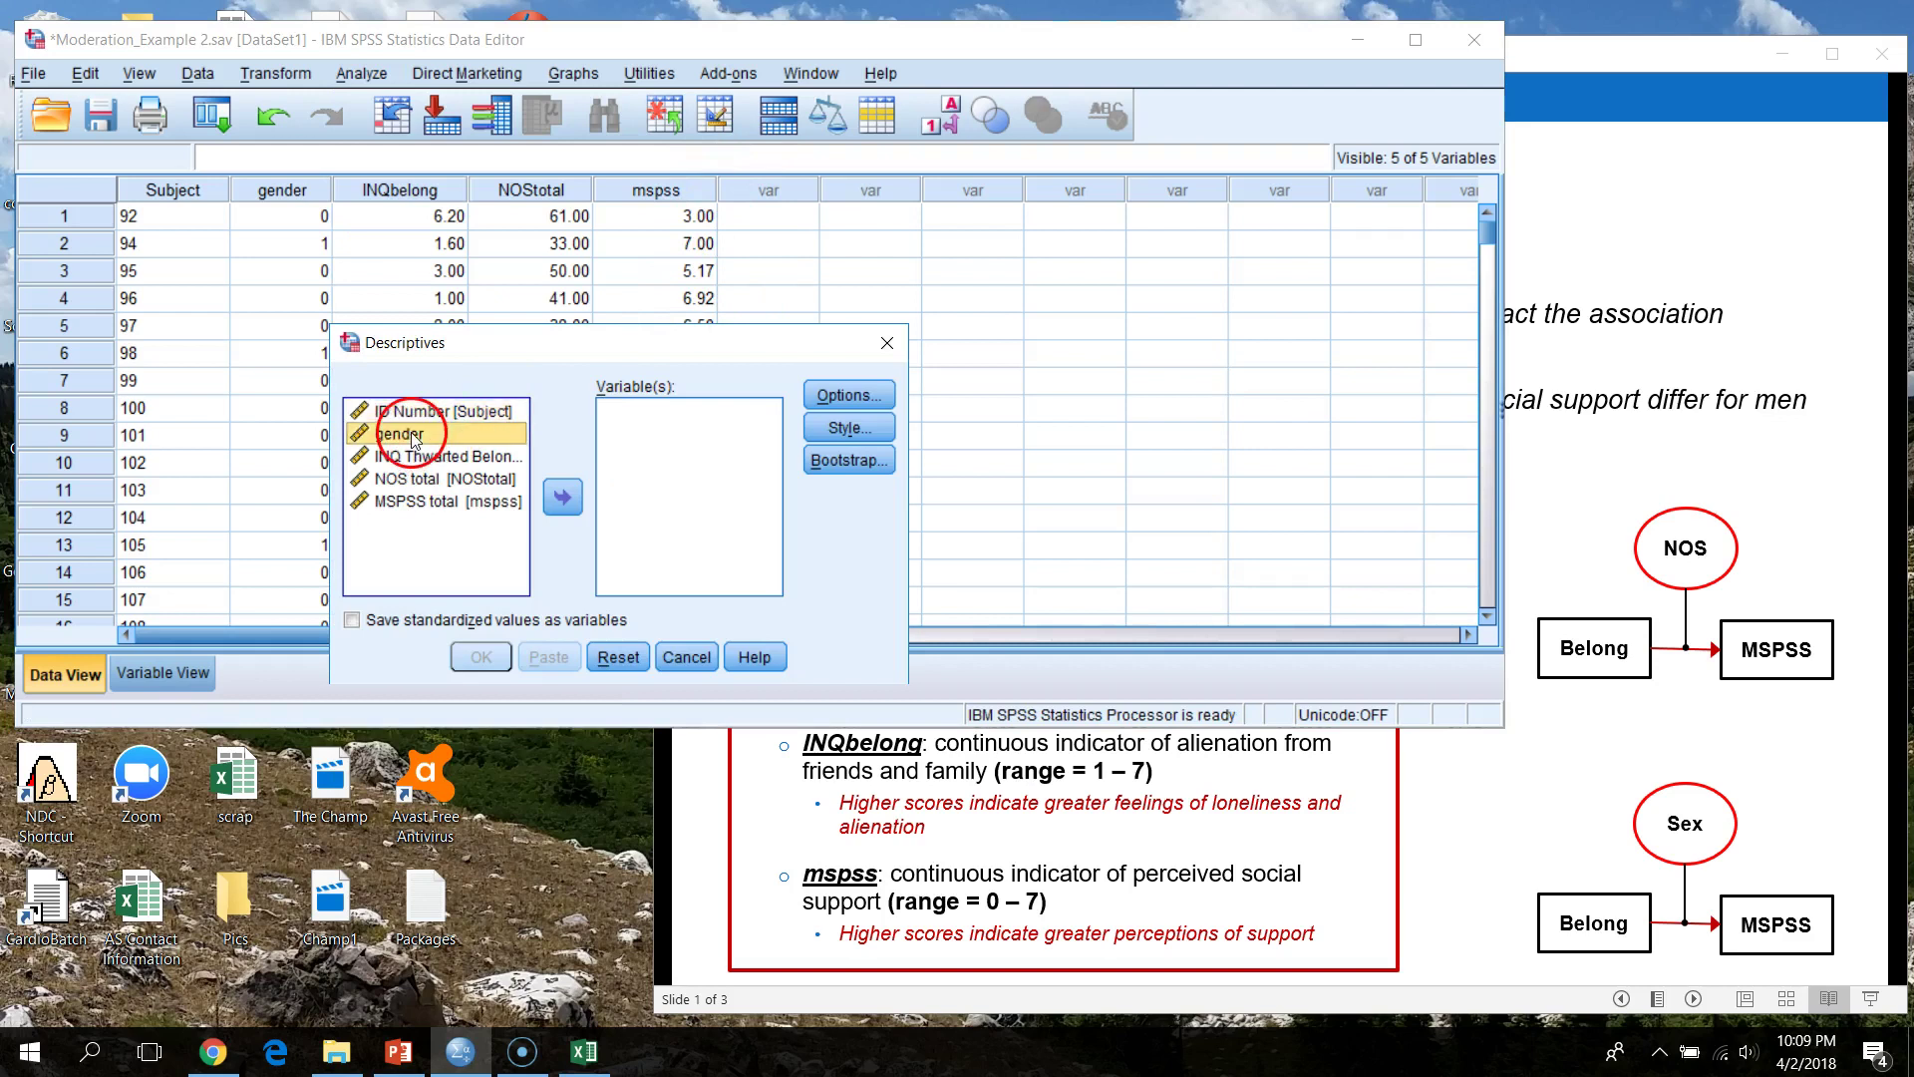
- Add gender, INQ Thwarted Belonging and NOS total to the Descriptives variables and paste the command into a syntax file
{"action": "key", "text": "shift+Down"}
{"action": "key", "text": "shift+Down"}
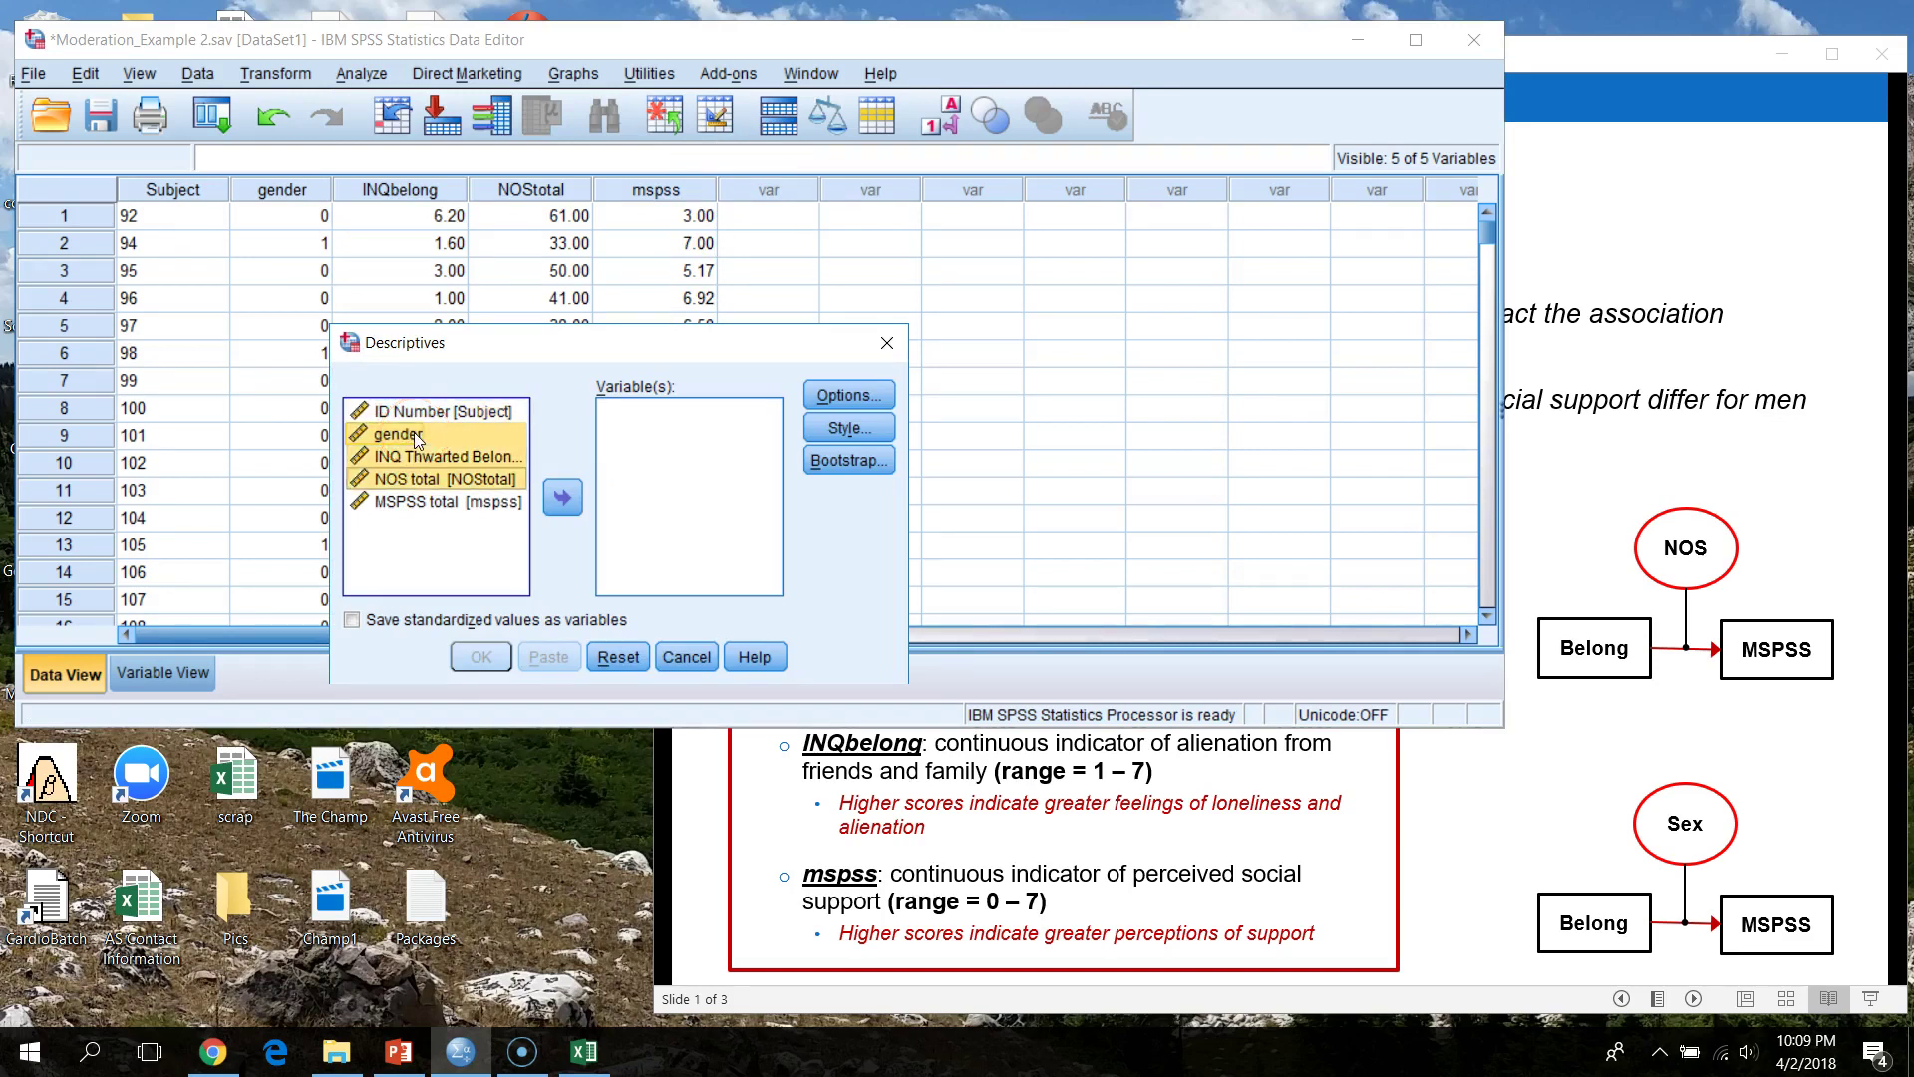
{"action": "left_click", "coordinate": [562, 496]}
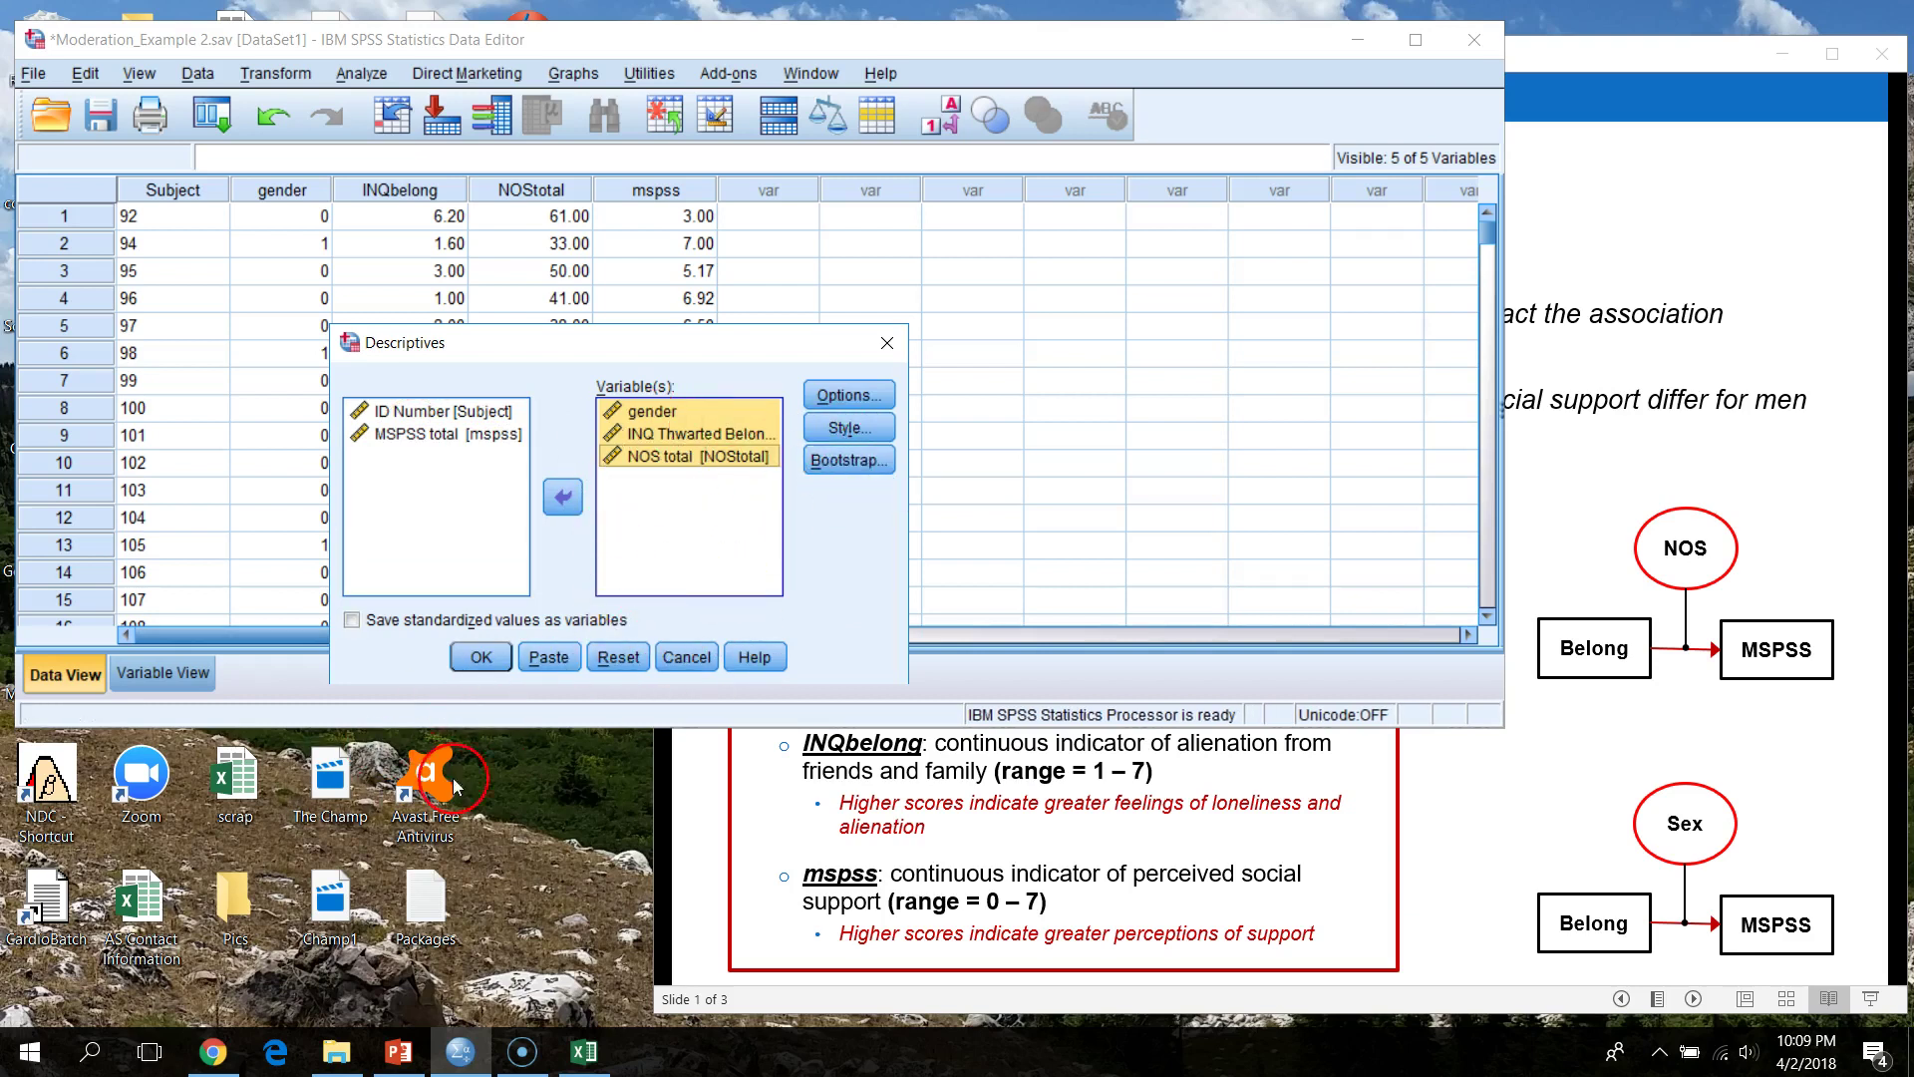
{"action": "left_click", "coordinate": [548, 658]}
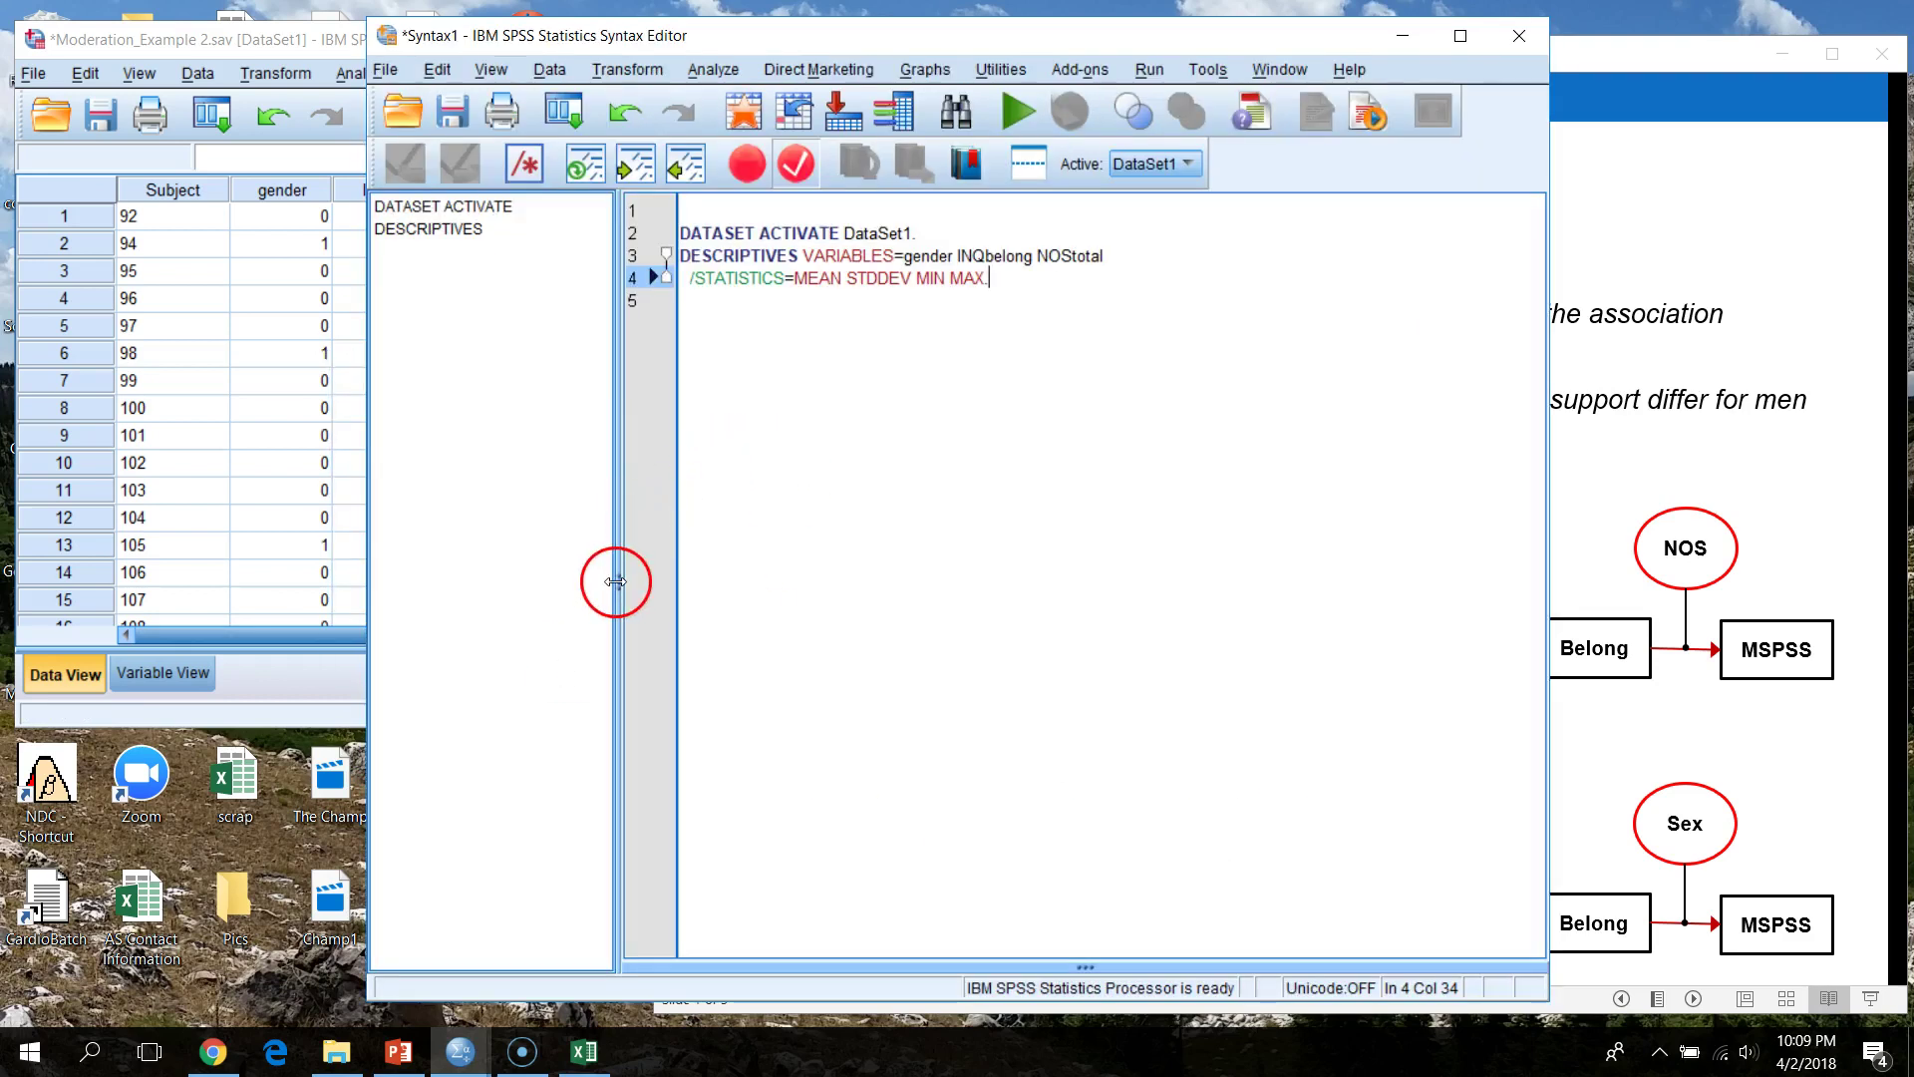
- Collapse the syntax editor's command outline, reposition its window, and delete the DATASET ACTIVATE line
{"action": "left_click_drag", "start_coordinate": [615, 581], "coordinate": [333, 585]}
{"action": "left_click_drag", "start_coordinate": [813, 106], "coordinate": [604, 184]}
{"action": "left_click_drag", "start_coordinate": [363, 387], "coordinate": [62, 387]}
{"action": "key", "text": "BackSpace"}
{"action": "key", "text": "BackSpace"}
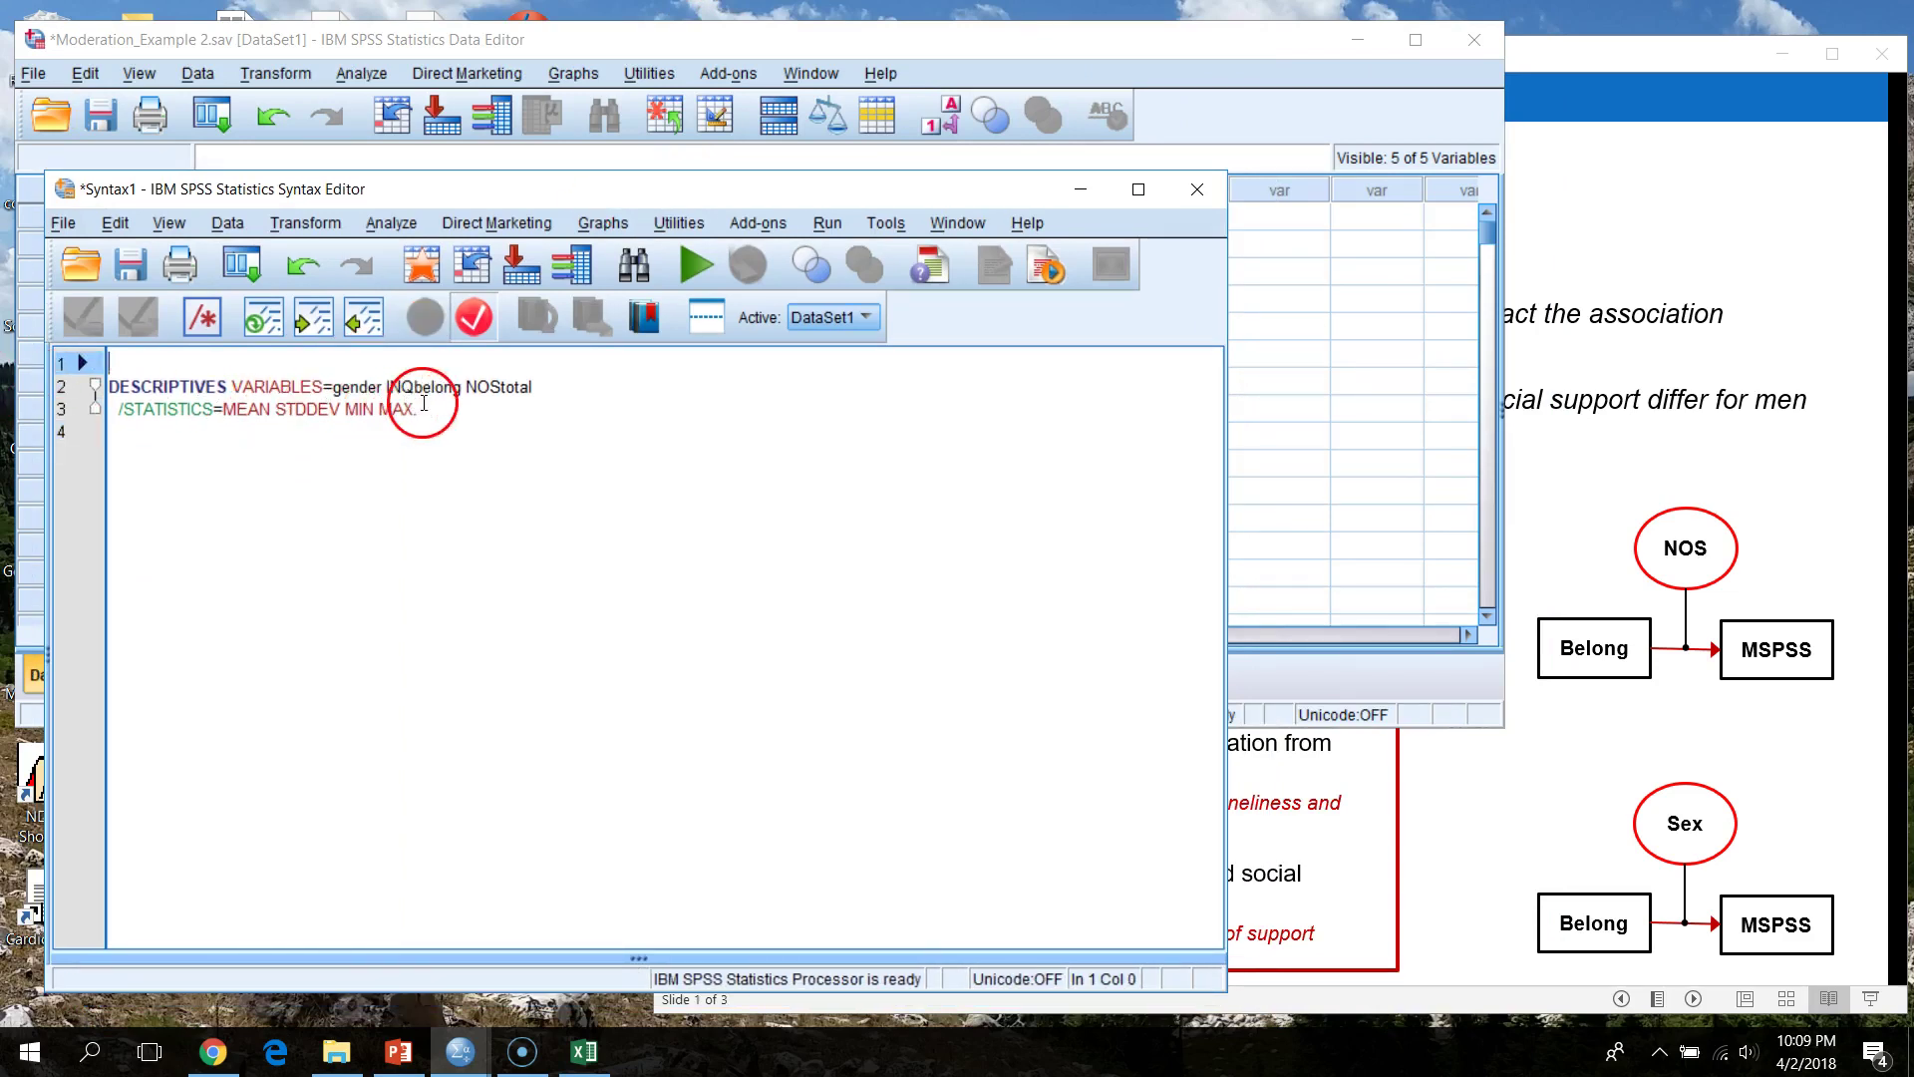
- Begin a COMPUTE command below the DESCRIPTIVES syntax, with "cSEX =" on its second line
{"action": "left_click", "coordinate": [424, 403]}
{"action": "key", "text": "Return"}
{"action": "key", "text": "Return"}
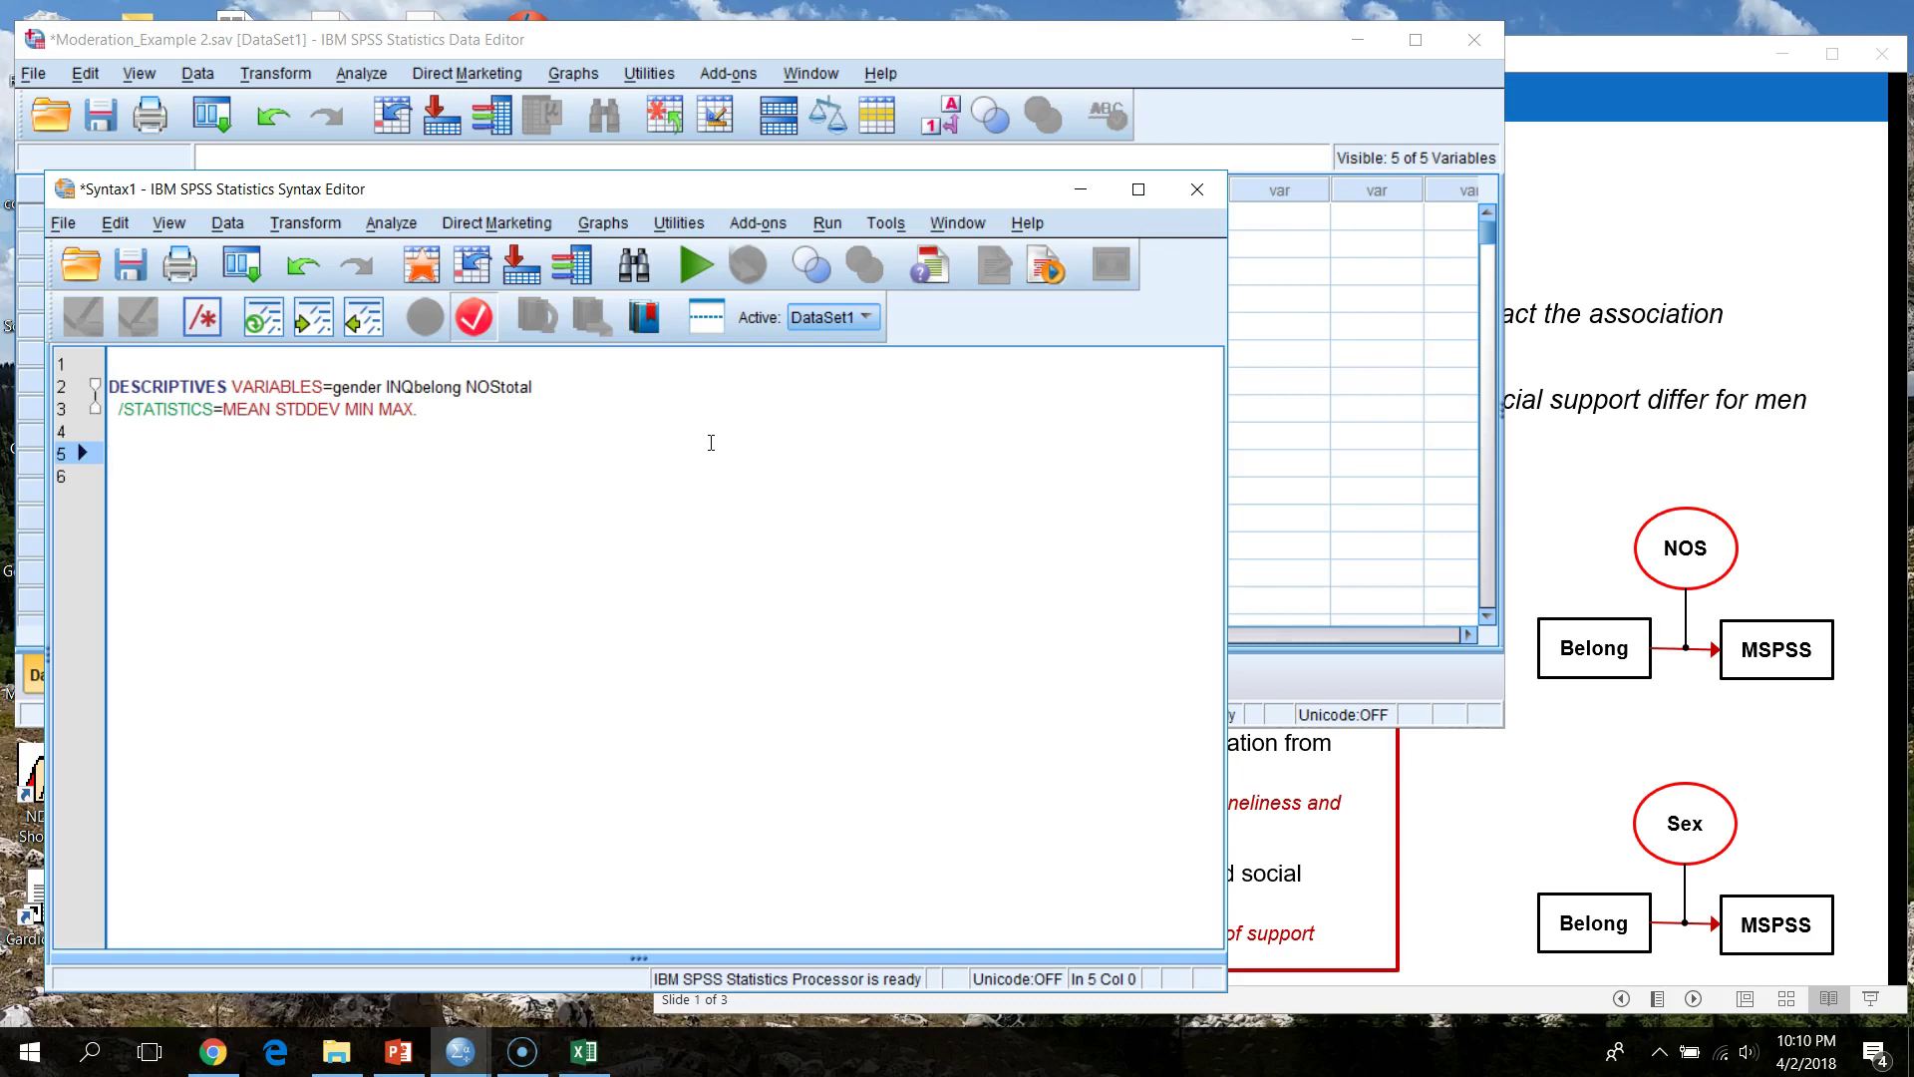
{"action": "type", "text": "COMPUTE"}
{"action": "key", "text": "Return"}
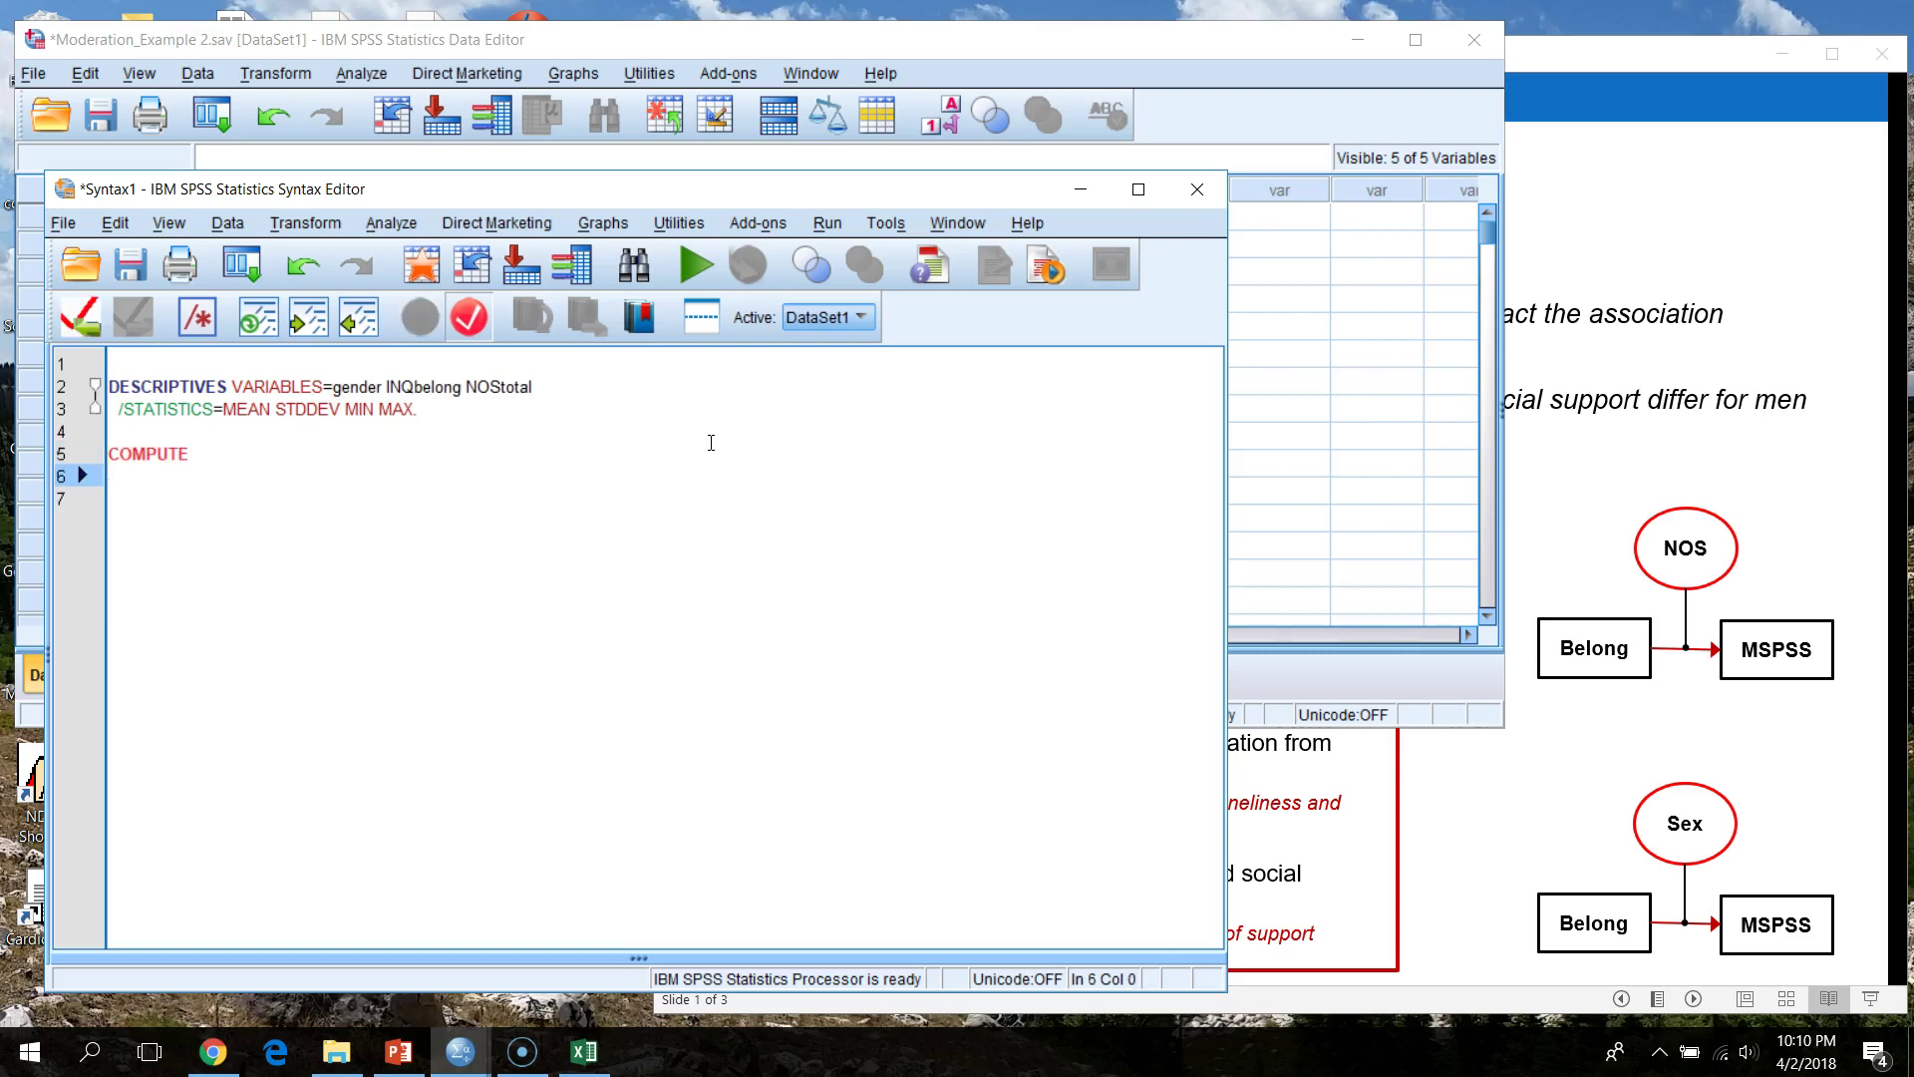
{"action": "type", "text": "cSEX ="}
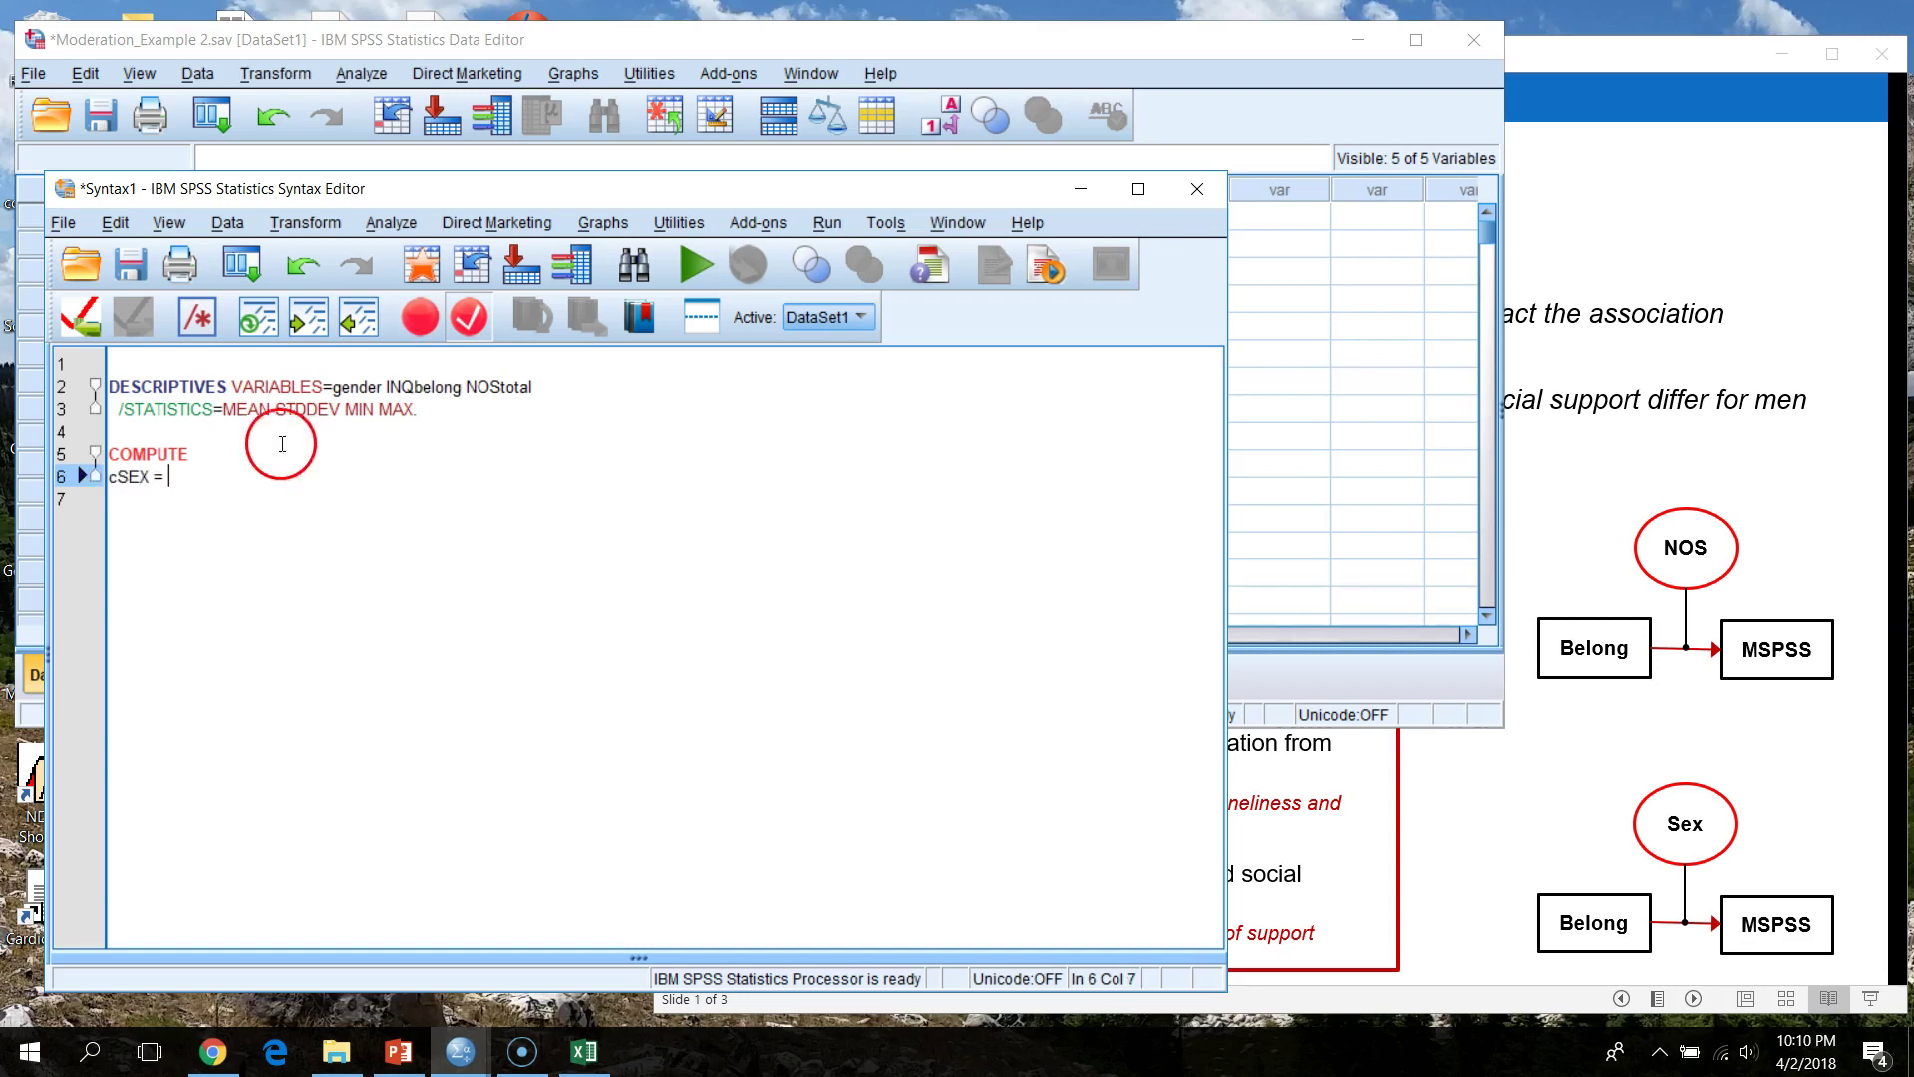
- Run the DESCRIPTIVES syntax and arrange the output beside a narrowed syntax window, with the output outline collapsed
{"action": "left_click_drag", "start_coordinate": [439, 411], "coordinate": [18, 371]}
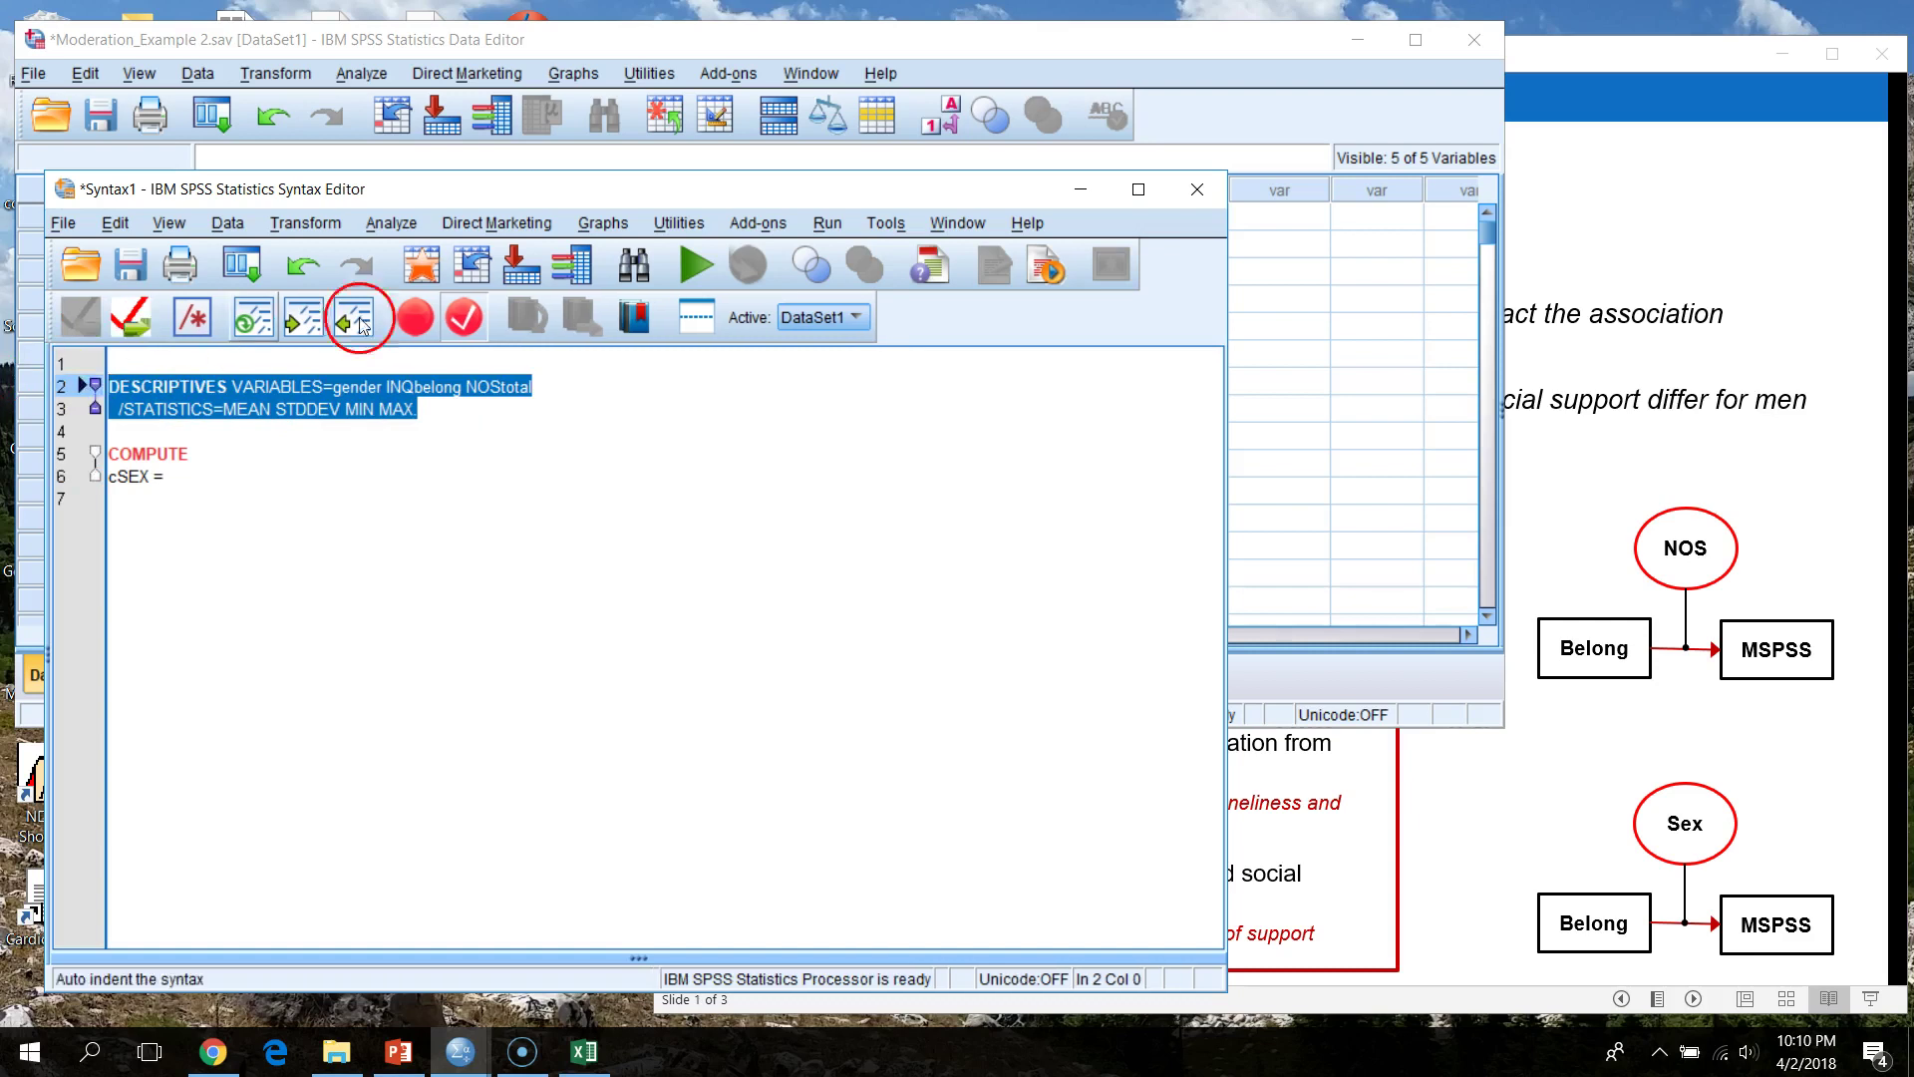
{"action": "left_click", "coordinate": [694, 265]}
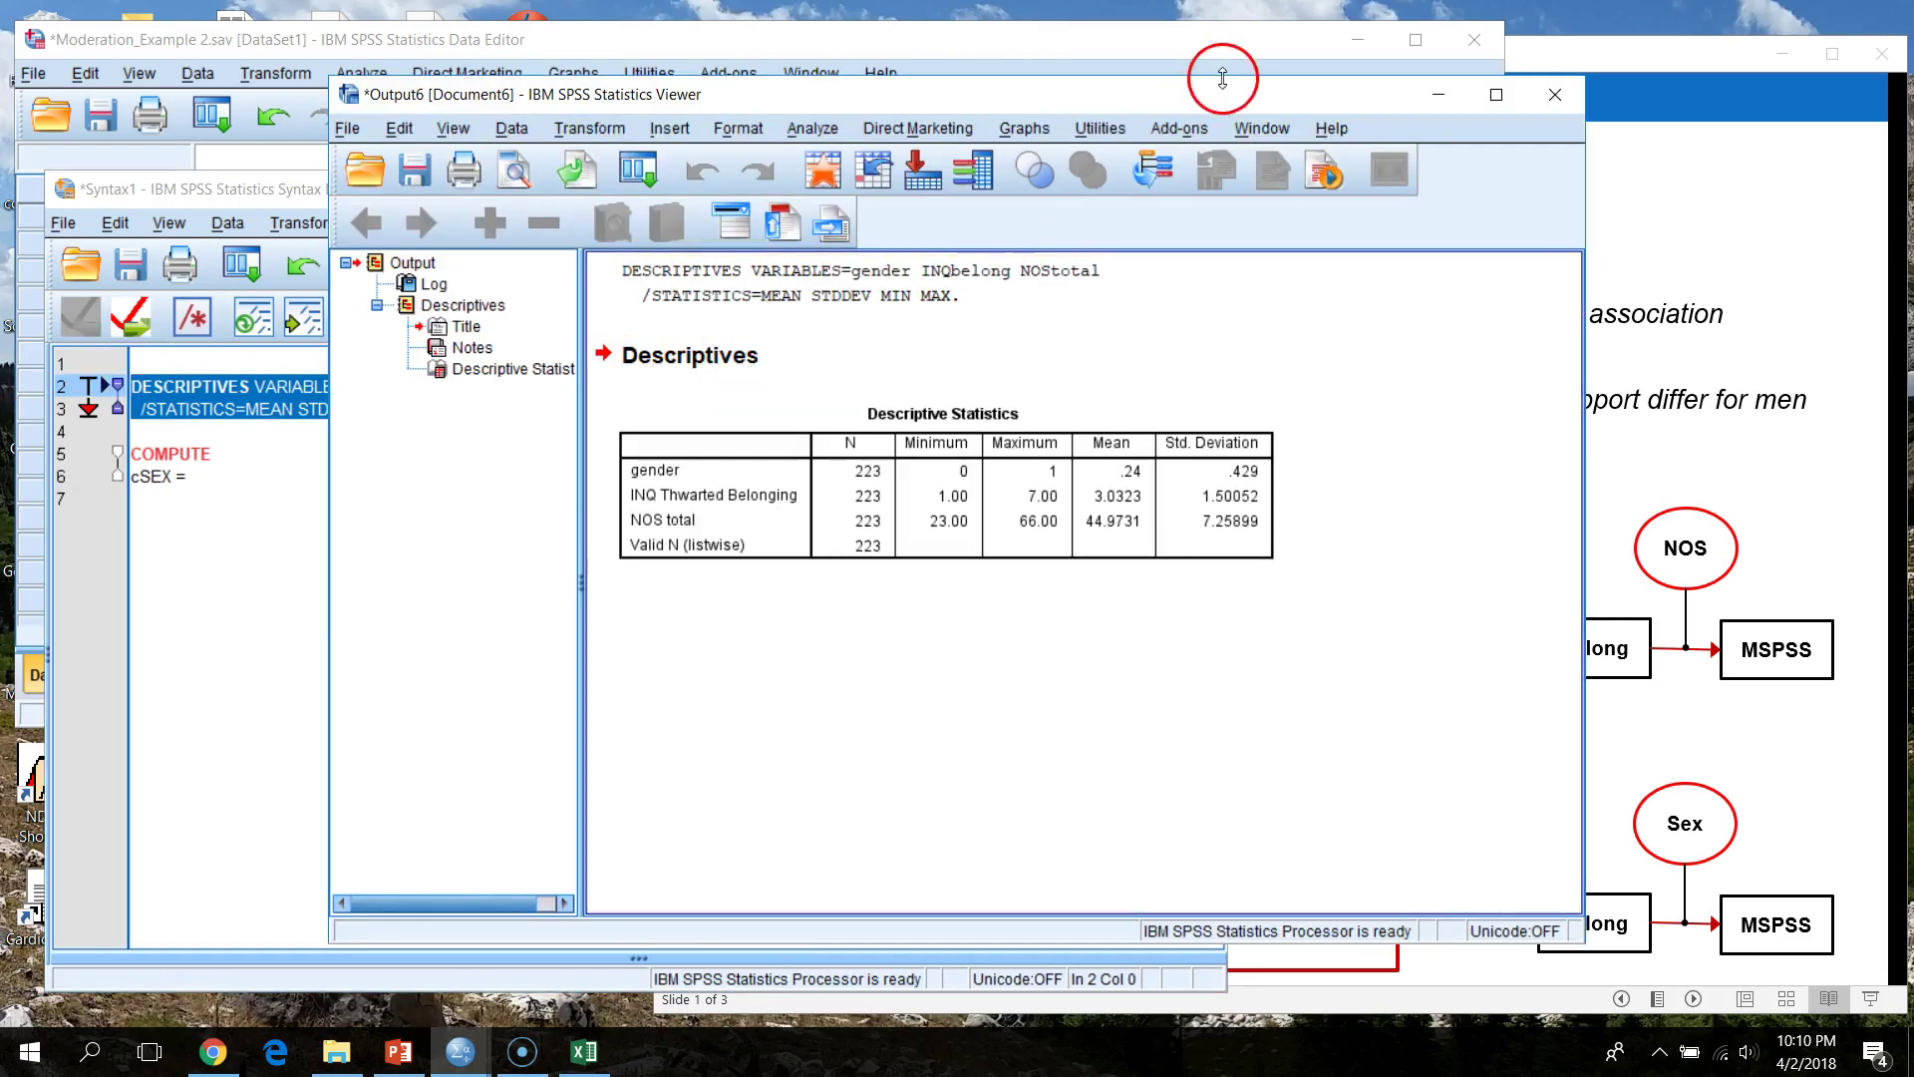
{"action": "left_click_drag", "start_coordinate": [1200, 88], "coordinate": [1503, 94]}
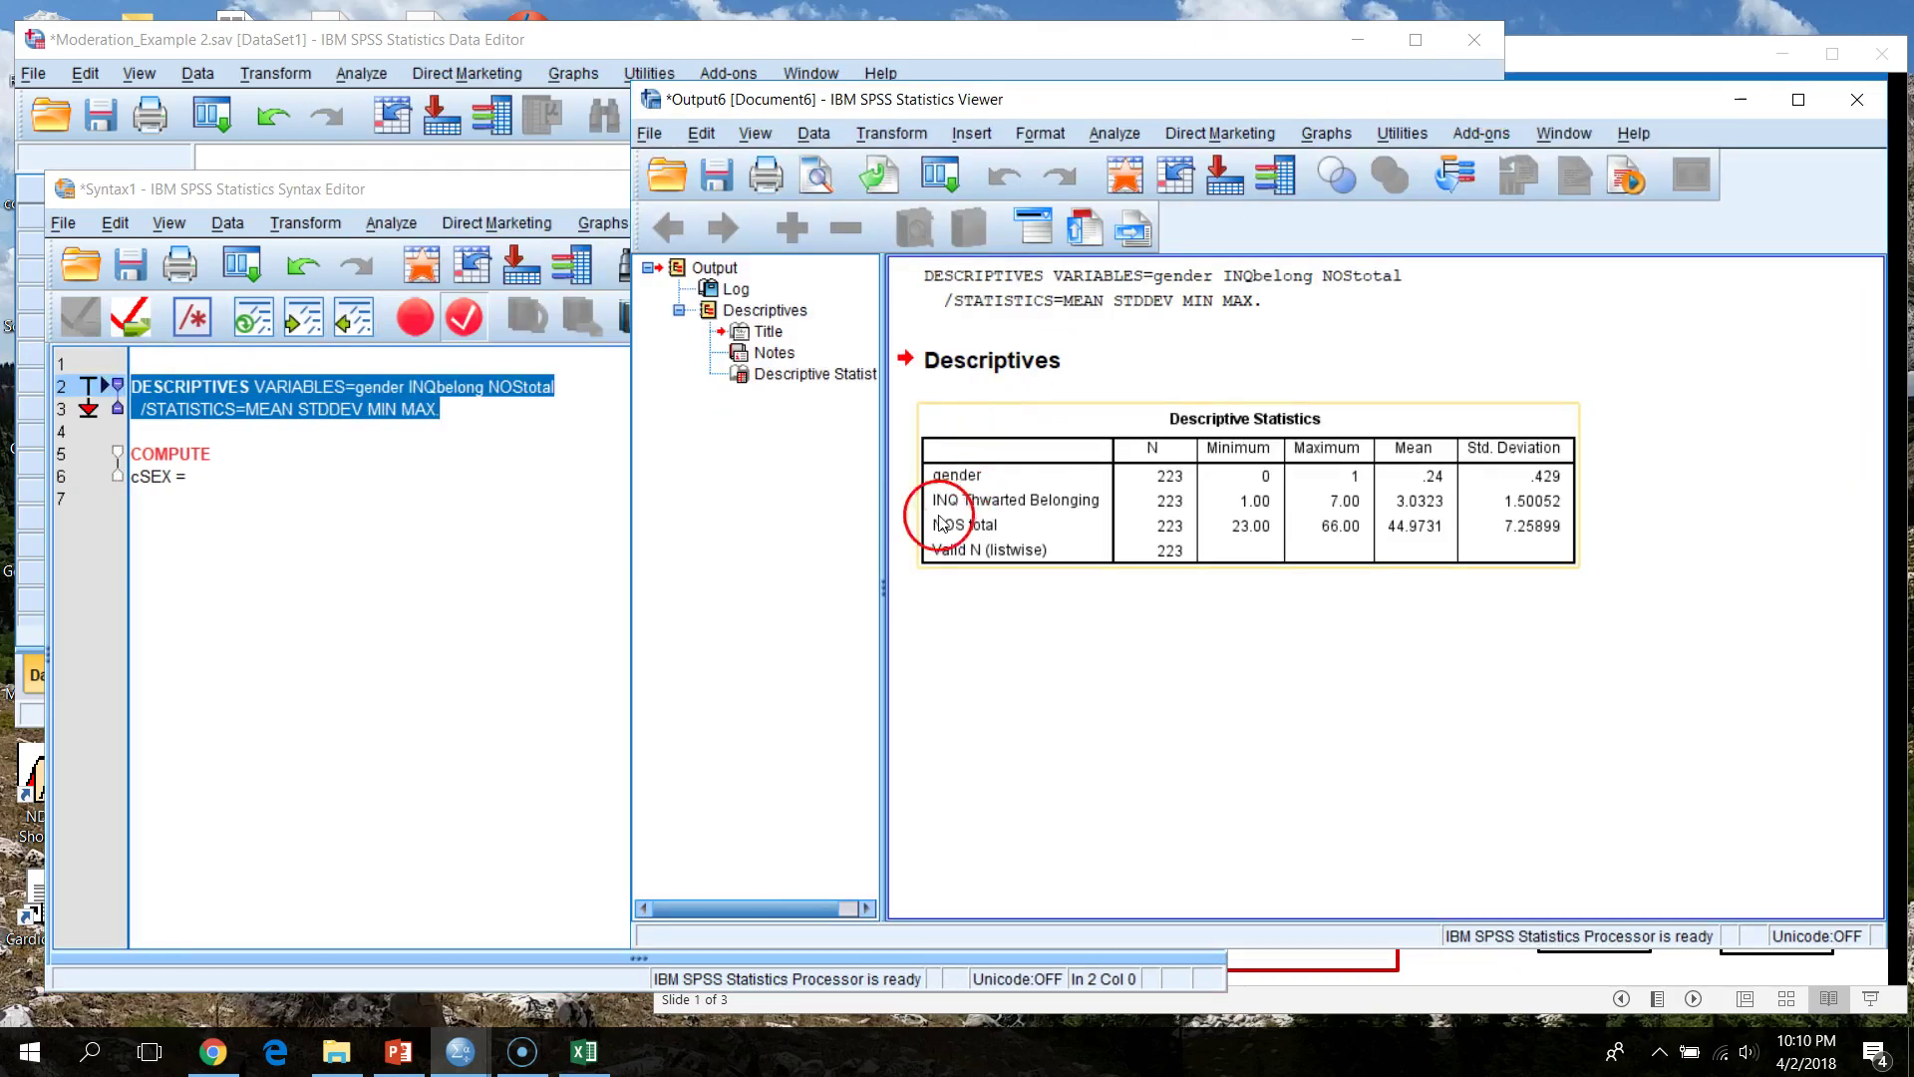
{"action": "left_click_drag", "start_coordinate": [887, 590], "coordinate": [638, 583]}
{"action": "left_click_drag", "start_coordinate": [1475, 99], "coordinate": [1490, 94]}
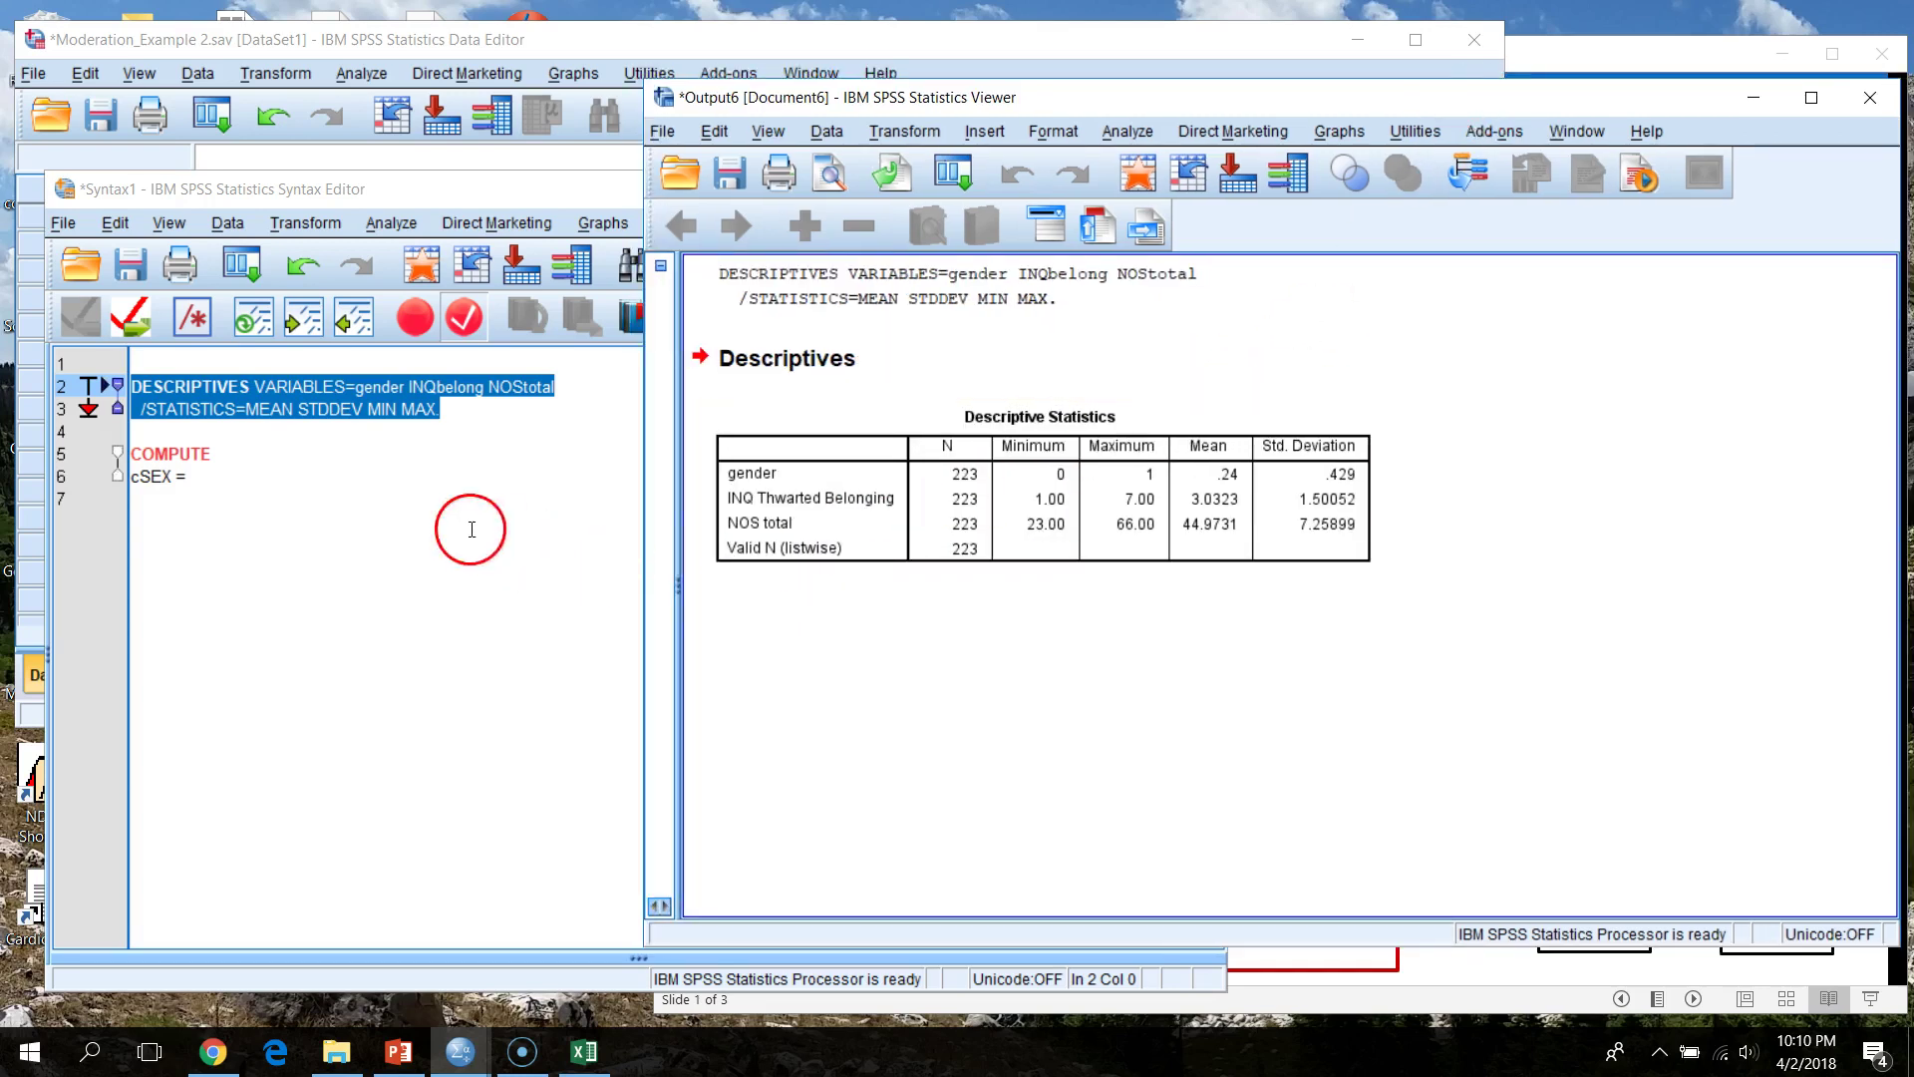
{"action": "left_click", "coordinate": [245, 481]}
{"action": "left_click_drag", "start_coordinate": [1230, 626], "coordinate": [714, 666]}
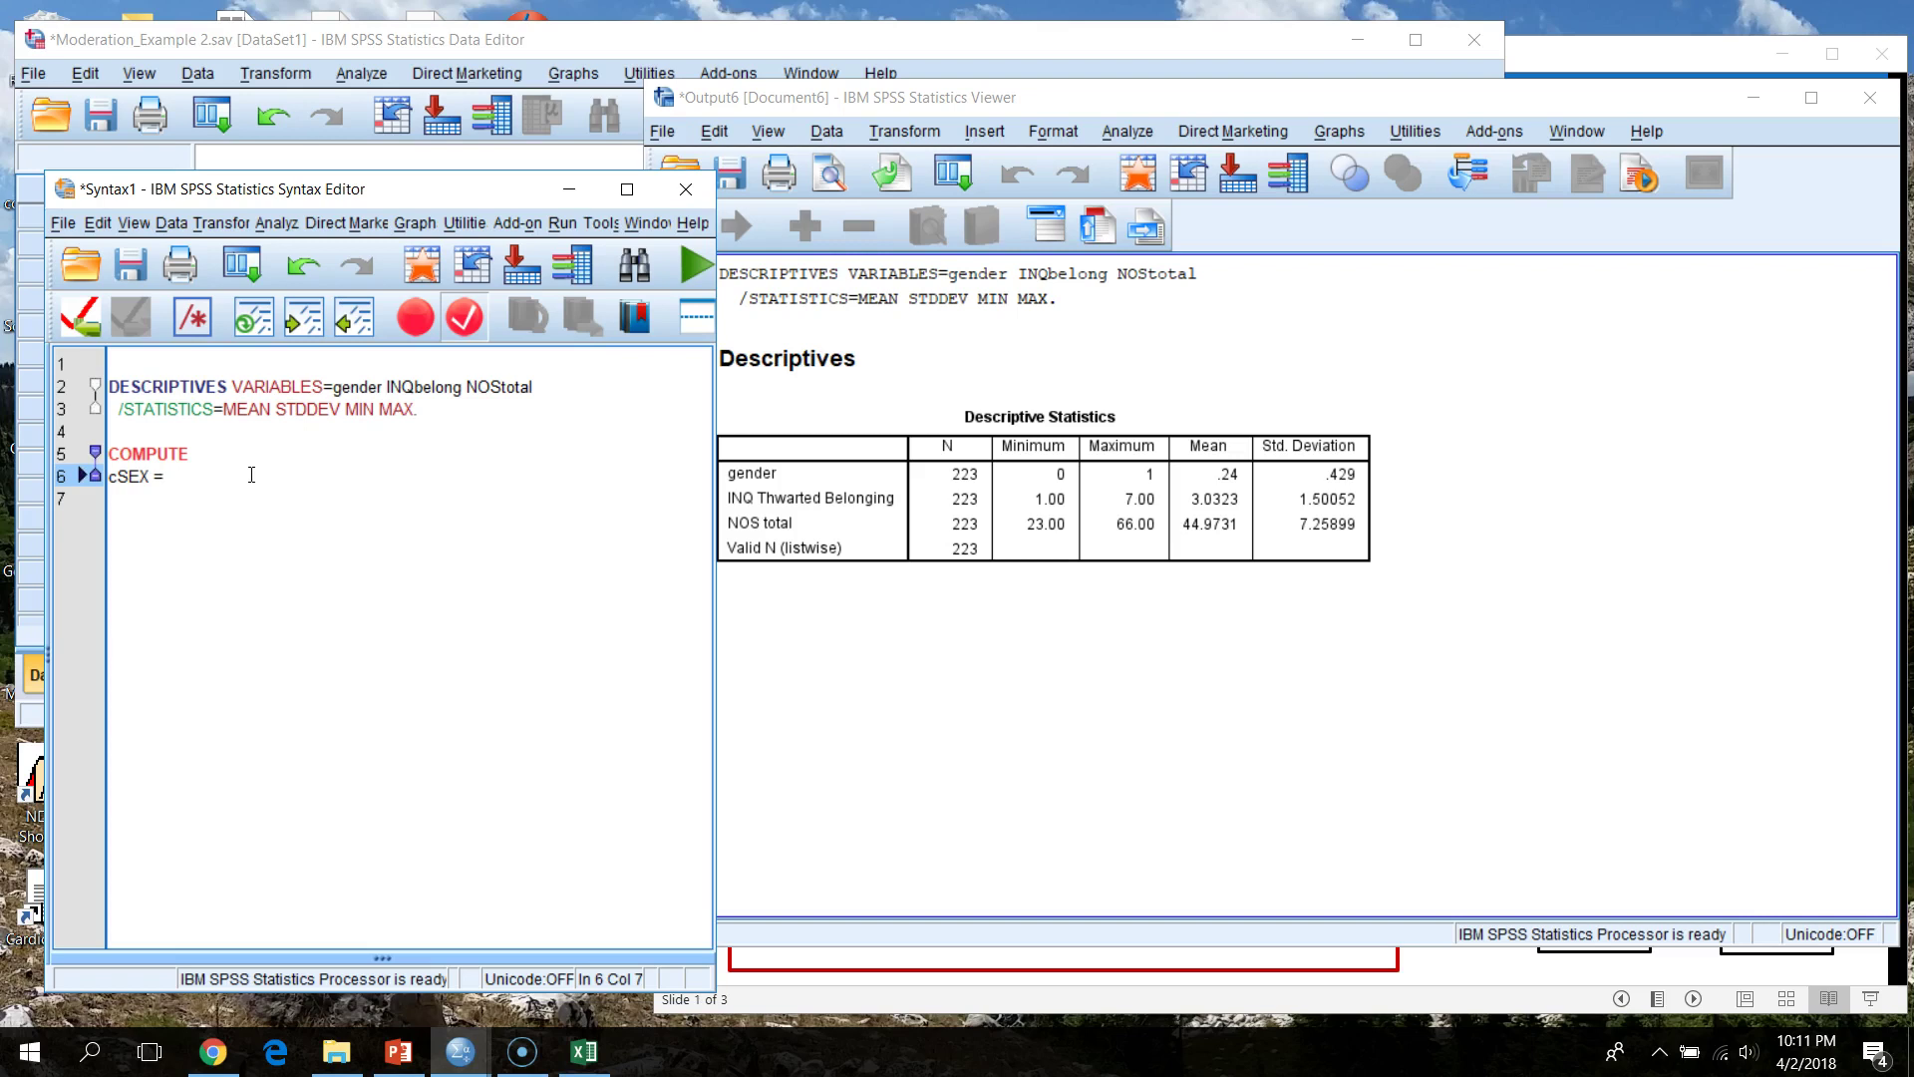
- Complete the cSEX formula as gender - .24 and end the command with a period
{"action": "double_click", "coordinate": [351, 386]}
{"action": "key", "text": "ctrl+c"}
{"action": "left_click", "coordinate": [193, 477]}
{"action": "key", "text": "ctrl+v"}
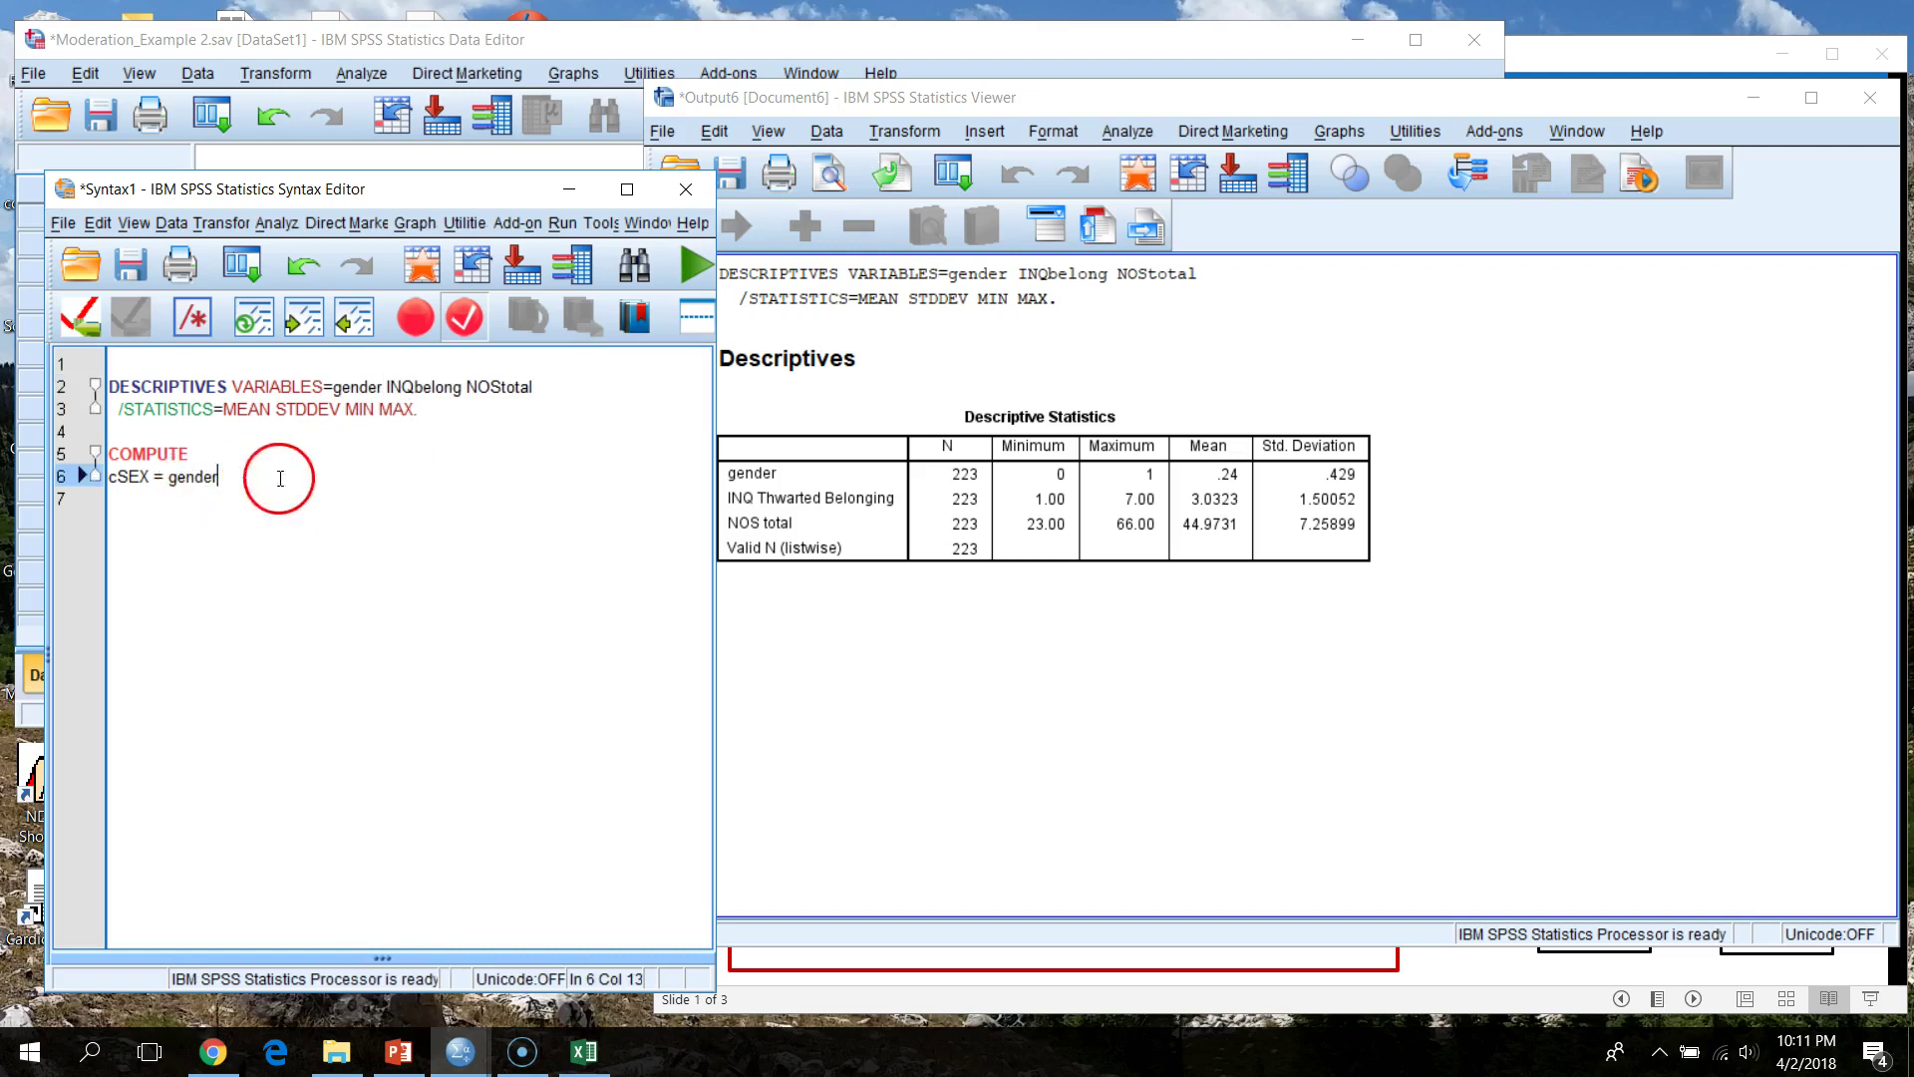
{"action": "type", "text": "-"}
{"action": "left_click", "coordinate": [1209, 495]}
{"action": "left_click", "coordinate": [455, 564]}
{"action": "type", "text": ".24 ."}
- Add an "EXE ." line after the cSEX formula and run the COMPUTE block
{"action": "key", "text": "Return"}
{"action": "type", "text": "E"}
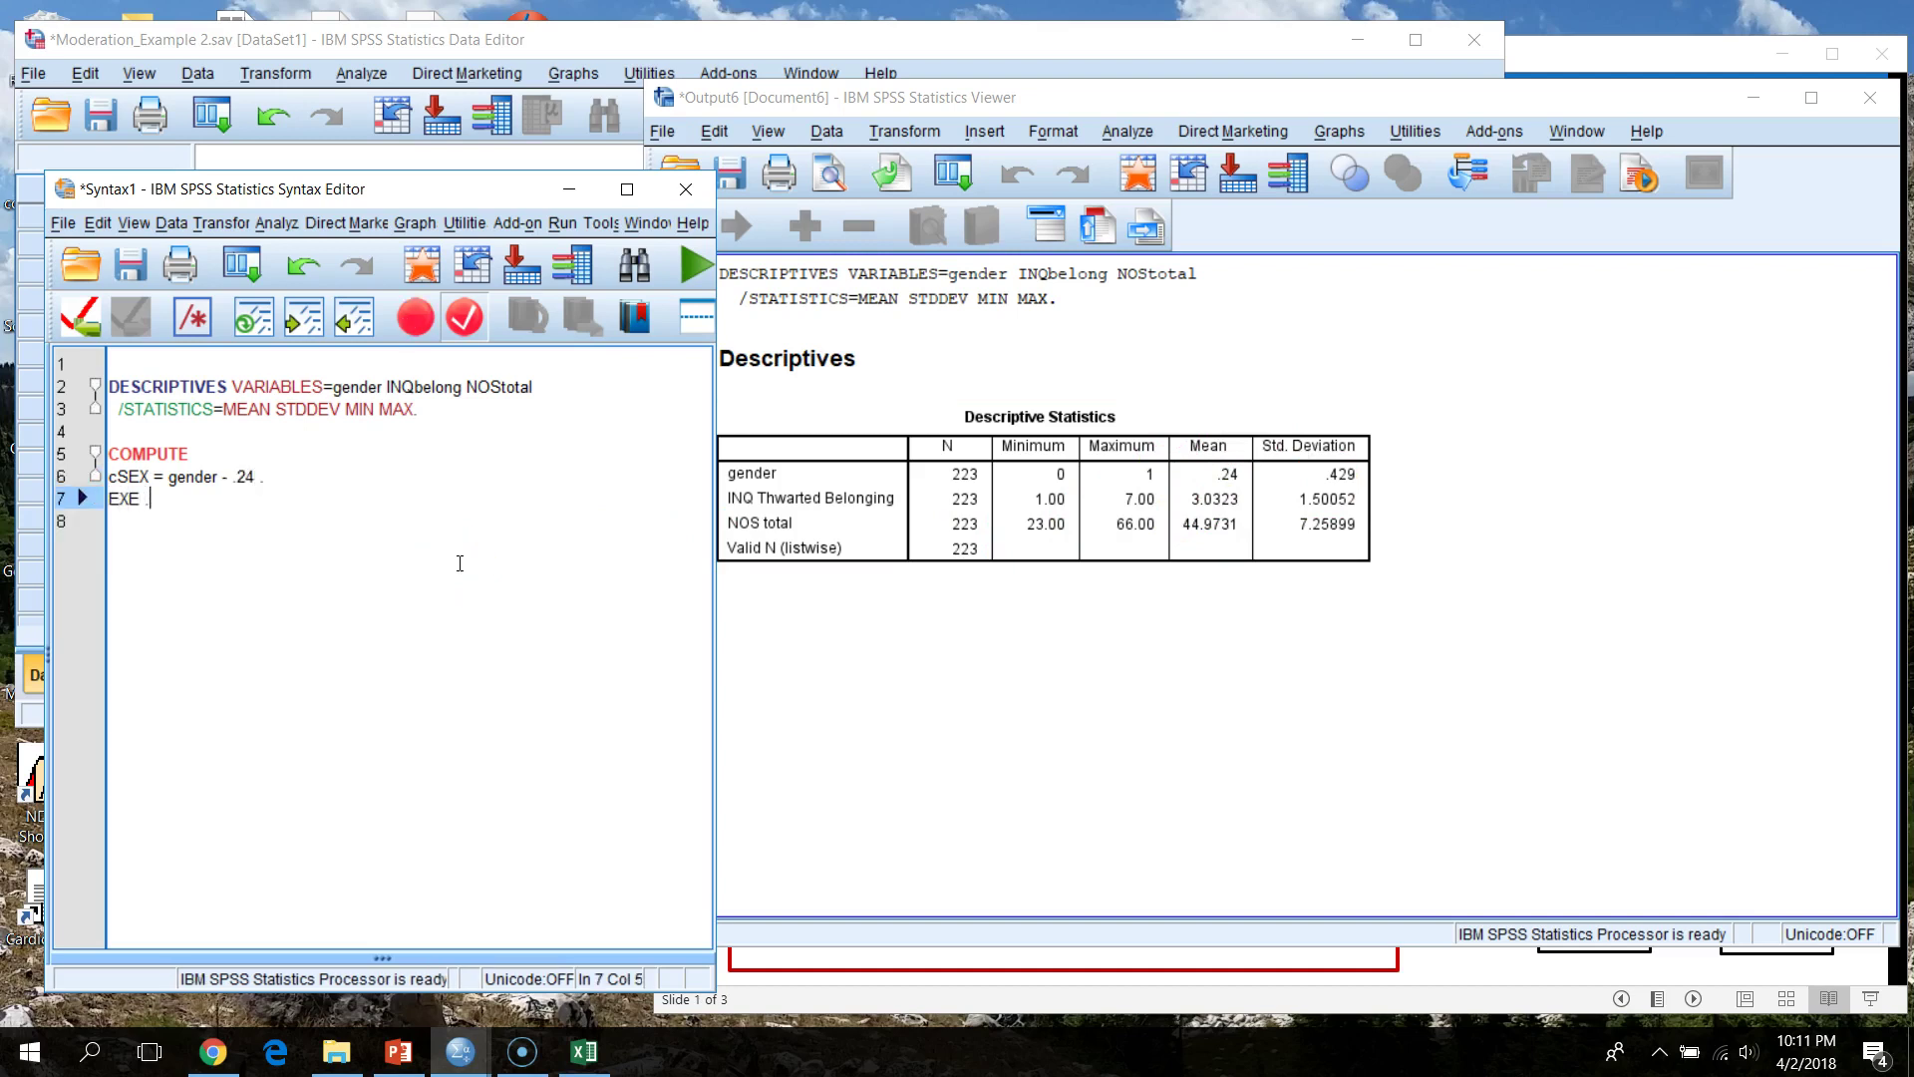
{"action": "type", "text": "XE ."}
{"action": "key", "text": "Return"}
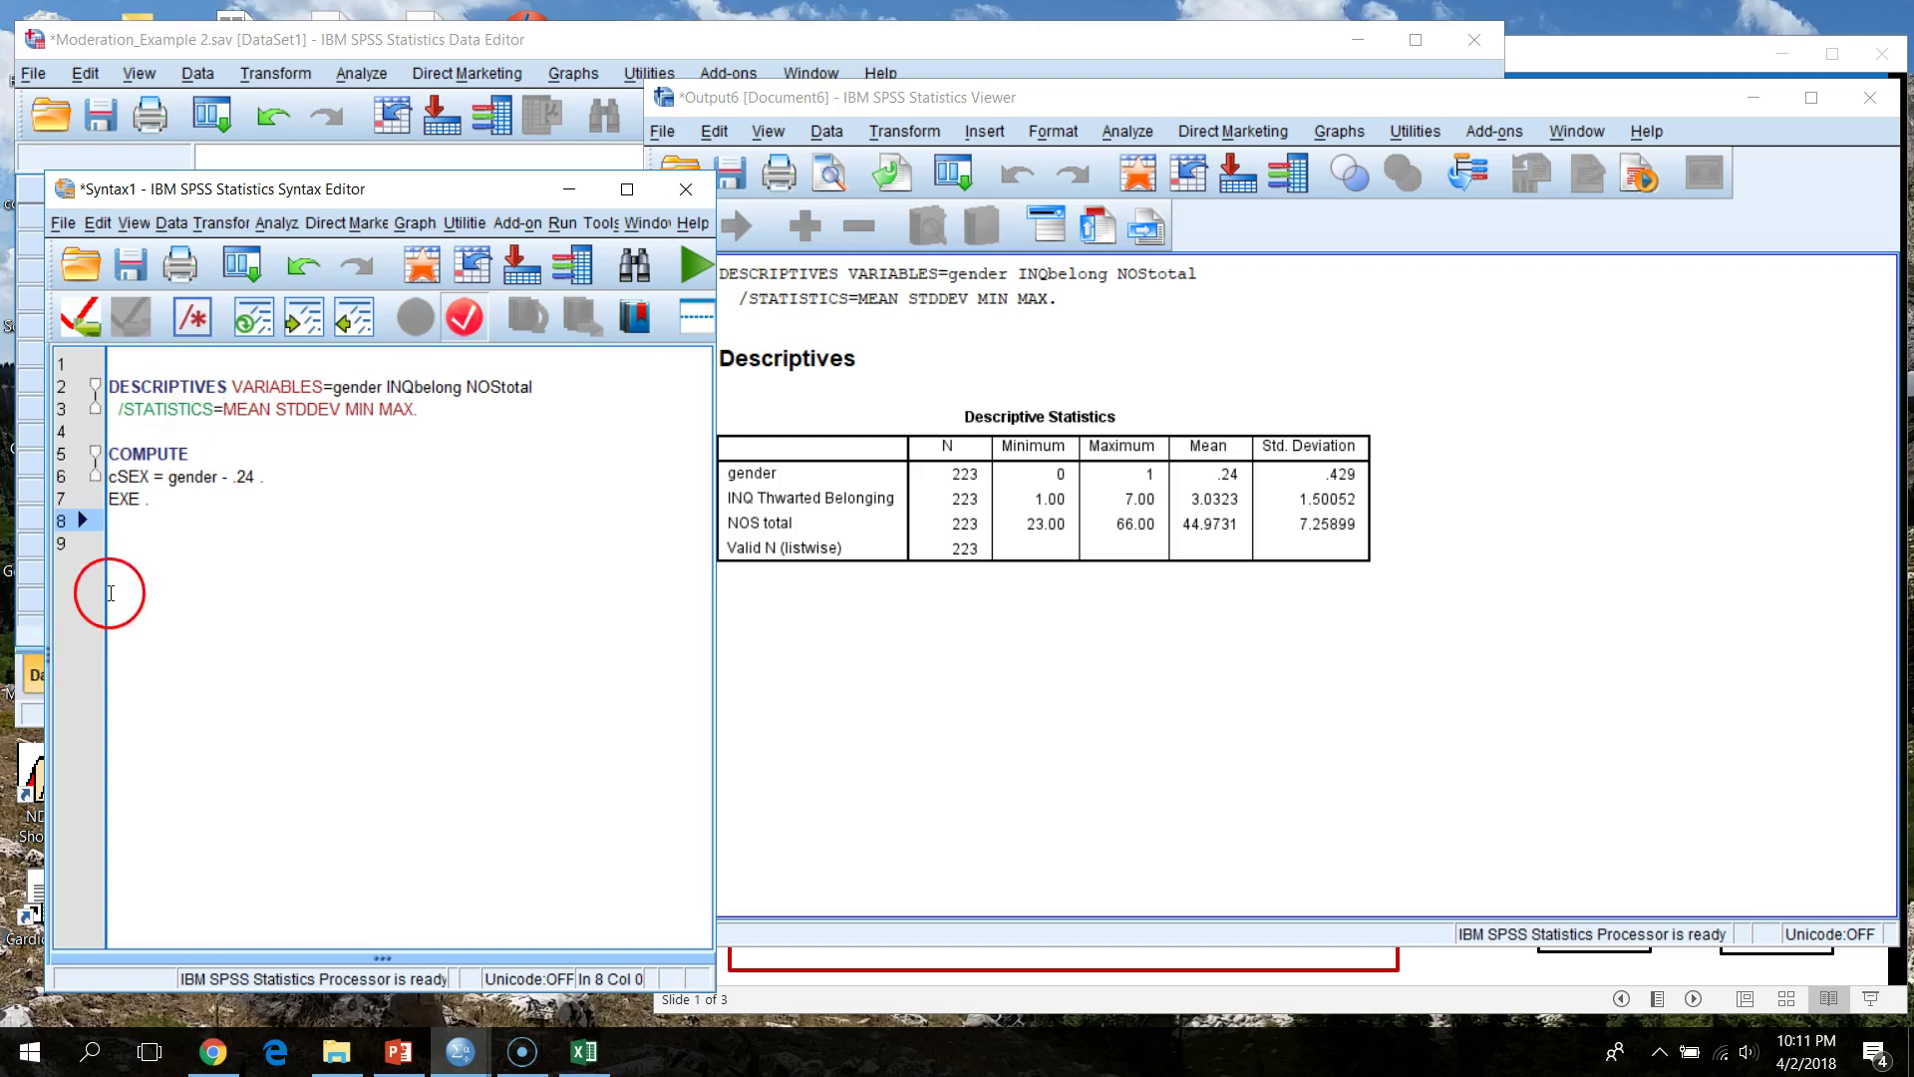
{"action": "left_click_drag", "start_coordinate": [157, 501], "coordinate": [47, 423]}
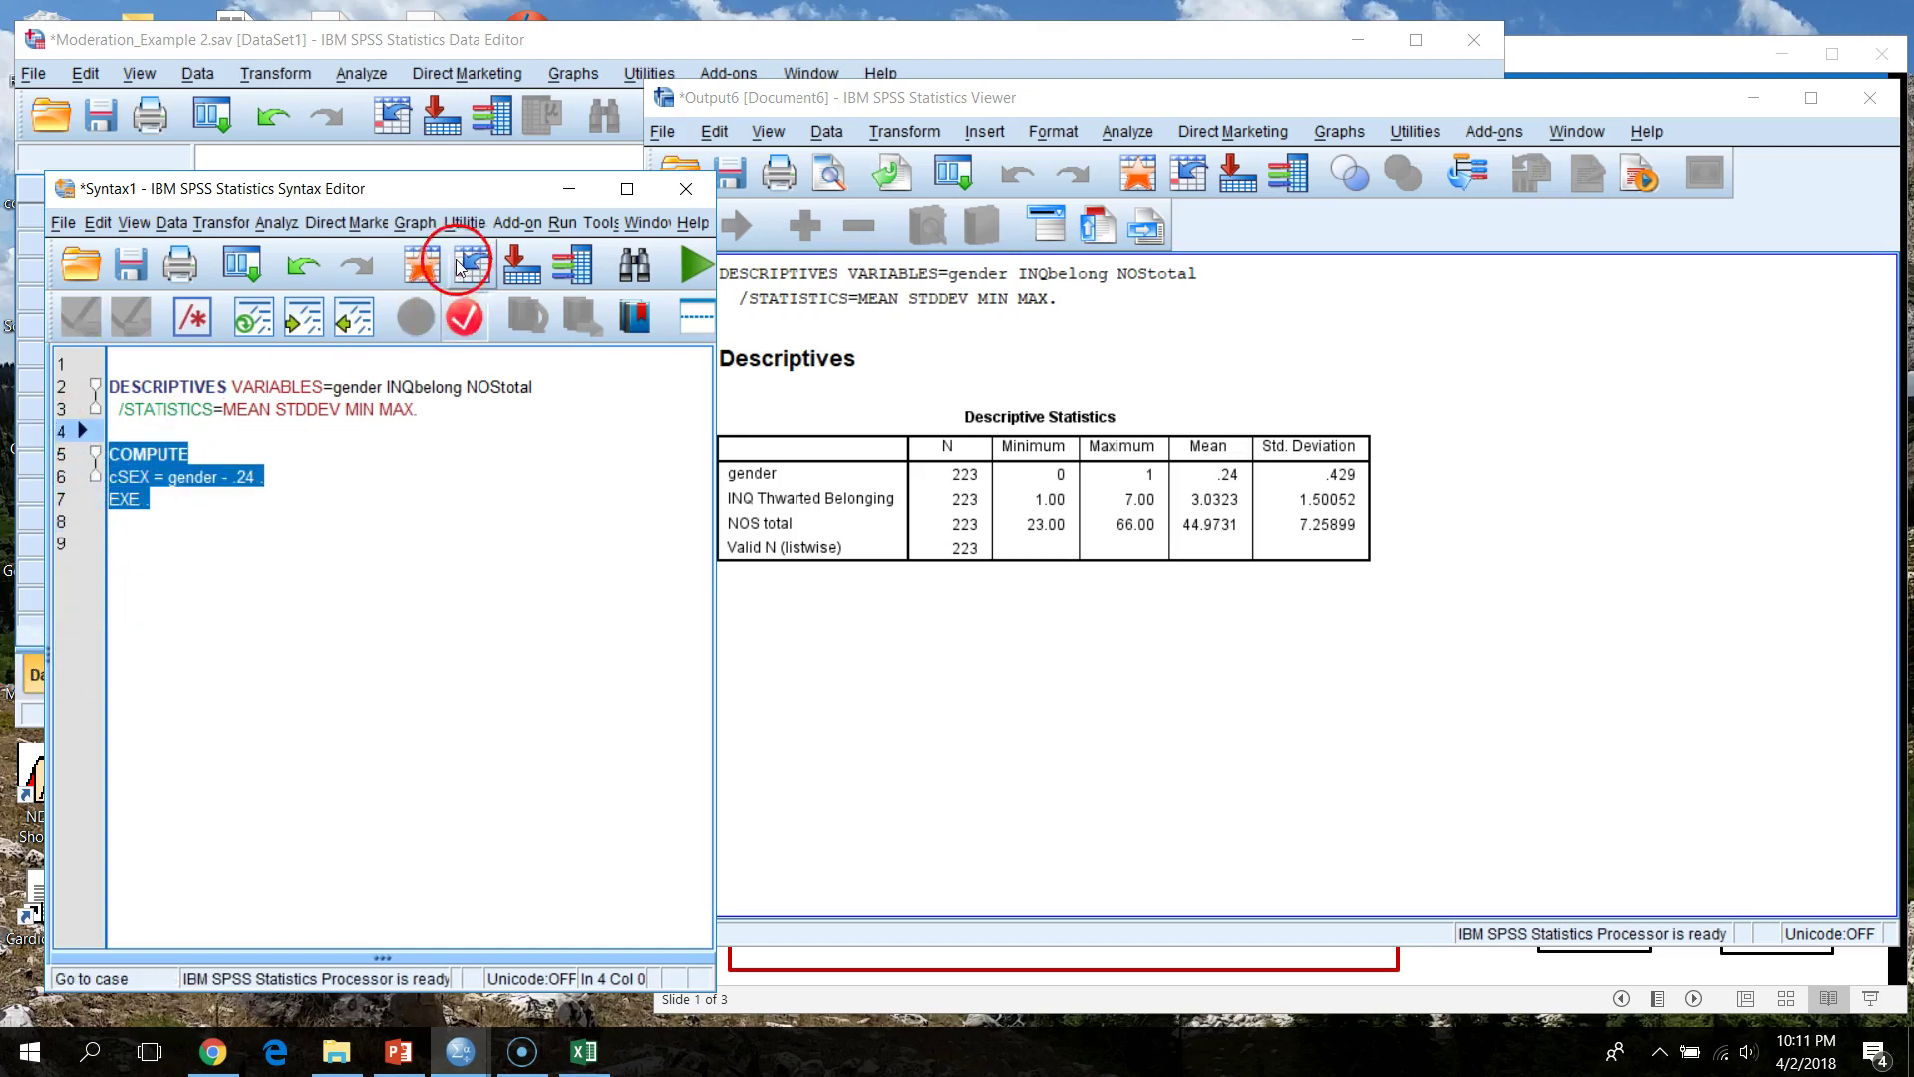
{"action": "left_click", "coordinate": [690, 265]}
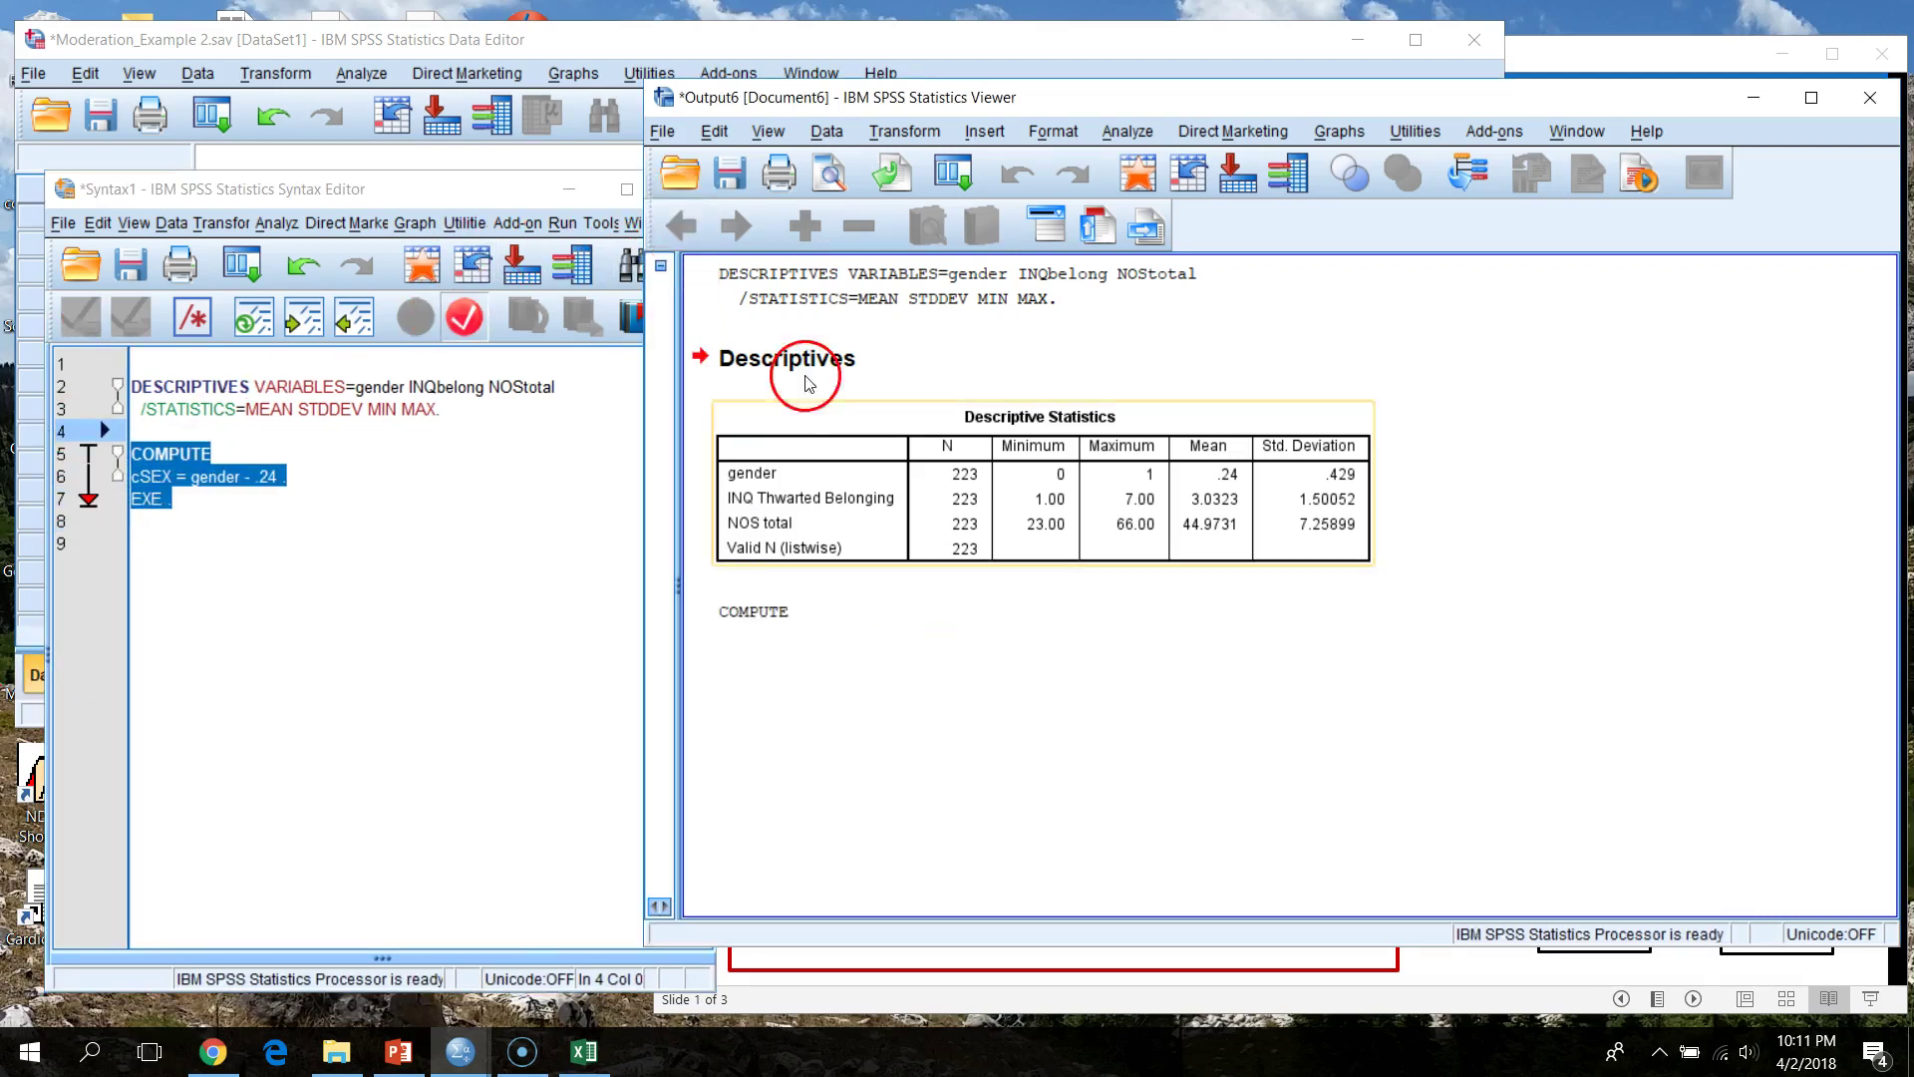
- Bring the dataset forward and sort its cases by gender in ascending order
{"action": "left_click", "coordinate": [714, 50]}
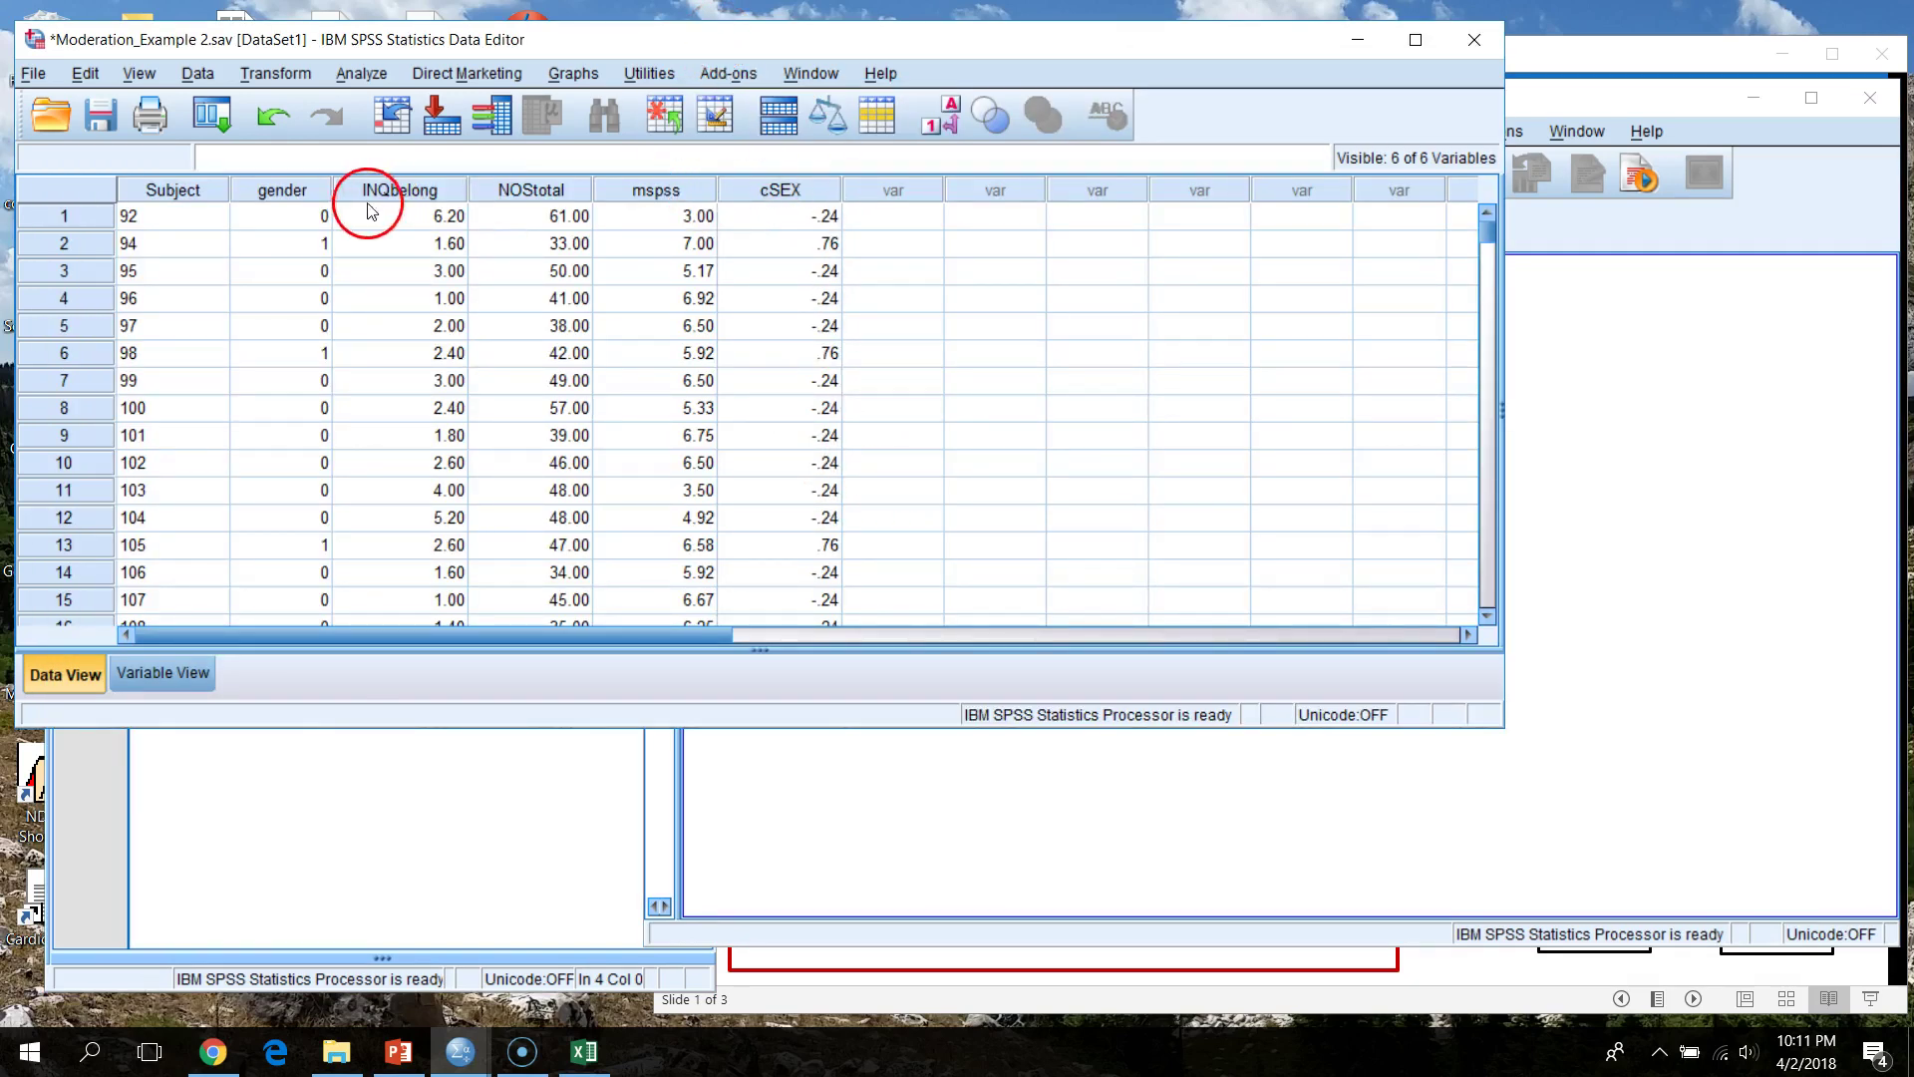
{"action": "right_click", "coordinate": [295, 193]}
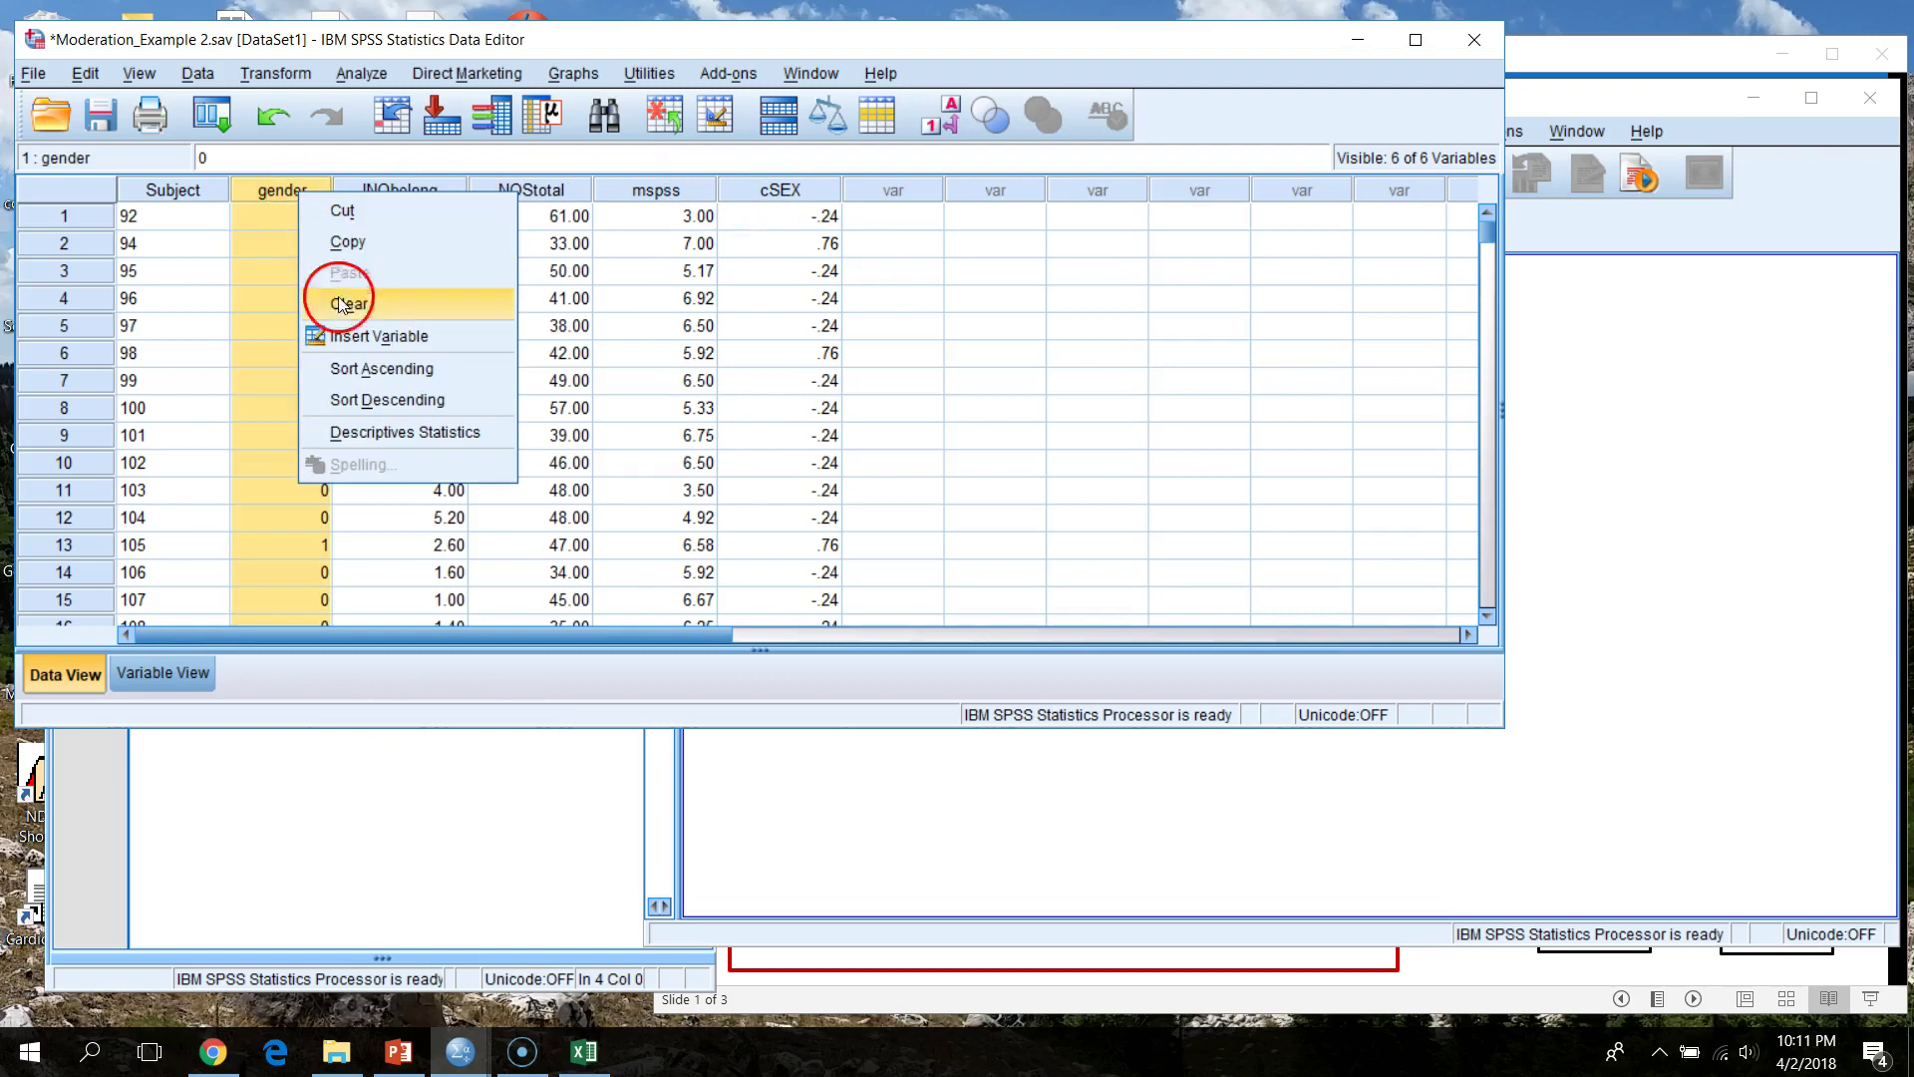
{"action": "left_click", "coordinate": [384, 368]}
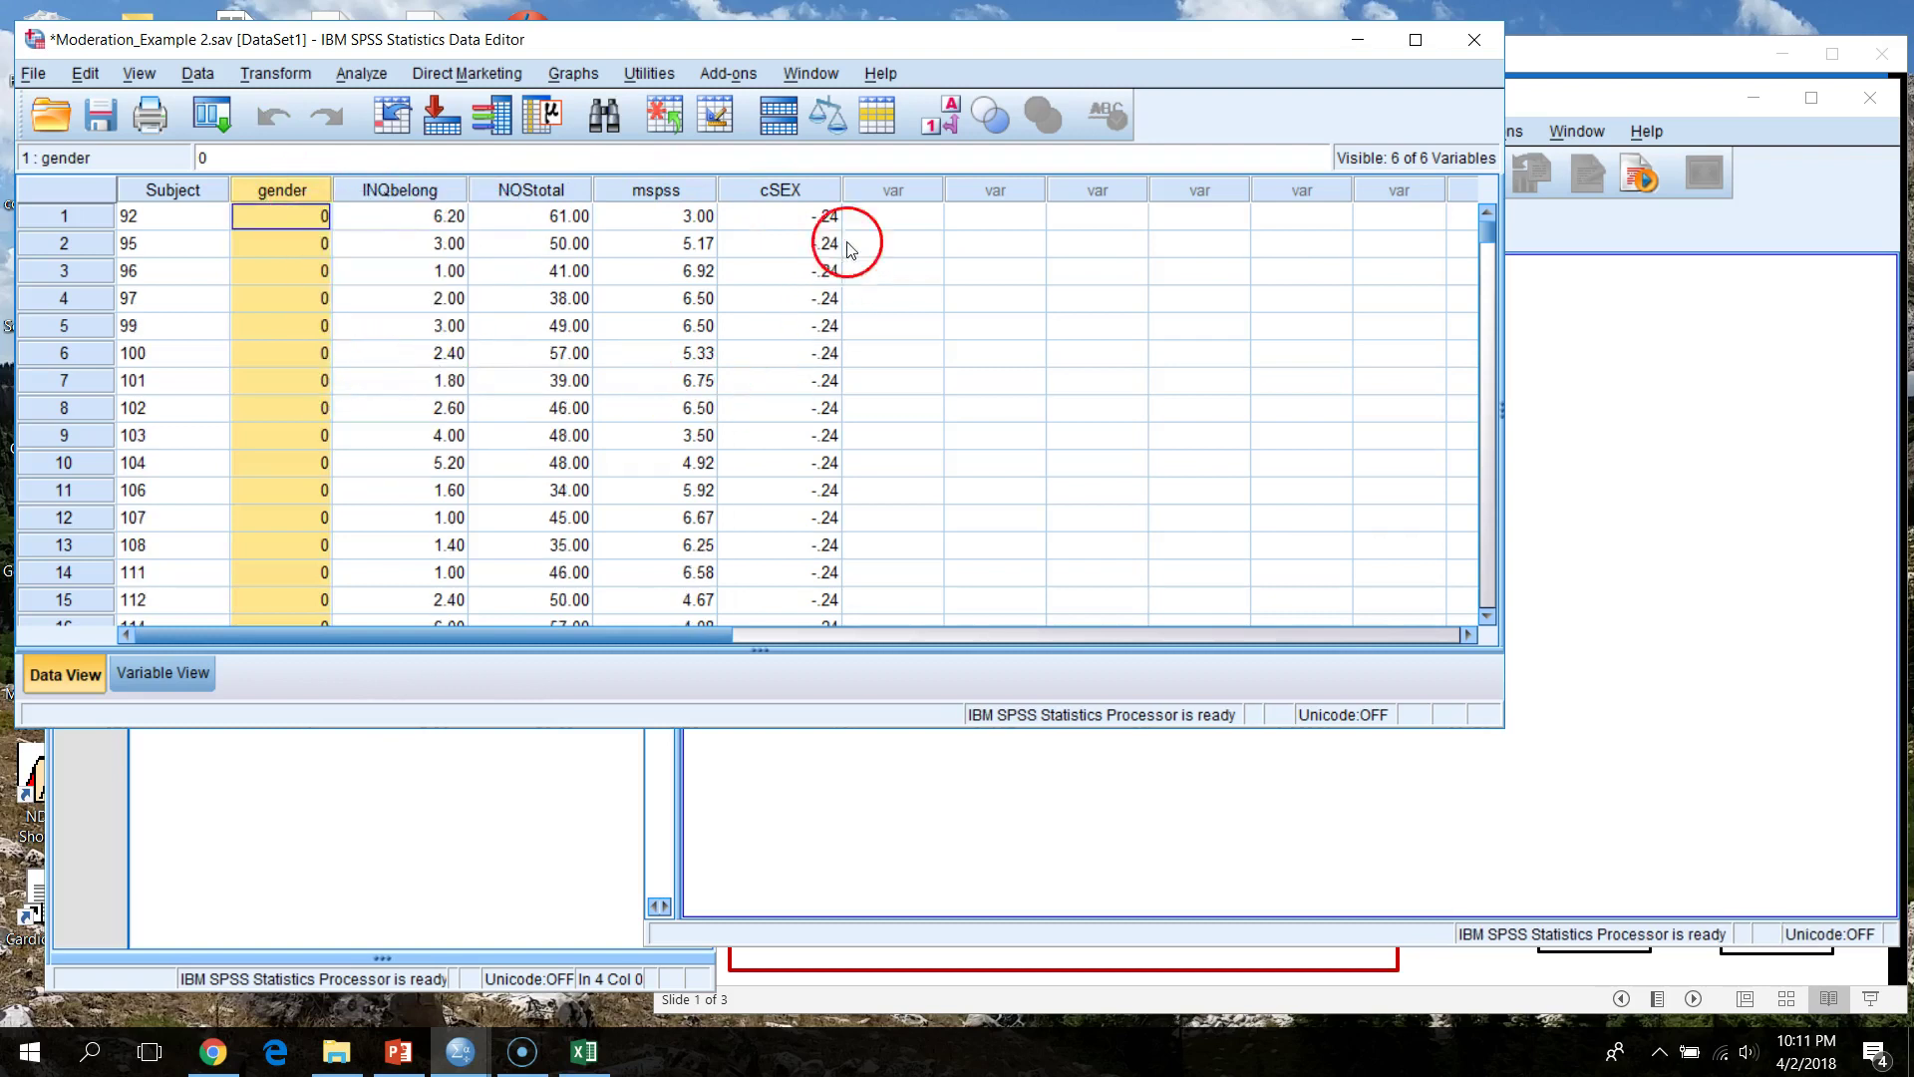
- Examine the cSEX values against gender from the first case through the last one in the dataset
{"action": "left_click", "coordinate": [815, 215]}
{"action": "left_click", "coordinate": [817, 242]}
{"action": "left_click", "coordinate": [825, 276]}
{"action": "left_click", "coordinate": [820, 326]}
{"action": "left_click", "coordinate": [825, 385]}
{"action": "scroll", "coordinate": [818, 416], "scroll_direction": "down", "scroll_amount": 19}
{"action": "scroll", "coordinate": [798, 518], "scroll_direction": "down", "scroll_amount": 8}
{"action": "left_click_drag", "start_coordinate": [1495, 354], "coordinate": [1486, 520]}
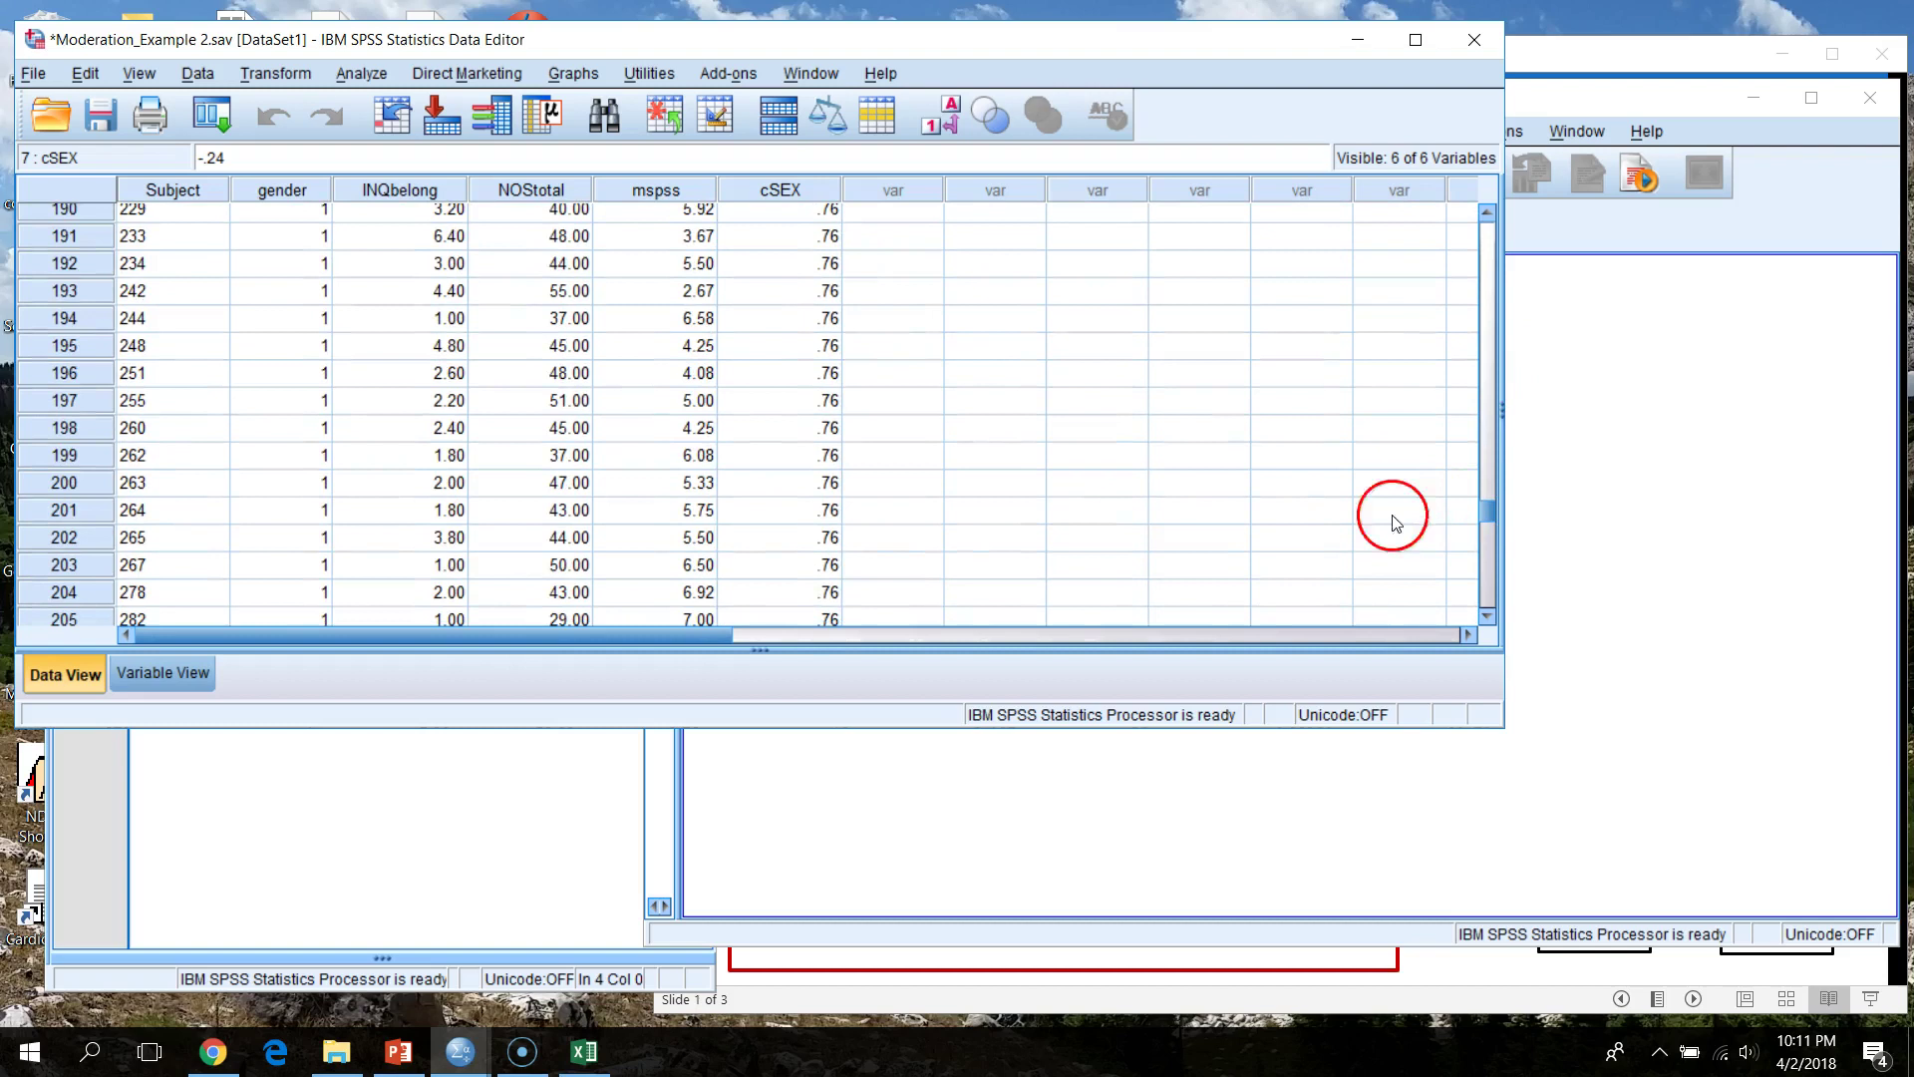
{"action": "scroll", "coordinate": [797, 534], "scroll_direction": "down", "scroll_amount": 10}
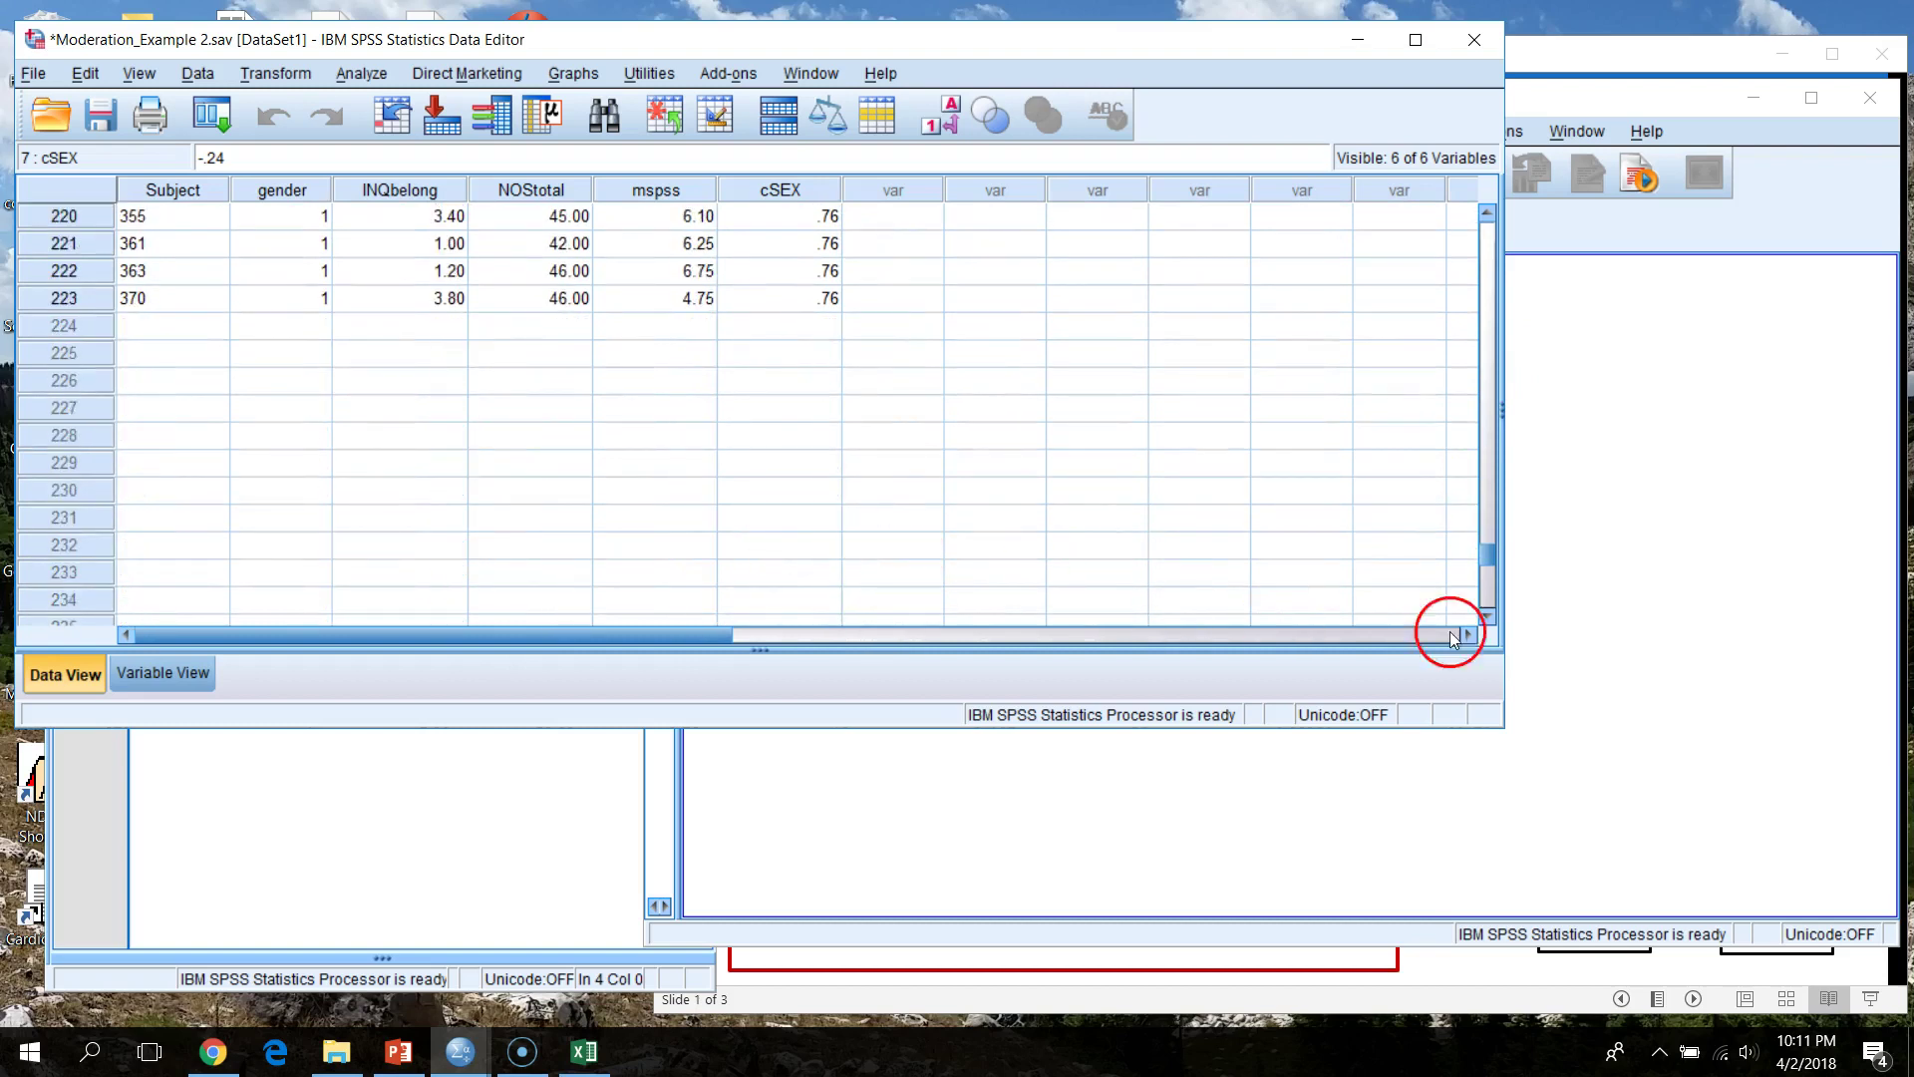
{"action": "left_click_drag", "start_coordinate": [1486, 555], "coordinate": [1492, 192]}
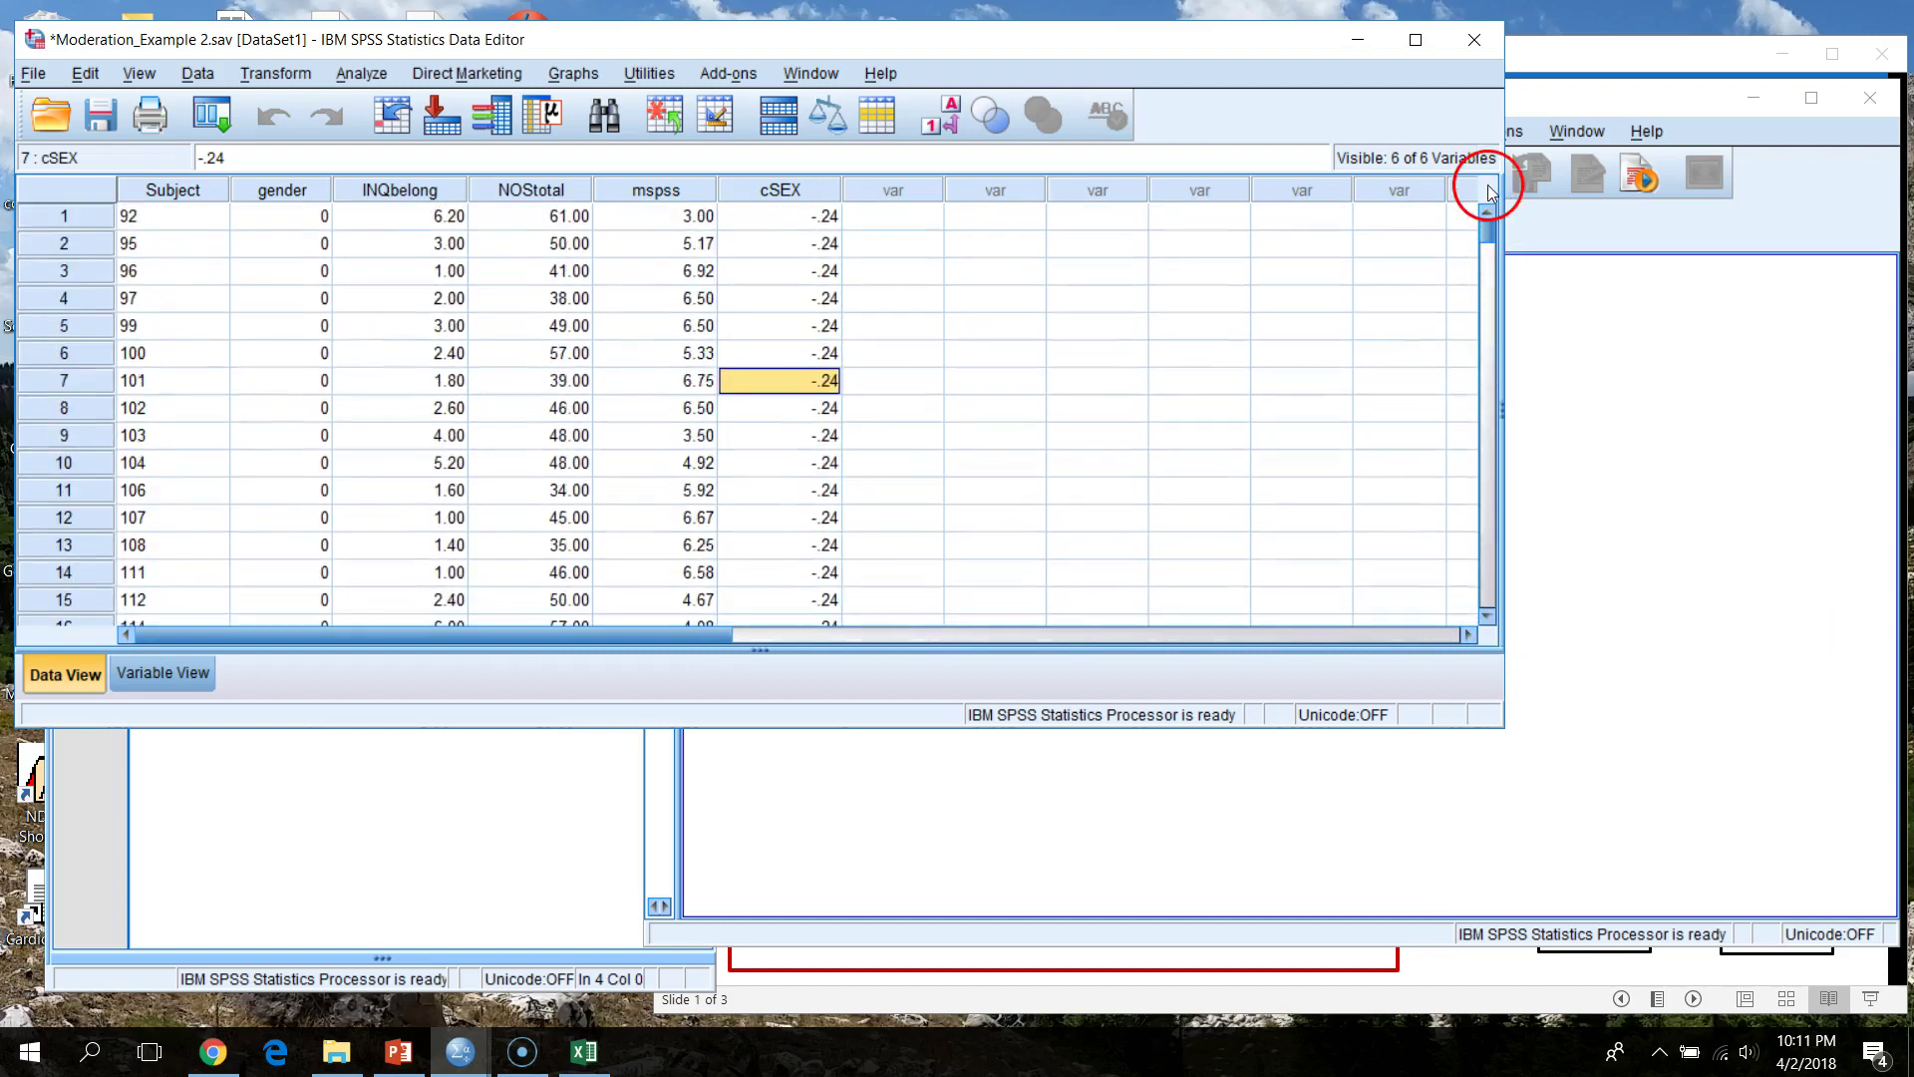
- Bring the syntax and output windows forward and resize them to sit side by side without overlapping
{"action": "left_click", "coordinate": [468, 854]}
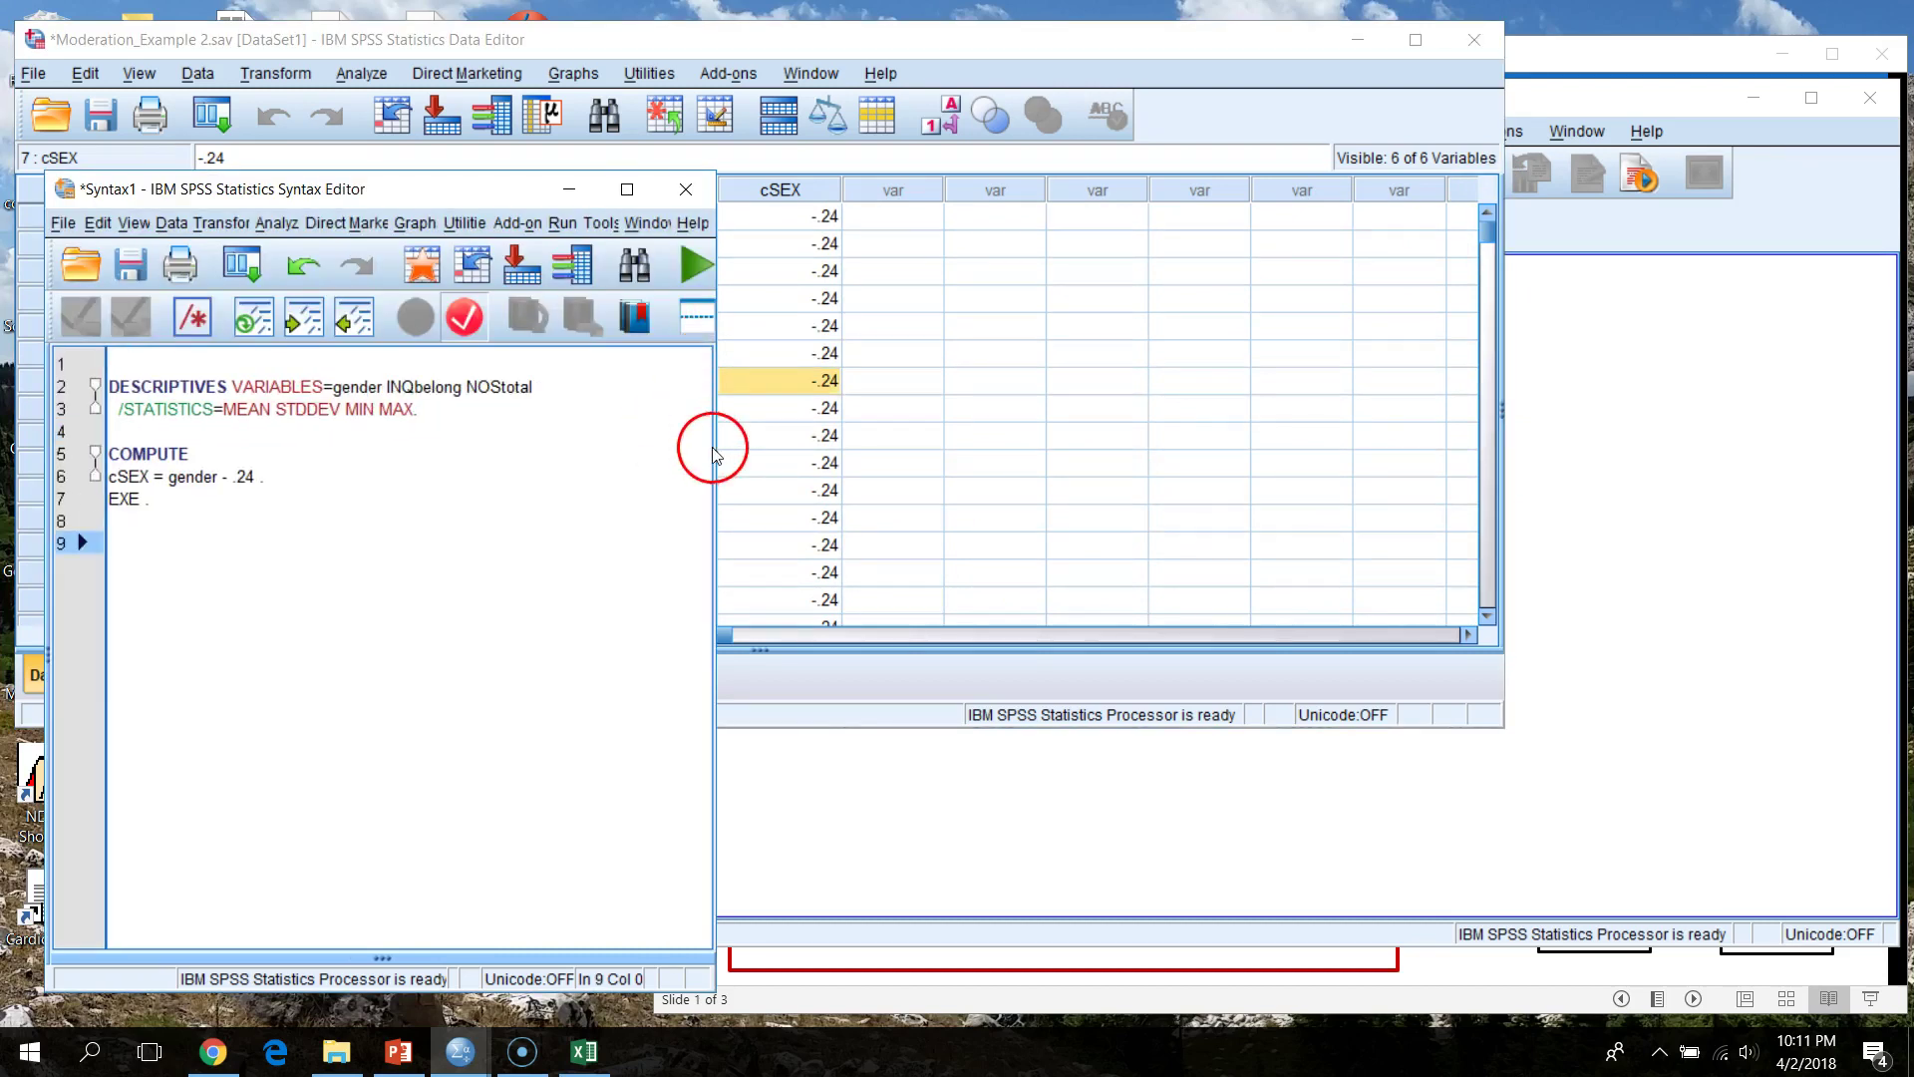
{"action": "left_click", "coordinate": [1658, 556]}
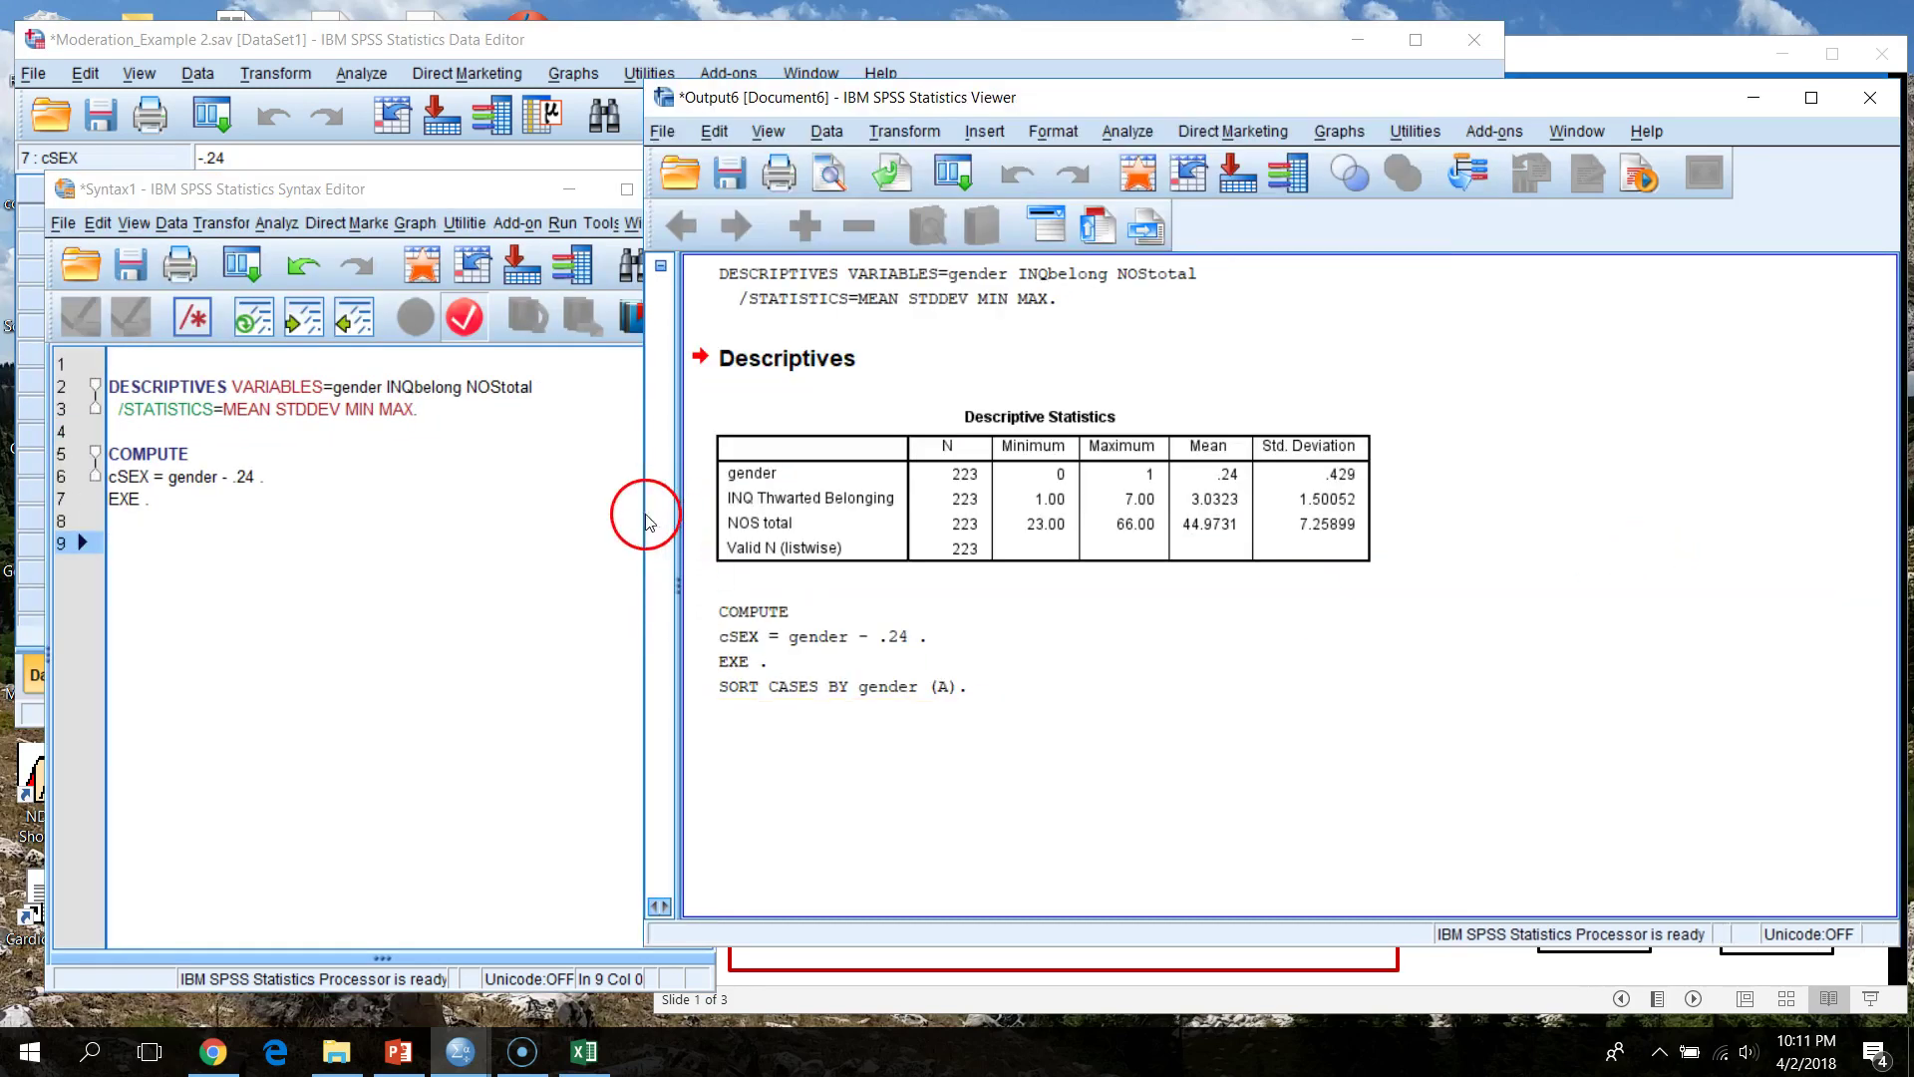
{"action": "left_click_drag", "start_coordinate": [646, 518], "coordinate": [990, 515]}
{"action": "left_click_drag", "start_coordinate": [714, 574], "coordinate": [965, 575]}
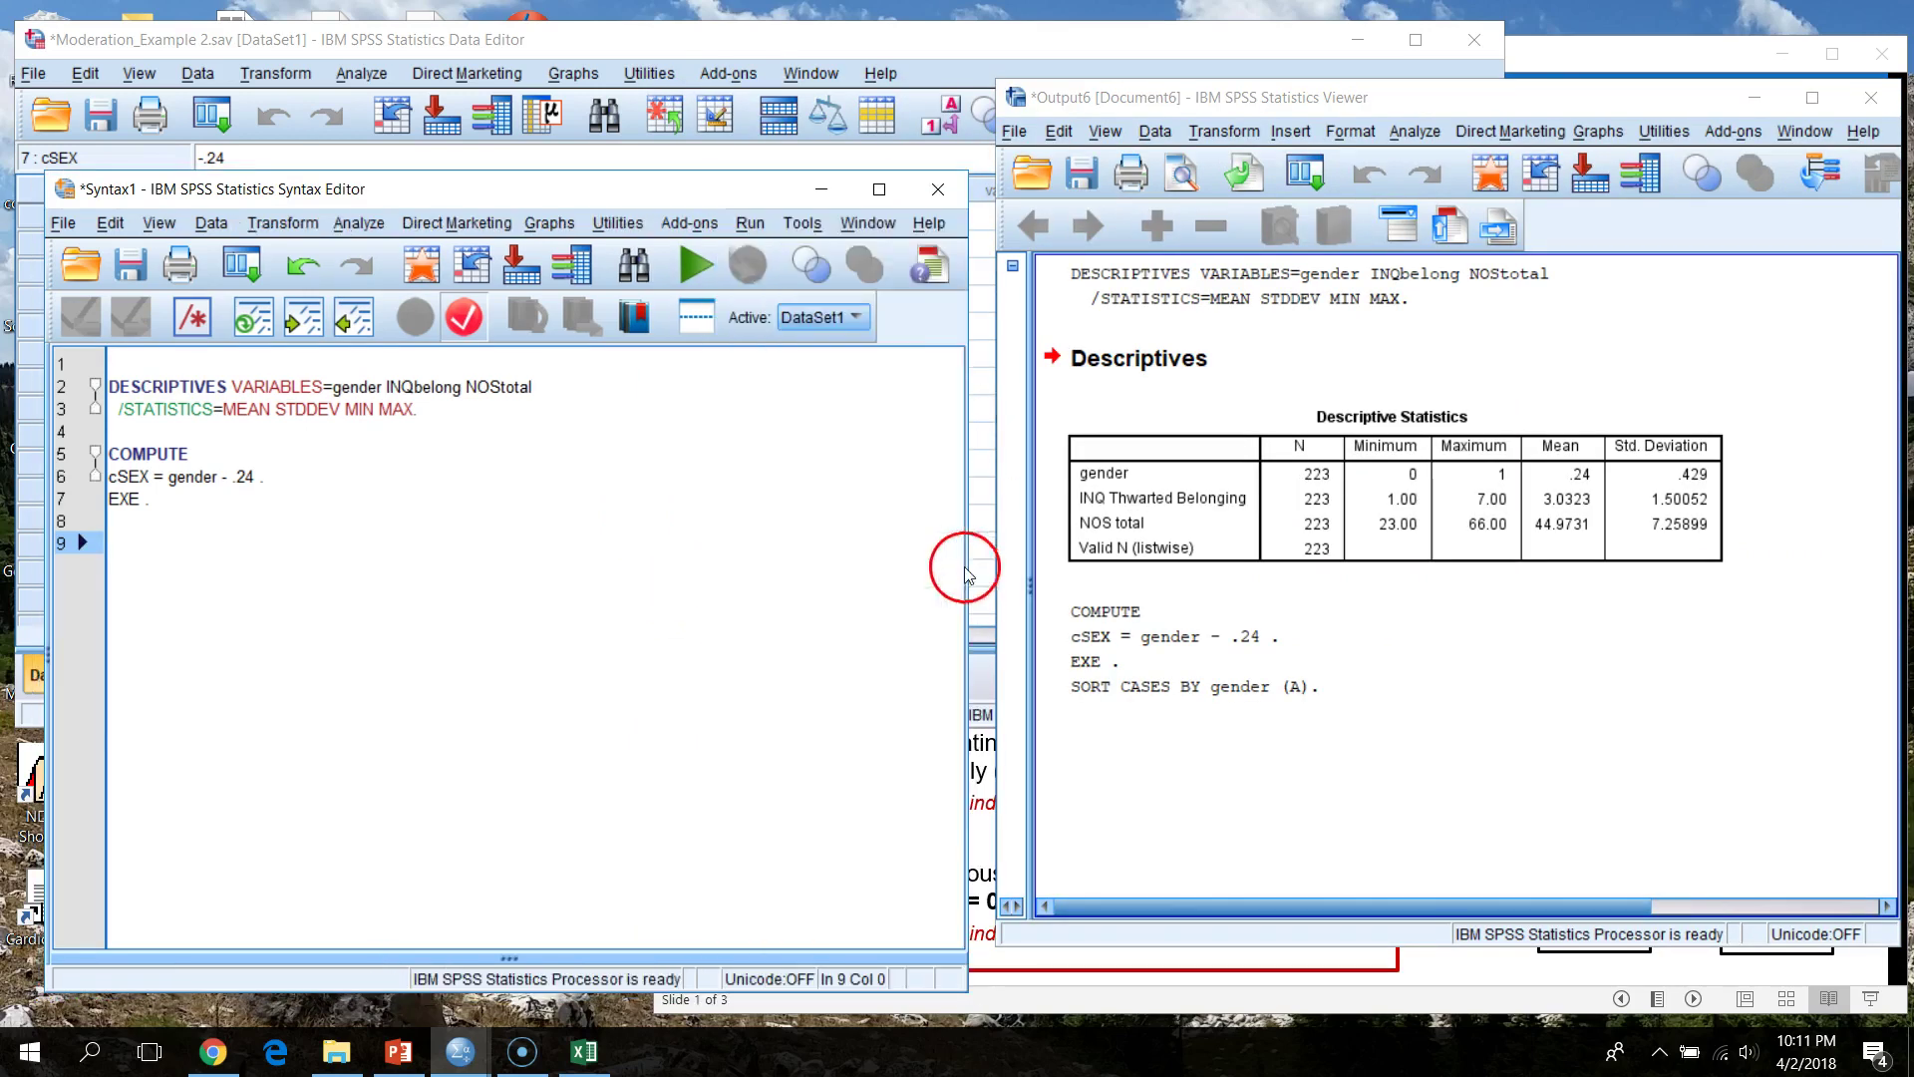
- Begin a second COMPUTE command below the cSEX block, with "cBELONG =" on its second line
{"action": "left_click", "coordinate": [191, 510]}
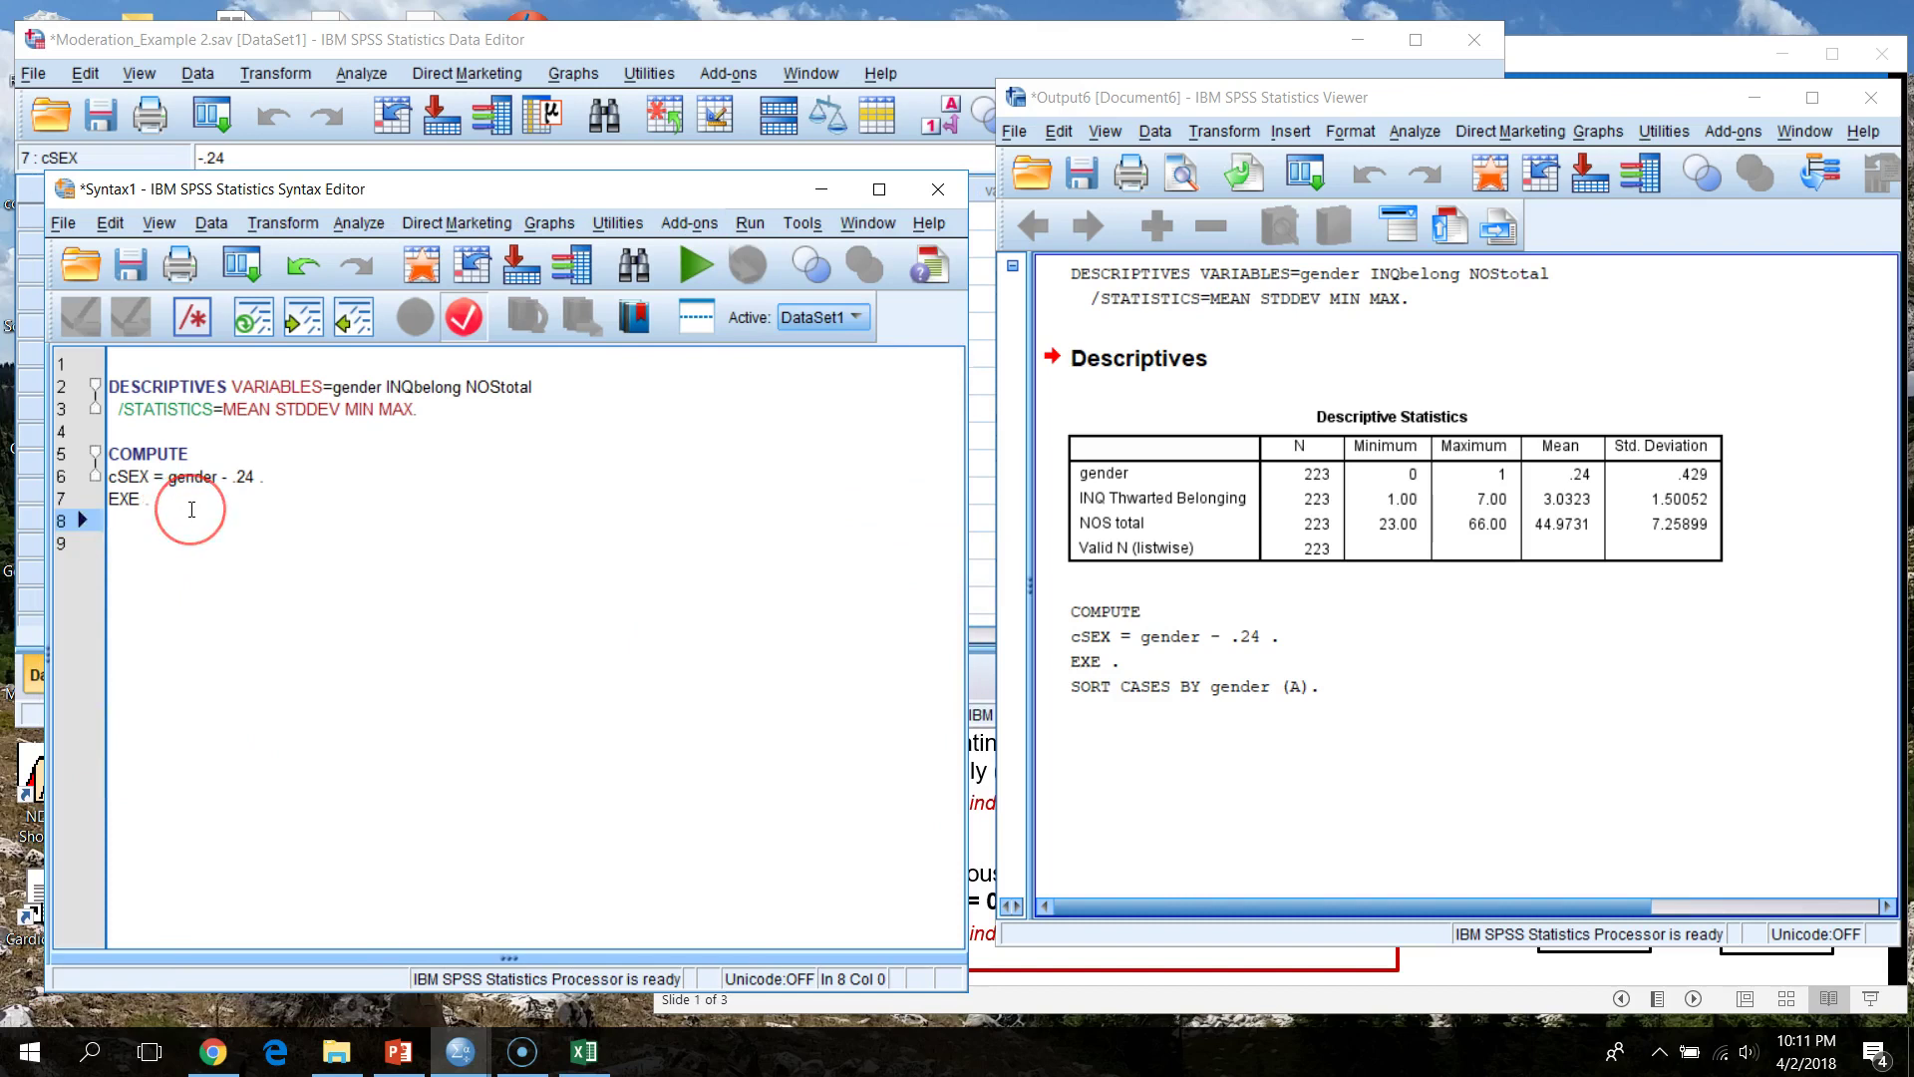
{"action": "type", "text": "COMPUTE"}
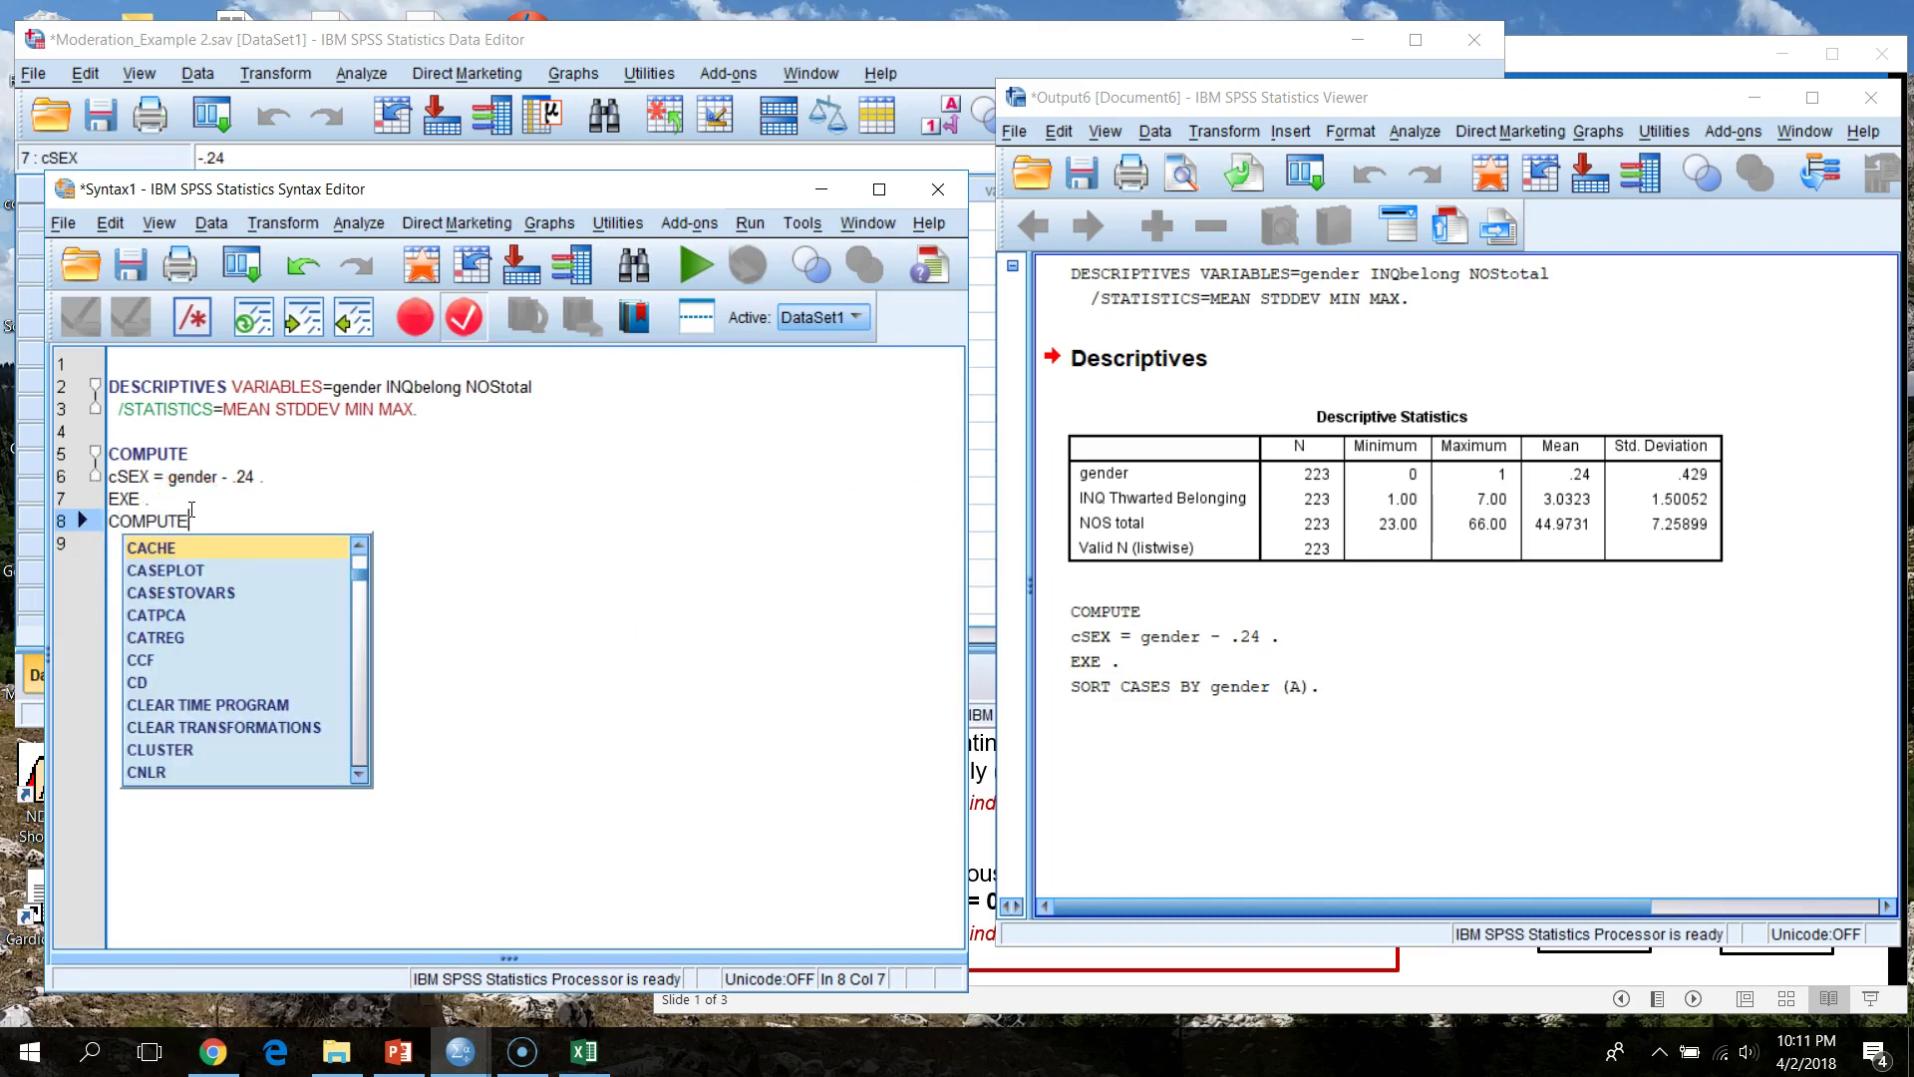
{"action": "key", "text": "Escape"}
{"action": "key", "text": "Return"}
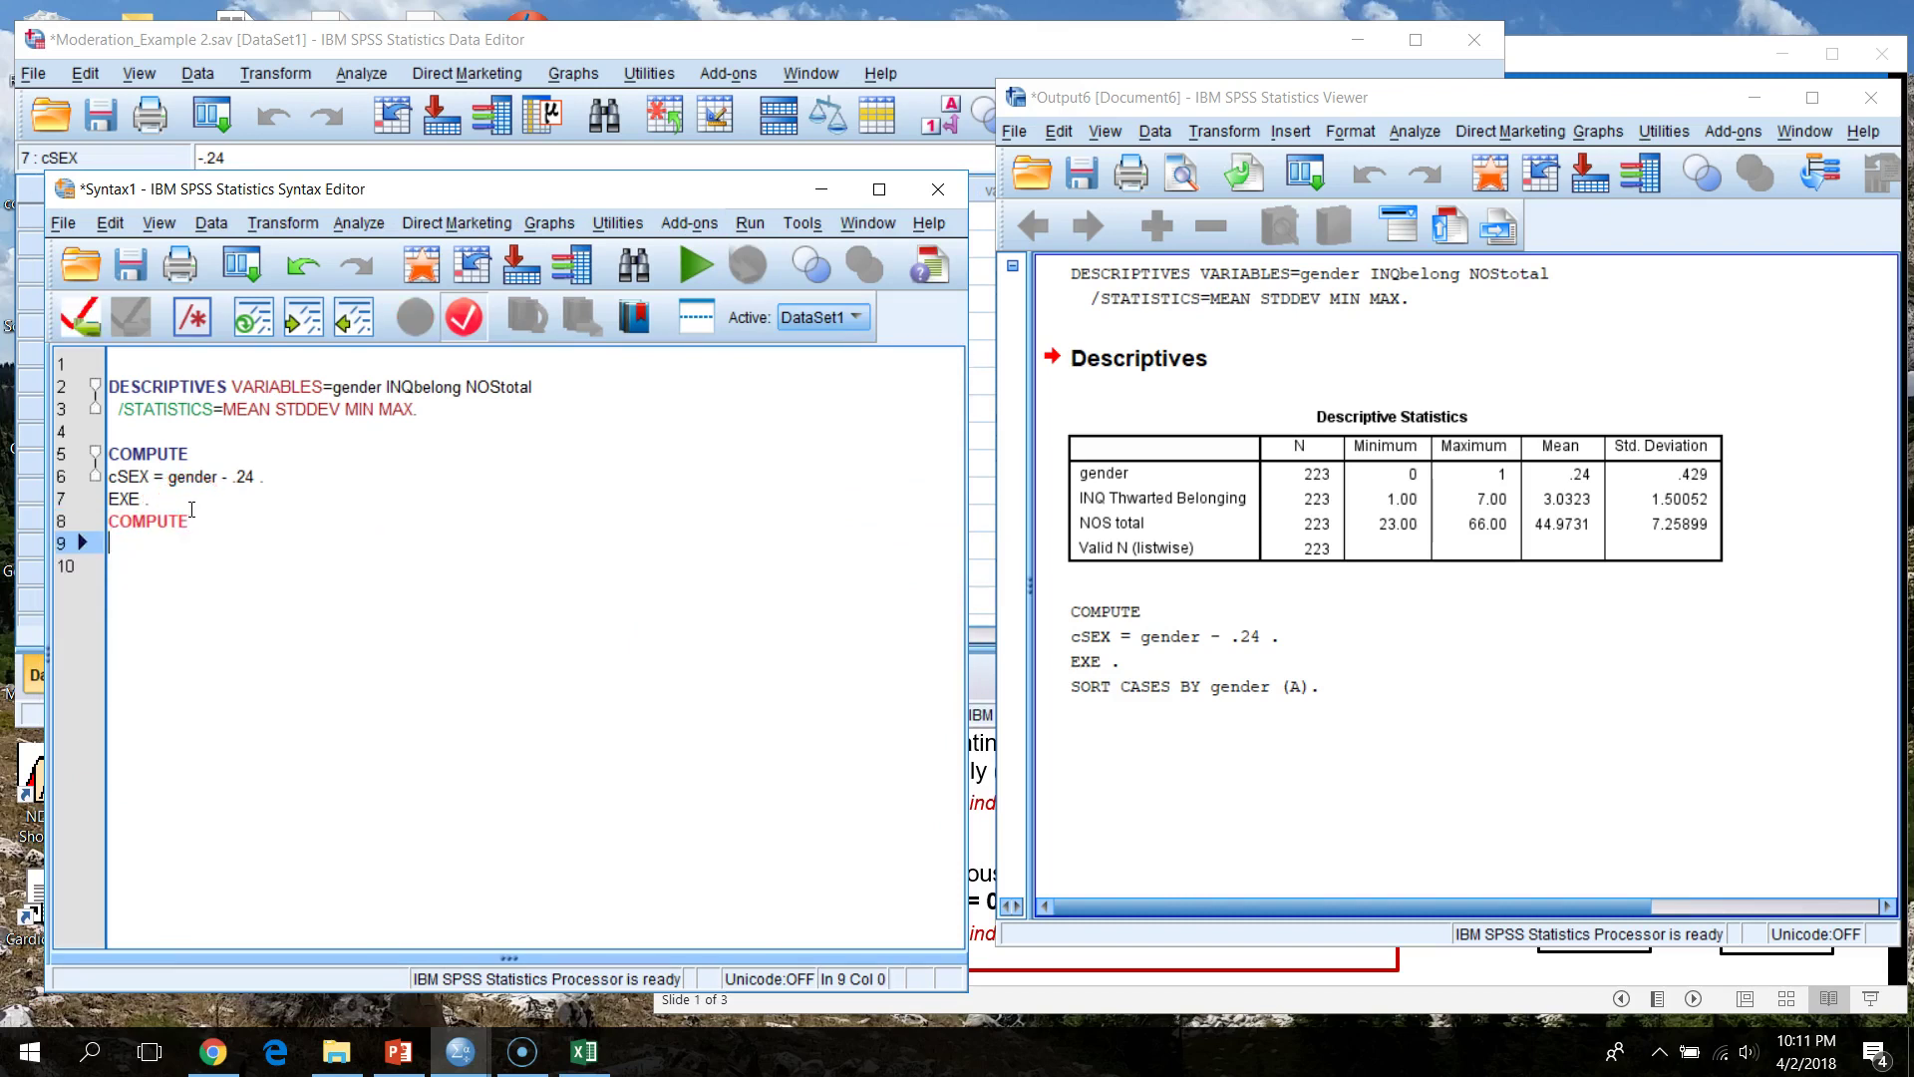
{"action": "type", "text": "cBELONG ="}
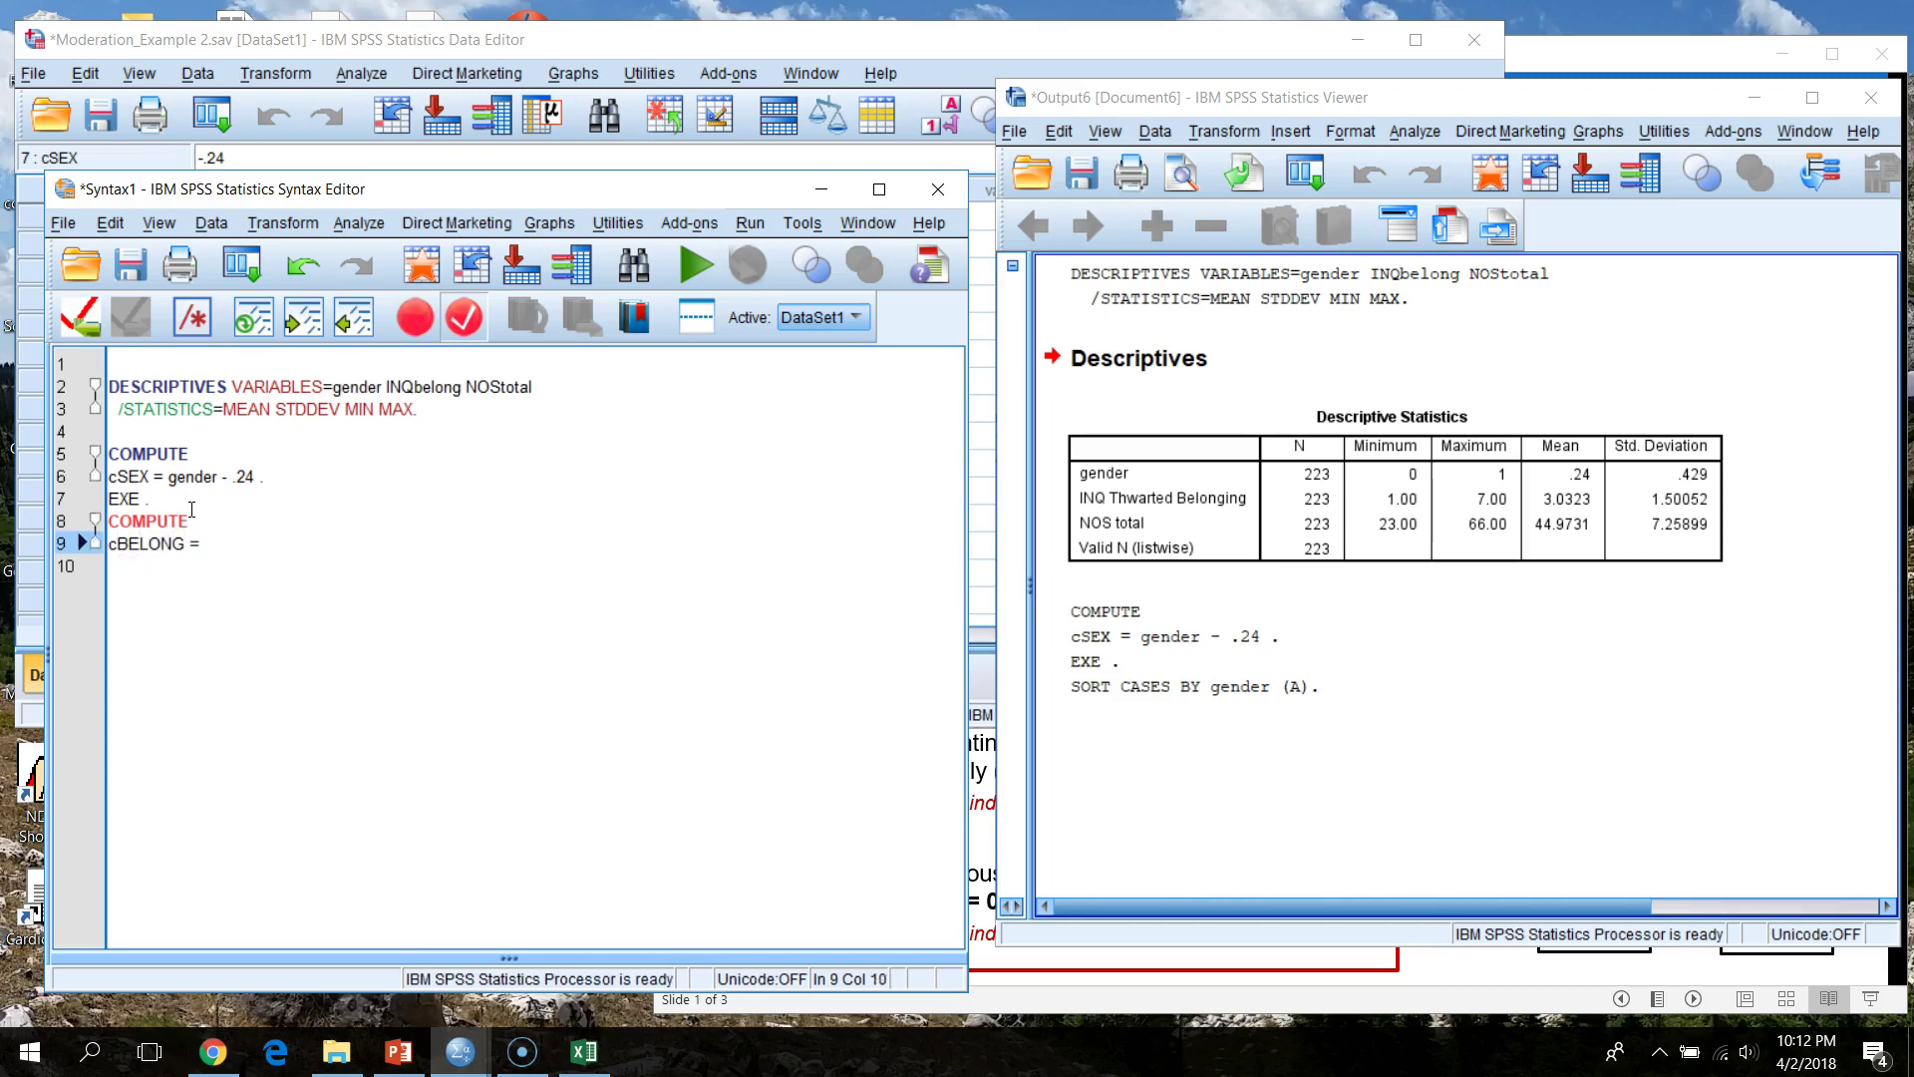
- Fill in the cBELONG formula as INQbelong - 3.03, copying the variable name from the DESCRIPTIVES command
{"action": "left_click_drag", "start_coordinate": [386, 387], "coordinate": [447, 387]}
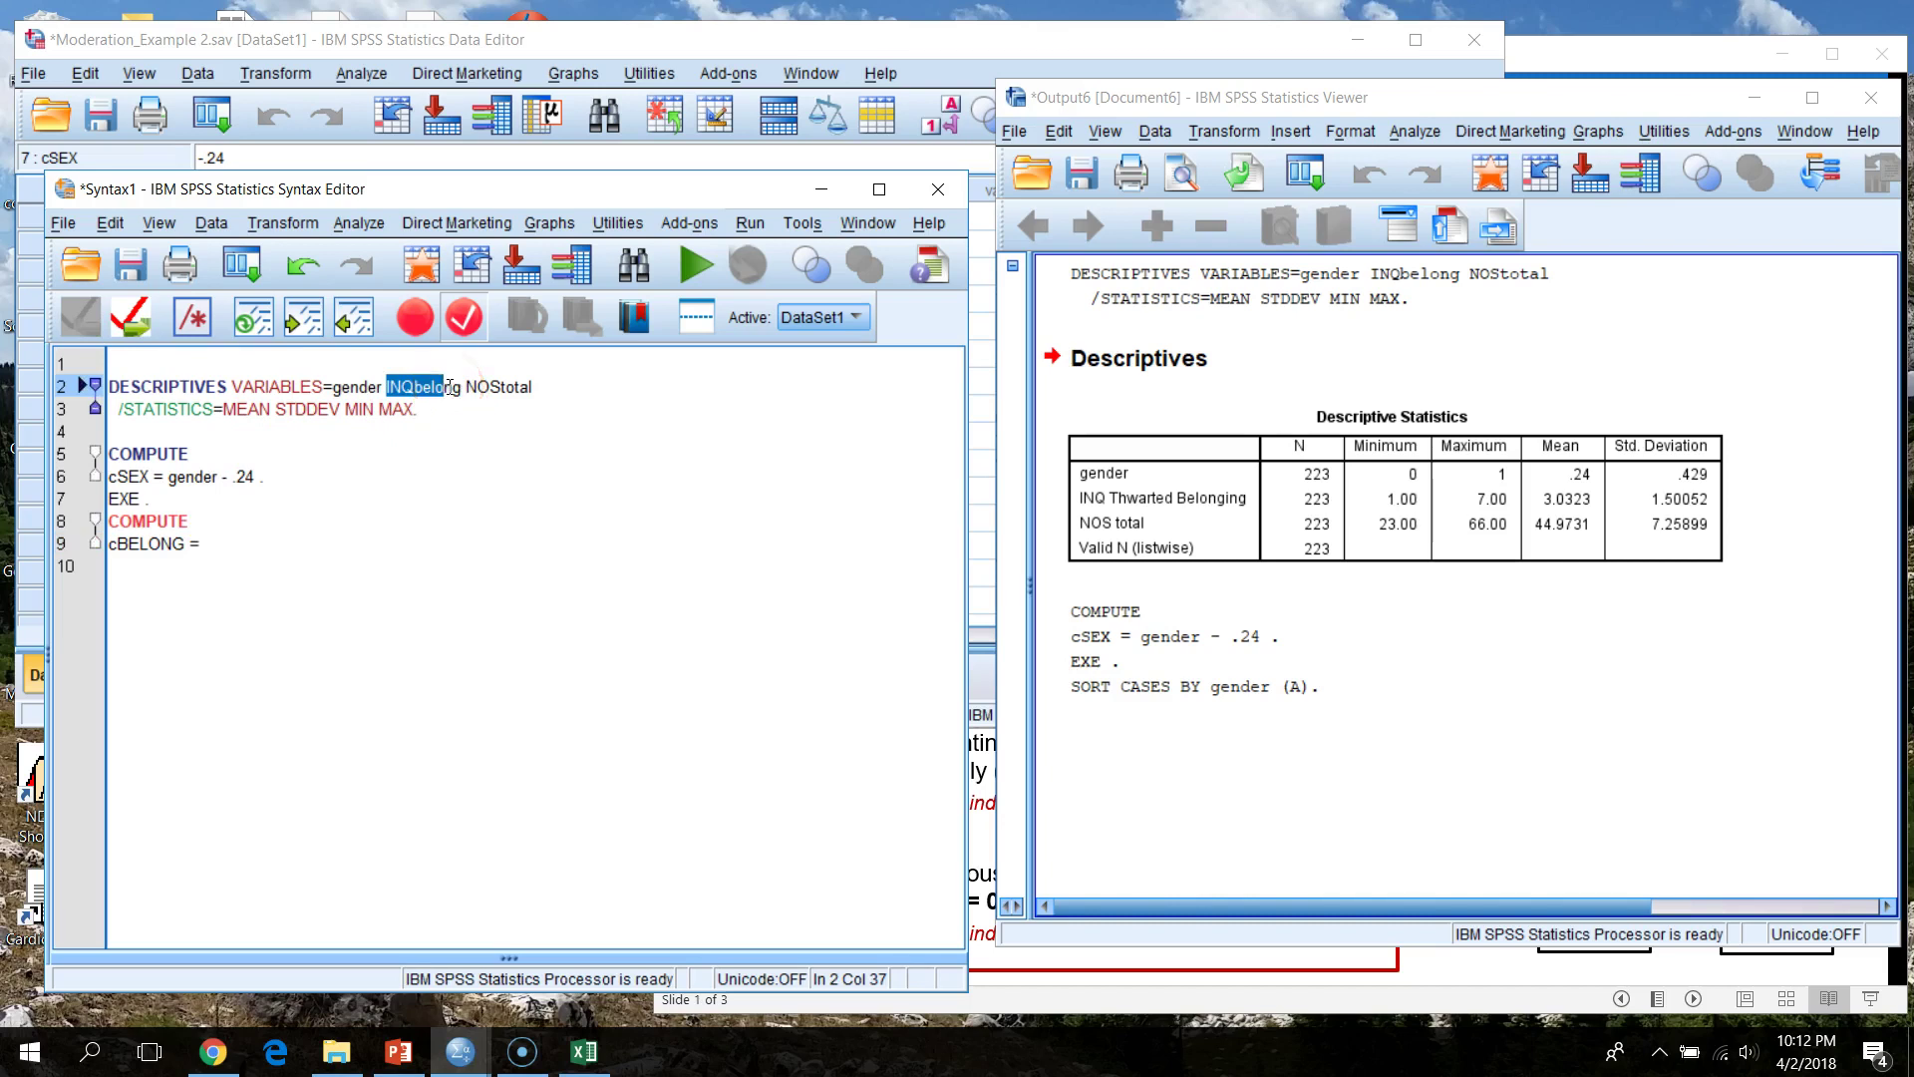
{"action": "double_click", "coordinate": [429, 388]}
{"action": "key", "text": "ctrl+c"}
{"action": "left_click", "coordinate": [268, 540]}
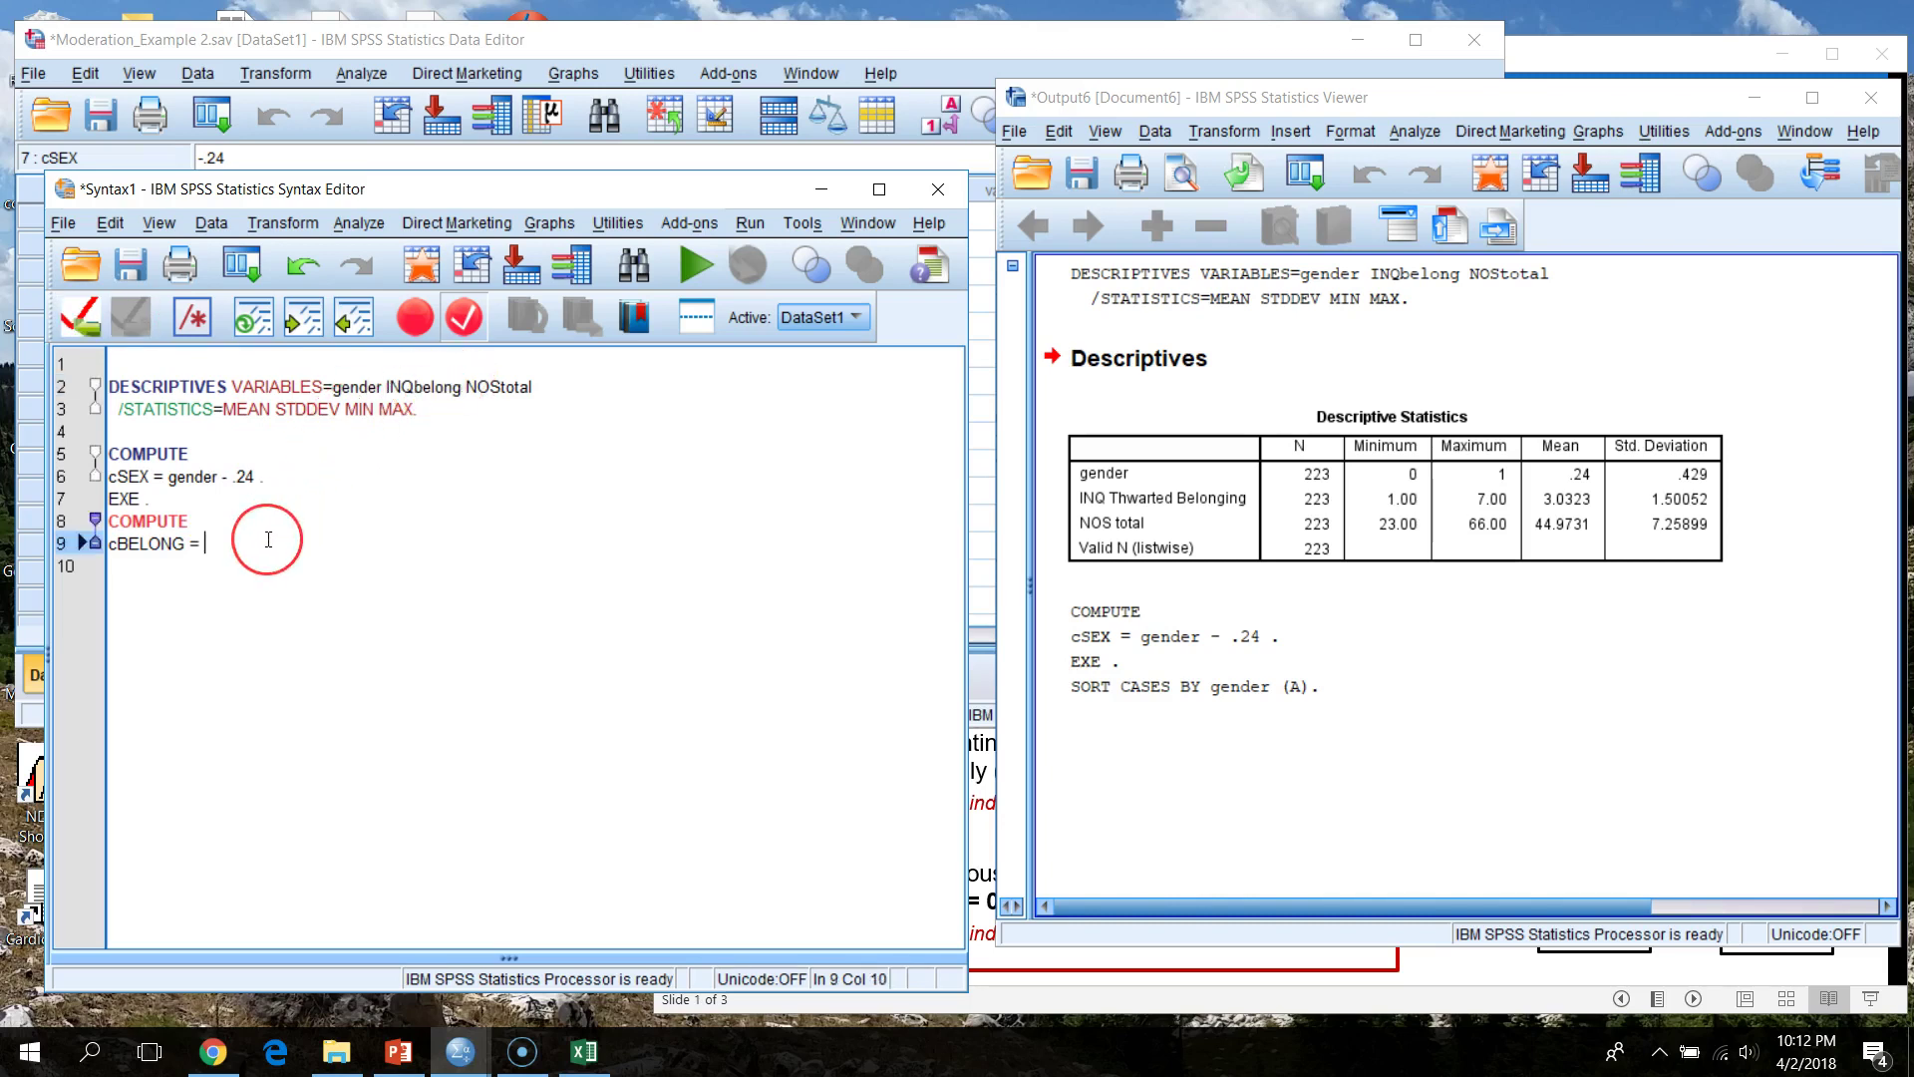
{"action": "key", "text": "ctrl+v"}
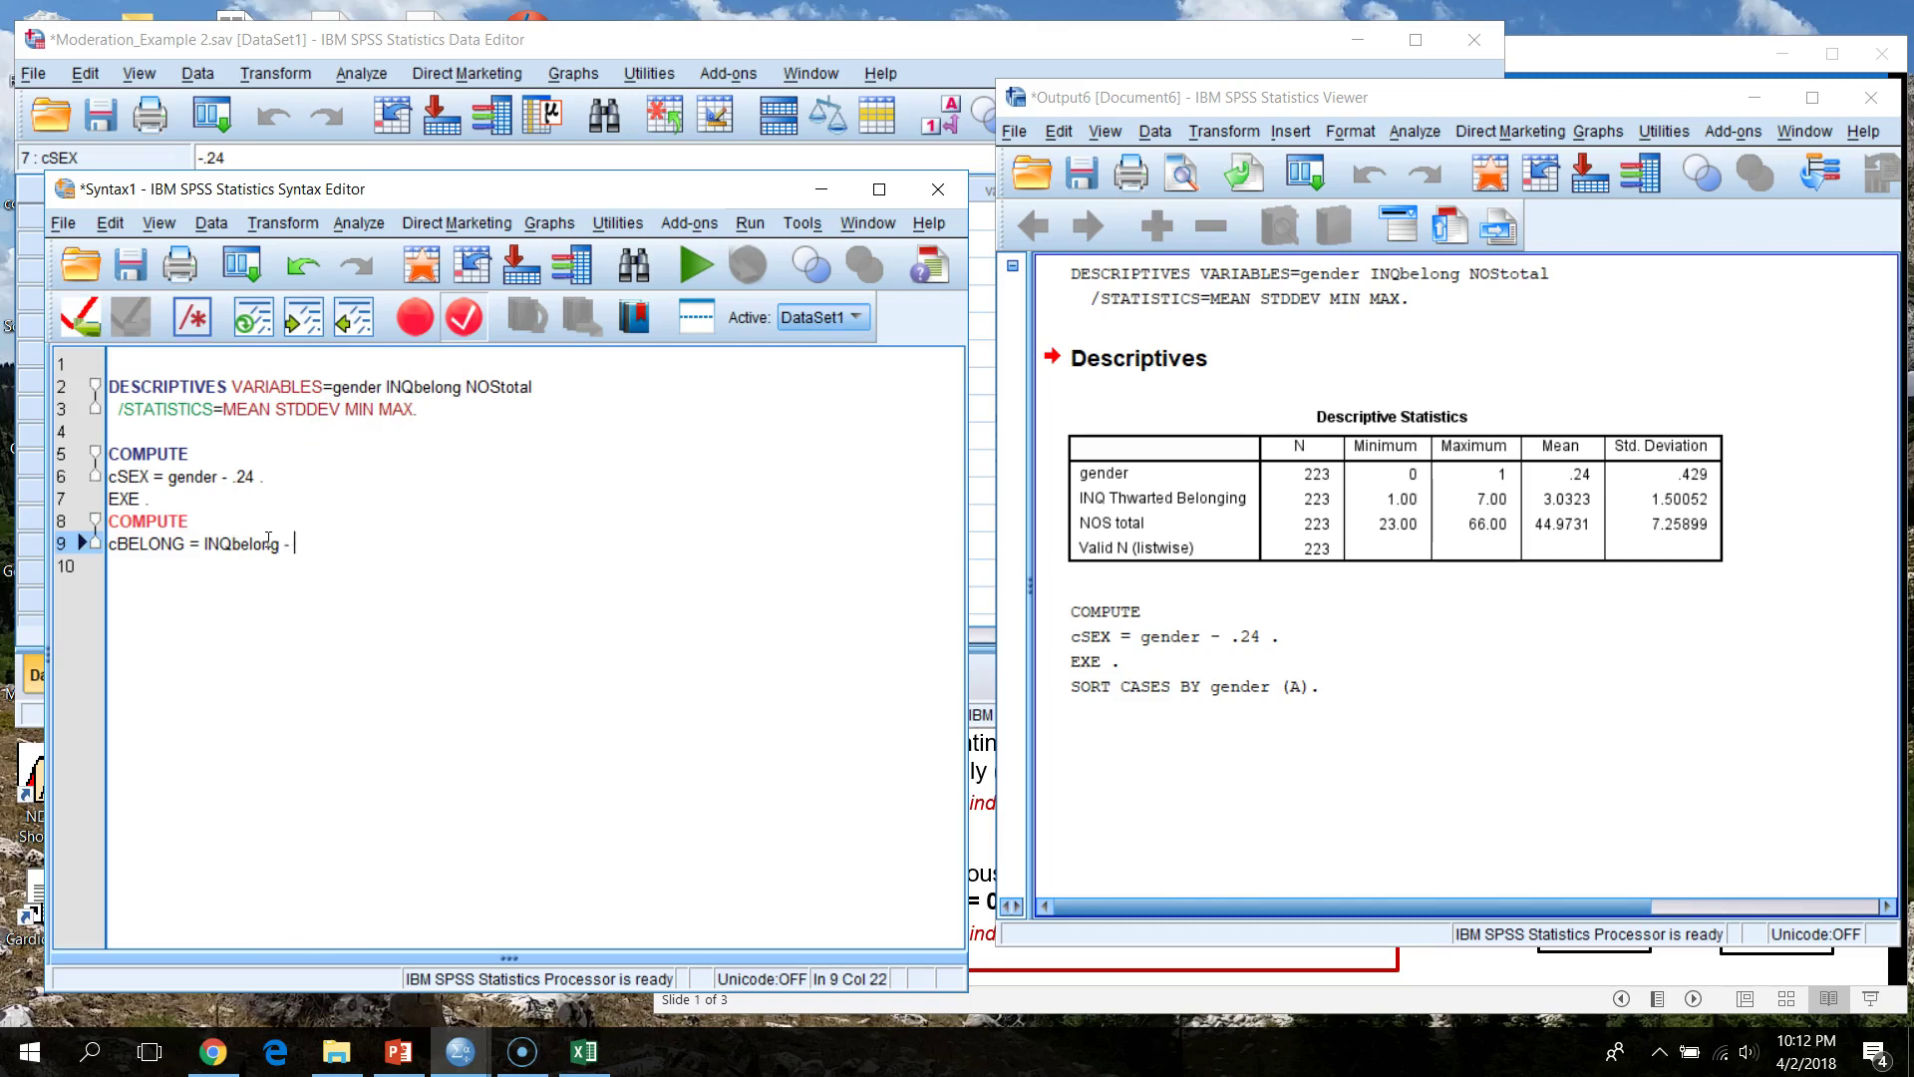
{"action": "left_click", "coordinate": [1560, 508]}
{"action": "type", "text": "- 3."}
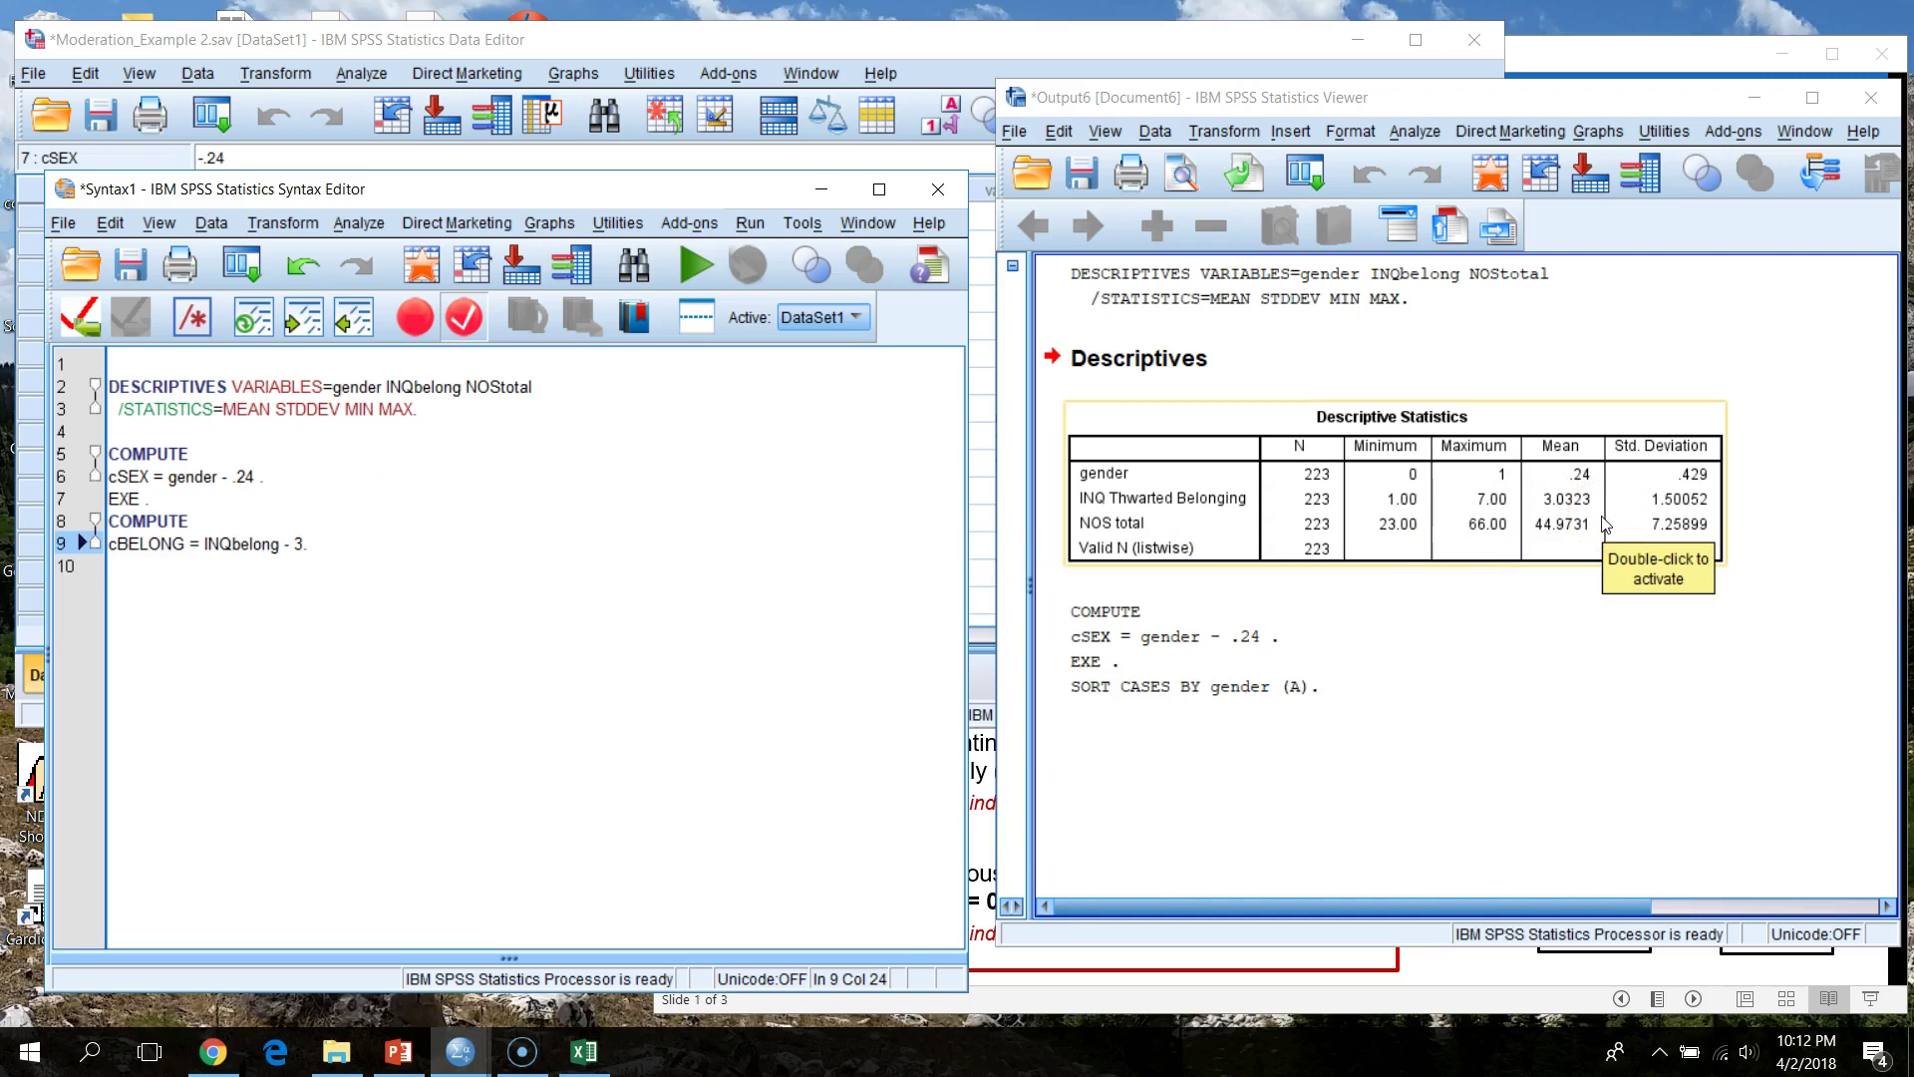
{"action": "type", "text": "03"}
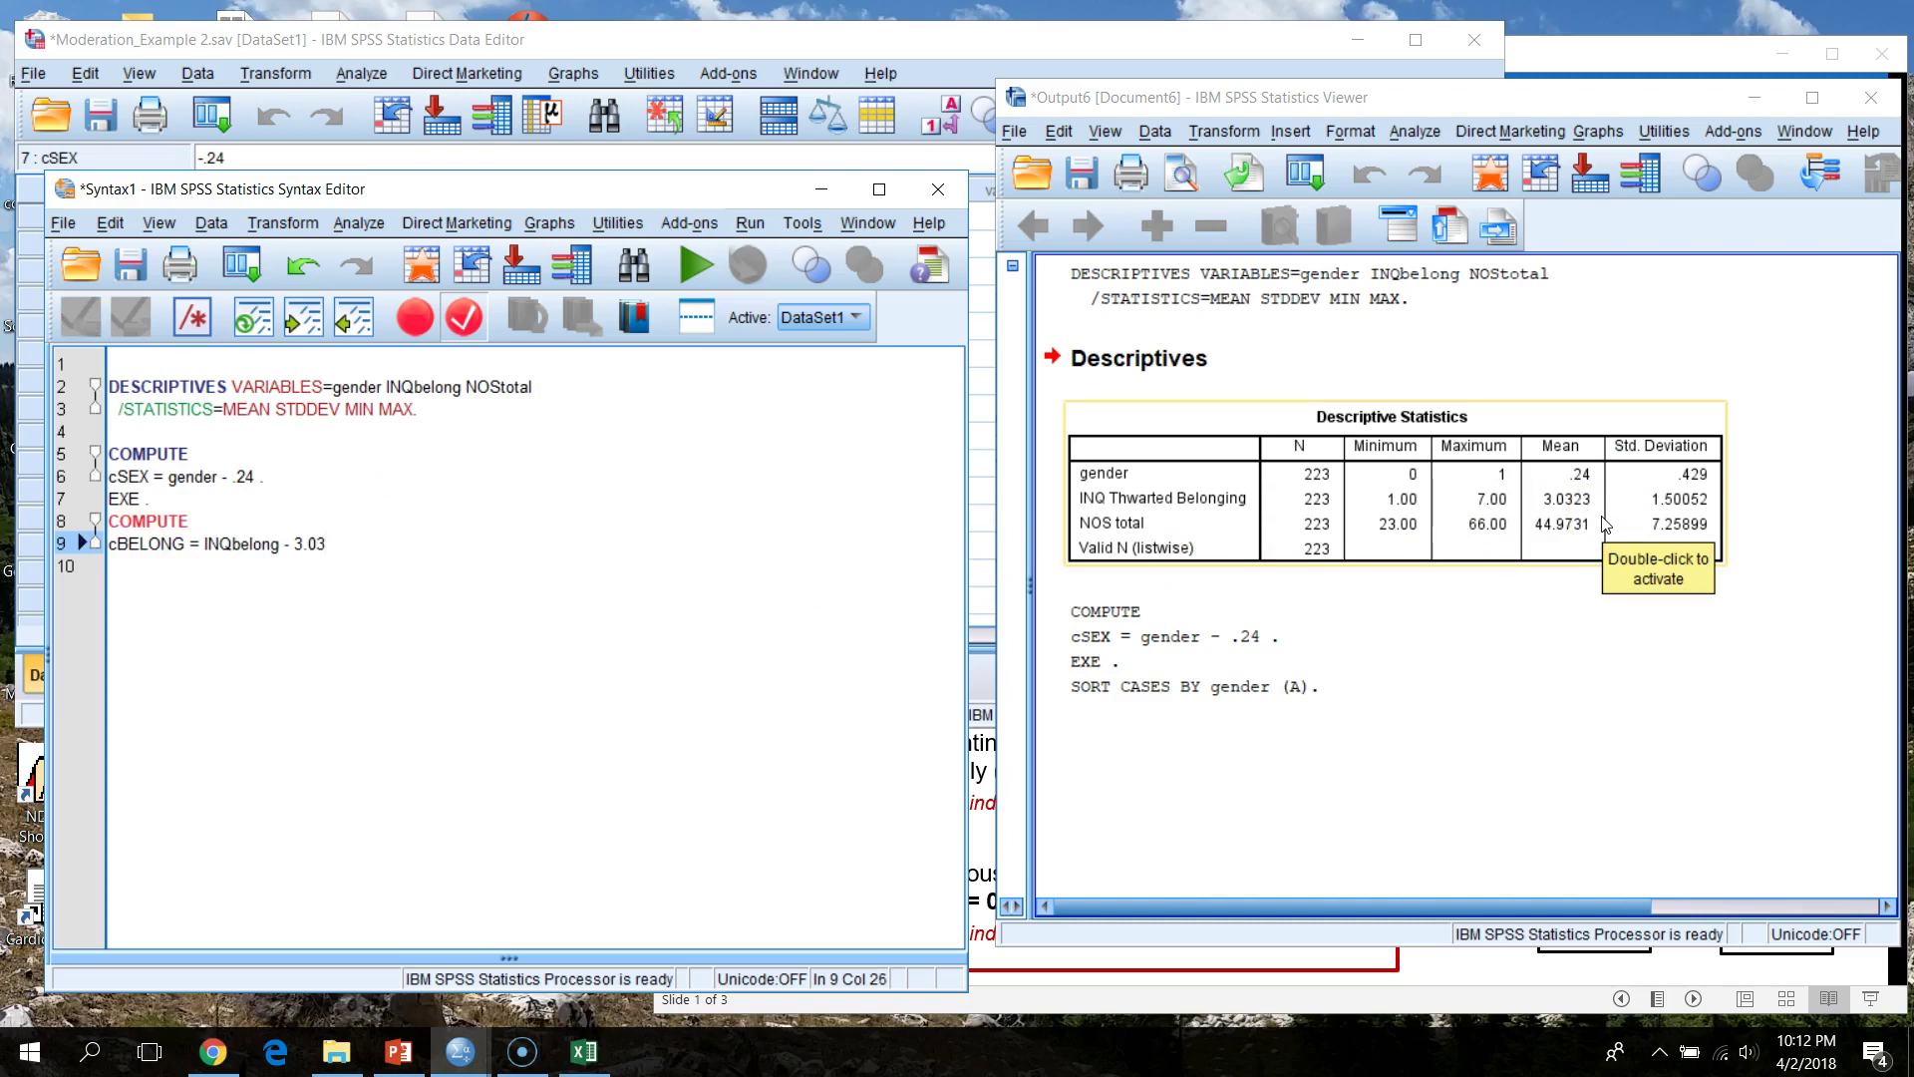
- Extend the mean in the cBELONG formula to 3.0323 and close the block with "EXE ."
{"action": "type", "text": "23 ."}
{"action": "key", "text": "Return"}
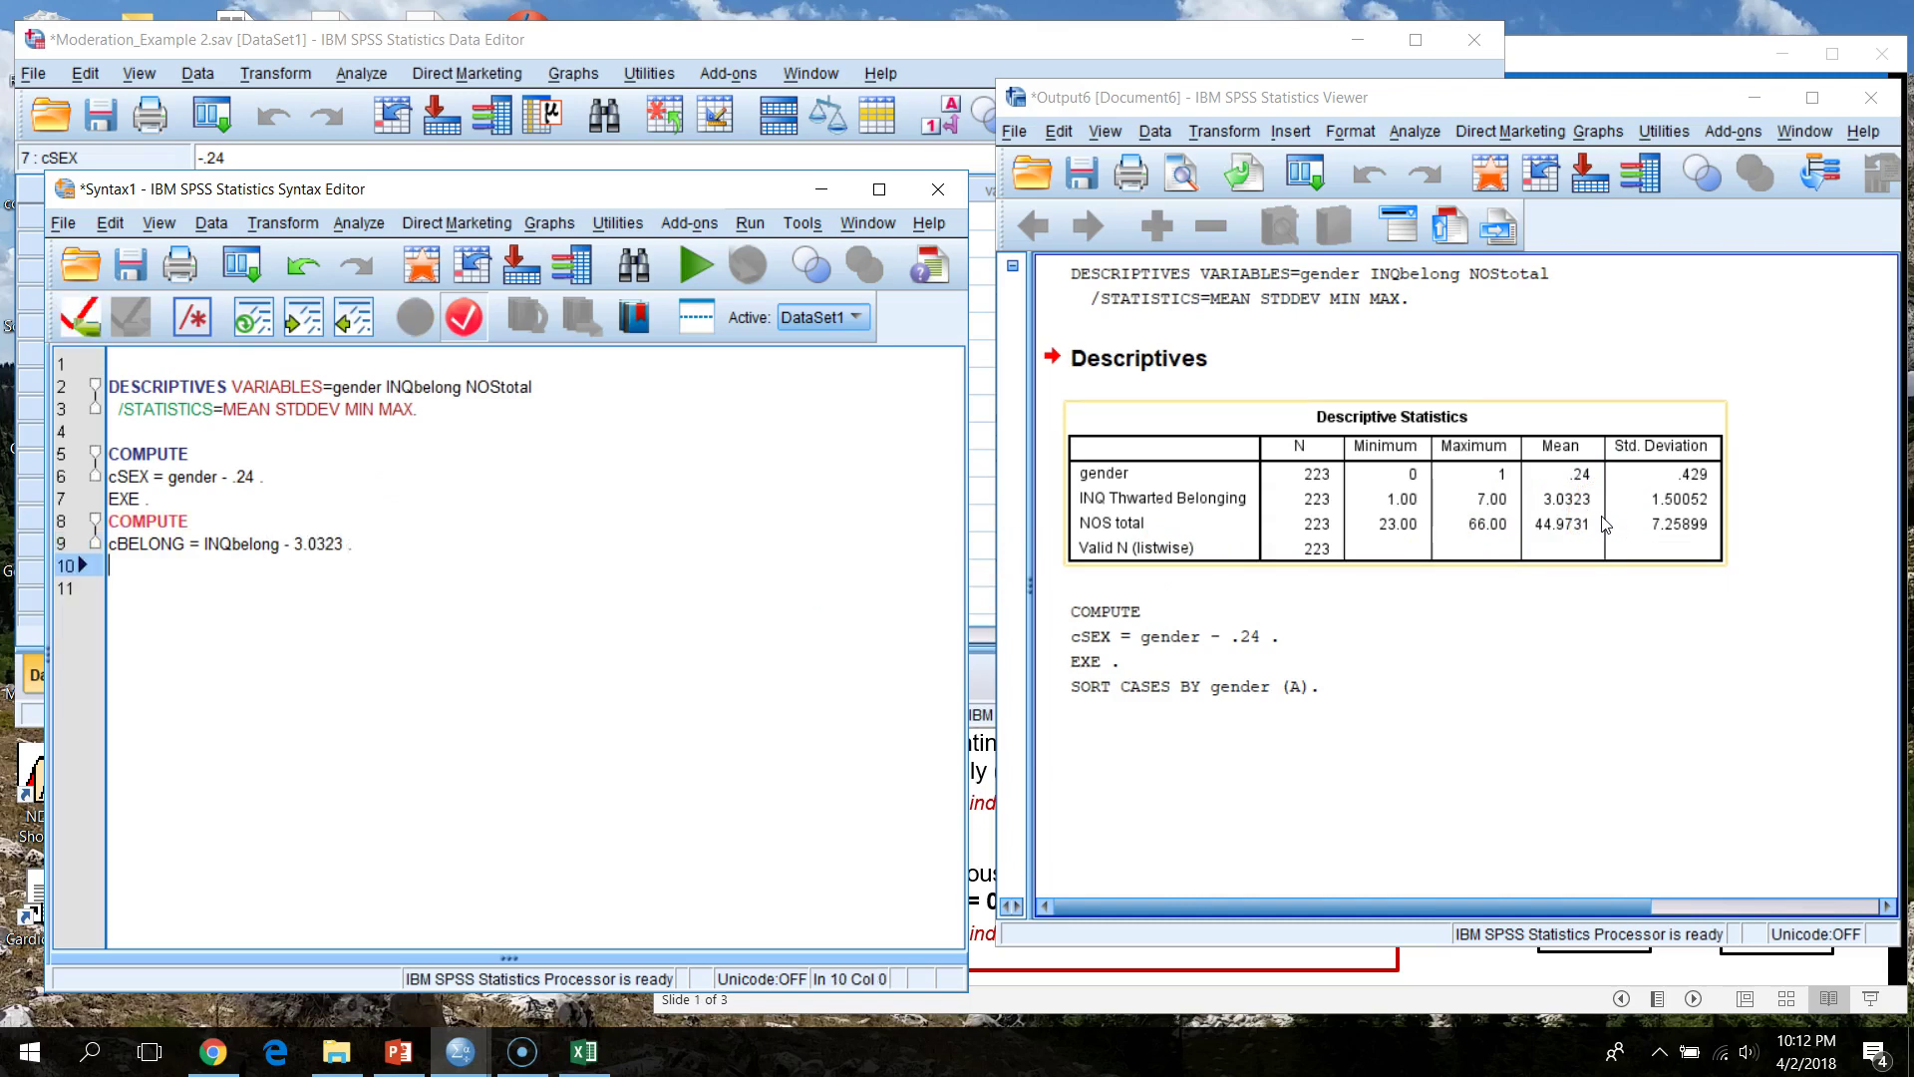
{"action": "type", "text": "EXE ."}
{"action": "key", "text": "Return"}
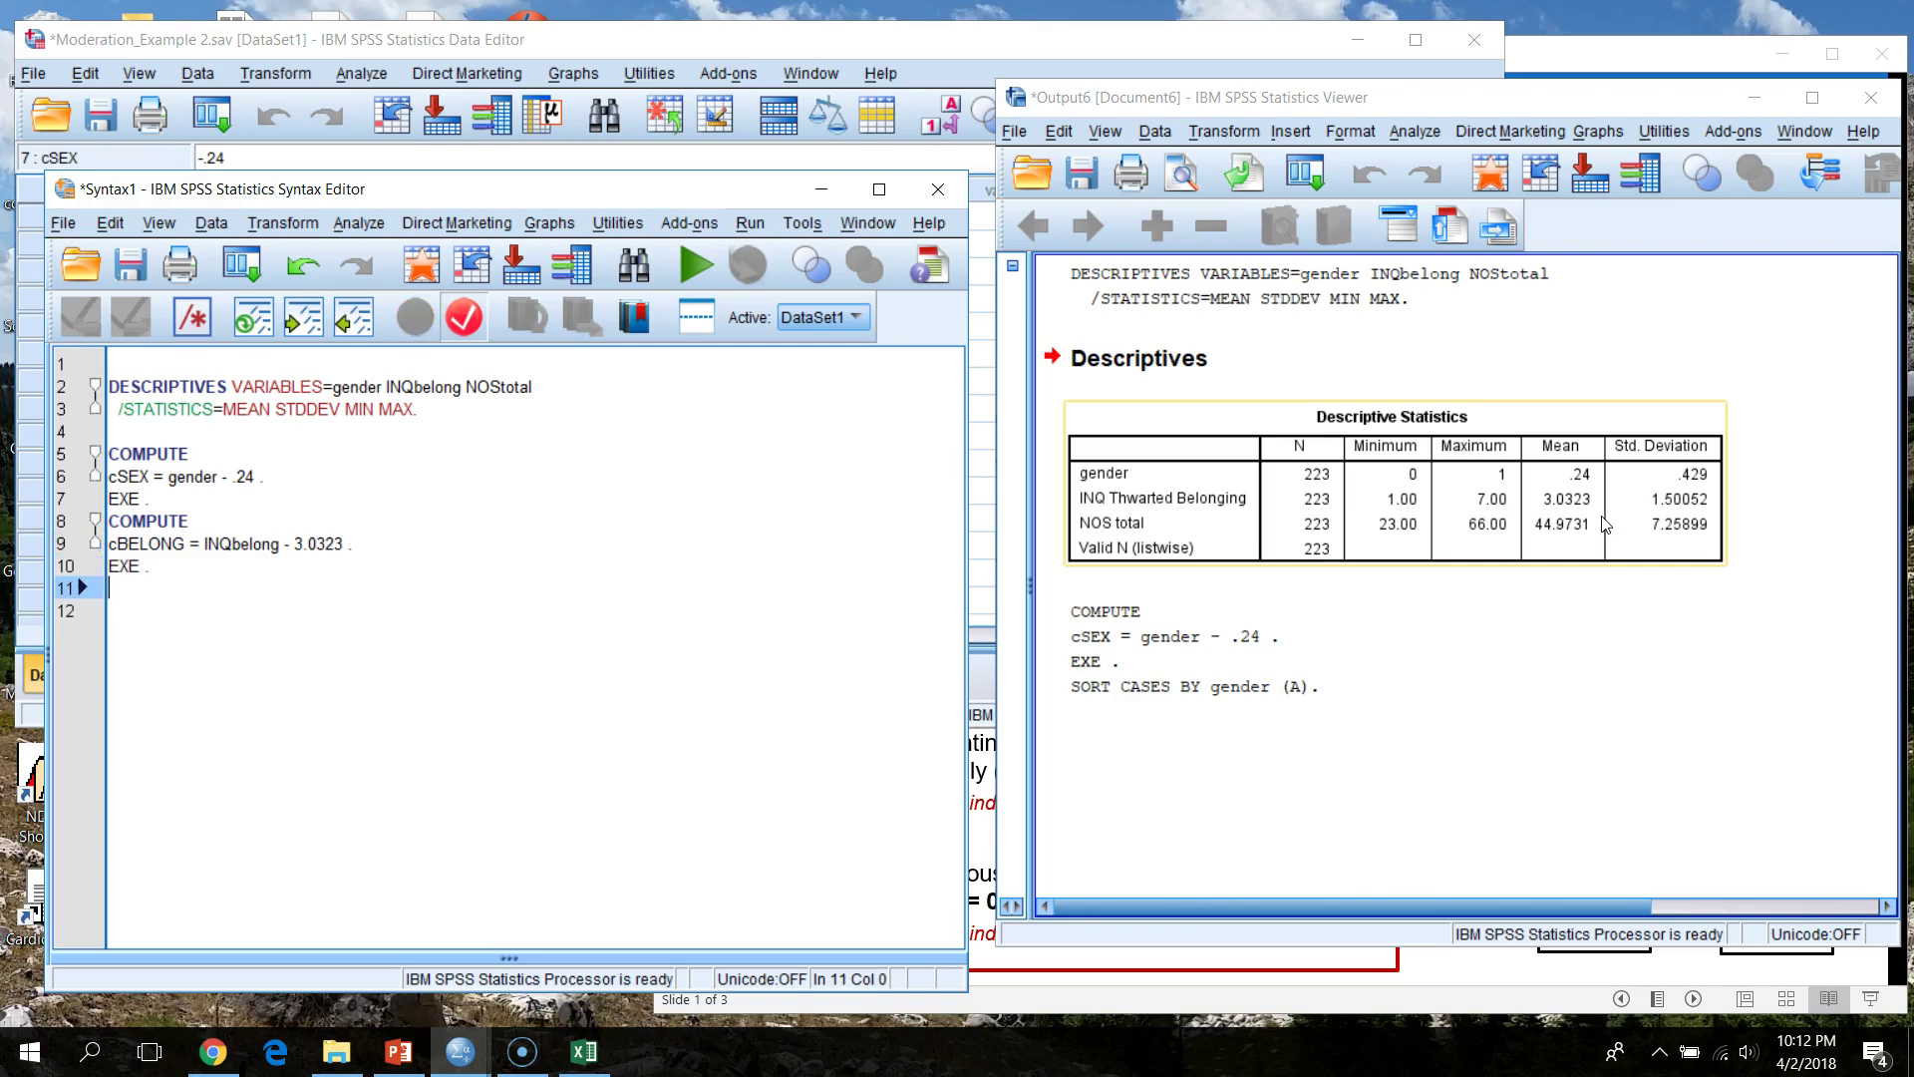
- Begin a third COMPUTE command below the cBELONG block, with "cNOS =" on its second line
{"action": "type", "text": "COMPUTE "}
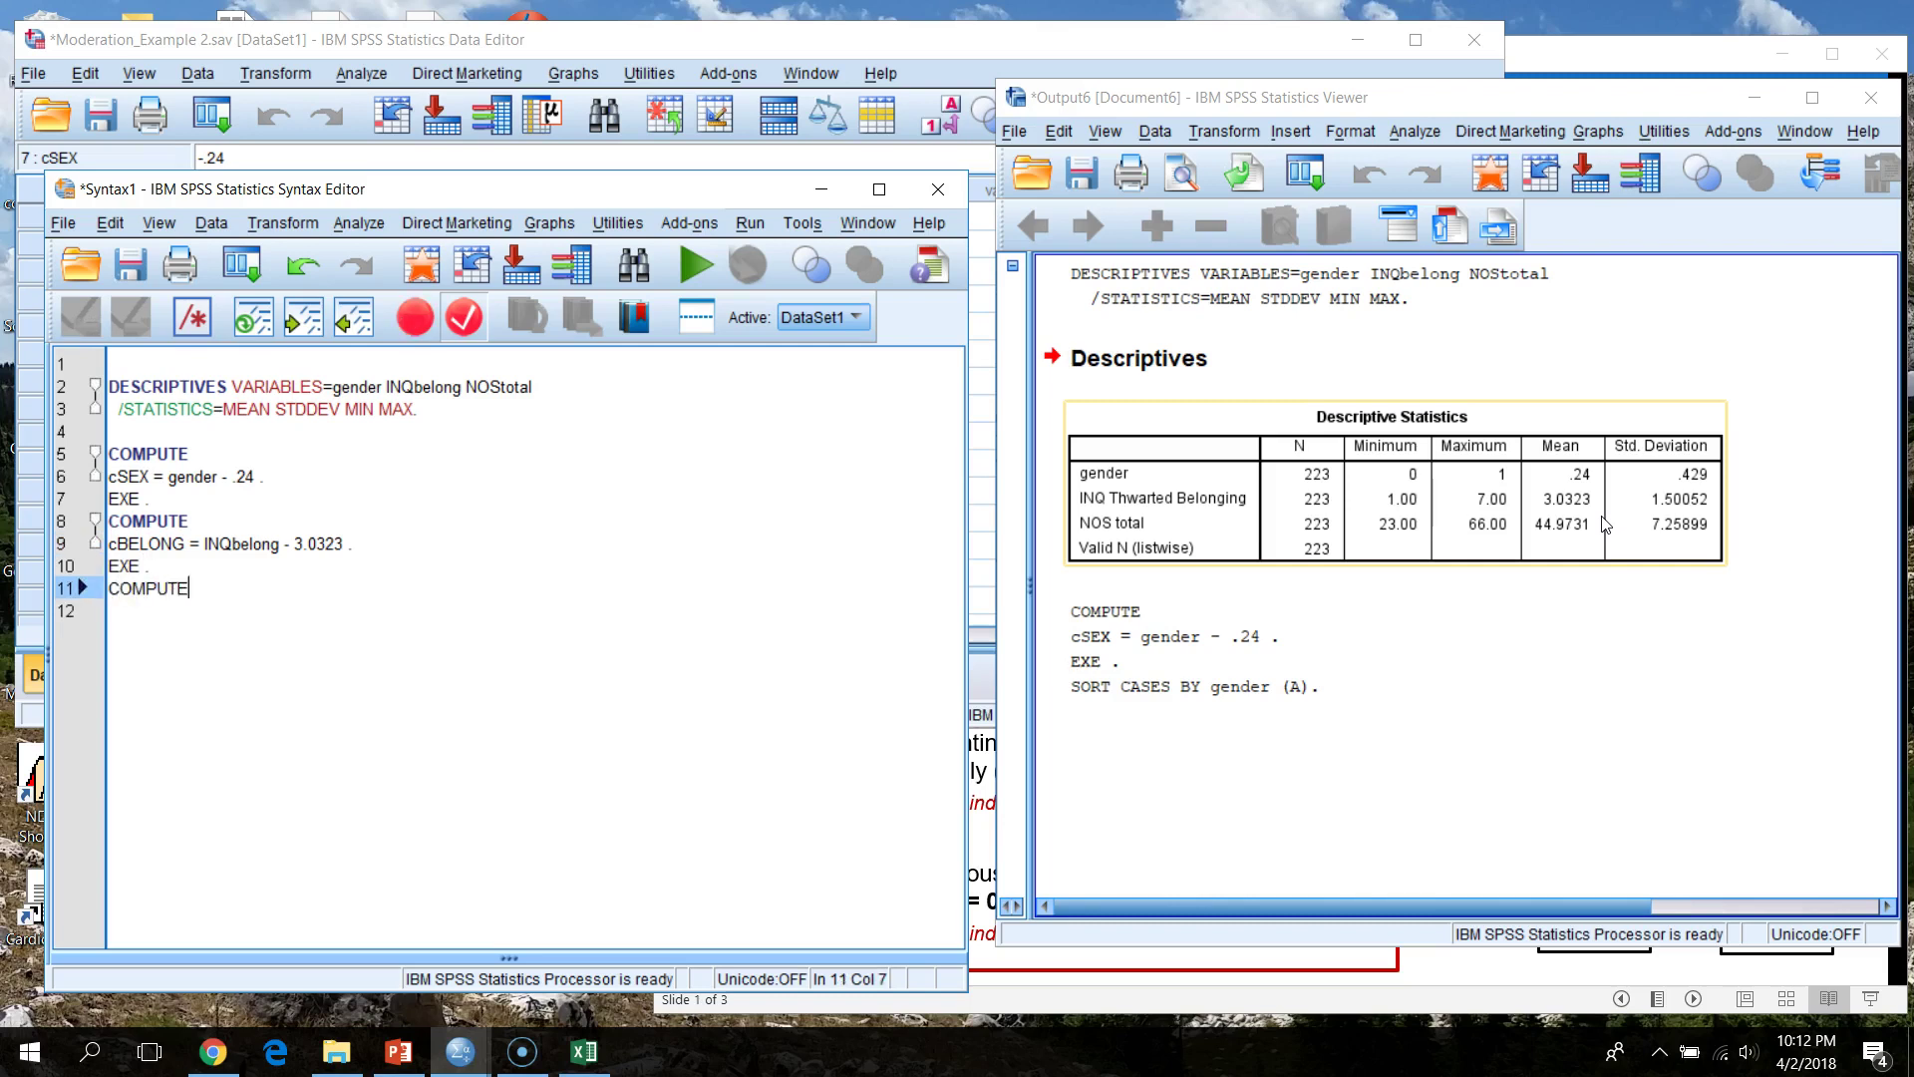
{"action": "type", "text": "="}
{"action": "key", "text": "BackSpace"}
{"action": "key", "text": "Return"}
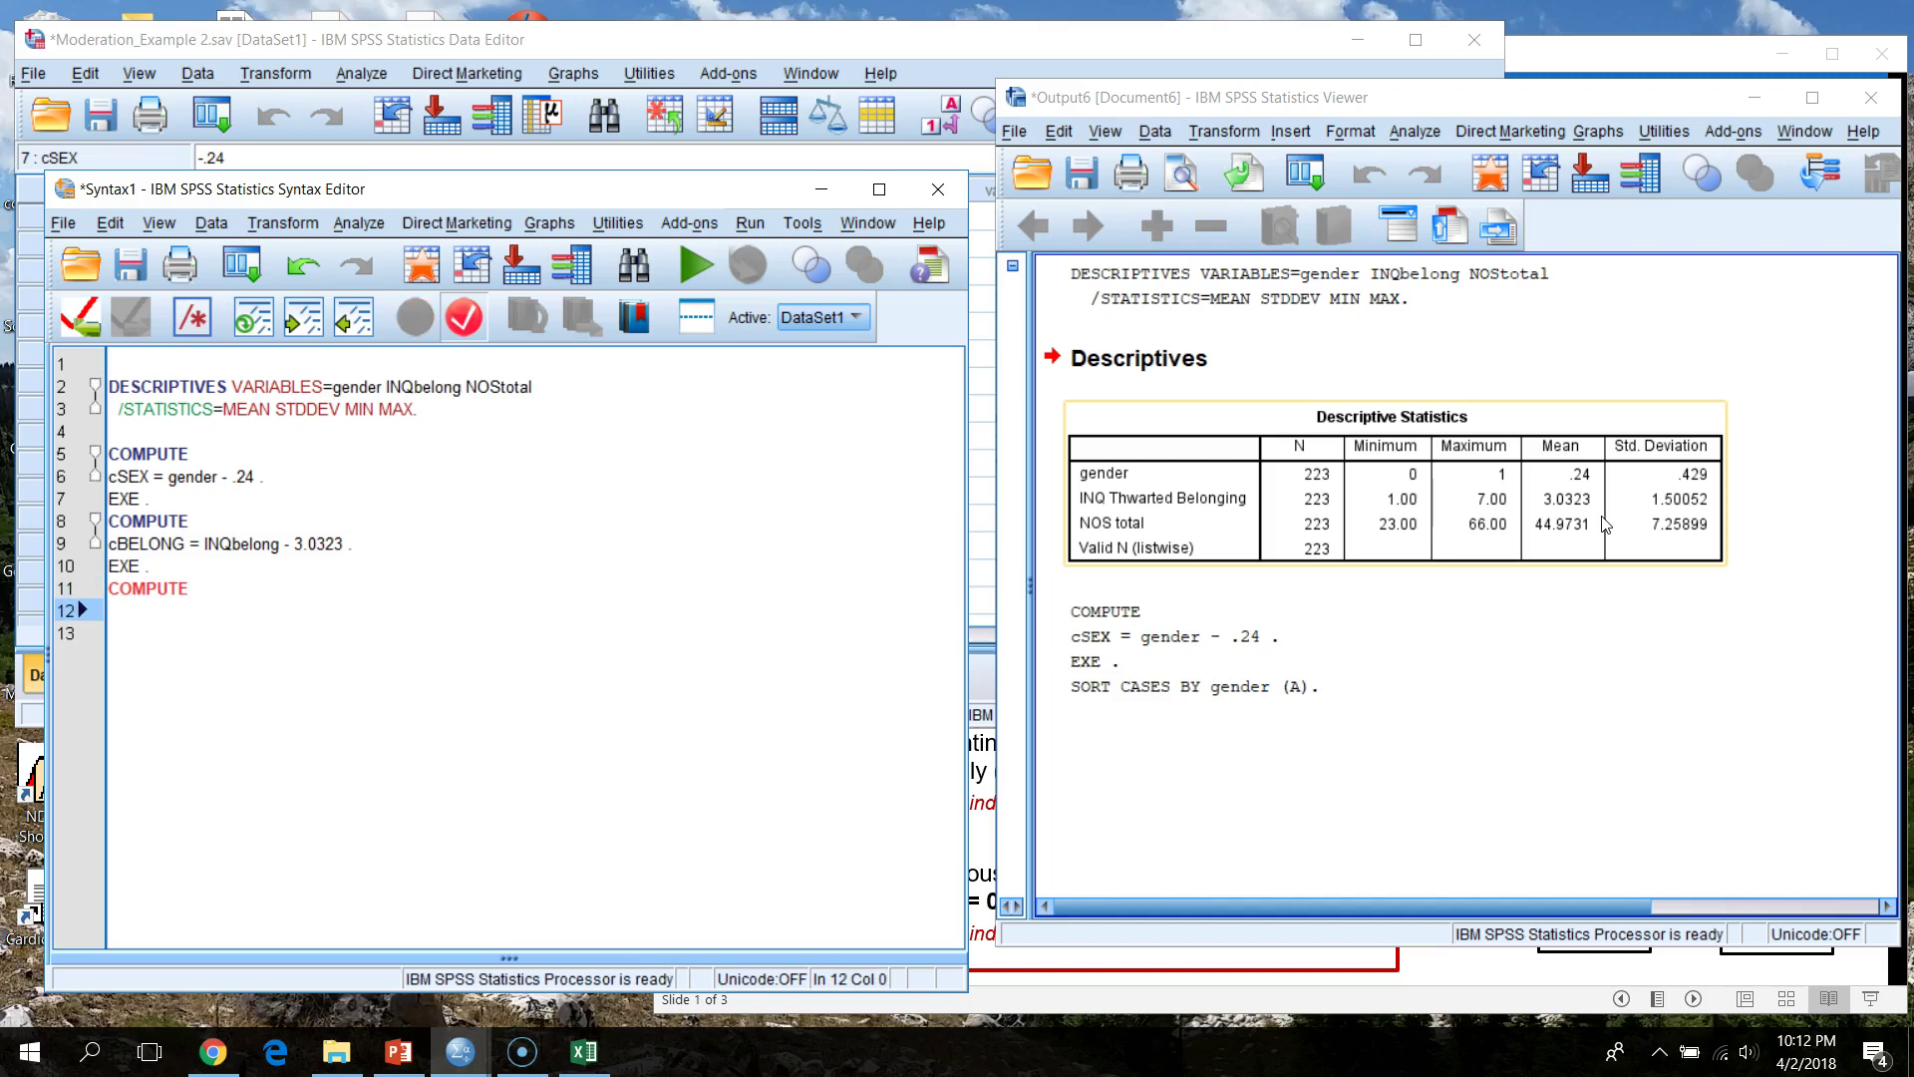
{"action": "type", "text": "cNOS ="}
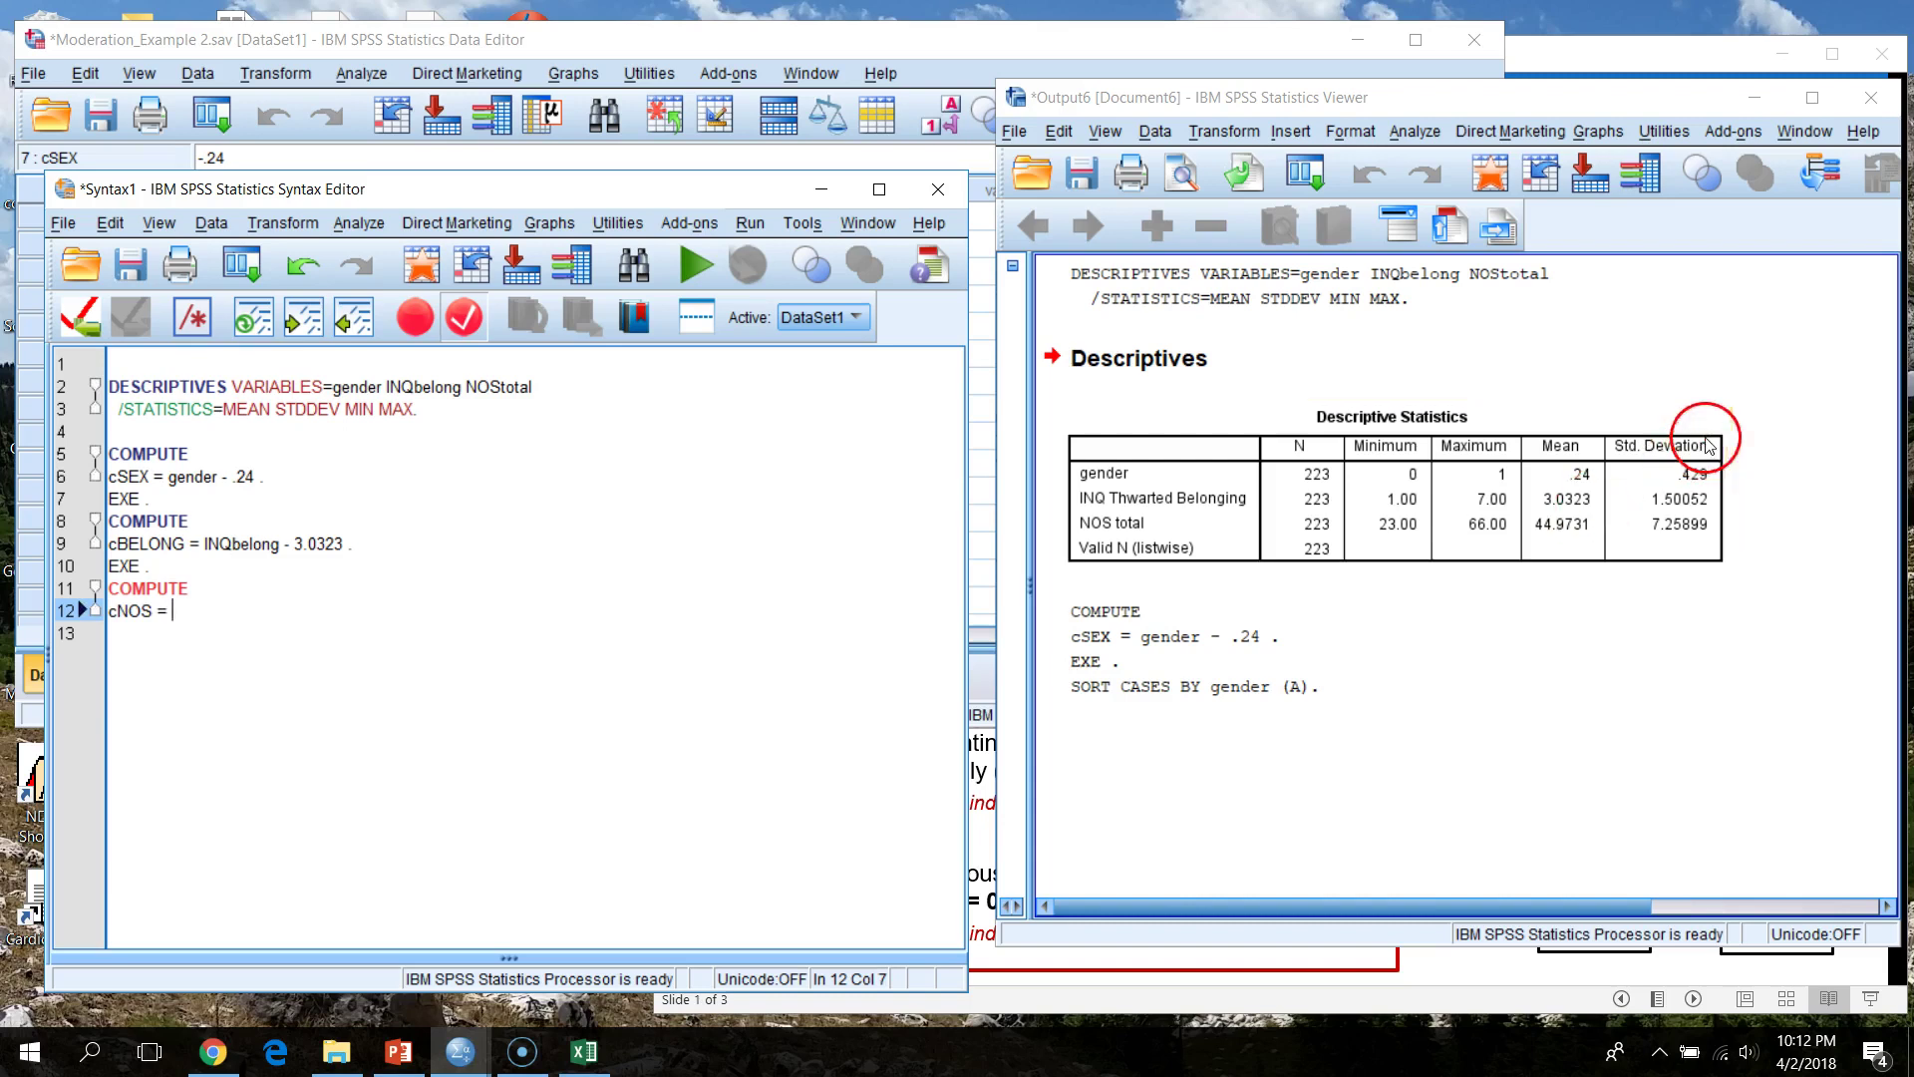
- Complete the cNOS formula as NOStotal - 44.9731, copying the variable name from the DESCRIPTIVES command, and close the block with "EXE ."
{"action": "left_click", "coordinate": [528, 385]}
{"action": "double_click", "coordinate": [526, 384]}
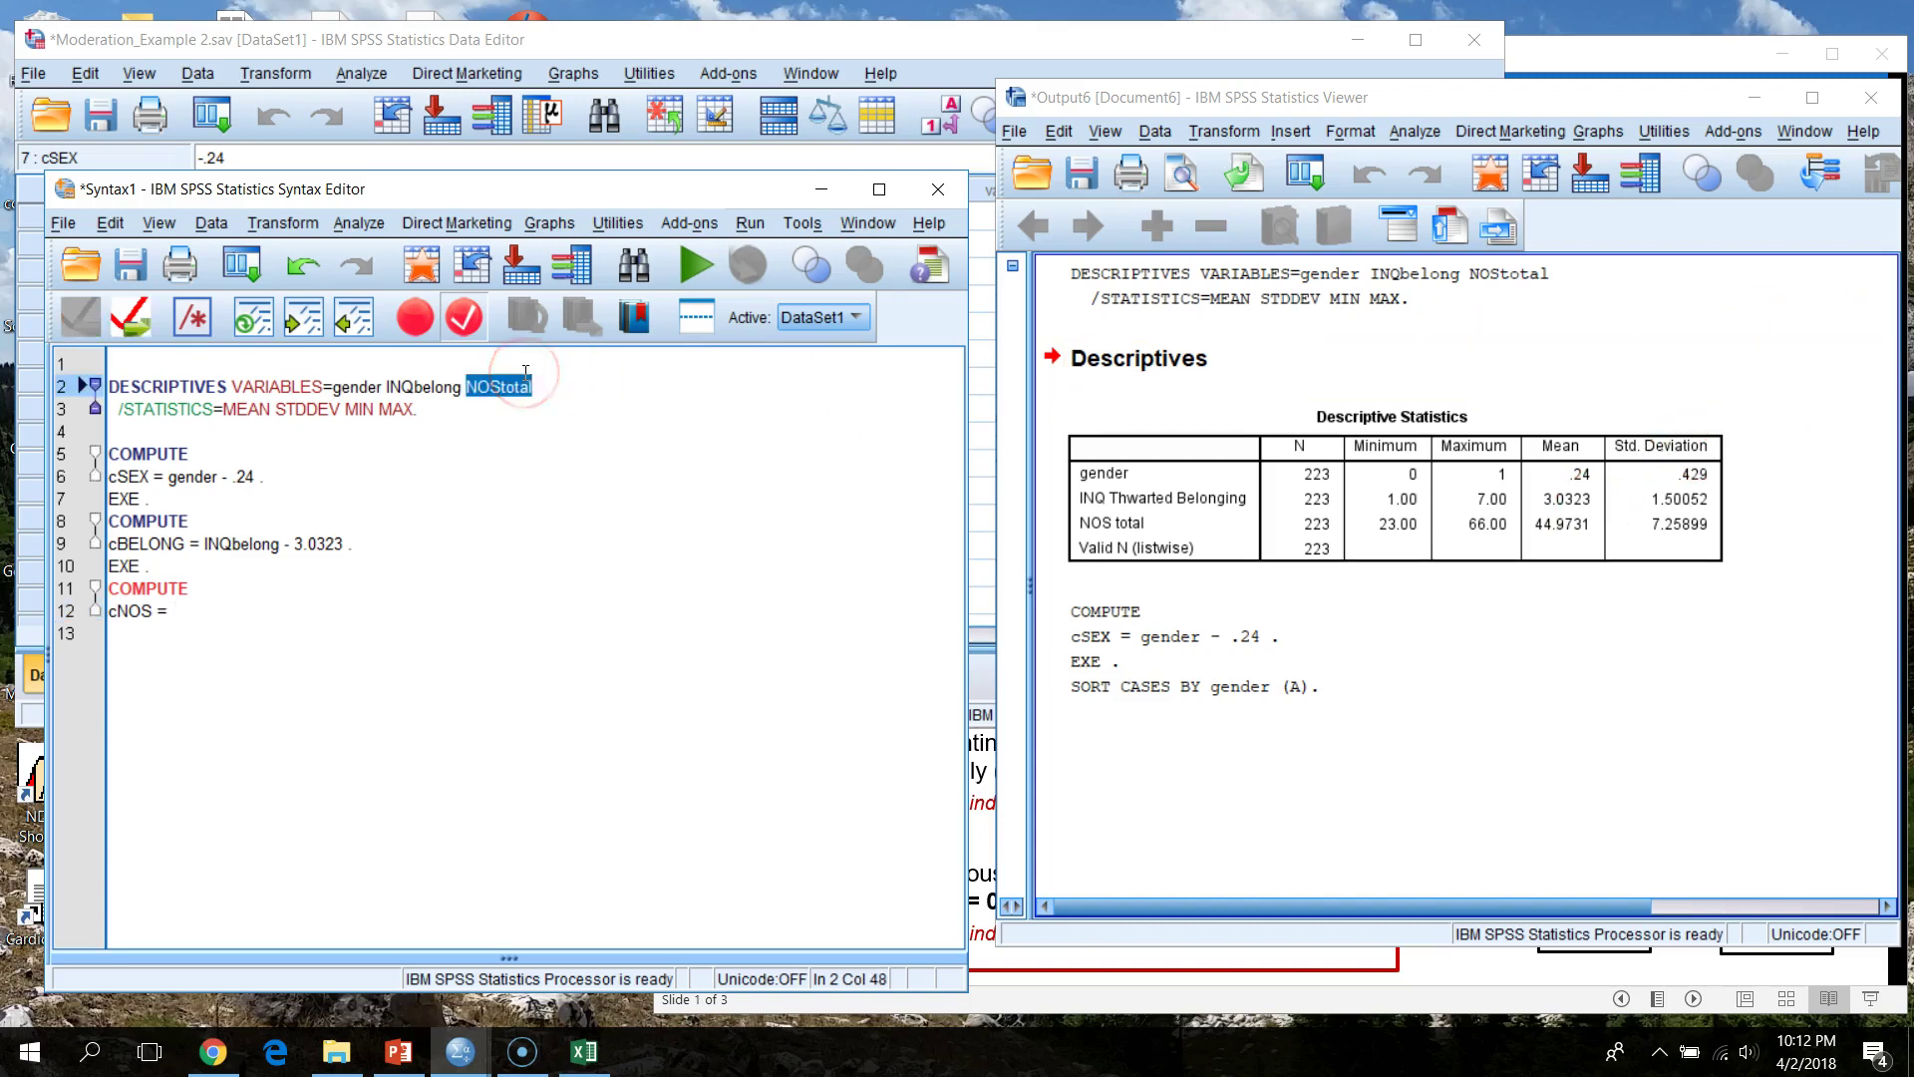
{"action": "key", "text": "ctrl+c"}
{"action": "left_click", "coordinate": [195, 609]}
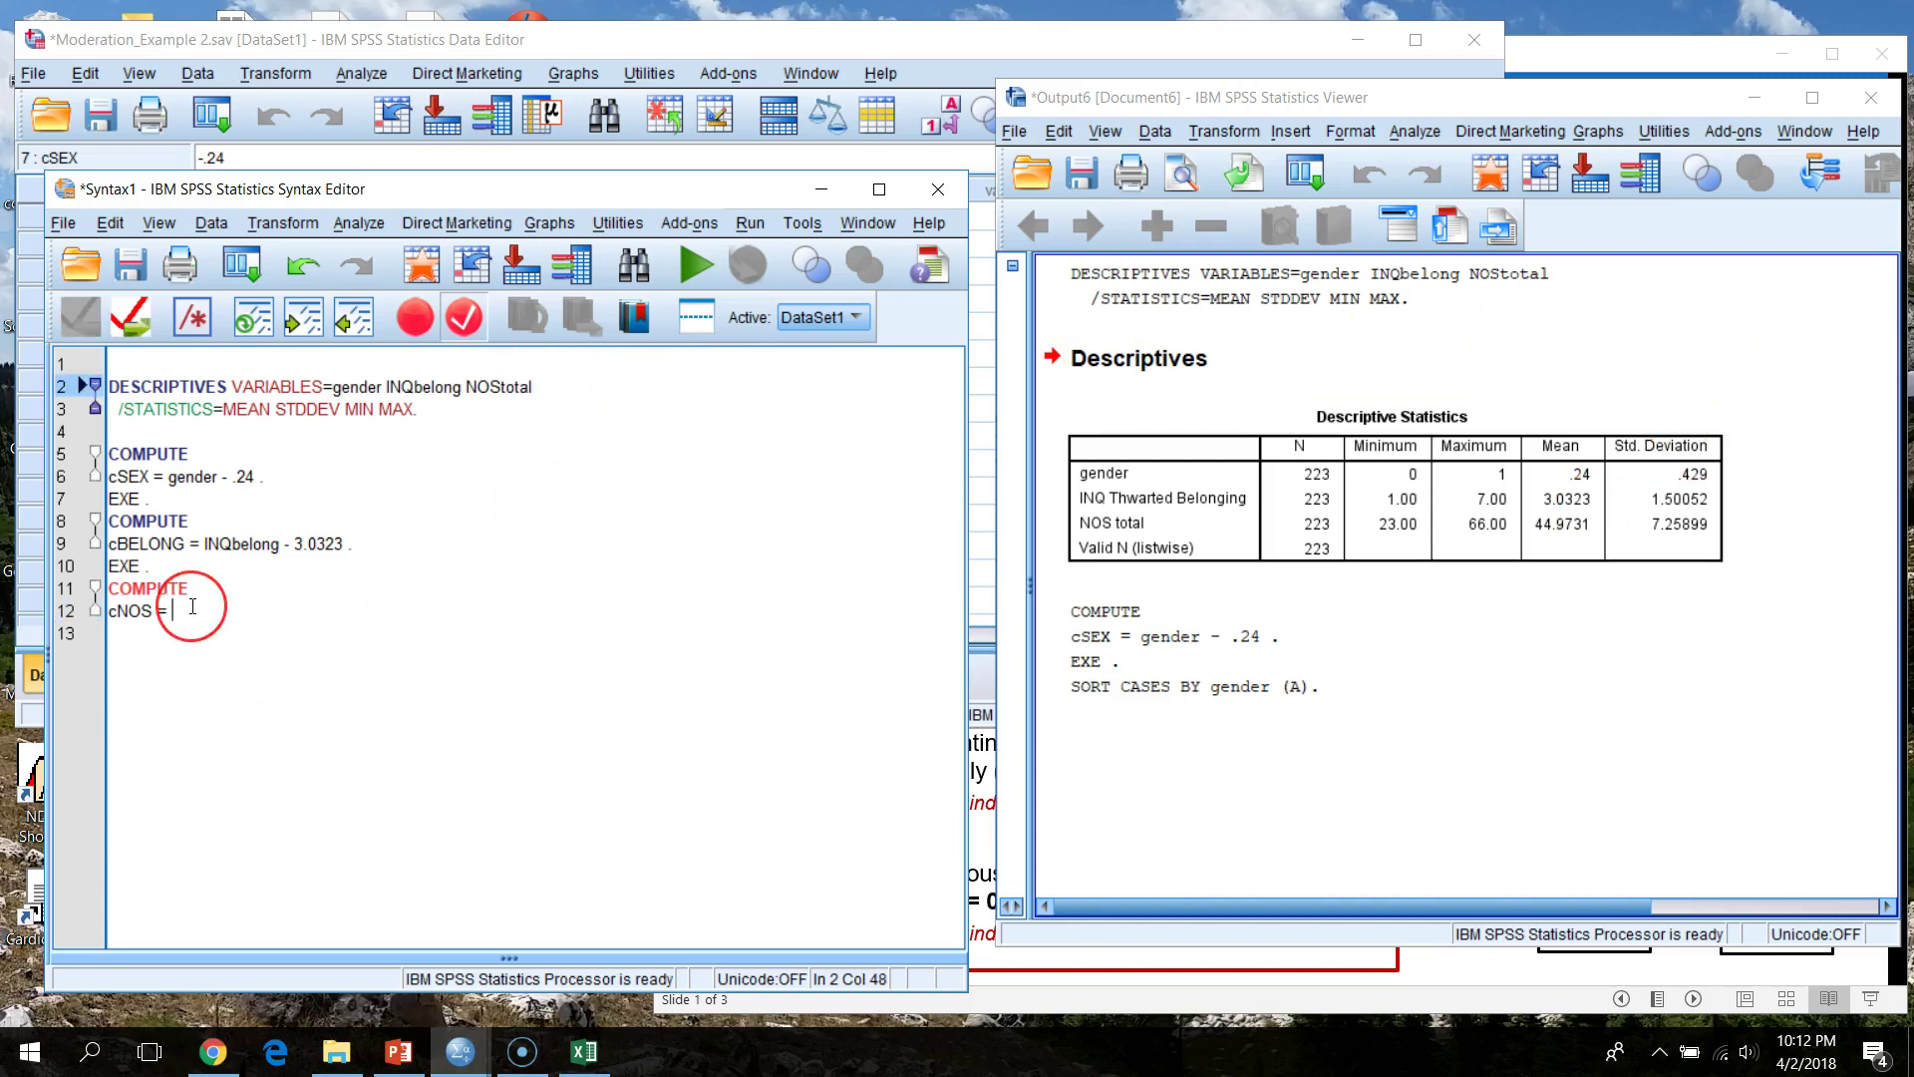
{"action": "key", "text": "ctrl+v"}
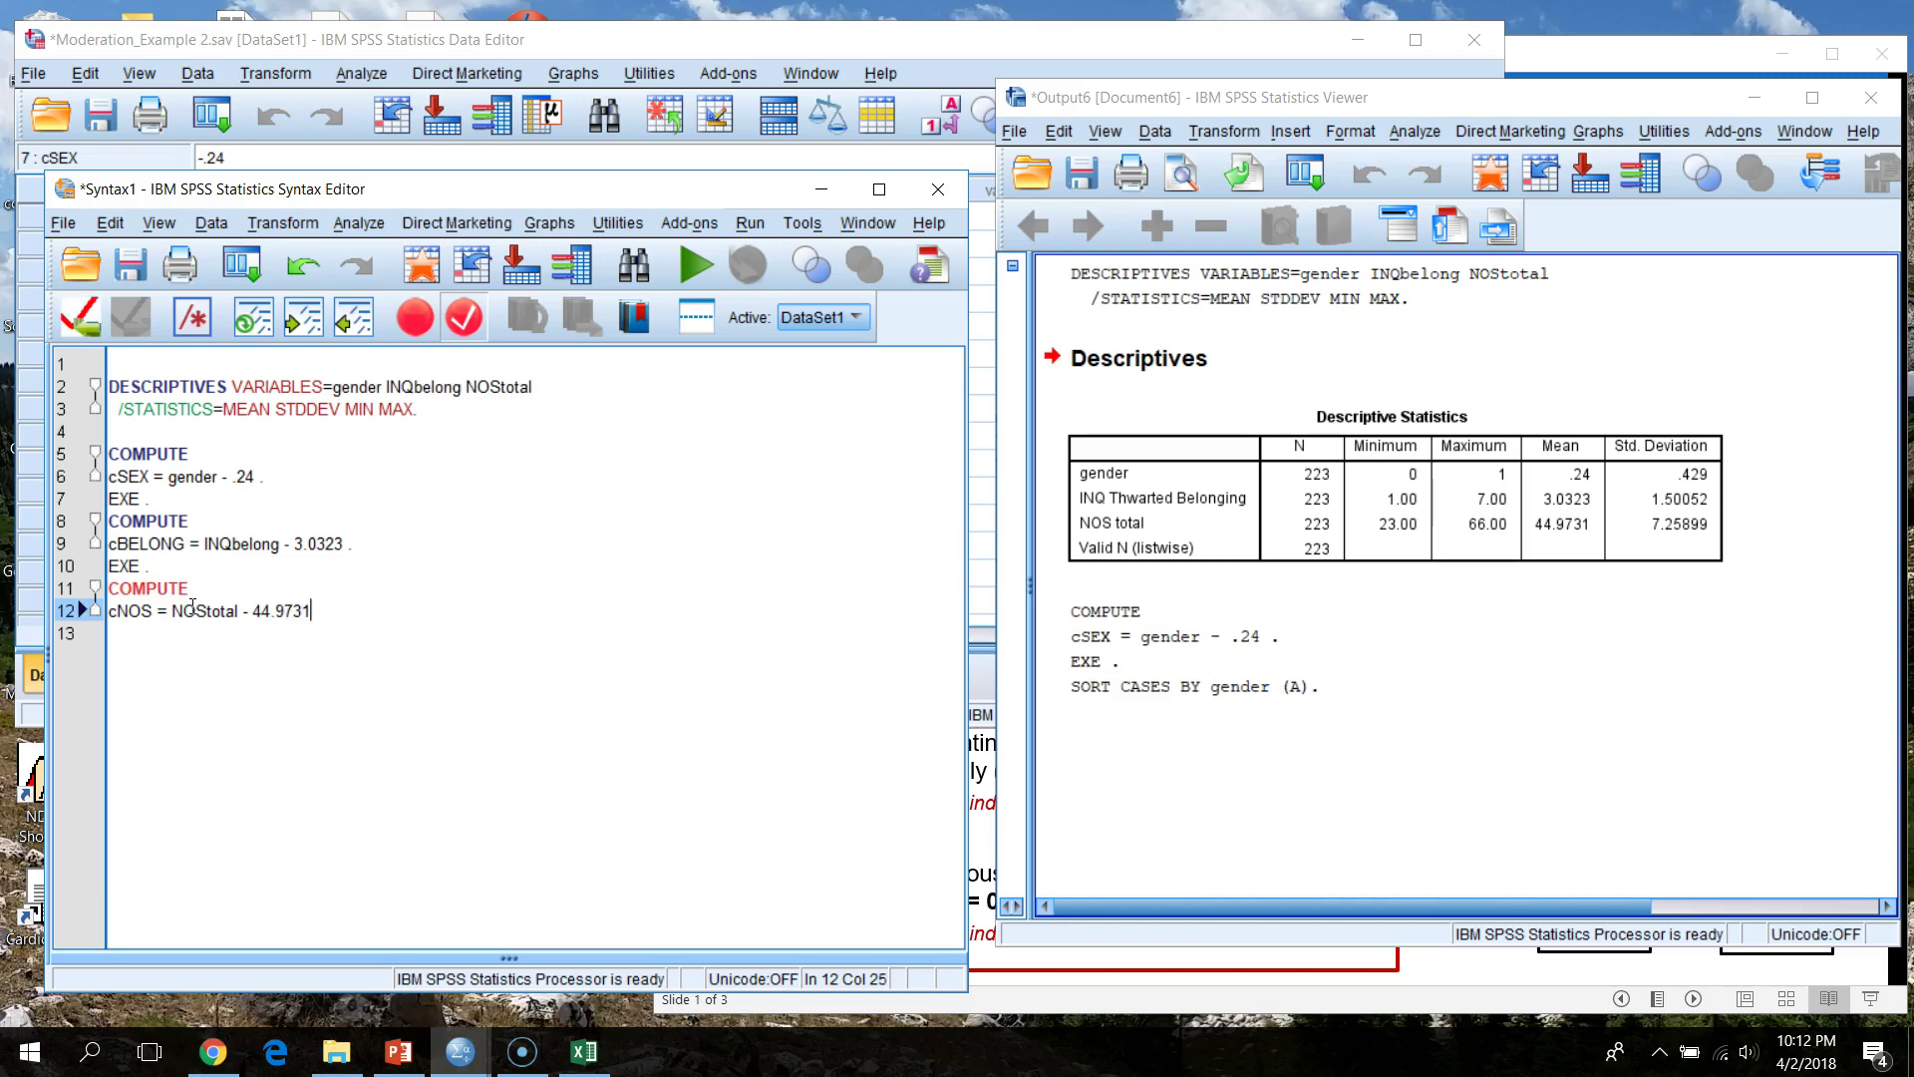
{"action": "key", "text": "Return"}
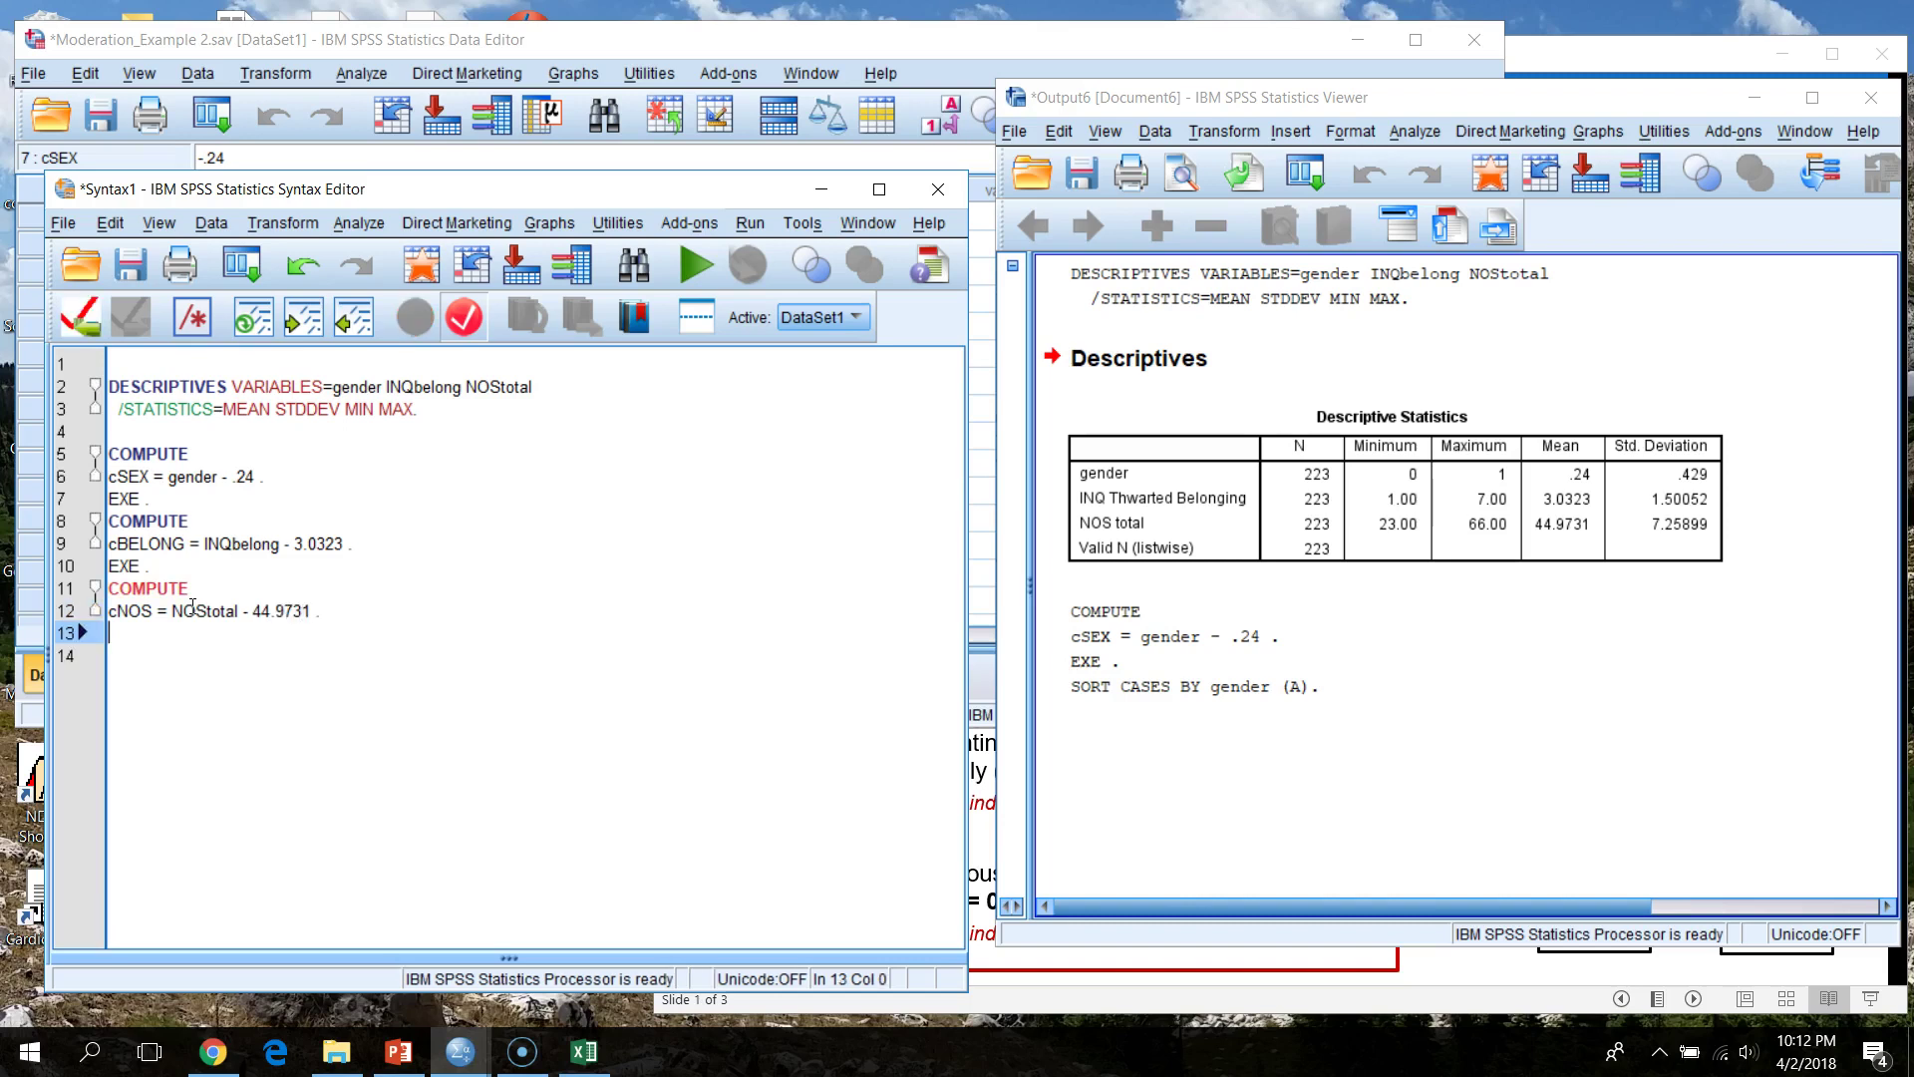
{"action": "type", "text": "EXE ."}
{"action": "key", "text": "Return"}
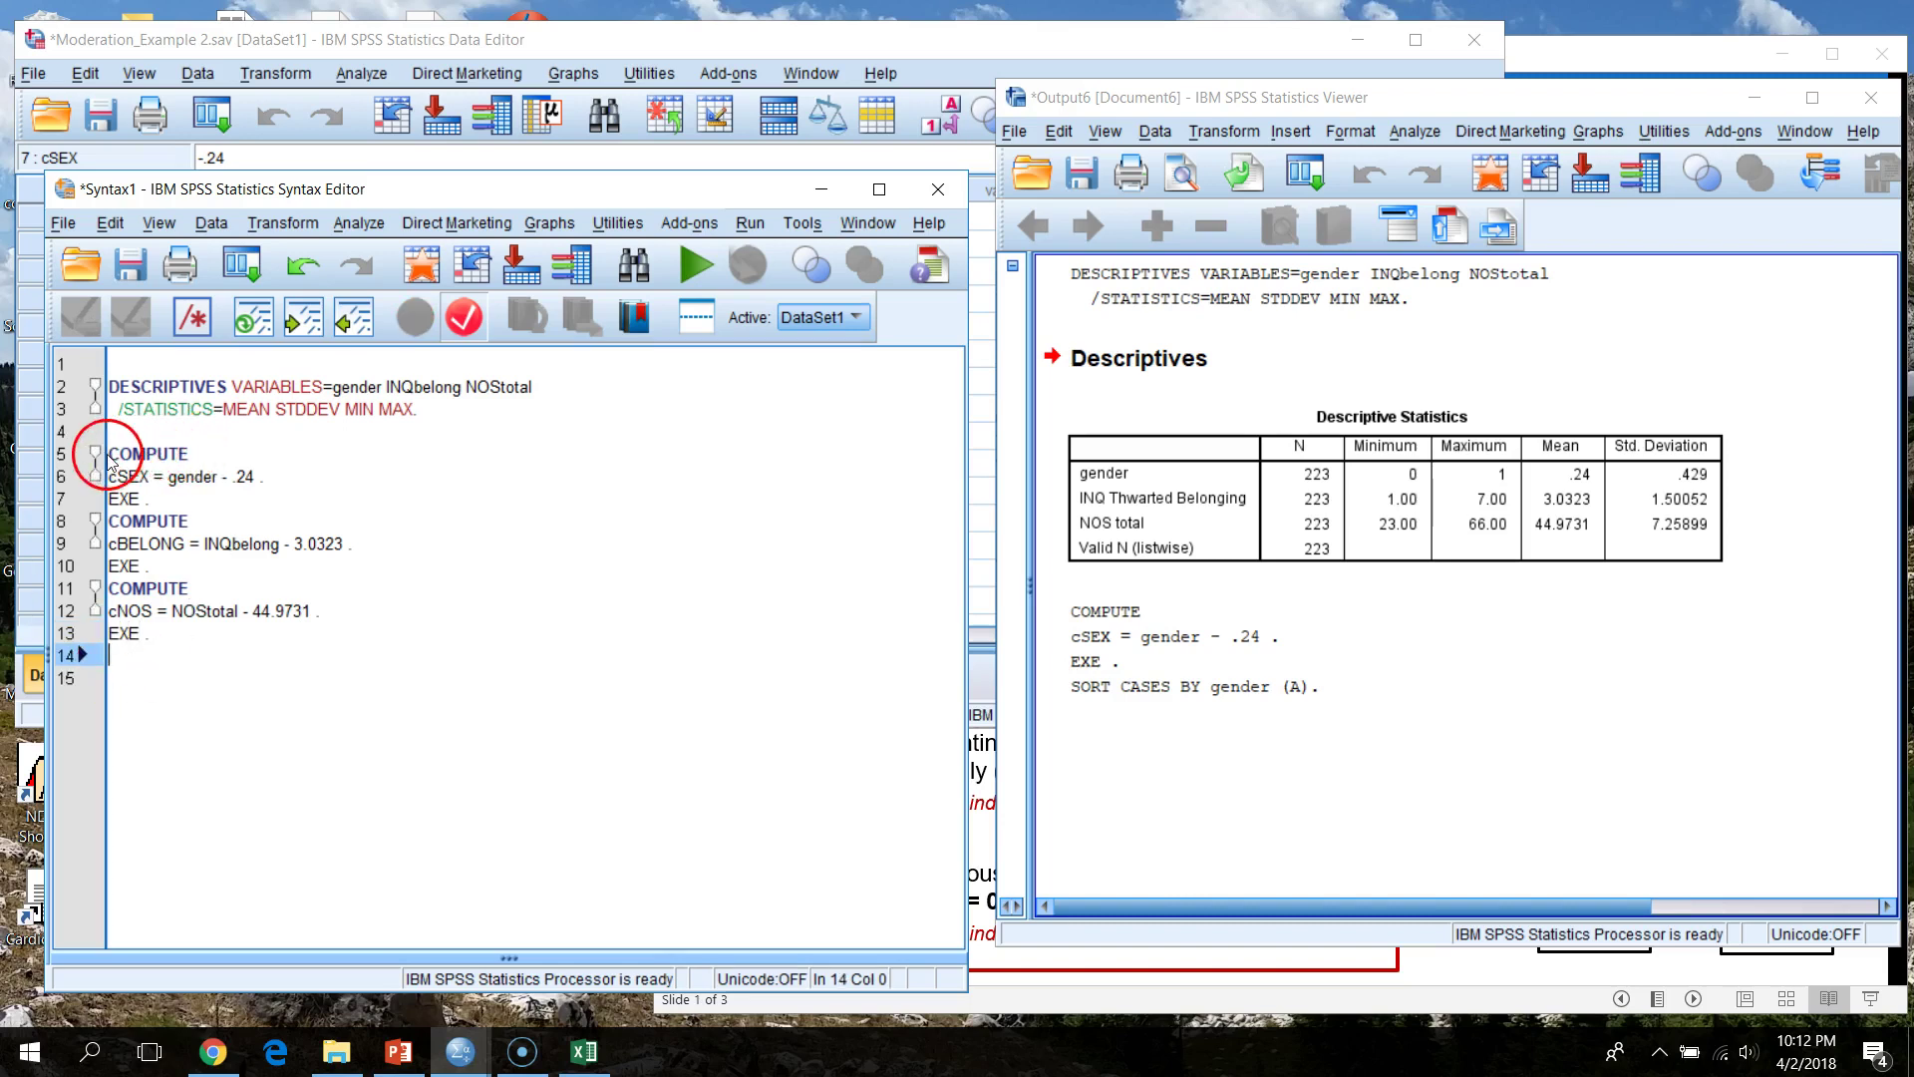
- Run the three COMPUTE blocks together and check the cSEX, cBELONG and cNOS columns in the dataset
{"action": "mouse_move", "coordinate": [150, 634]}
{"action": "left_mouse_down"}
{"action": "mouse_move", "coordinate": [55, 601]}
{"action": "mouse_move", "coordinate": [35, 454]}
{"action": "left_mouse_up"}
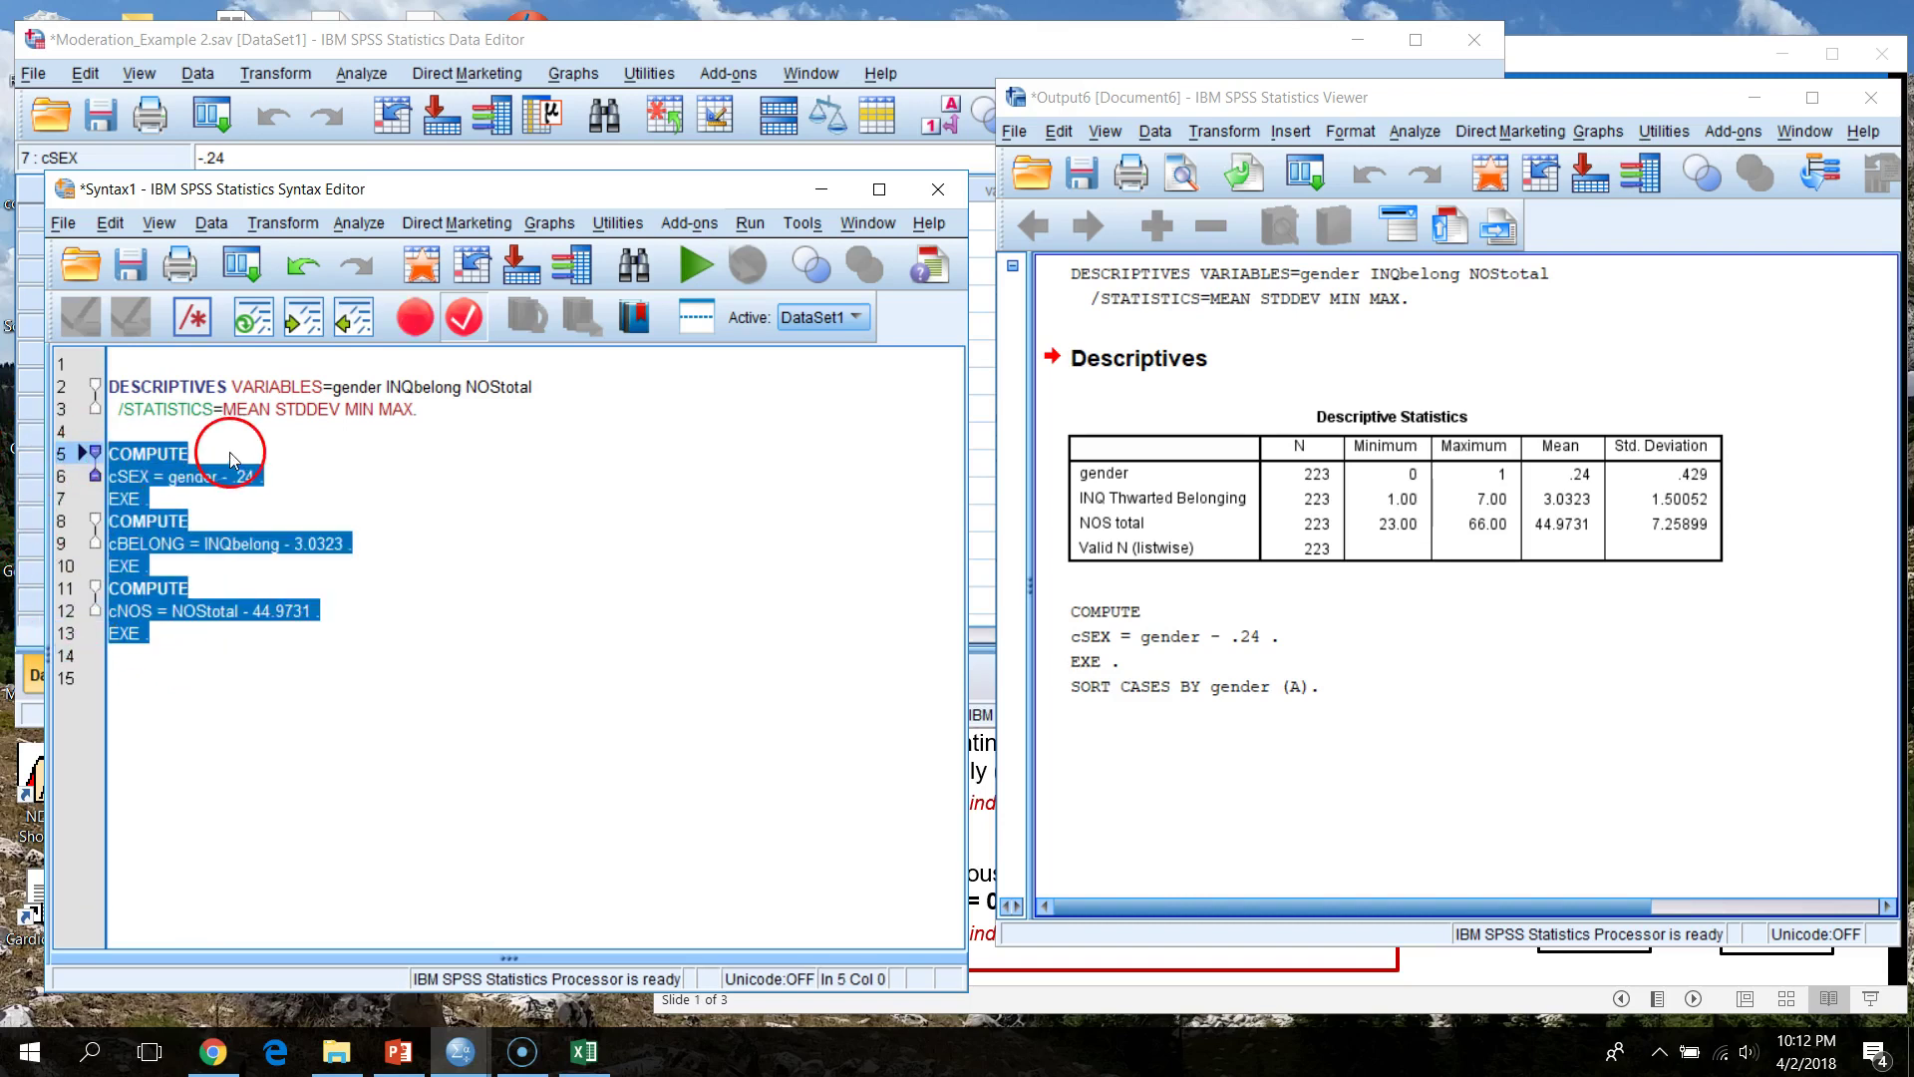
{"action": "left_click", "coordinate": [696, 268]}
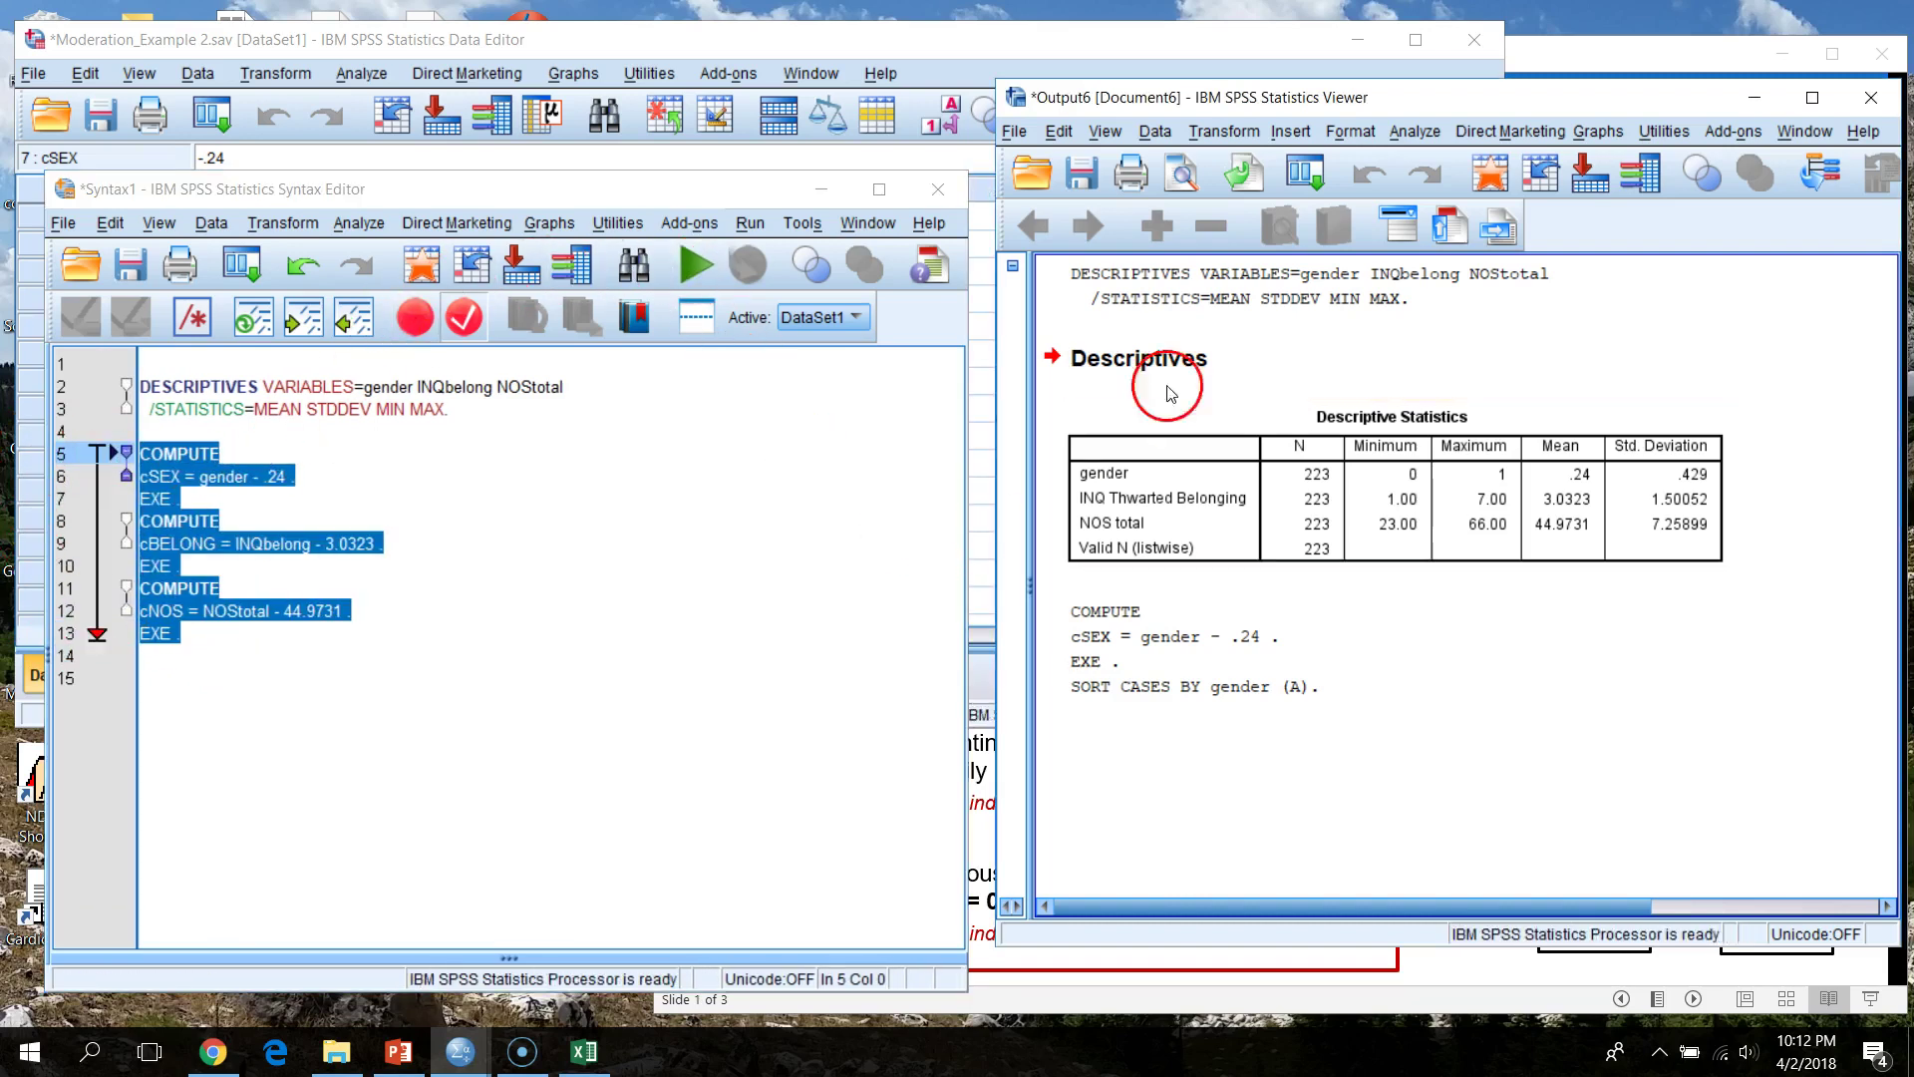
{"action": "left_click", "coordinate": [977, 50]}
{"action": "left_click", "coordinate": [818, 197]}
{"action": "left_click", "coordinate": [923, 199]}
{"action": "left_click", "coordinate": [1037, 201]}
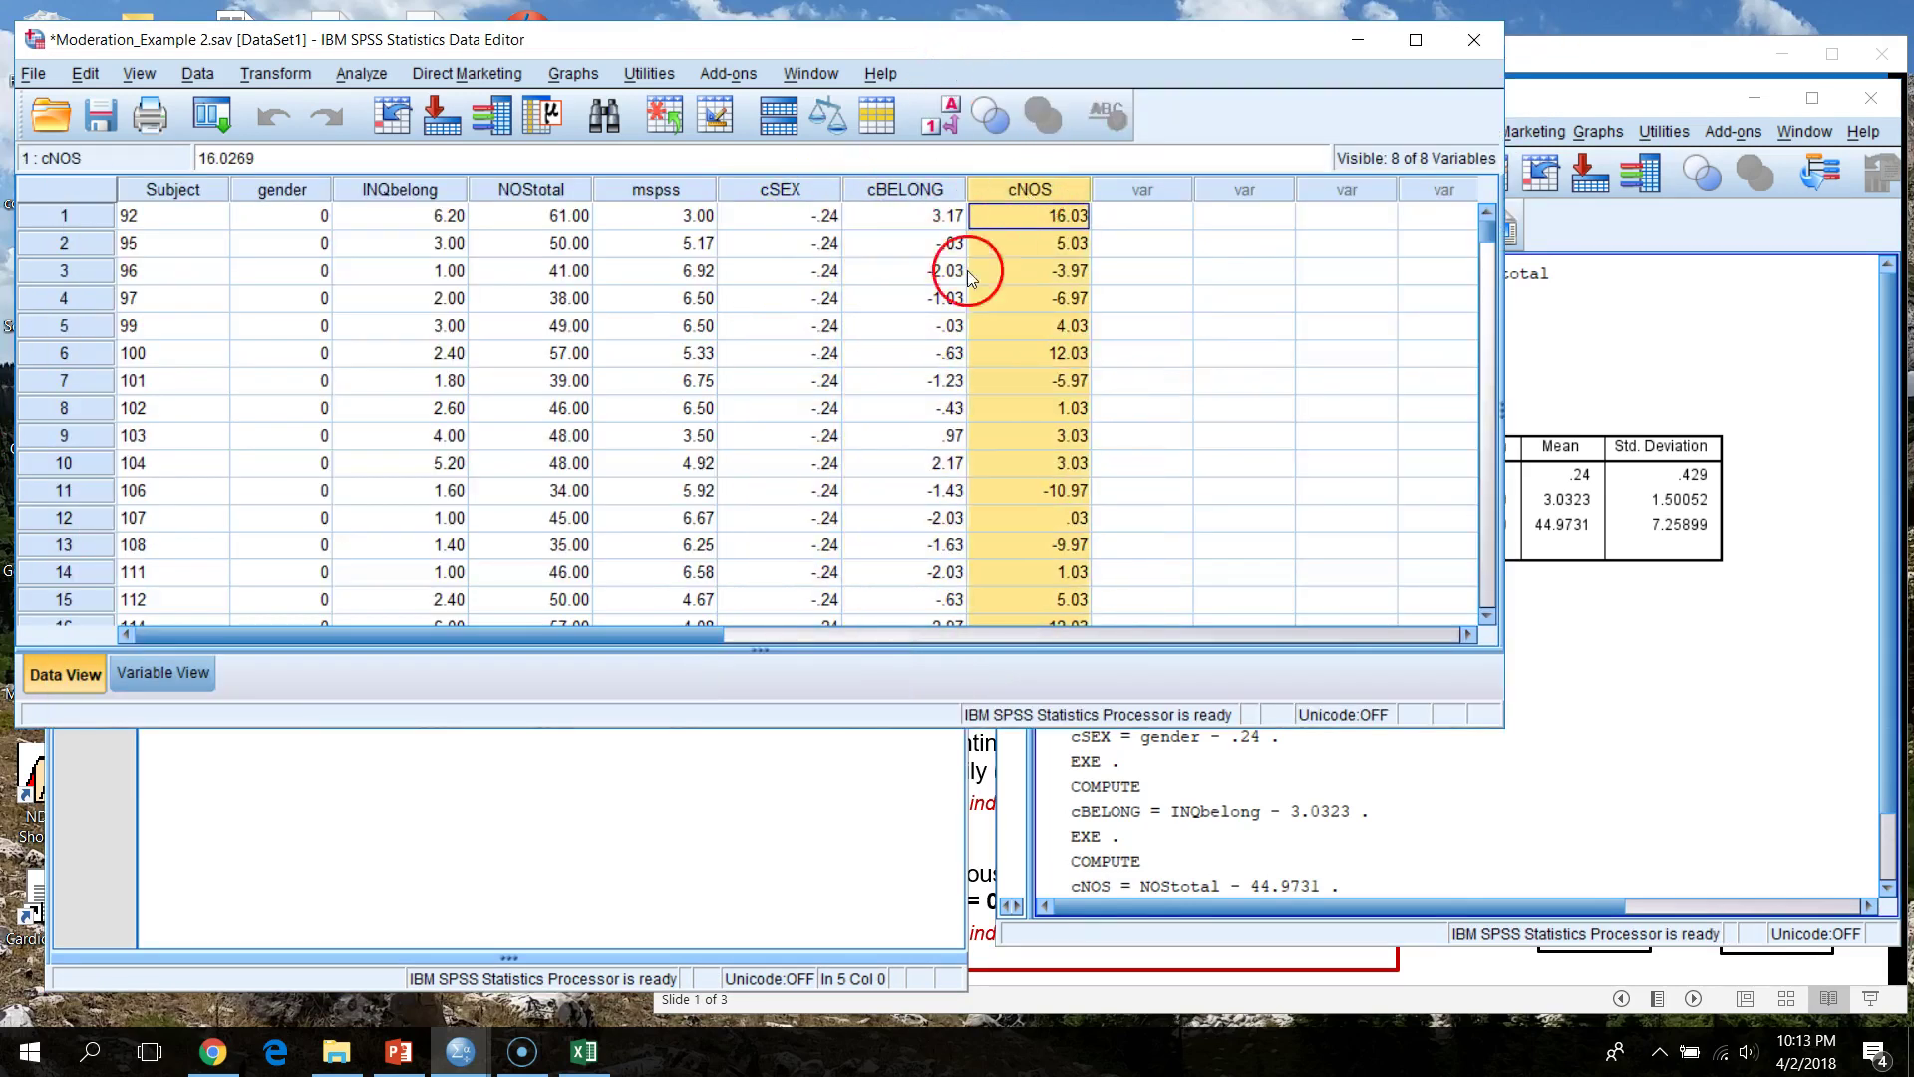
- Set up a Descriptives analysis from the syntax window, replacing gender, INQbelong and NOStotal with cSEX, cBELONG and cNOS
{"action": "left_click", "coordinate": [458, 952]}
{"action": "left_click", "coordinate": [359, 223]}
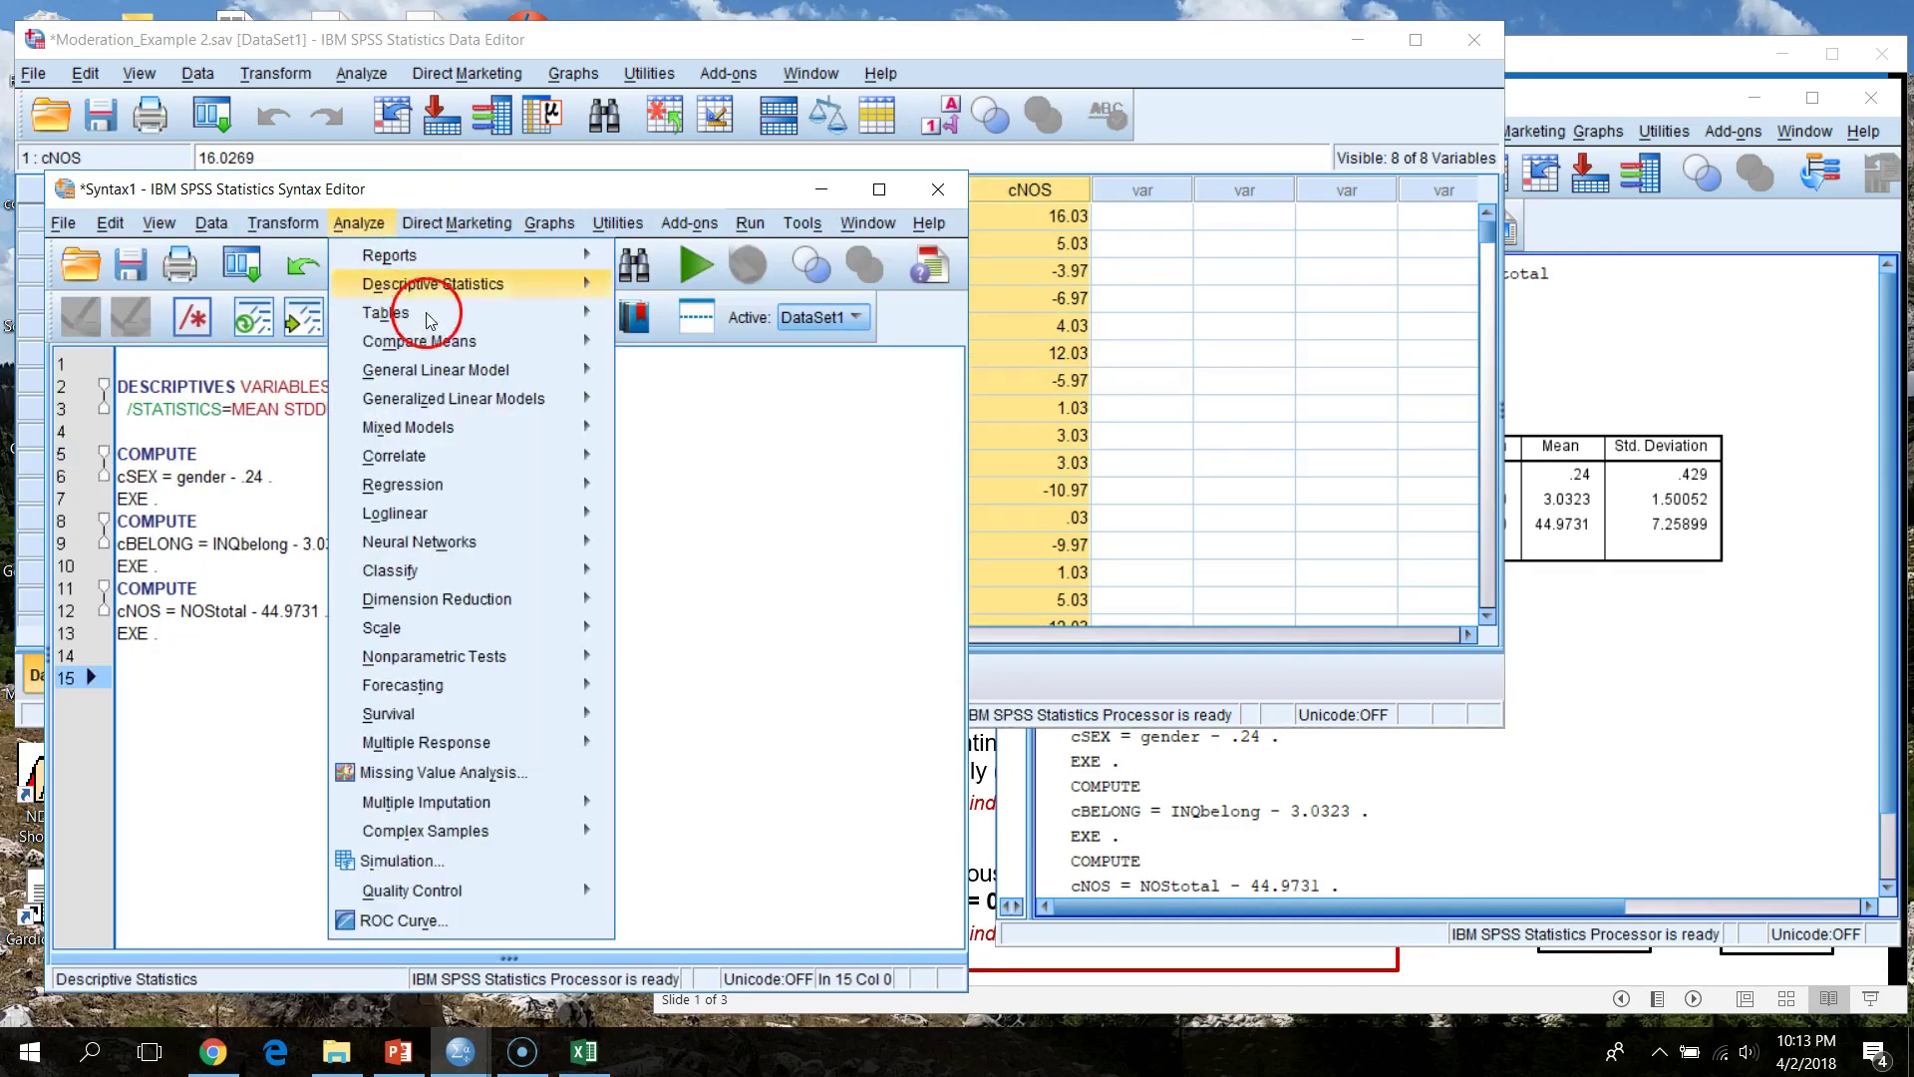
{"action": "mouse_move", "coordinate": [512, 283]}
{"action": "left_click", "coordinate": [686, 314]}
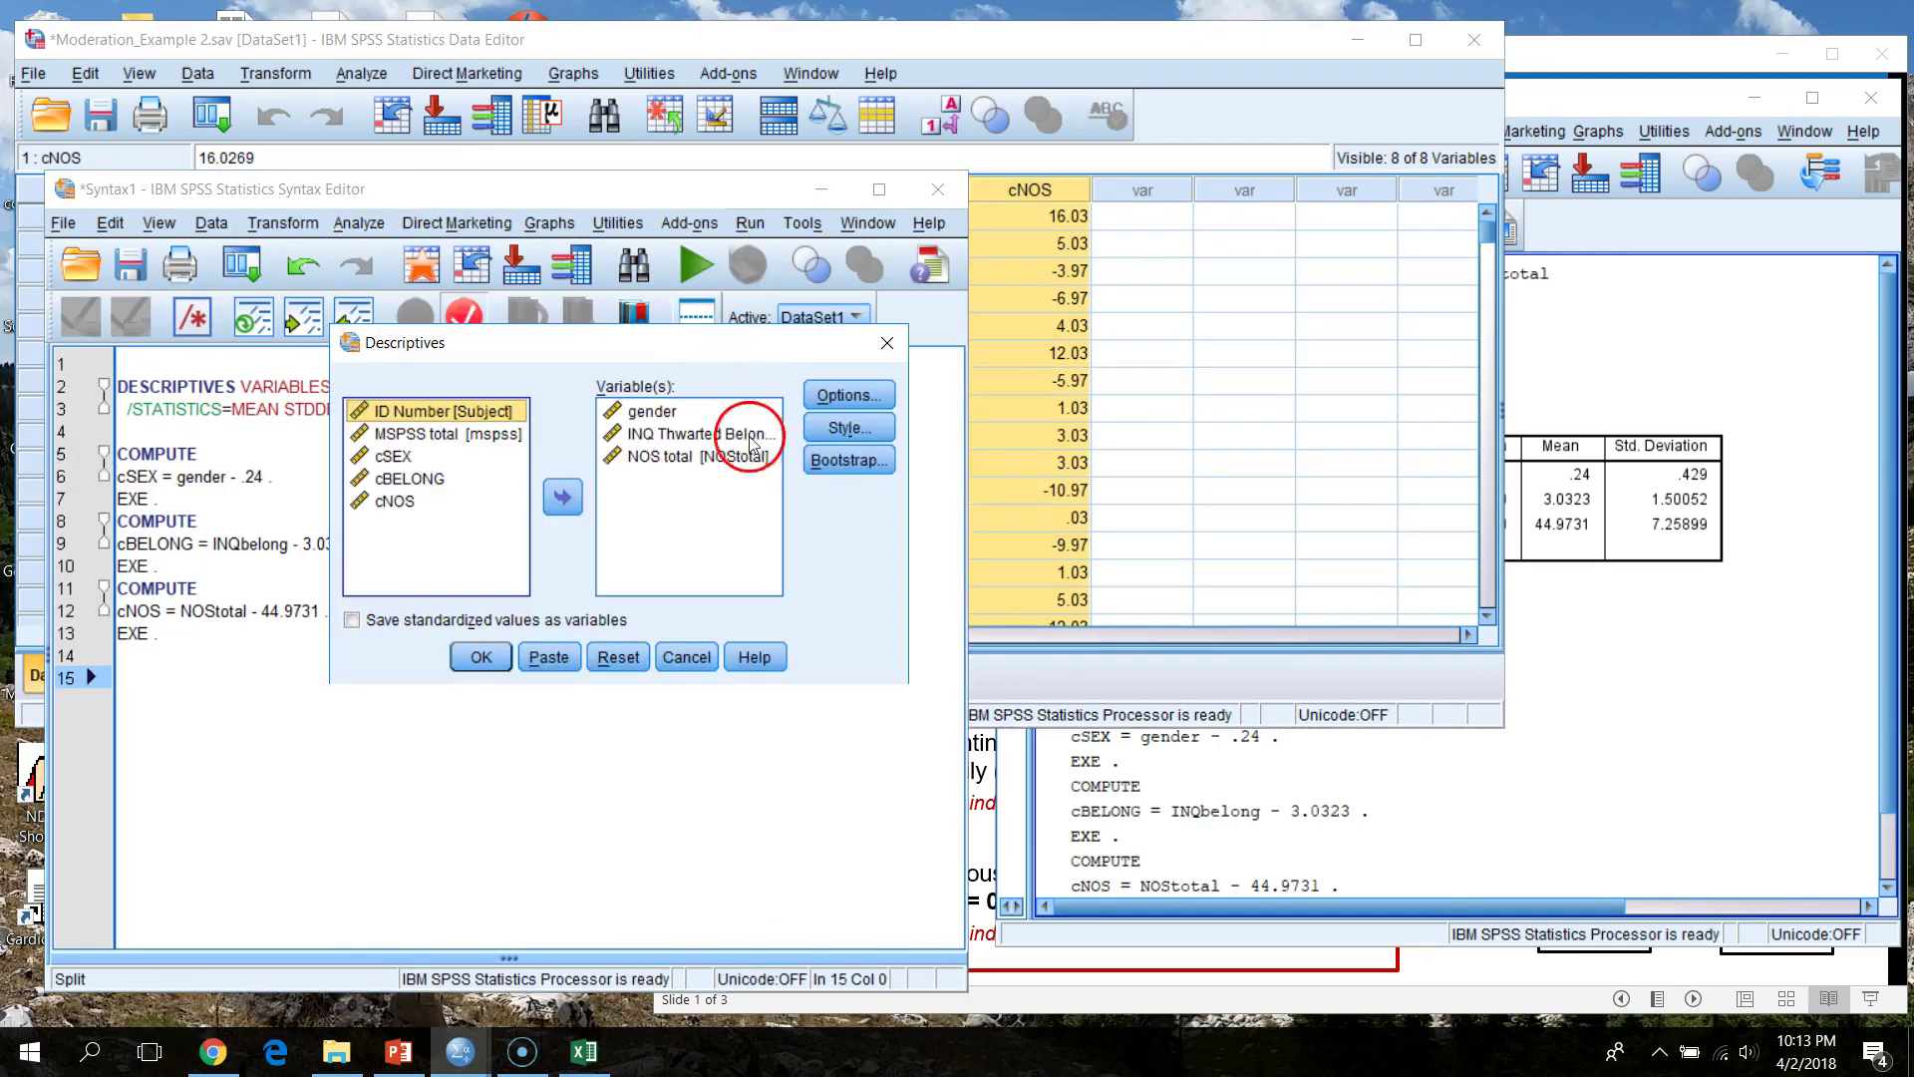
{"action": "left_click", "coordinate": [676, 414]}
{"action": "key", "text": "shift+Down"}
{"action": "key", "text": "shift+Down"}
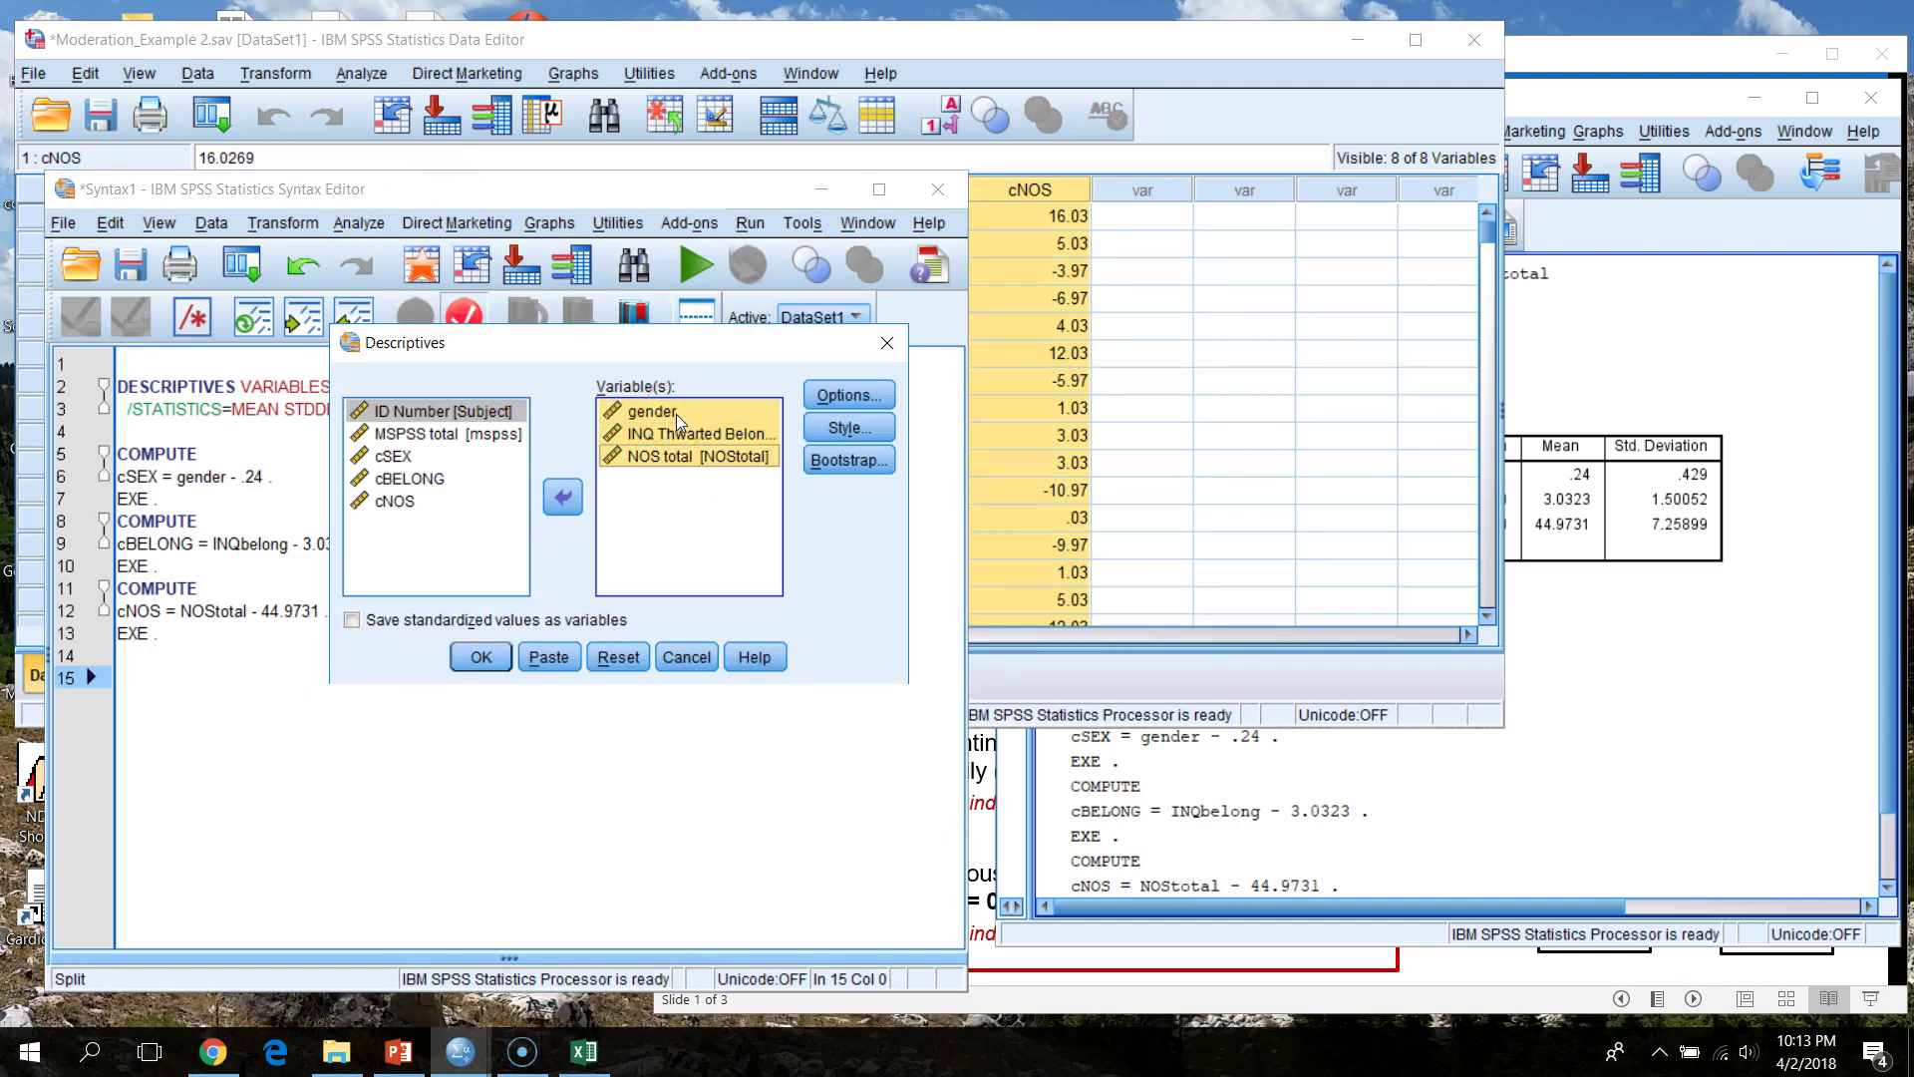
{"action": "left_click", "coordinate": [562, 497]}
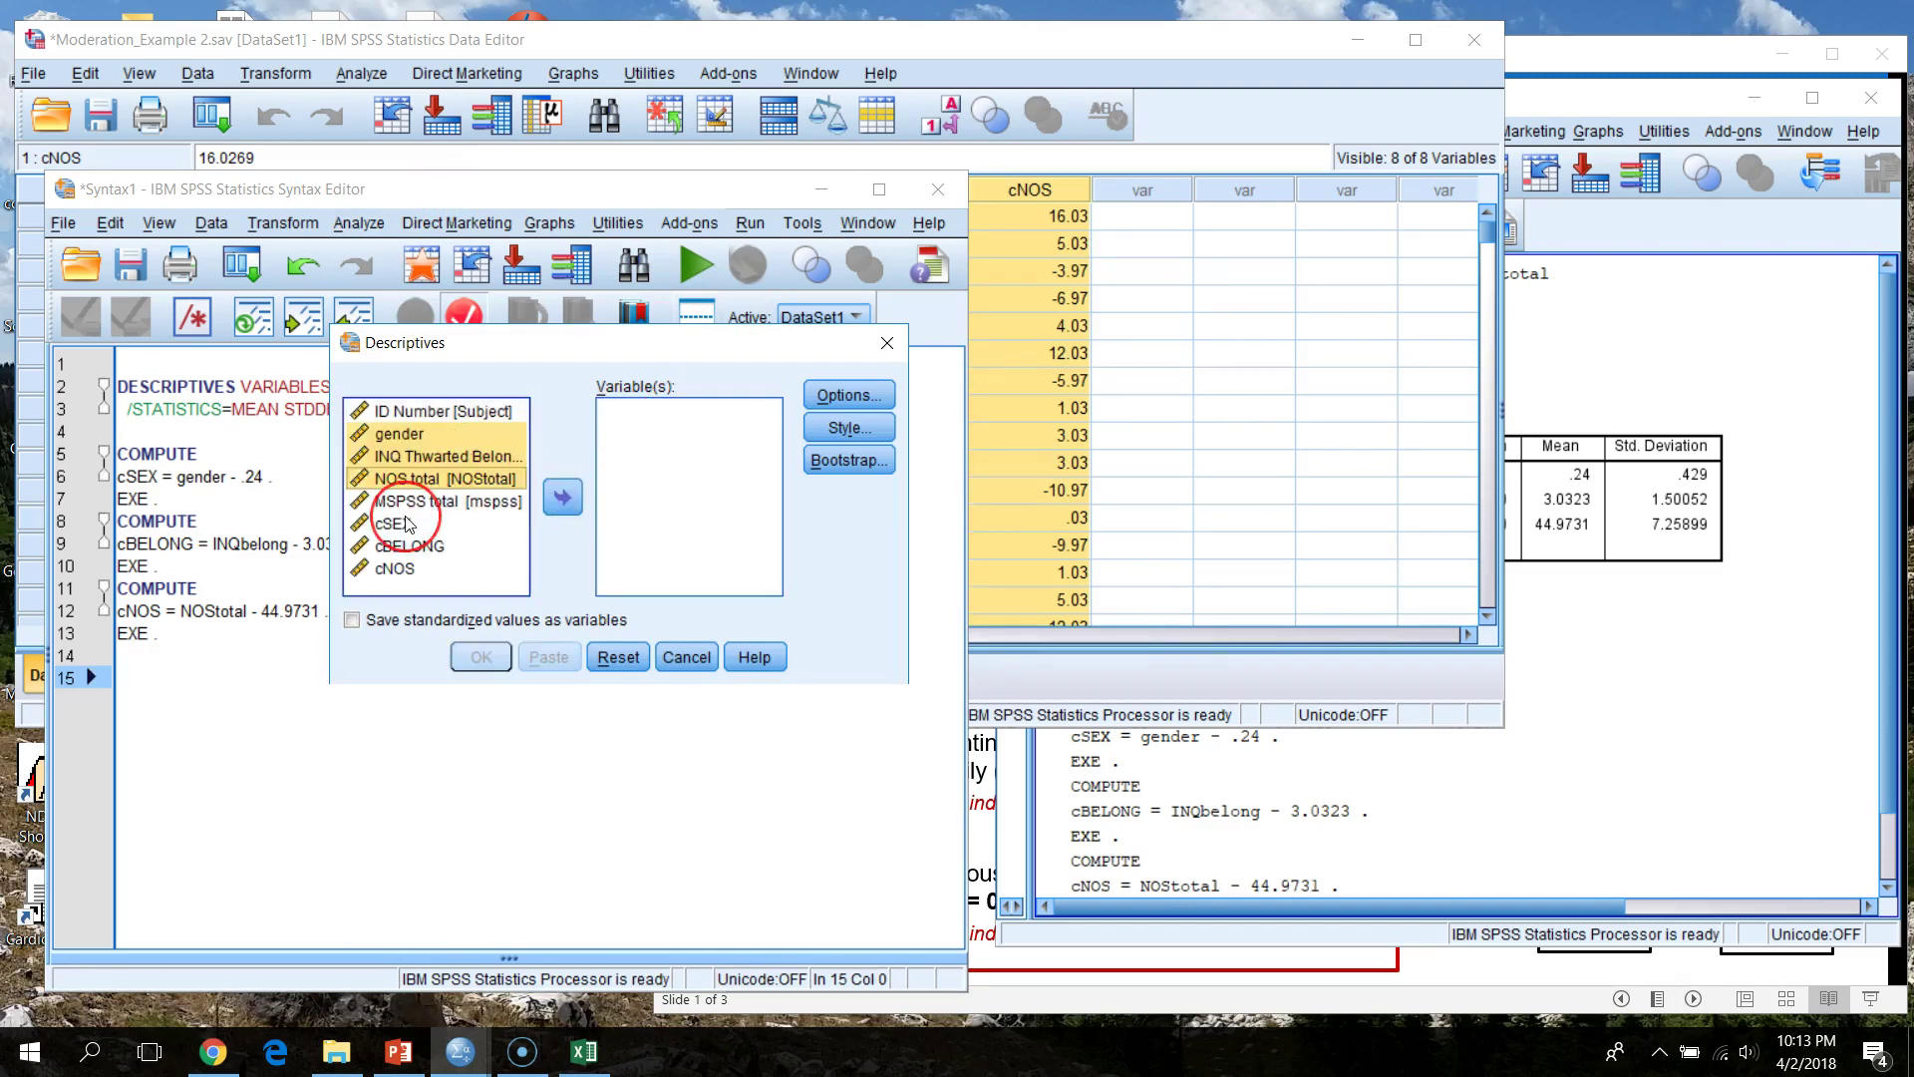
{"action": "left_click", "coordinate": [407, 524]}
{"action": "key", "text": "shift+Down"}
{"action": "key", "text": "shift+Down"}
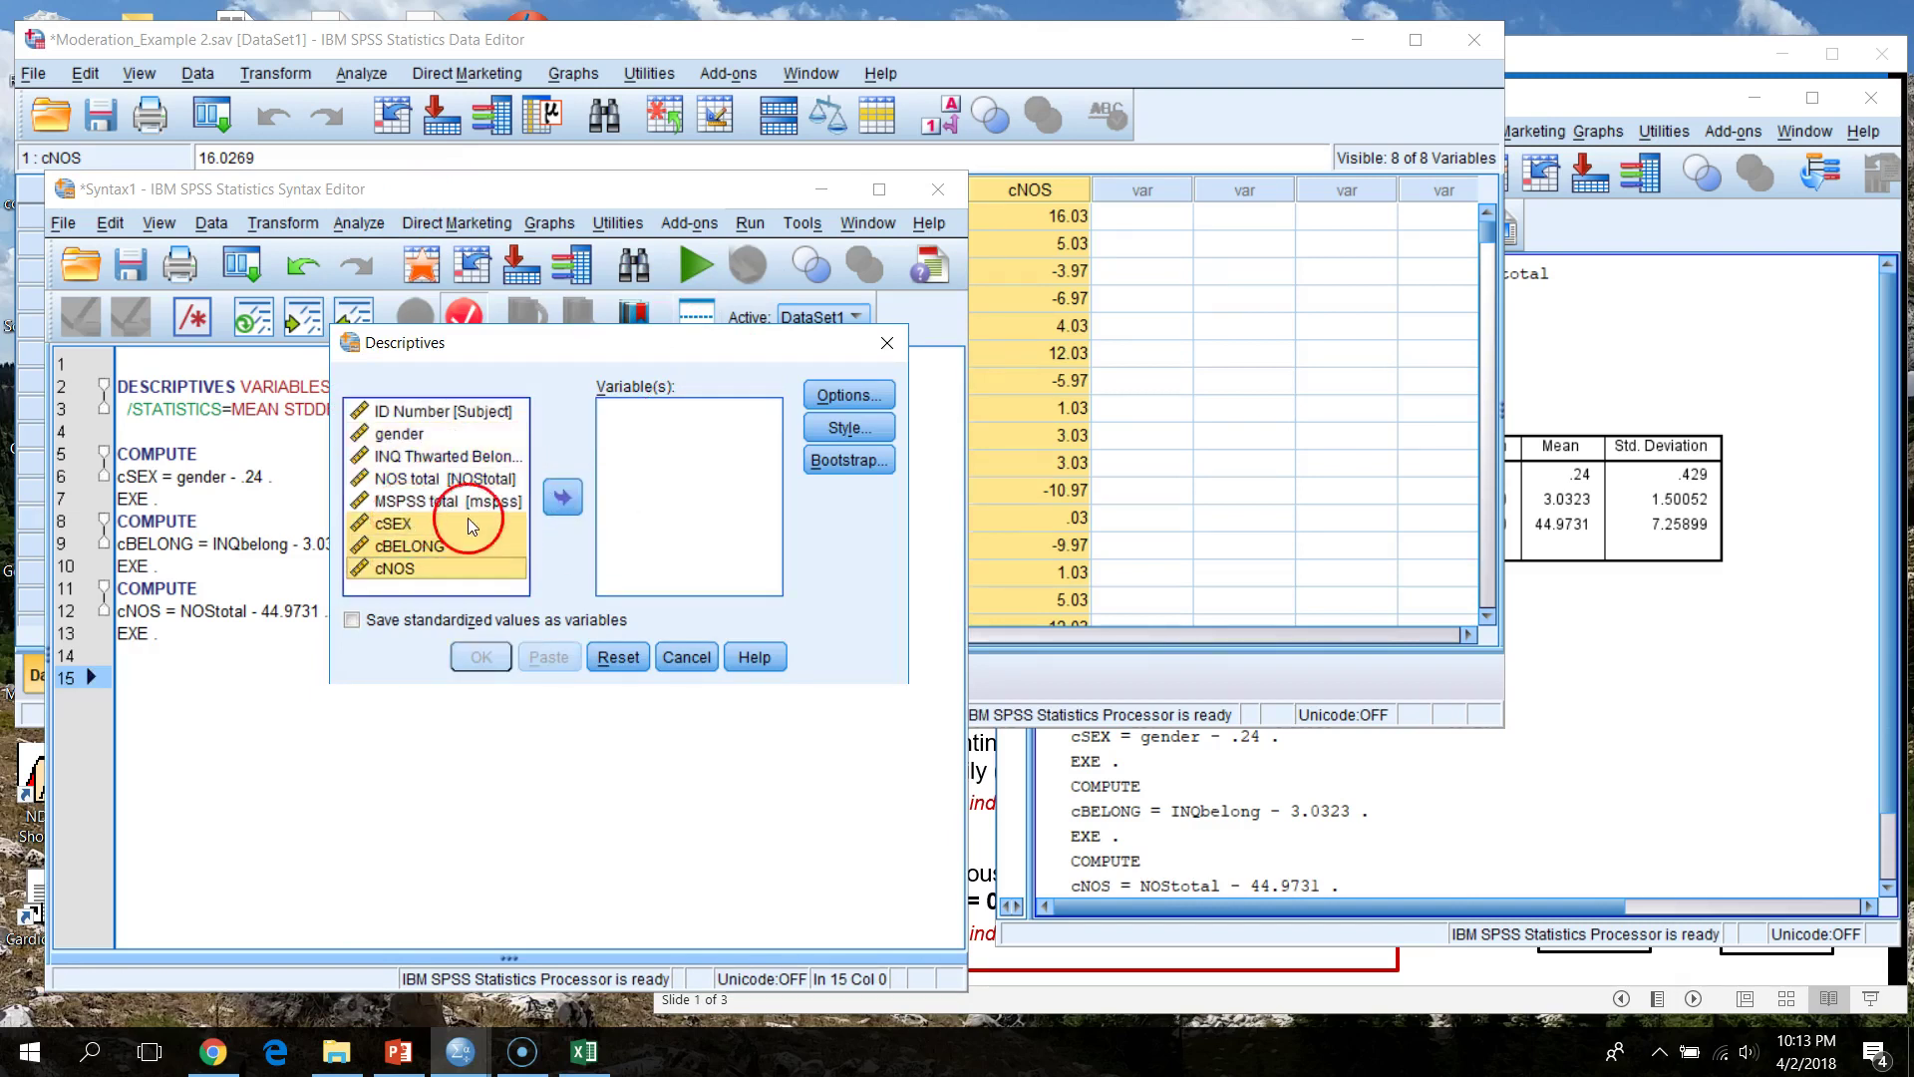
{"action": "left_click", "coordinate": [562, 496]}
- Paste the Descriptives command for the centered variables into the syntax and run only that command
{"action": "left_click", "coordinate": [548, 657]}
{"action": "left_click_drag", "start_coordinate": [408, 736], "coordinate": [62, 682]}
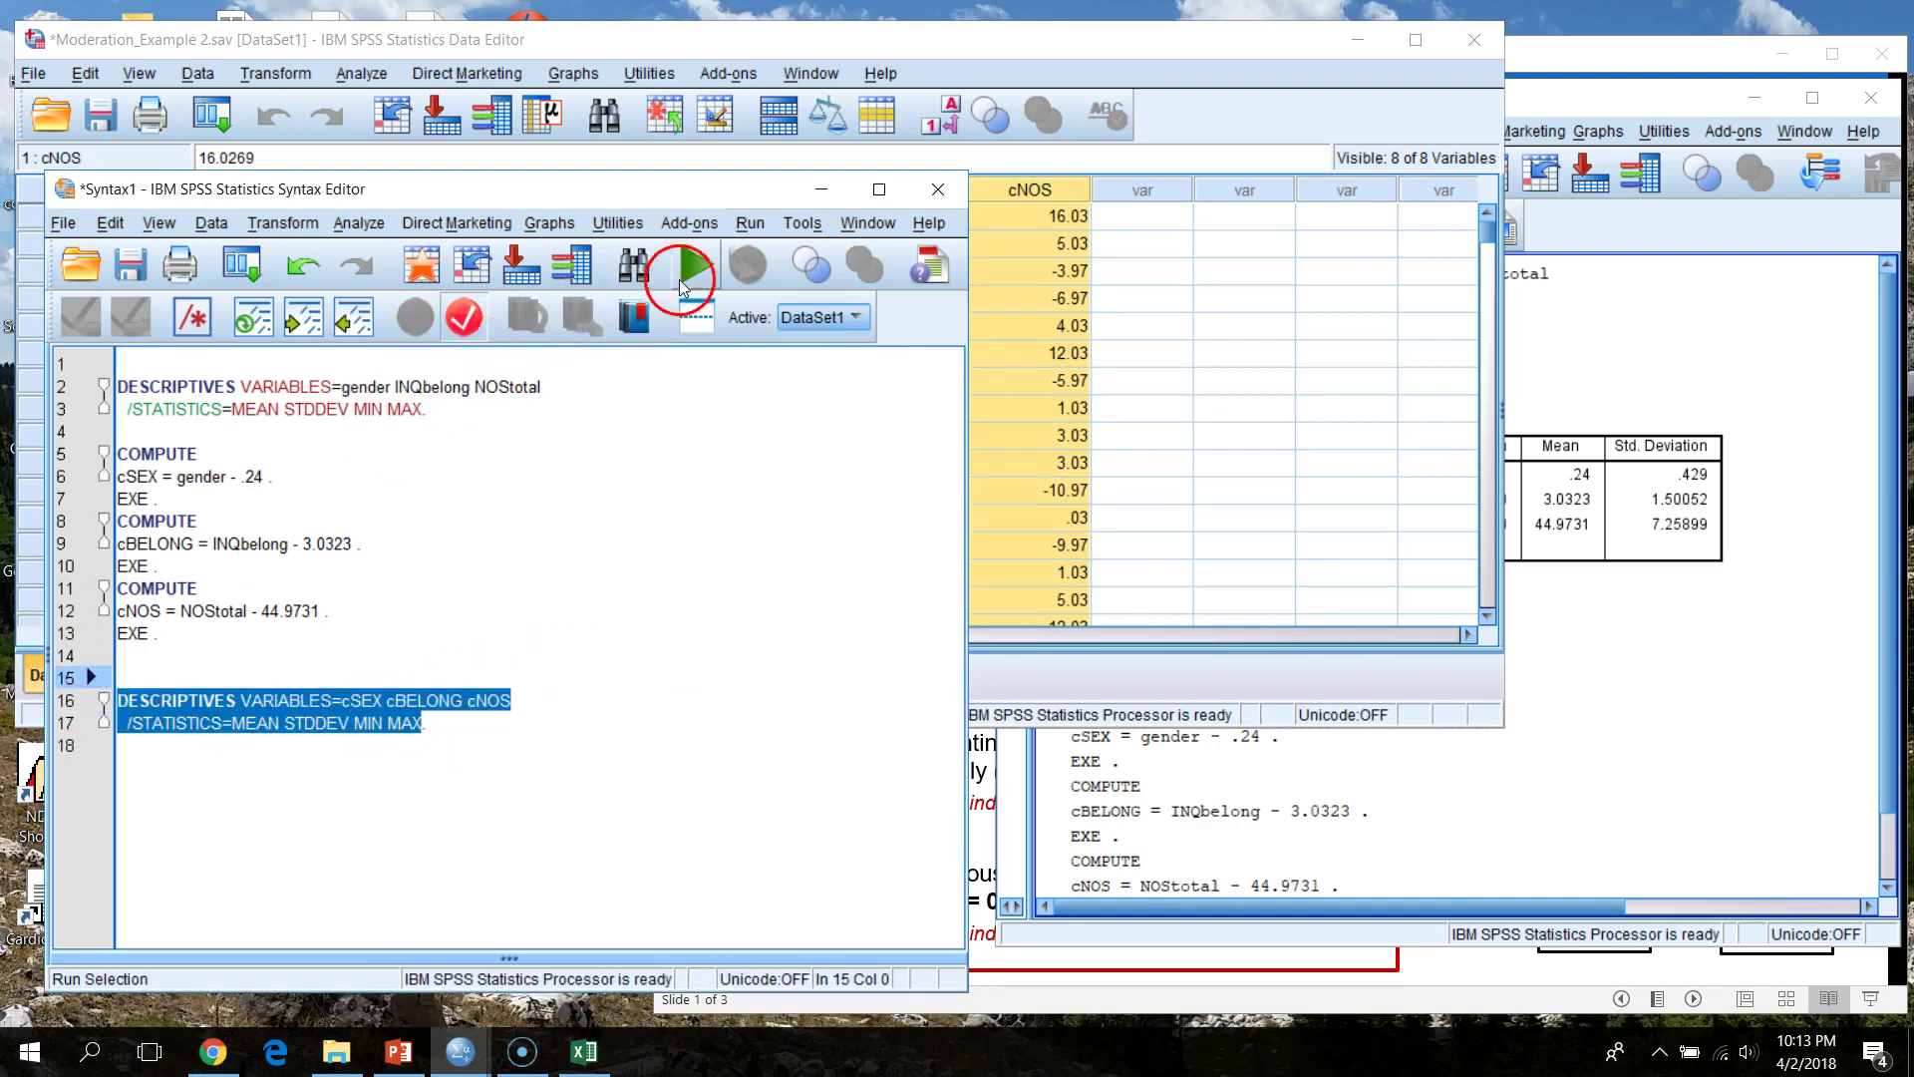
{"action": "left_click", "coordinate": [682, 287]}
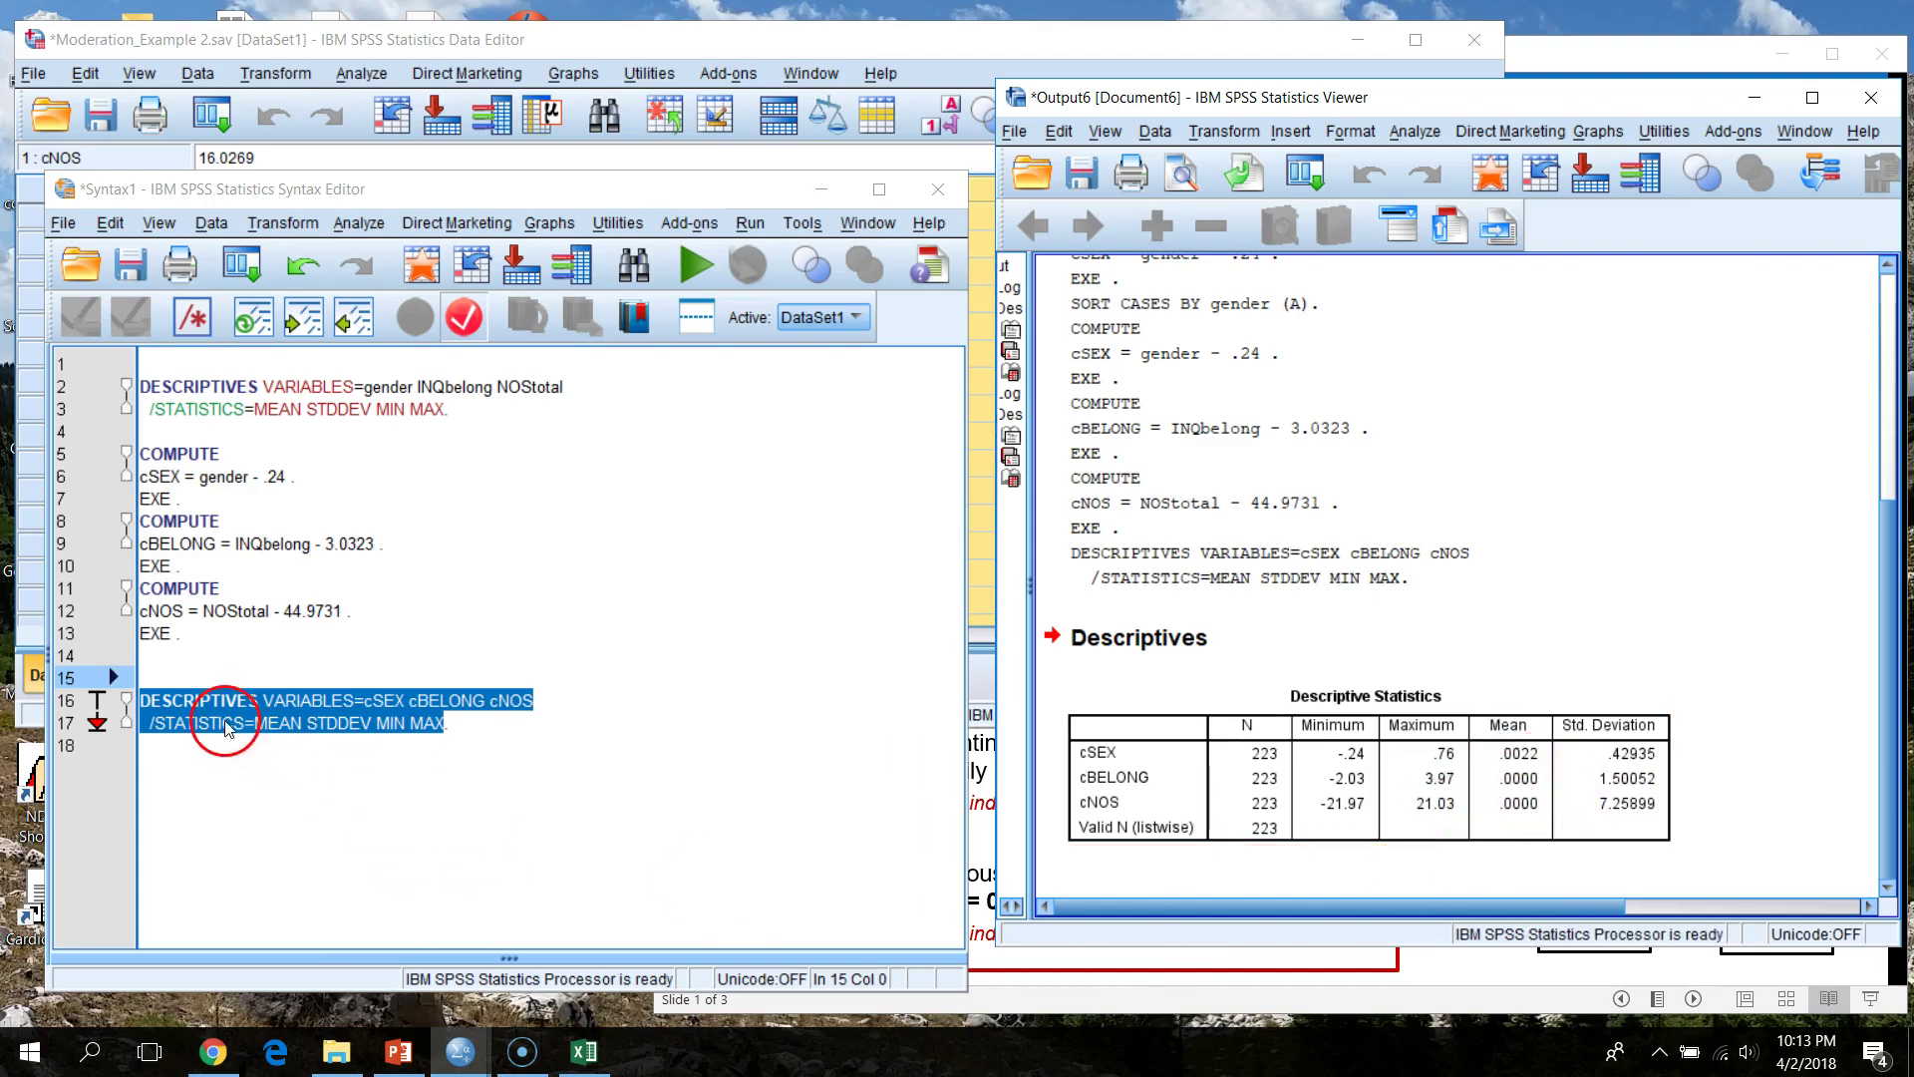
- Remove the extra blank line above the second DESCRIPTIVES command and begin a new COMPUTE command on line 19
{"action": "left_click", "coordinate": [199, 678]}
{"action": "key", "text": "BackSpace"}
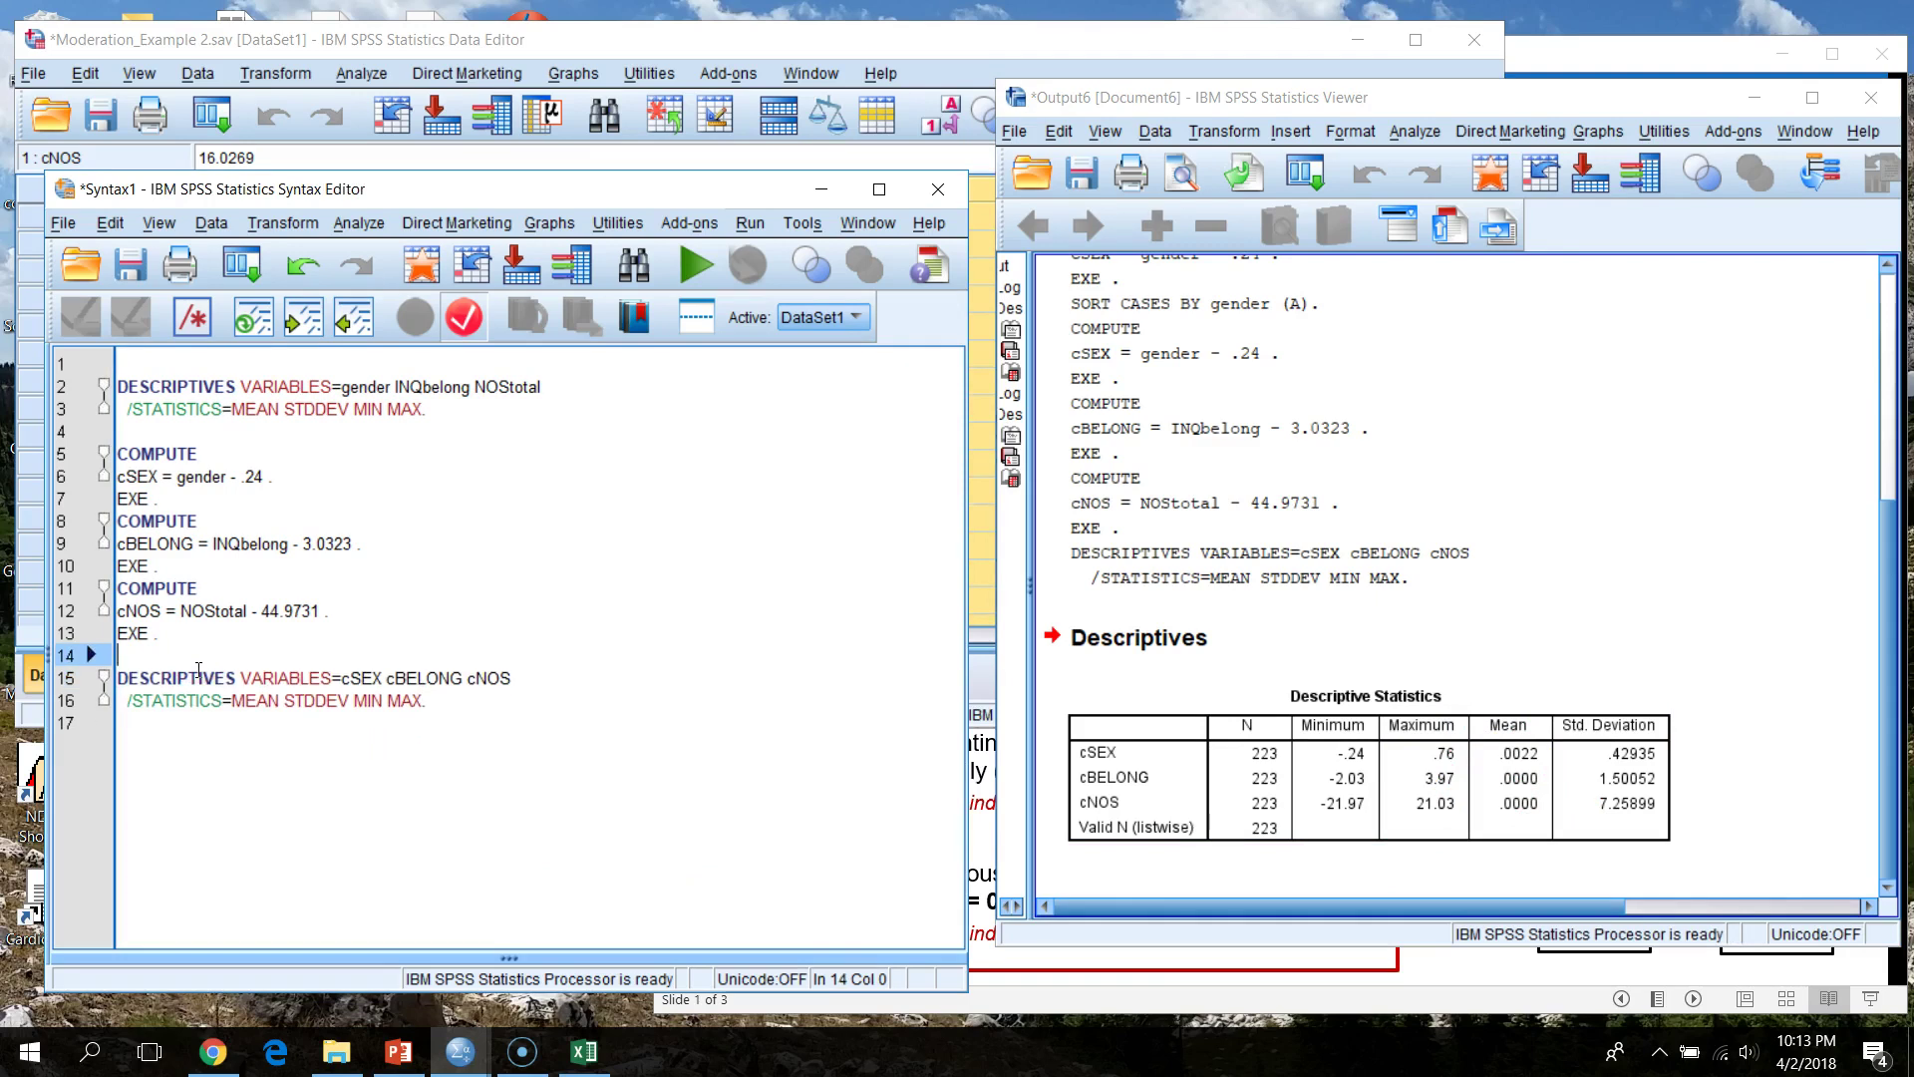
{"action": "left_click", "coordinate": [396, 758]}
{"action": "key", "text": "Return"}
{"action": "key", "text": "Return"}
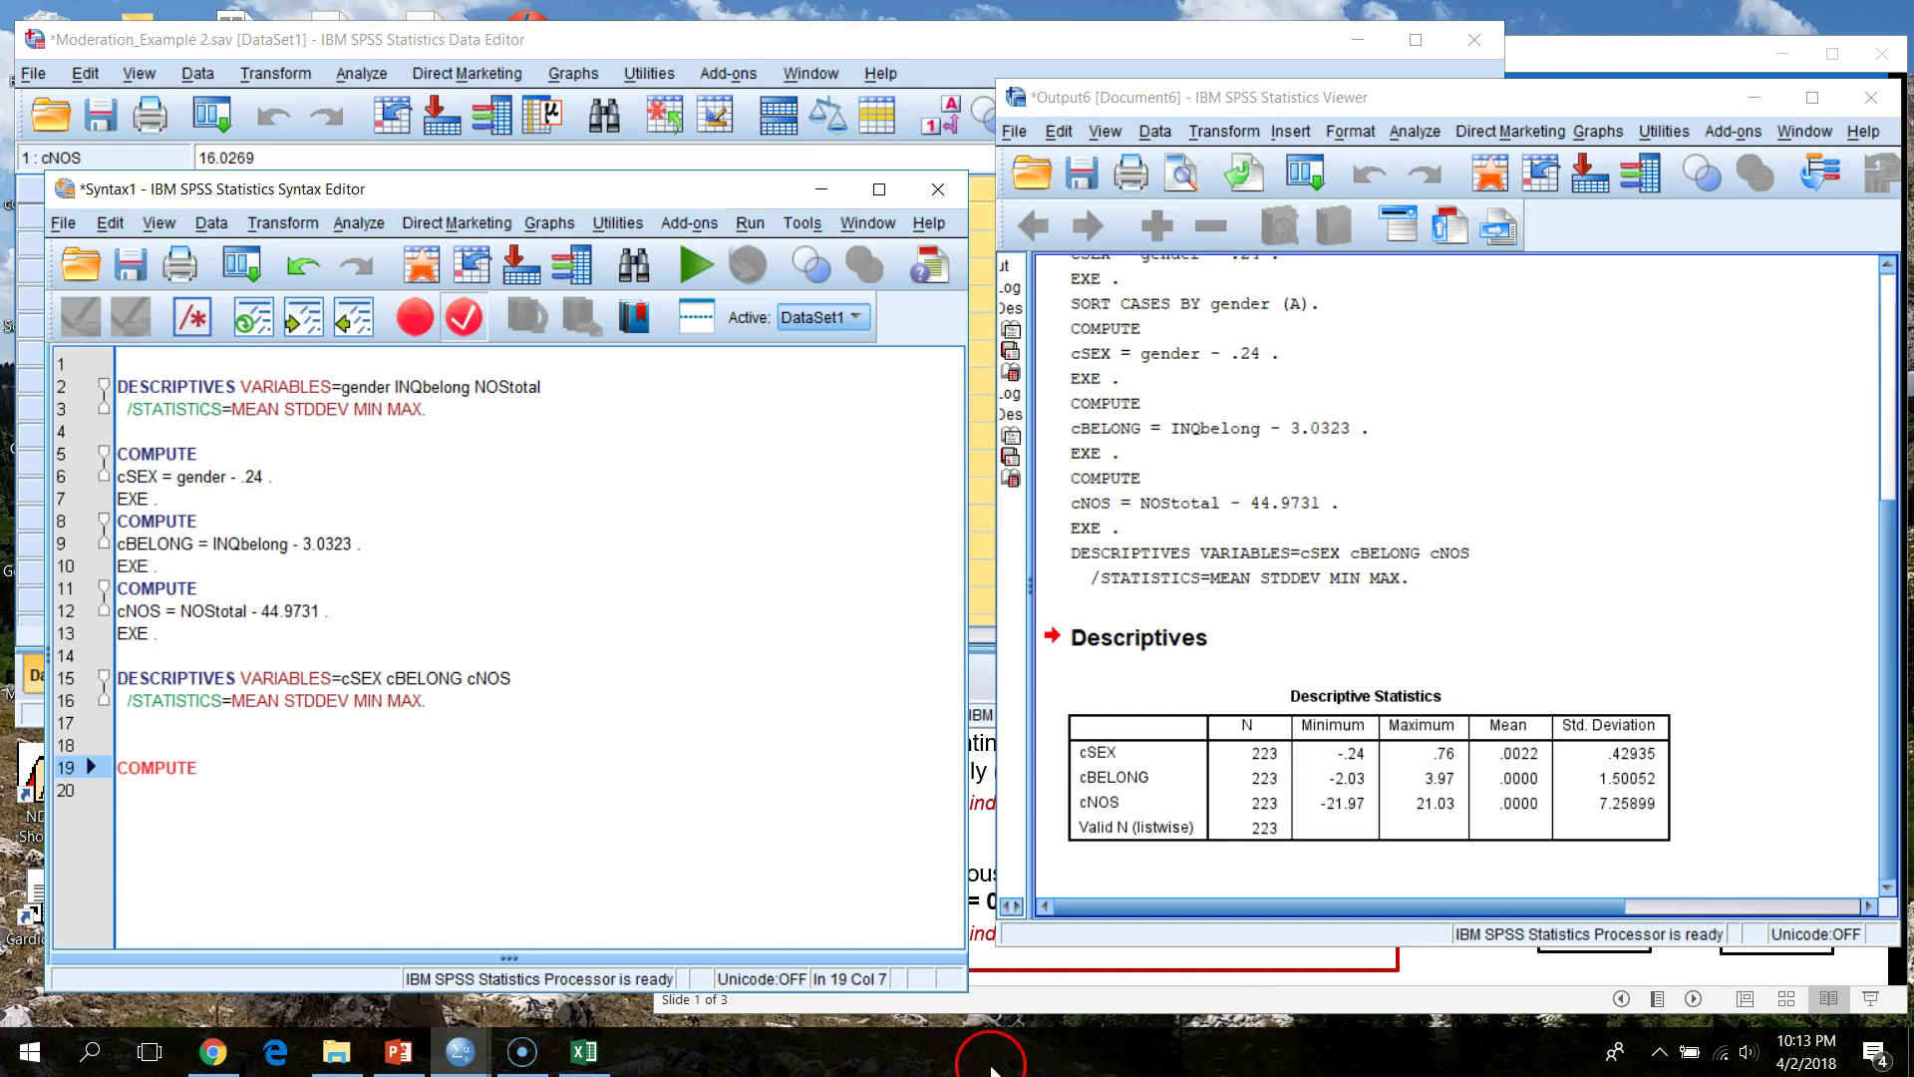
- Consult the PowerPoint moderation slide, then return to the syntax and complete the COMPUTE block with "NOSxBEL = cNOS*cBELONG ." and "EXE ."
{"action": "left_click", "coordinate": [1264, 997]}
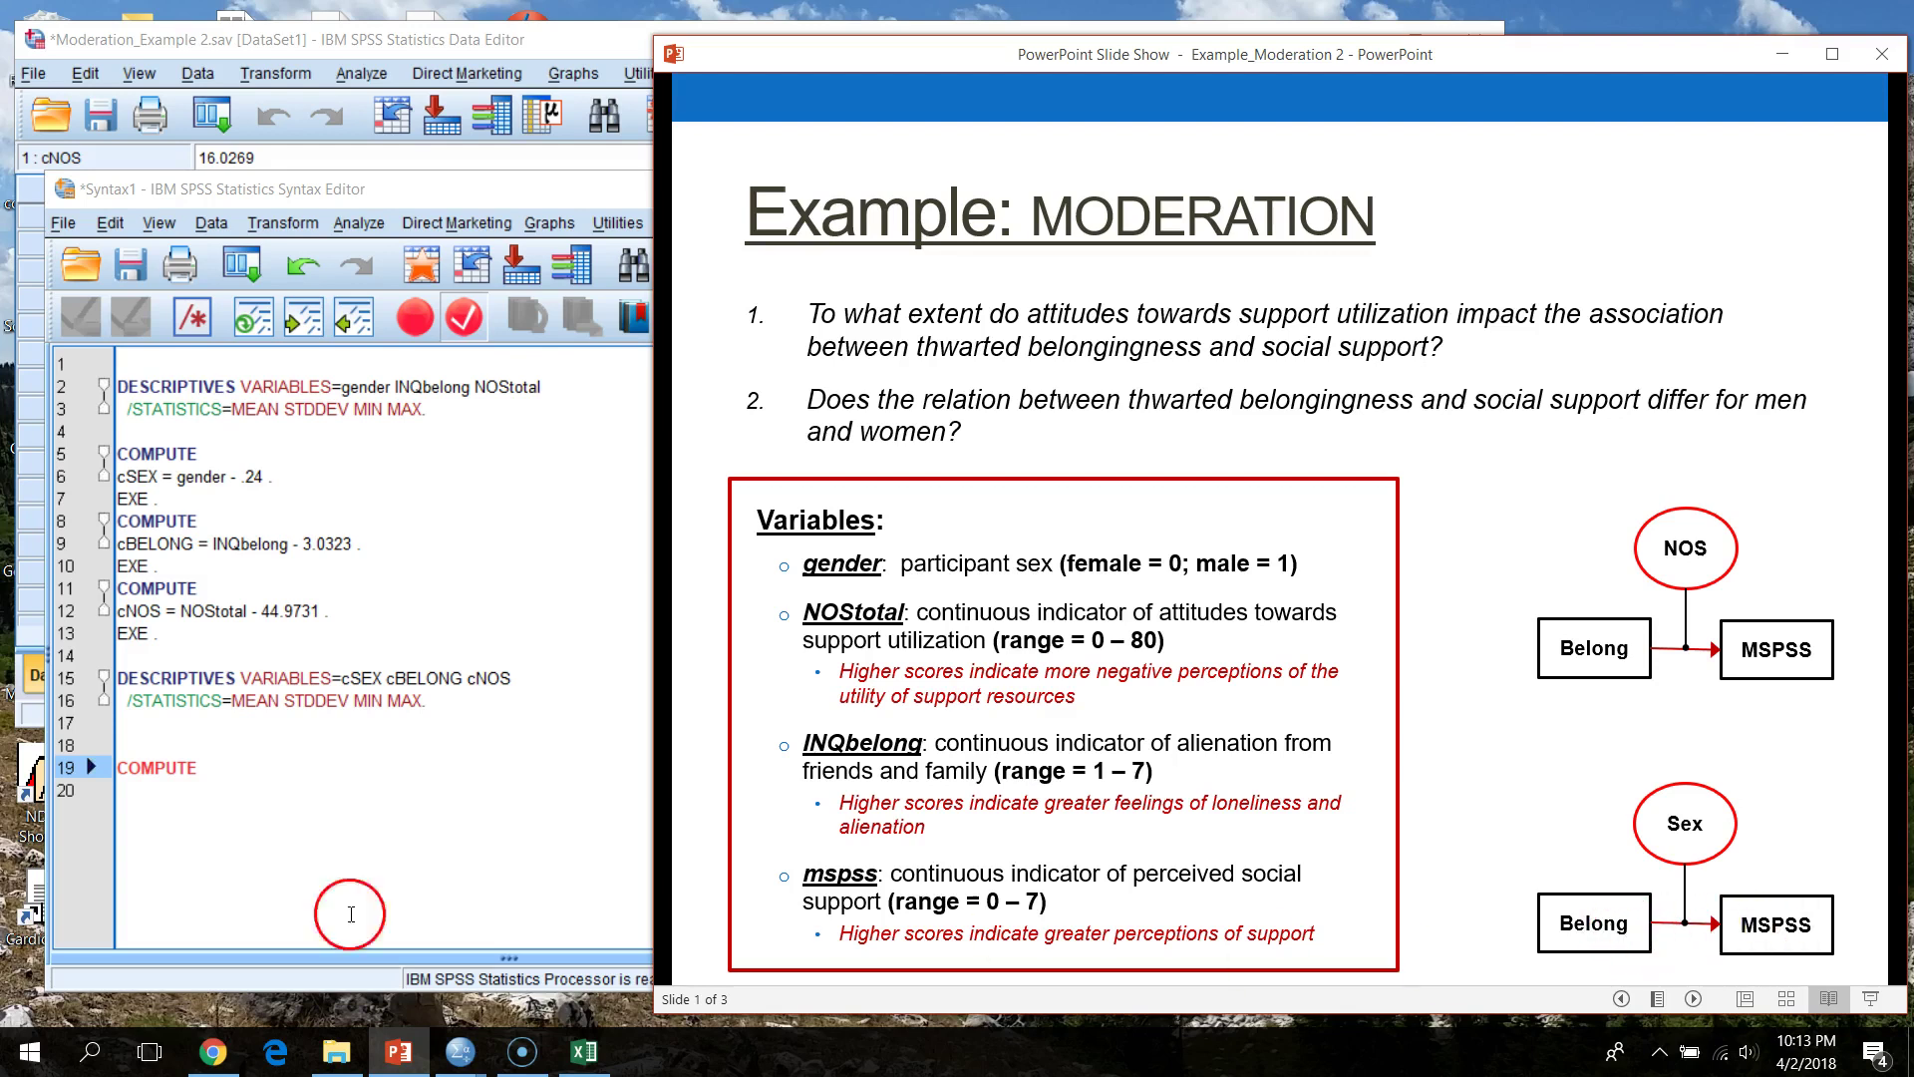
{"action": "left_click", "coordinate": [254, 888]}
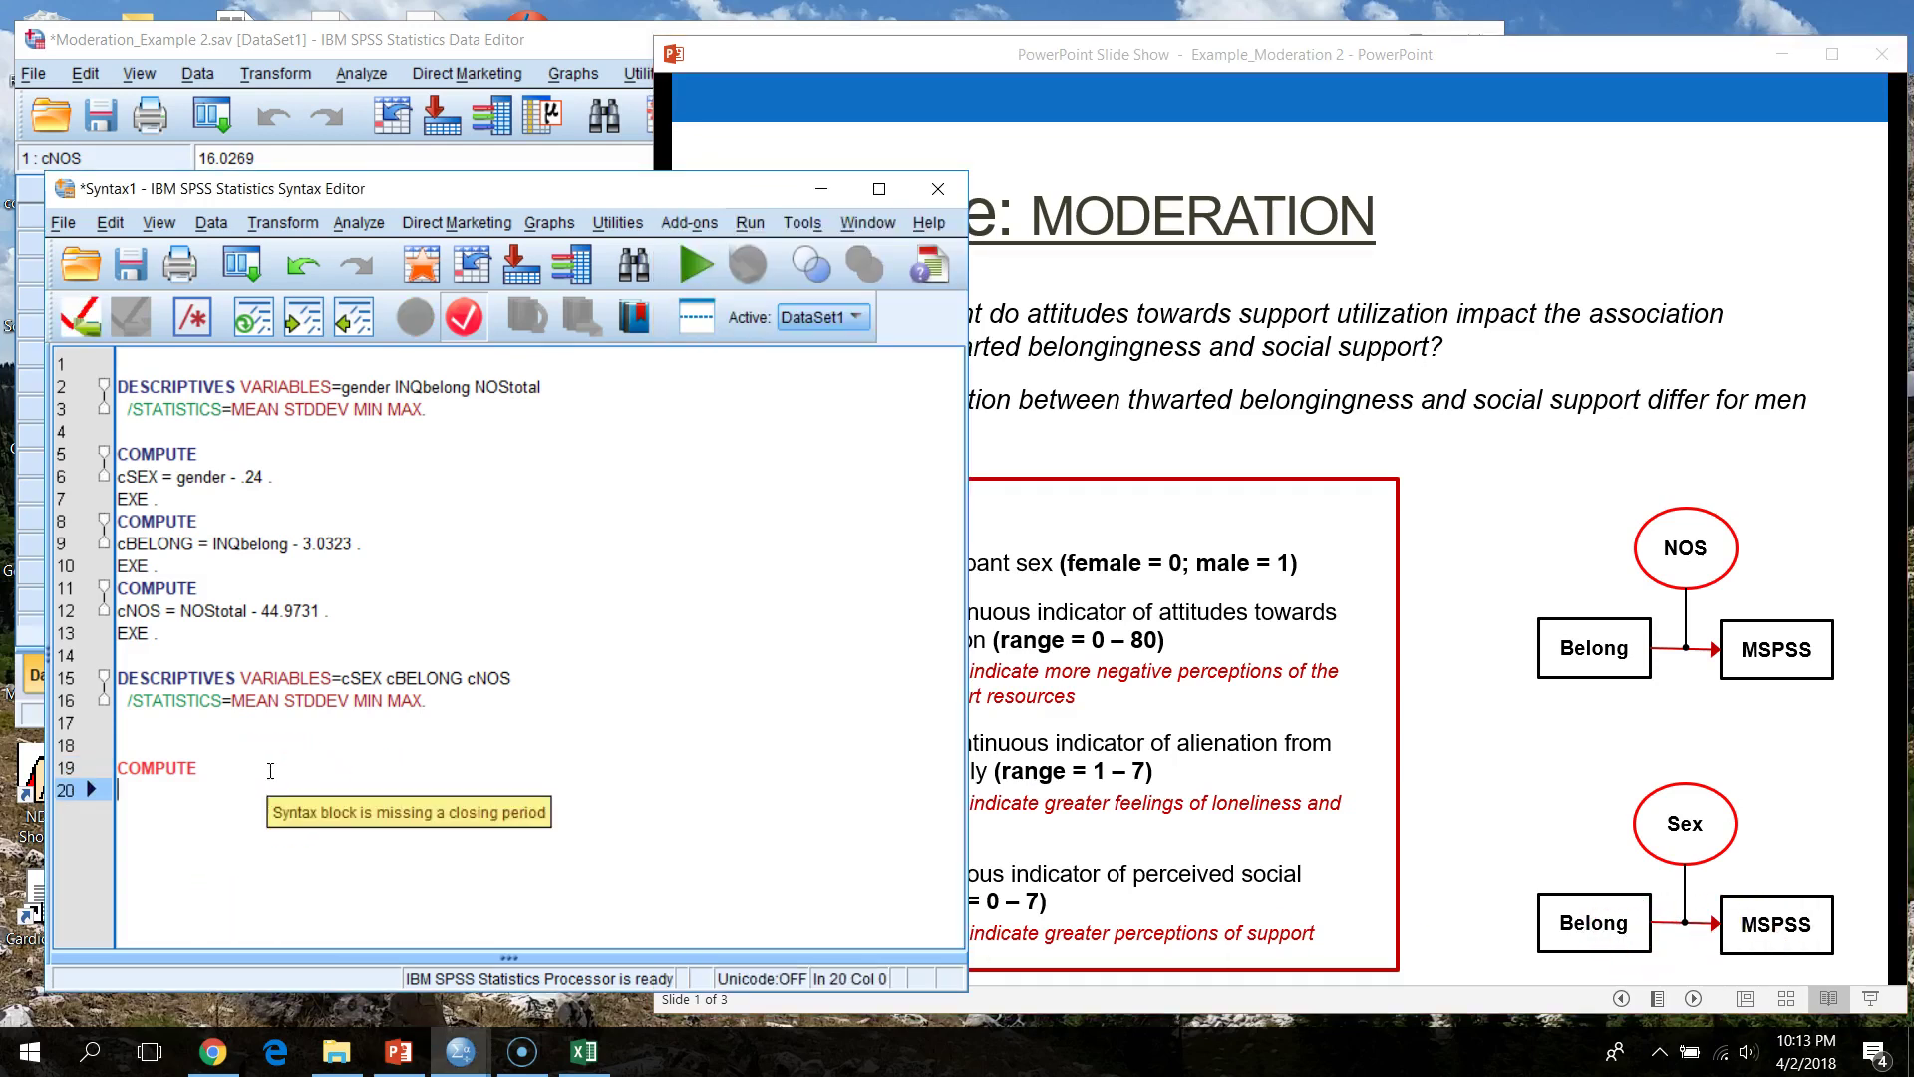
{"action": "type", "text": "NOSx"}
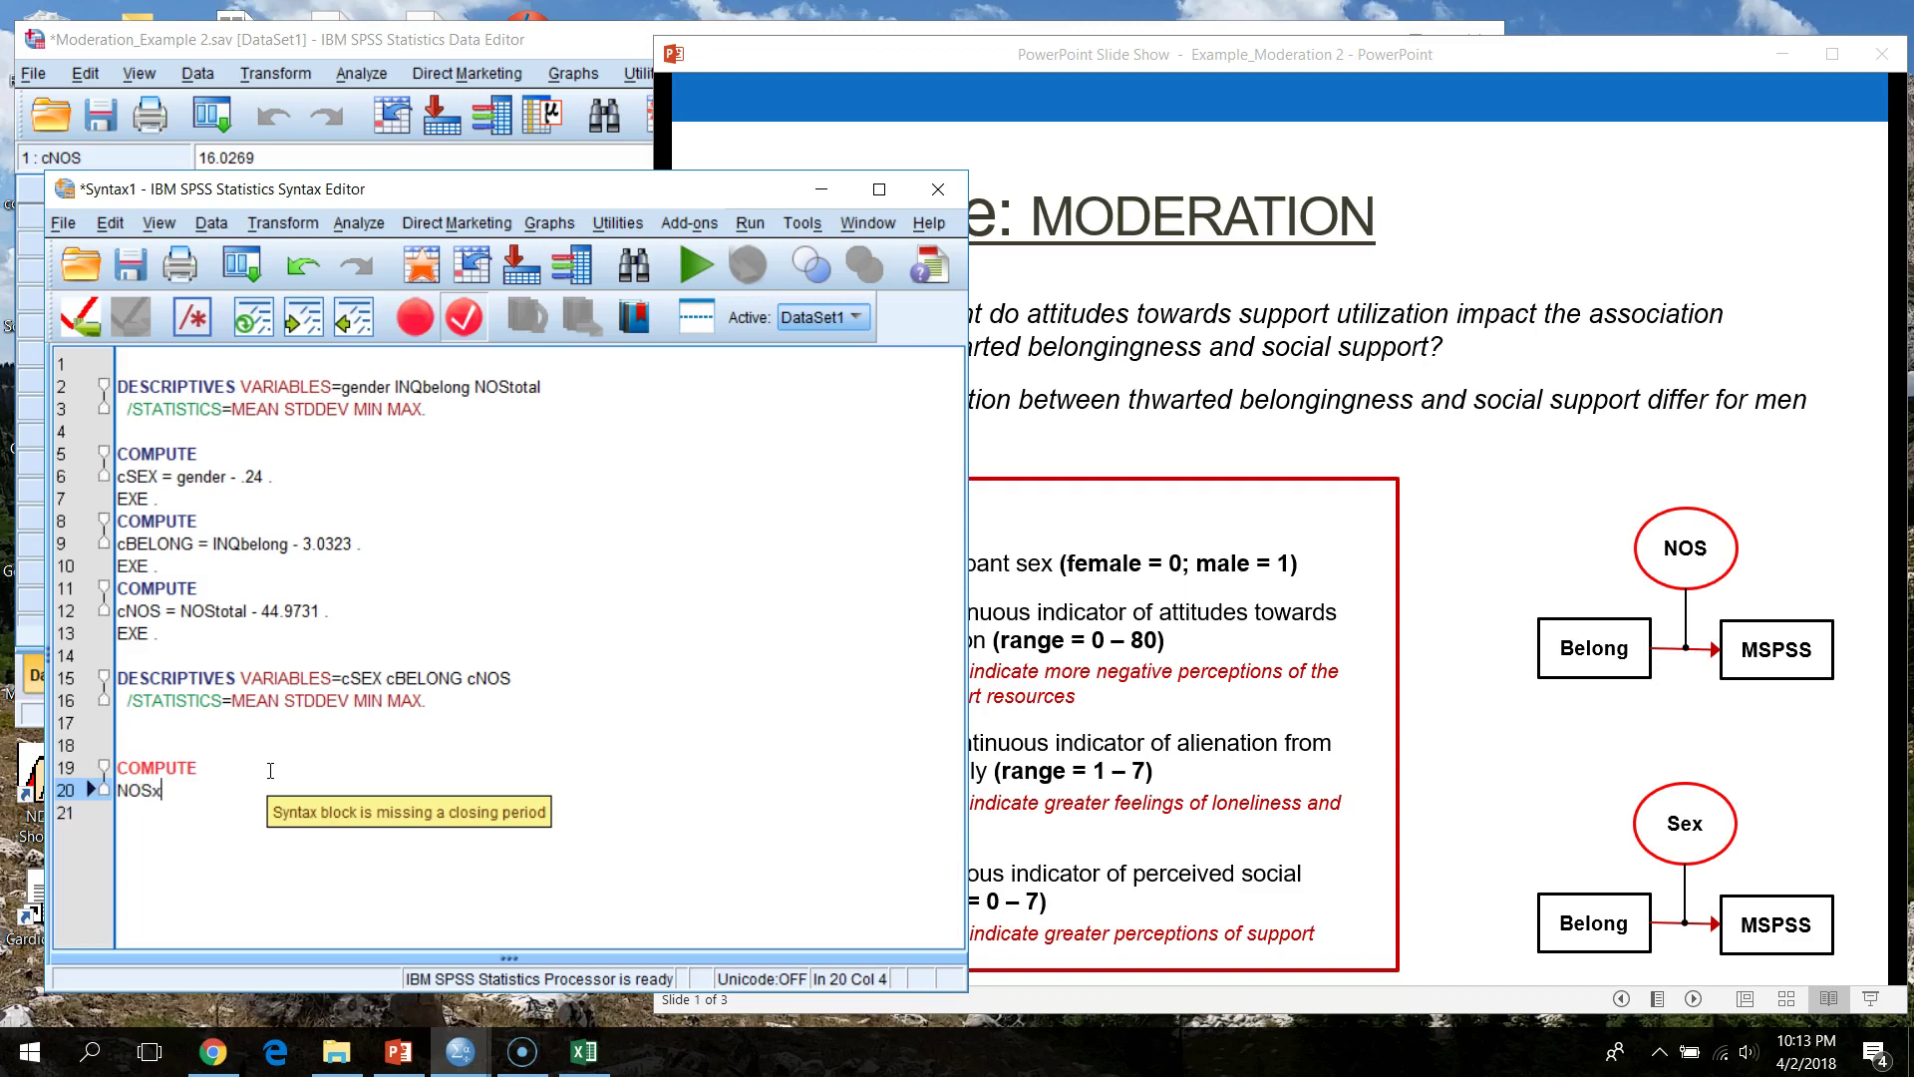
{"action": "type", "text": "BELONG"}
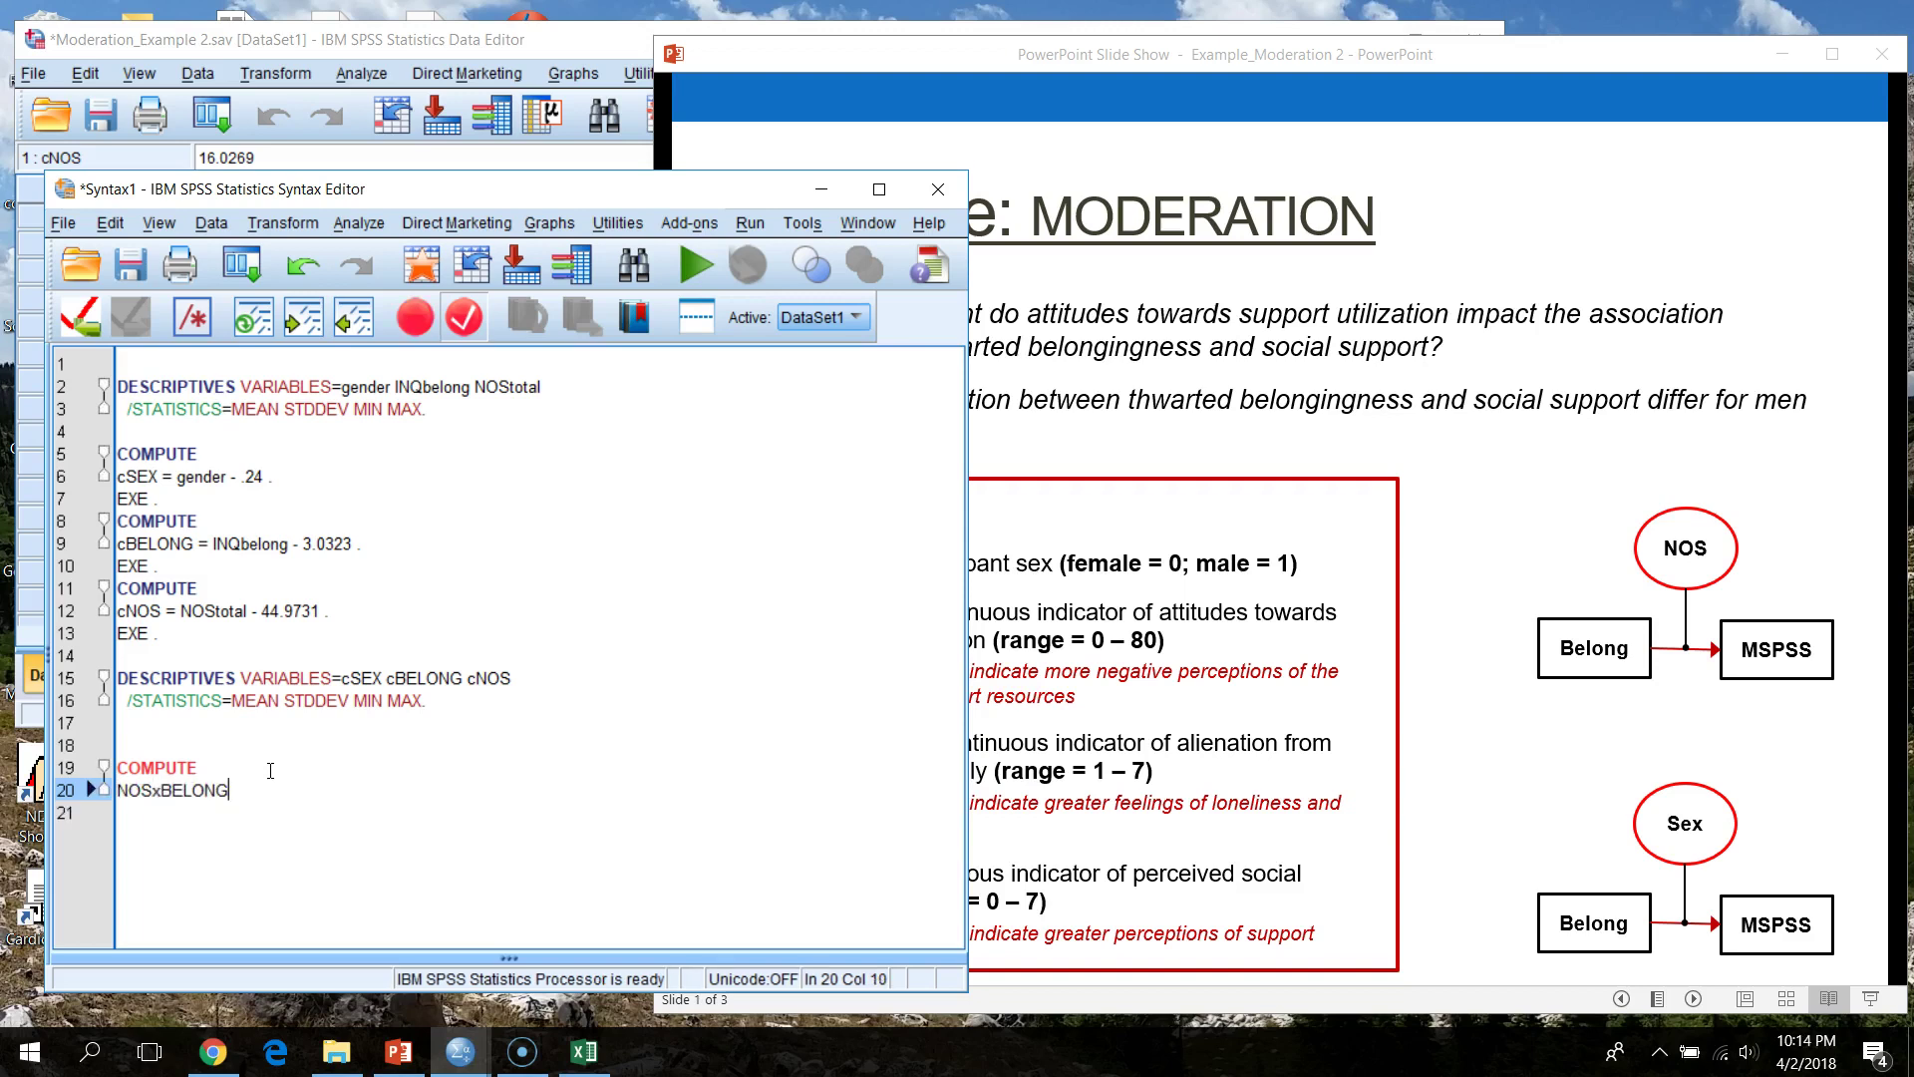
{"action": "key", "text": "BackSpace"}
{"action": "key", "text": "BackSpace"}
{"action": "key", "text": "BackSpace"}
{"action": "type", "text": "= cNOS*cBELONG ."}
{"action": "key", "text": "Return"}
{"action": "type", "text": "EXE ."}
{"action": "key", "text": "Return"}
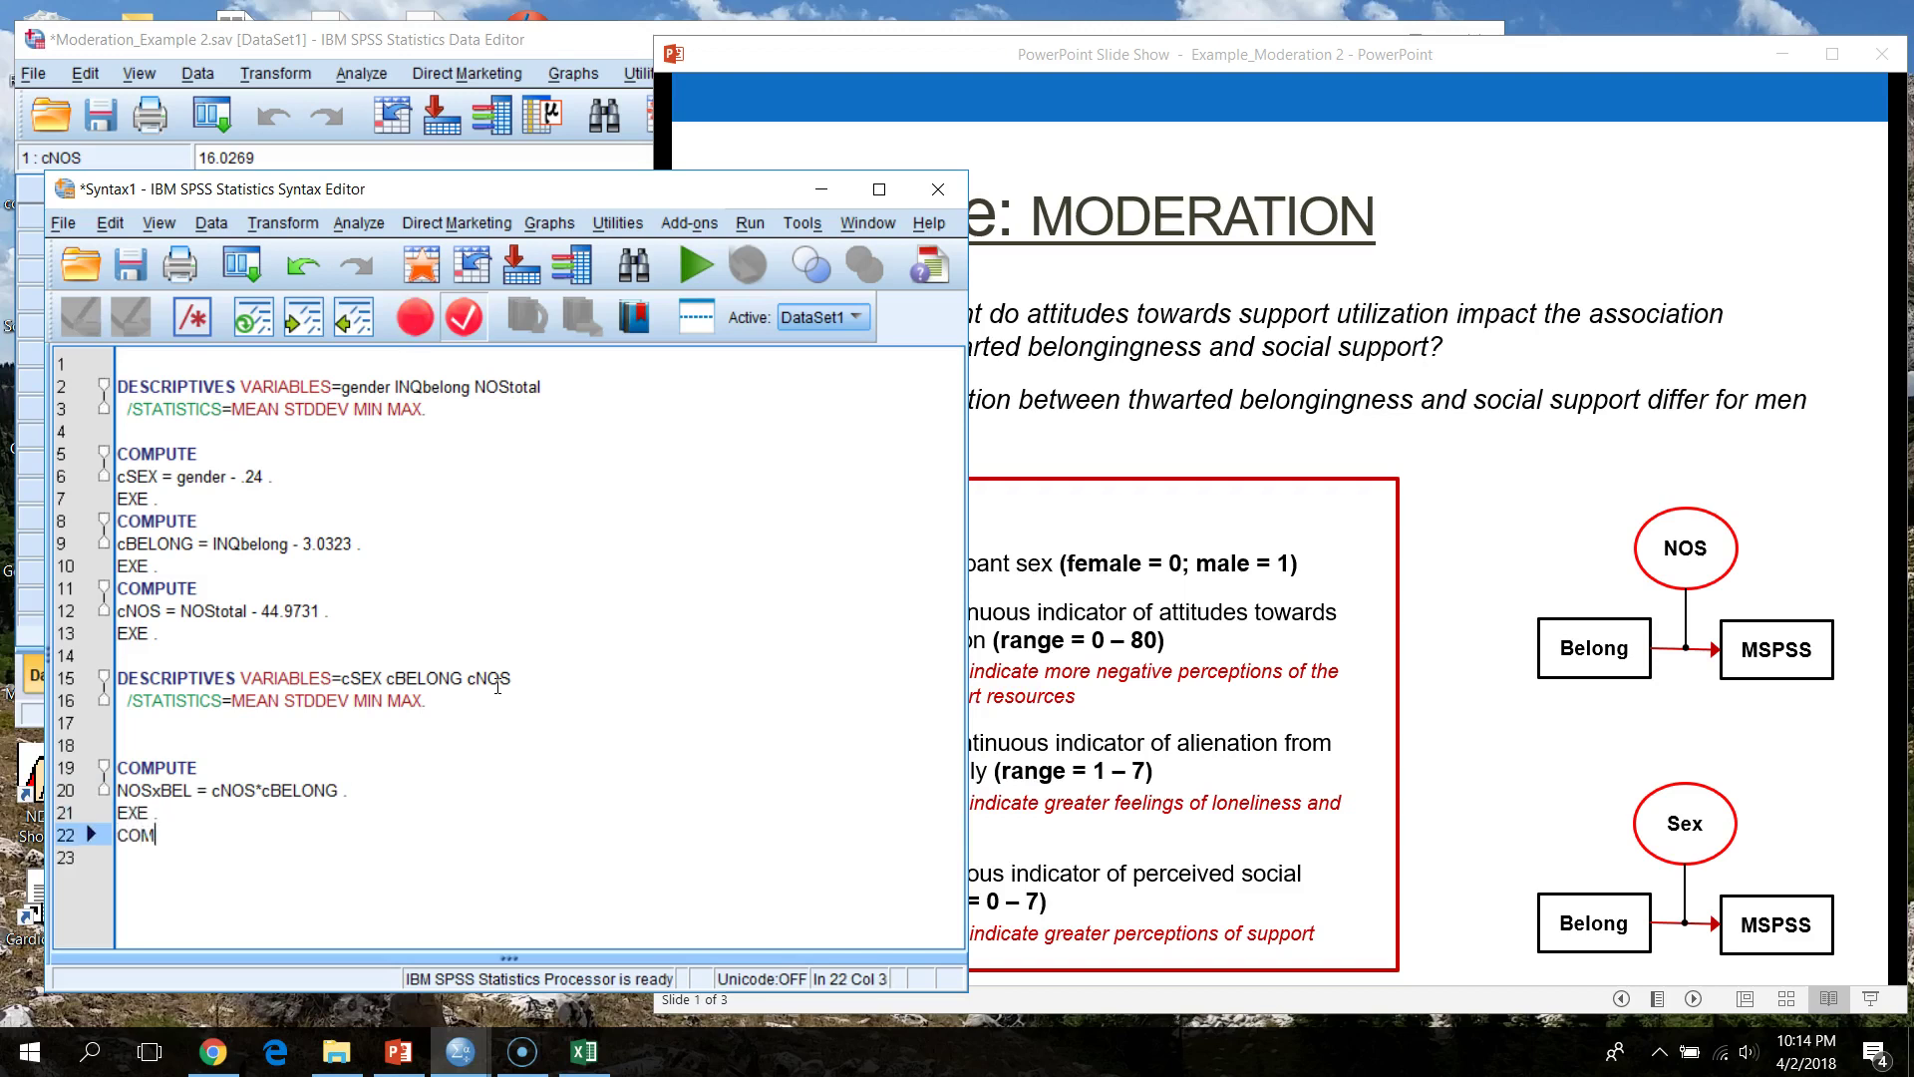
- Add another COMPUTE block below with "SEXxBEL = cSEX*cBELONG ." followed by "EXE ."
{"action": "type", "text": "COMPUTE"}
{"action": "key", "text": "Return"}
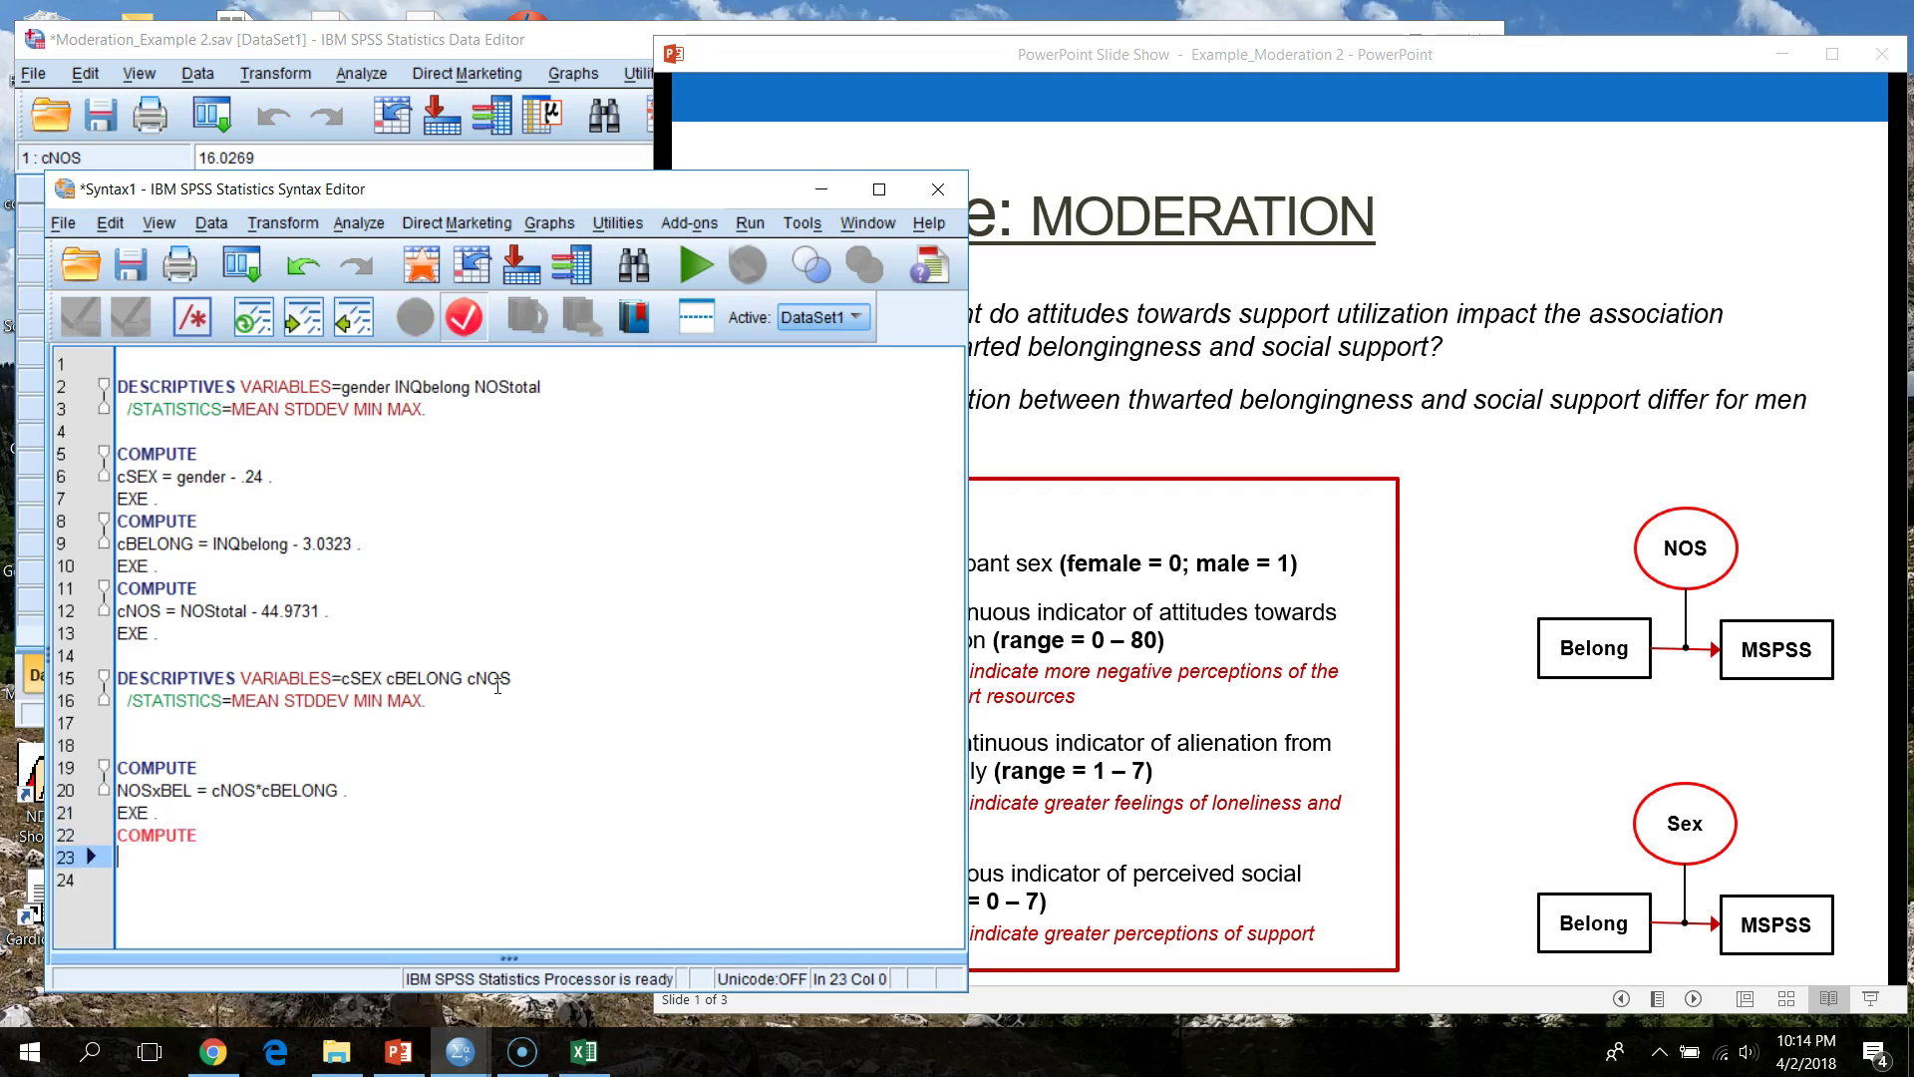
{"action": "type", "text": "SEXx"}
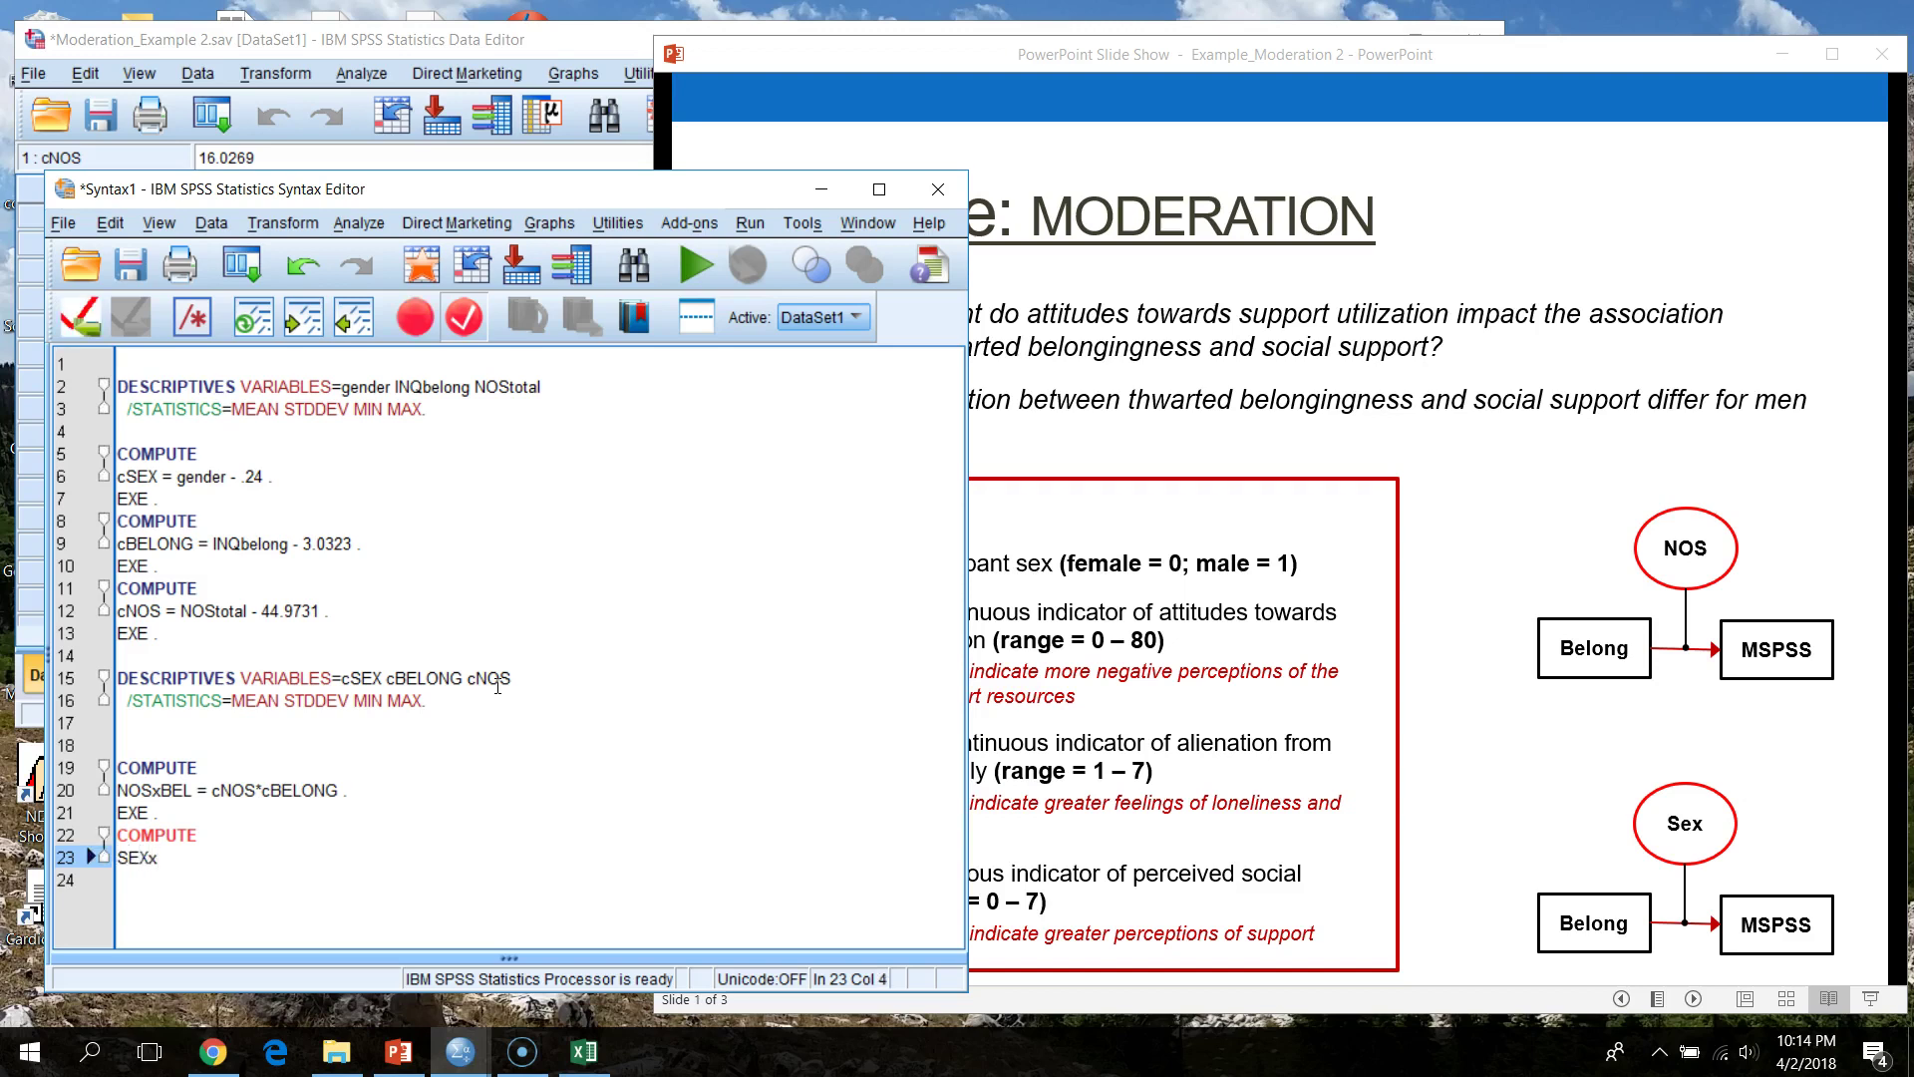
{"action": "type", "text": "BEL ="}
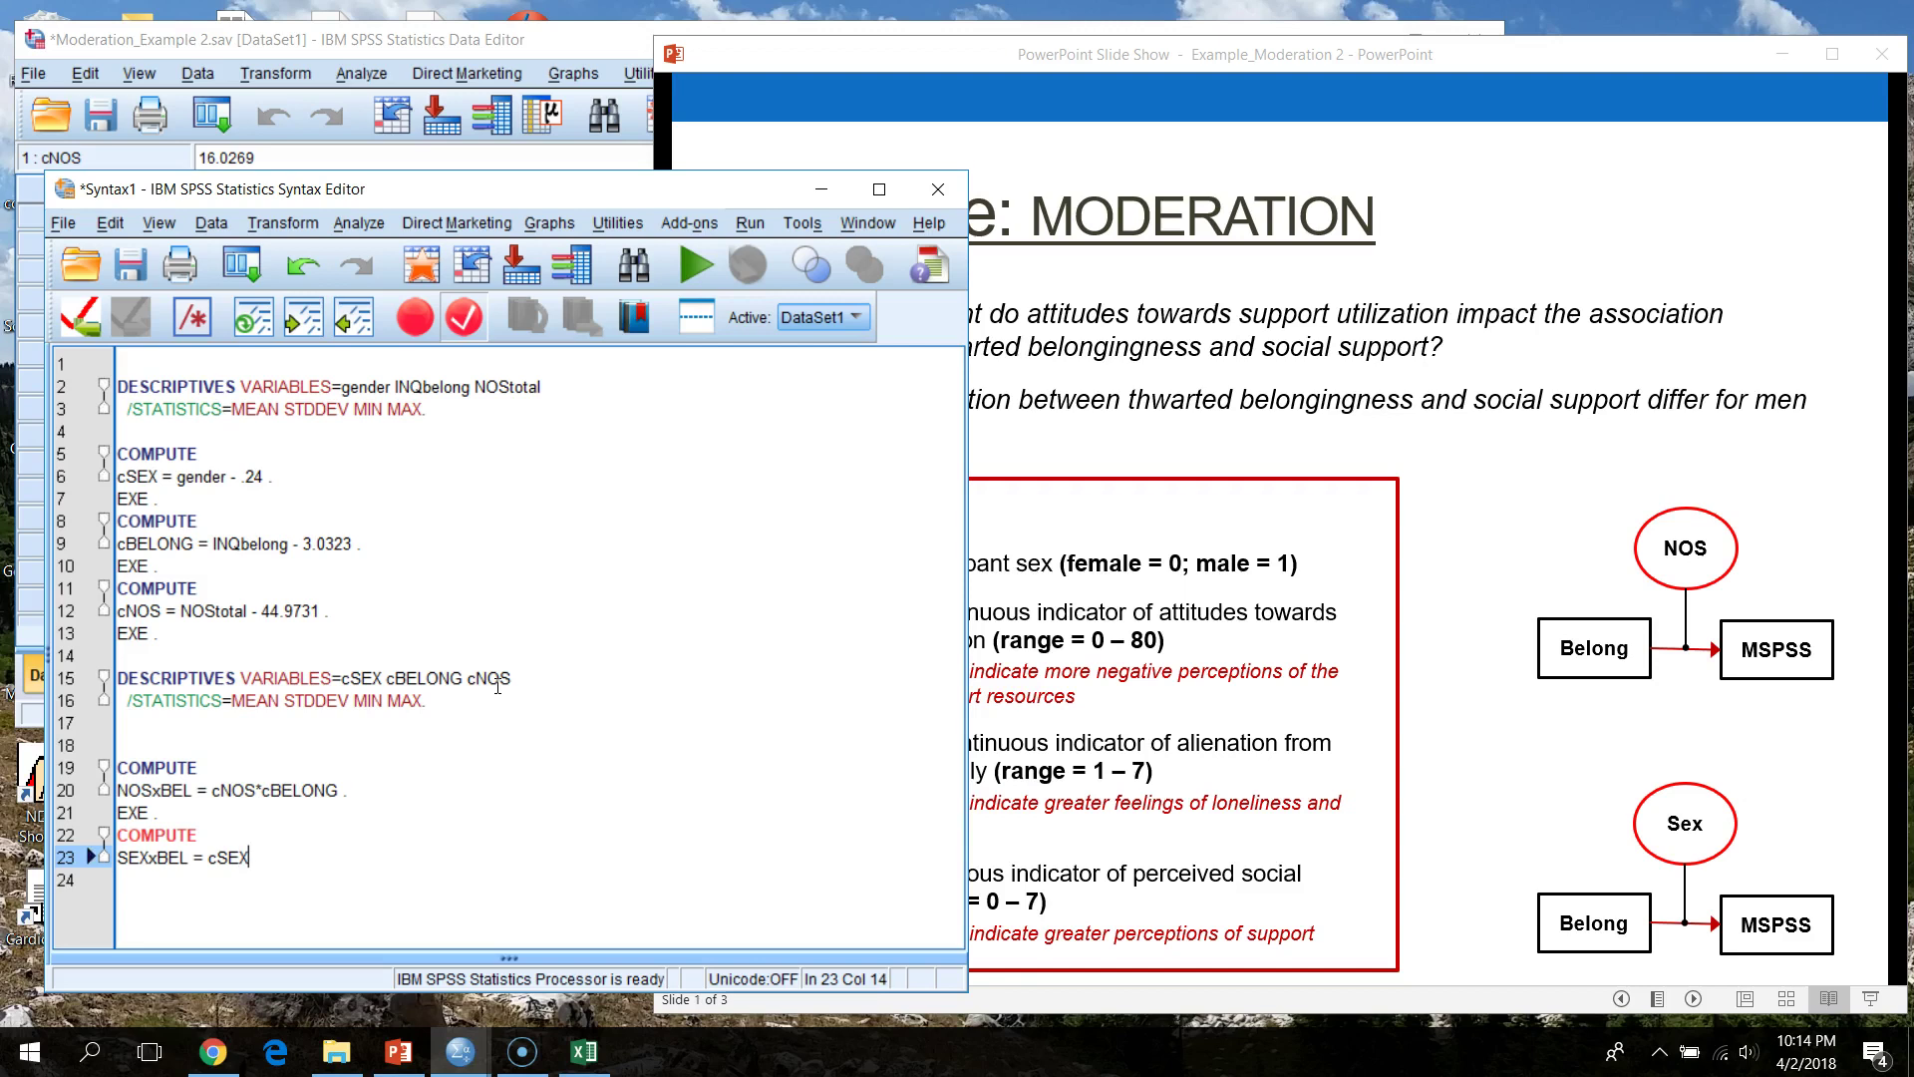
{"action": "type", "text": "cSEX*cBELONG ."}
{"action": "key", "text": "Return"}
{"action": "type", "text": "EXE ."}
{"action": "key", "text": "Return"}
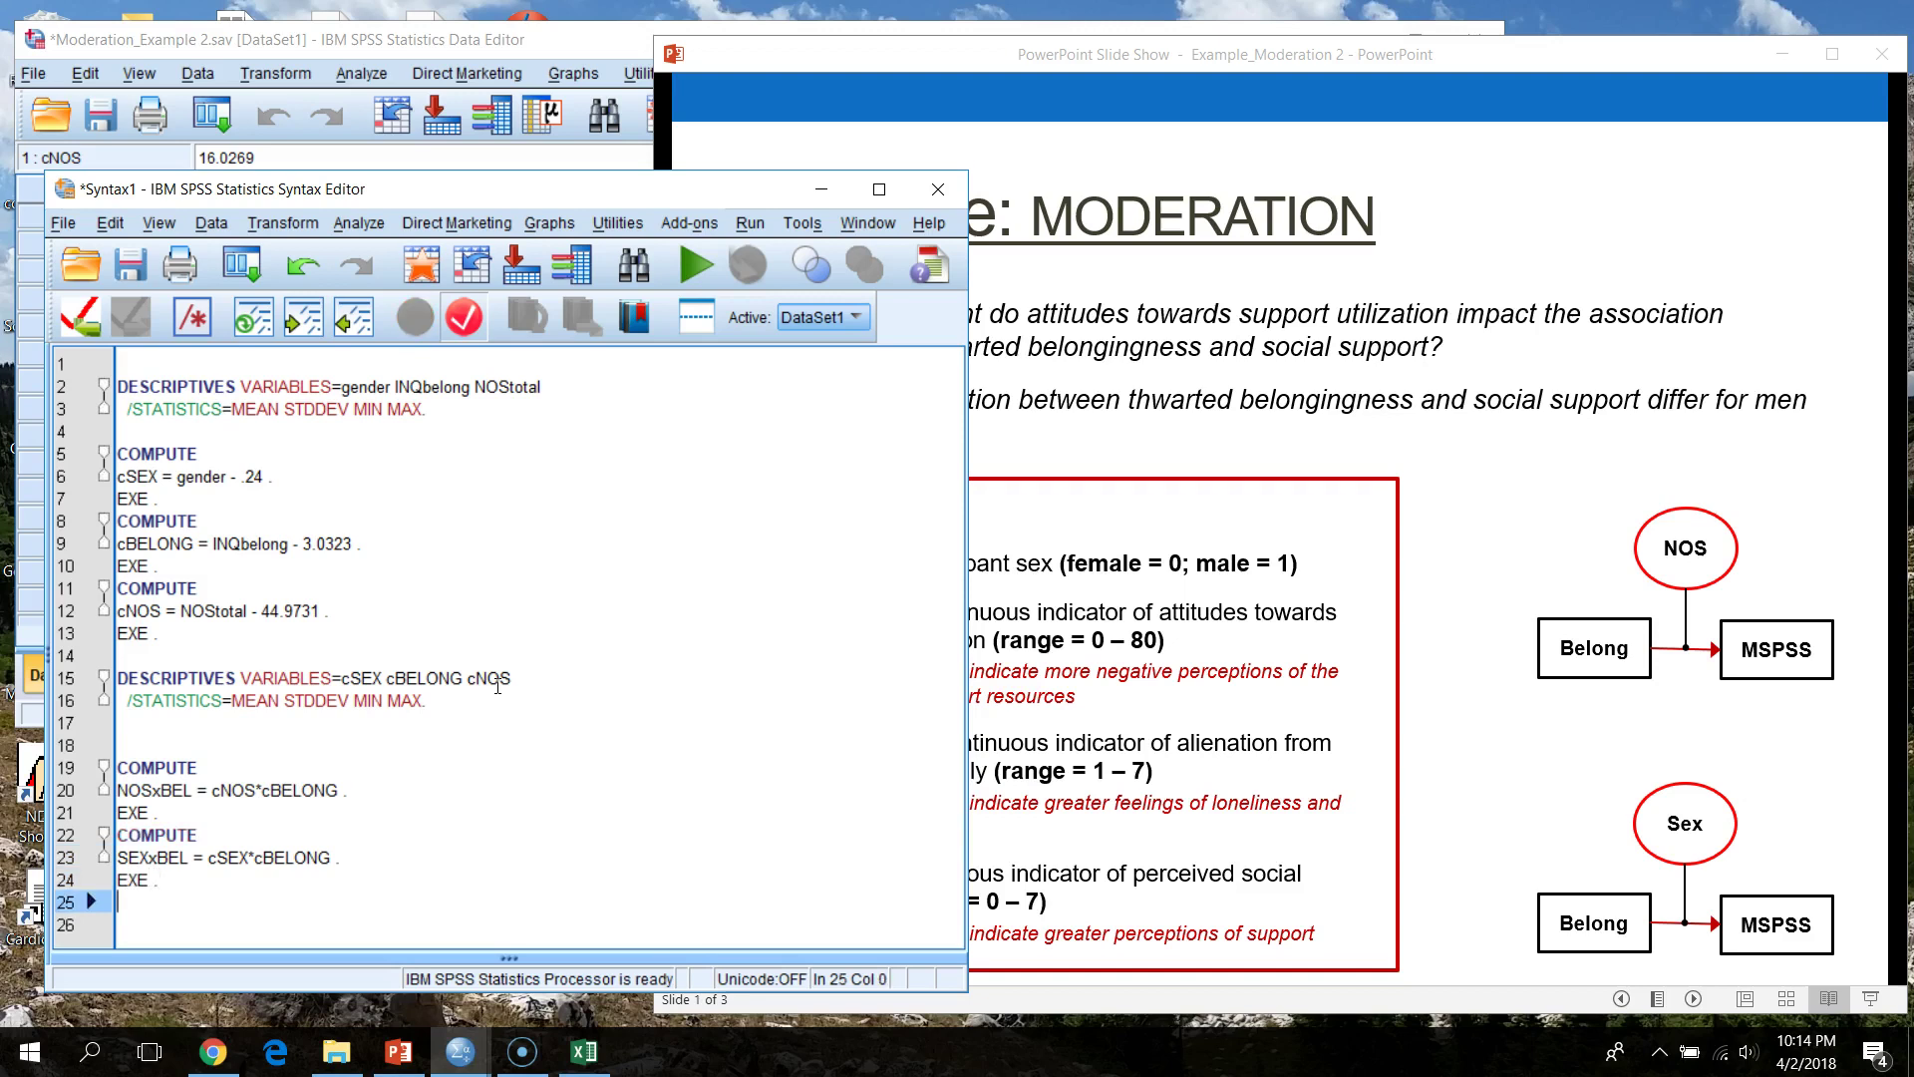
- Run the NOSxBEL and SEXxBEL COMPUTE blocks and check the NOSxBEL column in the dataset
{"action": "left_click_drag", "start_coordinate": [184, 879], "coordinate": [117, 745]}
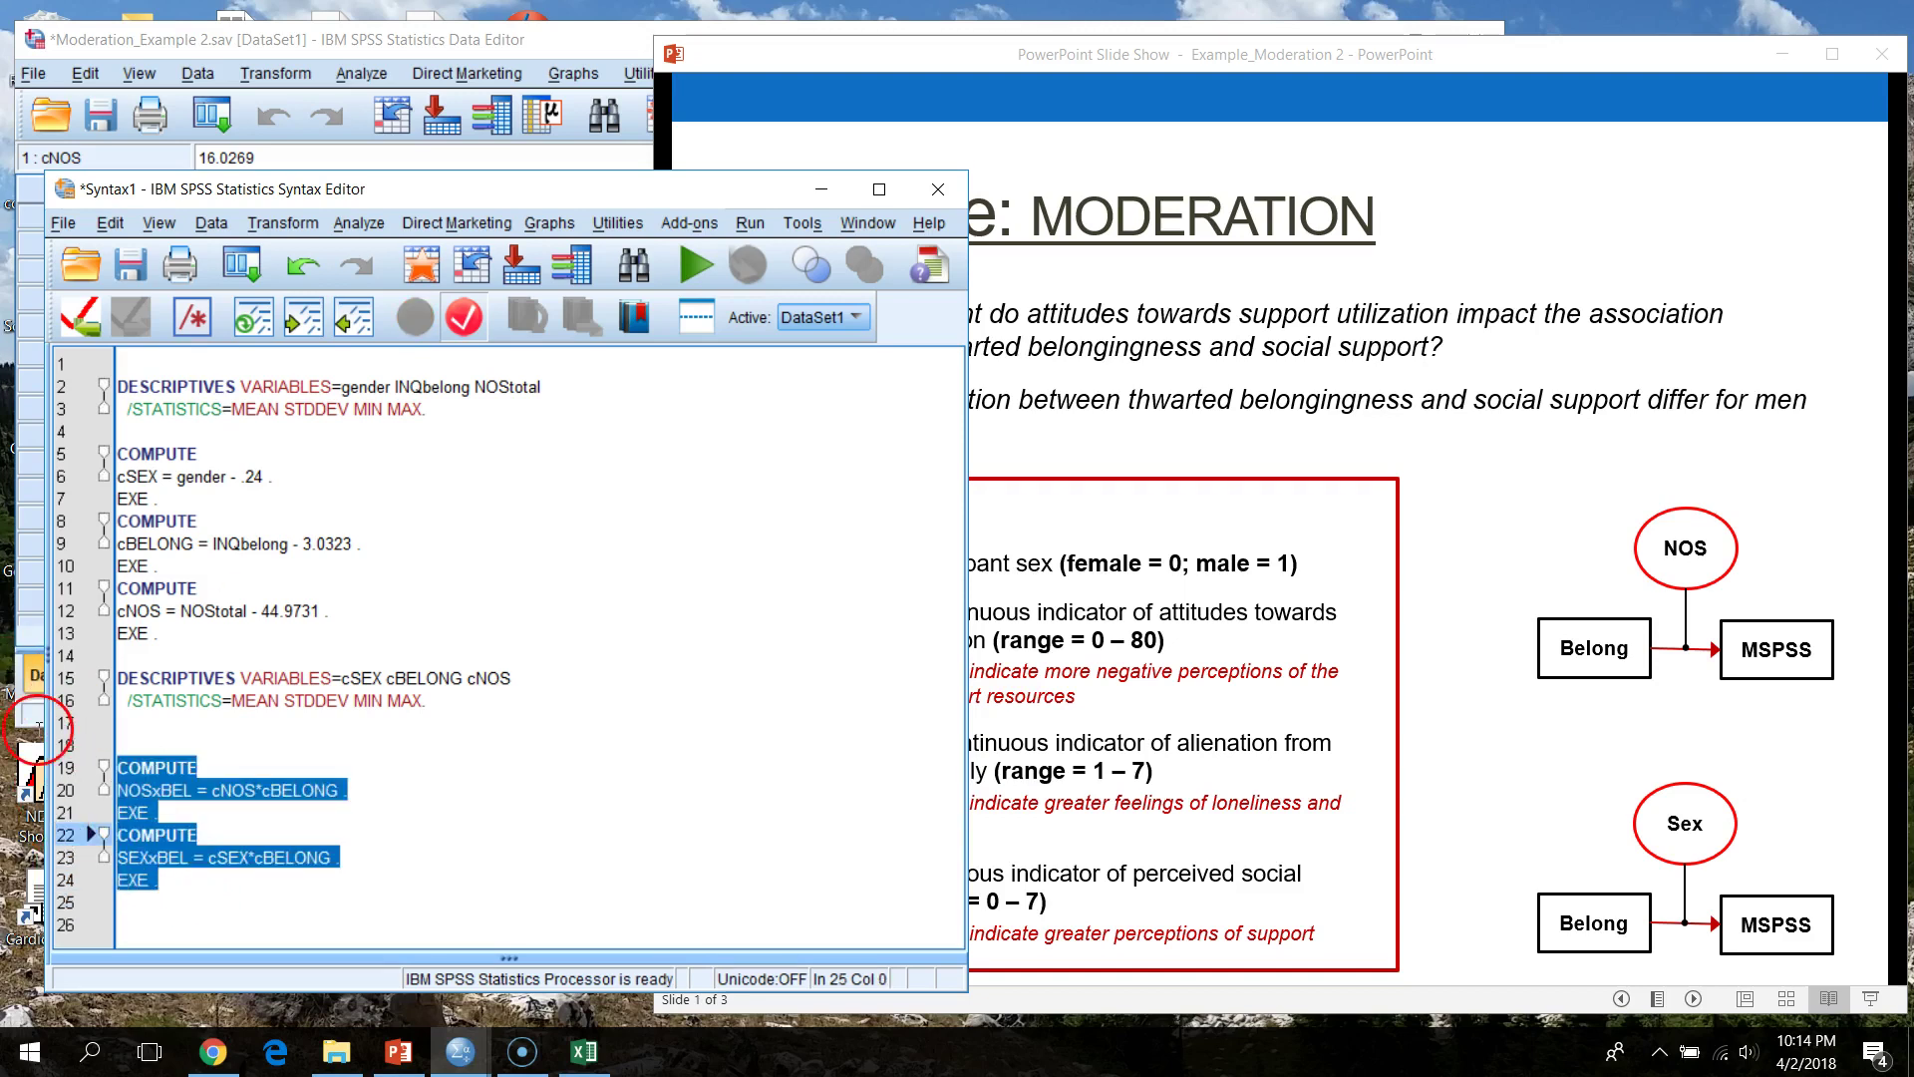
{"action": "left_click", "coordinate": [696, 264]}
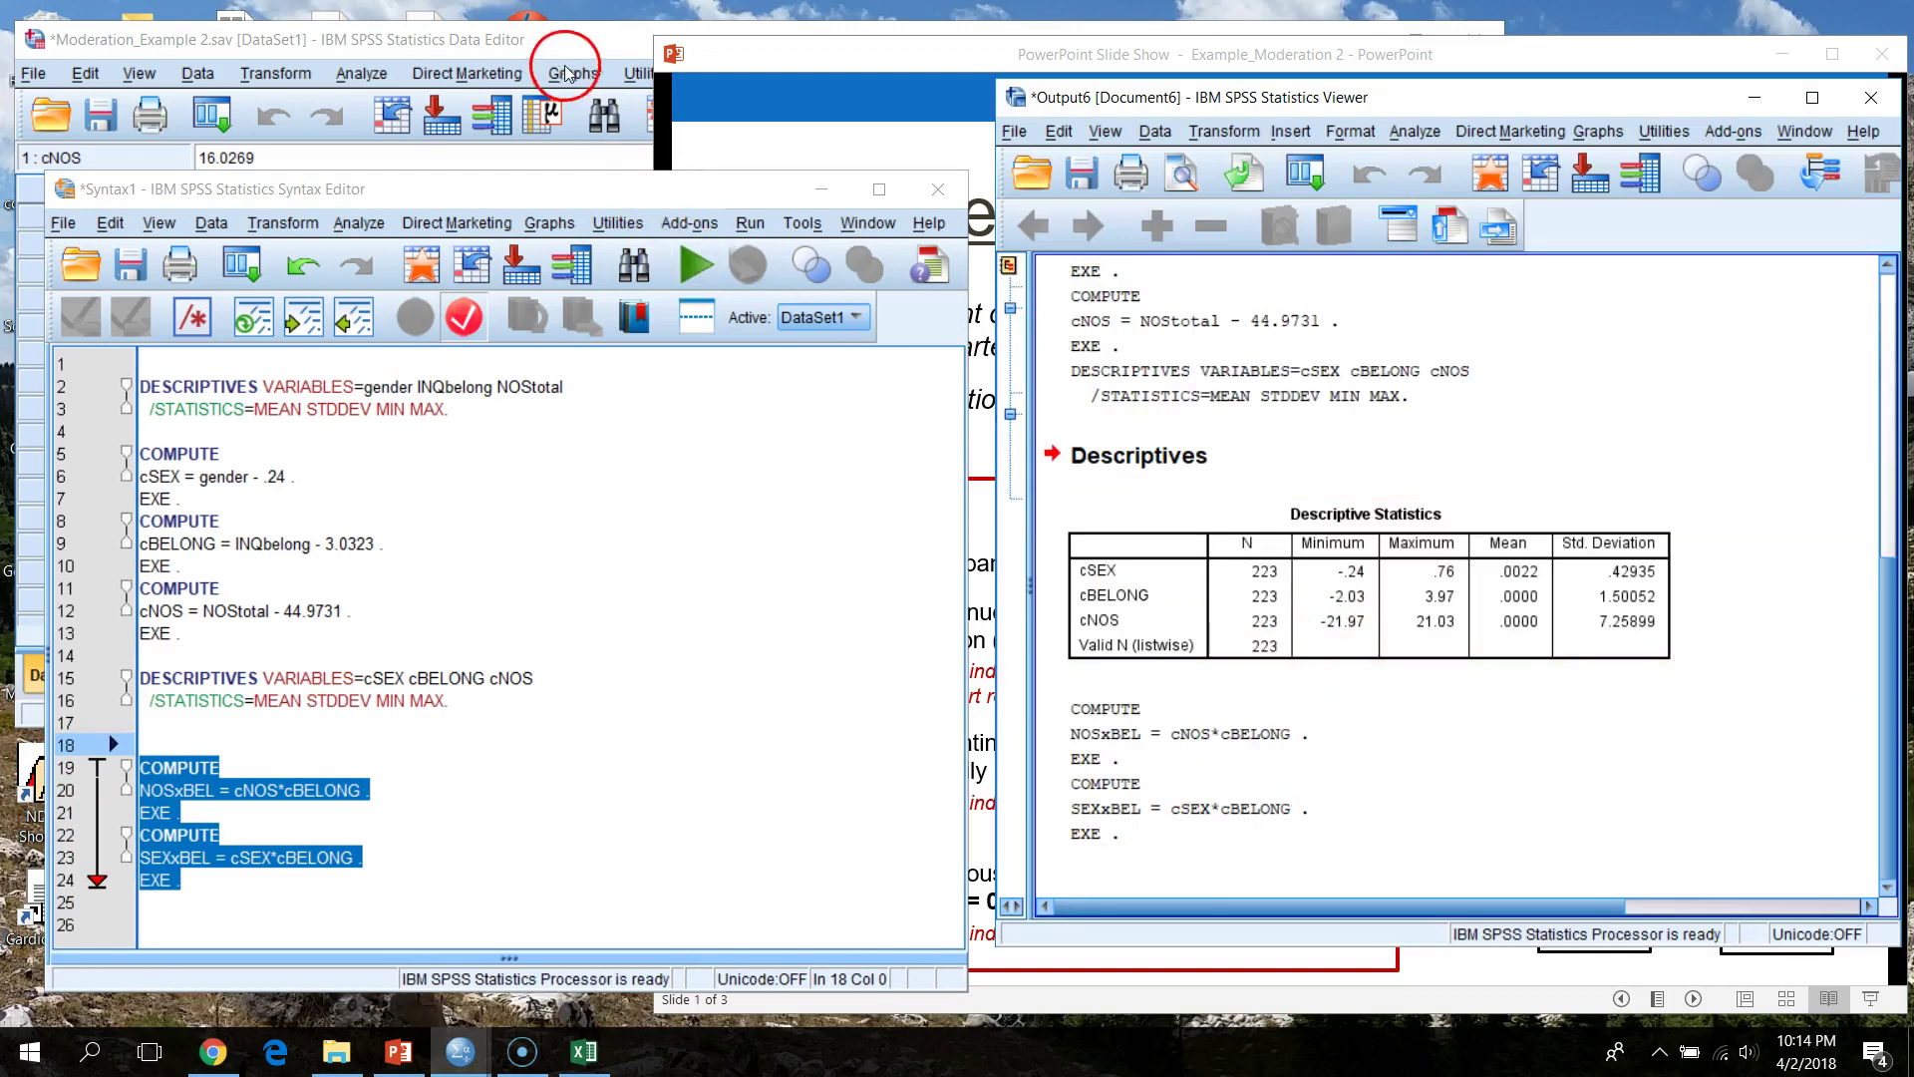
{"action": "left_click", "coordinate": [585, 36]}
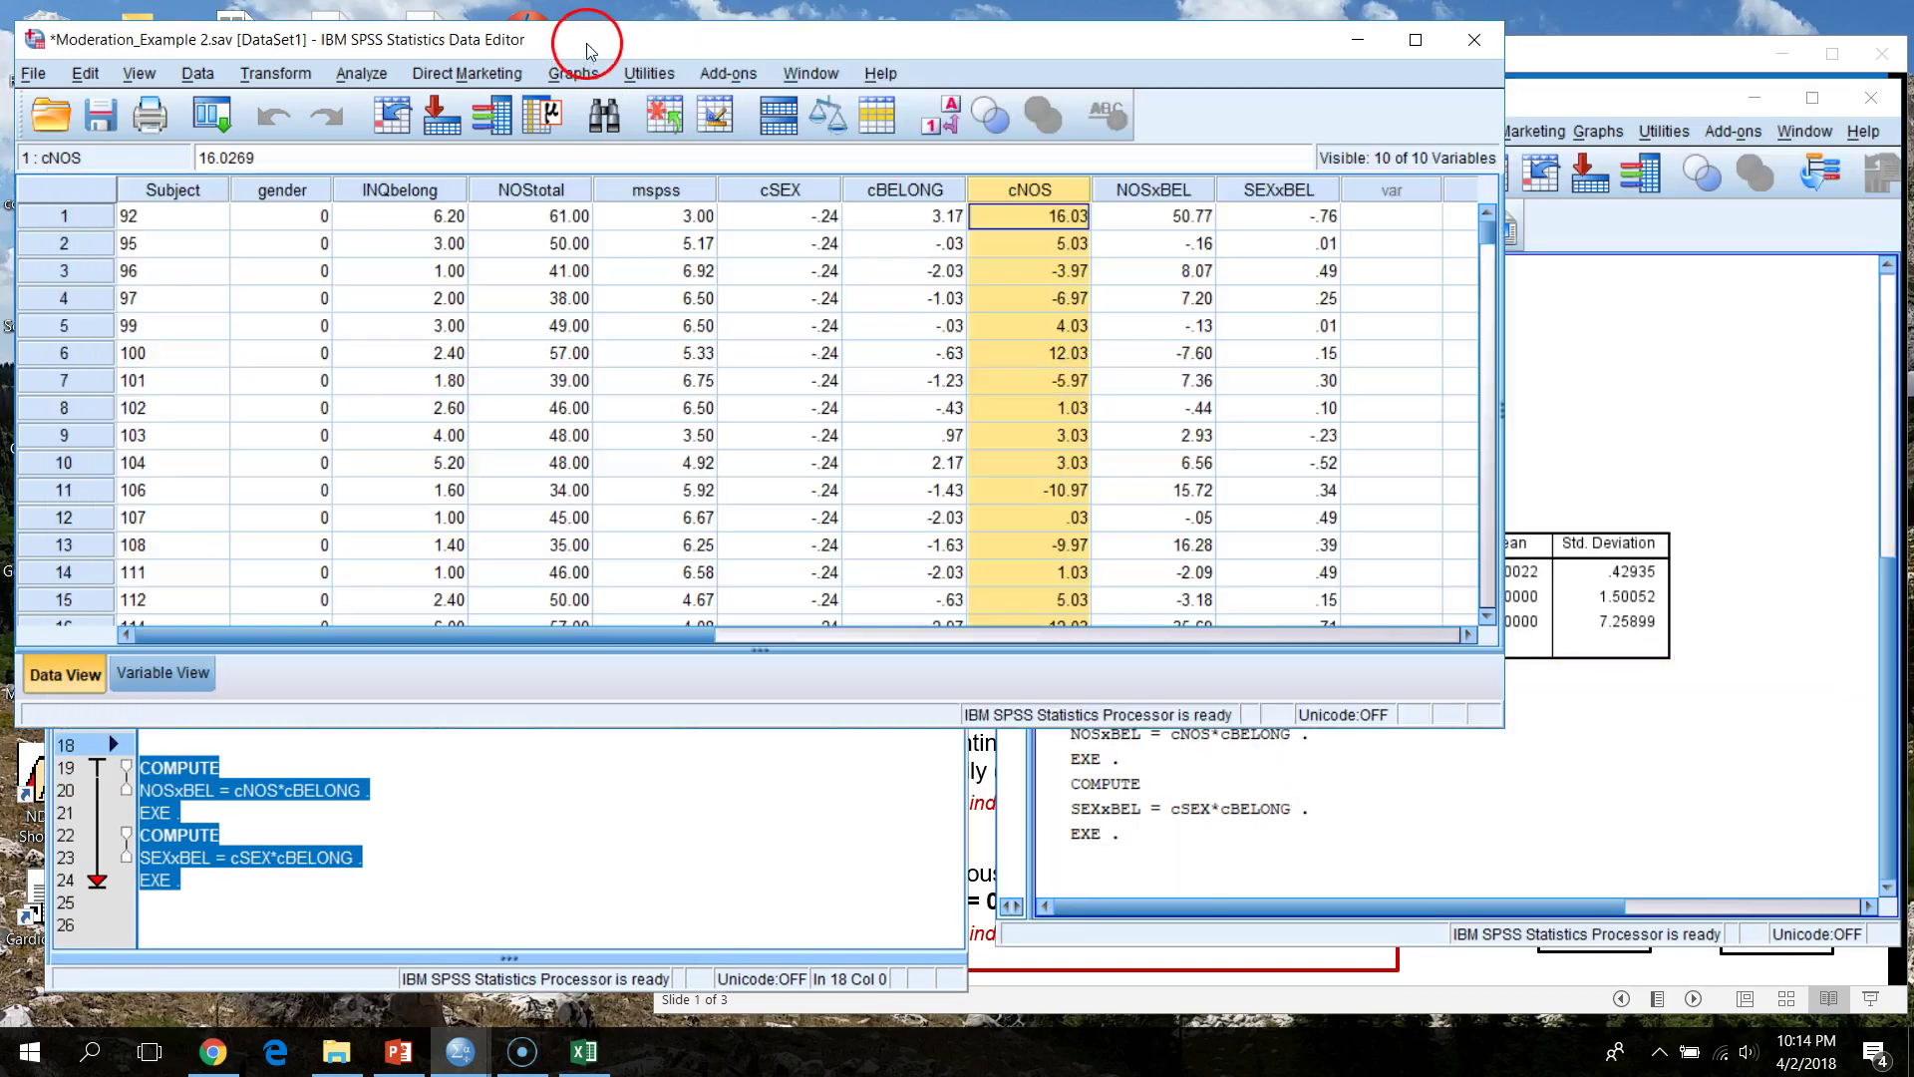
{"action": "left_click", "coordinate": [1157, 188]}
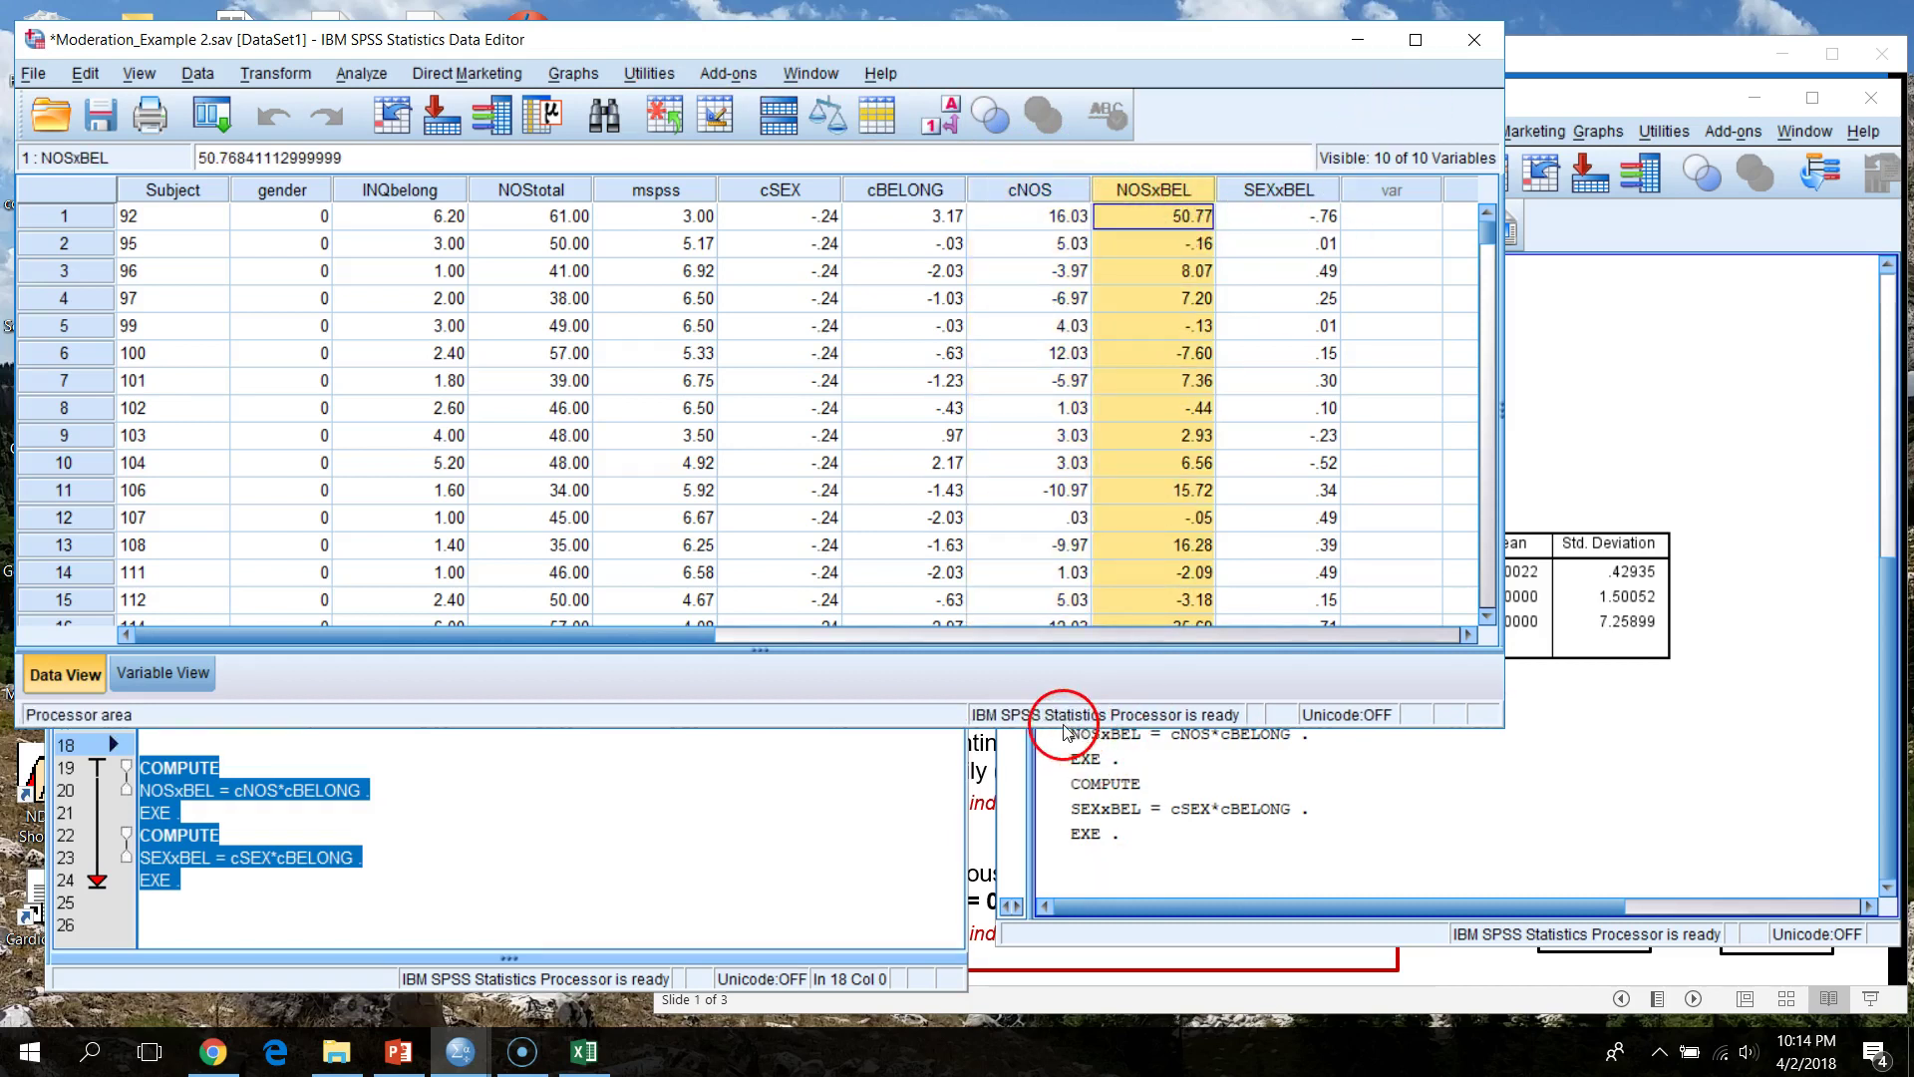
- Enlarge the Data Editor and review the centered variable columns together with the NOSxBEL and SEXxBEL interaction columns
{"action": "left_click_drag", "start_coordinate": [1062, 728], "coordinate": [1065, 855]}
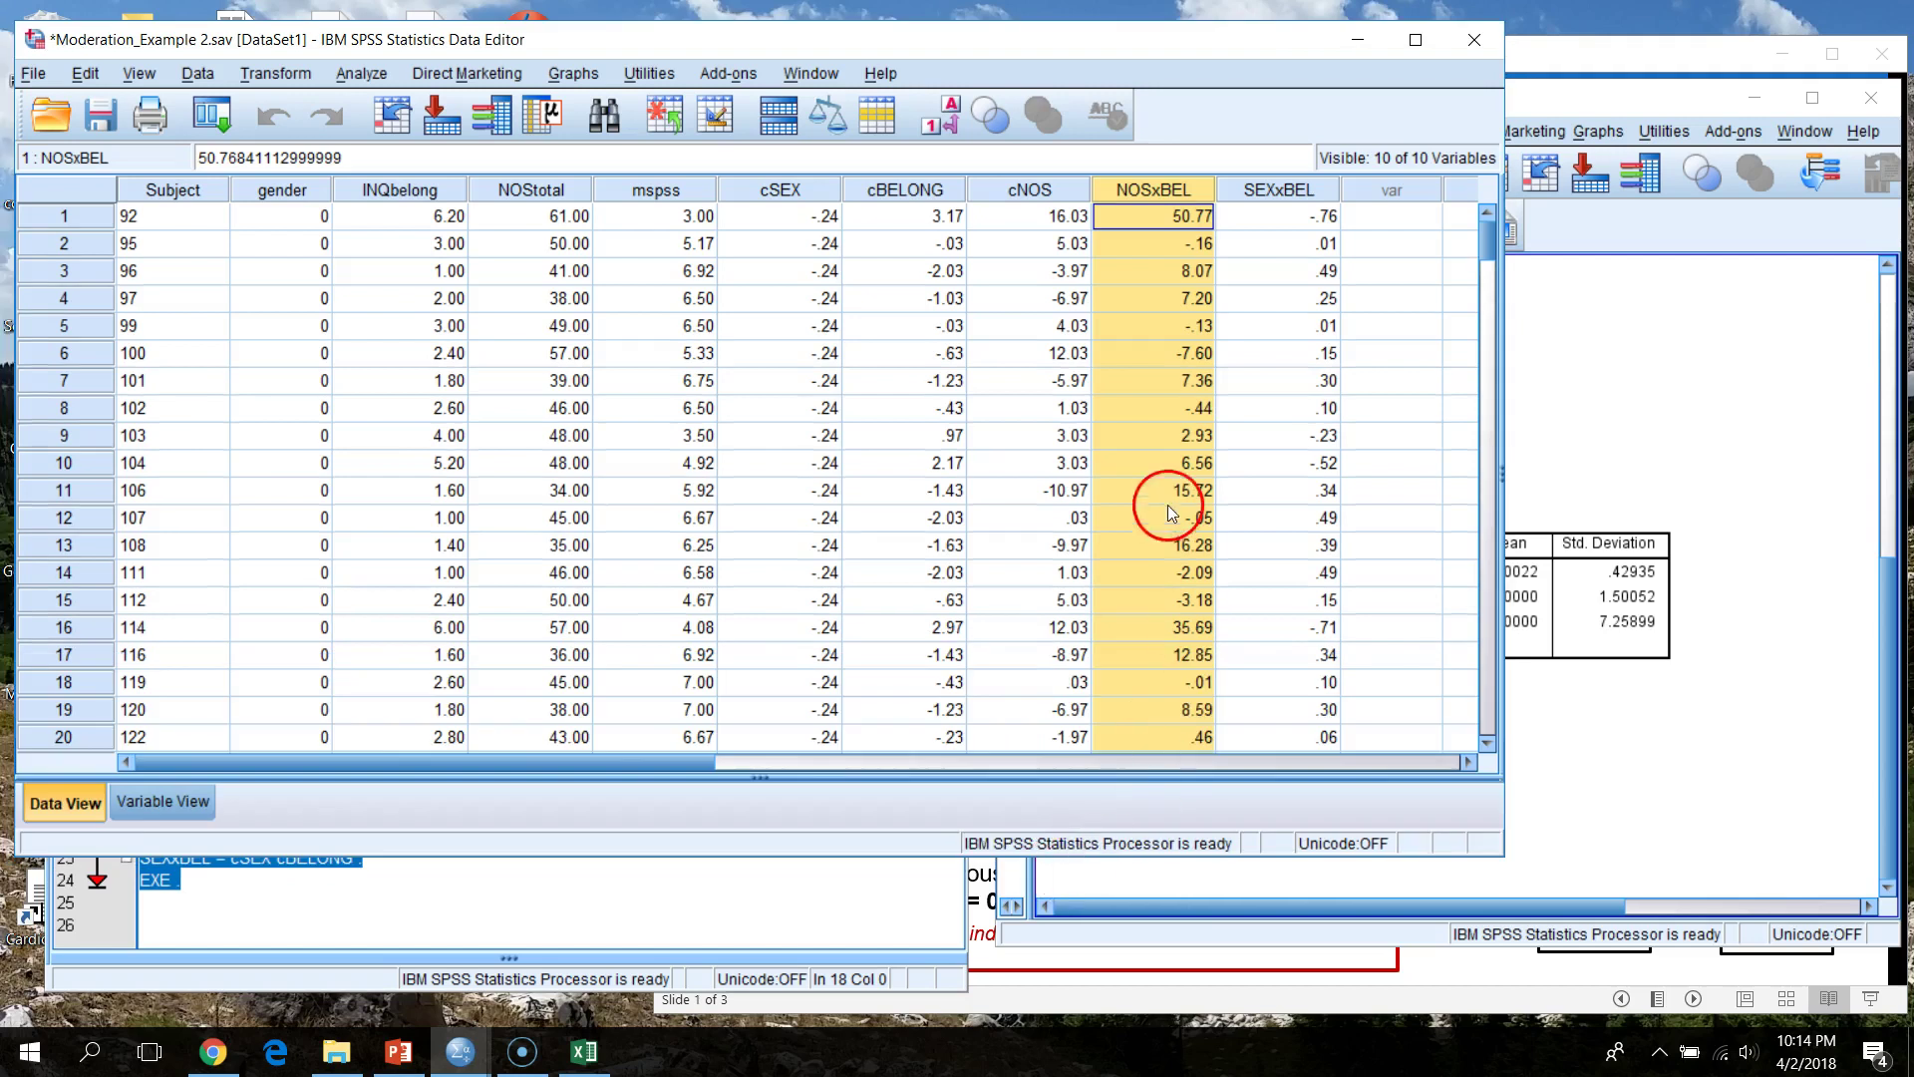
{"action": "left_click", "coordinate": [1329, 191]}
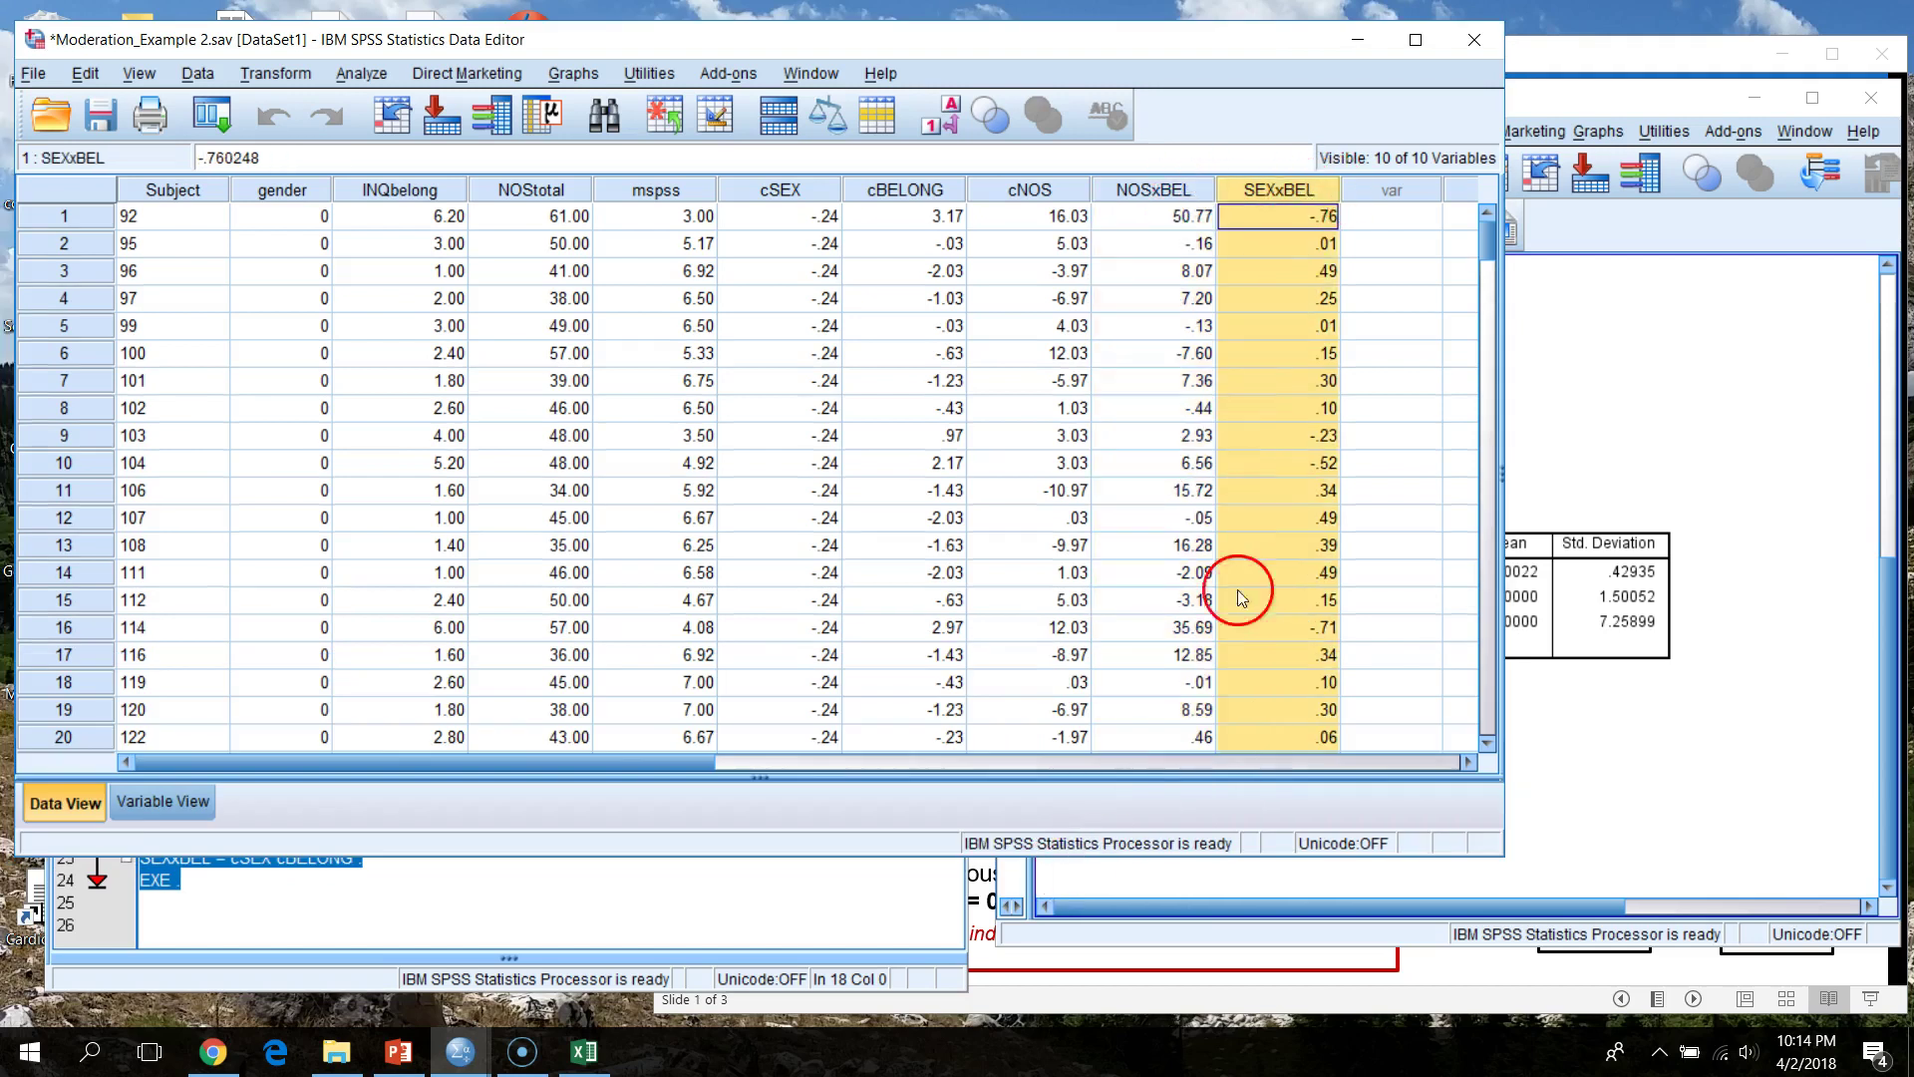
{"action": "left_click", "coordinate": [813, 189]}
{"action": "left_click", "coordinate": [964, 189]}
{"action": "left_click", "coordinate": [1067, 189]}
{"action": "left_click", "coordinate": [1196, 190]}
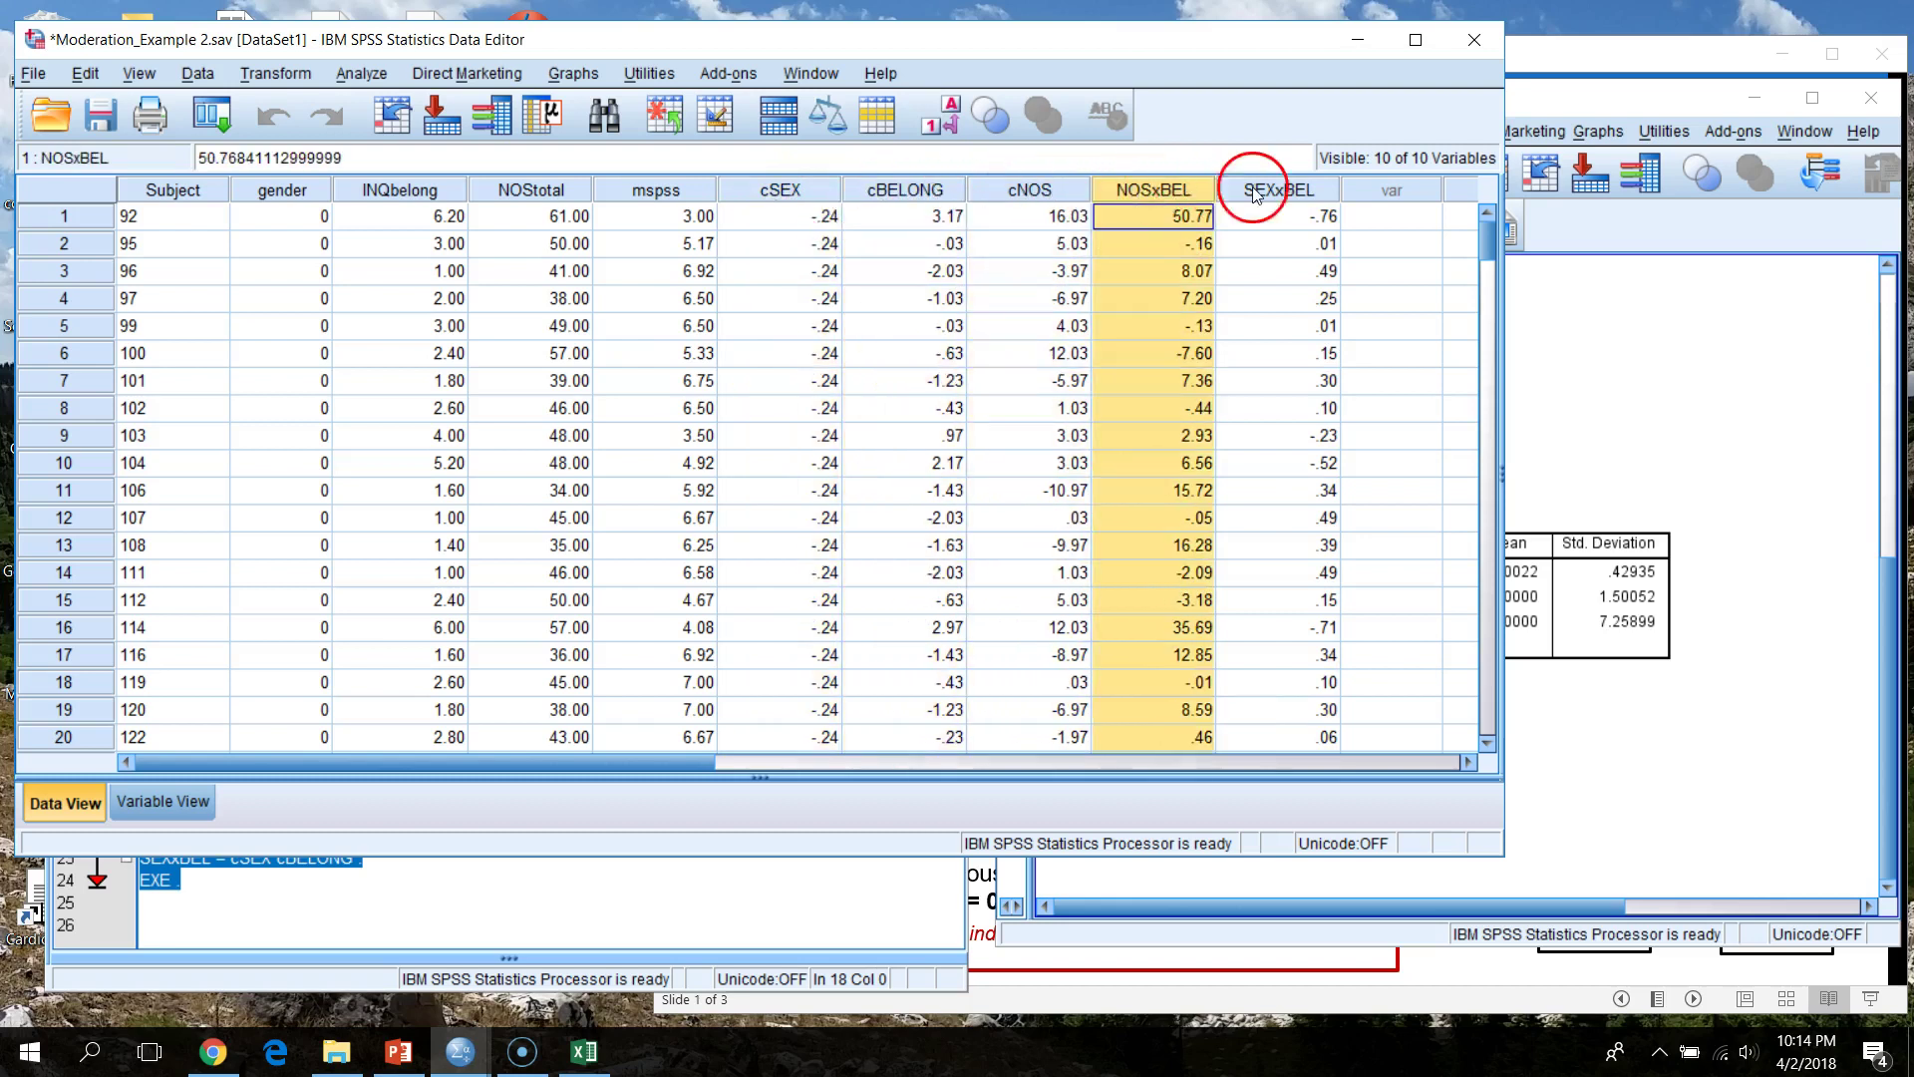
{"action": "left_click", "coordinate": [1296, 190]}
- Start a linear regression from the syntax window and remove MSPSS total, gender, INQ Thwarted Belonging and NOS total from the model
{"action": "left_click", "coordinate": [389, 870]}
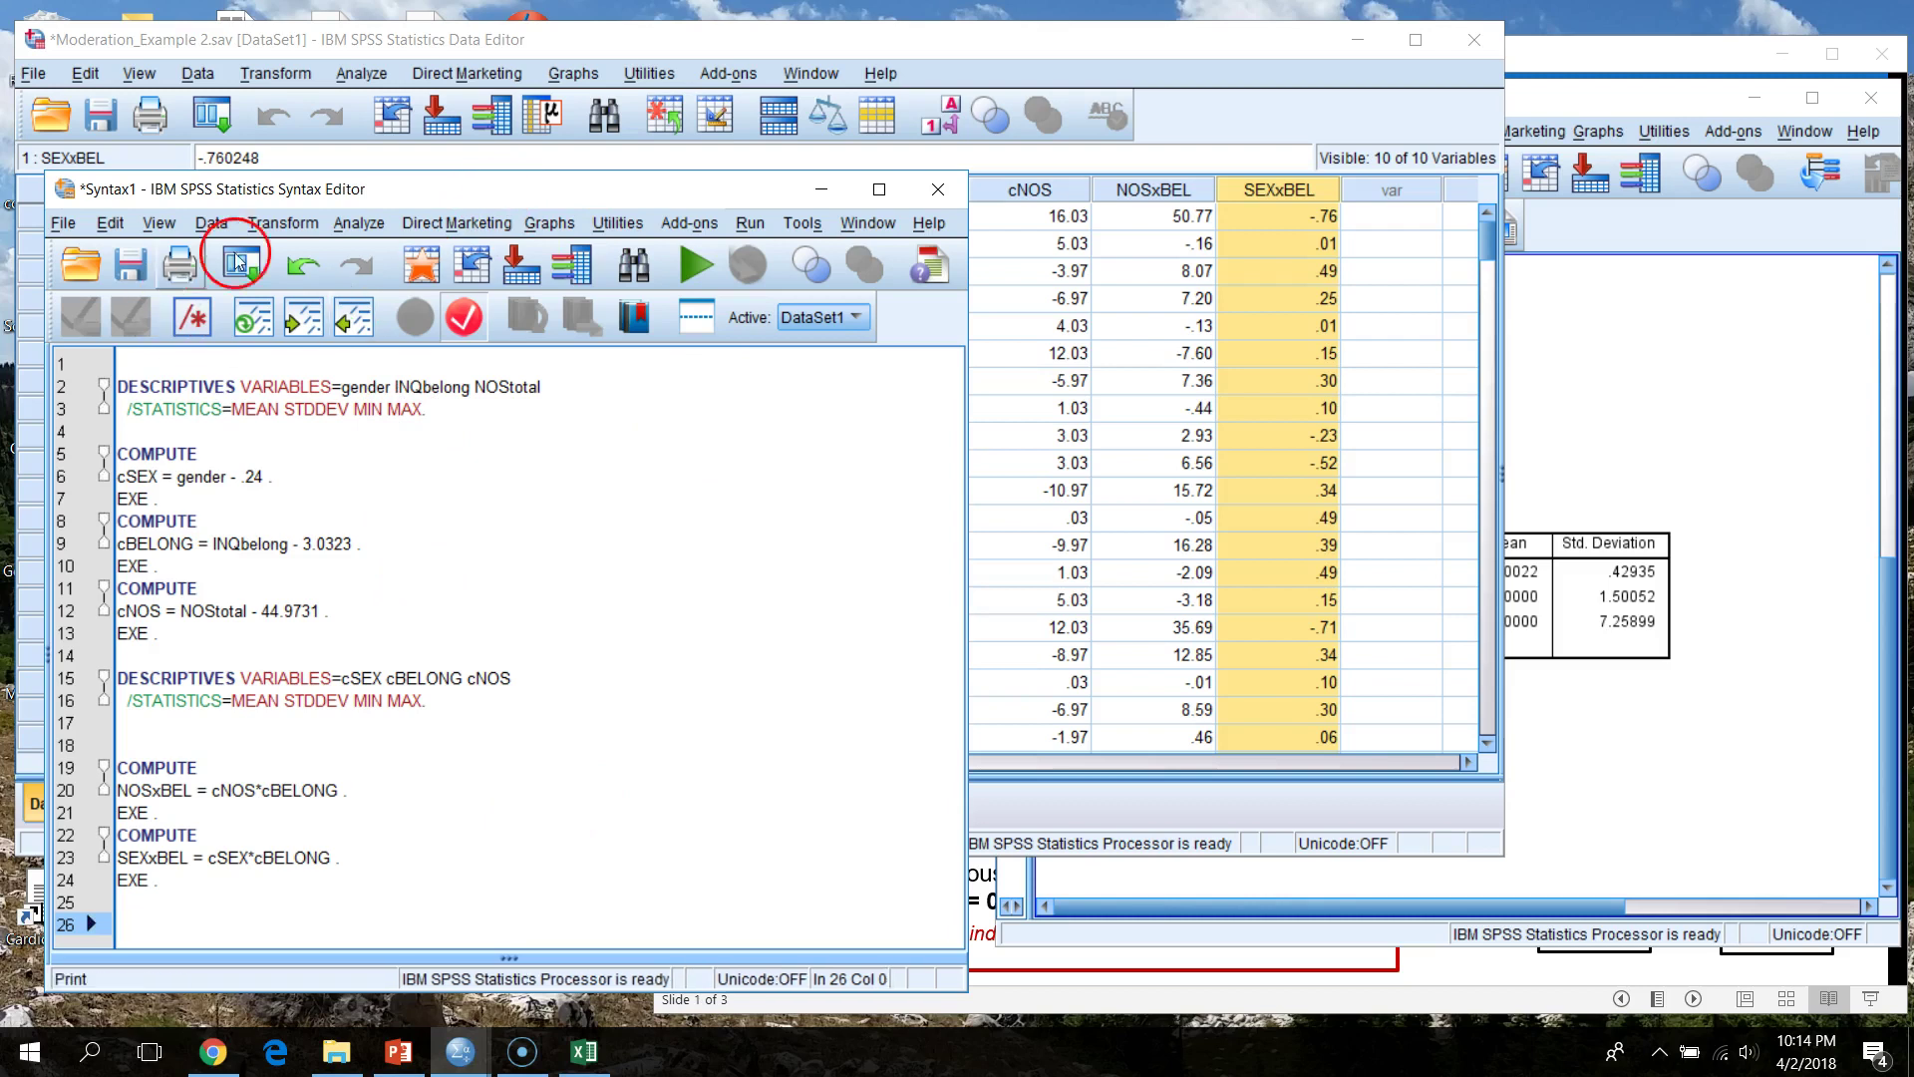
{"action": "left_click", "coordinate": [382, 224]}
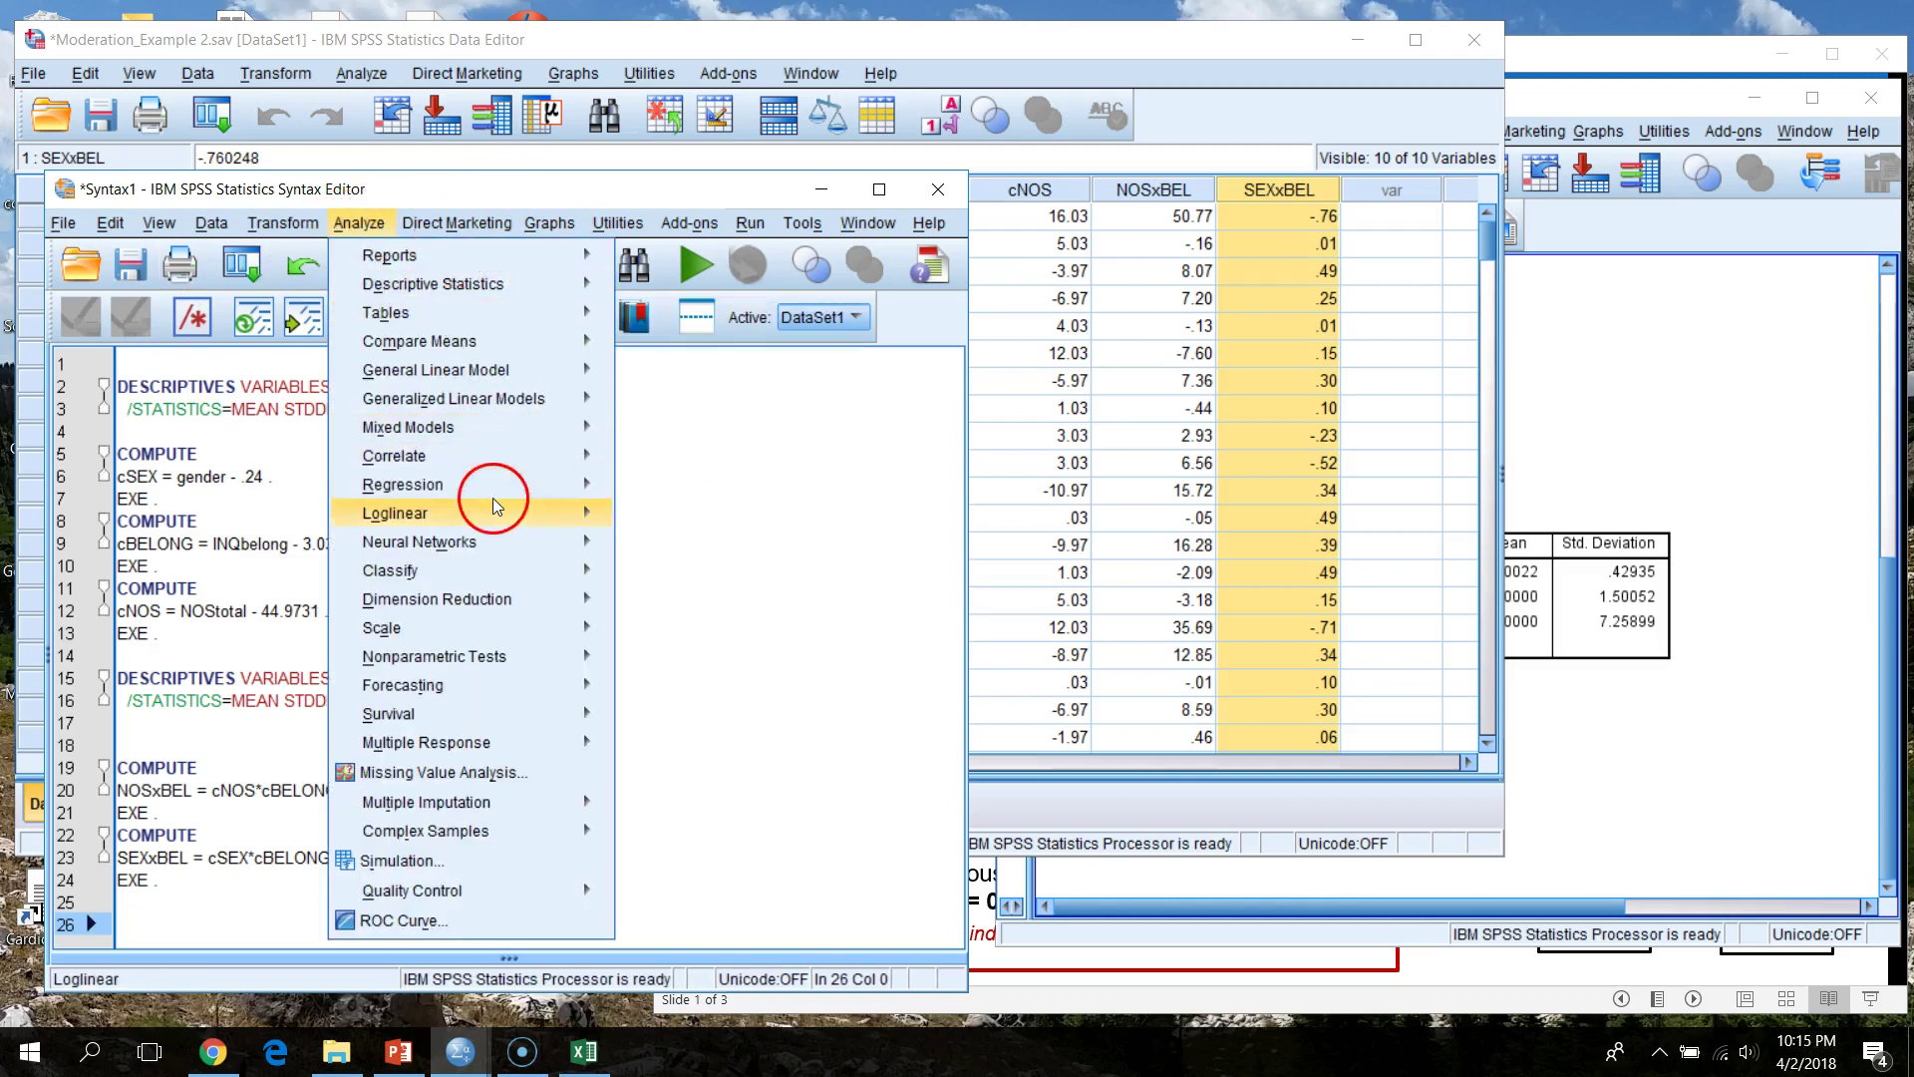
{"action": "mouse_move", "coordinate": [501, 486]}
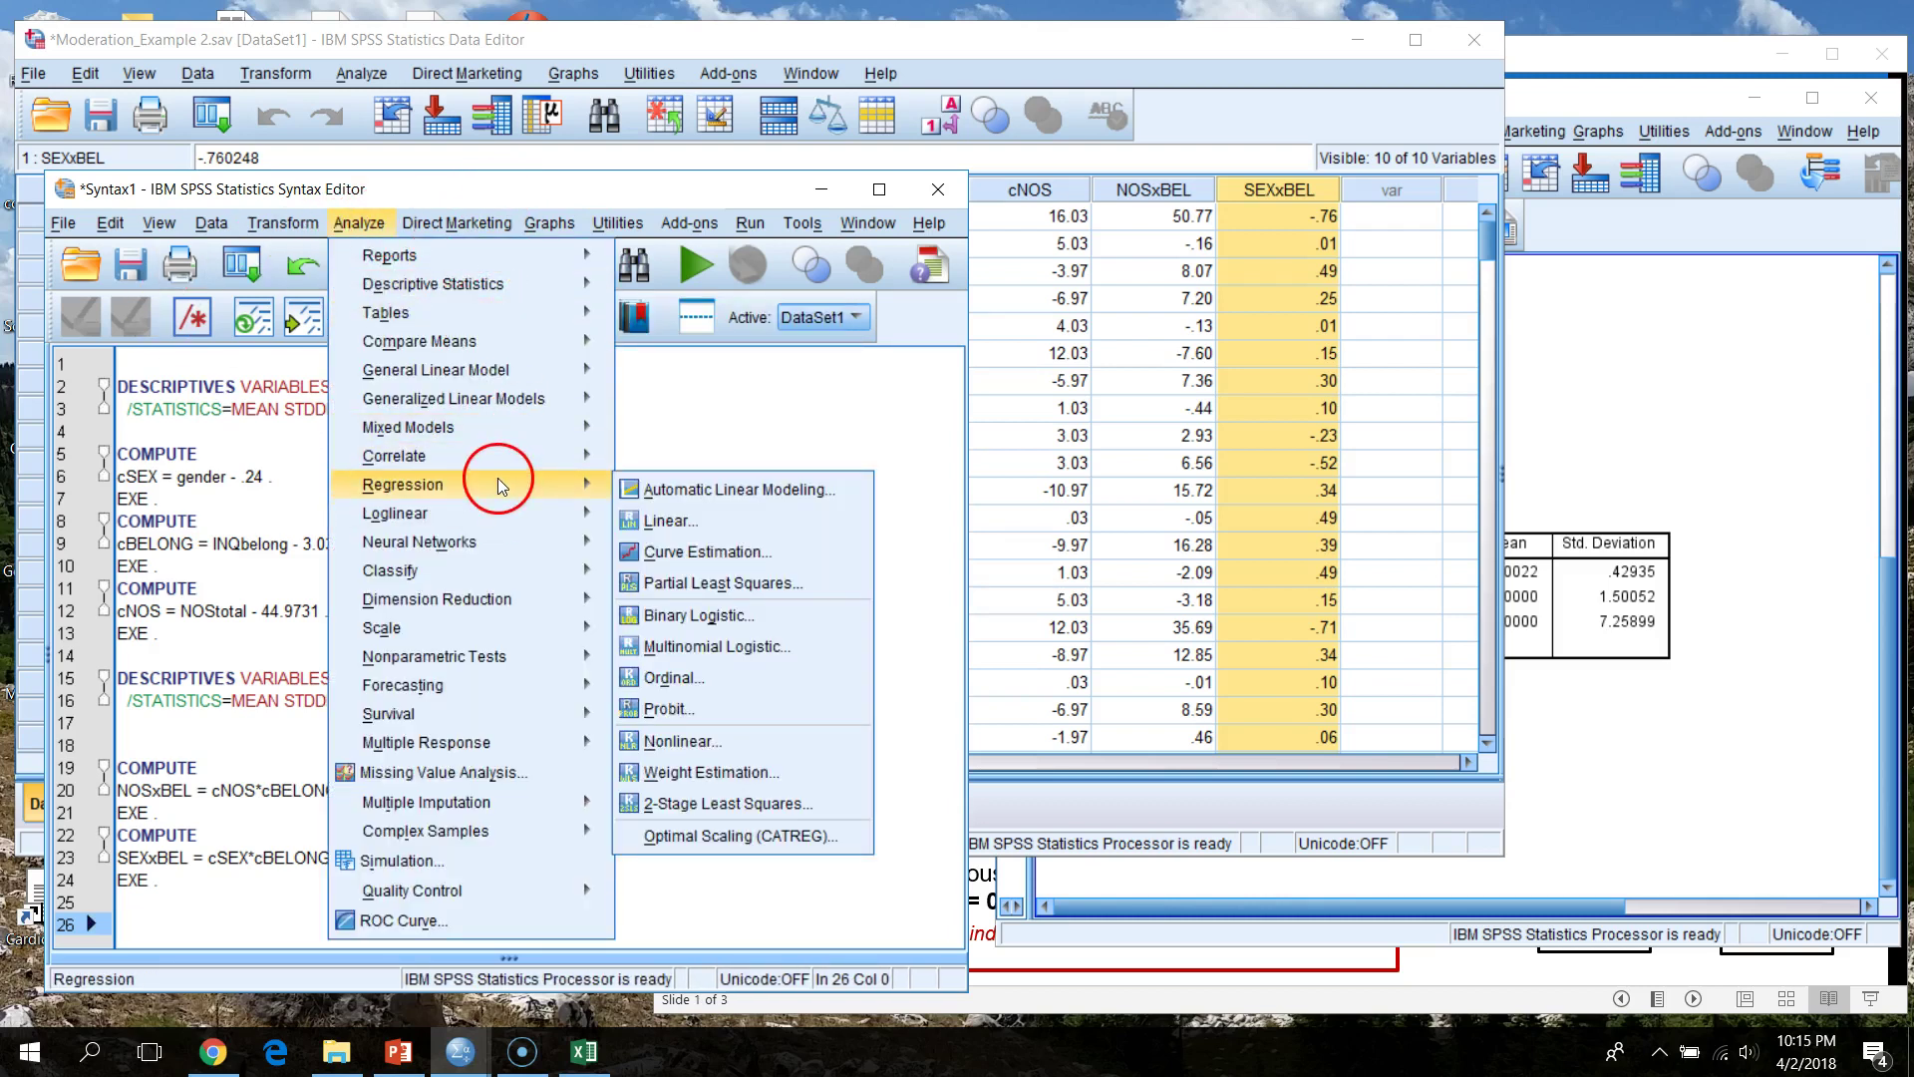
{"action": "left_click", "coordinate": [670, 520]}
{"action": "left_click", "coordinate": [1137, 305]}
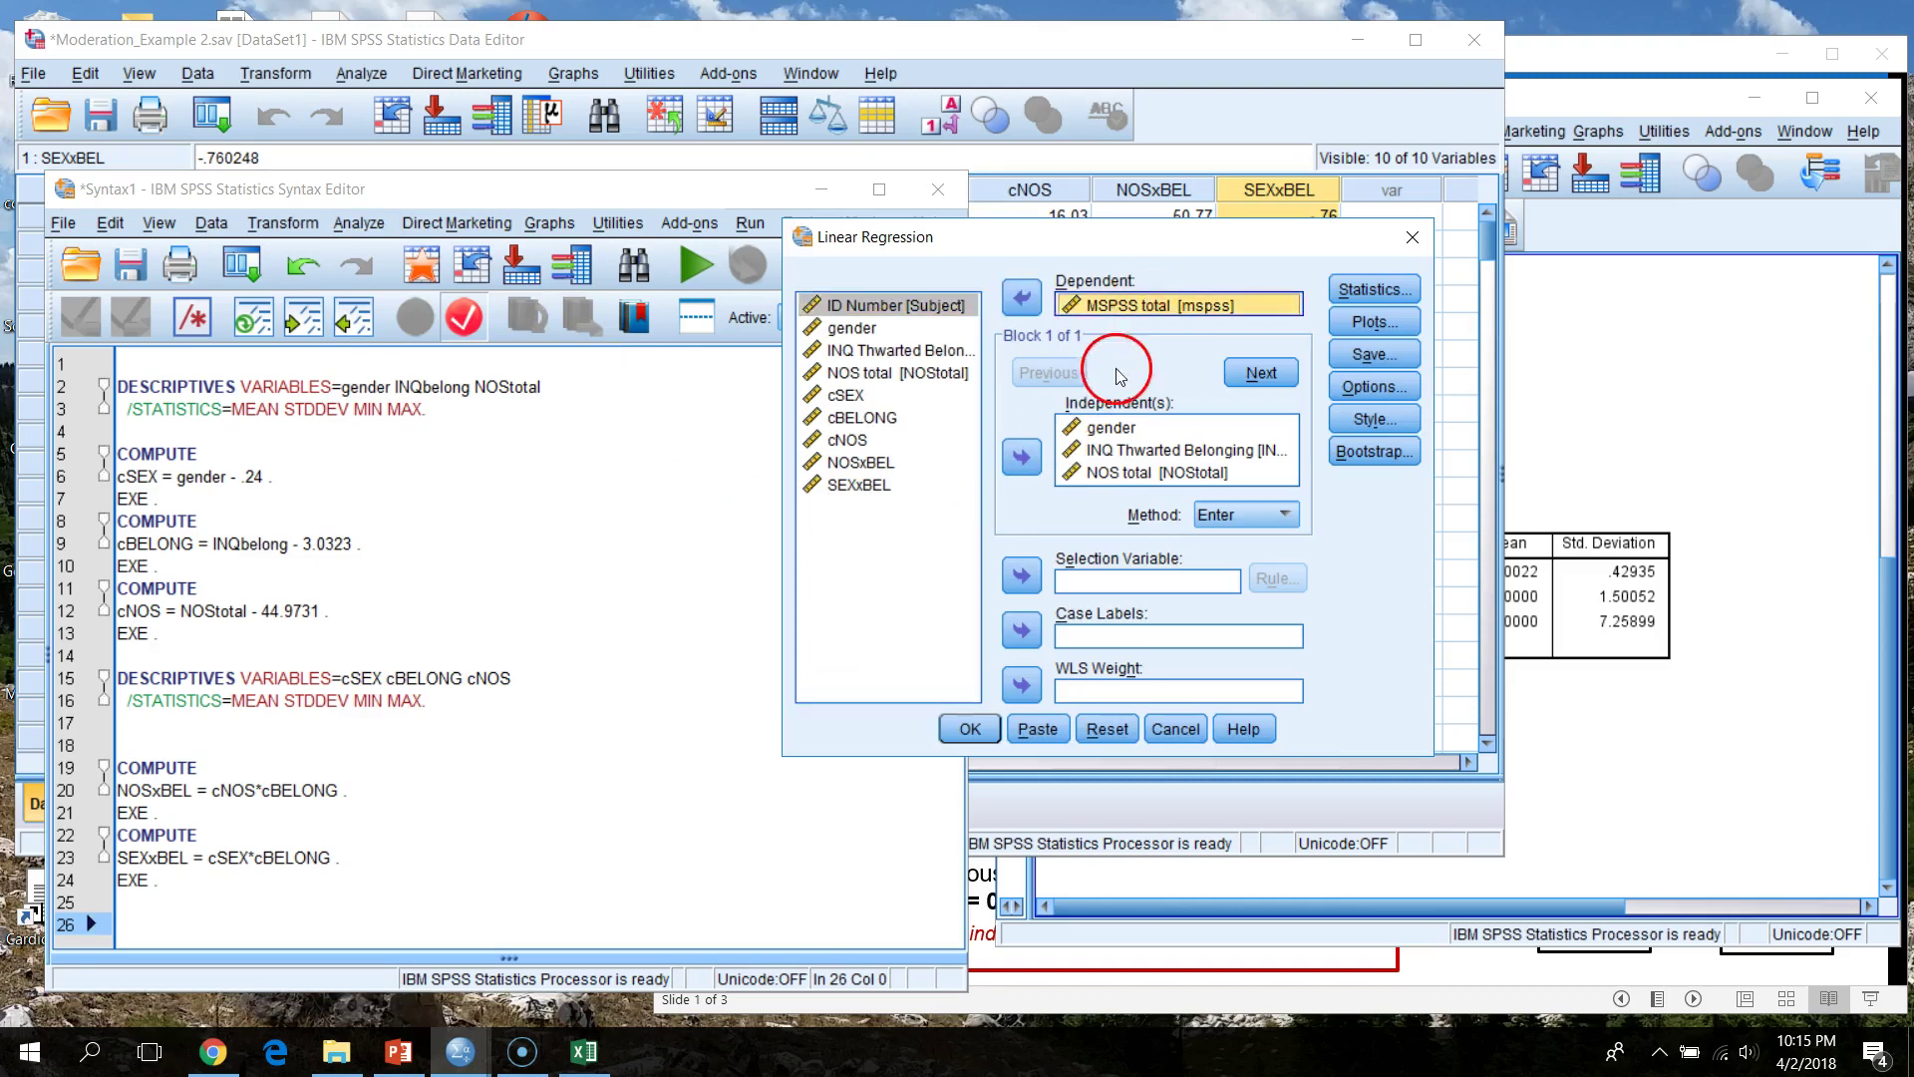
{"action": "left_click", "coordinate": [1019, 299]}
{"action": "left_click_drag", "start_coordinate": [1107, 451], "coordinate": [1113, 437]}
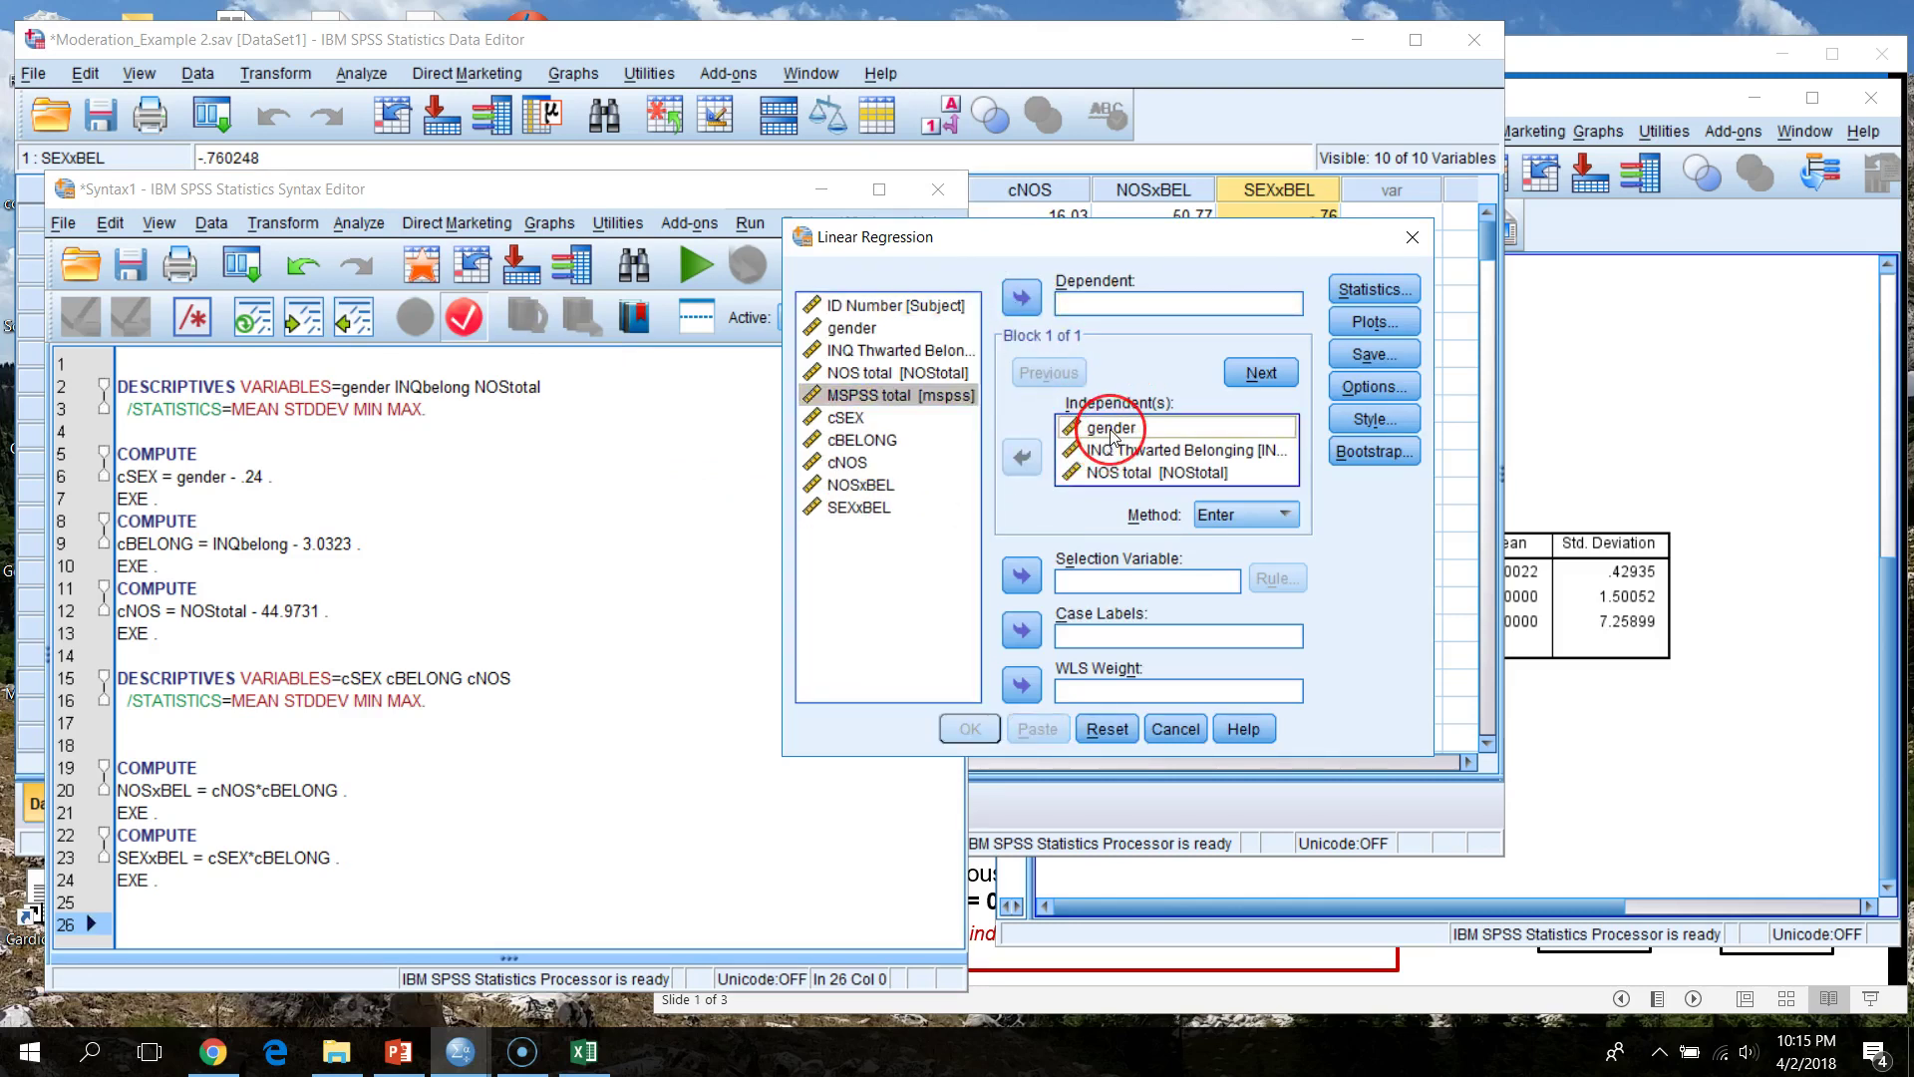
{"action": "key", "text": "shift+Down"}
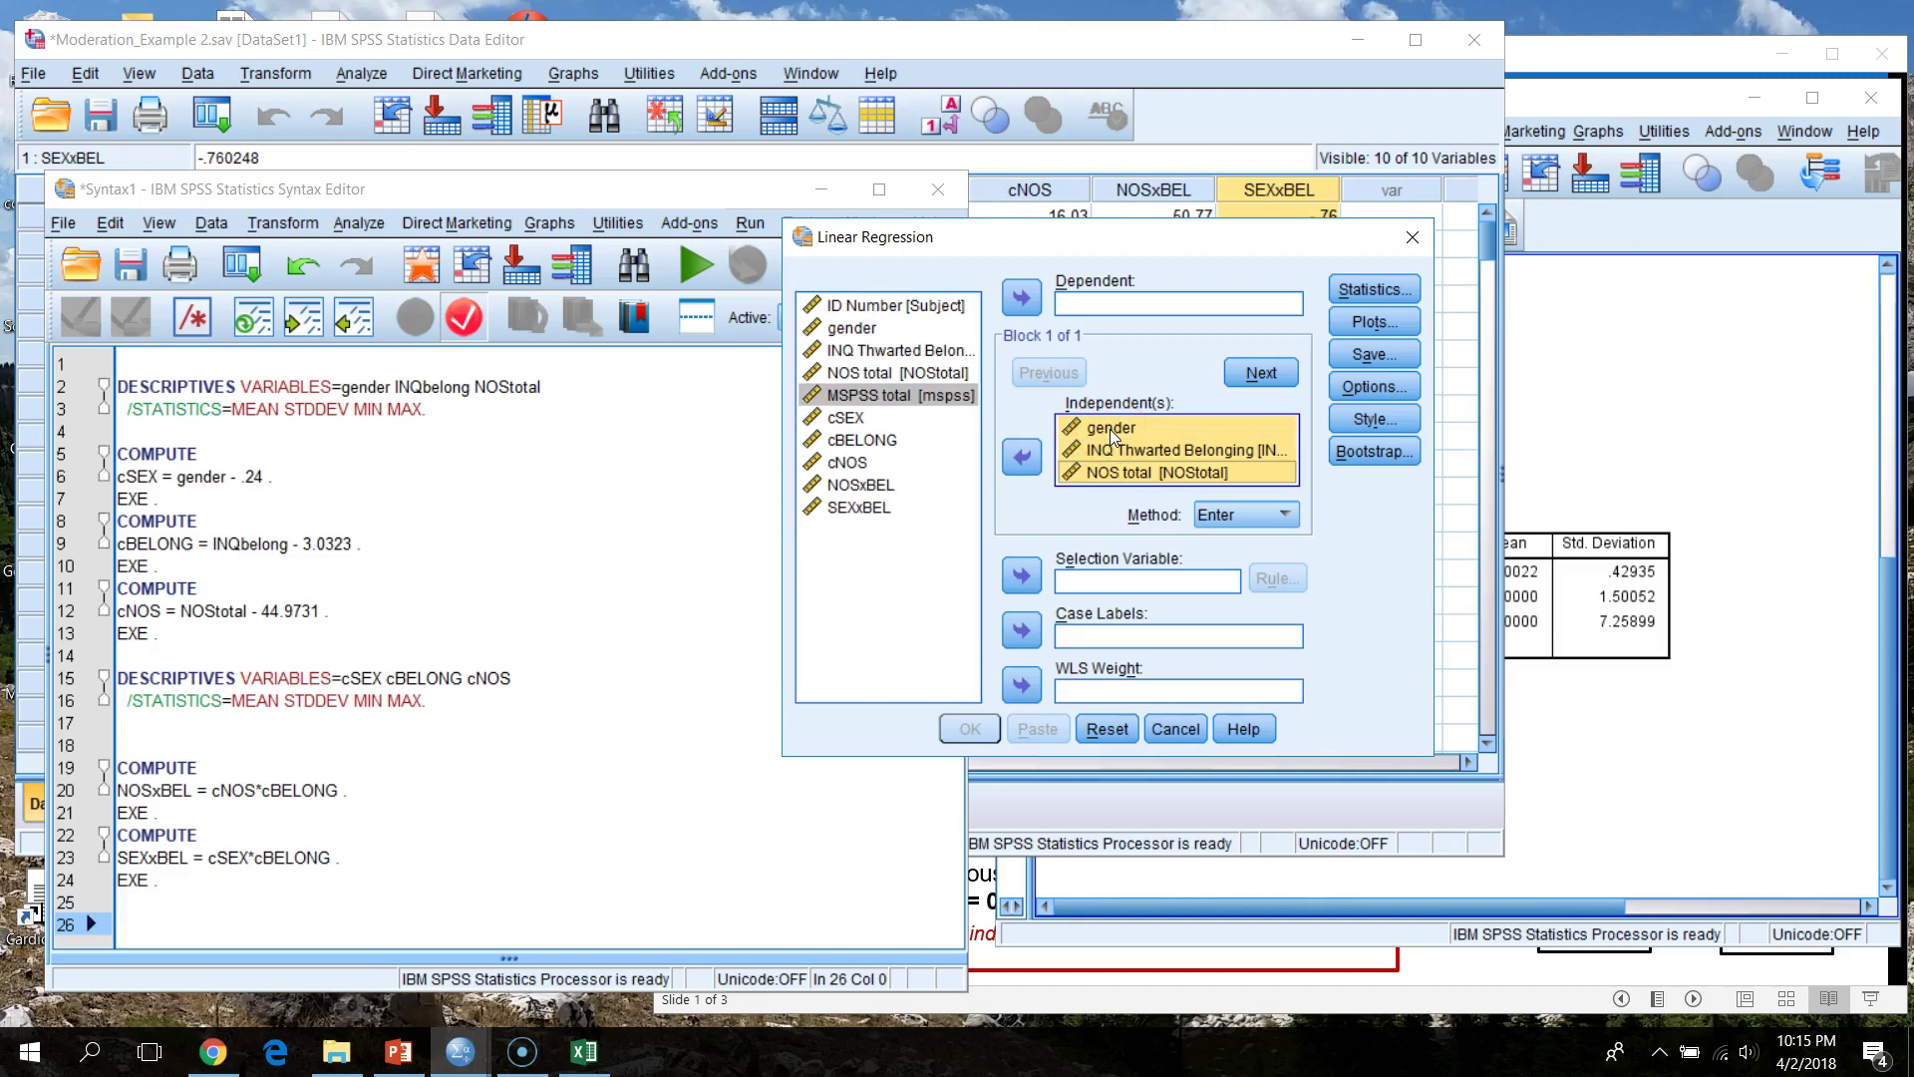
{"action": "left_click", "coordinate": [1022, 457]}
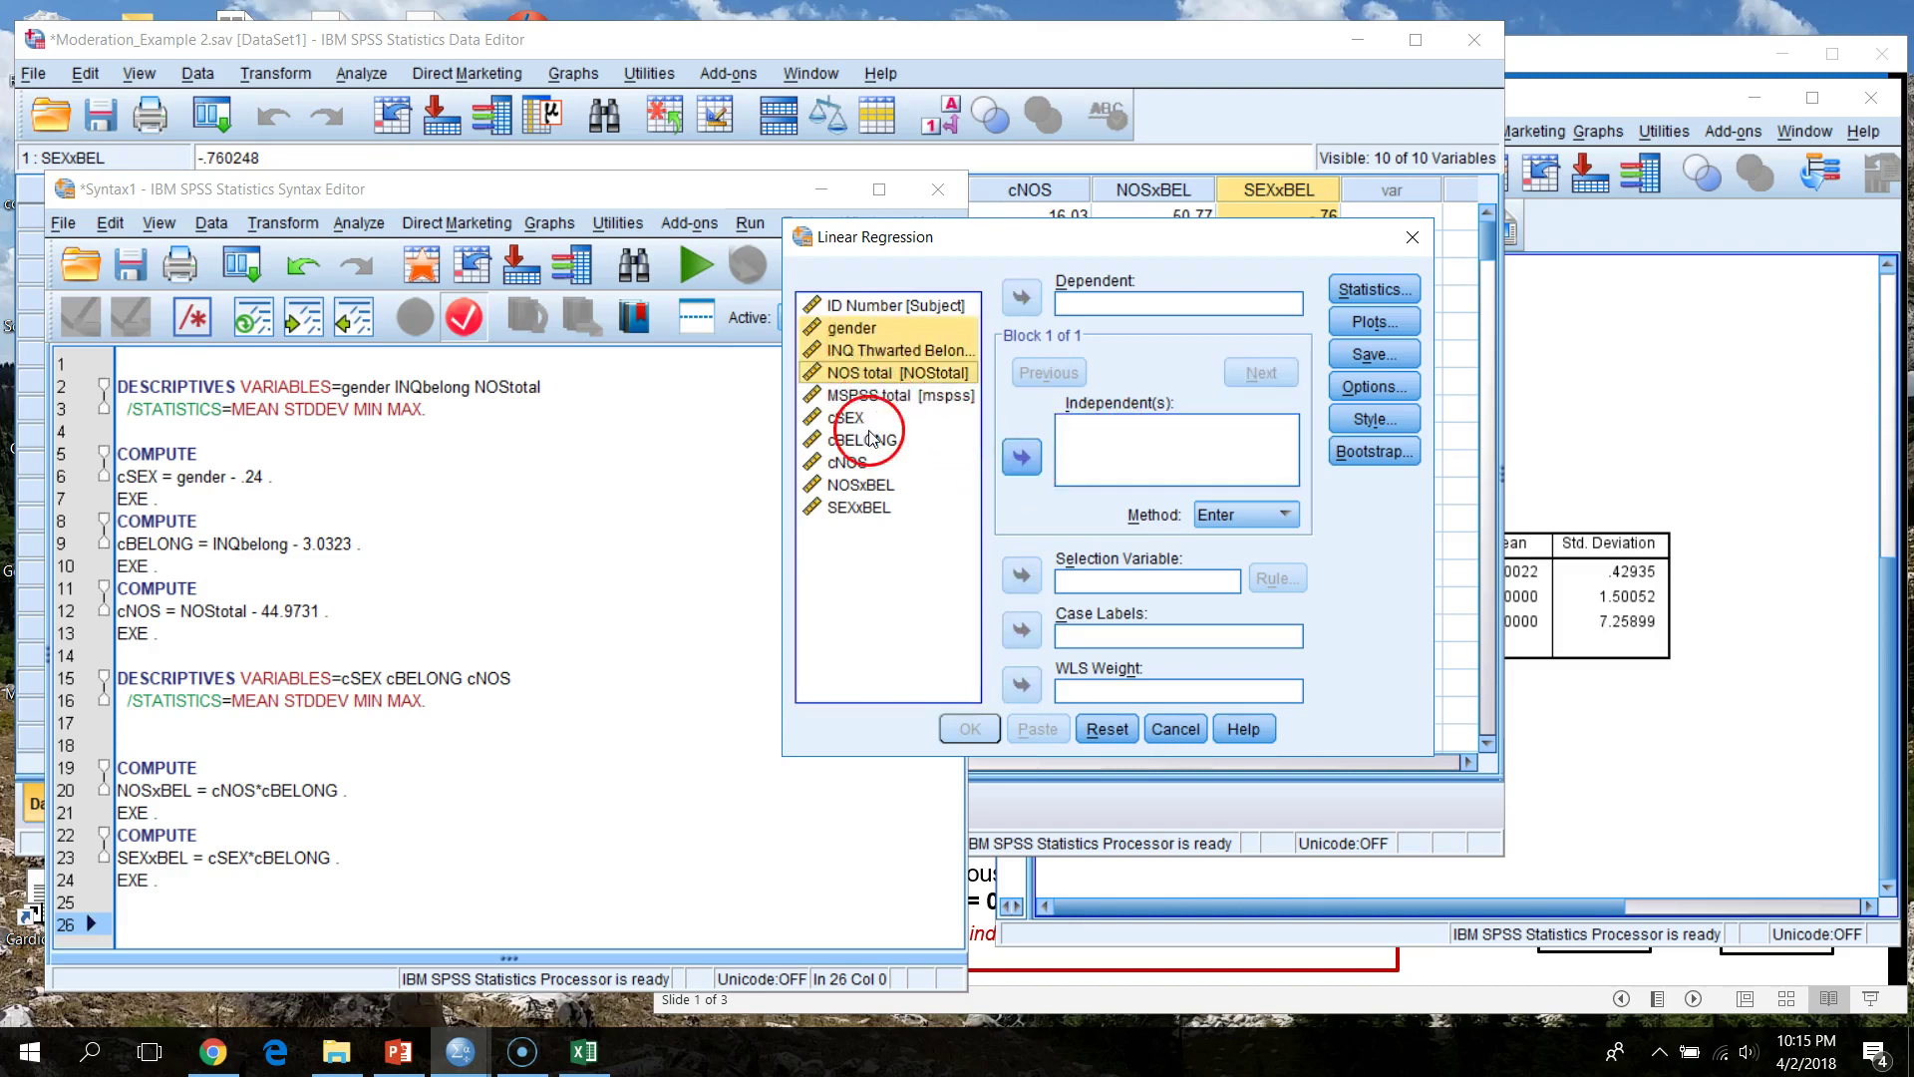
- Set MSPSS total as the dependent variable and enter cSEX, cBELONG, cNOS, NOSxBEL and SEXxBEL as the independent variables
{"action": "left_click", "coordinate": [912, 395]}
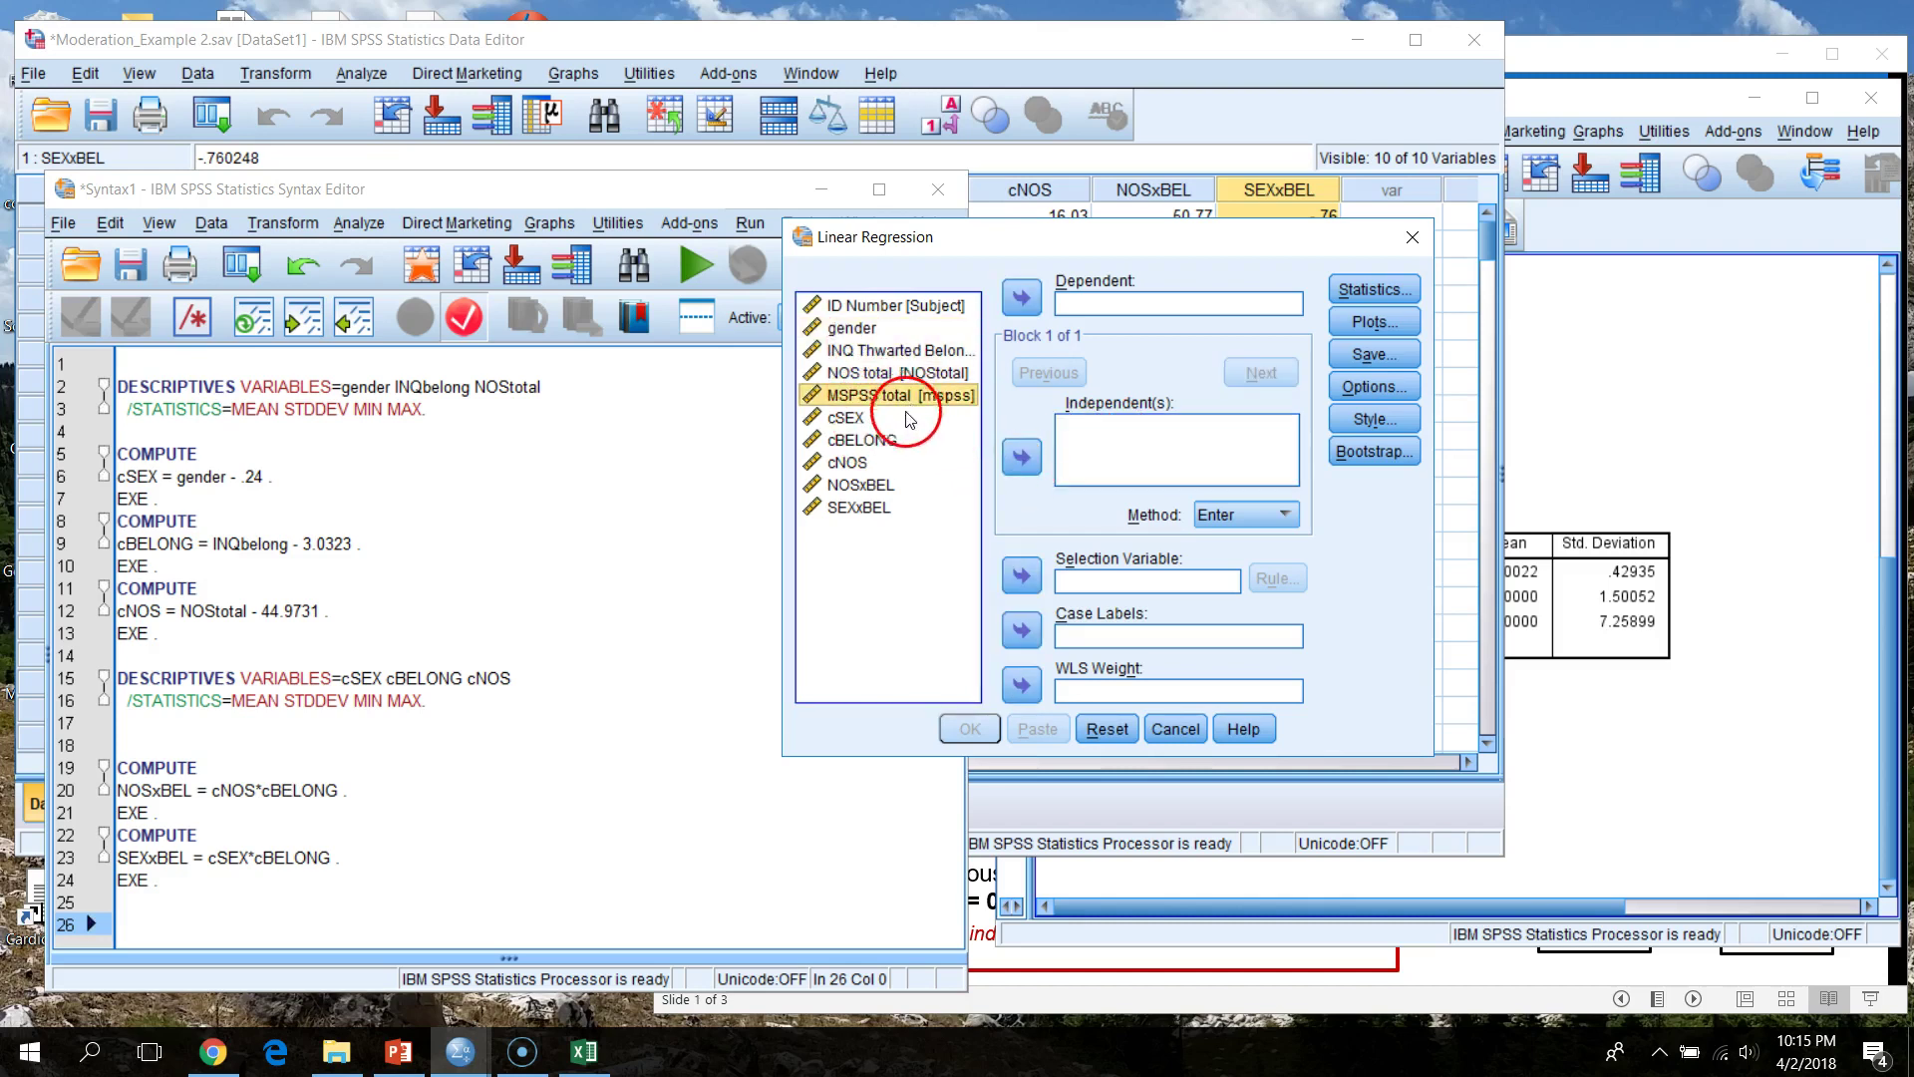
{"action": "left_click", "coordinate": [1020, 295]}
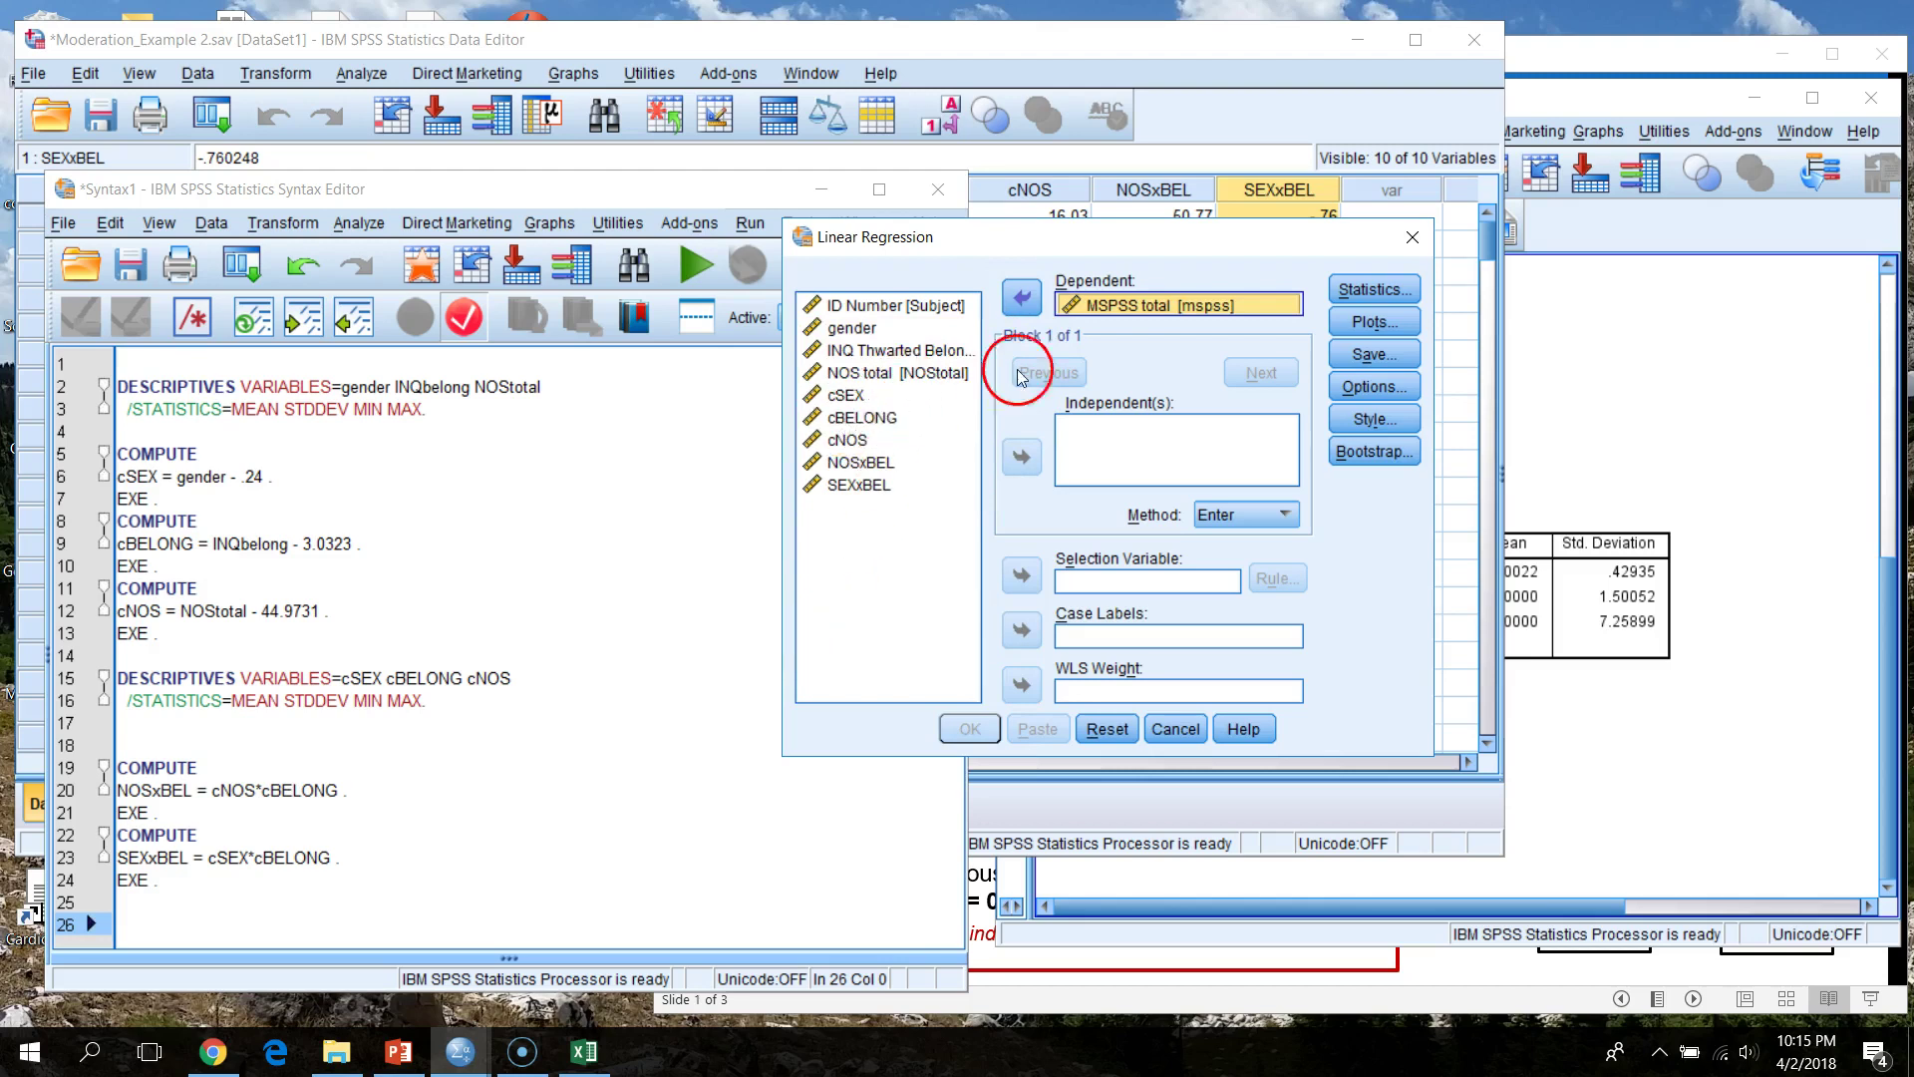
{"action": "left_click", "coordinate": [920, 397]}
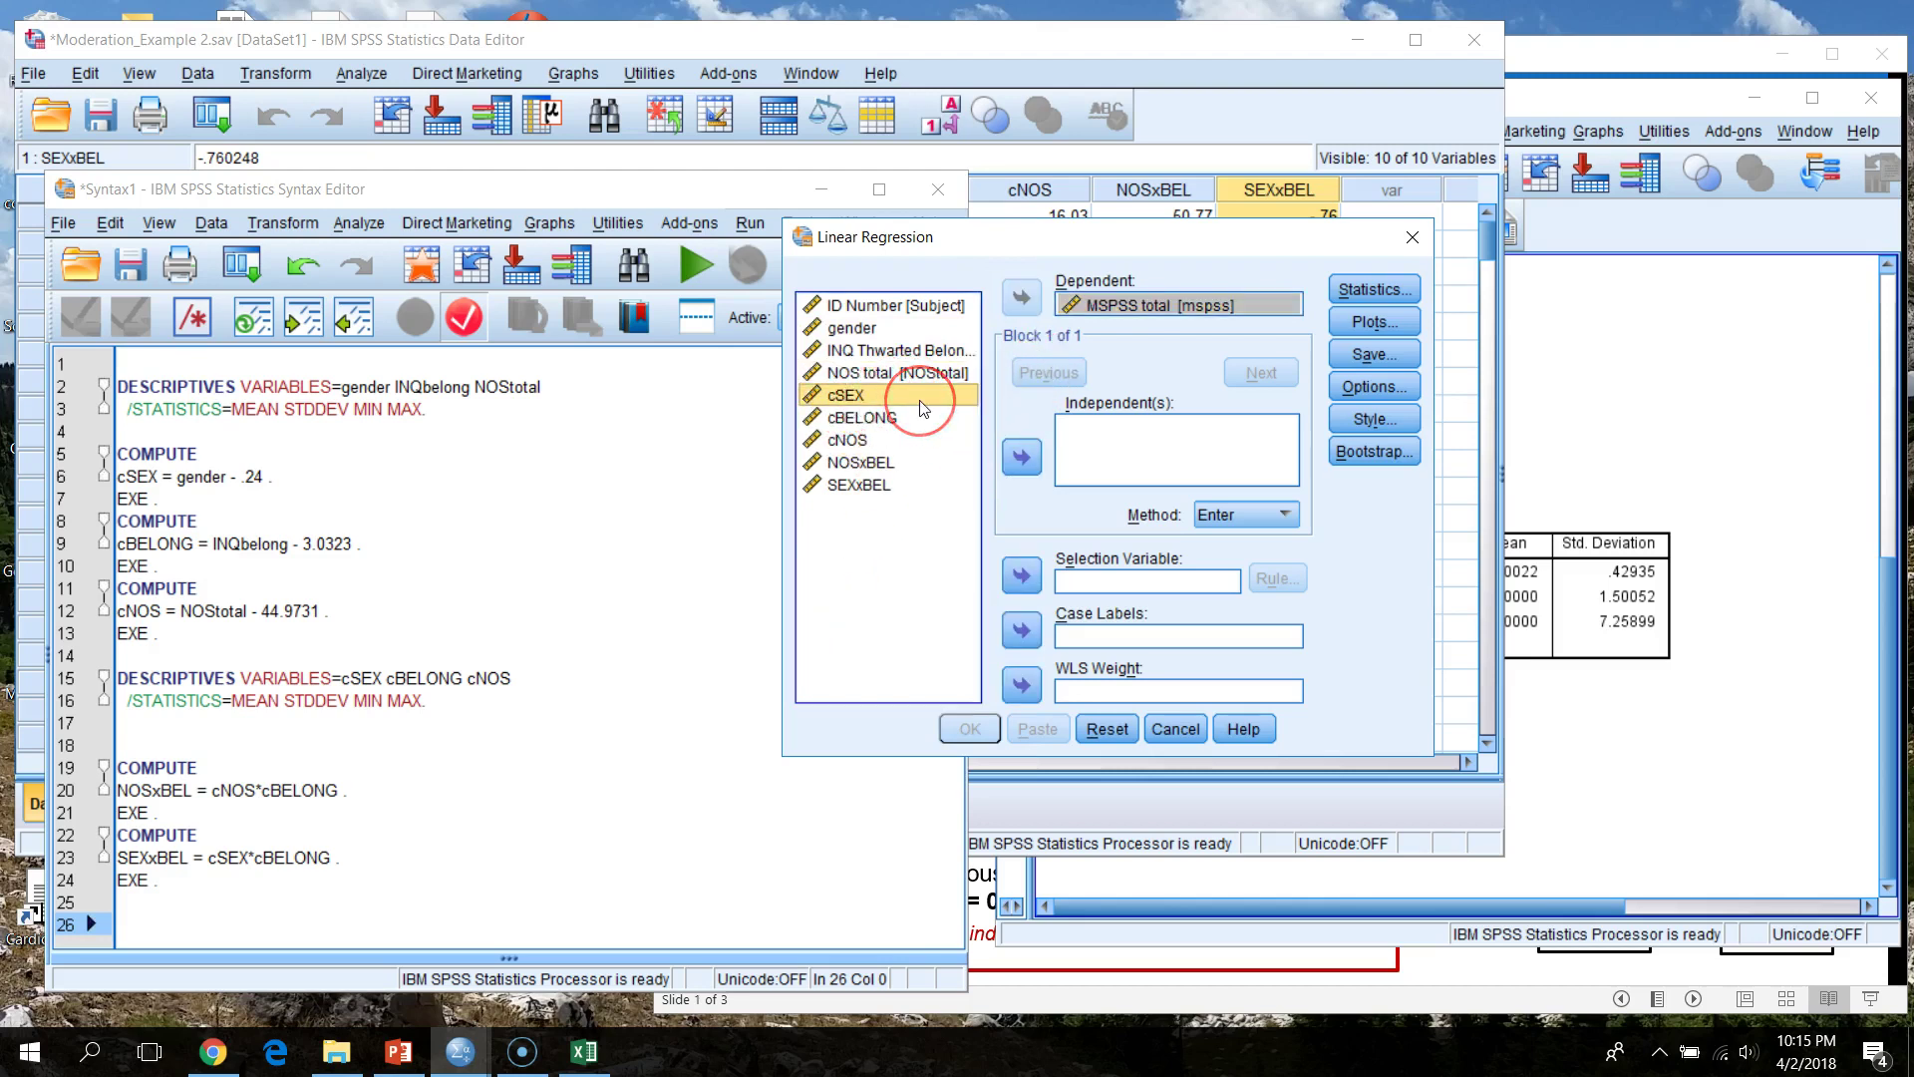
{"action": "key", "text": "shift+Down"}
{"action": "key", "text": "shift+Down"}
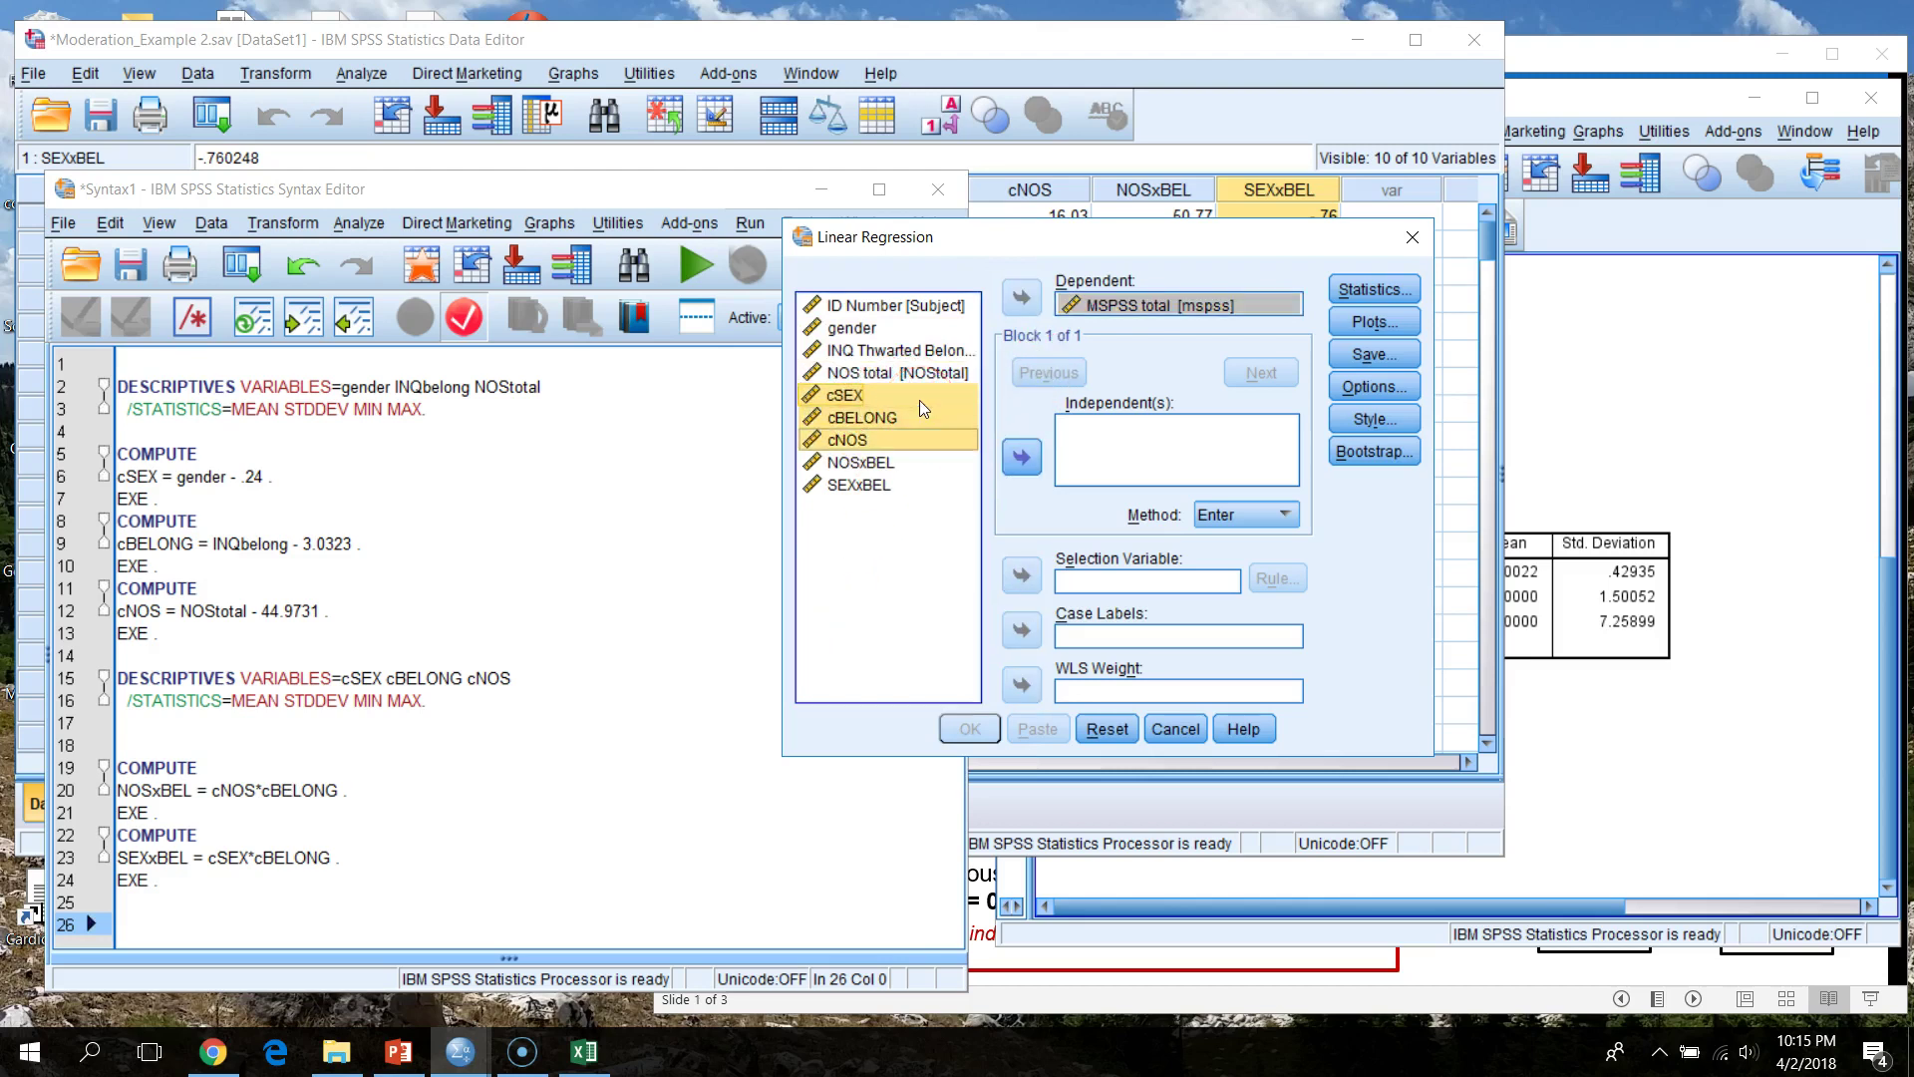
{"action": "key", "text": "shift+Down"}
{"action": "key", "text": "shift+Down"}
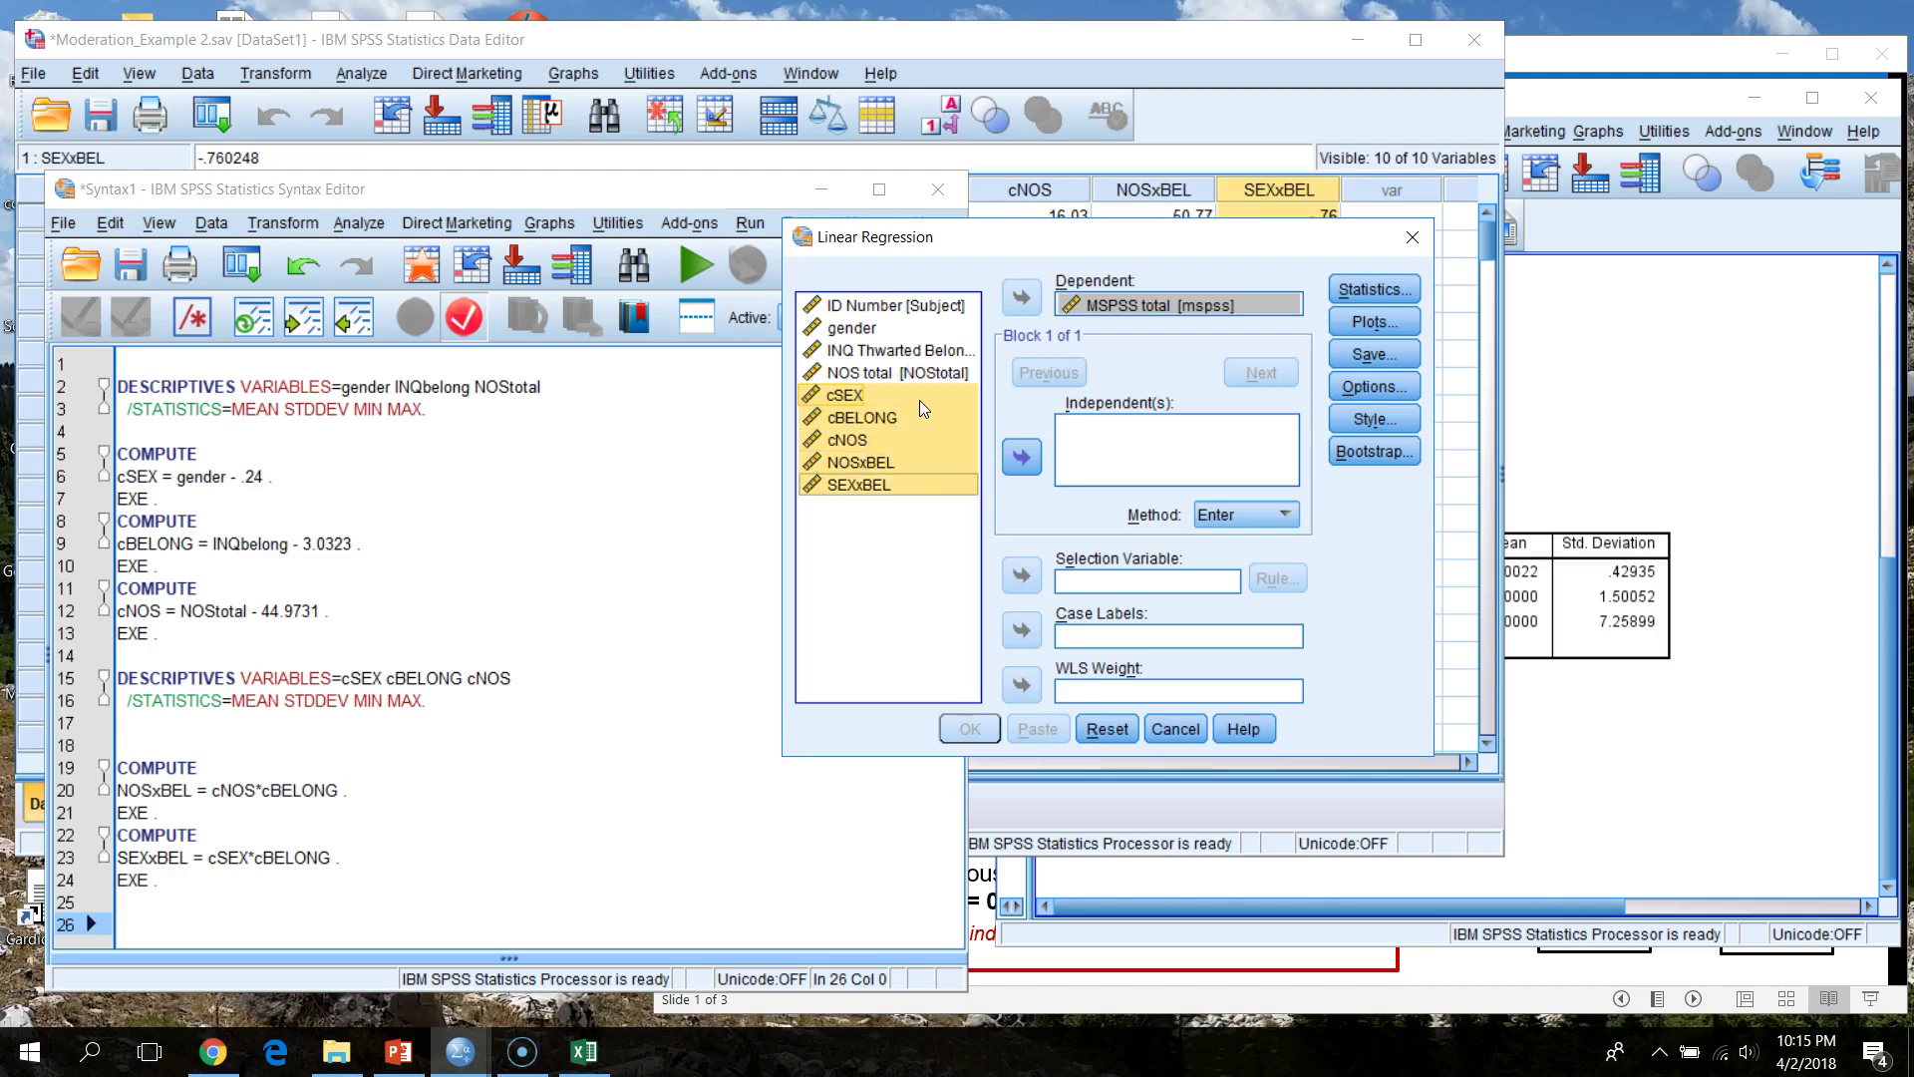
{"action": "left_click", "coordinate": [1022, 456]}
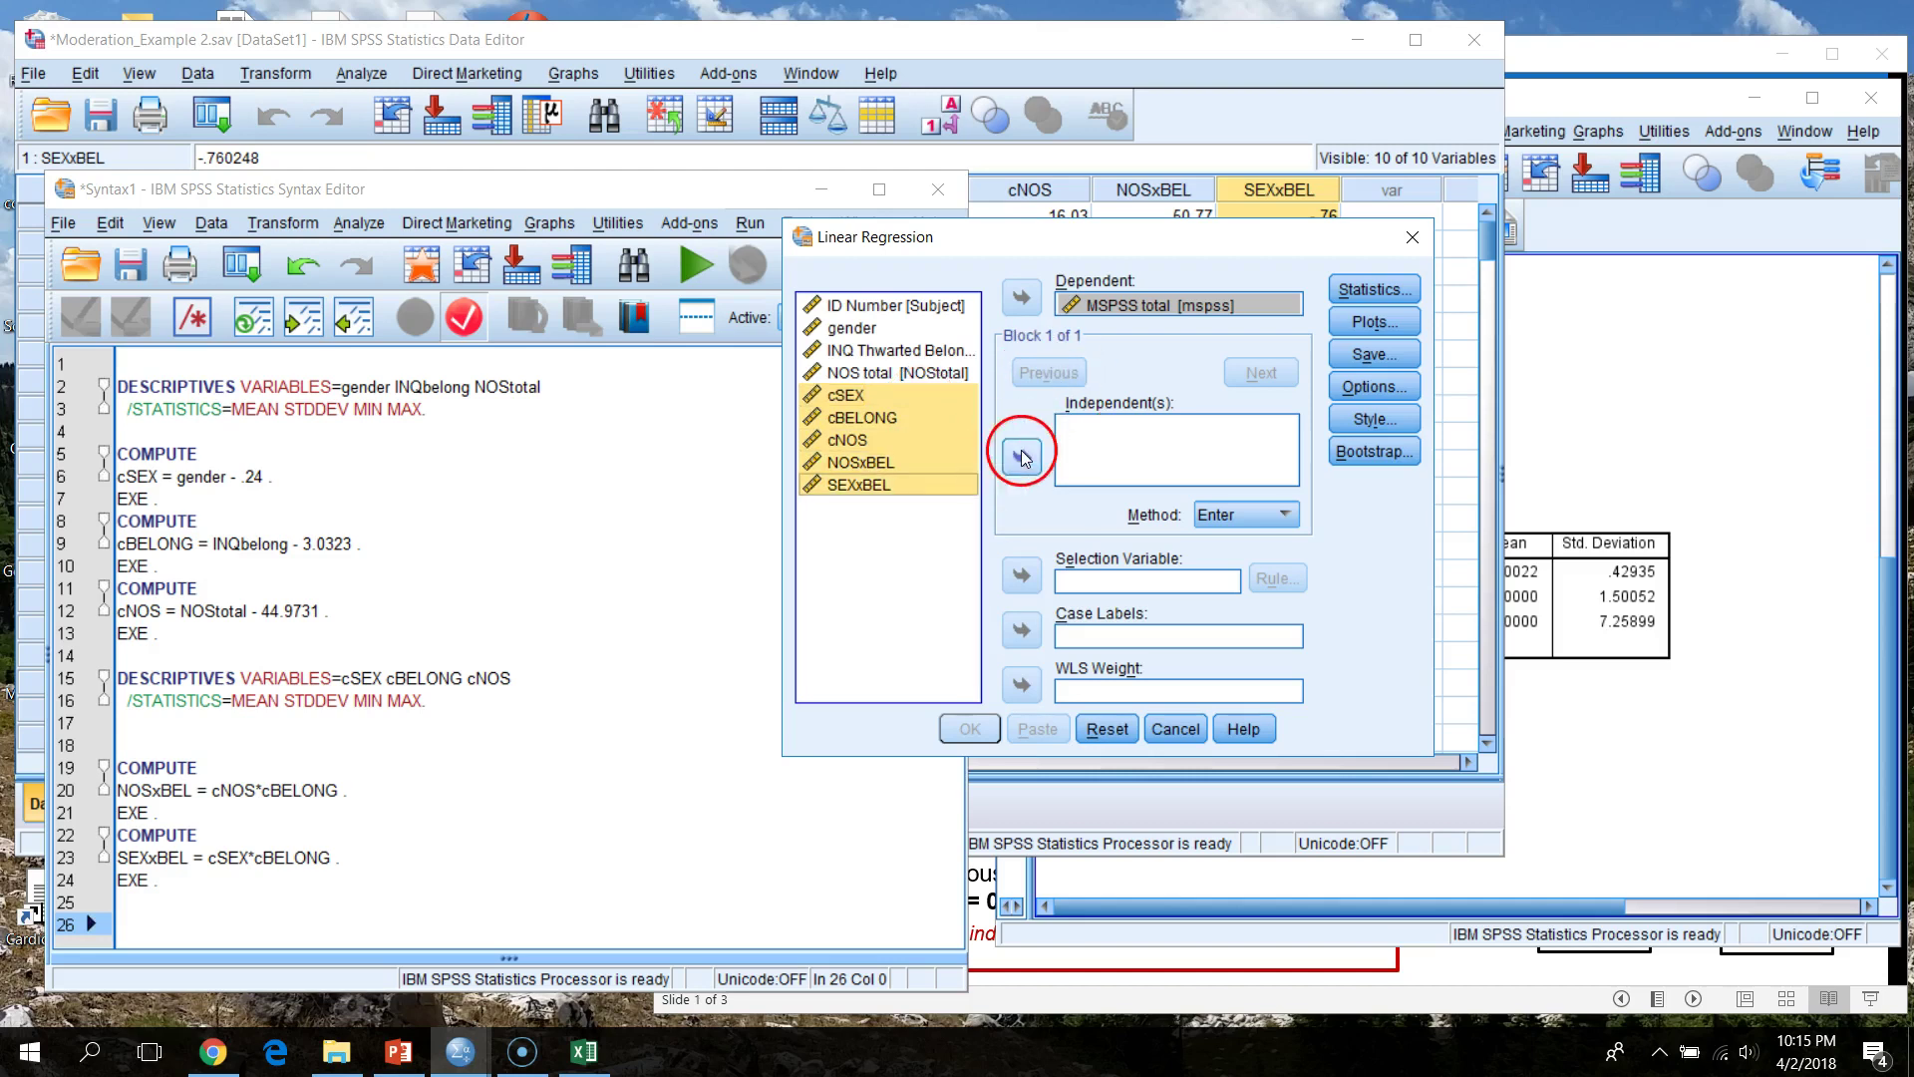
- Add 95% confidence intervals to the regression statistics and keep the scatterplot of *ZRESID against *ZPRED
{"action": "left_click", "coordinate": [1374, 290]}
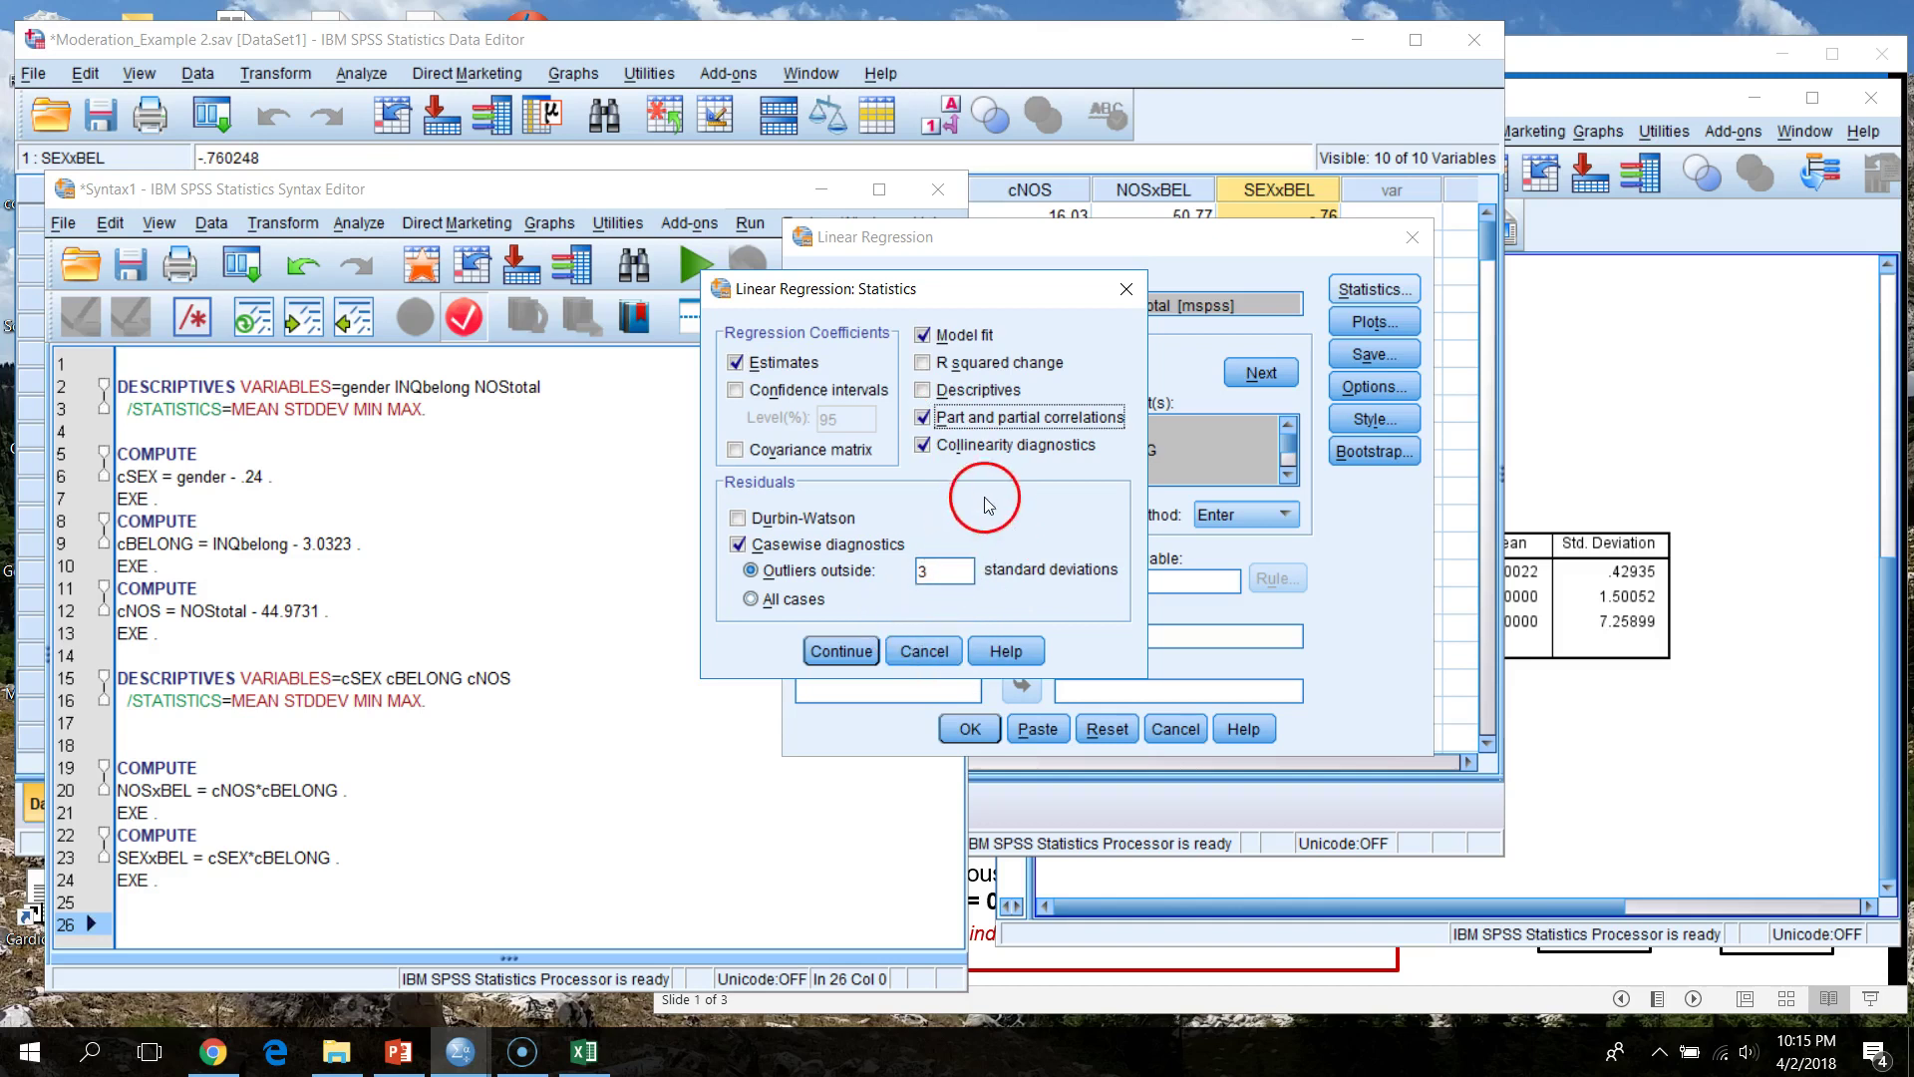
{"action": "left_click", "coordinate": [735, 391]}
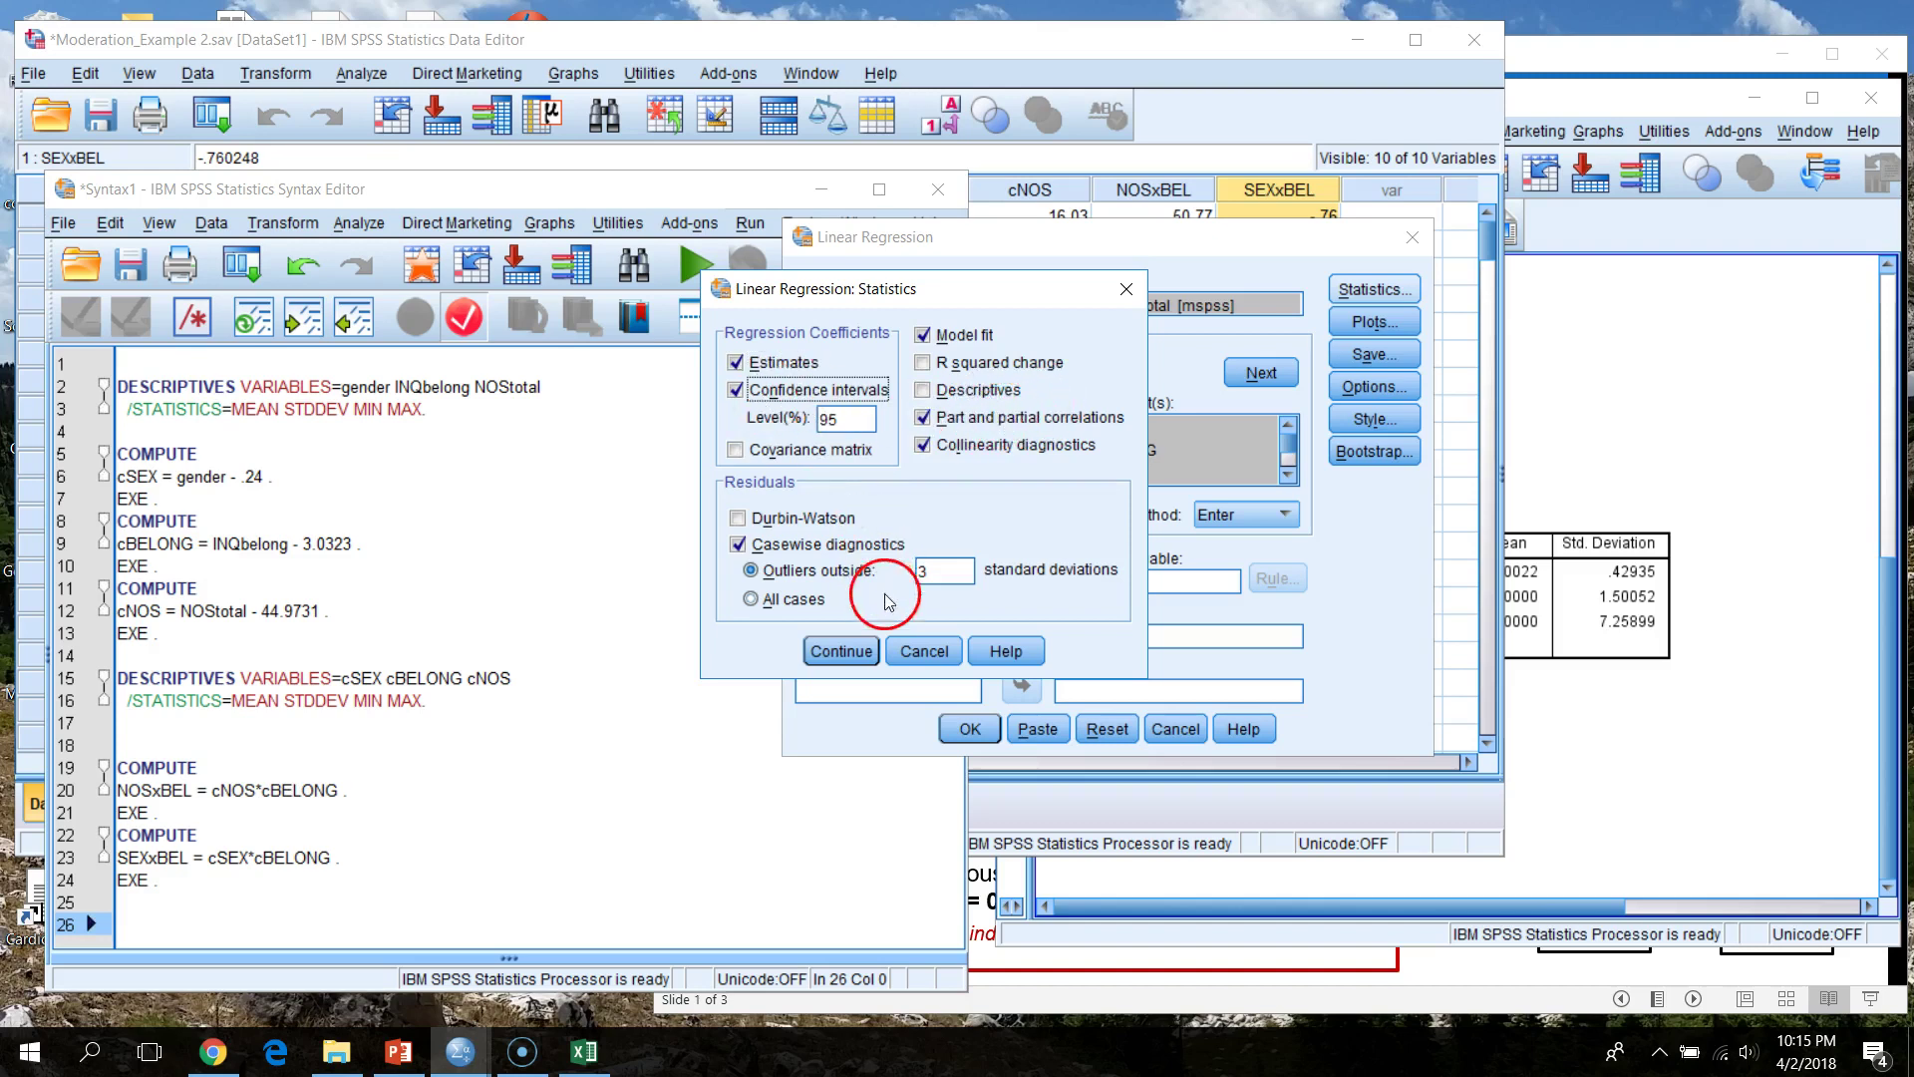
{"action": "left_click", "coordinate": [826, 653]}
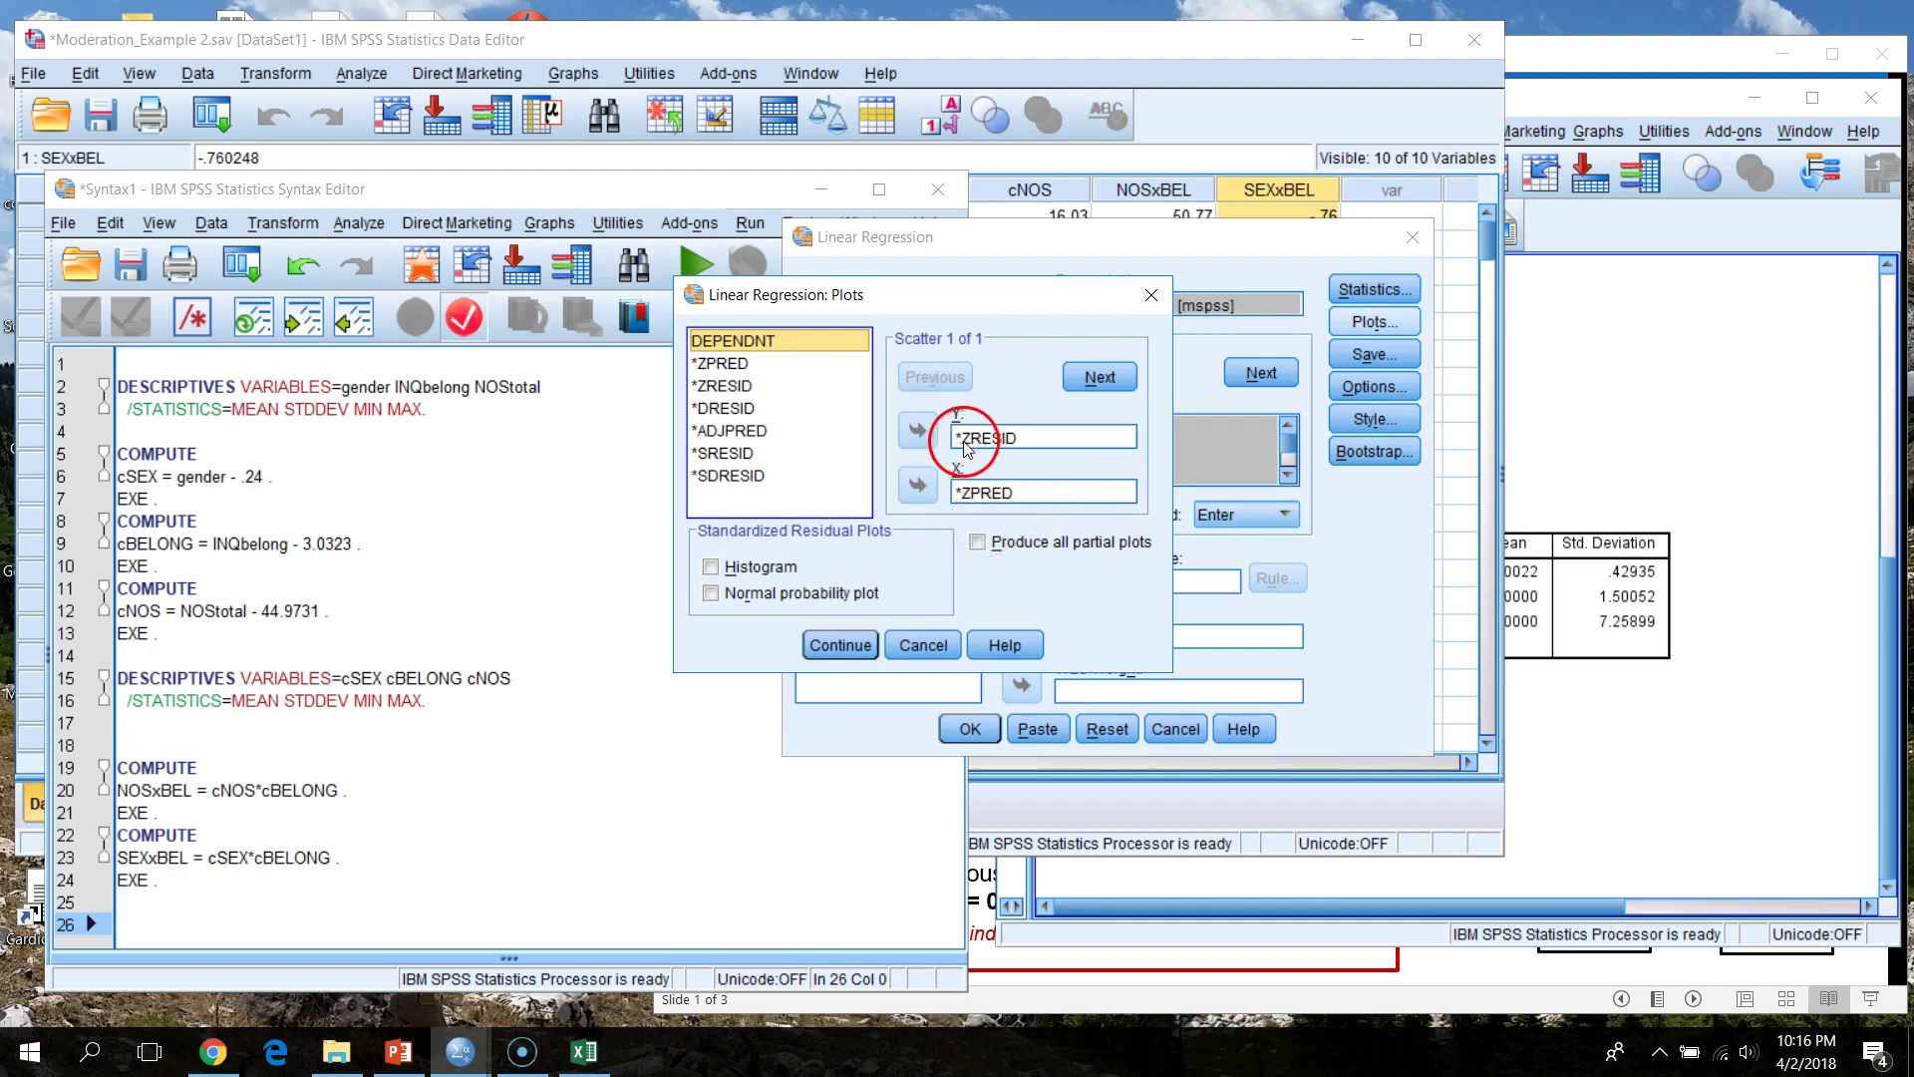
{"action": "left_click", "coordinate": [840, 645]}
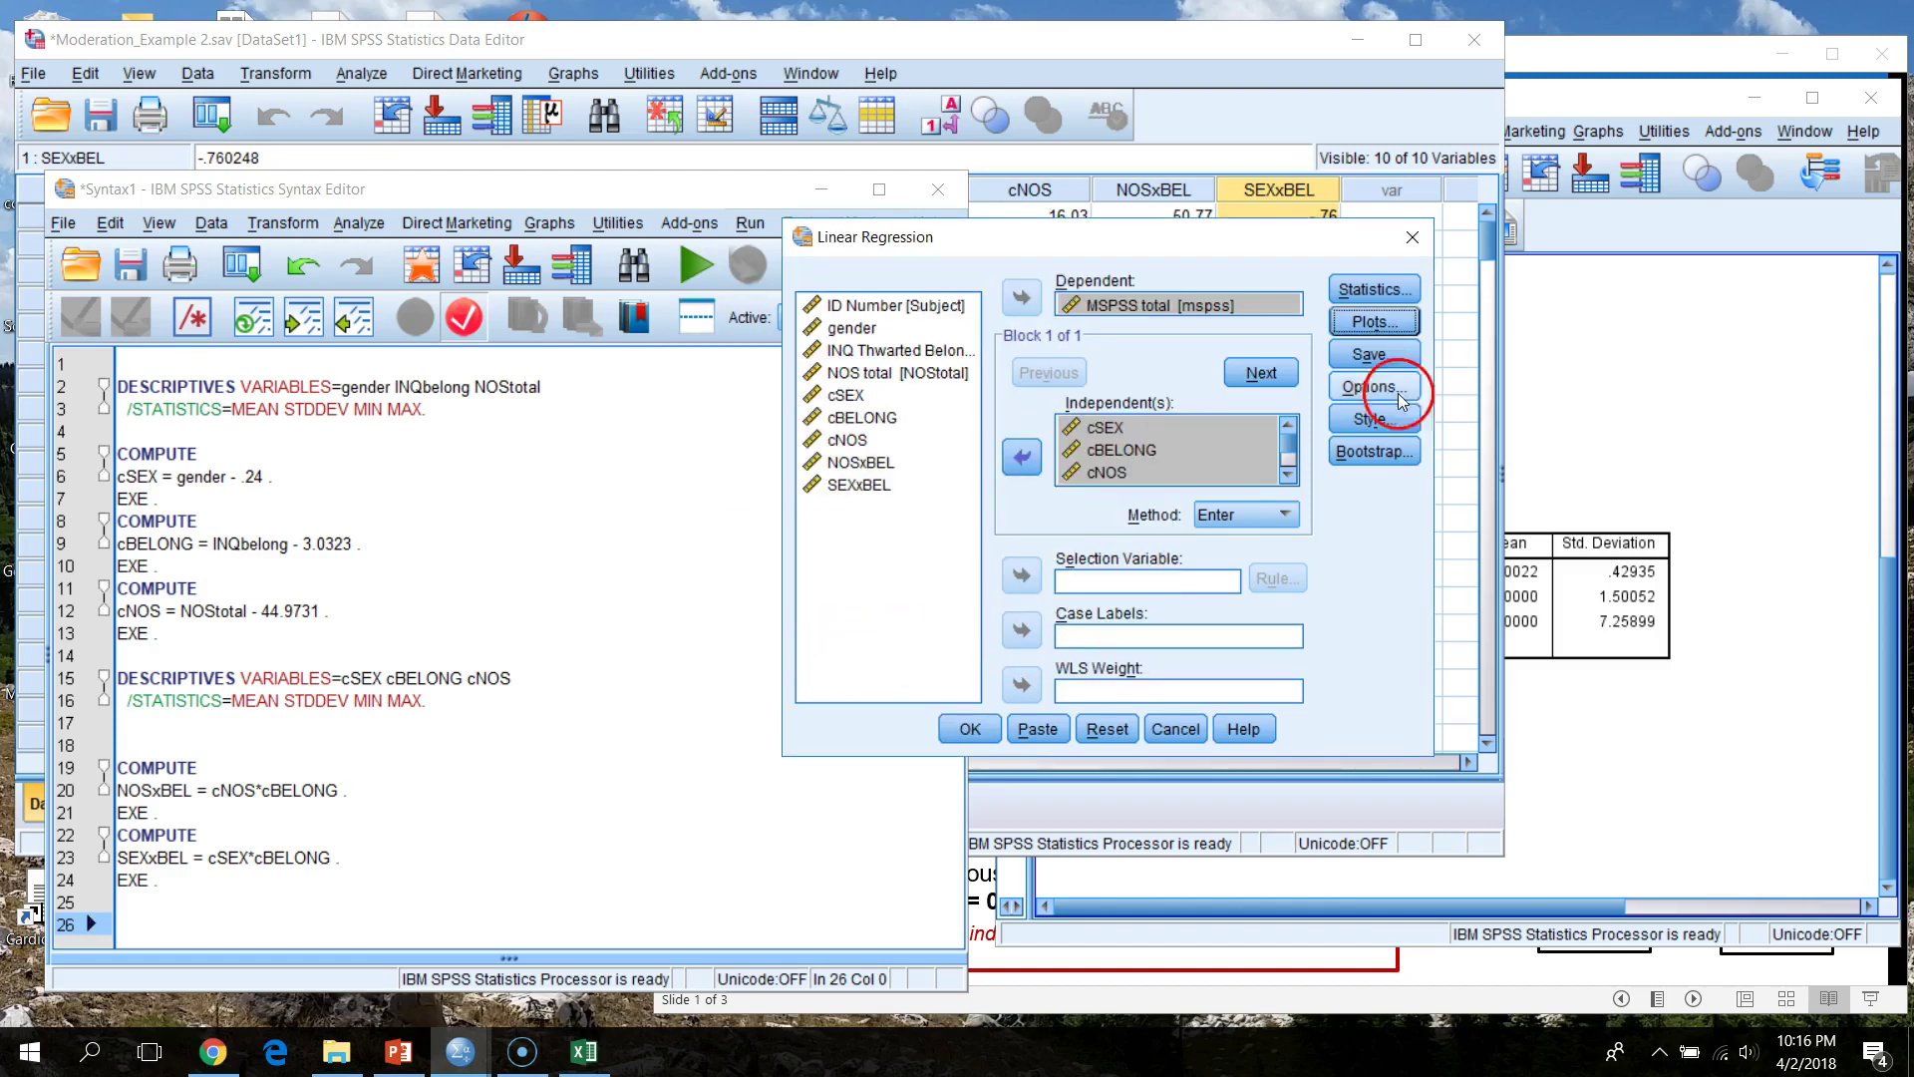
{"action": "left_click", "coordinate": [1396, 356]}
{"action": "left_click", "coordinate": [967, 214]}
{"action": "left_click", "coordinate": [978, 218]}
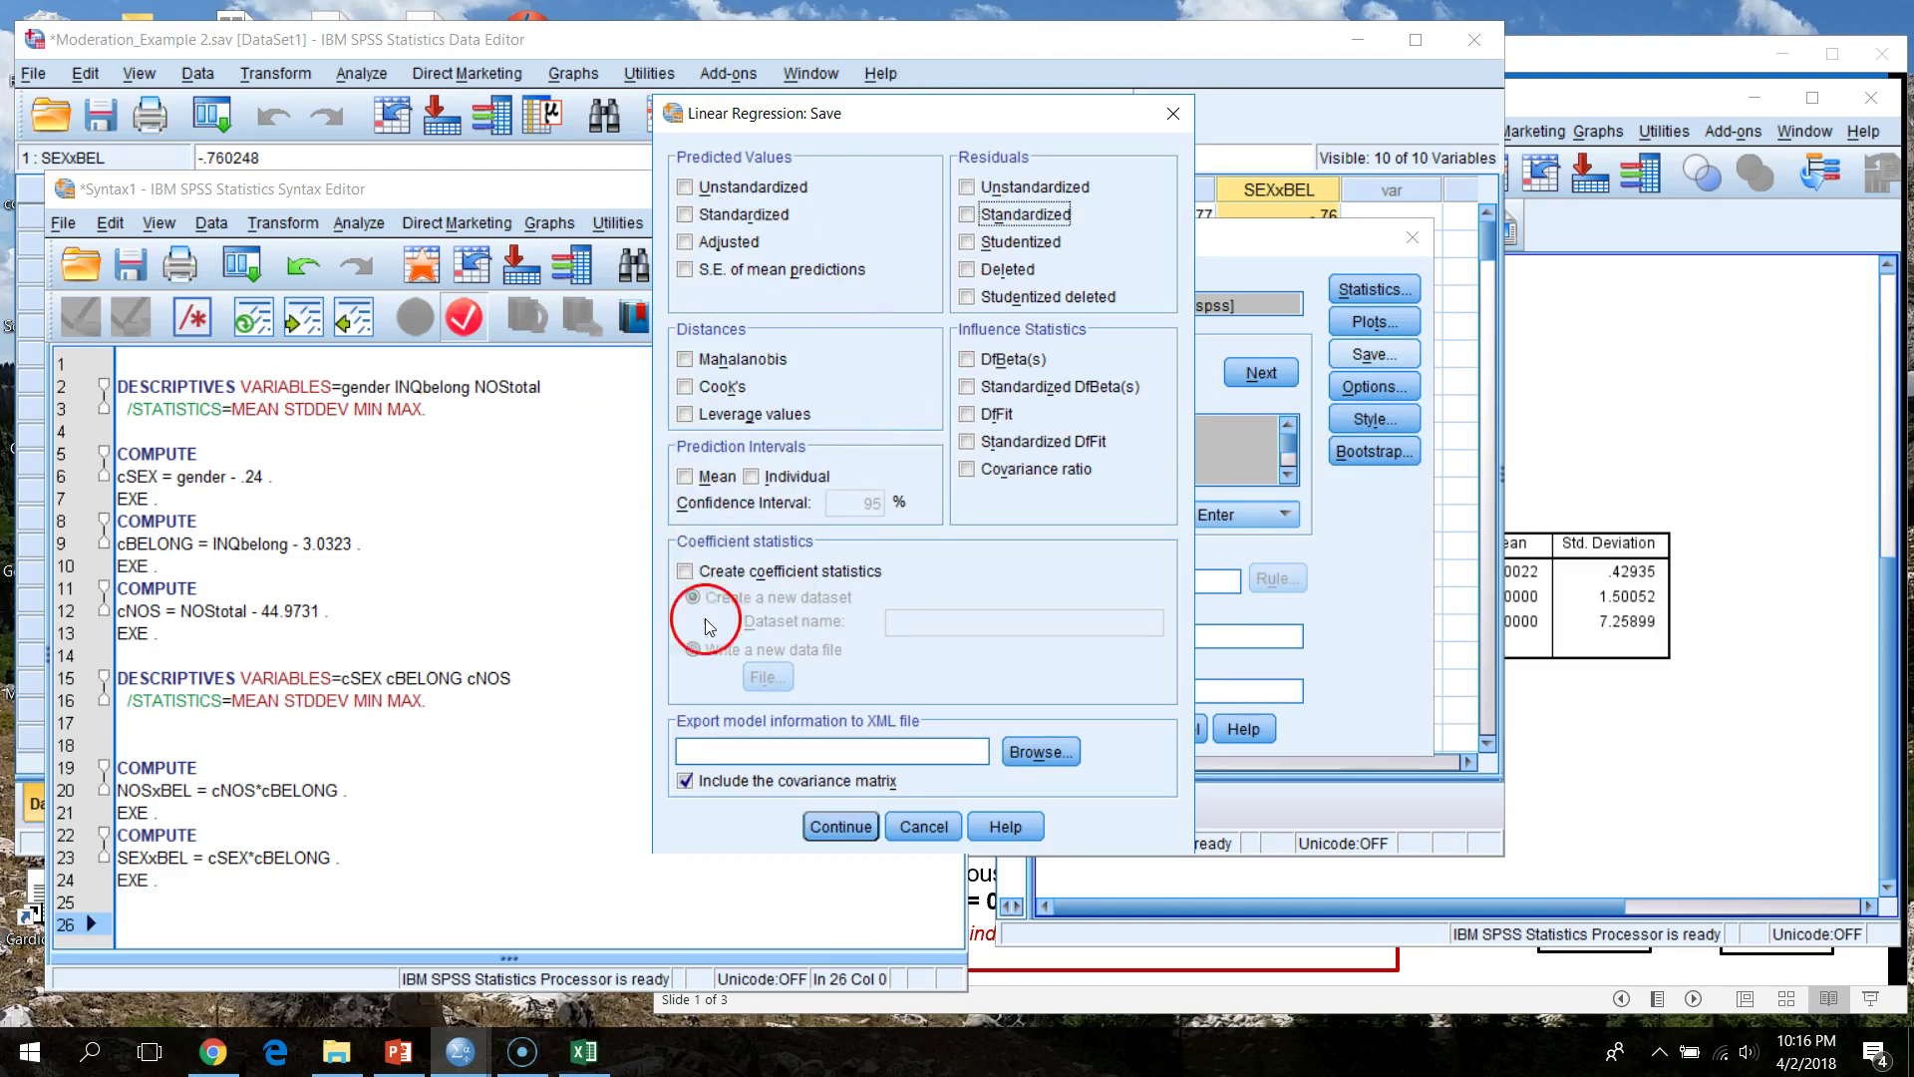
{"action": "left_click", "coordinate": [834, 827]}
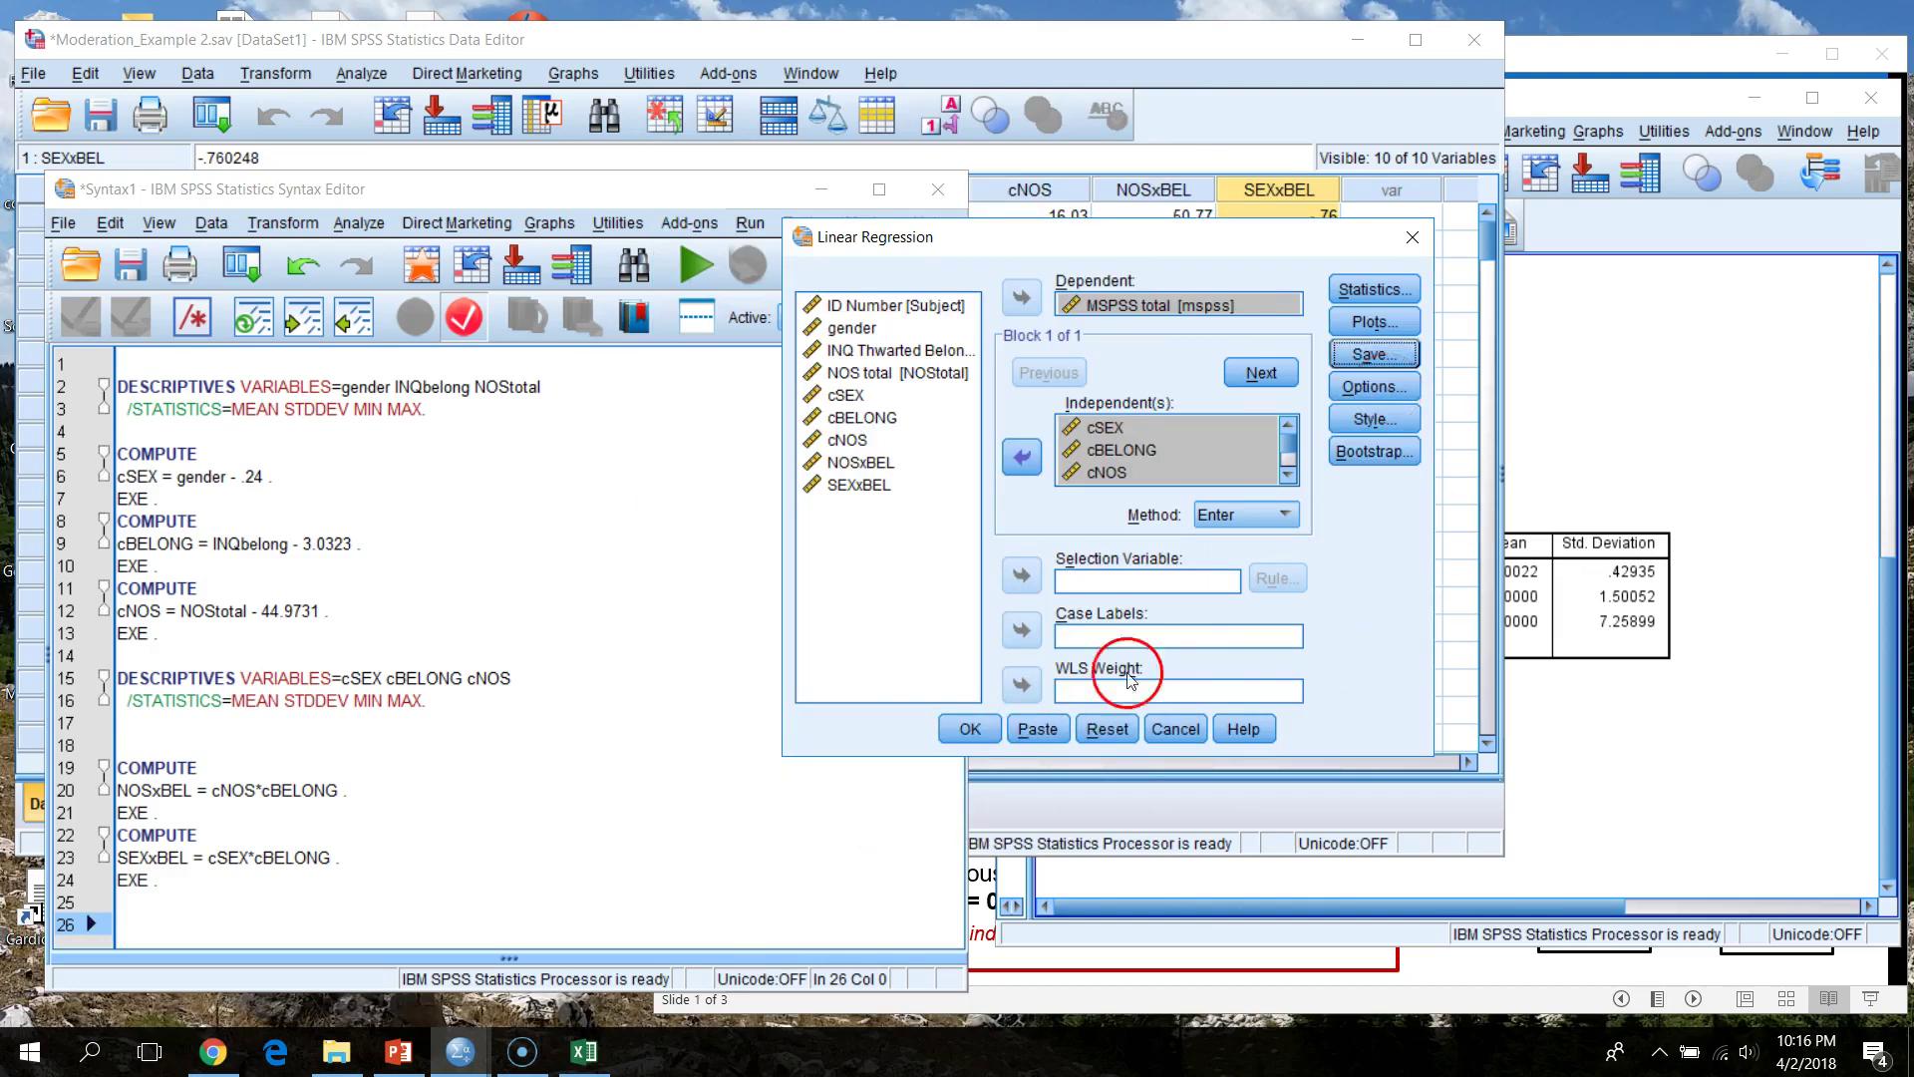
- Paste the regression setup into the syntax file as a REGRESSION command and run only that block
{"action": "left_click", "coordinate": [1051, 739]}
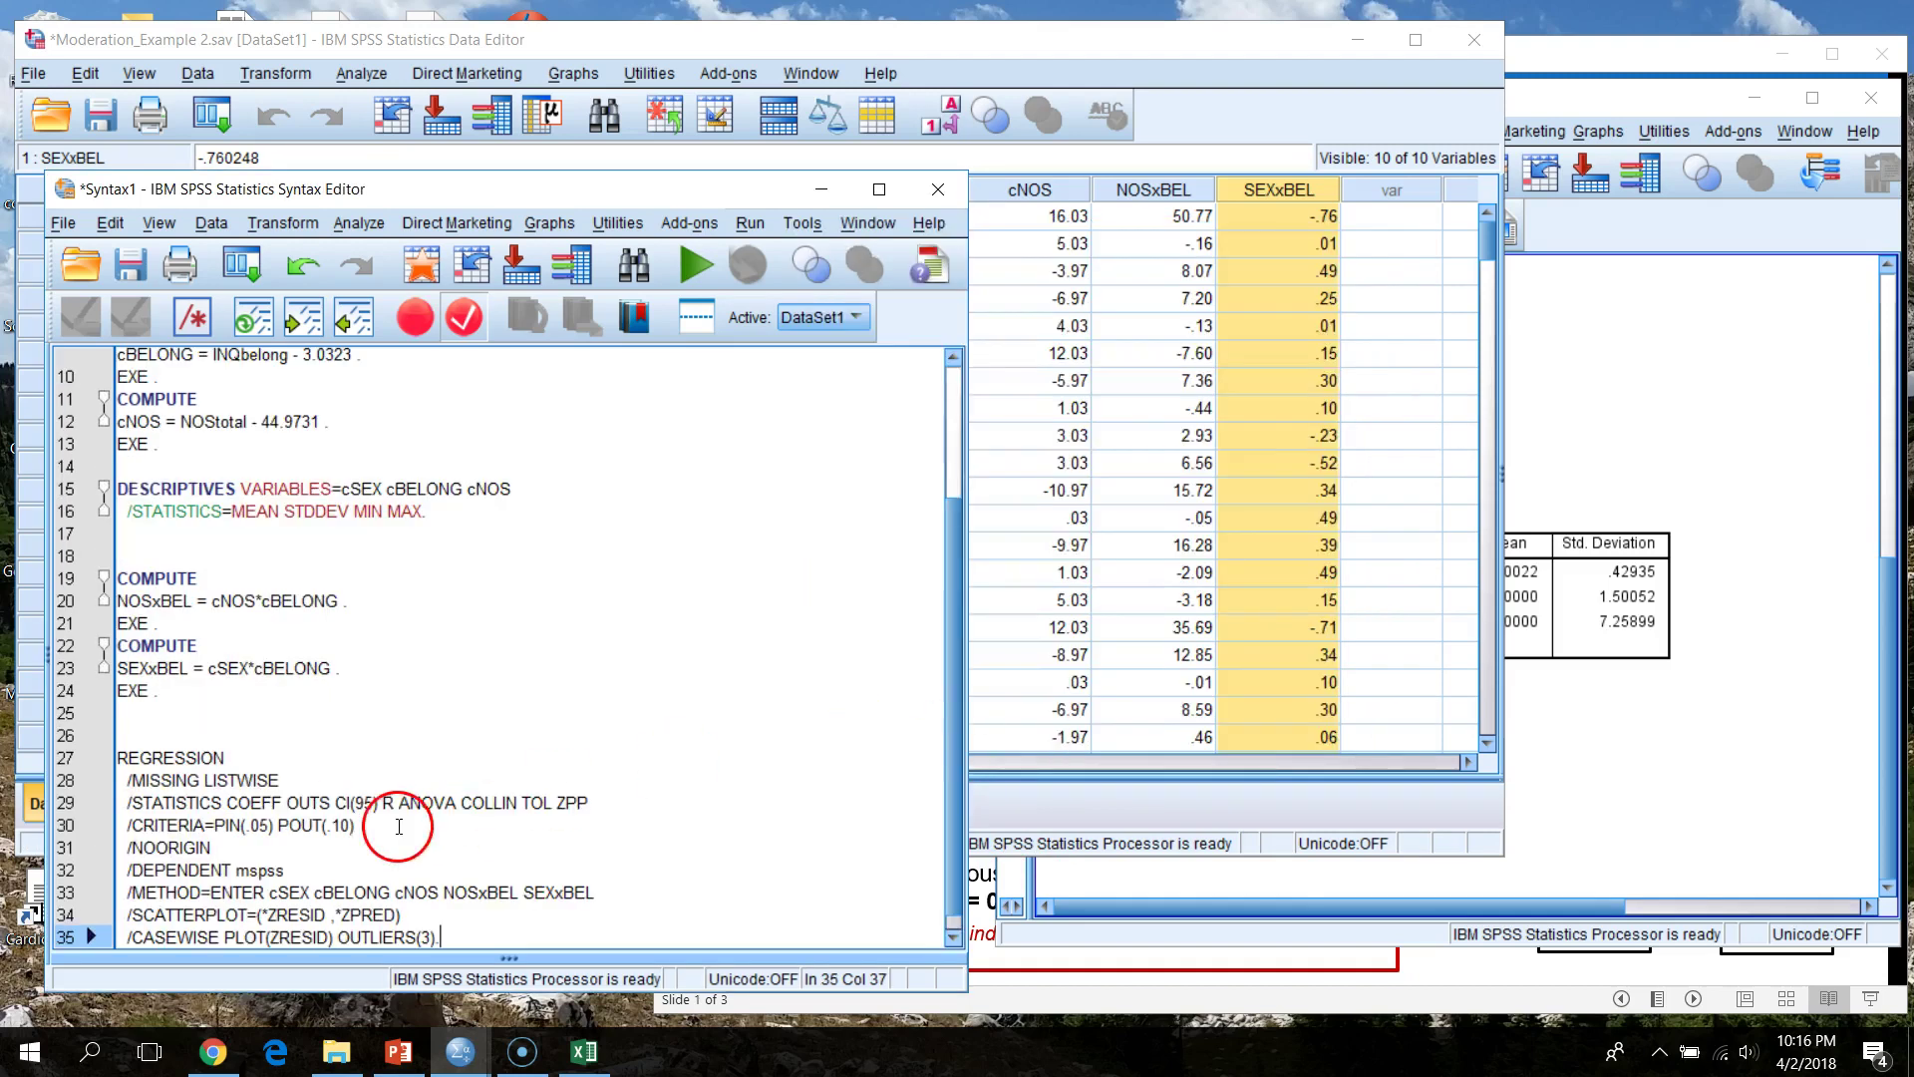
{"action": "left_click_drag", "start_coordinate": [461, 921], "coordinate": [21, 733]}
{"action": "left_click", "coordinate": [696, 264]}
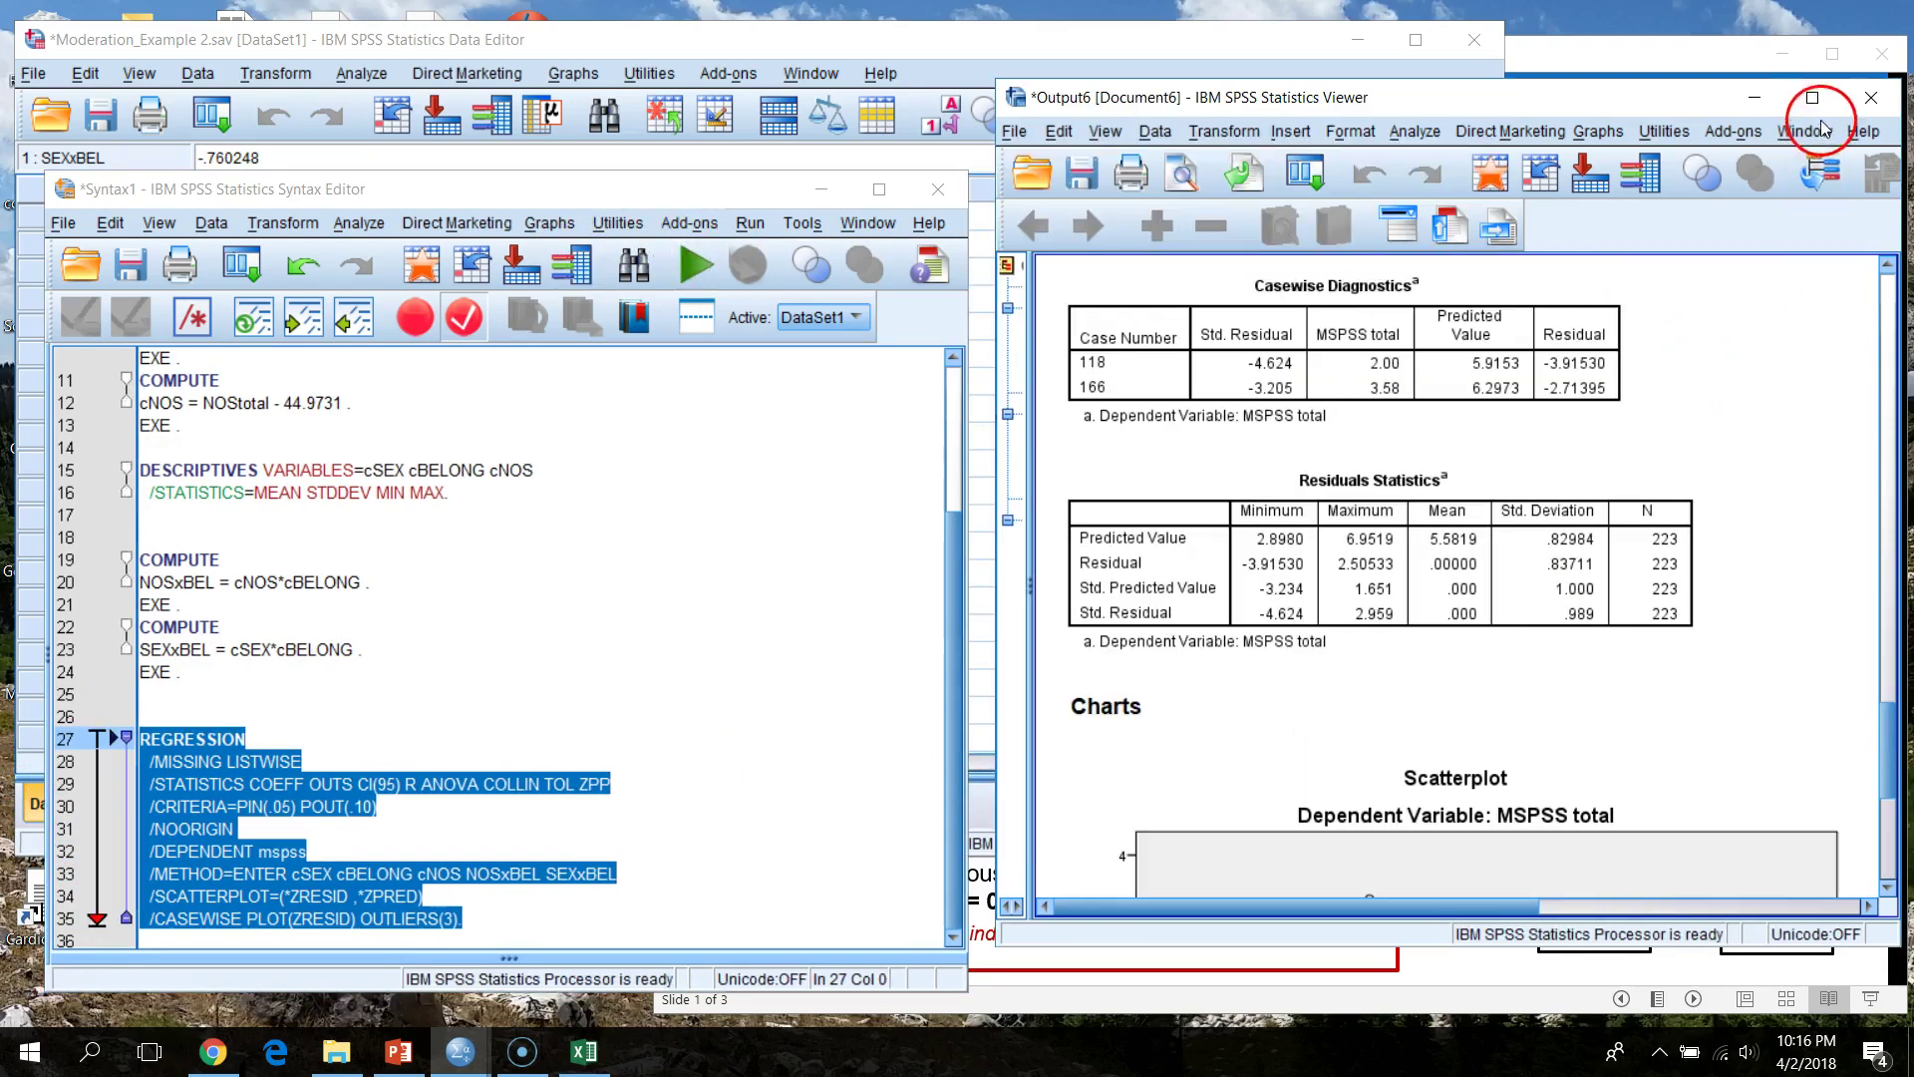
- Maximize the output viewer and look through the regression output to find the Model Summary table
{"action": "left_click", "coordinate": [1813, 98]}
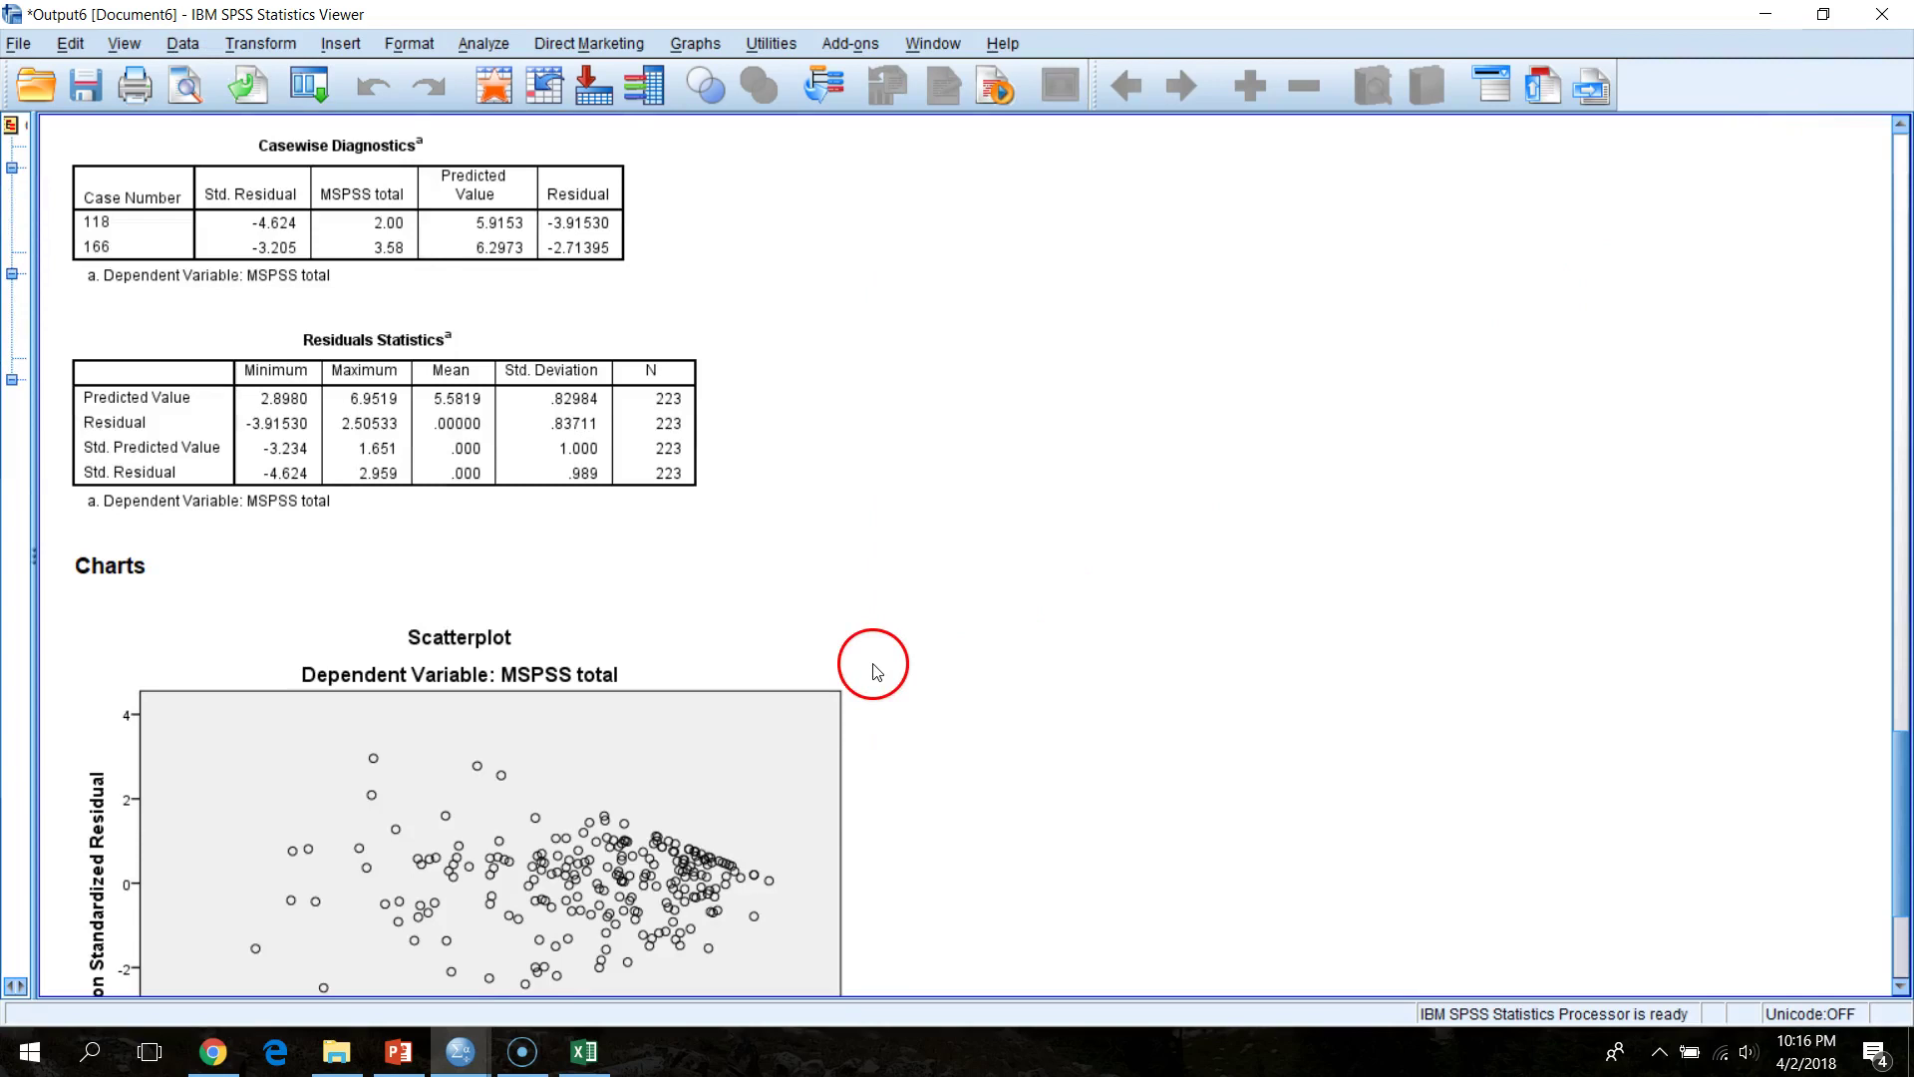
{"action": "scroll", "coordinate": [1354, 654], "scroll_direction": "up", "scroll_amount": 10}
{"action": "scroll", "coordinate": [890, 703], "scroll_direction": "down", "scroll_amount": 3}
{"action": "scroll", "coordinate": [1059, 811], "scroll_direction": "down", "scroll_amount": 8}
{"action": "scroll", "coordinate": [1059, 811], "scroll_direction": "up", "scroll_amount": 20}
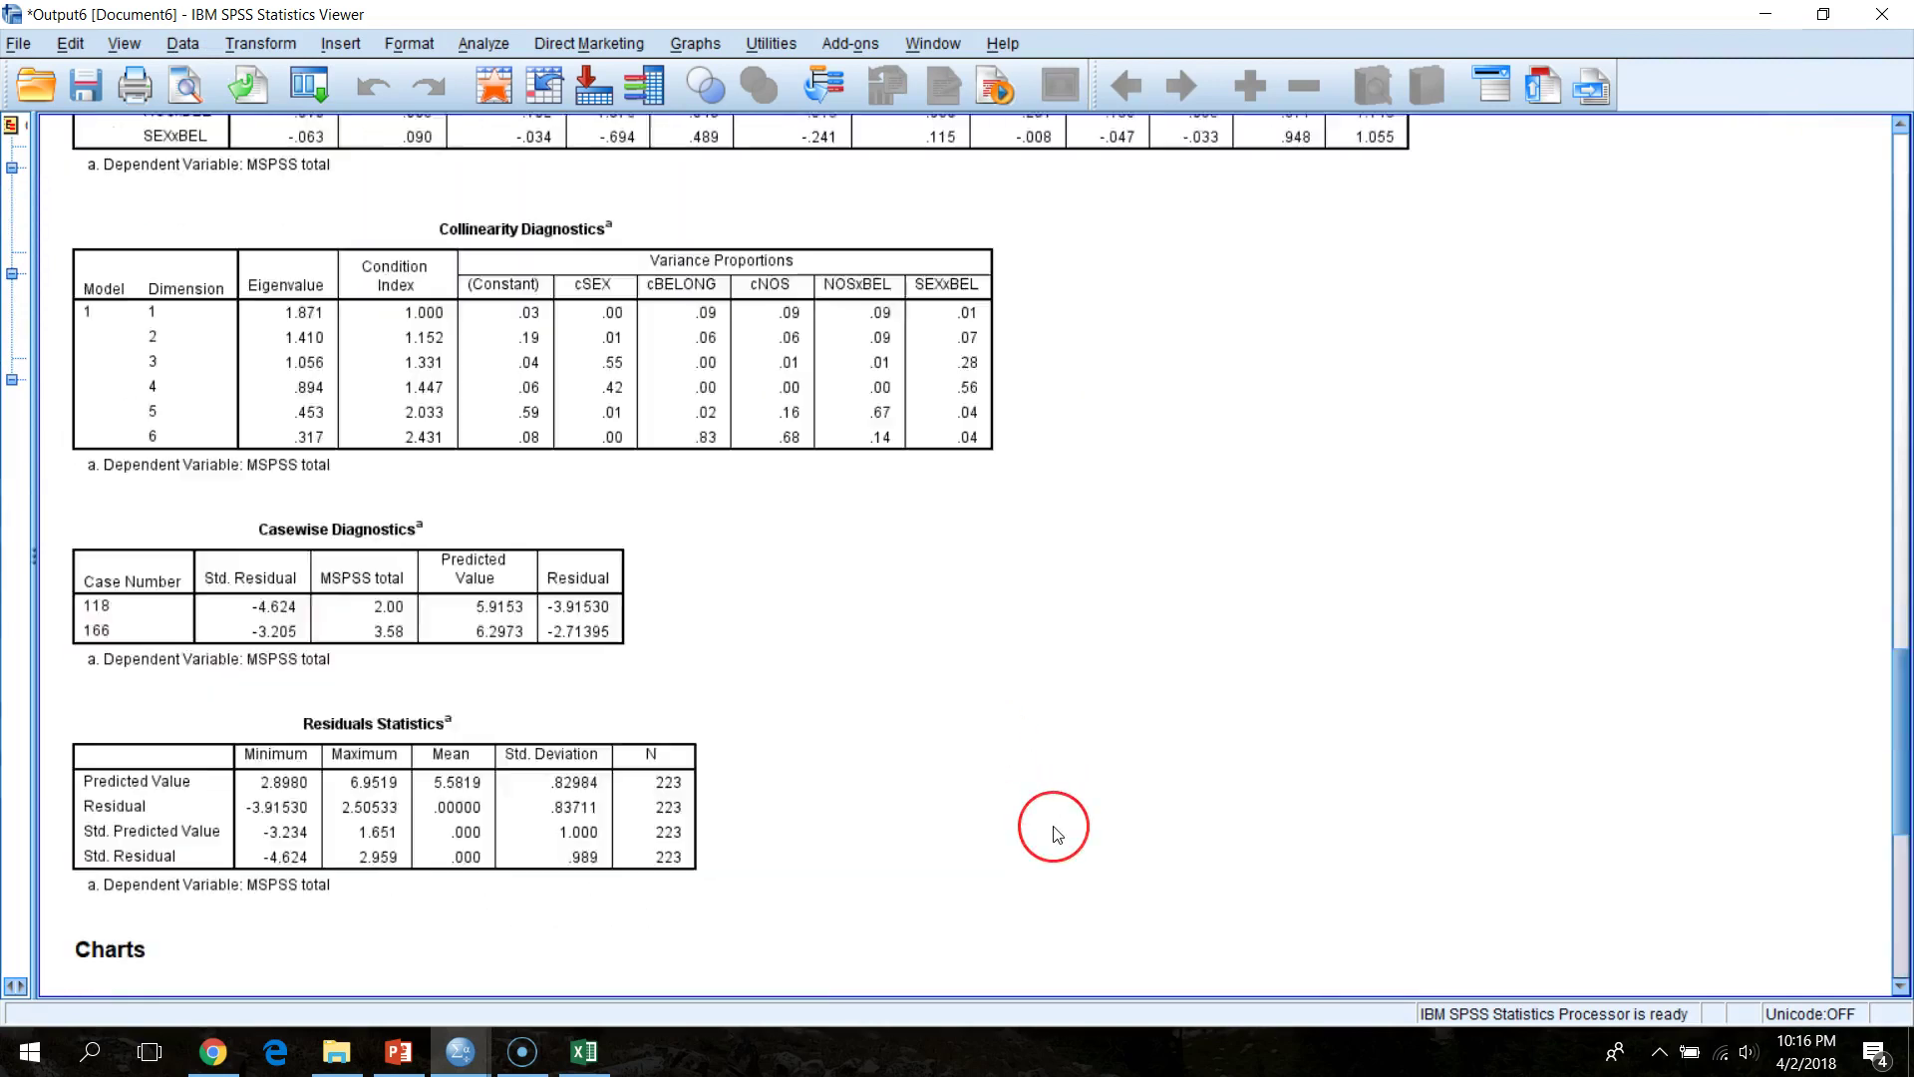
{"action": "scroll", "coordinate": [1055, 834], "scroll_direction": "up", "scroll_amount": 3}
{"action": "scroll", "coordinate": [1055, 834], "scroll_direction": "down", "scroll_amount": 5}
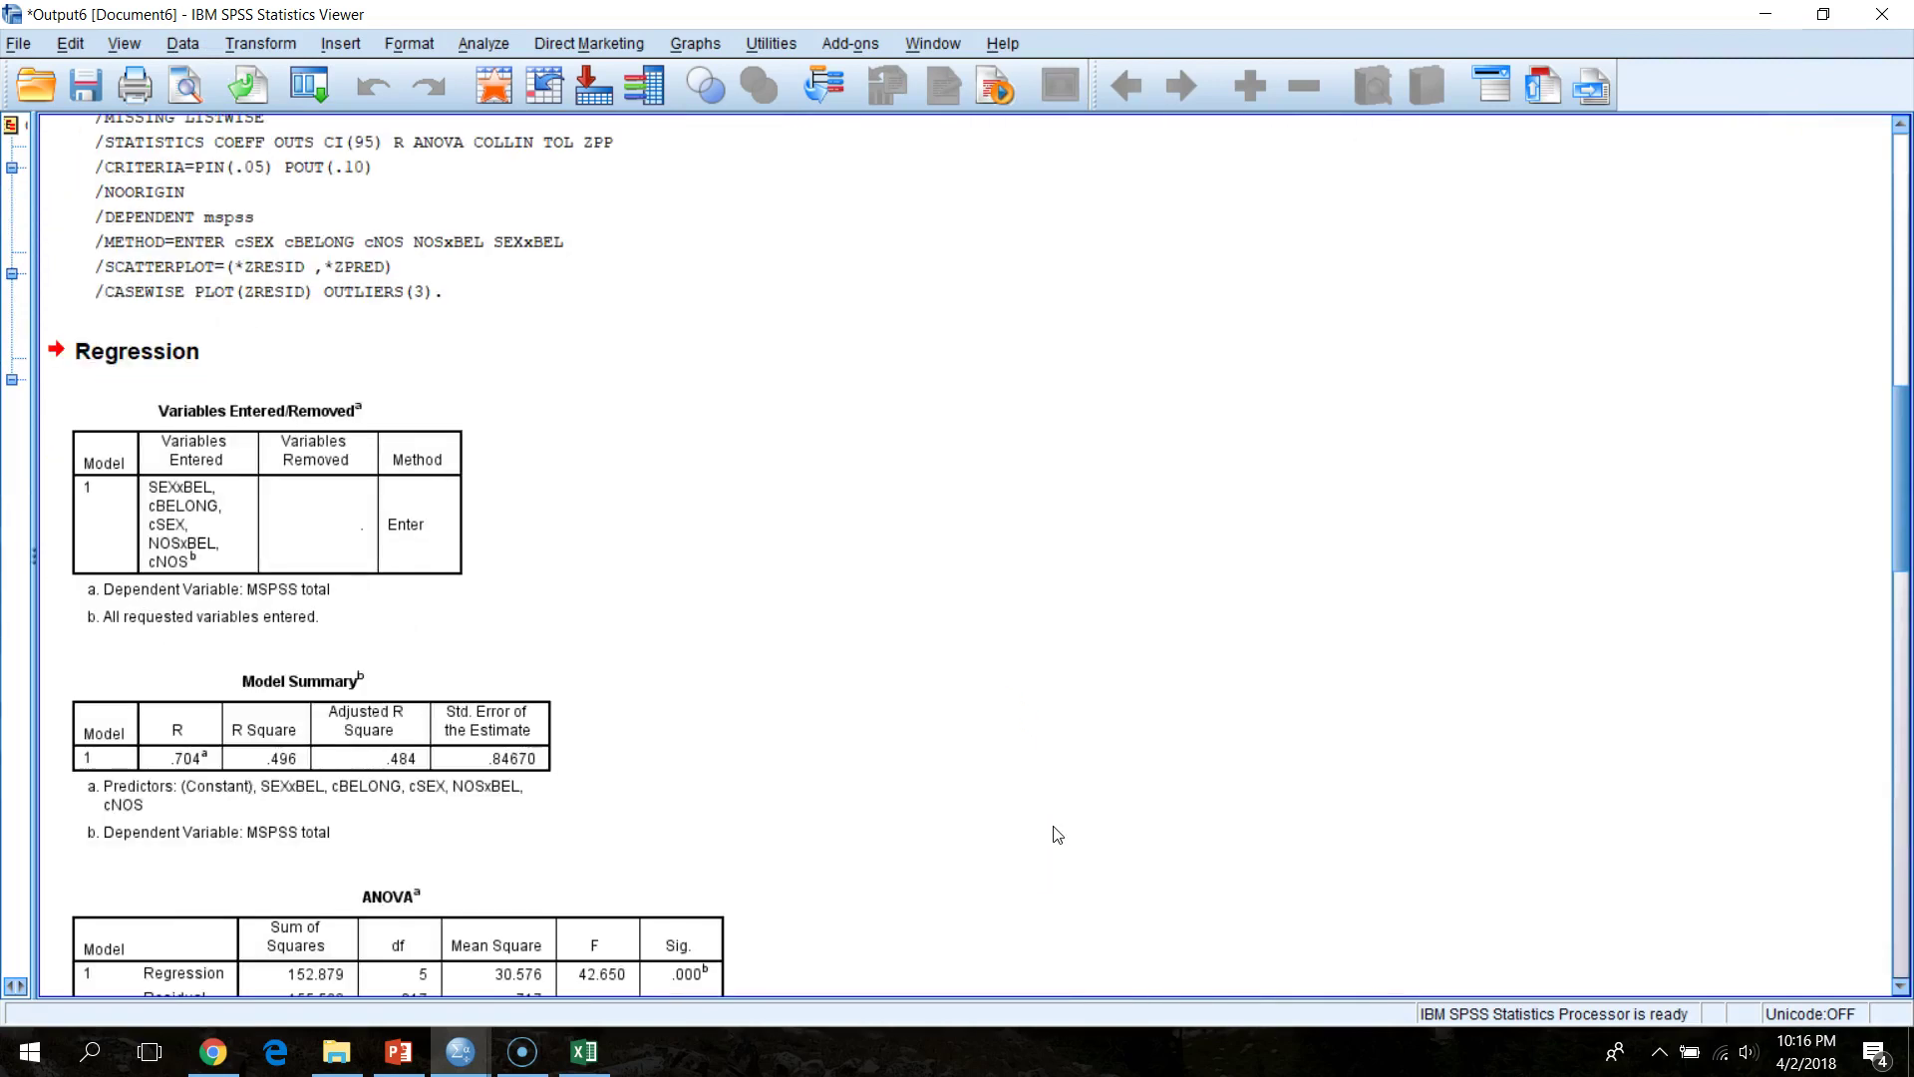
{"action": "left_click", "coordinate": [1021, 798]}
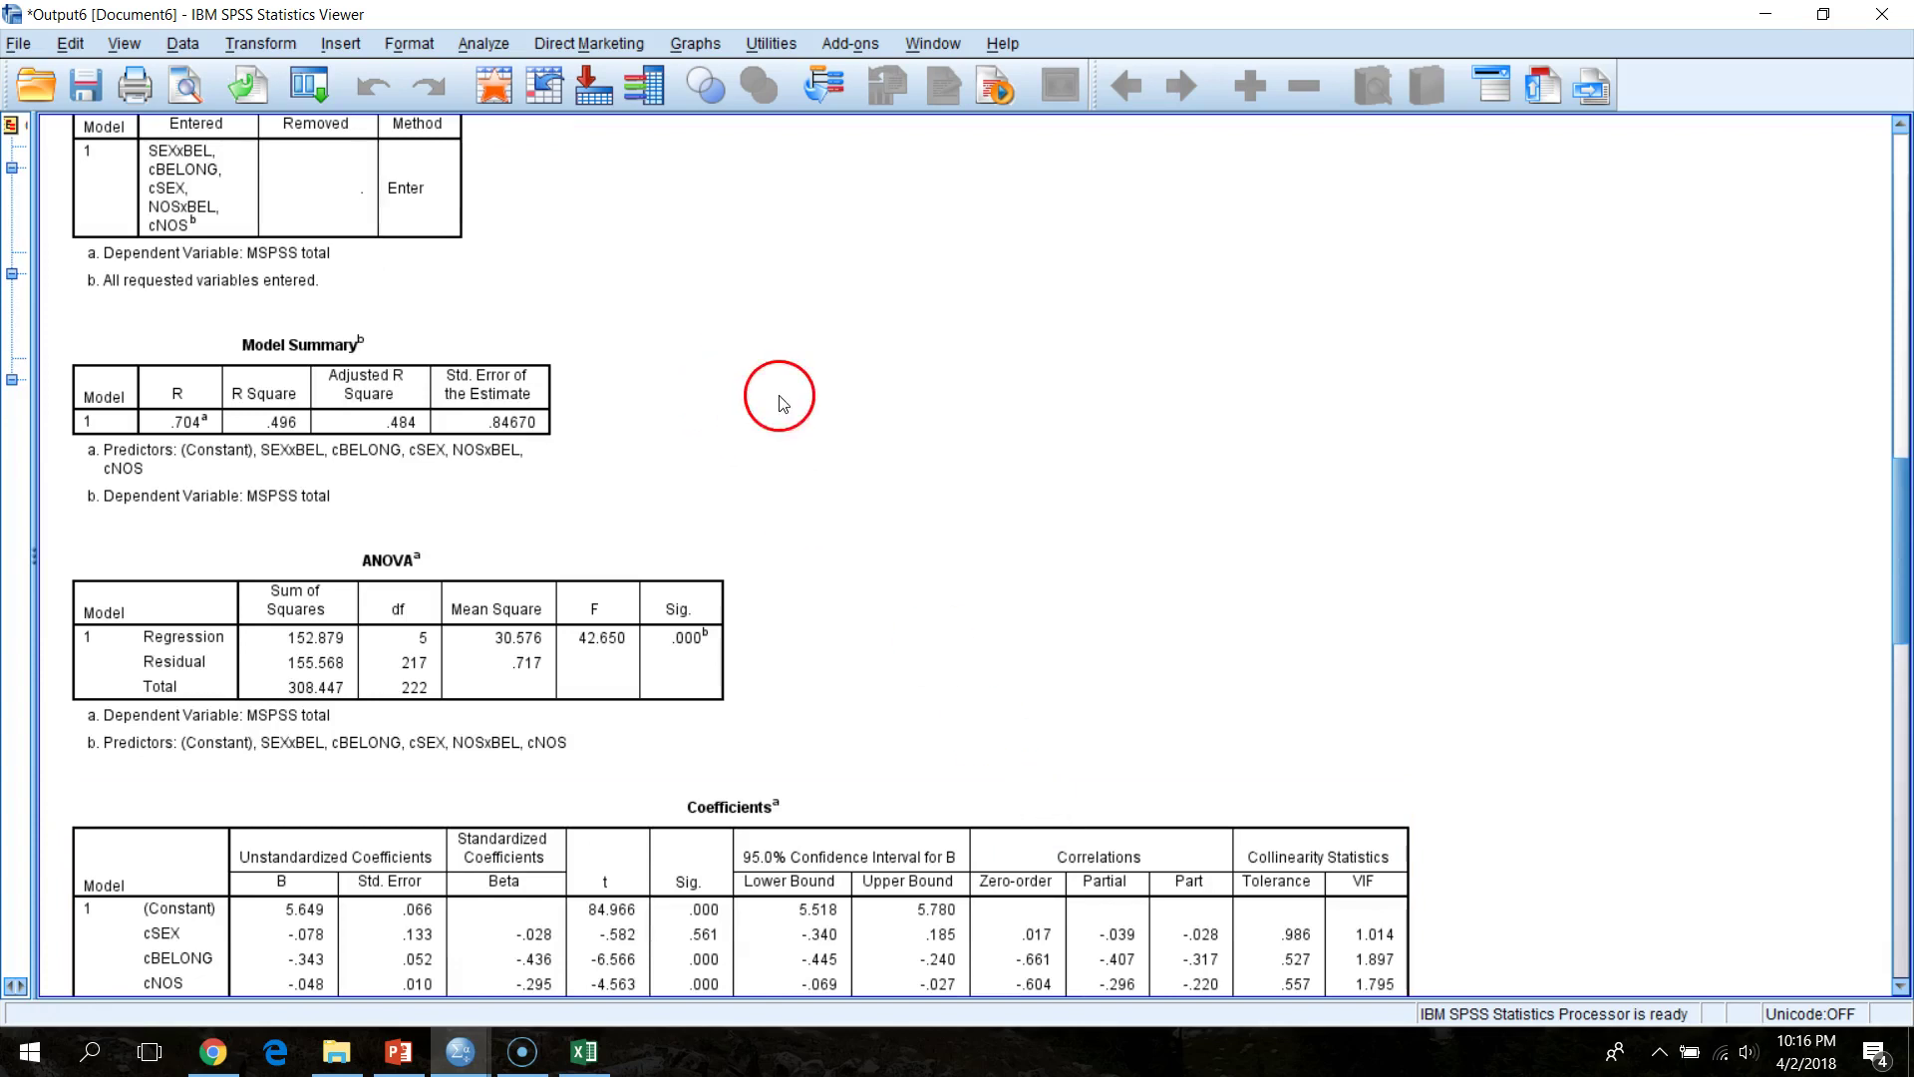
- Examine R Square in the Model Summary and the F test and significance in the ANOVA table
{"action": "left_click", "coordinate": [128, 485]}
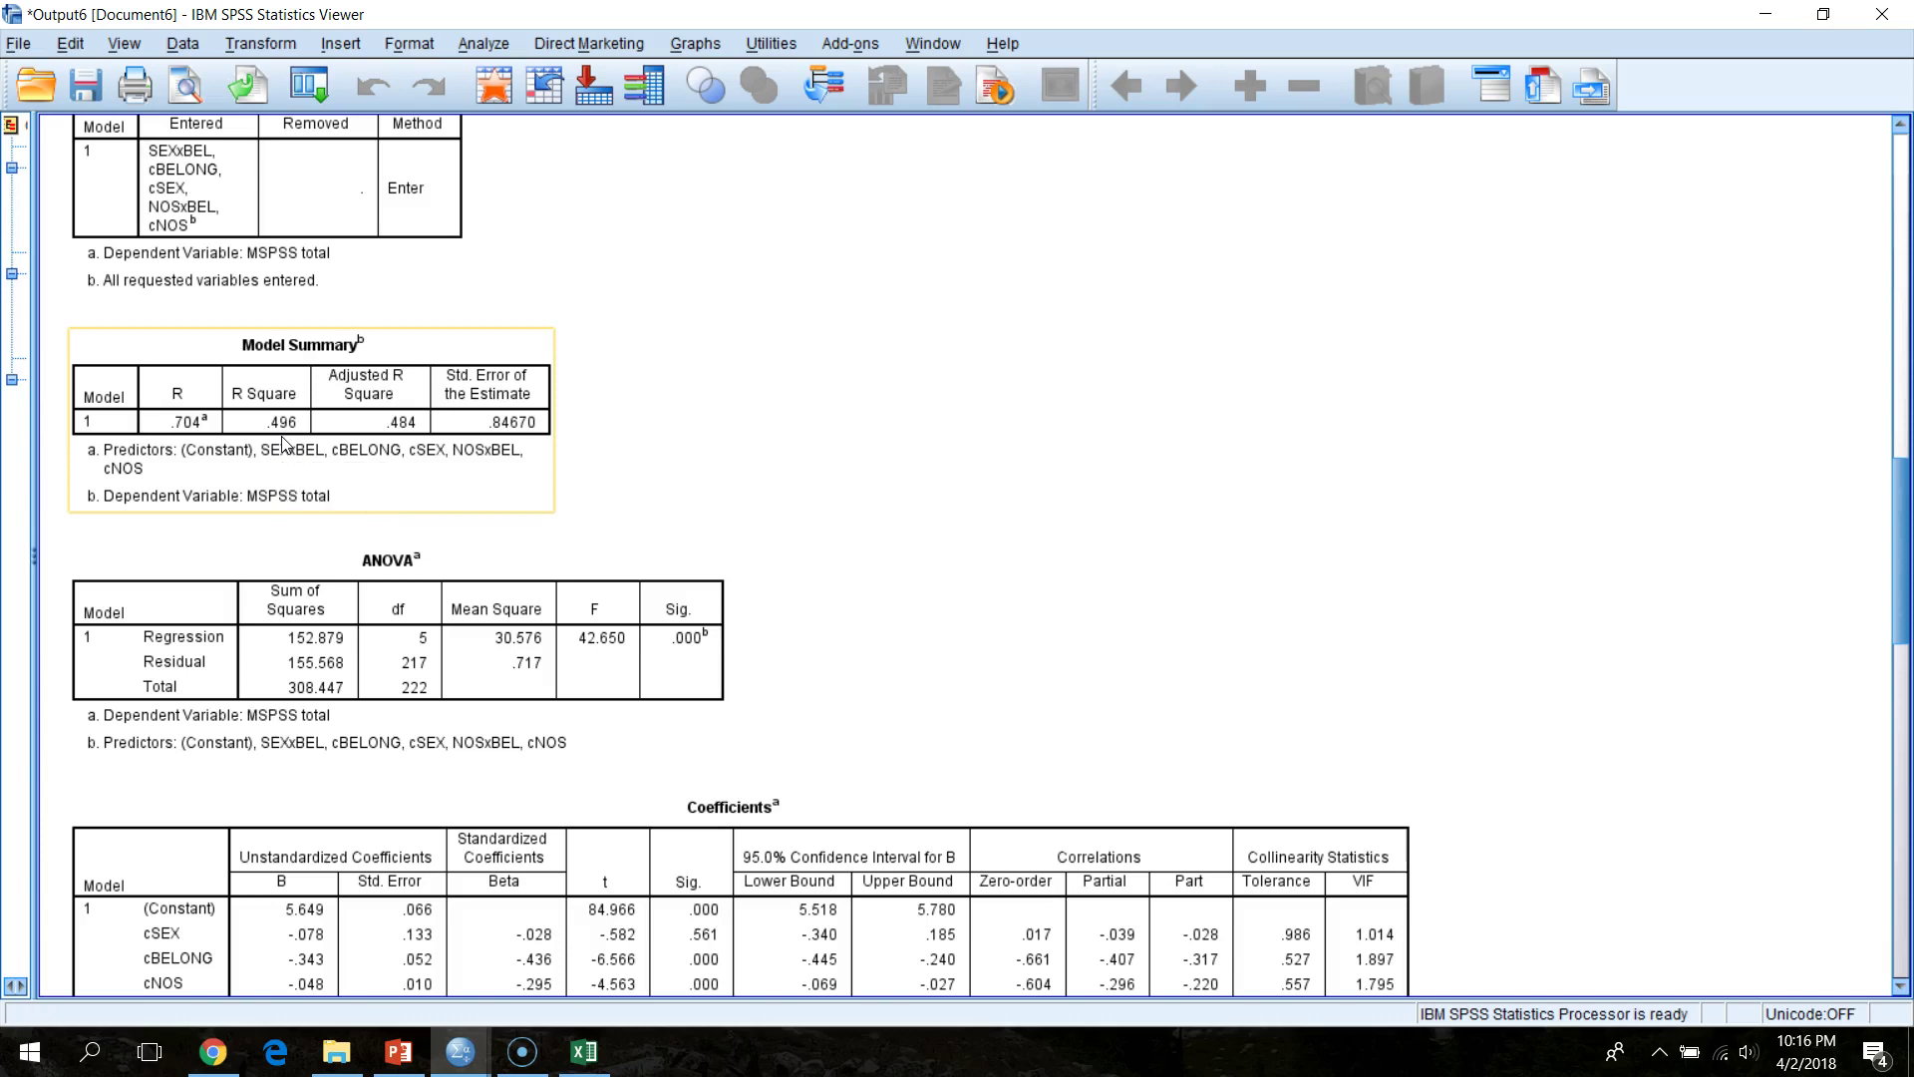
{"action": "left_click", "coordinate": [258, 540]}
{"action": "left_click", "coordinate": [298, 482]}
{"action": "left_click", "coordinate": [641, 537]}
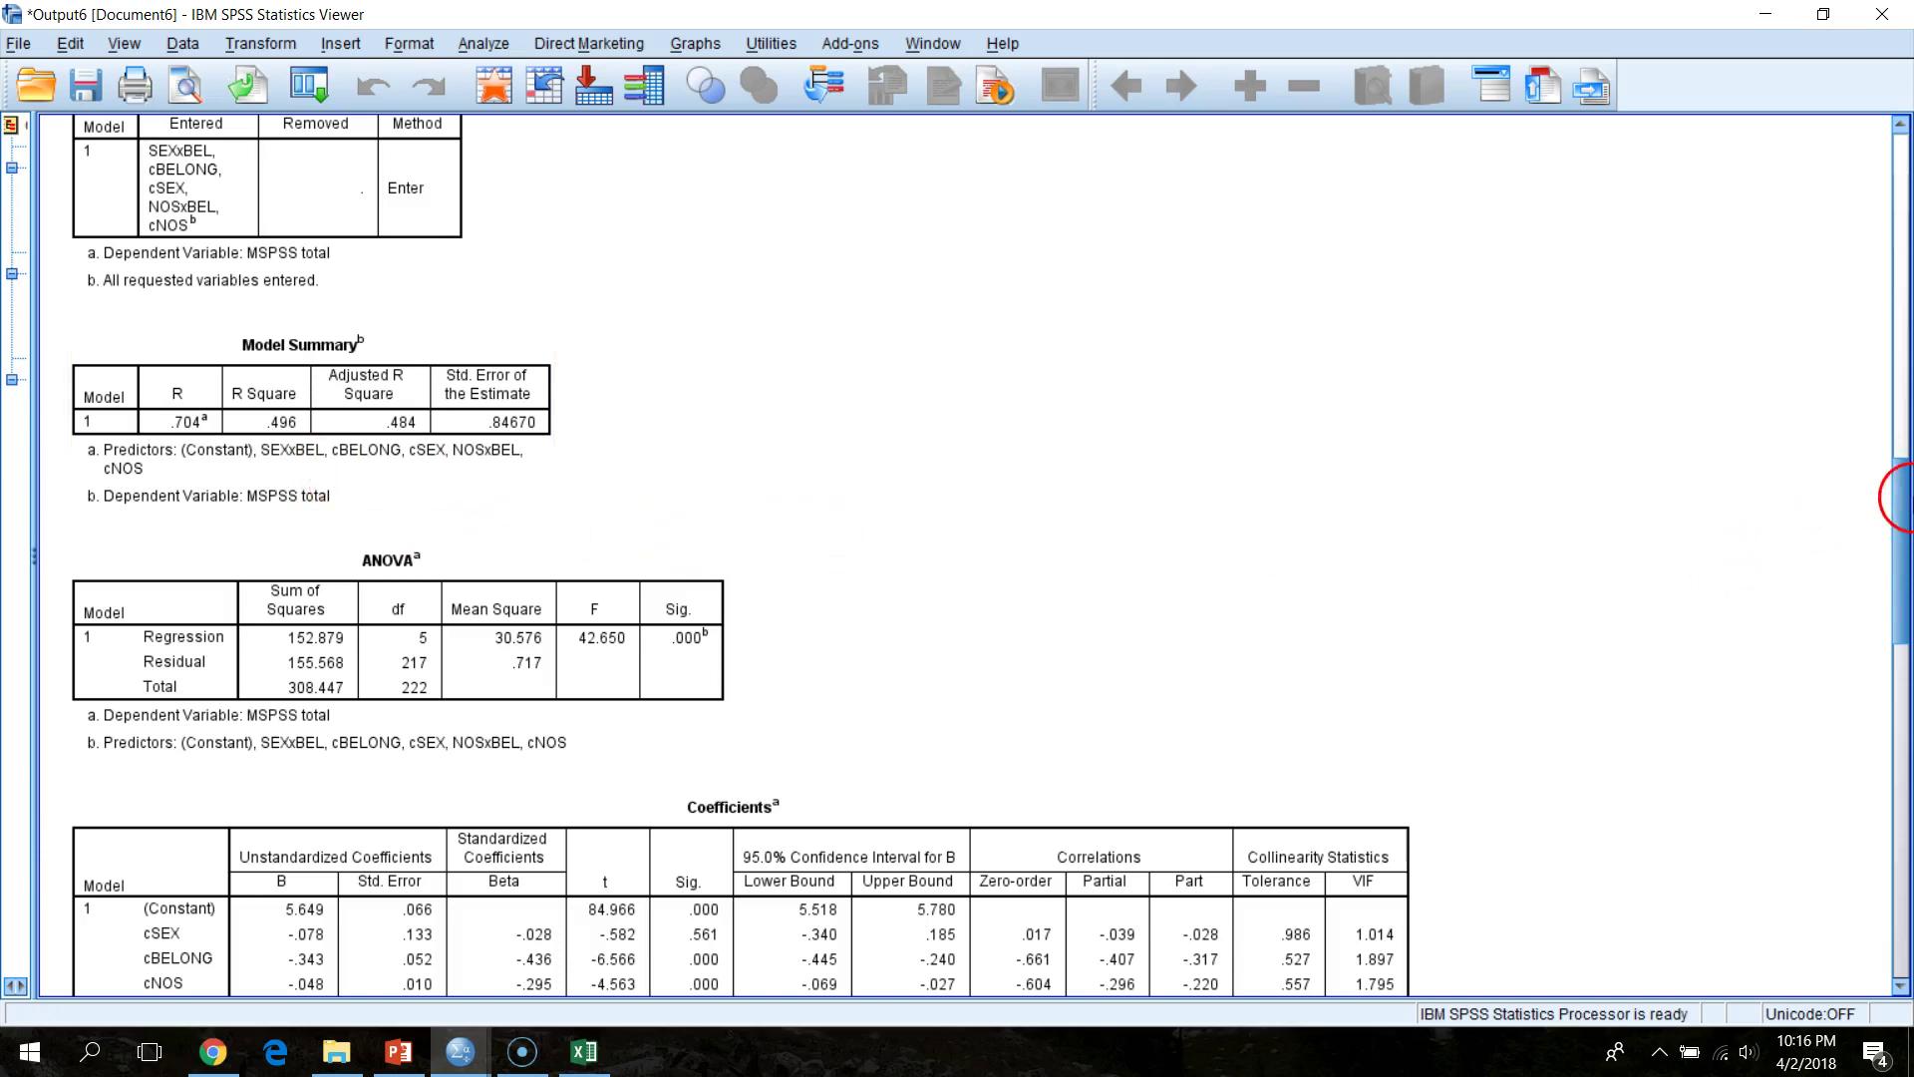
{"action": "left_click_drag", "start_coordinate": [1902, 503], "coordinate": [1842, 521]}
{"action": "left_click", "coordinate": [632, 589]}
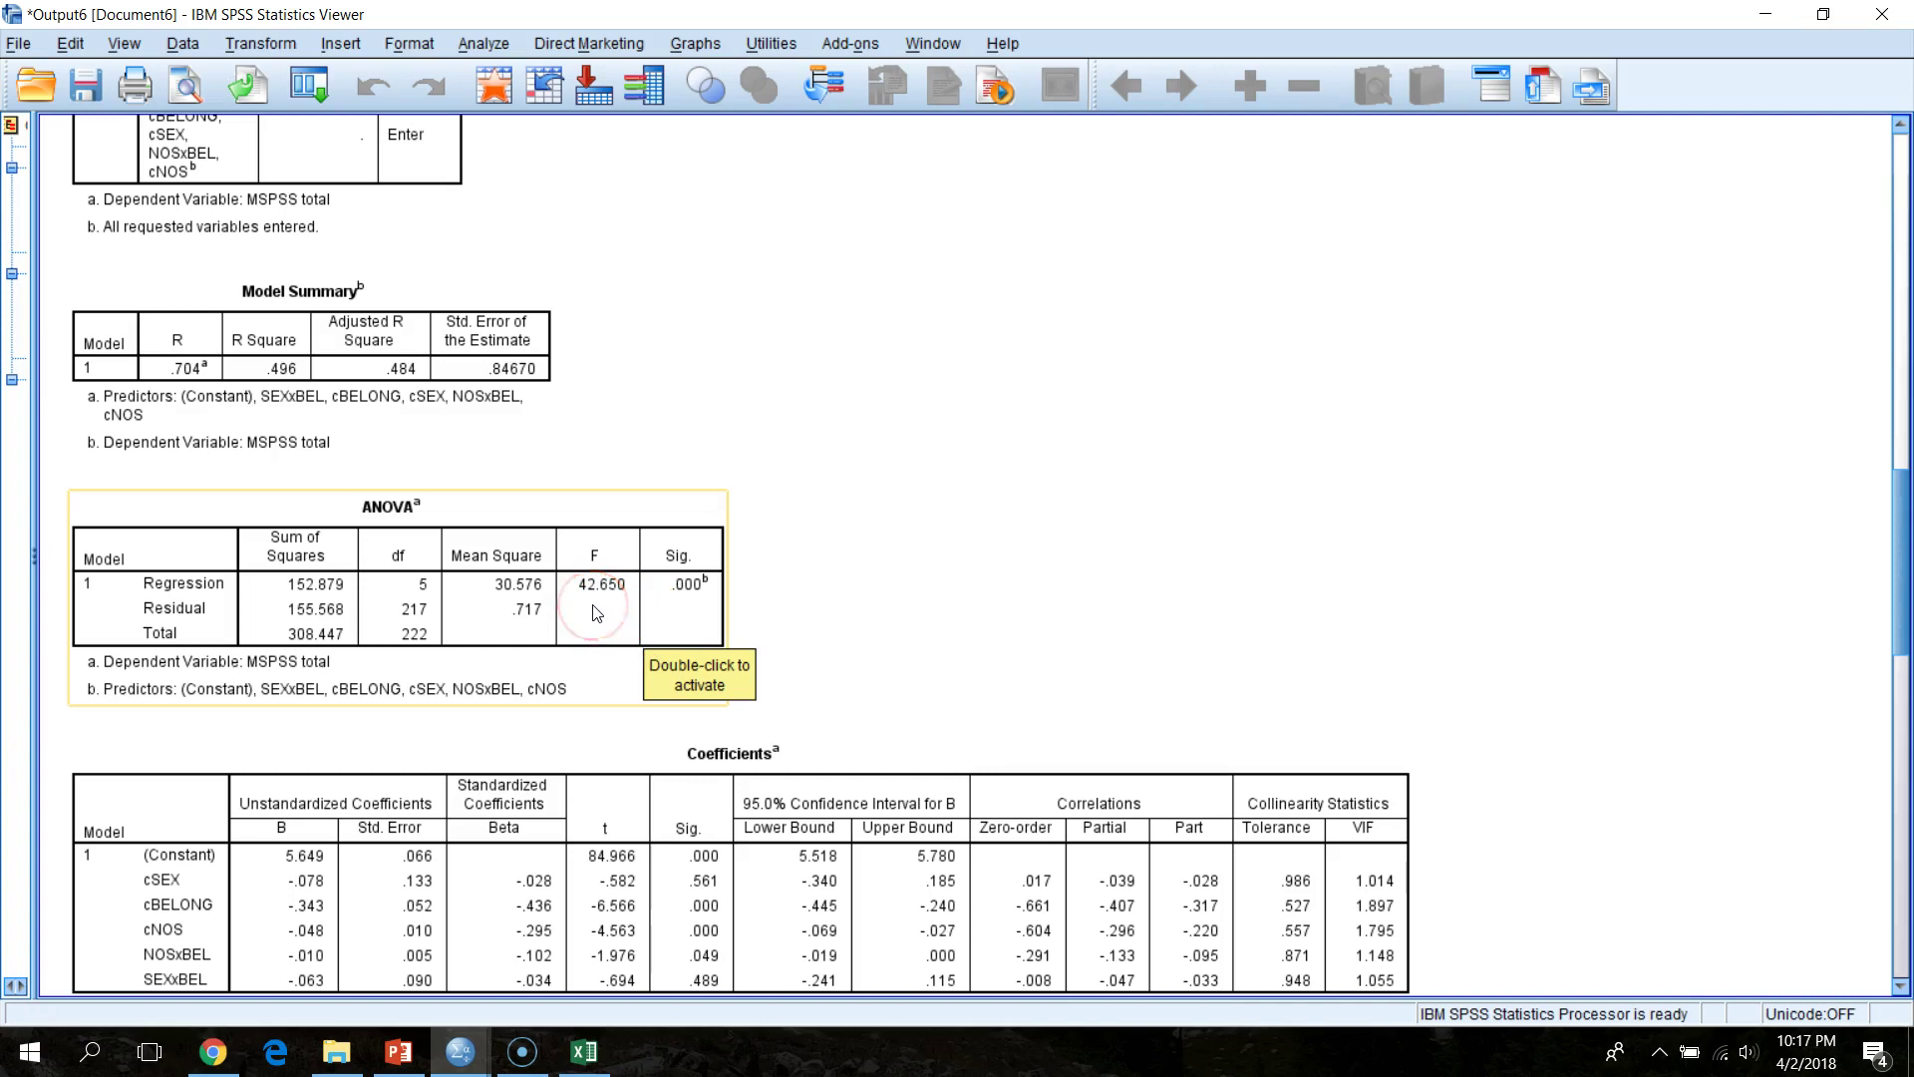
{"action": "left_click", "coordinate": [267, 439]}
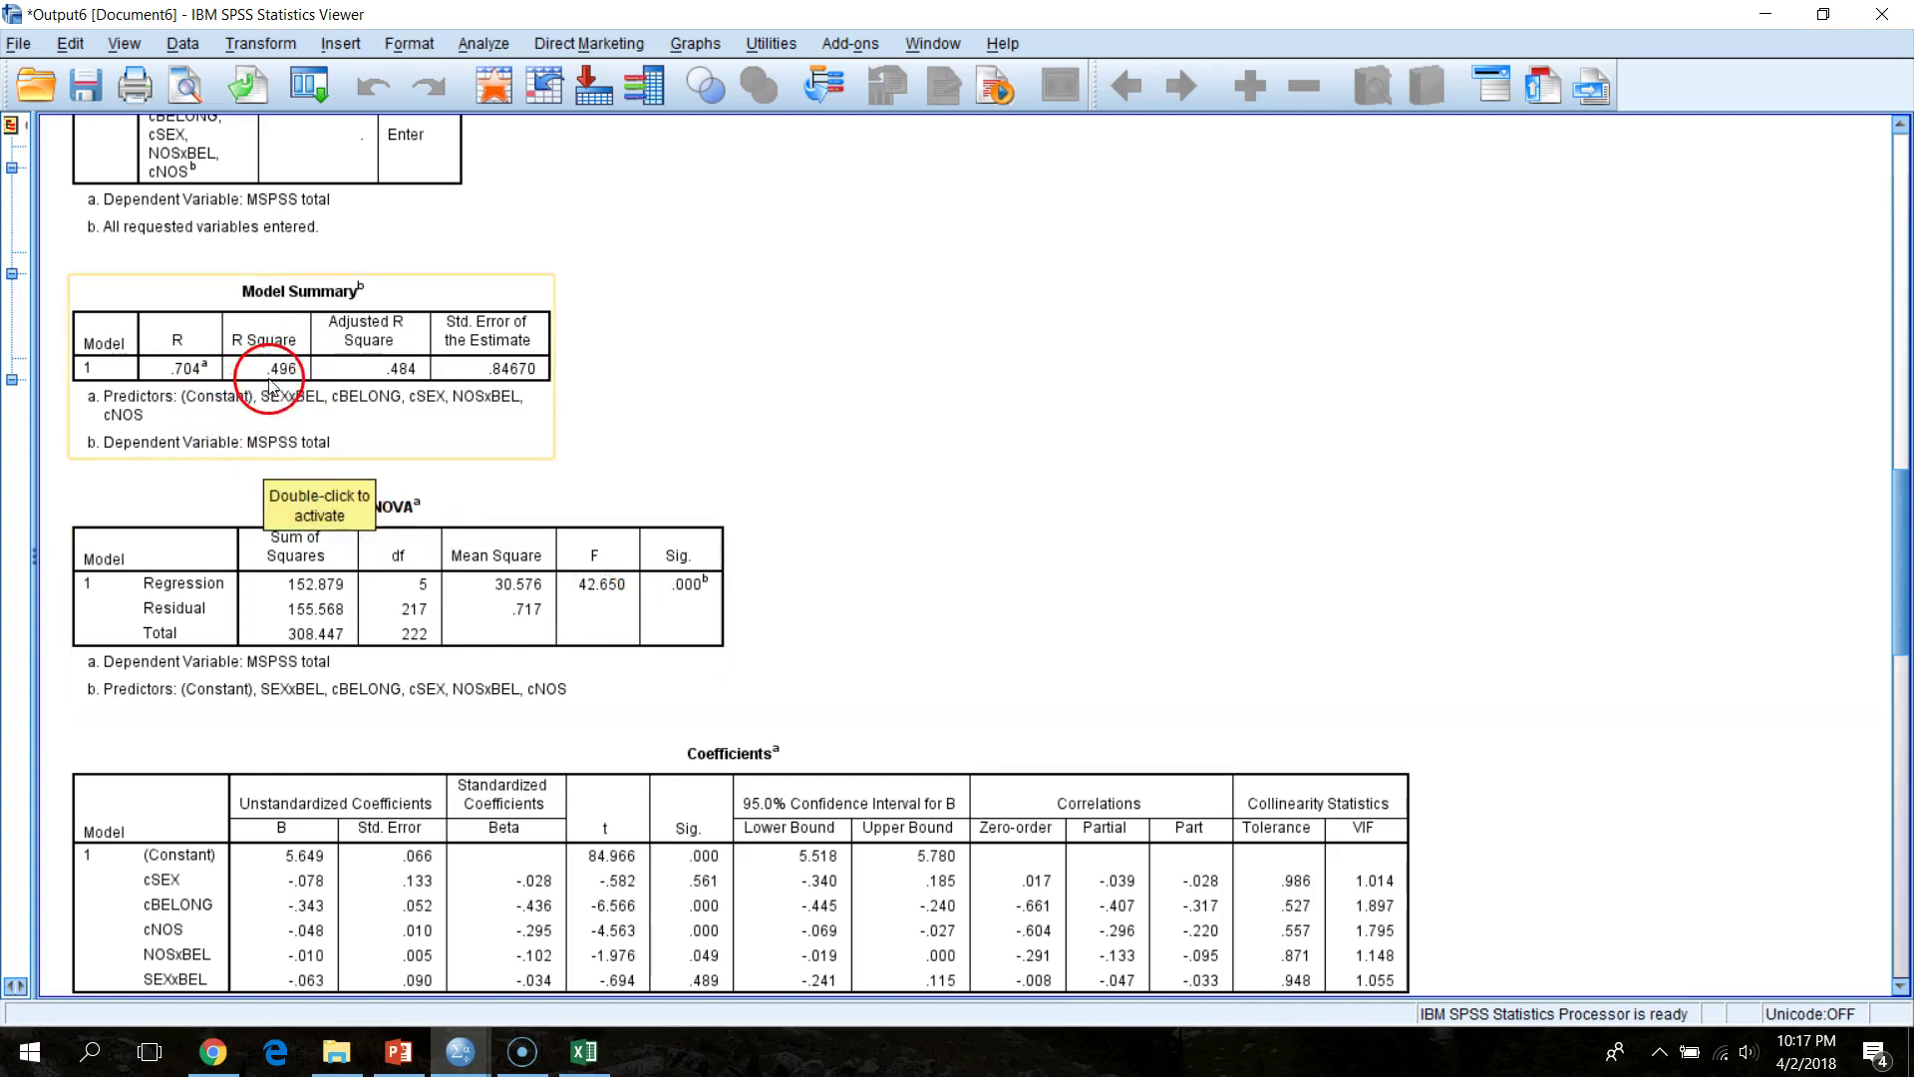
{"action": "left_click", "coordinate": [526, 678]}
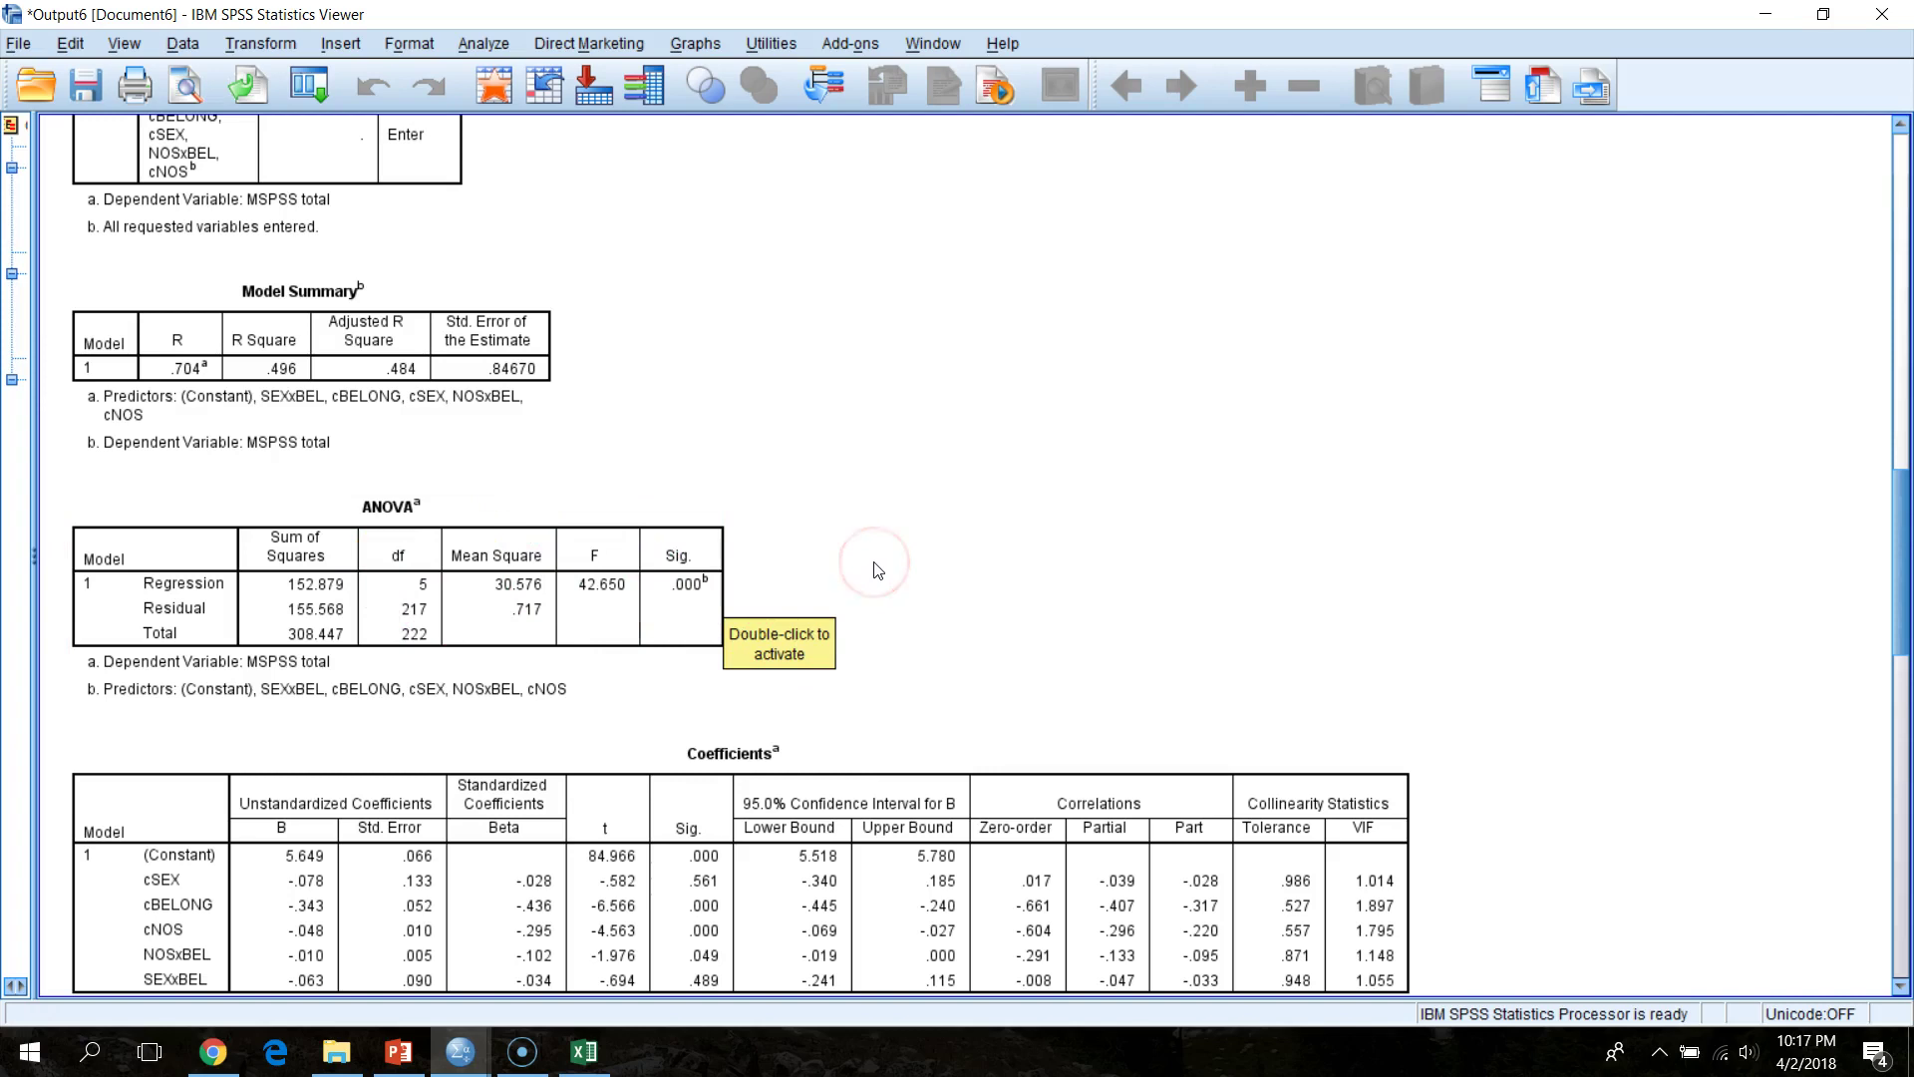
- Examine the Coefficients table for the predictors and interaction terms, and the Casewise Diagnostics and Residuals Statistics tables
{"action": "scroll", "coordinate": [875, 569], "scroll_direction": "down", "scroll_amount": 3}
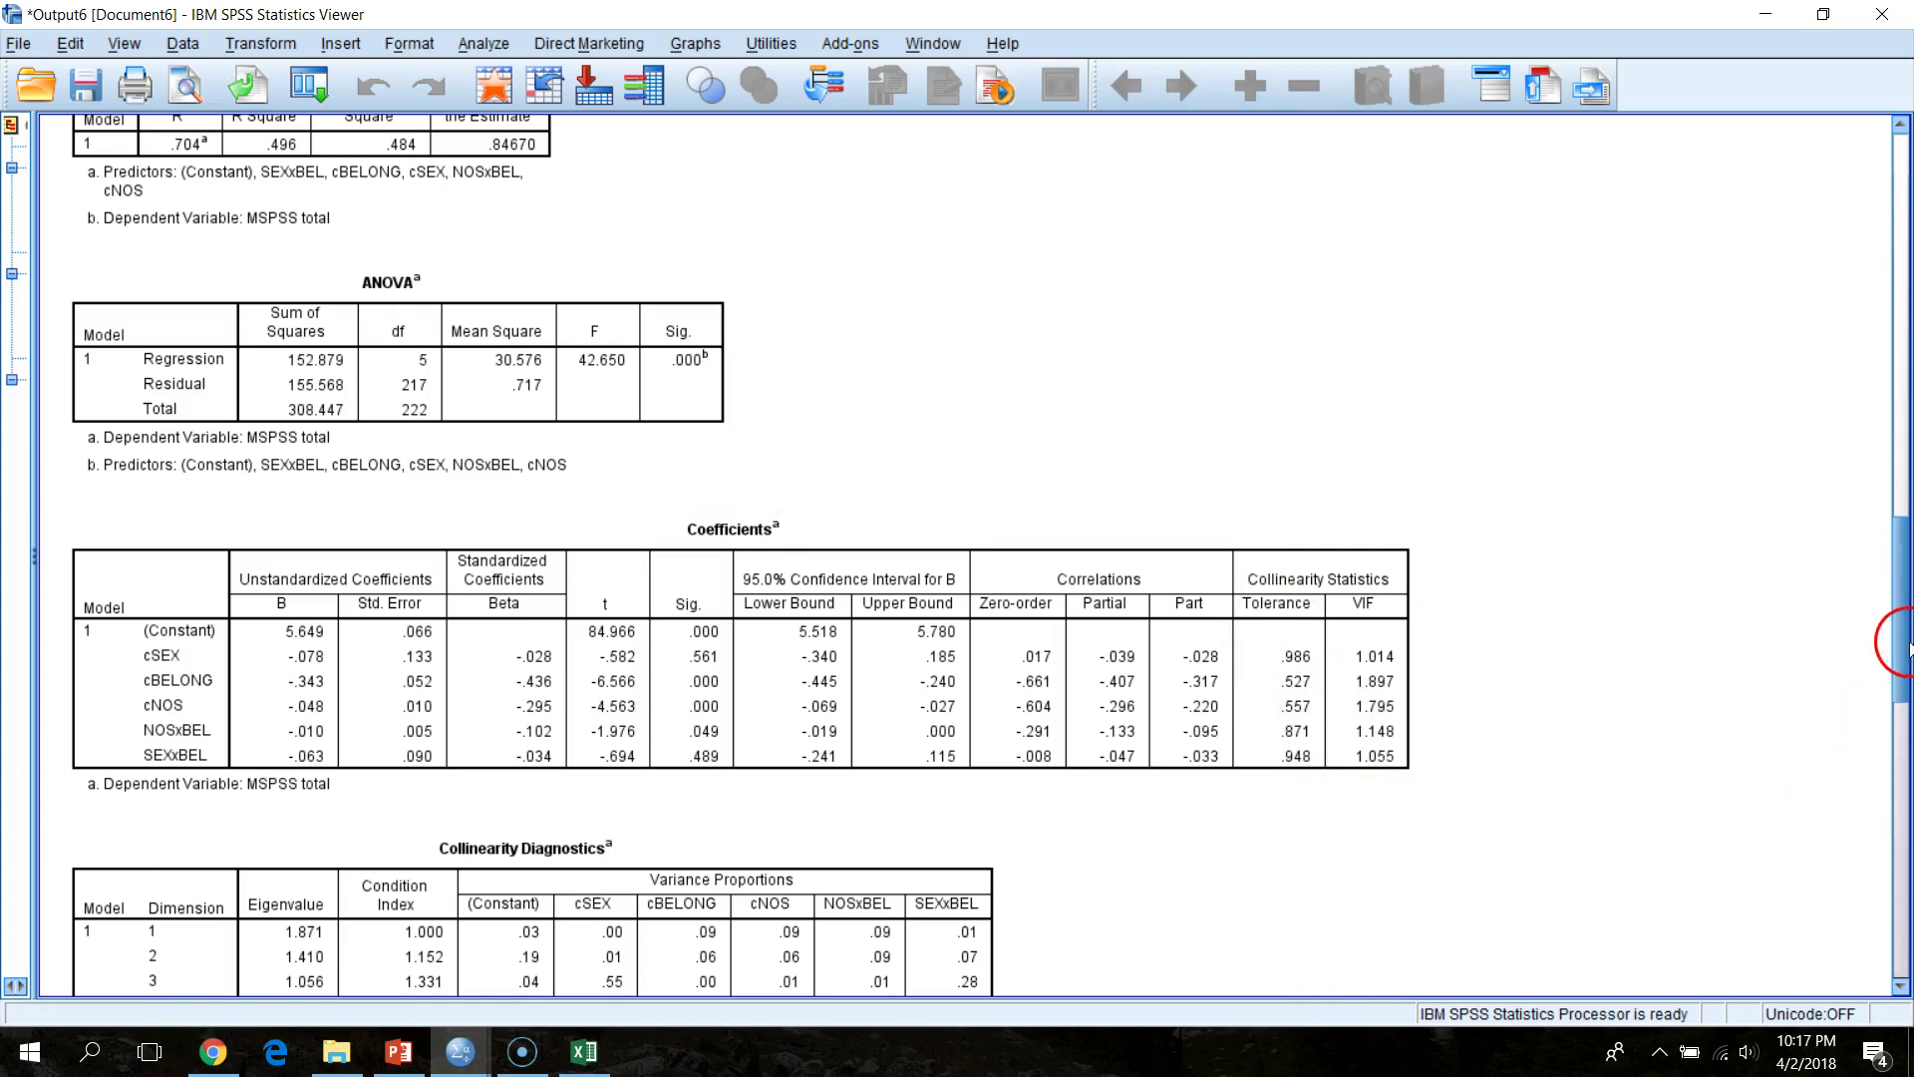
{"action": "left_click_drag", "start_coordinate": [1901, 618], "coordinate": [1901, 766]}
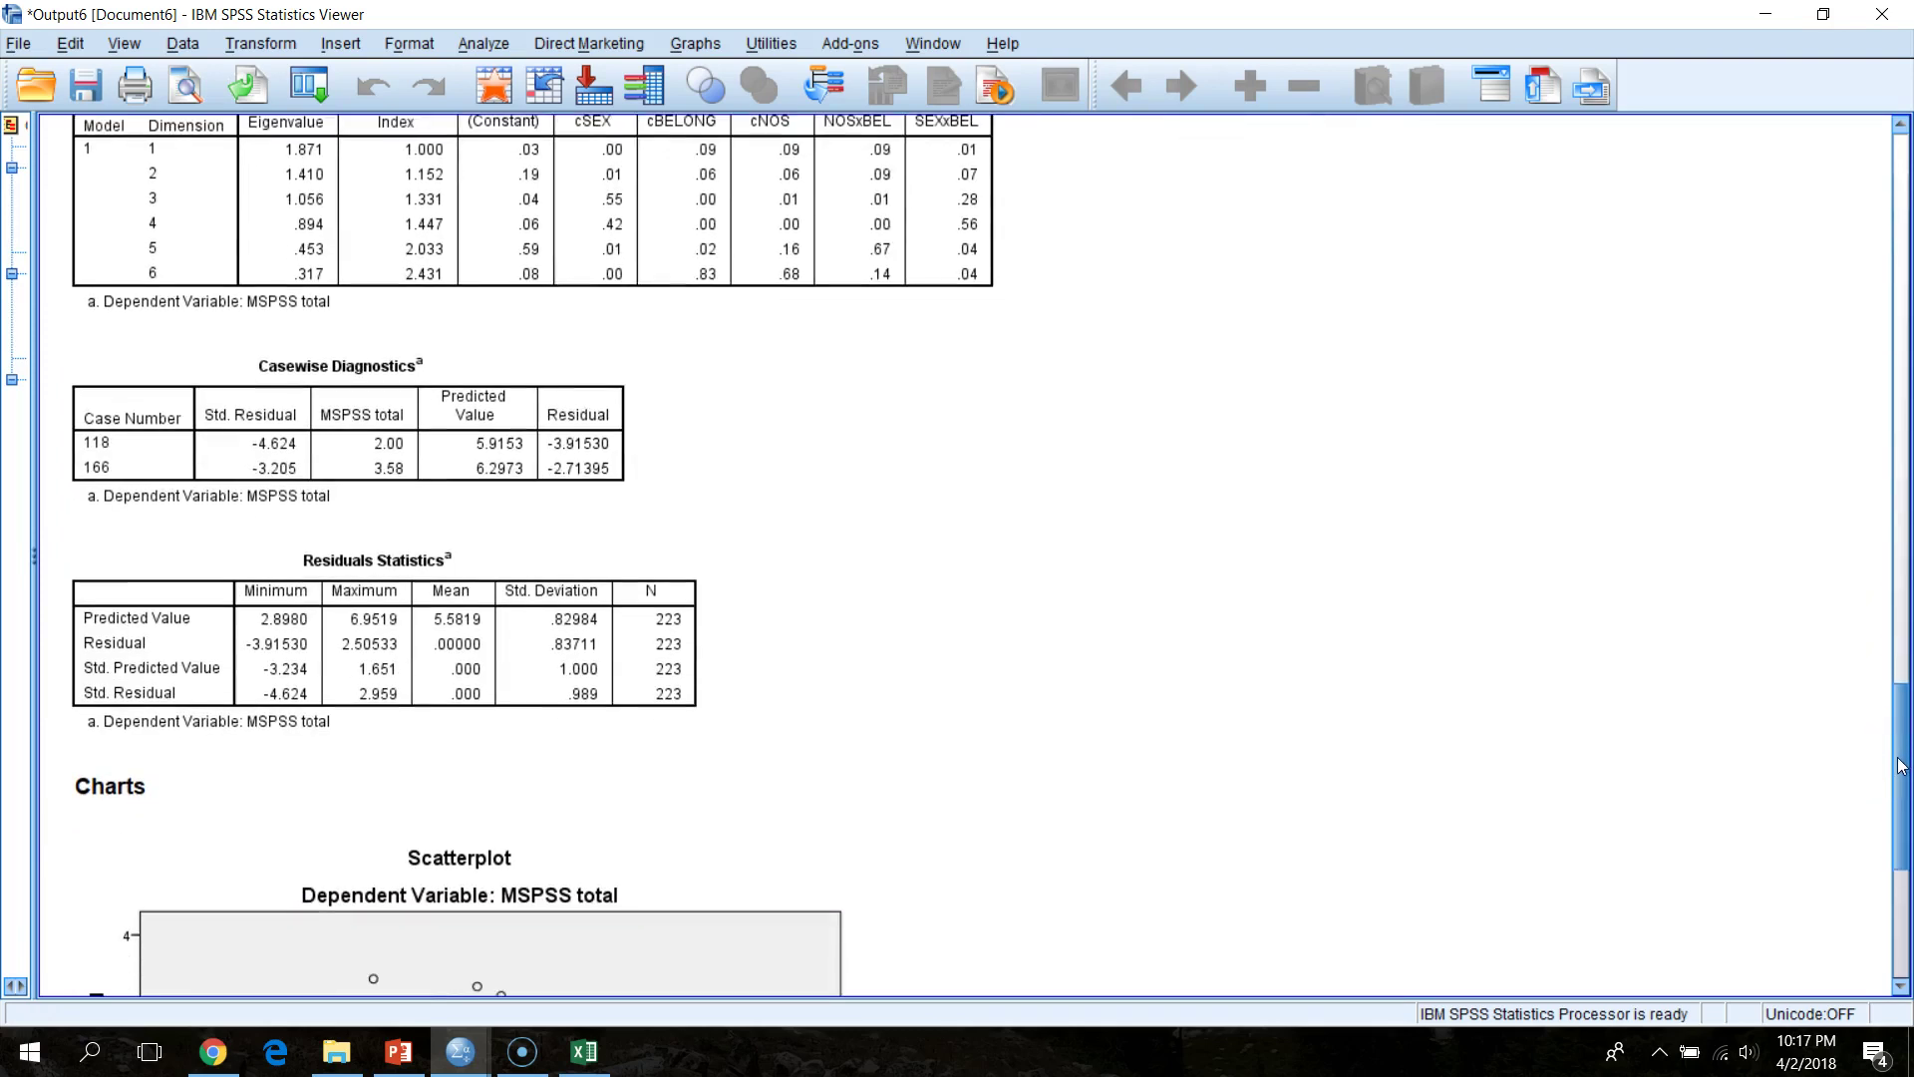
- Examine the Residuals Statistics table and the scatterplot of standardized residuals against standardized predicted values
{"action": "left_click_drag", "start_coordinate": [1900, 766], "coordinate": [1899, 764]}
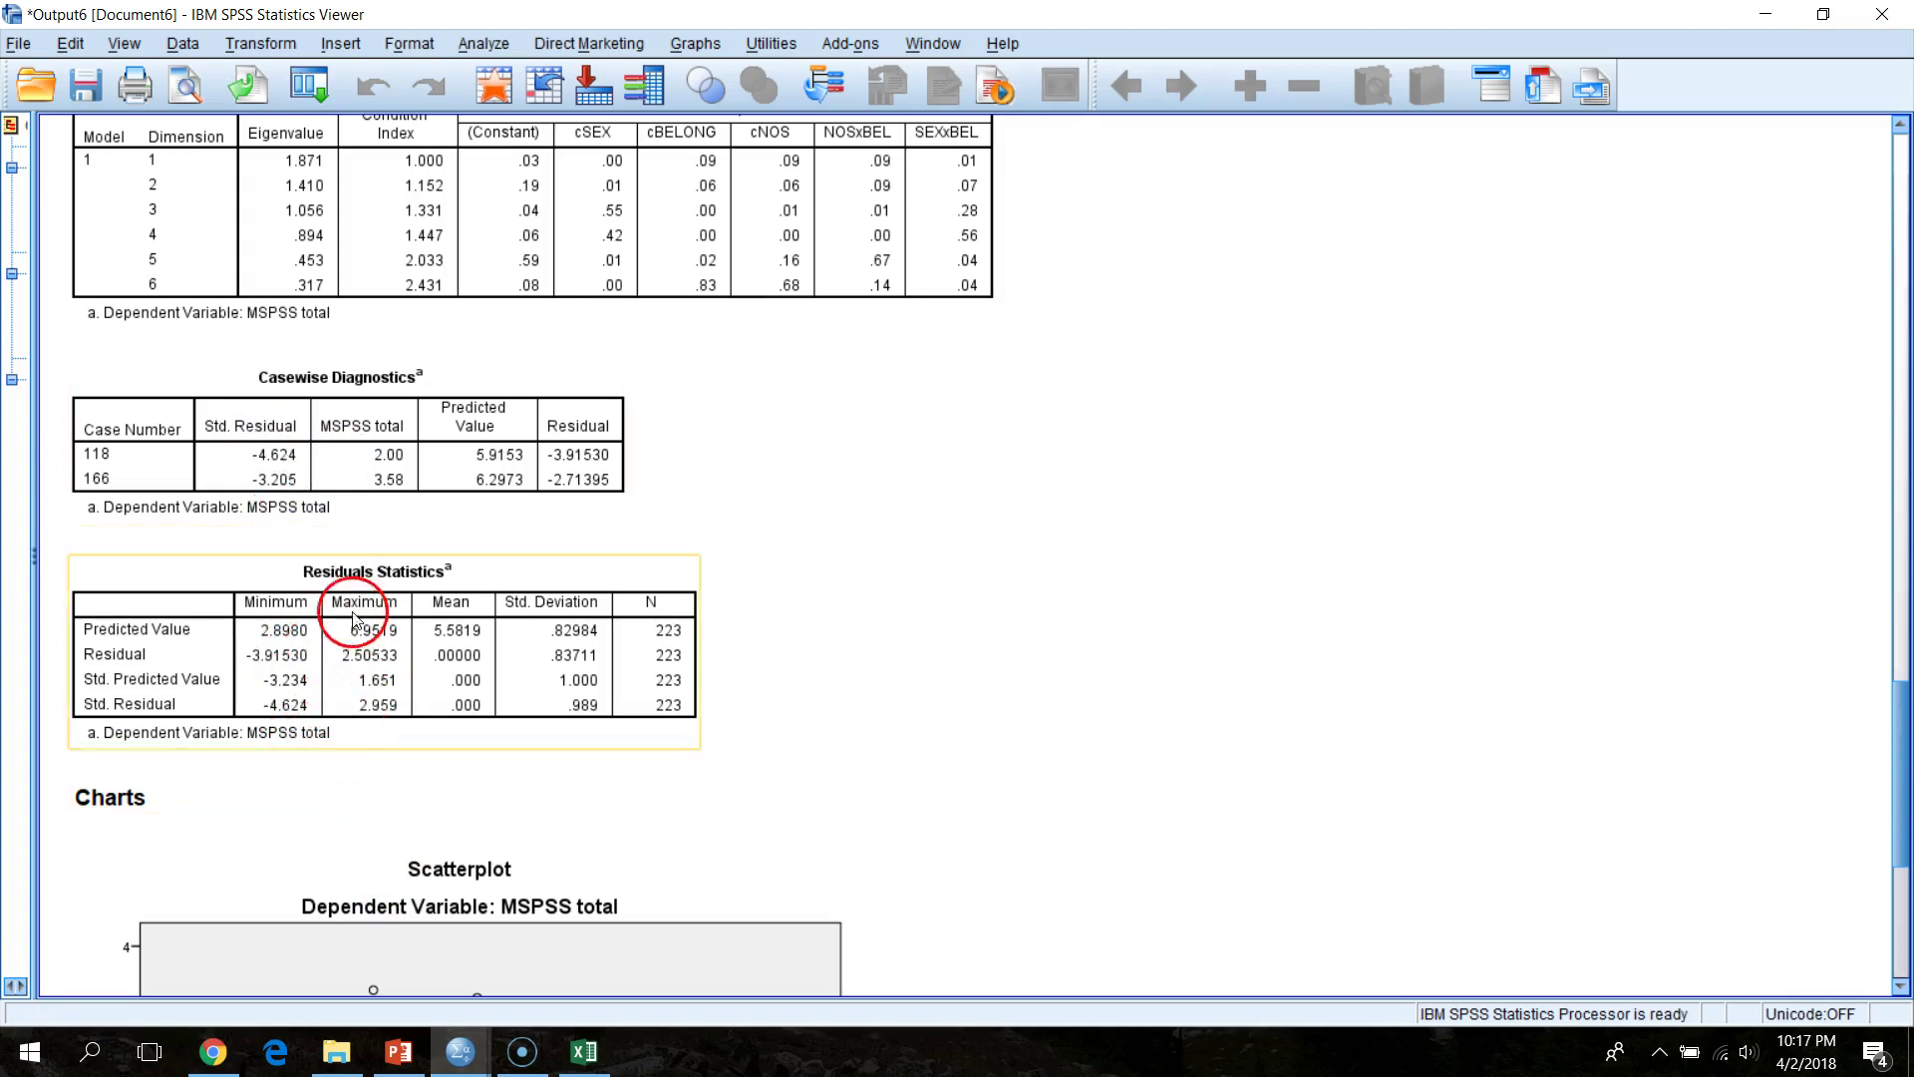
{"action": "scroll", "coordinate": [1905, 763], "scroll_direction": "down", "scroll_amount": 1}
{"action": "left_click_drag", "start_coordinate": [1905, 763], "coordinate": [1905, 855]}
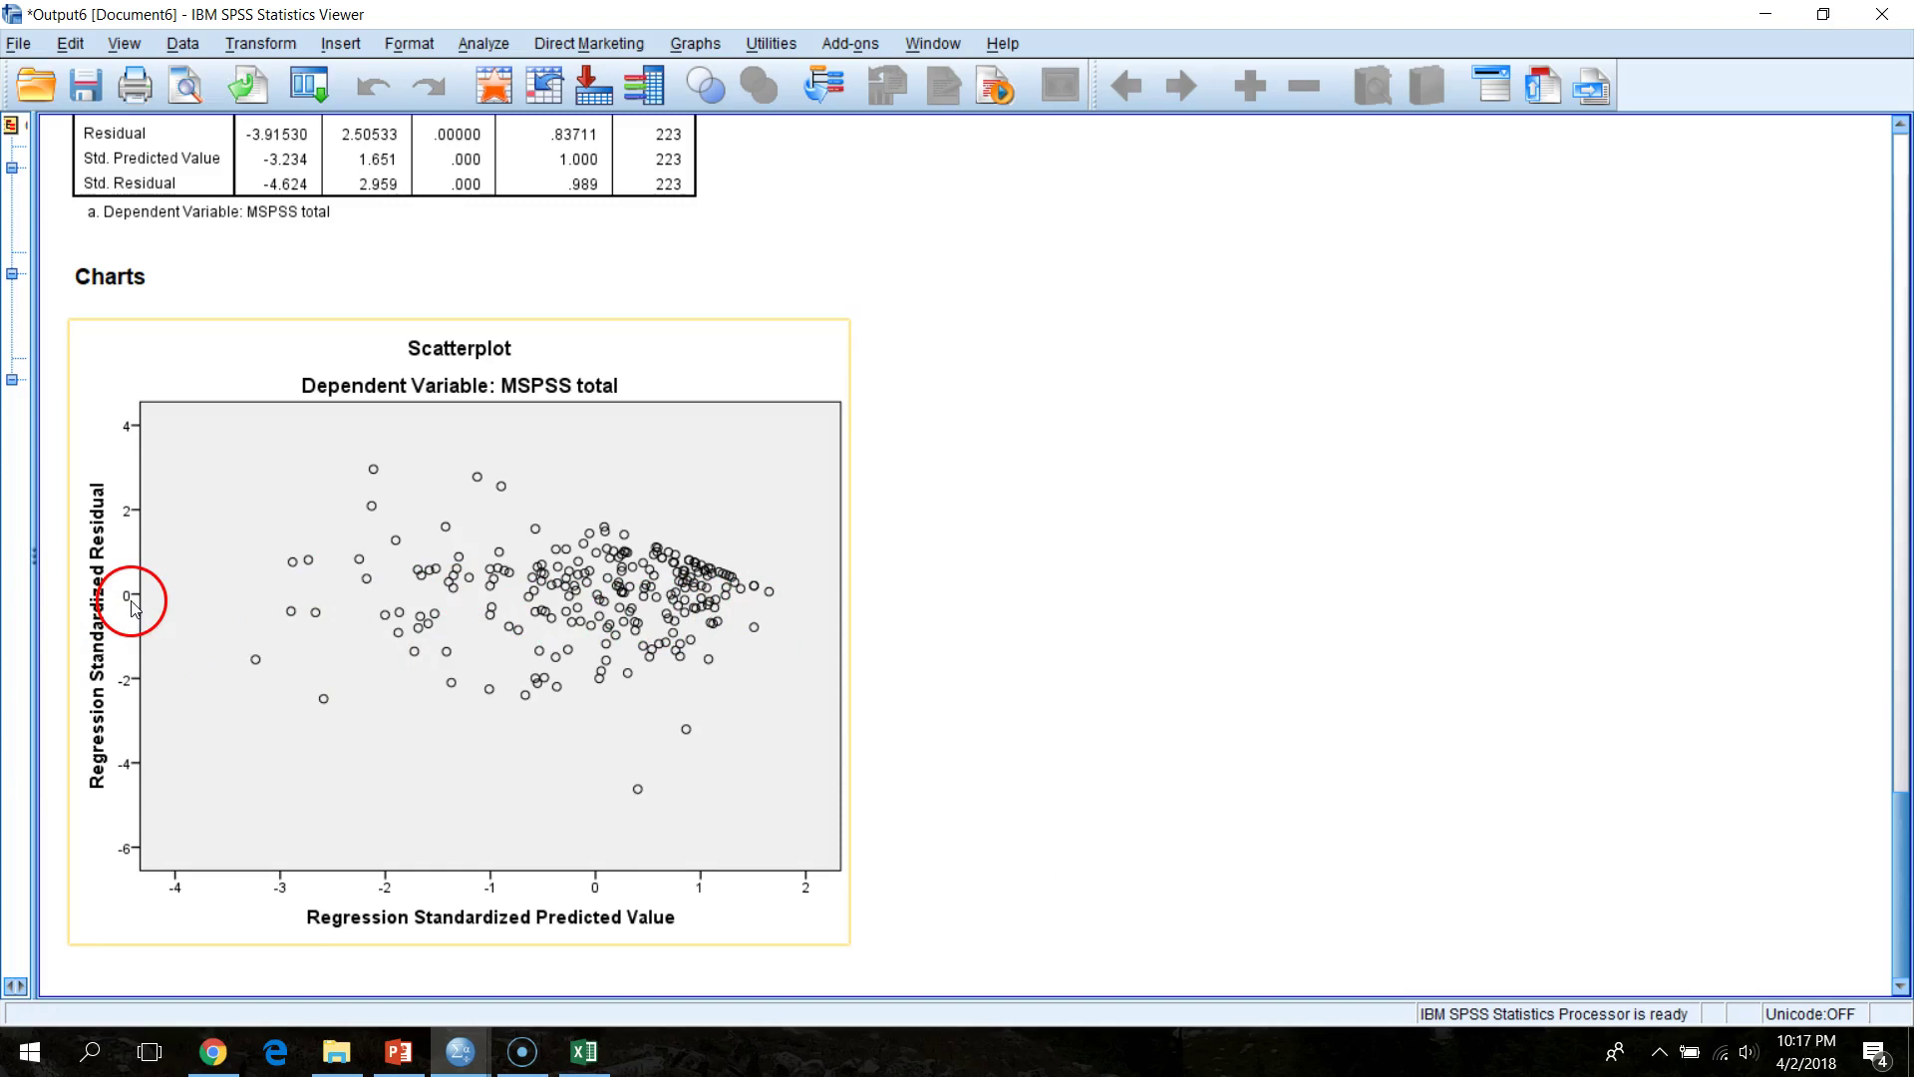
- Examine the Coefficients table rows for cSEX, cBELONG, cNOS and the NOSxBEL interaction
{"action": "left_click_drag", "start_coordinate": [1907, 840], "coordinate": [1908, 588]}
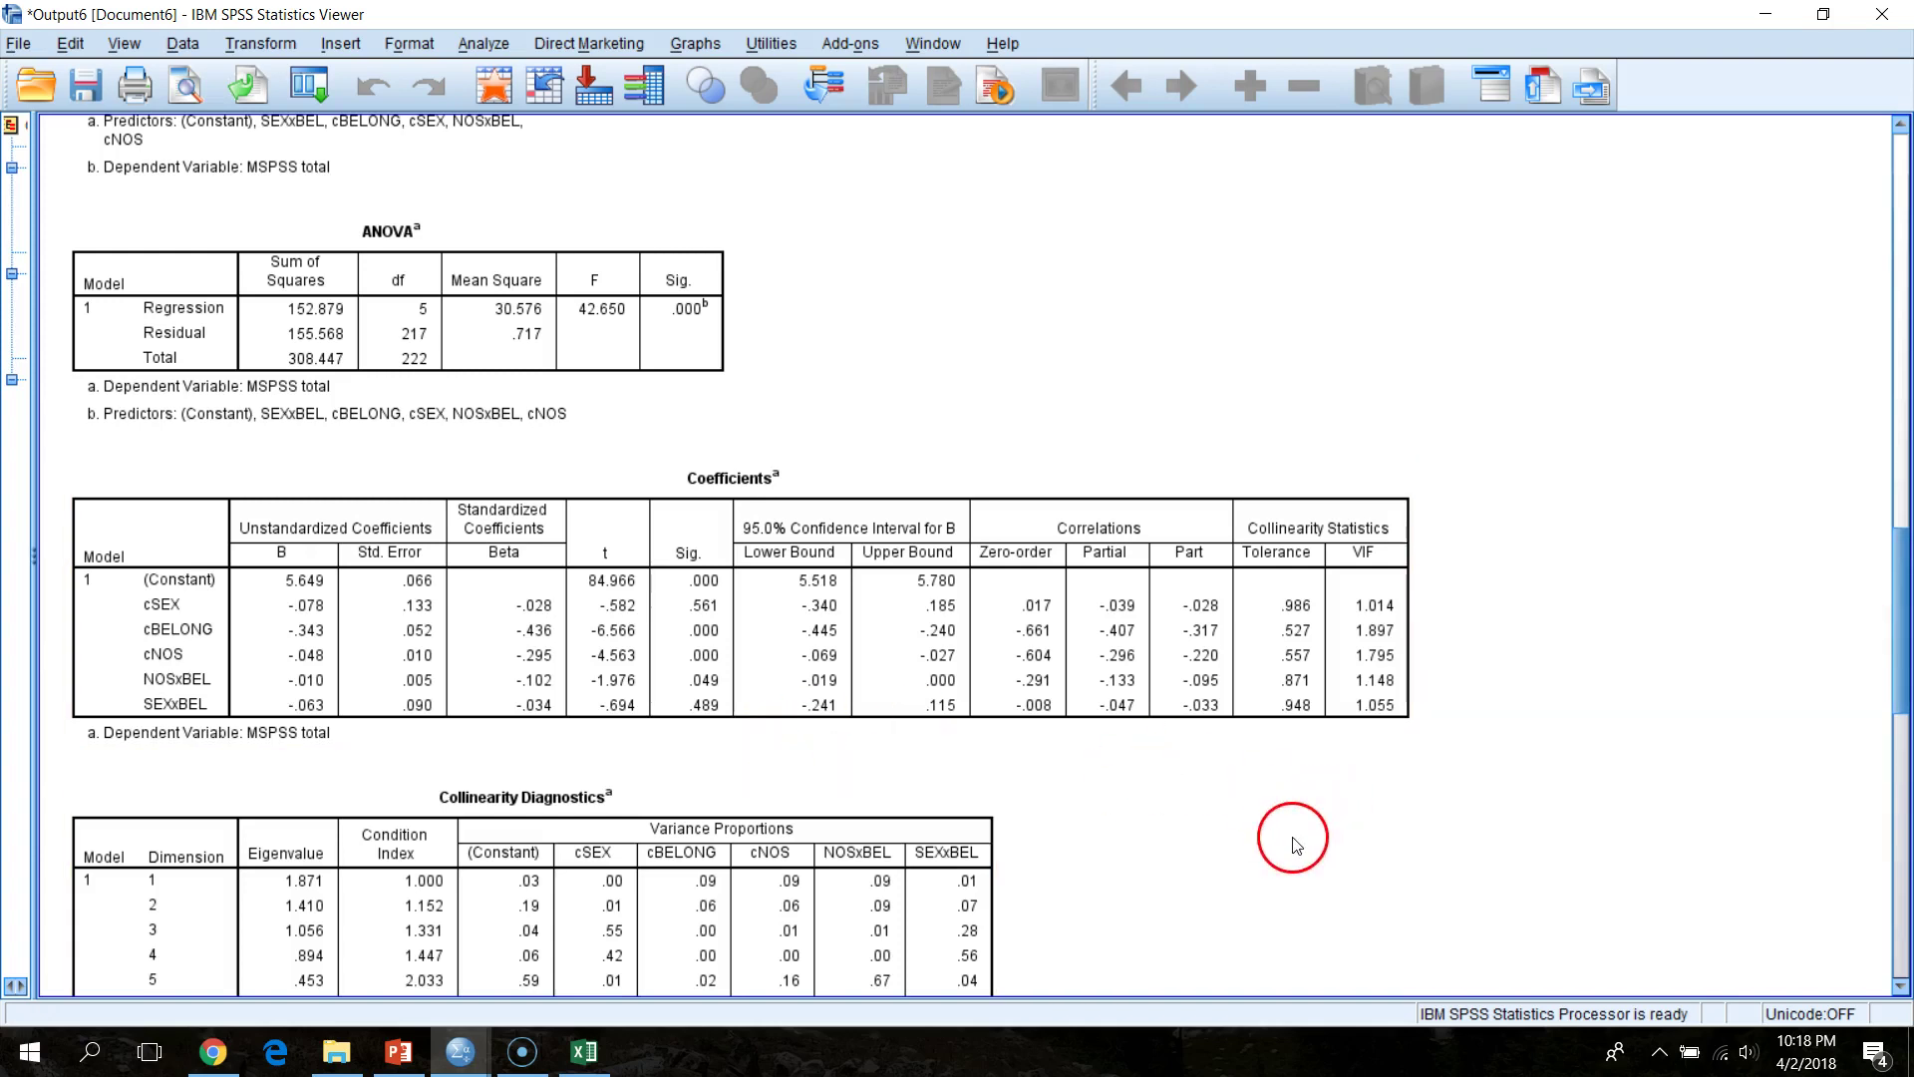
{"action": "left_click", "coordinate": [598, 788]}
{"action": "left_click", "coordinate": [379, 638]}
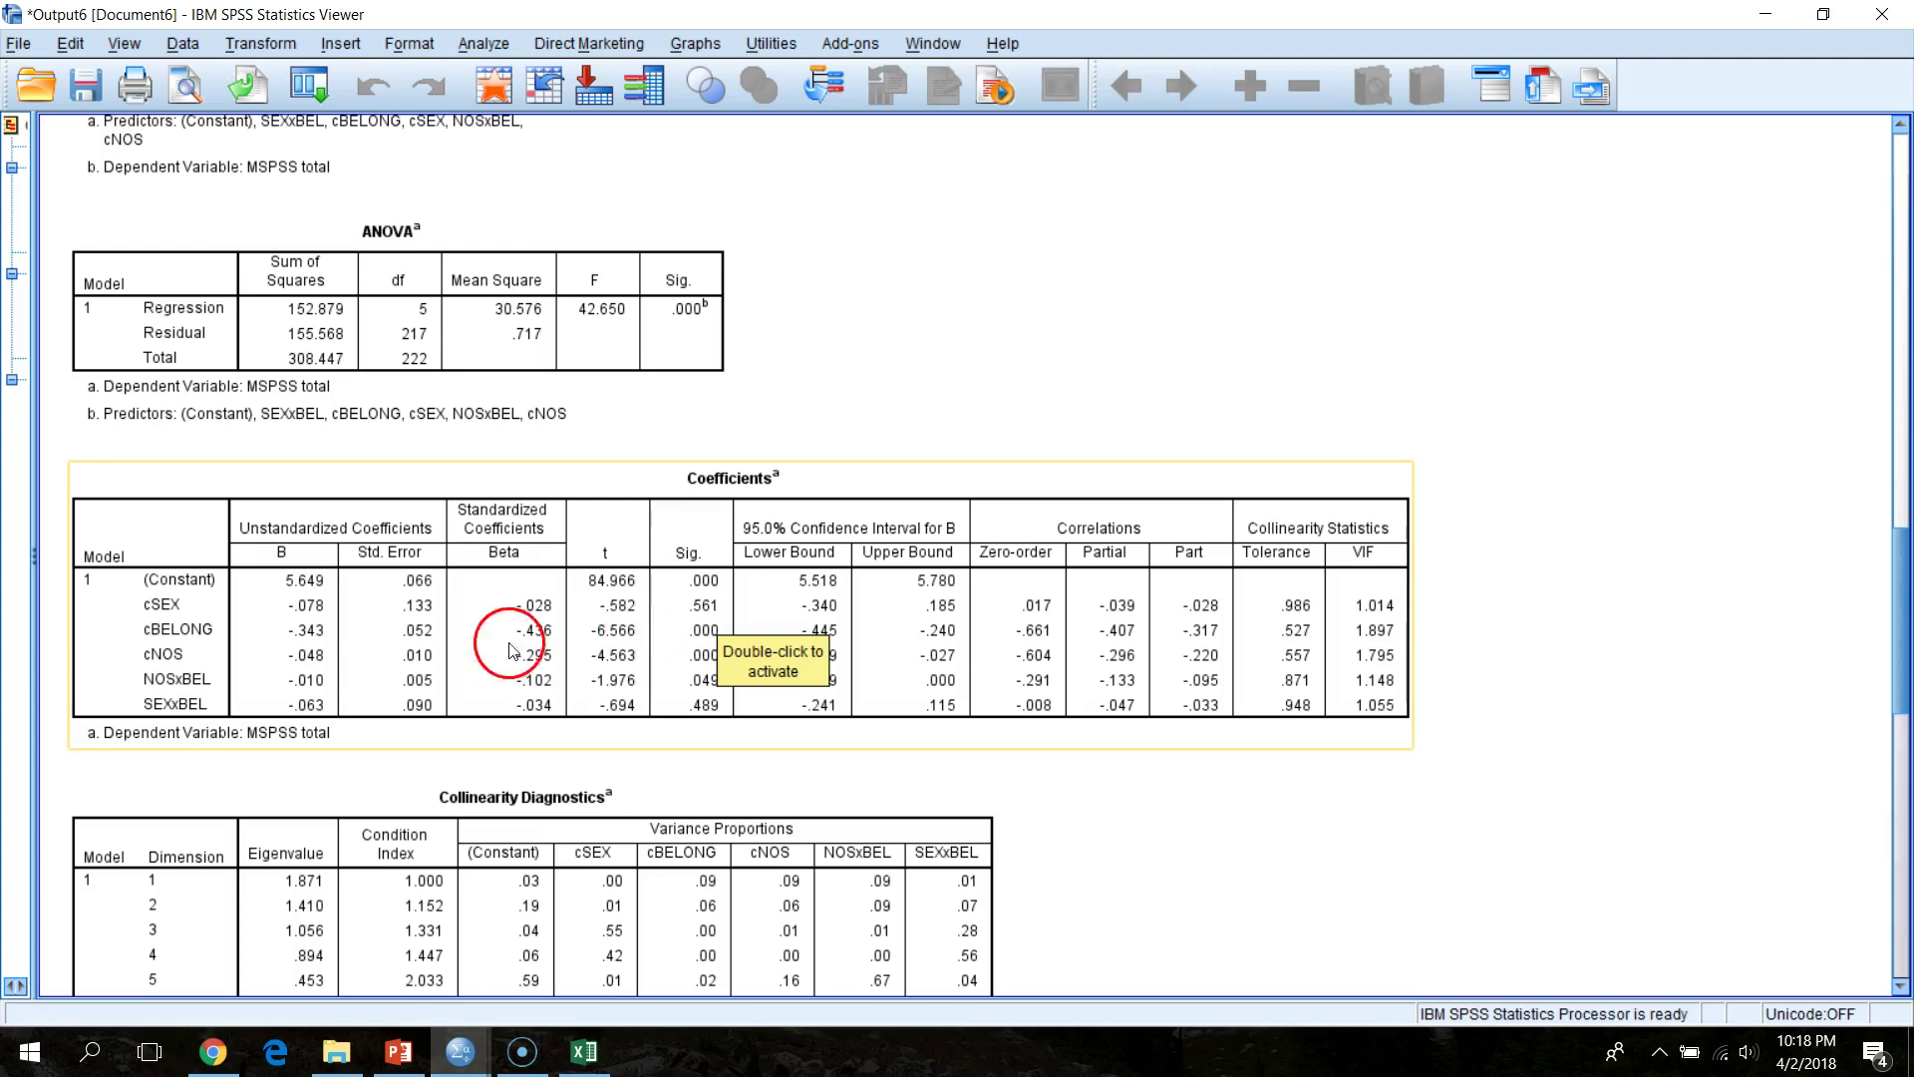
{"action": "left_click", "coordinate": [899, 830]}
{"action": "left_click", "coordinate": [598, 730]}
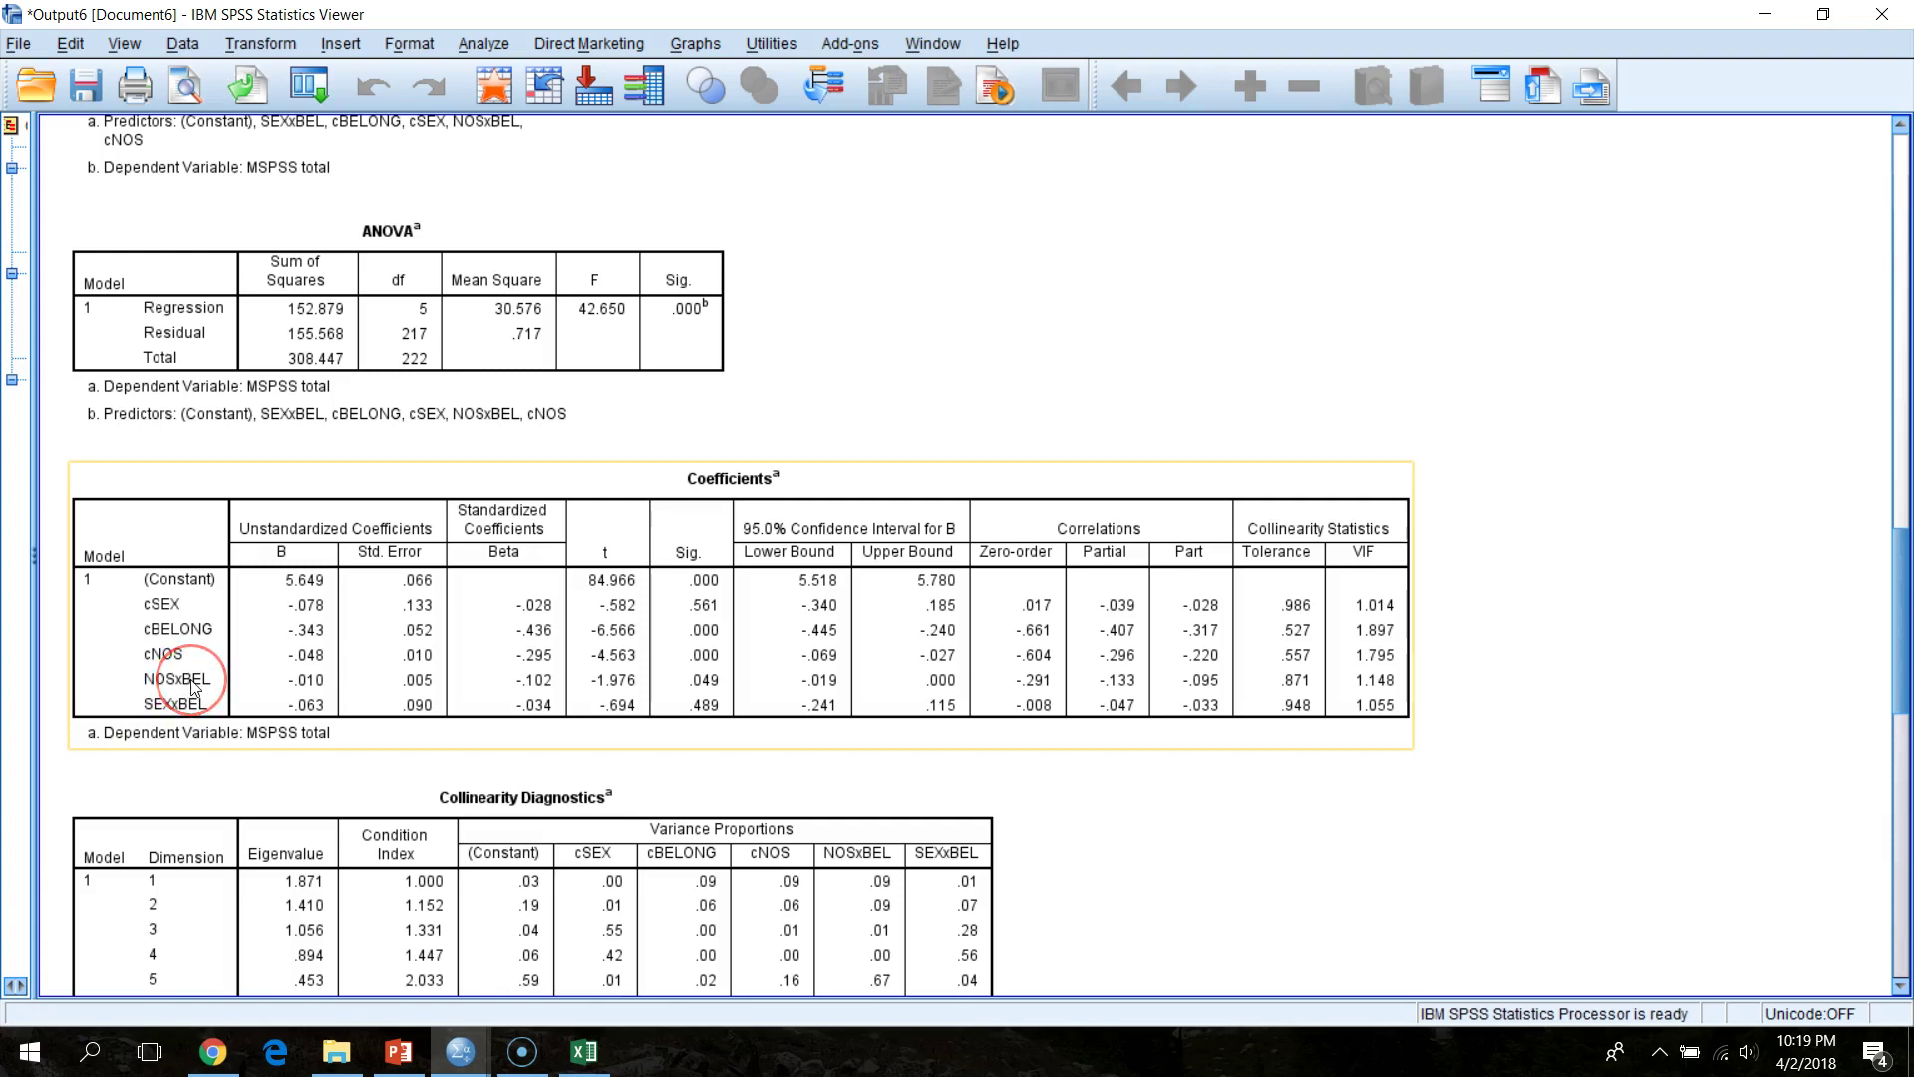
{"action": "left_click", "coordinate": [289, 781]}
{"action": "left_click", "coordinate": [256, 768]}
{"action": "left_click", "coordinate": [325, 736]}
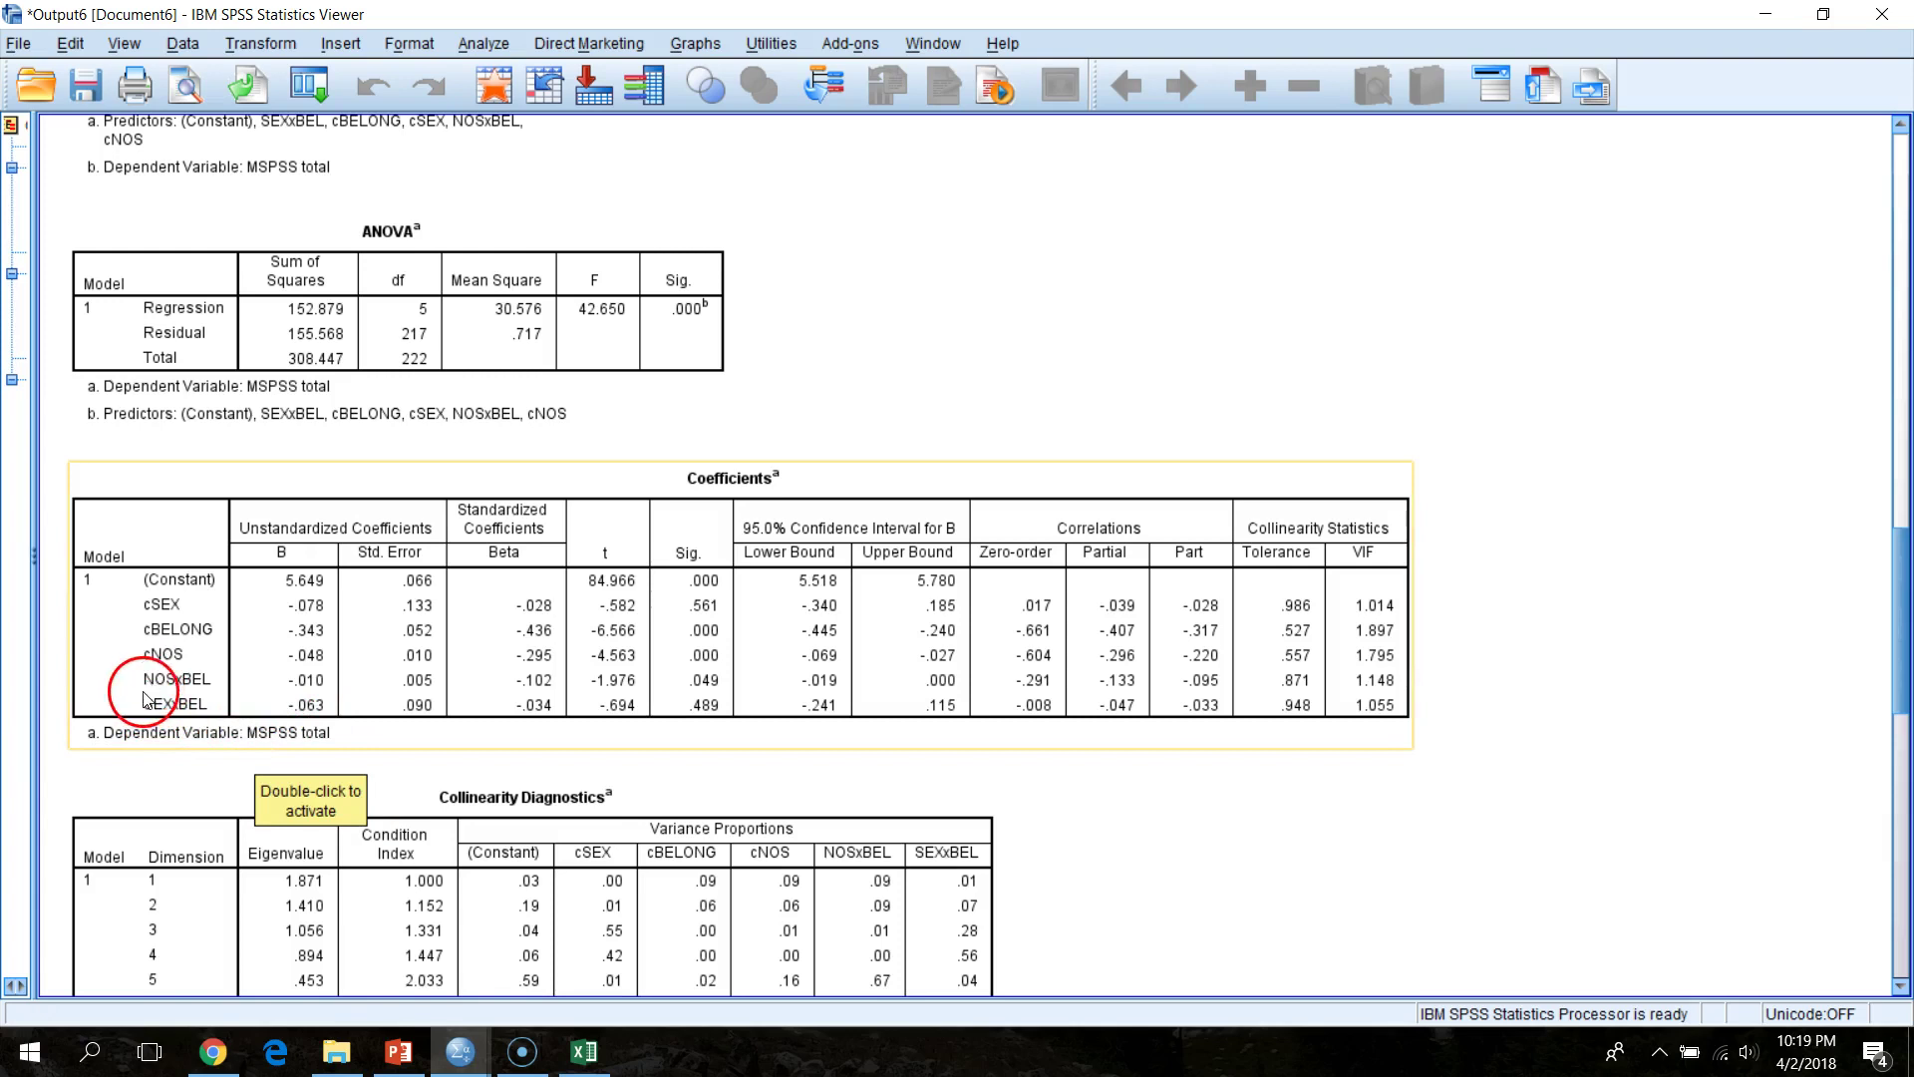
{"action": "left_click", "coordinate": [170, 761]}
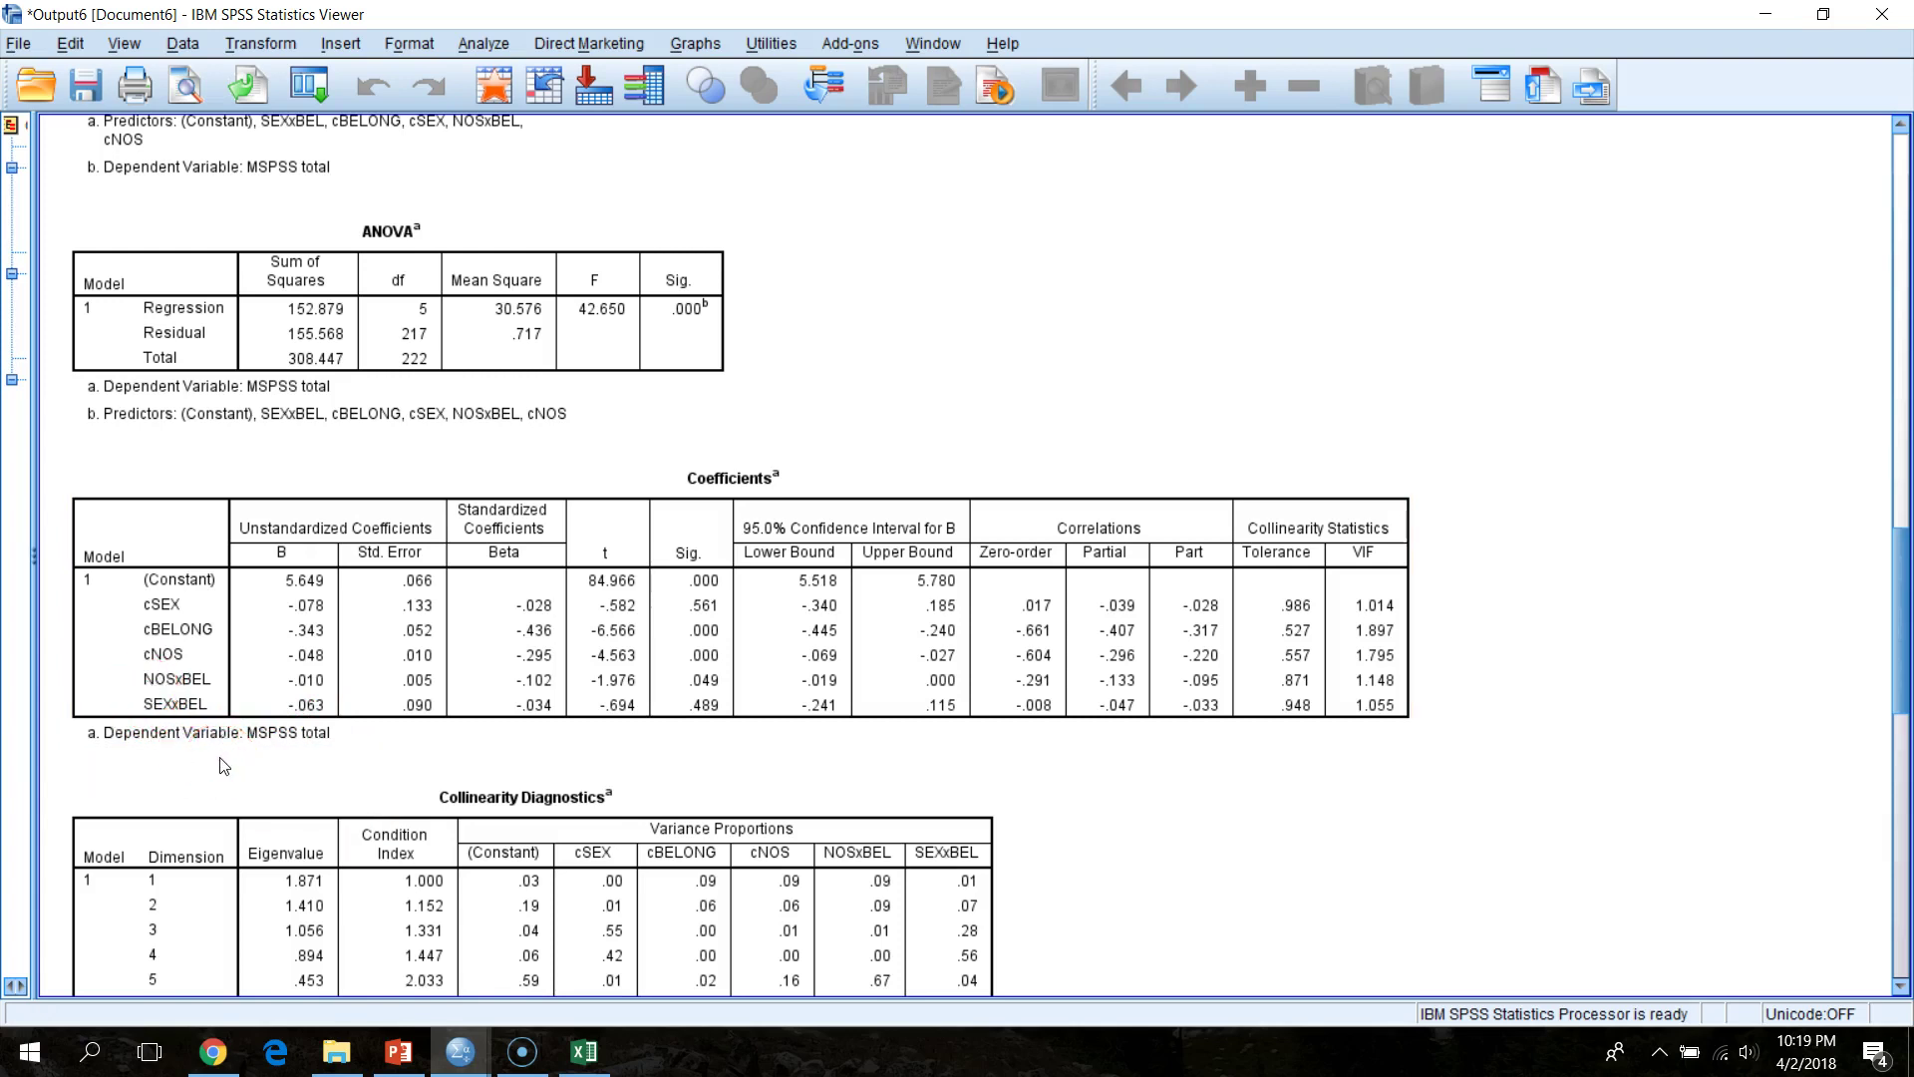
{"action": "left_click", "coordinate": [145, 670]}
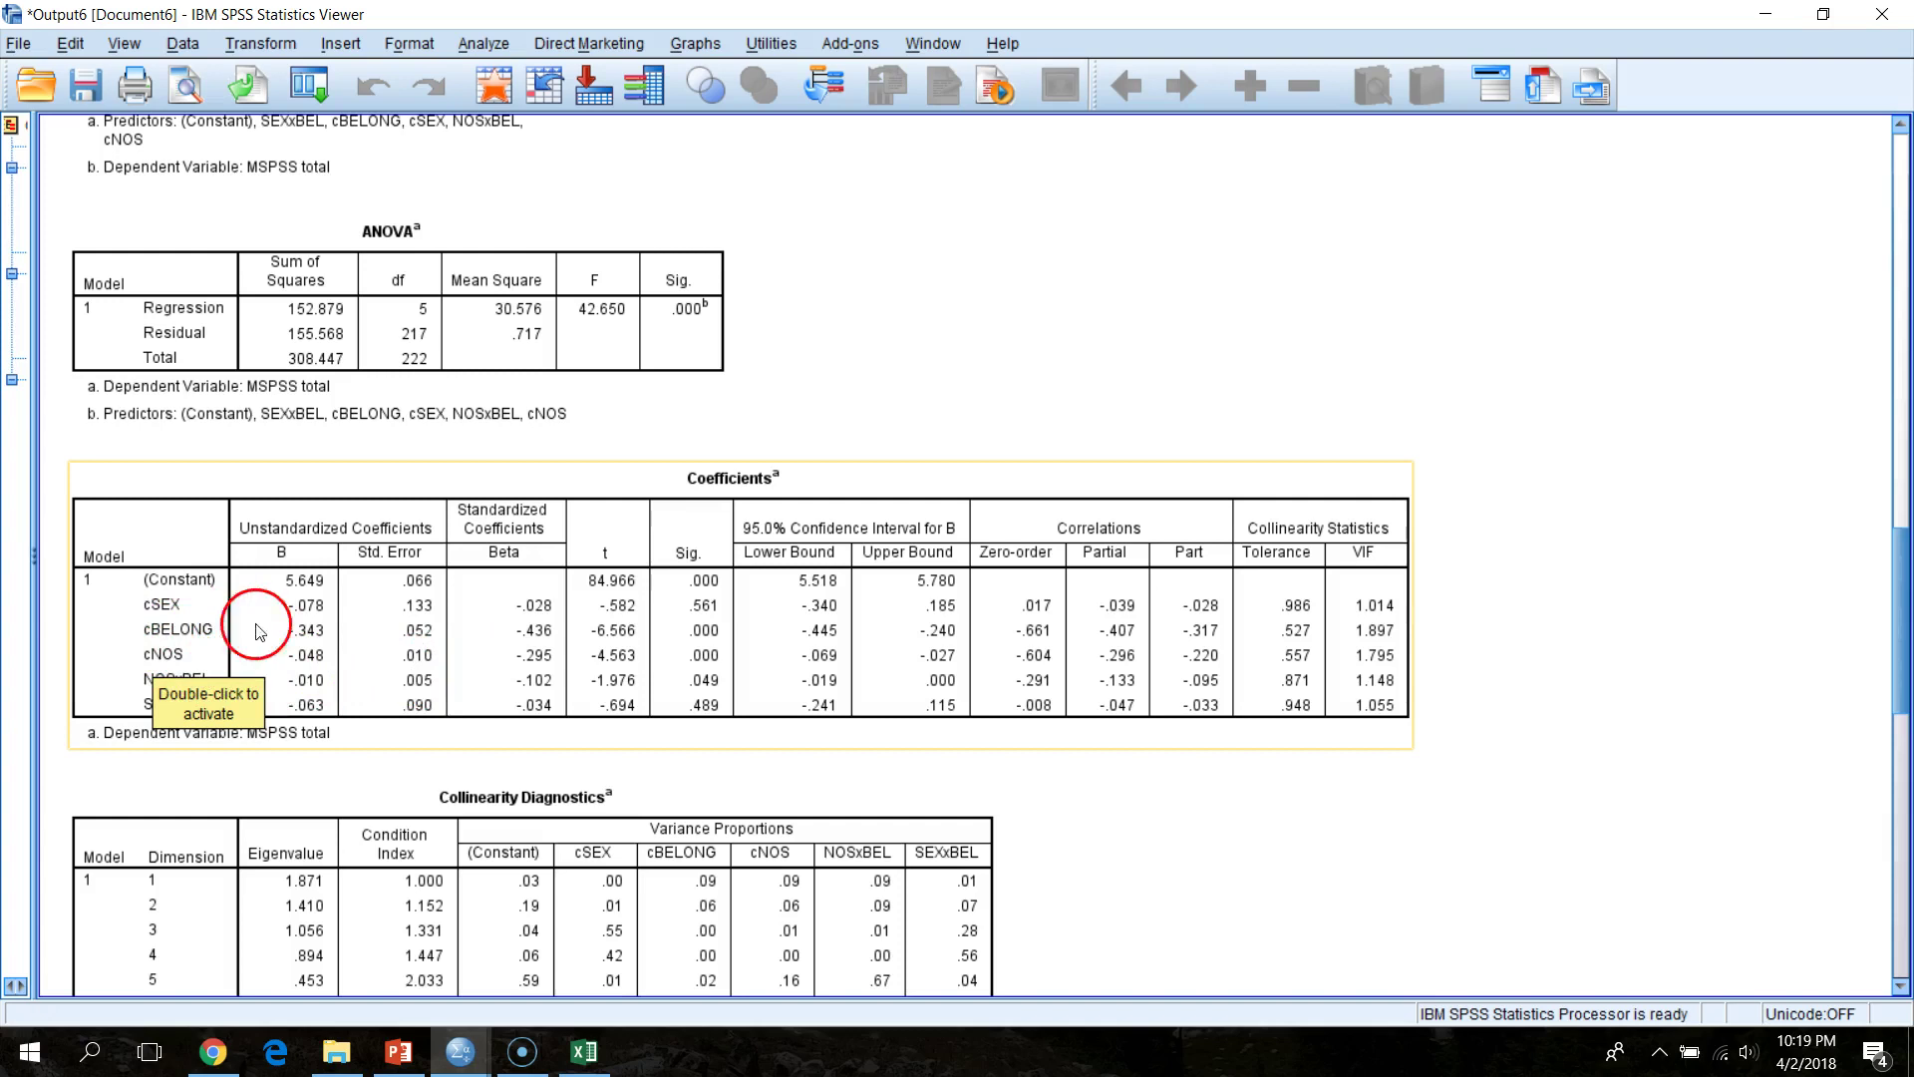
{"action": "left_click", "coordinate": [897, 758]}
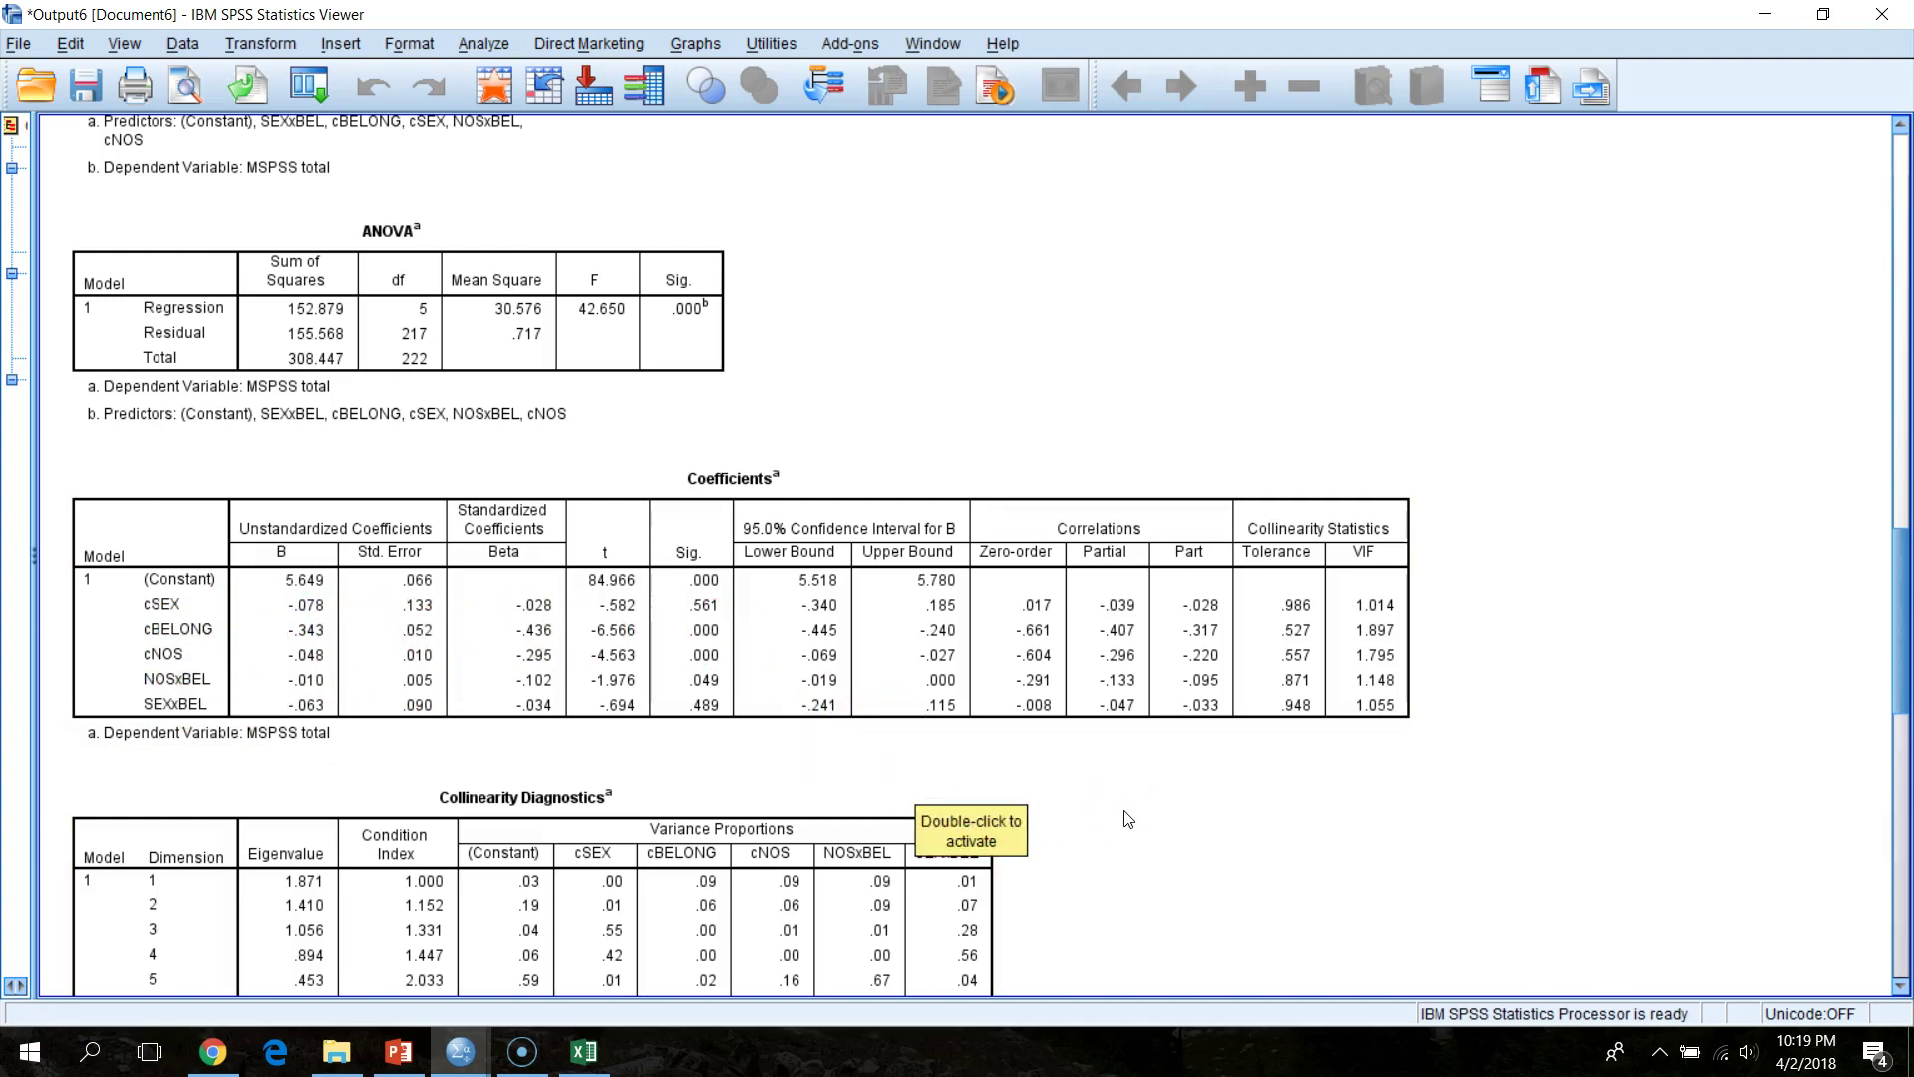
- Examine the unstandardized B, Beta and t values of the SEXxBEL interaction in the Coefficients table
{"action": "left_click", "coordinate": [162, 658]}
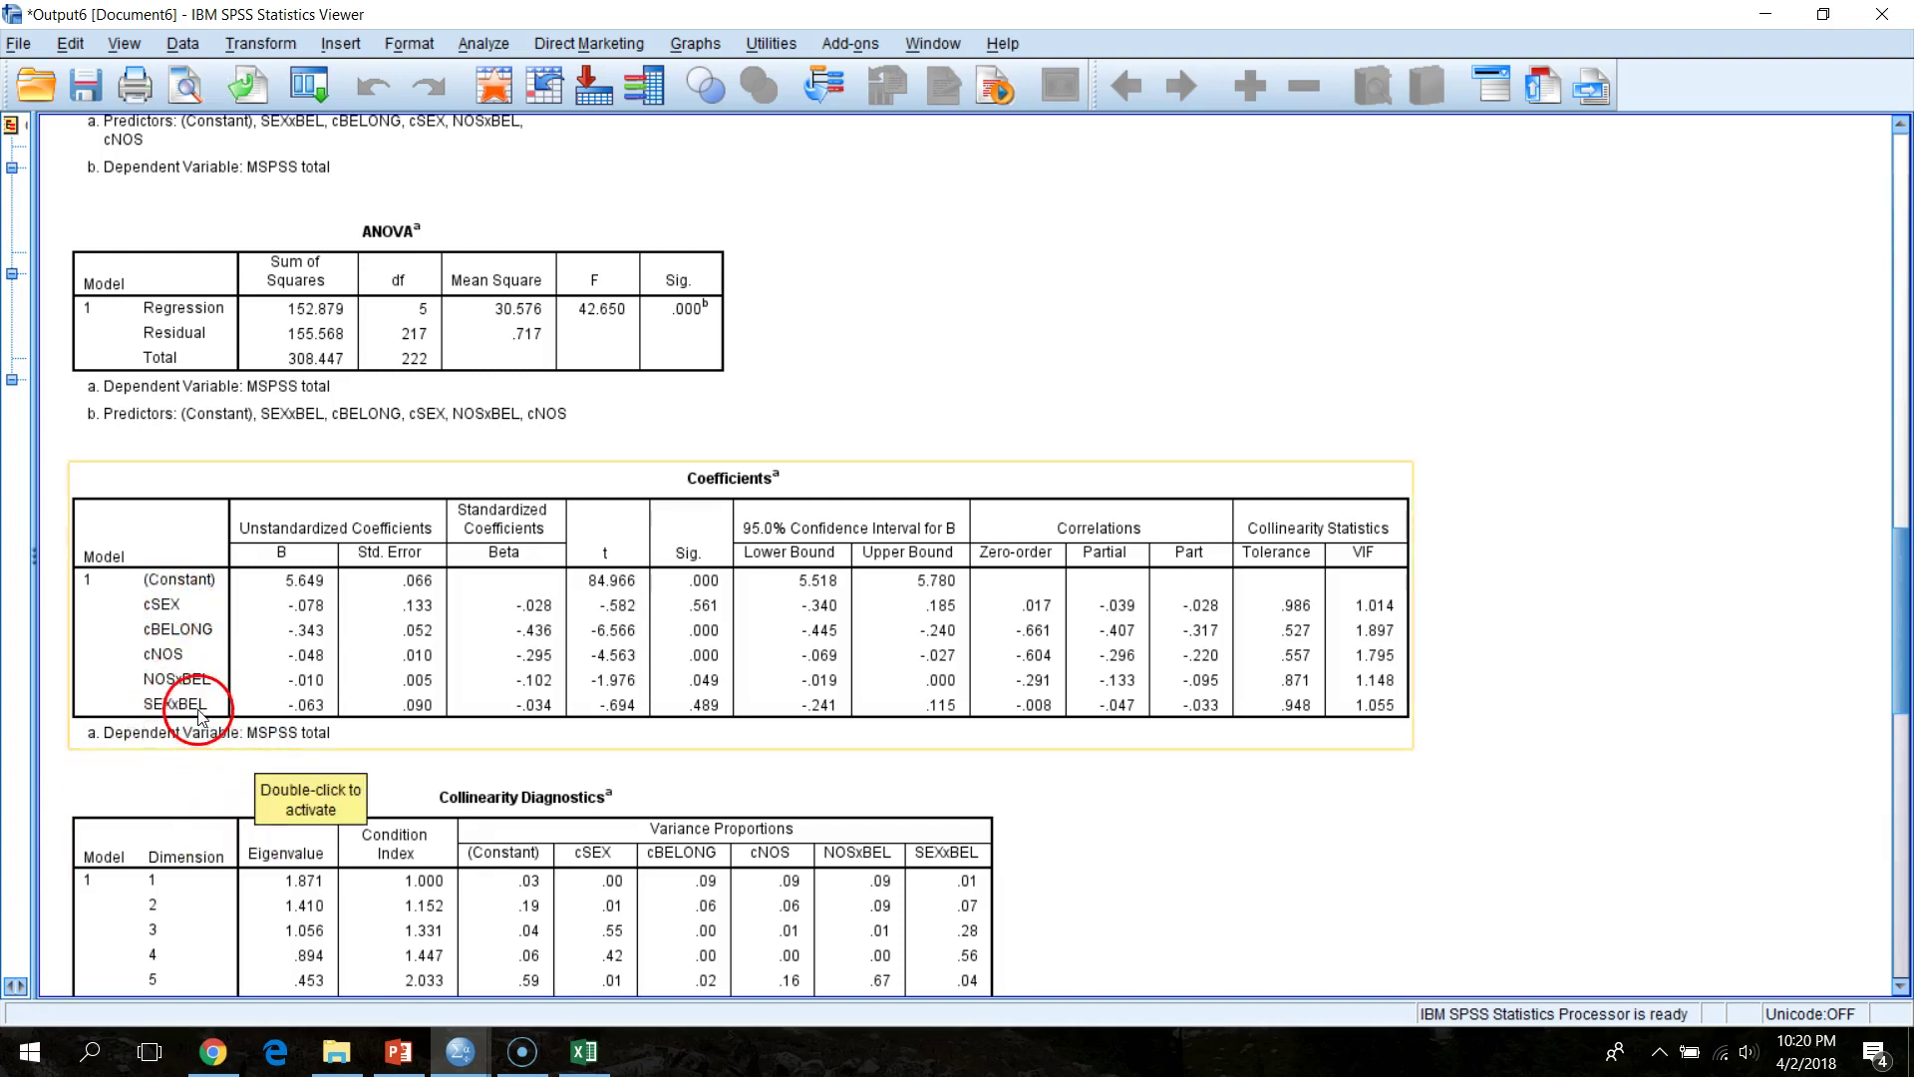
{"action": "left_click", "coordinate": [304, 805]}
{"action": "left_click", "coordinate": [203, 750]}
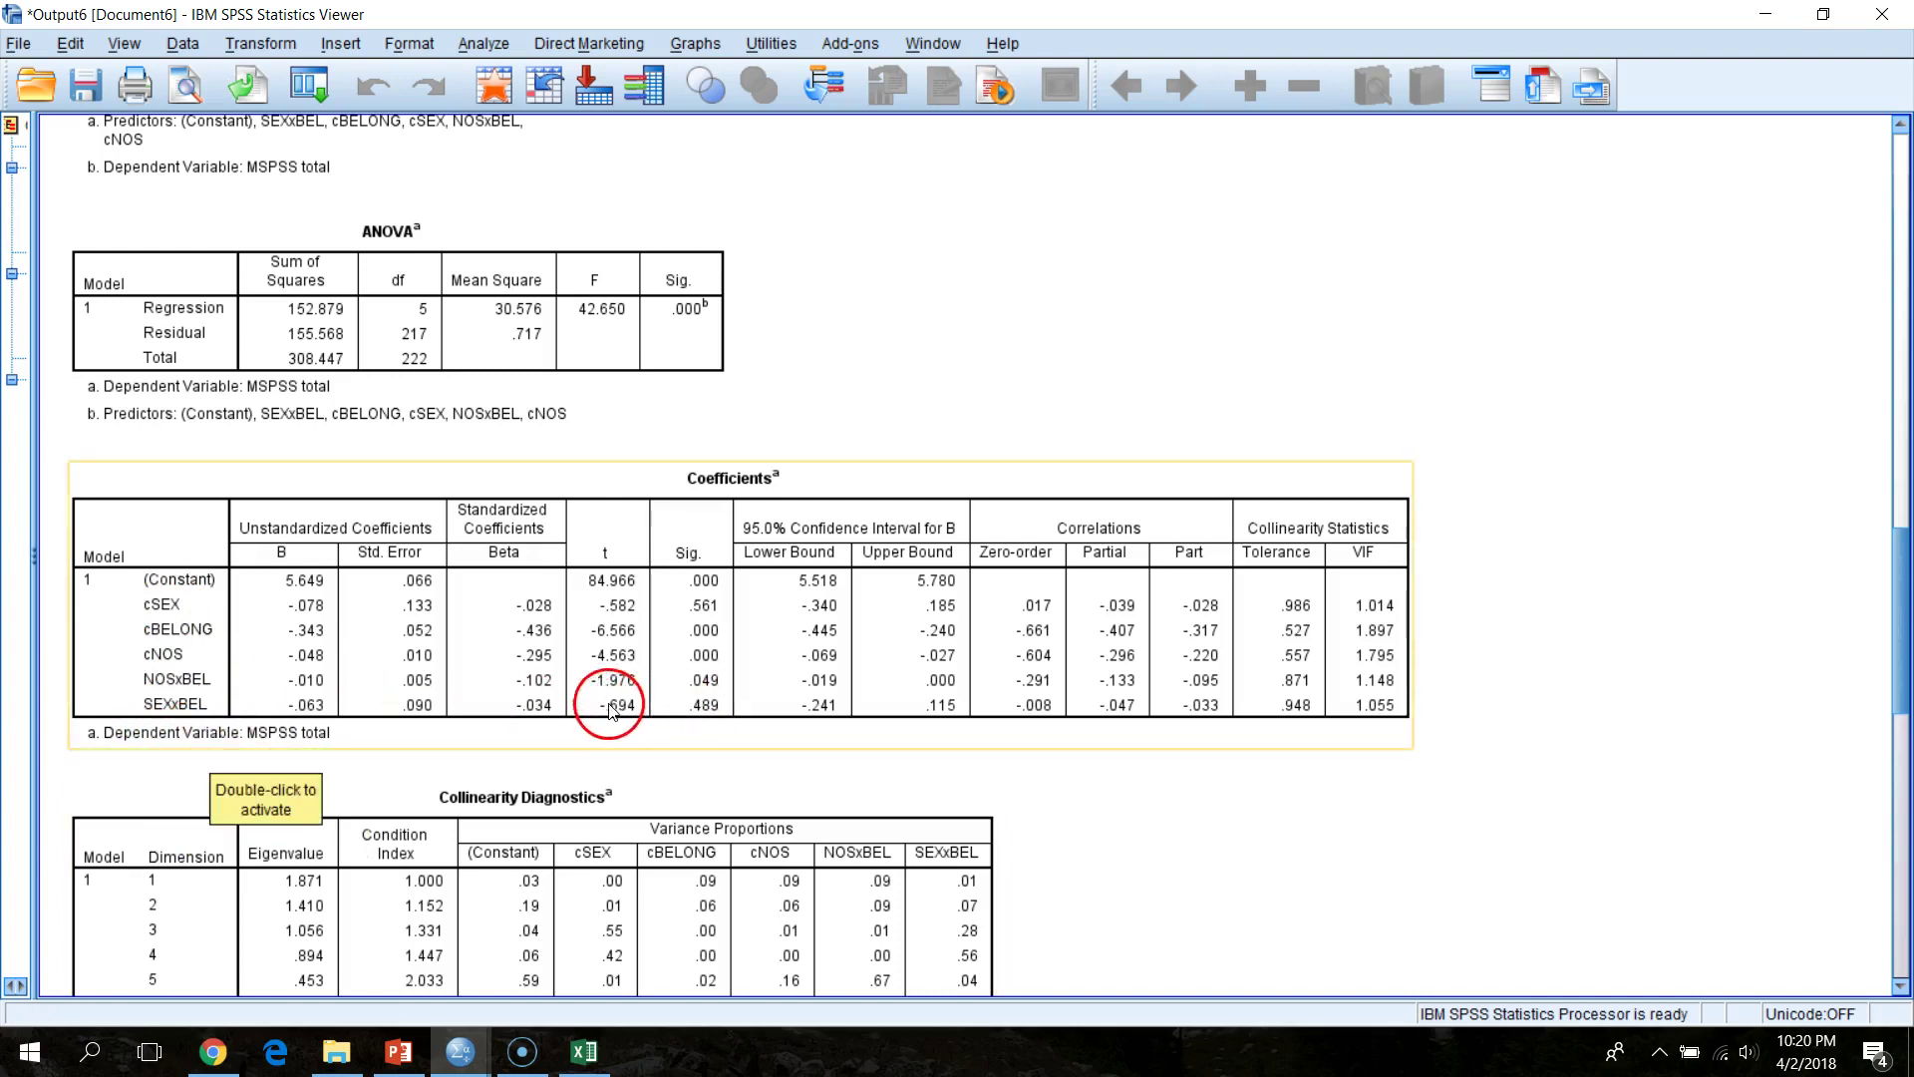
{"action": "left_click", "coordinate": [638, 768]}
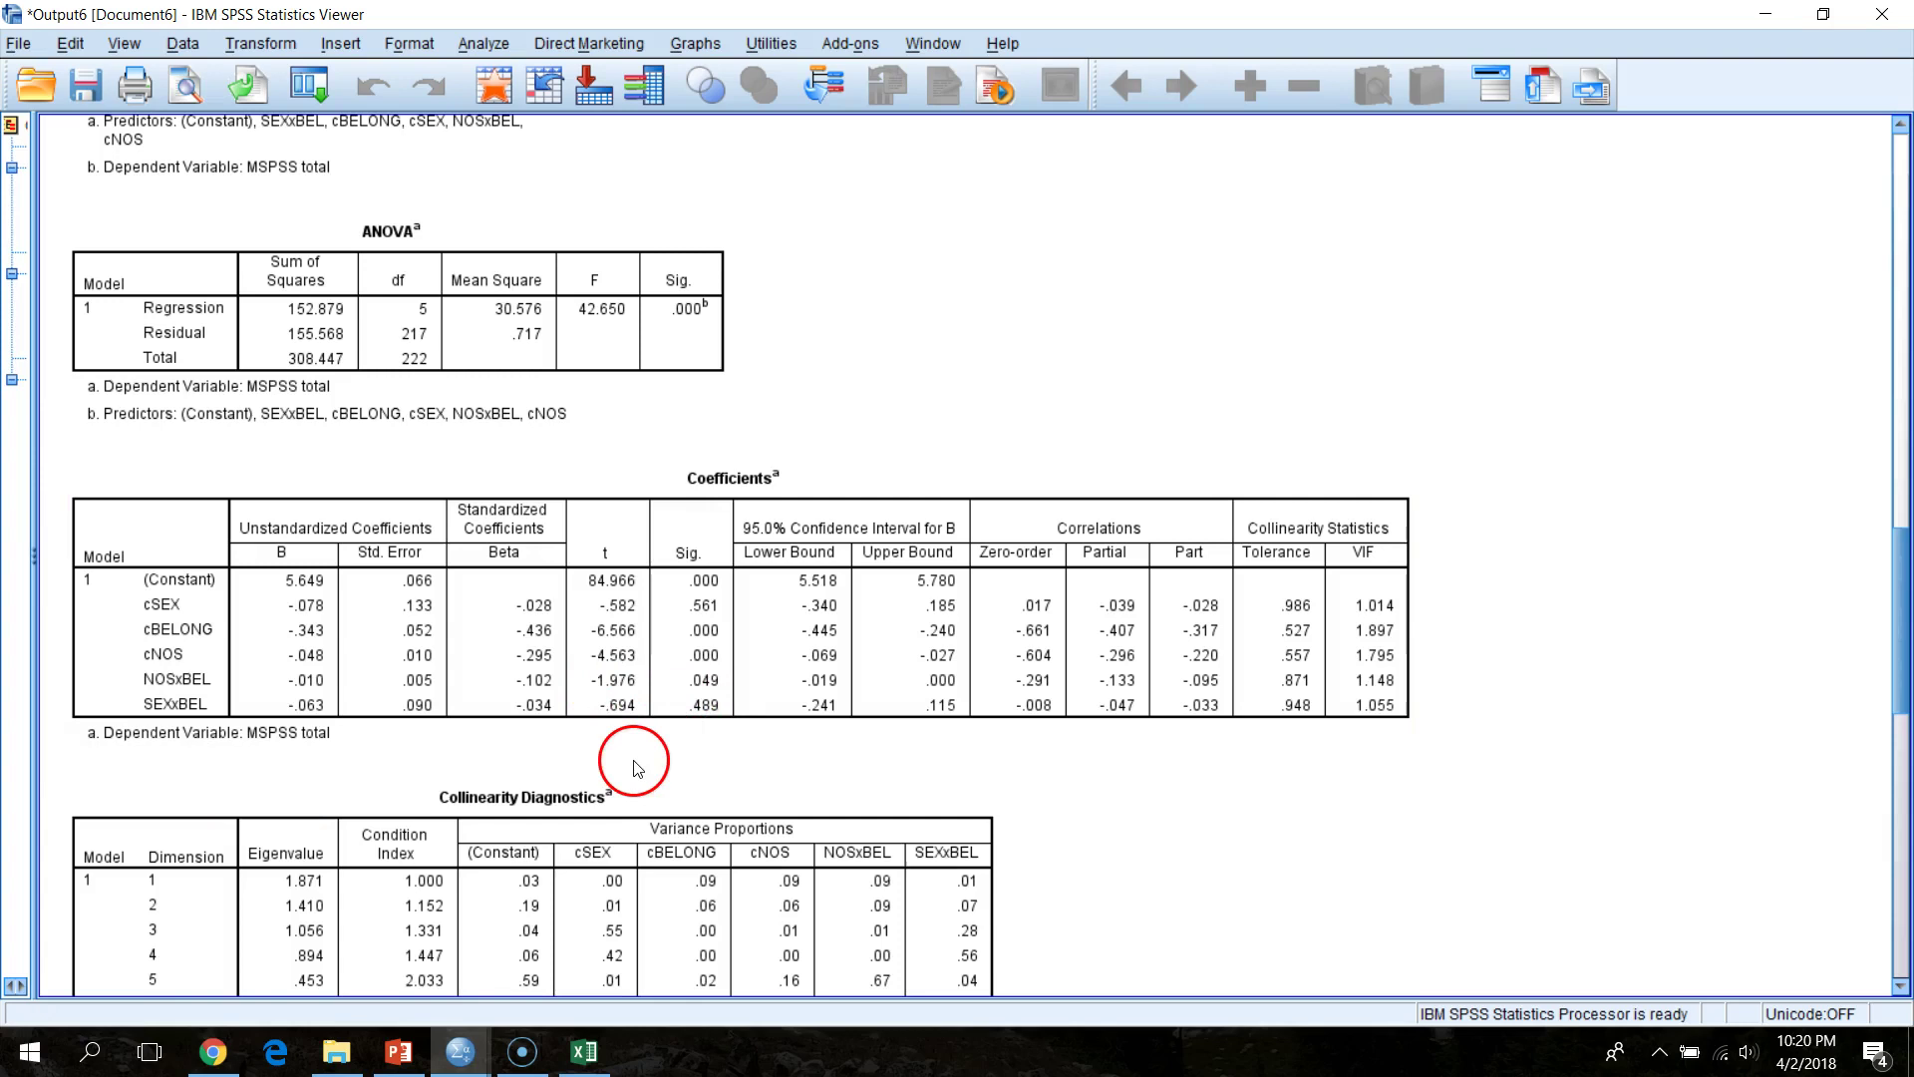
{"action": "left_click", "coordinate": [244, 698]}
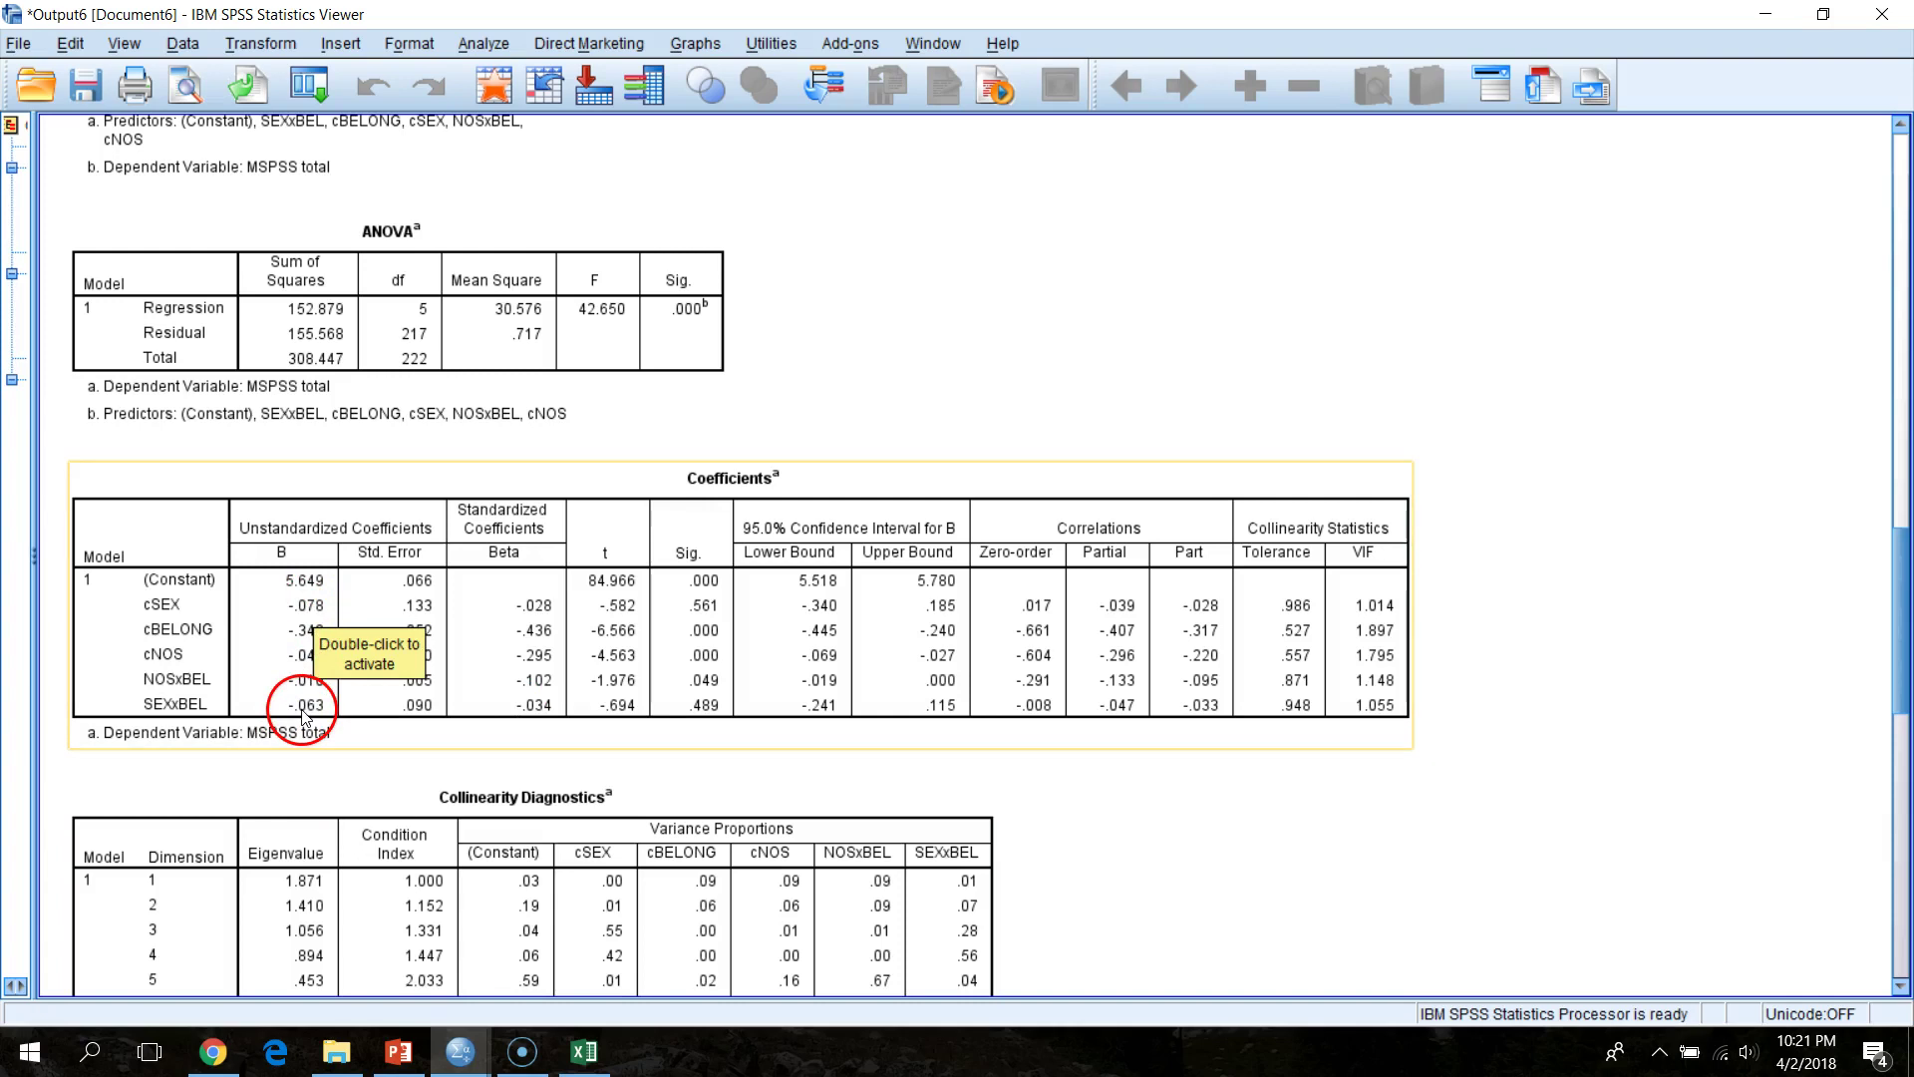
{"action": "left_click", "coordinate": [310, 774]}
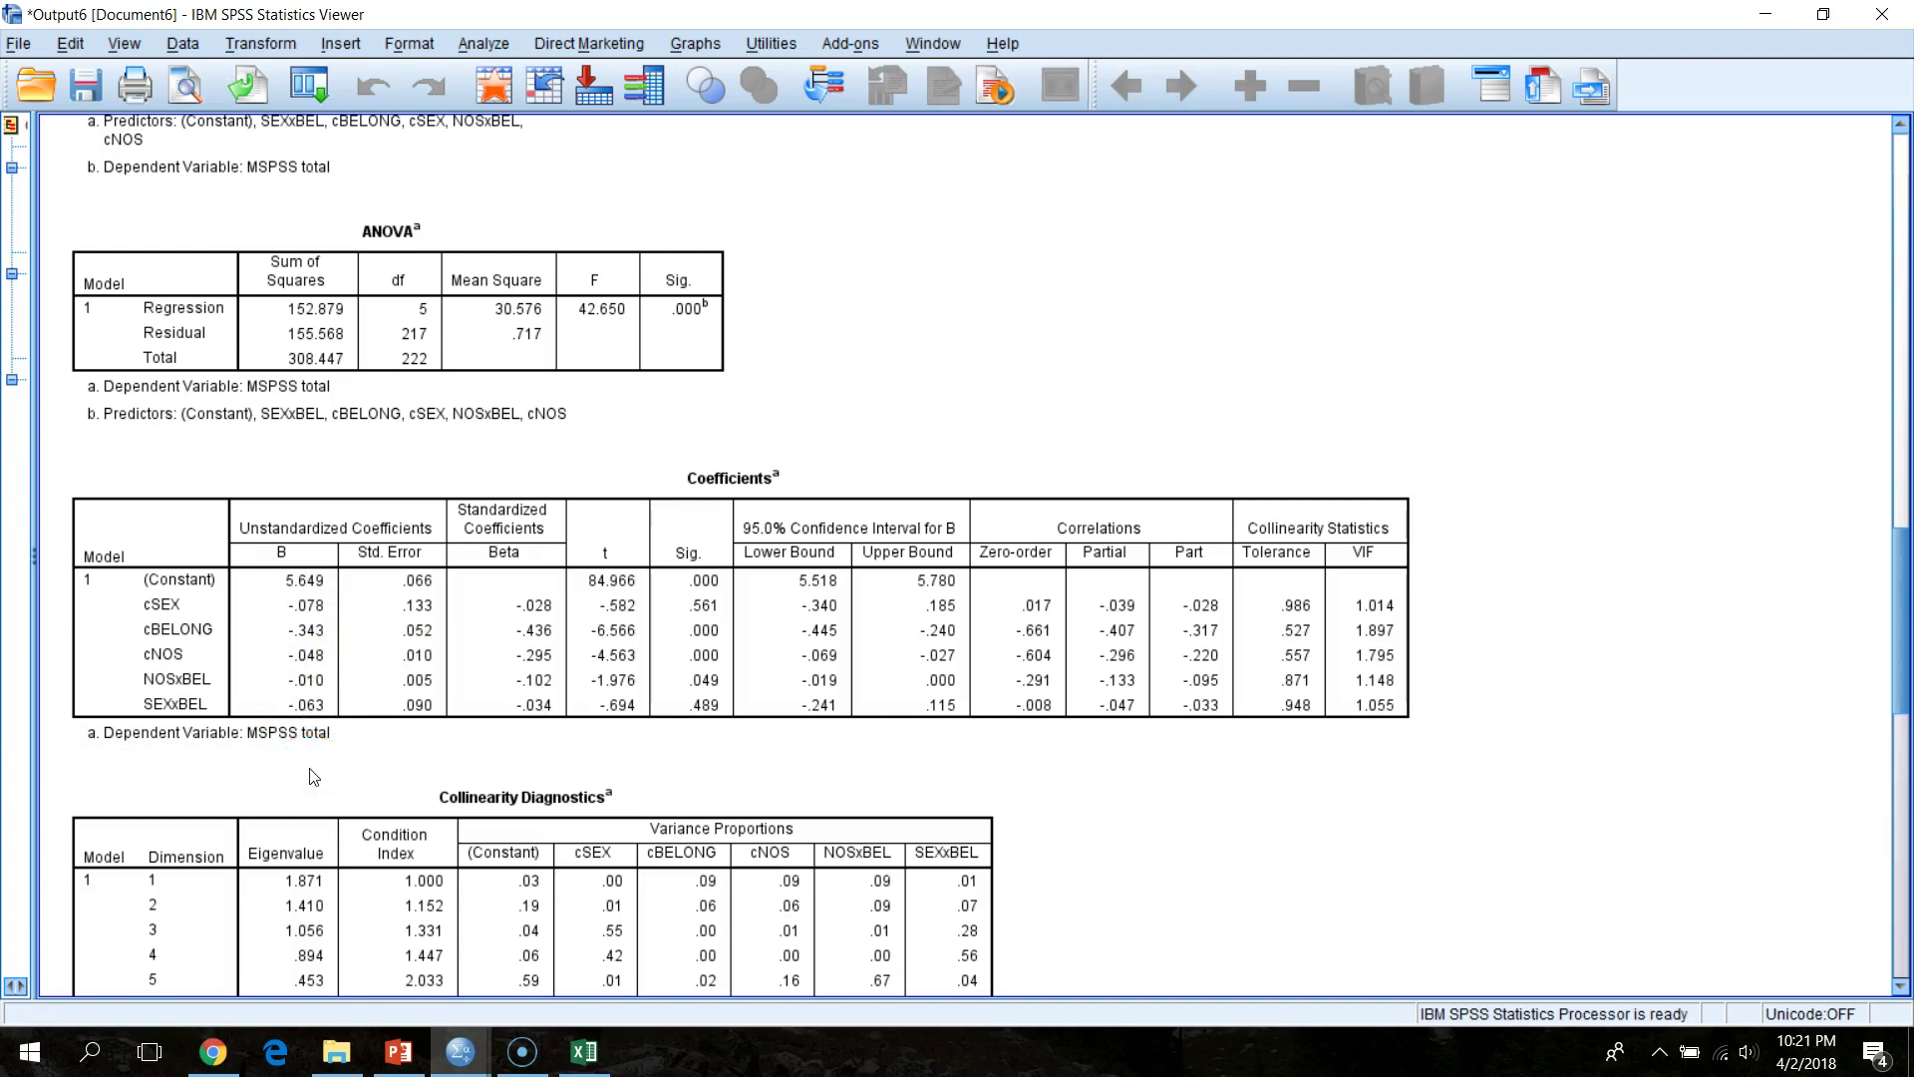
{"action": "left_click", "coordinate": [566, 742]}
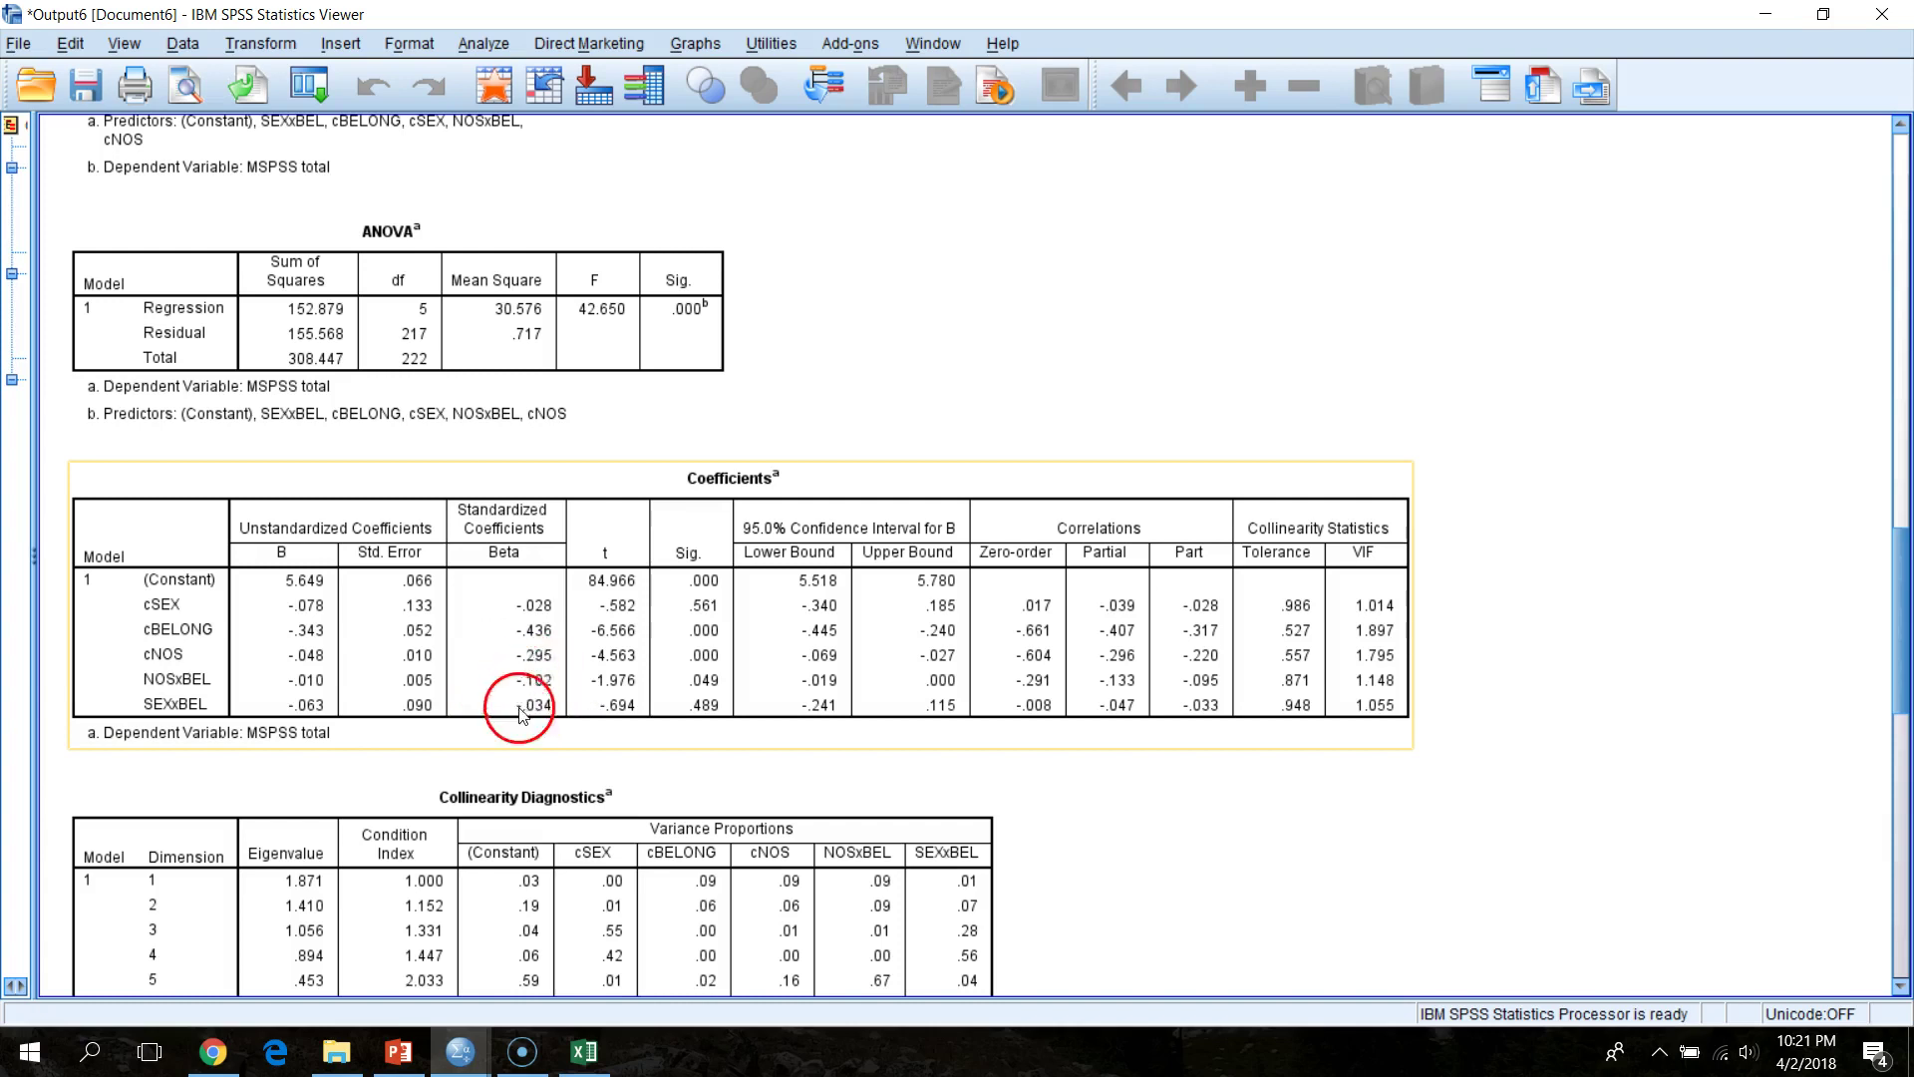
{"action": "left_click", "coordinate": [499, 763]}
{"action": "left_click", "coordinate": [533, 695]}
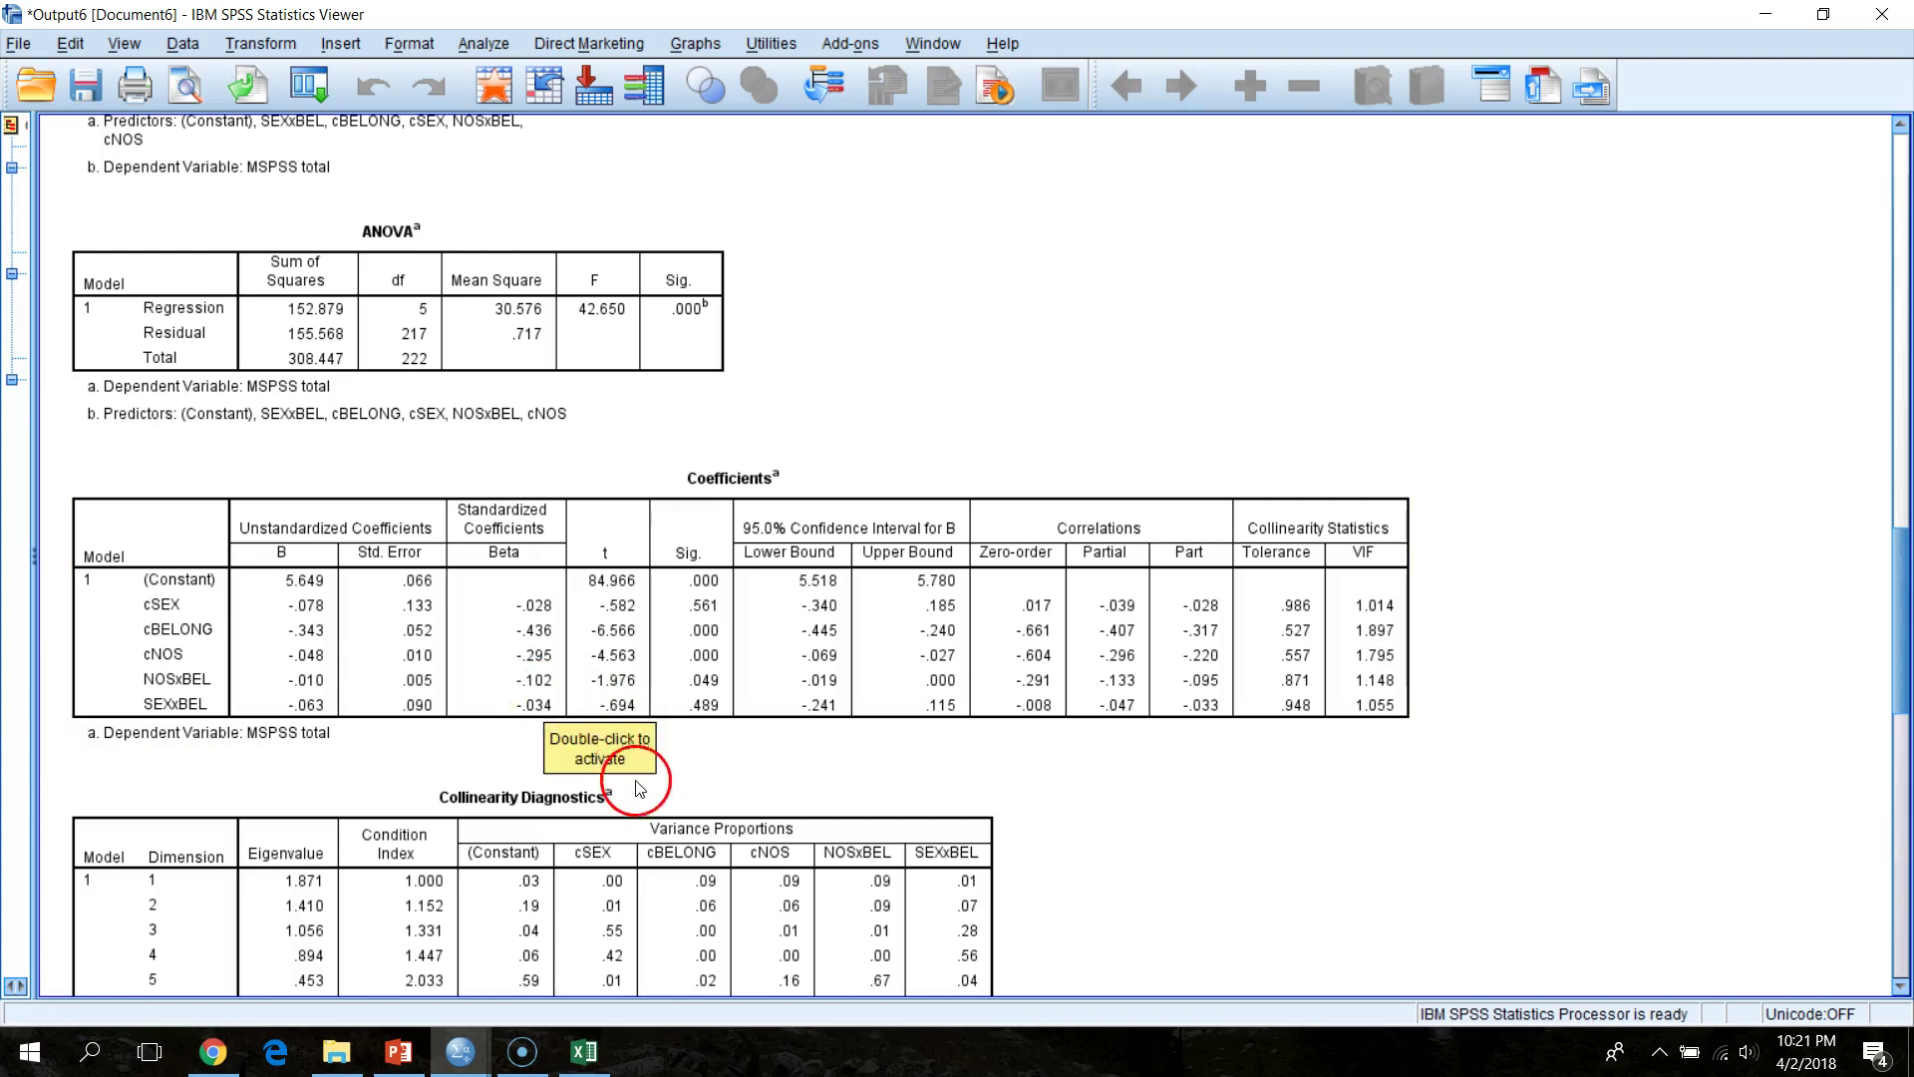
- Compare the significance values of the NOSxBEL and SEXxBEL interactions and review the partial correlations in the Coefficients table
{"action": "left_click", "coordinate": [722, 695]}
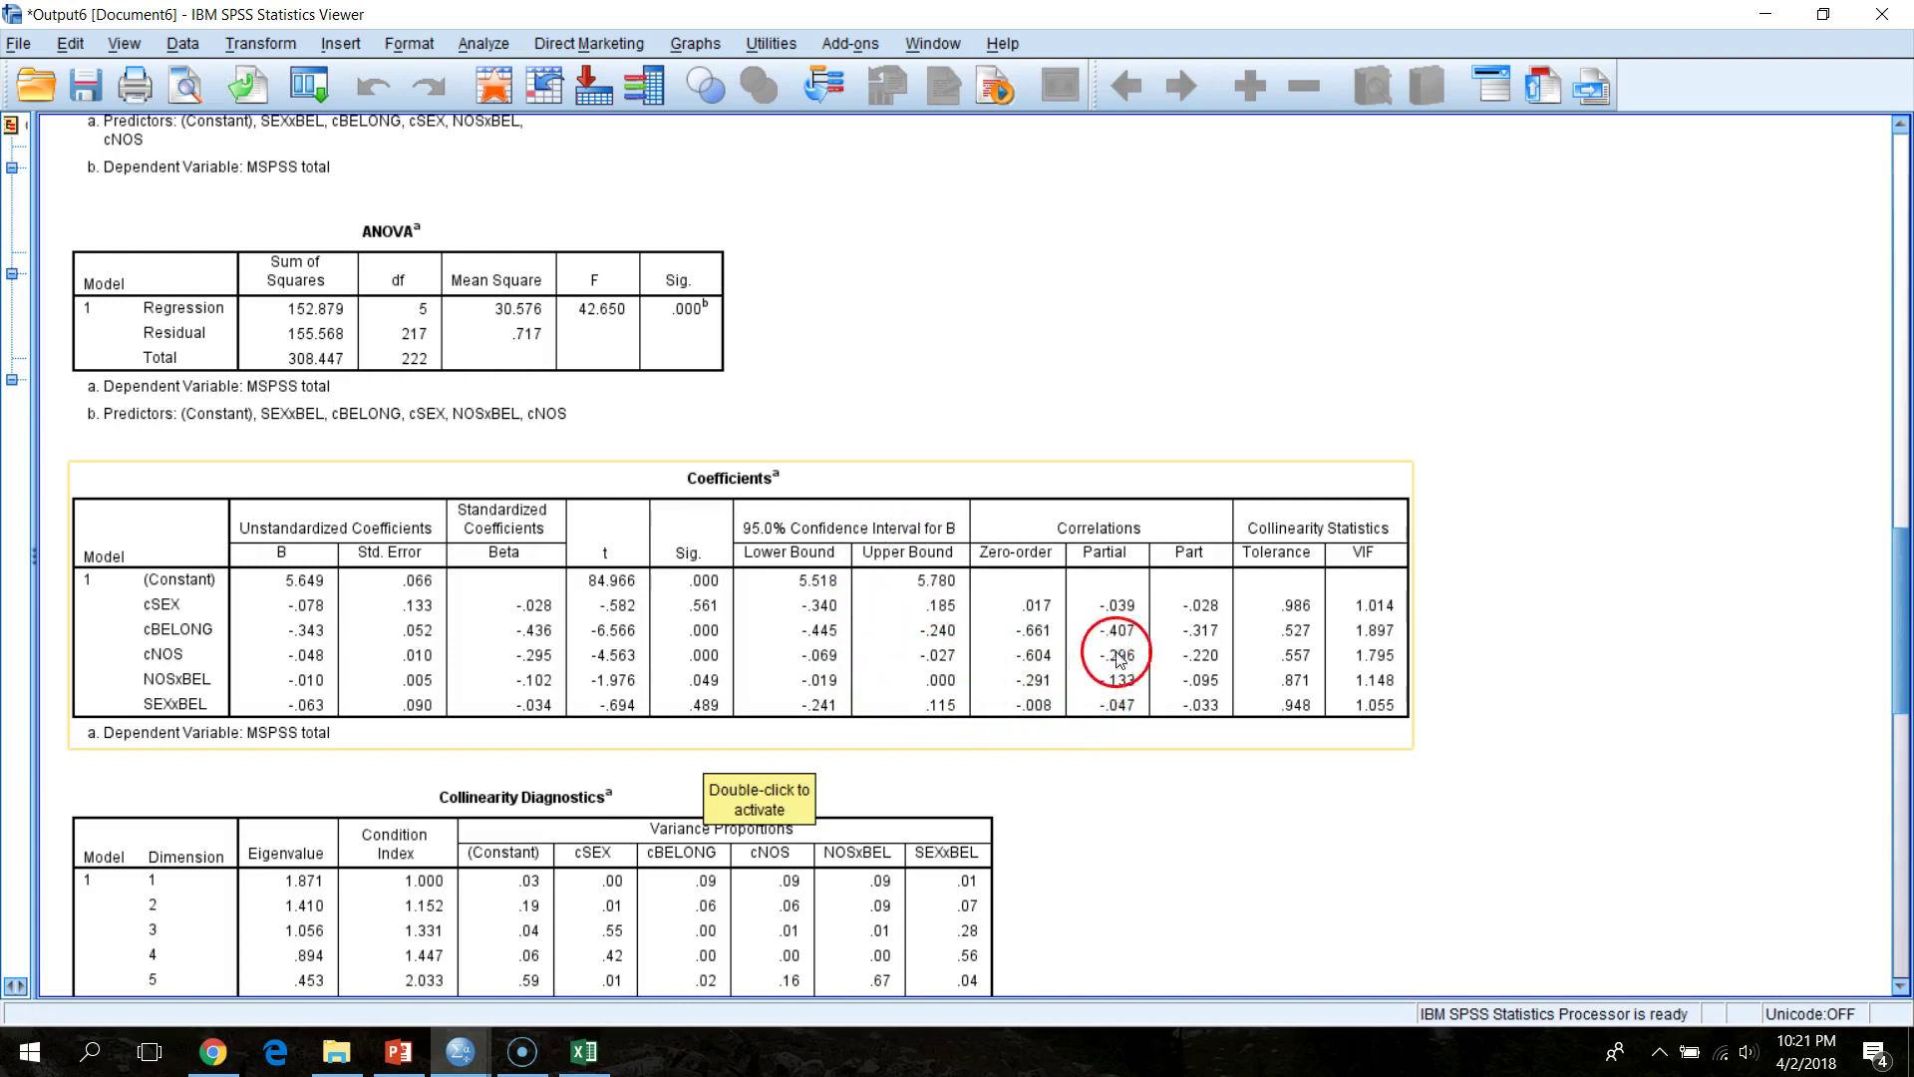
{"action": "left_click", "coordinate": [1126, 788]}
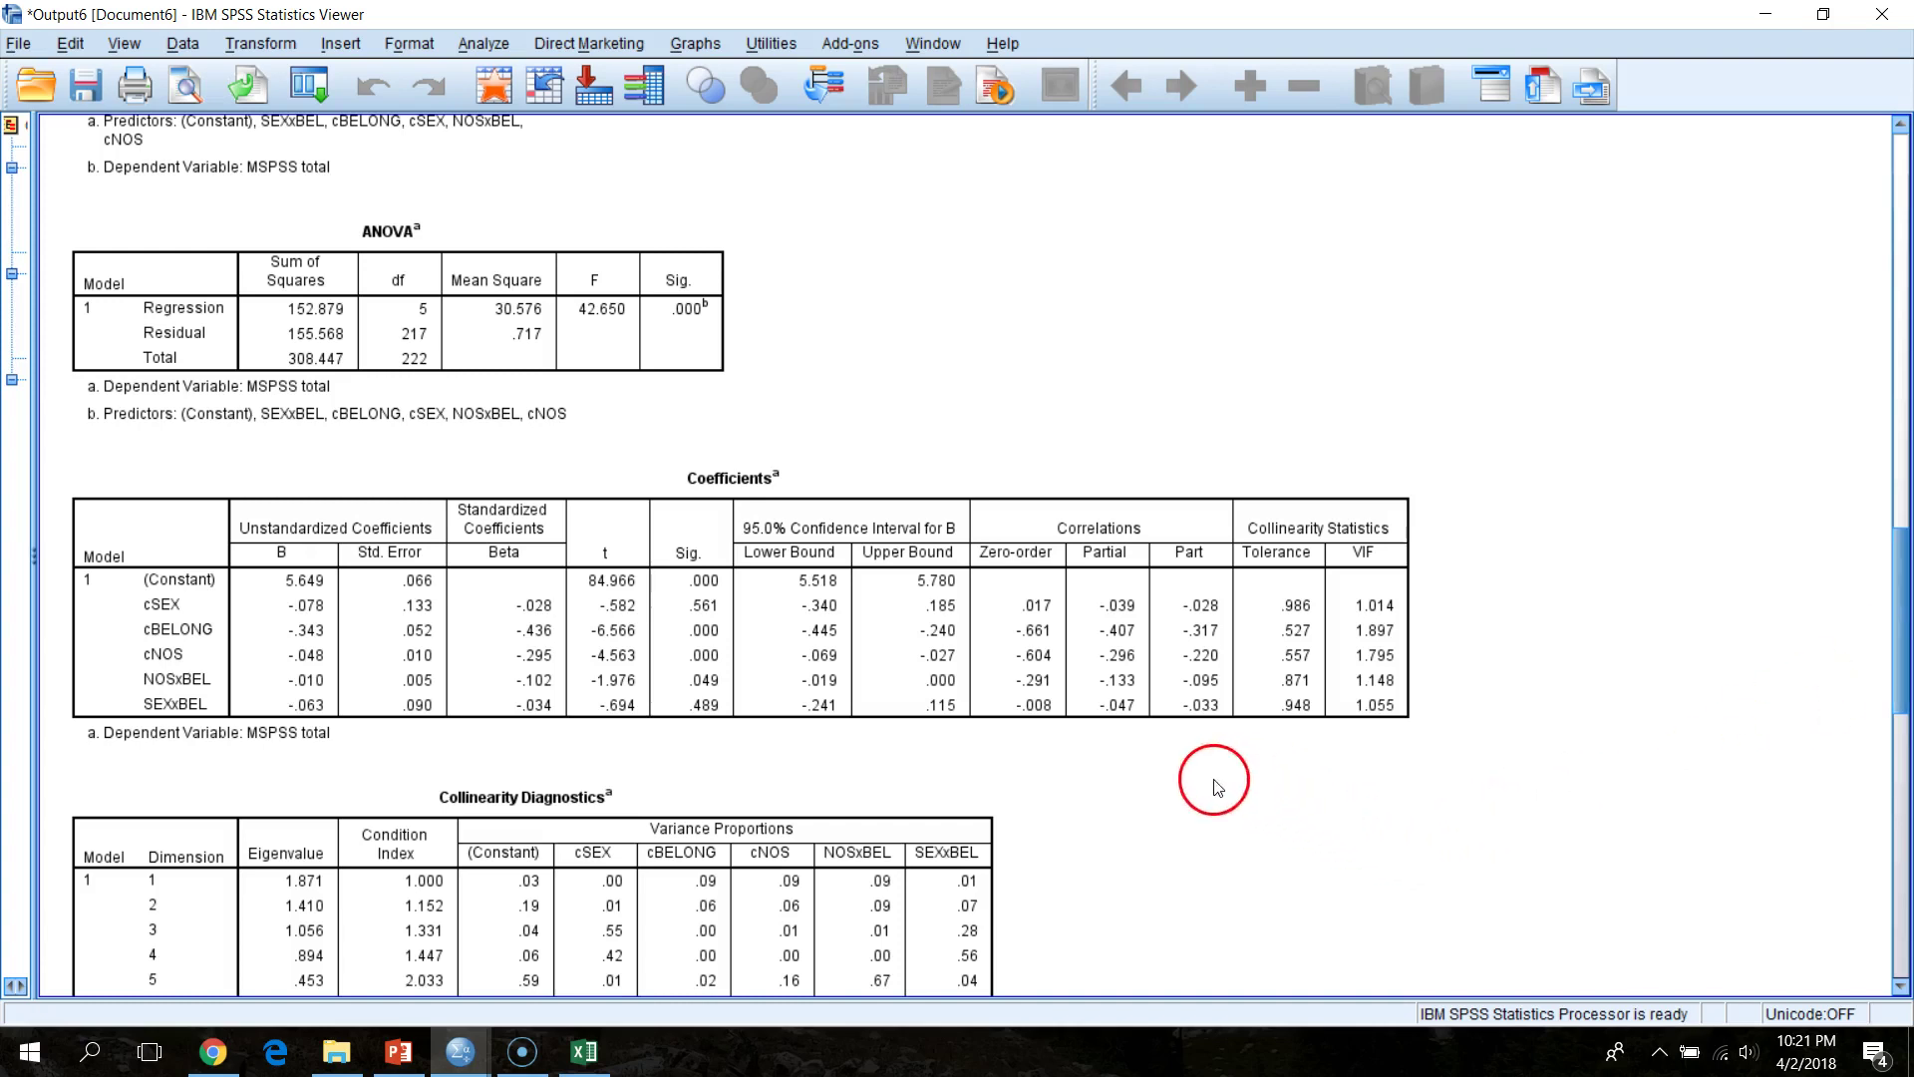
{"action": "left_click", "coordinate": [798, 733]}
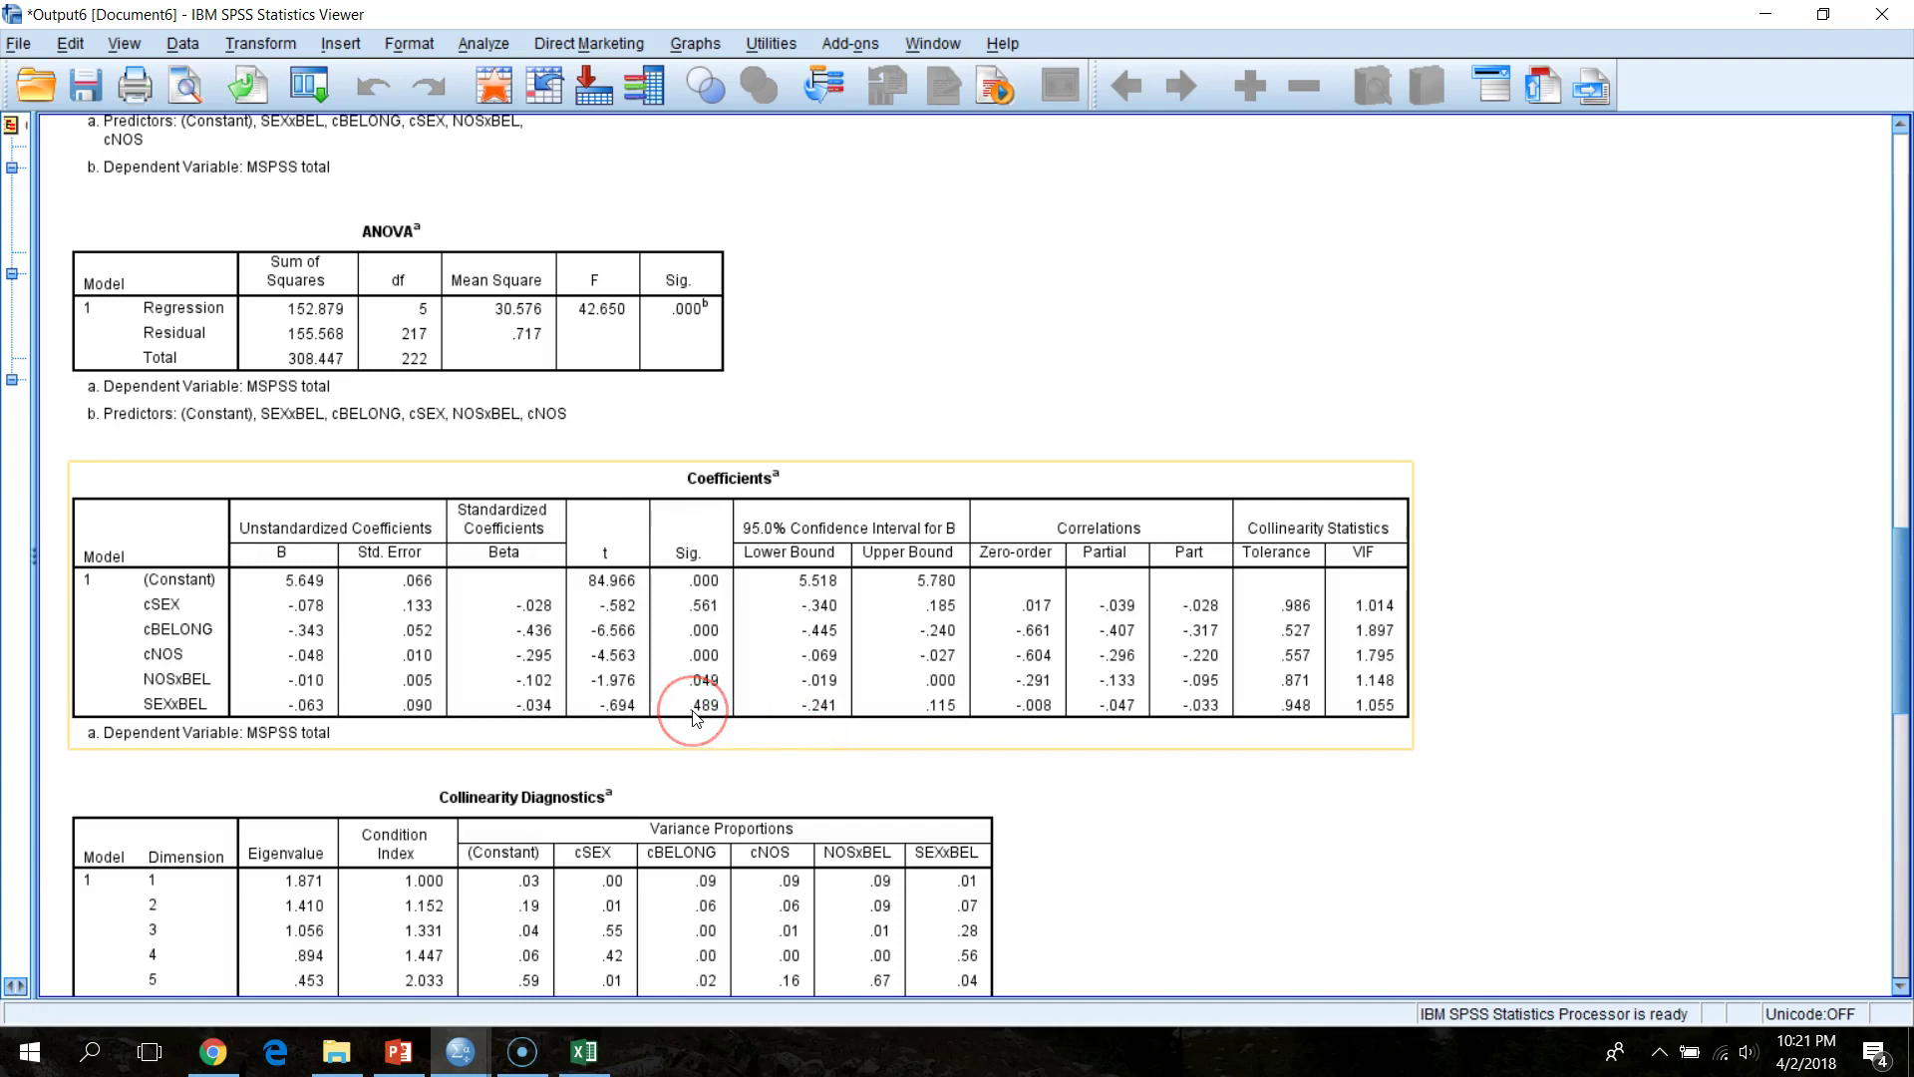
{"action": "left_click", "coordinate": [974, 786]}
{"action": "left_click", "coordinate": [1330, 923]}
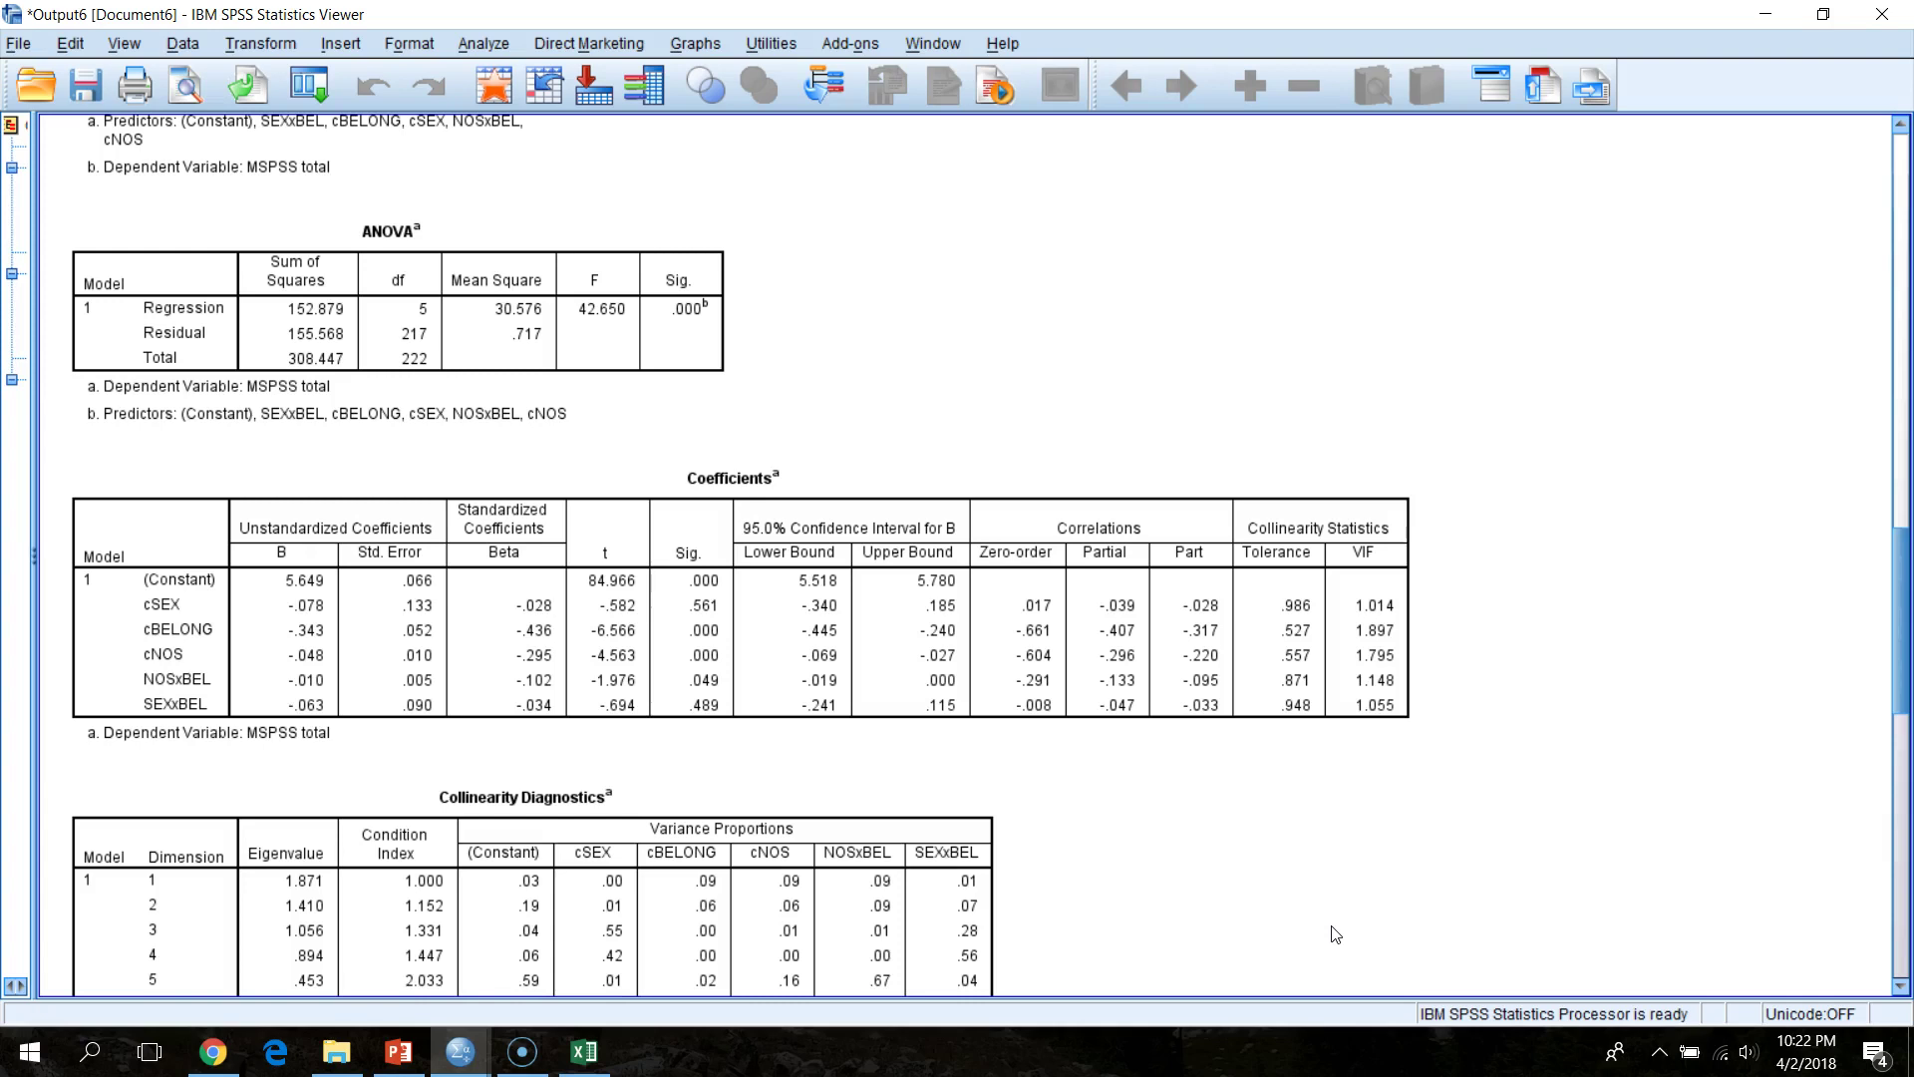
{"action": "left_click", "coordinate": [710, 693]}
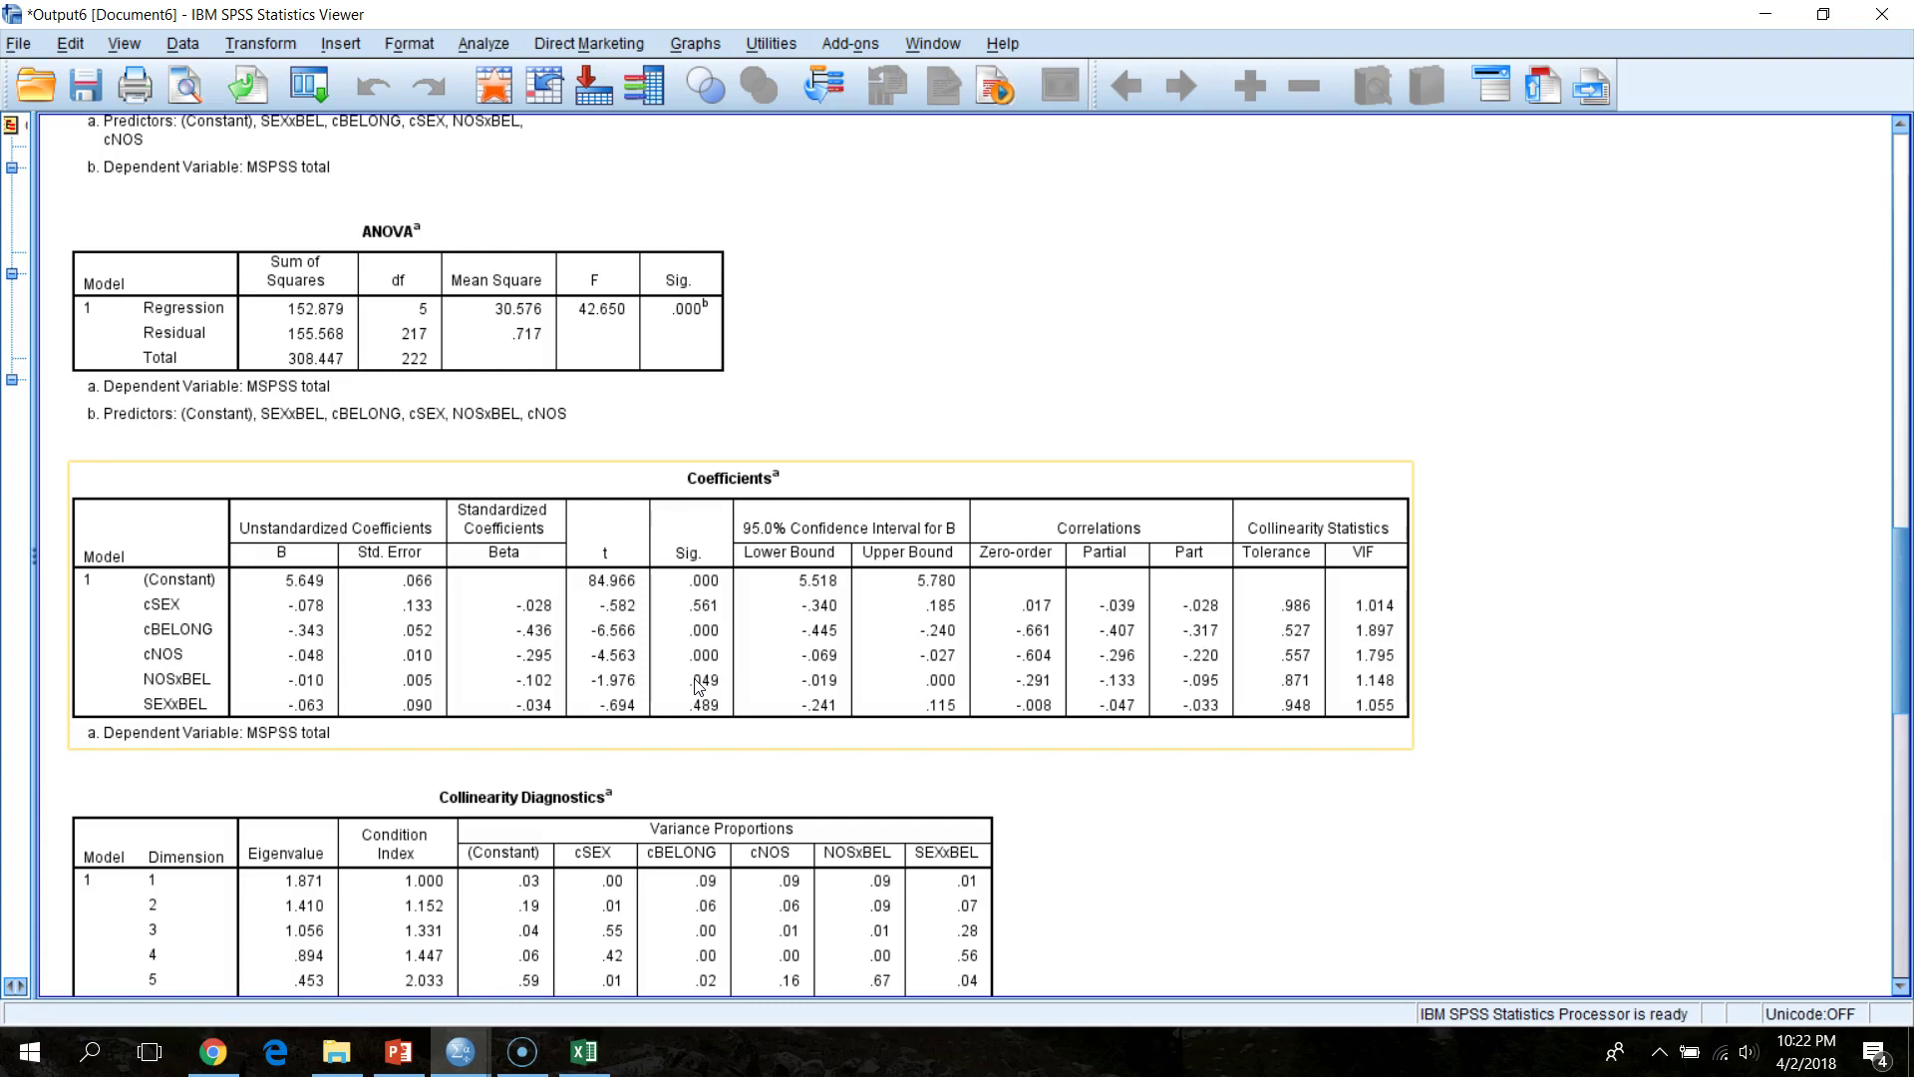
{"action": "left_click", "coordinate": [1026, 705]}
- Restore the output viewer to a smaller, widened window, place it over the syntax editor and bring the PowerPoint slide show to the front
{"action": "left_click", "coordinate": [1824, 13]}
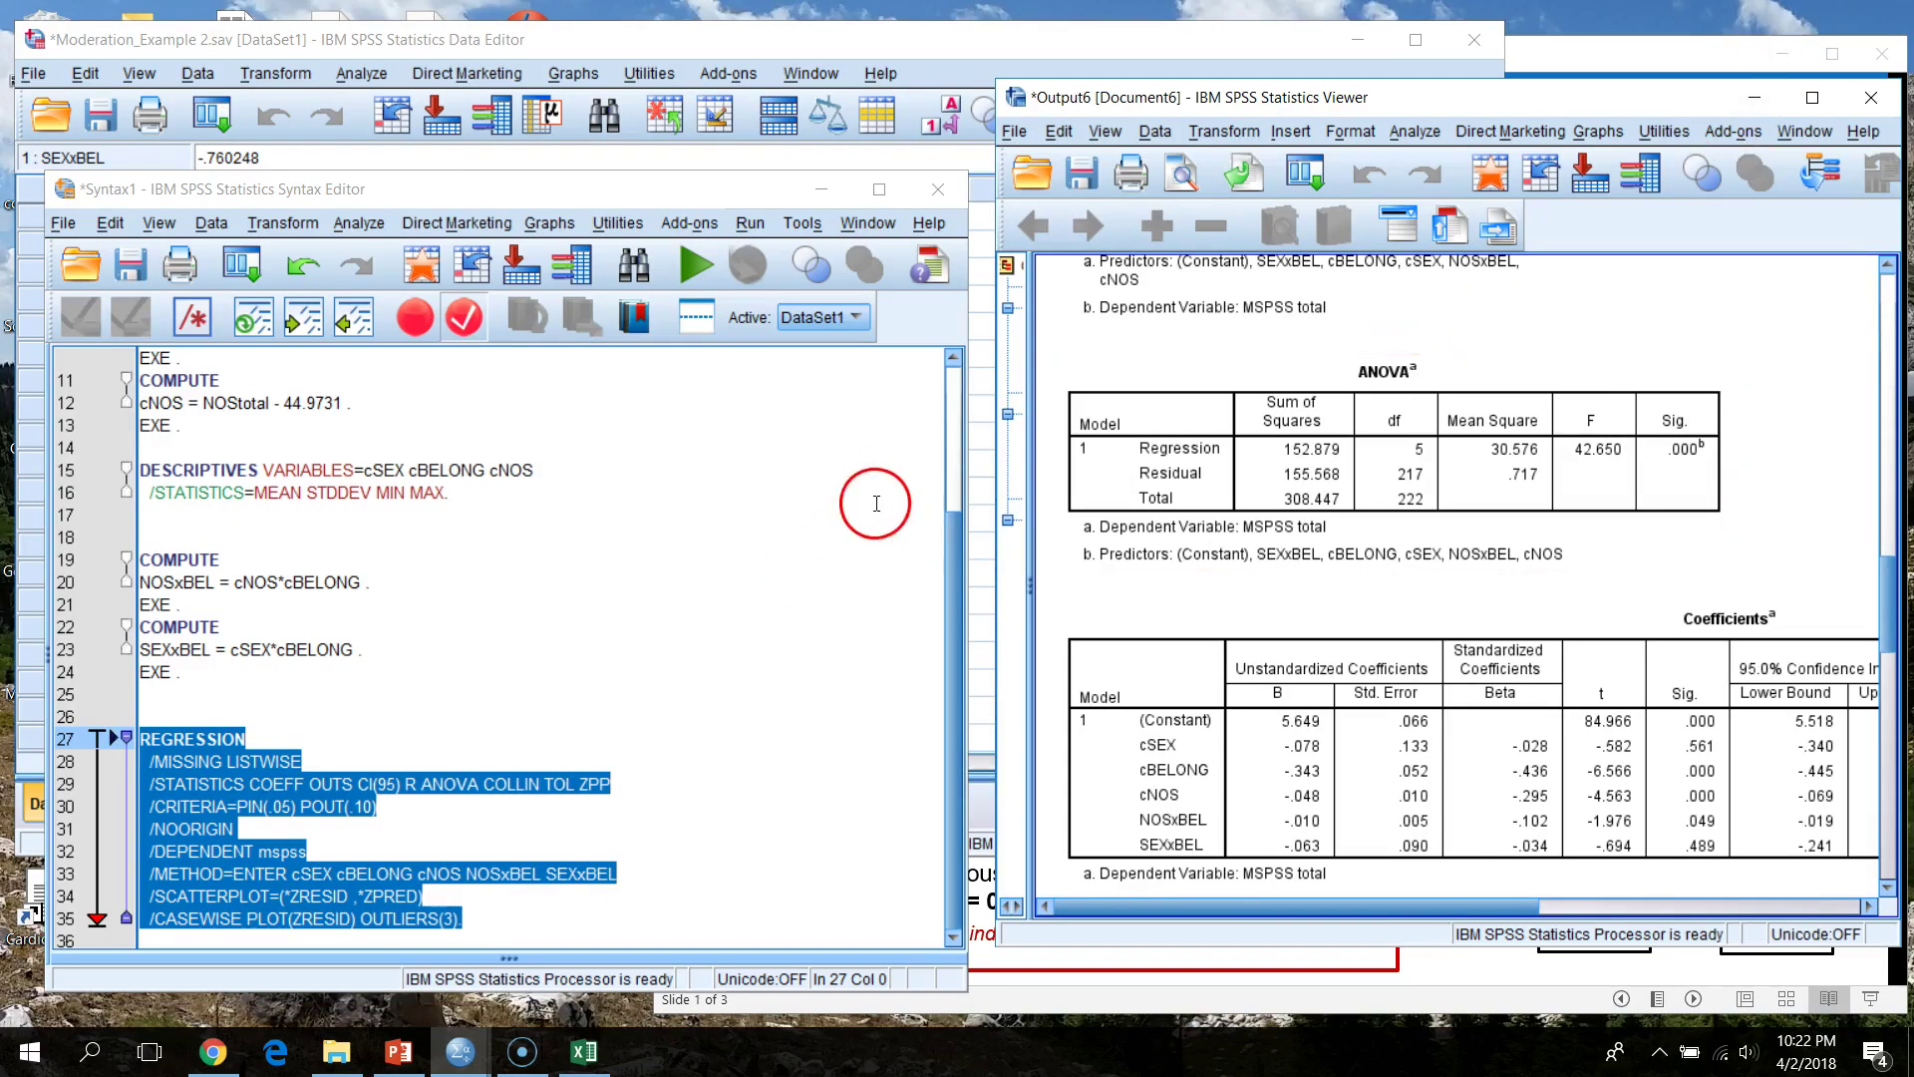
{"action": "left_click_drag", "start_coordinate": [996, 449], "coordinate": [714, 457]}
{"action": "left_click_drag", "start_coordinate": [1547, 97], "coordinate": [870, 148]}
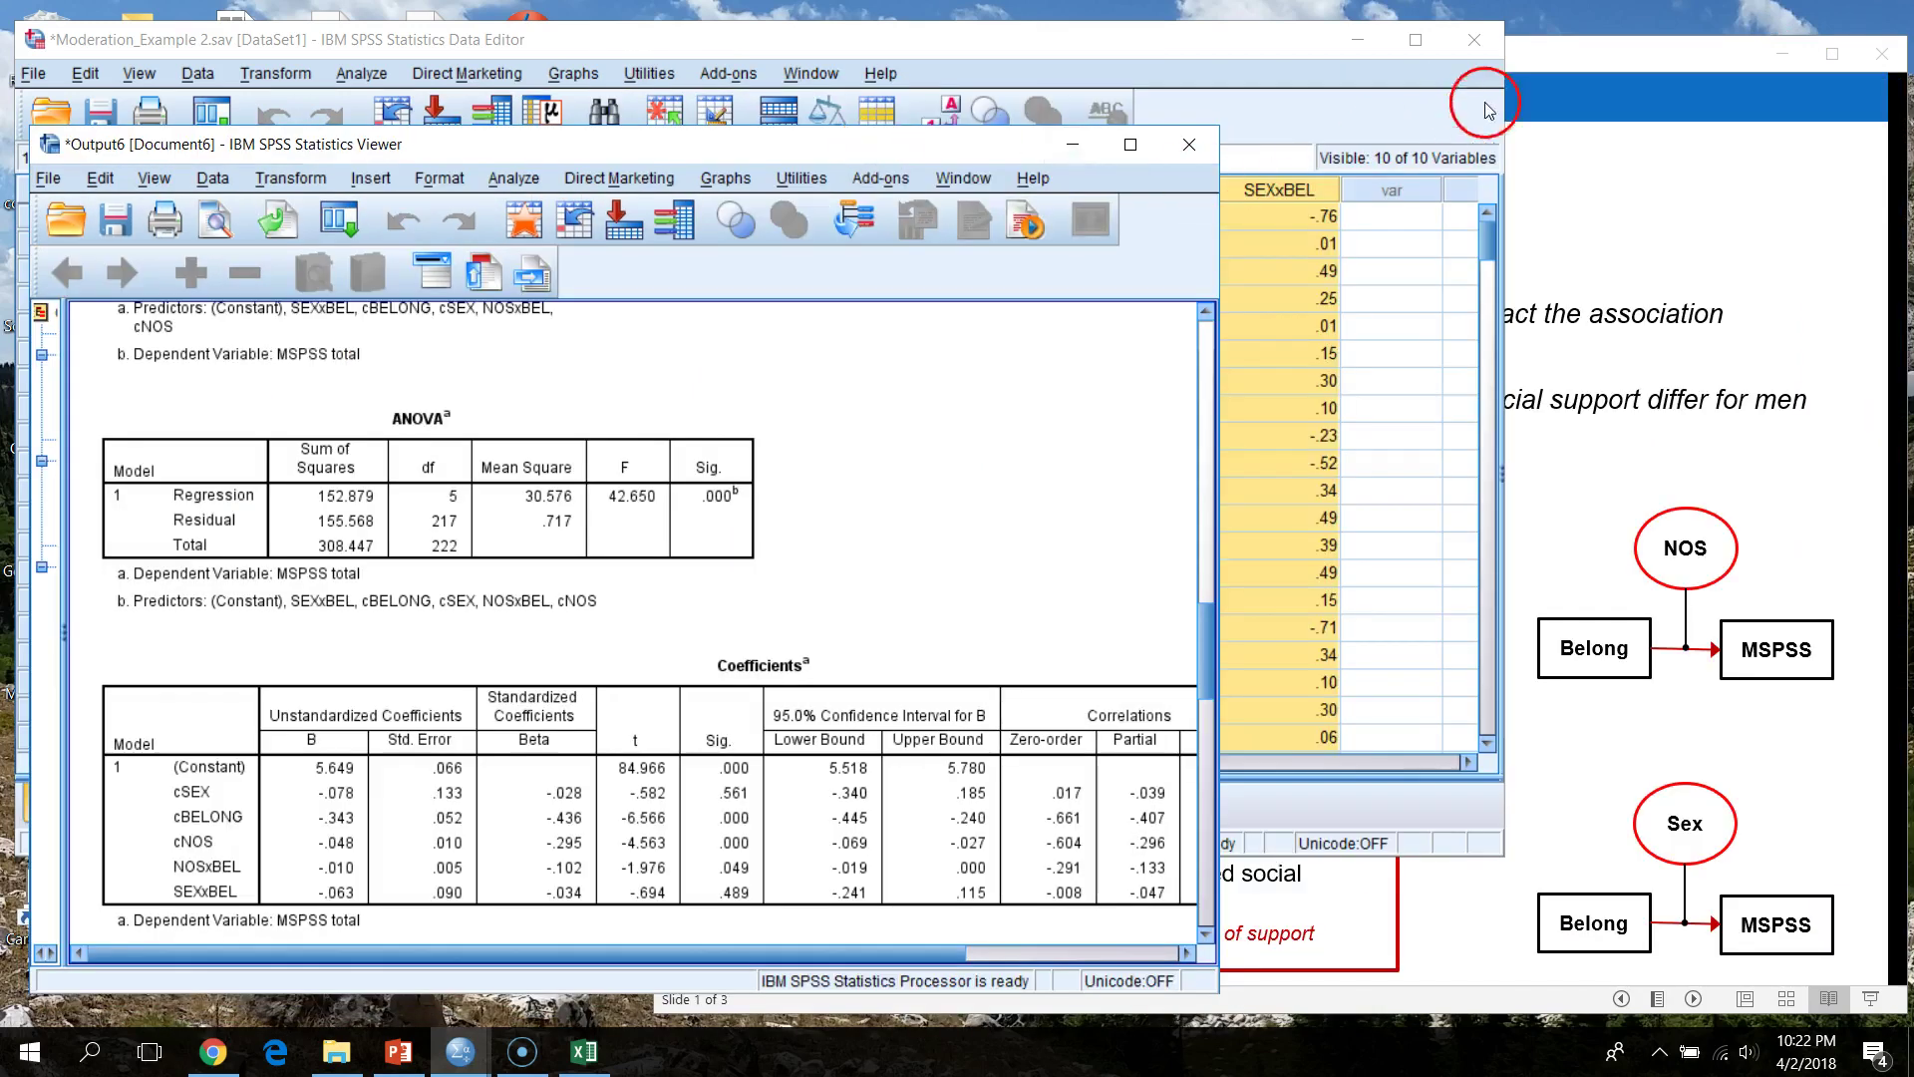
{"action": "left_click", "coordinate": [1568, 62]}
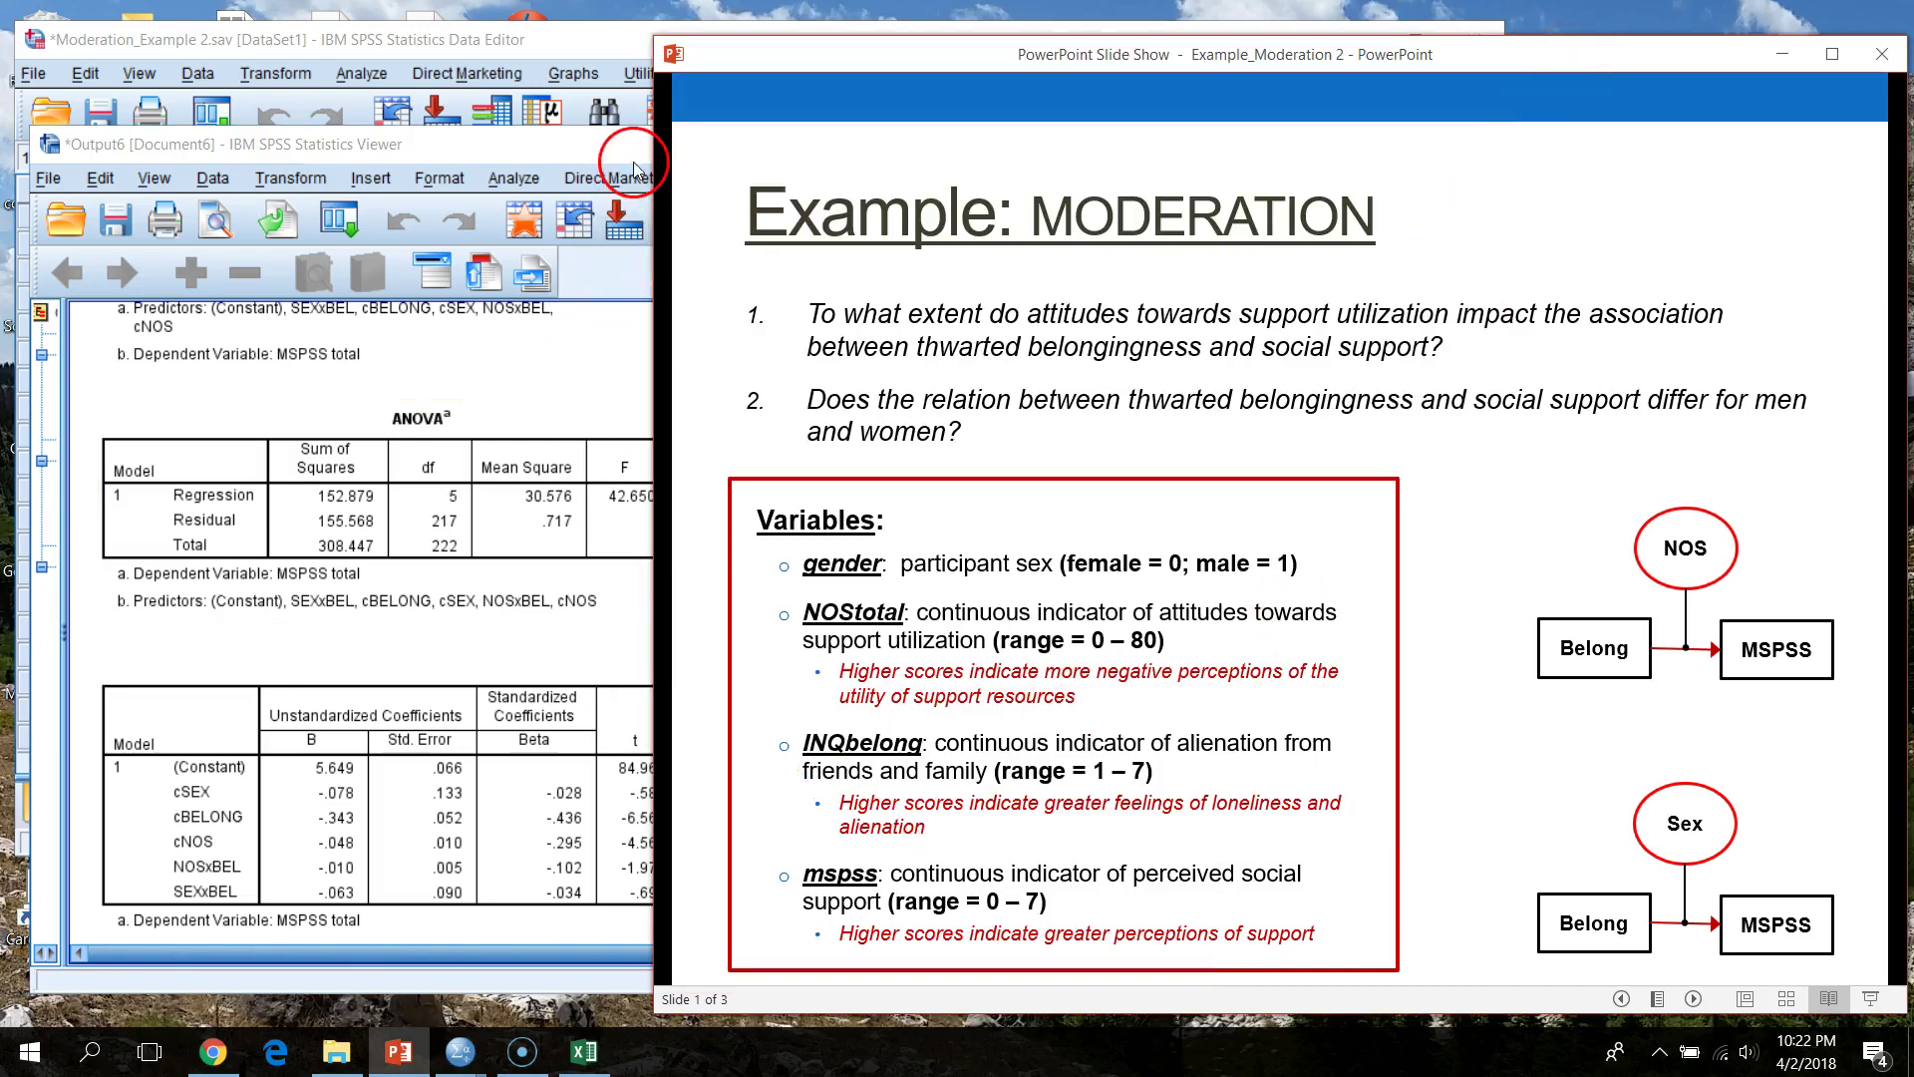
{"action": "left_click_drag", "start_coordinate": [593, 144], "coordinate": [573, 143]}
{"action": "left_click", "coordinate": [1366, 62]}
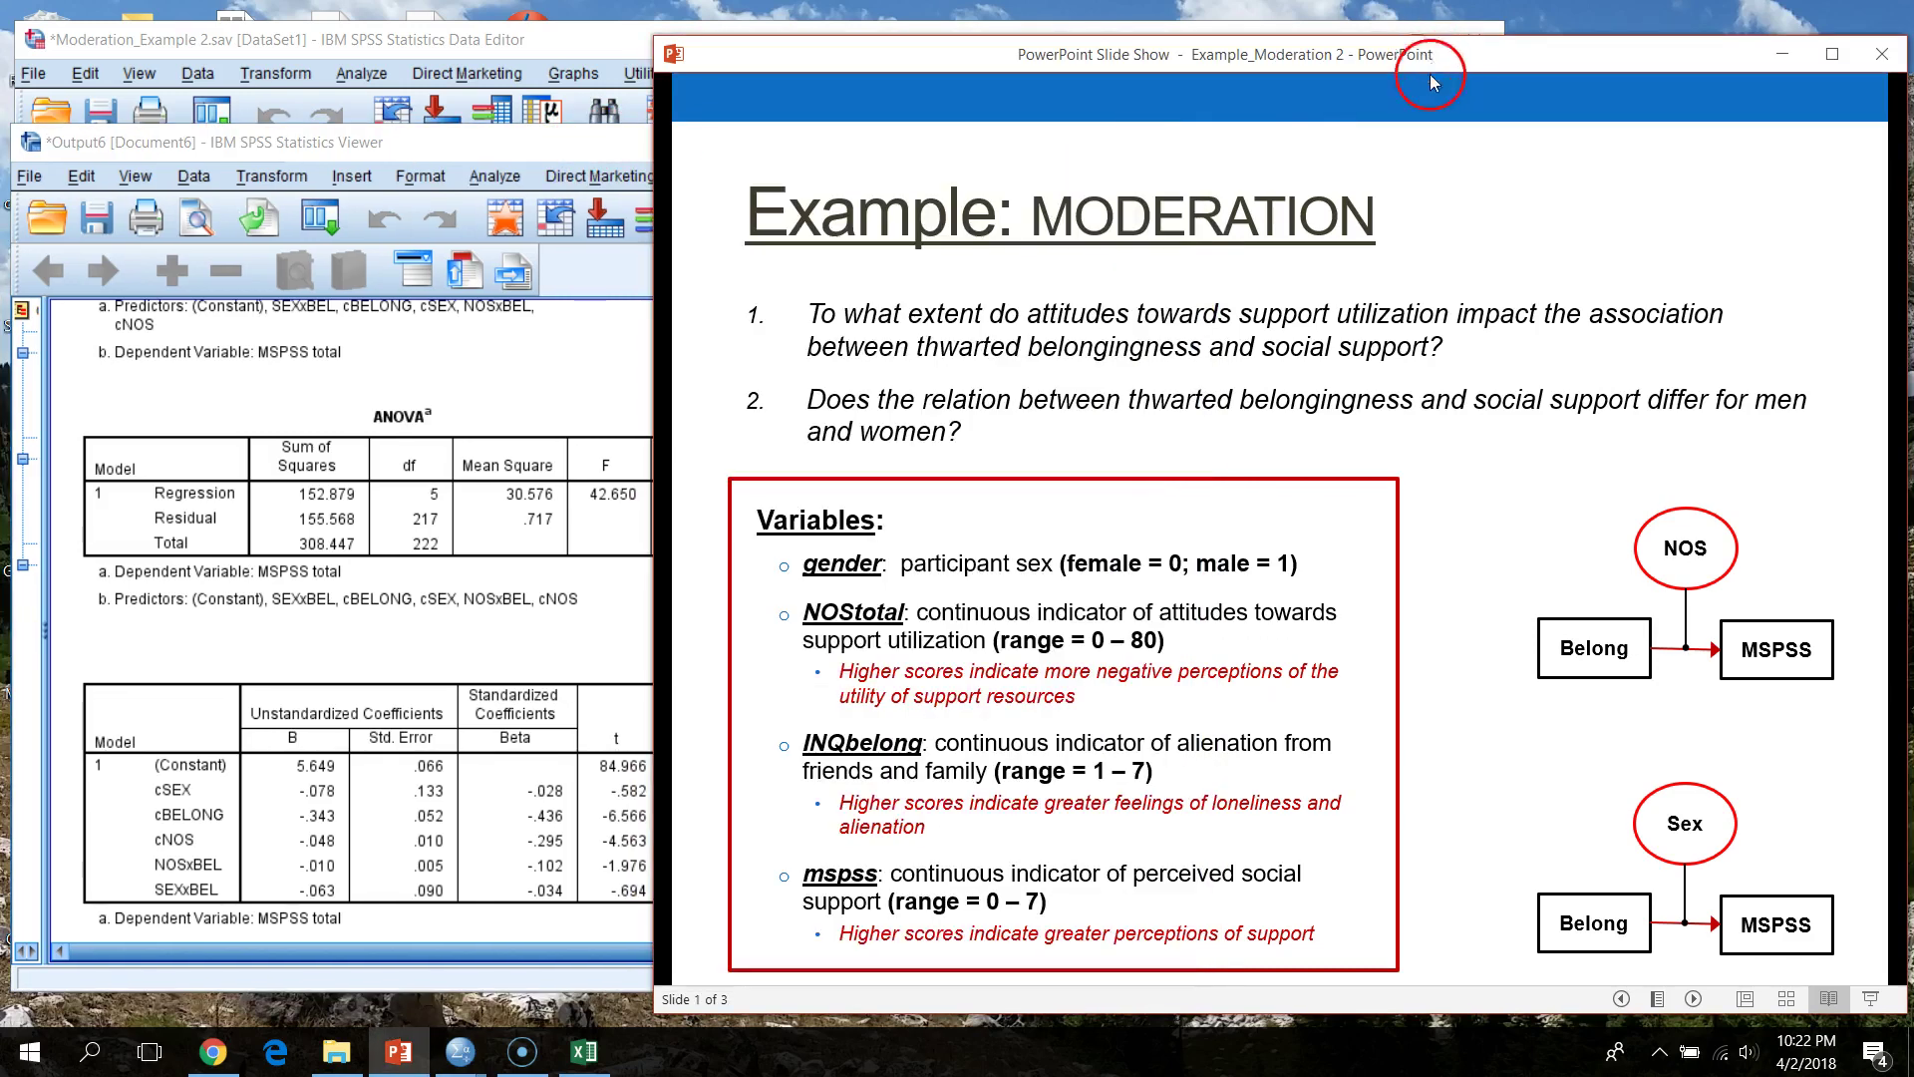
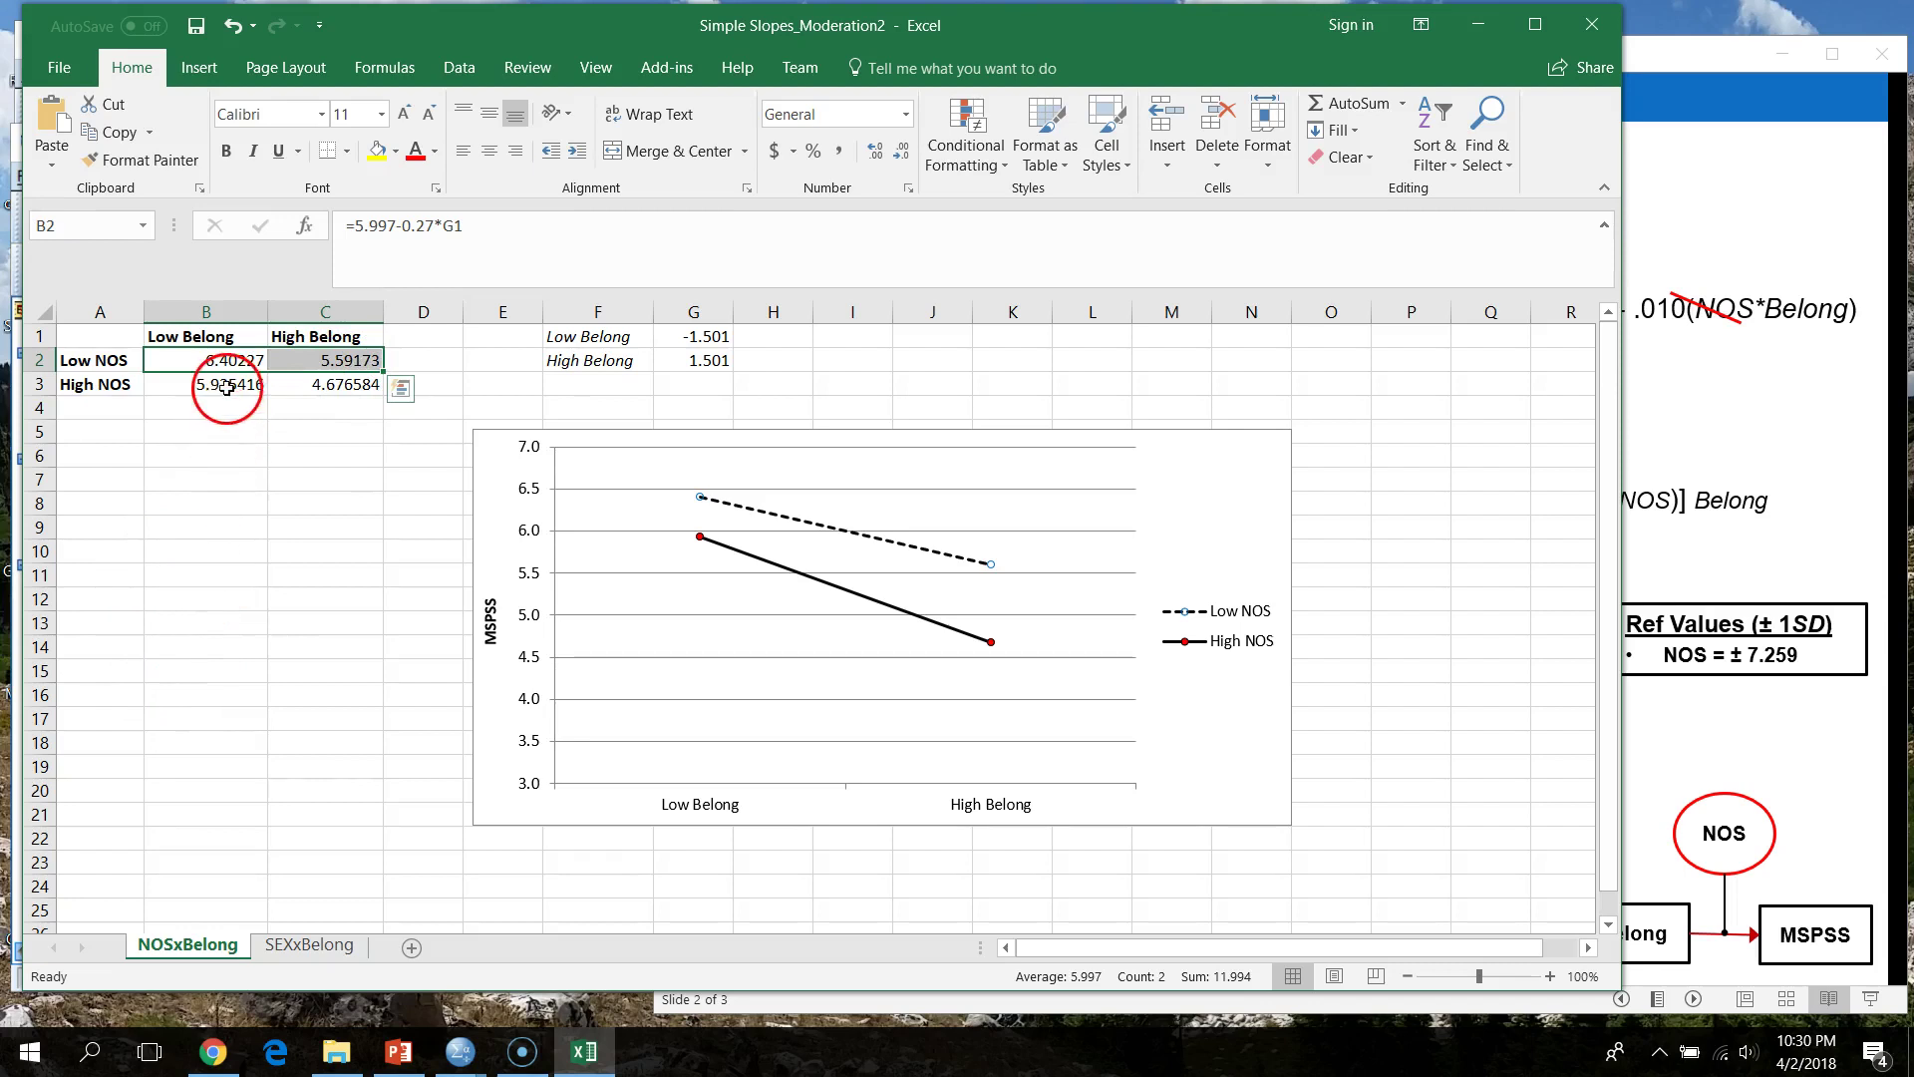
- Compare the High NOS formula in B3 with the slide's simple slopes equation, and check the Low and High Belong reference values in G1:G2
{"action": "left_click_drag", "start_coordinate": [1587, 546], "coordinate": [660, 658]}
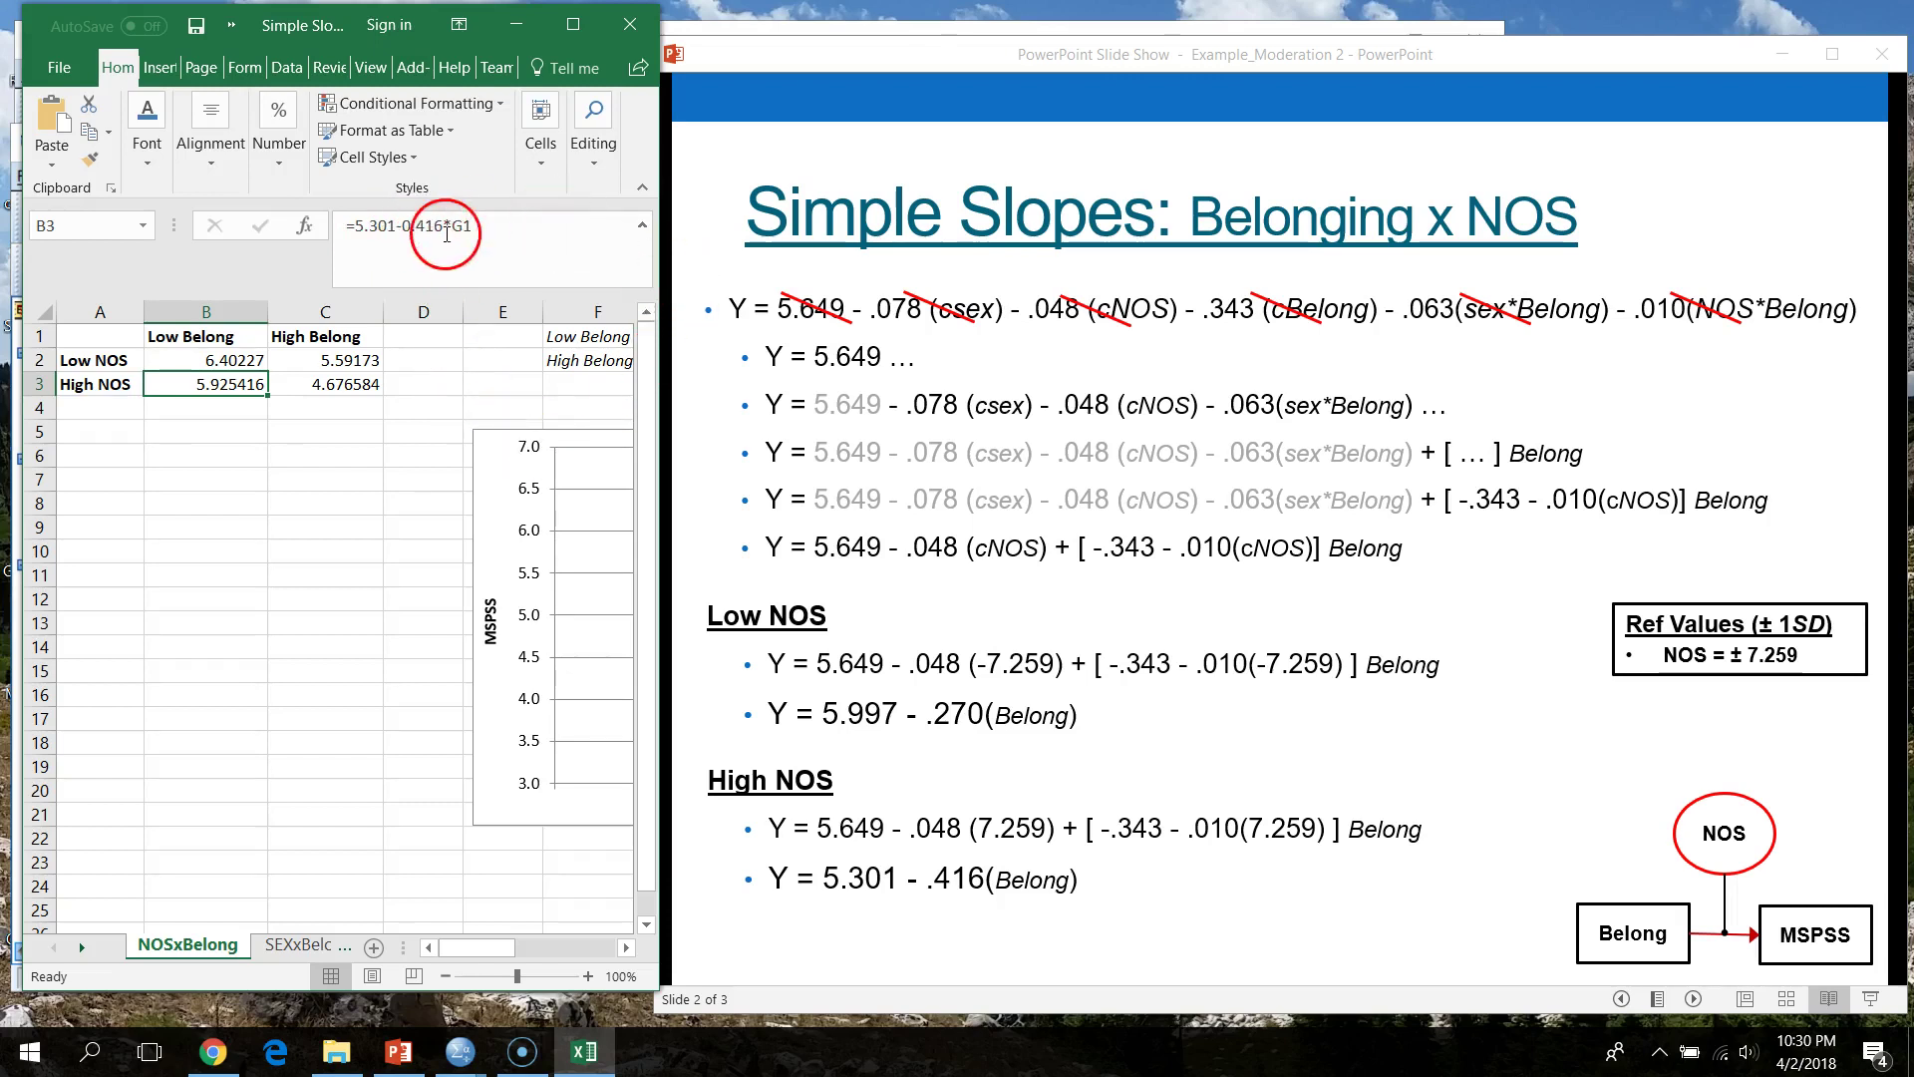
{"action": "left_click_drag", "start_coordinate": [664, 209], "coordinate": [1503, 359]}
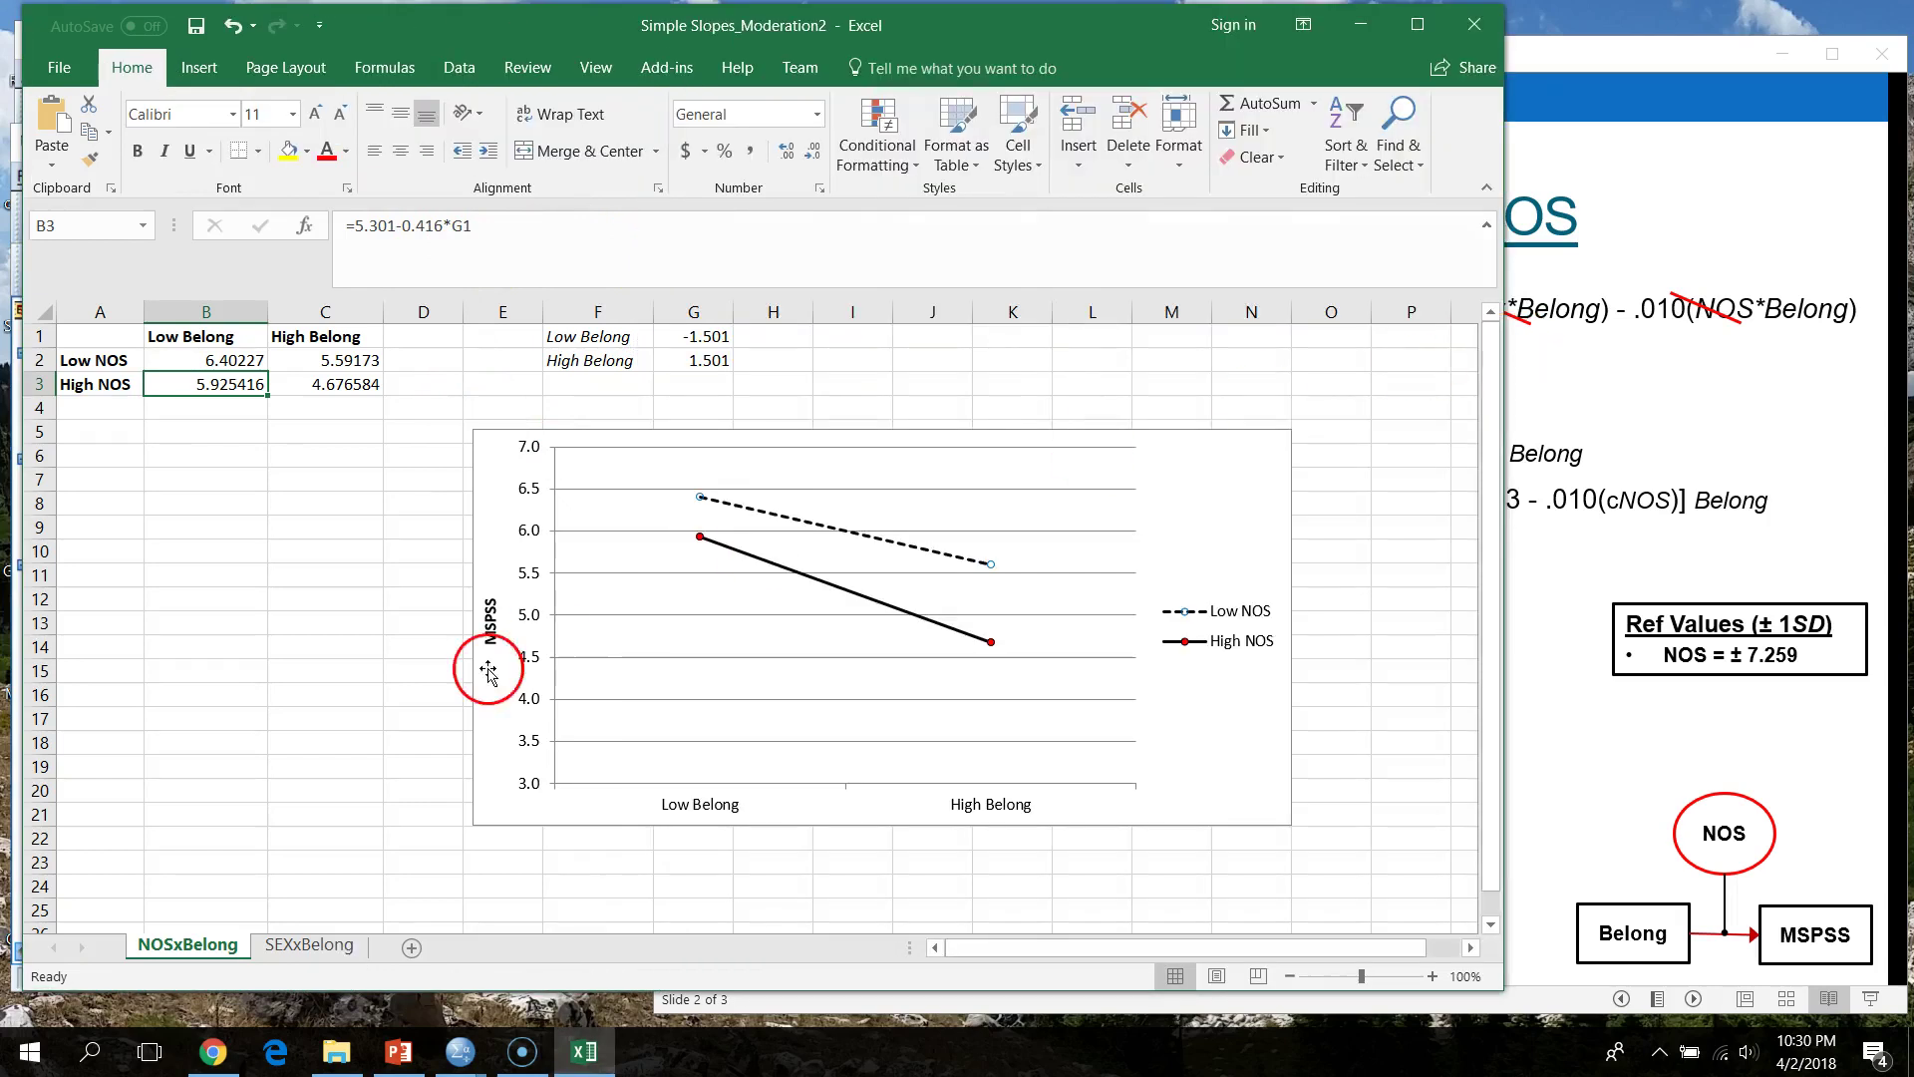
{"action": "left_click", "coordinate": [706, 339]}
{"action": "left_click", "coordinate": [705, 367]}
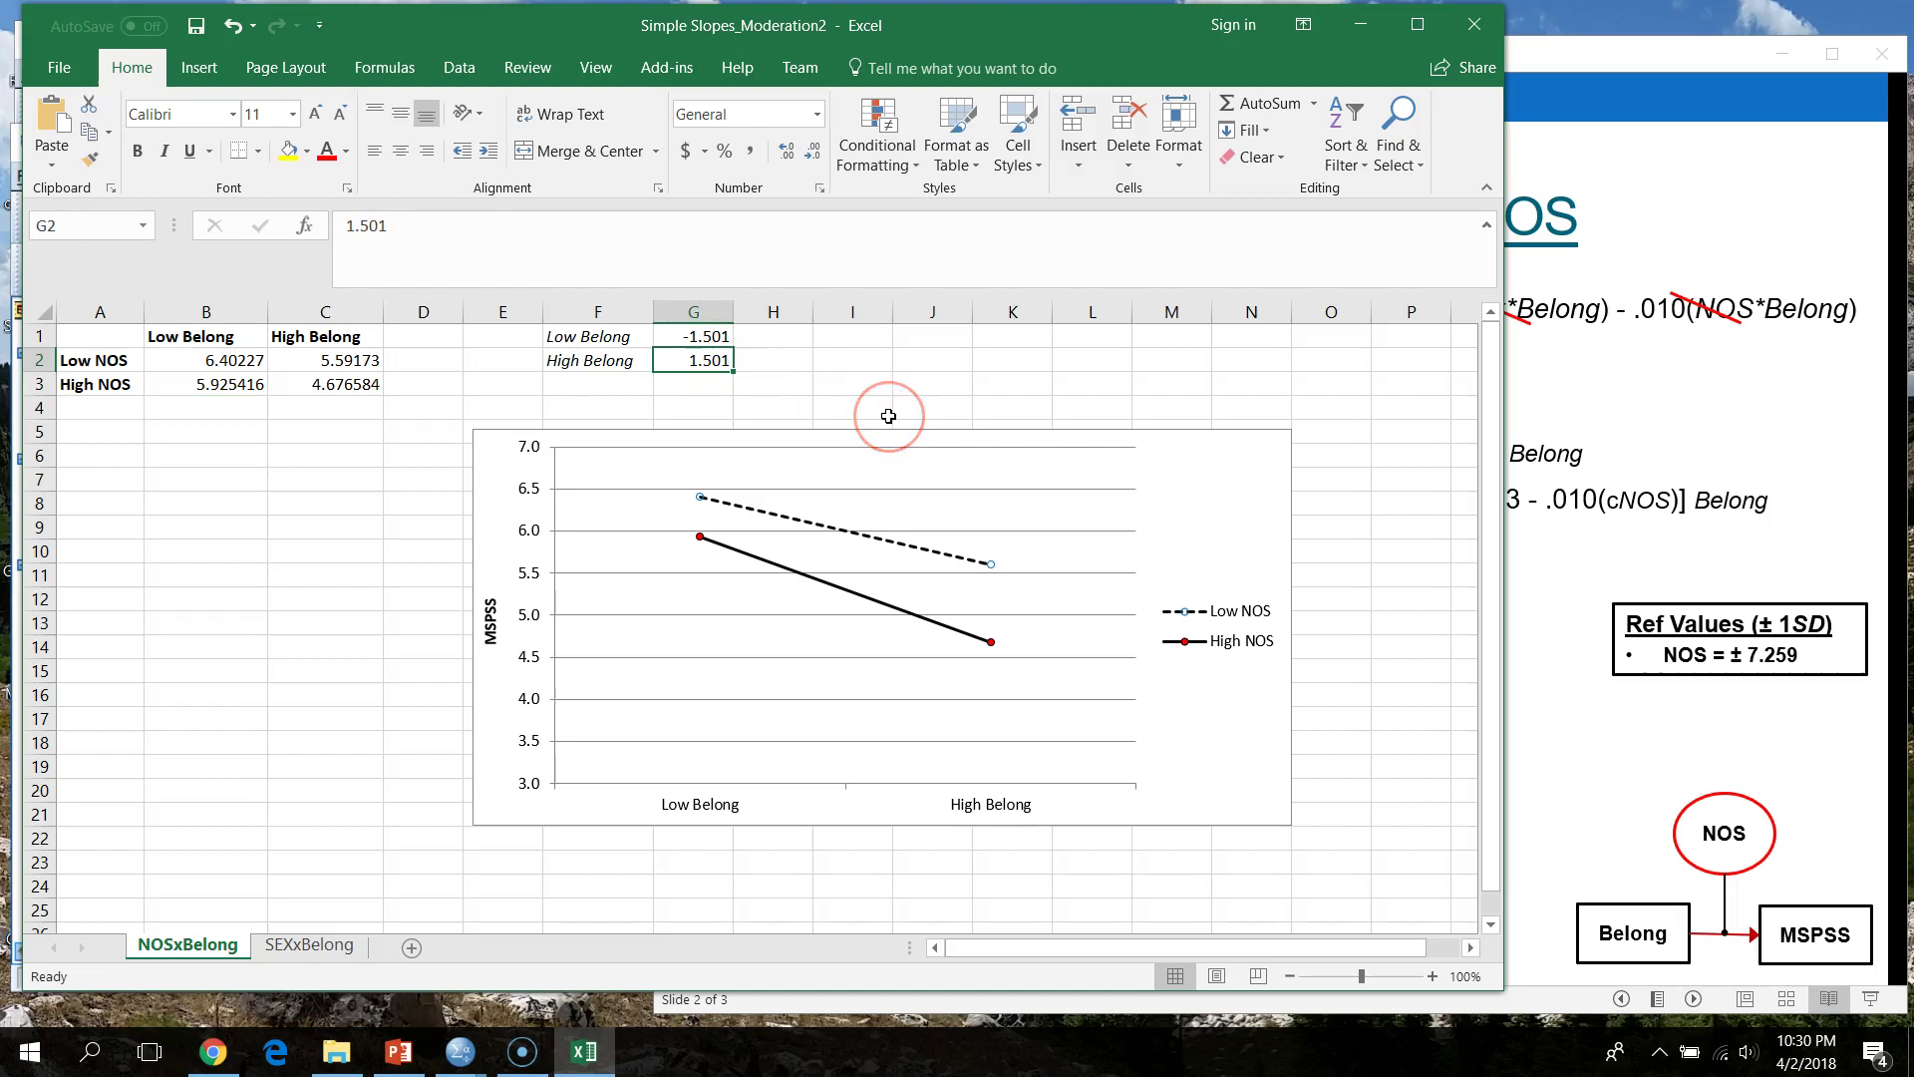
{"action": "left_click", "coordinate": [710, 337]}
{"action": "left_click", "coordinate": [709, 361]}
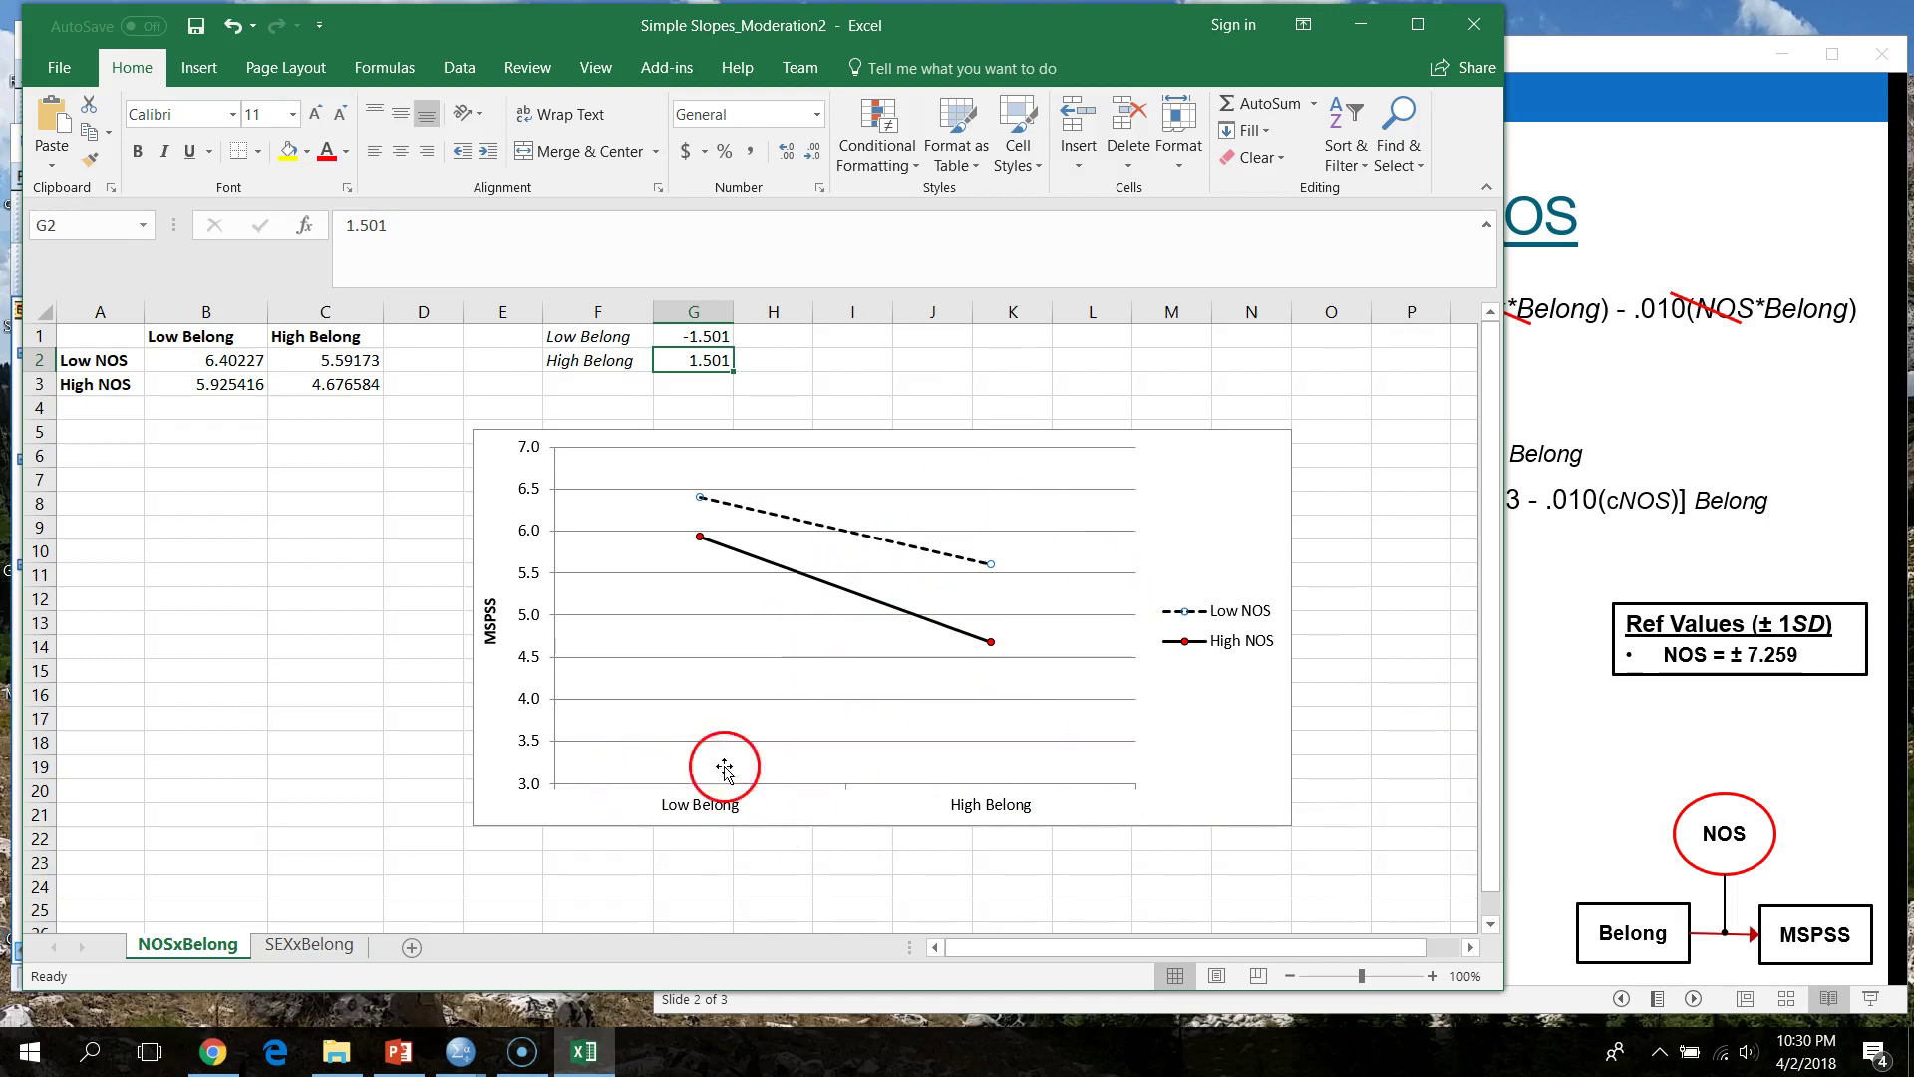
- Review the plotted data in A1:C3 and examine the Low NOS and High NOS lines in the MSPSS chart
{"action": "left_click", "coordinate": [339, 482]}
{"action": "left_click_drag", "start_coordinate": [94, 332], "coordinate": [344, 382]}
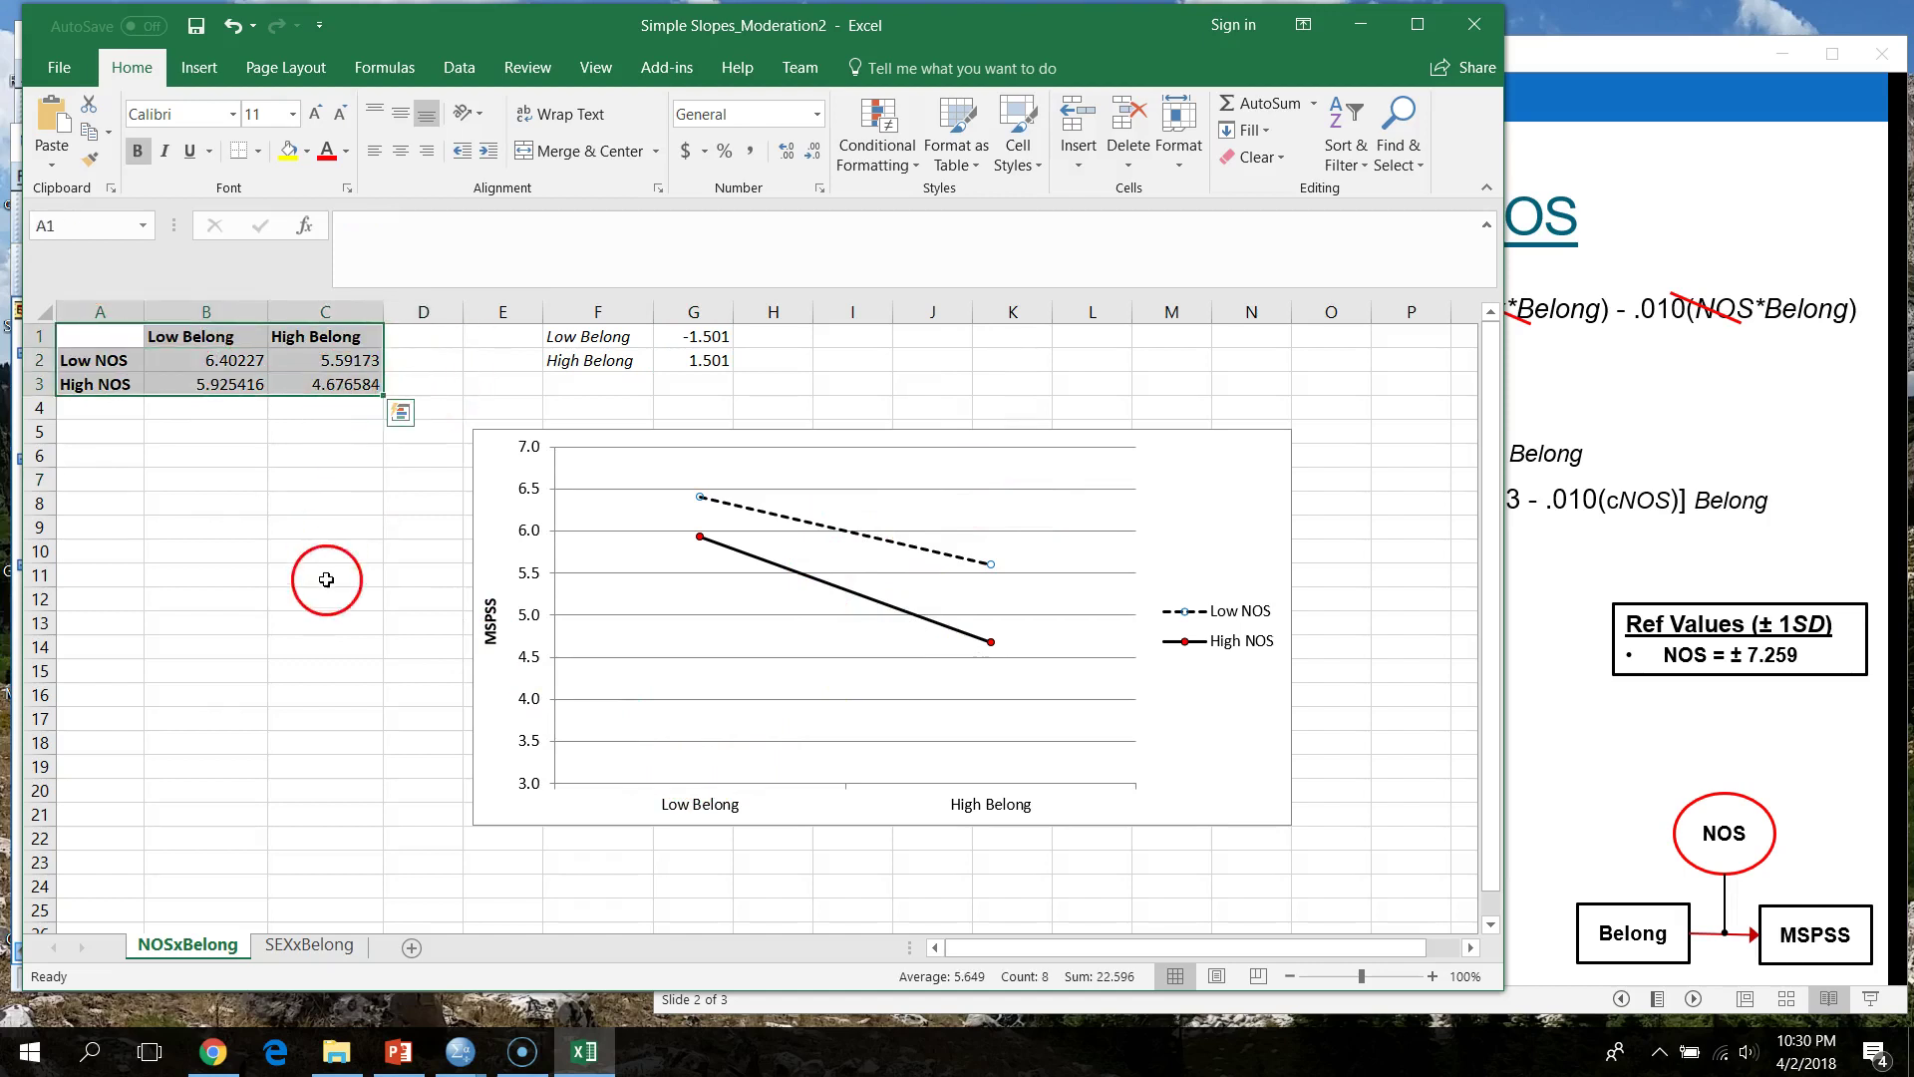
{"action": "left_click", "coordinate": [508, 777]}
{"action": "left_click", "coordinate": [221, 906]}
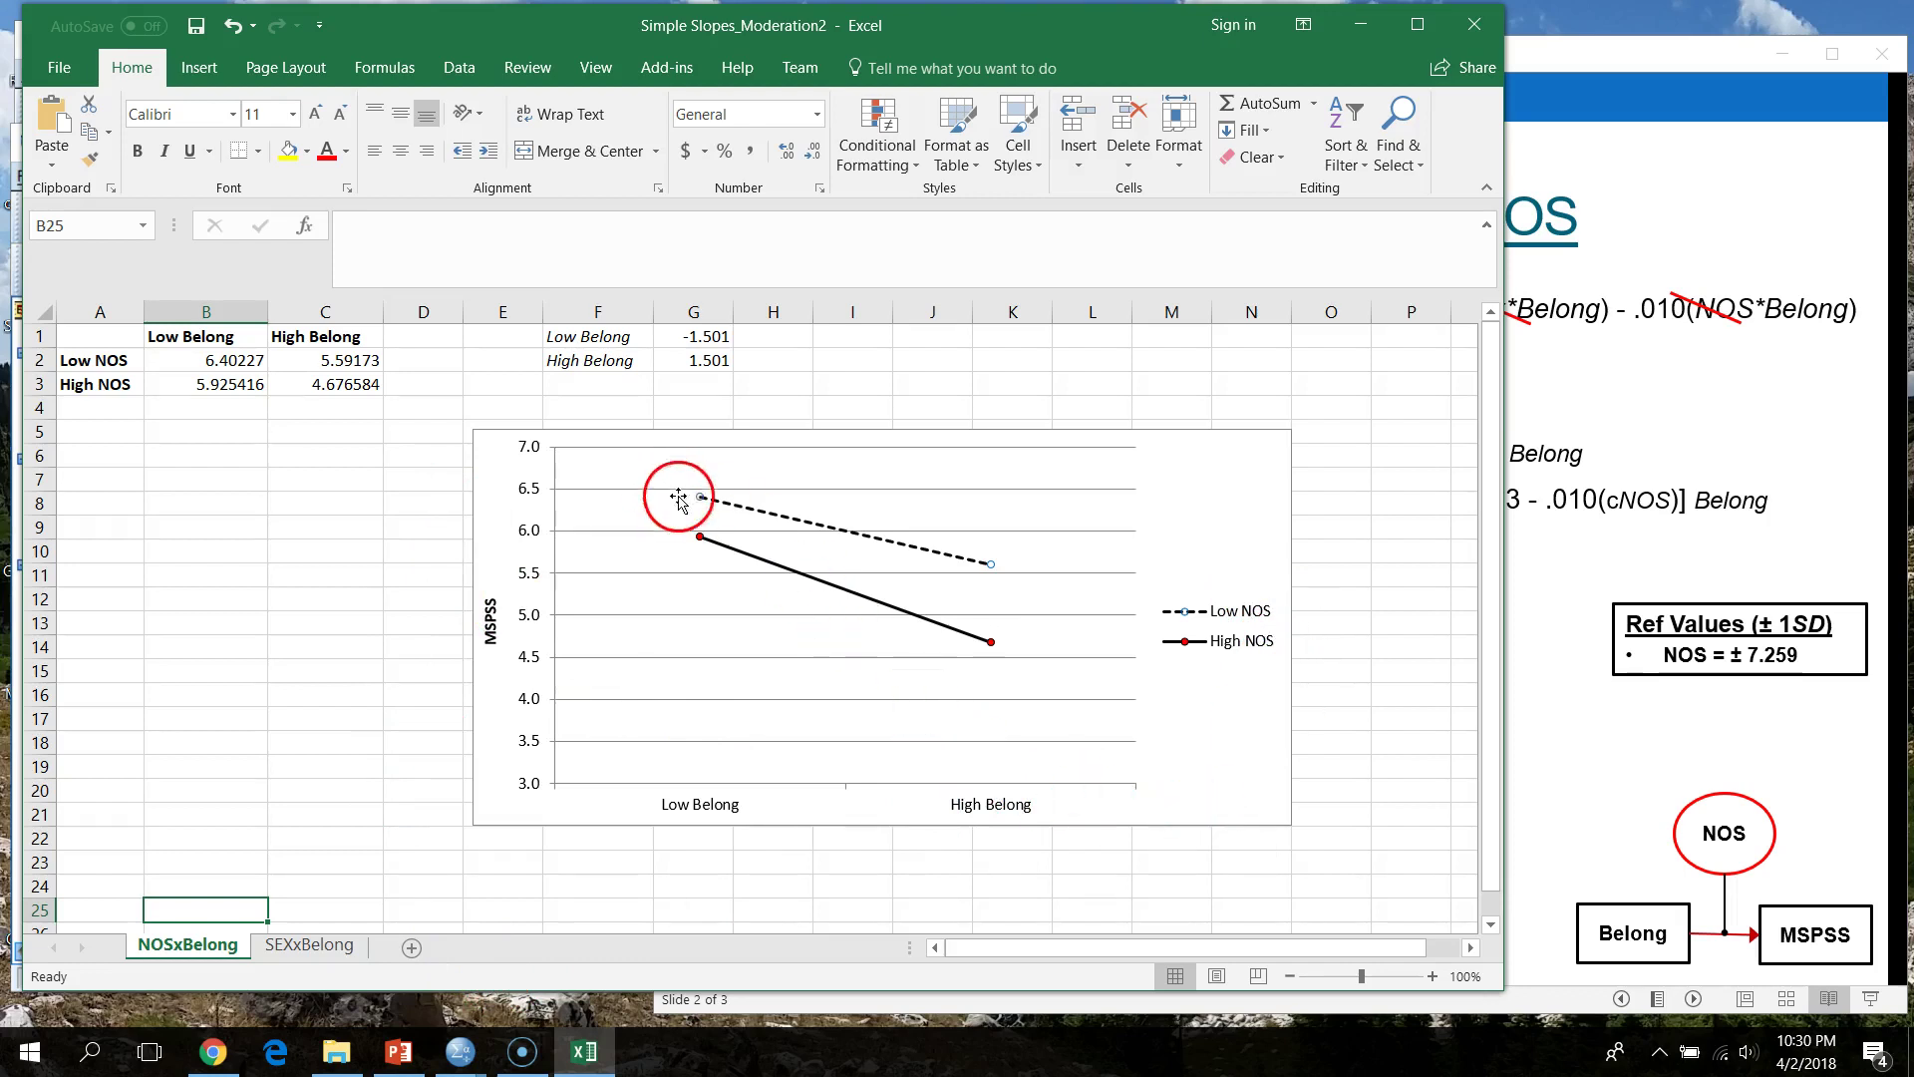
{"action": "mouse_move", "coordinate": [701, 501]}
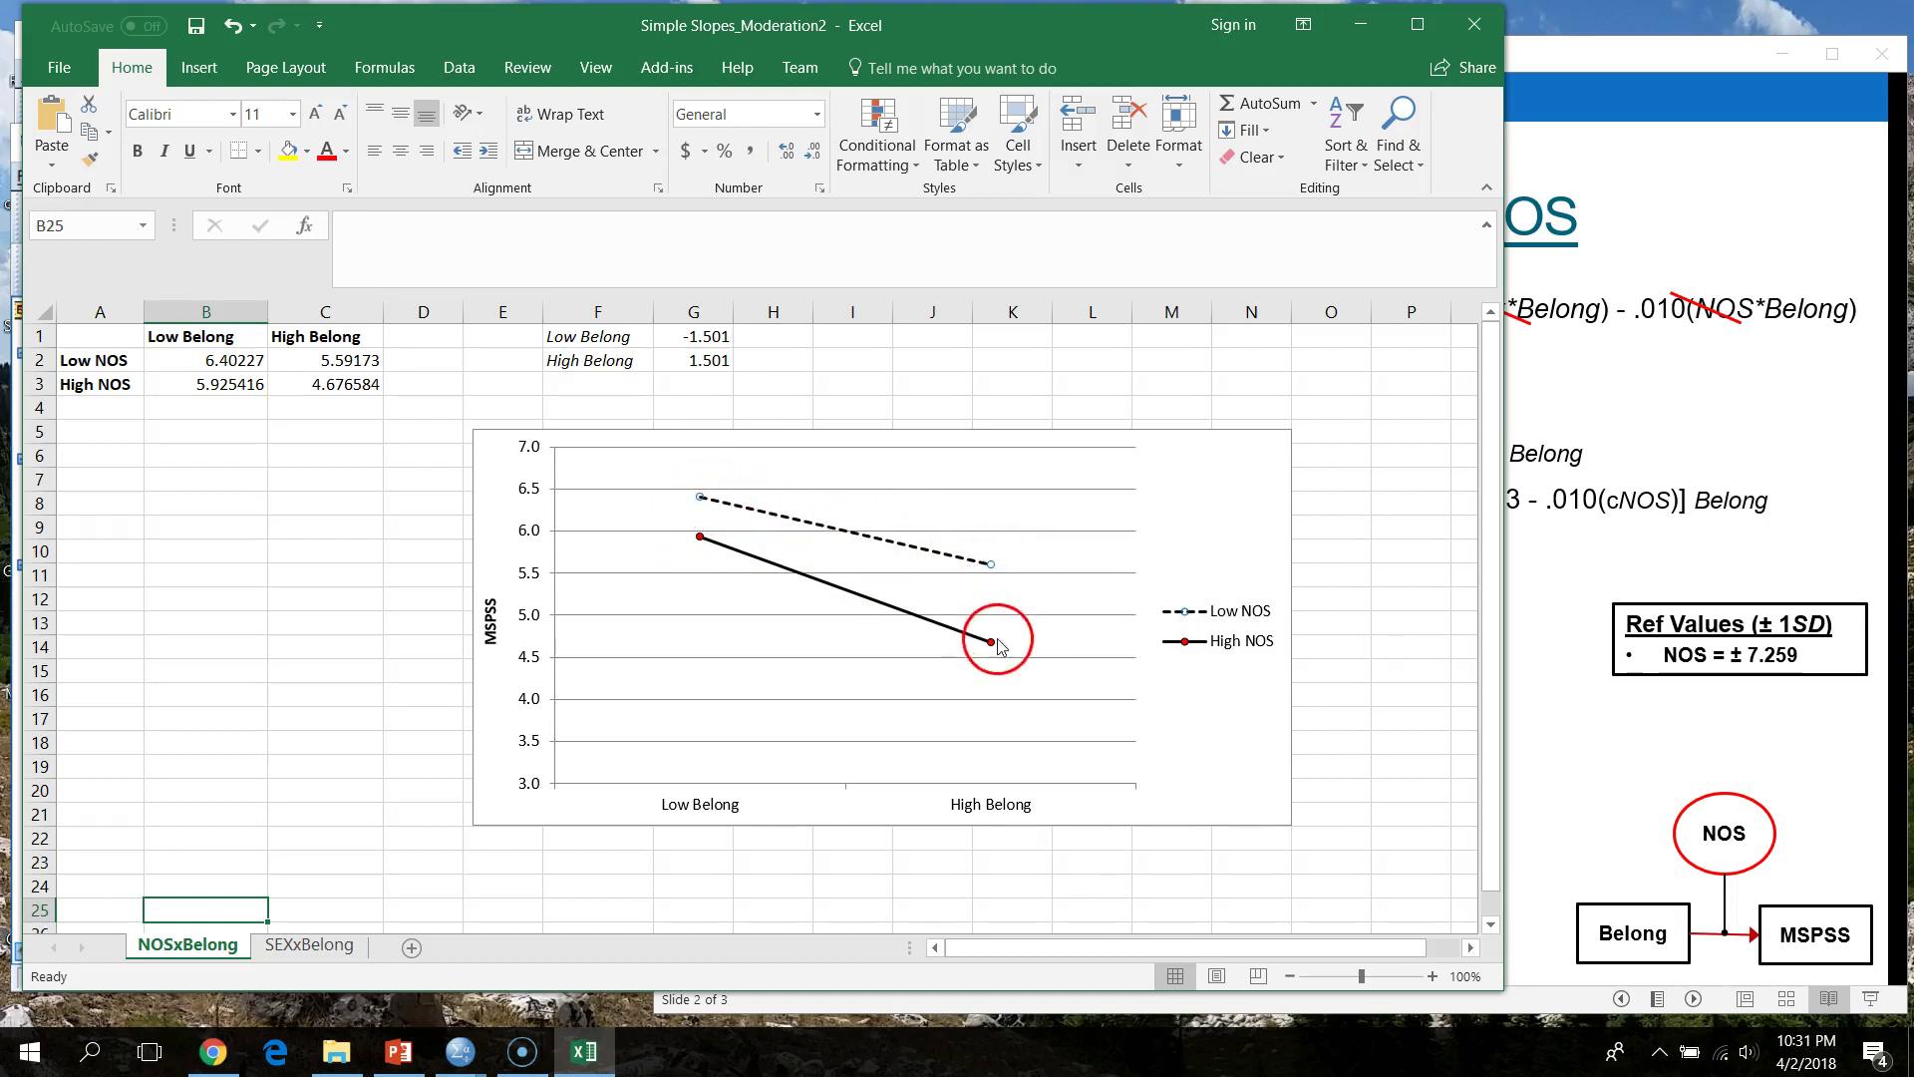
{"action": "left_click", "coordinate": [1281, 812]}
{"action": "left_click", "coordinate": [1320, 811]}
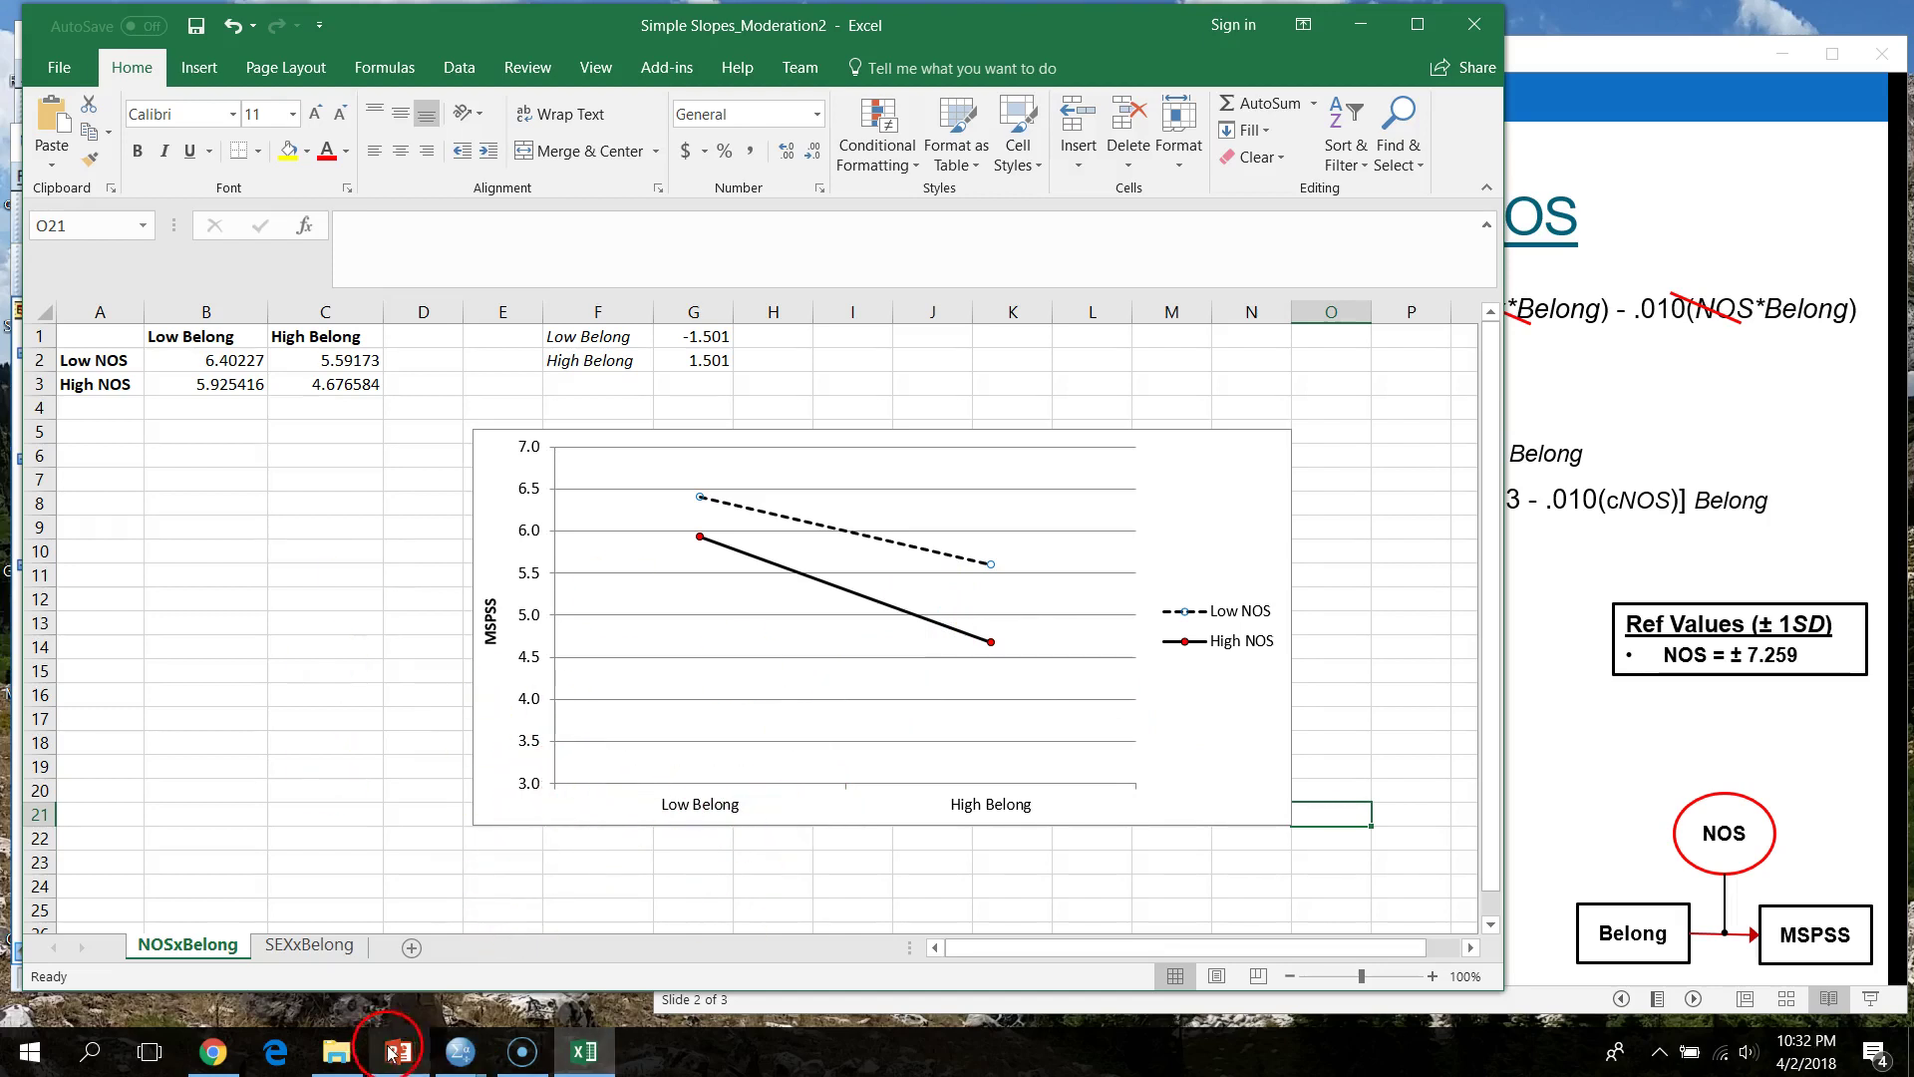
- Switch to the SPSS output viewer with the regression Coefficients table
{"action": "left_click", "coordinate": [456, 1065]}
{"action": "left_click", "coordinate": [688, 982]}
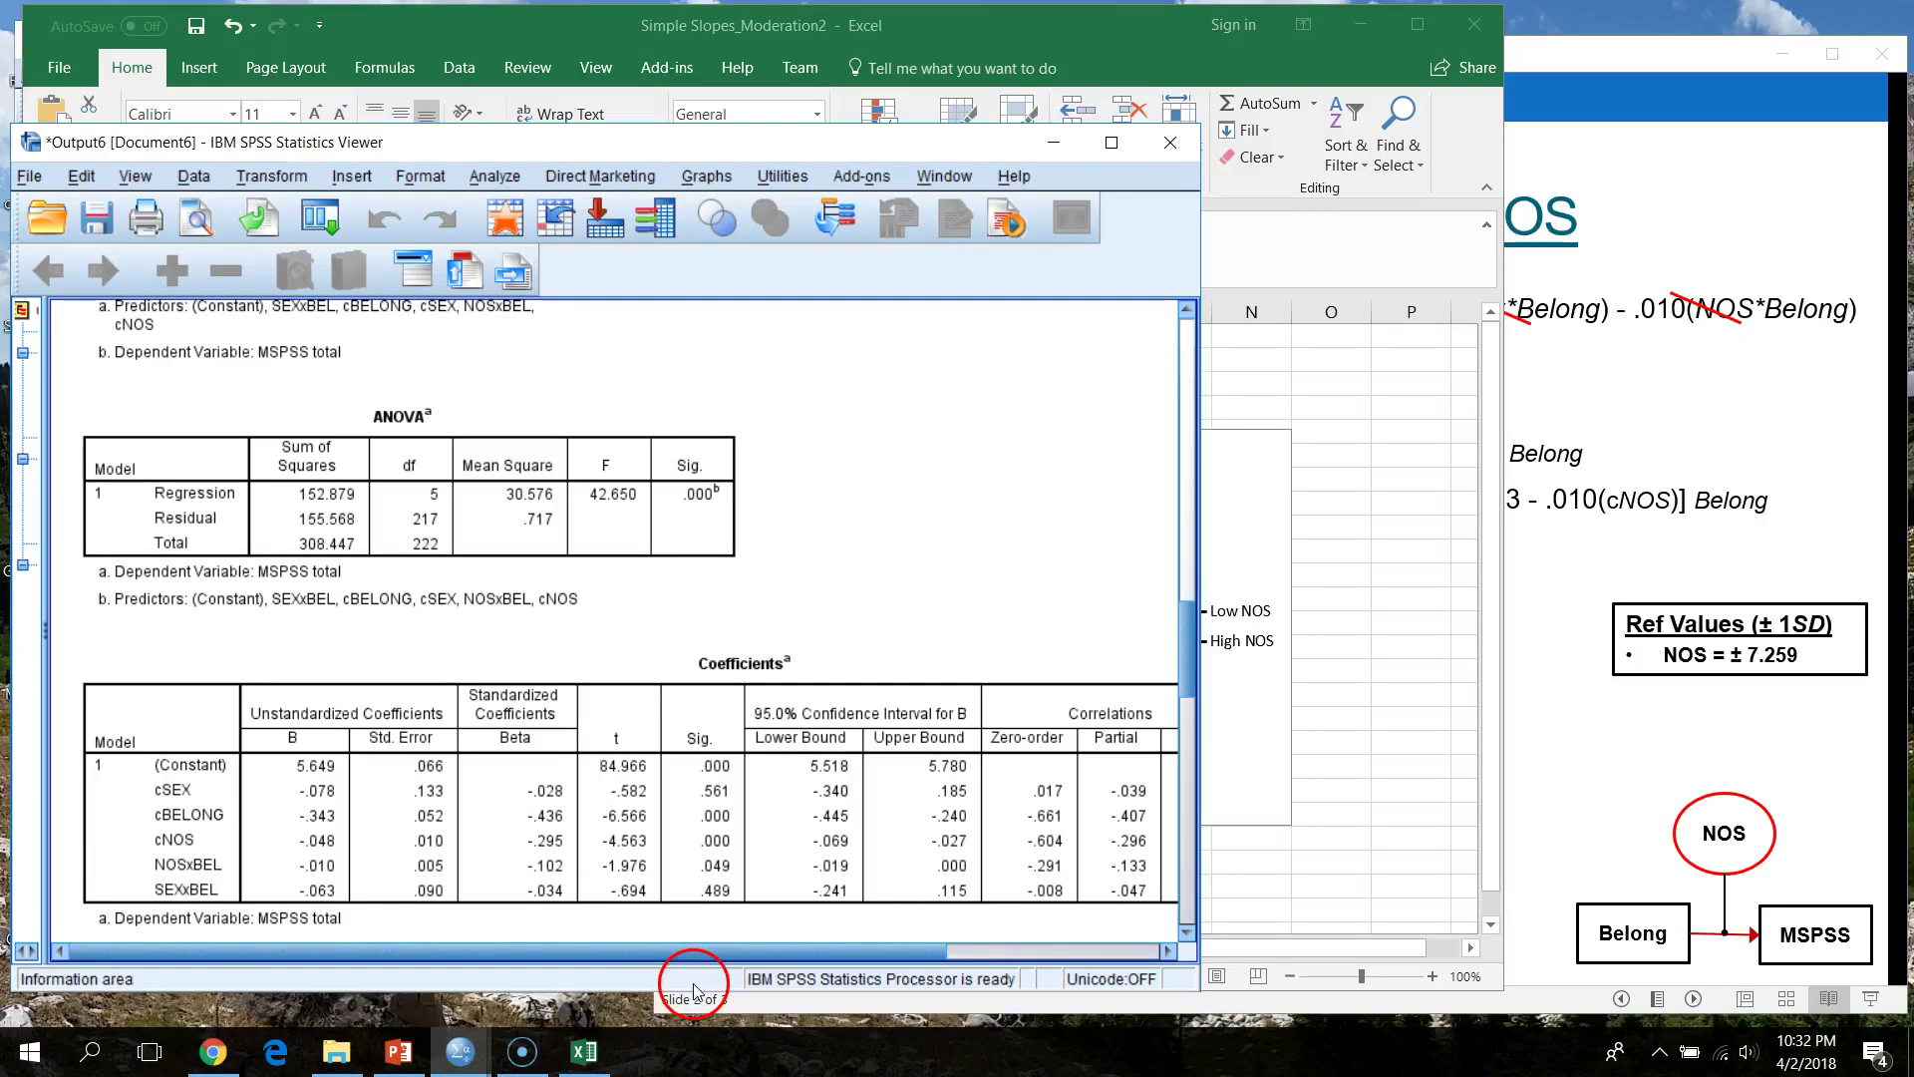
- Examine the full regression Coefficients table, and review the slide's simple slopes equations for Low and High NOS
{"action": "left_click", "coordinate": [1111, 143]}
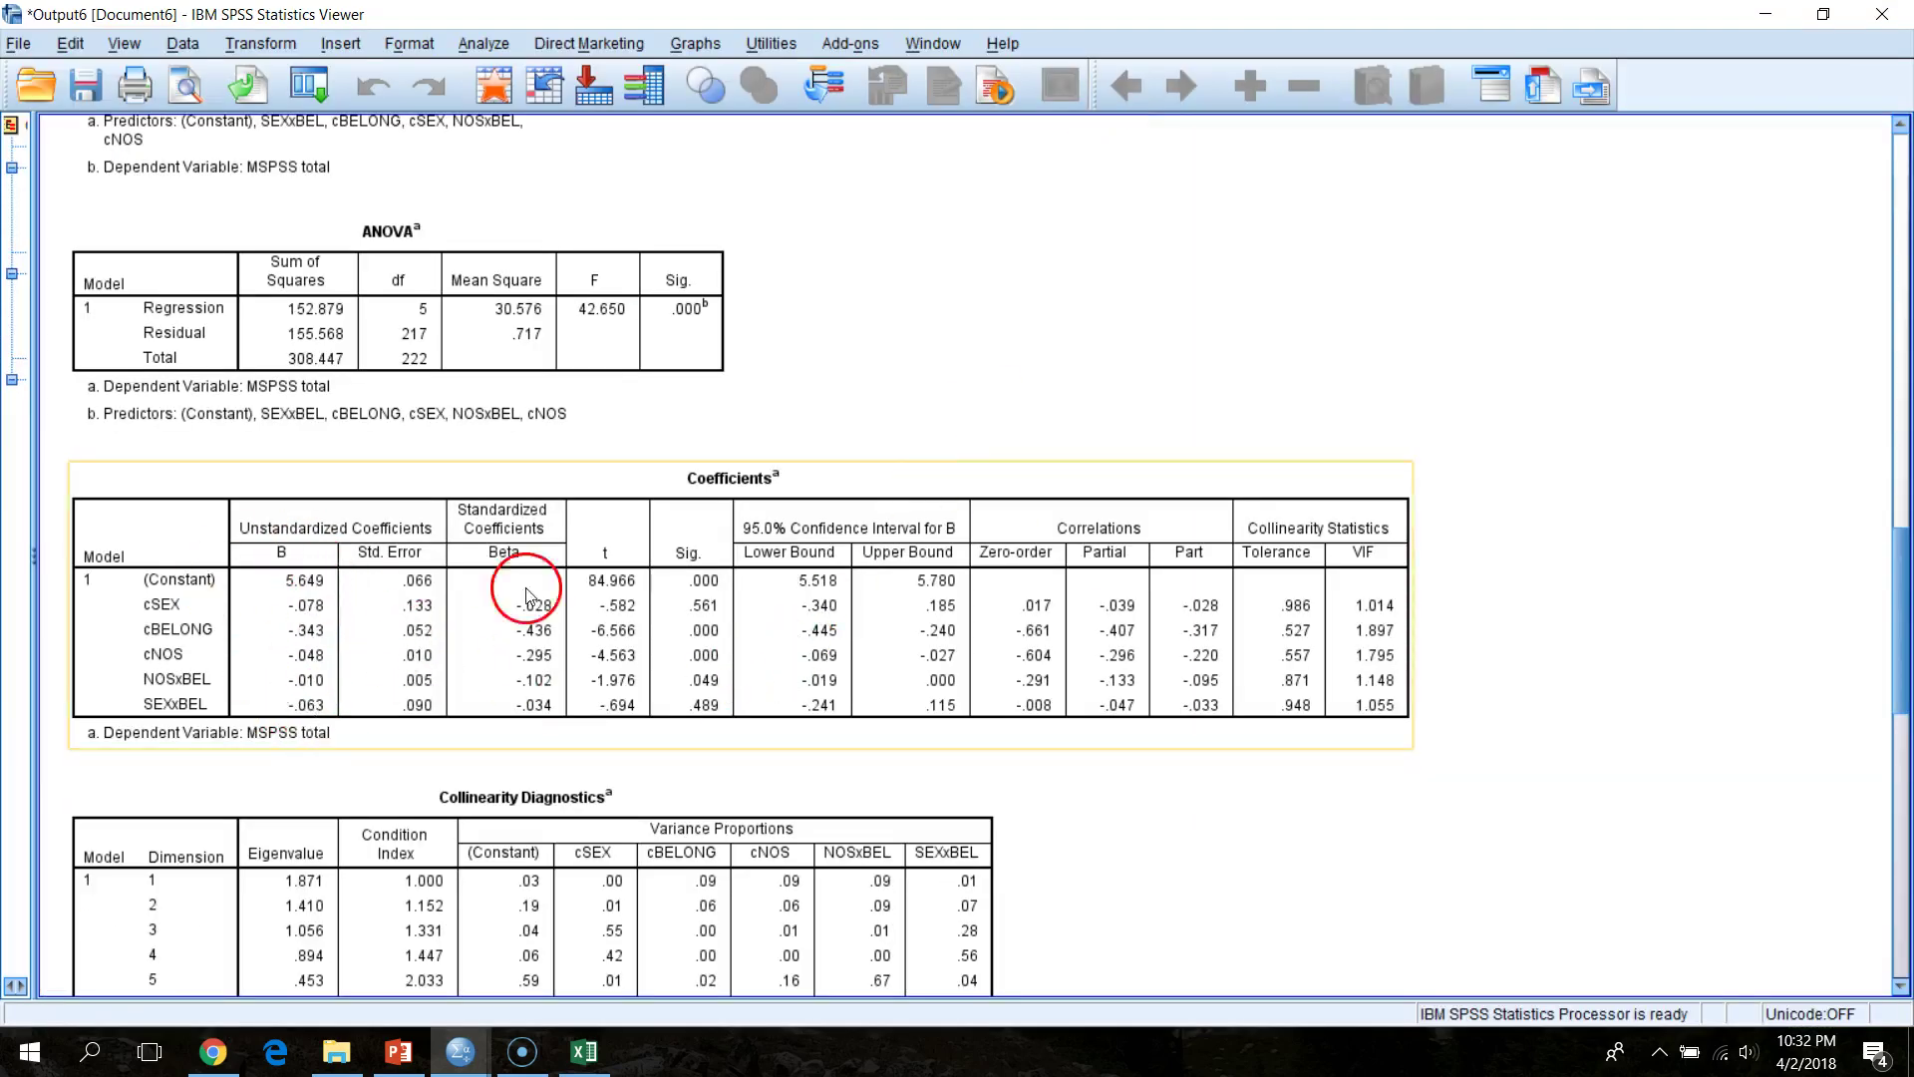
{"action": "left_click", "coordinate": [1831, 12]}
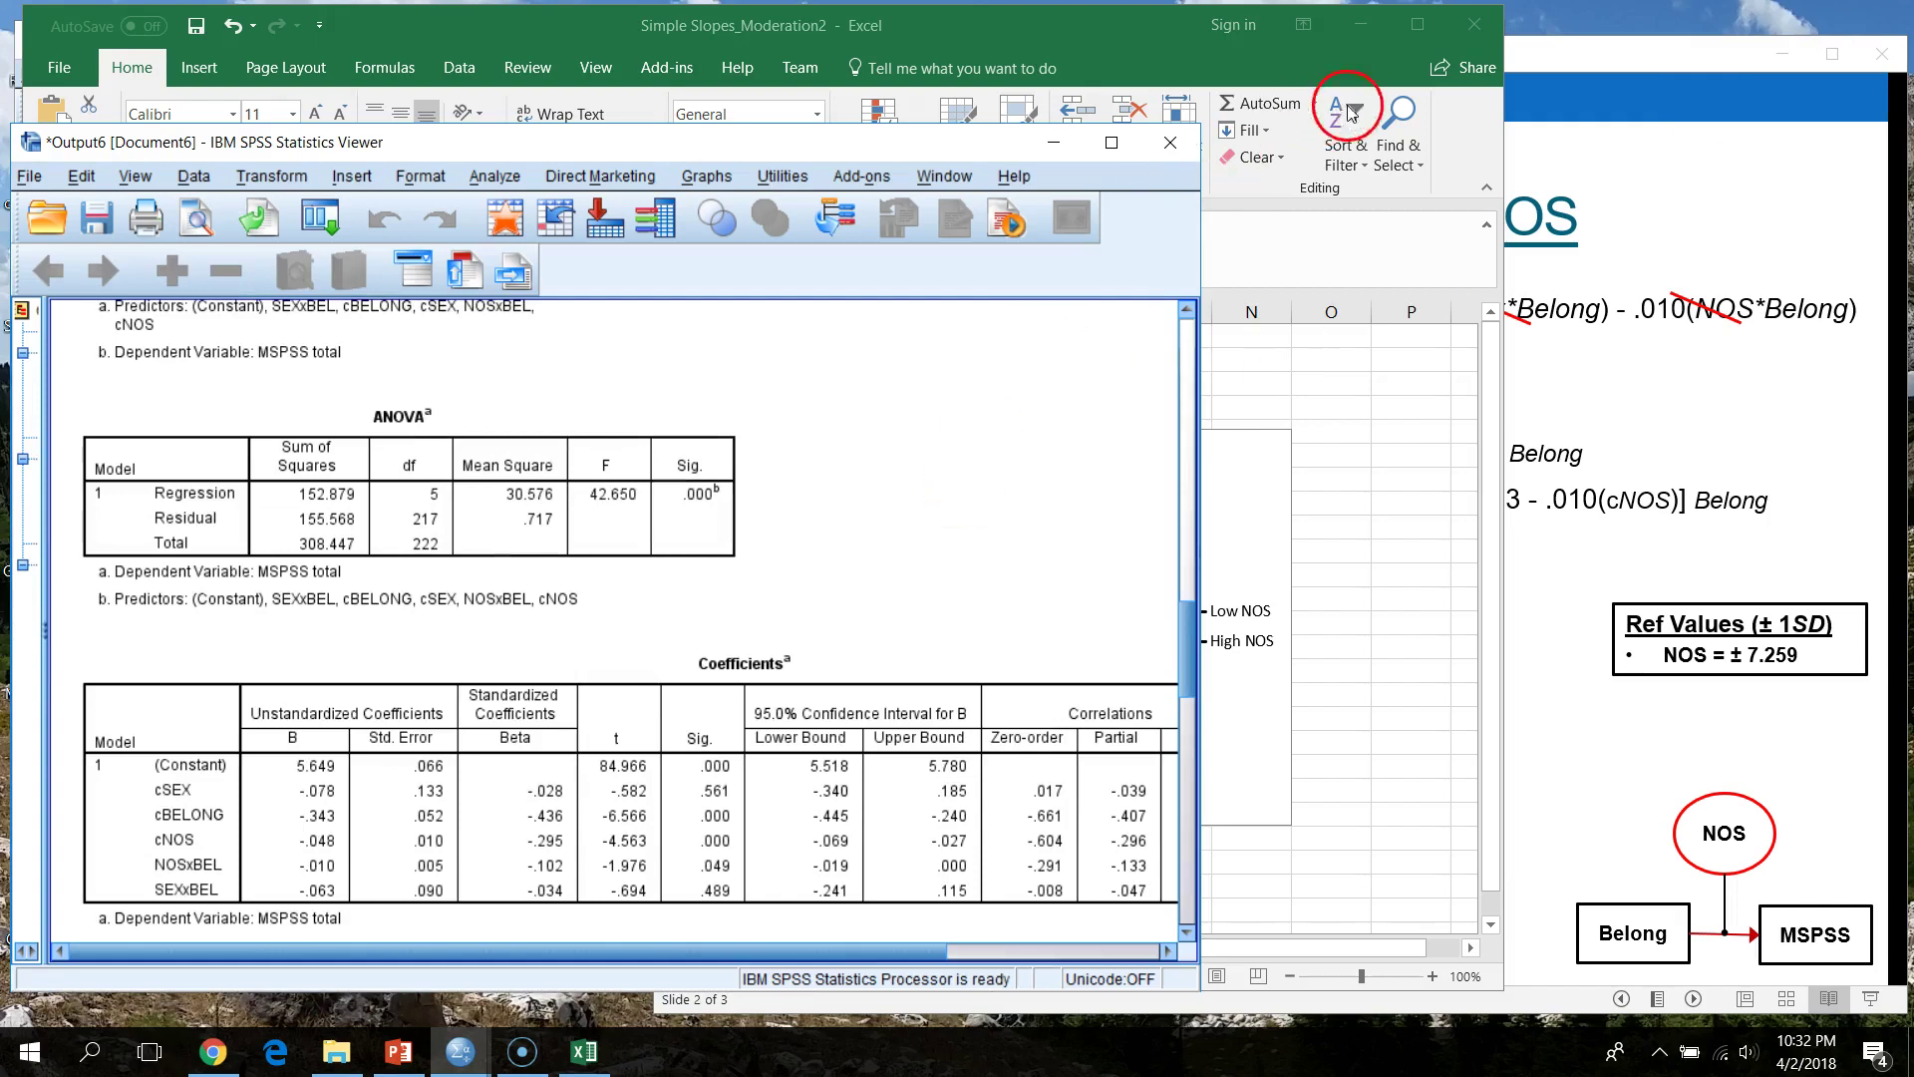
{"action": "left_click", "coordinate": [1597, 100]}
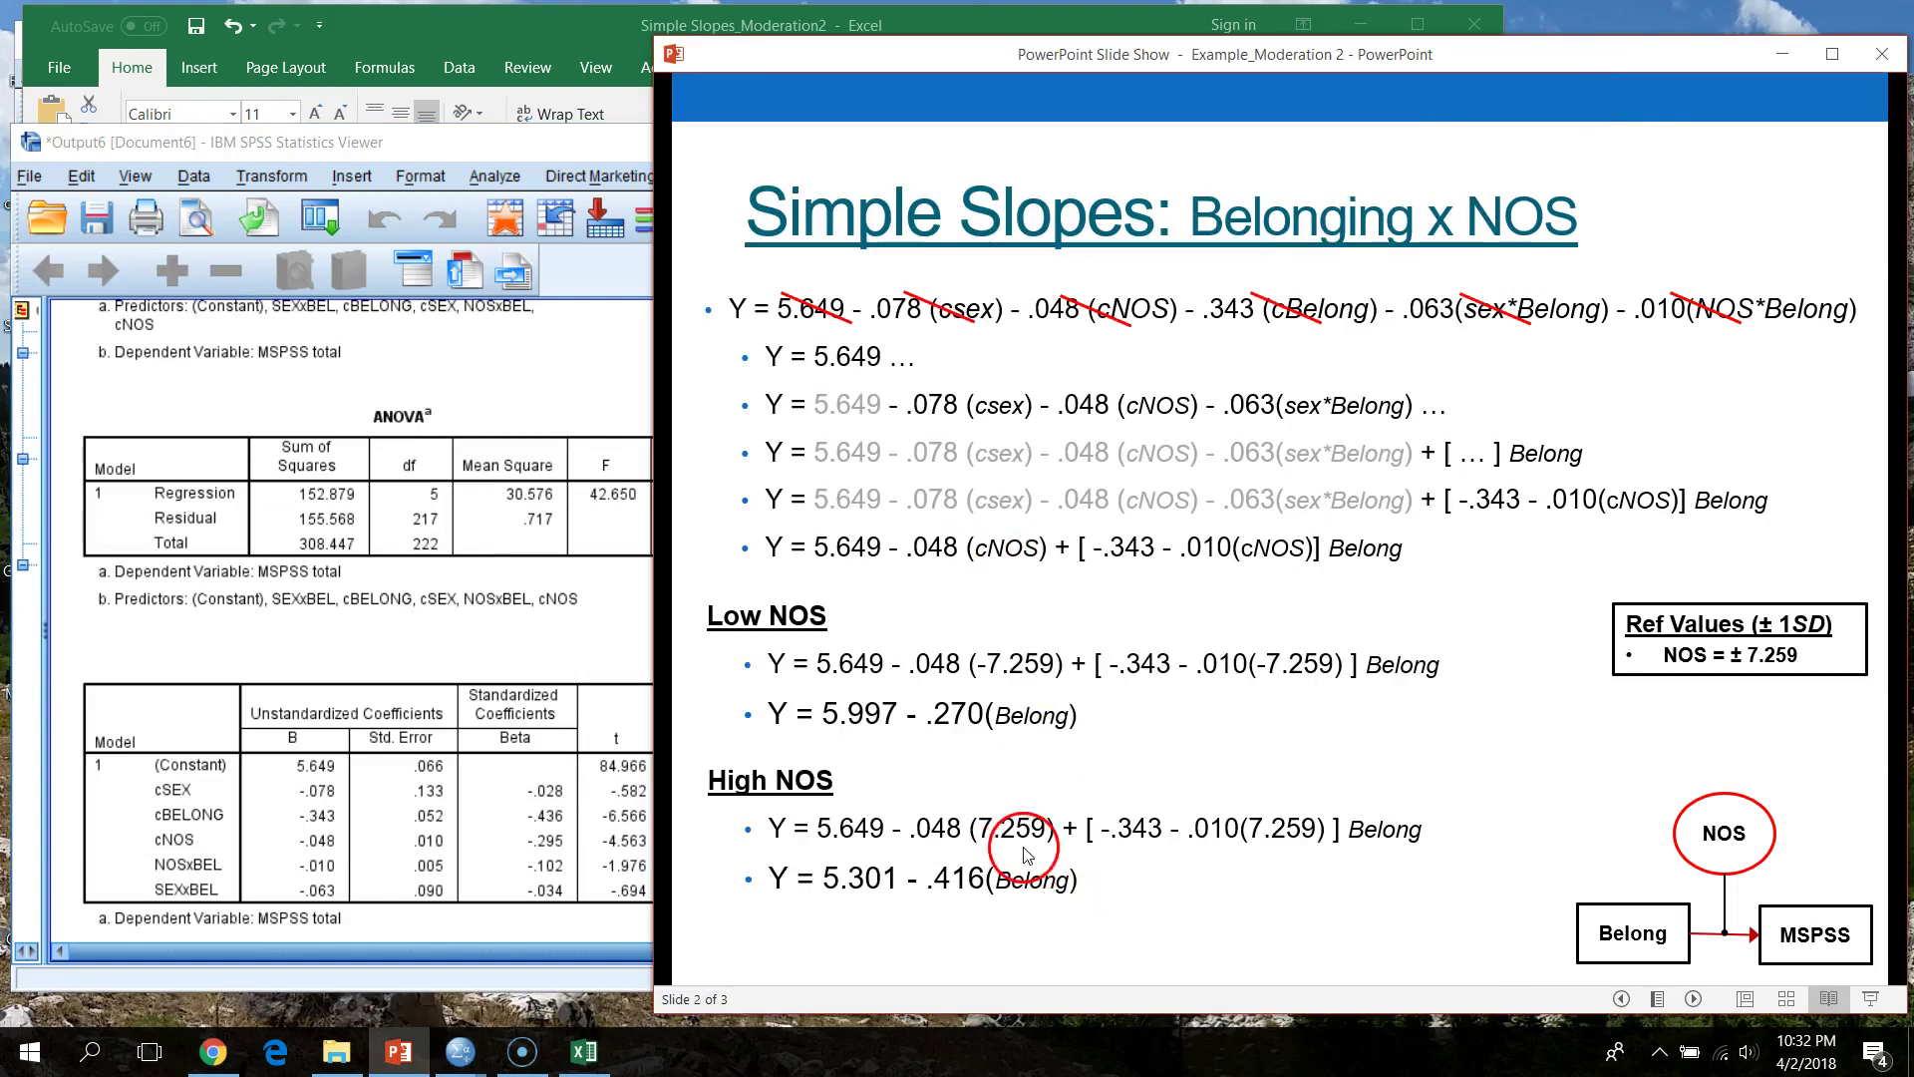
- Compare the Low NOS and High NOS lines in the Excel MSPSS chart with the NOSxBEL row of the SPSS Coefficients table
{"action": "left_click", "coordinate": [537, 45]}
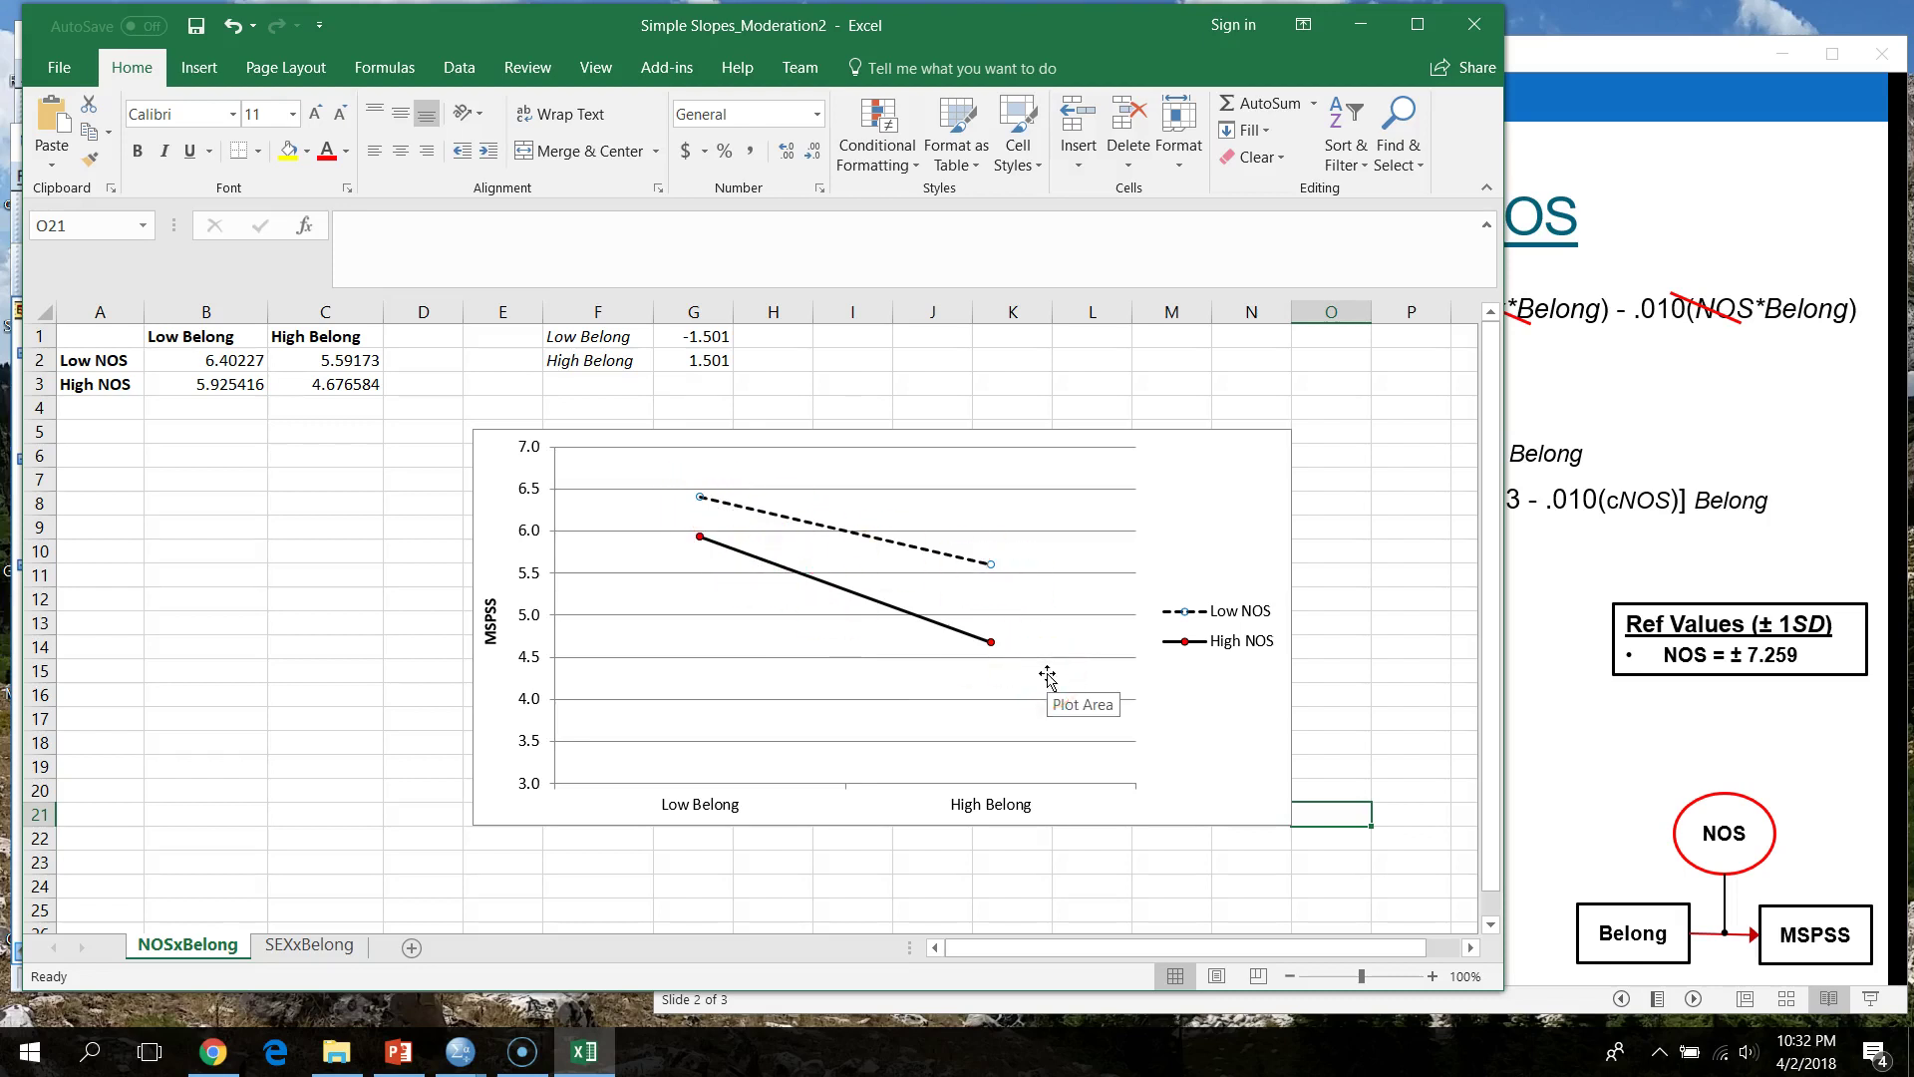
{"action": "left_click", "coordinate": [460, 1052]}
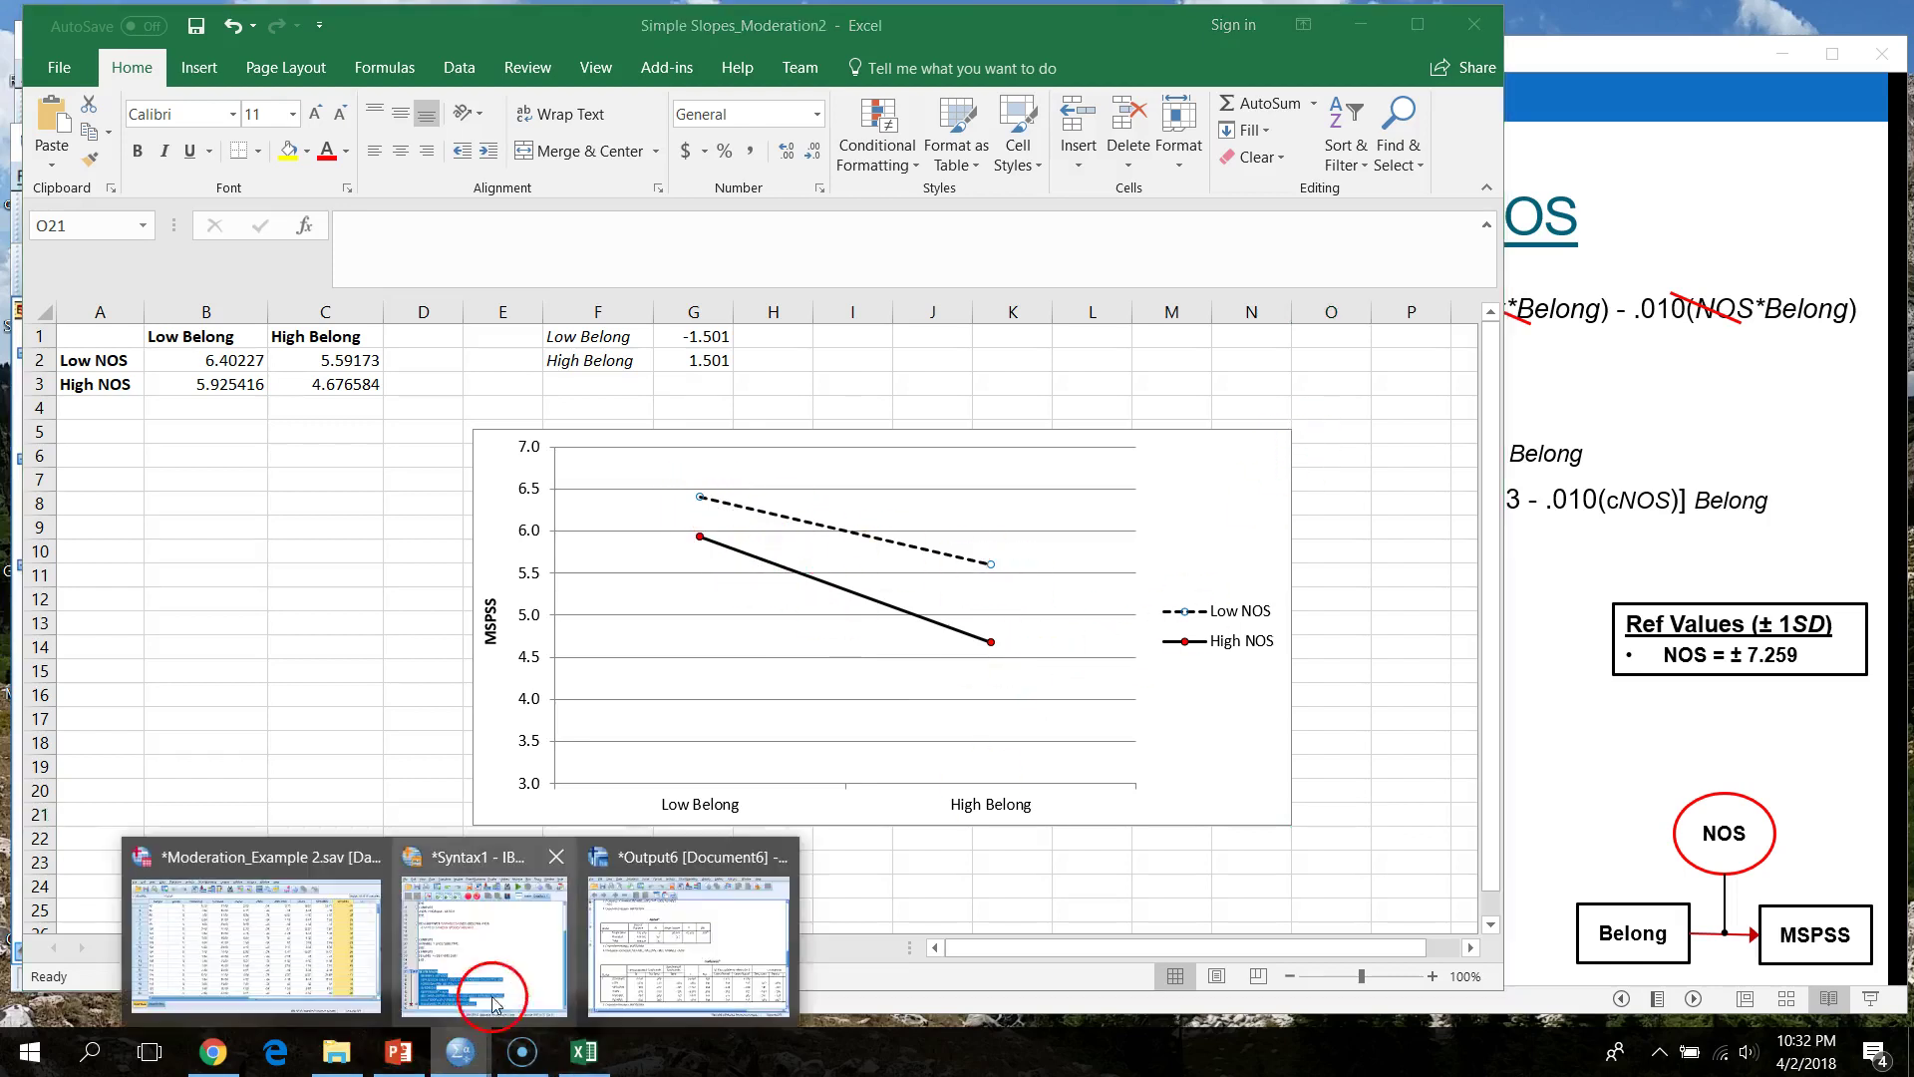
{"action": "left_click", "coordinate": [686, 942]}
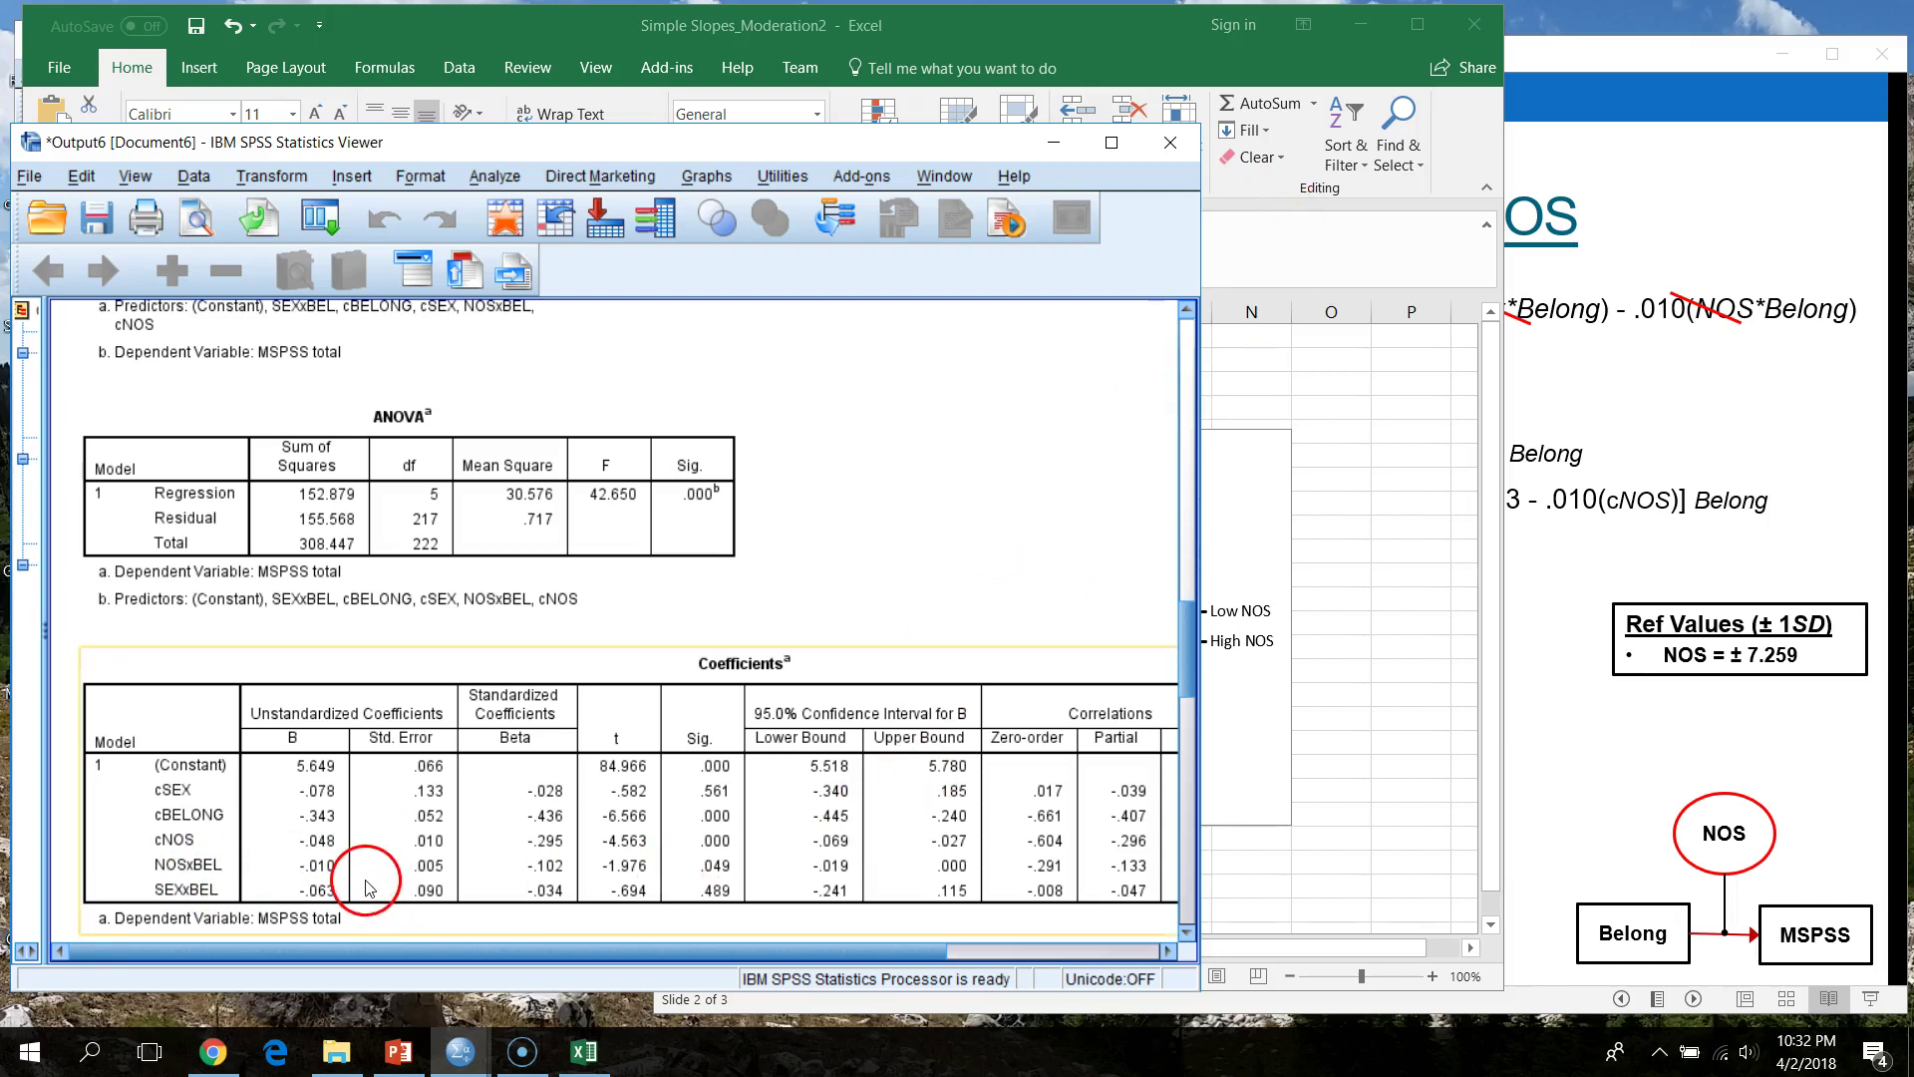
{"action": "left_click", "coordinate": [1160, 40]}
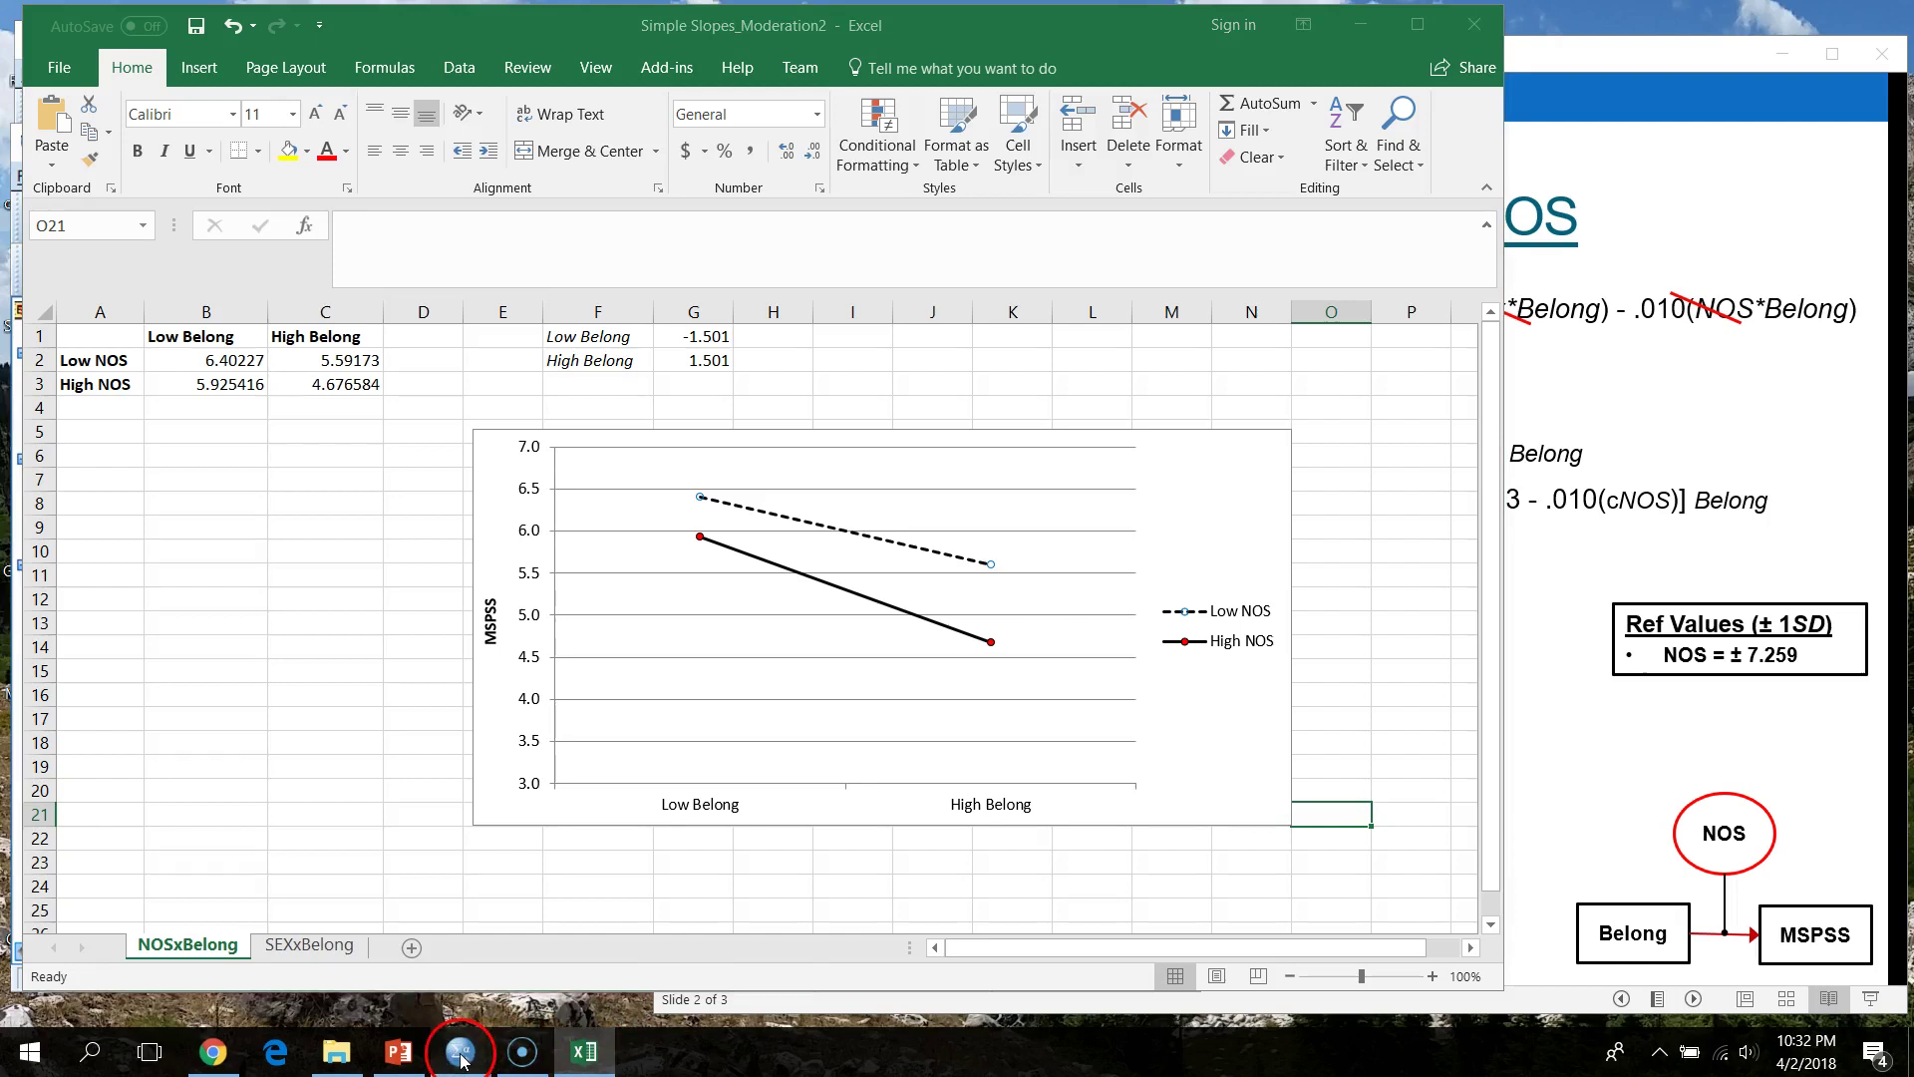
{"action": "mouse_move", "coordinate": [460, 1046]}
{"action": "left_click", "coordinate": [684, 960]}
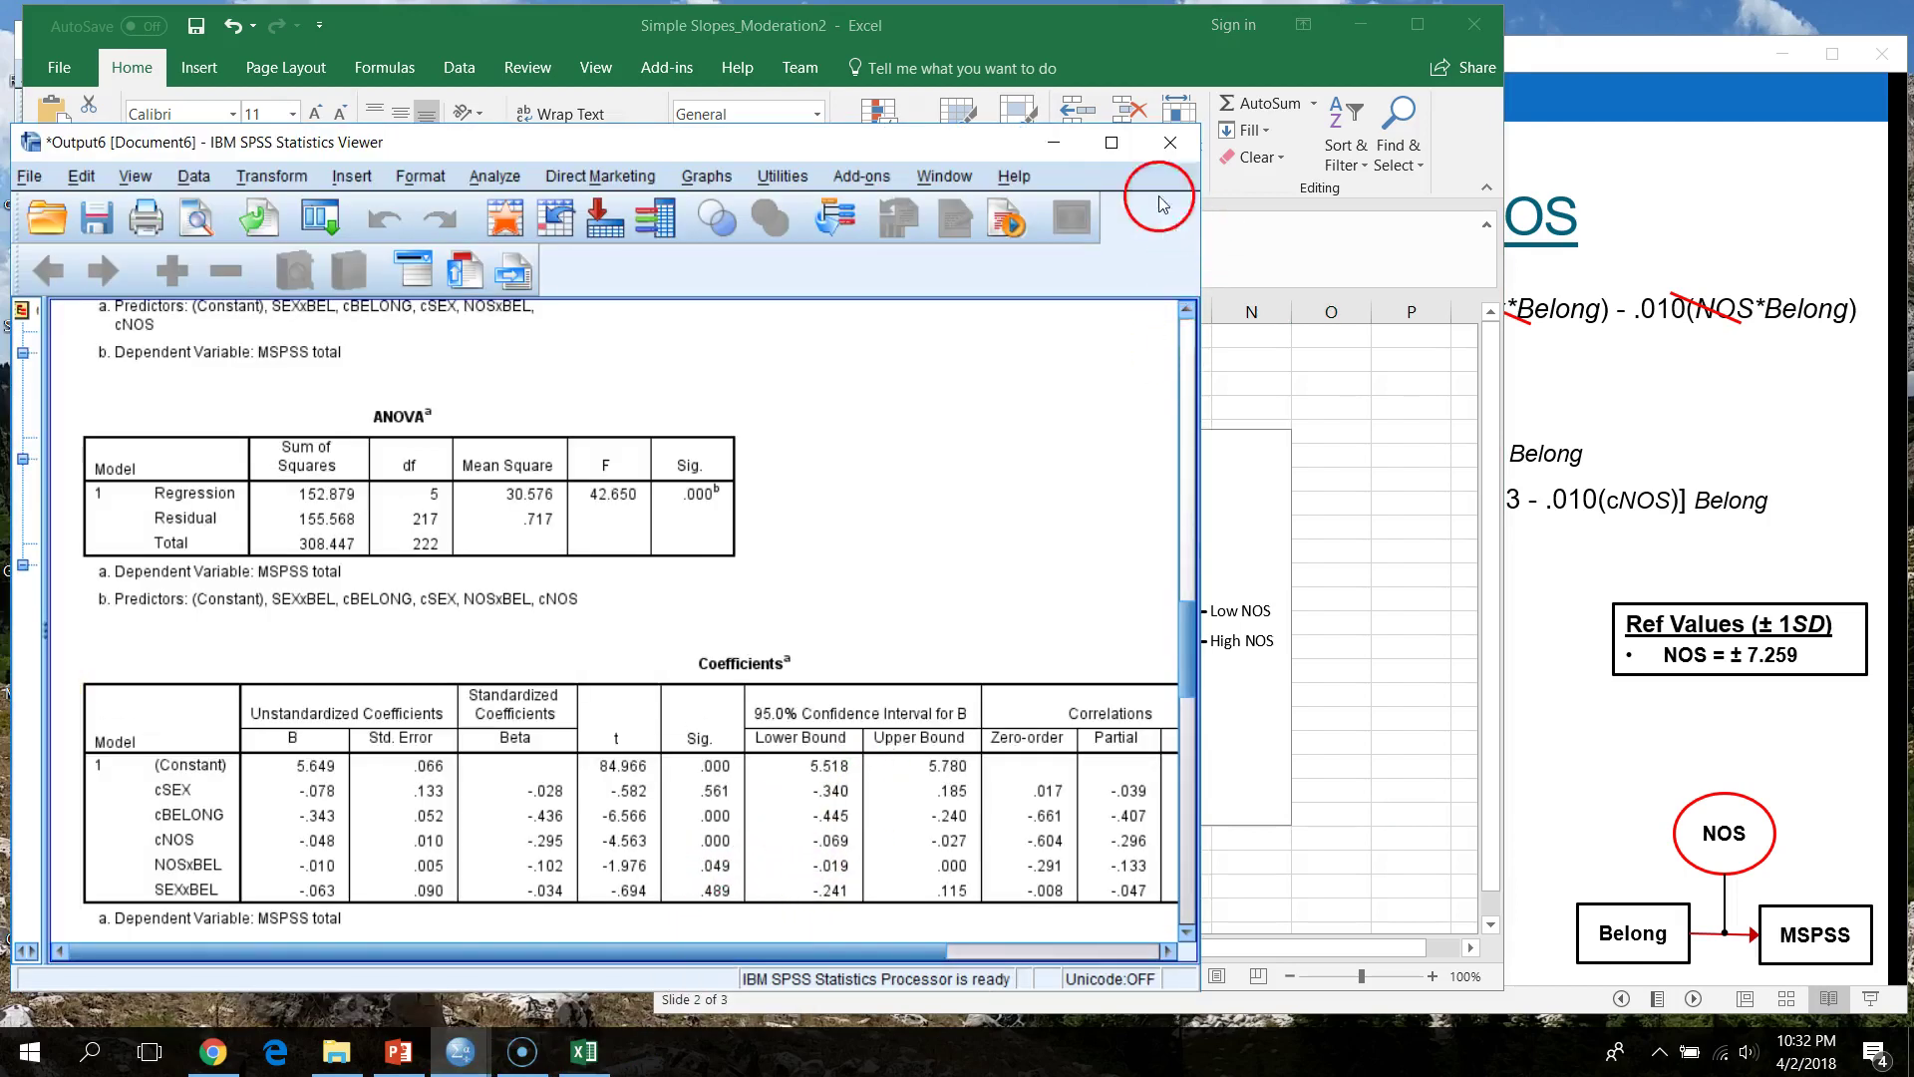
- Return to the Excel chart and inspect the High NOS line at its High Belong and Low Belong points
{"action": "left_click", "coordinate": [1051, 141]}
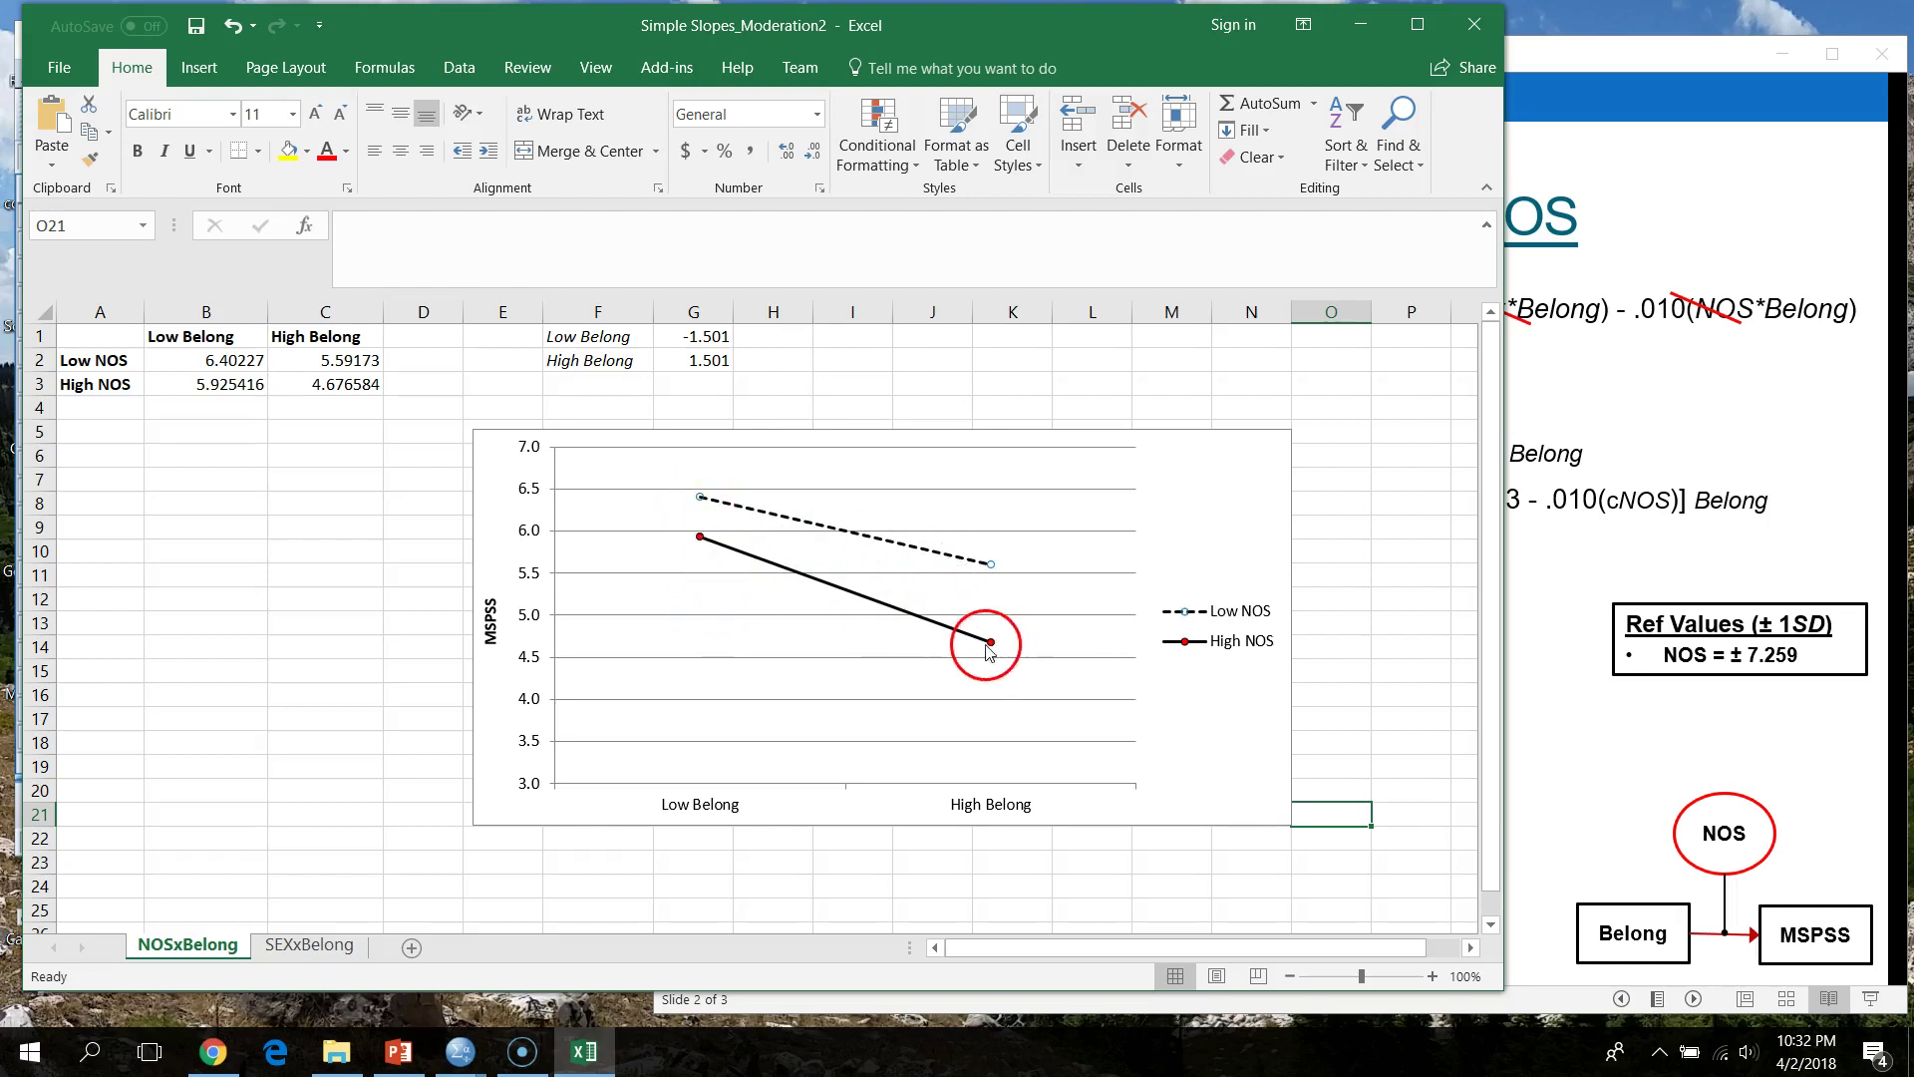
{"action": "mouse_move", "coordinate": [987, 655]}
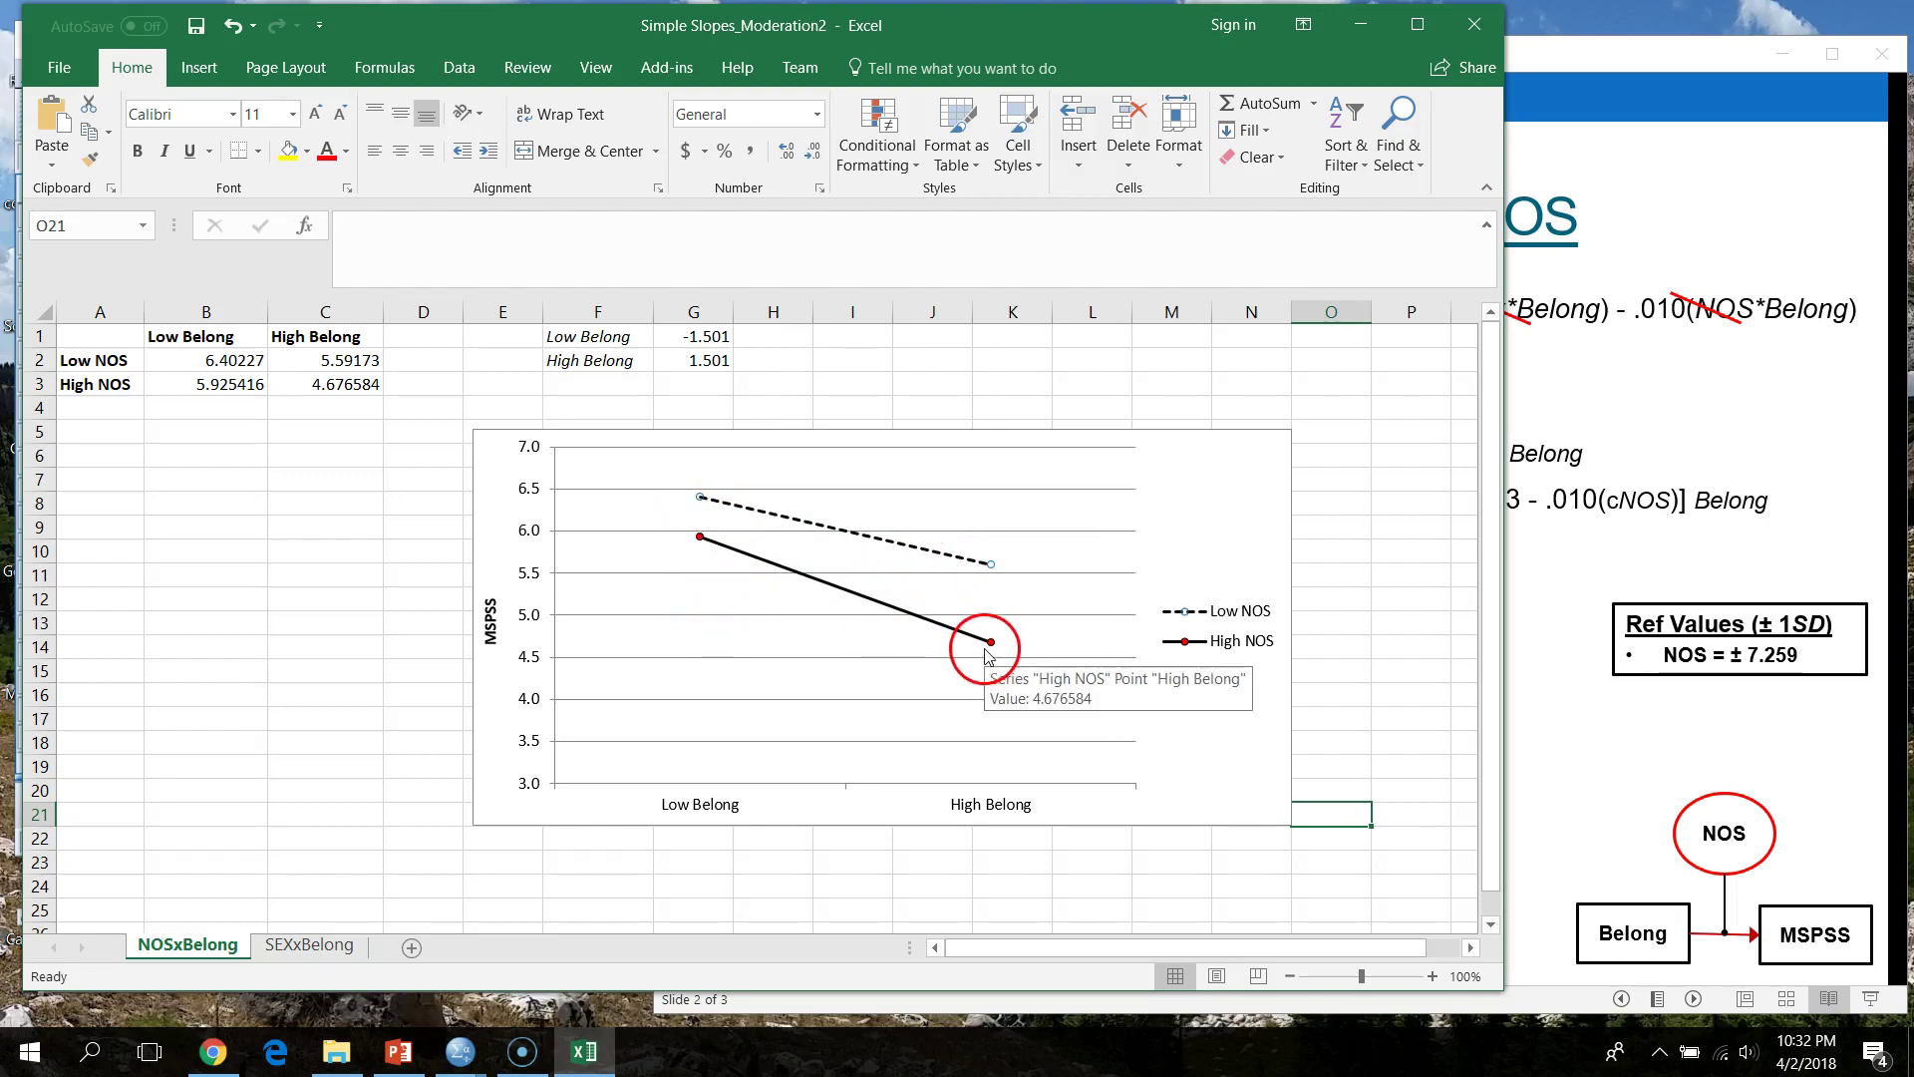
{"action": "left_click", "coordinate": [1399, 698]}
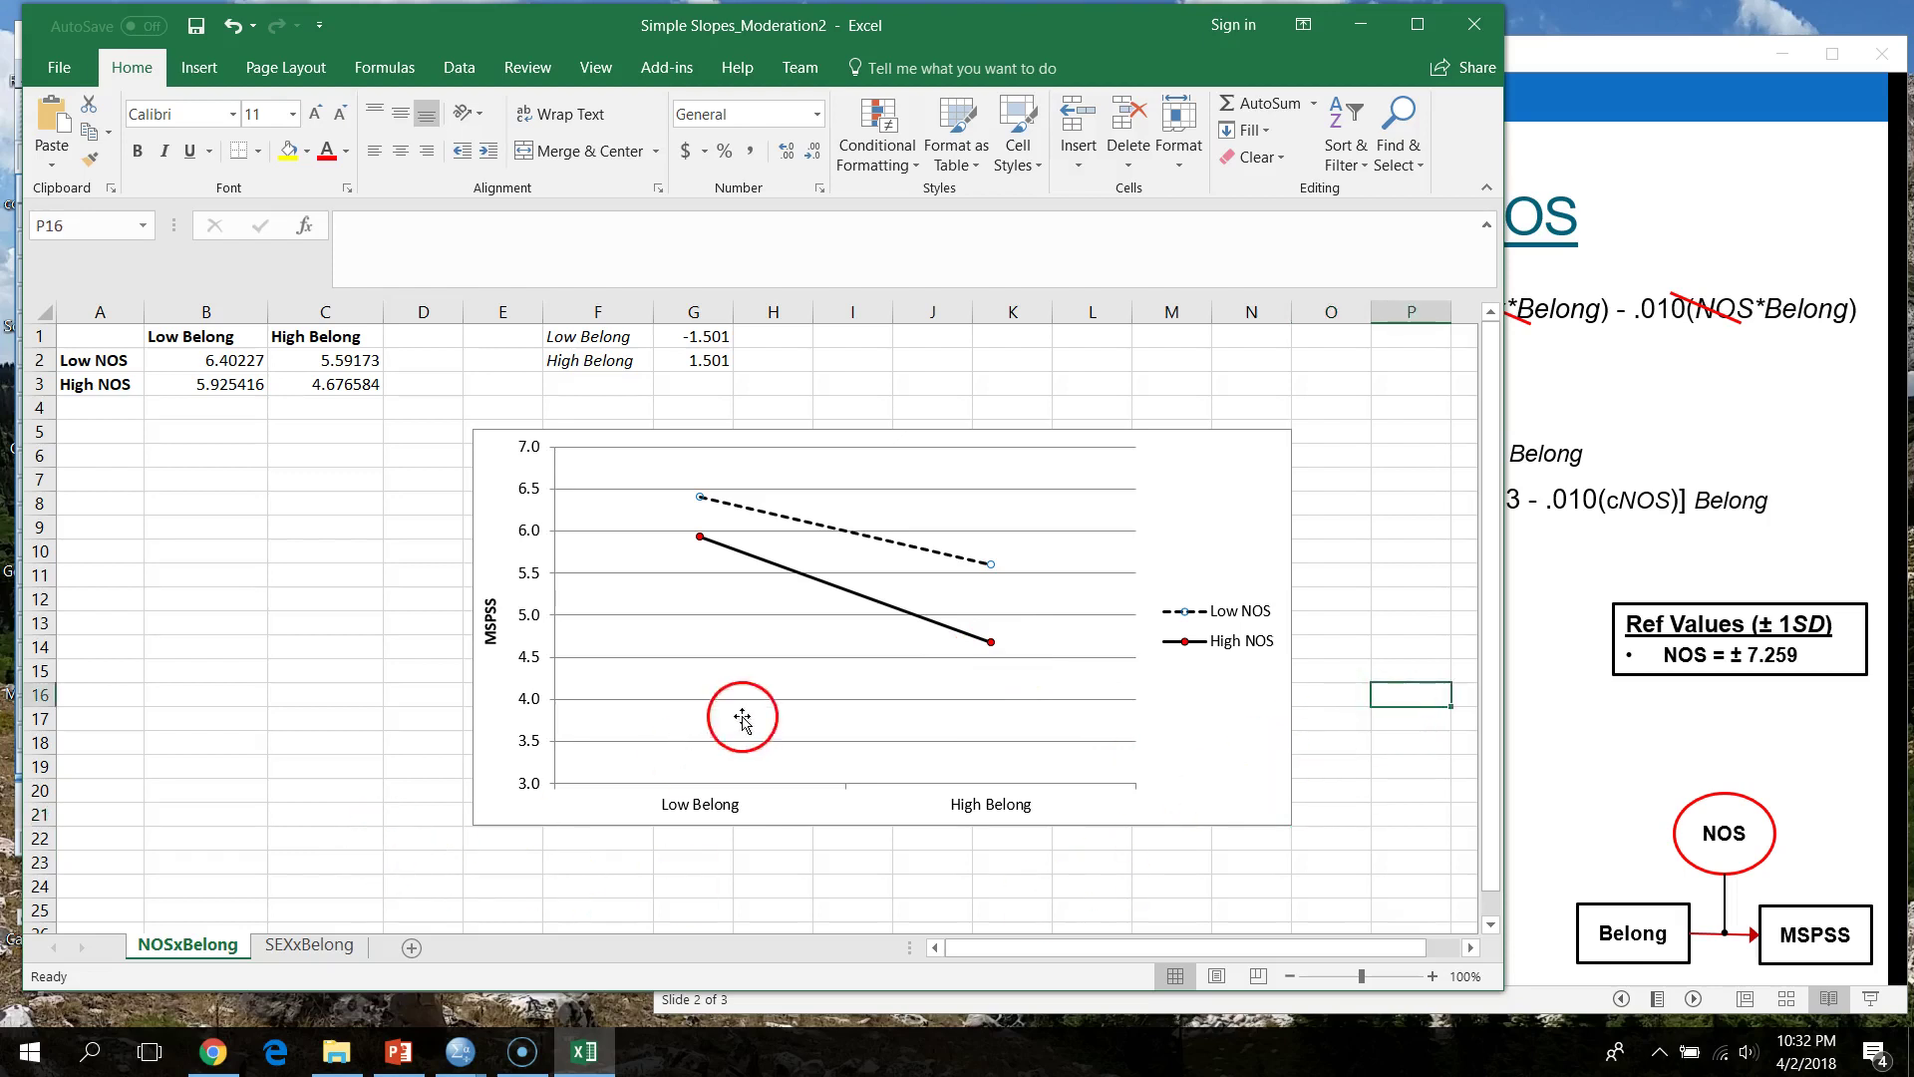
{"action": "mouse_move", "coordinate": [706, 544]}
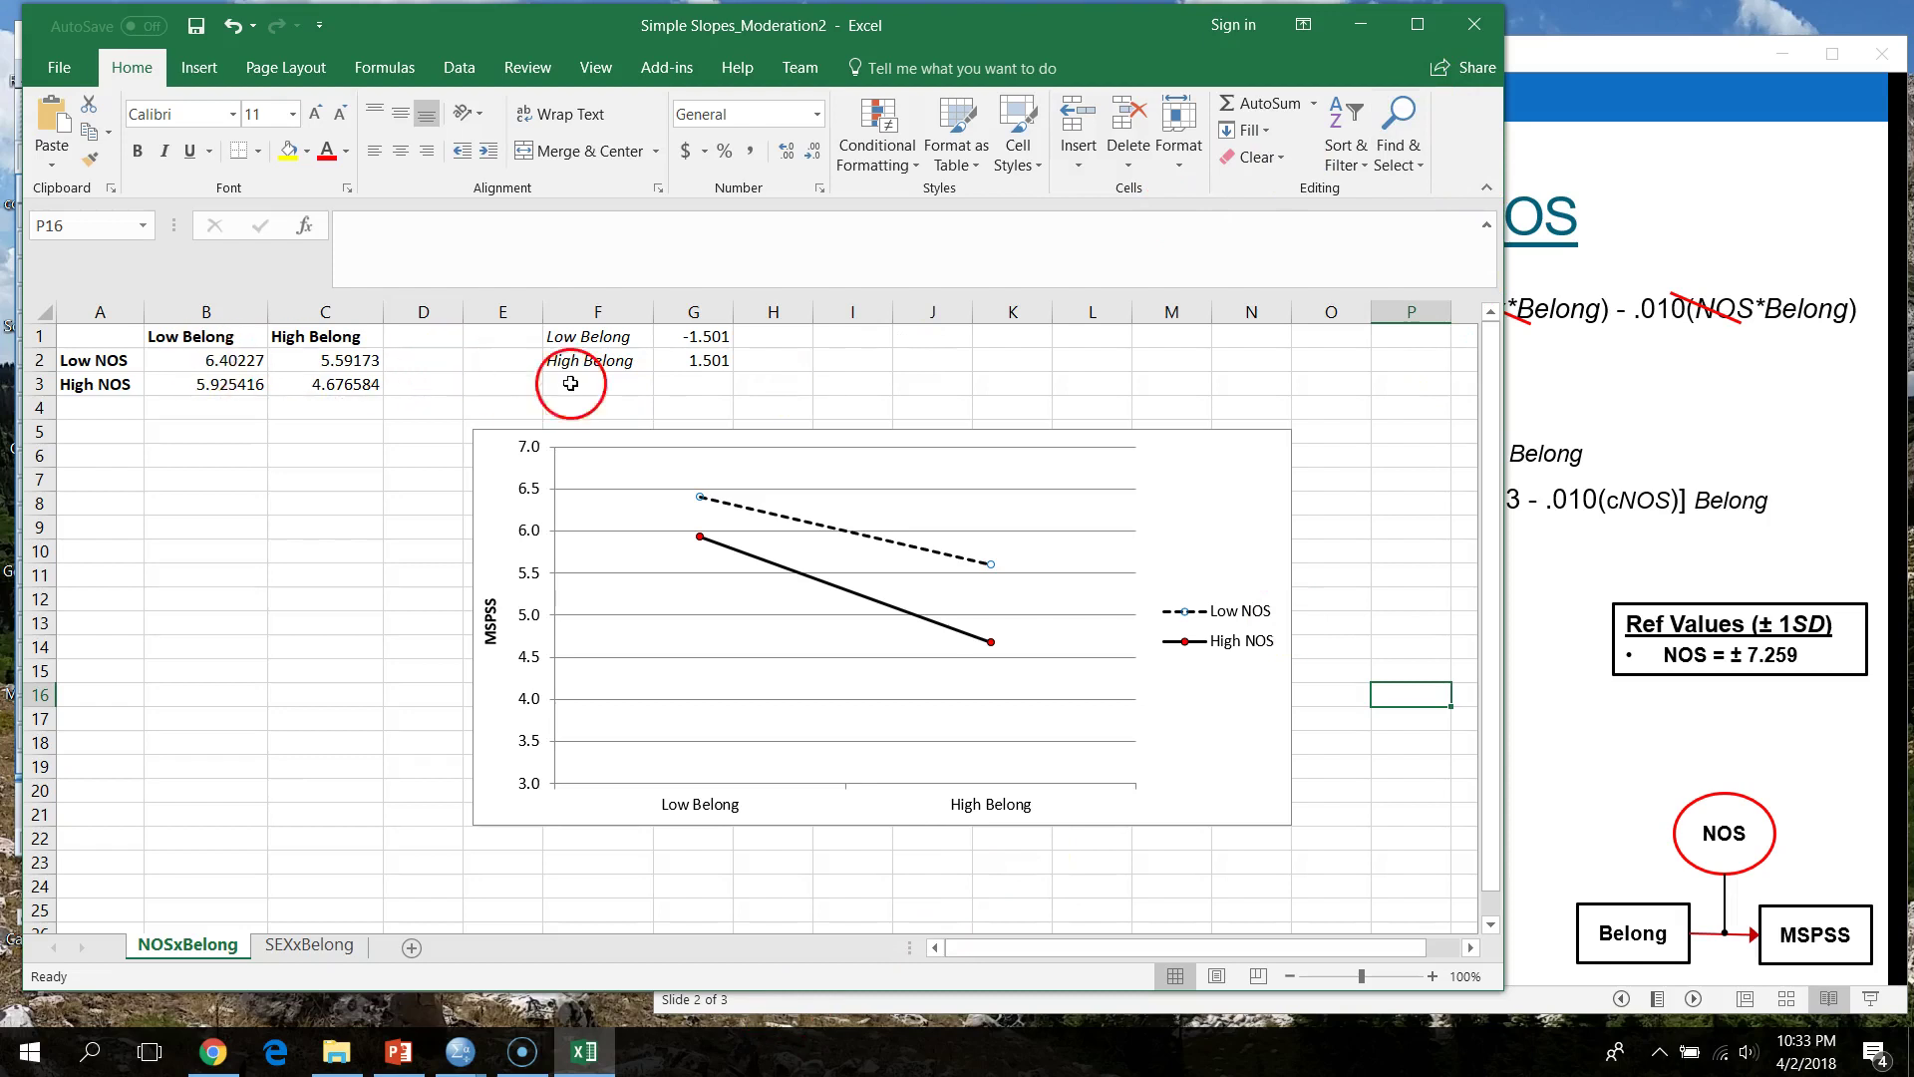
- Bring the SPSS syntax editor to the front in place of Excel and add blank lines after the REGRESSION block
{"action": "left_click", "coordinate": [1362, 24]}
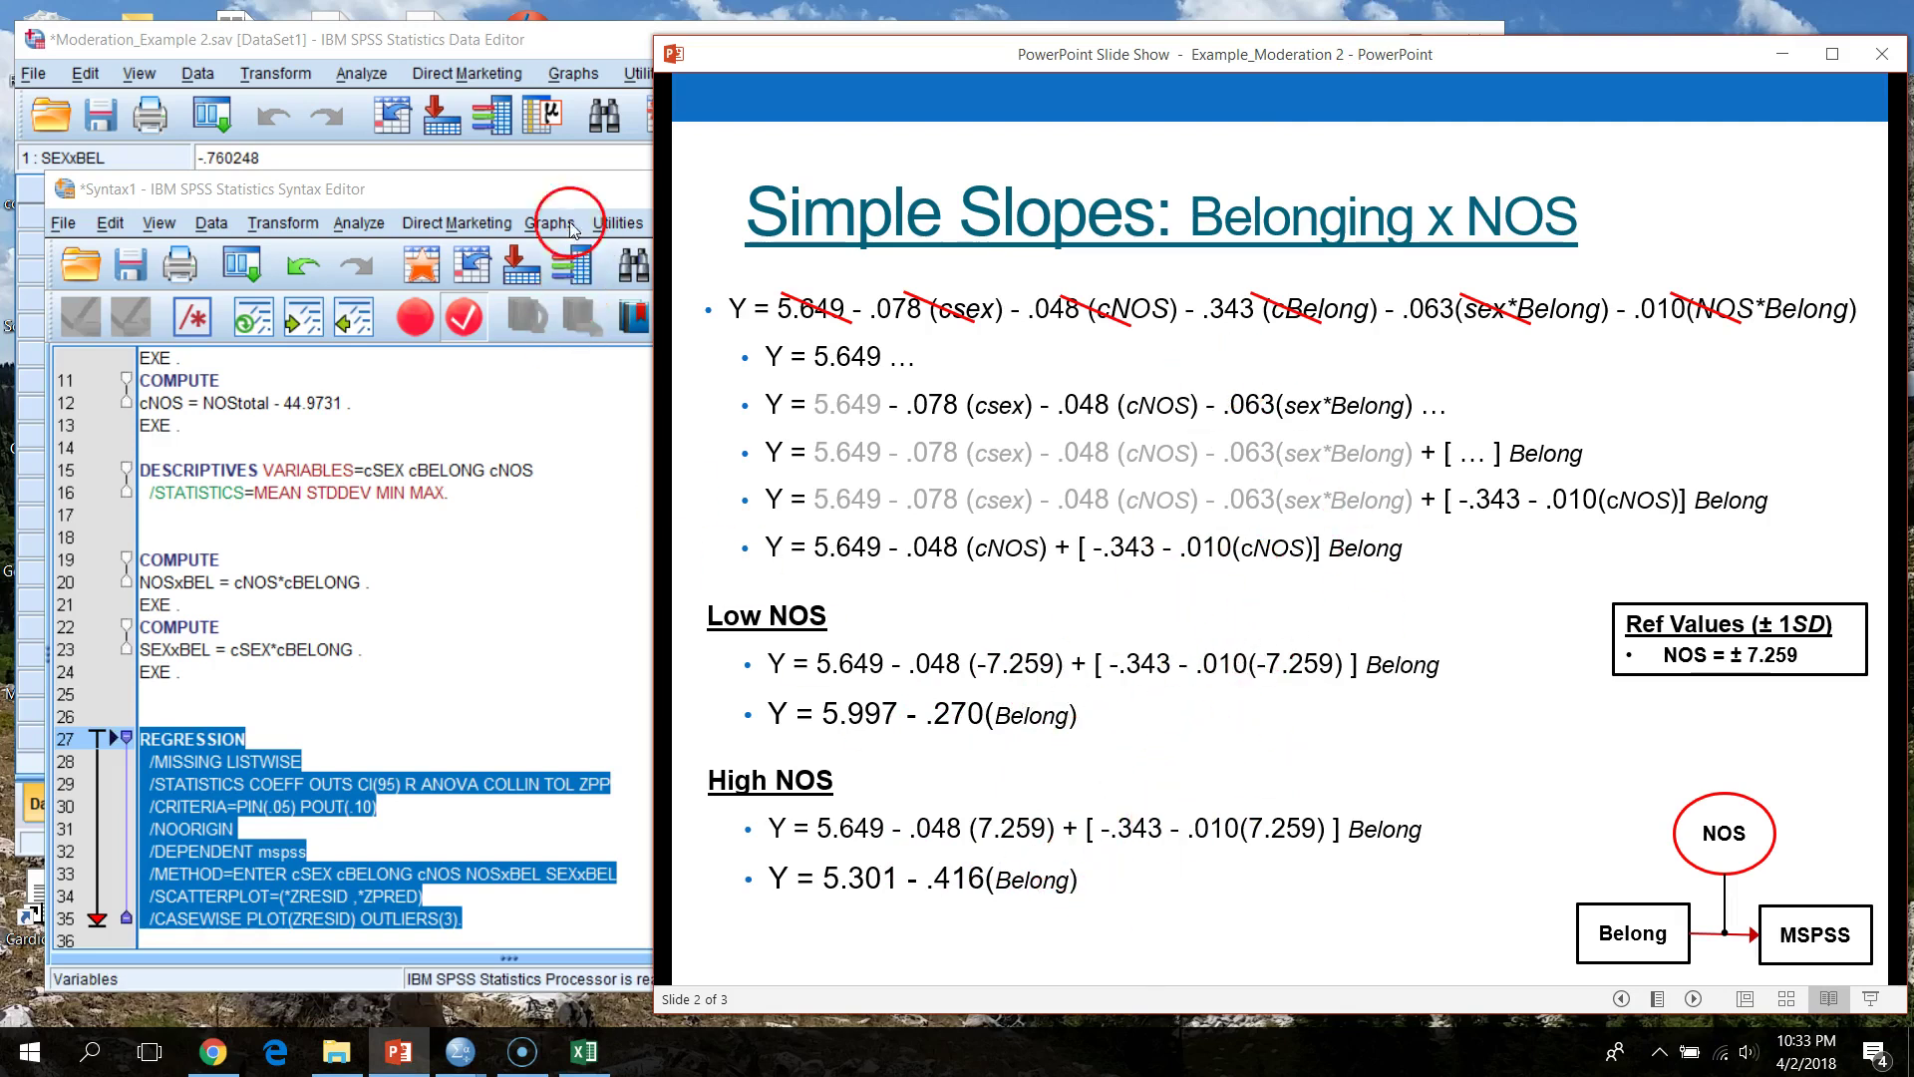
{"action": "left_click", "coordinate": [524, 200]}
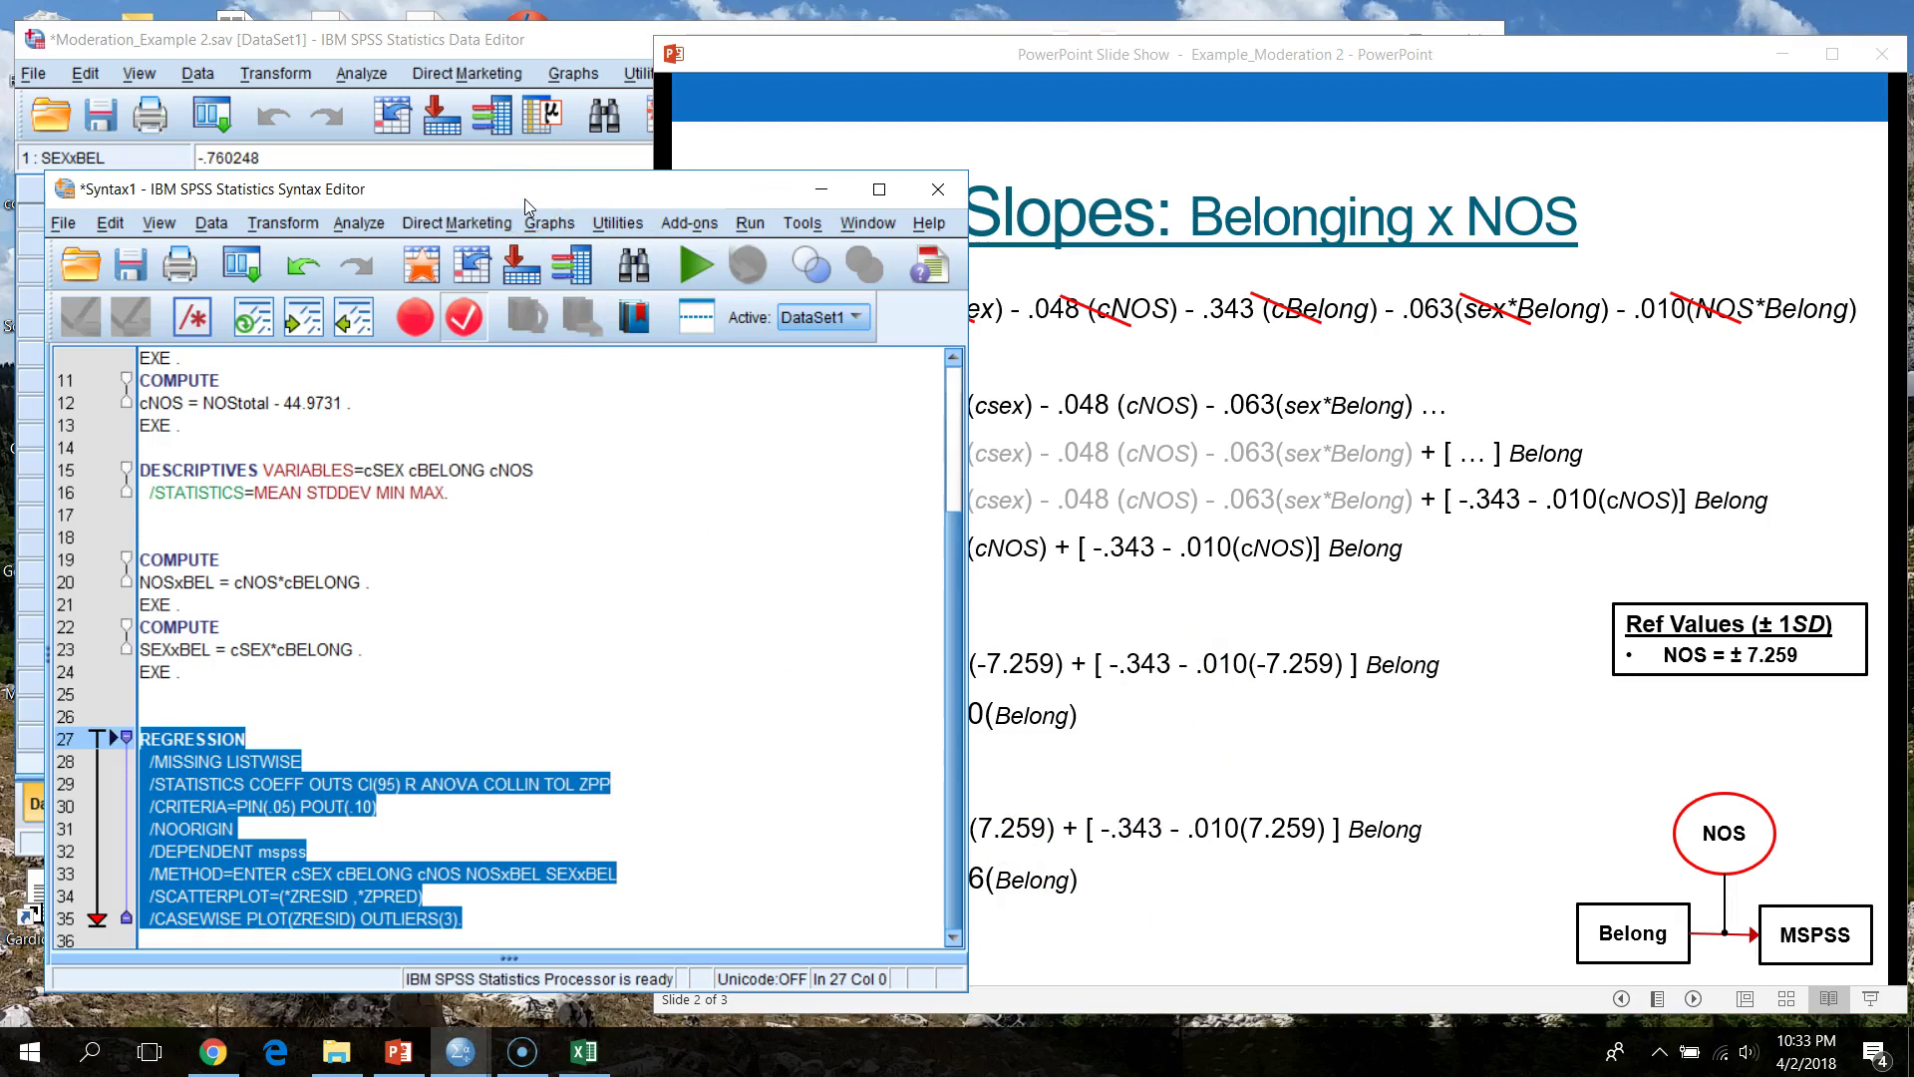
{"action": "left_click", "coordinate": [554, 929]}
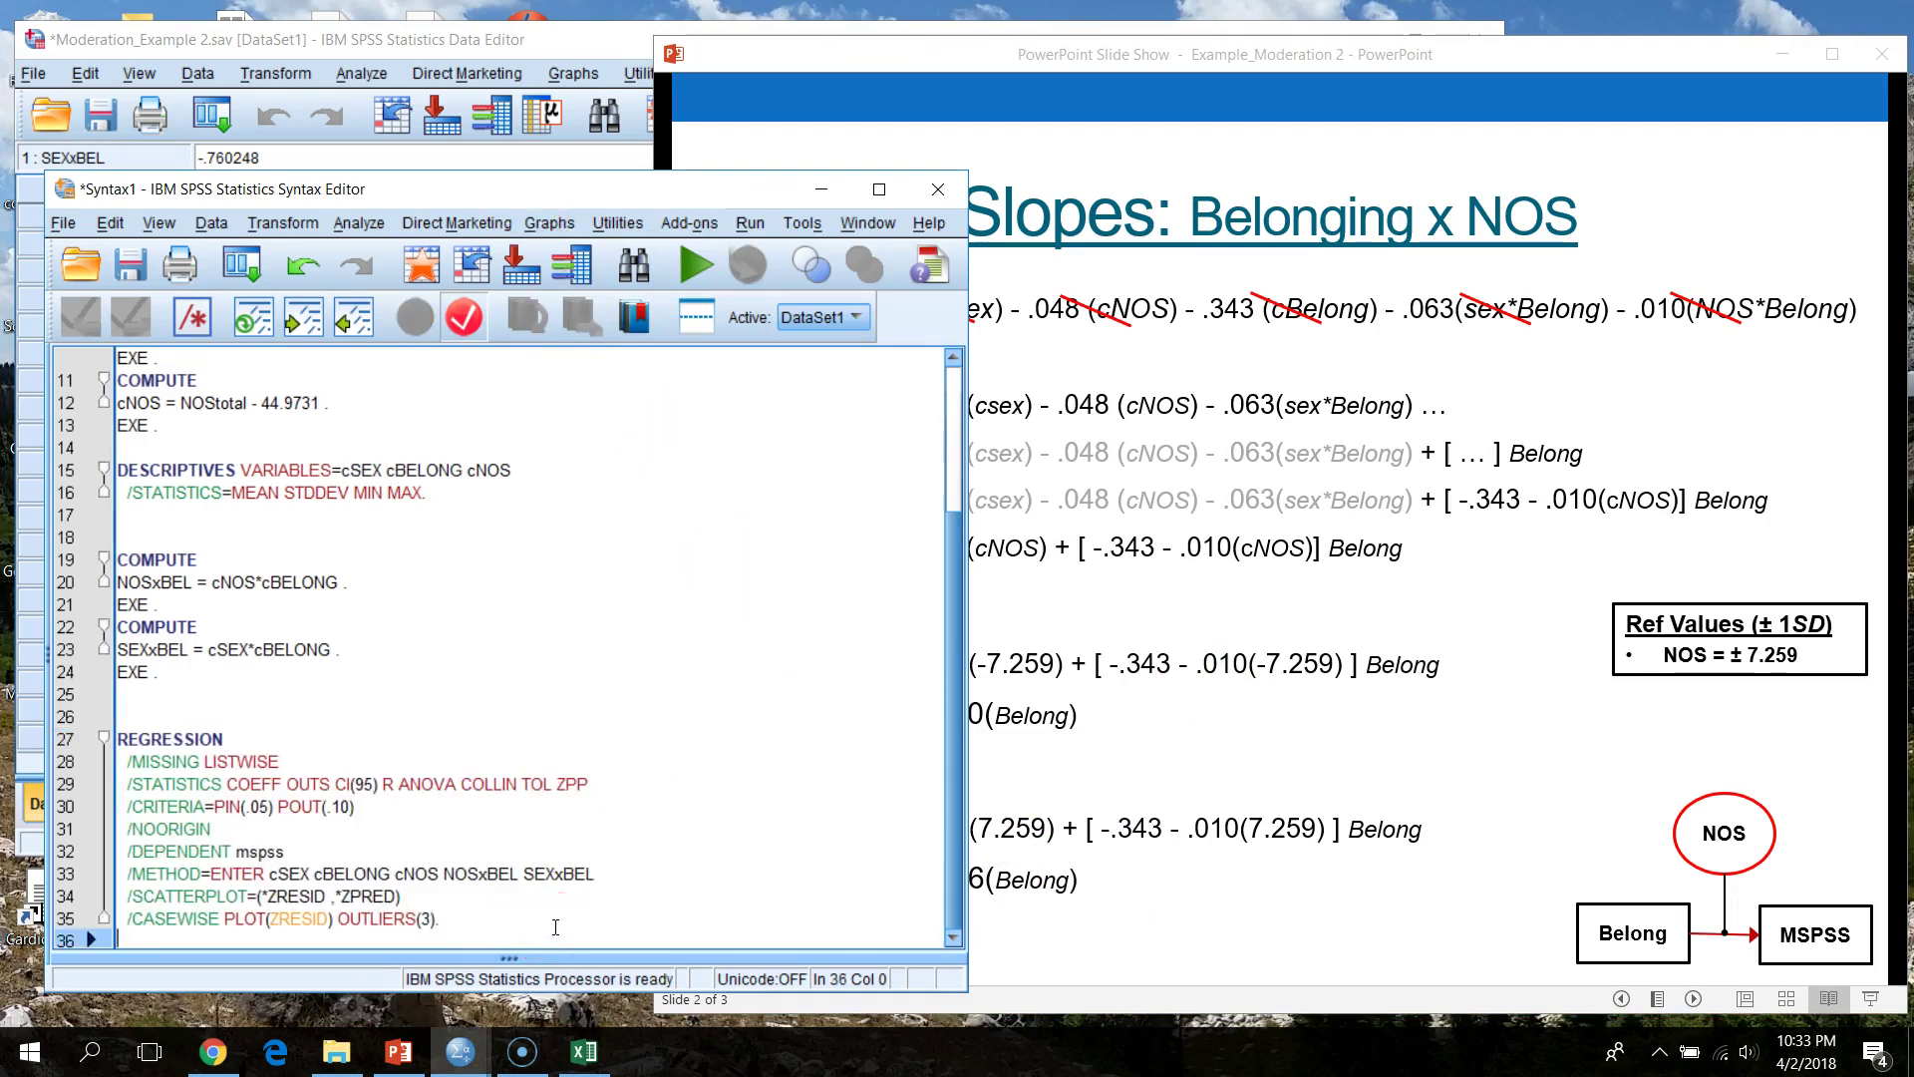
{"action": "key", "text": "Return"}
{"action": "key", "text": "Return"}
{"action": "key", "text": "Return"}
{"action": "key", "text": "Return"}
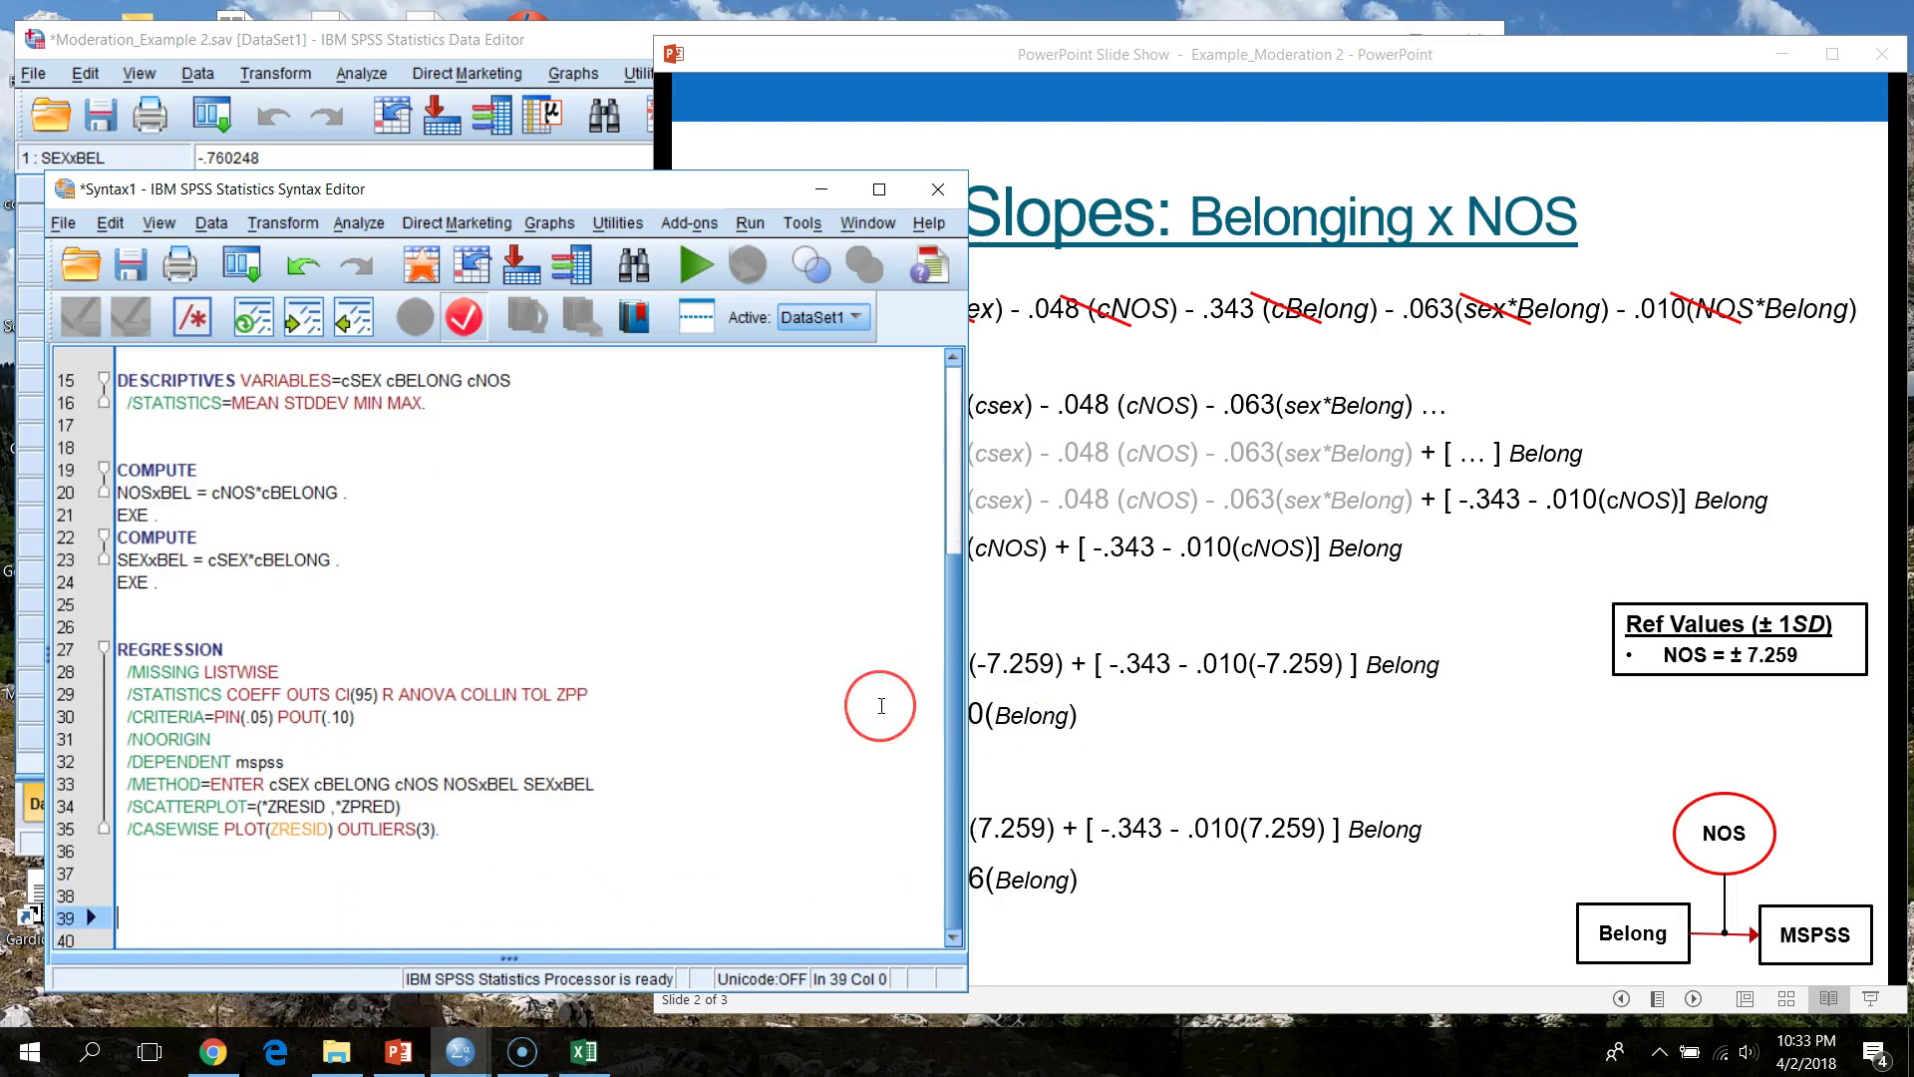
- Begin a COMPUTE command below the REGRESSION block with the expression "loNOS = cNOS +"
{"action": "scroll", "coordinate": [881, 706], "scroll_direction": "down", "scroll_amount": 4}
{"action": "left_click", "coordinate": [341, 618]}
{"action": "type", "text": "COM"}
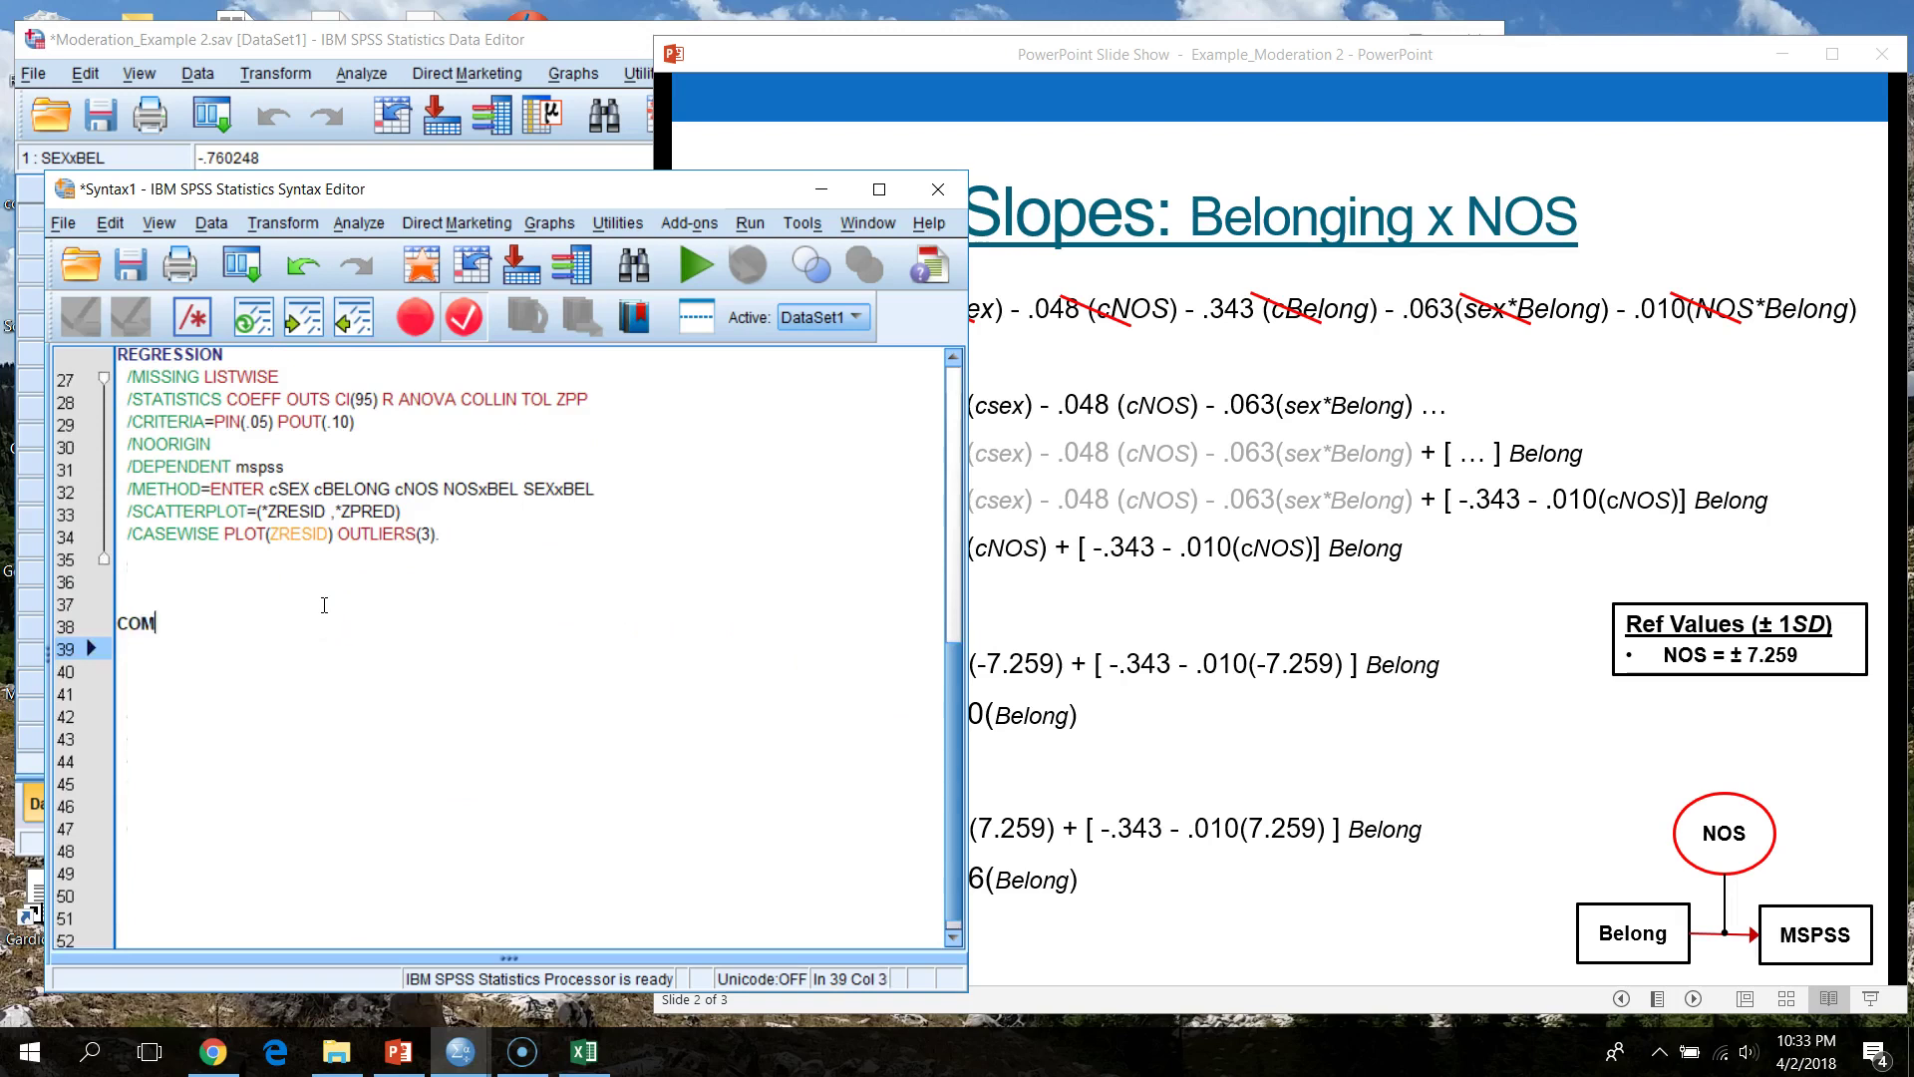
{"action": "type", "text": "PUTE"}
{"action": "key", "text": "Return"}
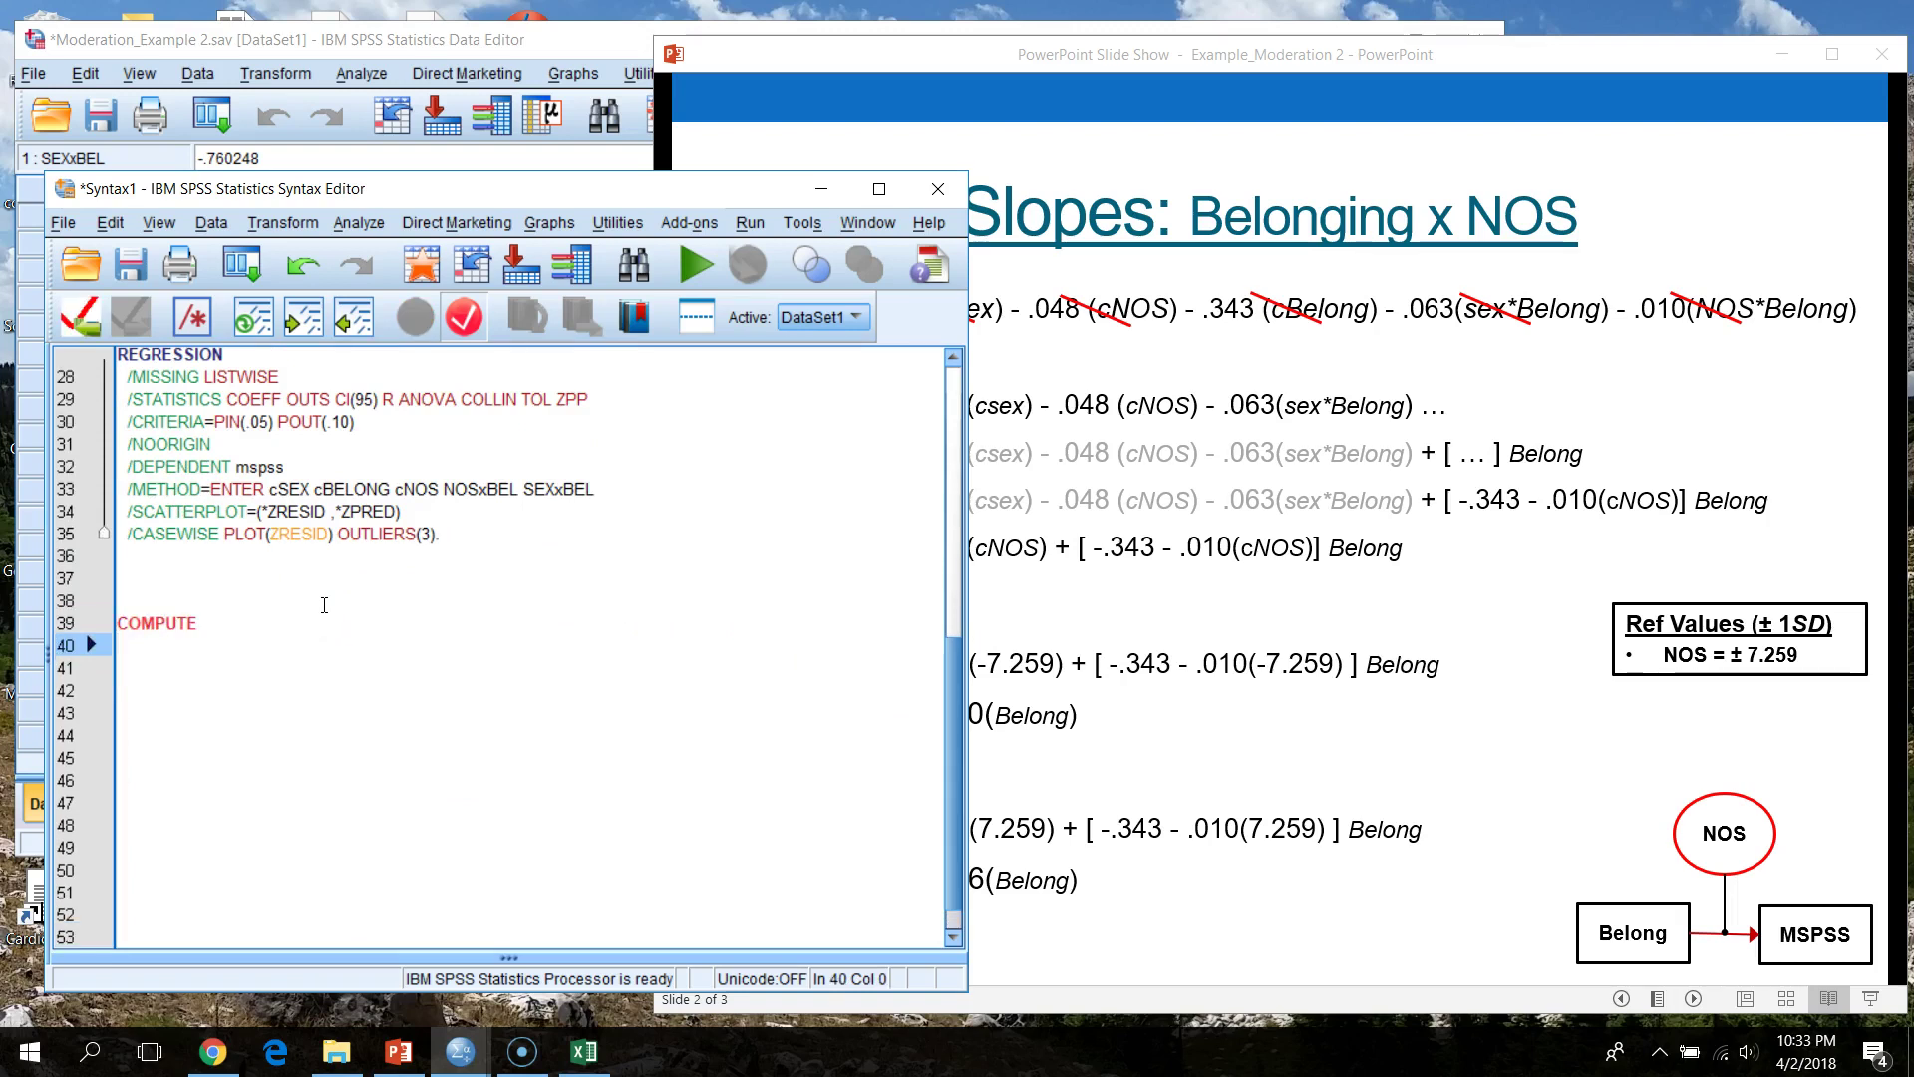
{"action": "scroll", "coordinate": [245, 669], "scroll_direction": "up", "scroll_amount": 6}
{"action": "scroll", "coordinate": [244, 669], "scroll_direction": "down", "scroll_amount": 4}
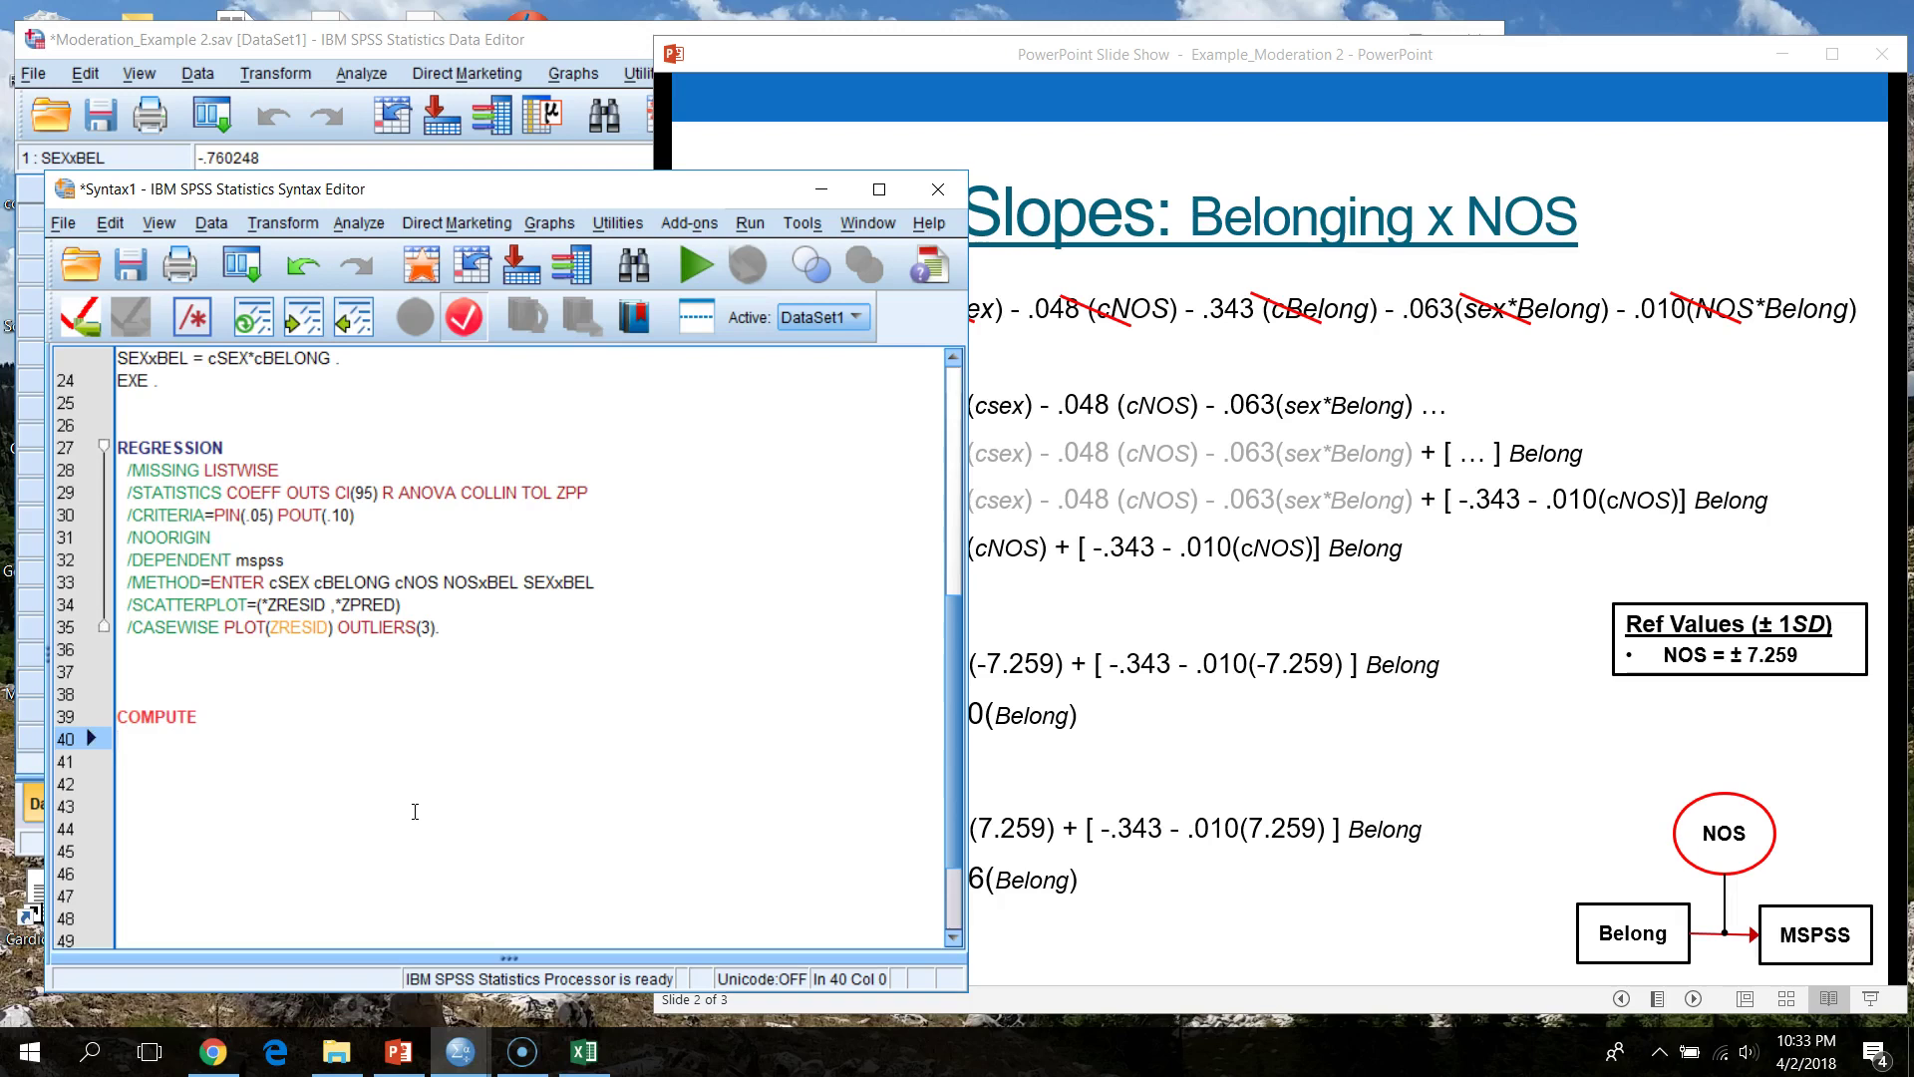
{"action": "type", "text": "loNOS = "}
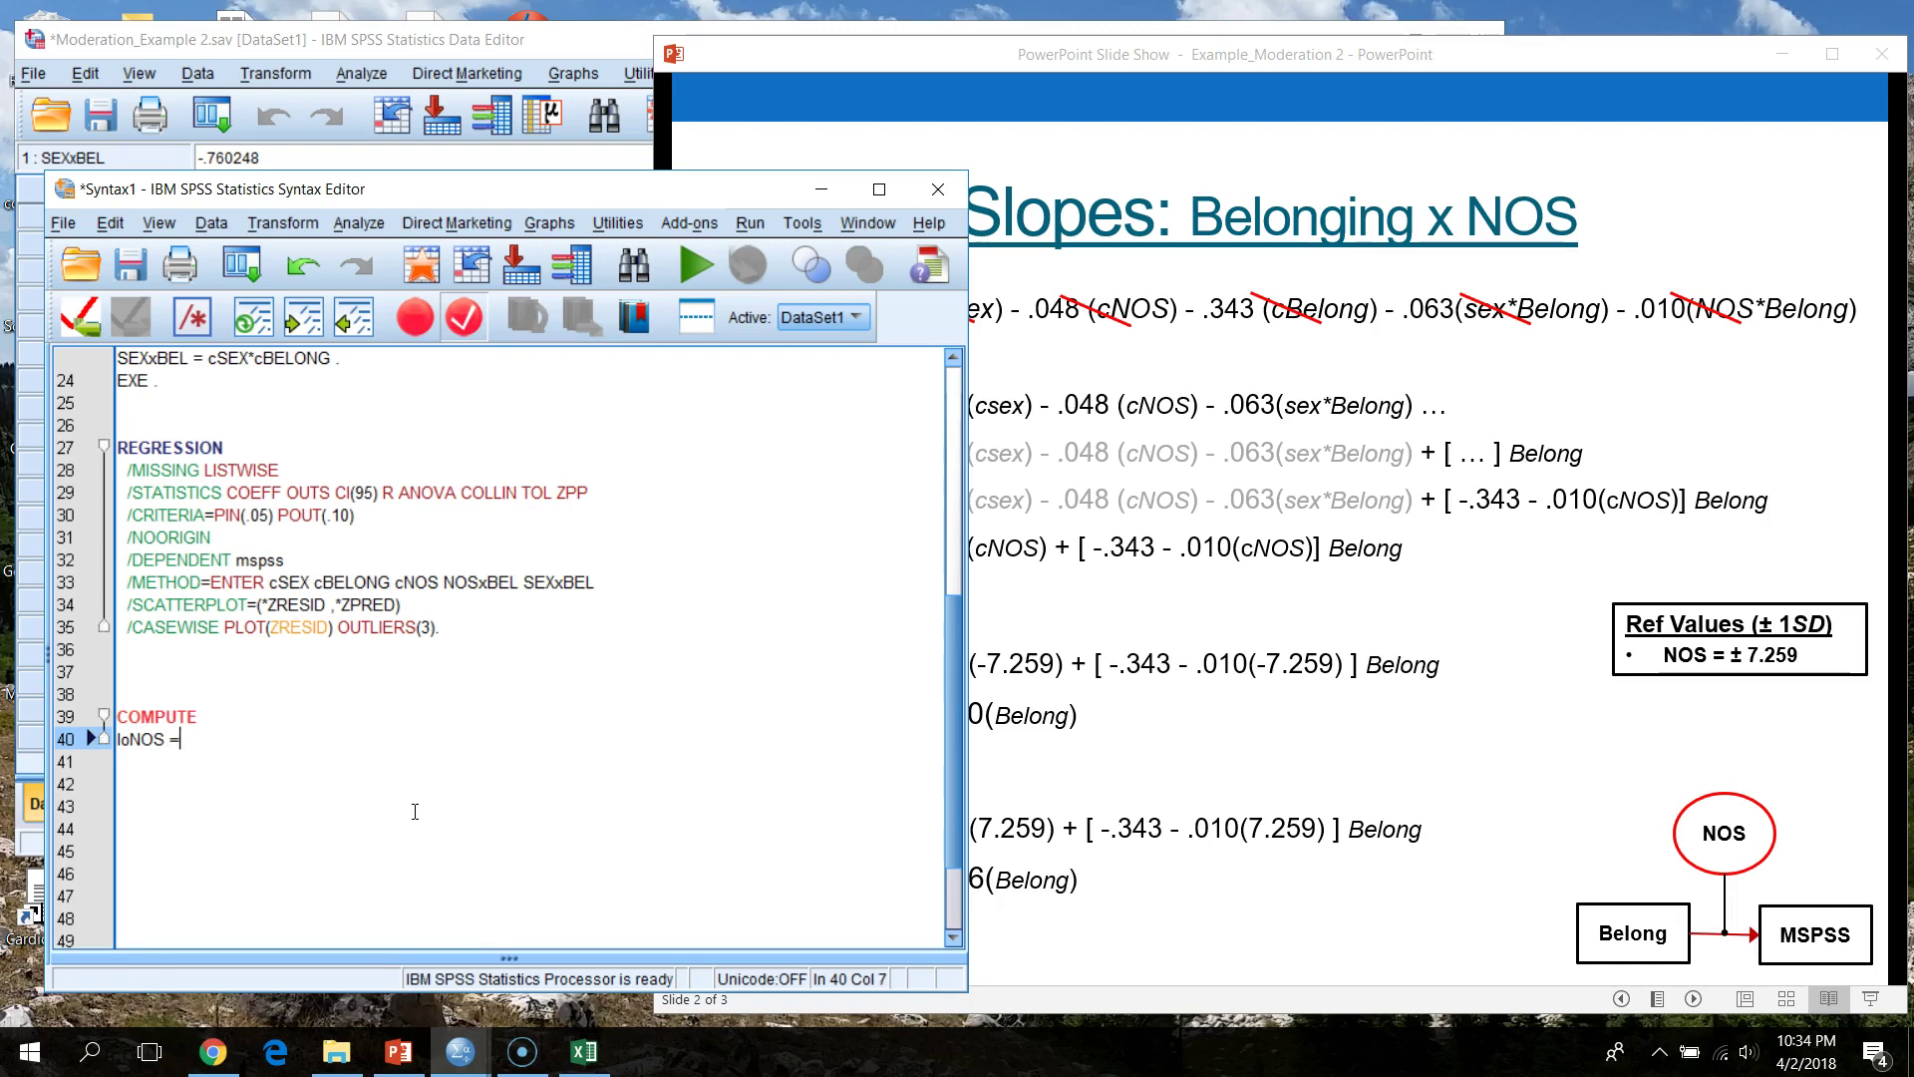
{"action": "type", "text": "cNOS +"}
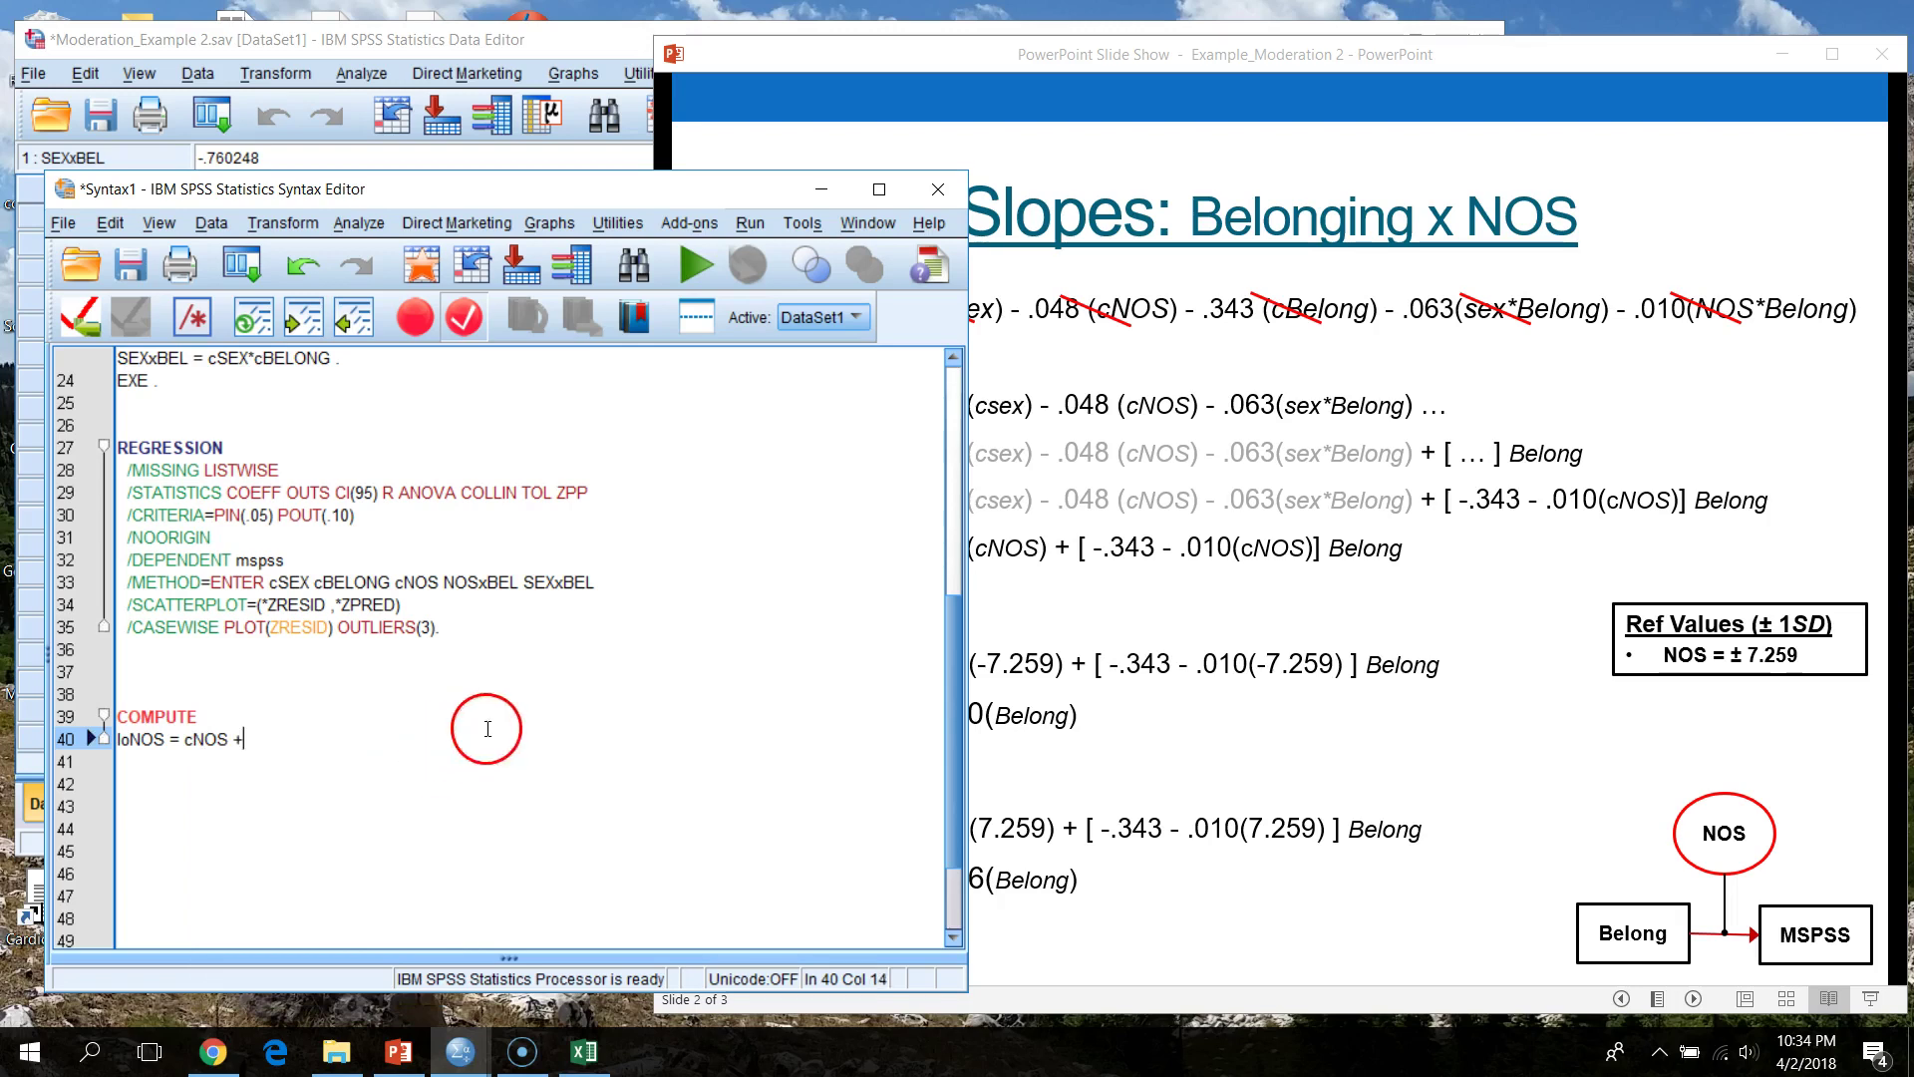
- Rerun the DESCRIPTIVES syntax for gender, INQbelong and NOStotal, and check the NOS total standard deviation in the output
{"action": "scroll", "coordinate": [333, 727], "scroll_direction": "up", "scroll_amount": 7}
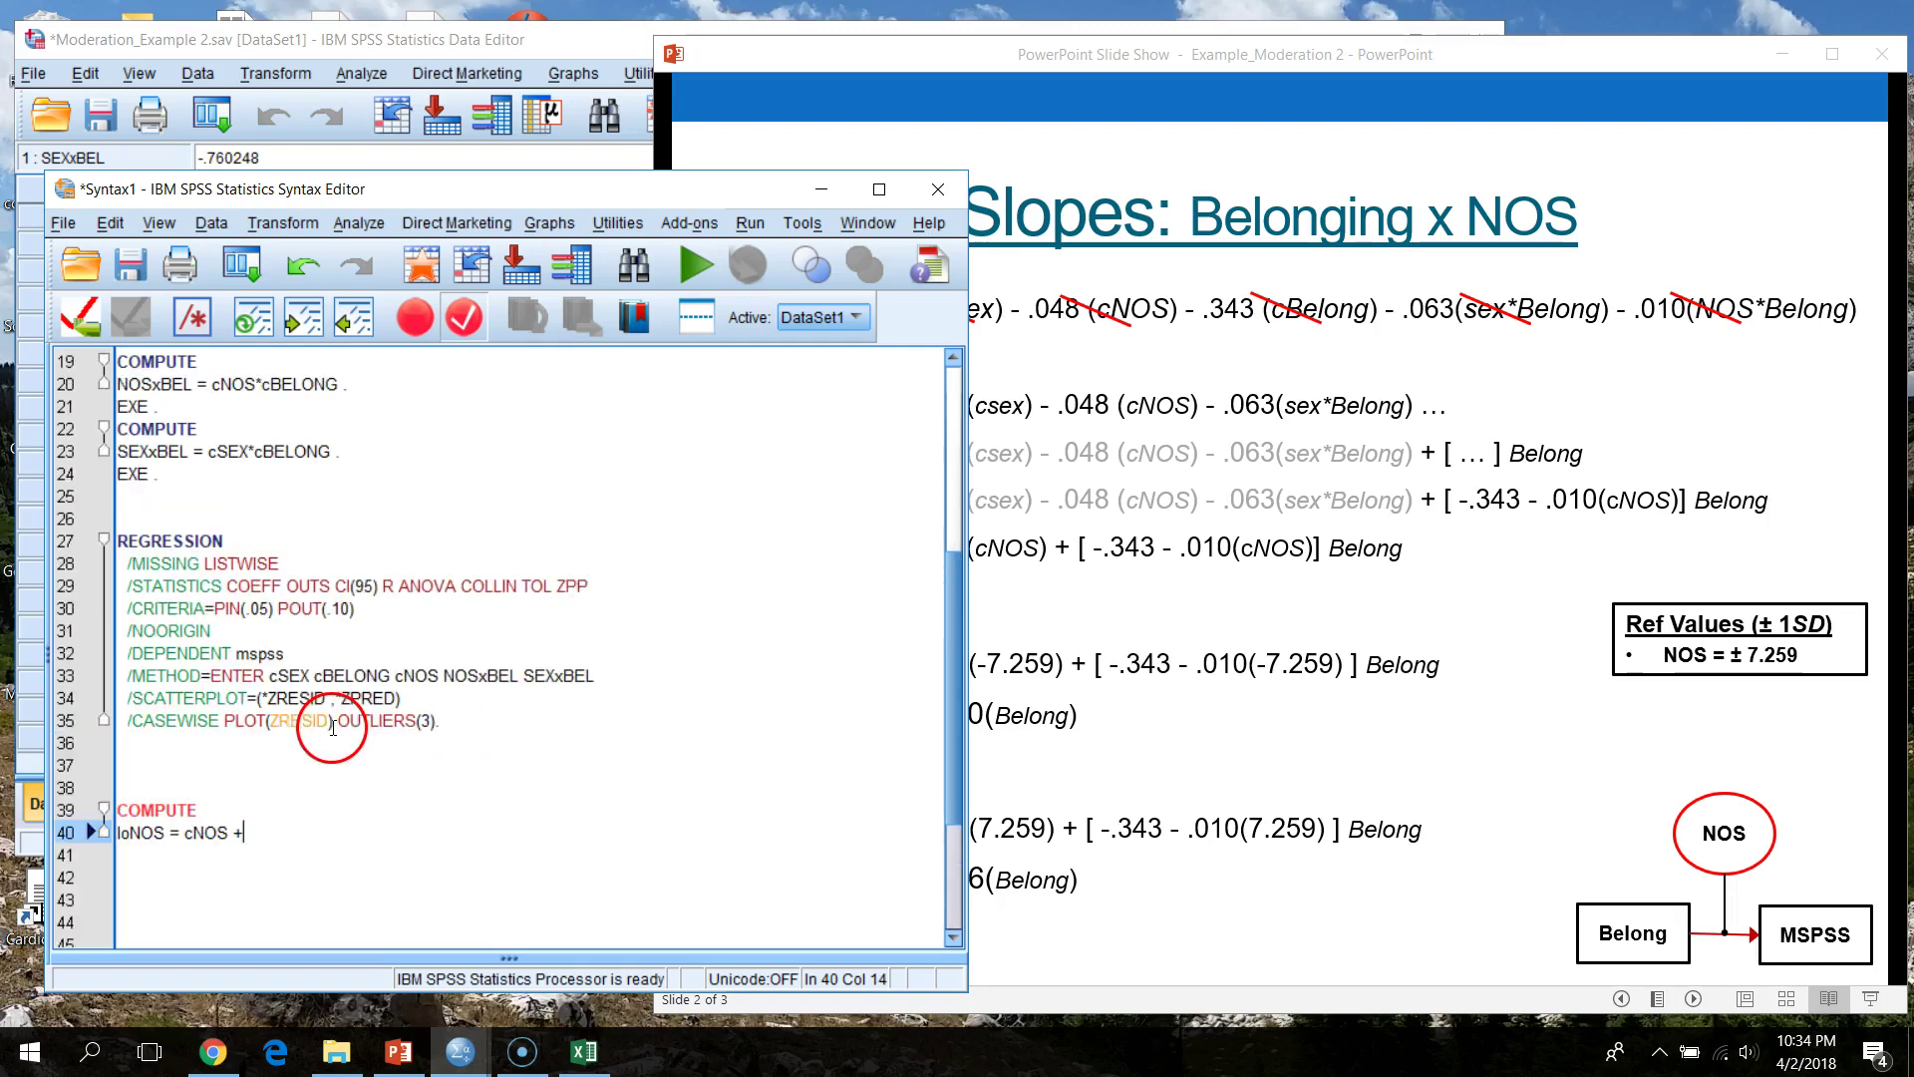
{"action": "left_click_drag", "start_coordinate": [423, 410], "coordinate": [116, 387]}
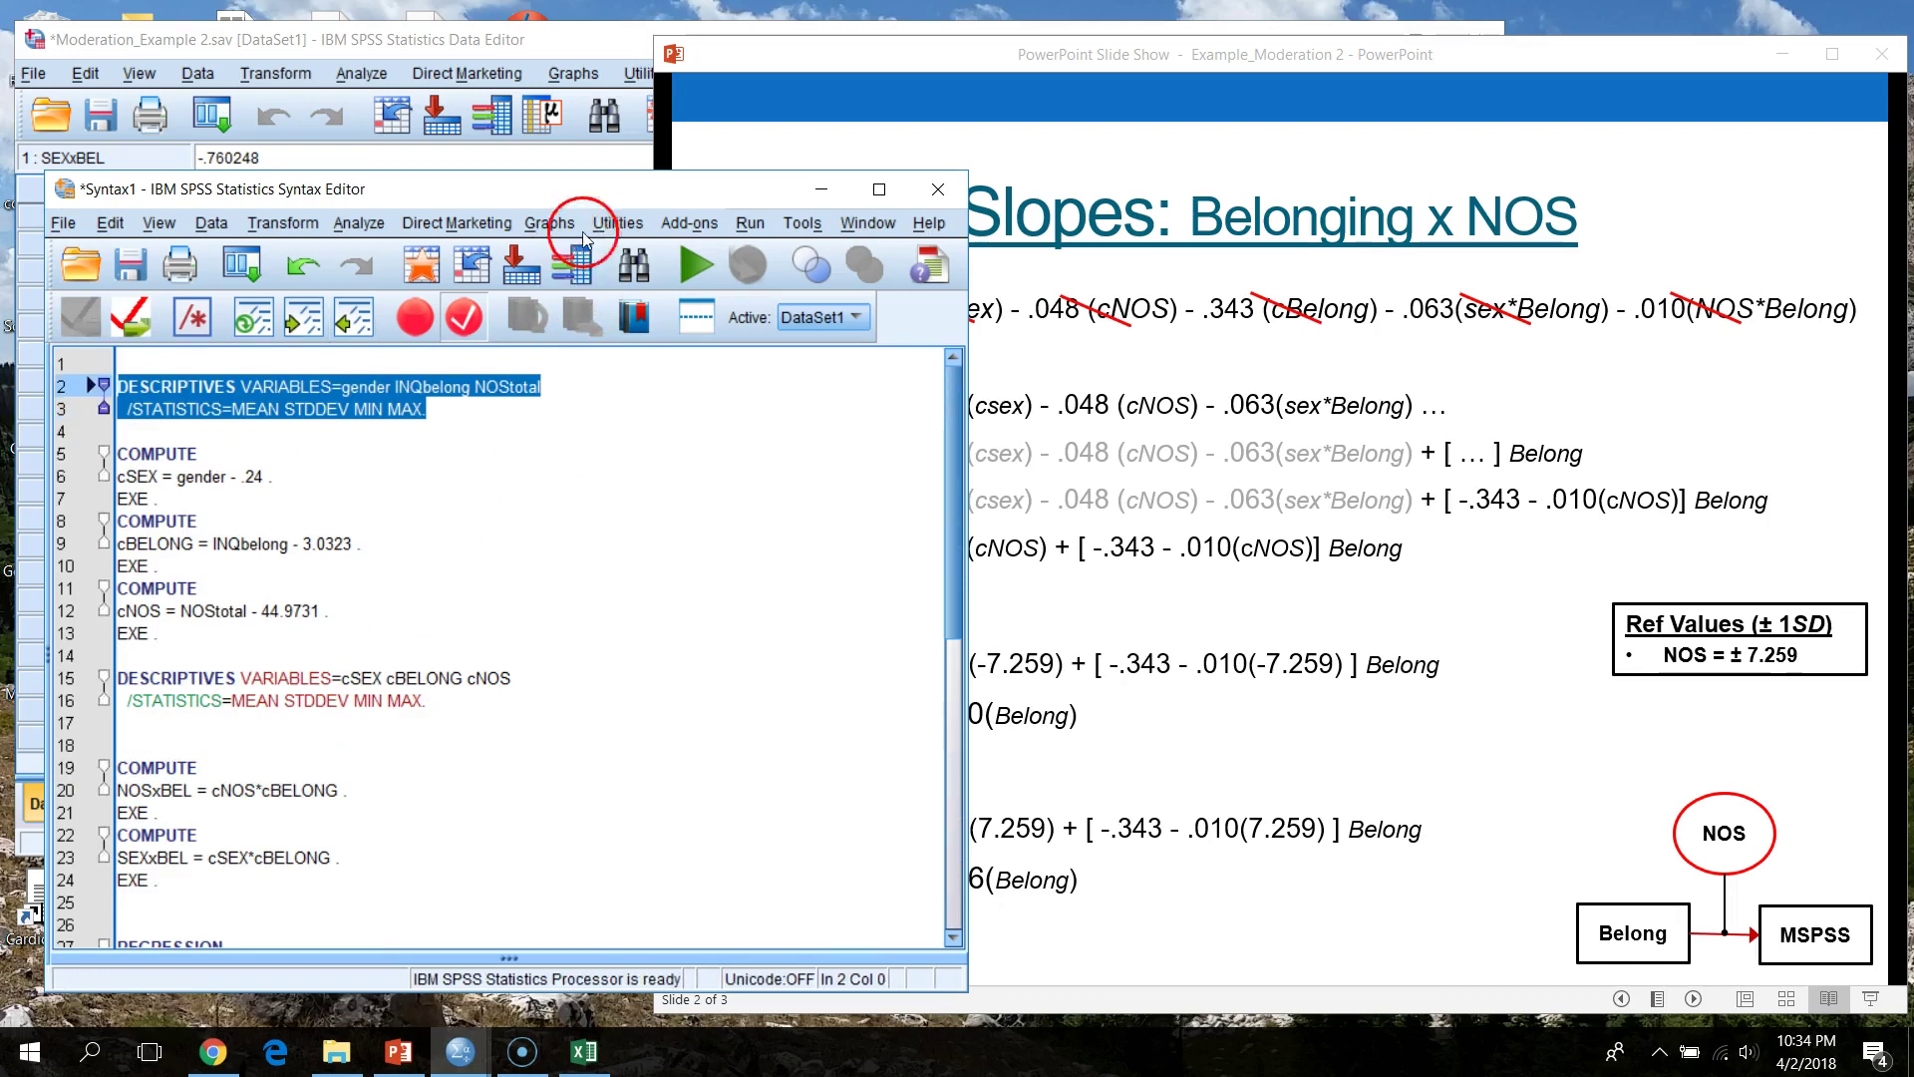
{"action": "left_click", "coordinate": [698, 266]}
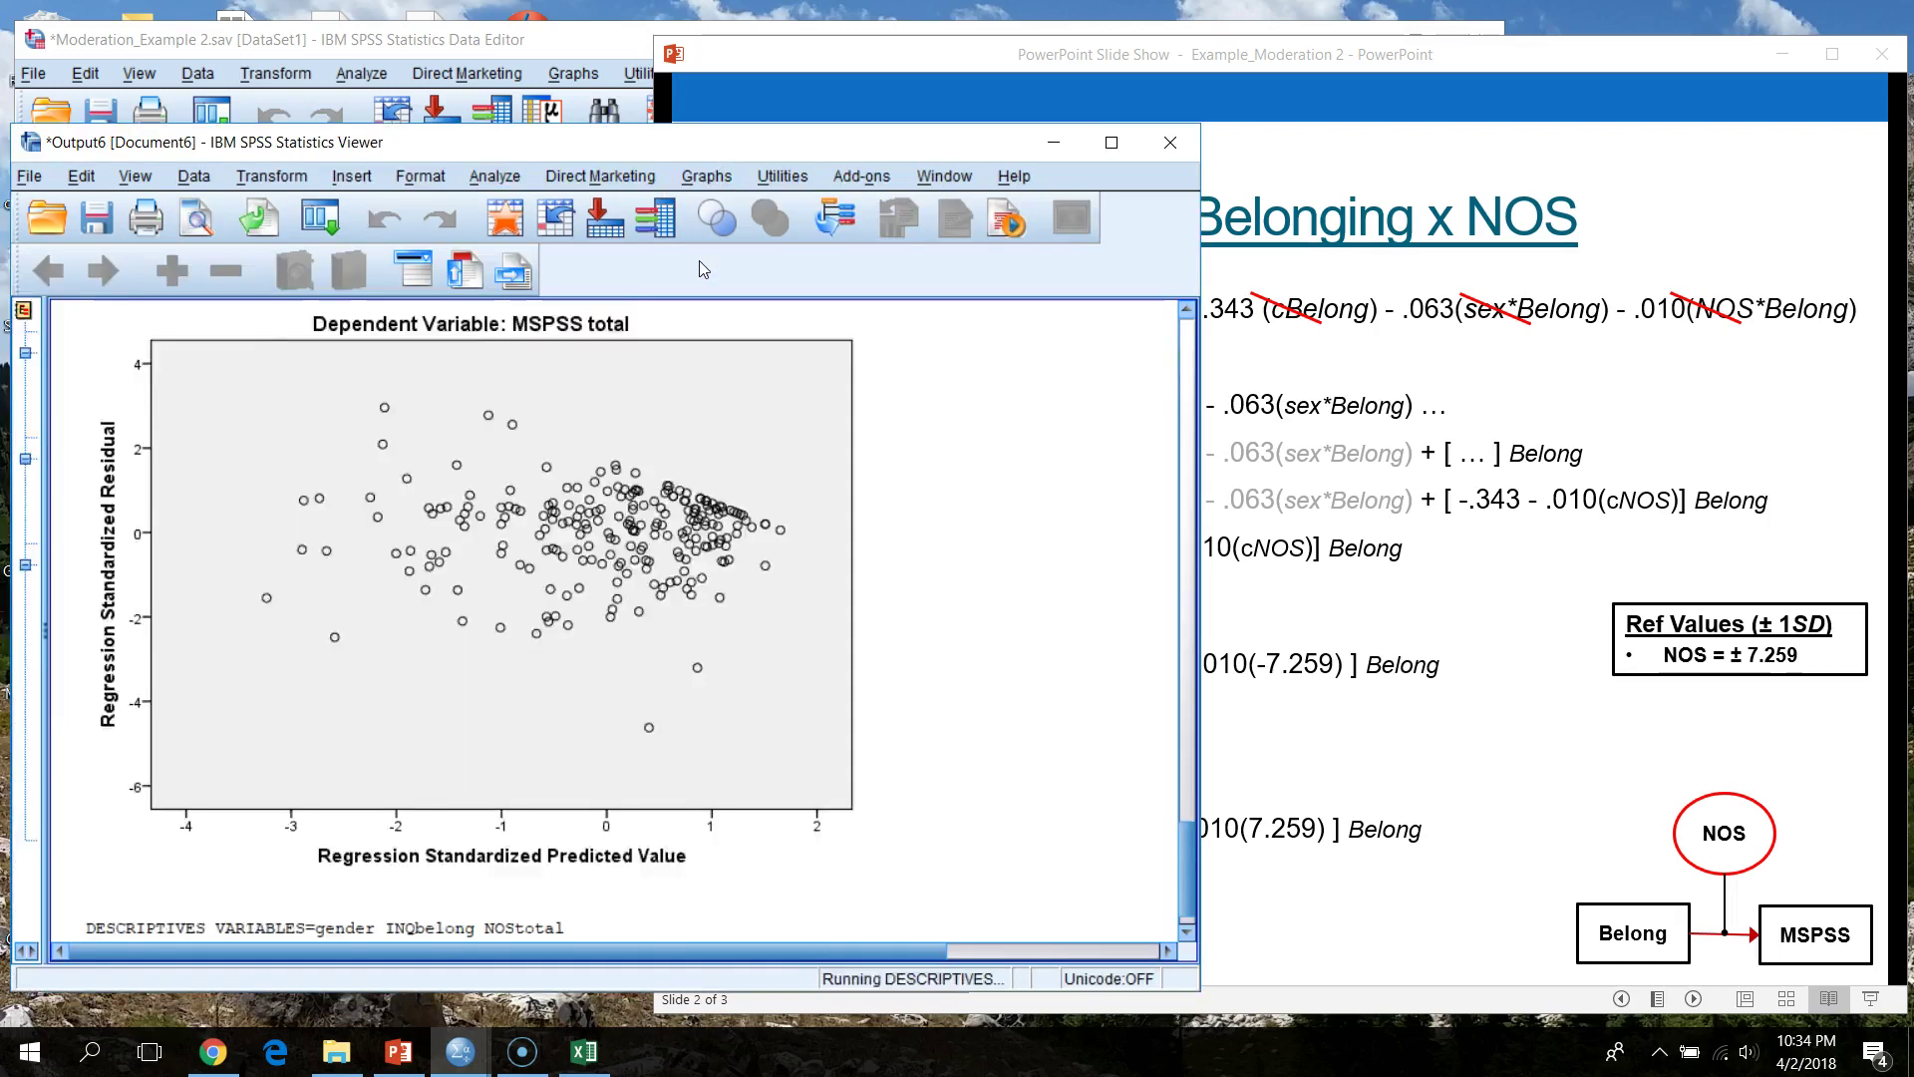
{"action": "scroll", "coordinate": [1070, 844], "scroll_direction": "down", "scroll_amount": 1}
{"action": "left_click", "coordinate": [686, 883]}
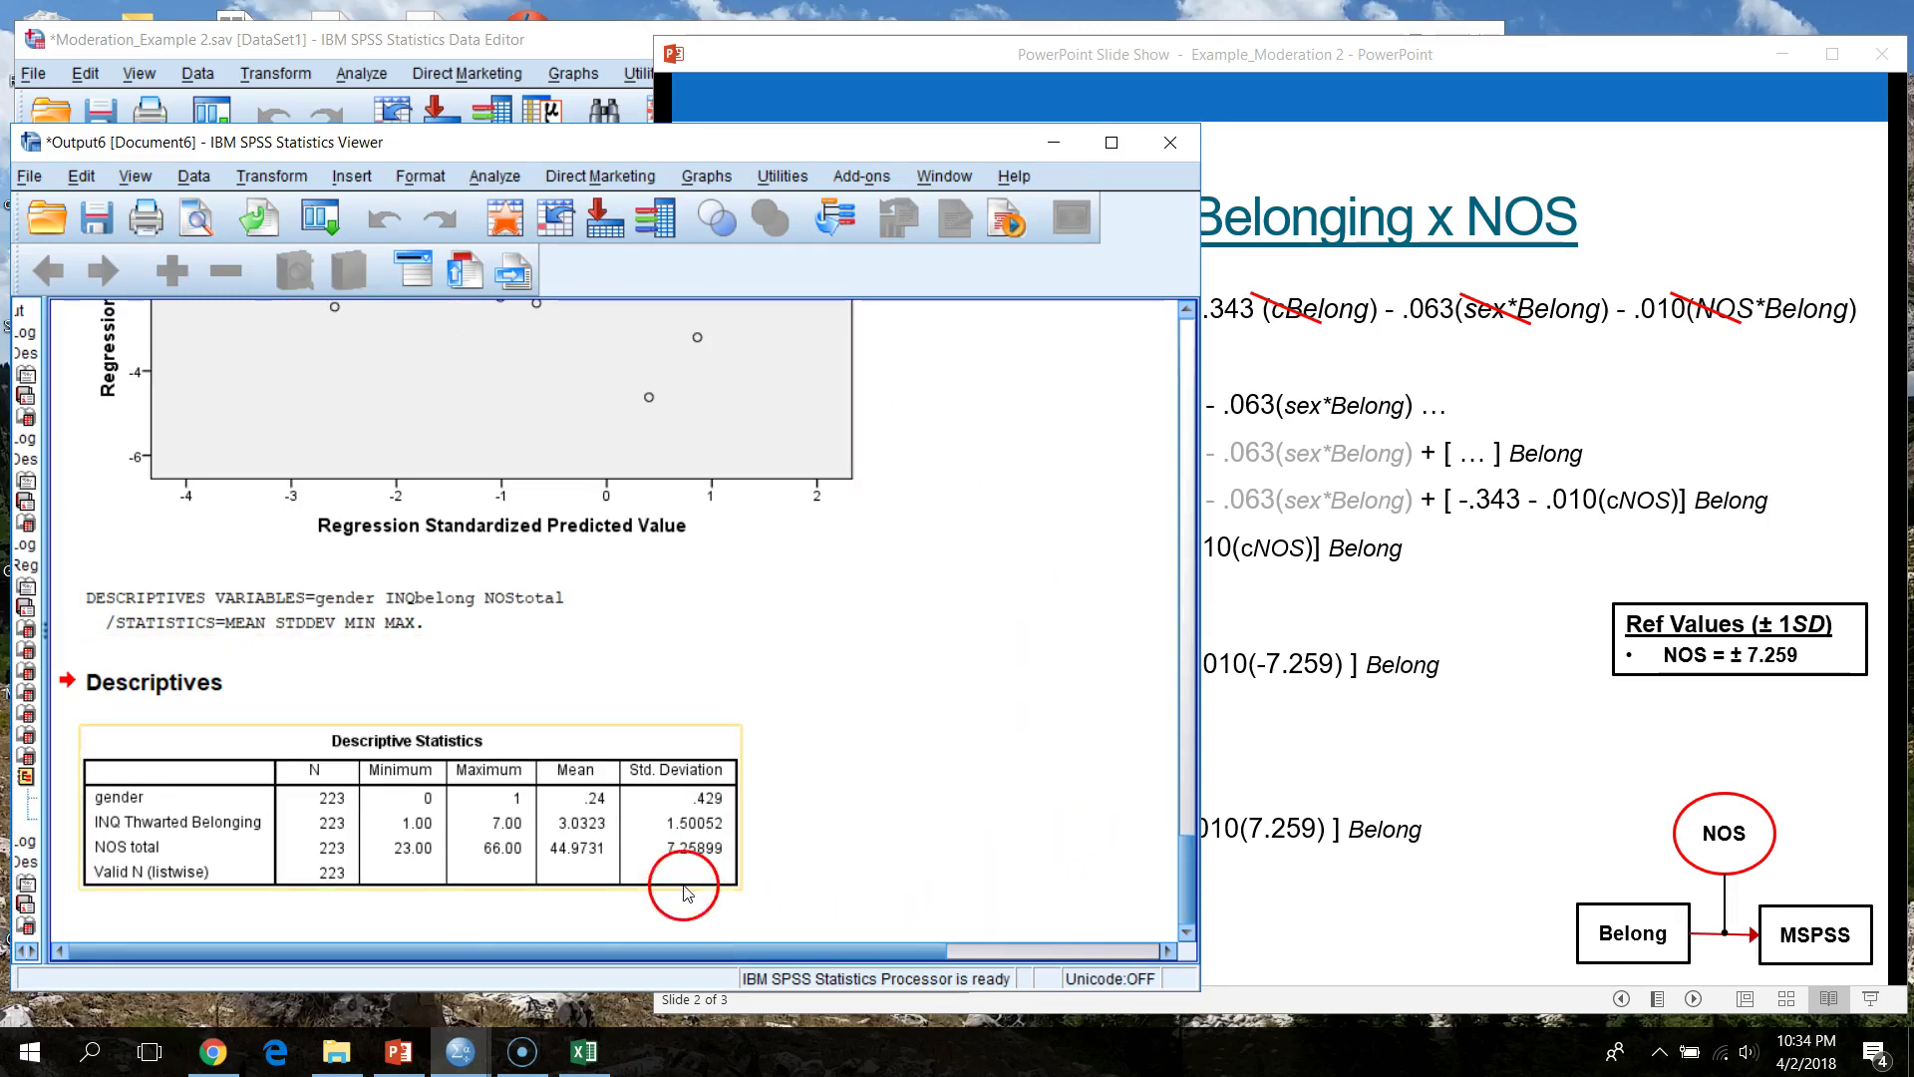
{"action": "left_click", "coordinate": [816, 641]}
- Place the output viewer beside a narrowed syntax editor so the whole Descriptive Statistics table can be read
{"action": "left_click_drag", "start_coordinate": [755, 160], "coordinate": [1227, 70]}
{"action": "left_click", "coordinate": [395, 876]}
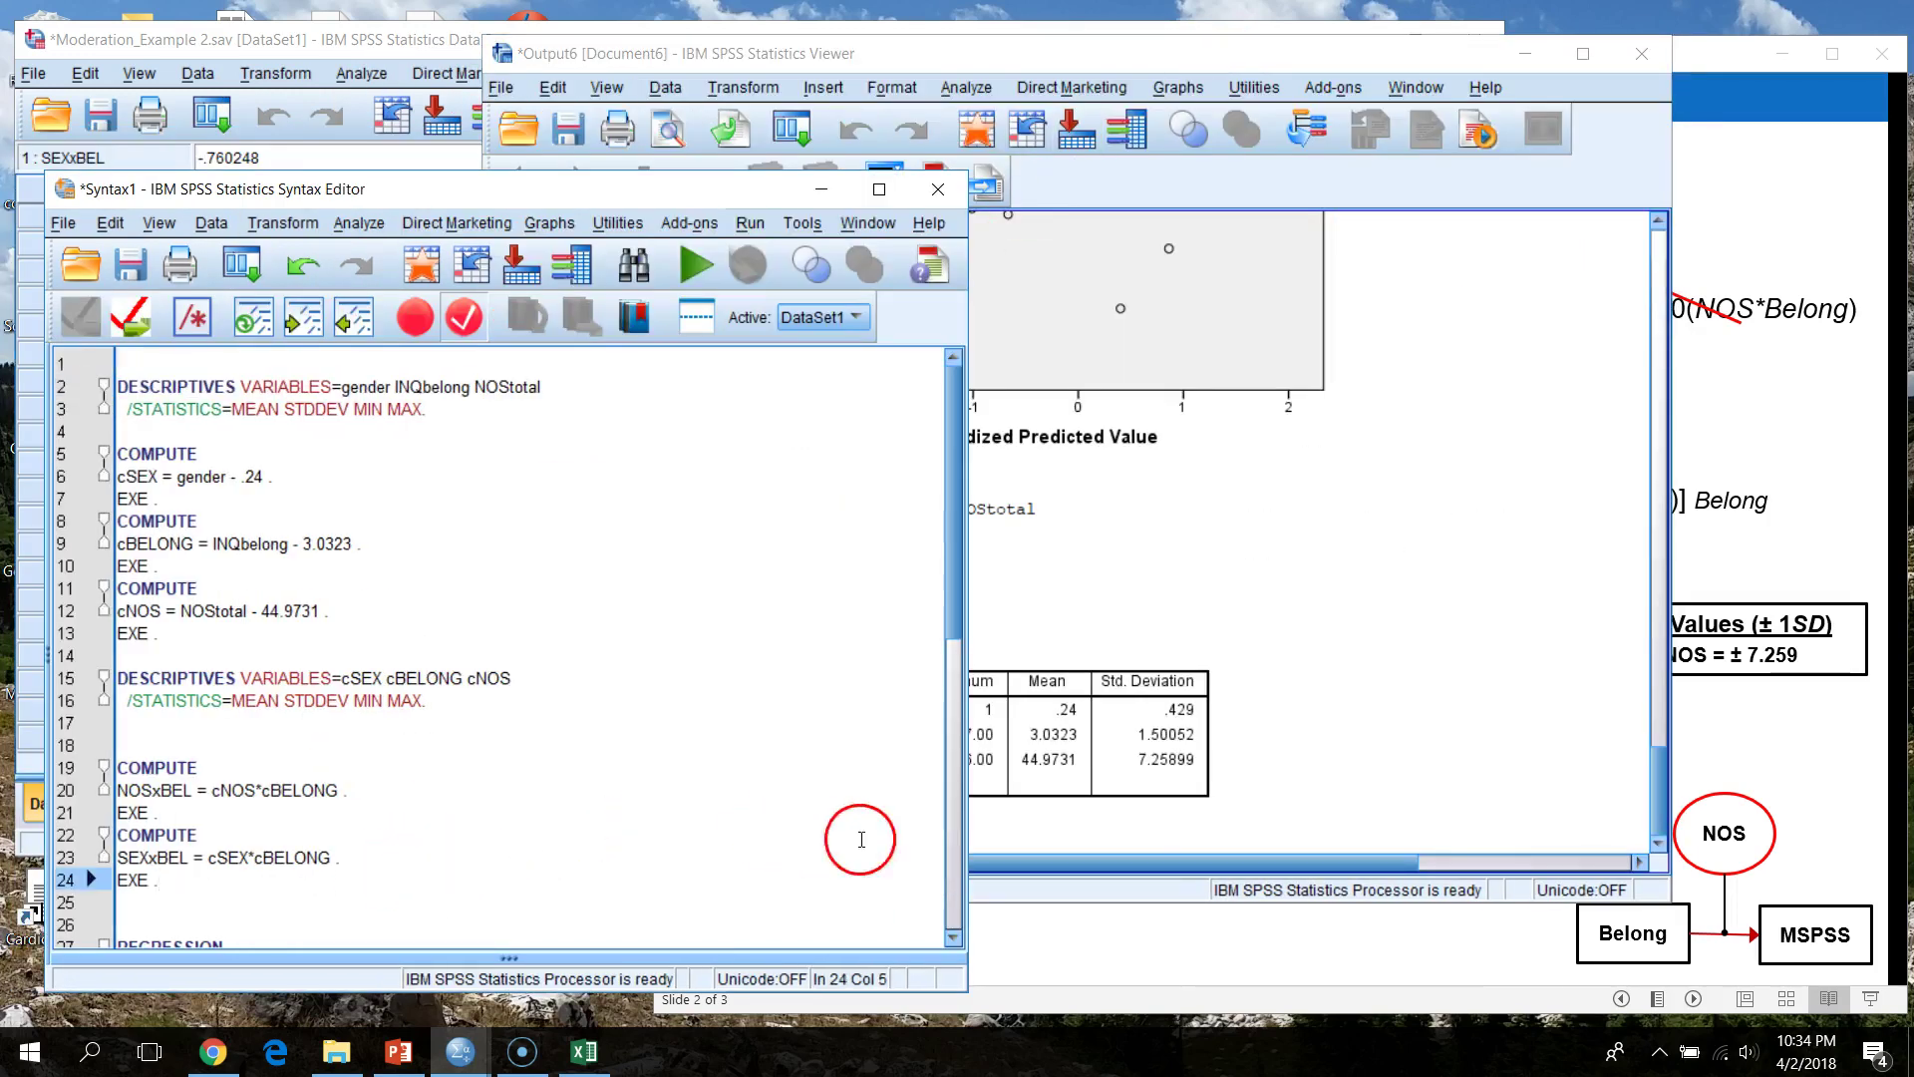
{"action": "left_click_drag", "start_coordinate": [1297, 49], "coordinate": [1469, 77]}
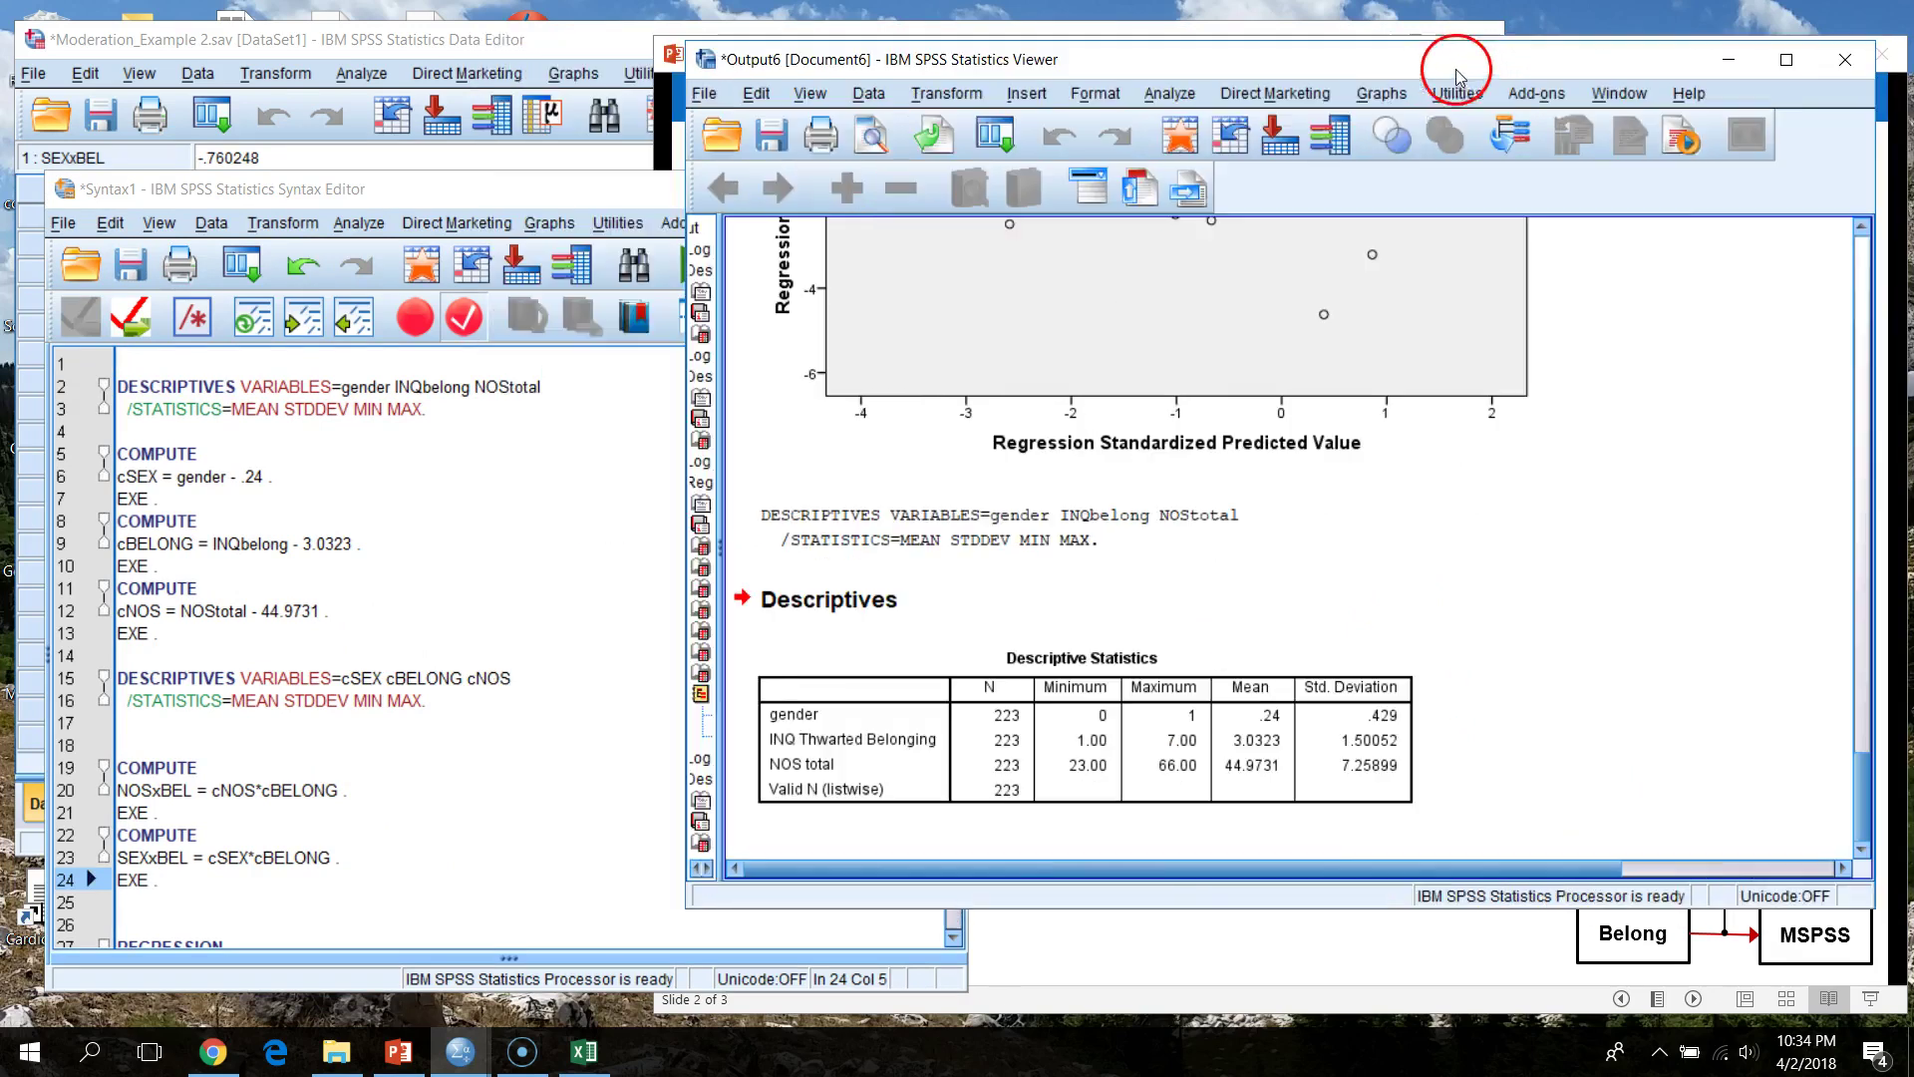
{"action": "left_click", "coordinate": [654, 799]}
{"action": "left_click_drag", "start_coordinate": [977, 698], "coordinate": [678, 730]}
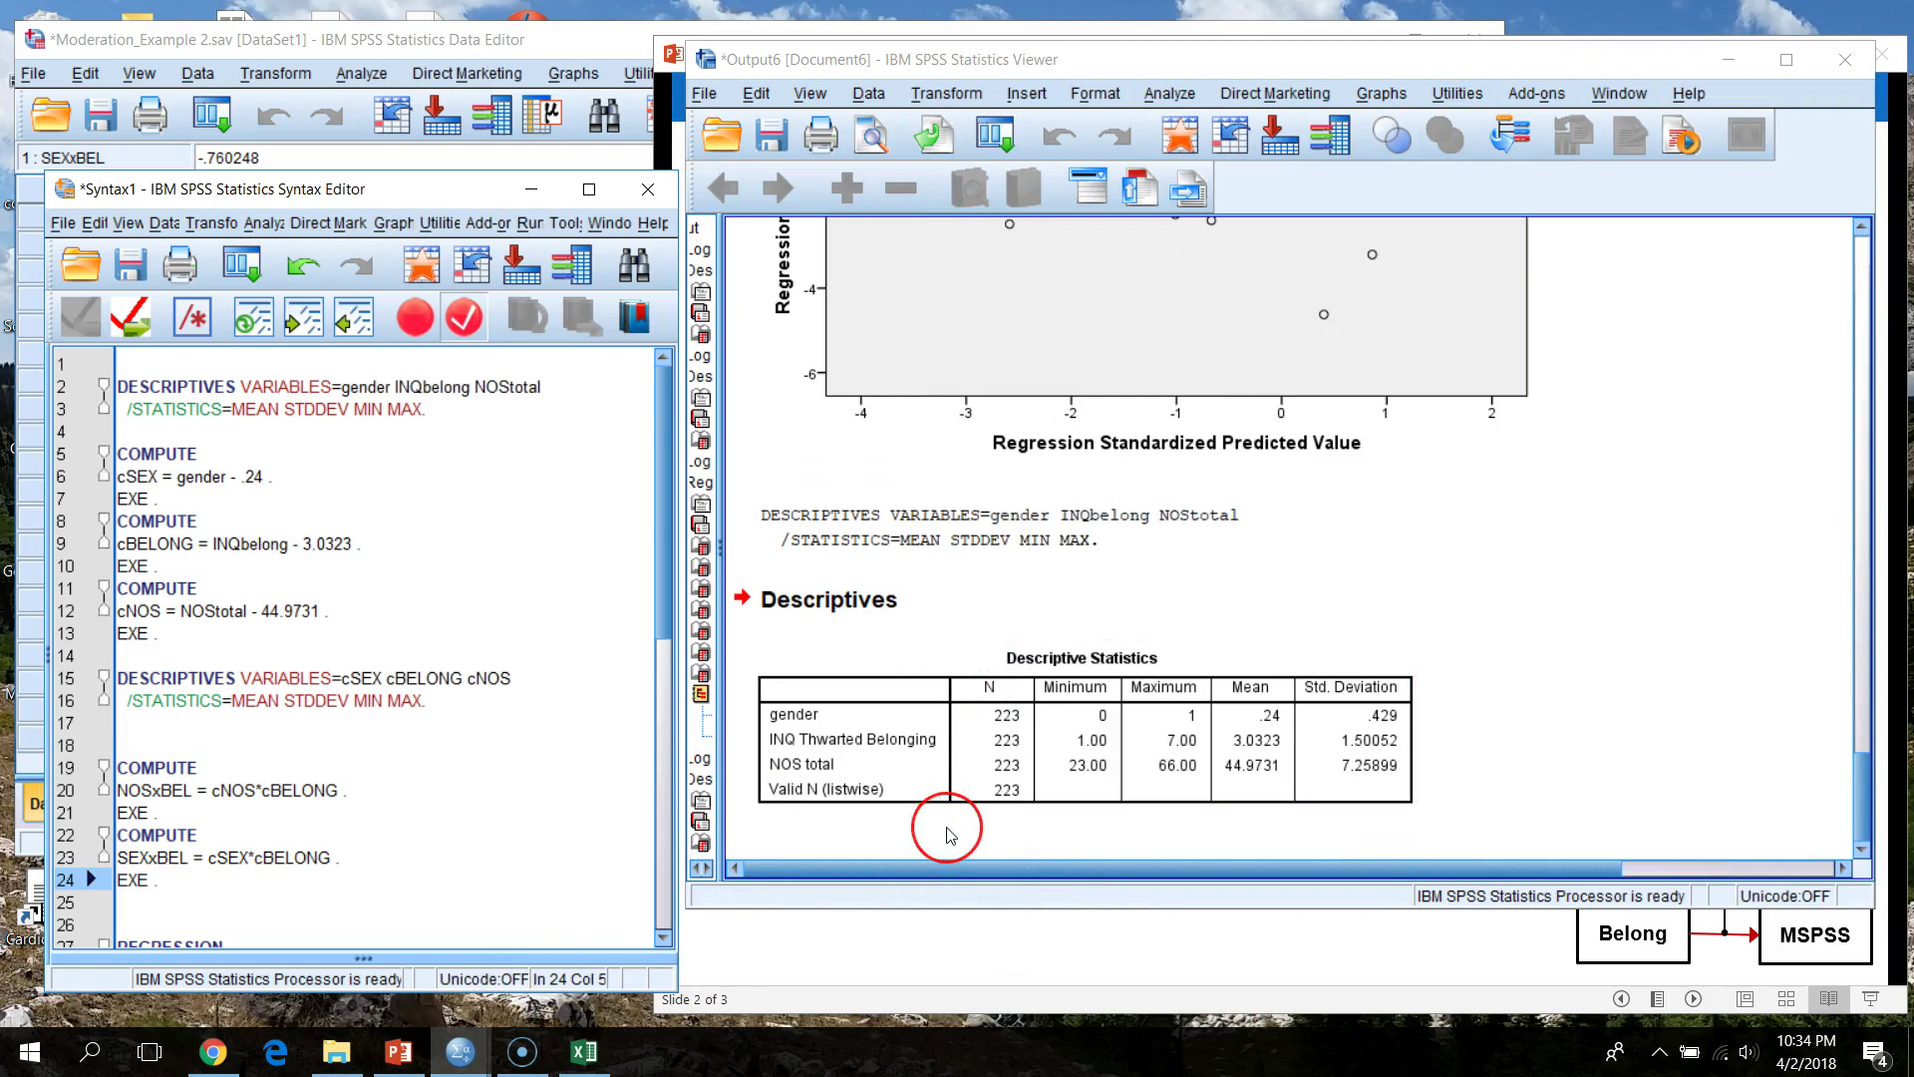
{"action": "left_click", "coordinate": [1196, 783]}
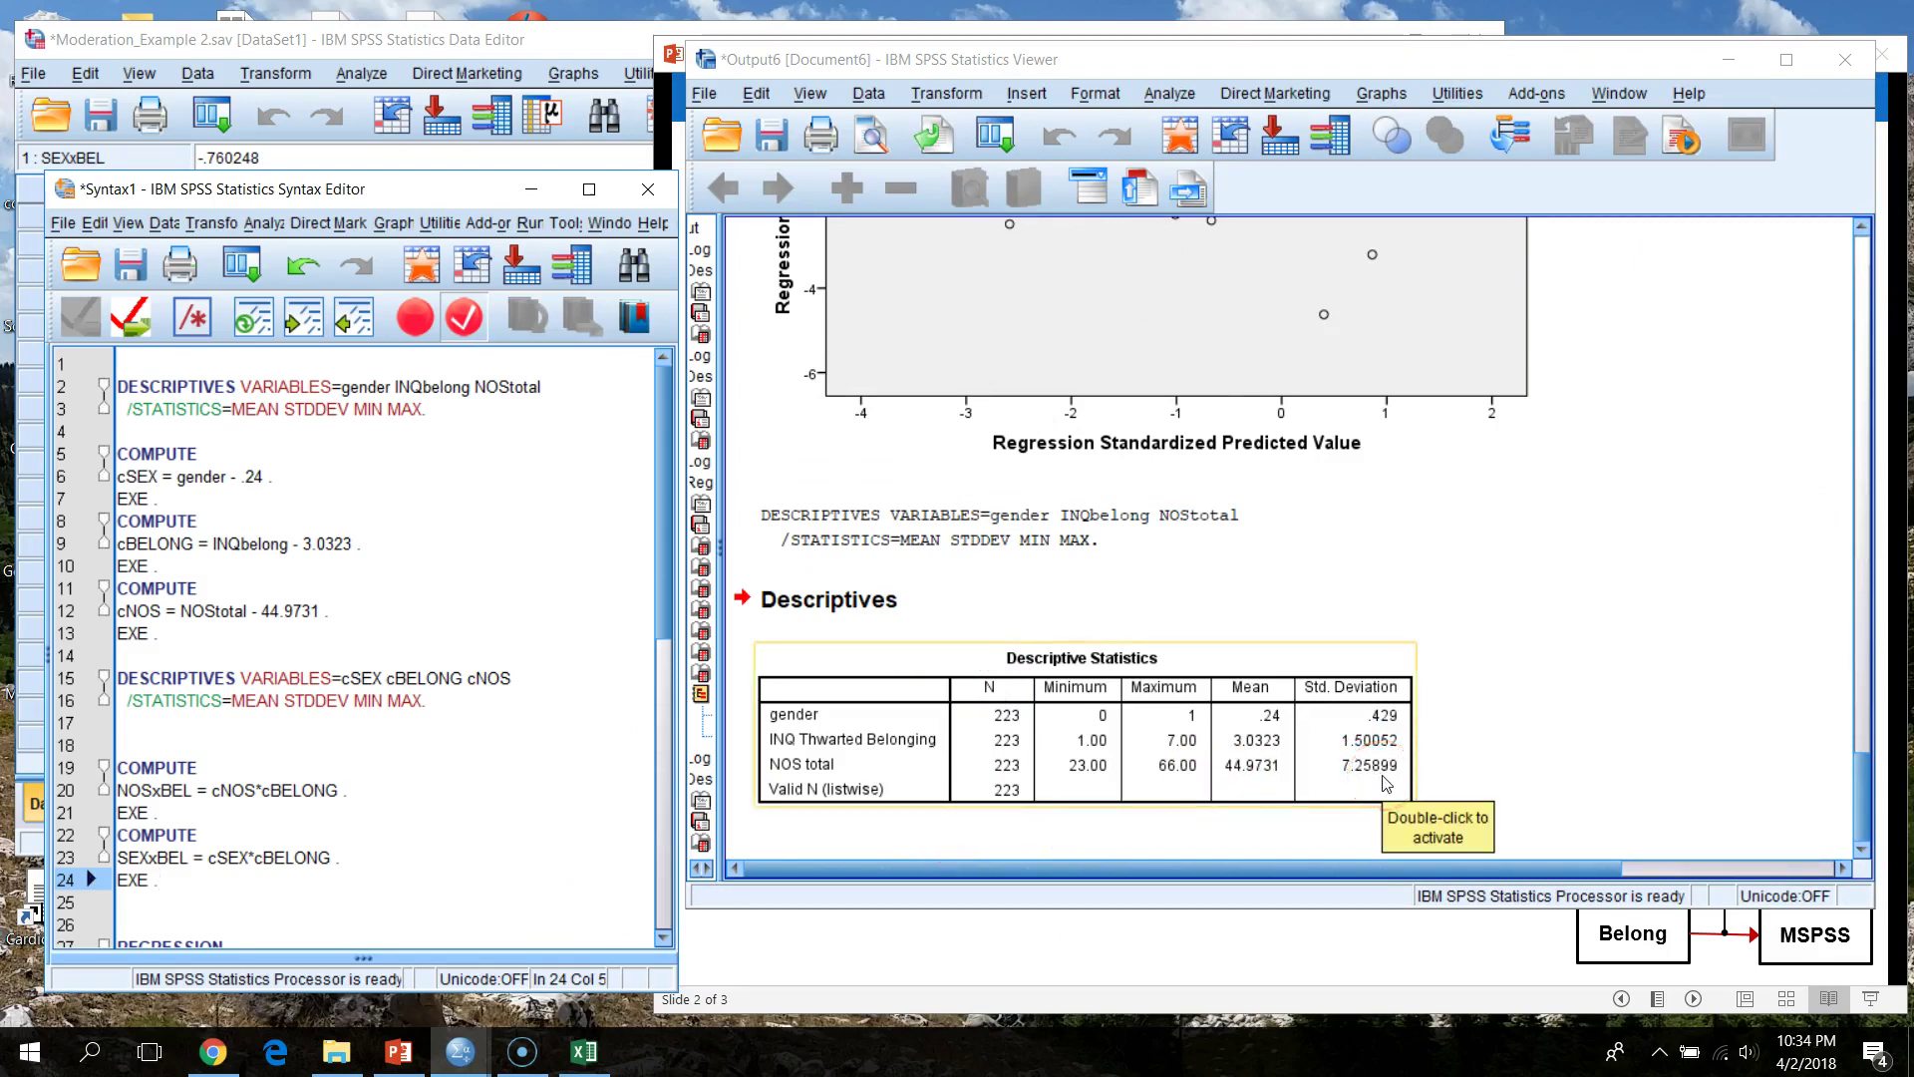
- Return to the end of the unfinished loNOS line and size the syntax editor so the standard deviations stay in view
{"action": "left_click", "coordinate": [567, 779]}
{"action": "left_click_drag", "start_coordinate": [679, 249], "coordinate": [1353, 290]}
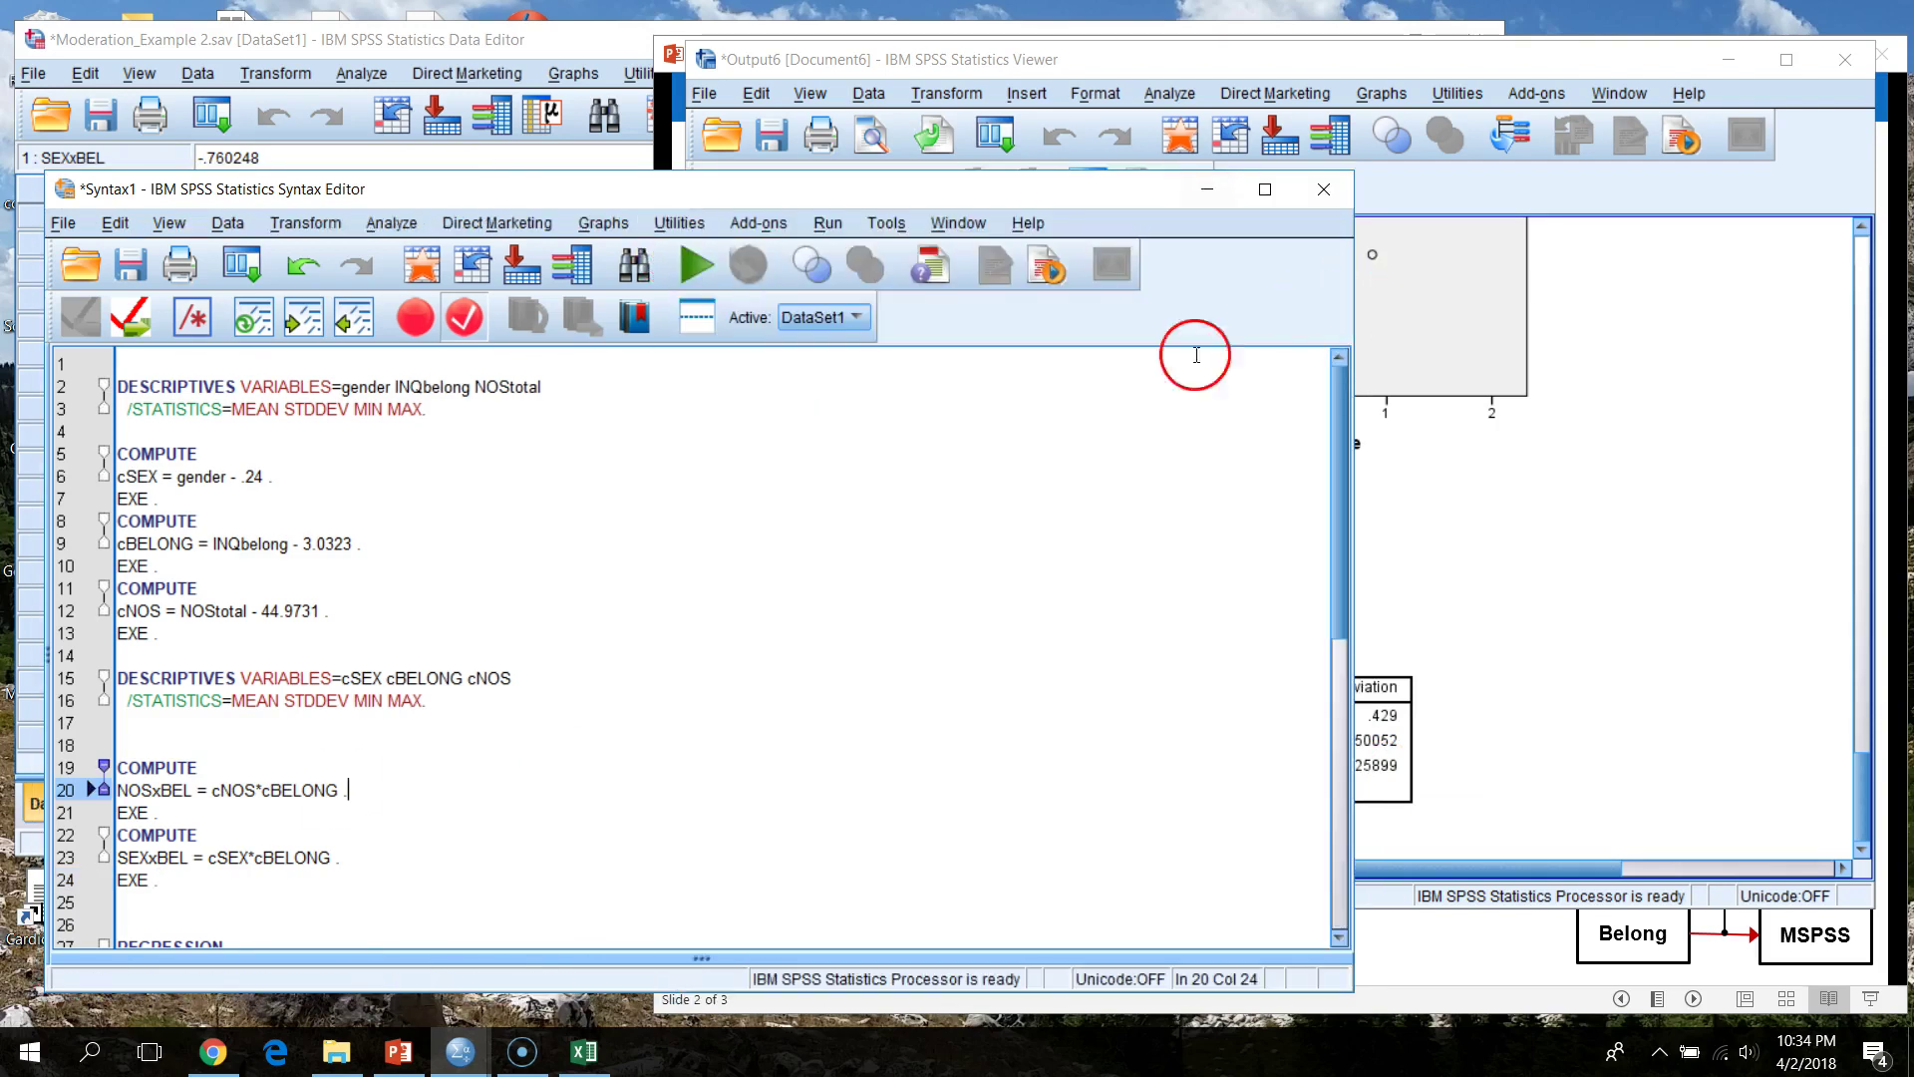
{"action": "scroll", "coordinate": [380, 863], "scroll_direction": "down", "scroll_amount": 8}
{"action": "scroll", "coordinate": [380, 863], "scroll_direction": "down", "scroll_amount": 2}
{"action": "scroll", "coordinate": [299, 854], "scroll_direction": "up", "scroll_amount": 2}
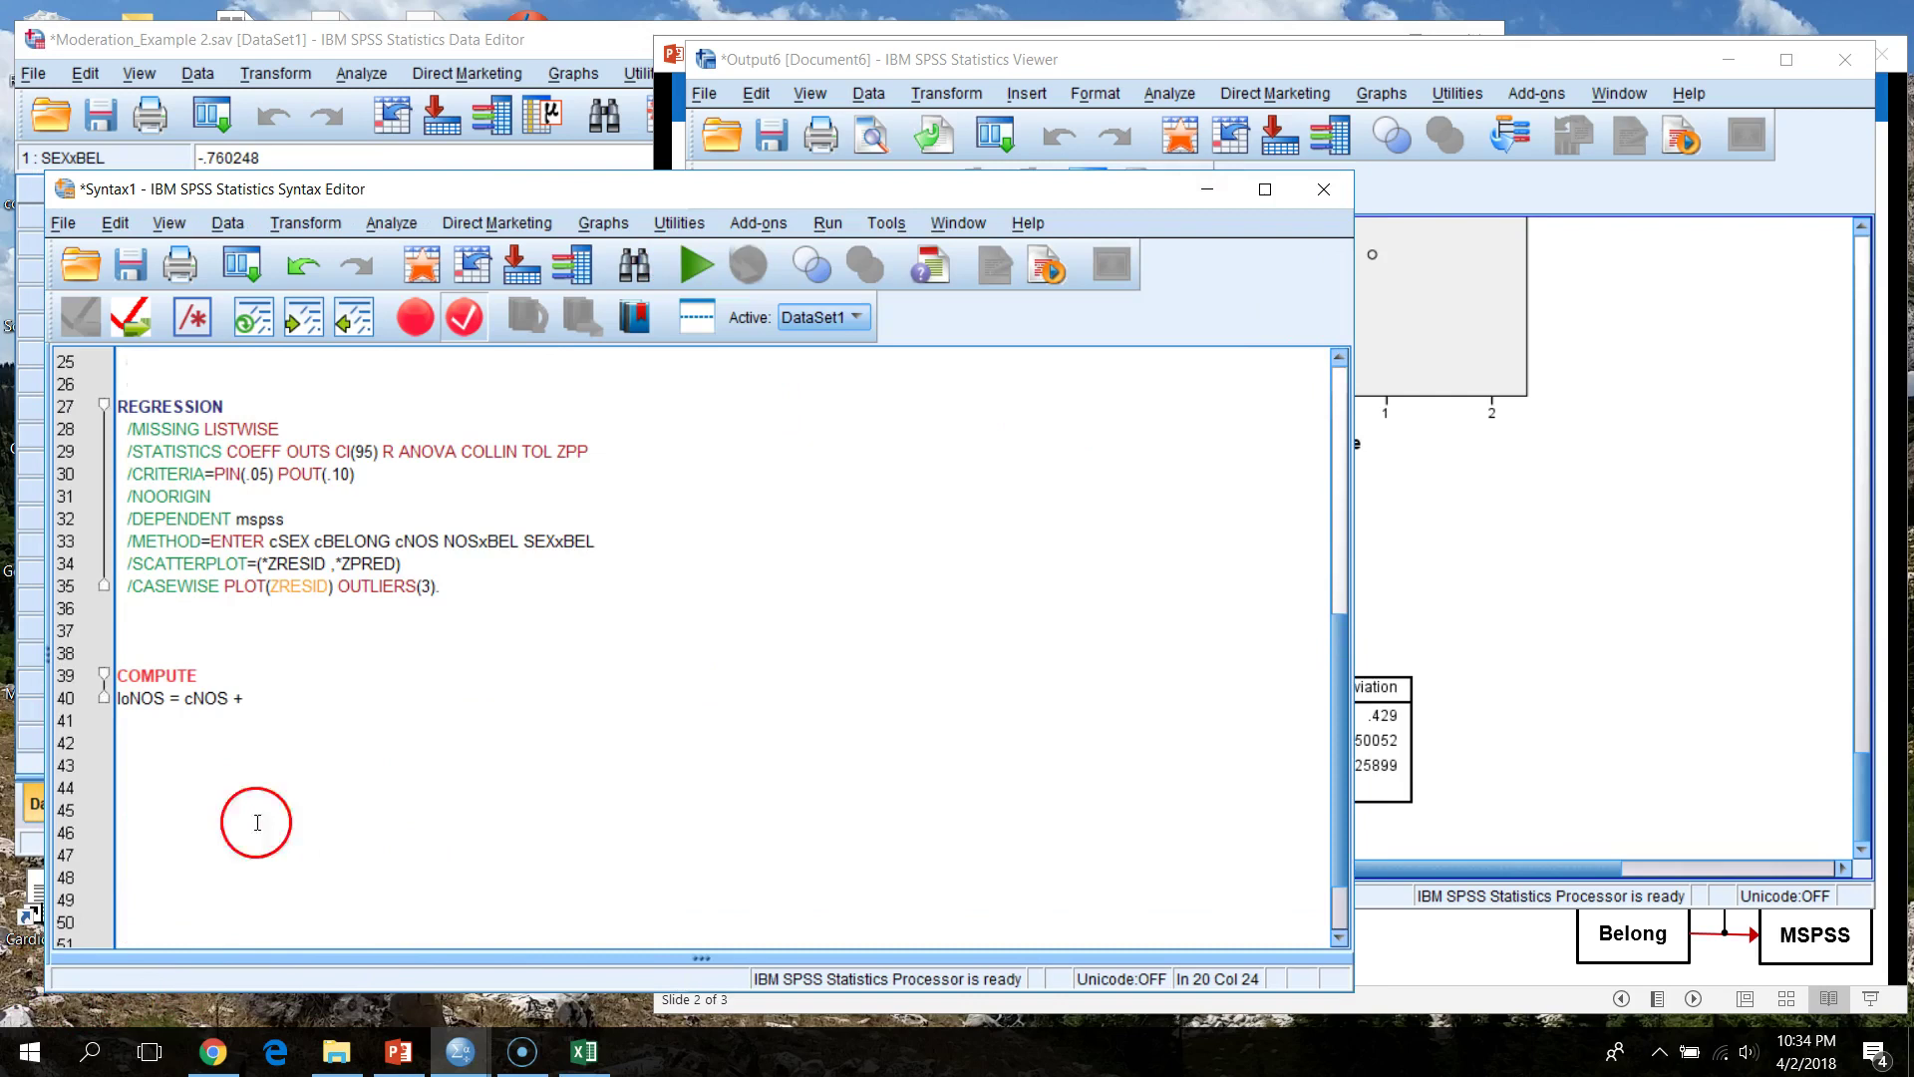
{"action": "left_click", "coordinate": [240, 698]}
{"action": "left_click", "coordinate": [327, 693]}
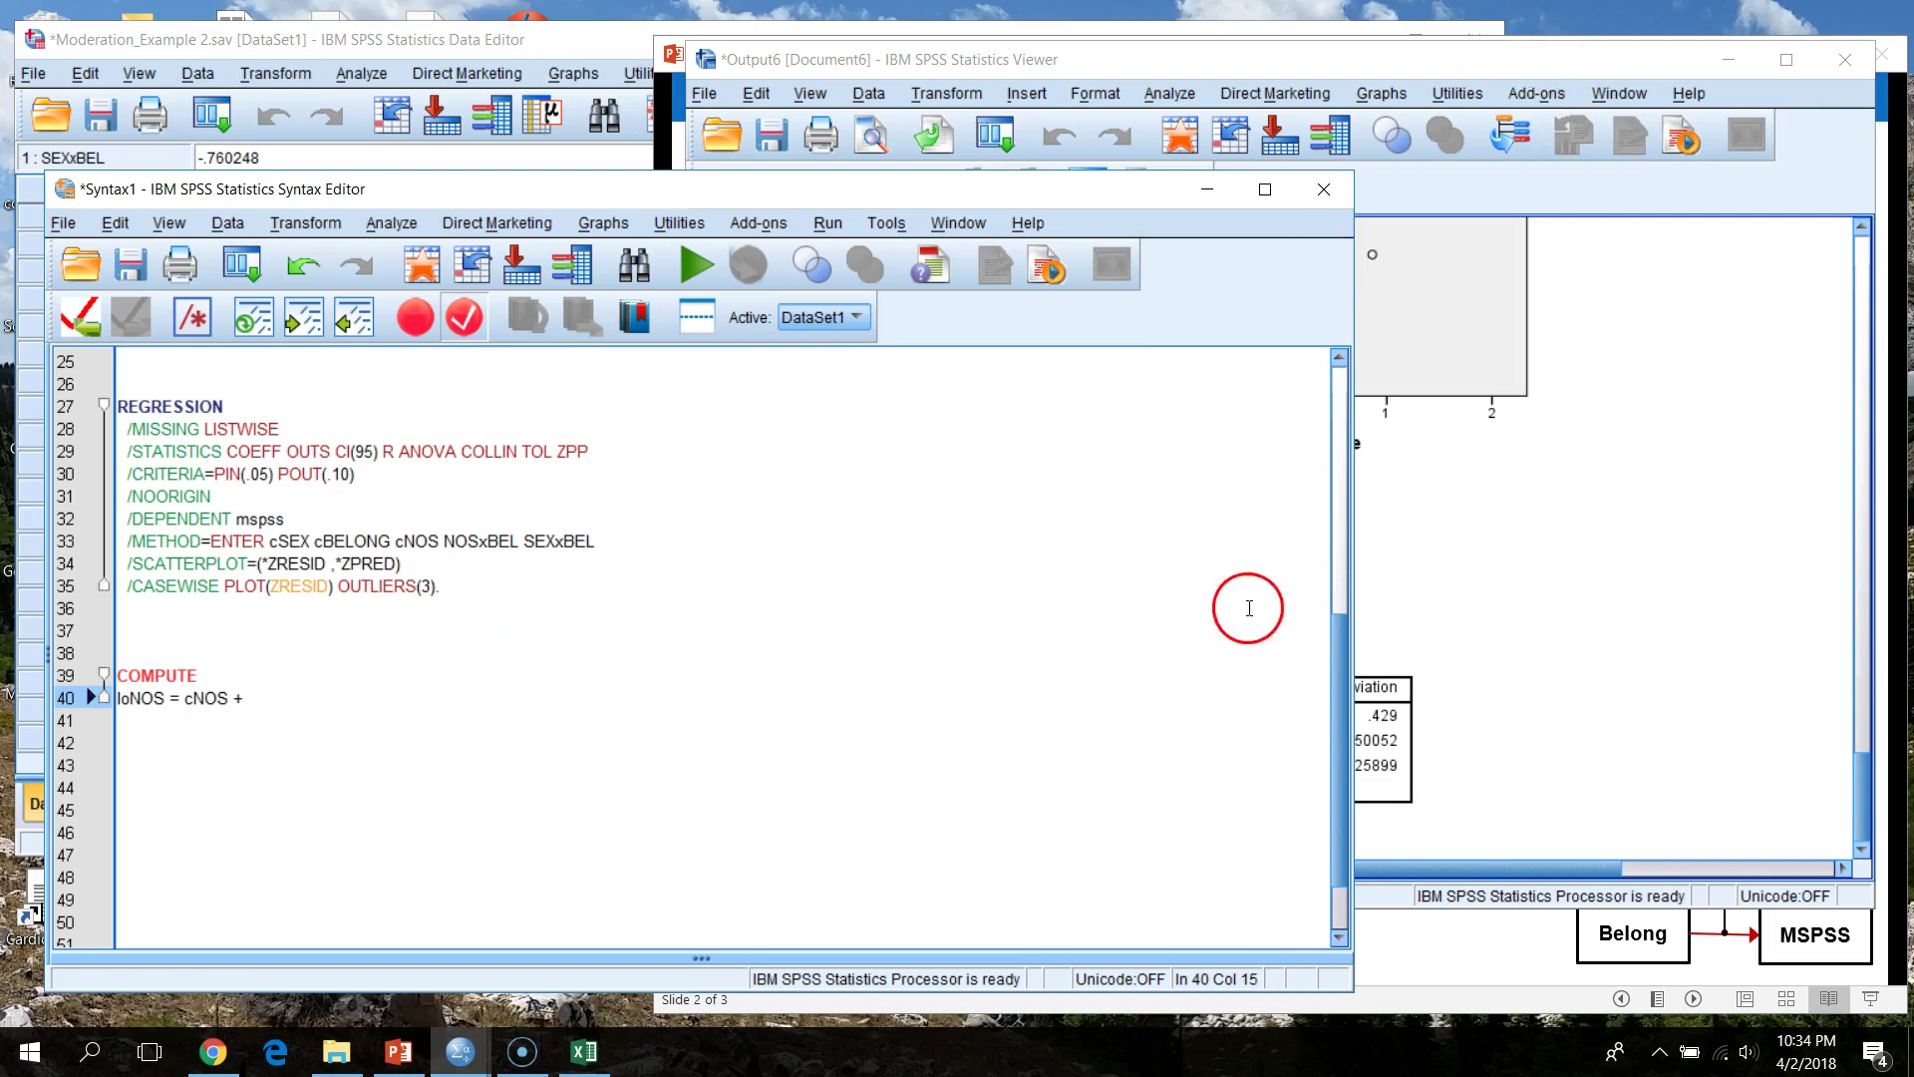
{"action": "left_click_drag", "start_coordinate": [1354, 509], "coordinate": [872, 551]}
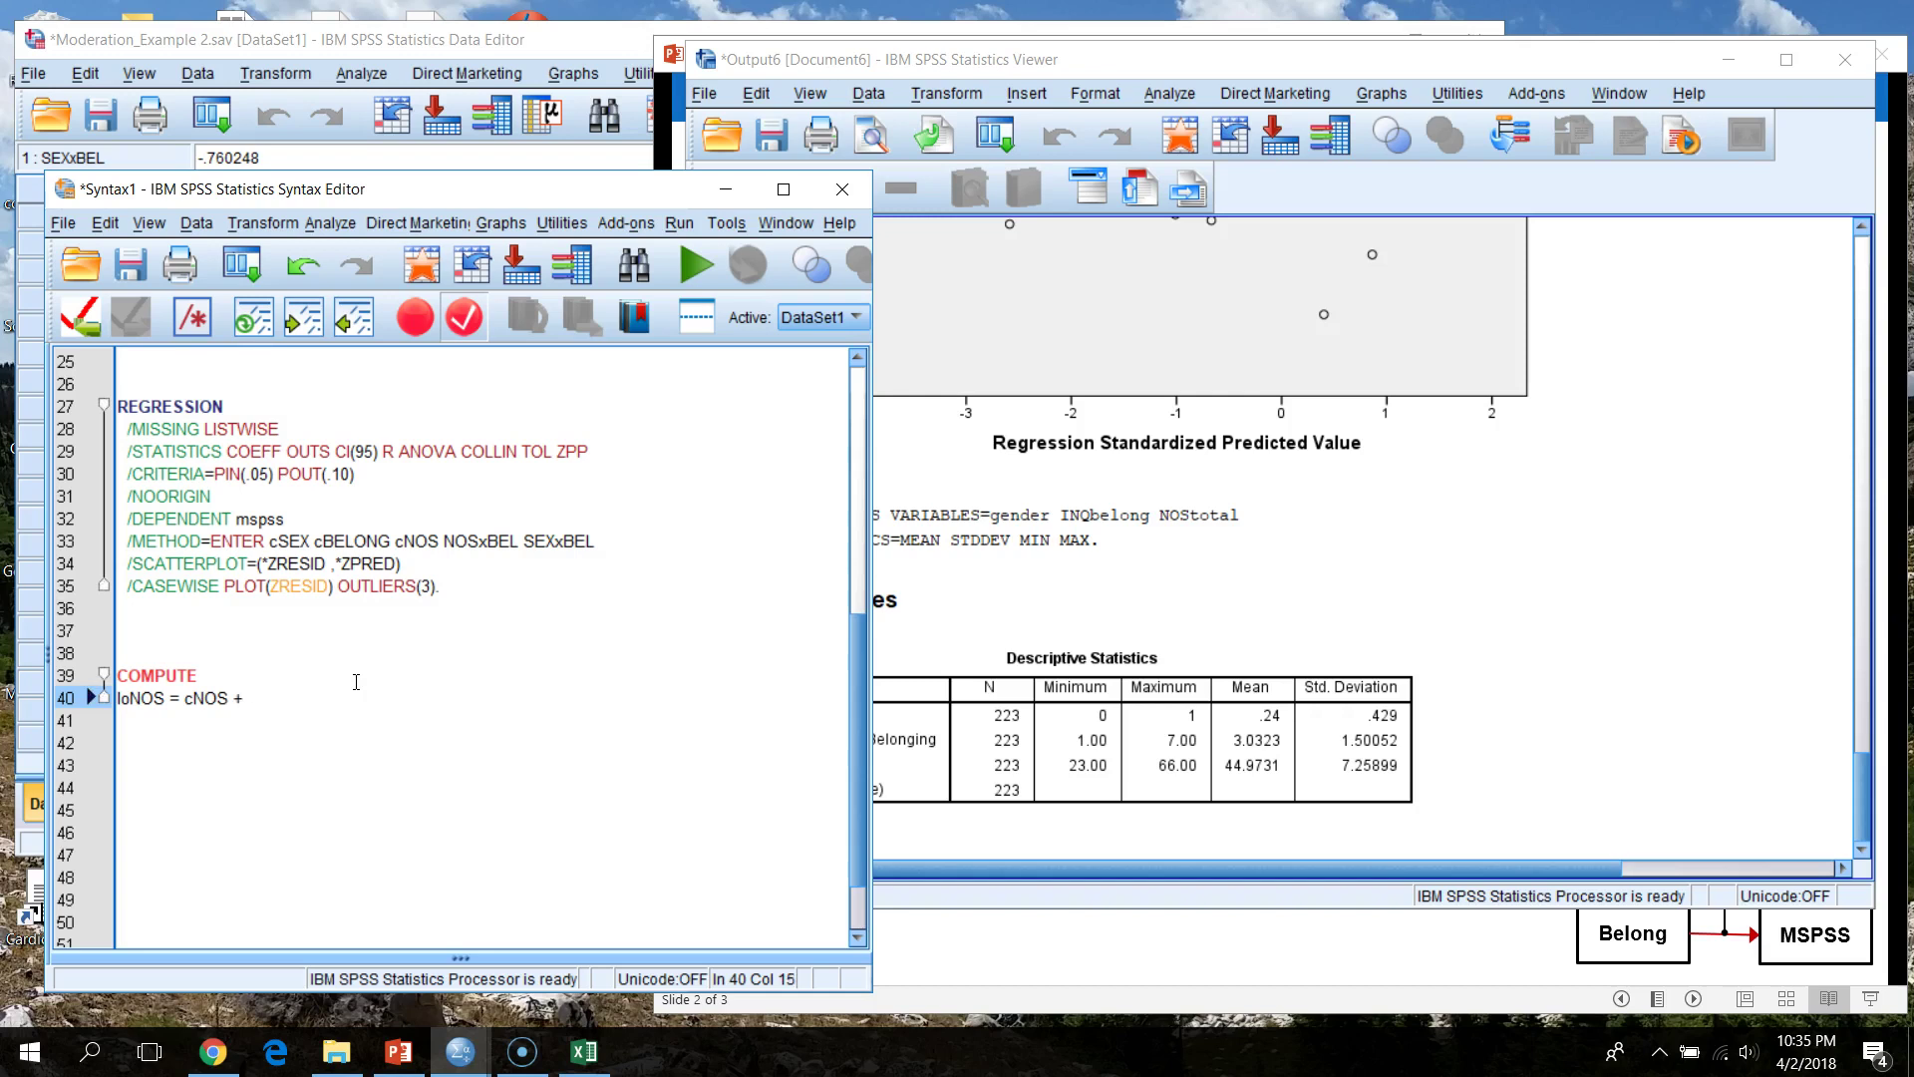
- Complete the loNOS expression as "cNOS + 7.25899 ." and add "EXE ." on the following line
{"action": "type", "text": "25899 ."}
{"action": "key", "text": "Return"}
{"action": "type", "text": "EXE ."}
{"action": "key", "text": "Return"}
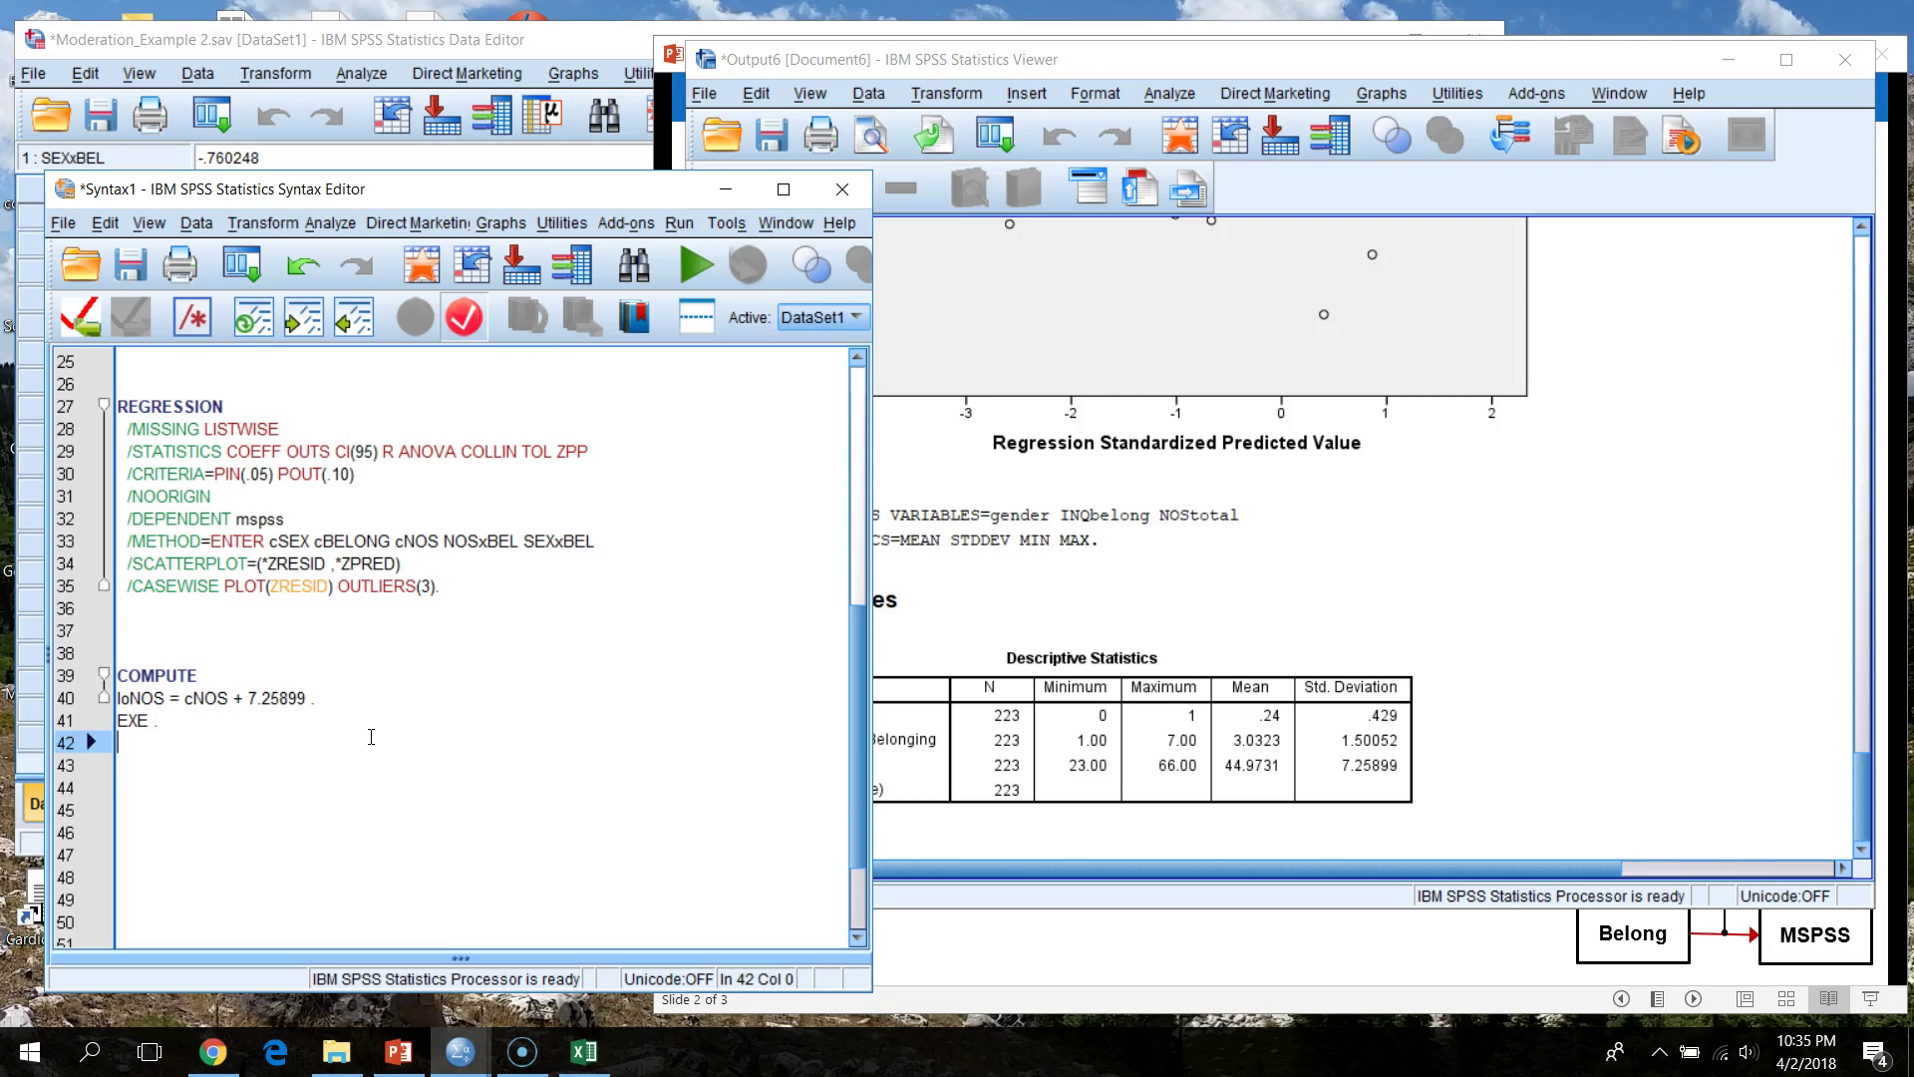
- Duplicate the three-line loNOS COMPUTE block directly below the original
{"action": "left_click_drag", "start_coordinate": [157, 716], "coordinate": [33, 683]}
{"action": "key", "text": "ctrl+c"}
{"action": "left_click", "coordinate": [183, 721]}
{"action": "key", "text": "Return"}
{"action": "key", "text": "ctrl+v"}
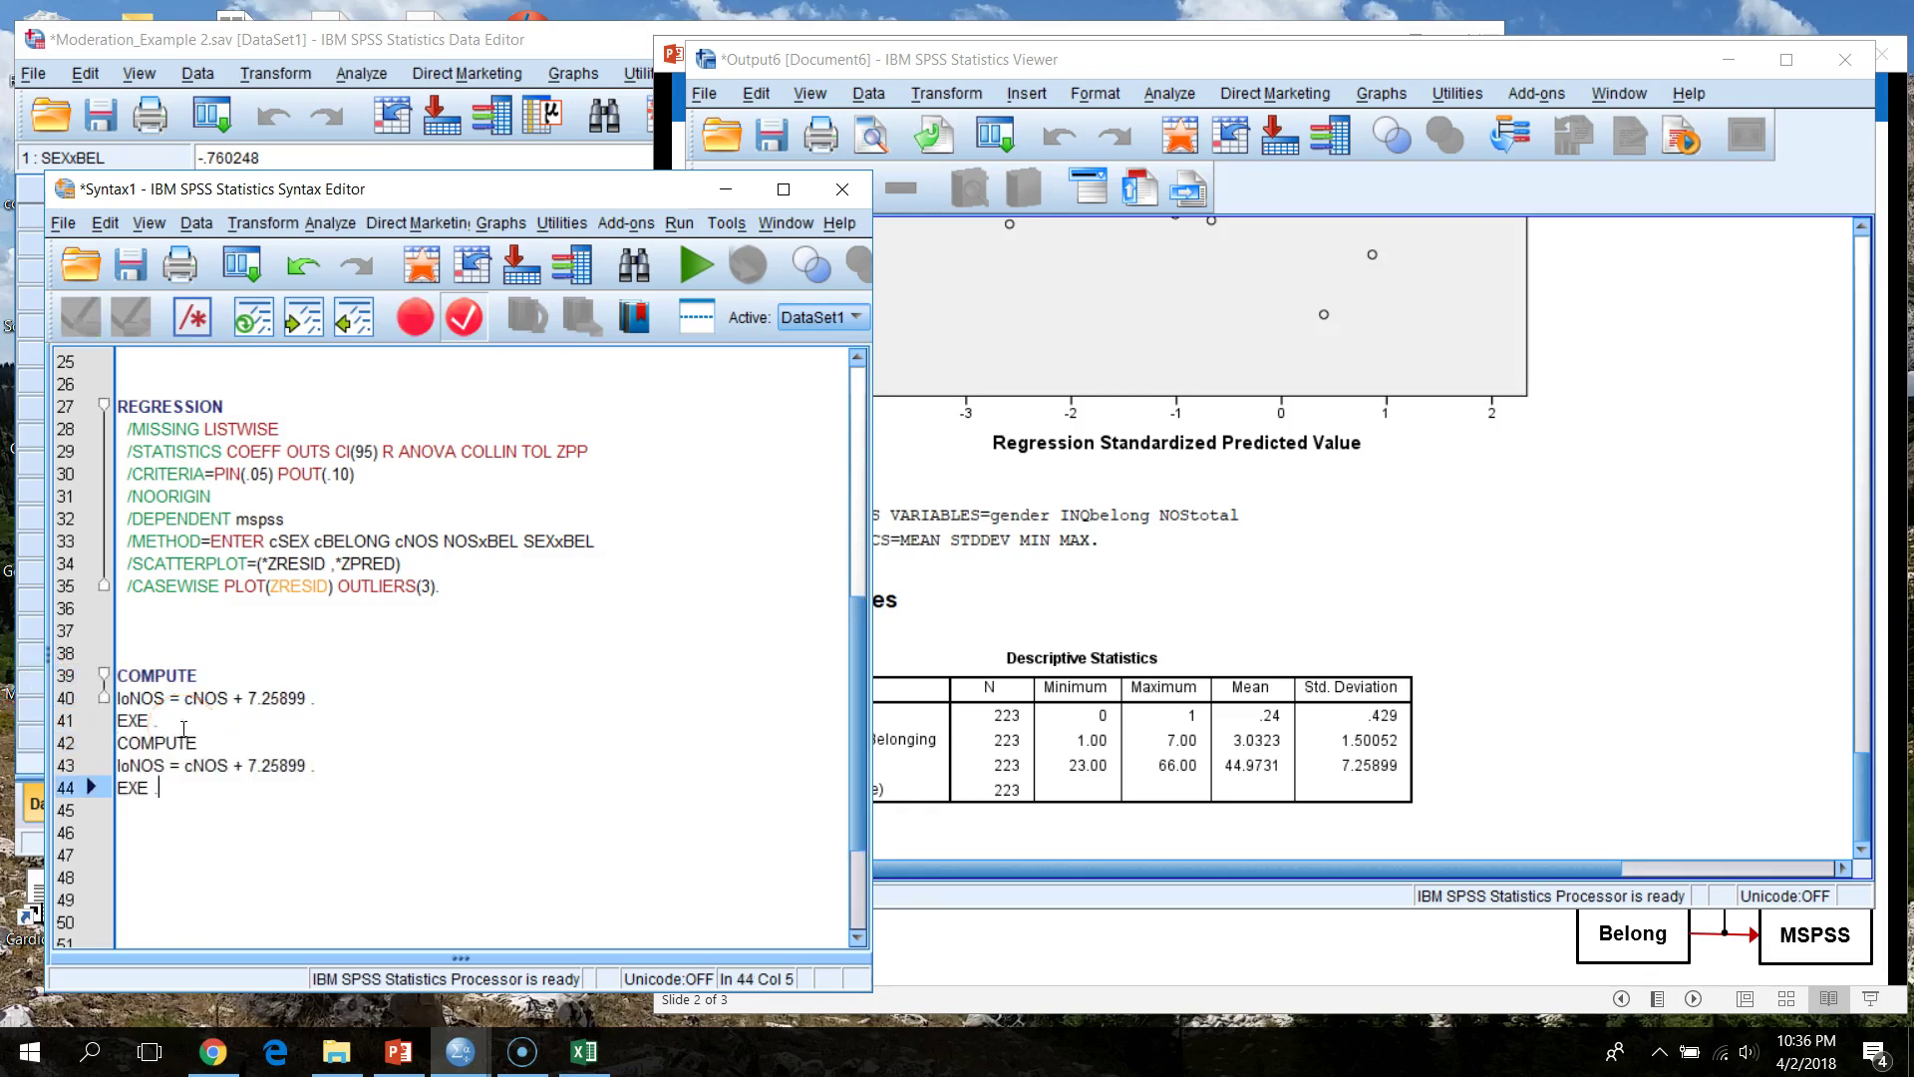
- Change the duplicated COMPUTE block so it reads "hiNOS = cNOS - 7.25899 ."
{"action": "double_click", "coordinate": [239, 764]}
{"action": "type", "text": "-"}
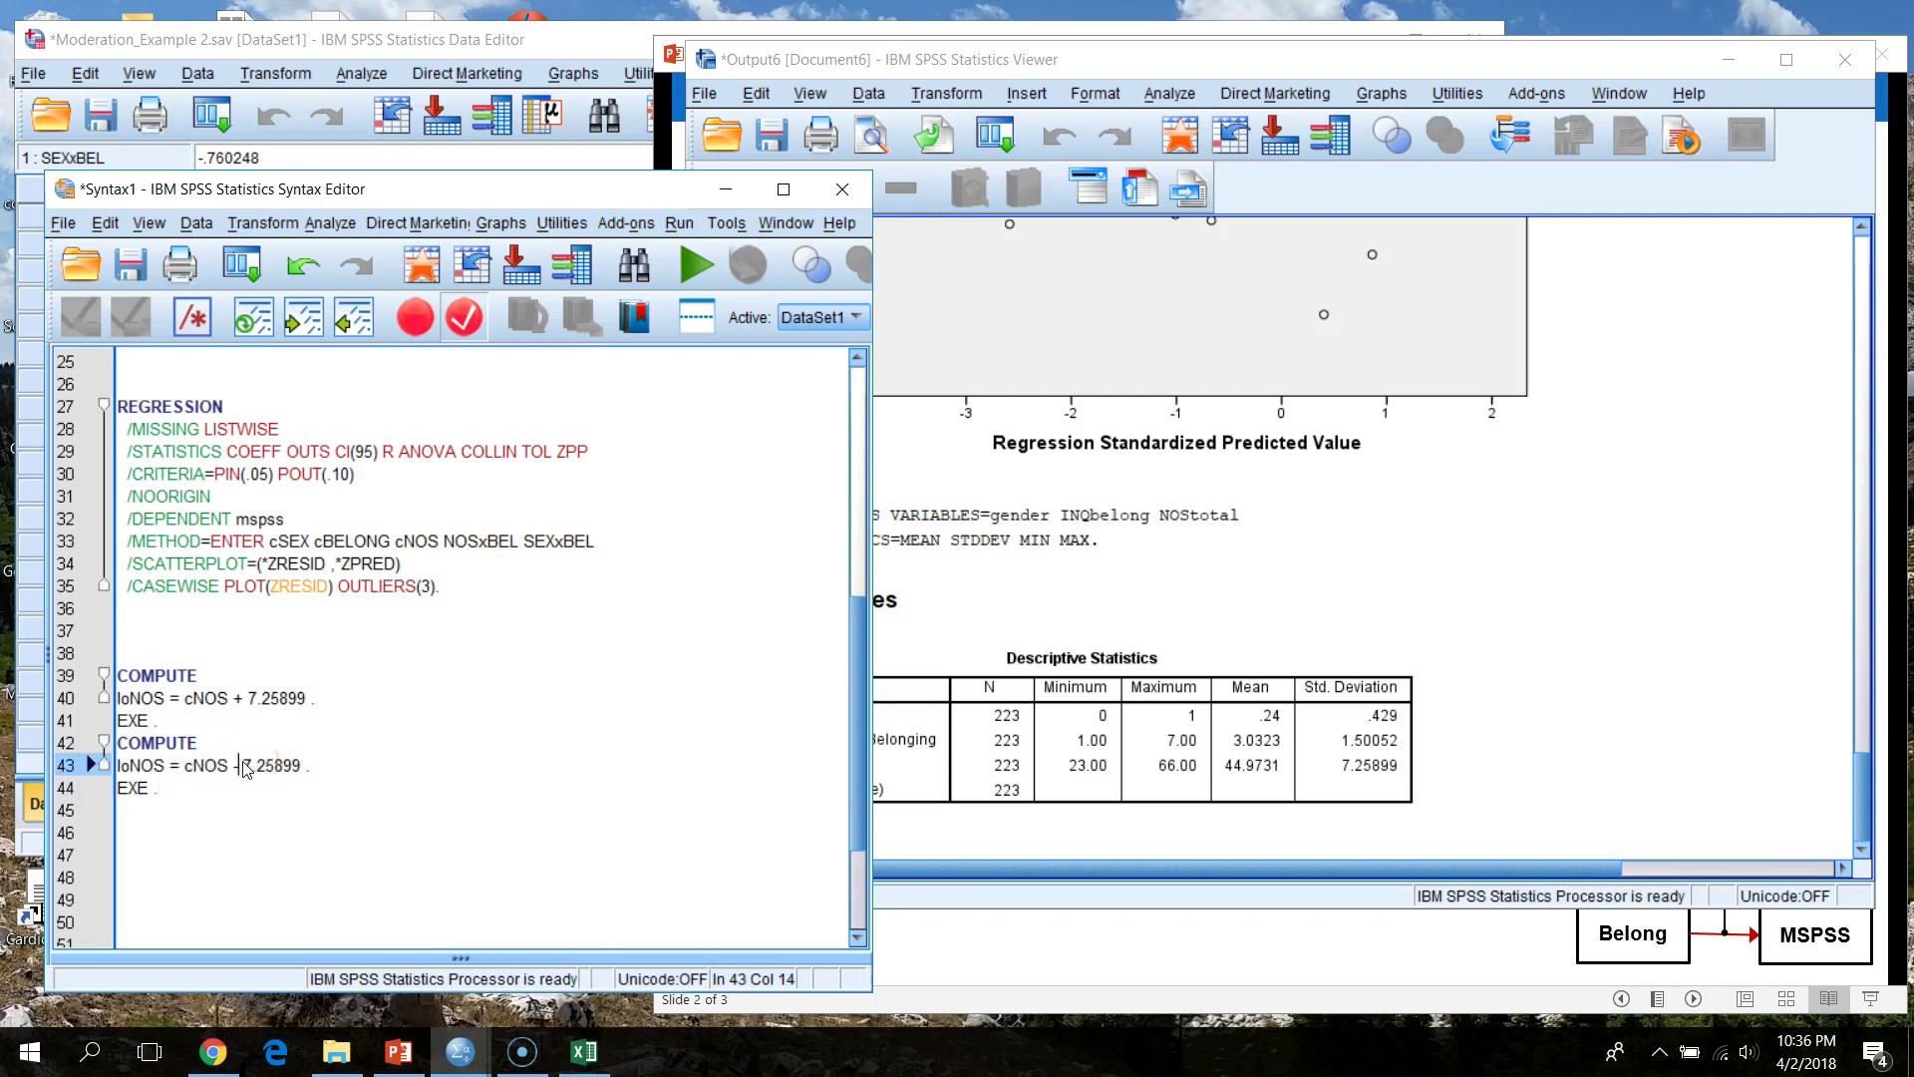
{"action": "left_click", "coordinate": [131, 767]}
{"action": "key", "text": "BackSpace"}
{"action": "key", "text": "BackSpace"}
{"action": "type", "text": "hi"}
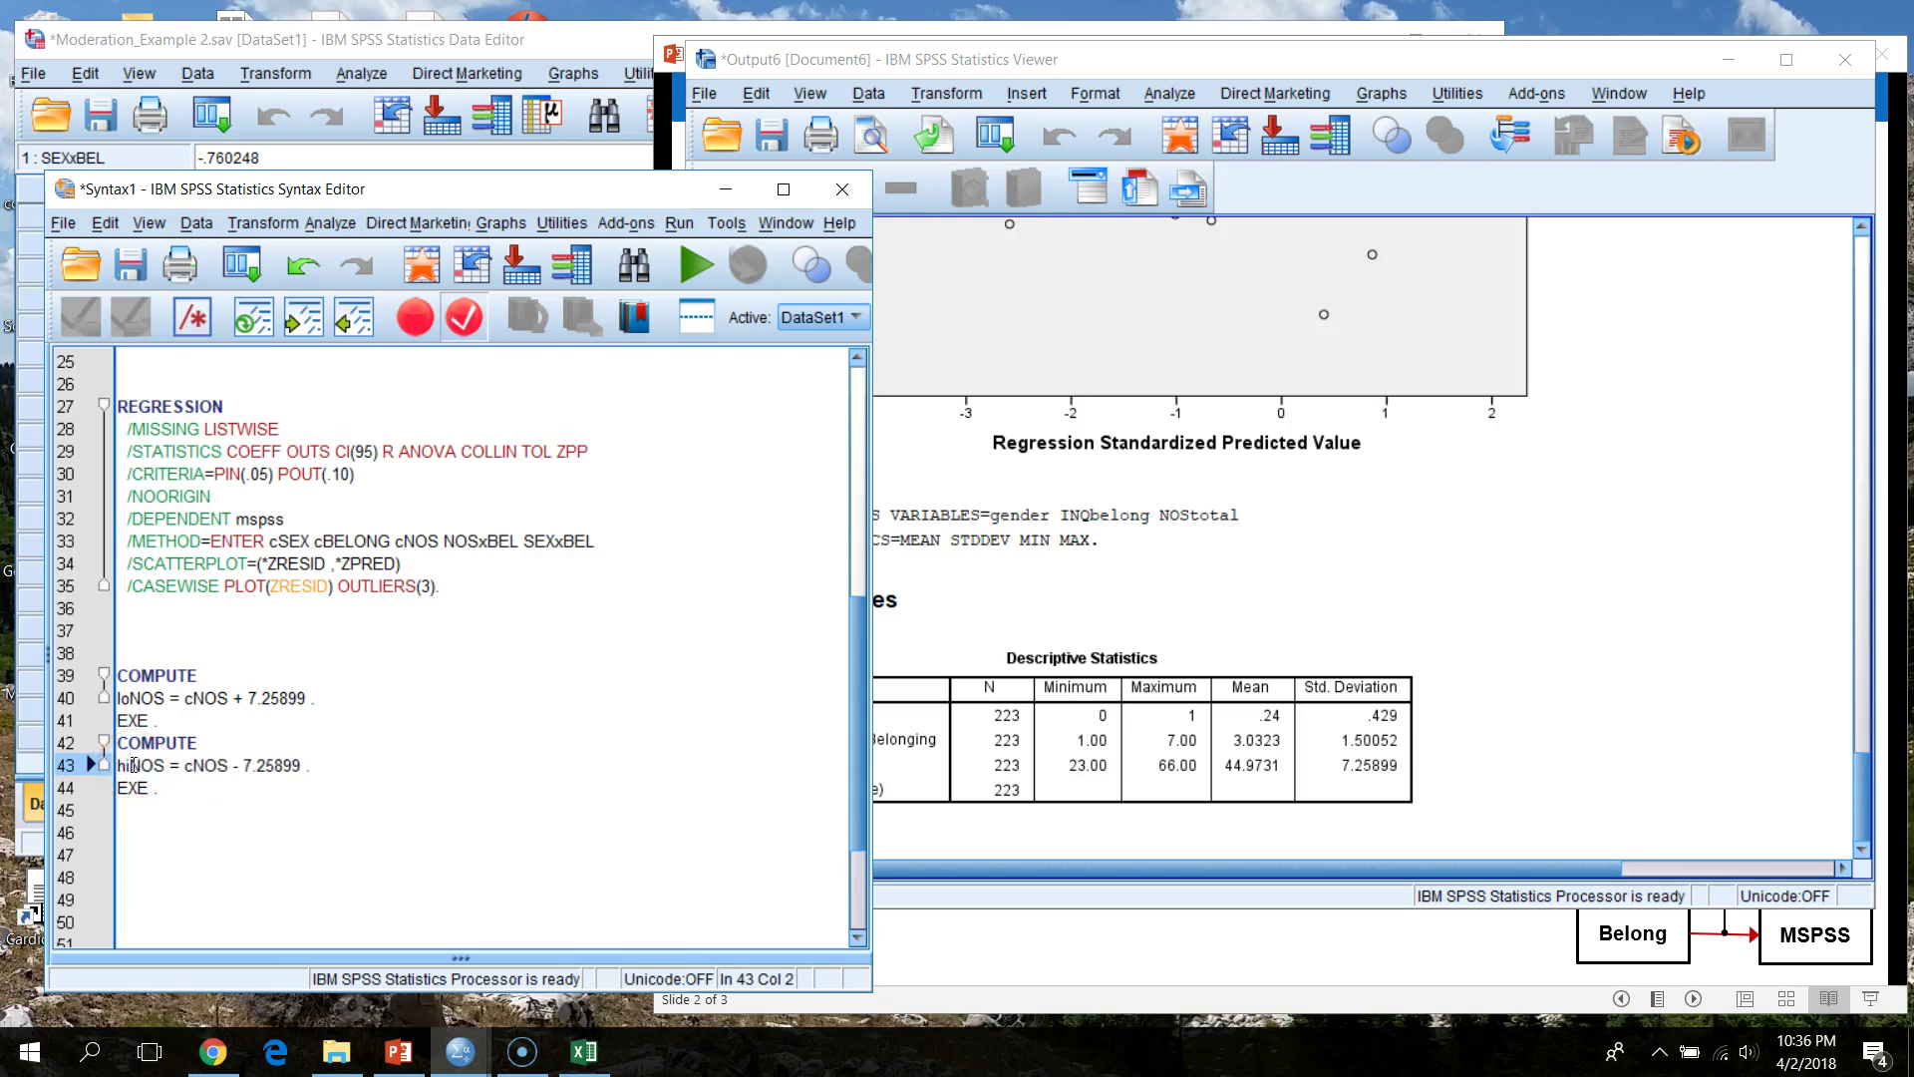
{"action": "left_click", "coordinate": [339, 700]}
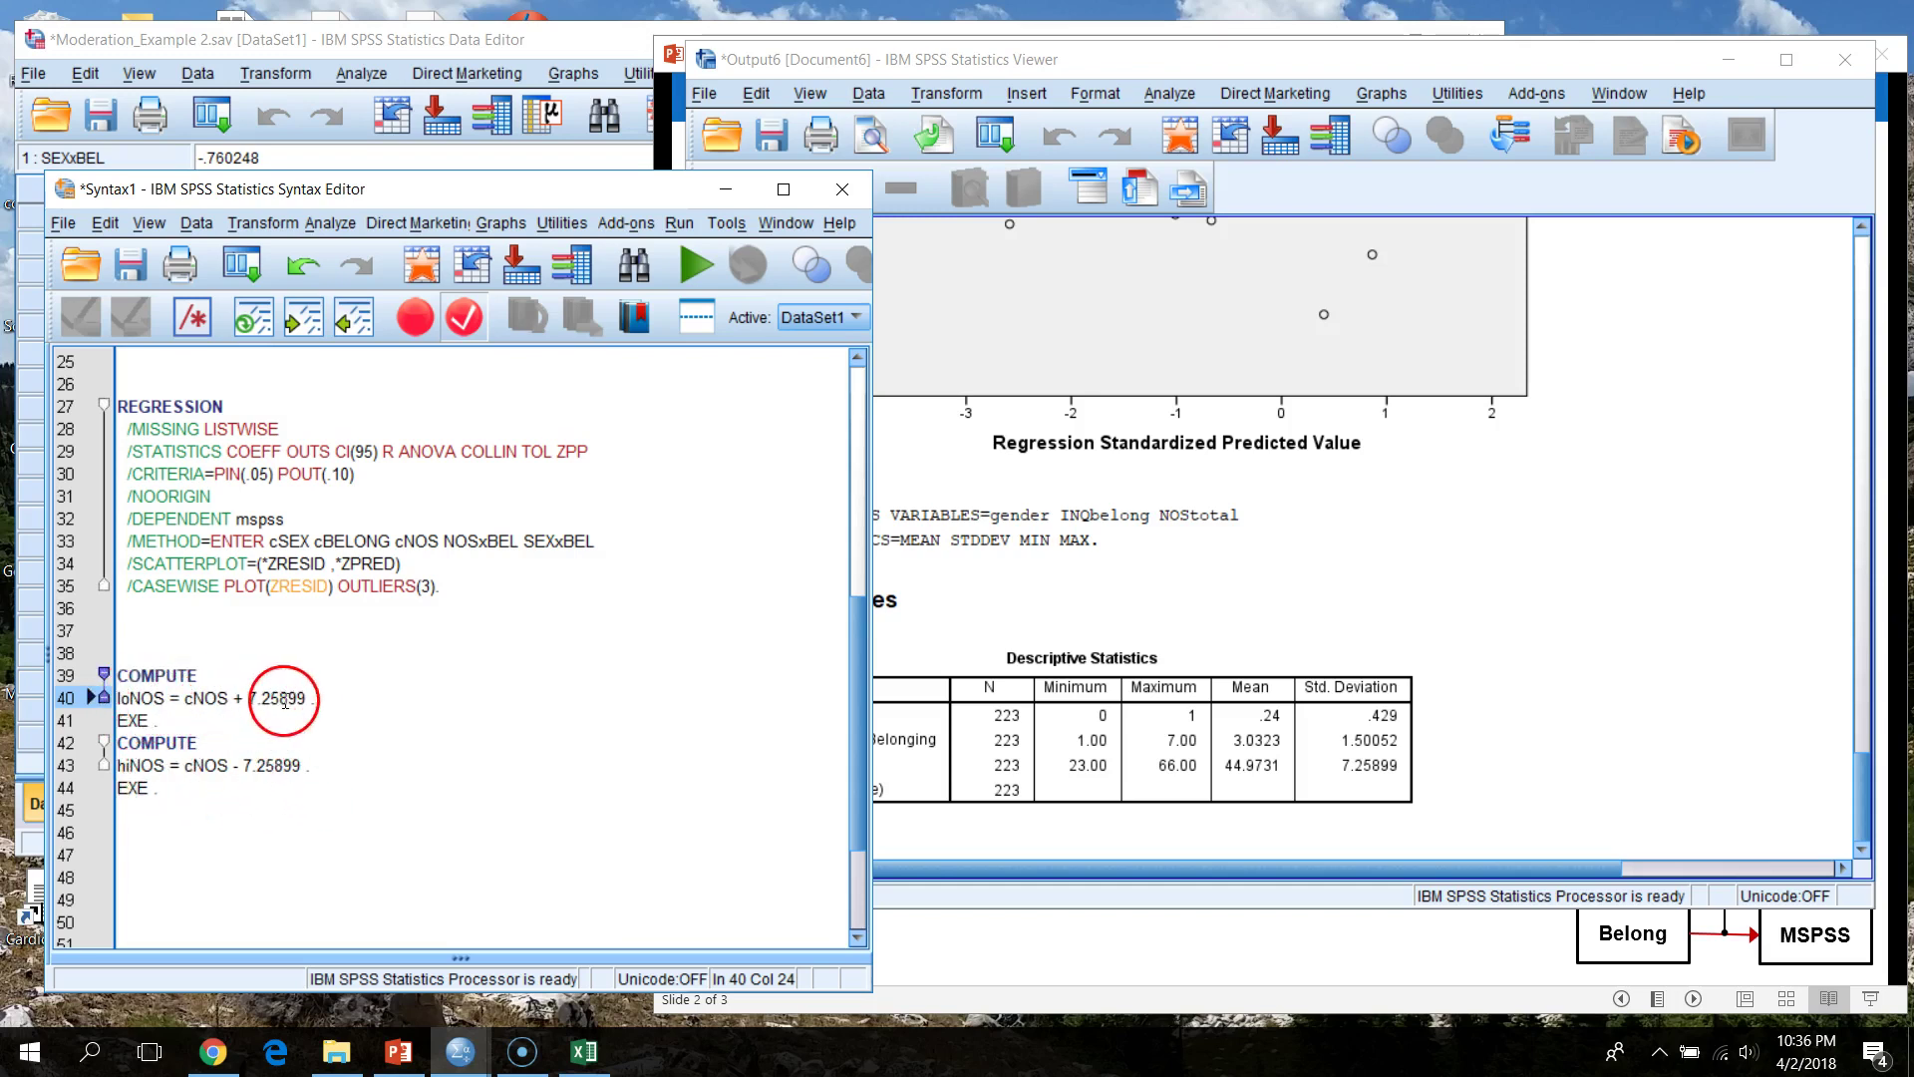
- Below the hiNOS block, after a blank line, add a COMPUTE block with "loNOSxBEL = loNOS*cBELONG ." followed by "EXE ."
{"action": "left_click", "coordinate": [184, 802]}
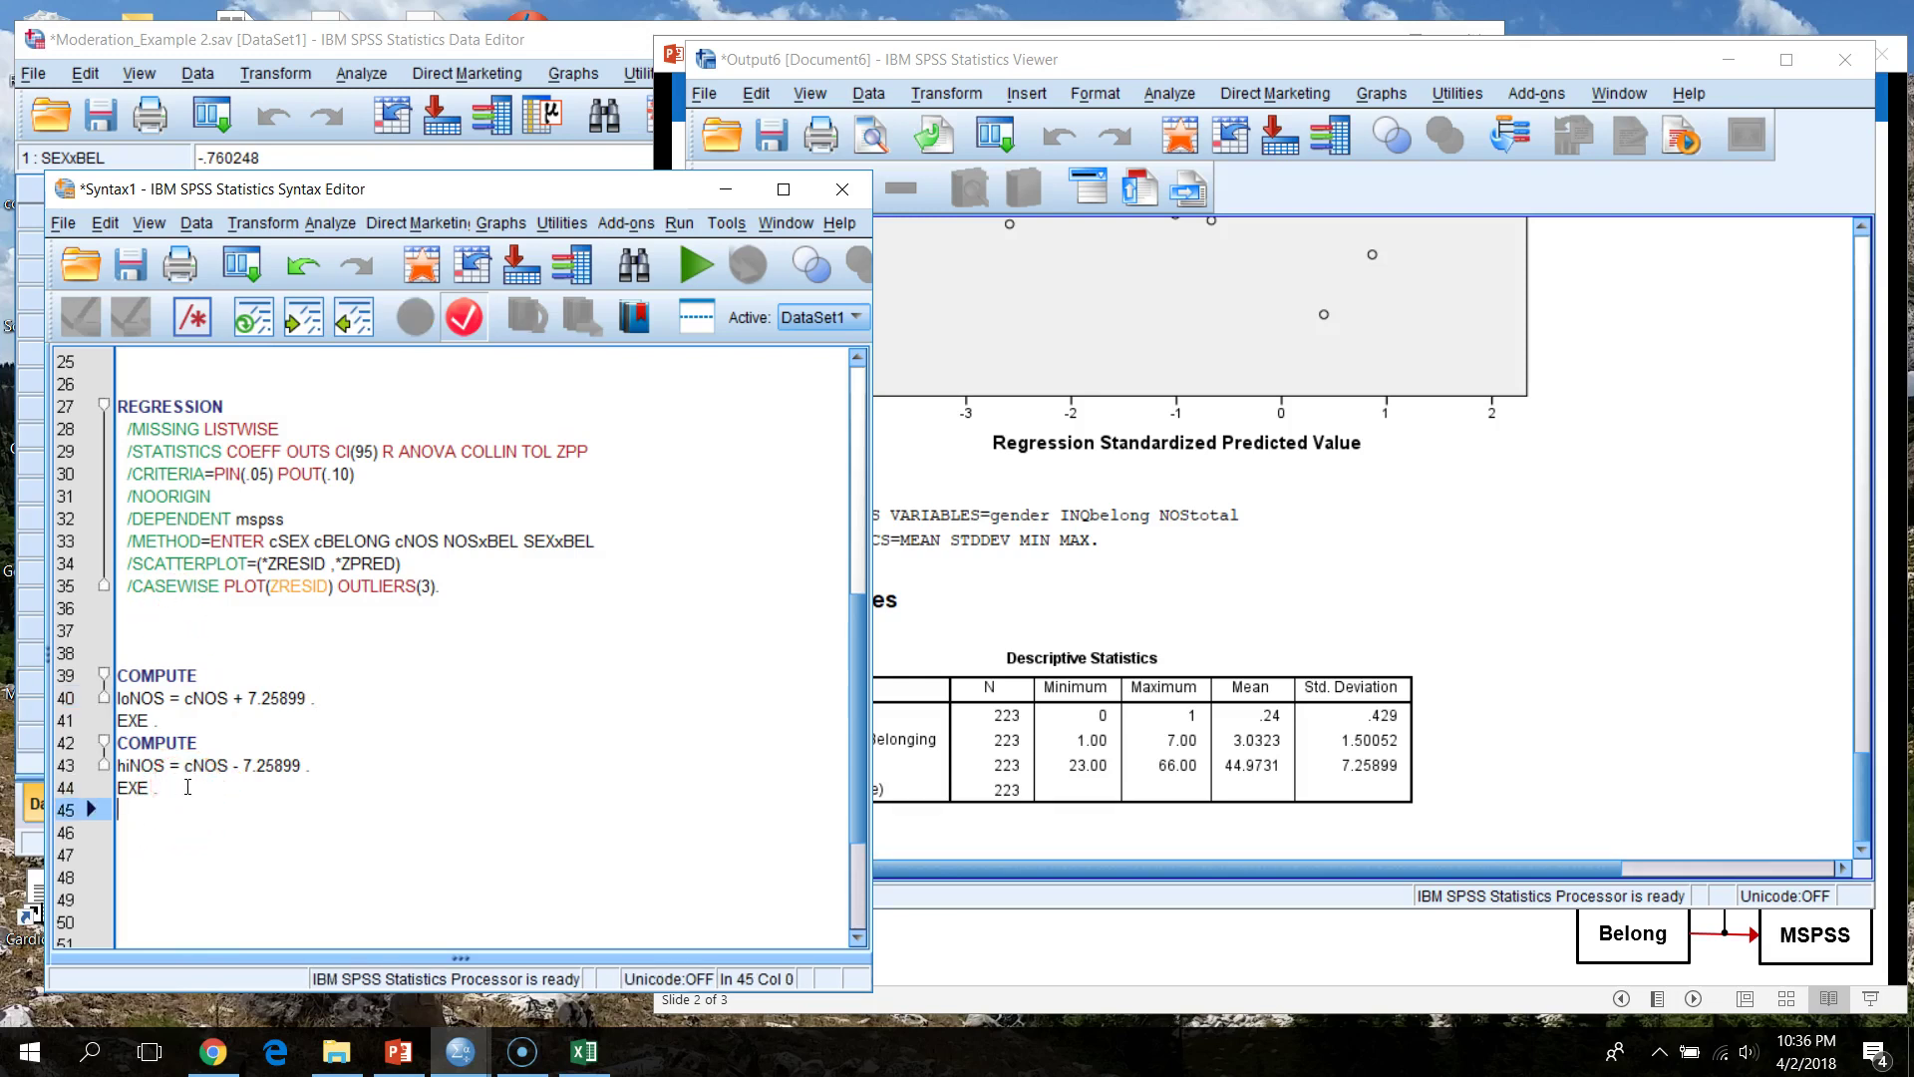
{"action": "key", "text": "Return"}
{"action": "type", "text": "COMPUTE ="}
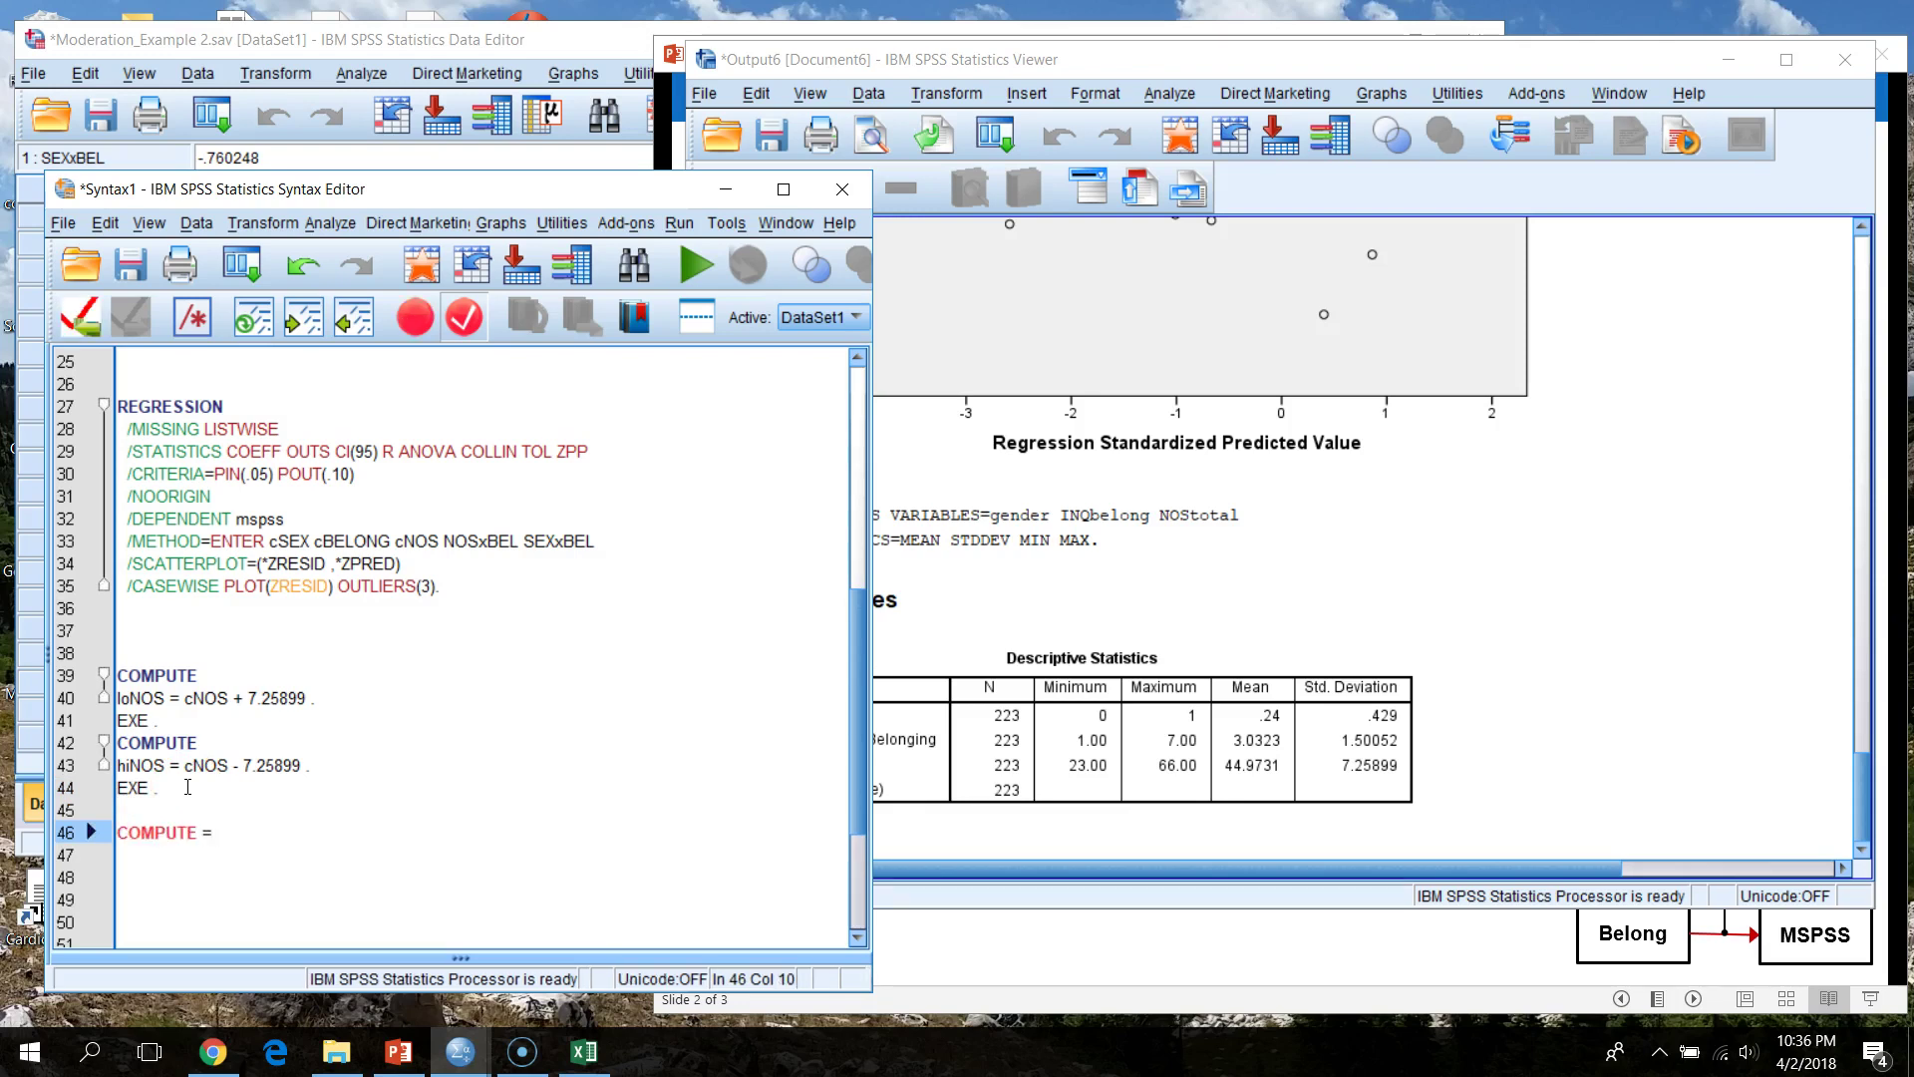
{"action": "key", "text": "BackSpace"}
{"action": "key", "text": "BackSpace"}
{"action": "key", "text": "BackSpace"}
{"action": "key", "text": "Return"}
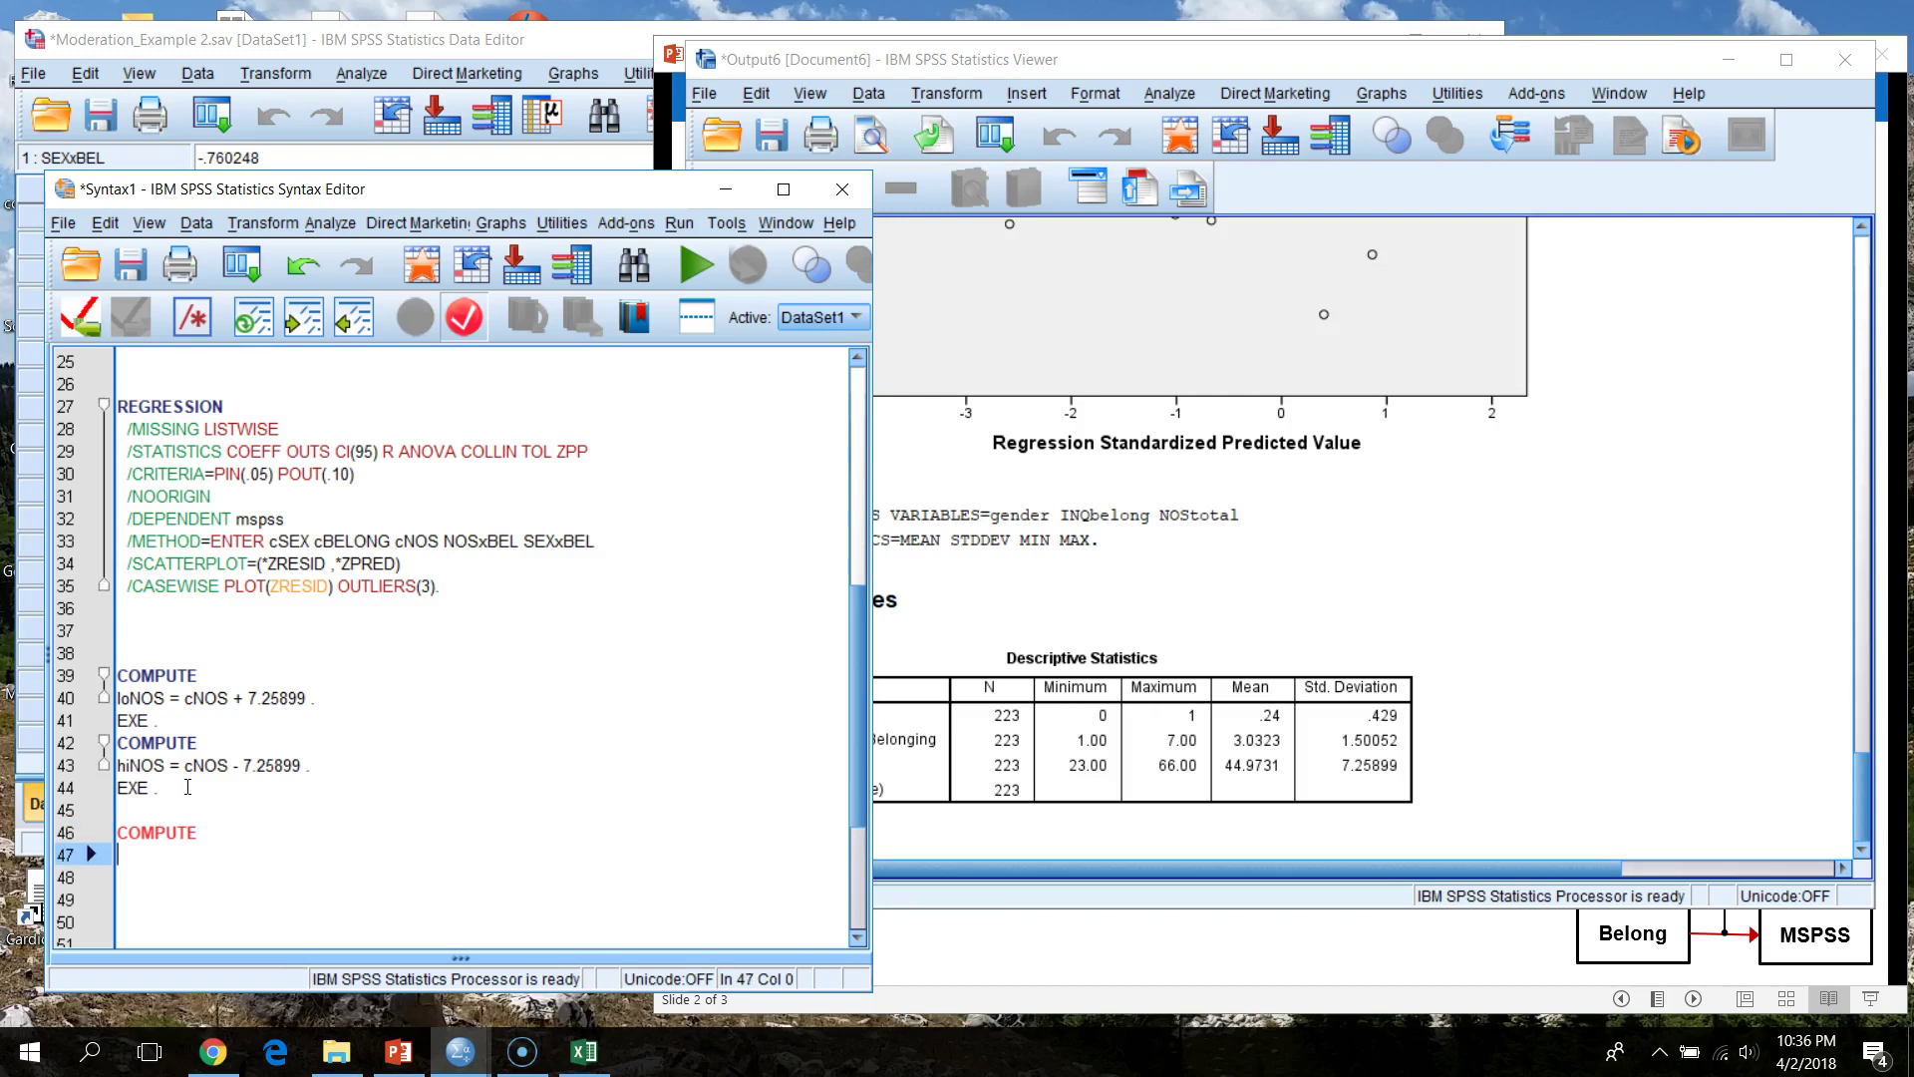
{"action": "type", "text": "loNOS"}
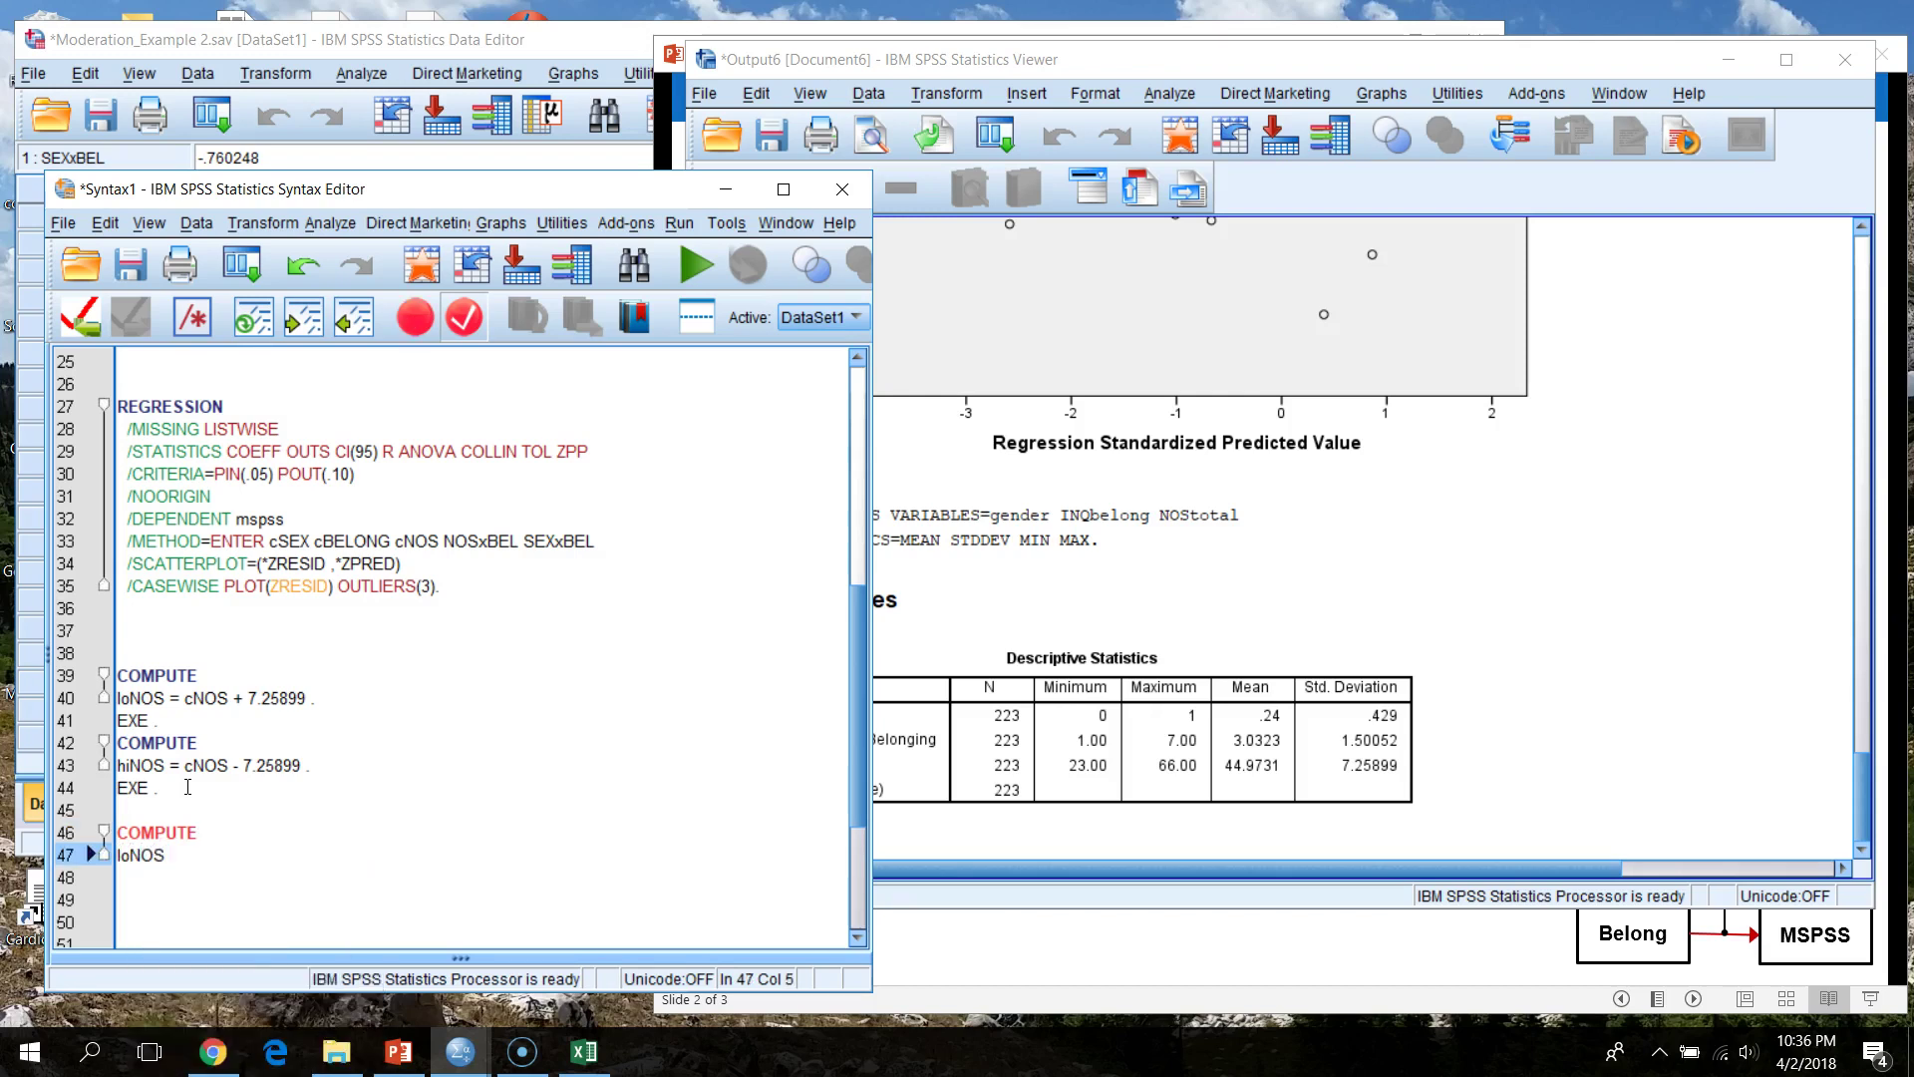
{"action": "type", "text": "xBEL = "}
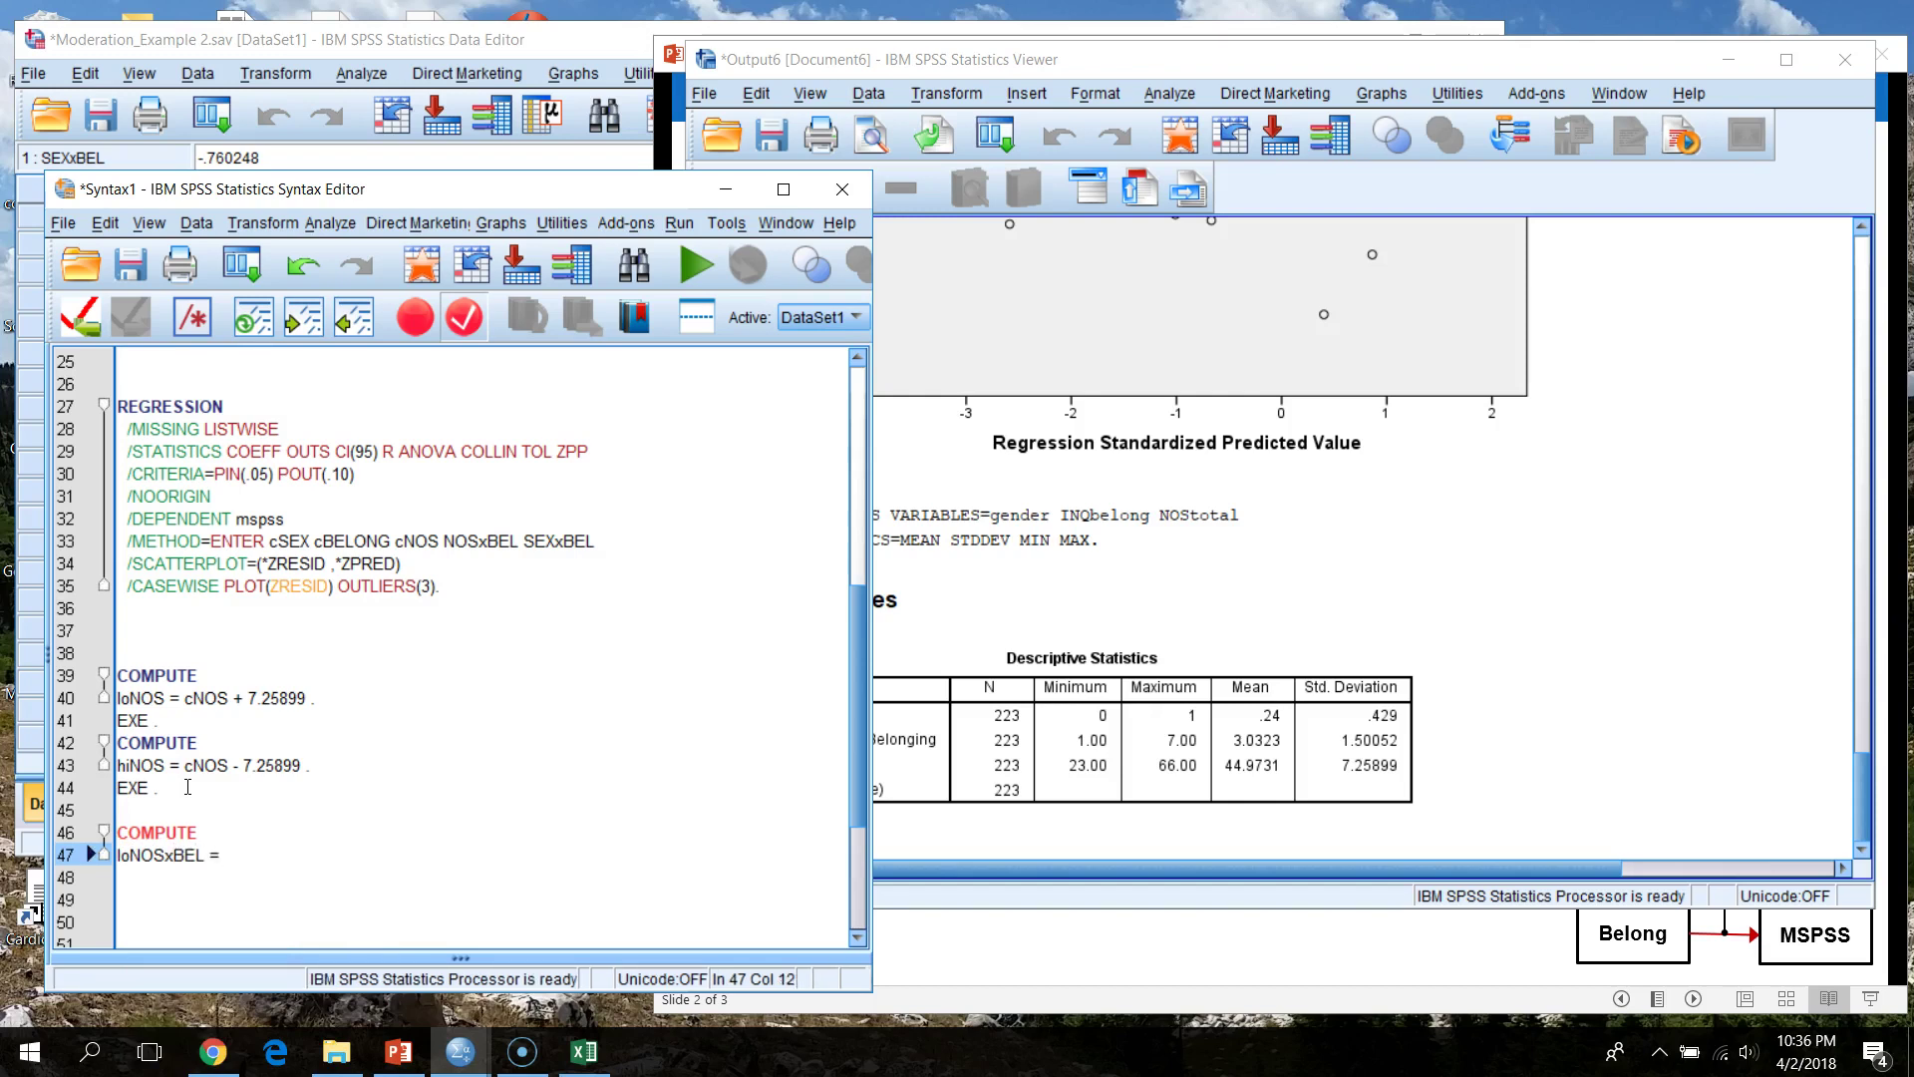
{"action": "type", "text": "loNOS*cBELONG ."}
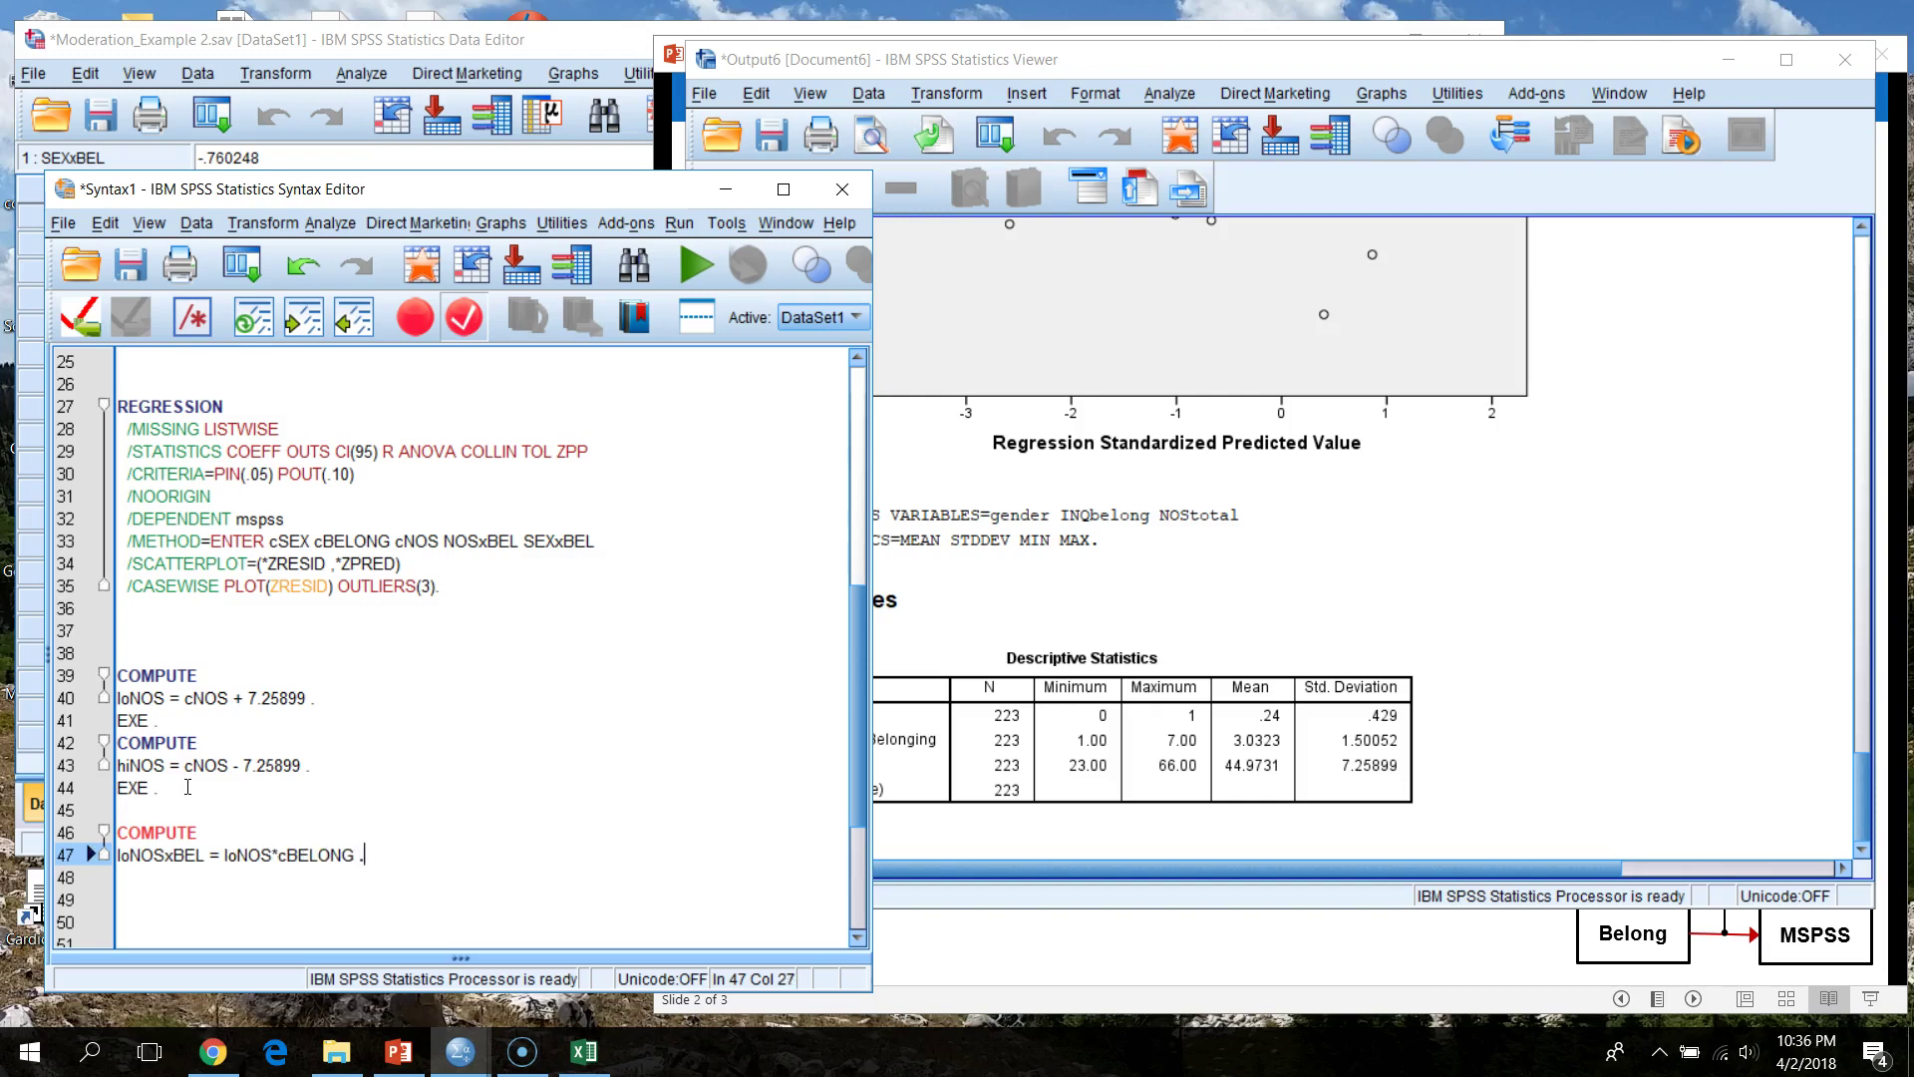
{"action": "key", "text": "Return"}
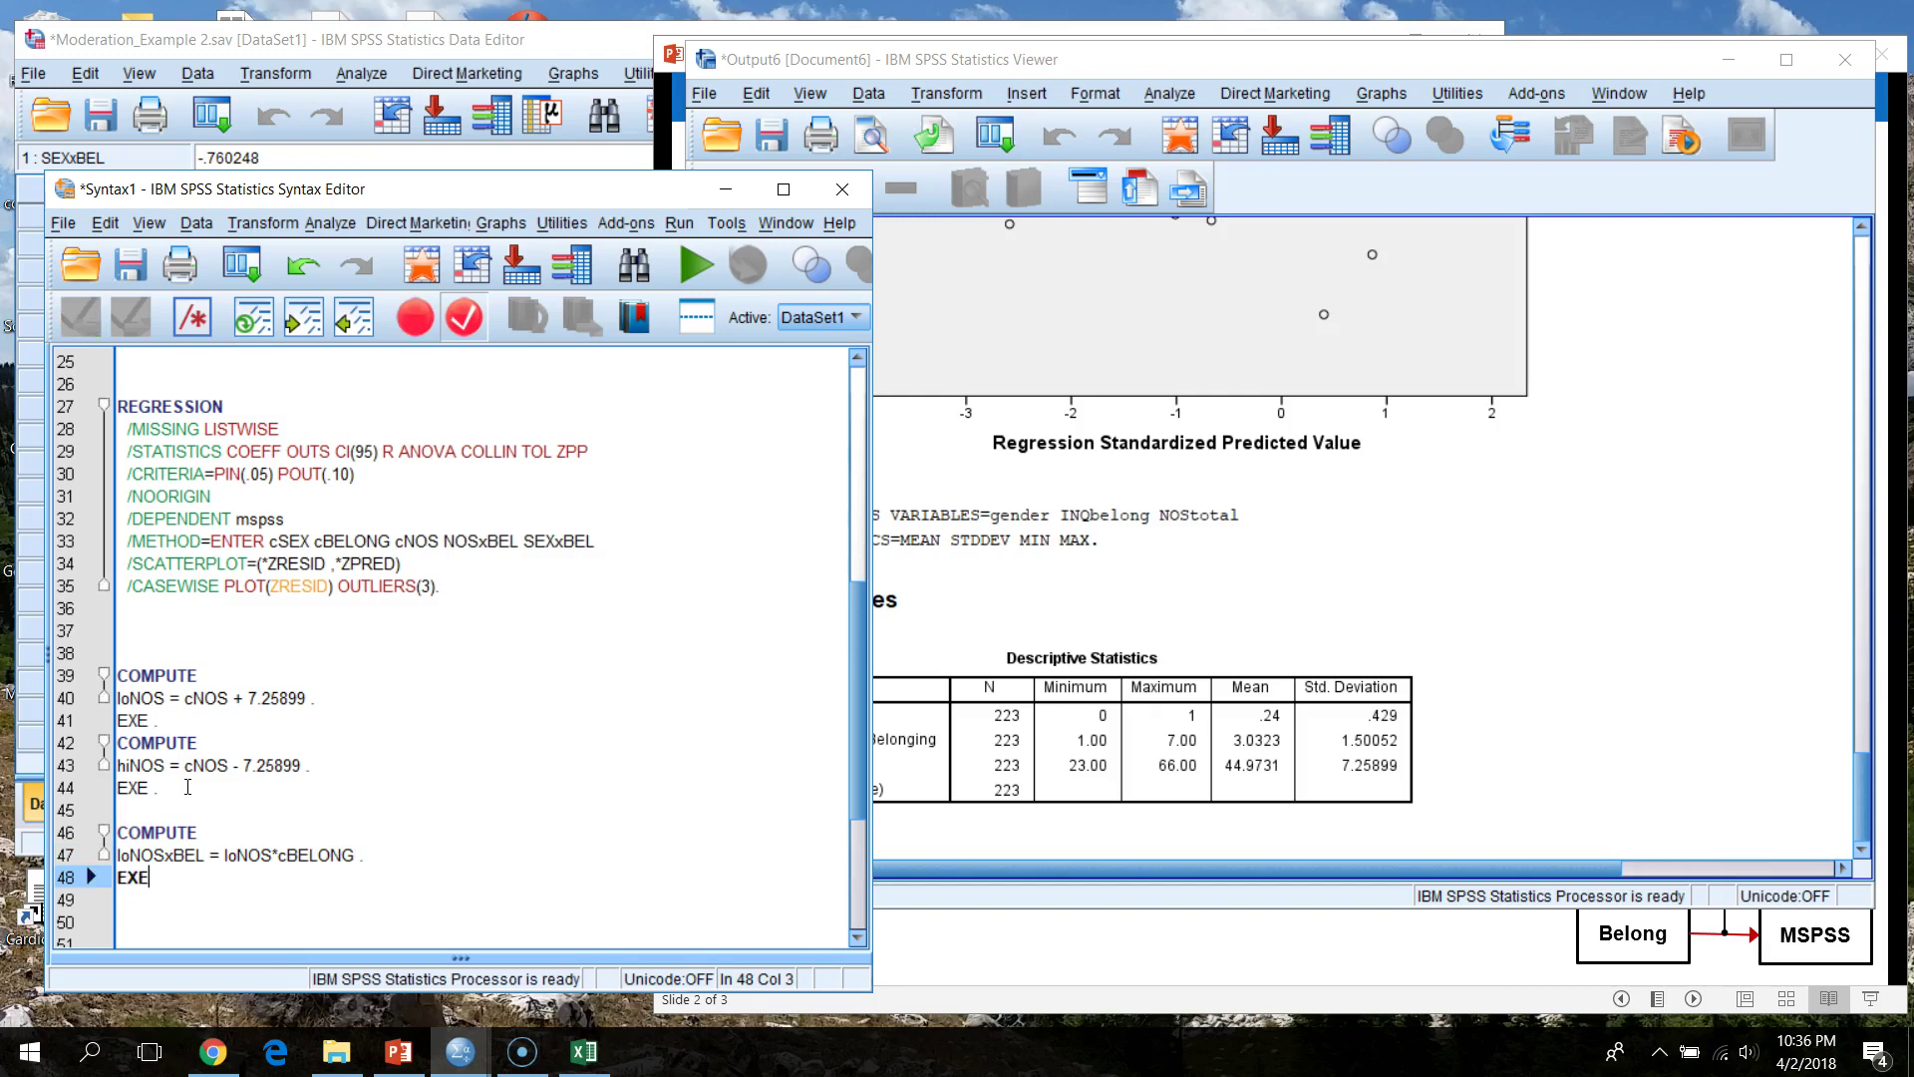
{"action": "key", "text": "Return"}
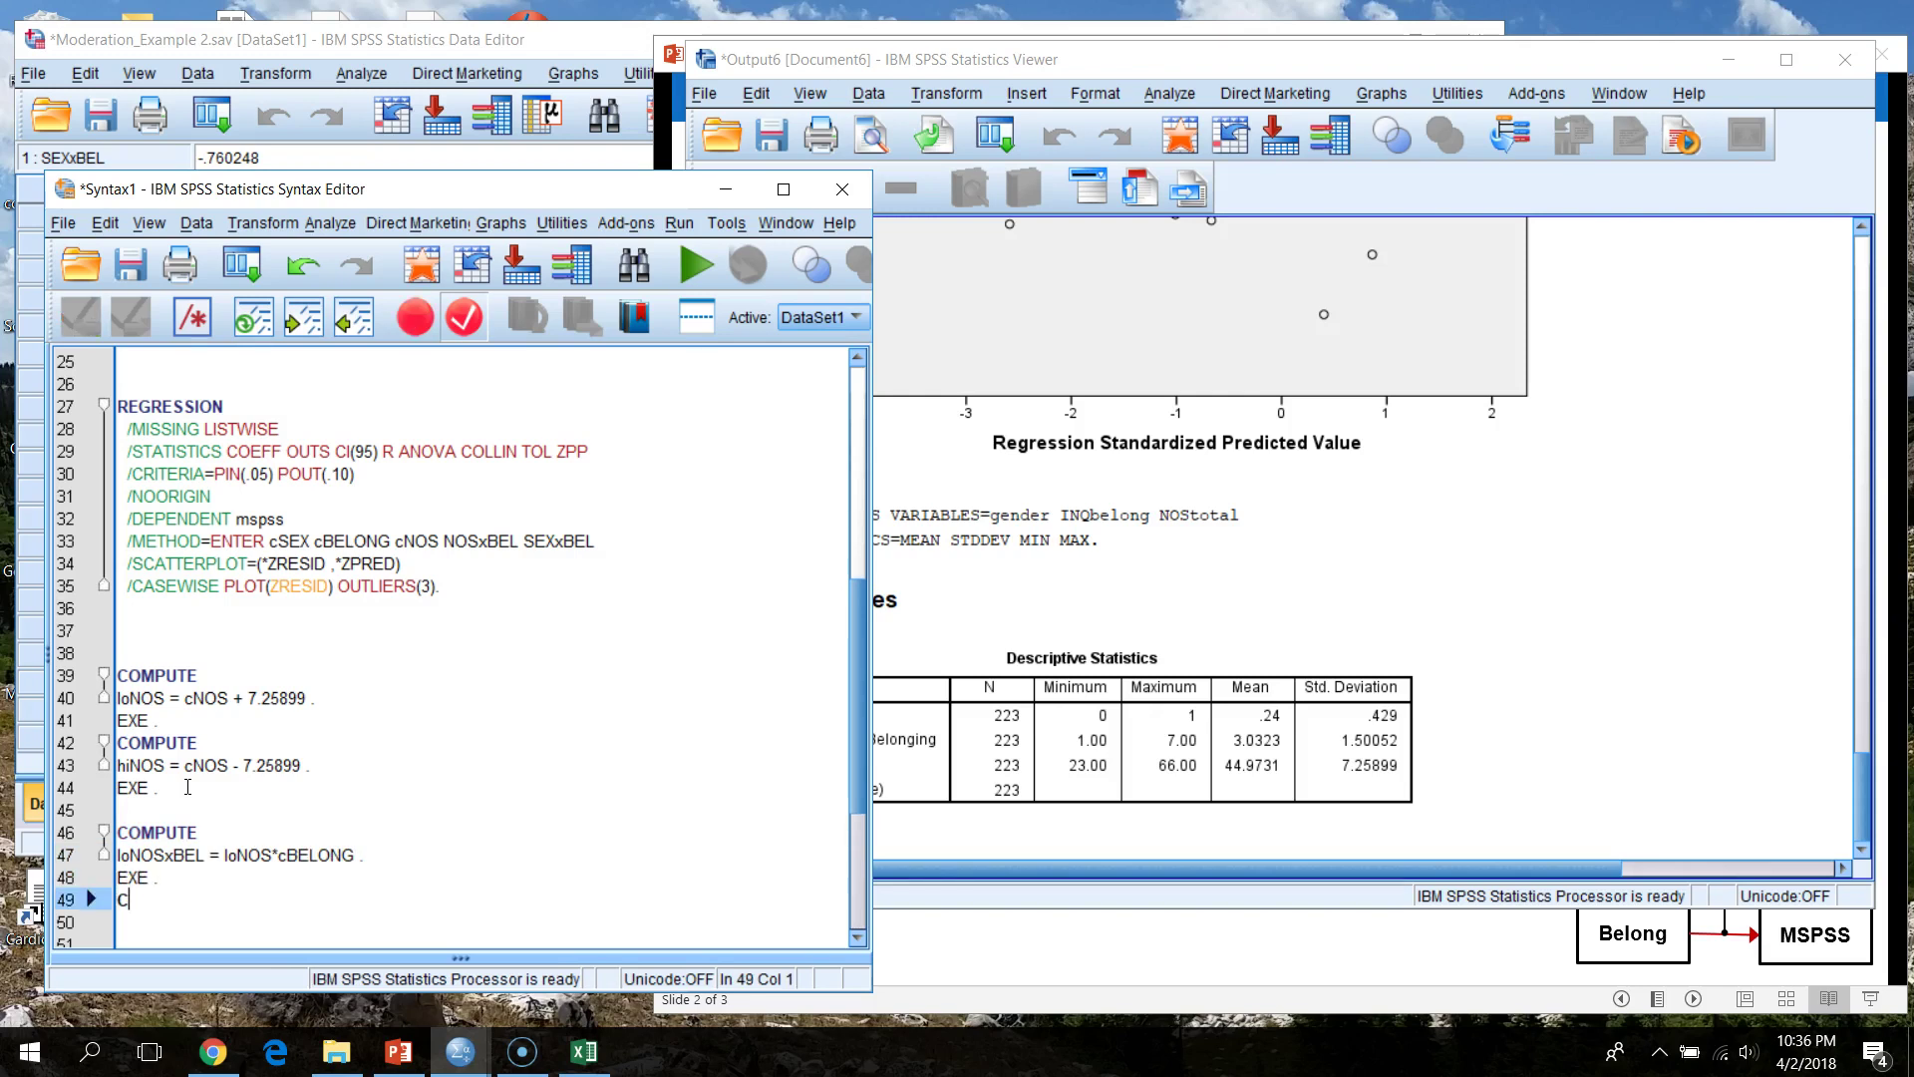
- Add another COMPUTE block directly below with "hiNOSxBEL = hiNOS*cBELONG ." followed by "EXE."
{"action": "type", "text": "COMPUTE"}
{"action": "key", "text": "Return"}
{"action": "type", "text": "hiNO"}
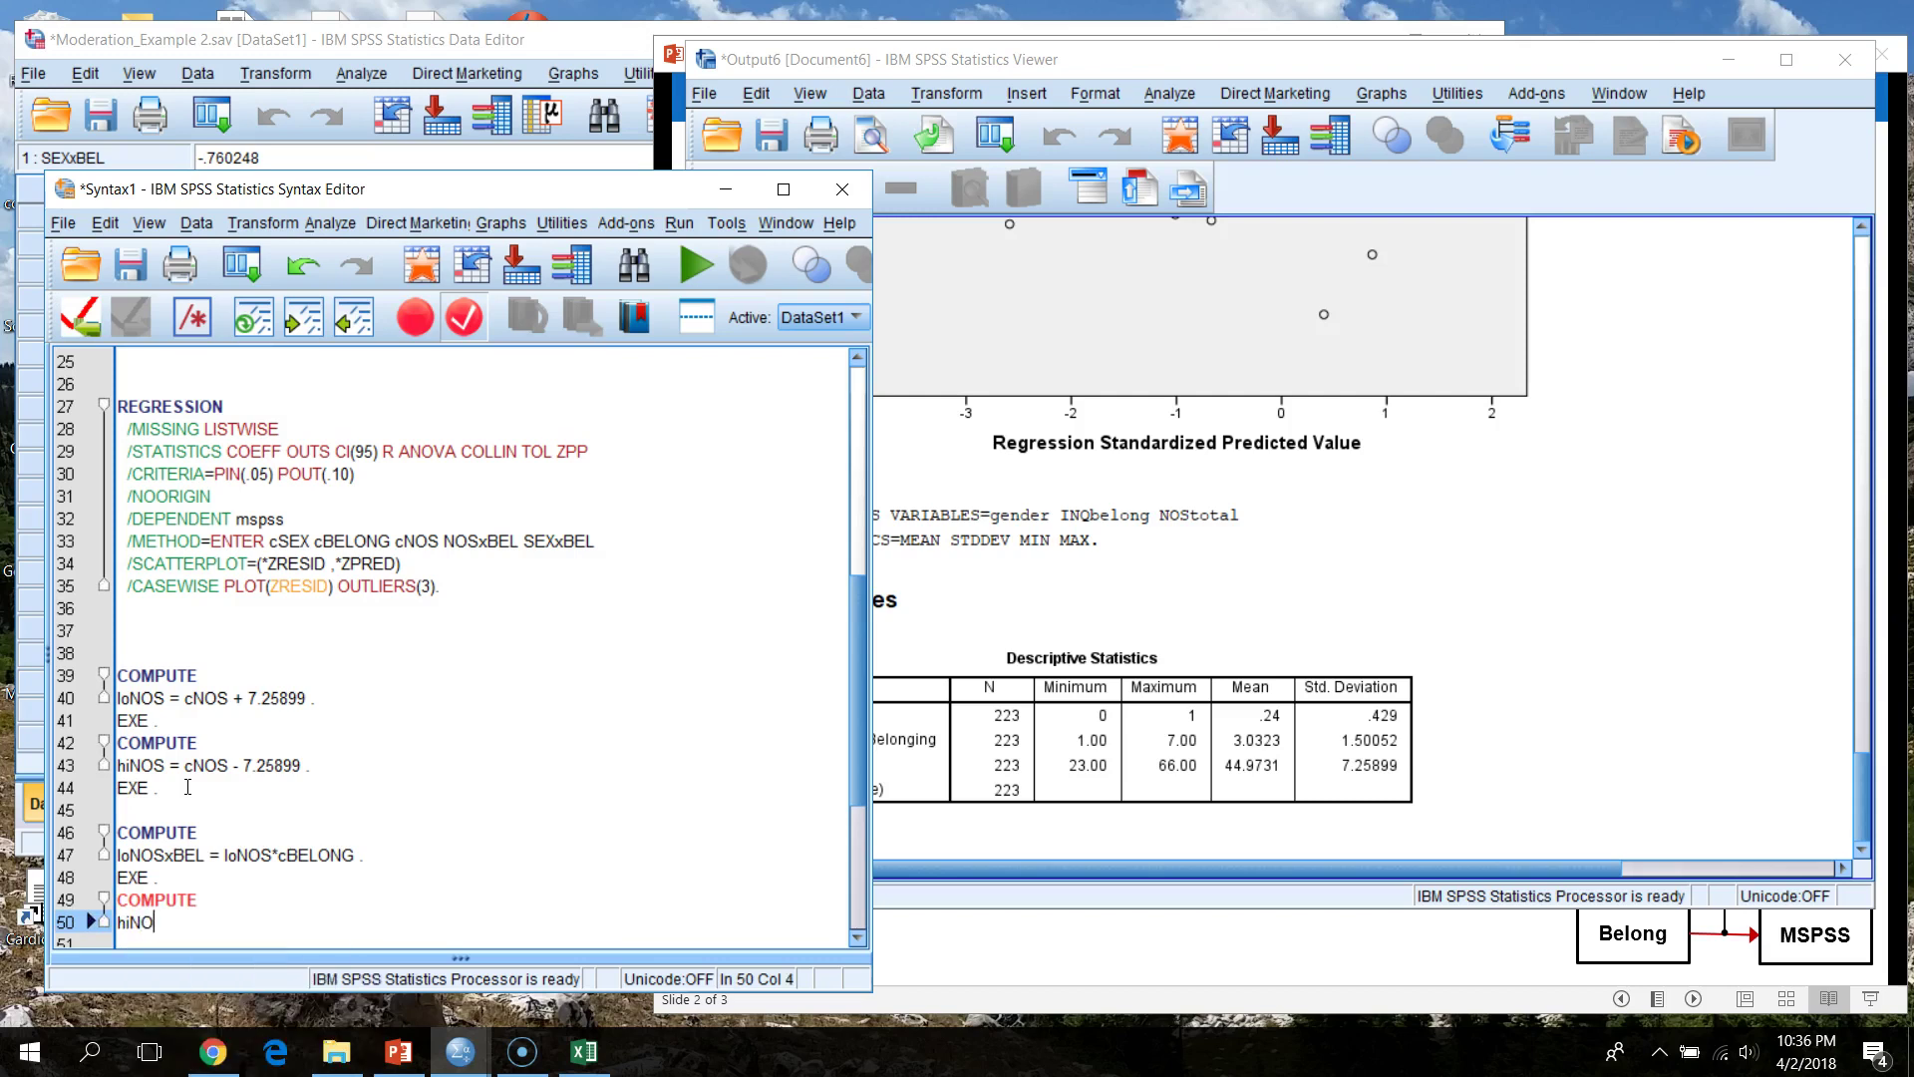
{"action": "type", "text": "SxBEL = hiNOS*c"}
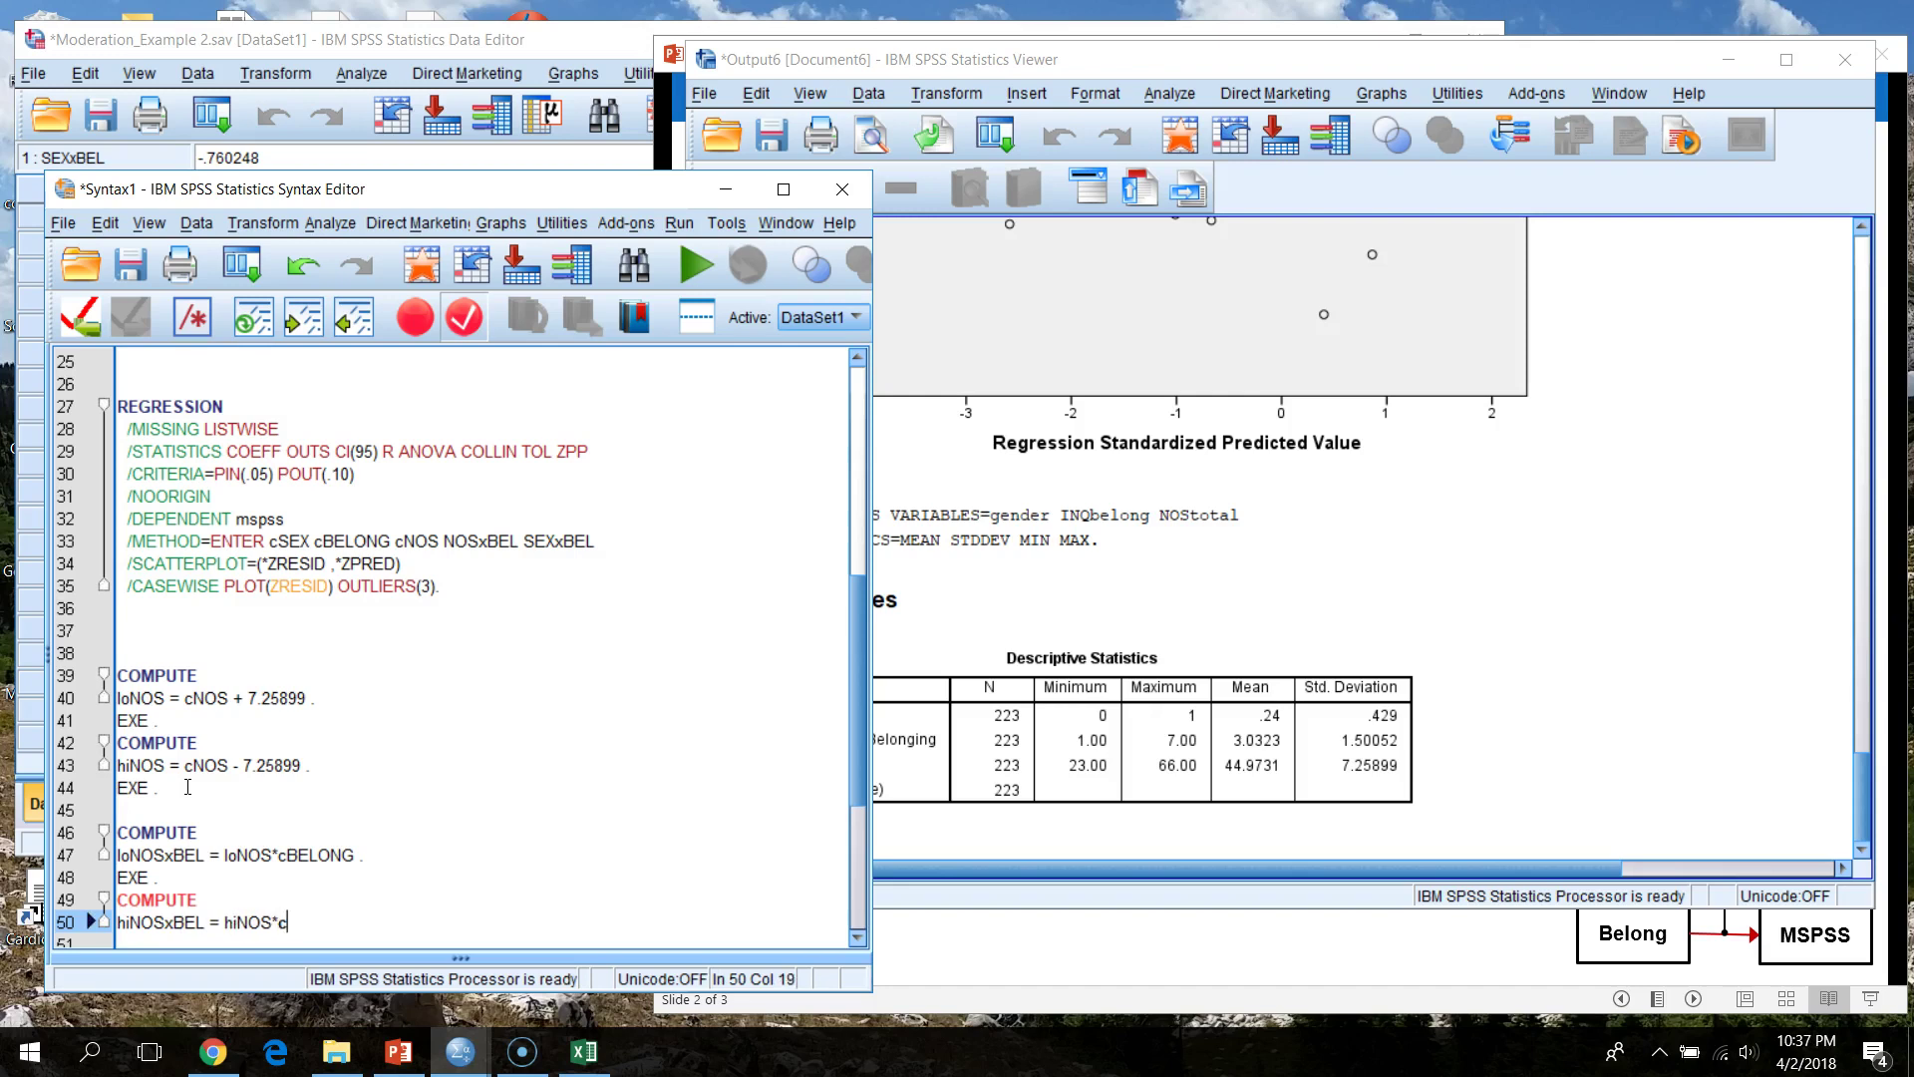
{"action": "type", "text": "."}
{"action": "key", "text": "Return"}
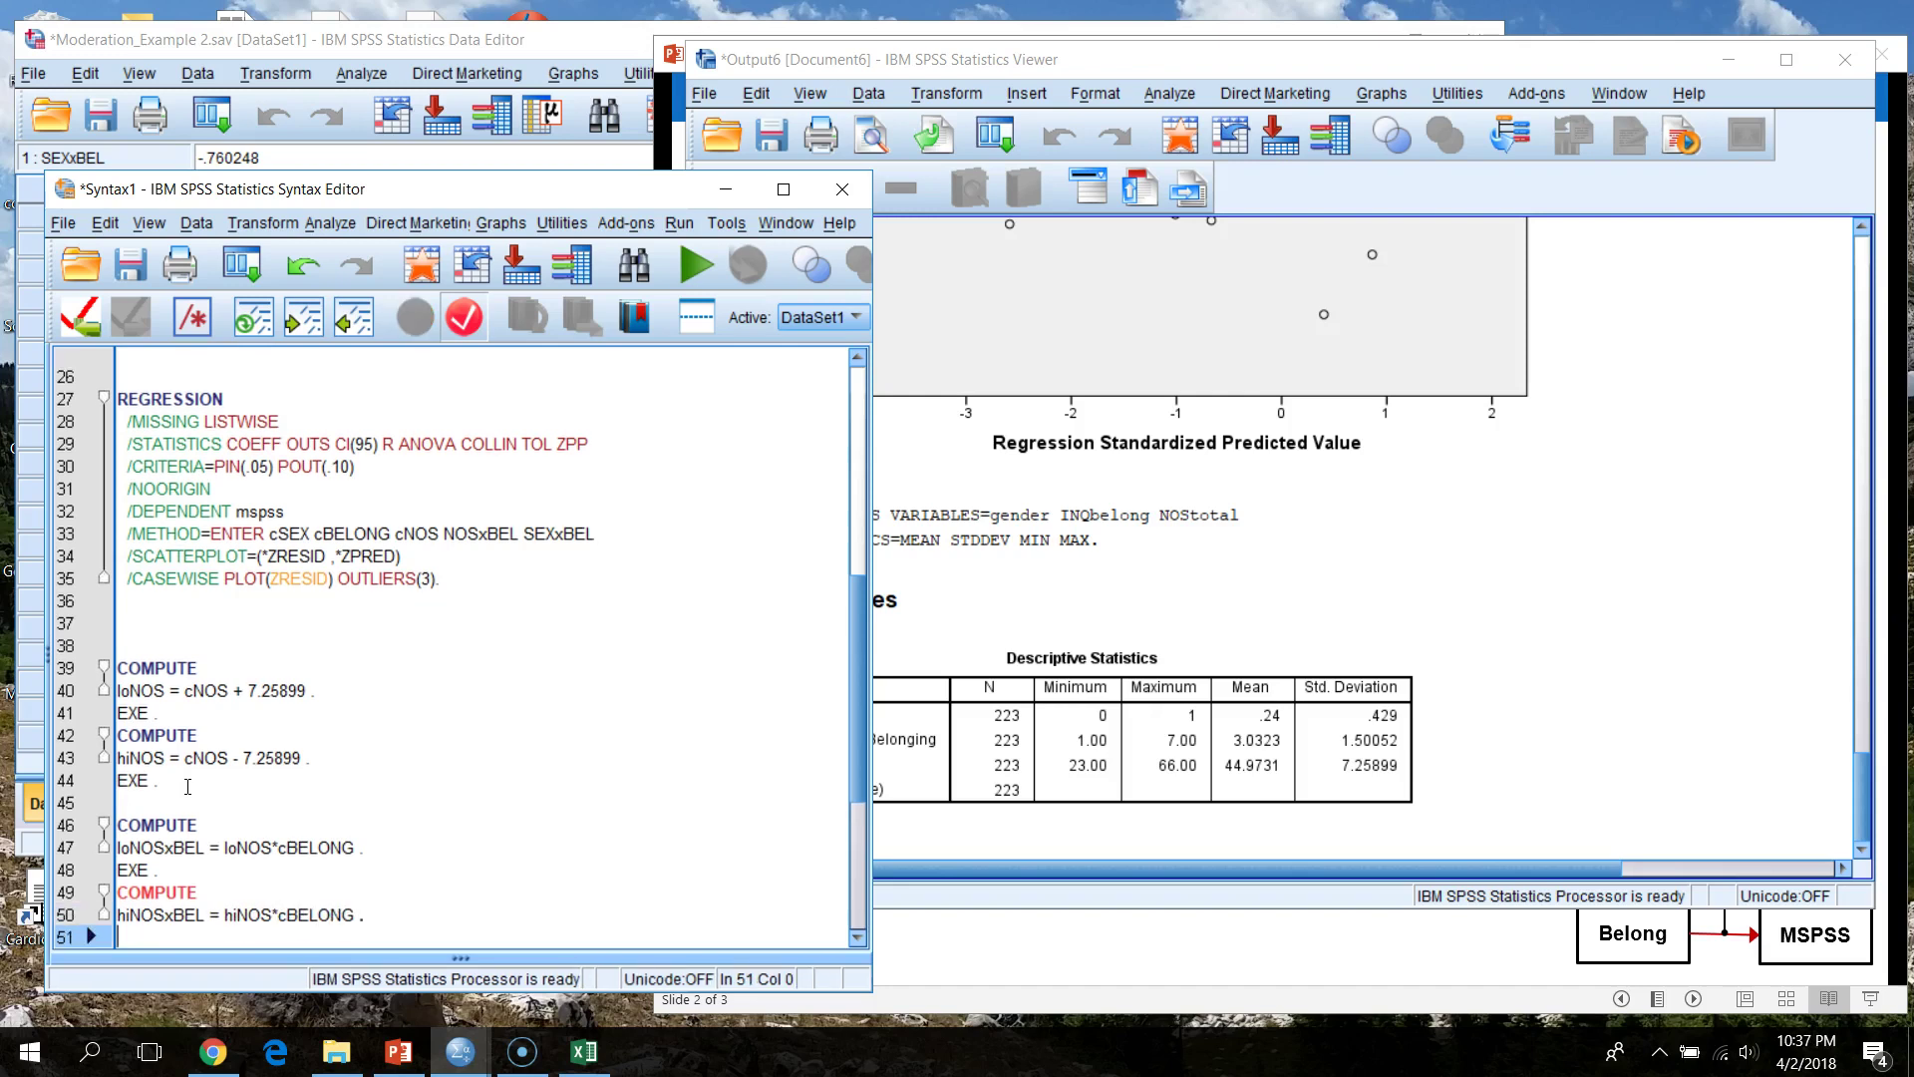
{"action": "type", "text": "EXE."}
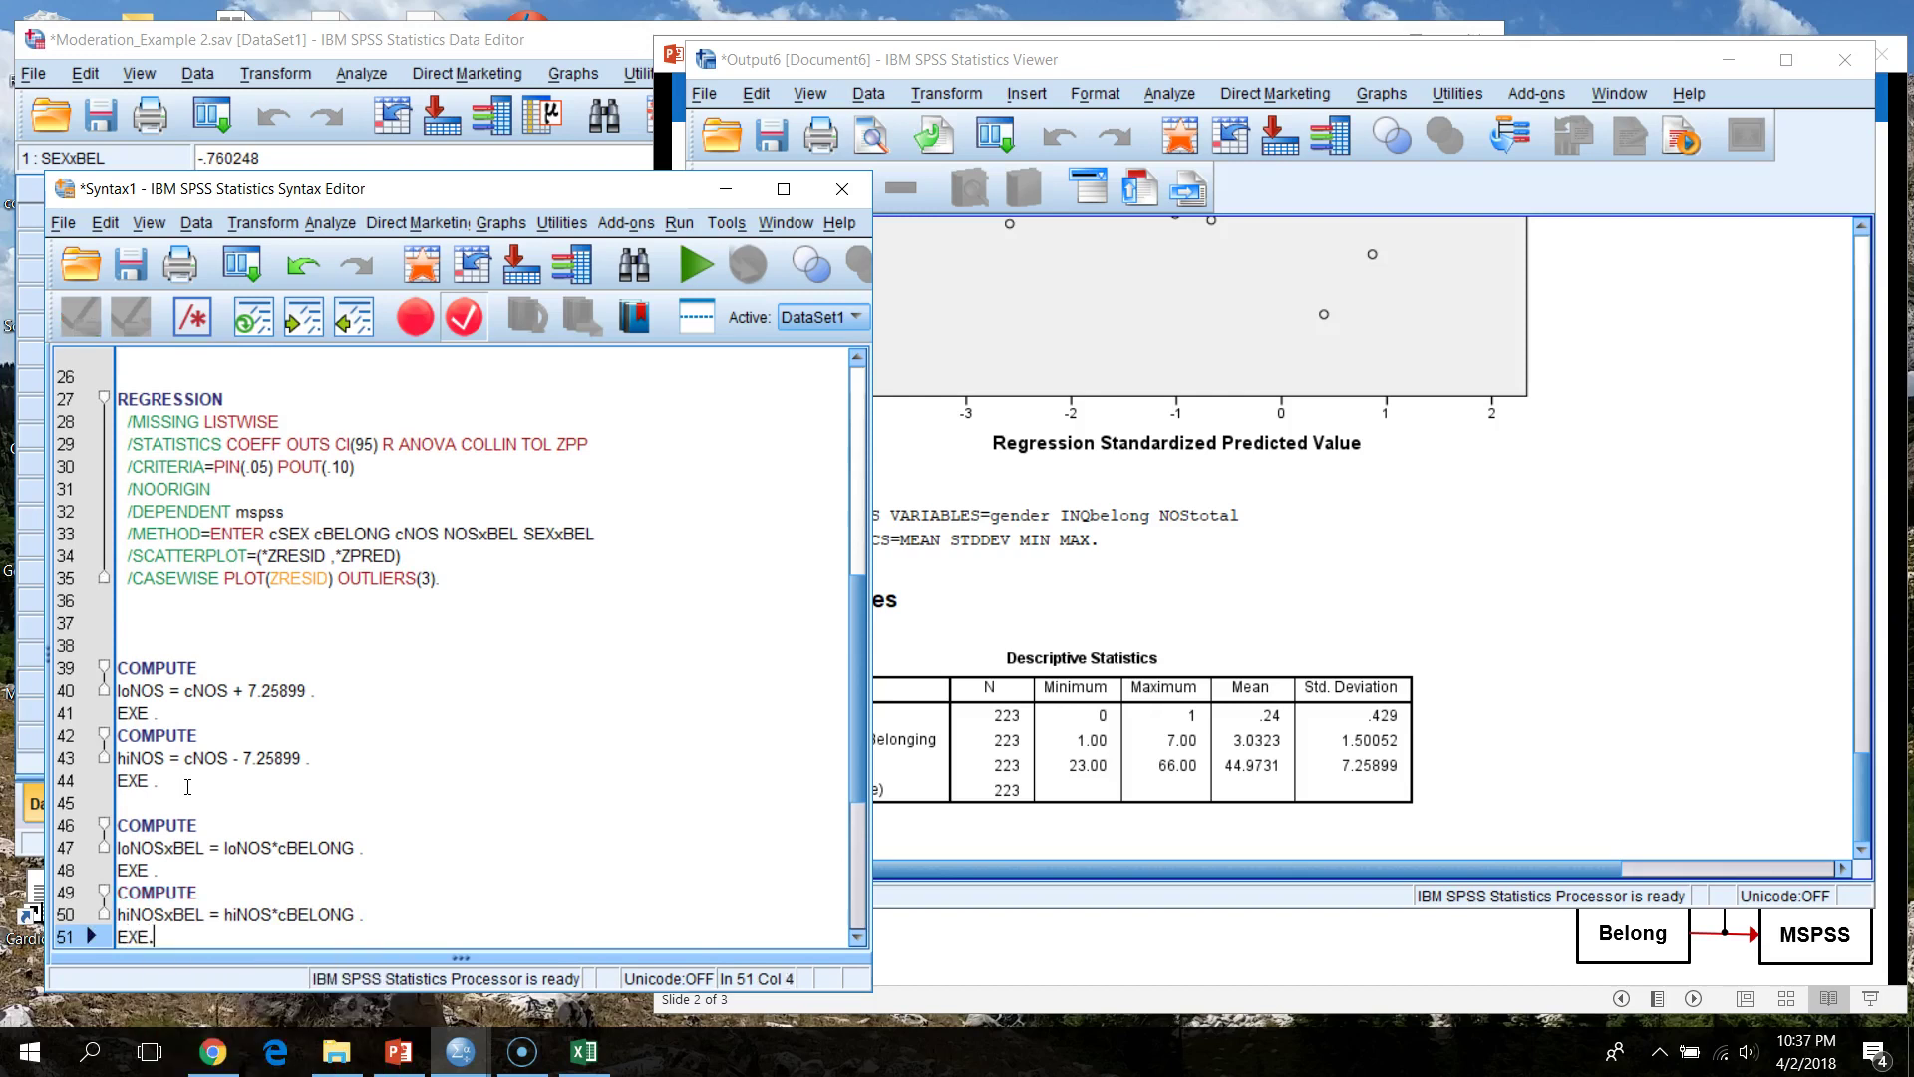
{"action": "key", "text": "Return"}
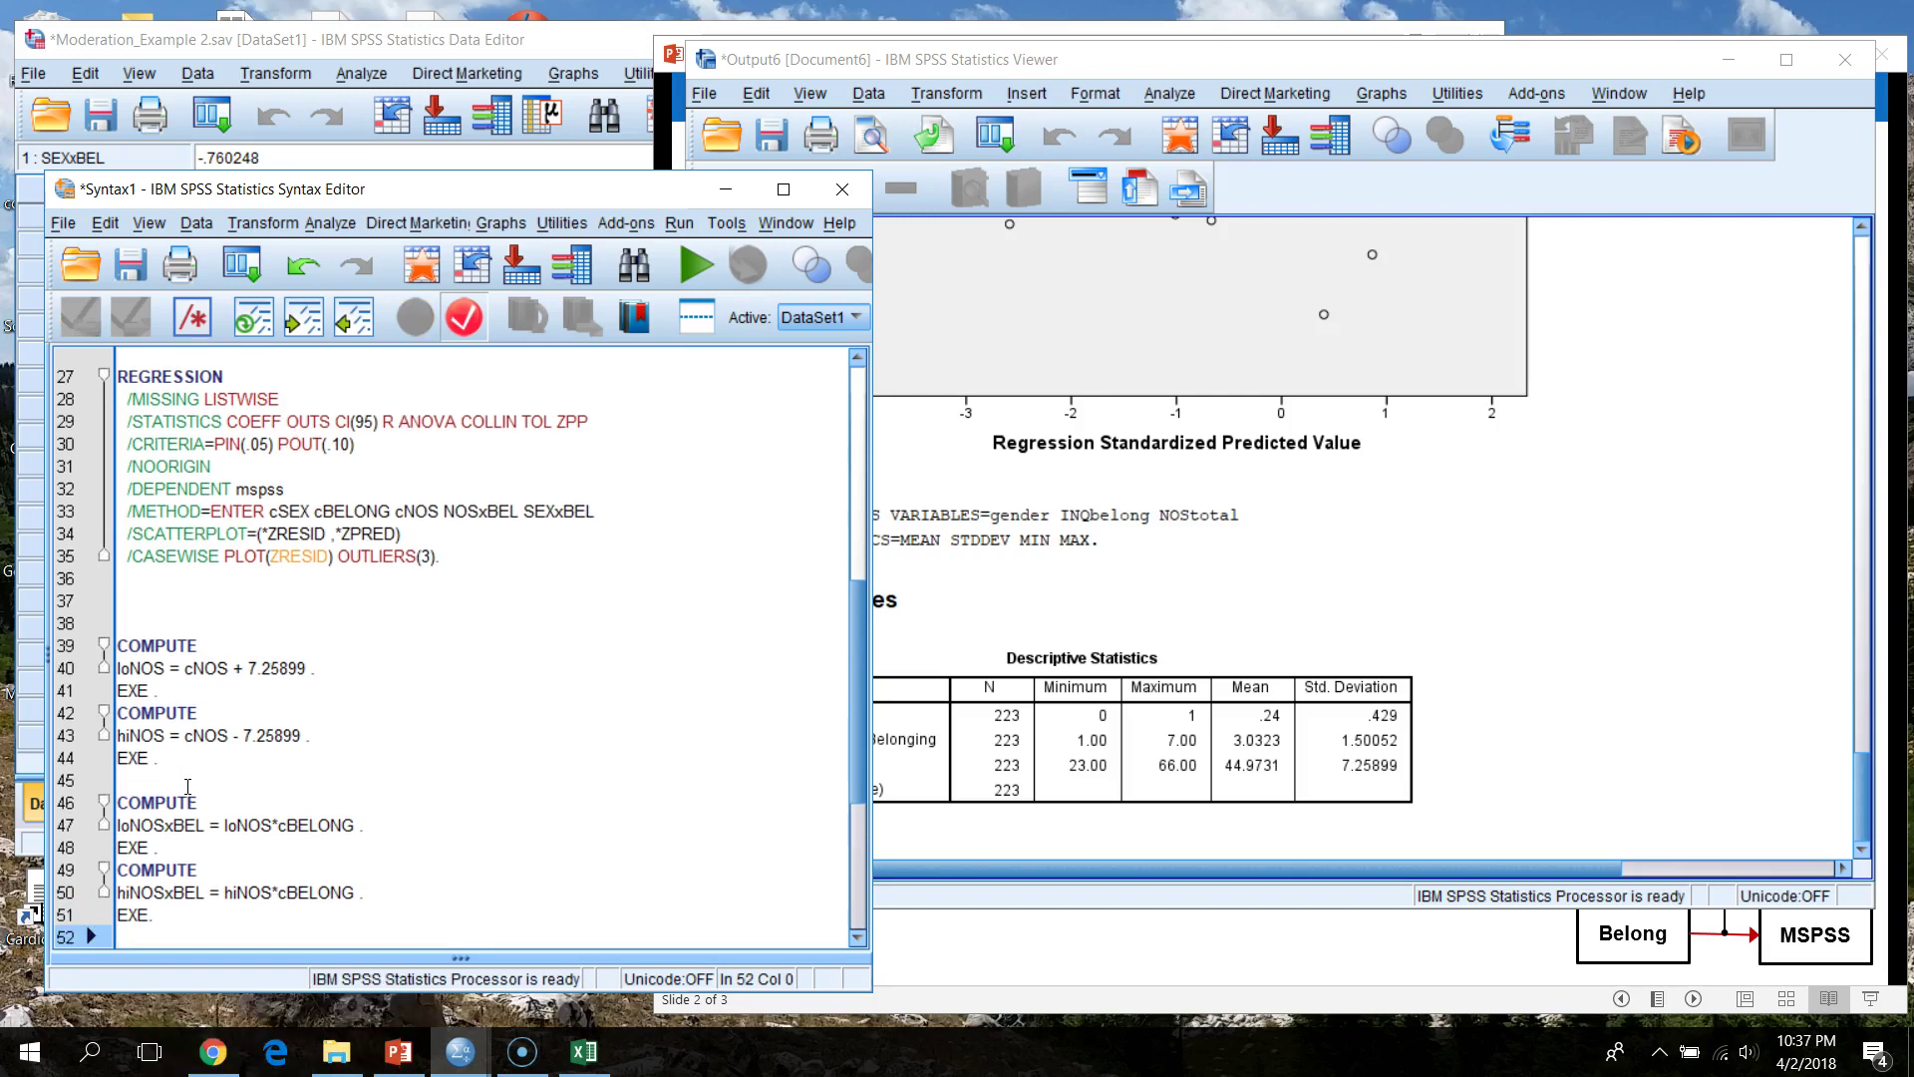
- Run the four COMPUTE blocks for loNOS, hiNOS, loNOSxBEL and hiNOSxBEL together
{"action": "scroll", "coordinate": [240, 902], "scroll_direction": "down", "scroll_amount": 2}
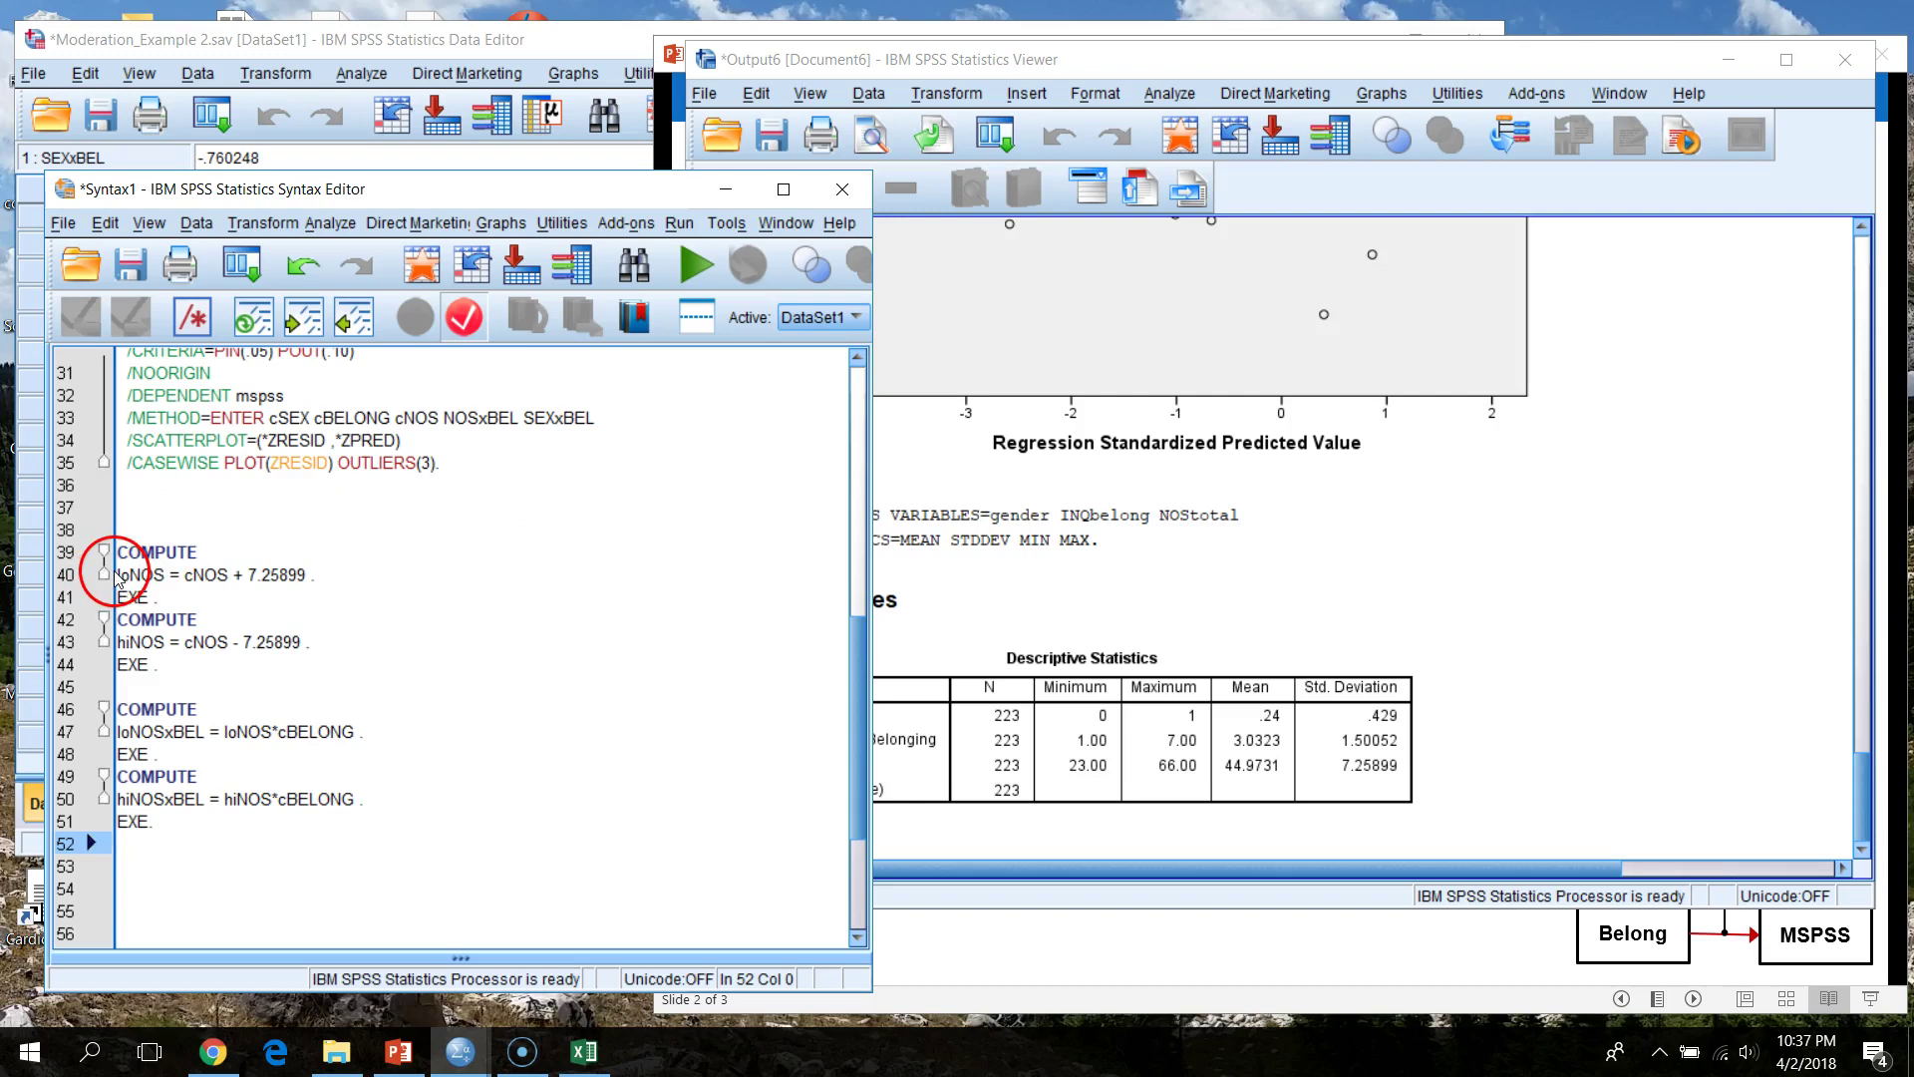
{"action": "left_click_drag", "start_coordinate": [119, 575], "coordinate": [309, 602]}
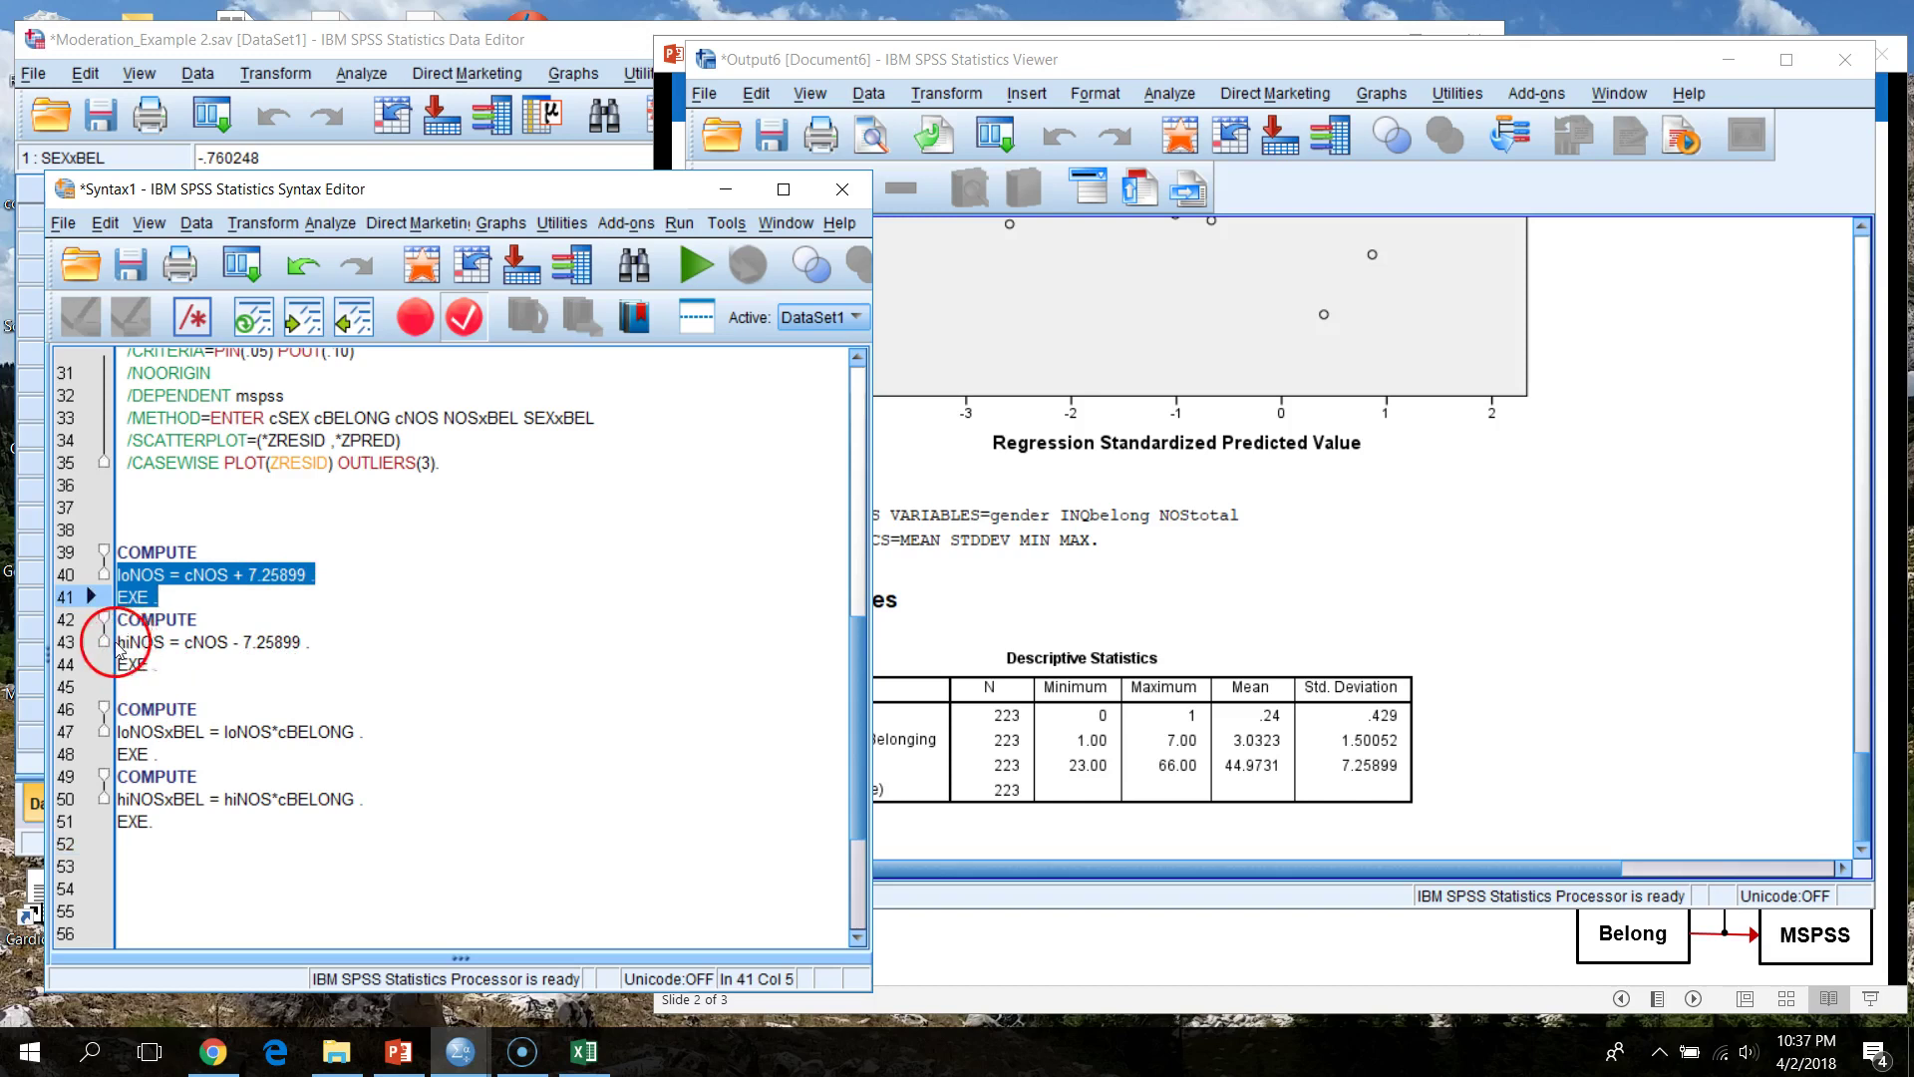
{"action": "left_click_drag", "start_coordinate": [117, 643], "coordinate": [288, 663]}
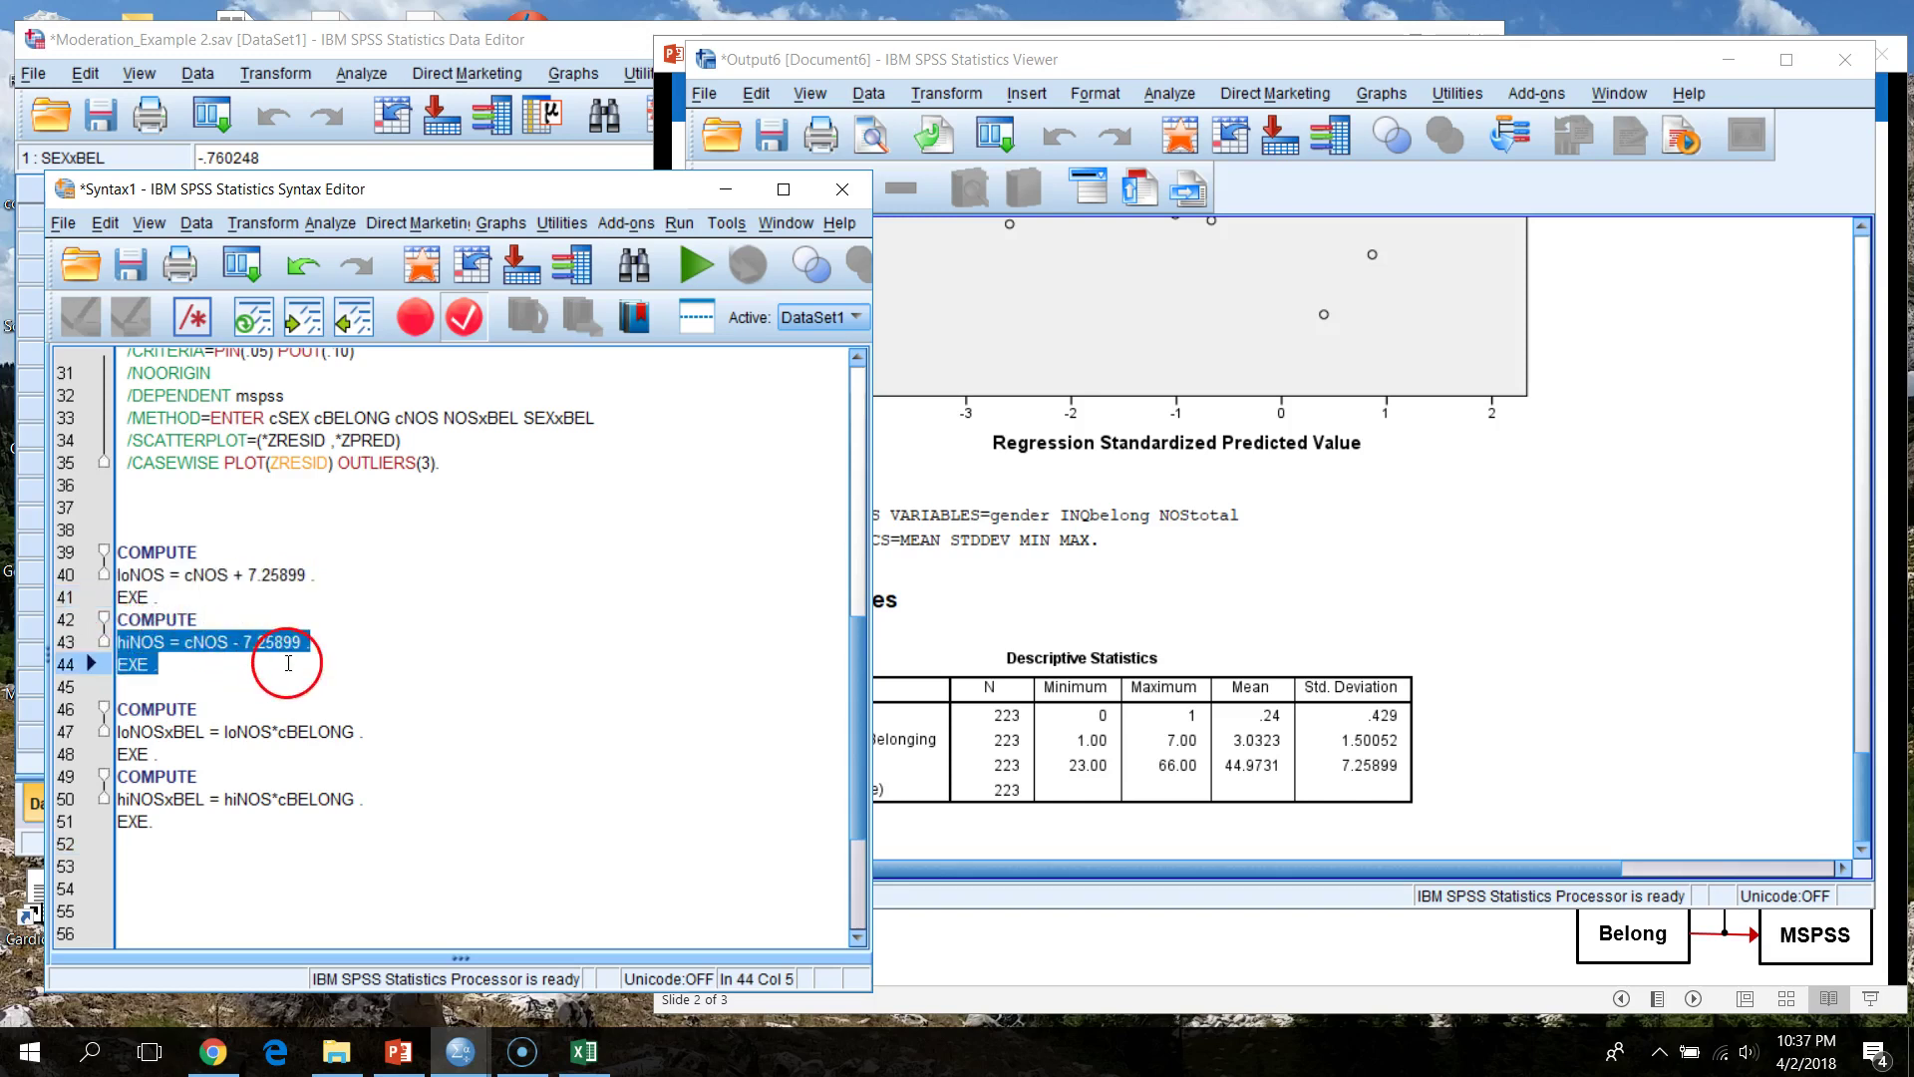
{"action": "left_click", "coordinate": [285, 675]}
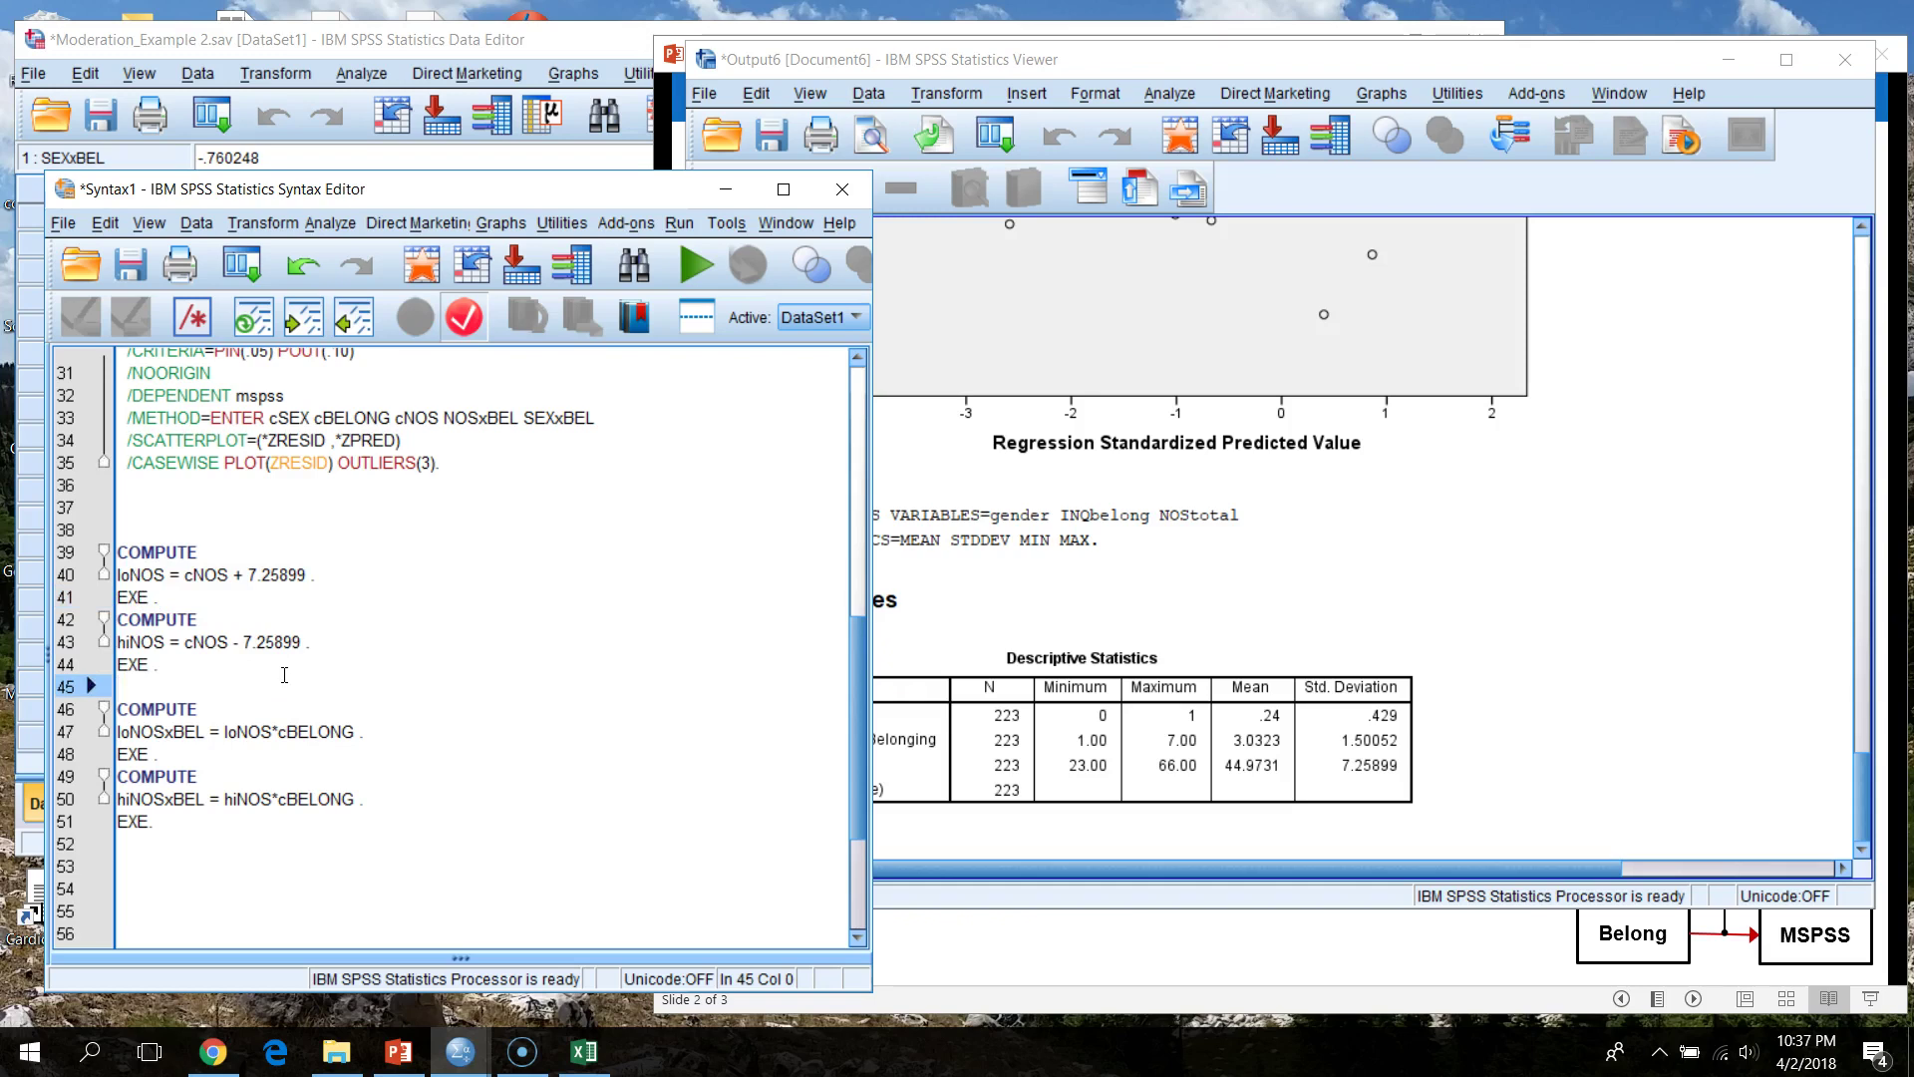
{"action": "left_click", "coordinate": [145, 734]}
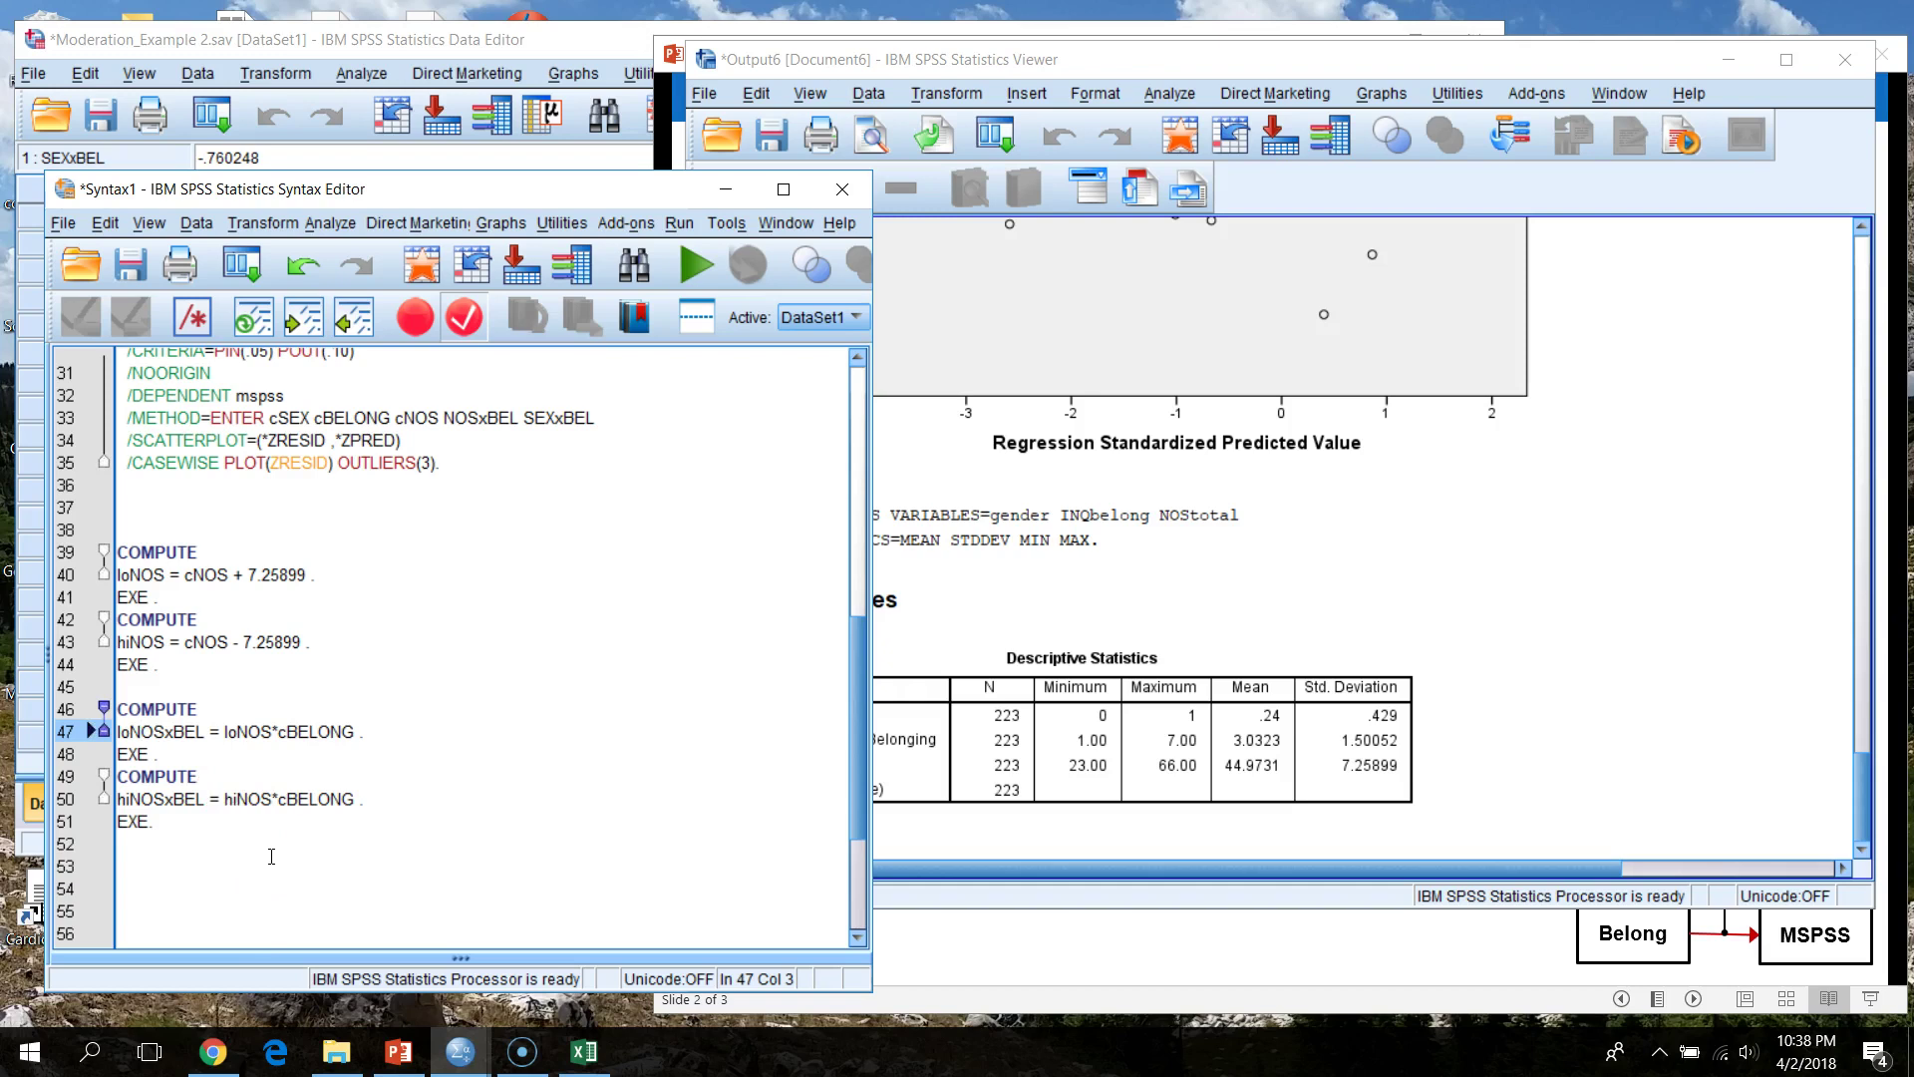
{"action": "left_click_drag", "start_coordinate": [206, 819], "coordinate": [10, 554]}
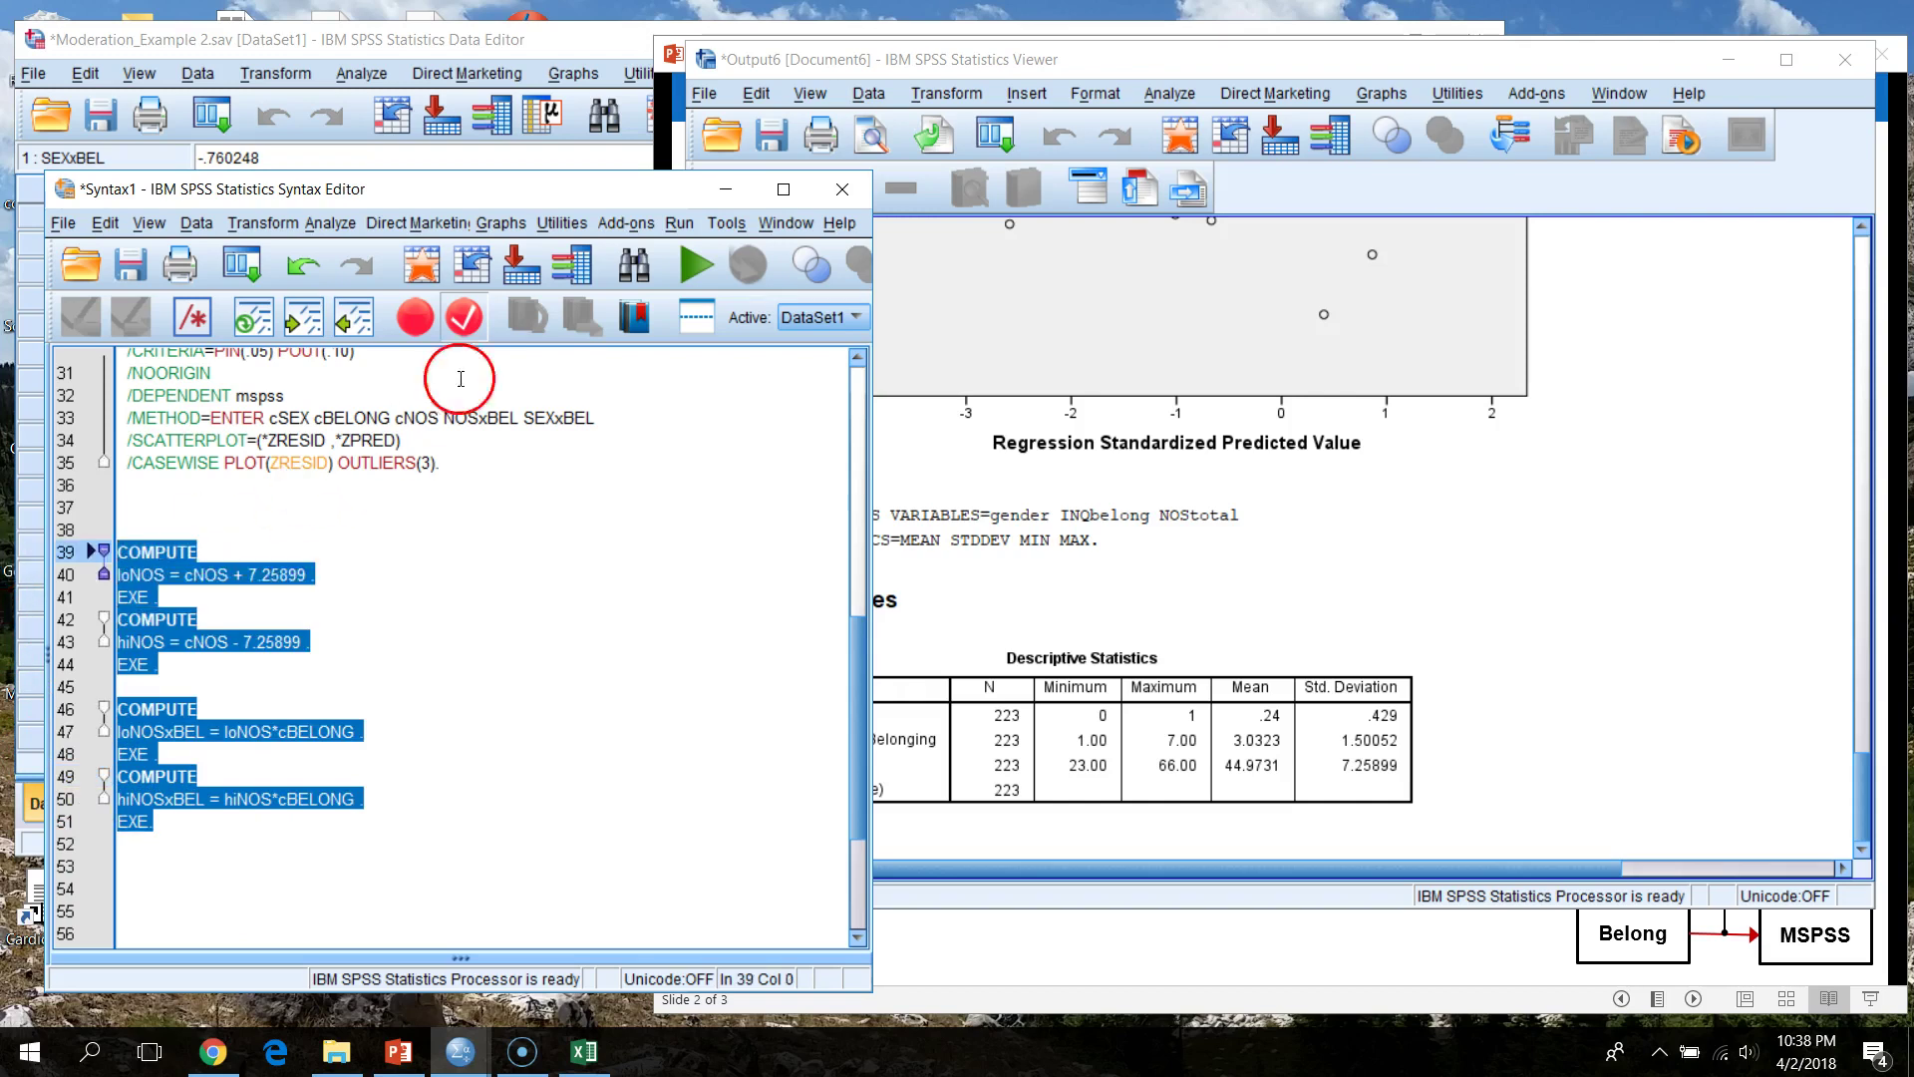
{"action": "left_click", "coordinate": [697, 265]}
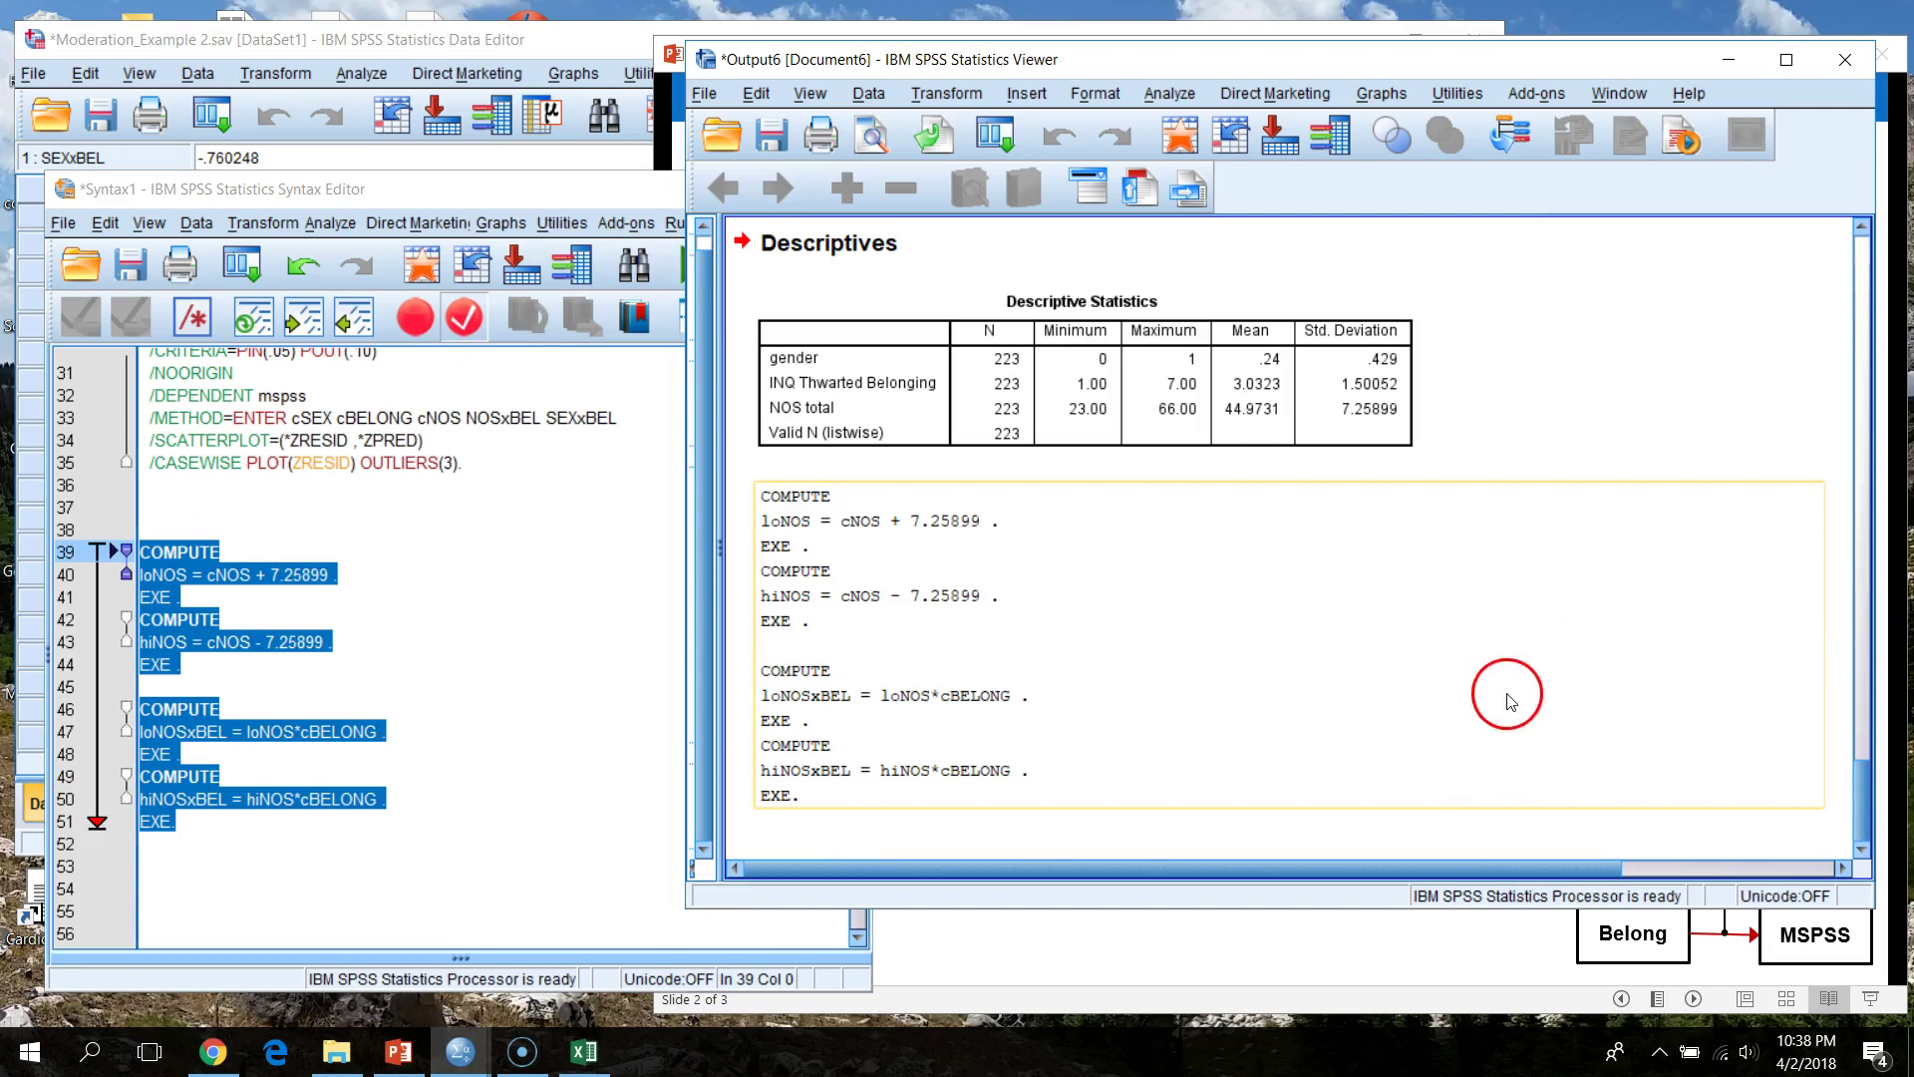
- Examine the cSEX, cBELONG, cNOS, NOSxBEL and SEXxBEL columns in the Data Editor
{"action": "left_click", "coordinate": [563, 49]}
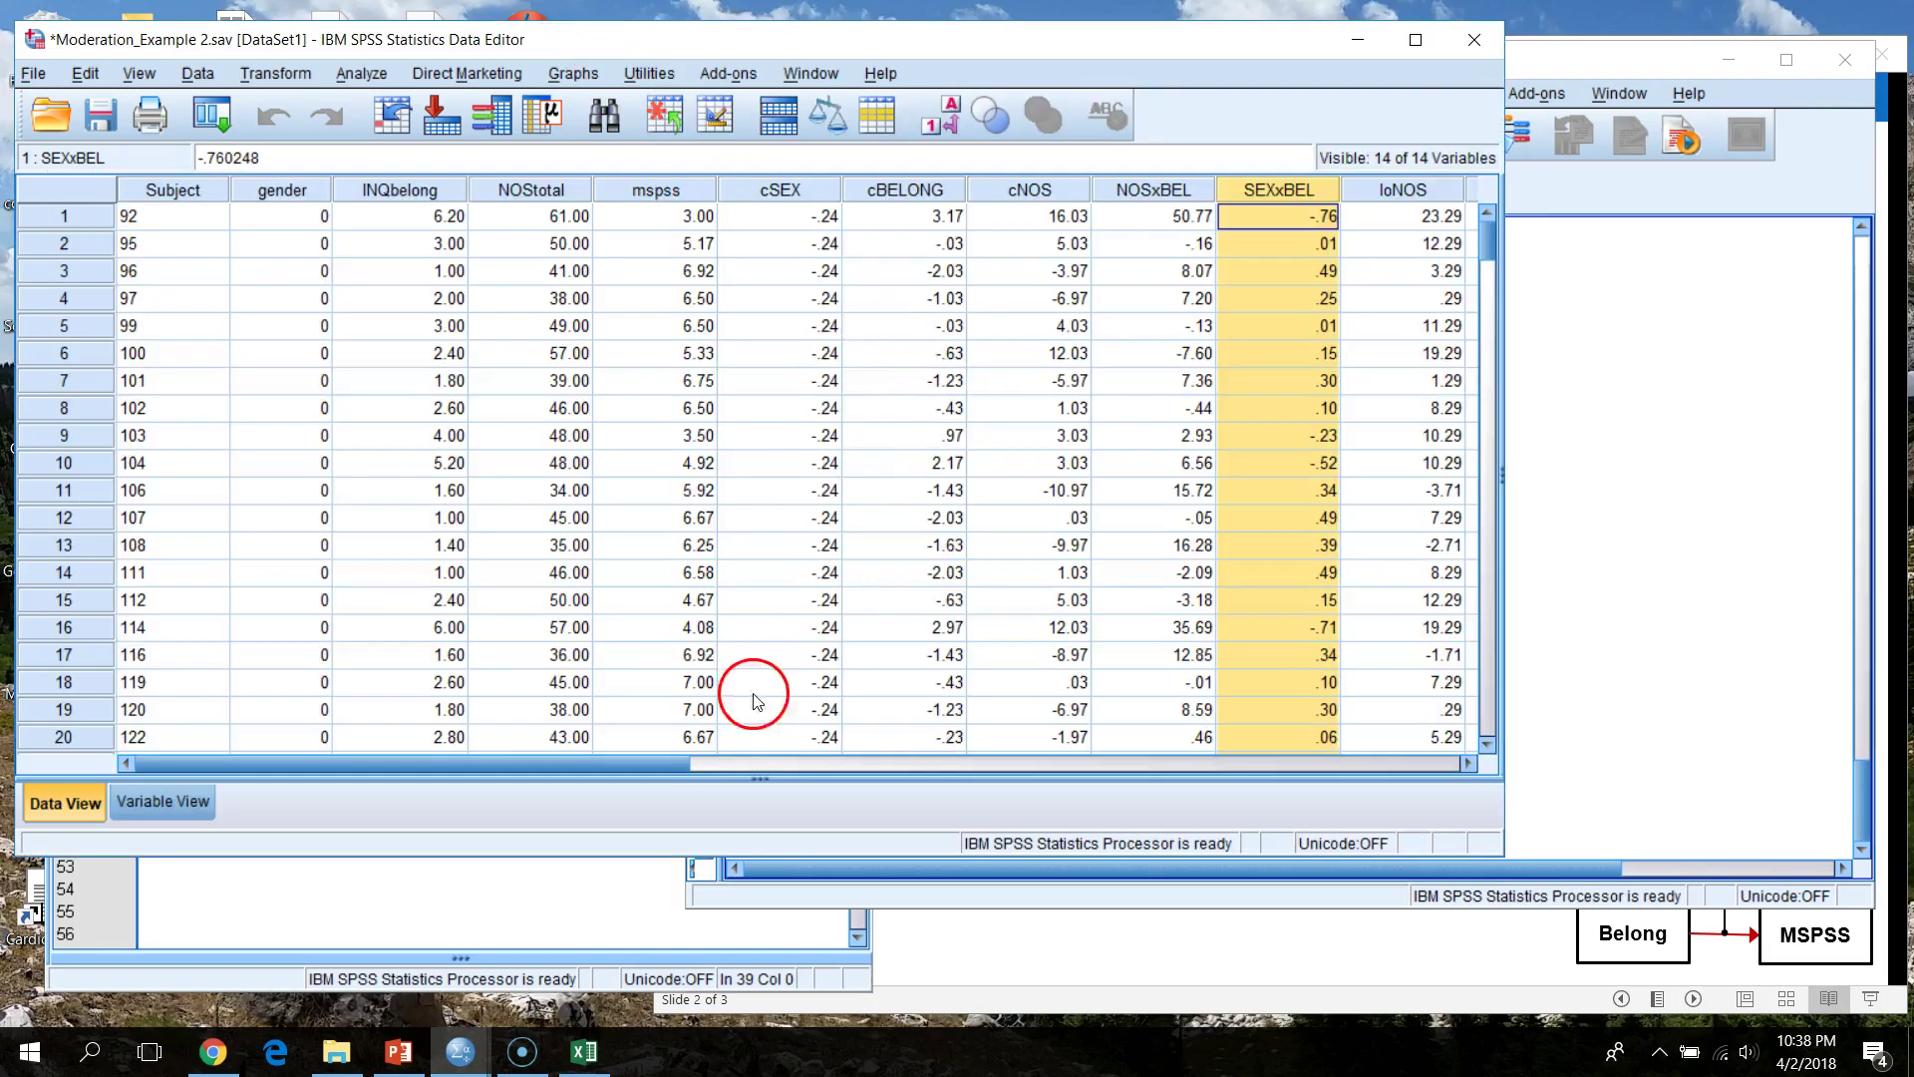
{"action": "left_click_drag", "start_coordinate": [345, 777], "coordinate": [458, 751]}
{"action": "left_click", "coordinate": [496, 190]}
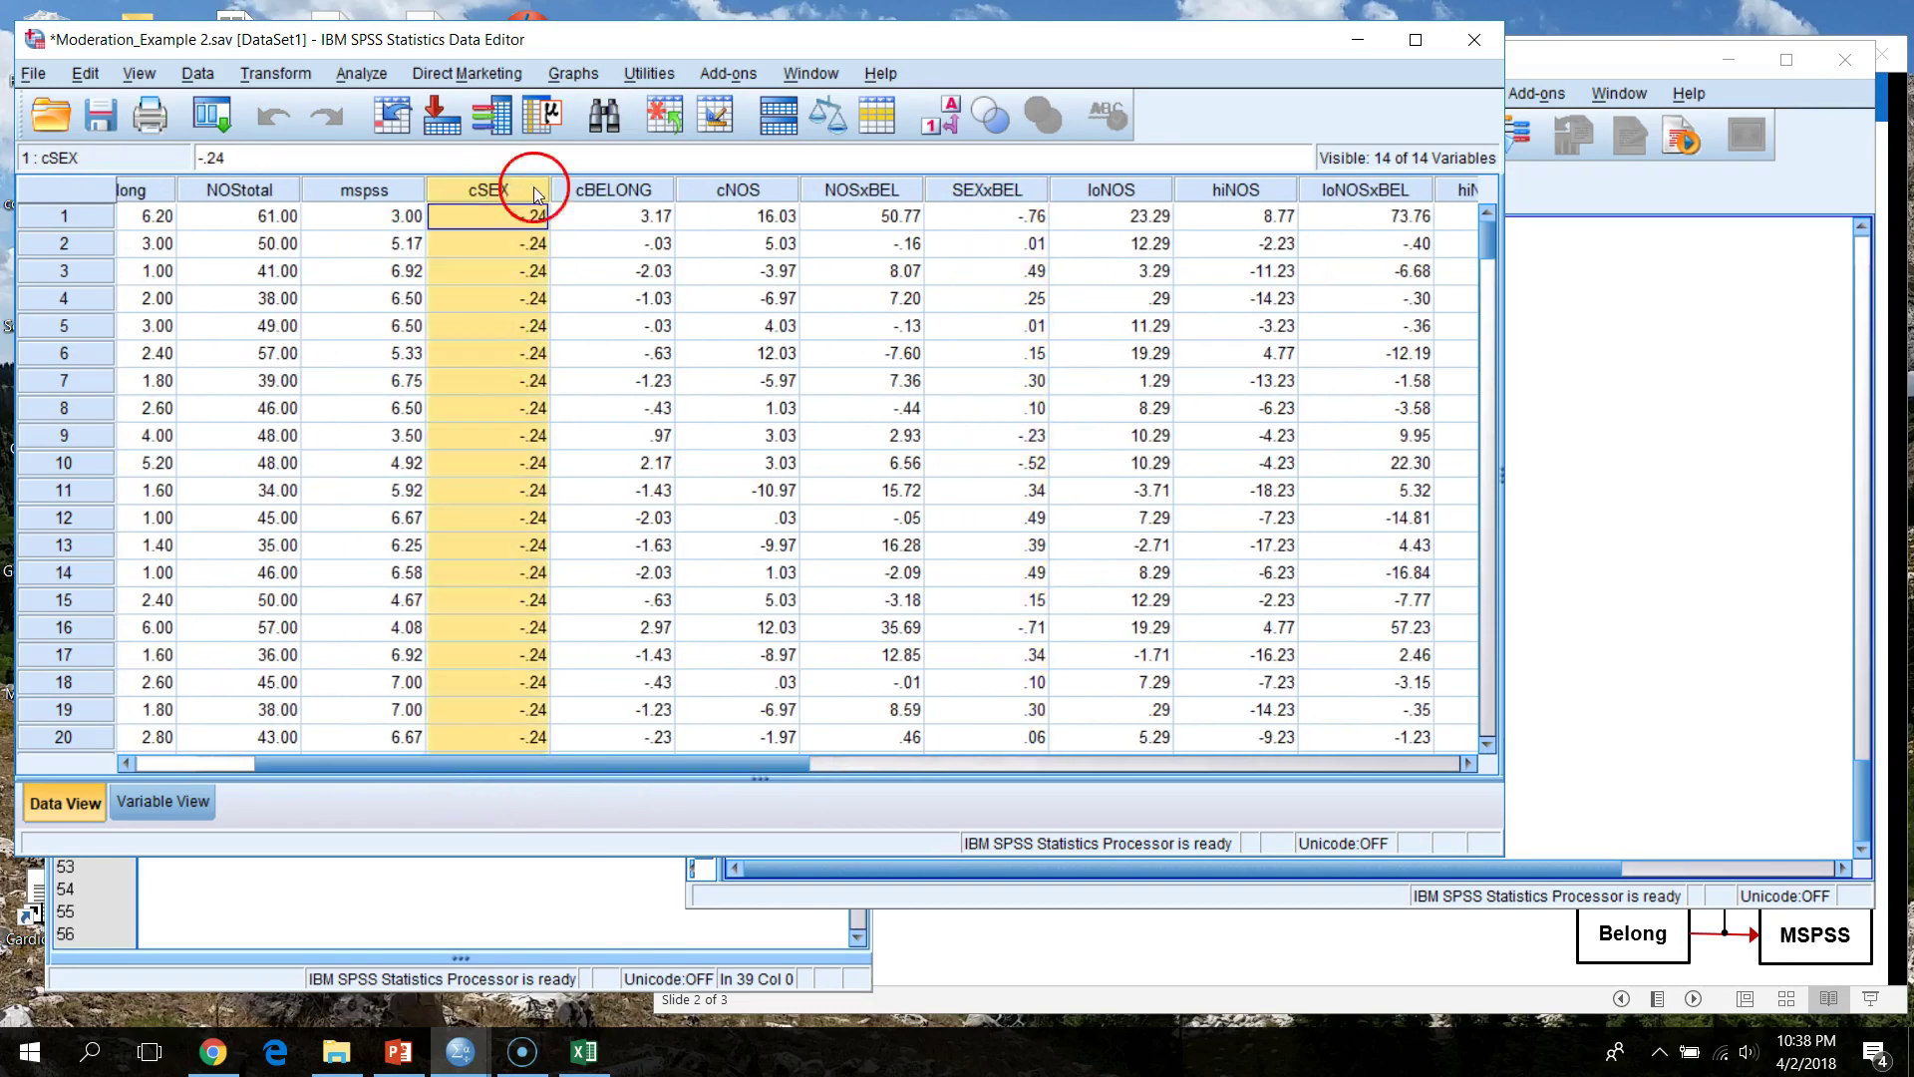
{"action": "left_click", "coordinate": [610, 189]}
{"action": "left_click", "coordinate": [736, 189]}
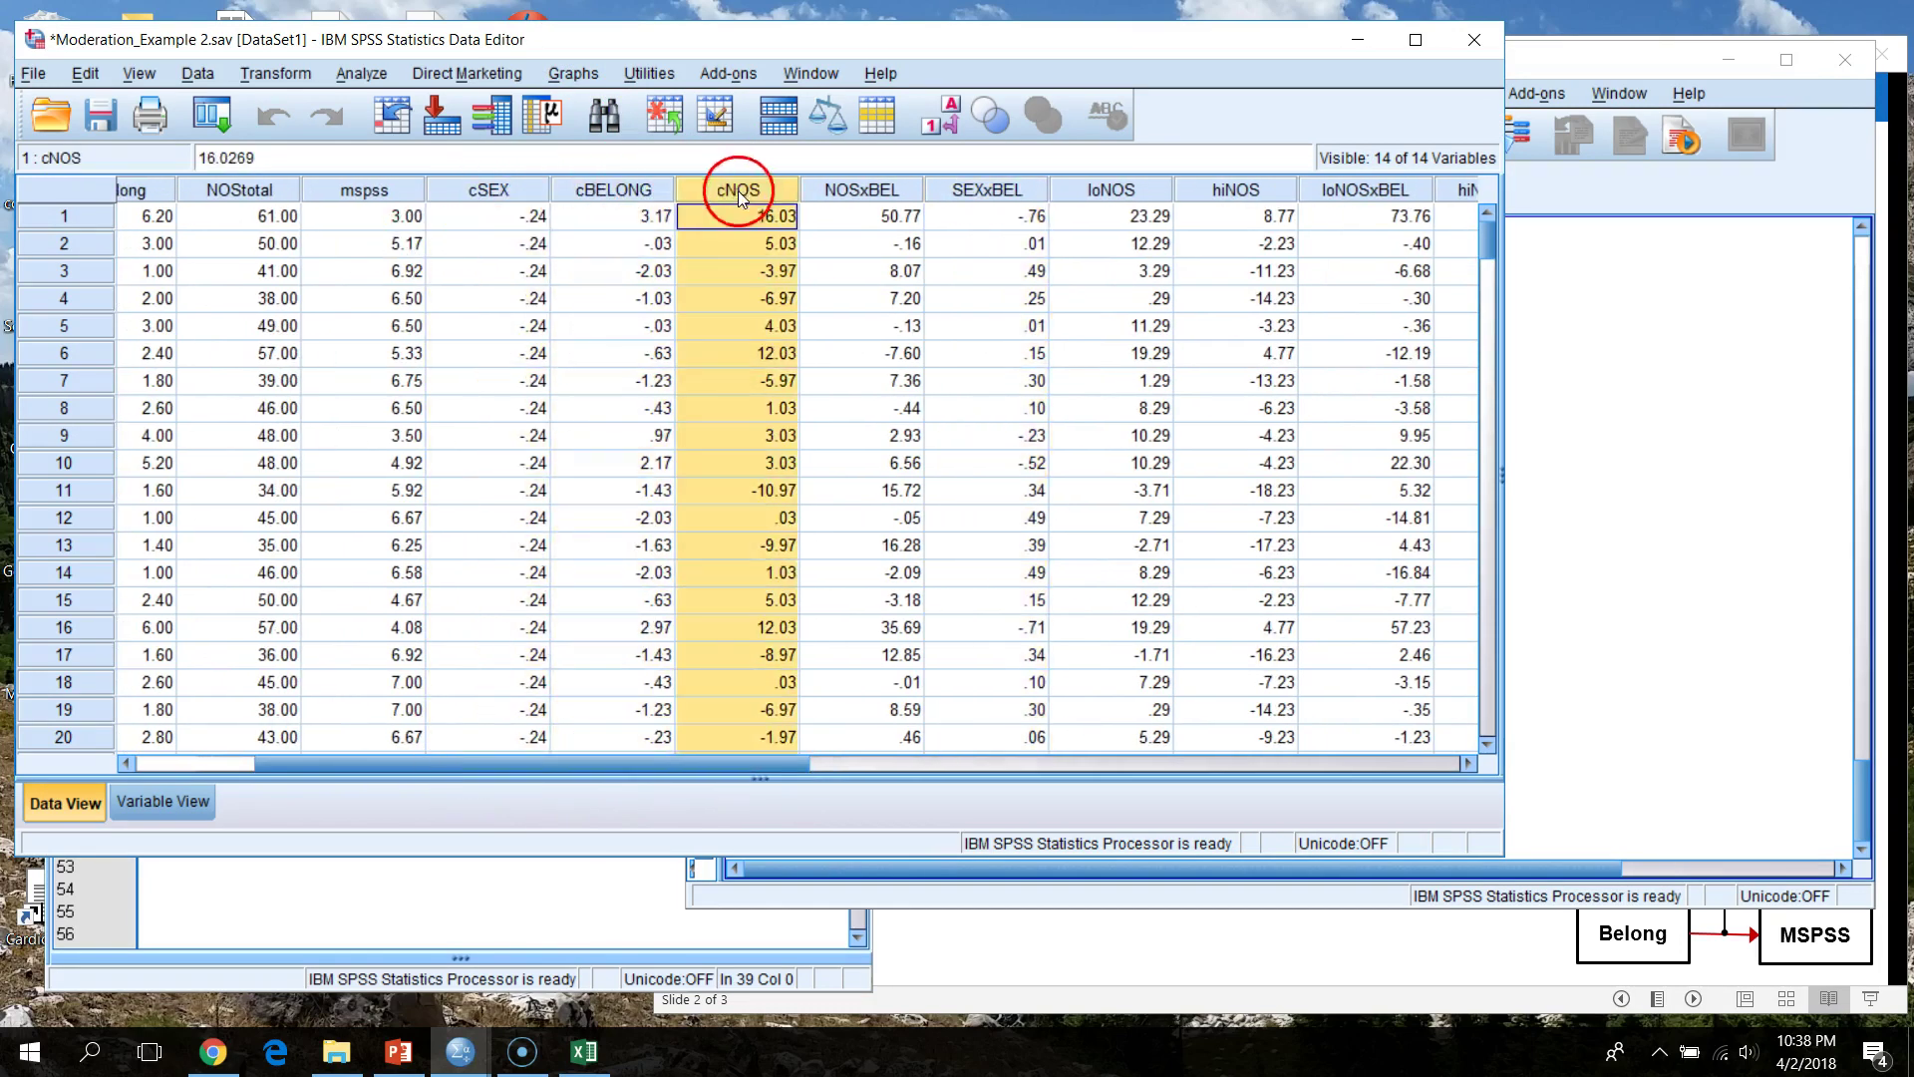
{"action": "left_click", "coordinate": [872, 189]}
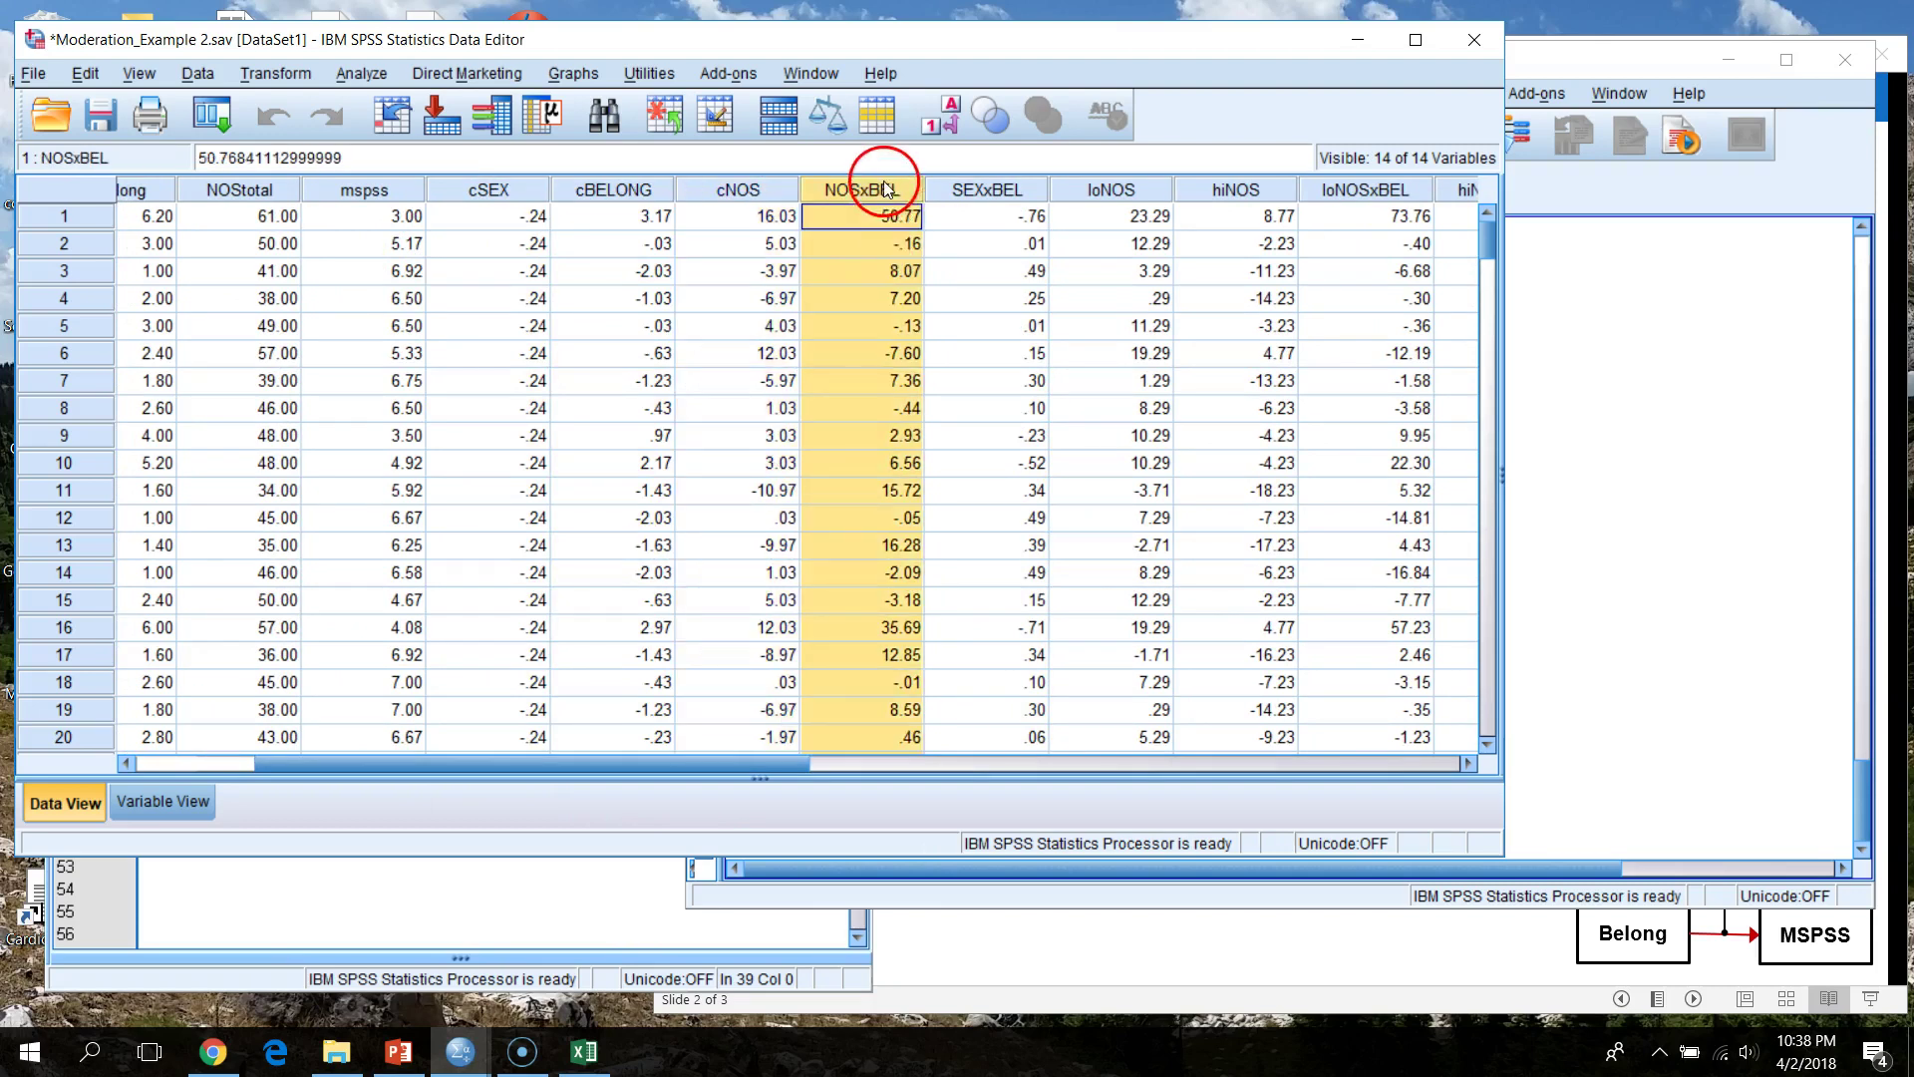
{"action": "left_click", "coordinate": [992, 190]}
{"action": "left_click", "coordinate": [886, 192]}
{"action": "left_click", "coordinate": [982, 191]}
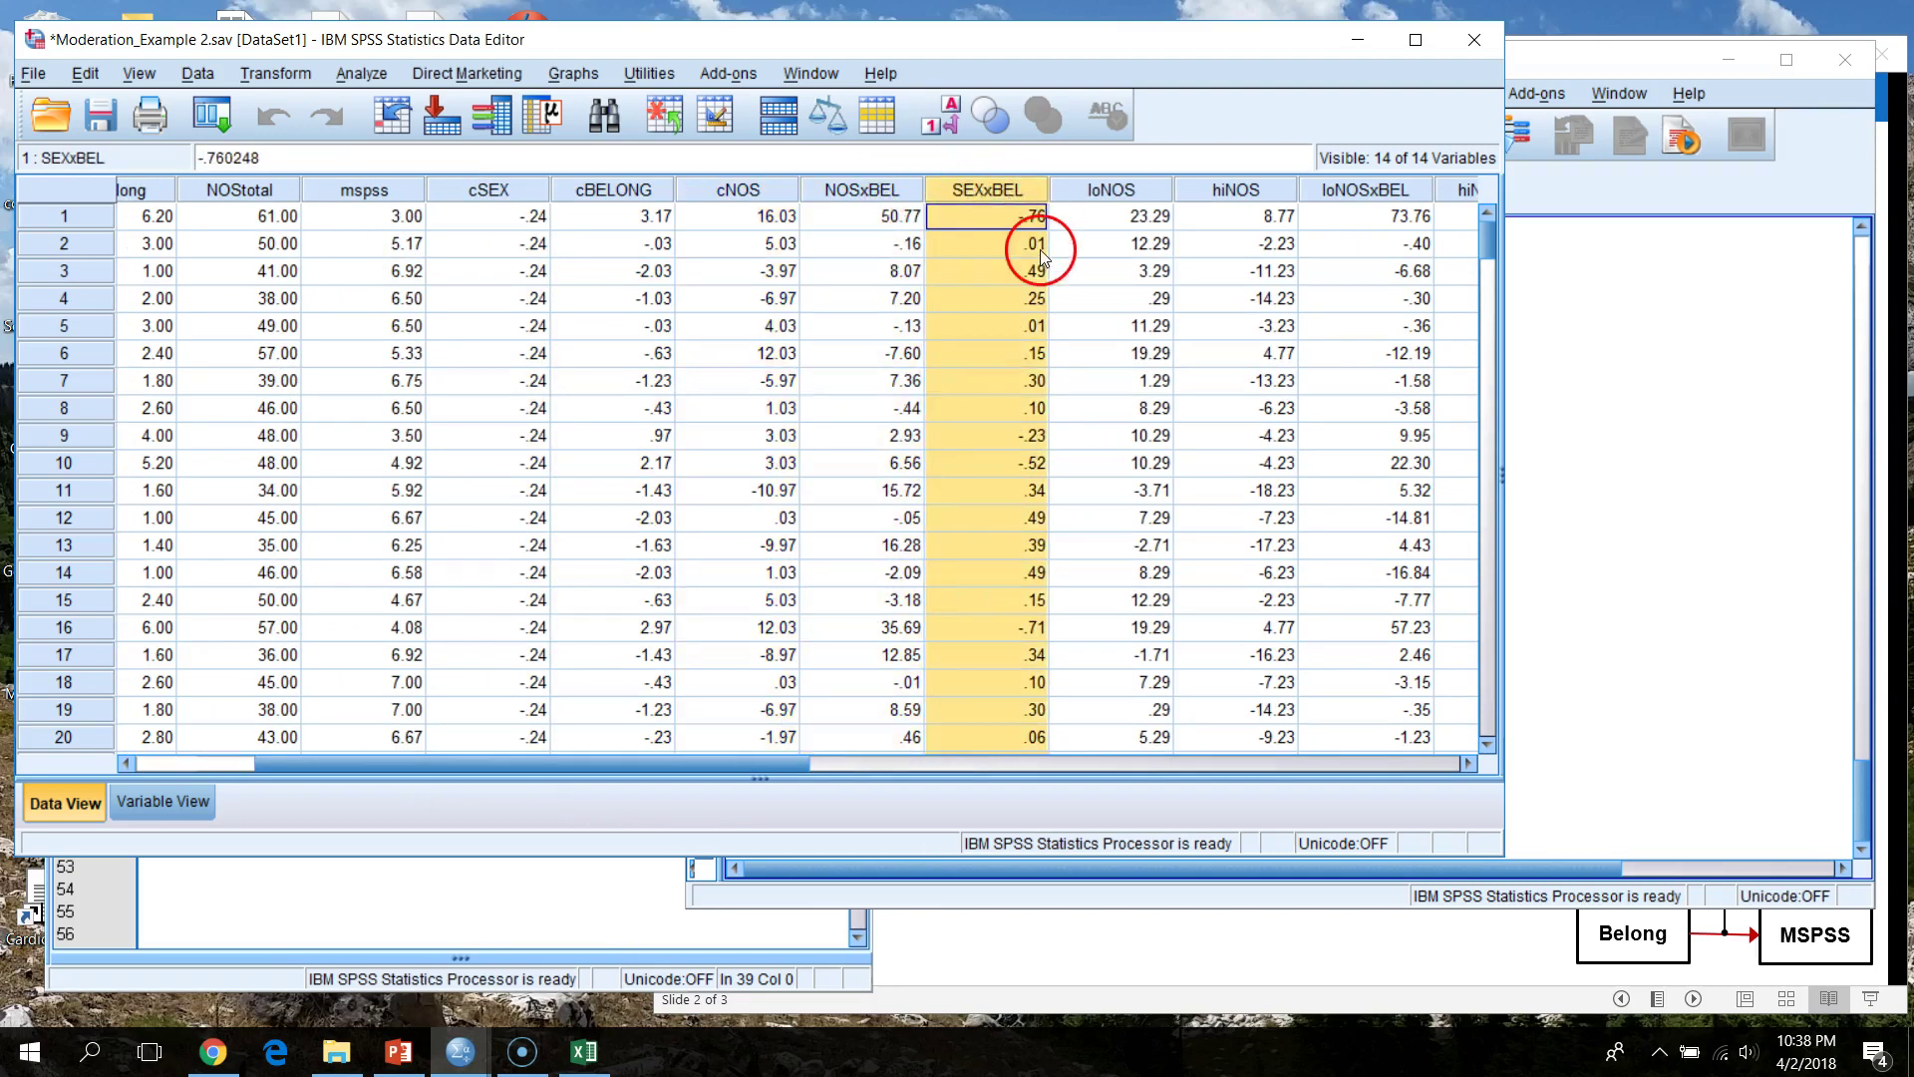
- Widen the Data Editor to fit every variable and check the new loNOS, hiNOS, loNOSxBEL and hiNOSxBEL columns
{"action": "left_click", "coordinate": [1112, 189]}
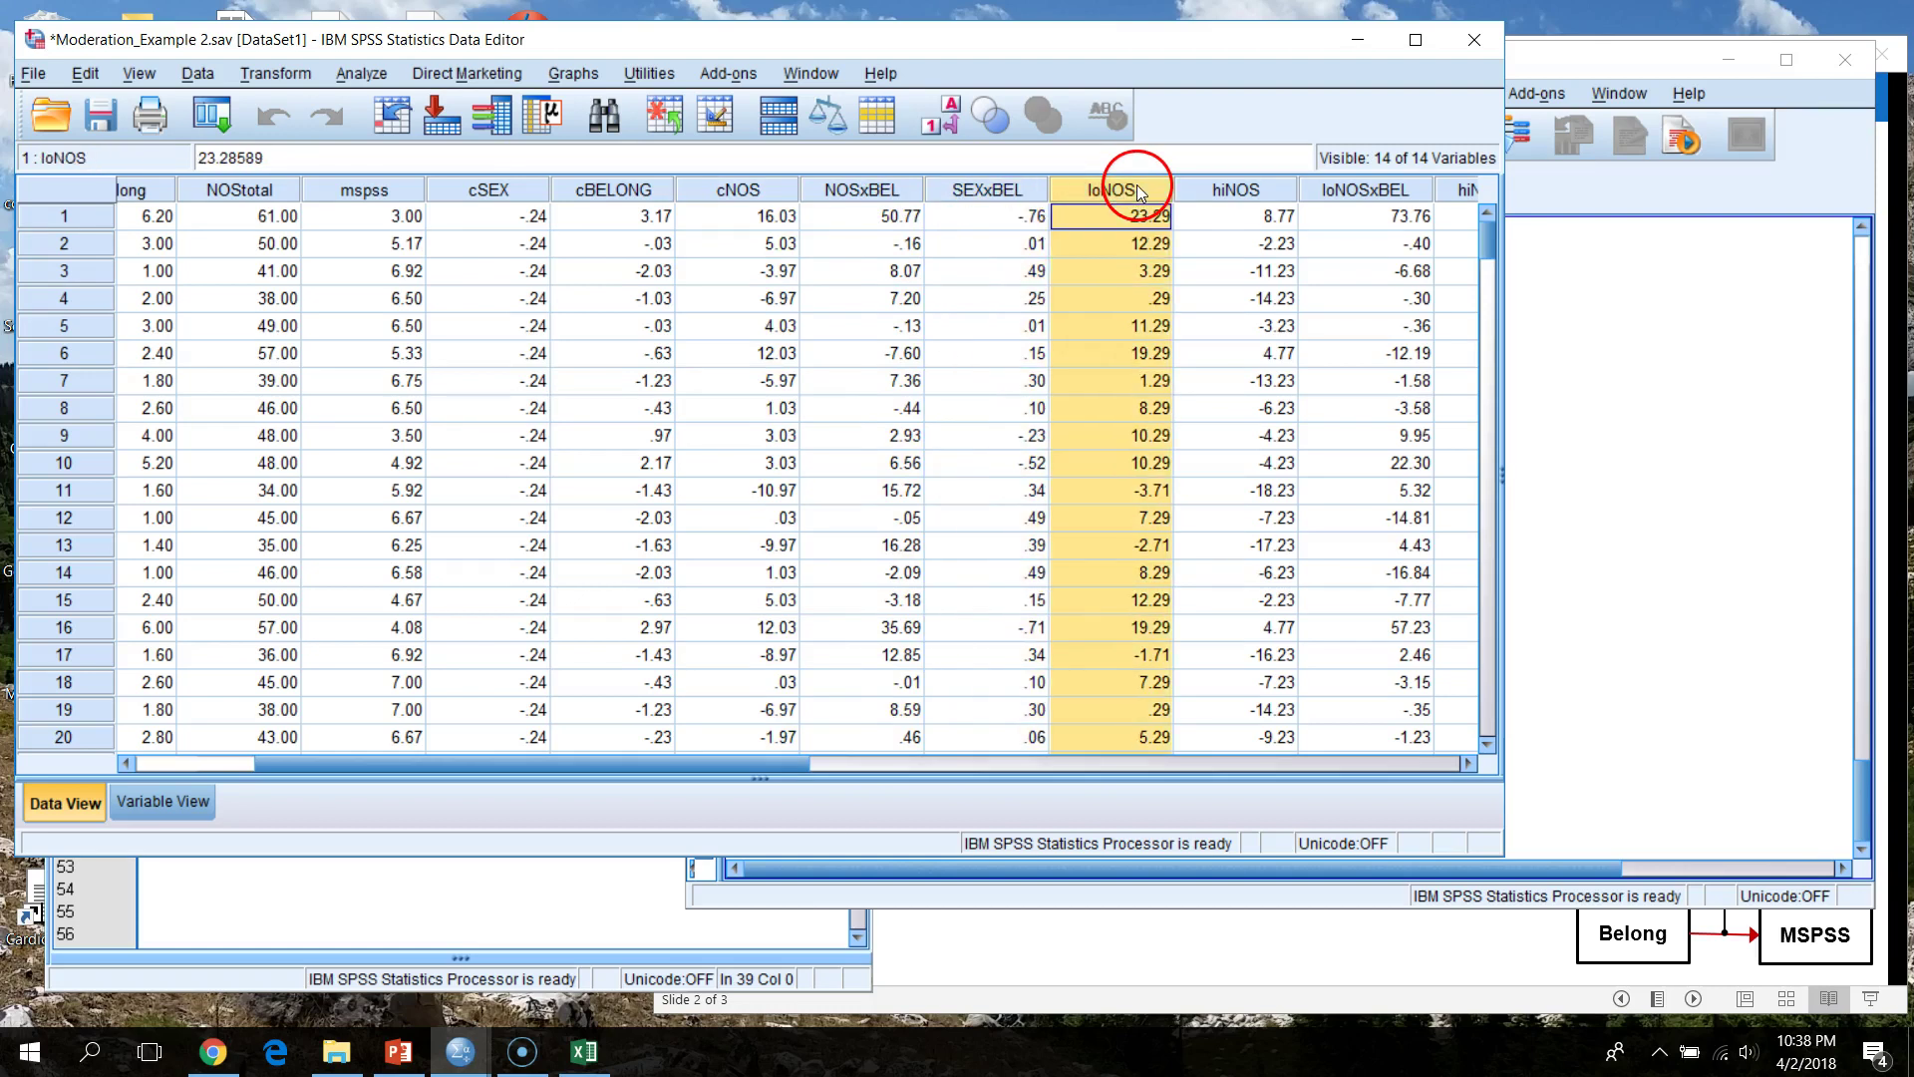
{"action": "left_click_drag", "start_coordinate": [1506, 76], "coordinate": [1689, 76]}
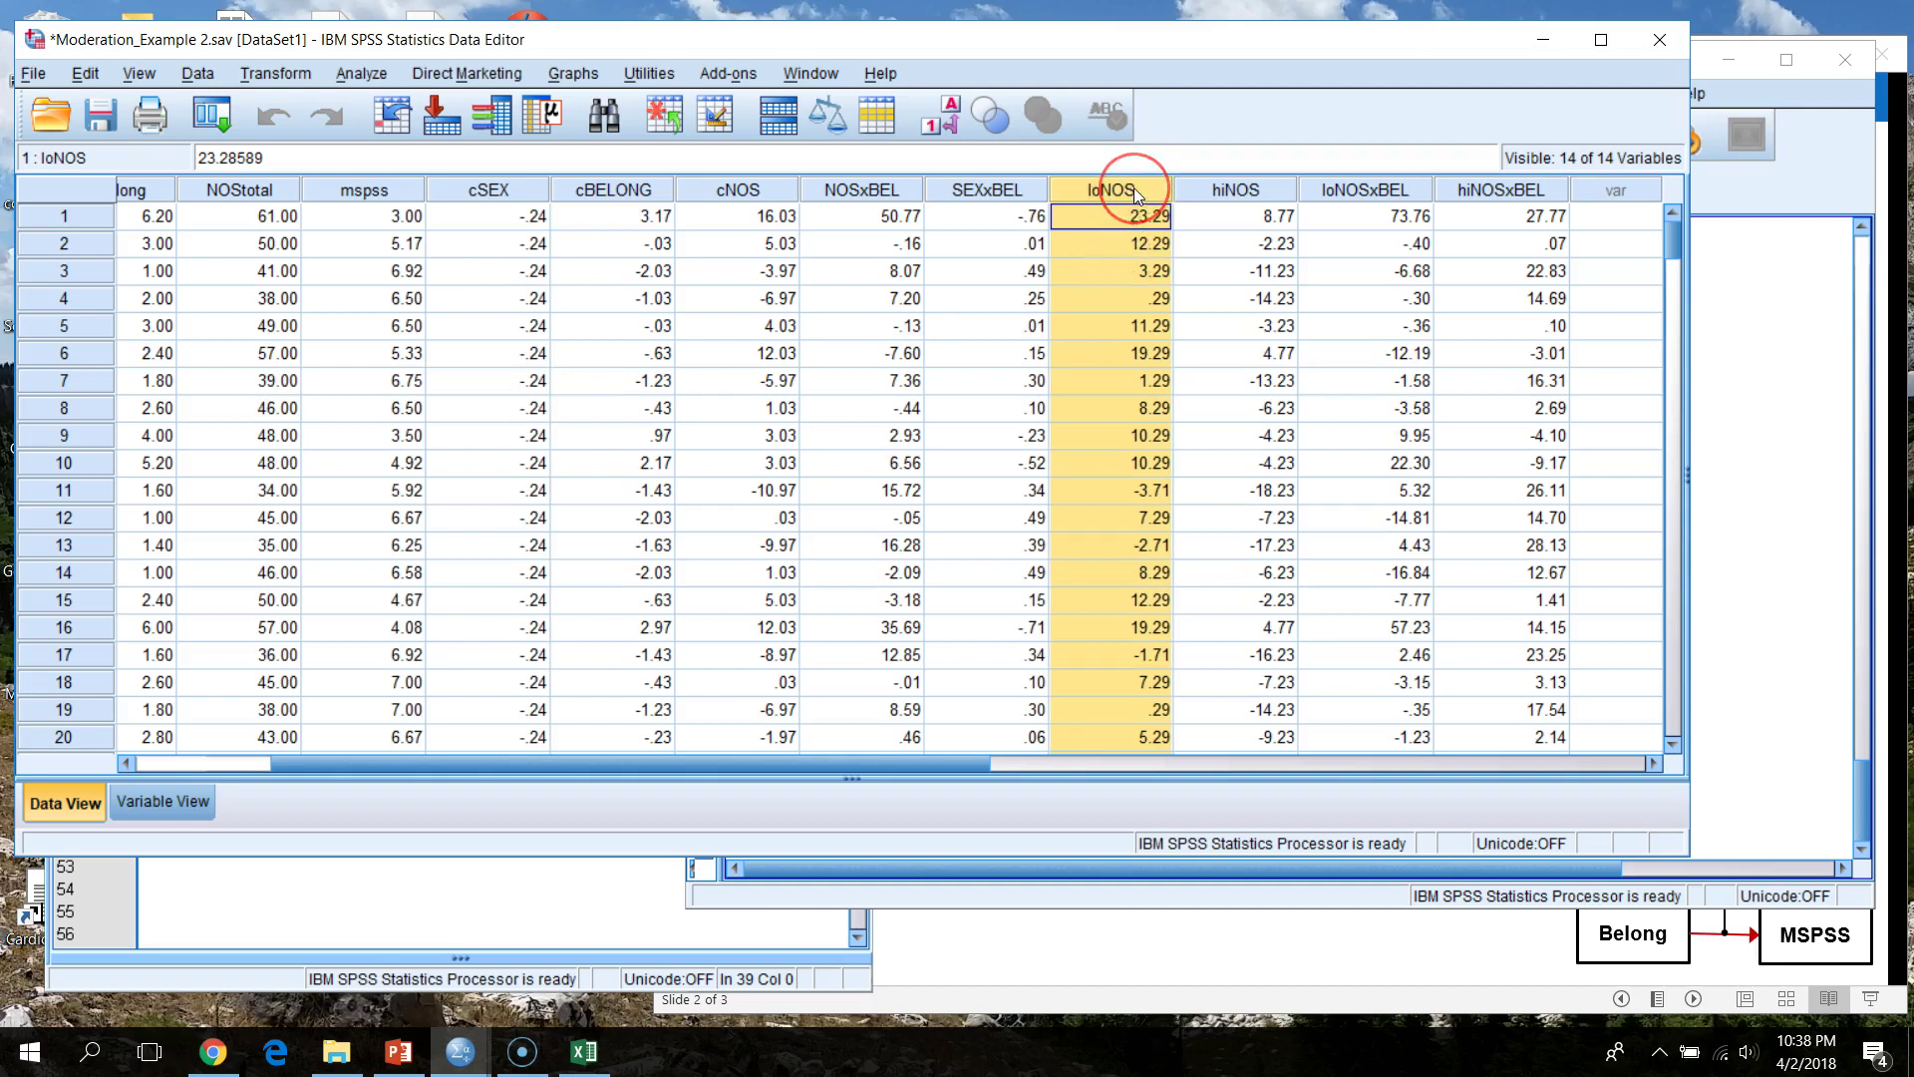
{"action": "left_click", "coordinate": [1237, 190]}
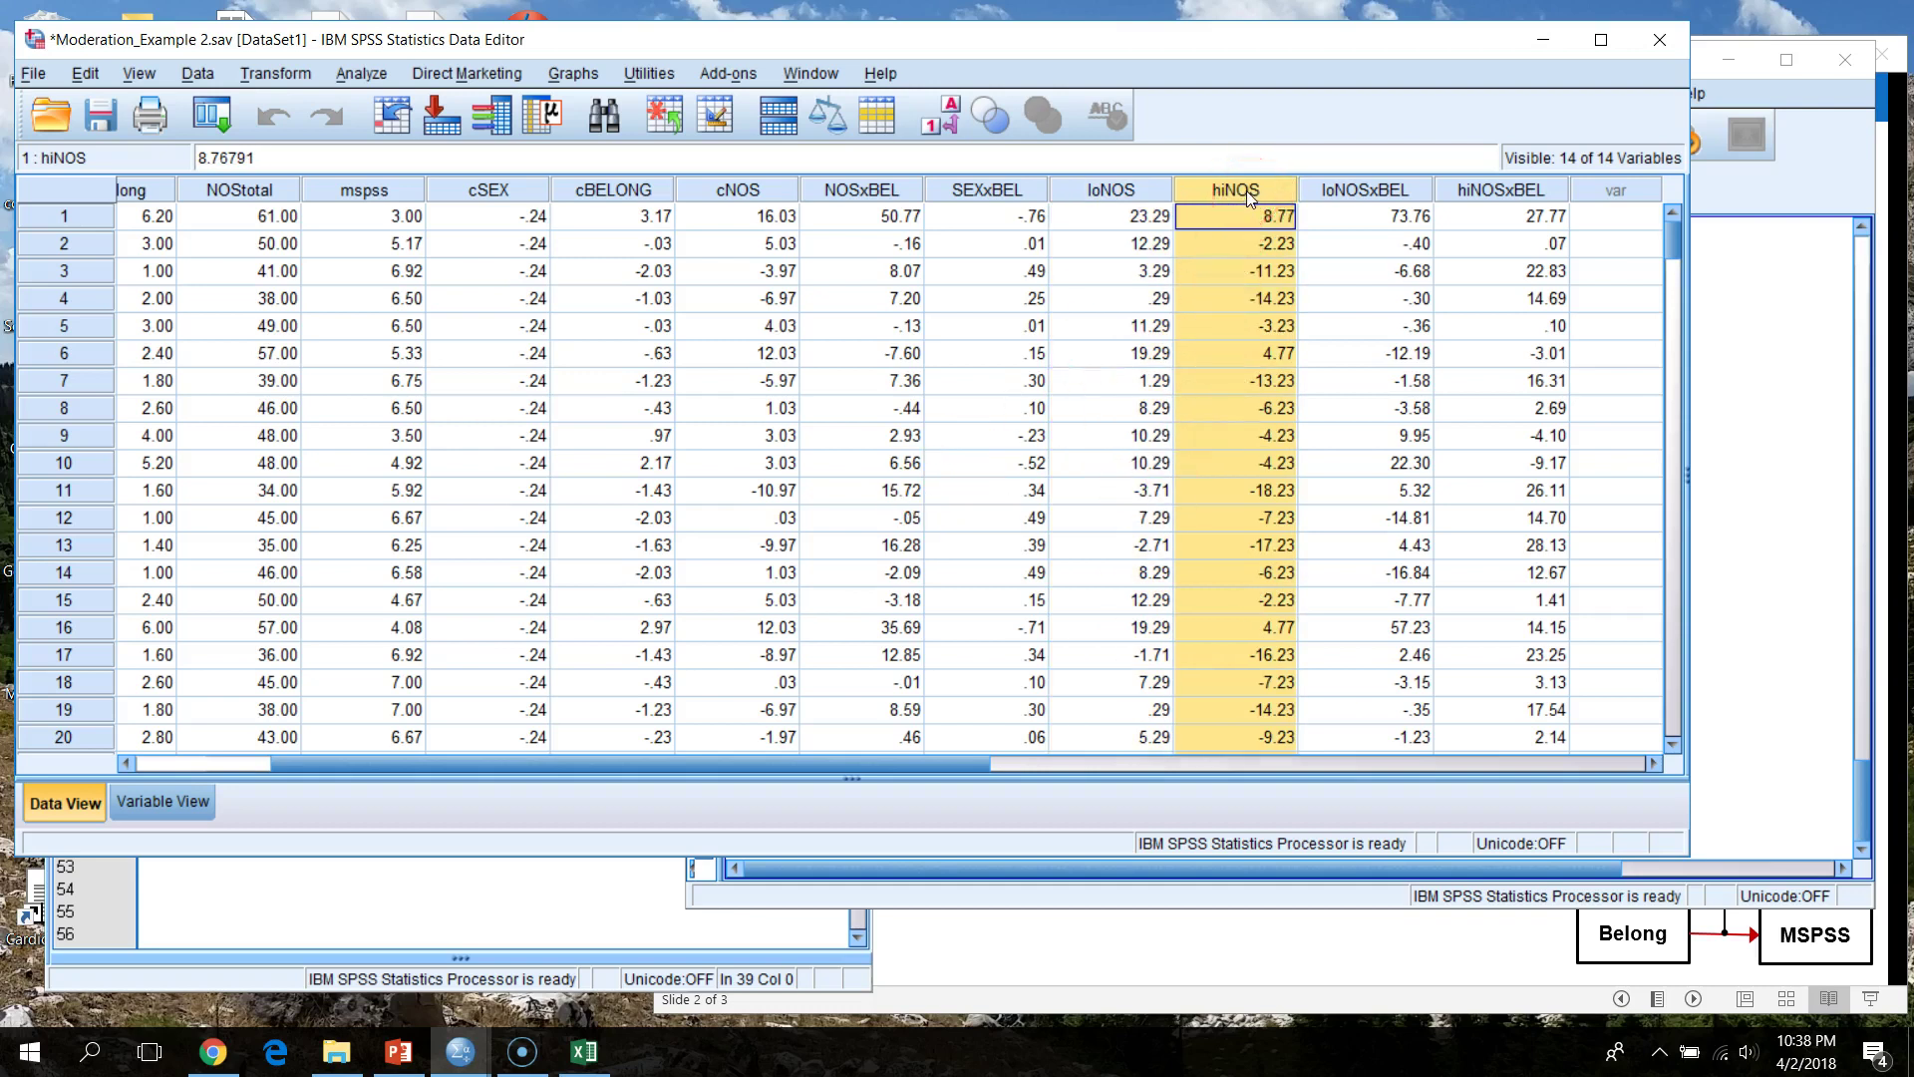
{"action": "left_click", "coordinate": [1408, 189]}
{"action": "left_click", "coordinate": [1493, 191]}
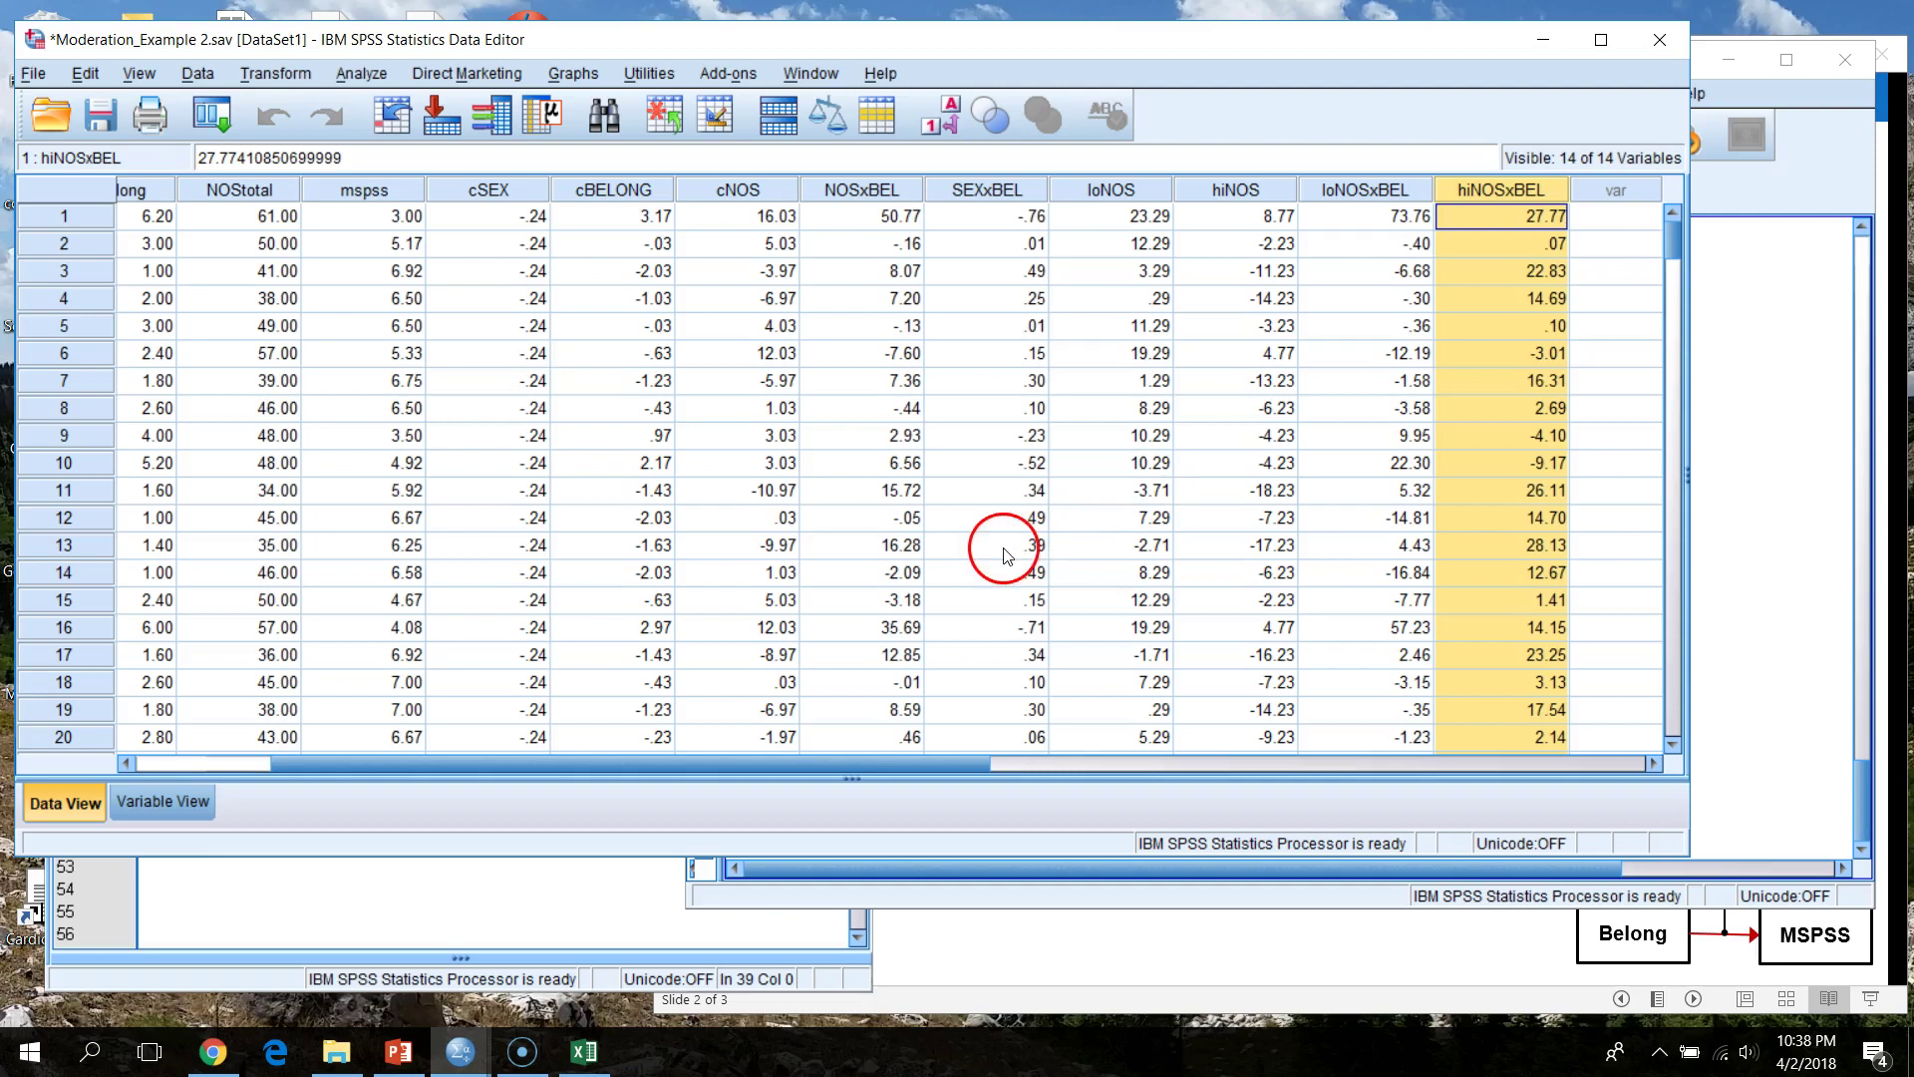
- Start an Explore analysis and remove the INQ Thwarted Belonging, NOS total and MSPSS total variables from its dependent list
{"action": "left_click", "coordinate": [364, 77]}
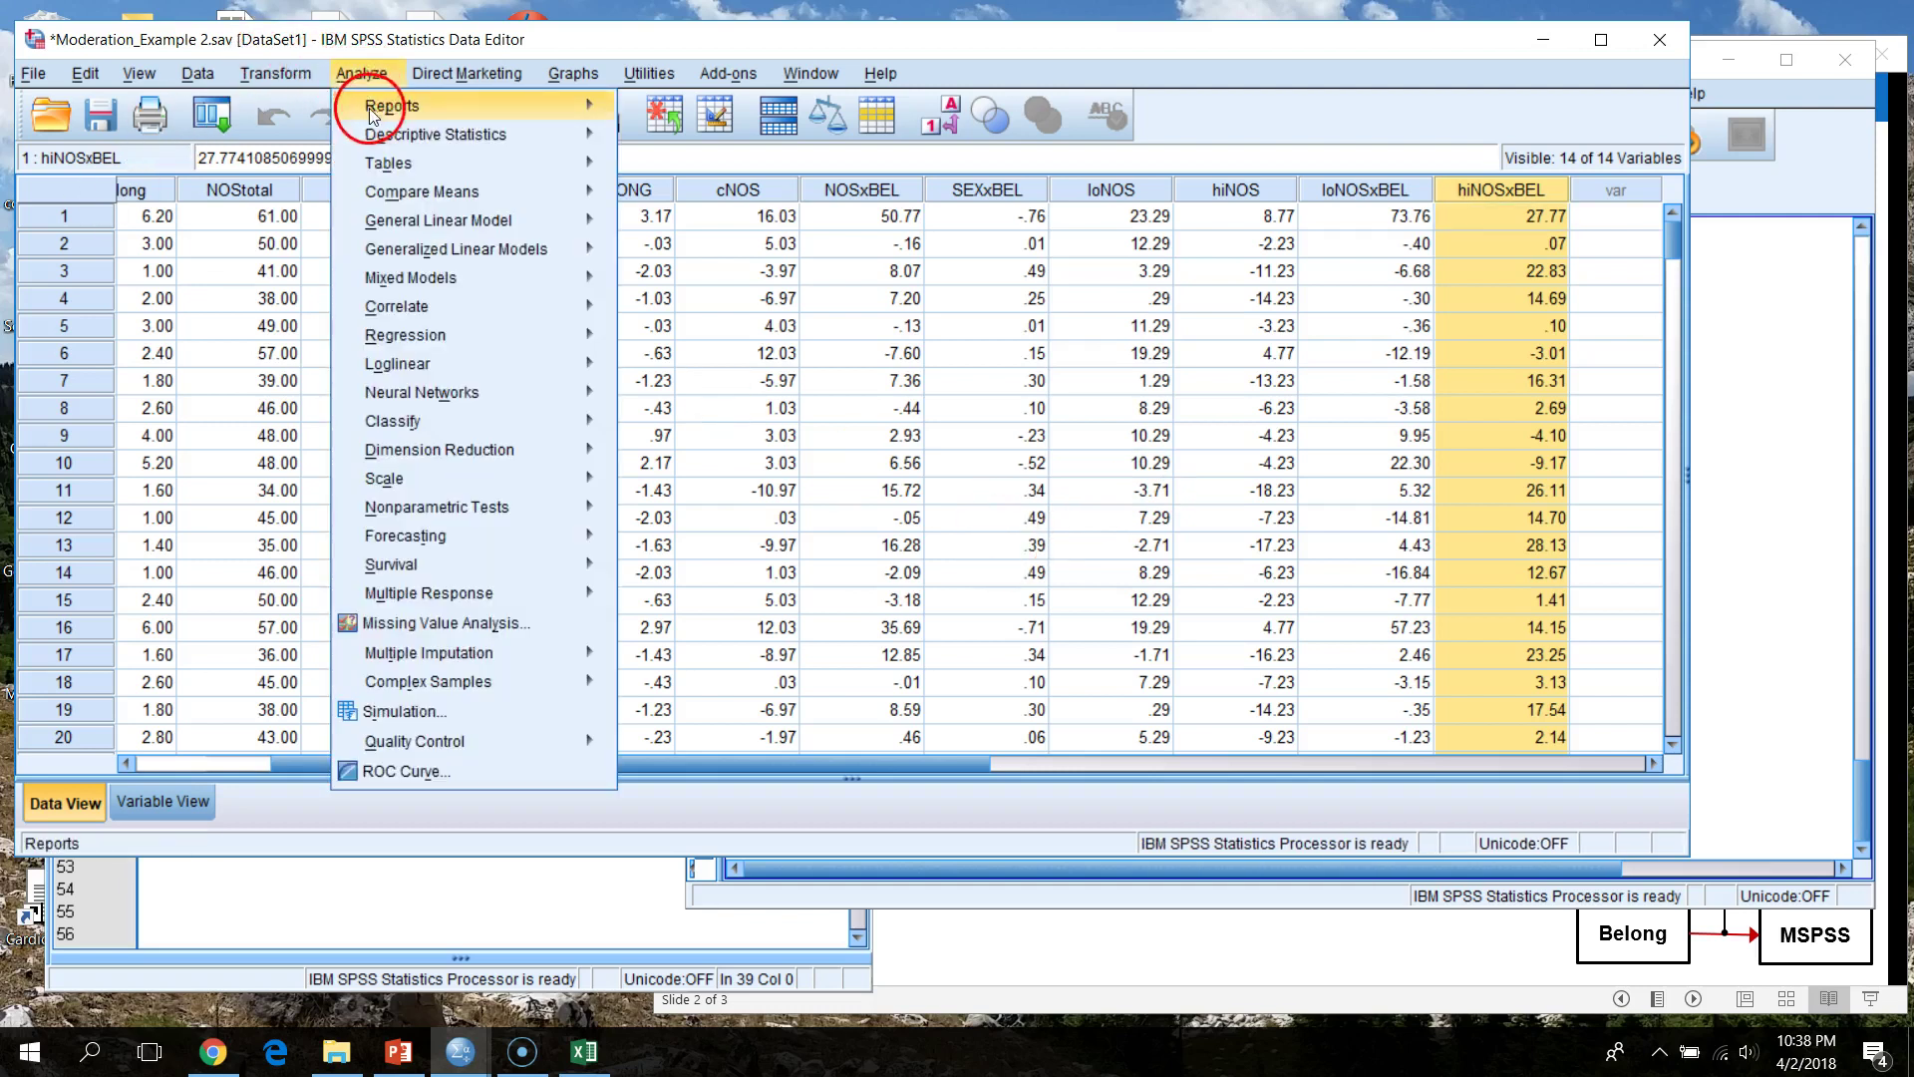
{"action": "mouse_move", "coordinate": [471, 134]}
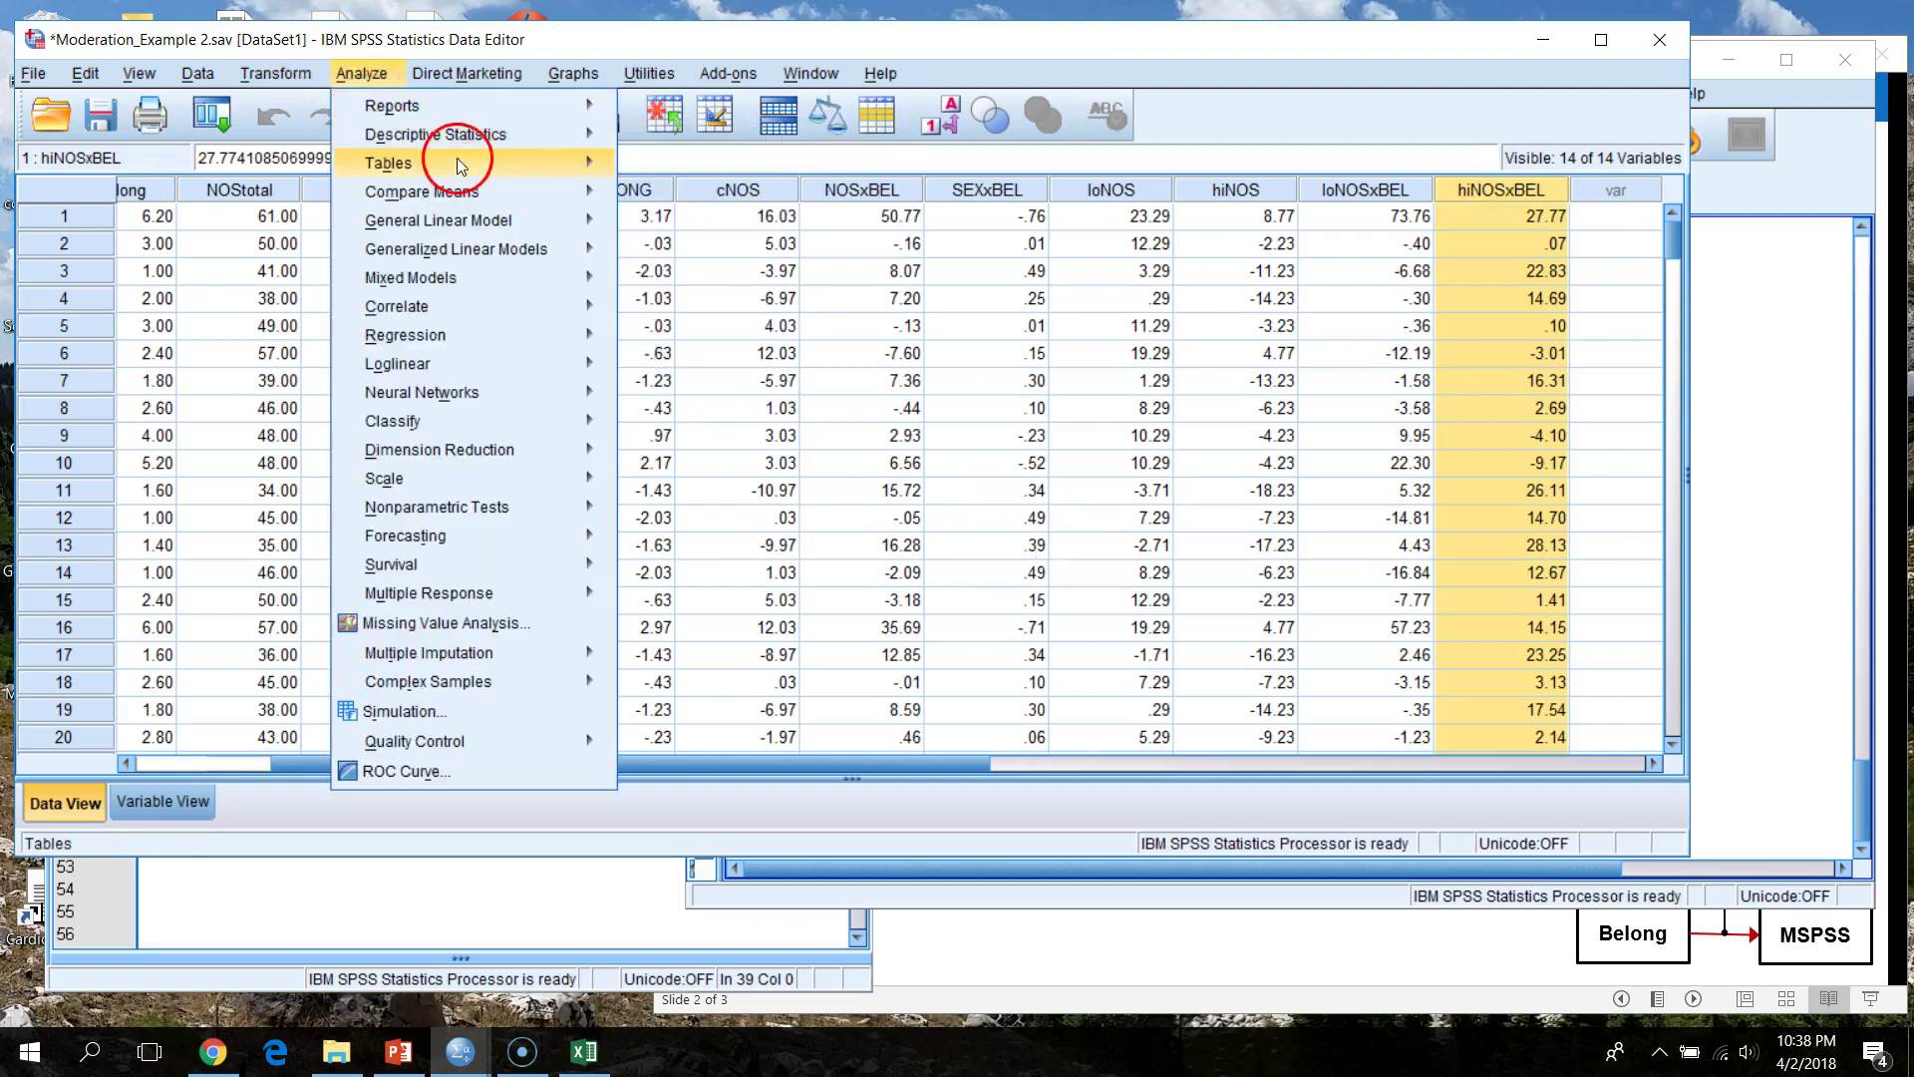
{"action": "mouse_move", "coordinate": [361, 73]}
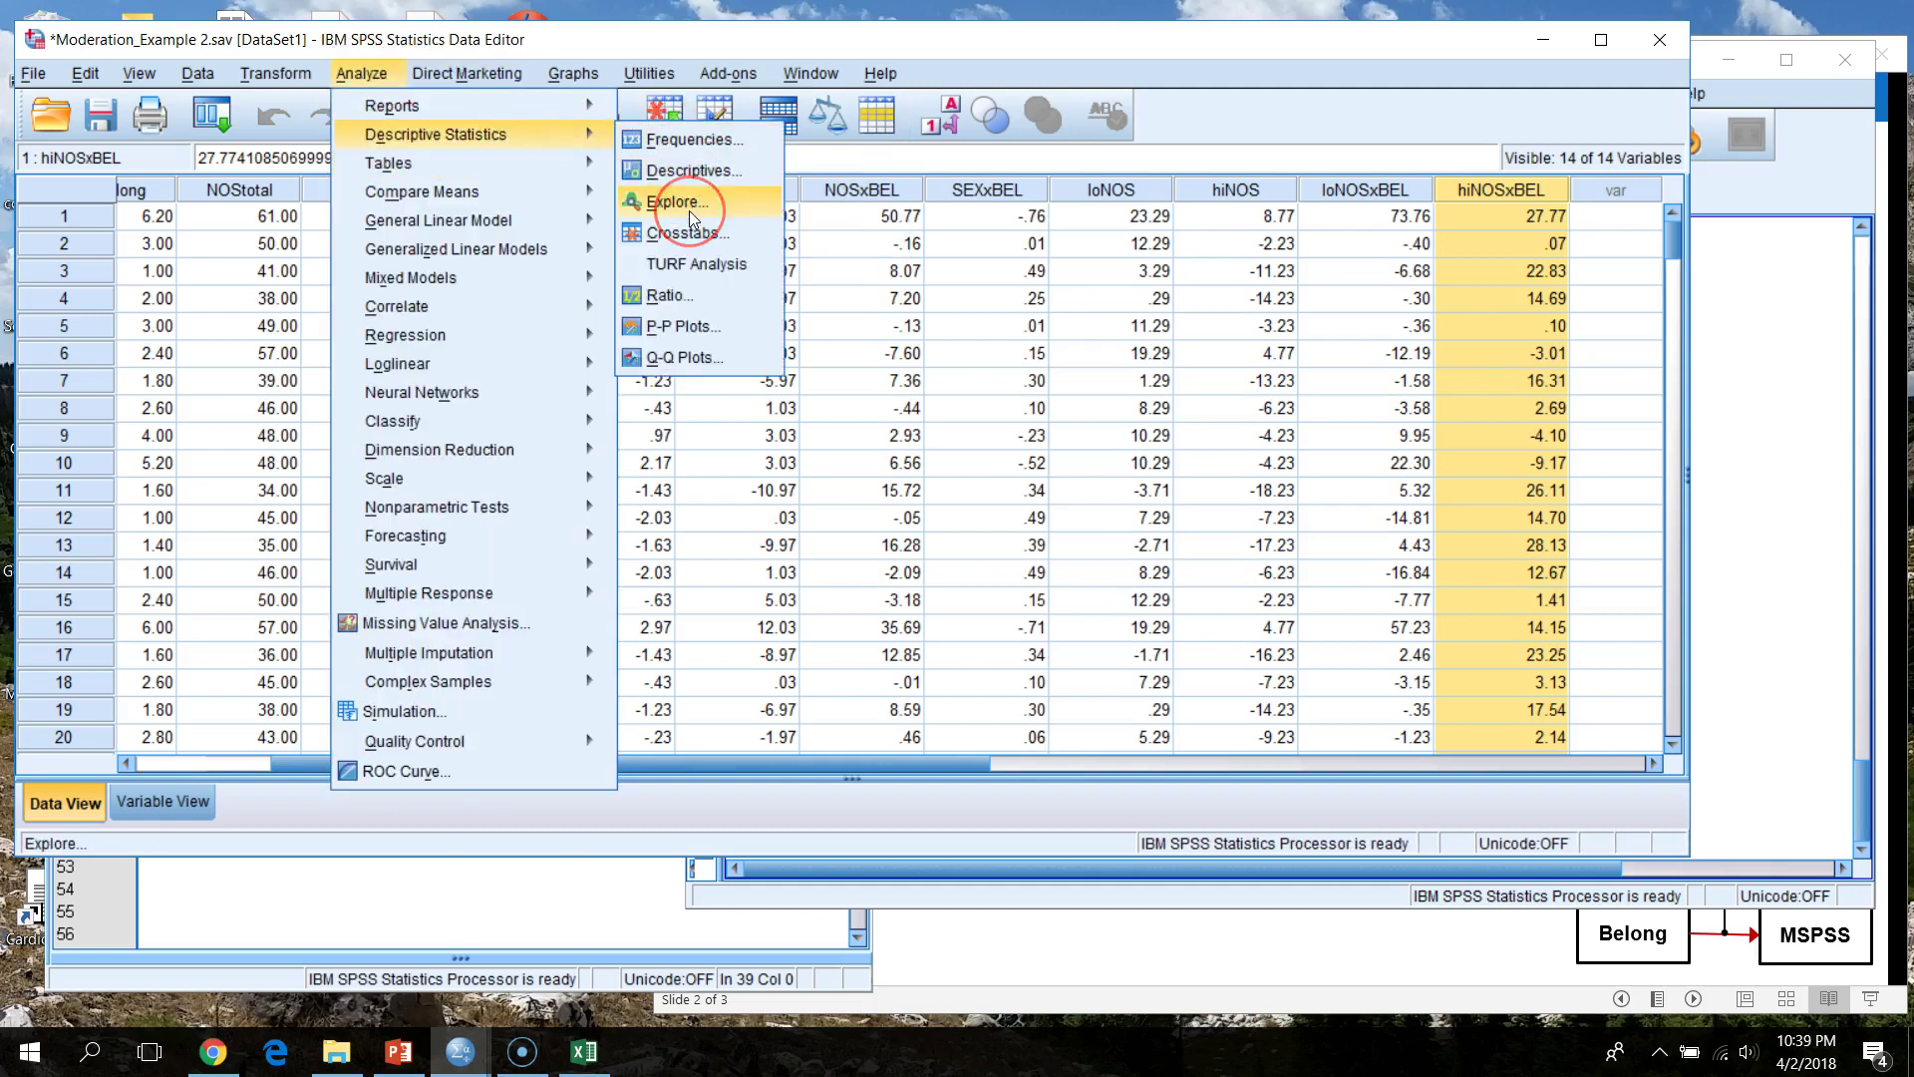
{"action": "left_click", "coordinate": [691, 215]}
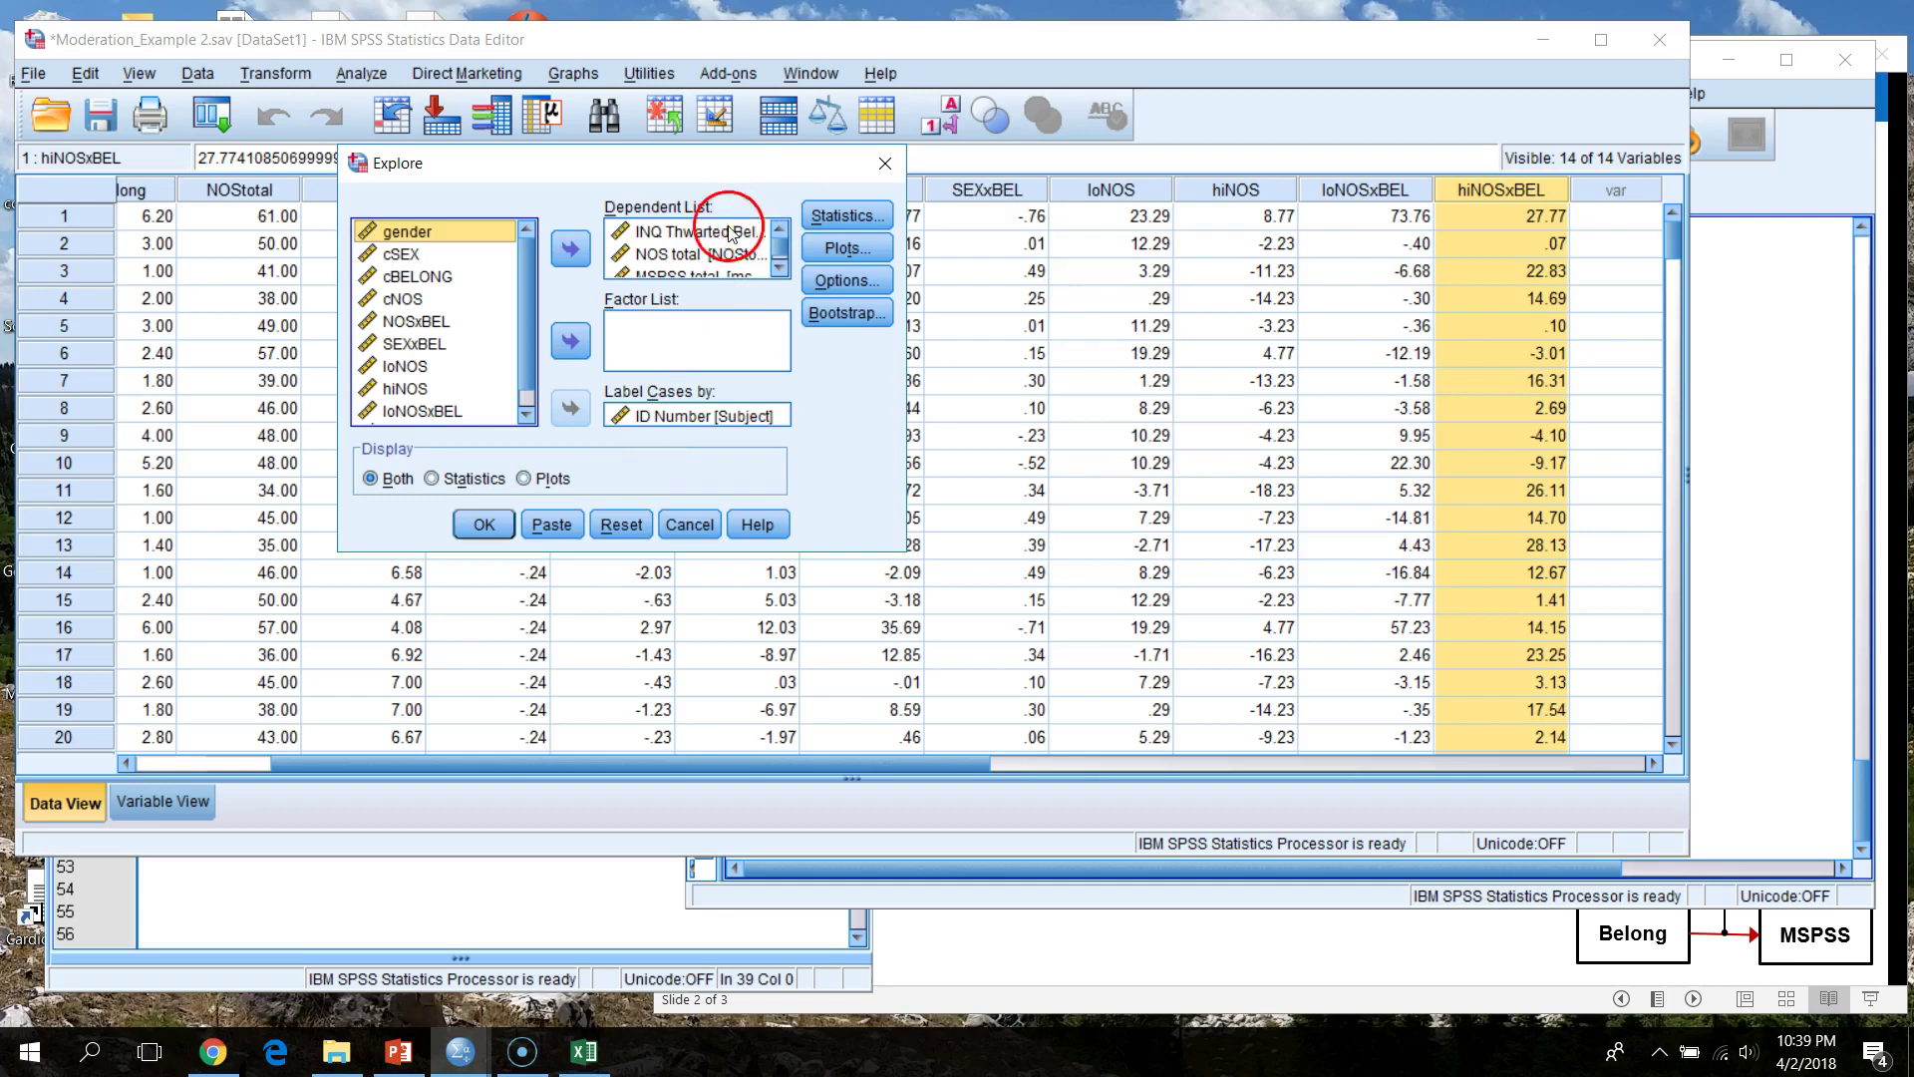
{"action": "left_click", "coordinate": [710, 237]}
{"action": "key", "text": "shift+Down"}
{"action": "key", "text": "shift+Down"}
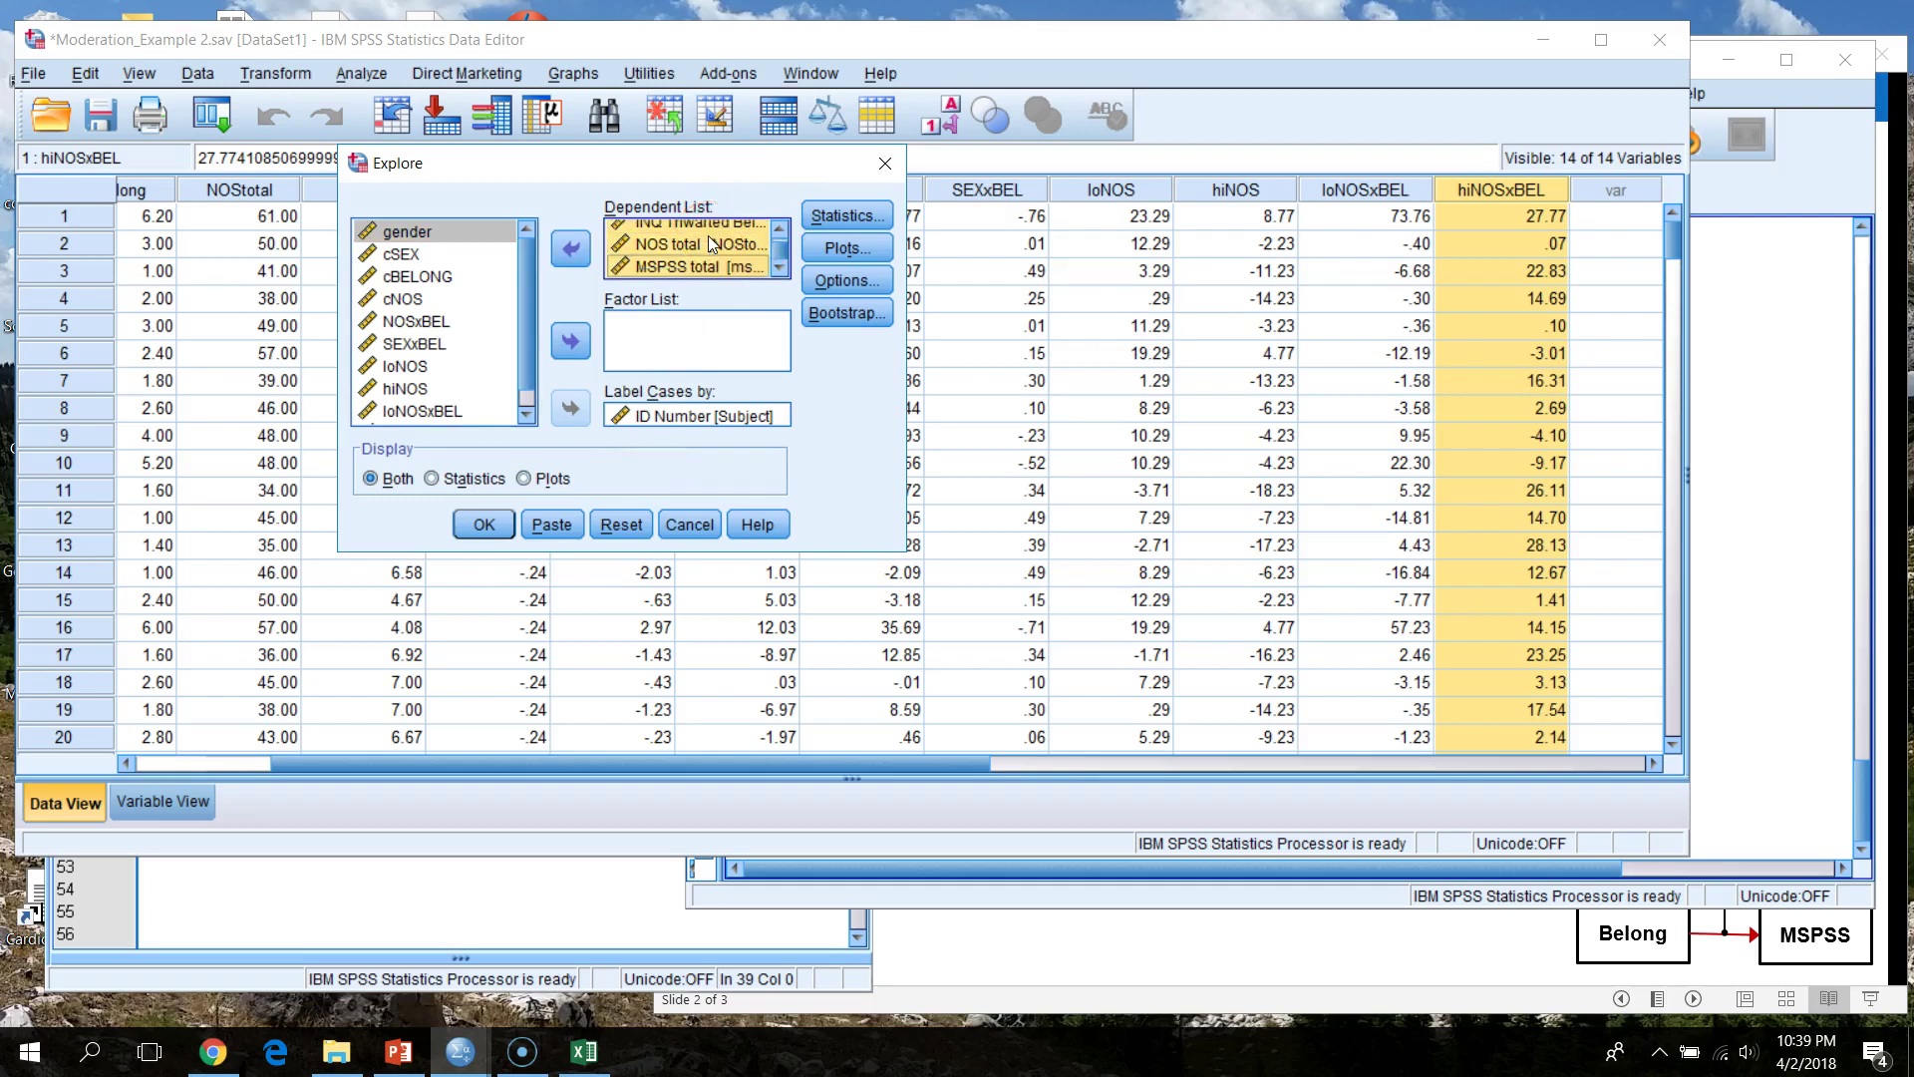
{"action": "left_click", "coordinate": [570, 247]}
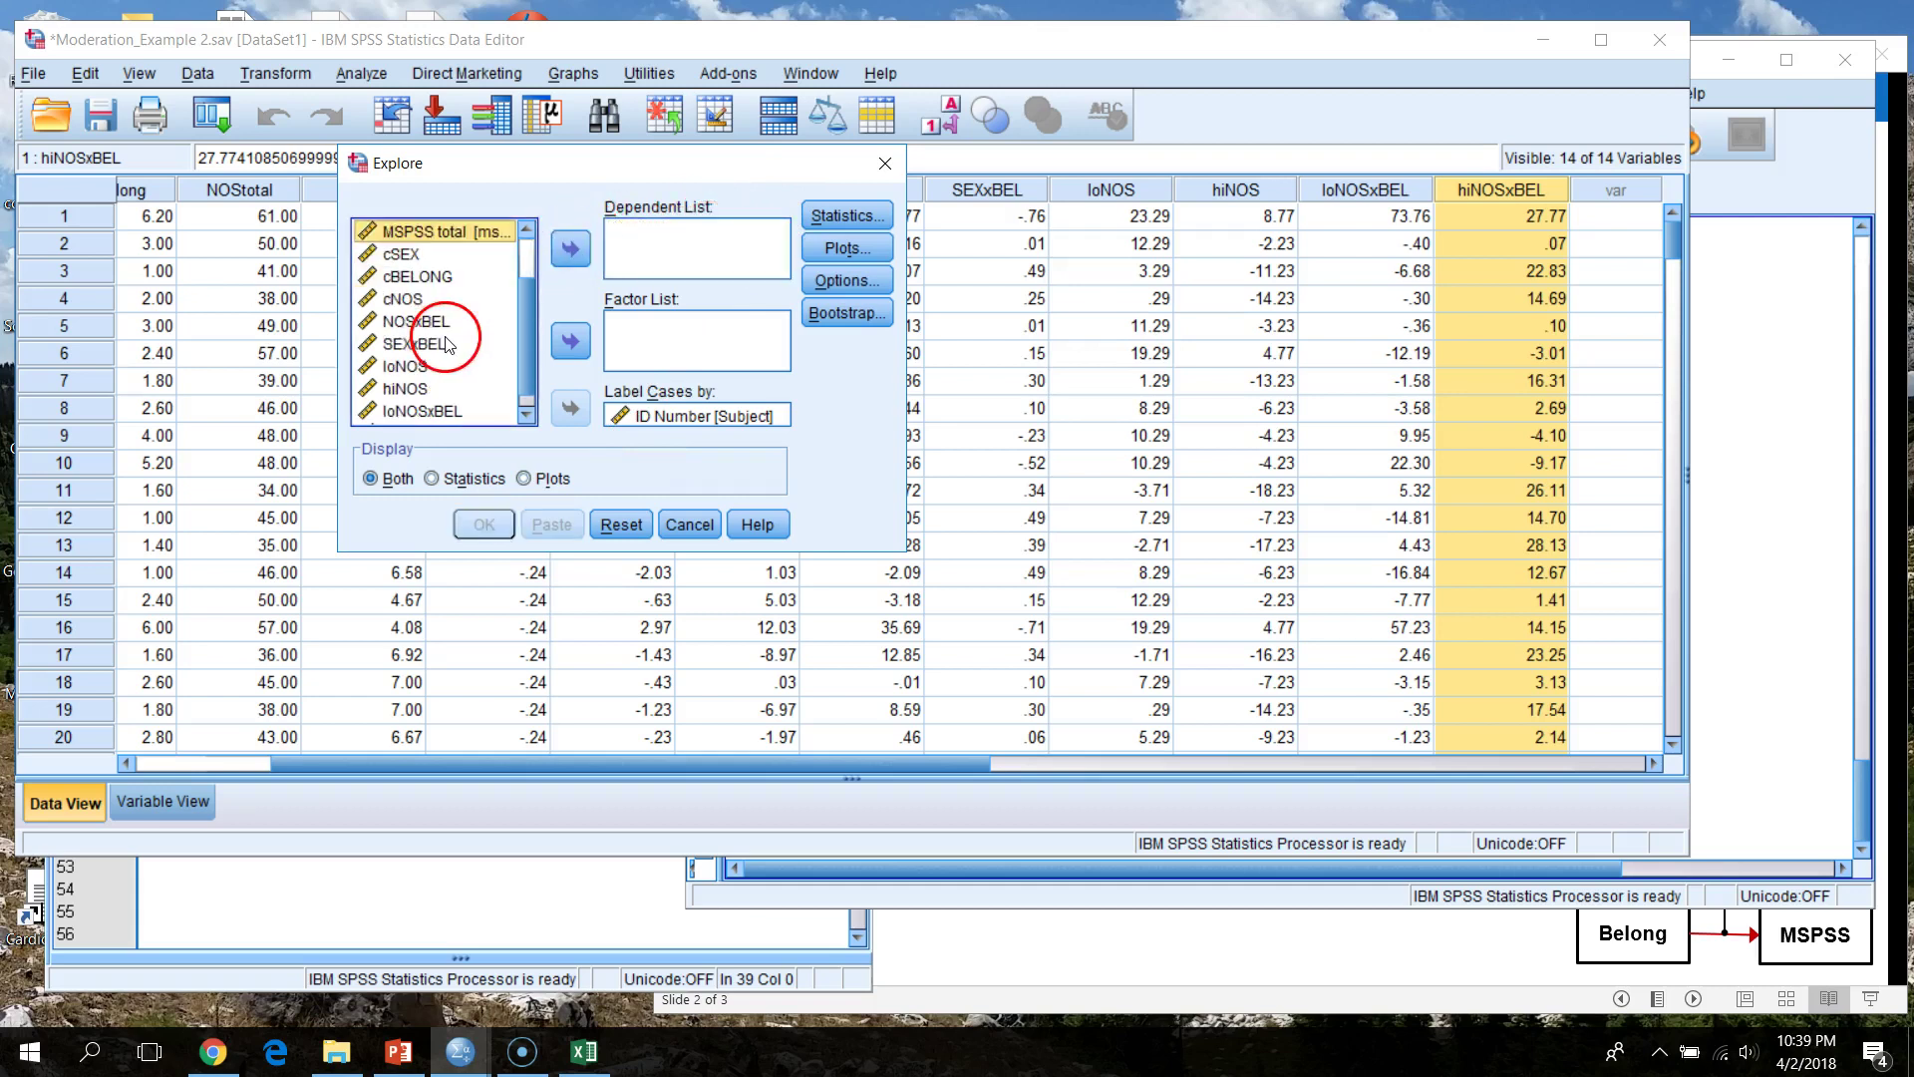
- Add cNOS, loNOS and hiNOS as the dependent variables of the Explore analysis
{"action": "scroll", "coordinate": [445, 344], "scroll_direction": "up", "scroll_amount": 1}
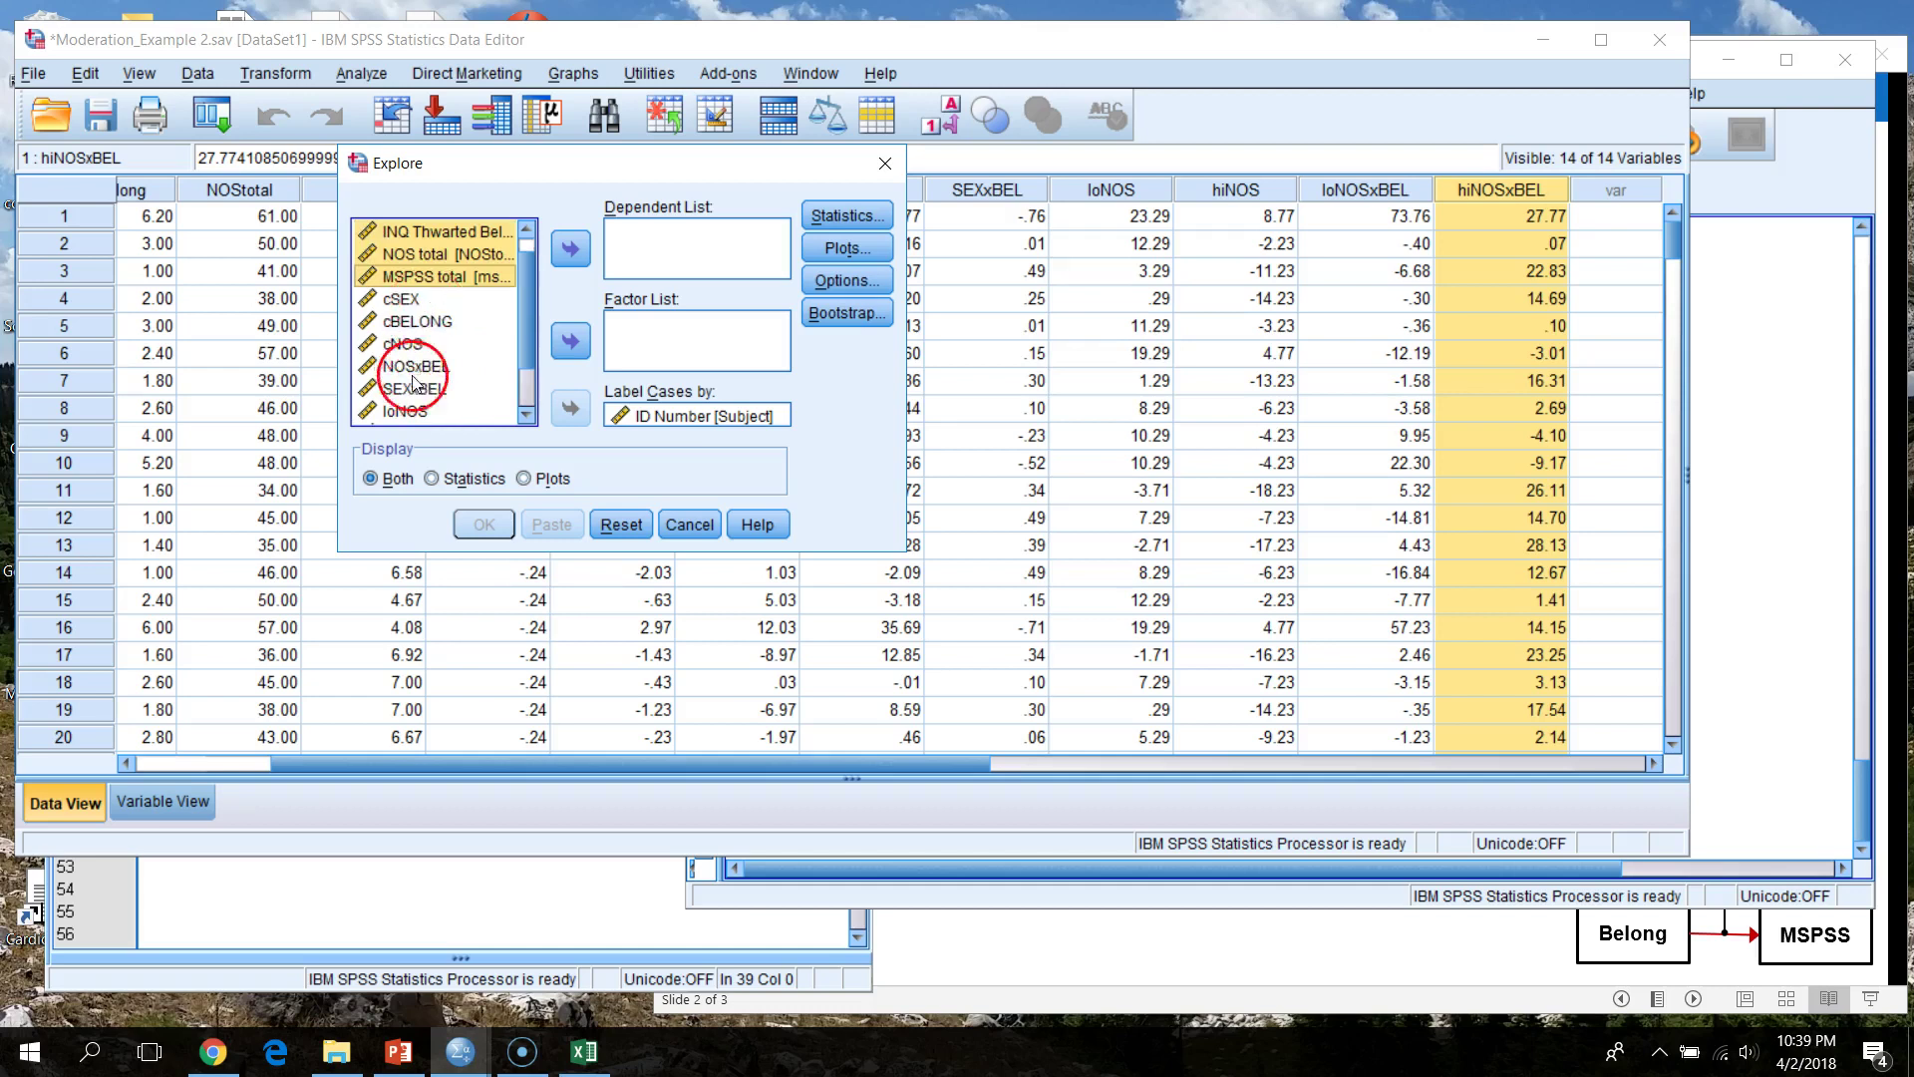
{"action": "left_click", "coordinate": [451, 321]}
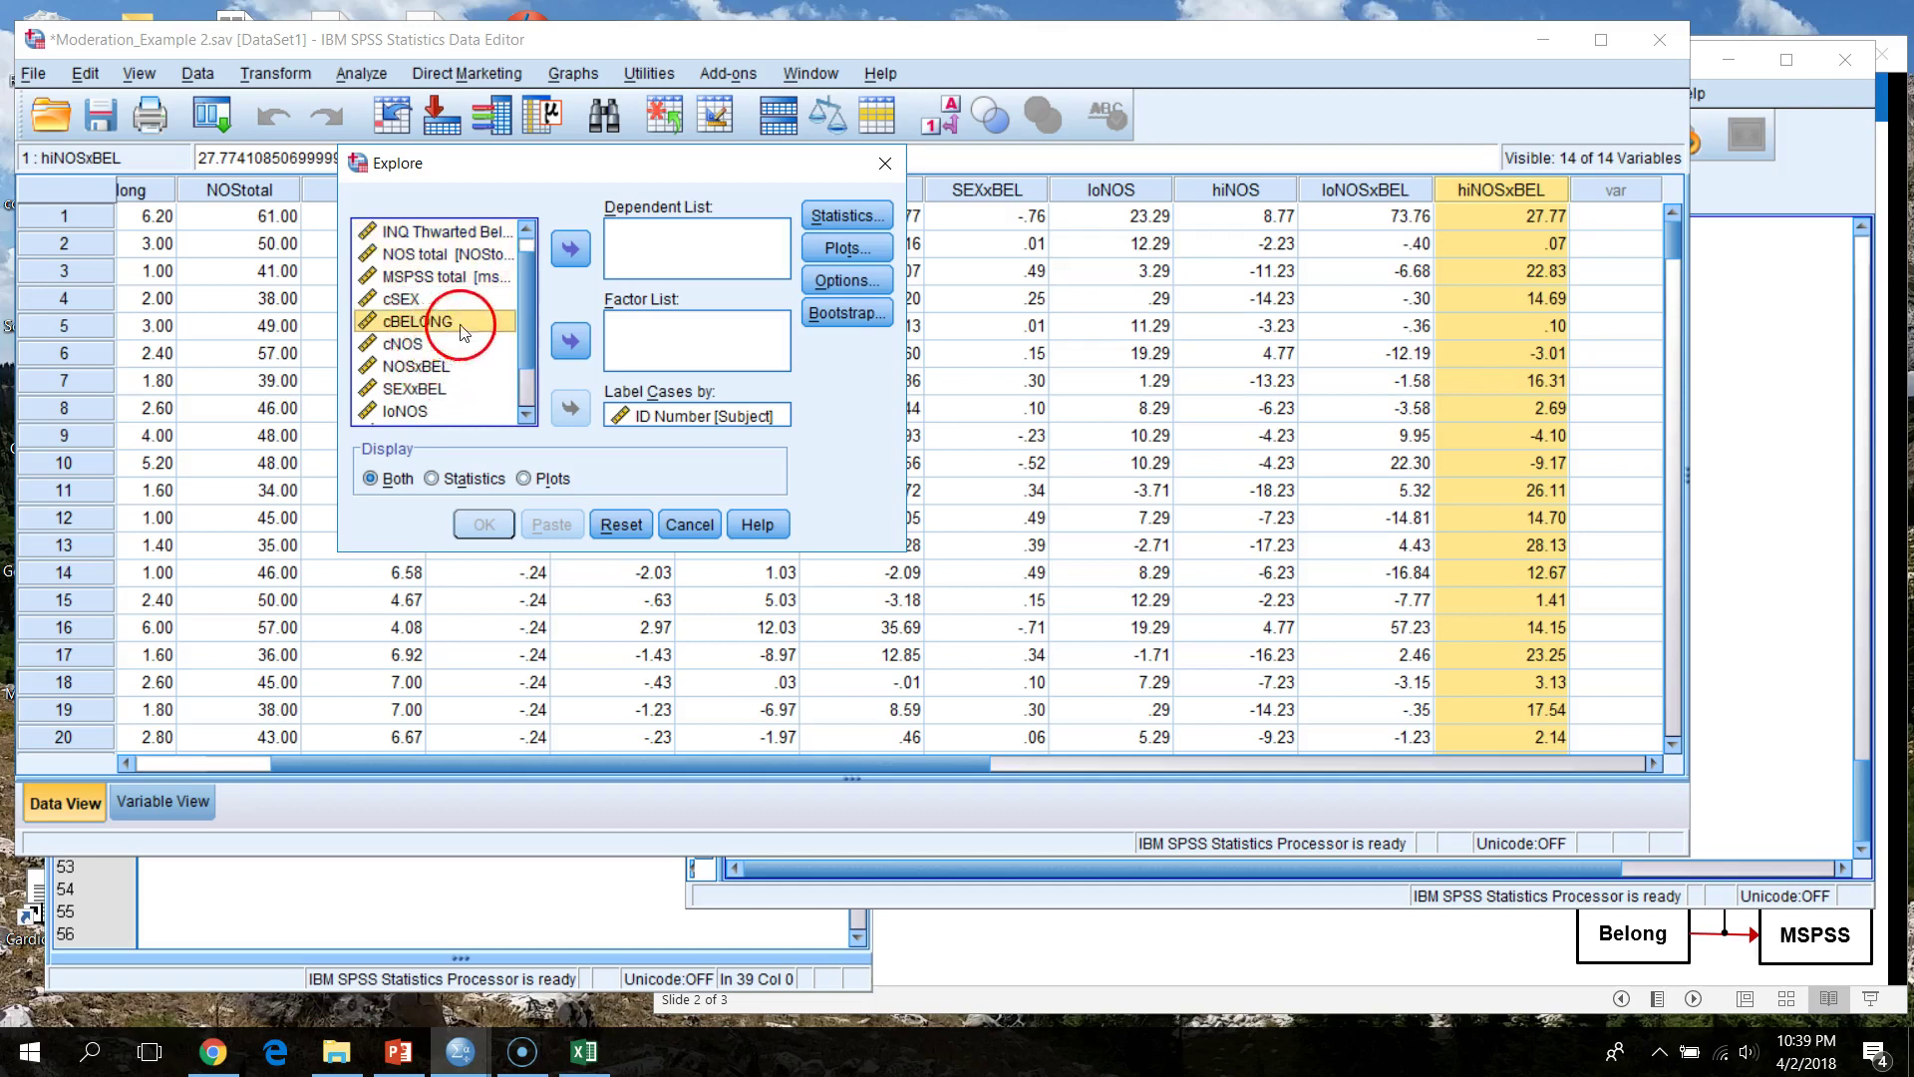
{"action": "left_click", "coordinate": [439, 344]}
{"action": "left_click", "coordinate": [570, 247]}
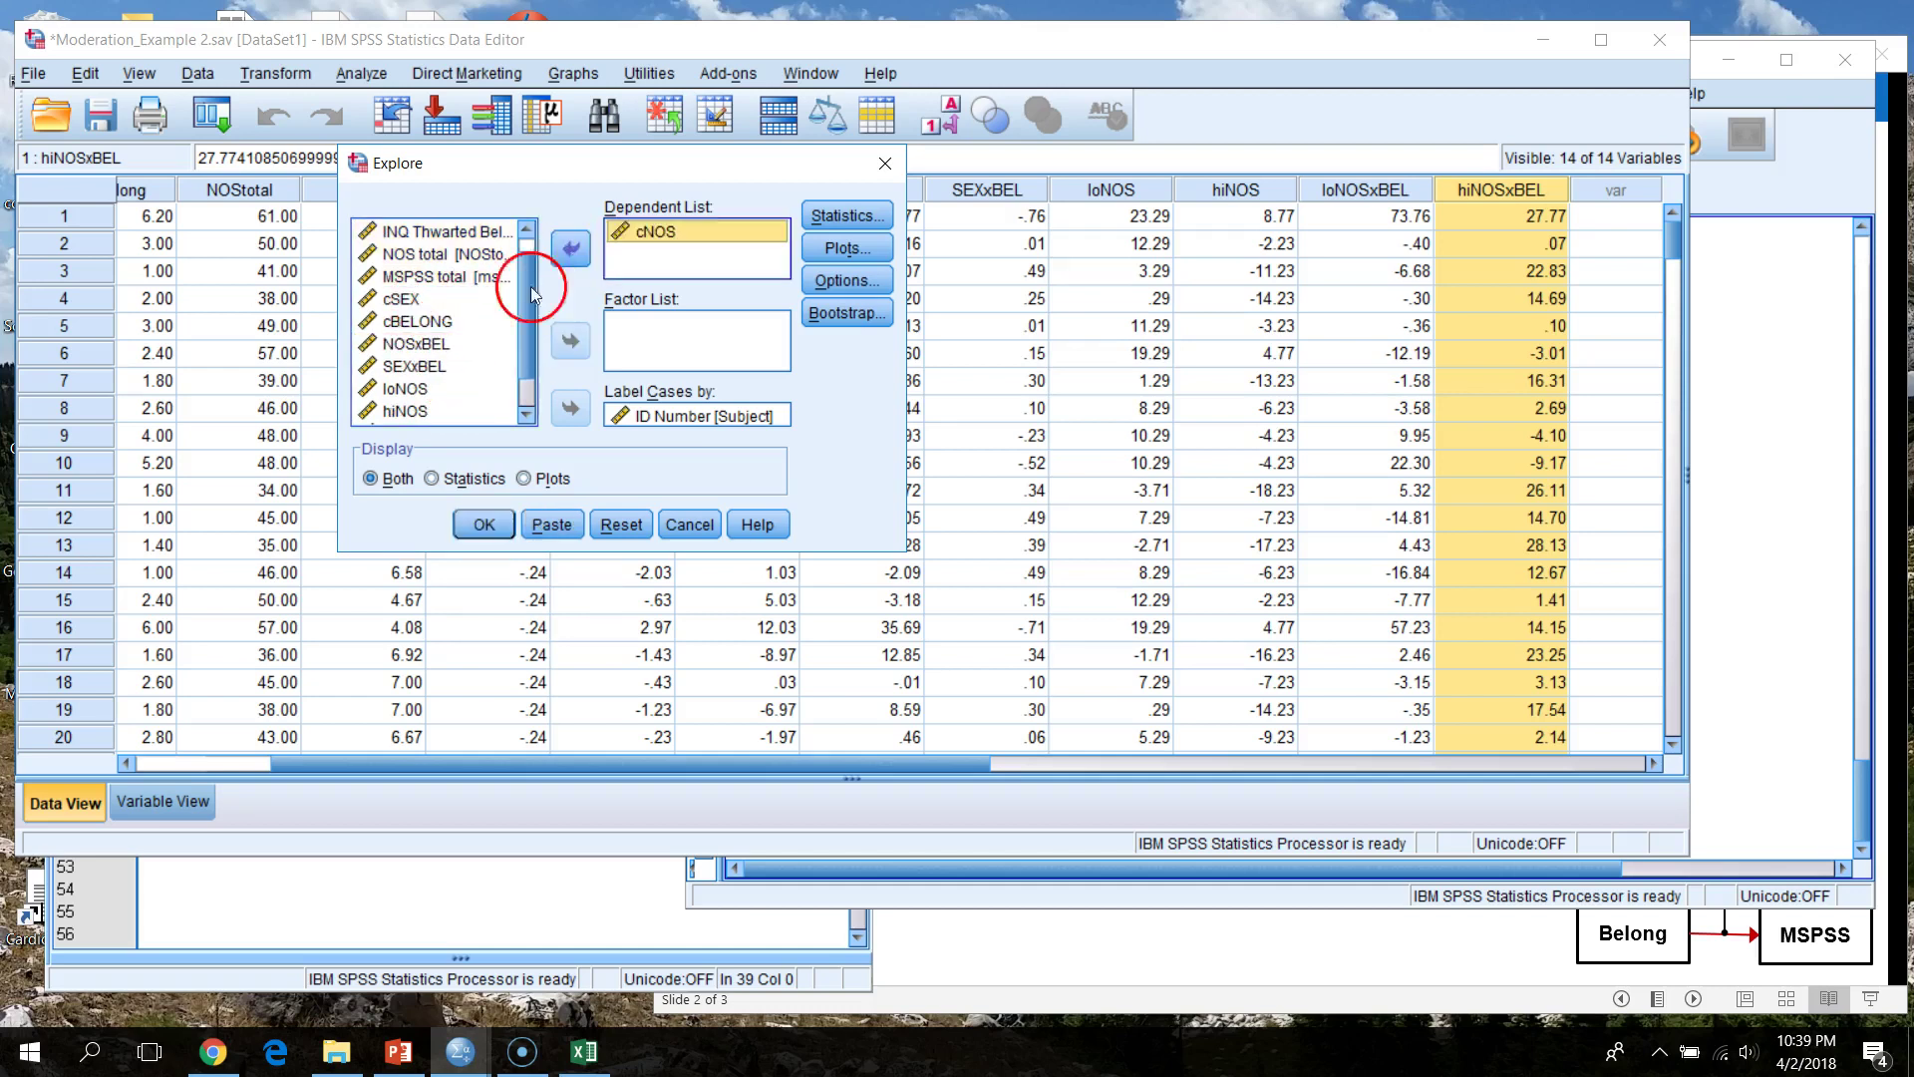
{"action": "scroll", "coordinate": [431, 377], "scroll_direction": "down", "scroll_amount": 1}
{"action": "left_click", "coordinate": [419, 369]}
{"action": "left_click", "coordinate": [417, 347]}
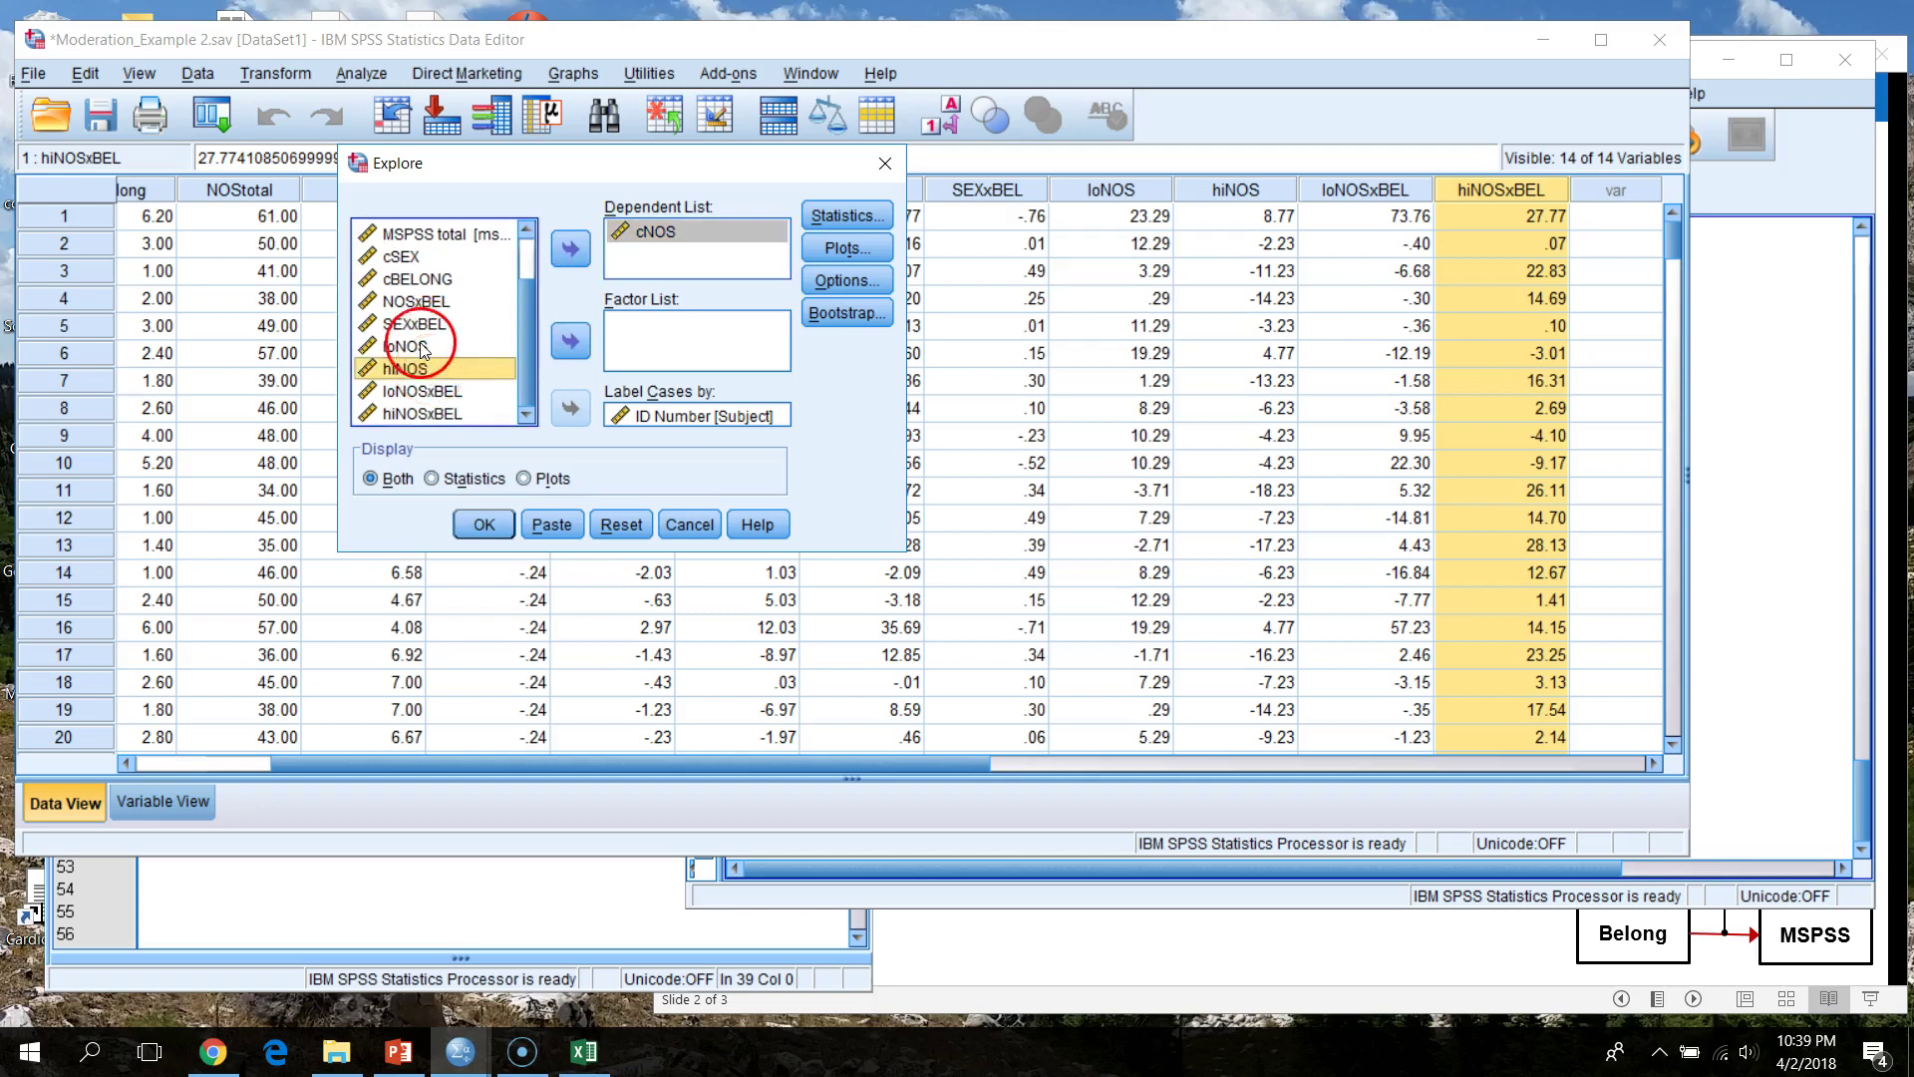
{"action": "key", "text": "shift+Down"}
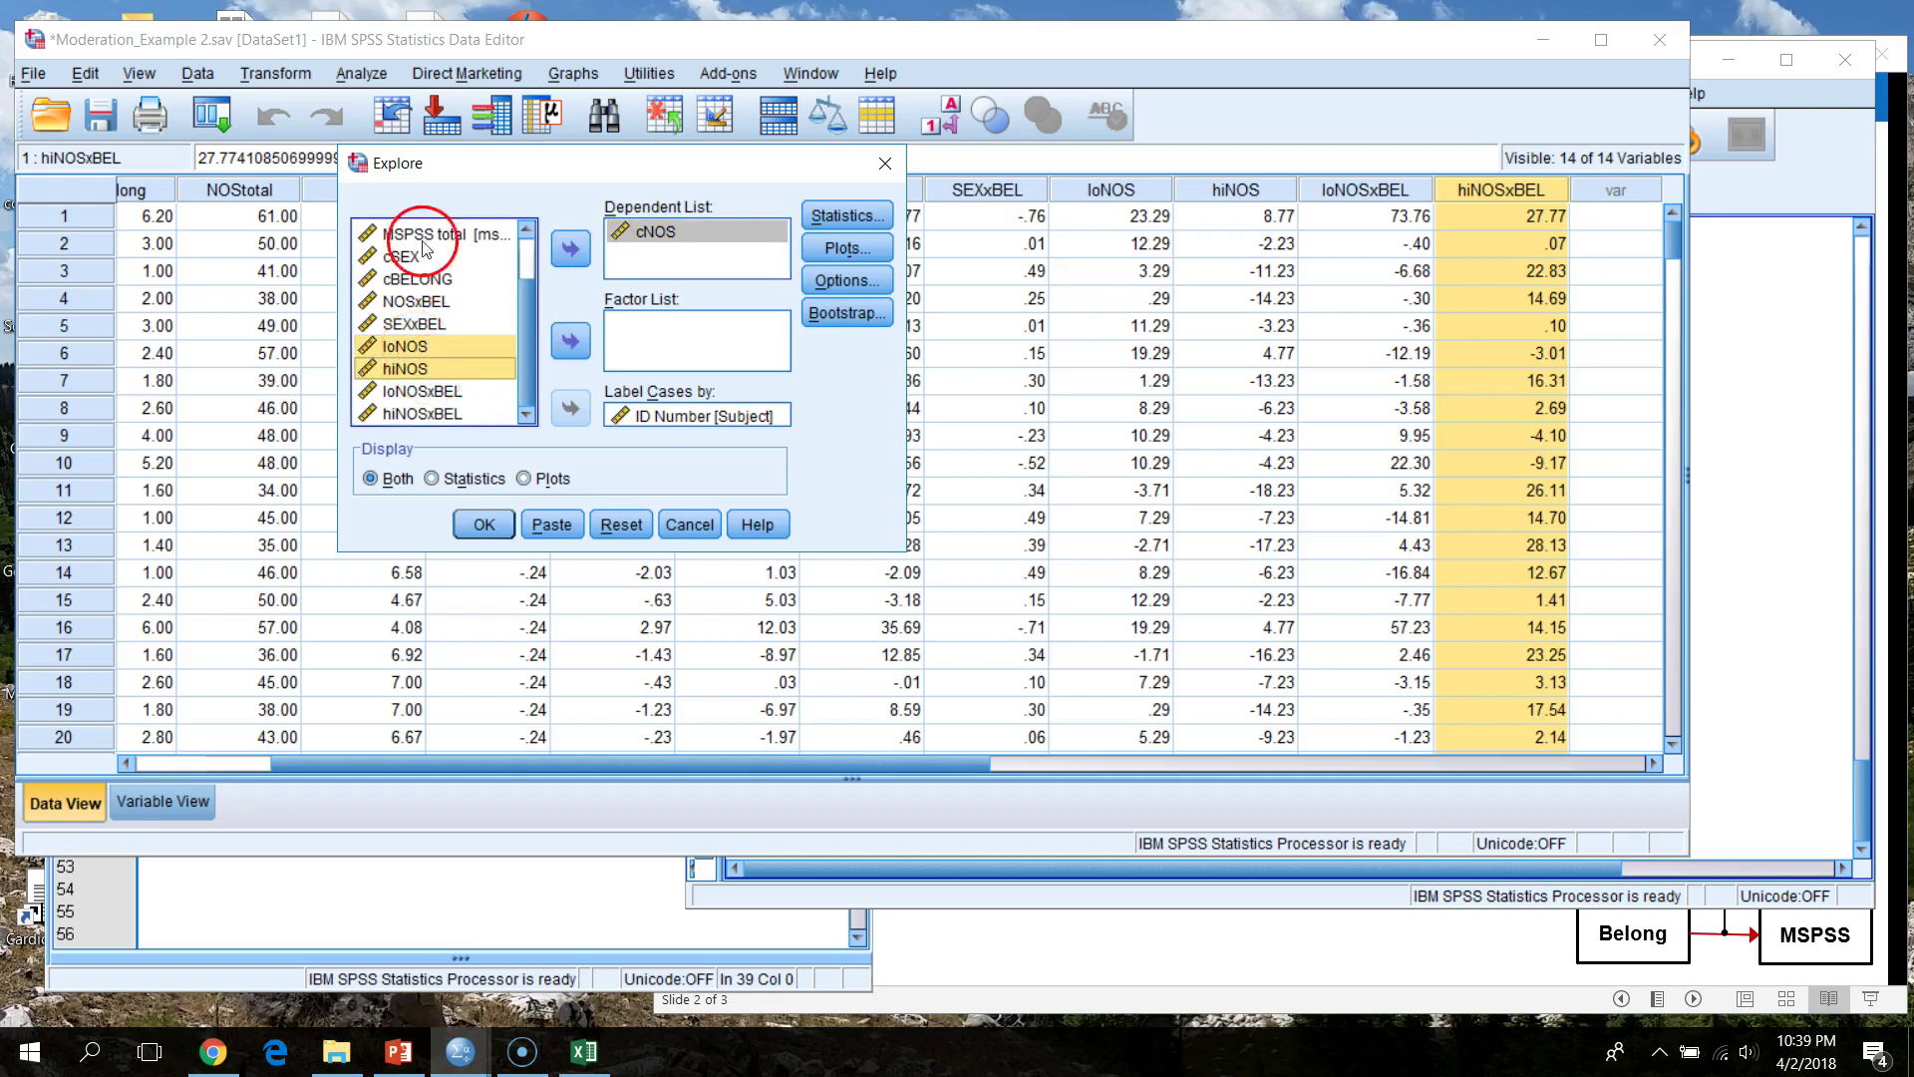
{"action": "left_click", "coordinate": [570, 248]}
- Check the Explore plot and statistics settings, keep histograms and factor-levels-together boxplots, and run the analysis
{"action": "left_click", "coordinate": [845, 248]}
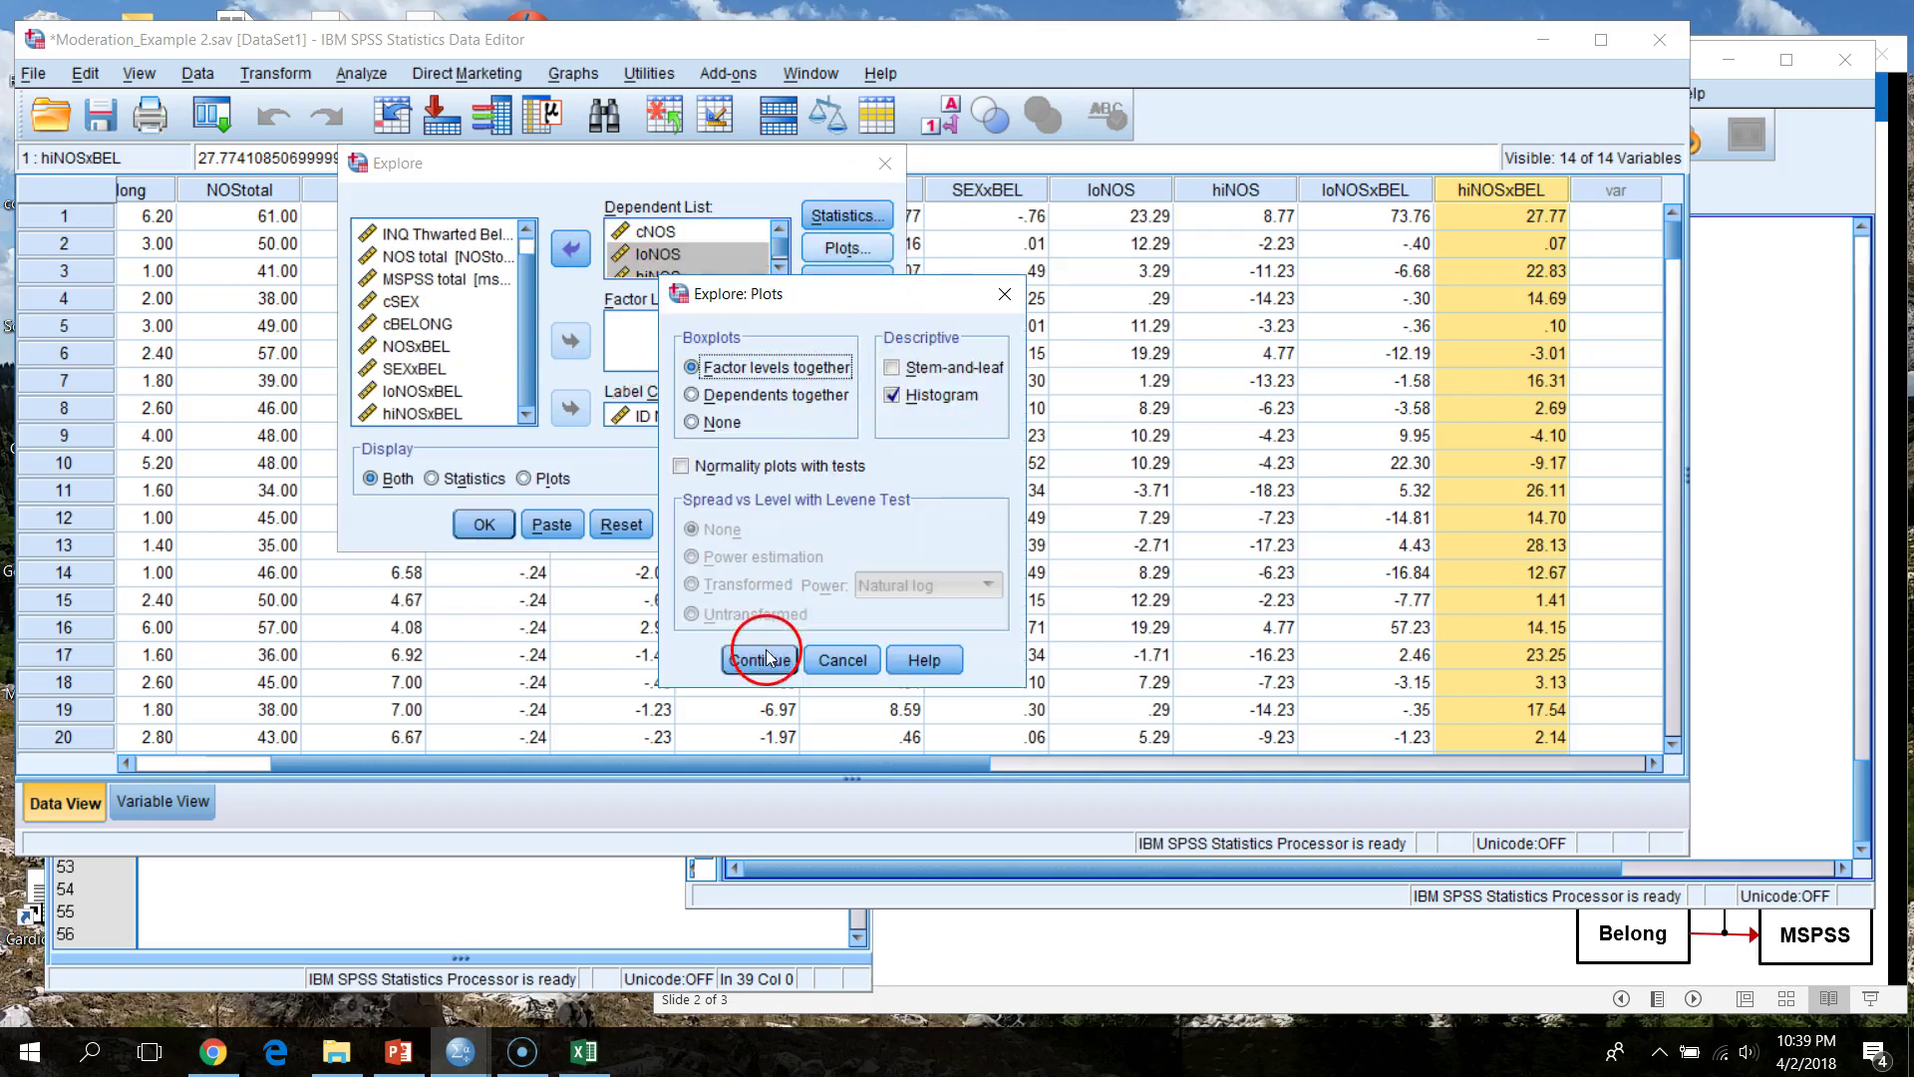
{"action": "left_click", "coordinate": [766, 658]}
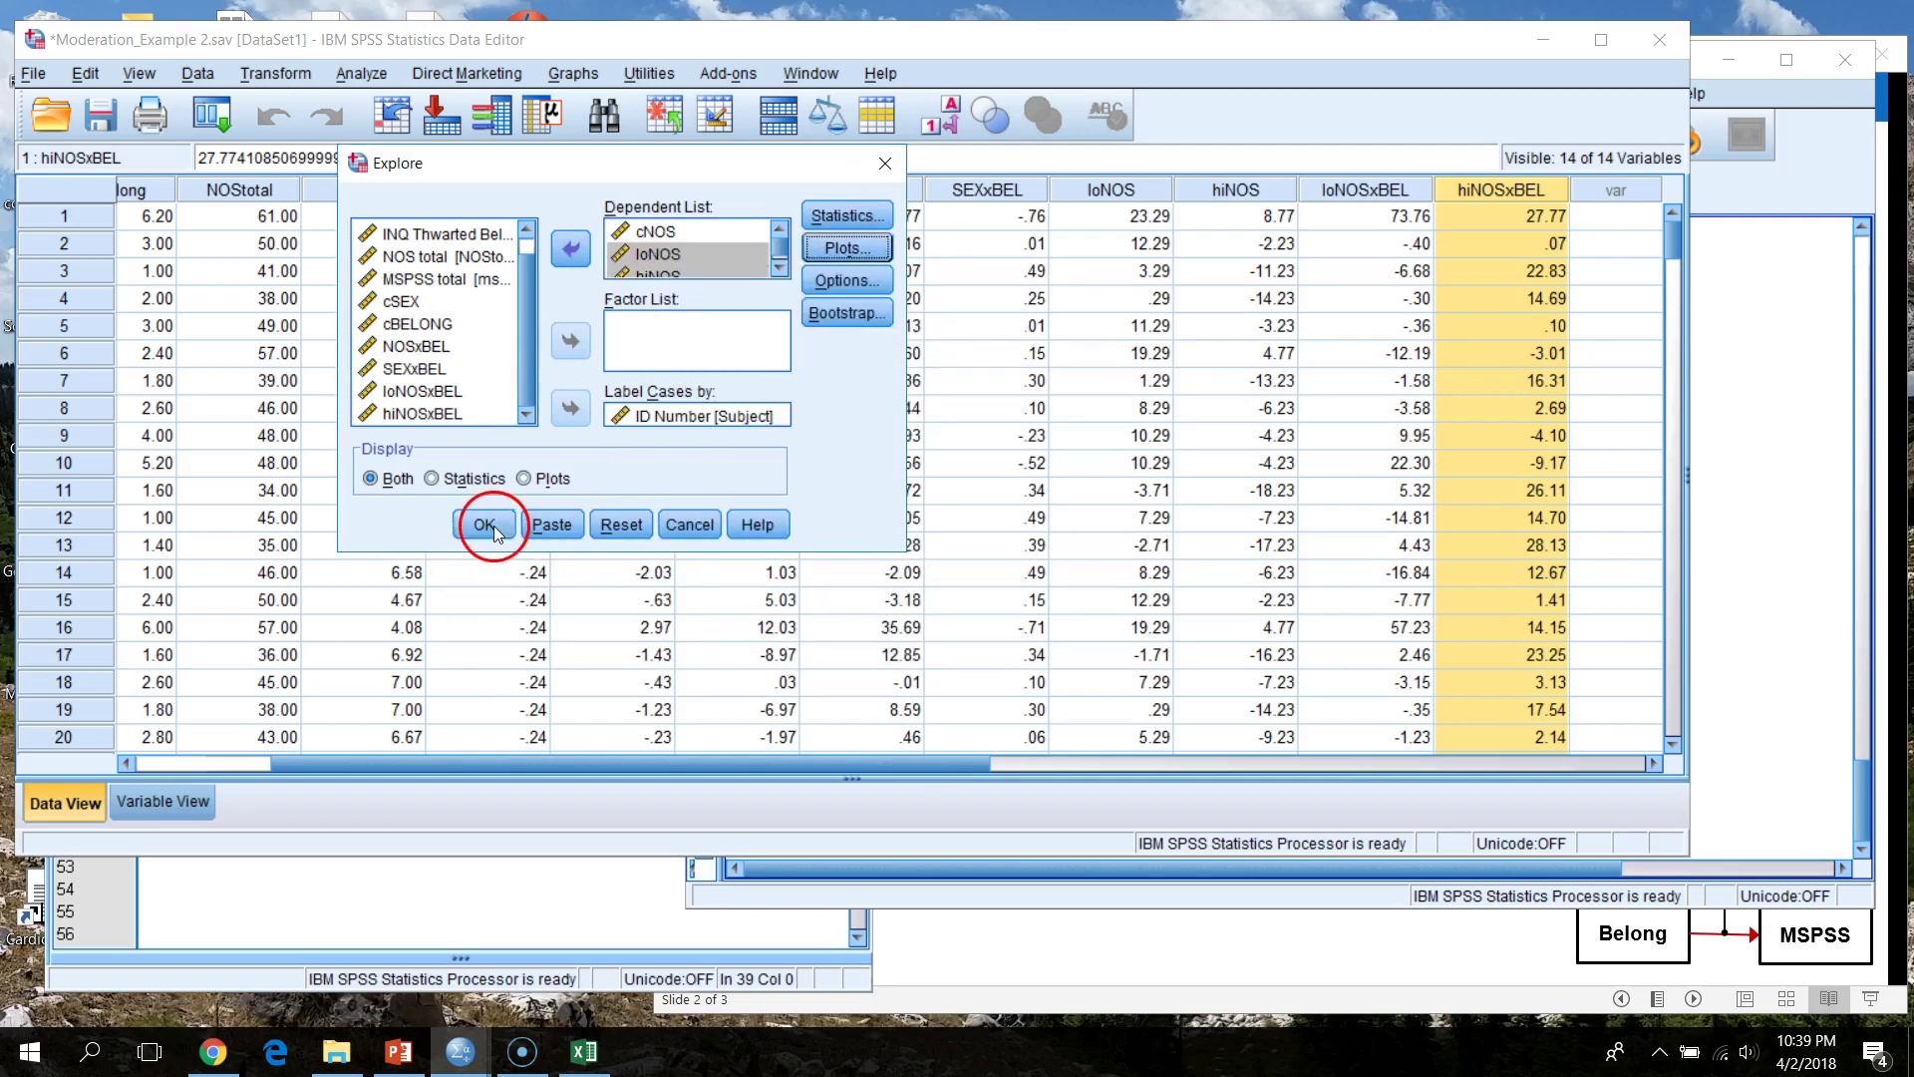
{"action": "left_click", "coordinate": [847, 216]}
{"action": "left_click", "coordinate": [632, 444]}
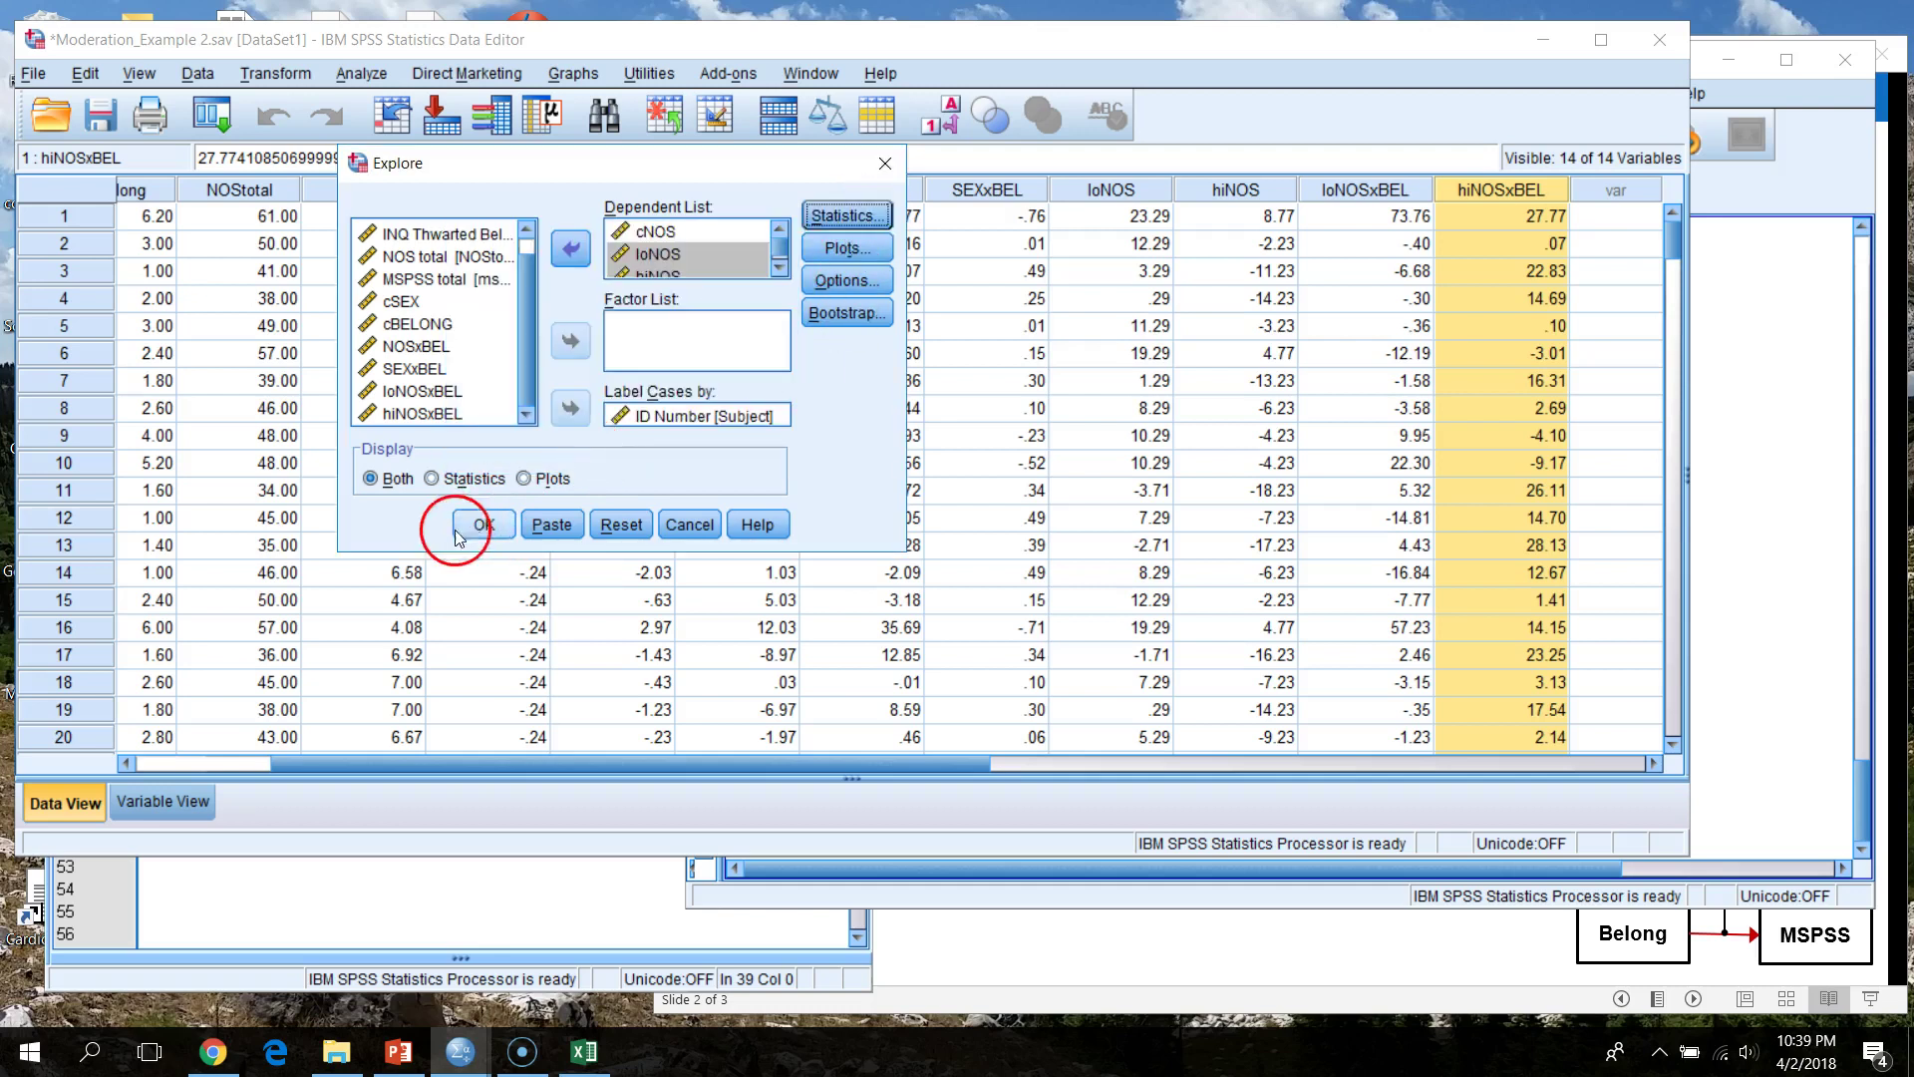
{"action": "left_click", "coordinate": [460, 536]}
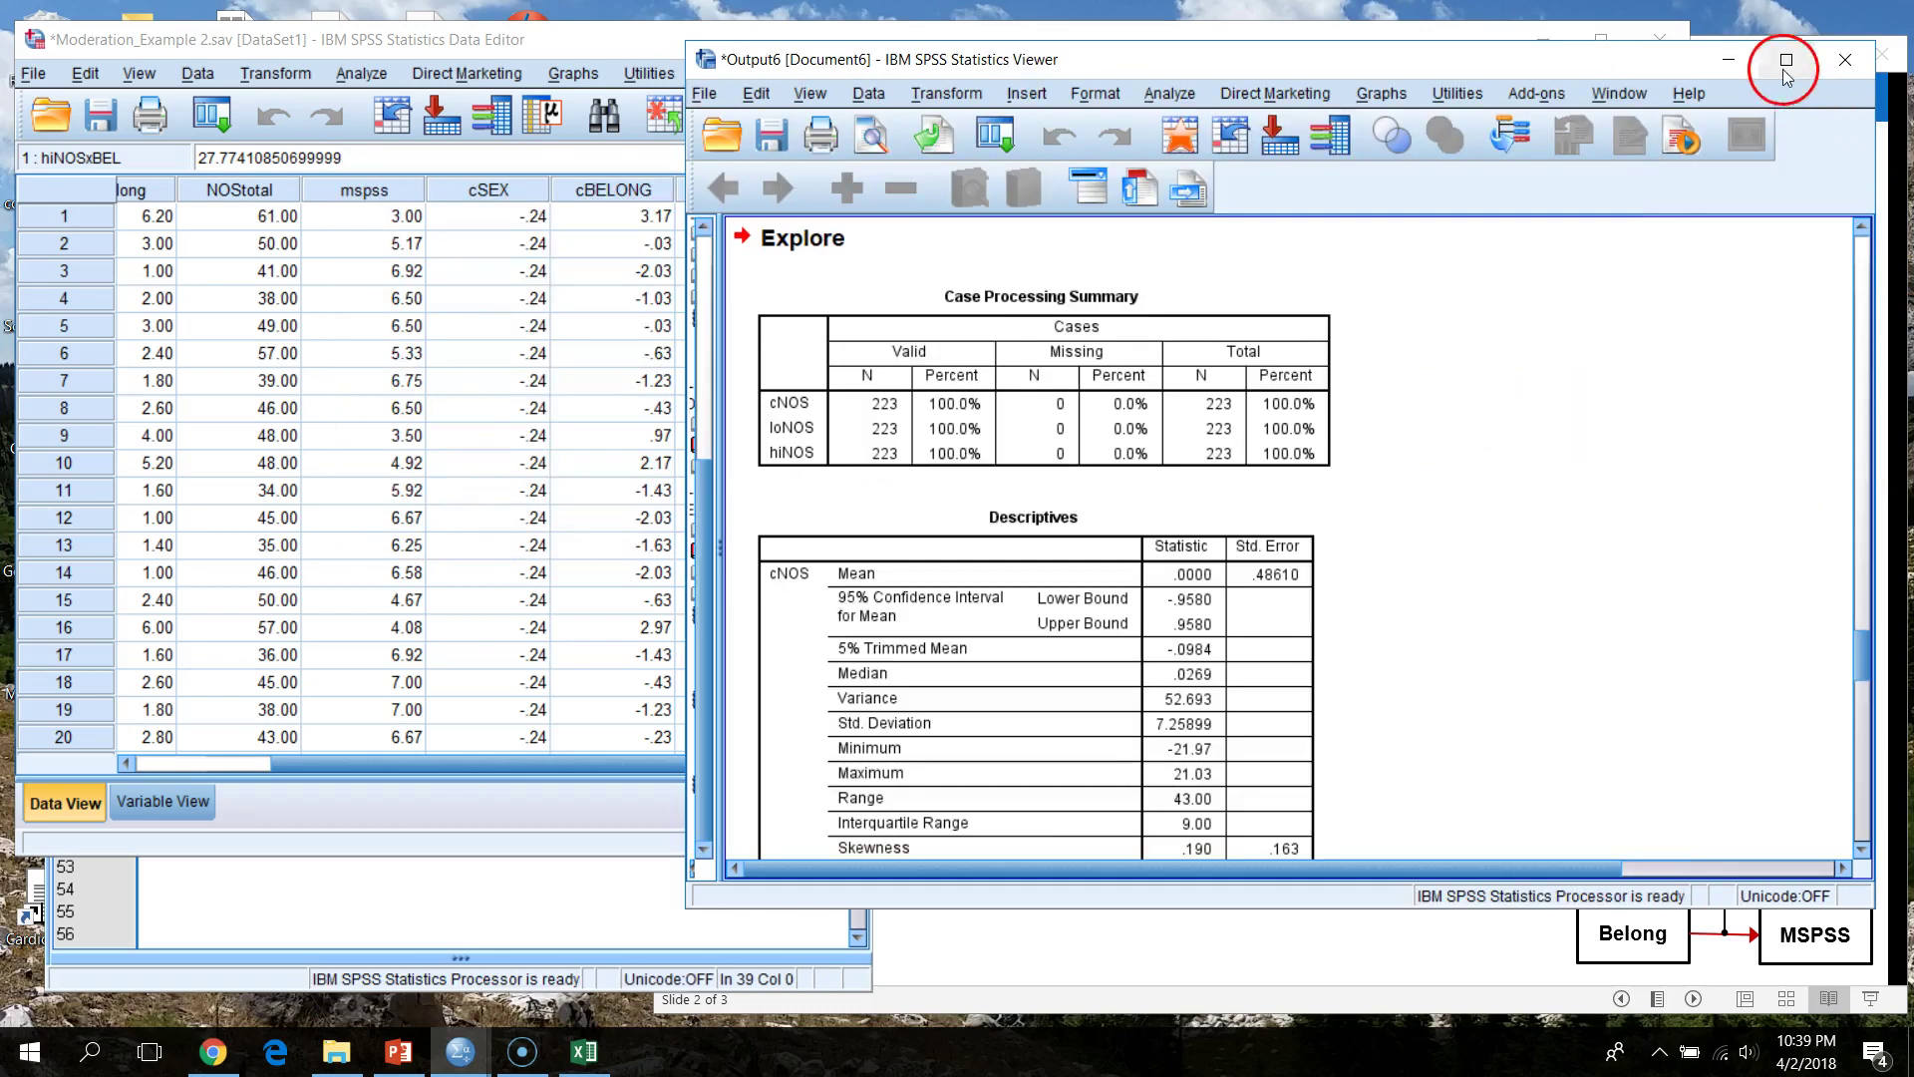
- Maximize the output window and examine the Descriptives table and the cNOS histogram, focusing on where the distribution is centred
{"action": "left_click", "coordinate": [1786, 60]}
{"action": "scroll", "coordinate": [932, 516], "scroll_direction": "down", "scroll_amount": 10}
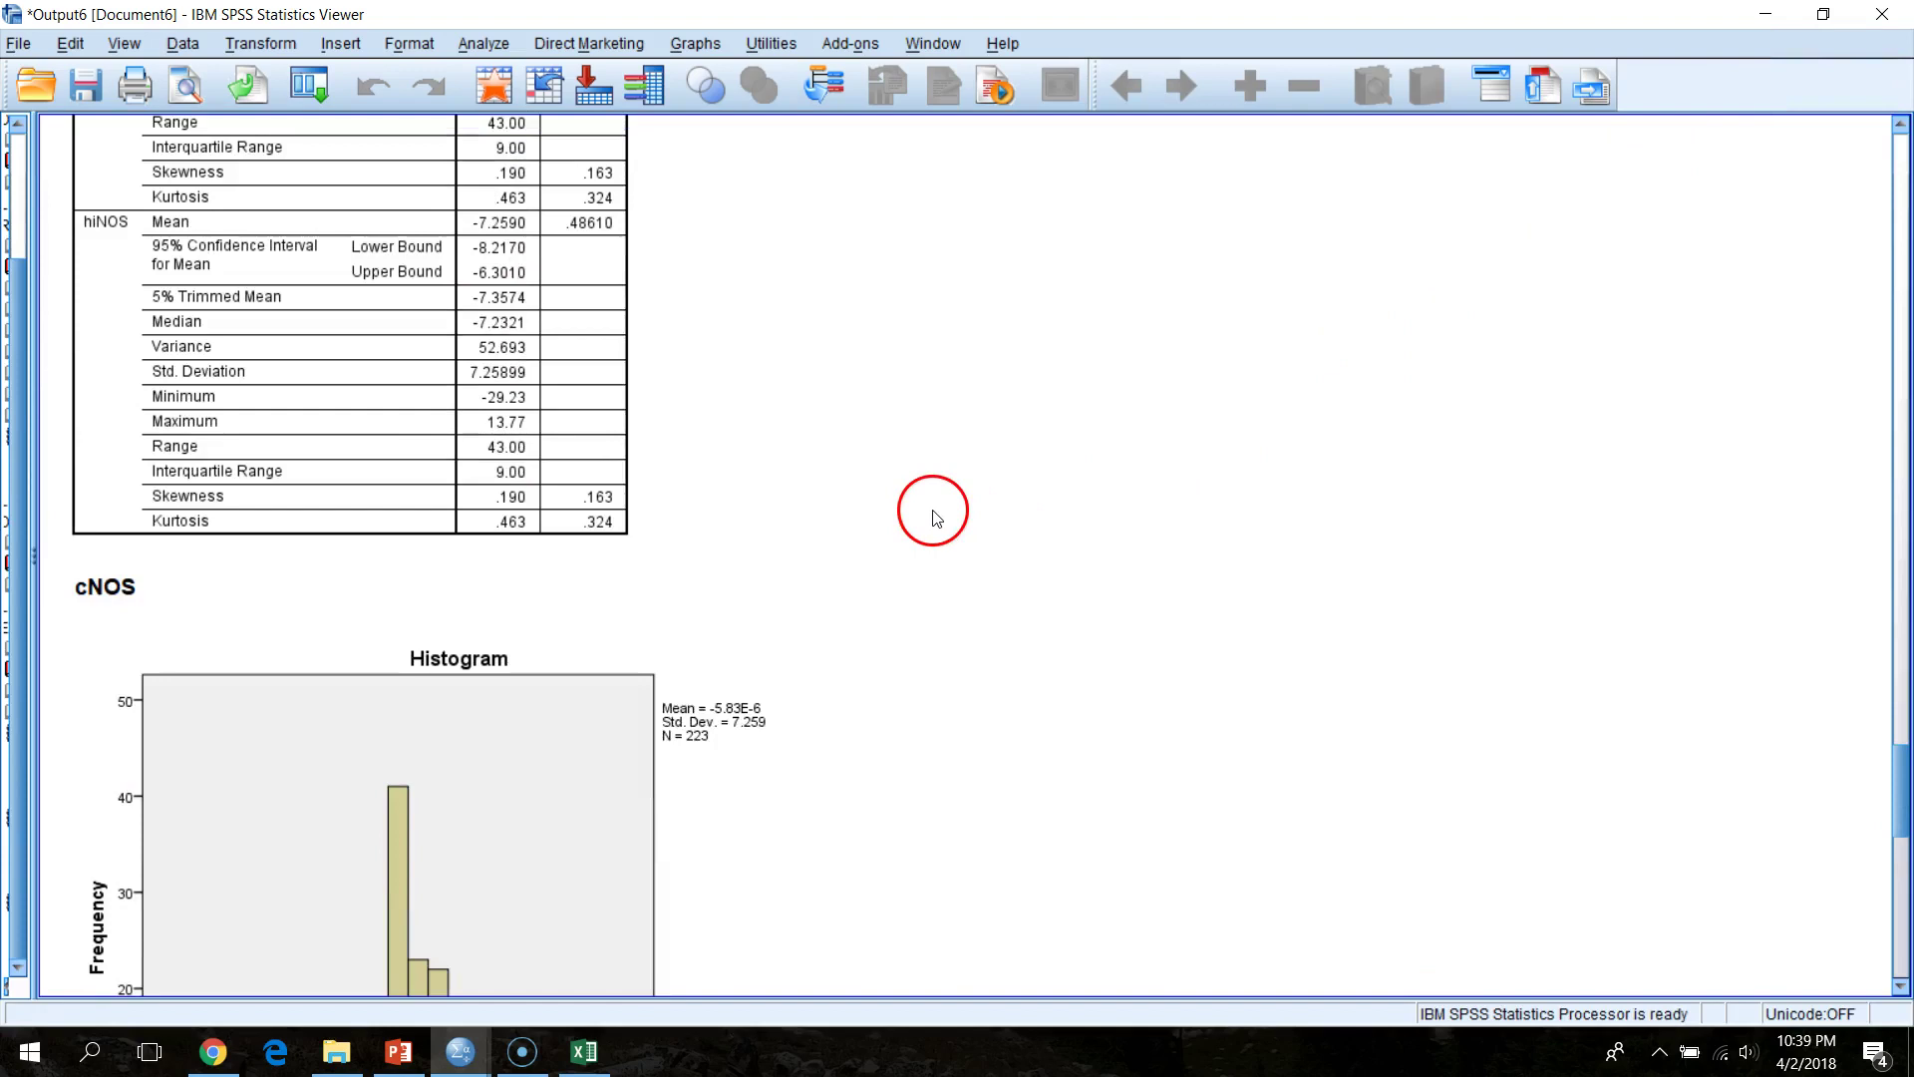
{"action": "scroll", "coordinate": [935, 515], "scroll_direction": "down", "scroll_amount": 5}
{"action": "left_click", "coordinate": [399, 723]}
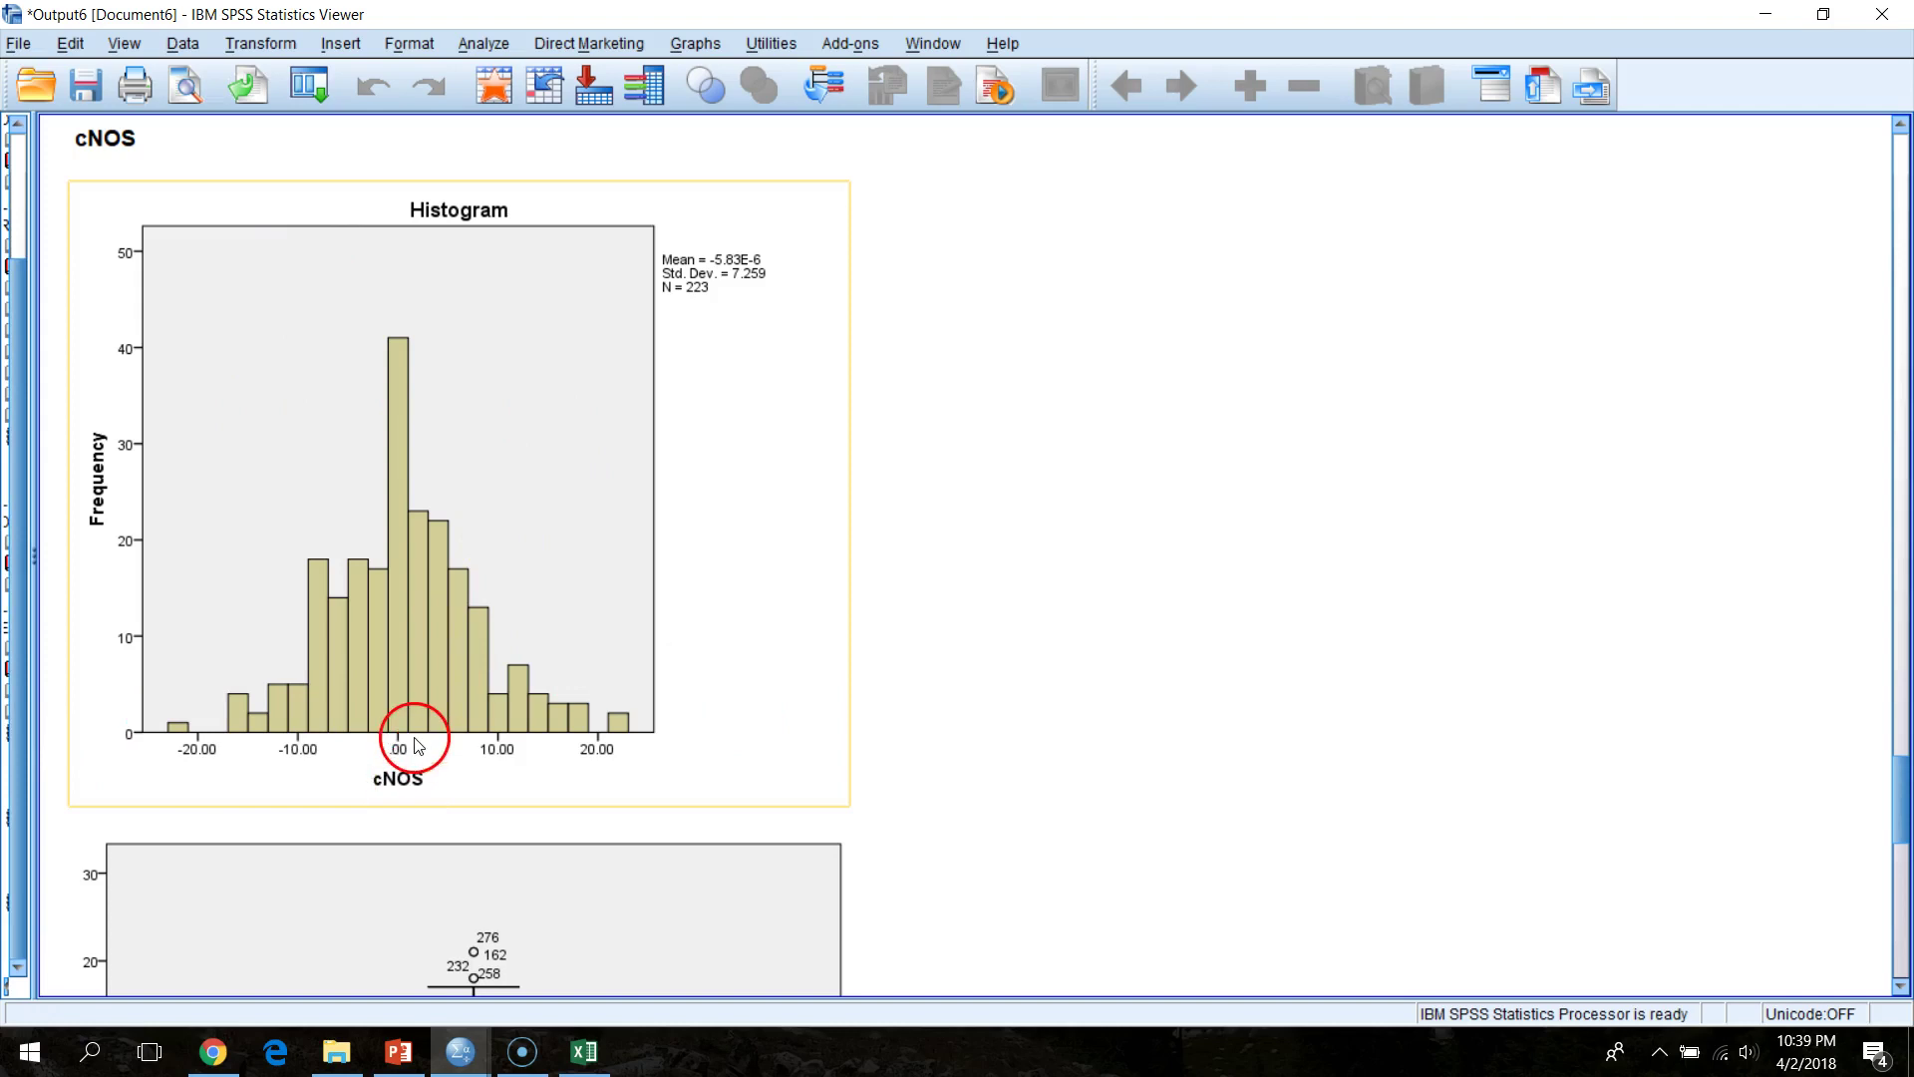
{"action": "left_click", "coordinate": [895, 738]}
{"action": "left_click", "coordinate": [546, 798]}
{"action": "left_click", "coordinate": [901, 944]}
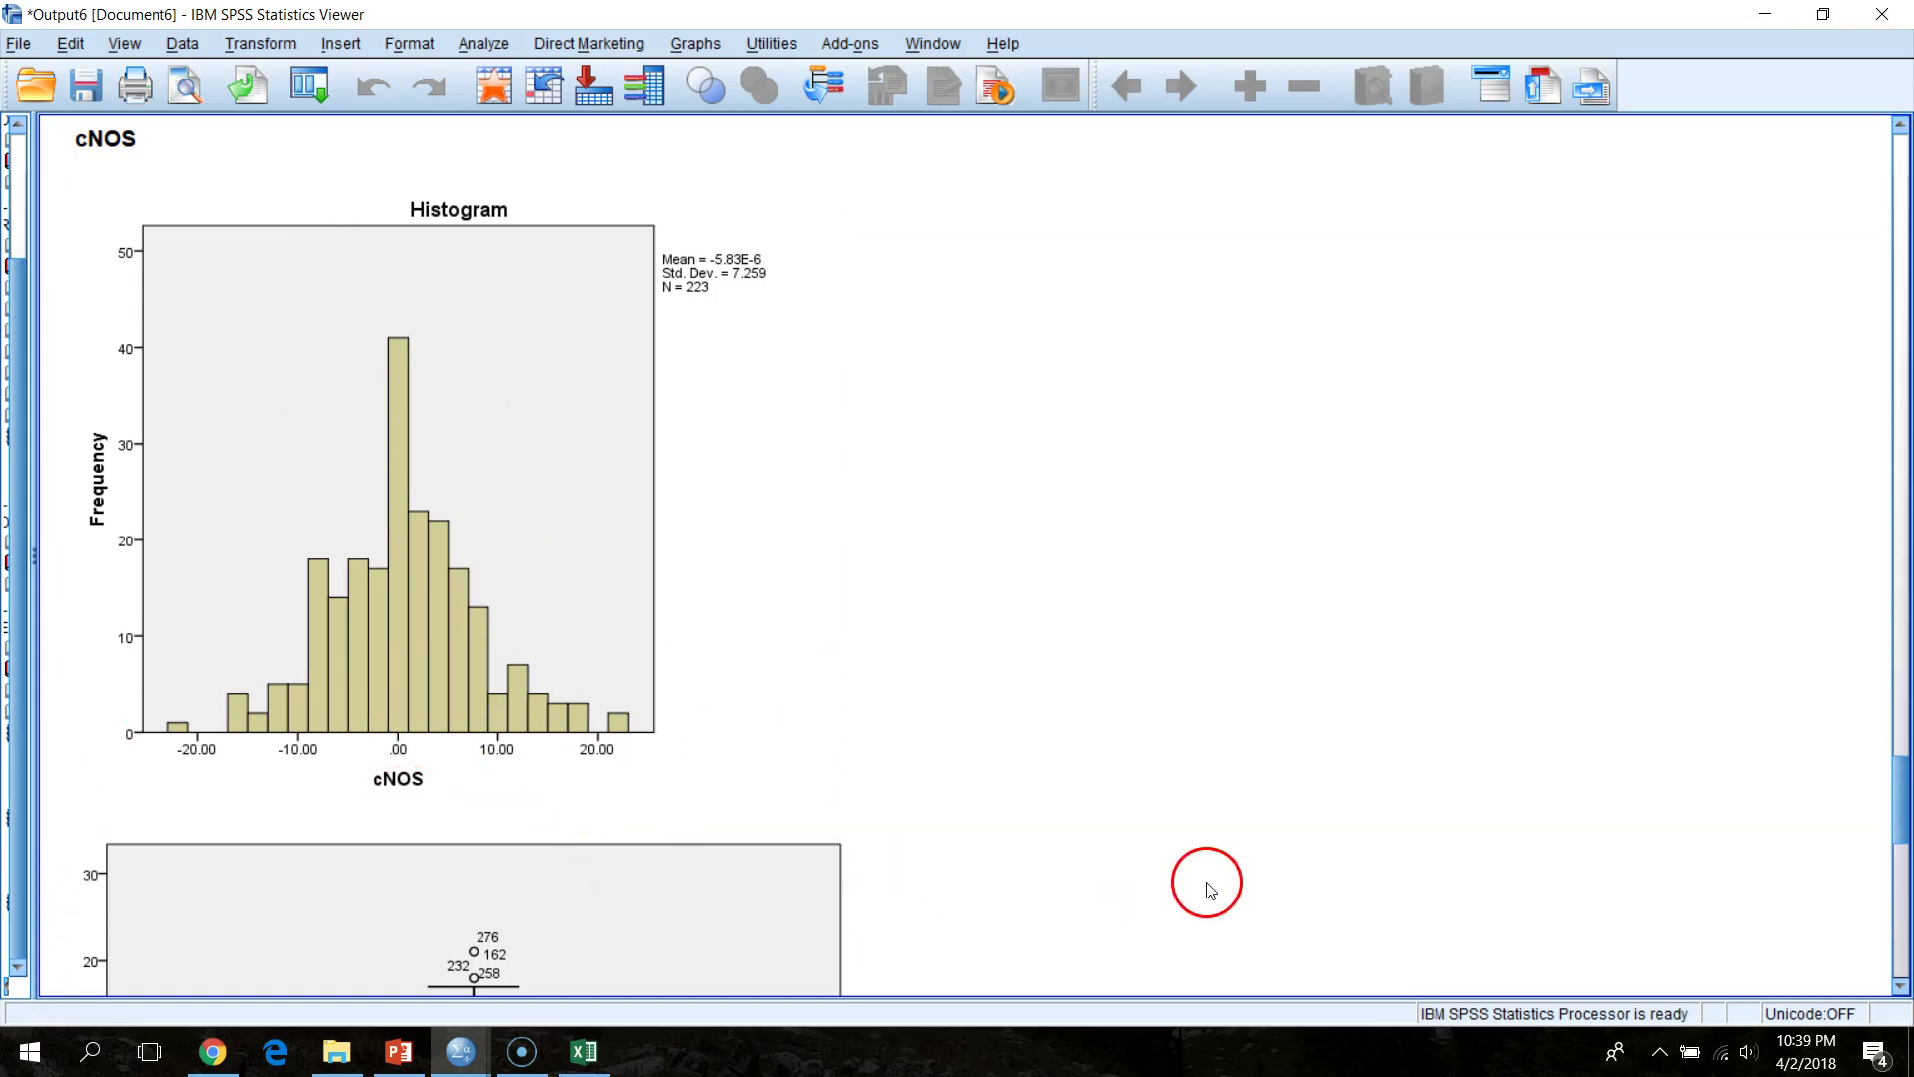
- Compare the centre of the loNOS histogram with that of the cNOS histogram
{"action": "scroll", "coordinate": [1210, 888], "scroll_direction": "down", "scroll_amount": 12}
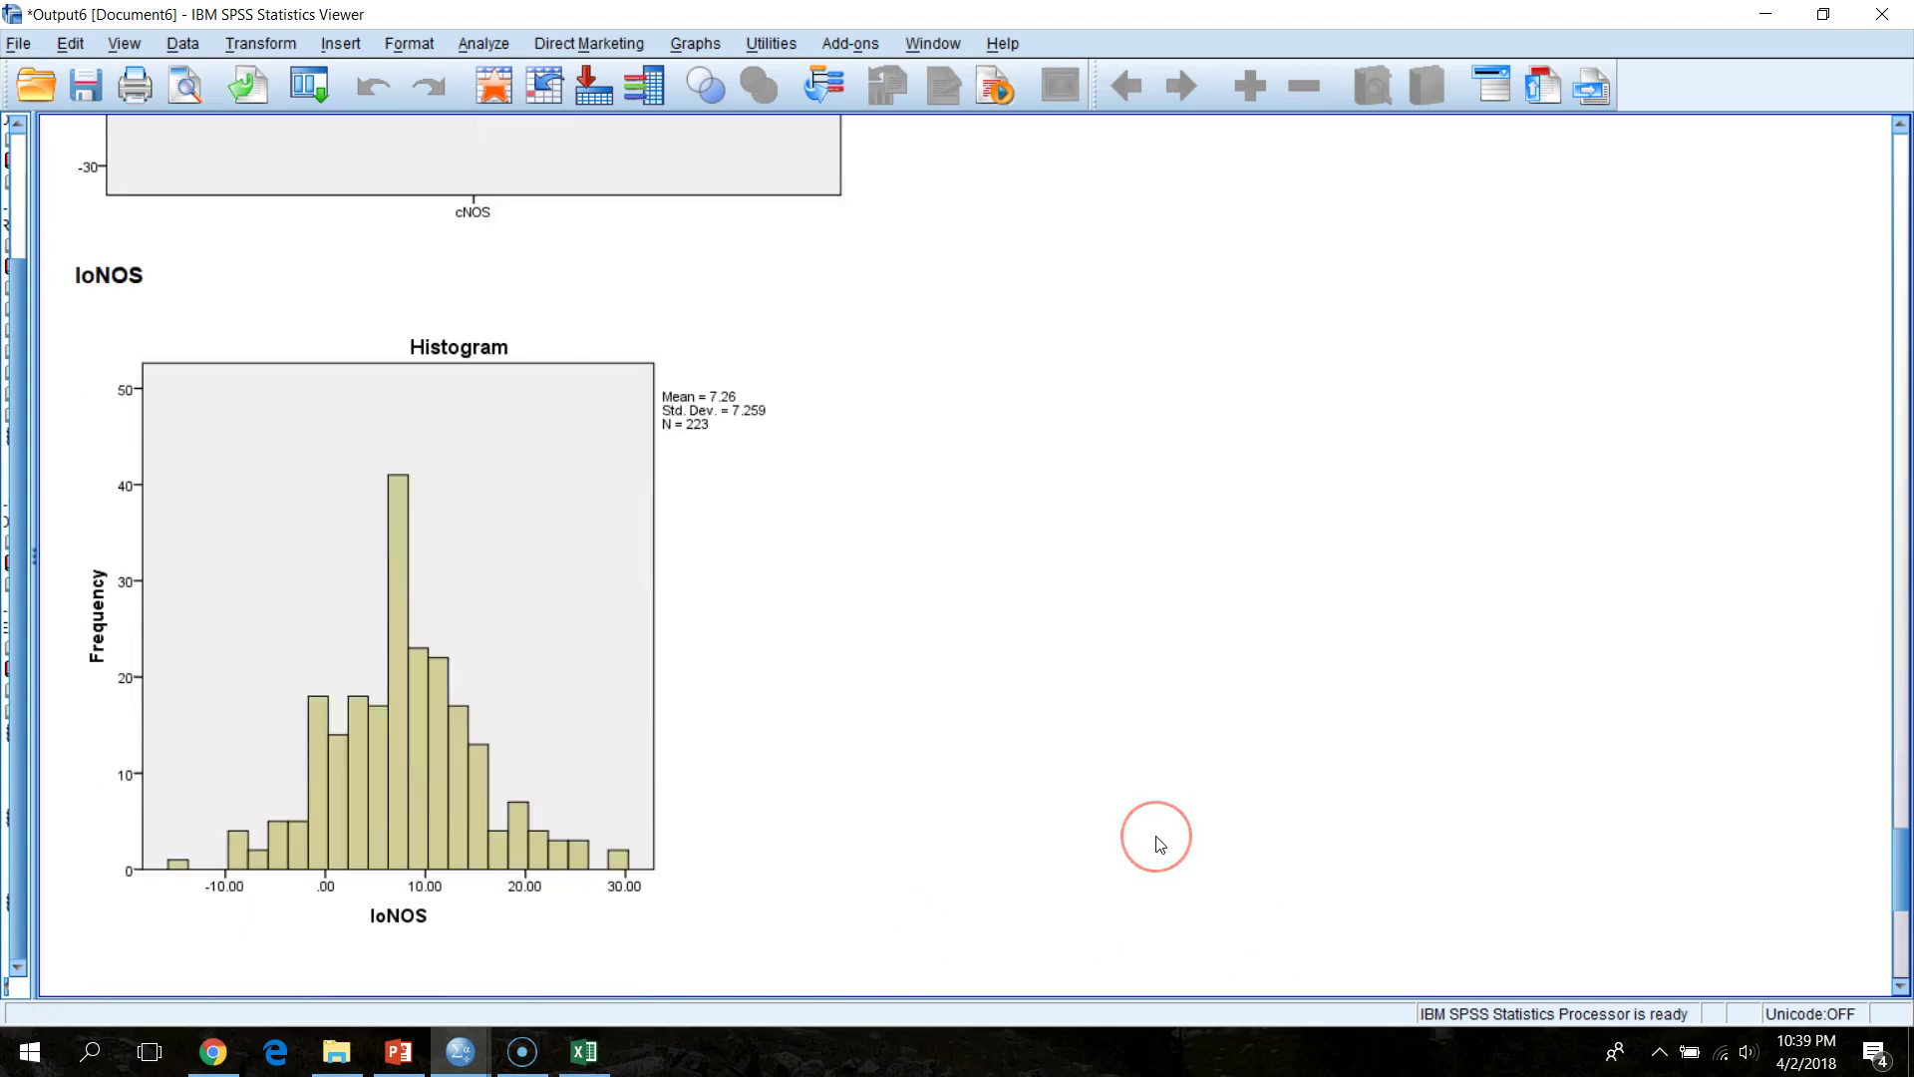
{"action": "left_click", "coordinate": [357, 882]}
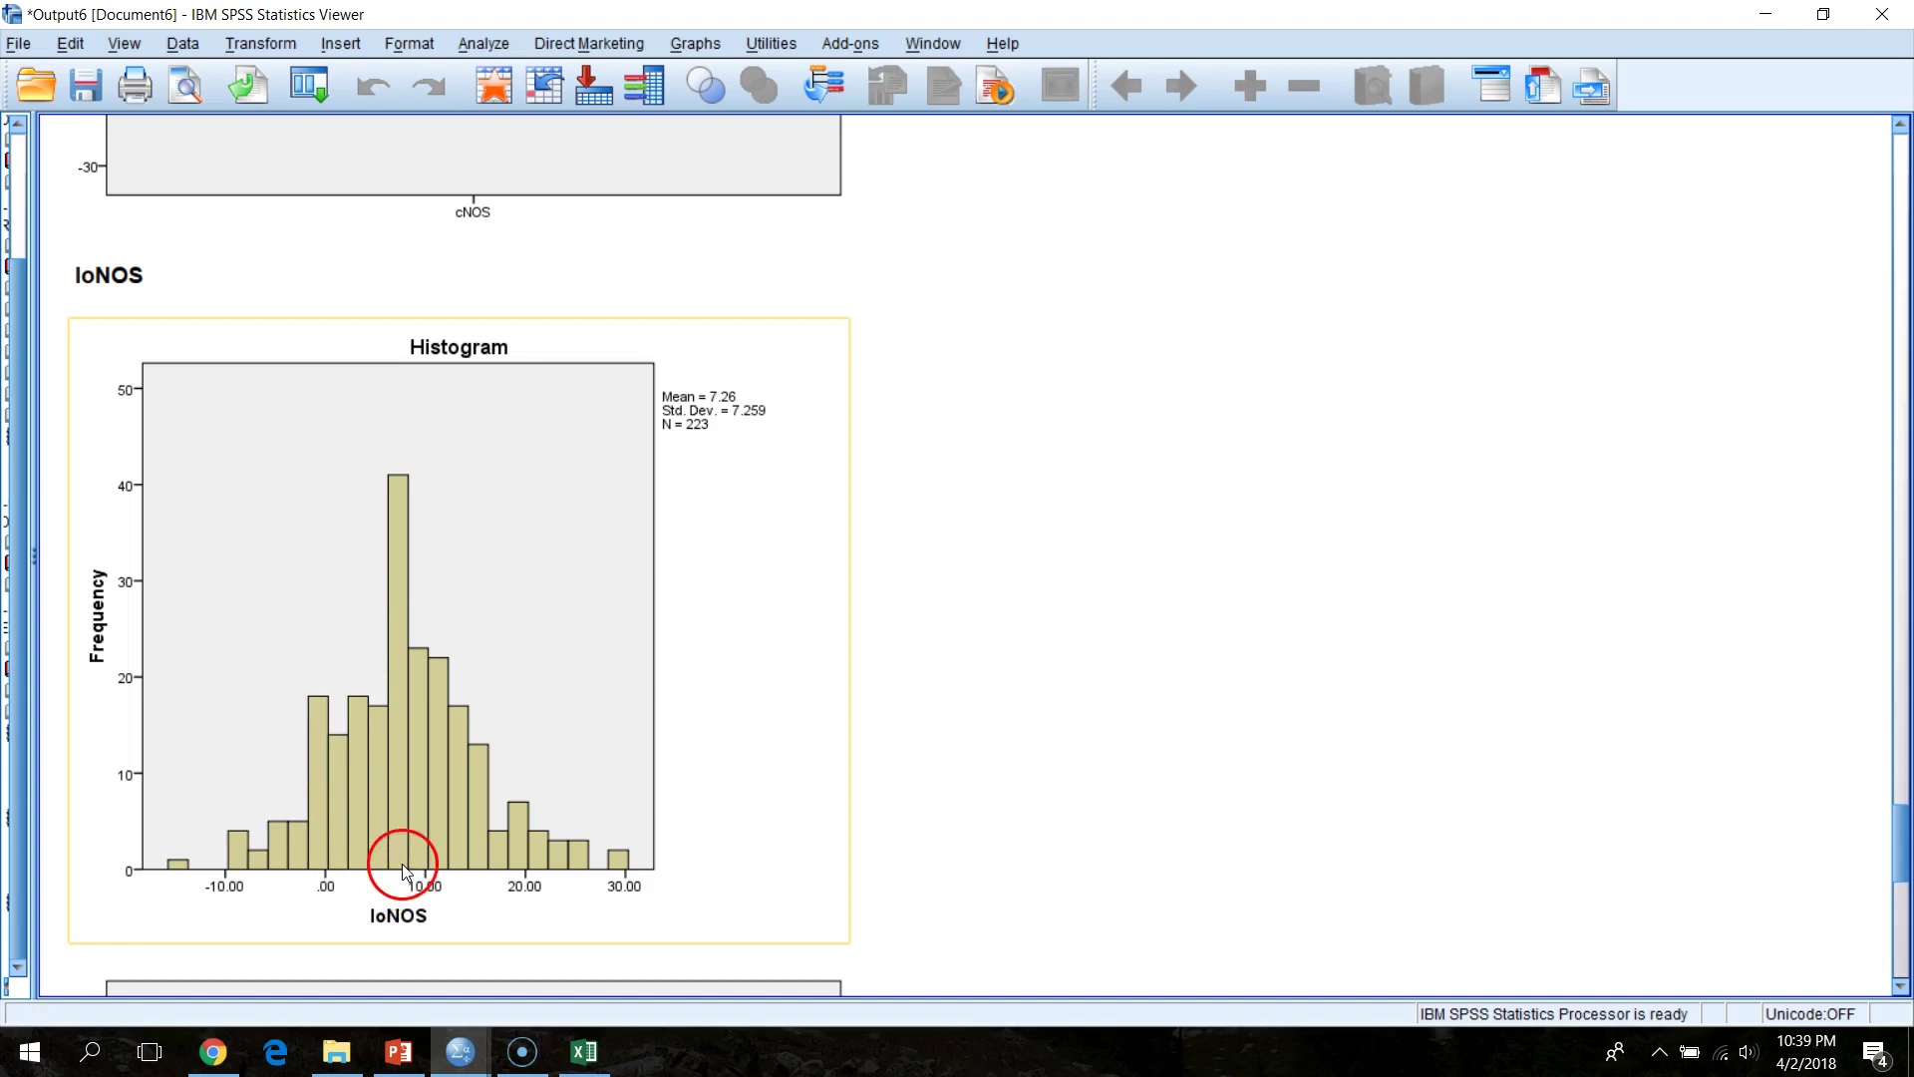
{"action": "scroll", "coordinate": [535, 799], "scroll_direction": "up", "scroll_amount": 10}
{"action": "left_click", "coordinate": [521, 671]}
{"action": "scroll", "coordinate": [449, 698], "scroll_direction": "down", "scroll_amount": 6}
{"action": "scroll", "coordinate": [401, 708], "scroll_direction": "down", "scroll_amount": 5}
{"action": "left_click", "coordinate": [376, 876]}
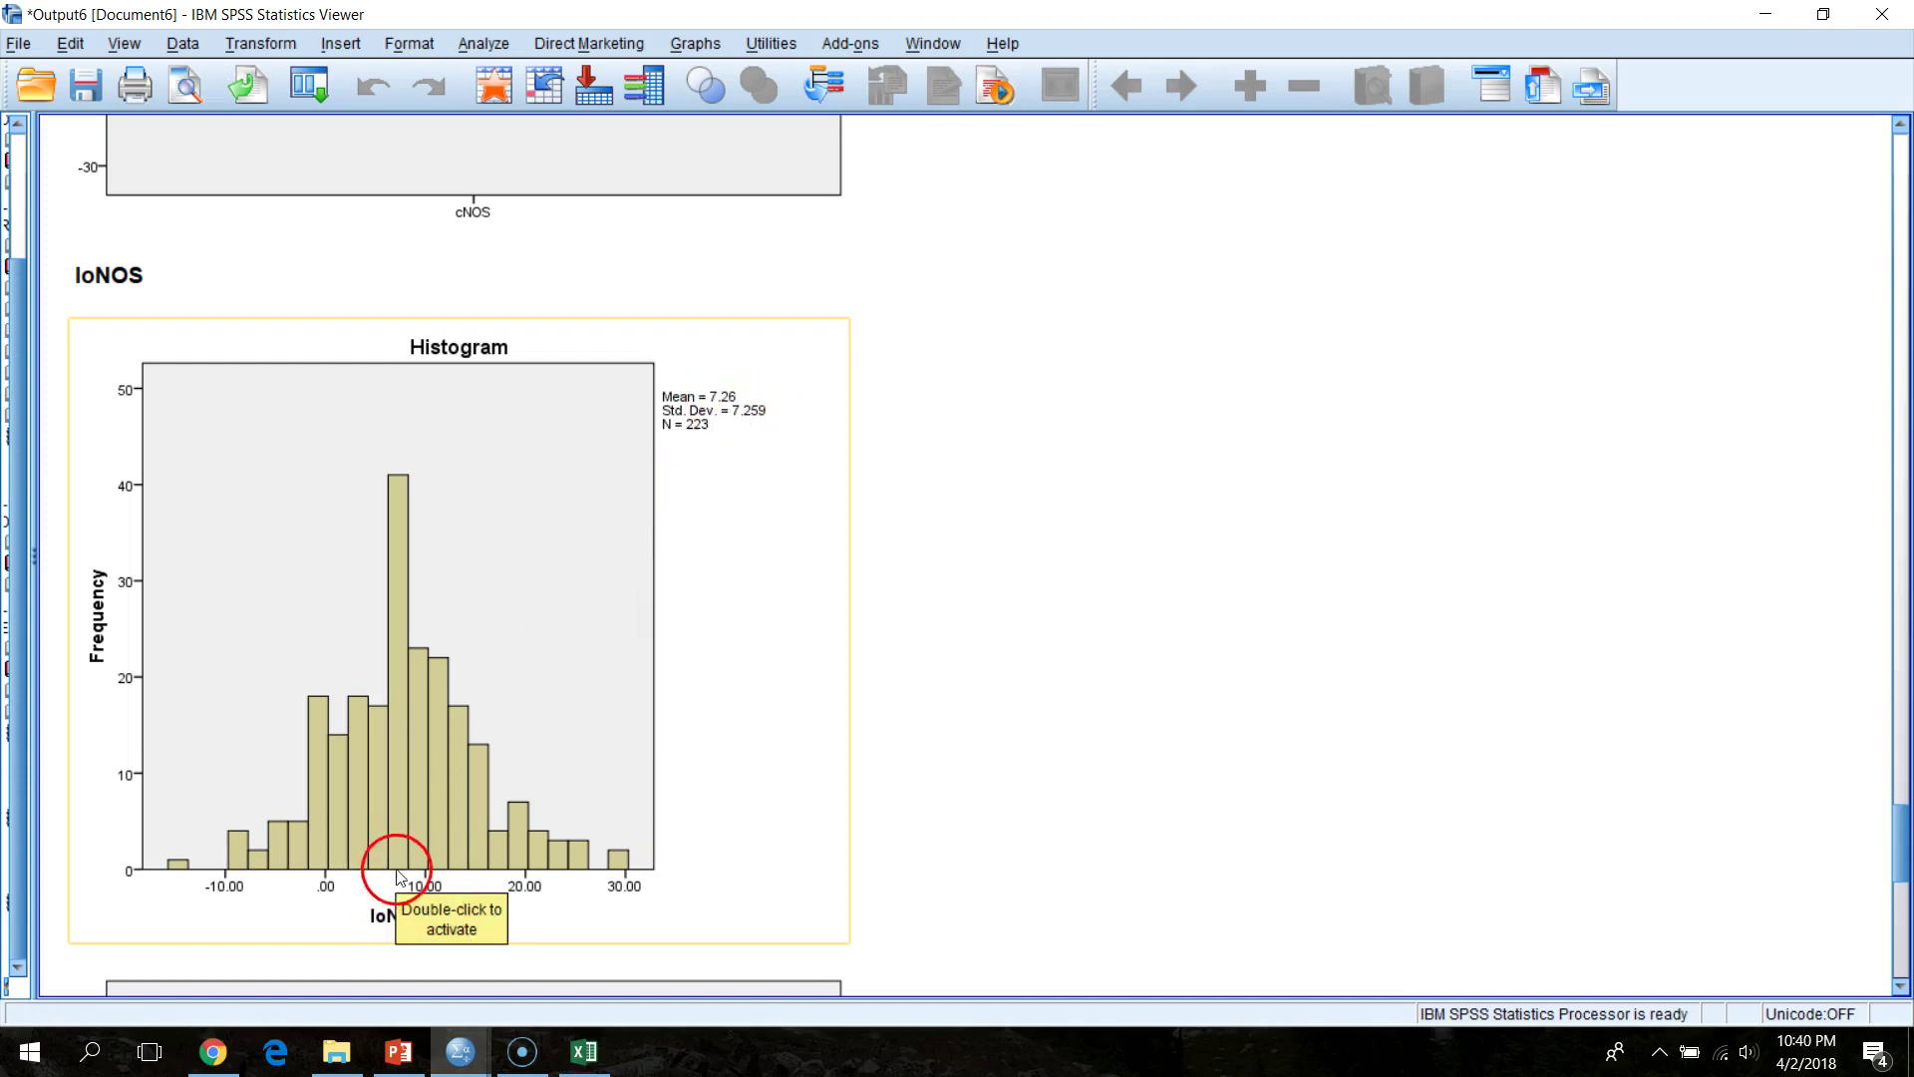
- Examine the hiNOS histogram and boxplot, and minimize the output window
{"action": "scroll", "coordinate": [397, 876], "scroll_direction": "down", "scroll_amount": 15}
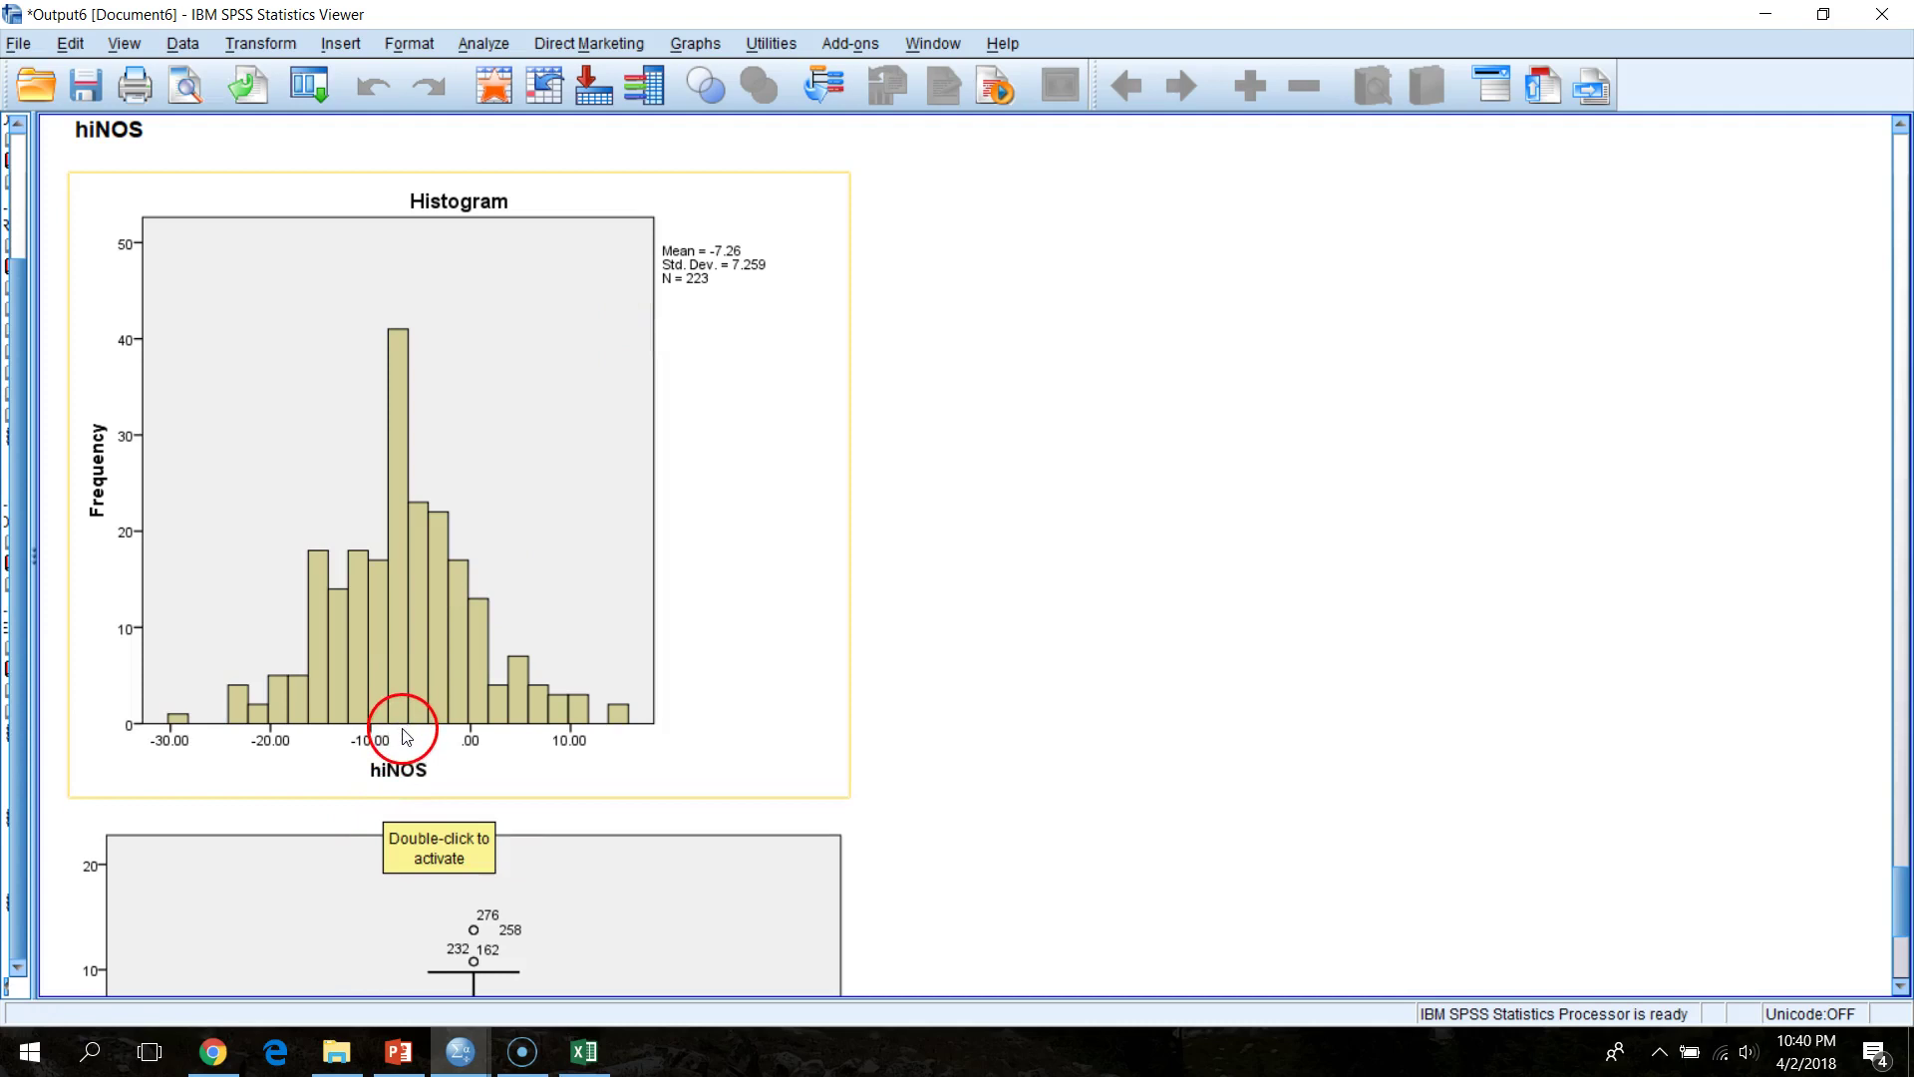
{"action": "scroll", "coordinate": [752, 961], "scroll_direction": "down", "scroll_amount": 5}
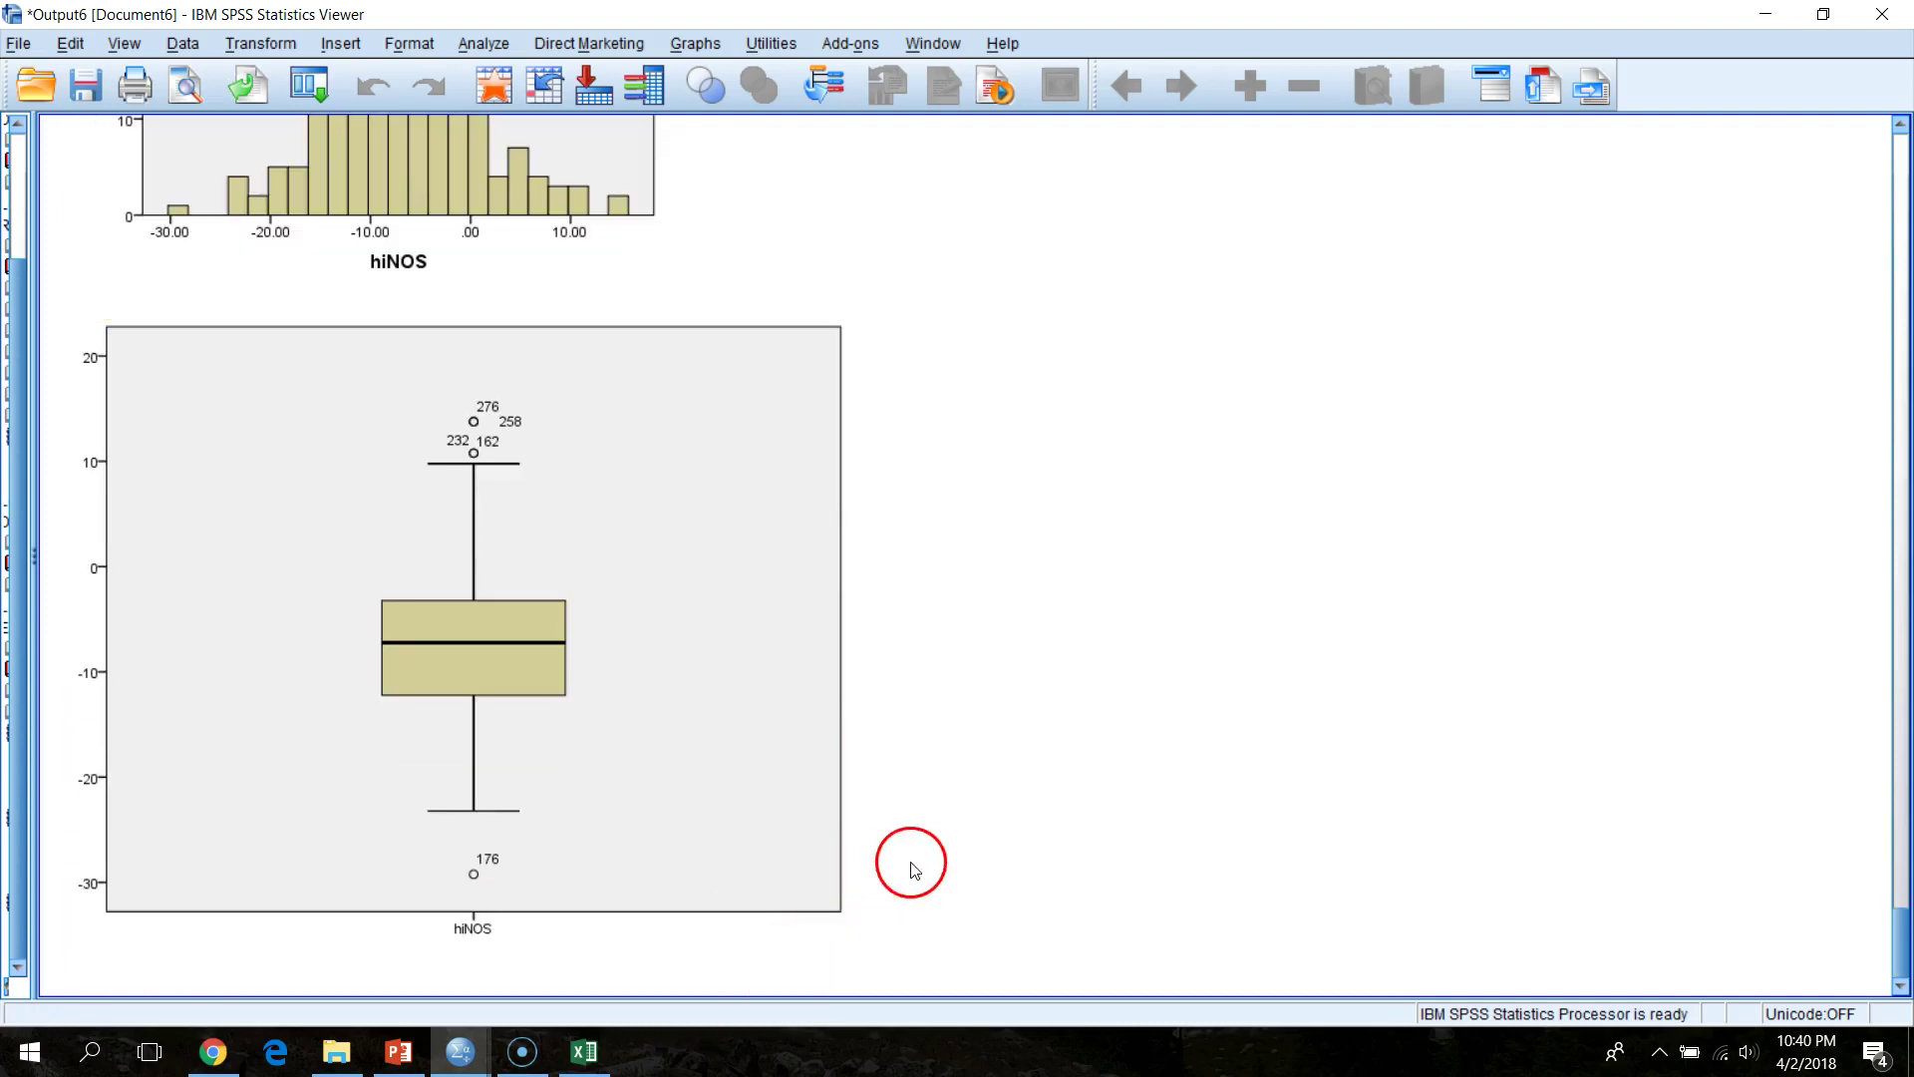
{"action": "left_click", "coordinate": [1761, 16]}
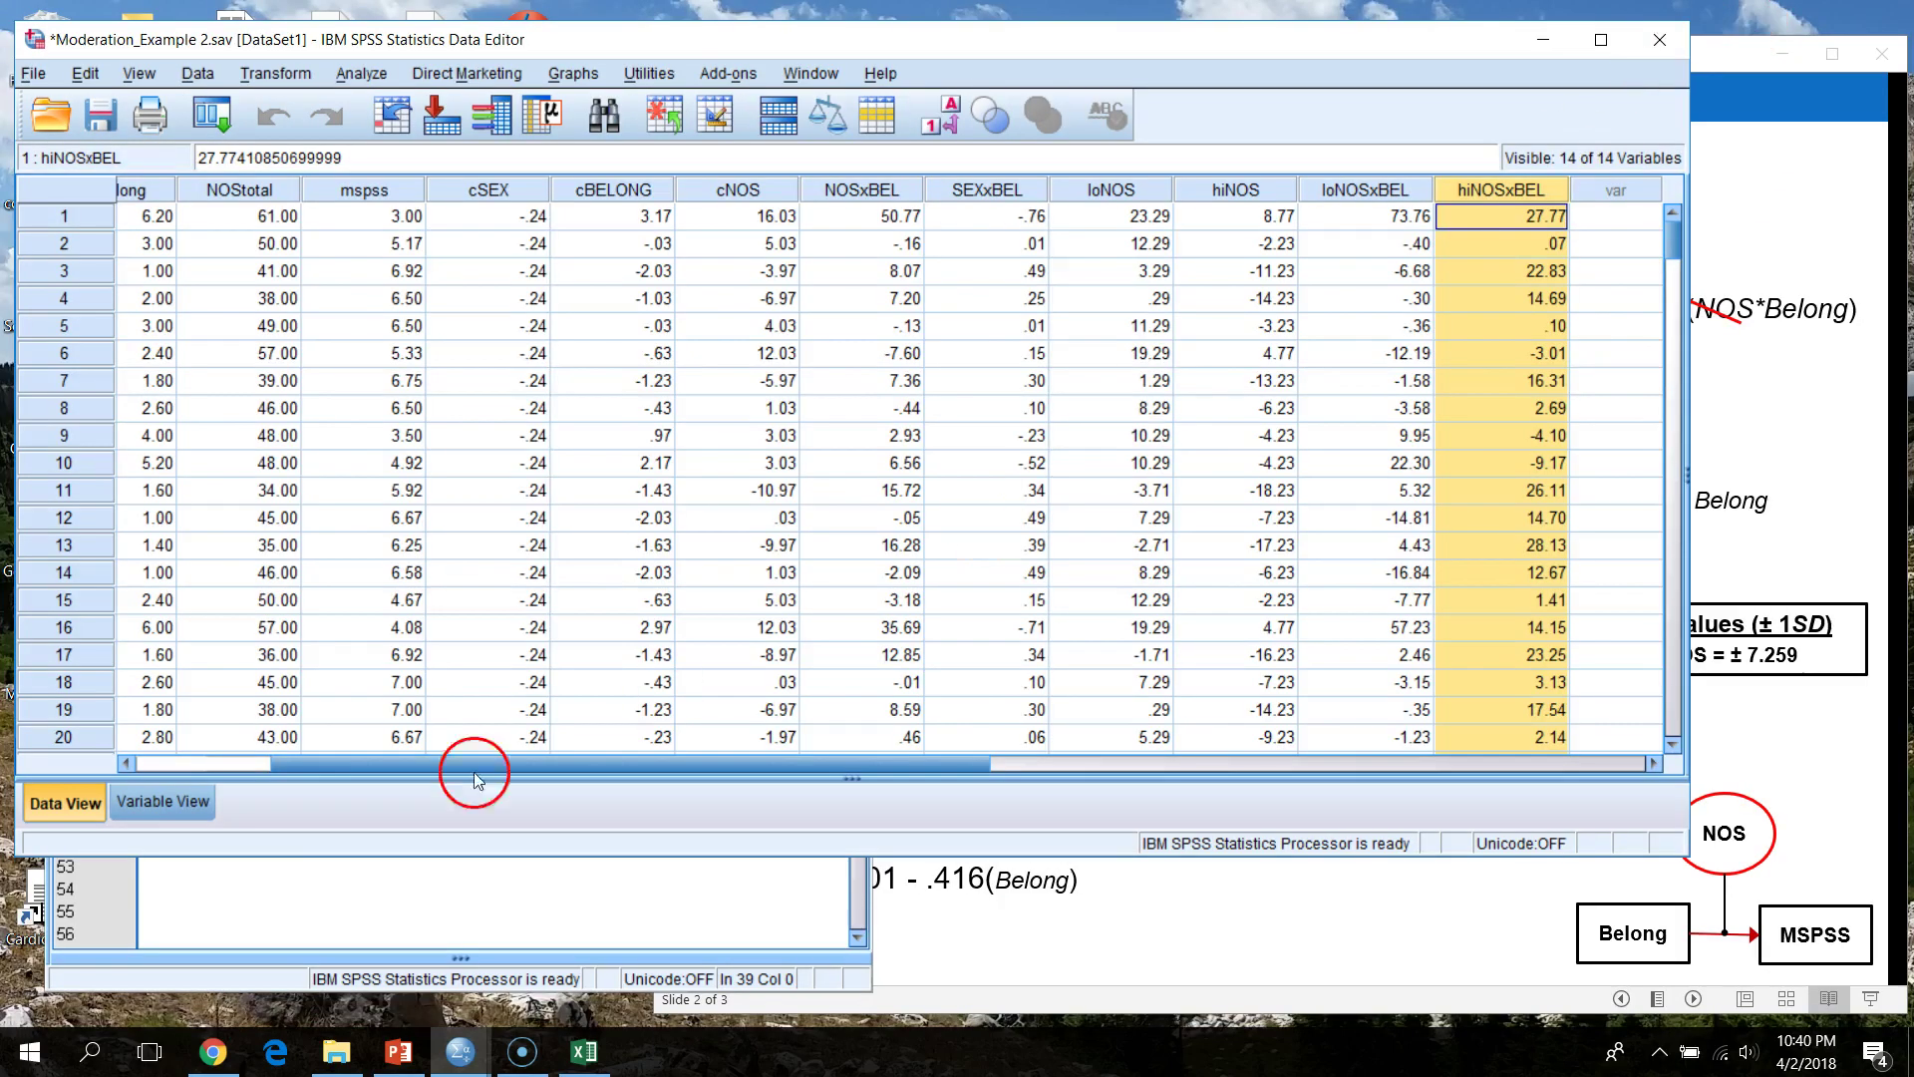
- Bring the output back up and review the cNOS, loNOS and hiNOS histograms in sequence to compare how each is shifted
{"action": "left_click", "coordinate": [300, 890]}
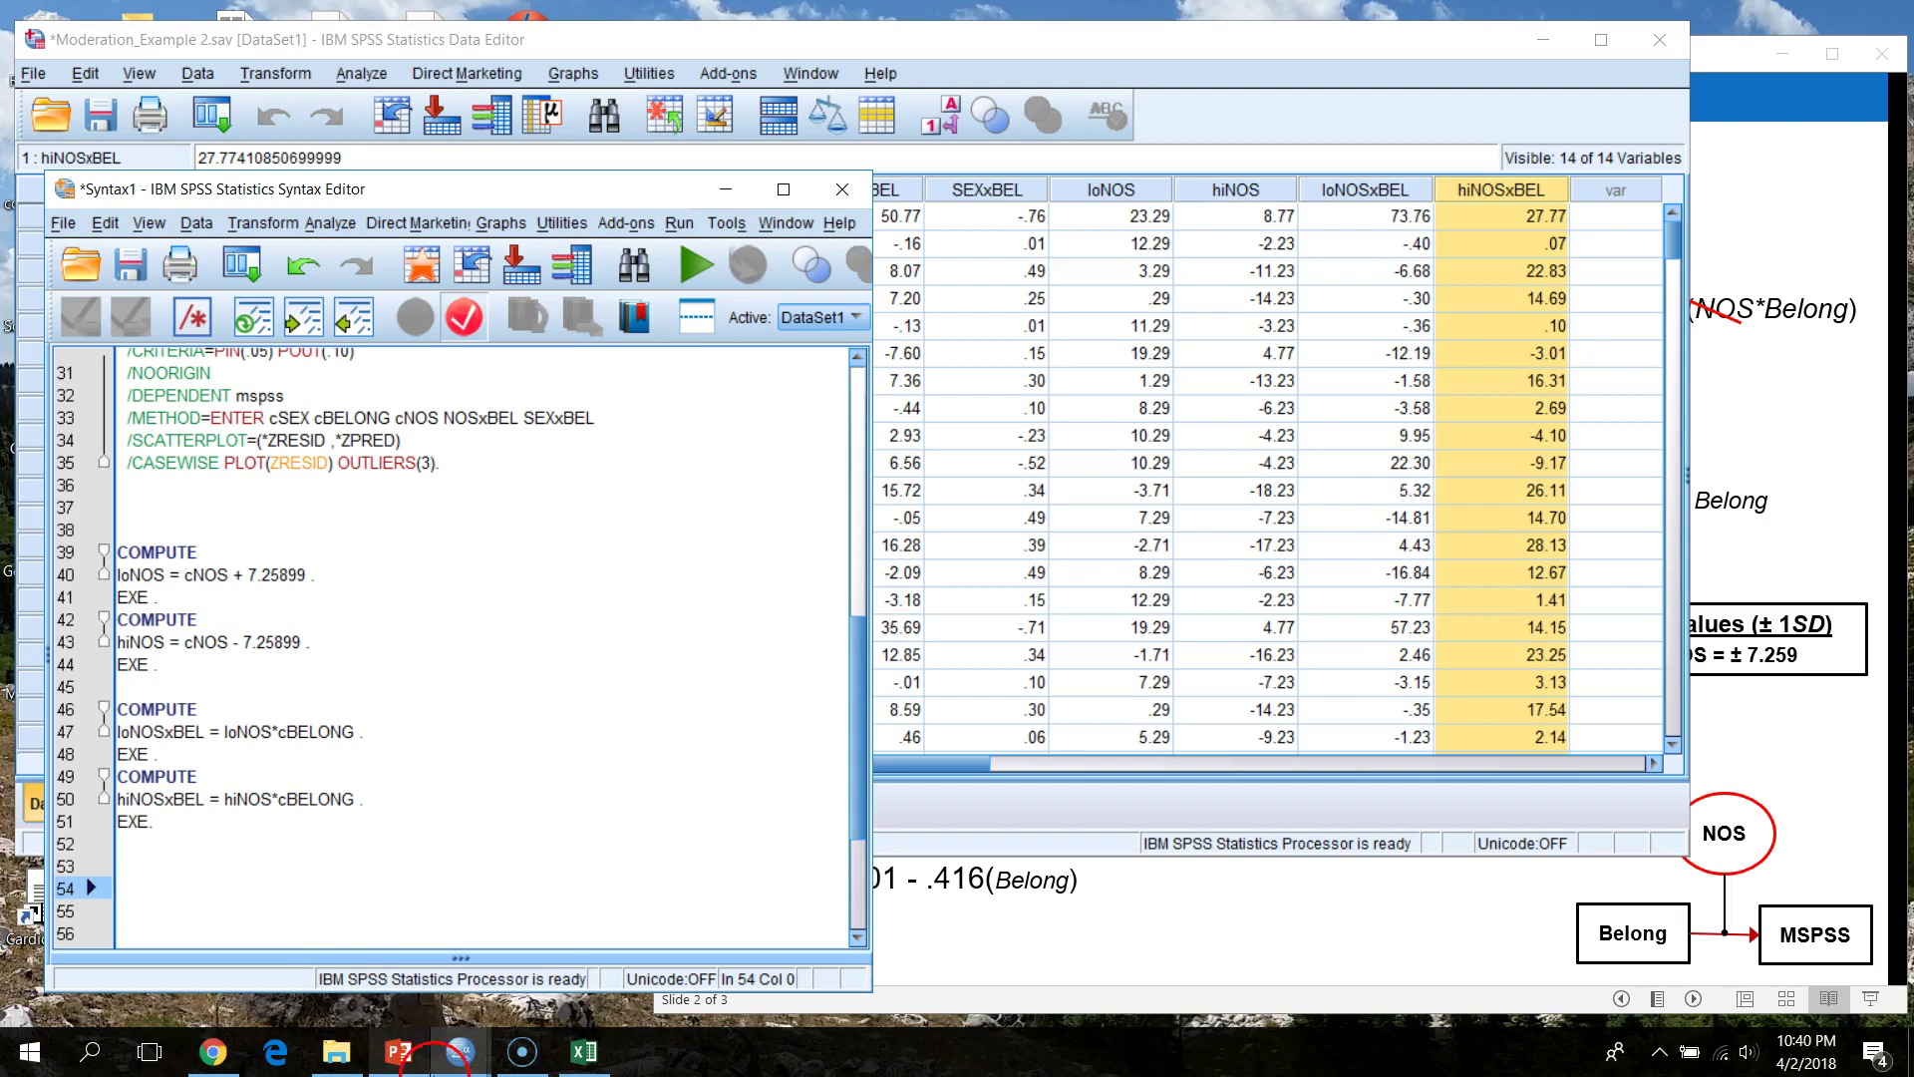
{"action": "left_click", "coordinate": [457, 1063]}
{"action": "left_click", "coordinate": [577, 948]}
{"action": "scroll", "coordinate": [633, 897], "scroll_direction": "down", "scroll_amount": 5}
{"action": "scroll", "coordinate": [638, 893], "scroll_direction": "up", "scroll_amount": 7}
{"action": "scroll", "coordinate": [638, 895], "scroll_direction": "up", "scroll_amount": 12}
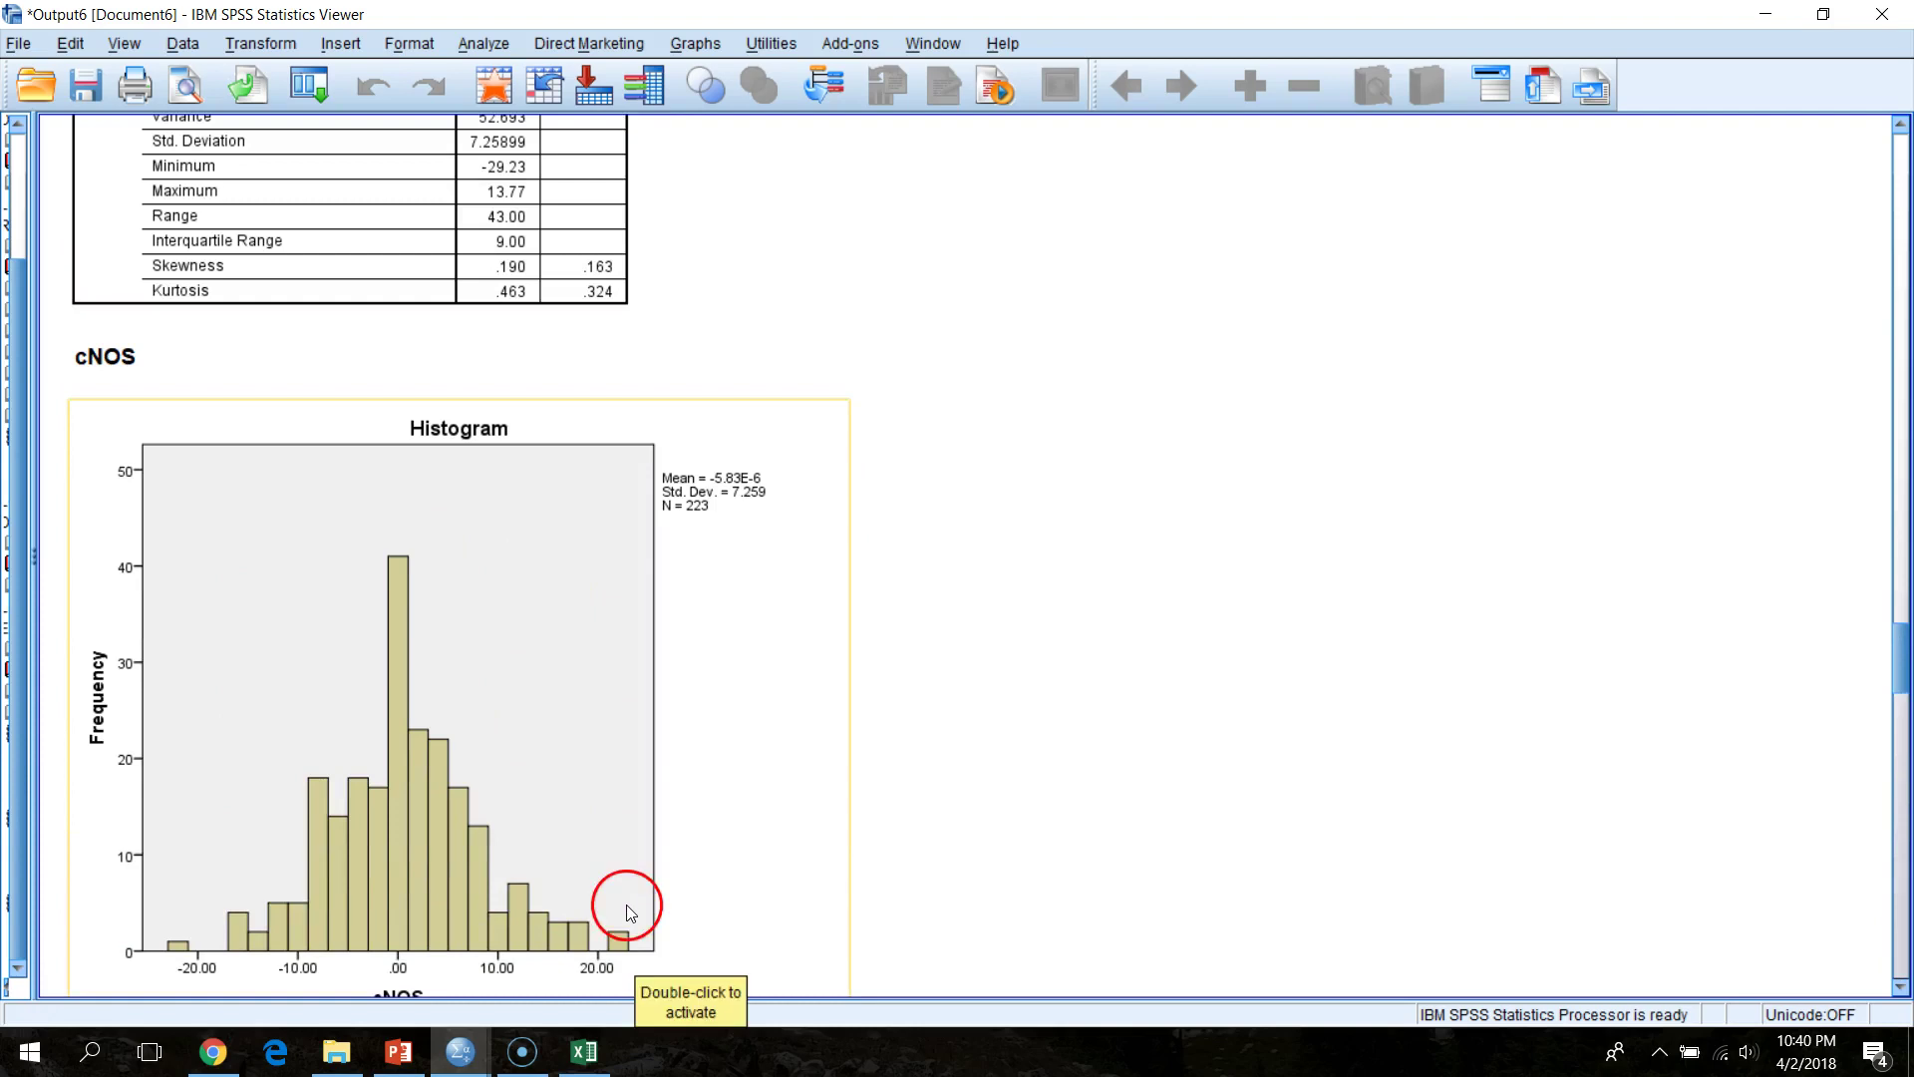
{"action": "scroll", "coordinate": [630, 911], "scroll_direction": "down", "scroll_amount": 3}
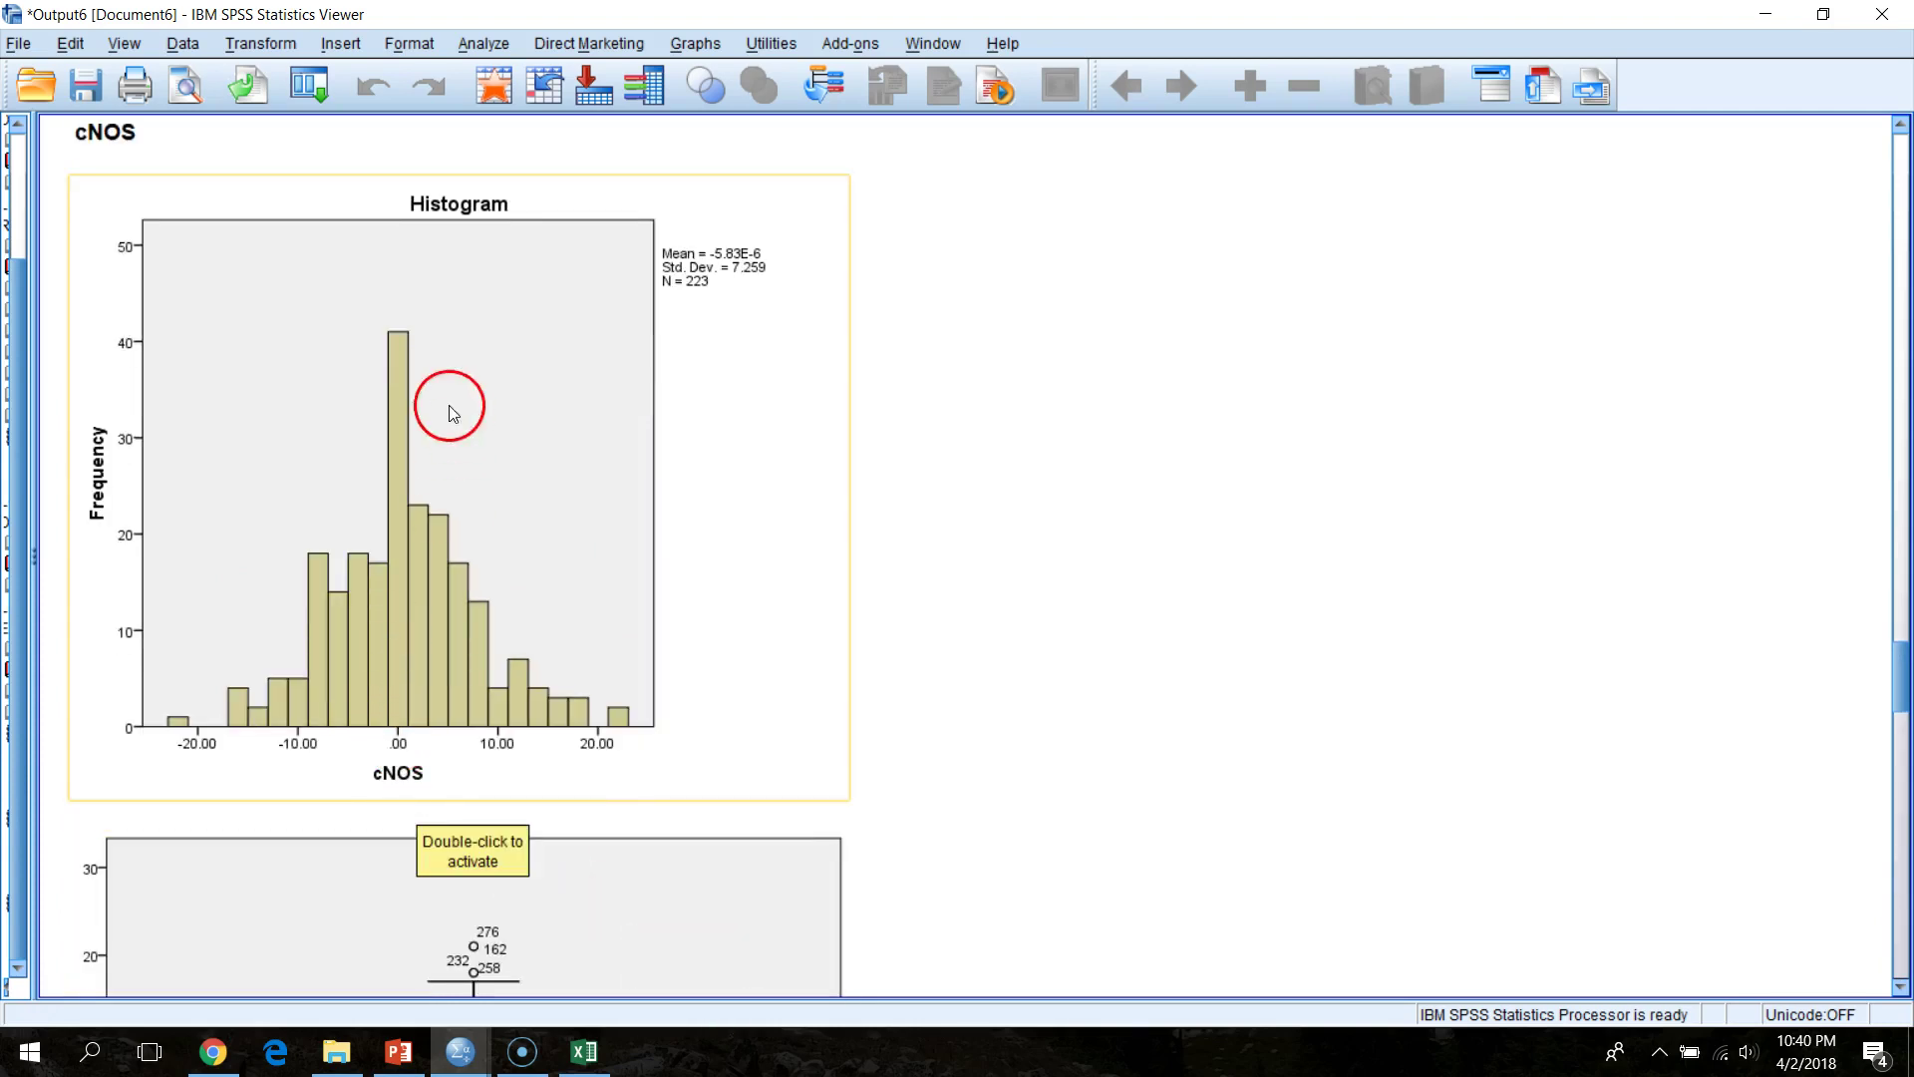
{"action": "scroll", "coordinate": [499, 793], "scroll_direction": "down", "scroll_amount": 4}
{"action": "scroll", "coordinate": [513, 818], "scroll_direction": "down", "scroll_amount": 9}
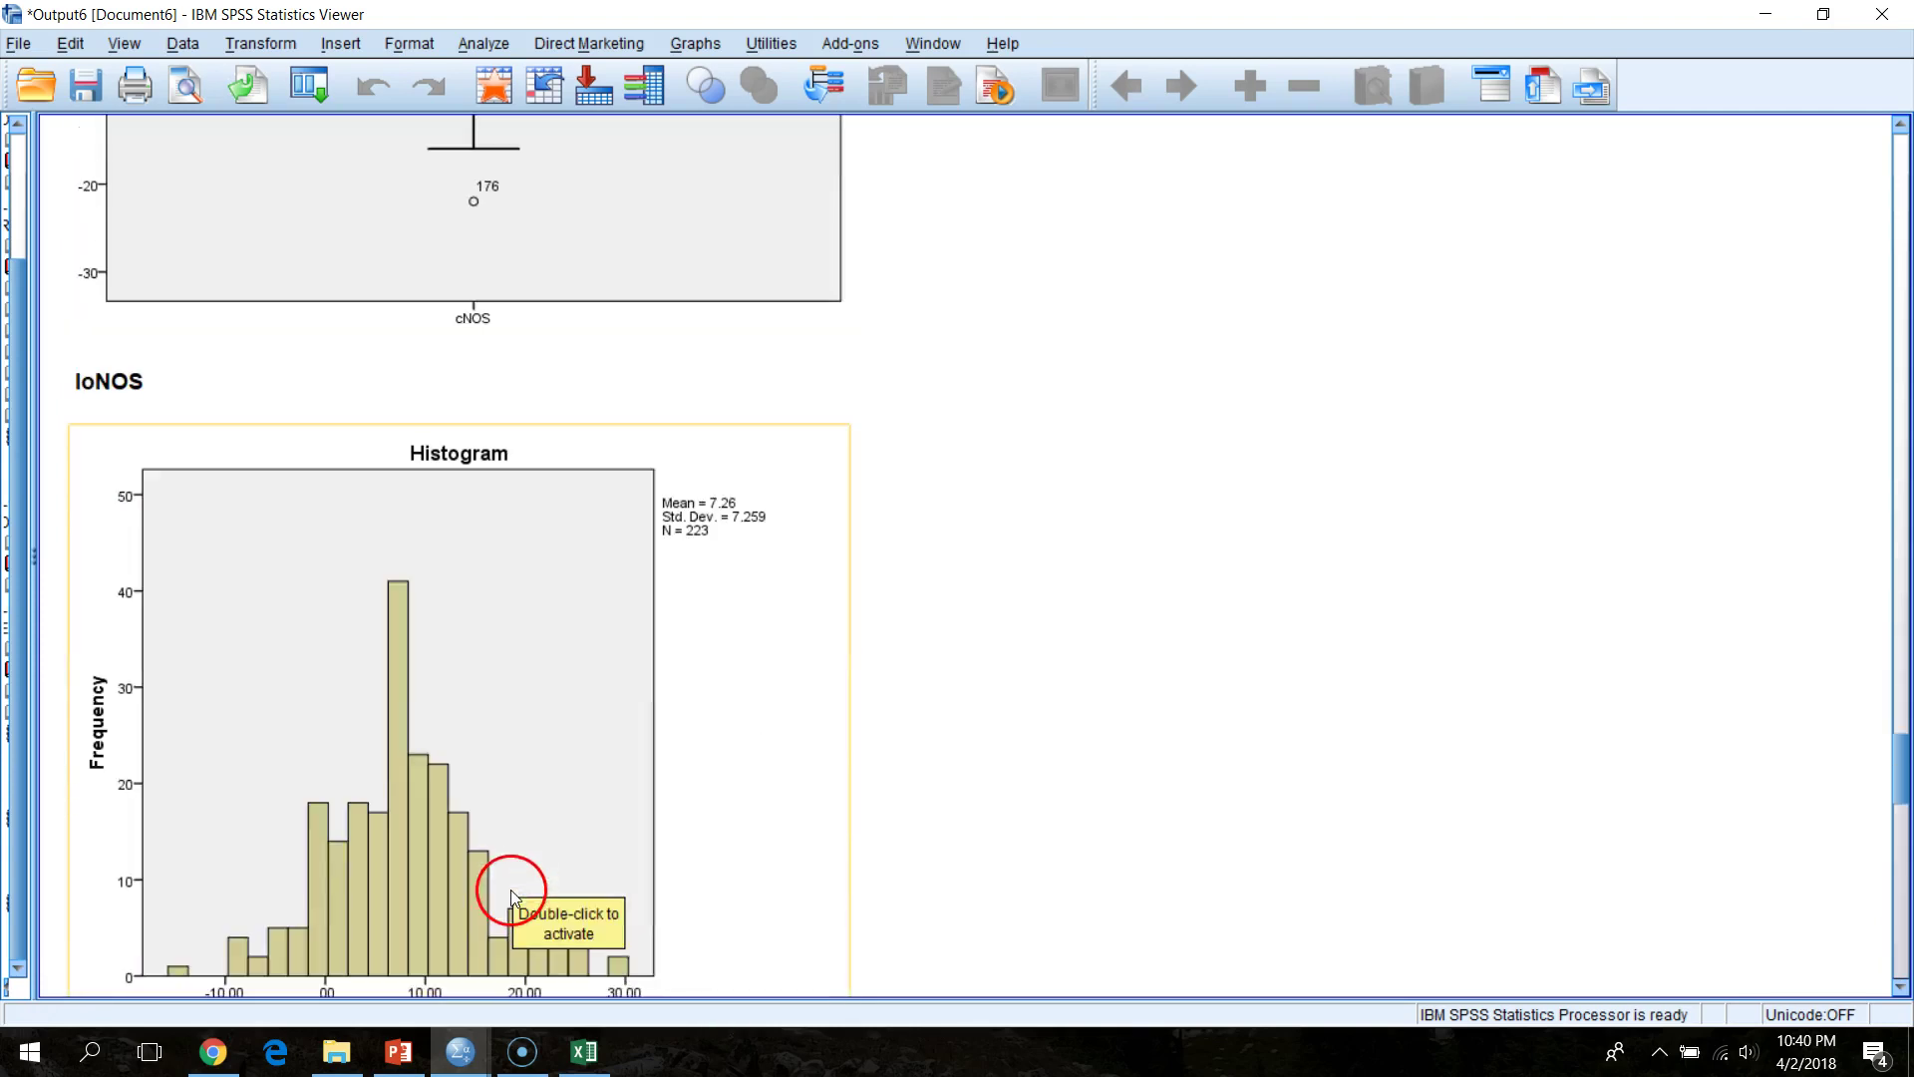
{"action": "scroll", "coordinate": [399, 947], "scroll_direction": "down", "scroll_amount": 3}
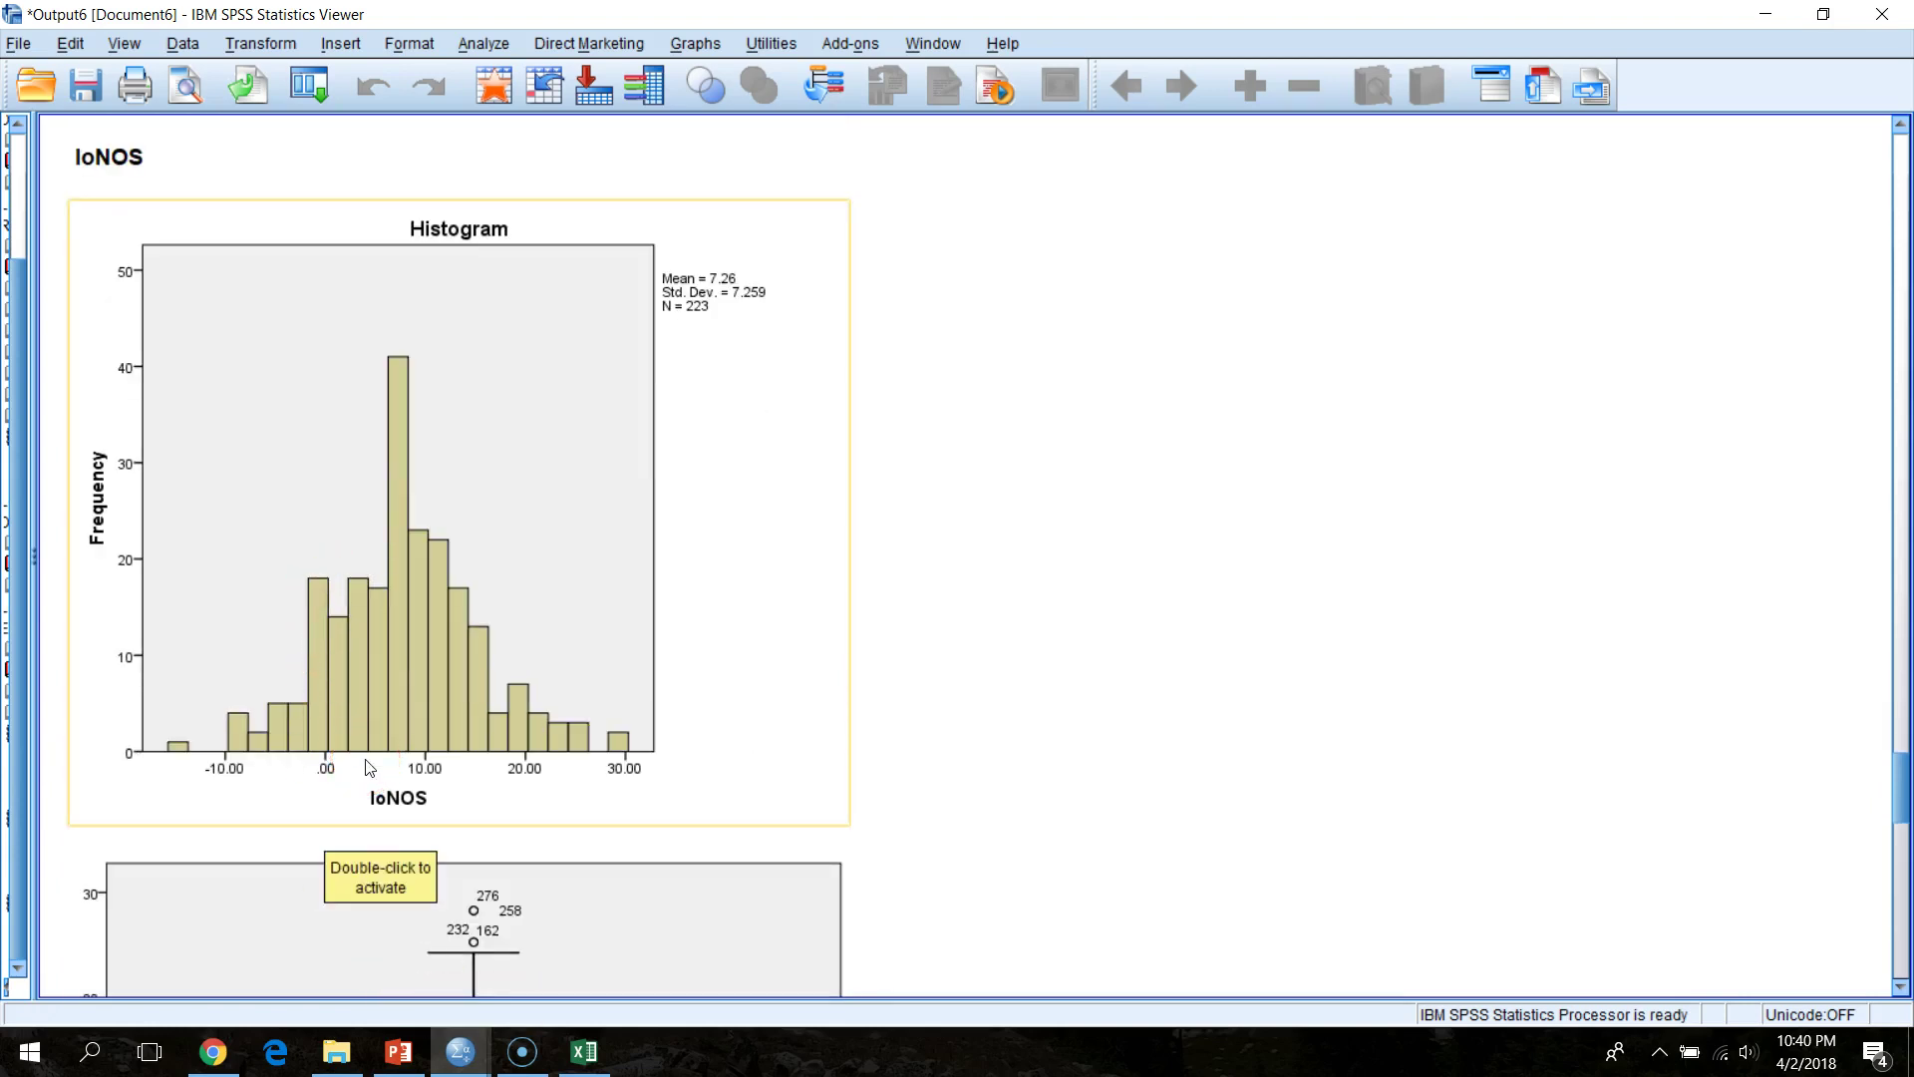
{"action": "scroll", "coordinate": [418, 738], "scroll_direction": "down", "scroll_amount": 12}
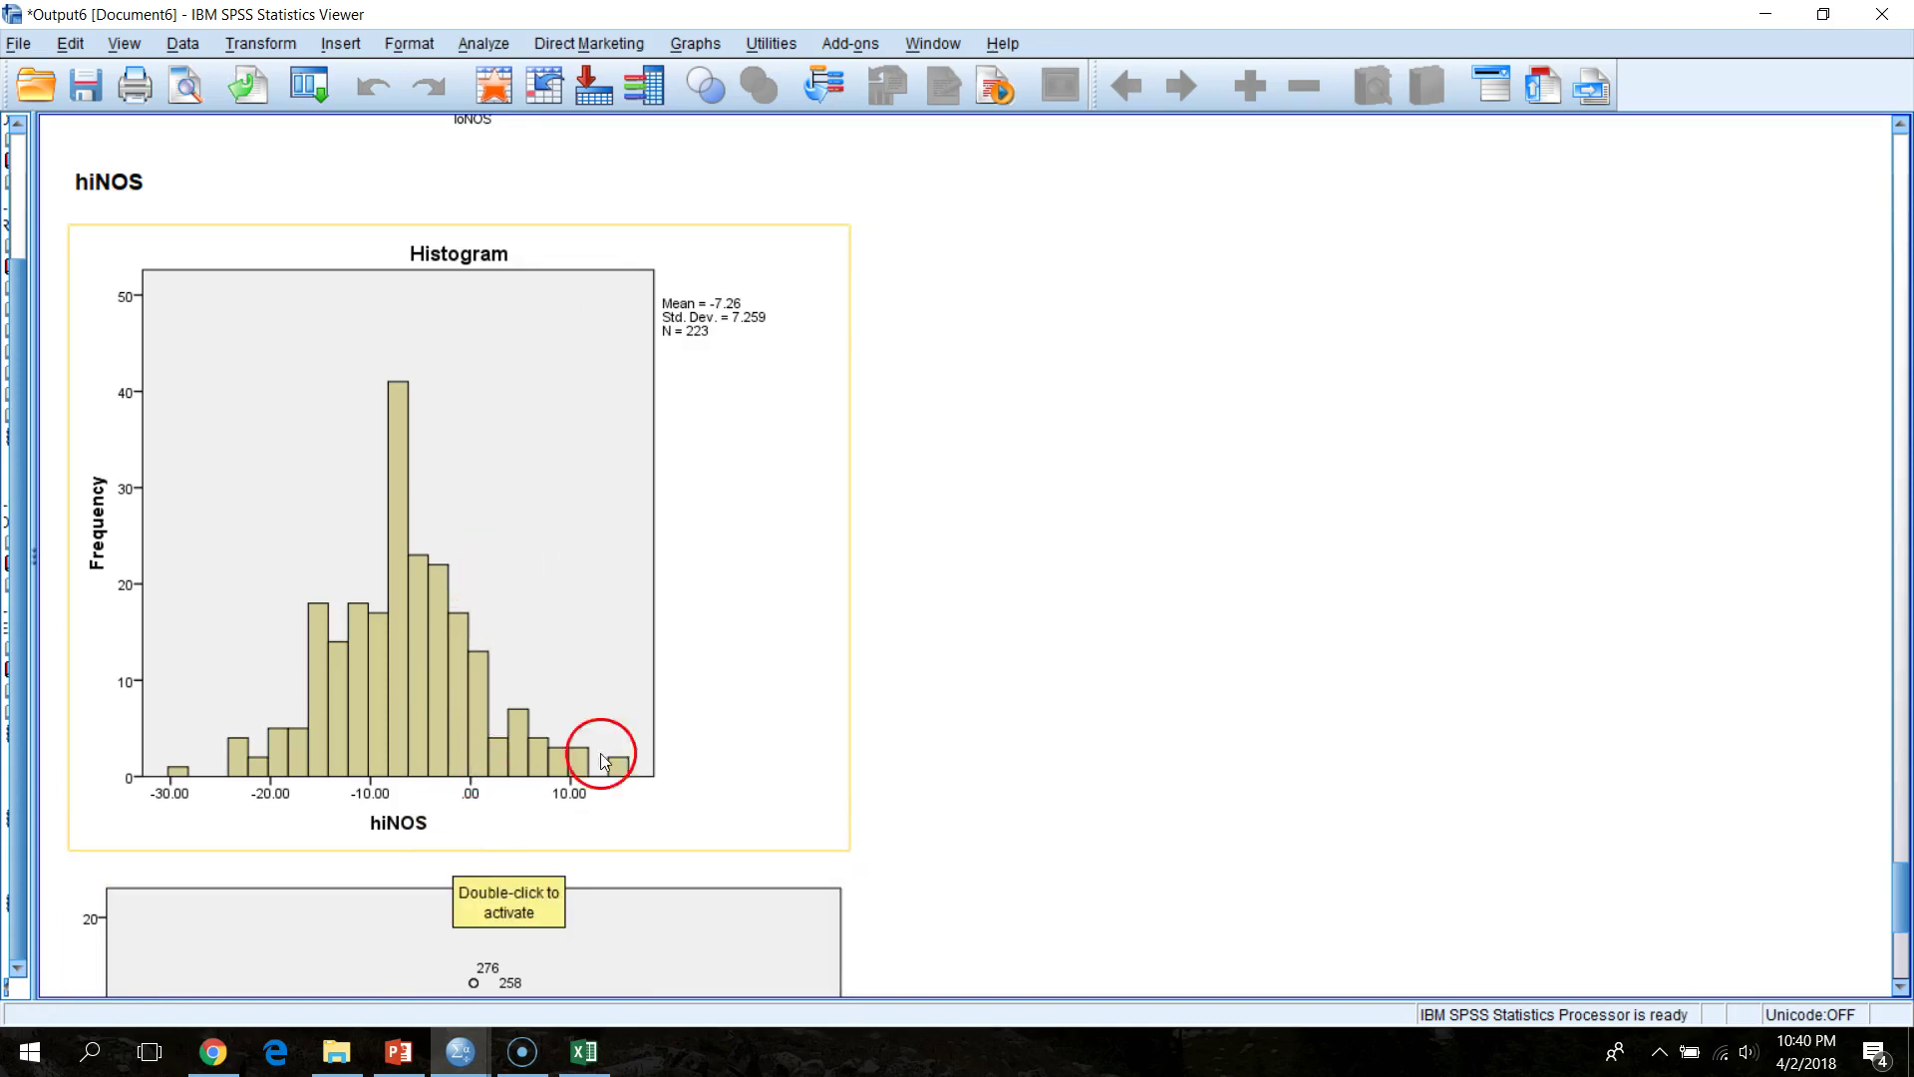
{"action": "scroll", "coordinate": [1218, 698], "scroll_direction": "down", "scroll_amount": 5}
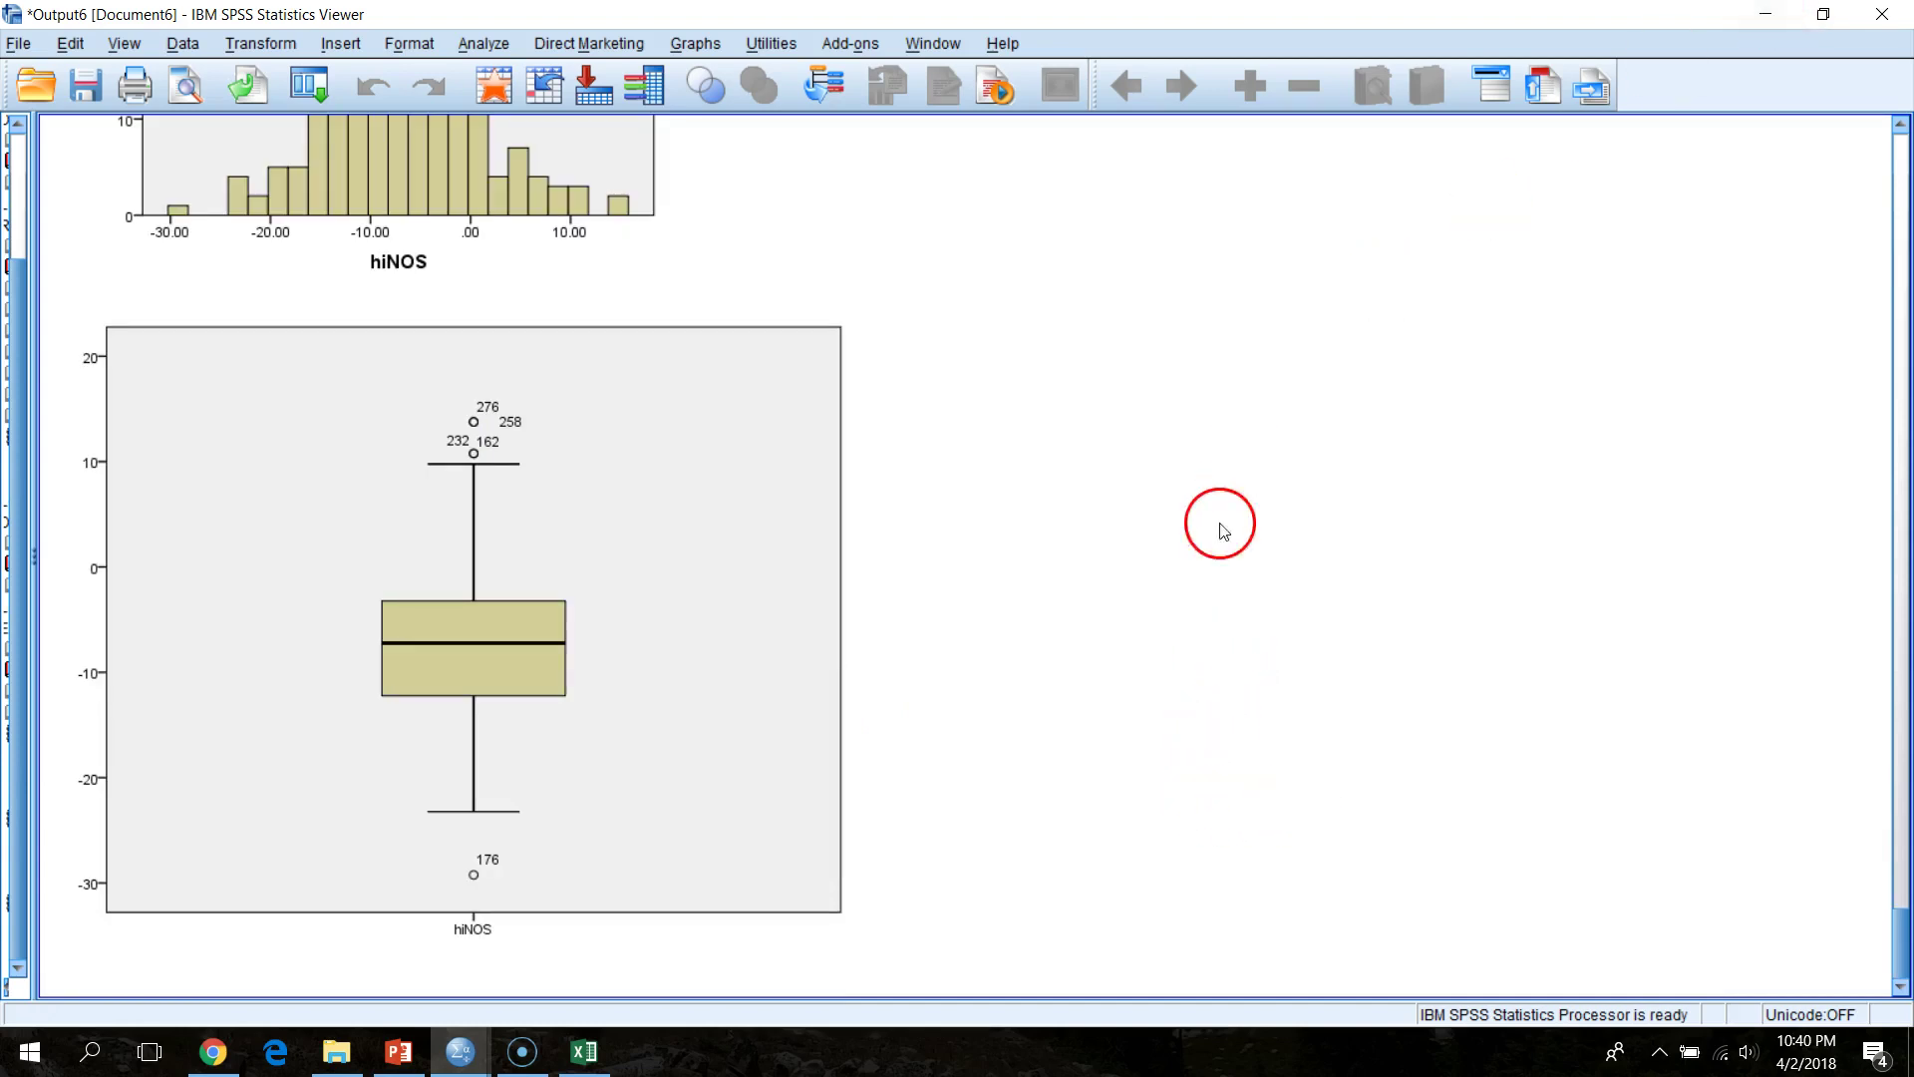
{"action": "scroll", "coordinate": [1186, 568], "scroll_direction": "up", "scroll_amount": 3}
{"action": "scroll", "coordinate": [1288, 967], "scroll_direction": "up", "scroll_amount": 4}
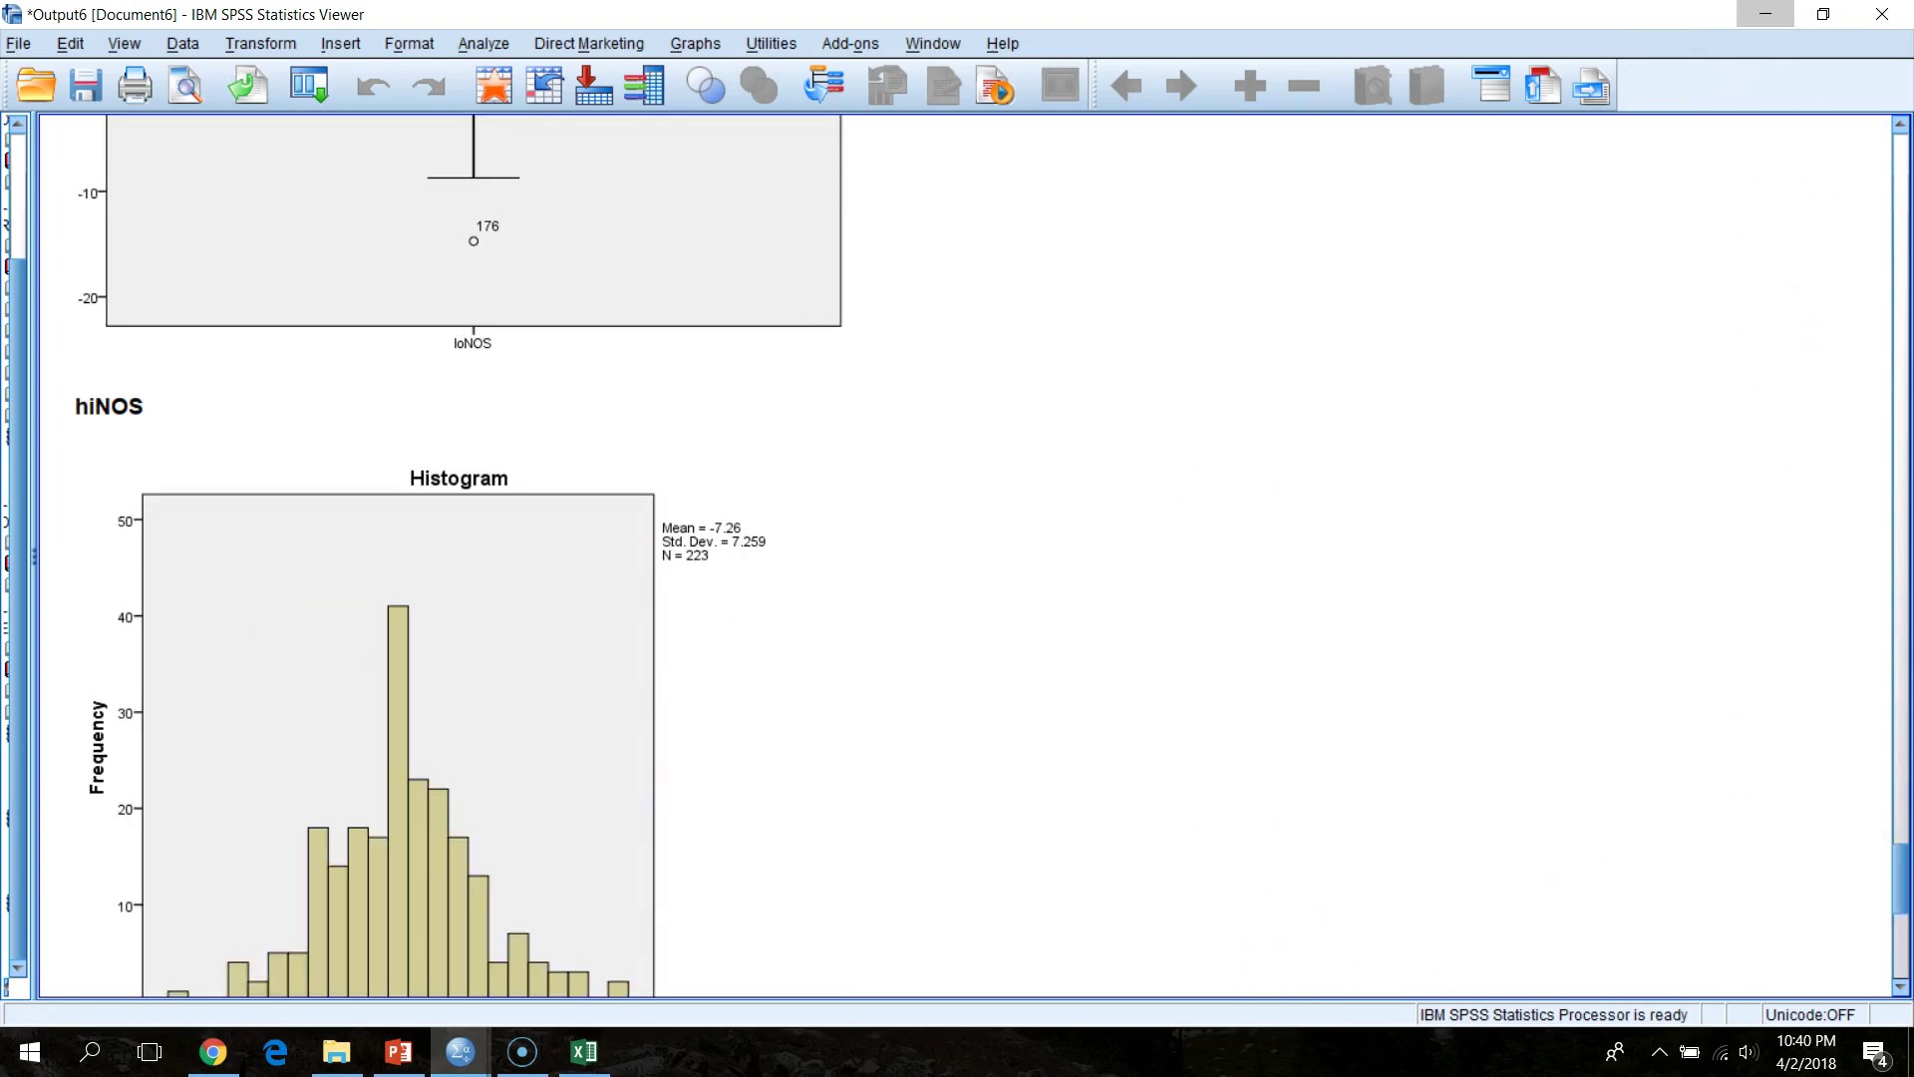
- Leave the output window and find the REGRESSION block above the COMPUTE blocks in the Syntax Editor
{"action": "left_click", "coordinate": [1764, 14]}
{"action": "scroll", "coordinate": [590, 556], "scroll_direction": "down", "scroll_amount": 4}
{"action": "scroll", "coordinate": [586, 632], "scroll_direction": "up", "scroll_amount": 5}
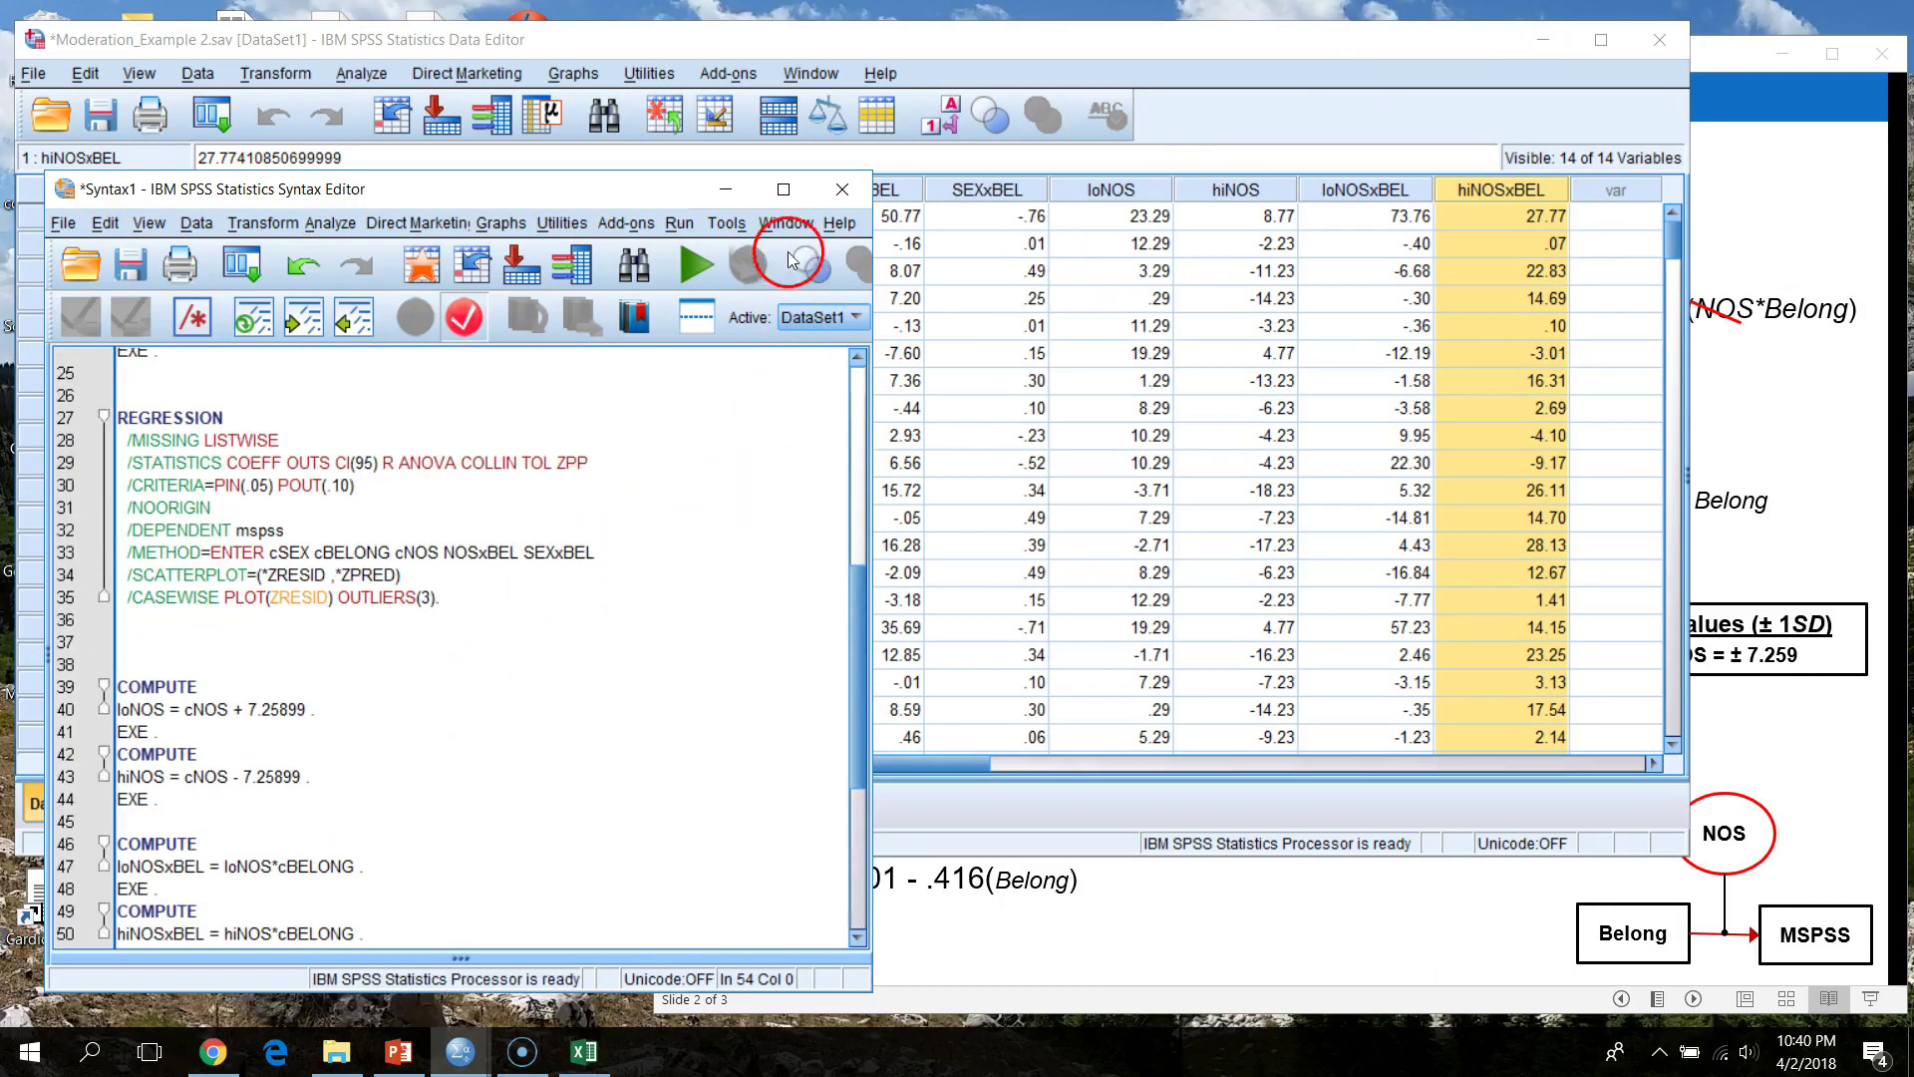
- Review the earlier REGRESSION command and the COMPUTE commands for the low and high NOS variables
{"action": "scroll", "coordinate": [696, 632], "scroll_direction": "down", "scroll_amount": 5}
{"action": "scroll", "coordinate": [705, 624], "scroll_direction": "up", "scroll_amount": 2}
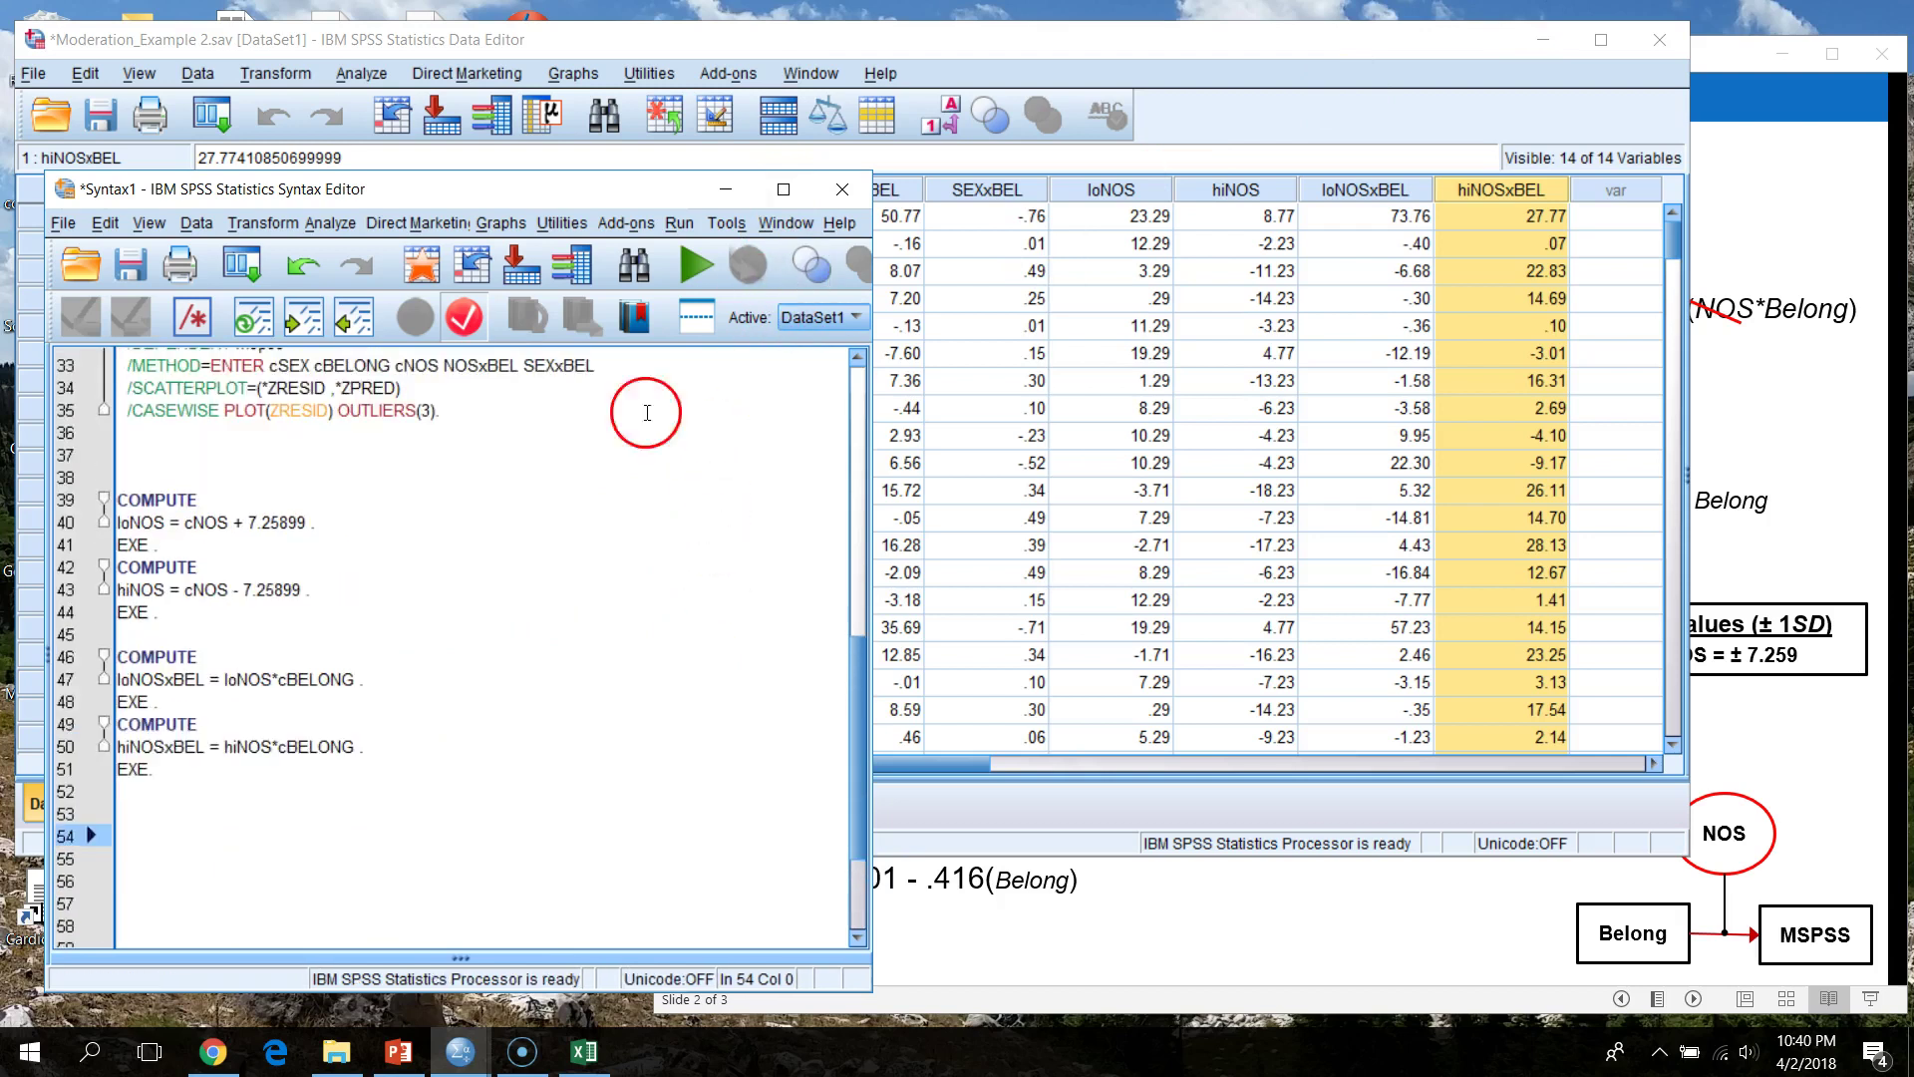
{"action": "scroll", "coordinate": [386, 772], "scroll_direction": "up", "scroll_amount": 3}
{"action": "left_click_drag", "start_coordinate": [483, 596], "coordinate": [10, 410]}
{"action": "left_click", "coordinate": [387, 874]}
{"action": "scroll", "coordinate": [389, 871], "scroll_direction": "down", "scroll_amount": 5}
{"action": "scroll", "coordinate": [389, 870], "scroll_direction": "up", "scroll_amount": 3}
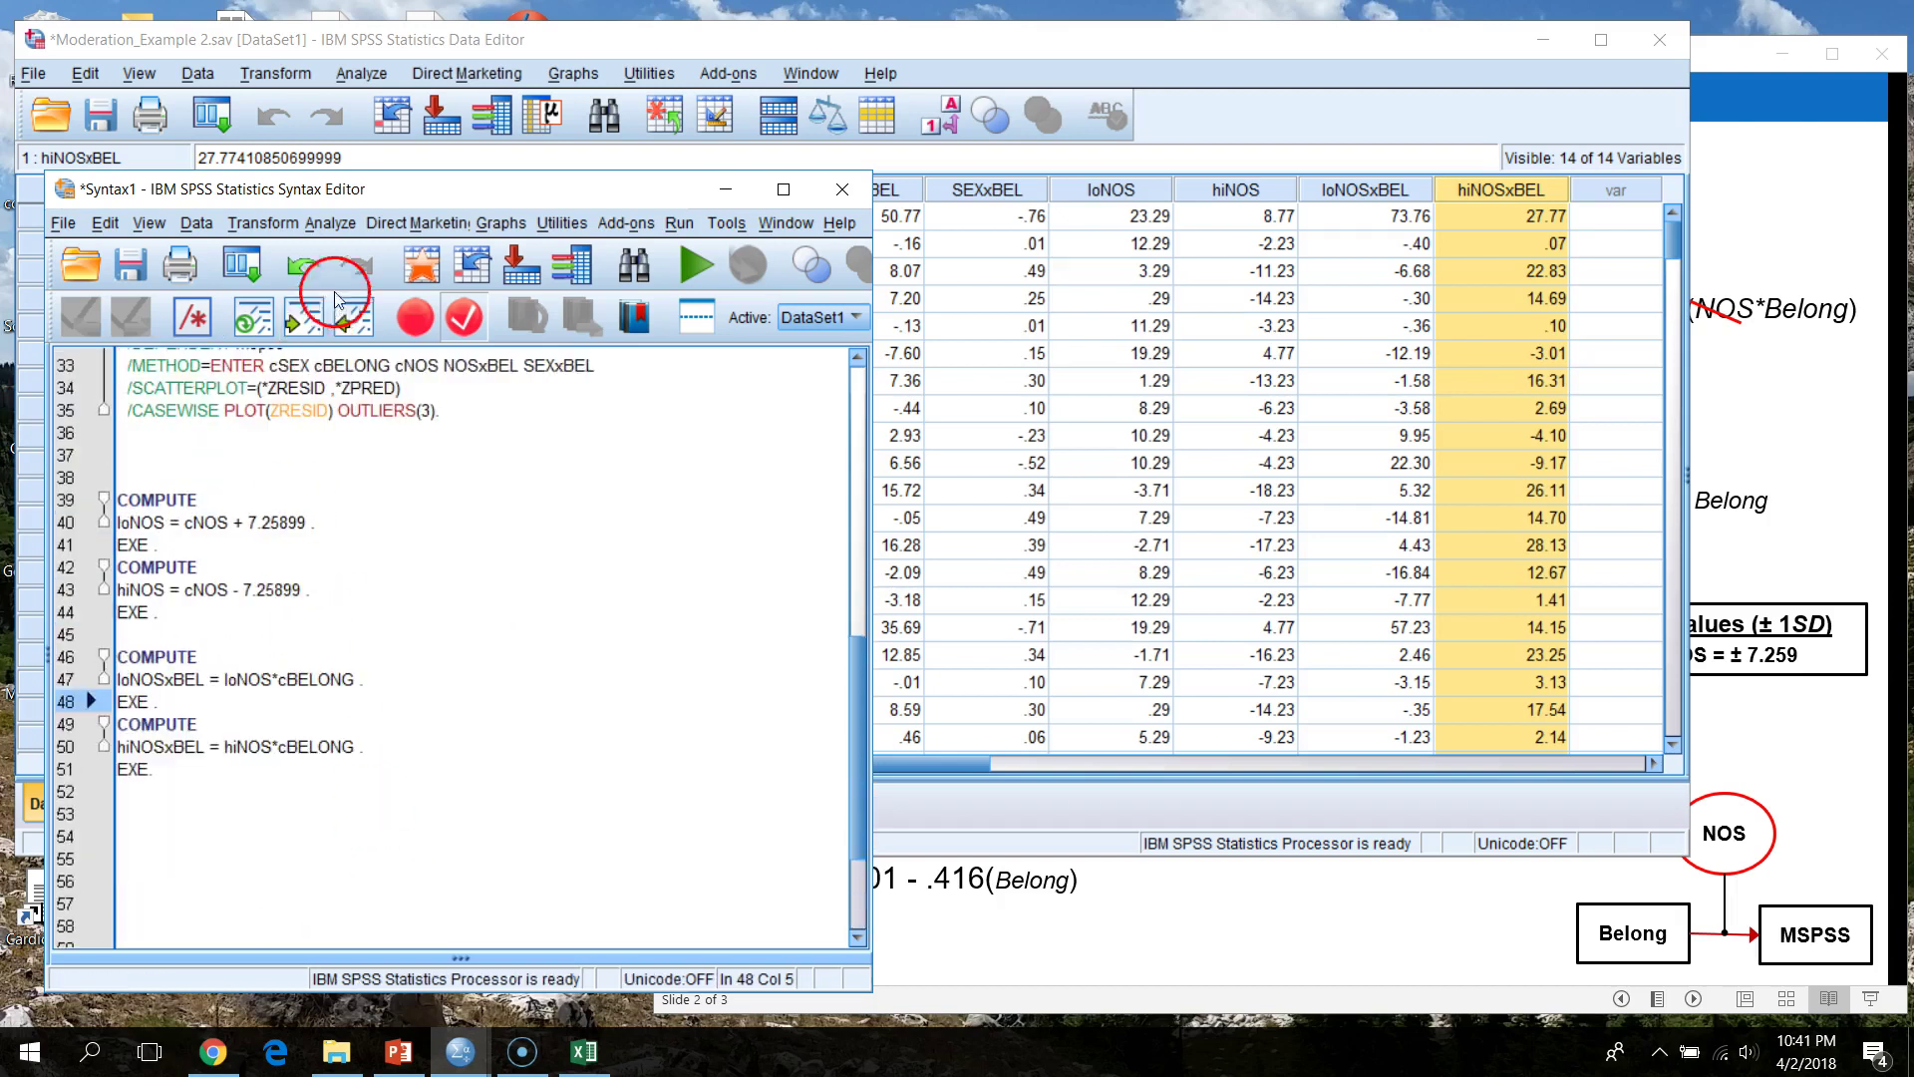
- Open the Linear Regression setup and remove all the previous independent variables, keeping MSPSS total as the dependent
{"action": "left_click", "coordinate": [330, 222]}
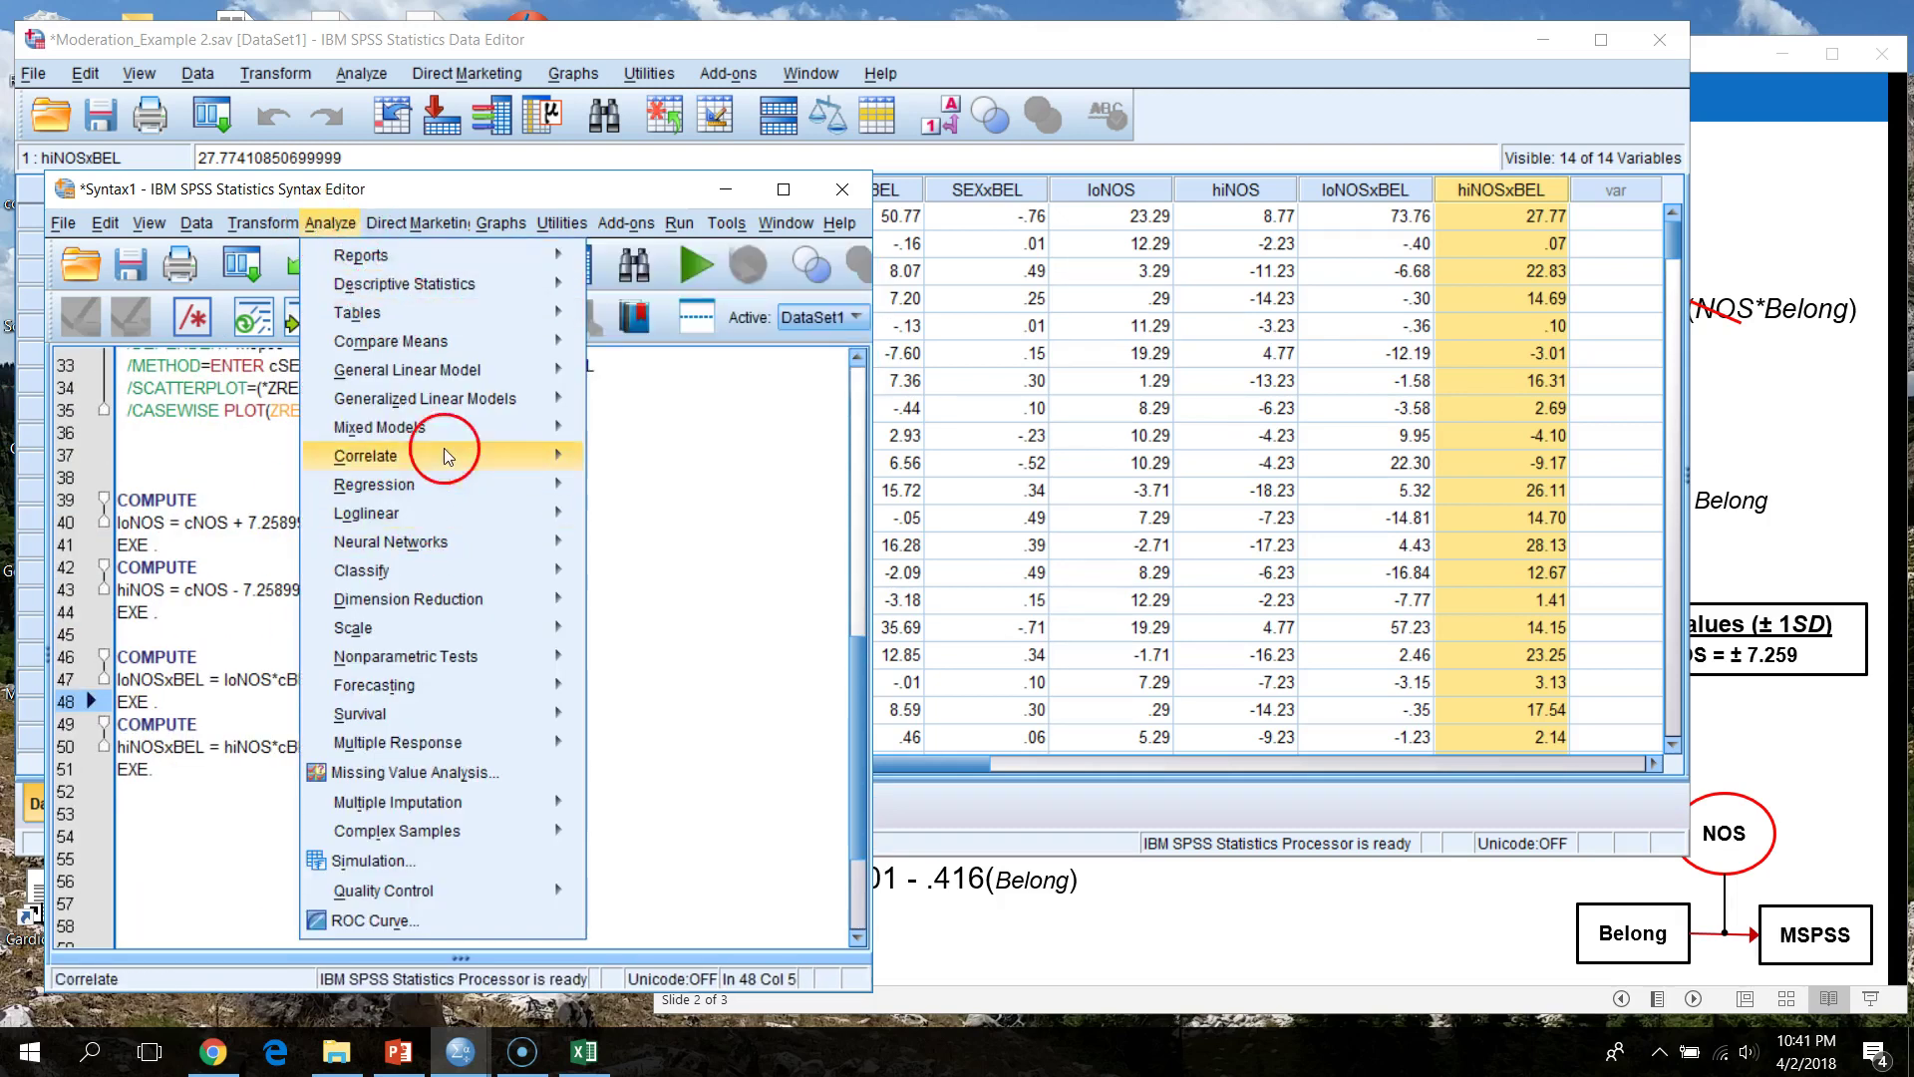
{"action": "mouse_move", "coordinate": [523, 487]}
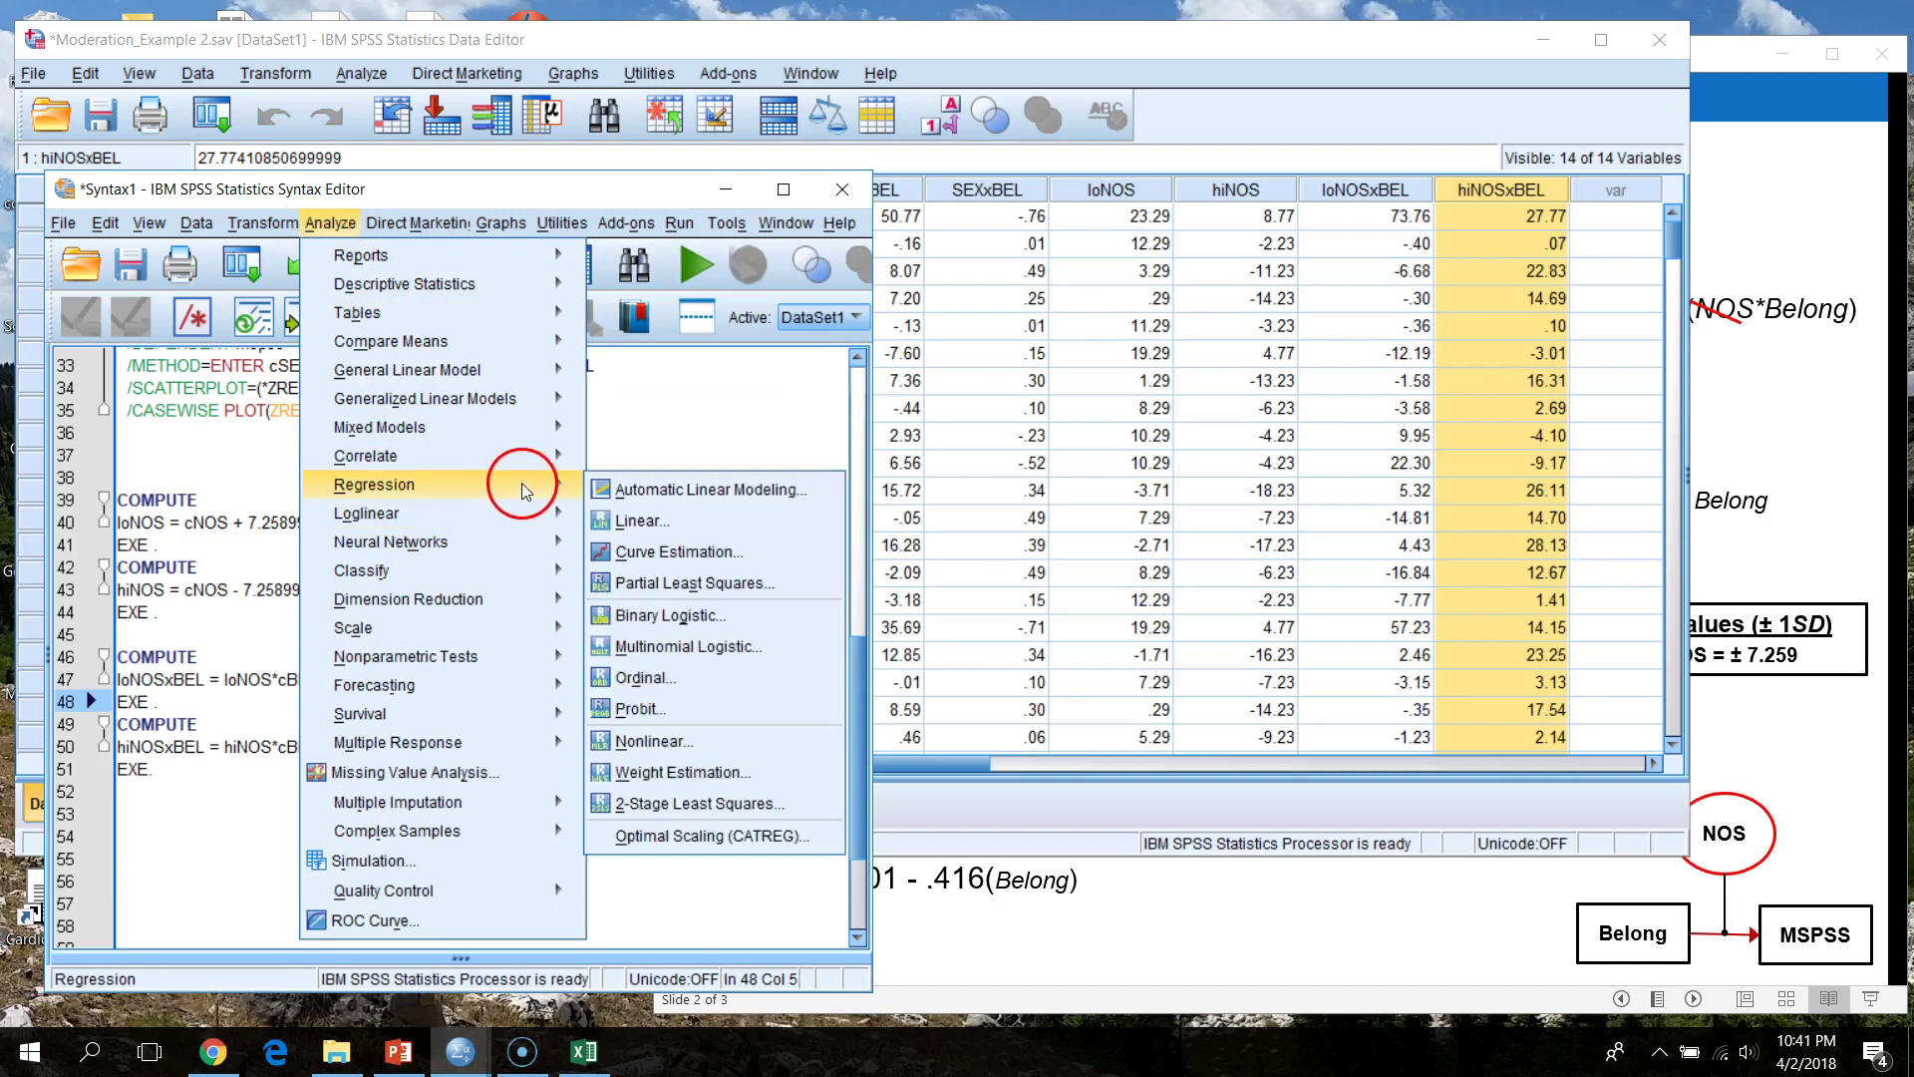
{"action": "left_click", "coordinate": [688, 522]}
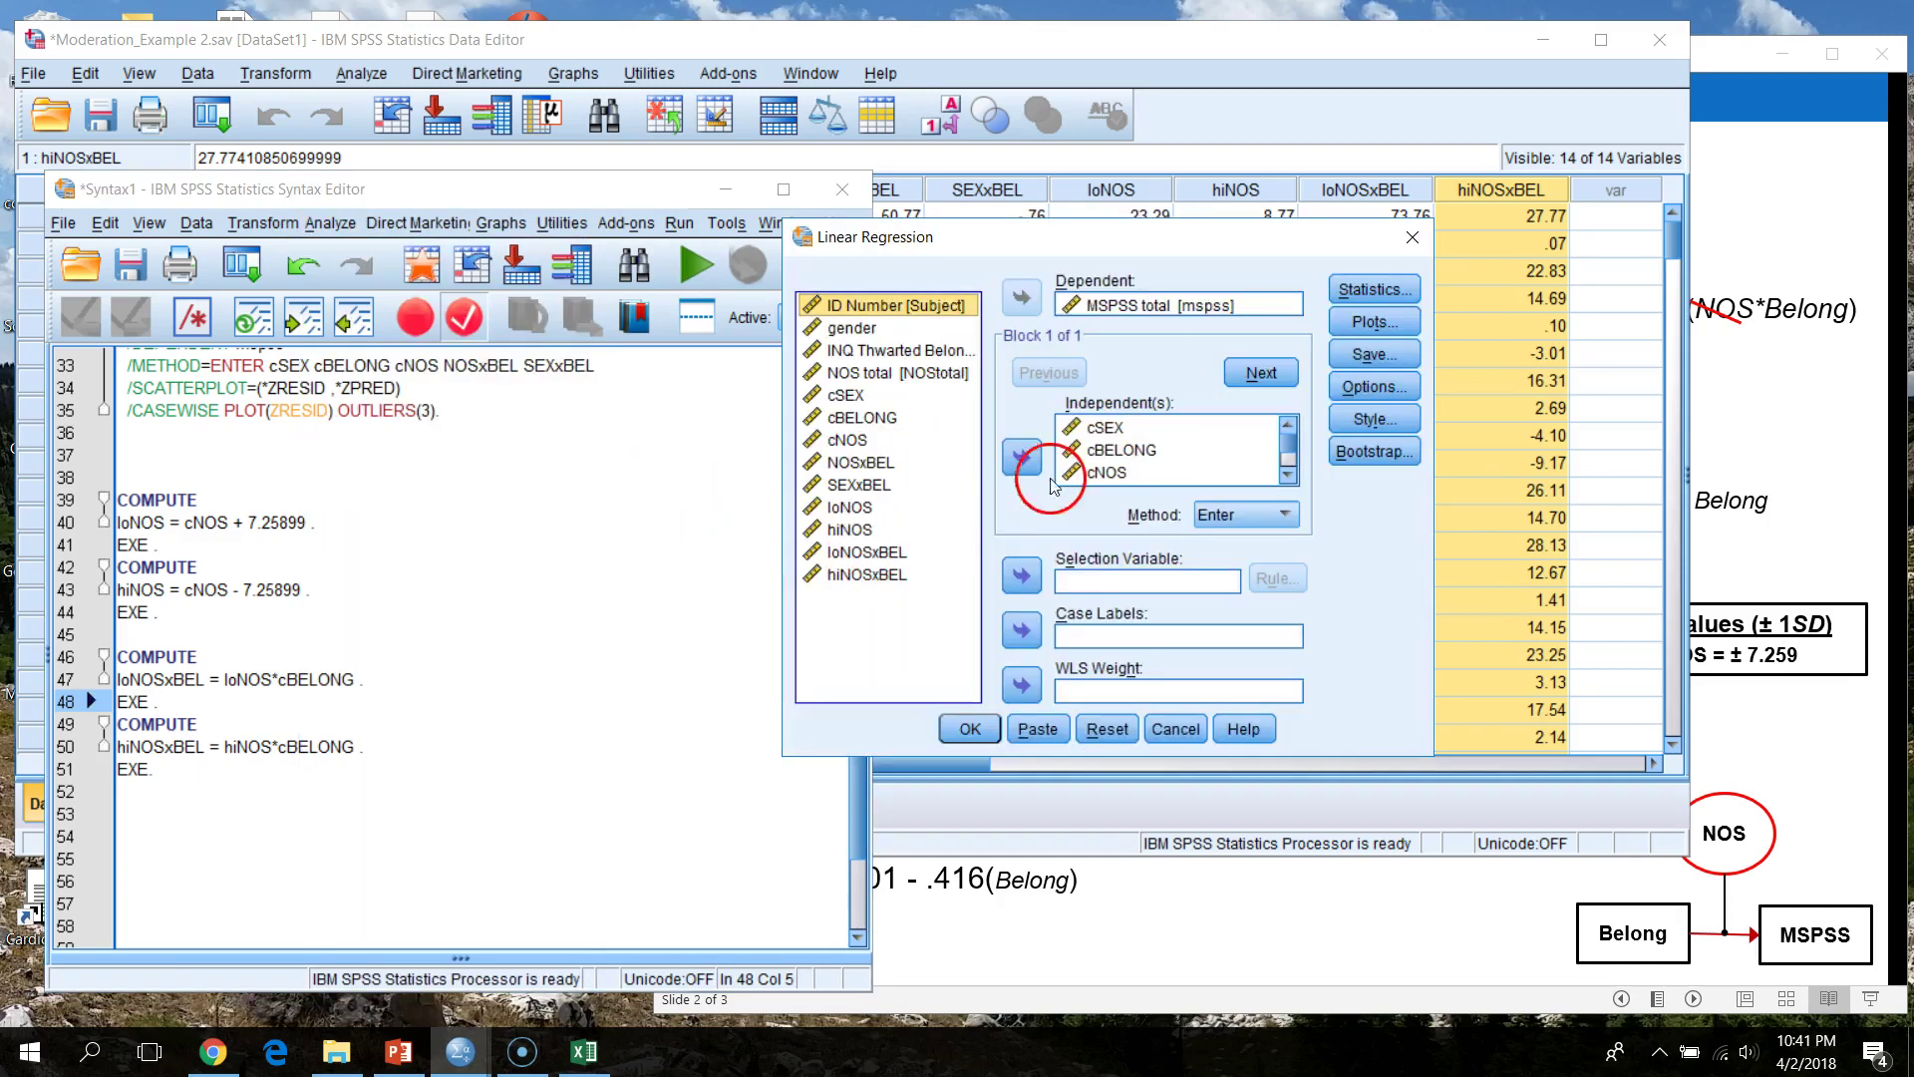
{"action": "left_click", "coordinate": [1154, 309]}
{"action": "left_click", "coordinate": [1098, 429]}
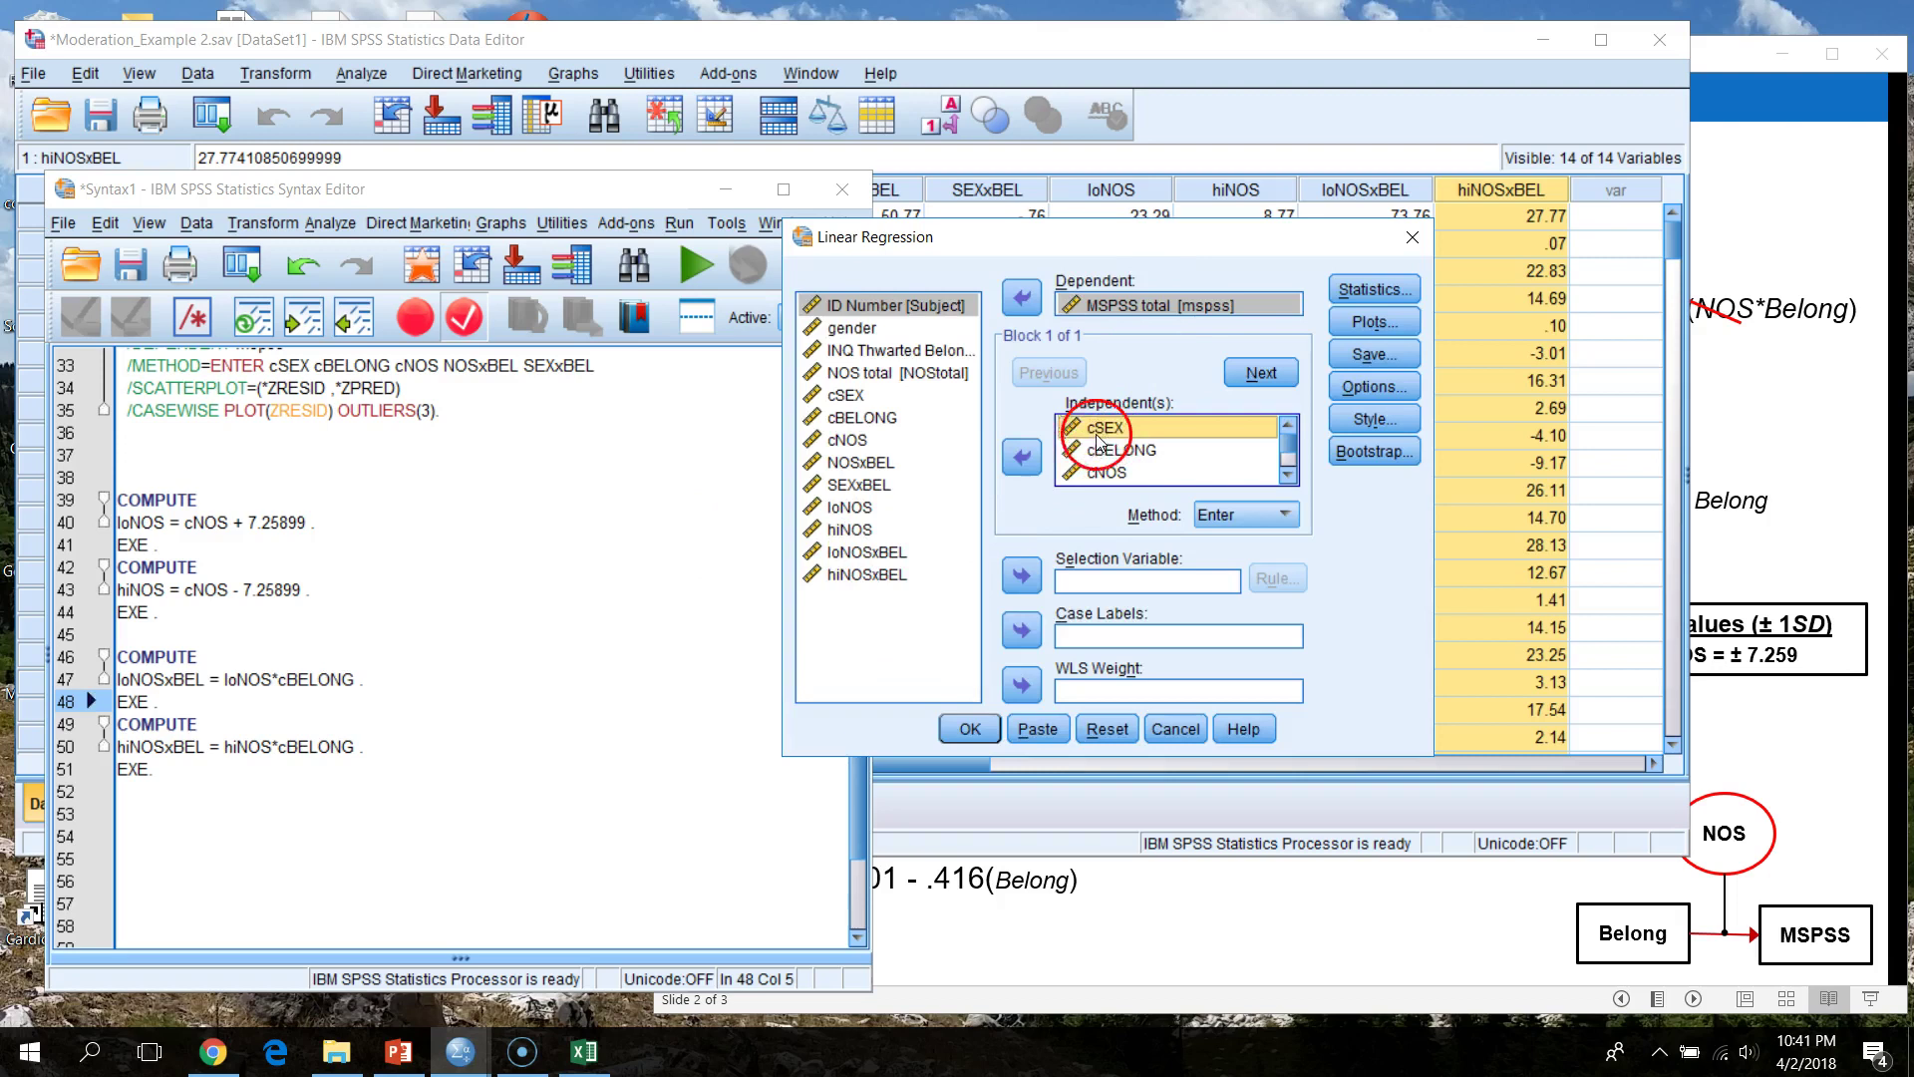
{"action": "left_click_drag", "start_coordinate": [1111, 429], "coordinate": [1081, 455]}
{"action": "left_click", "coordinate": [1021, 457]}
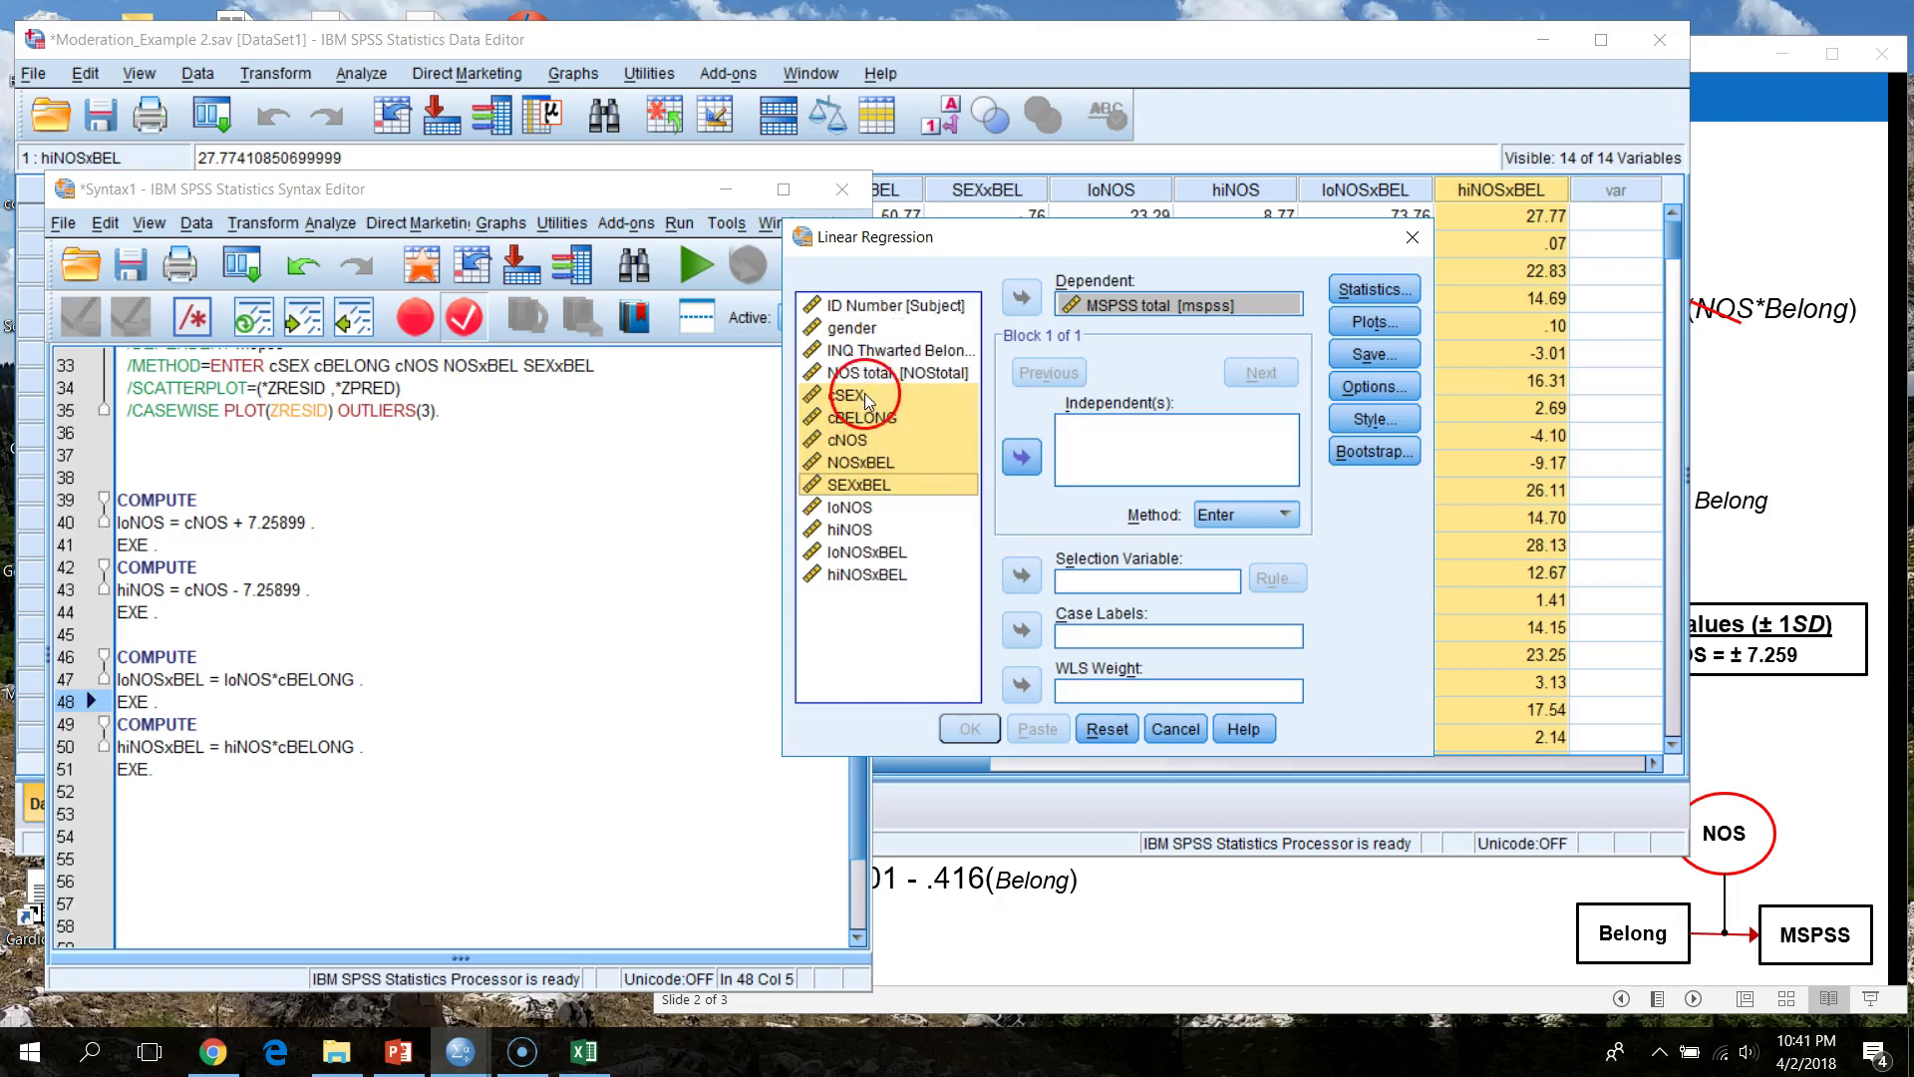
- Add cSEX, cBELONG and loNOS as the independent variables of the regression
{"action": "left_click", "coordinate": [864, 395]}
{"action": "left_click", "coordinate": [1021, 457]}
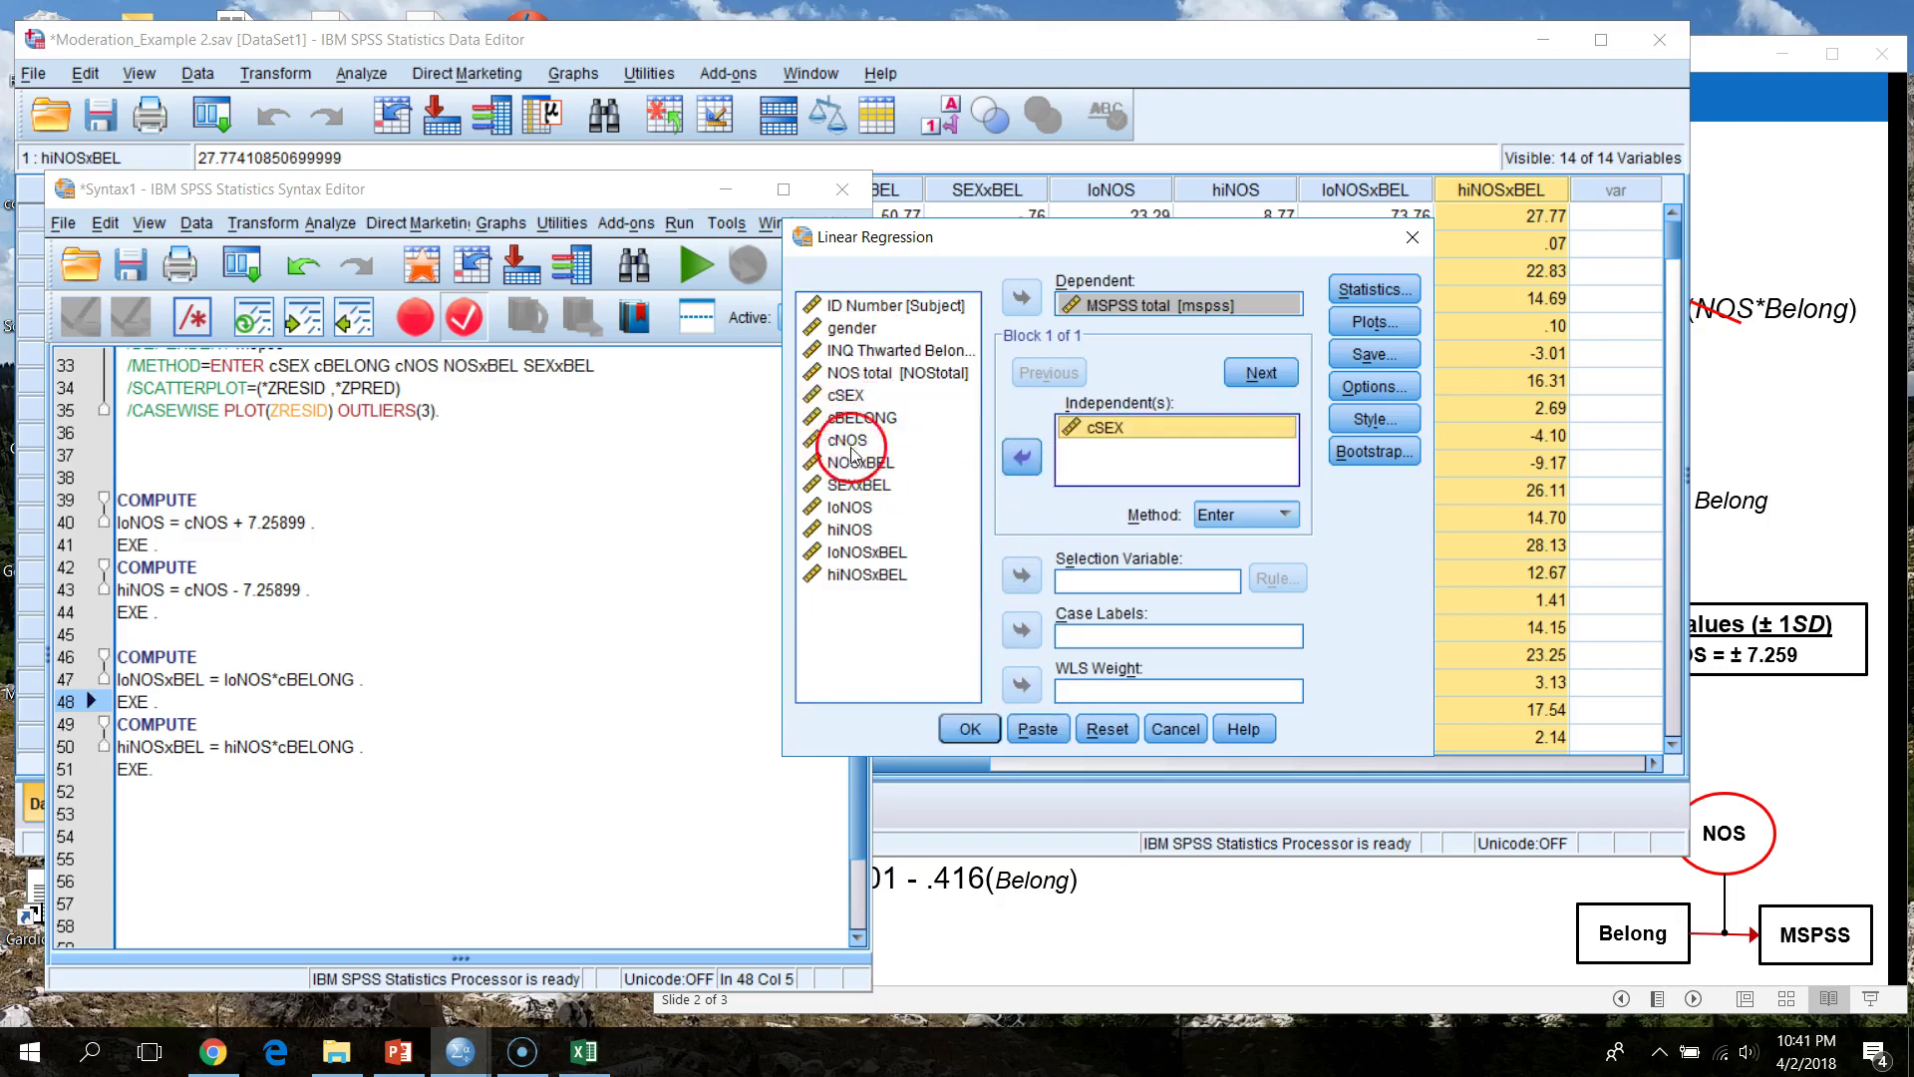
{"action": "left_click", "coordinate": [860, 418]}
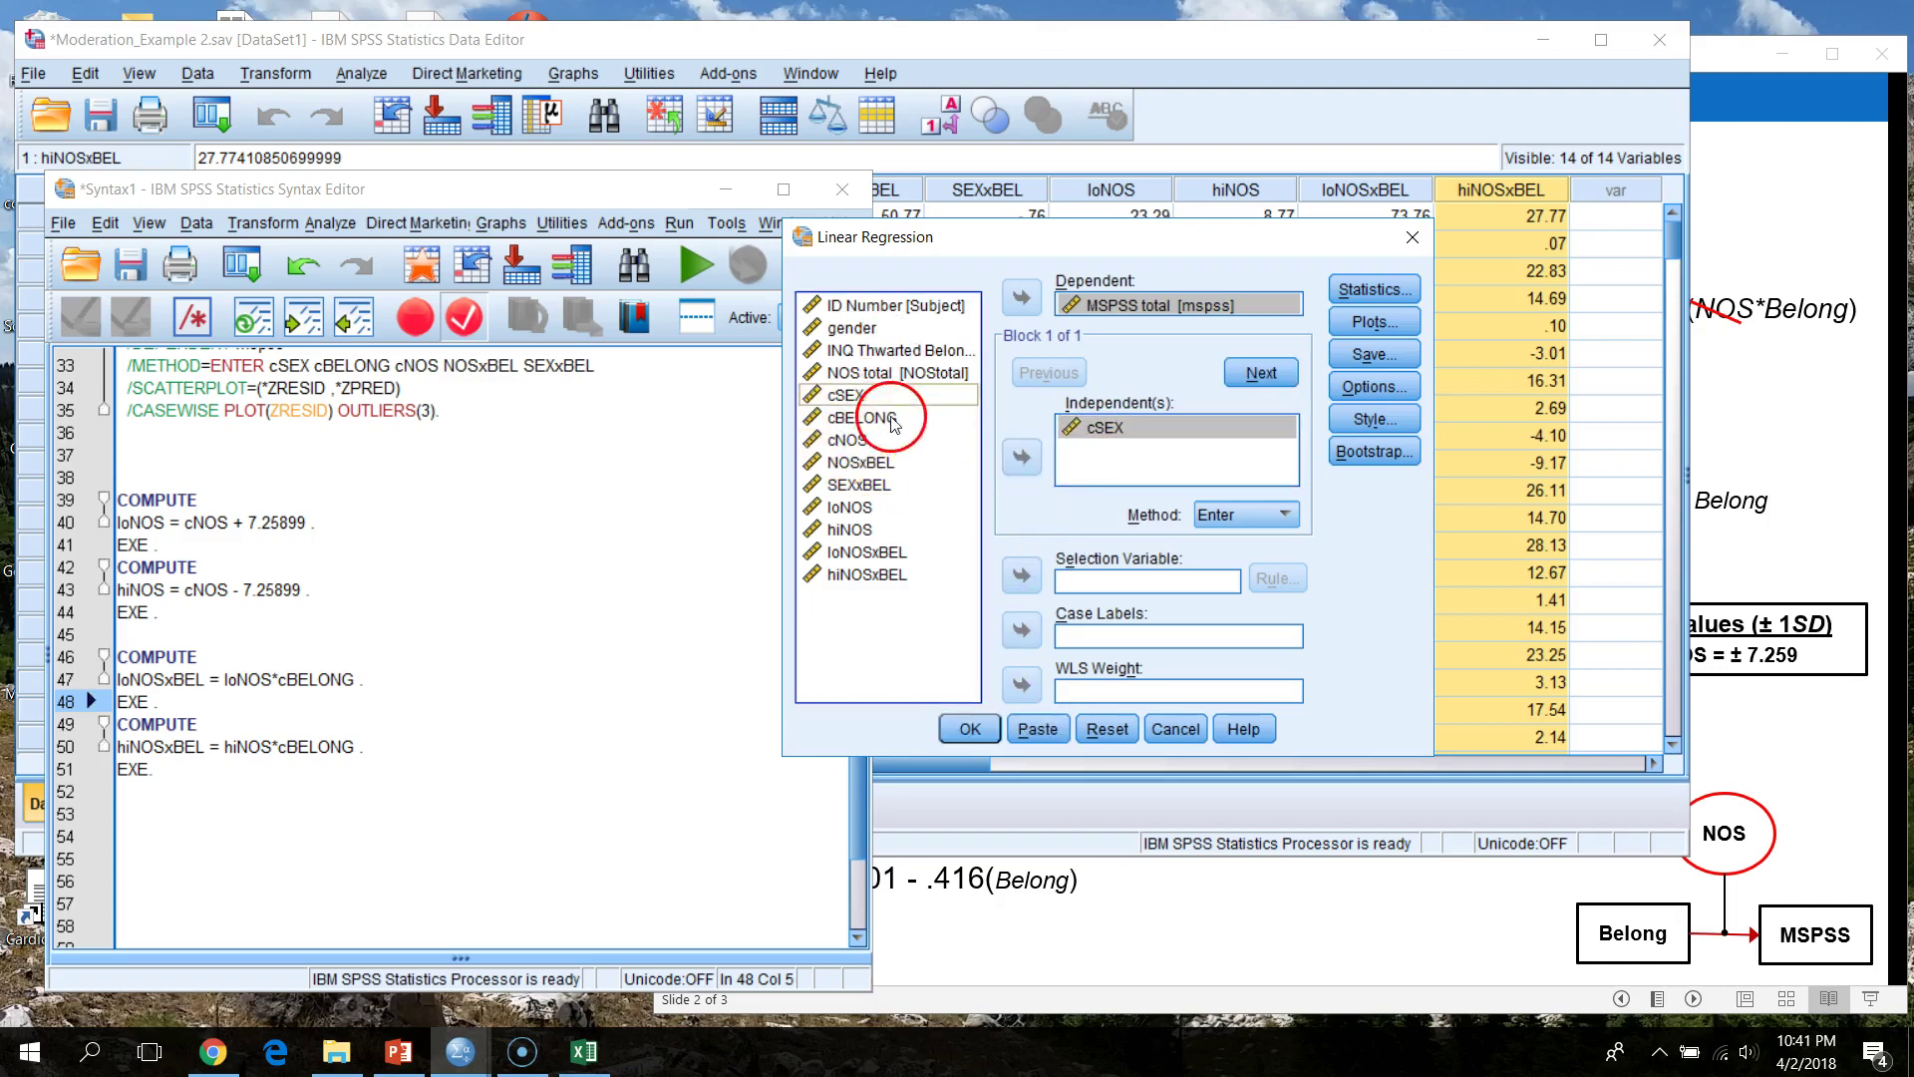
{"action": "left_click", "coordinate": [1033, 461]}
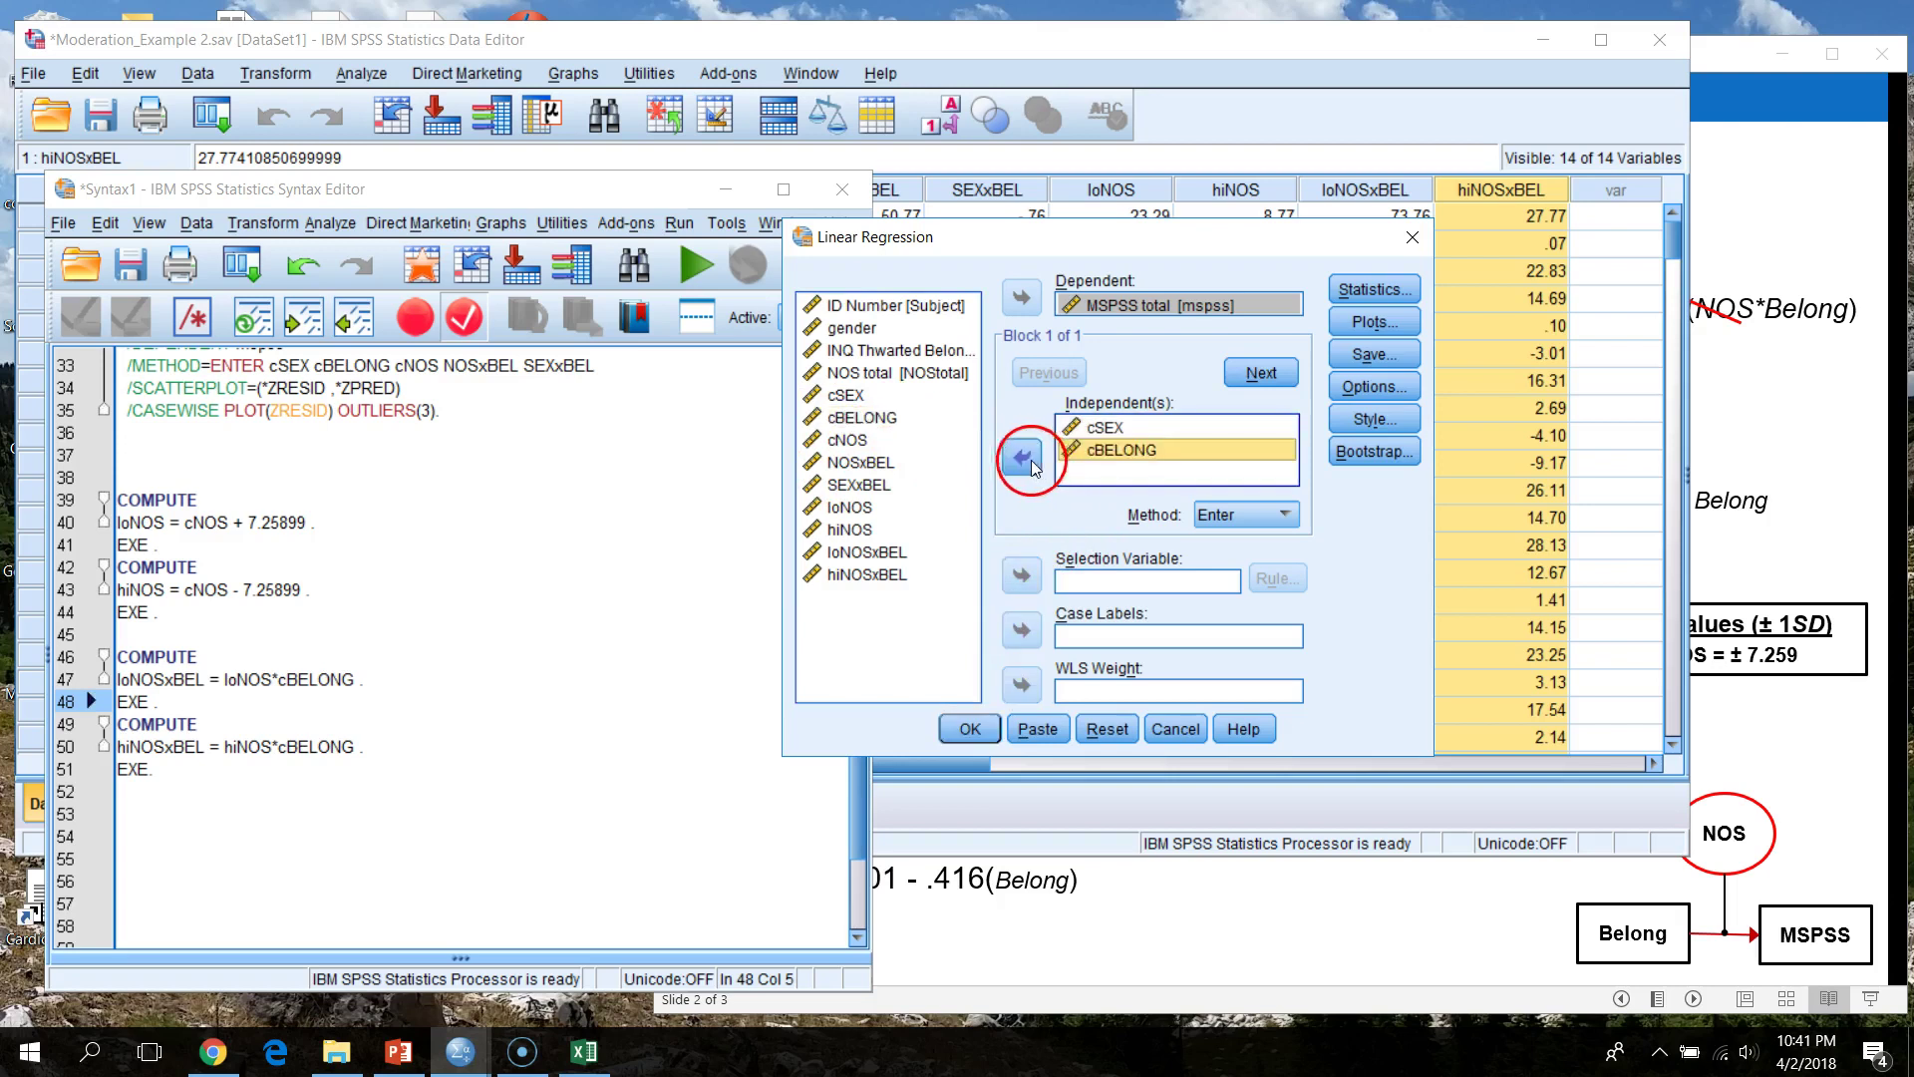
{"action": "left_click", "coordinate": [864, 439]}
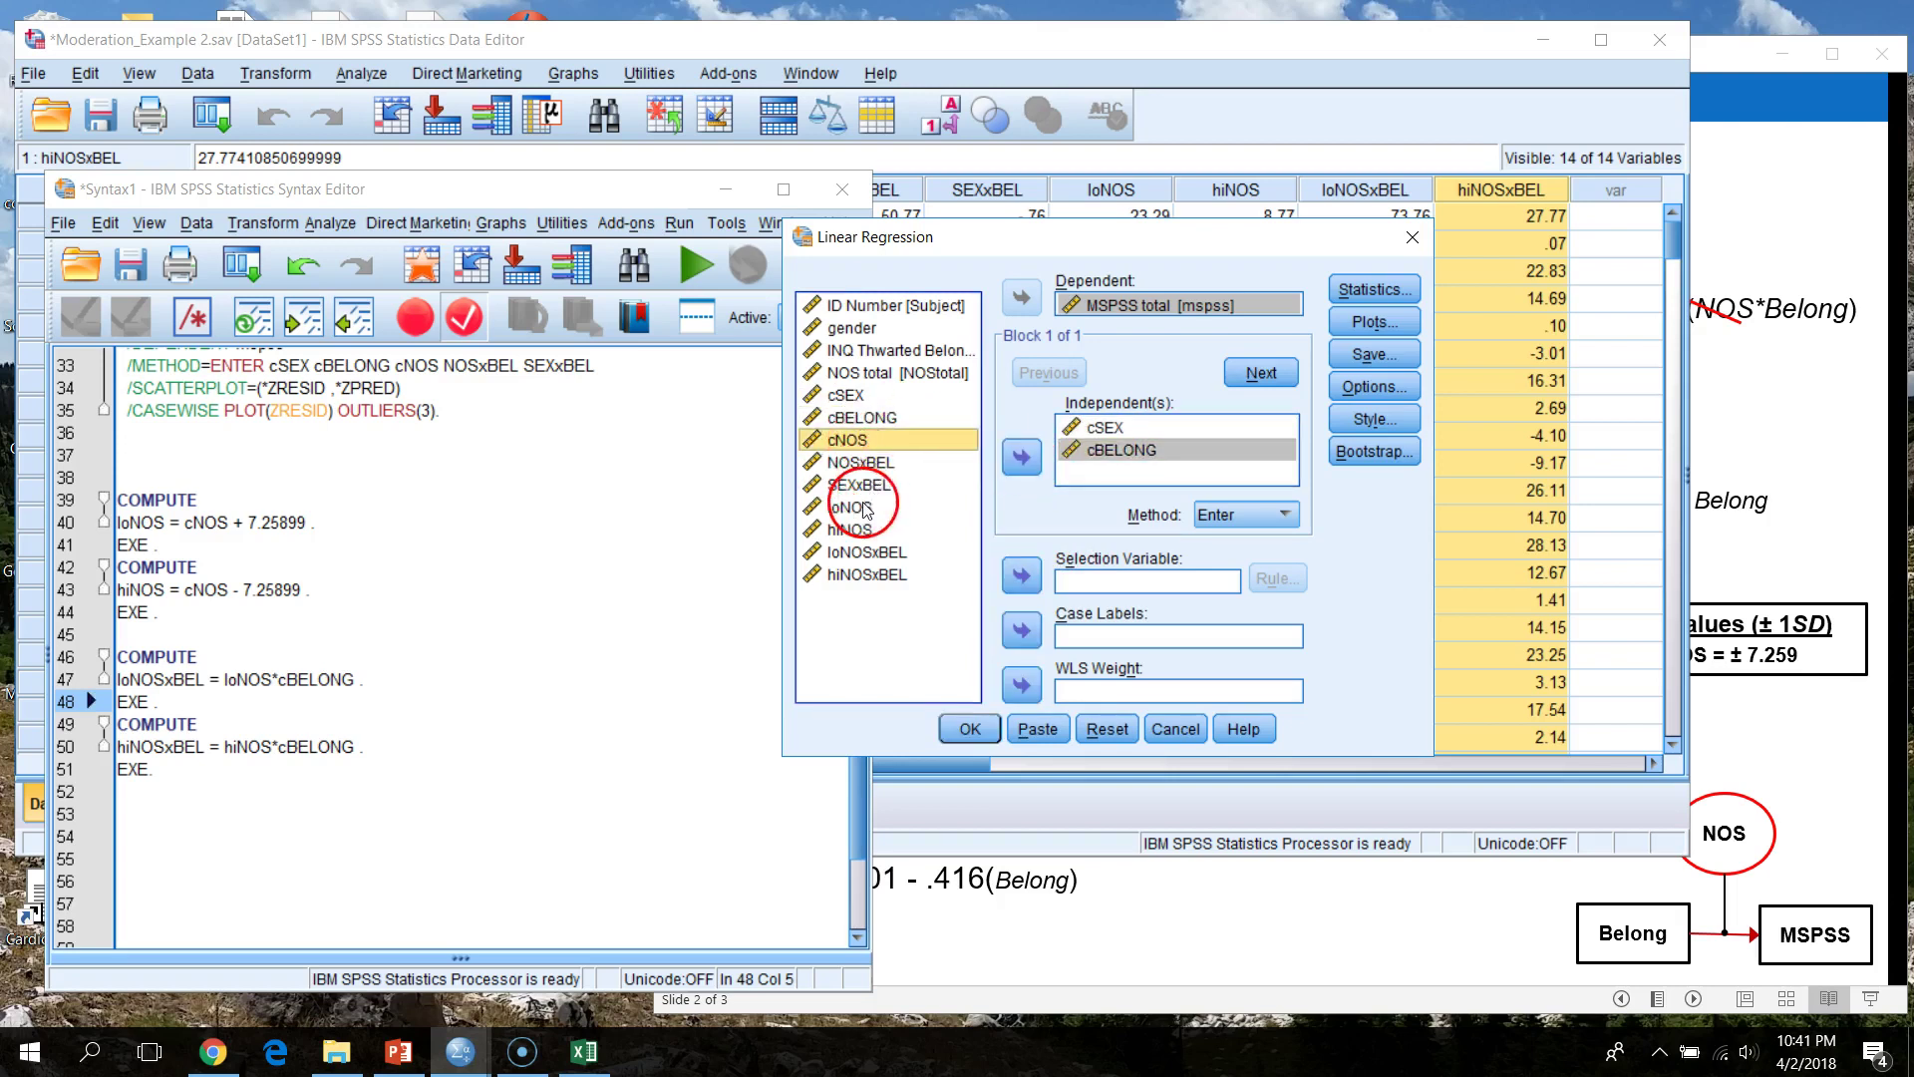
{"action": "left_click", "coordinate": [863, 507]}
{"action": "left_click", "coordinate": [1022, 457]}
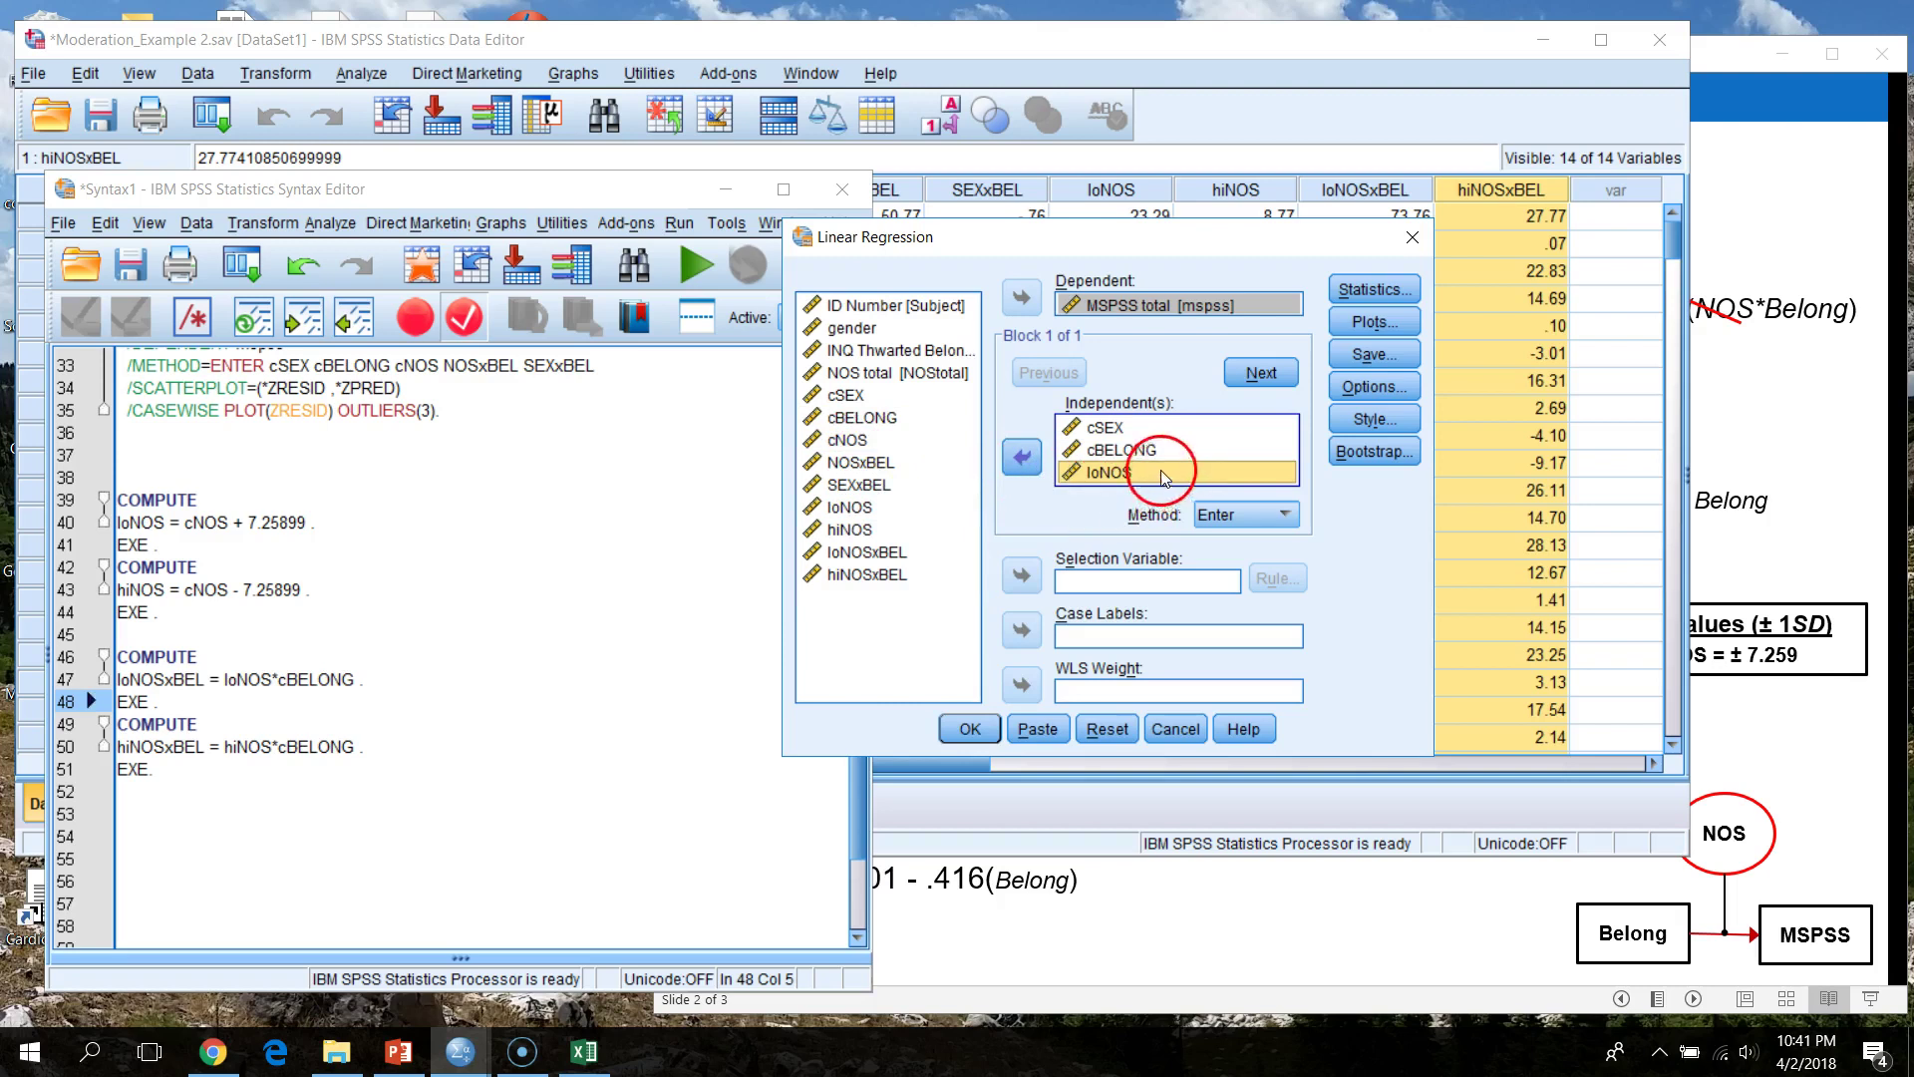
- Add the interaction terms loNOSxBEL and SEXxBEL to the regression's independent variables
{"action": "left_click", "coordinate": [1117, 474]}
{"action": "left_click", "coordinate": [1121, 456]}
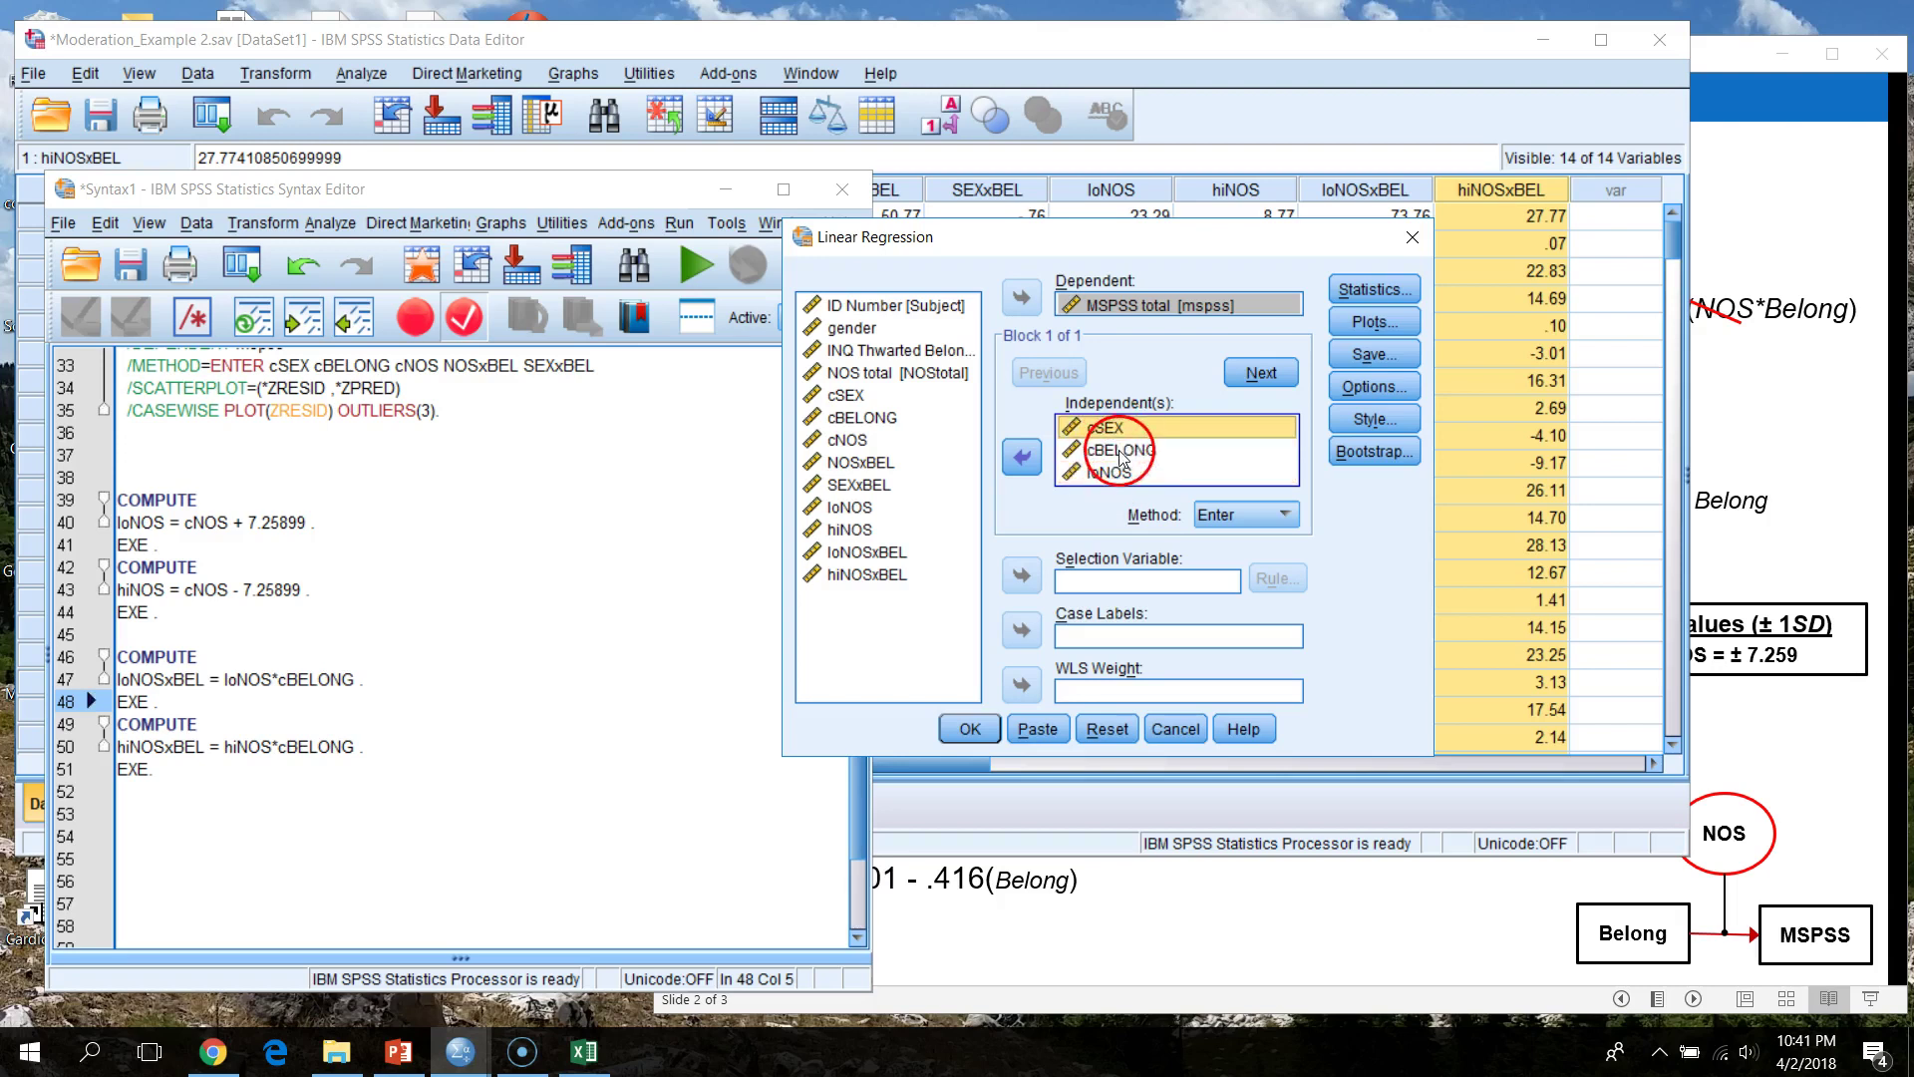
{"action": "left_click", "coordinate": [1116, 475]}
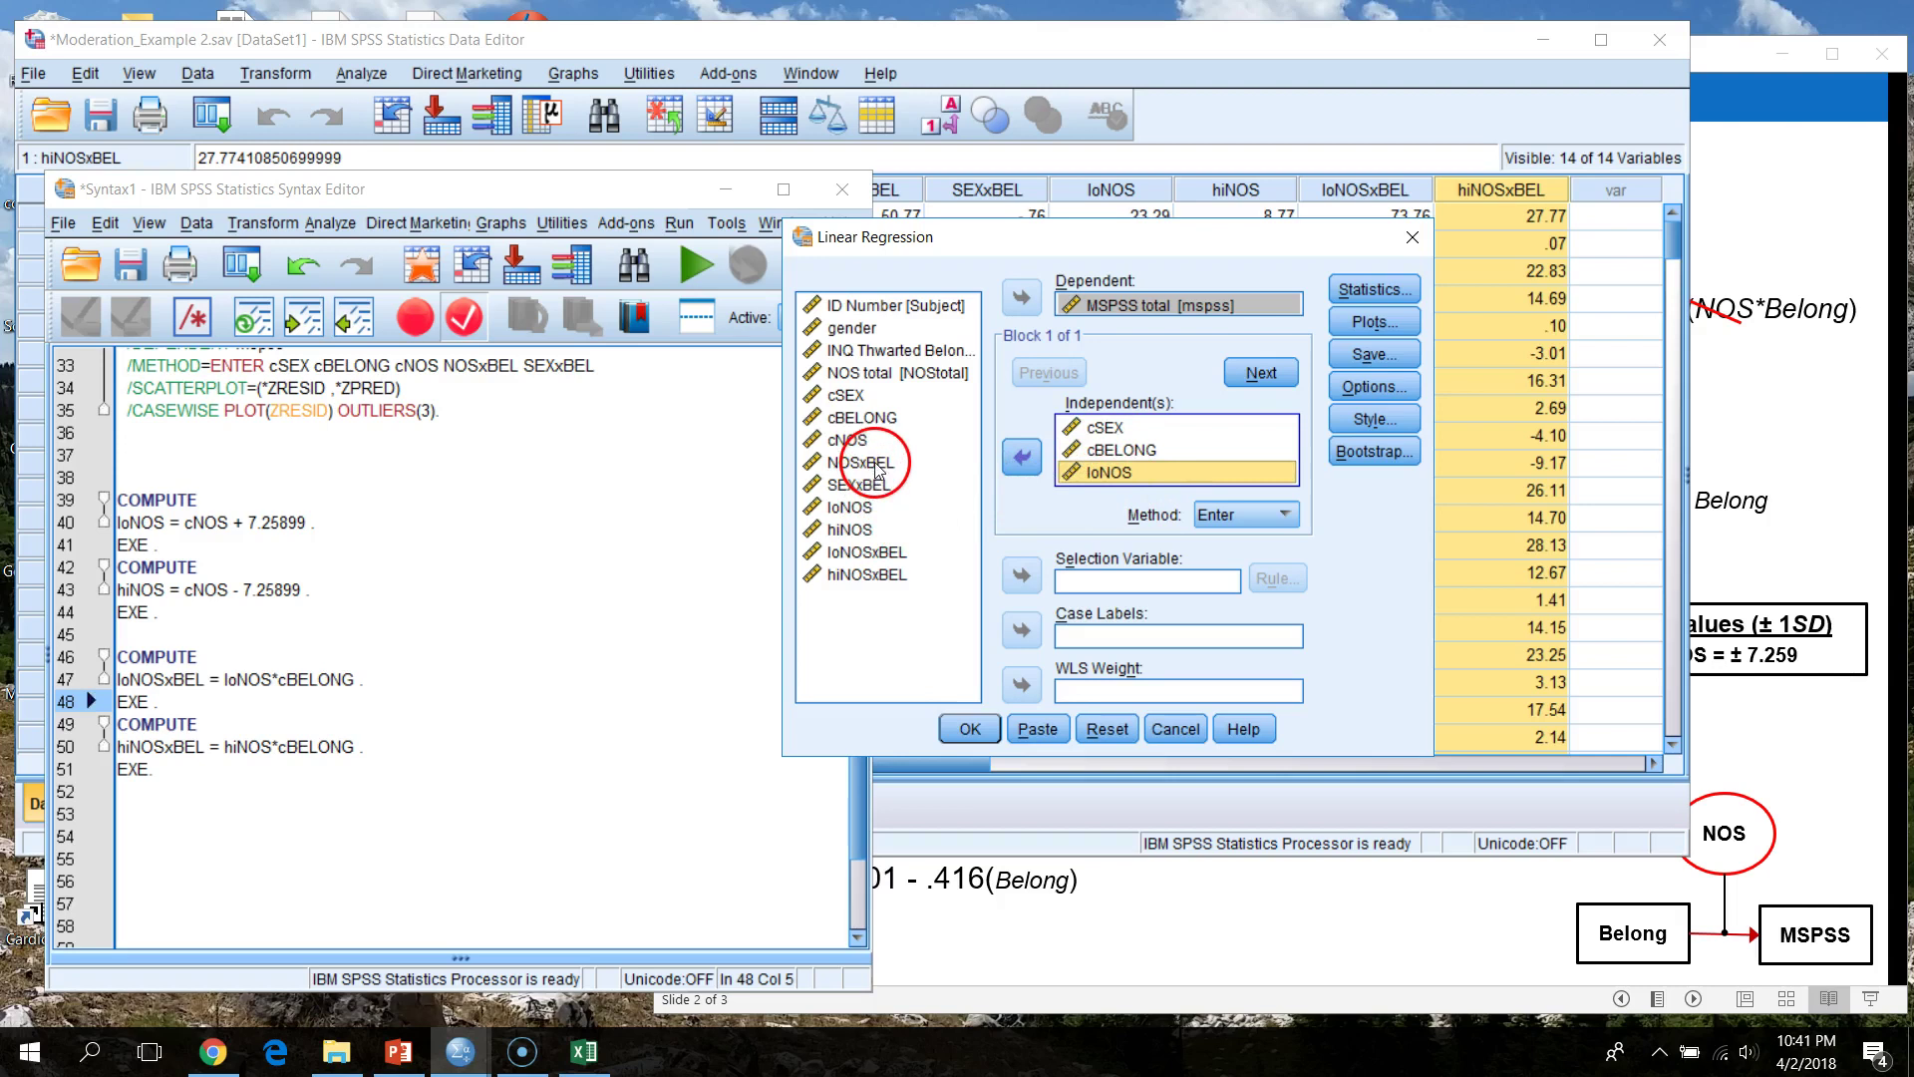
{"action": "left_click", "coordinate": [882, 555]}
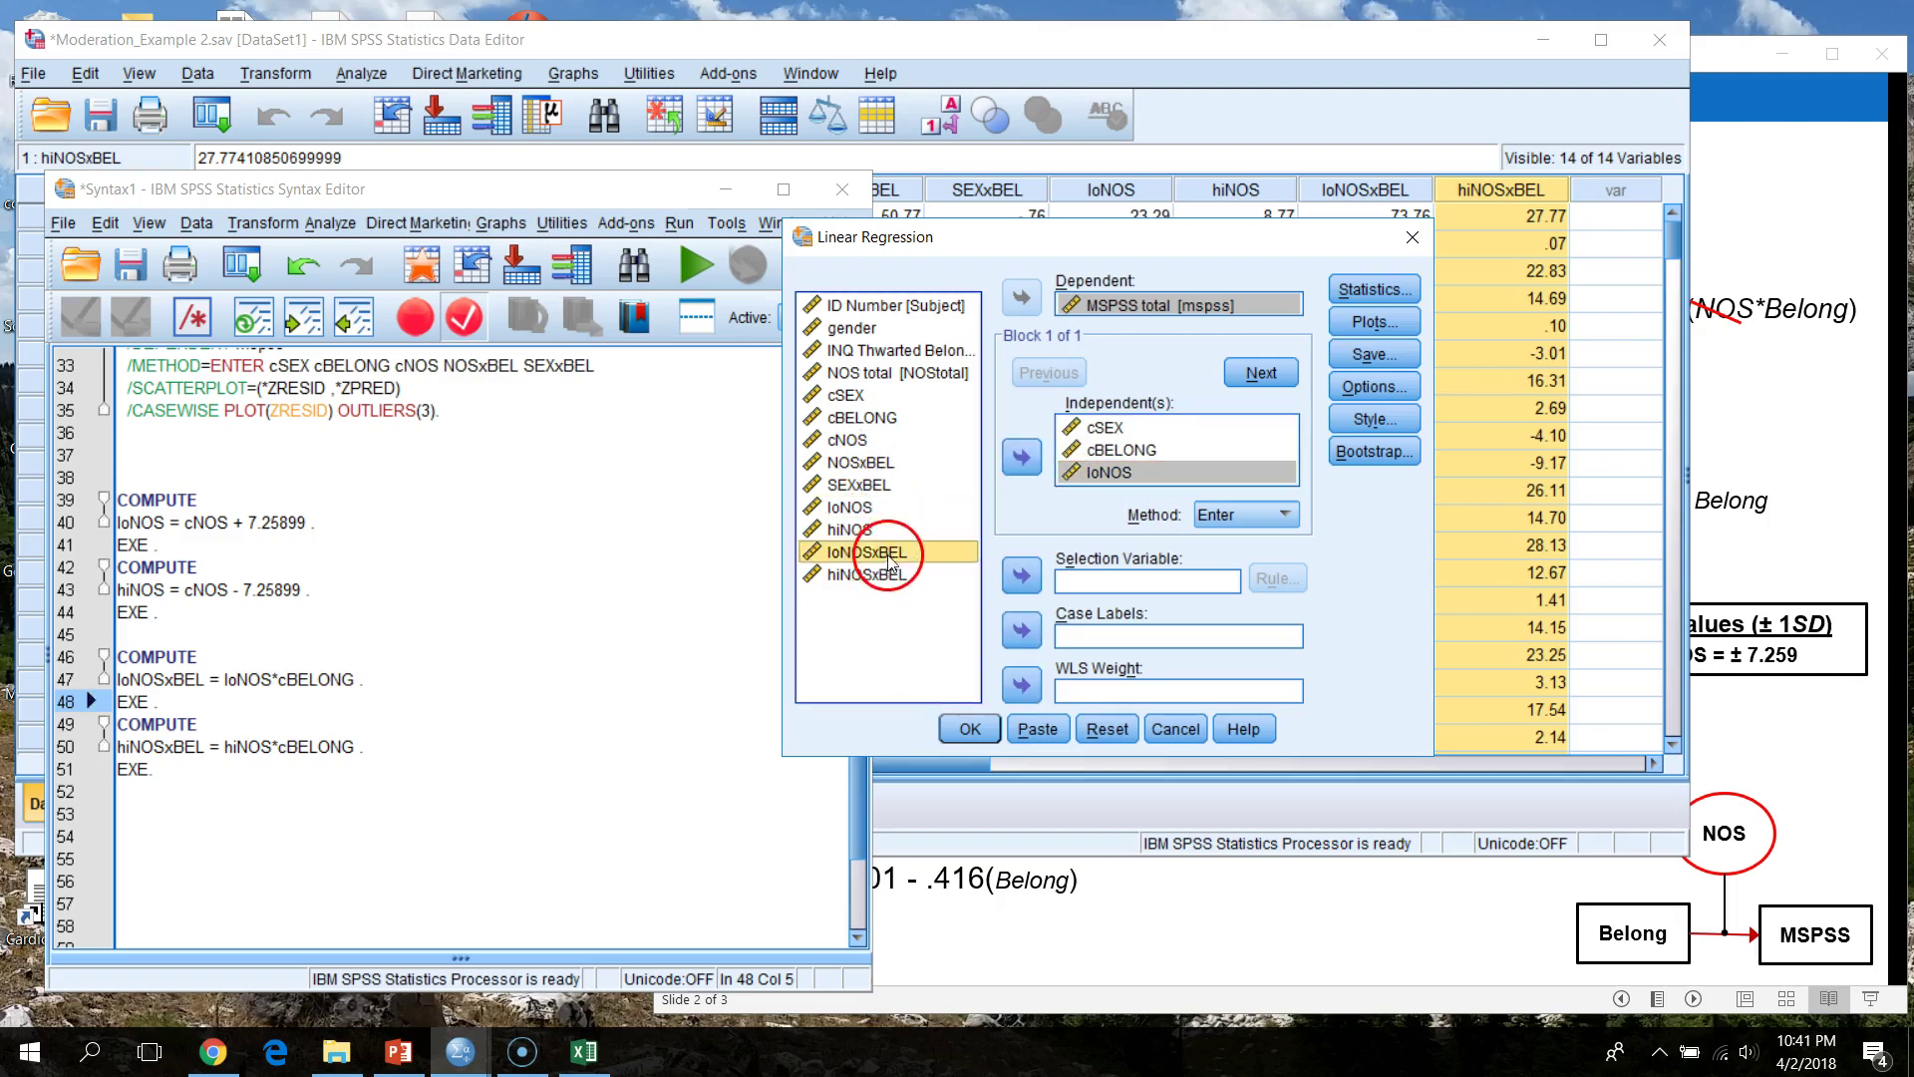
{"action": "left_click", "coordinate": [1021, 465]}
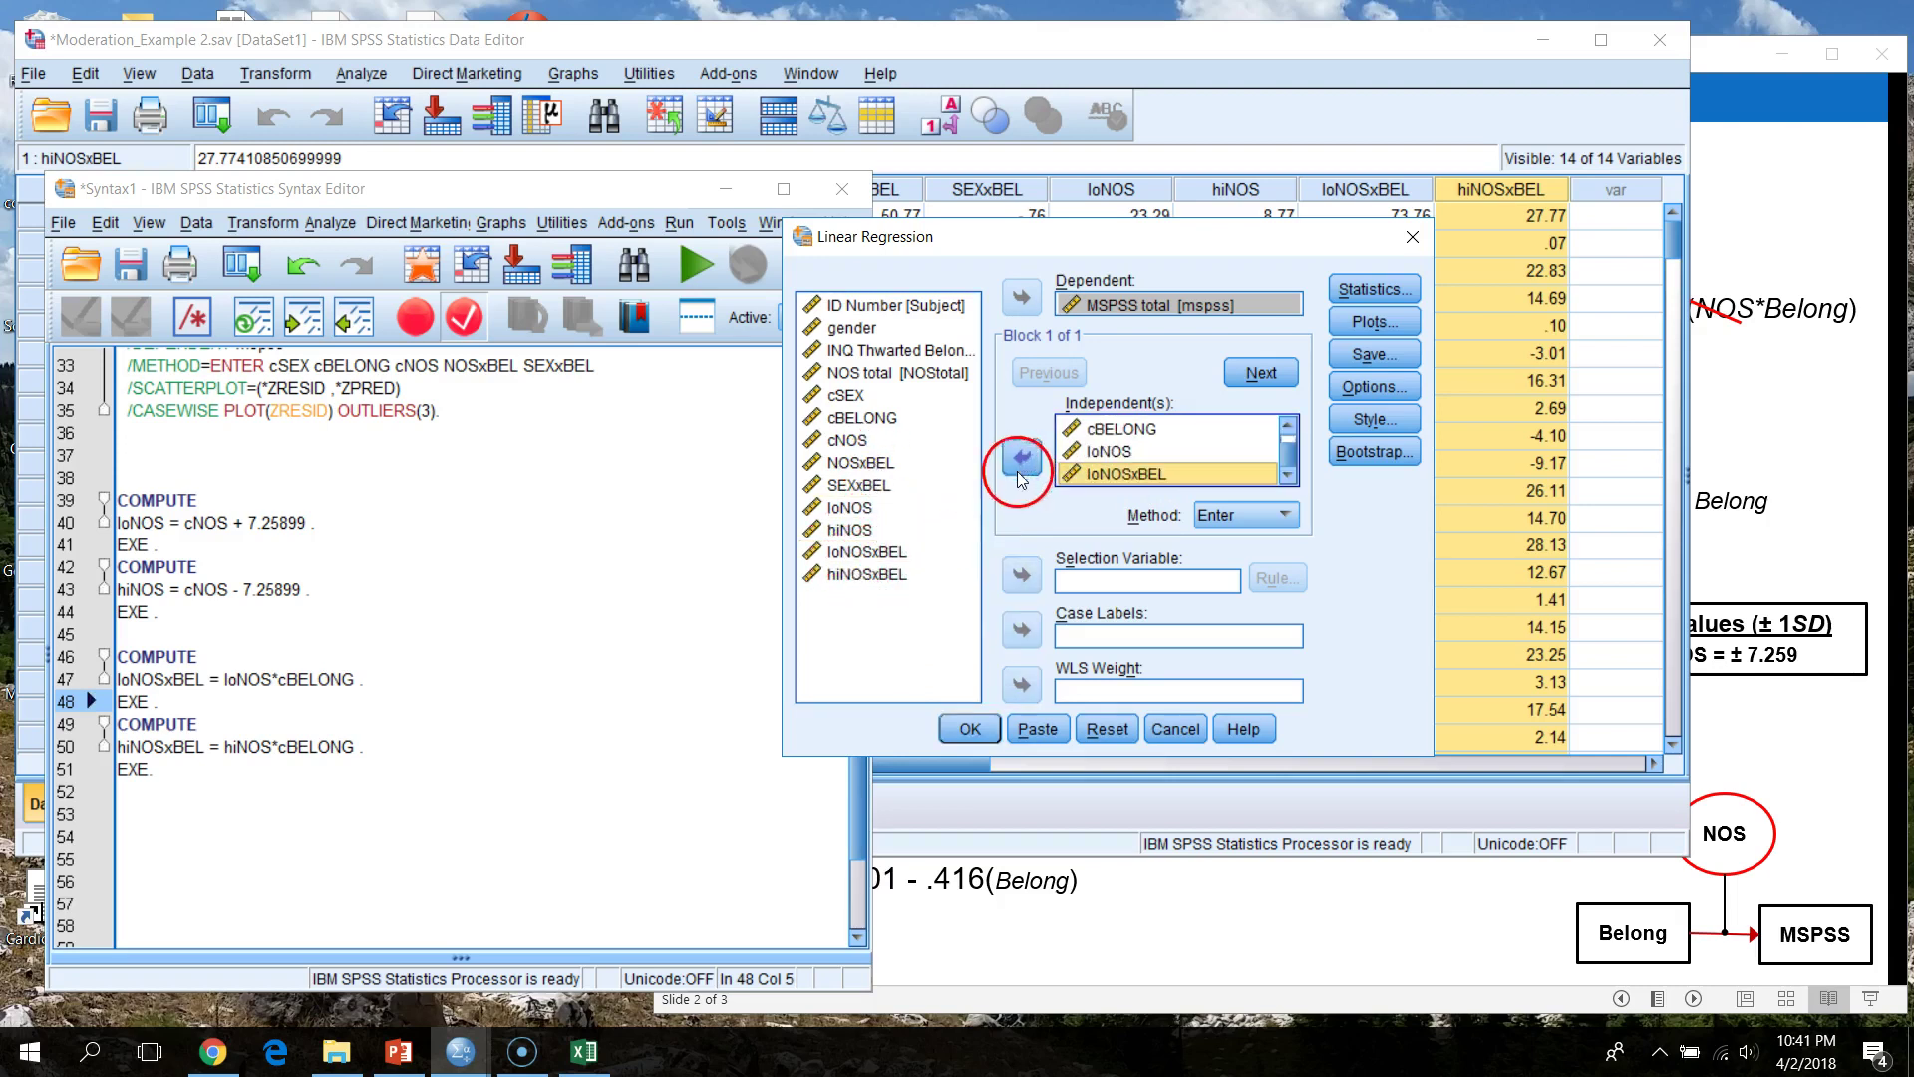
{"action": "left_click", "coordinate": [860, 486]}
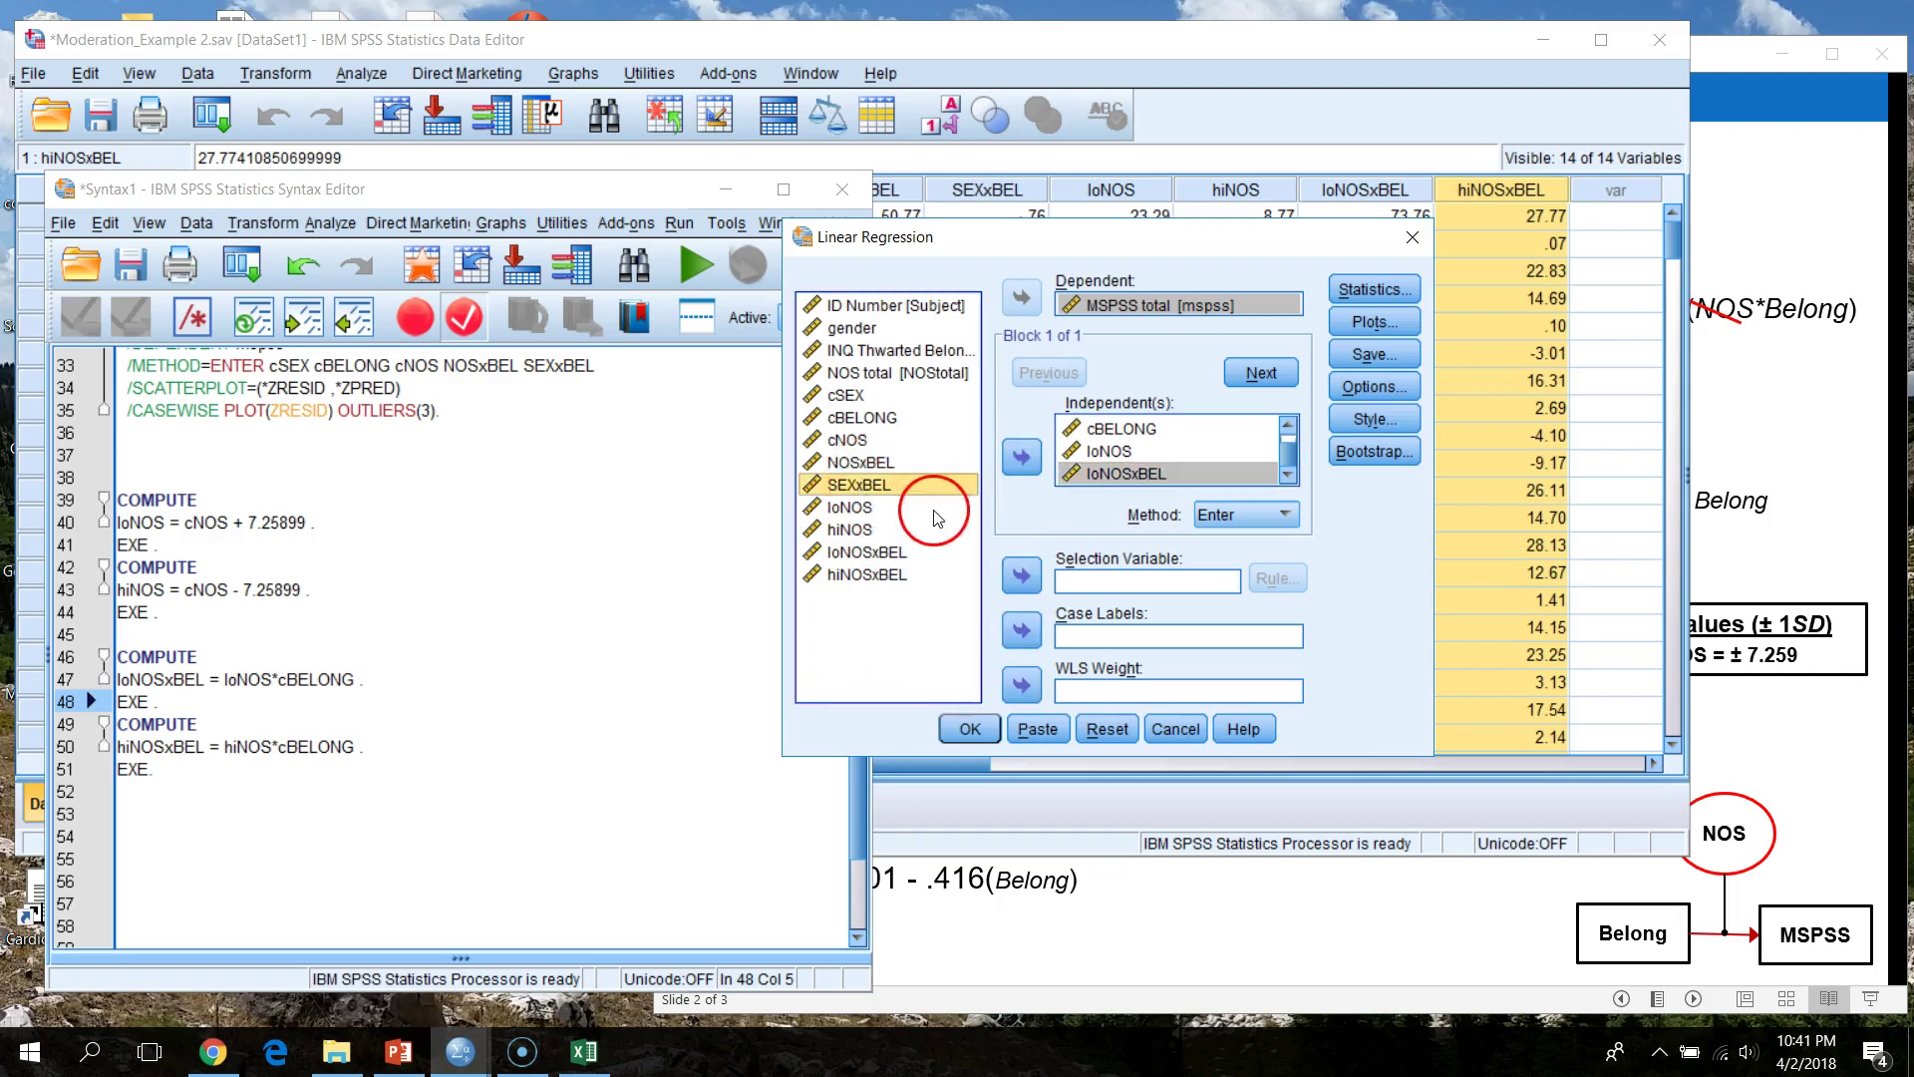
{"action": "left_click", "coordinate": [1021, 457]}
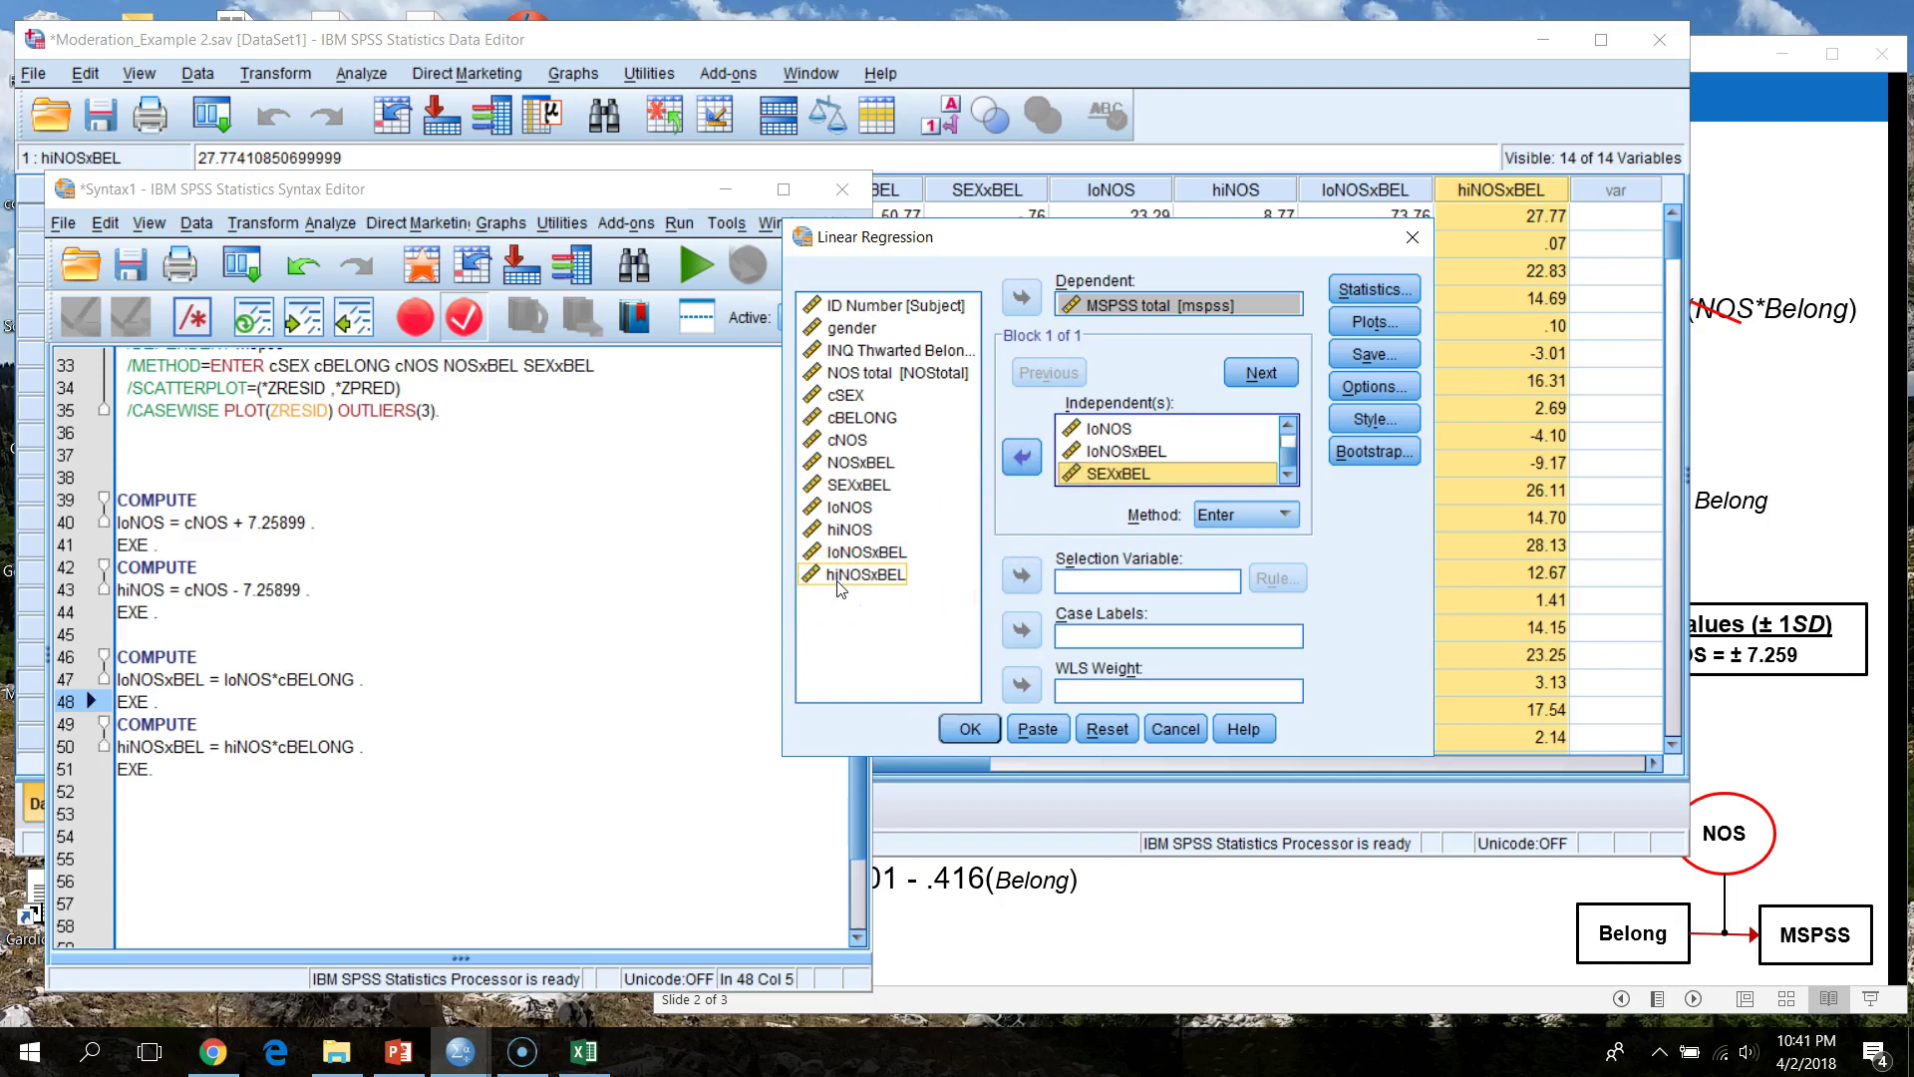
{"action": "mouse_move", "coordinate": [1290, 456]}
{"action": "left_mouse_down"}
{"action": "mouse_move", "coordinate": [1295, 435]}
{"action": "mouse_move", "coordinate": [1295, 468]}
{"action": "left_mouse_up"}
- Try to remove *ZRESID and *ZPRED from the Y and X axes of the regression scatterplot
{"action": "left_click", "coordinate": [1384, 325]}
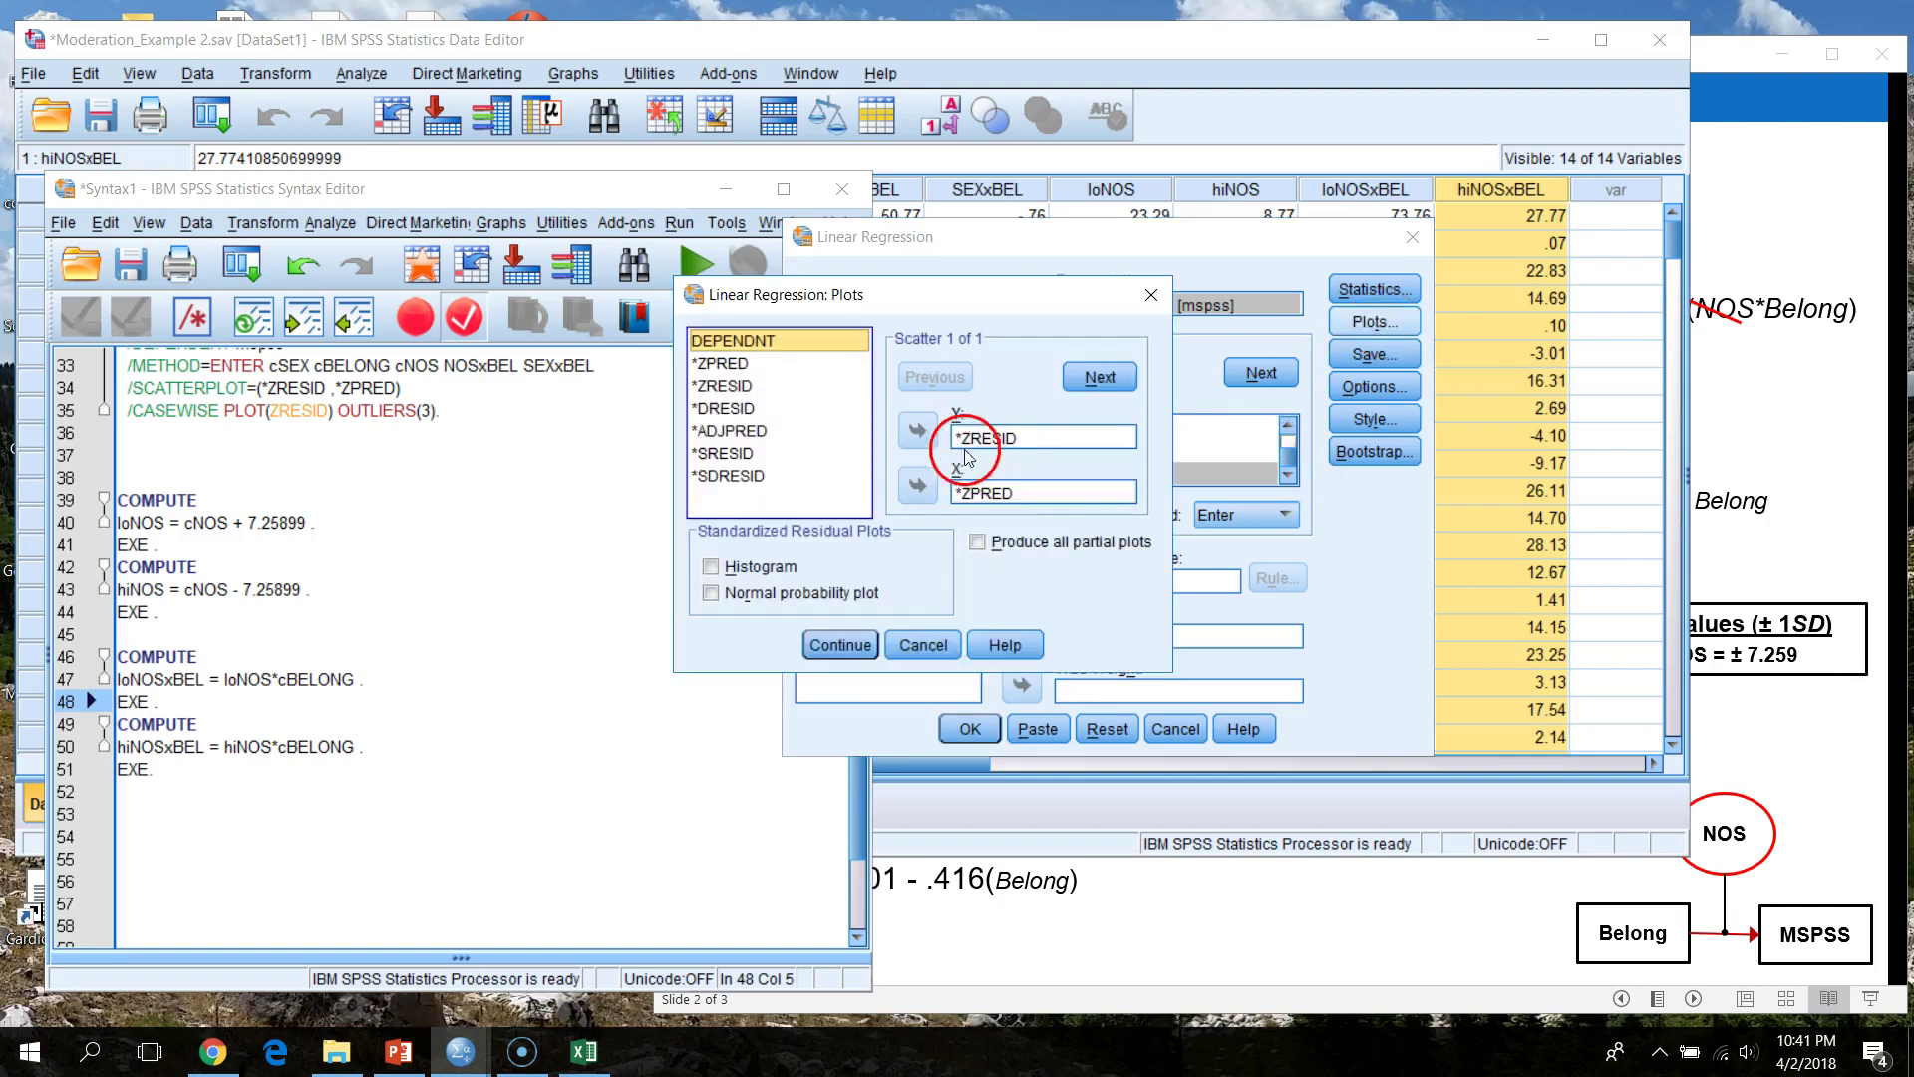
{"action": "left_click", "coordinate": [967, 440]}
{"action": "left_click", "coordinate": [919, 434]}
{"action": "left_click", "coordinate": [993, 491]}
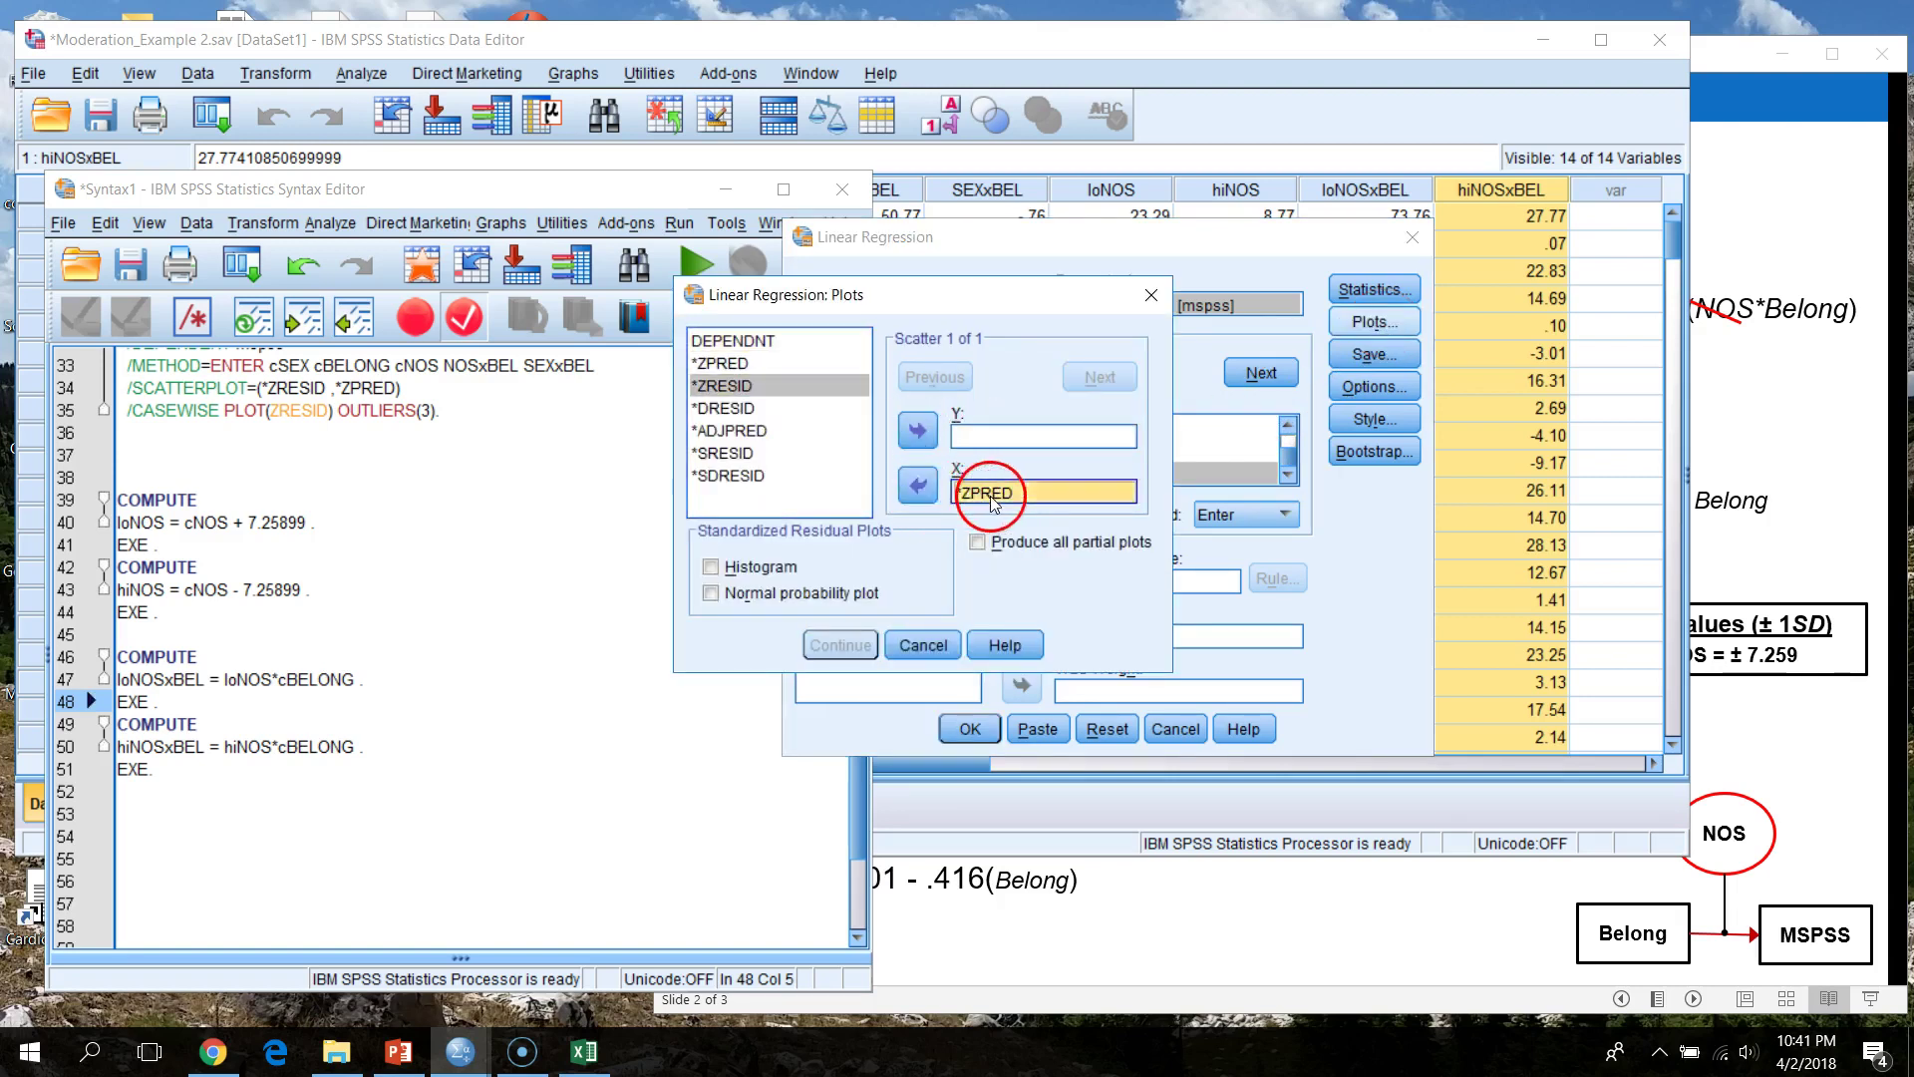
{"action": "left_click", "coordinate": [919, 486]}
{"action": "left_click", "coordinate": [822, 646]}
- Turn off collinearity diagnostics and casewise diagnostics in the regression statistics
{"action": "left_click", "coordinate": [1374, 290]}
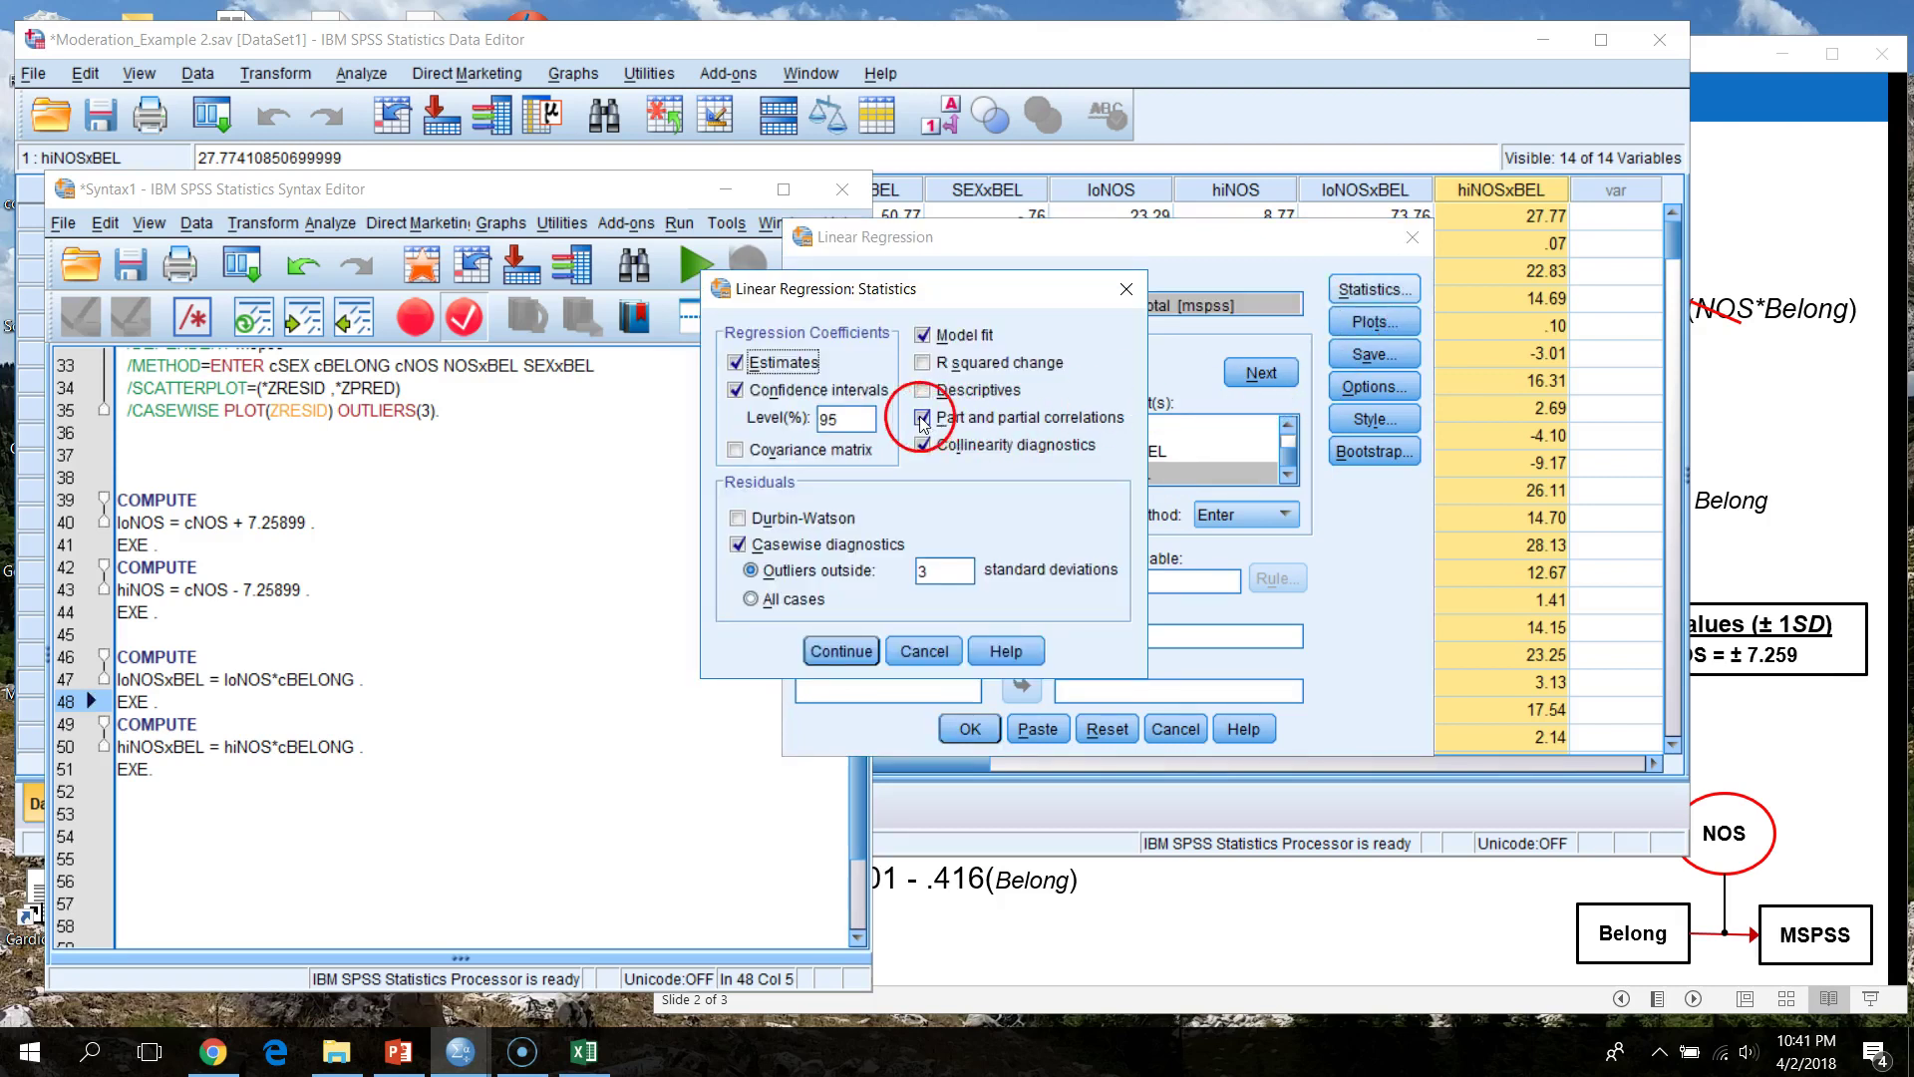
{"action": "left_click", "coordinate": [738, 545]}
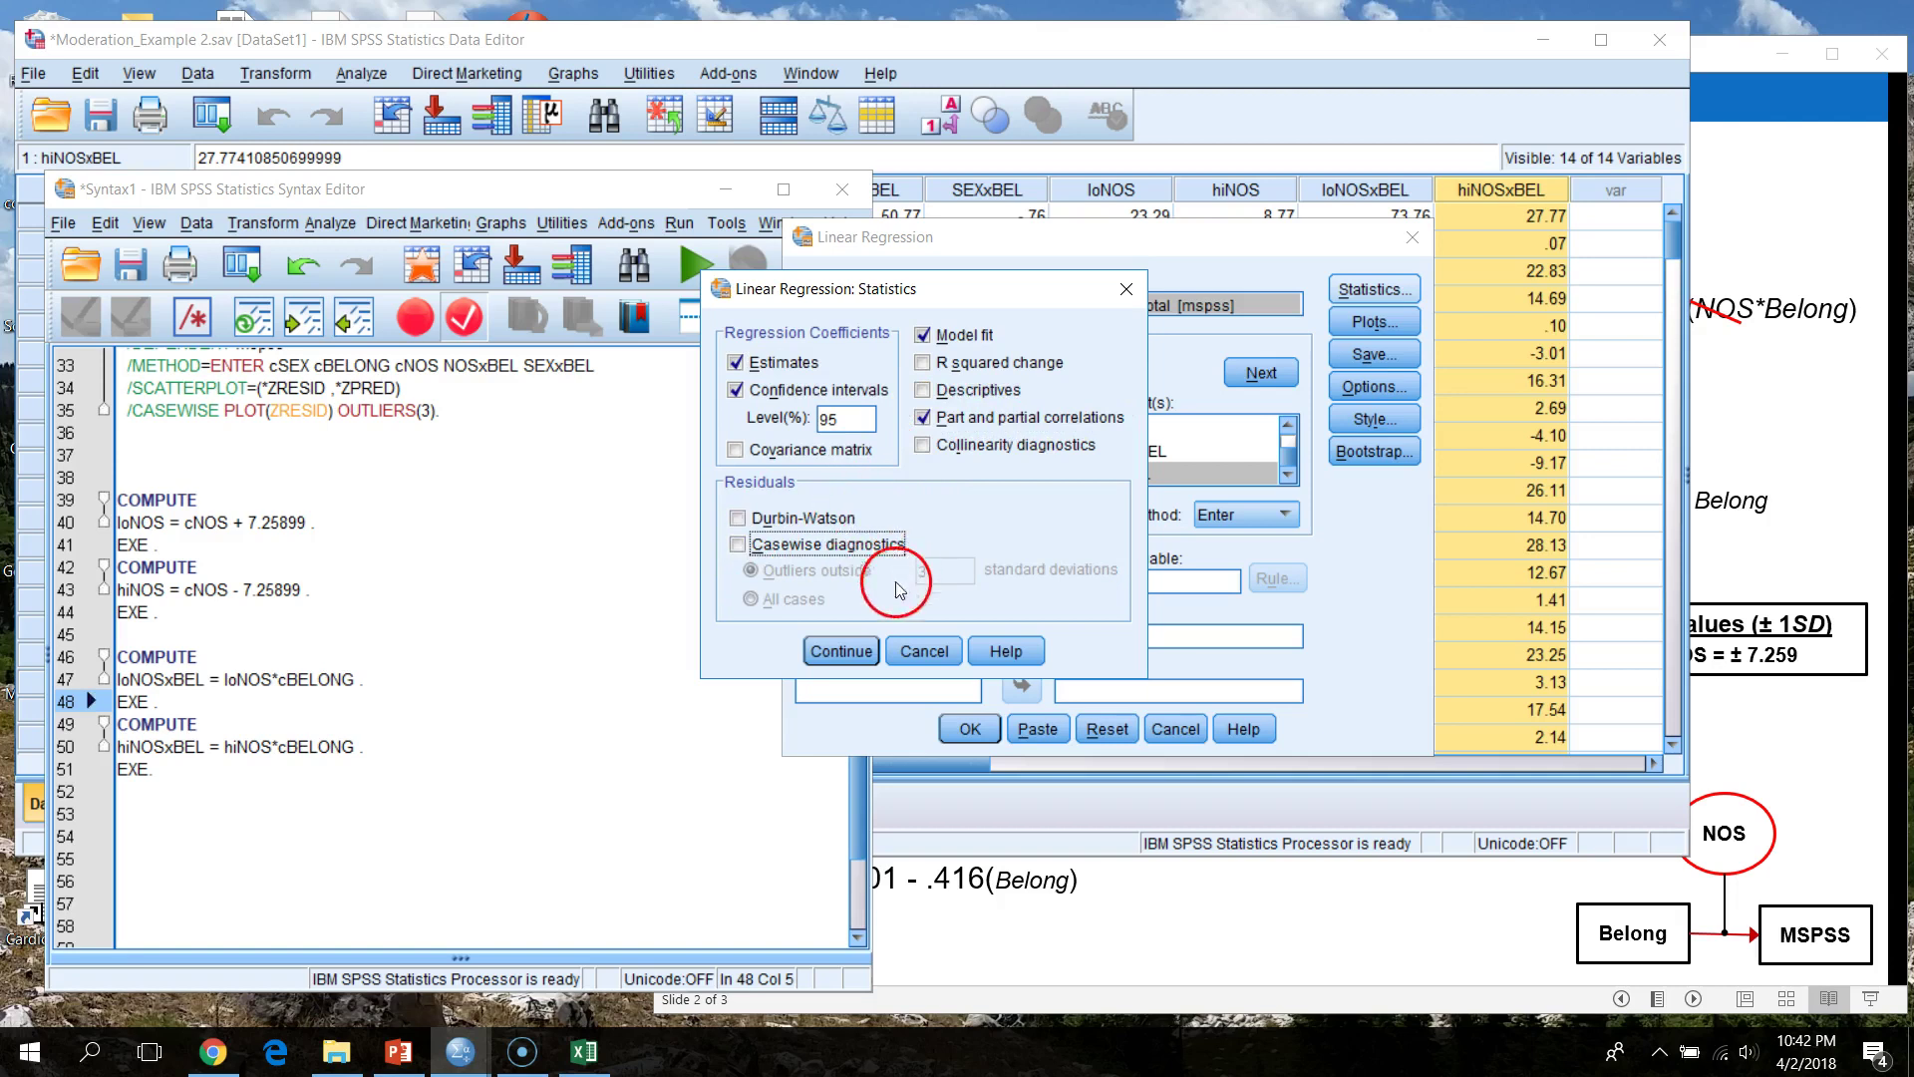
{"action": "left_click", "coordinate": [841, 651]}
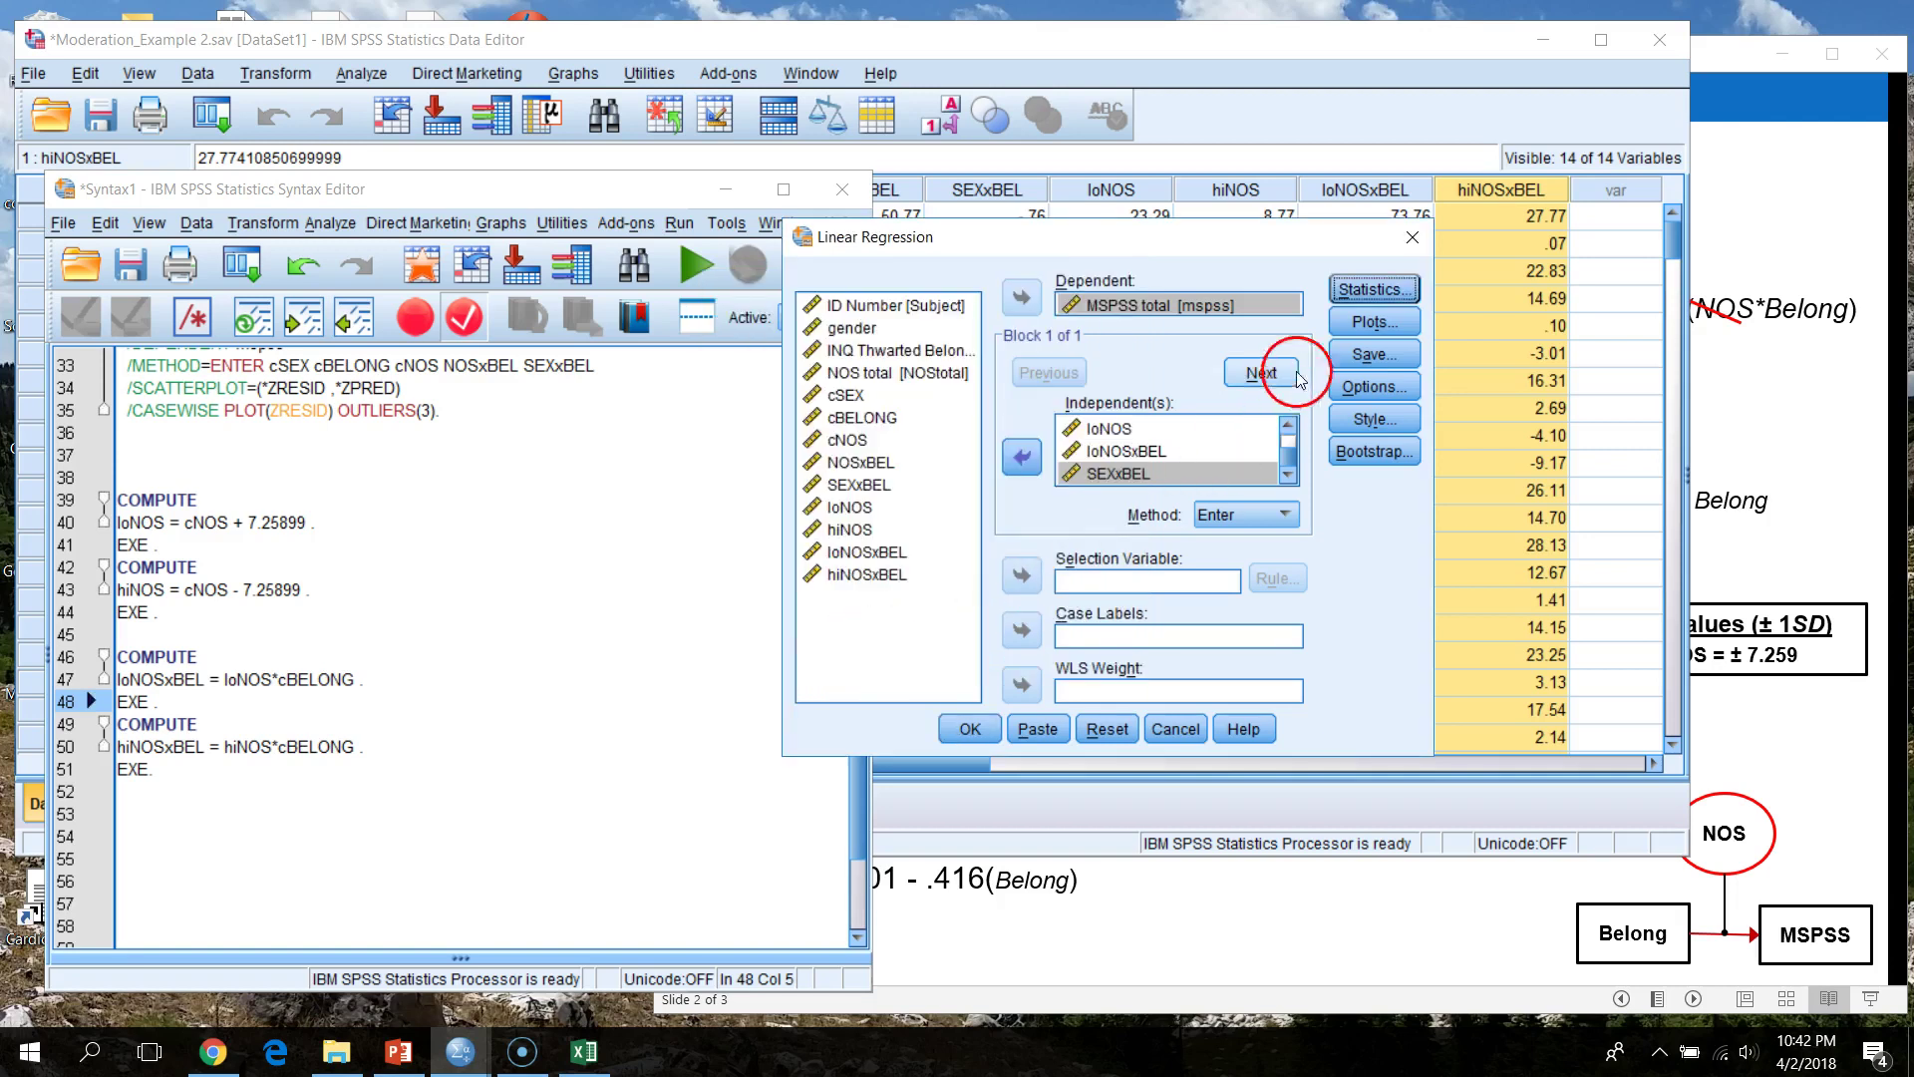
- Check the regression's save options without changes, paste the command into the syntax file, and maximize the Syntax Editor
{"action": "left_click", "coordinate": [1374, 354]}
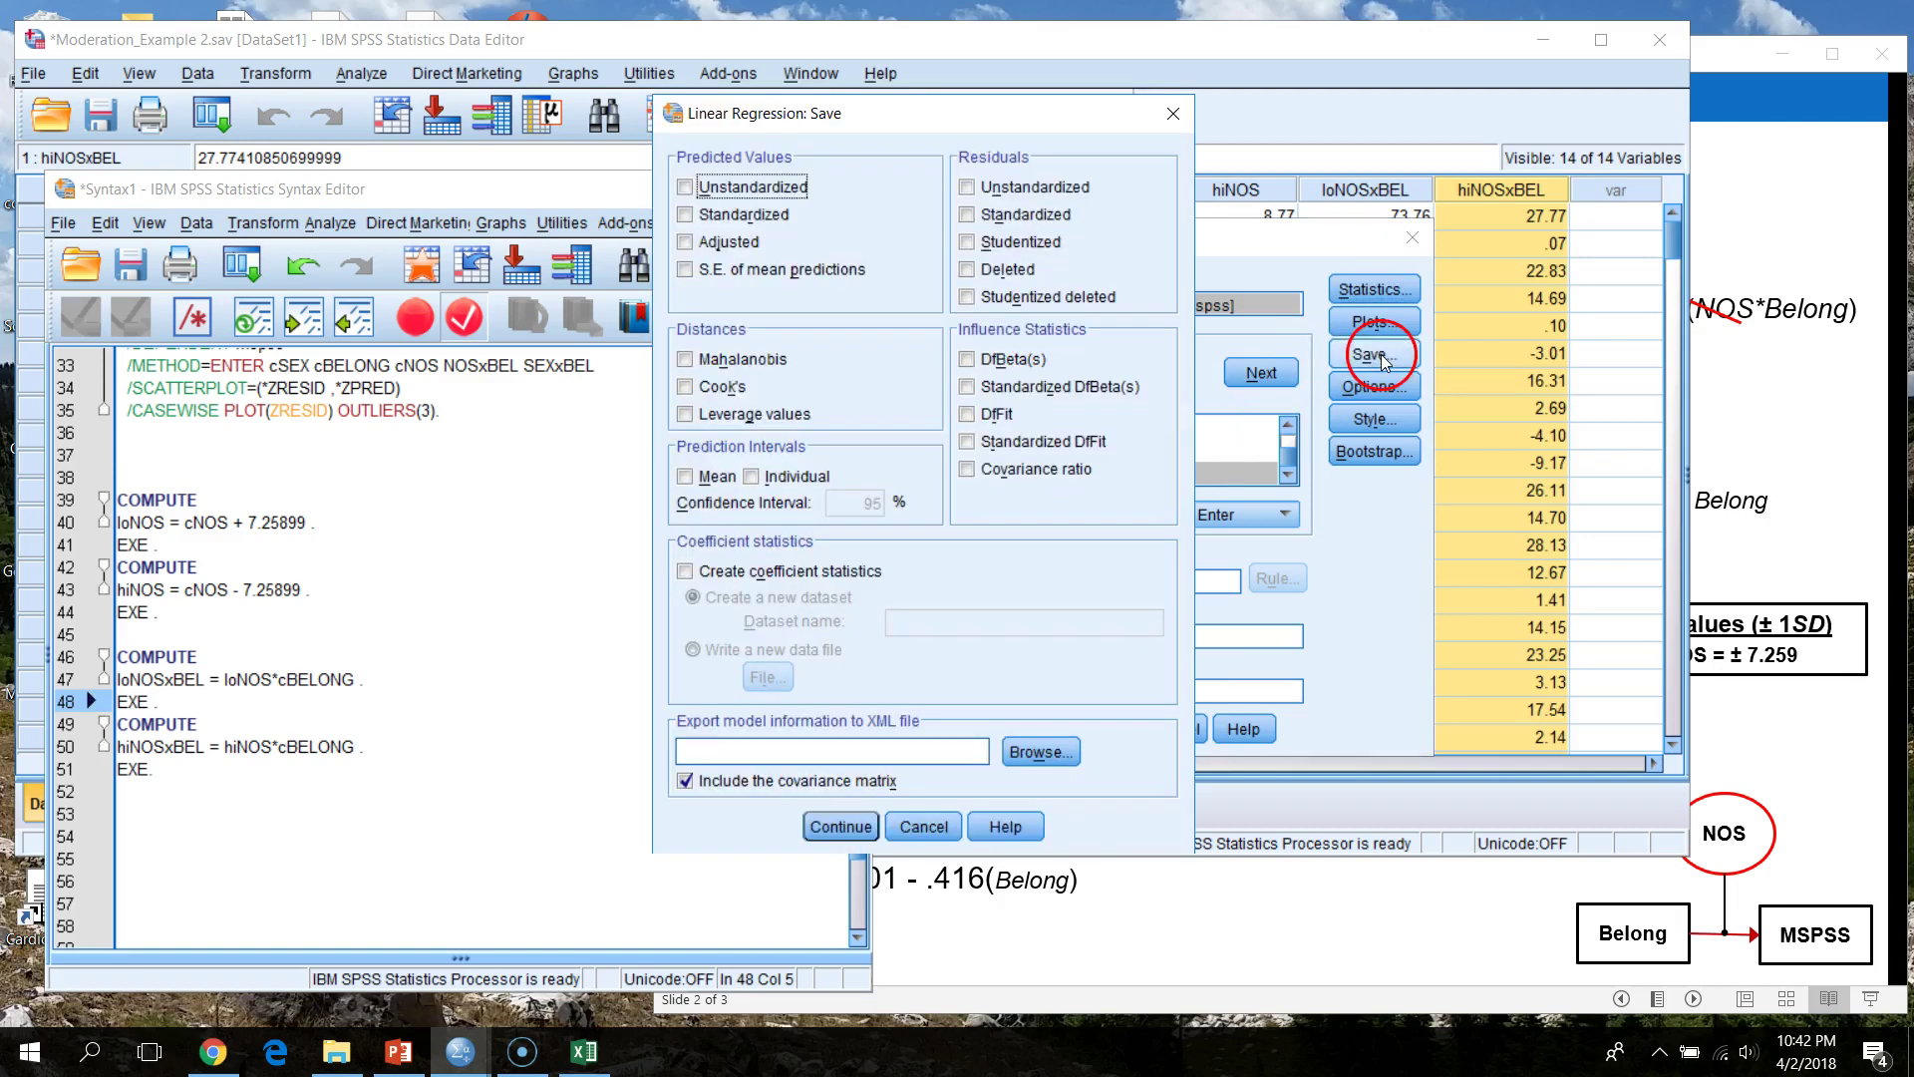
{"action": "left_click", "coordinate": [922, 827]}
{"action": "left_click", "coordinate": [1037, 731]}
{"action": "scroll", "coordinate": [171, 698], "scroll_direction": "up", "scroll_amount": 6}
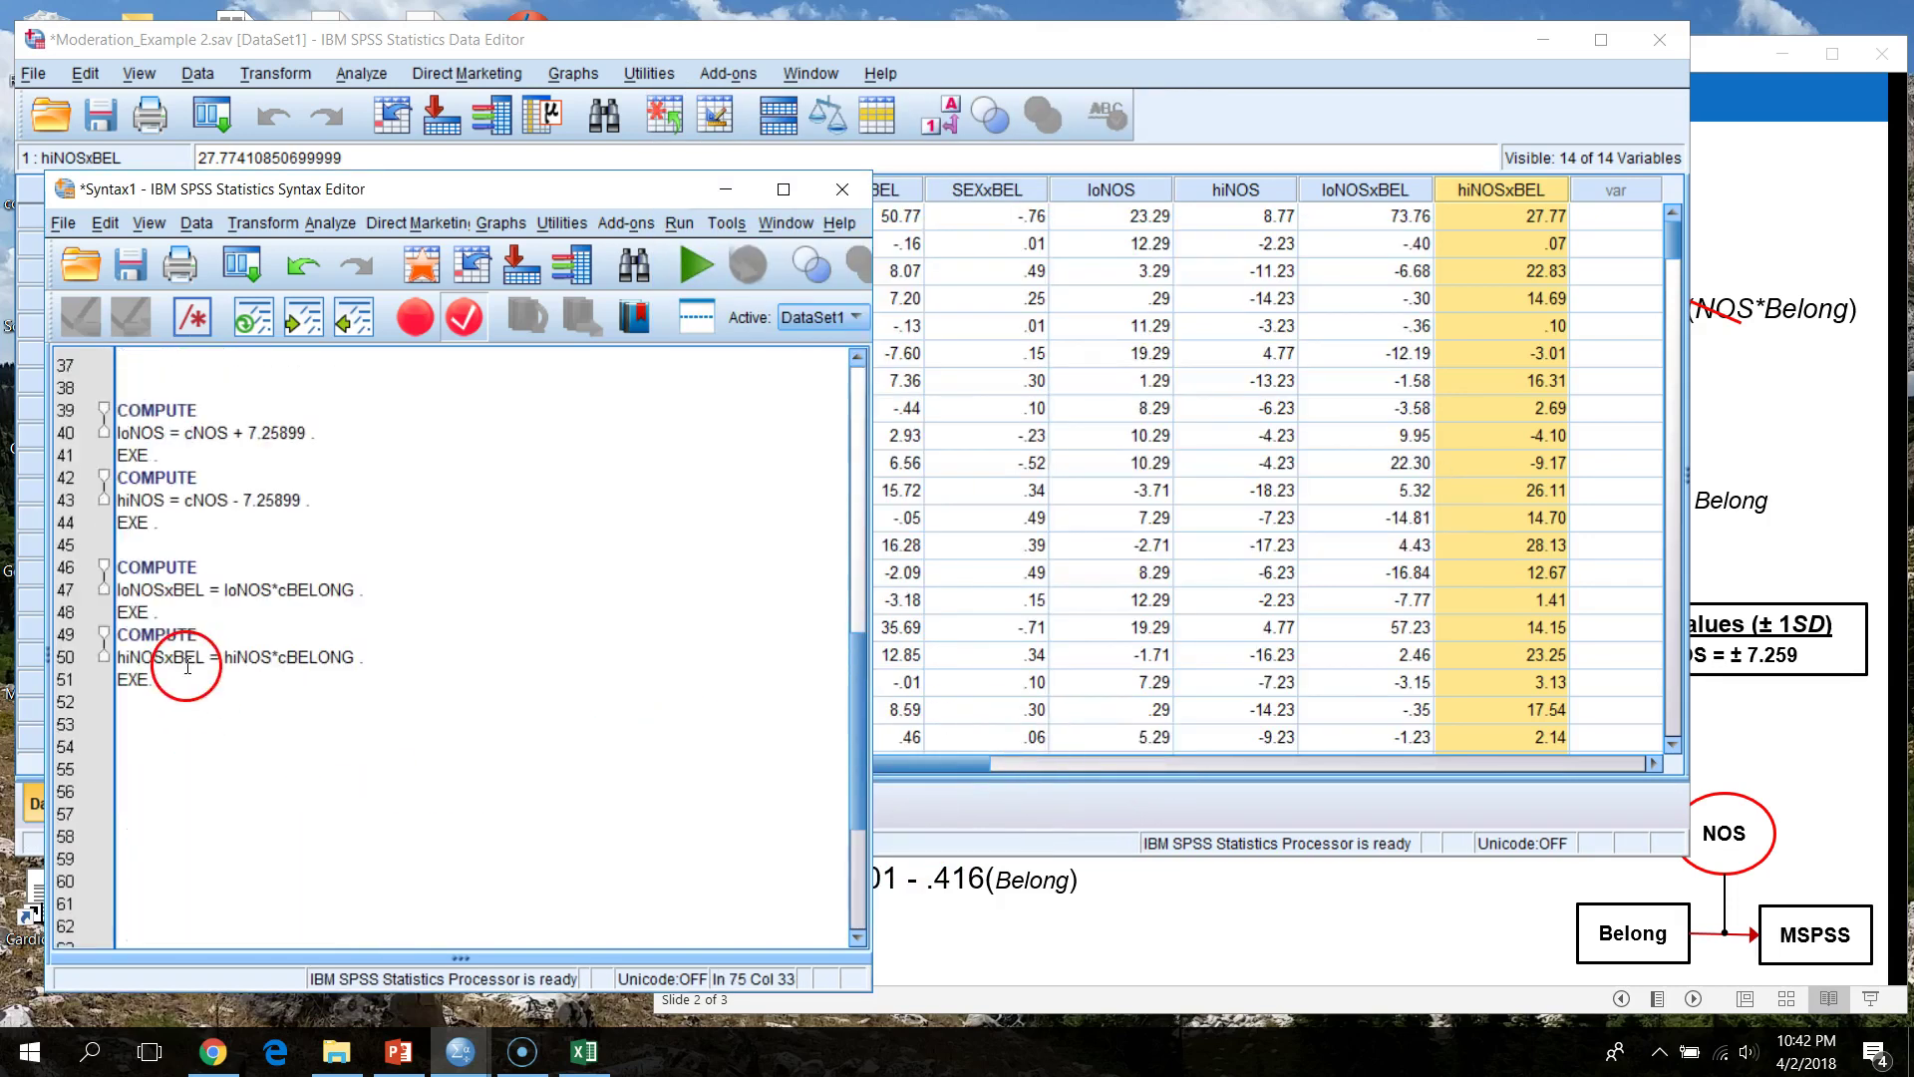
{"action": "left_click", "coordinate": [149, 706]}
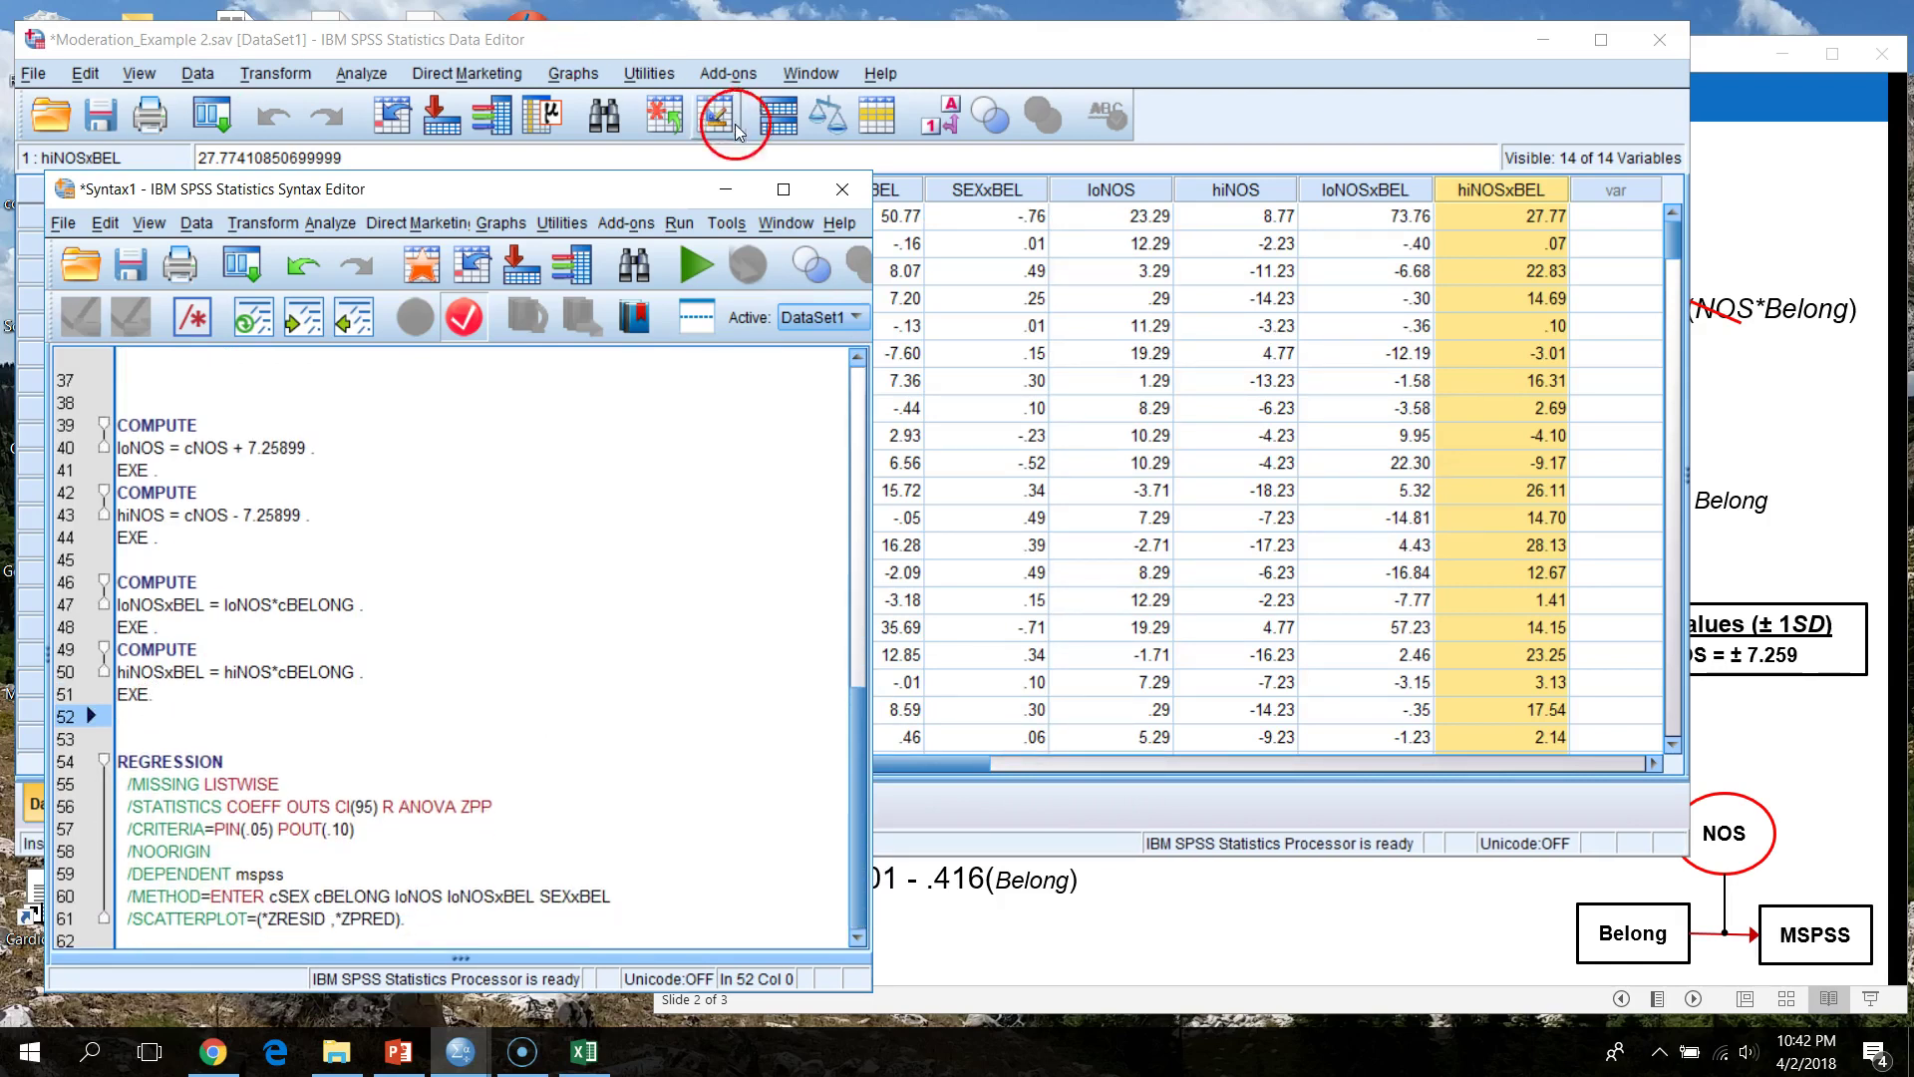
{"action": "left_click", "coordinate": [784, 189]}
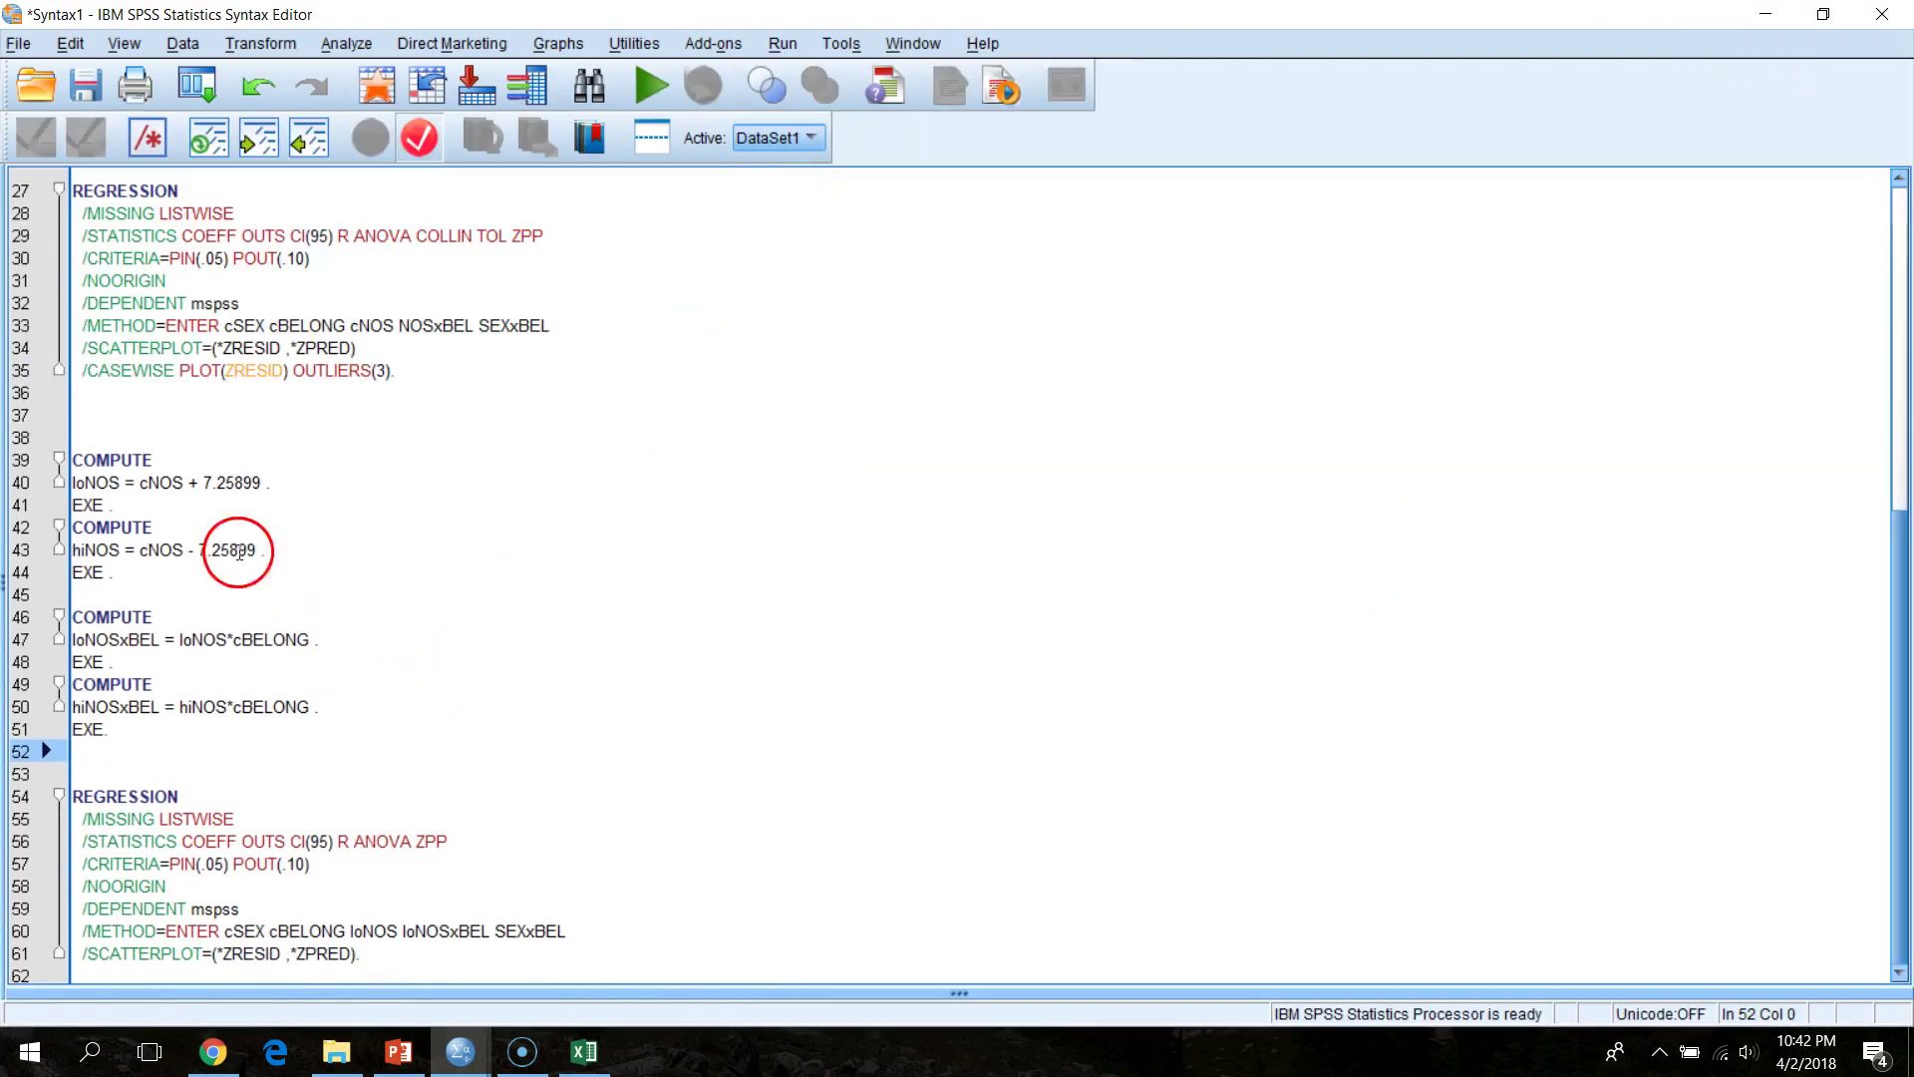
- Compare the dependent variable and predictors of the original REGRESSION command with those of the pasted low-NOS command
{"action": "left_click", "coordinate": [216, 303]}
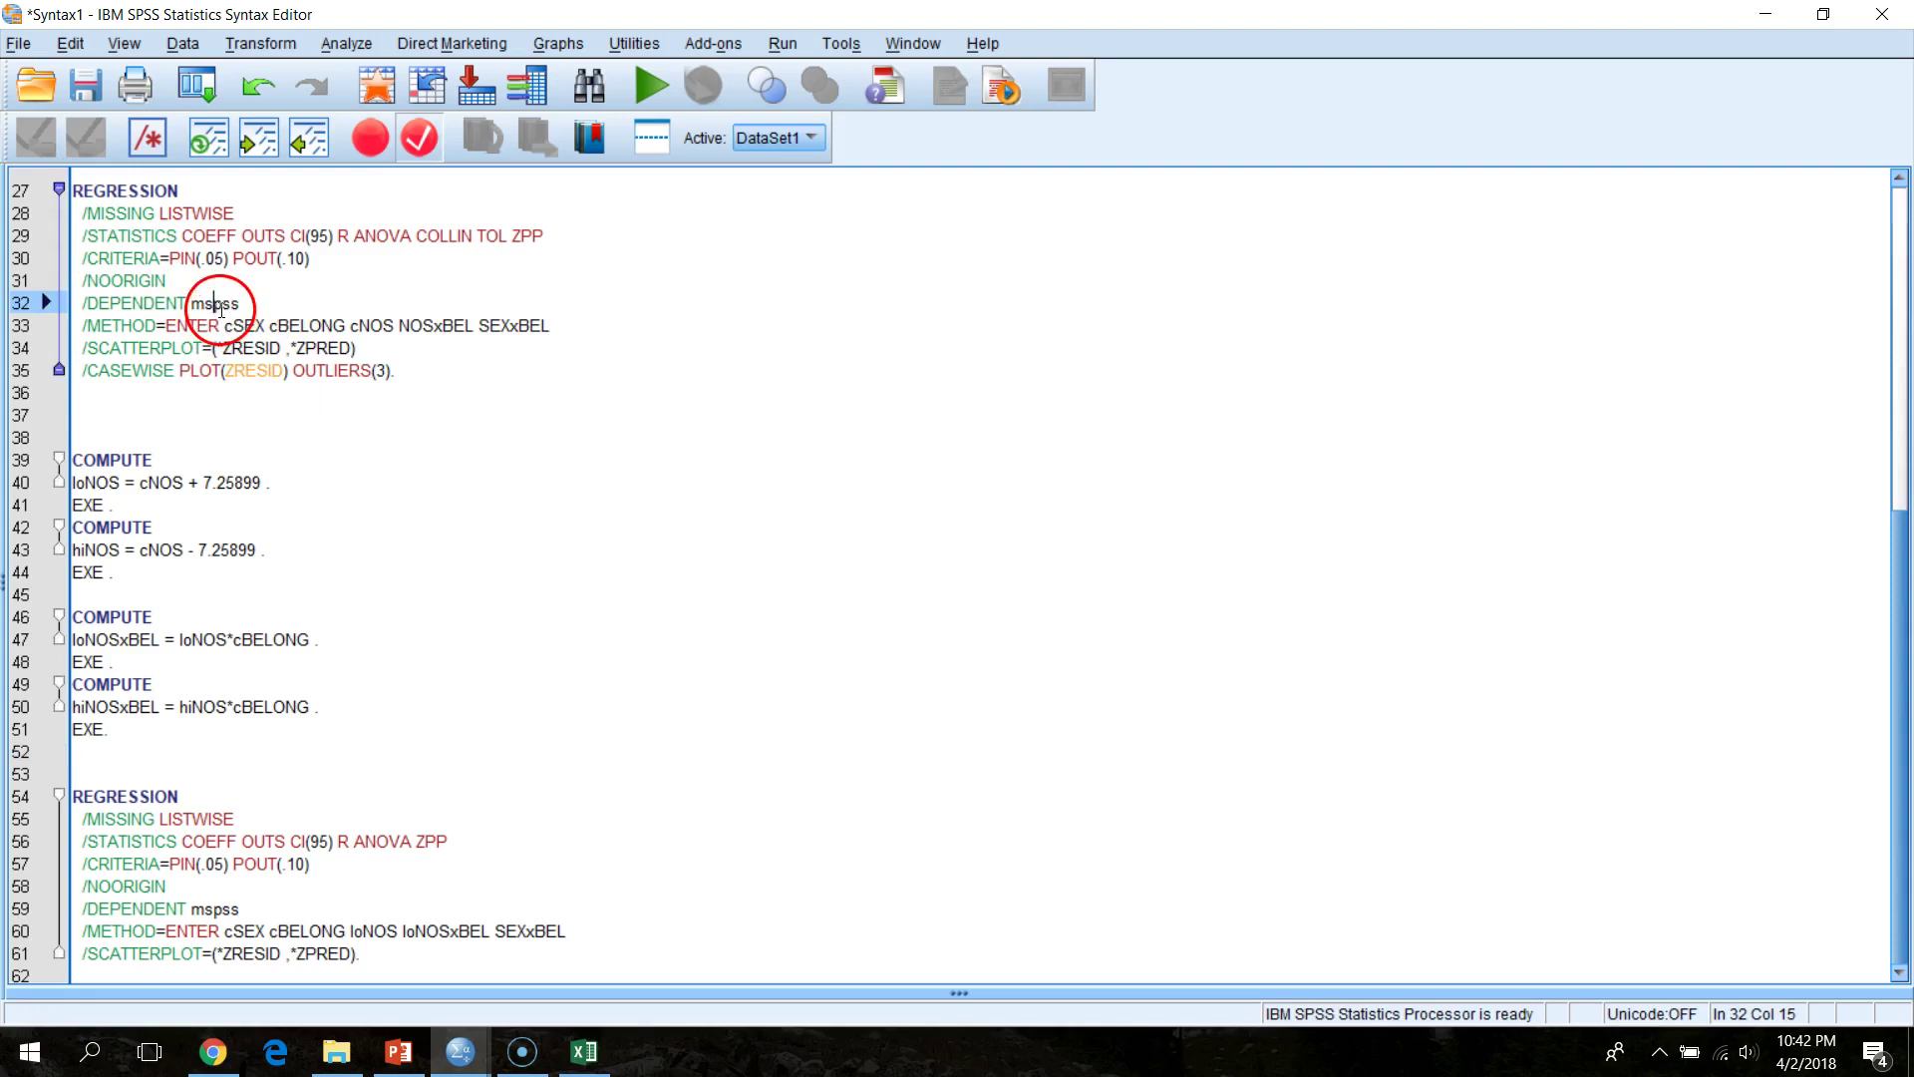
{"action": "left_click", "coordinate": [256, 325]}
{"action": "left_click", "coordinate": [320, 326]}
{"action": "left_click", "coordinate": [382, 325]}
{"action": "left_click", "coordinate": [481, 325]}
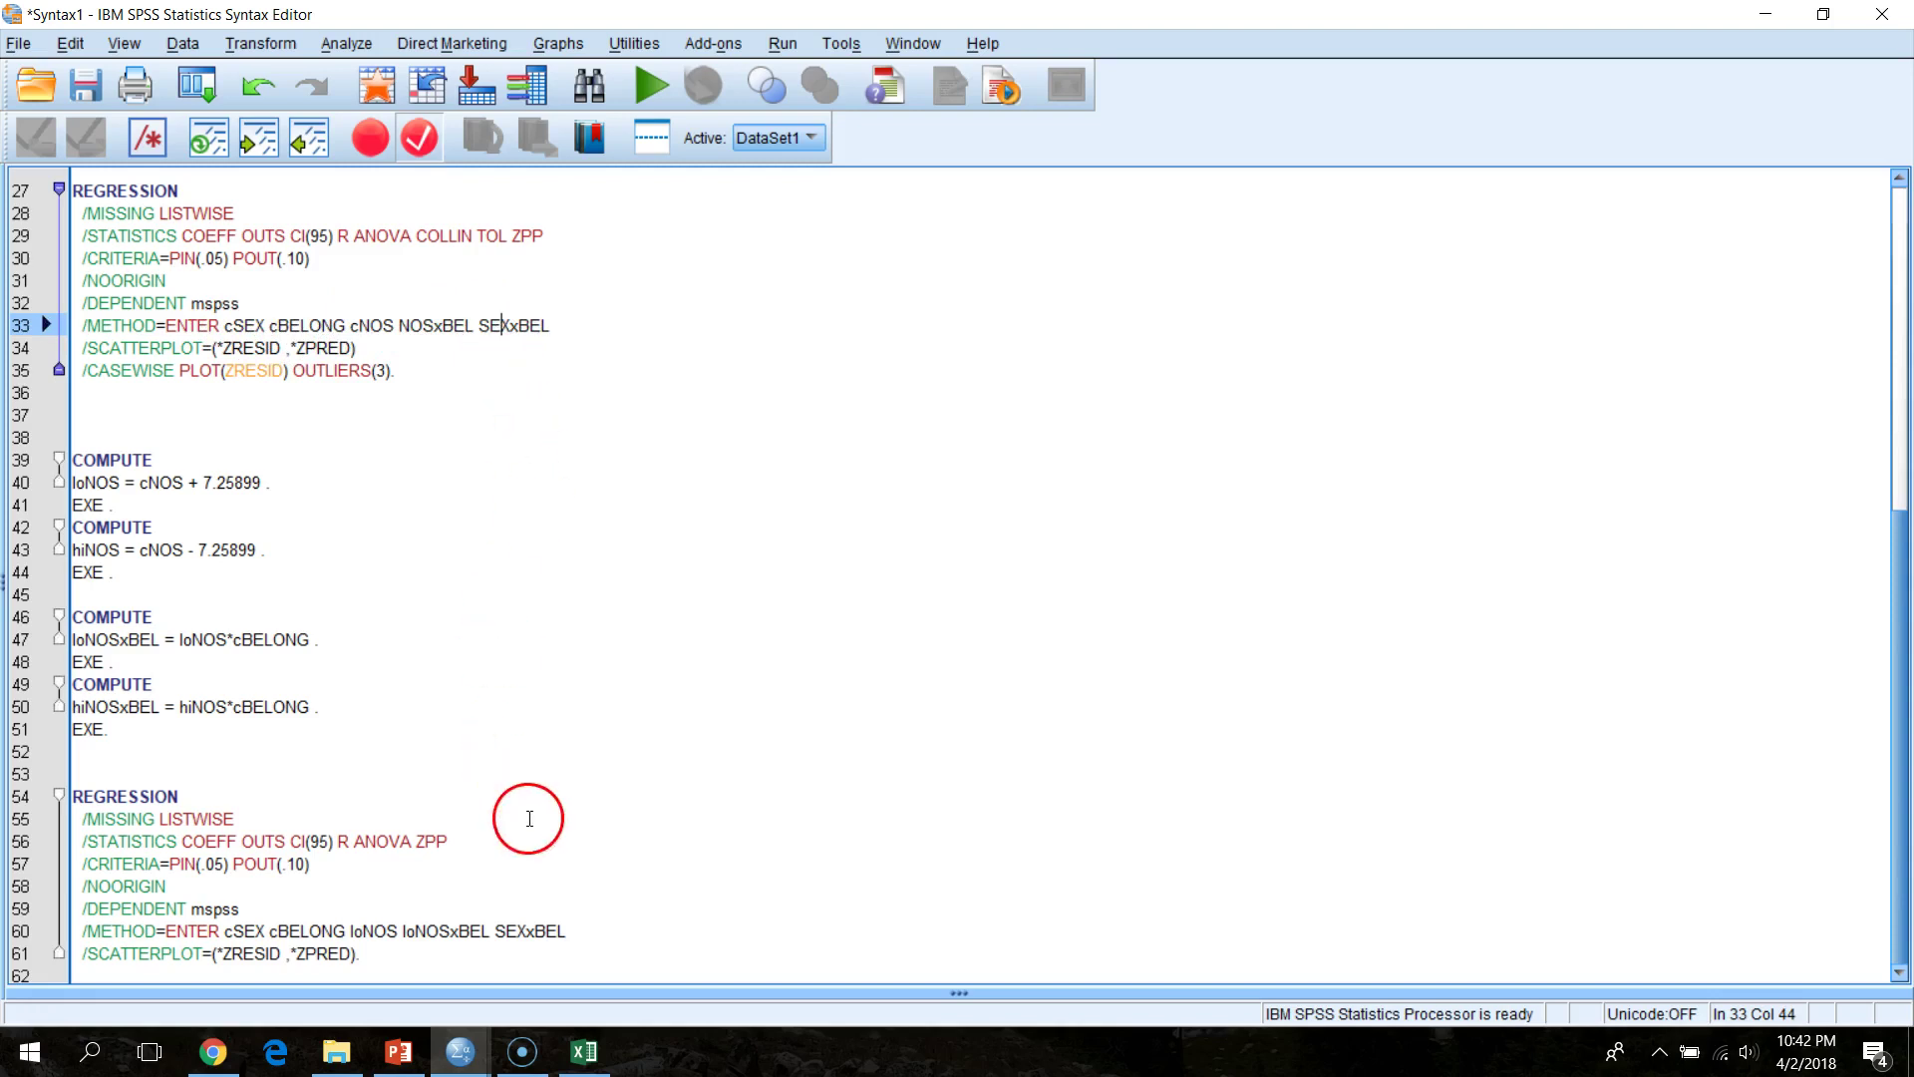
{"action": "left_click", "coordinate": [212, 908]}
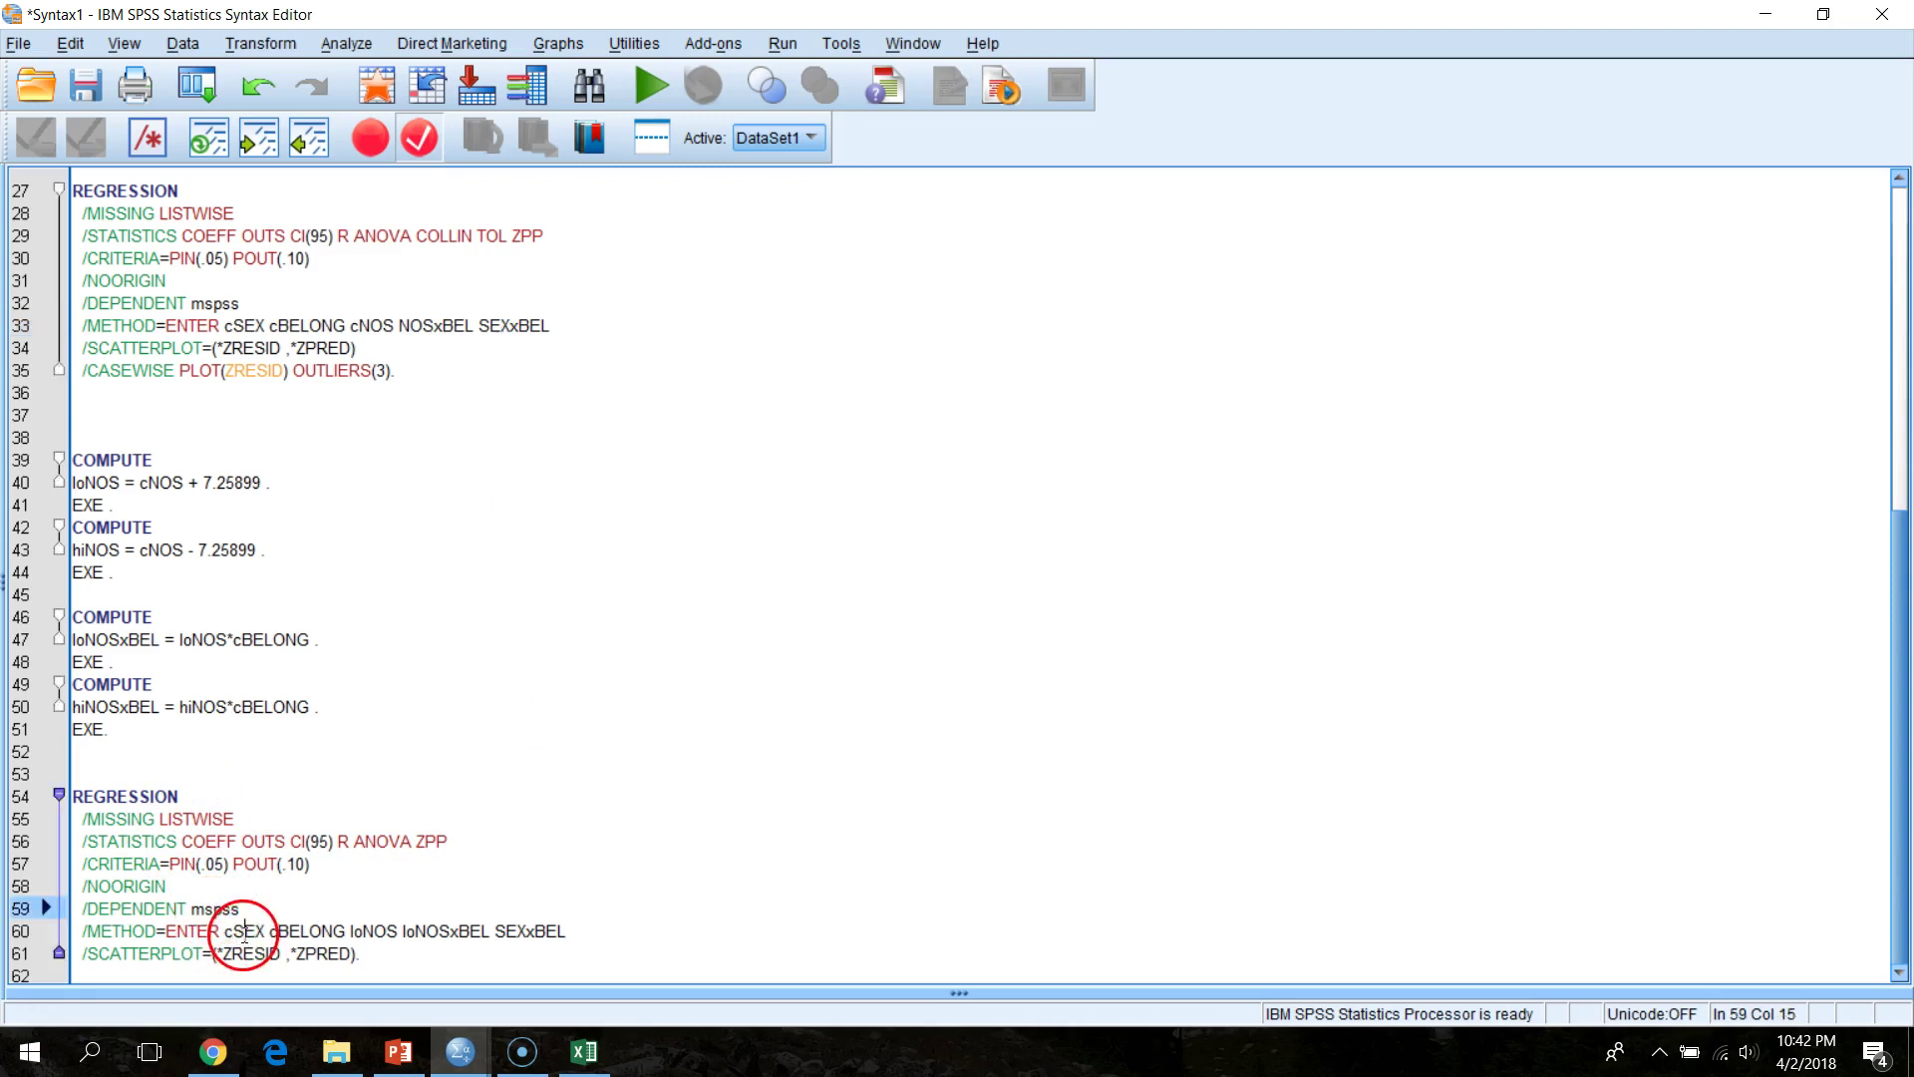
{"action": "left_click", "coordinate": [244, 933]}
{"action": "left_click", "coordinate": [311, 933]}
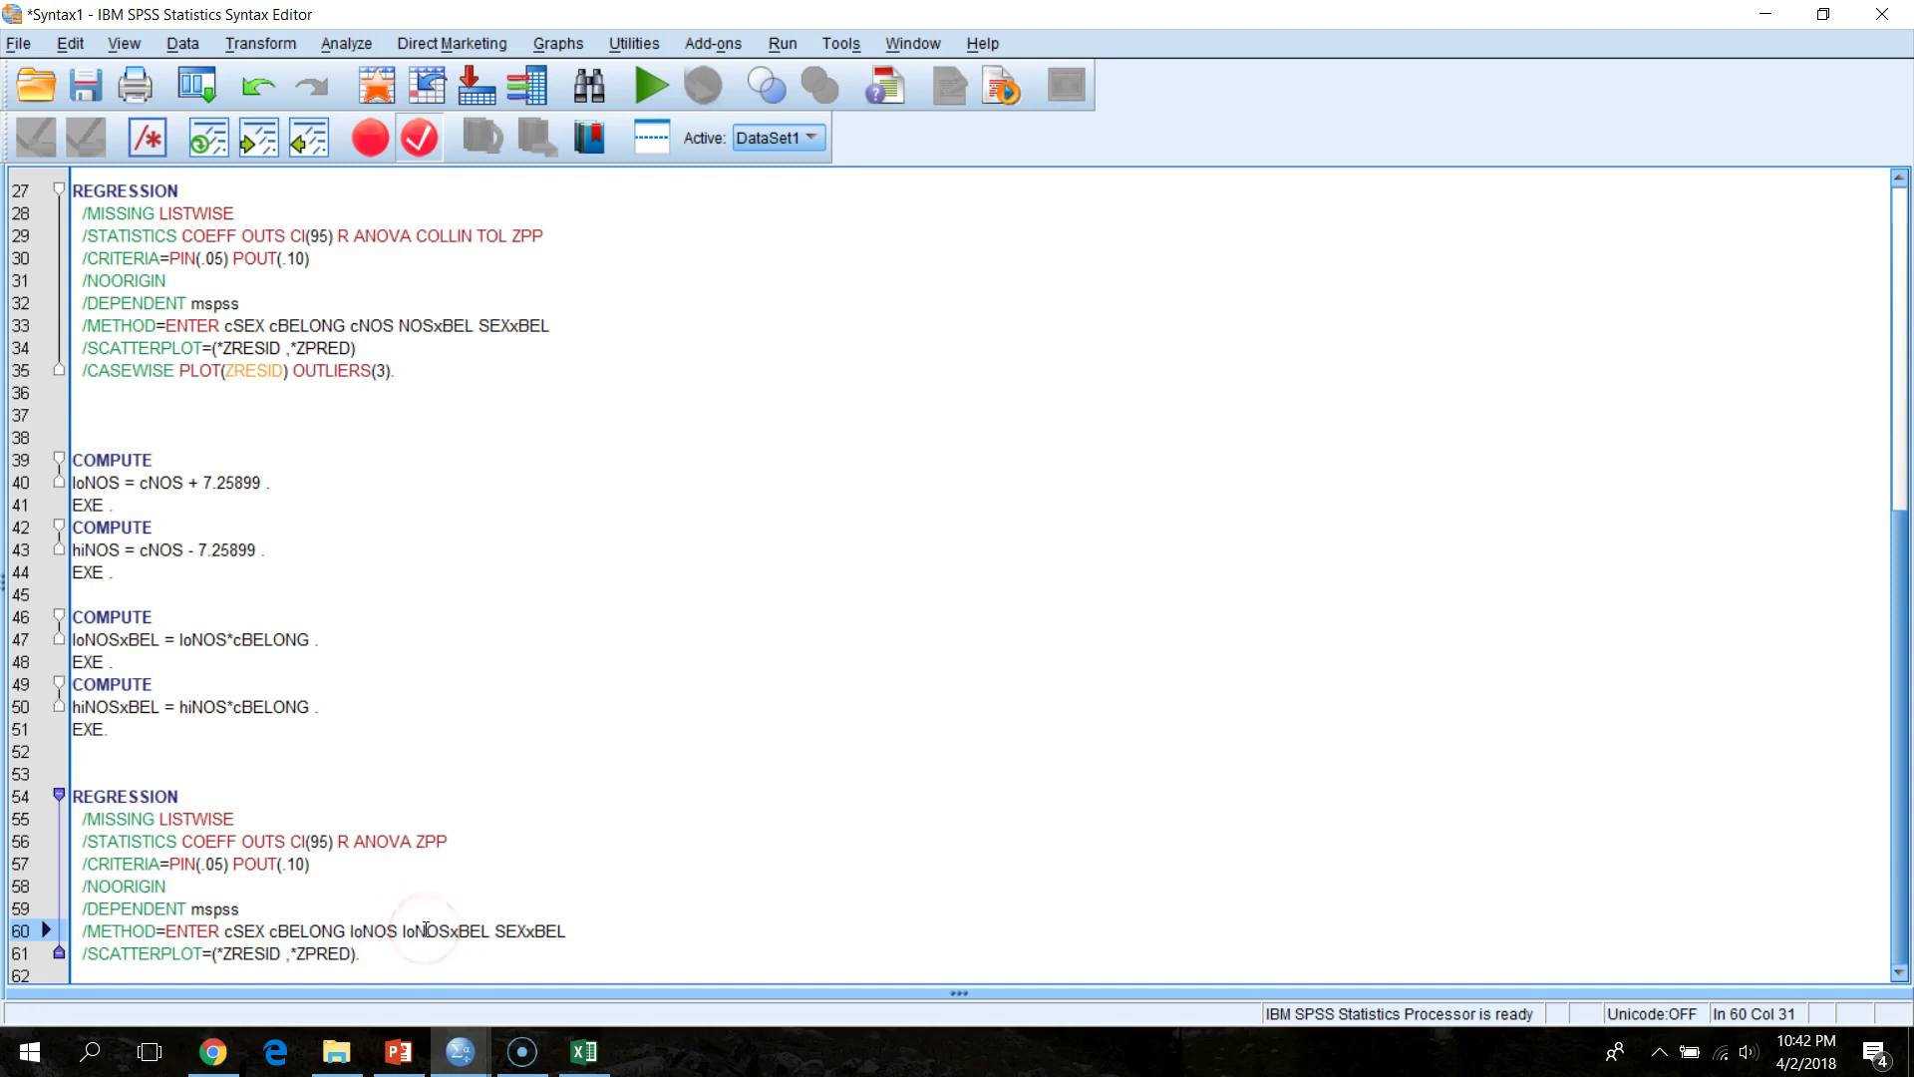
{"action": "left_click", "coordinate": [527, 926]}
{"action": "left_click", "coordinate": [525, 931]}
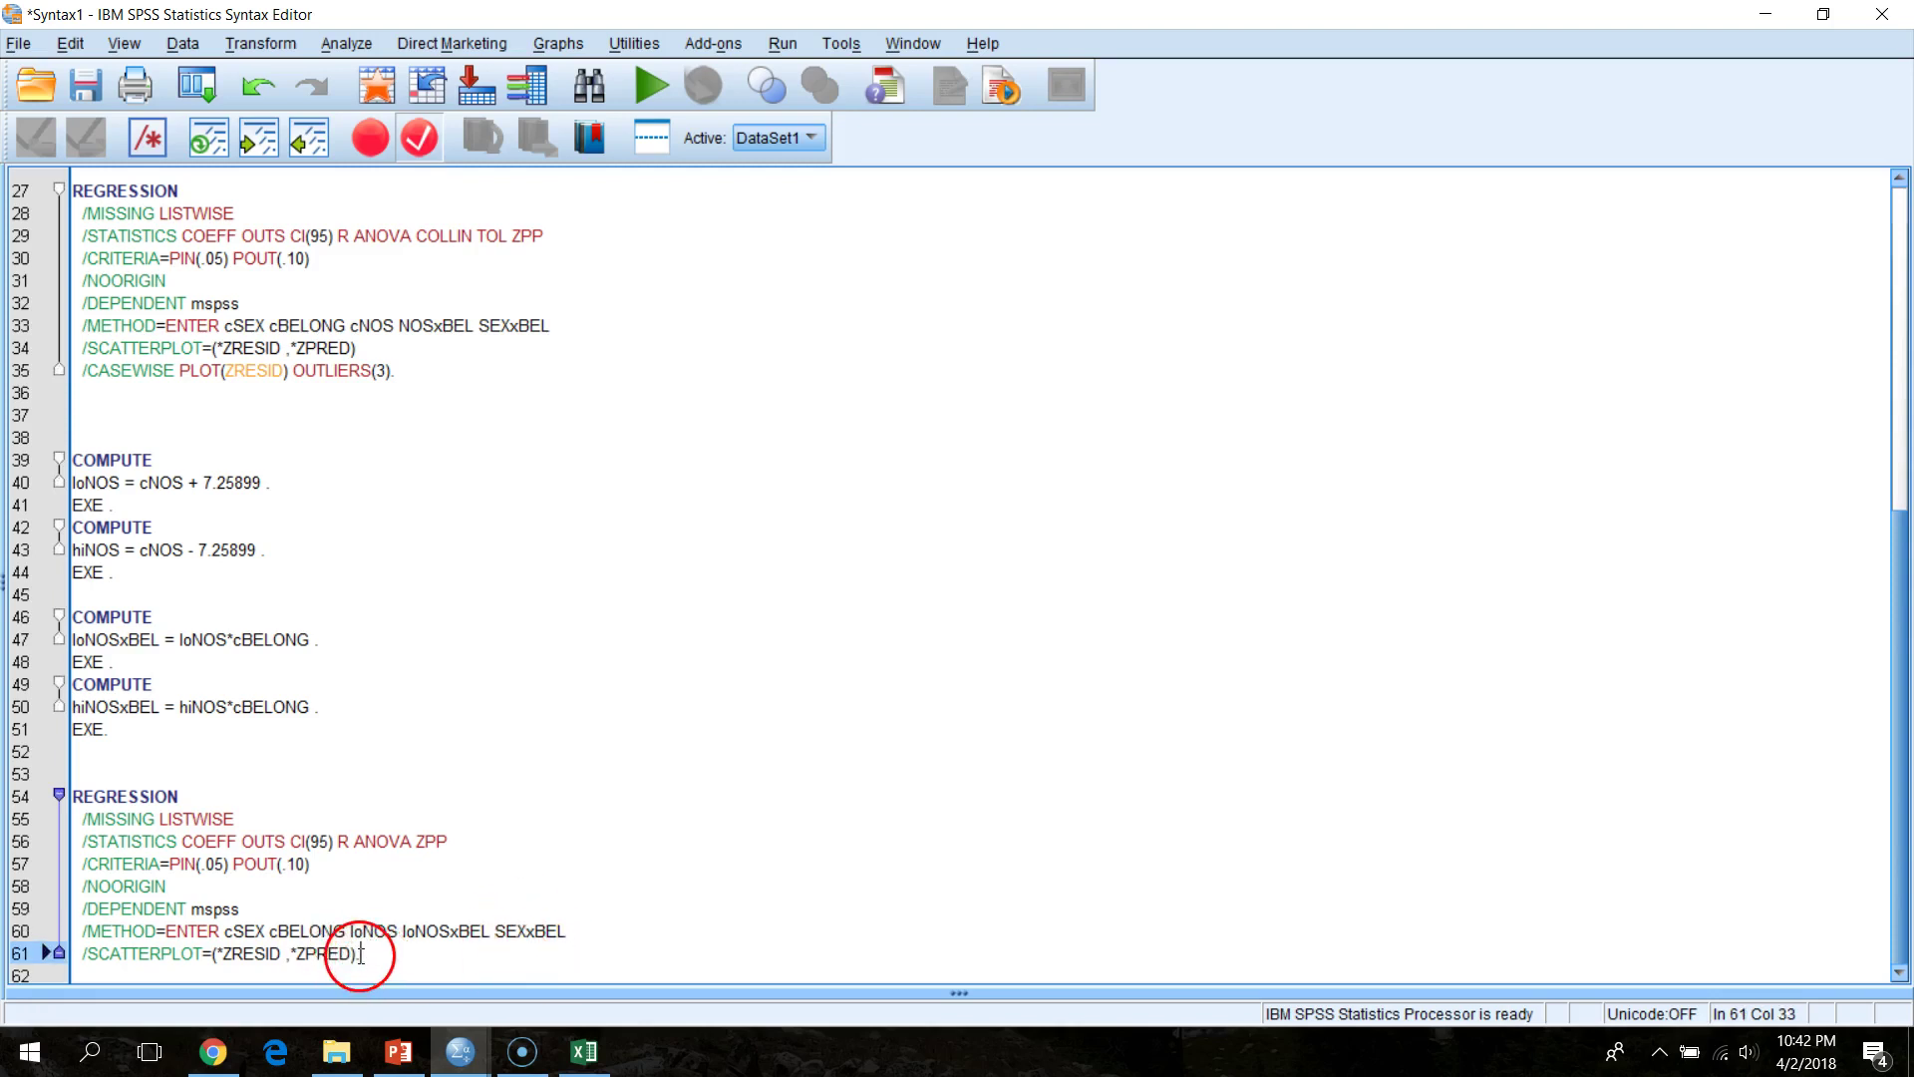
- Delete the SCATTERPLOT subcommand from the pasted low-NOS regression, keeping the command-ending period after SEXxBEL
{"action": "left_click_drag", "start_coordinate": [357, 955], "coordinate": [88, 955]}
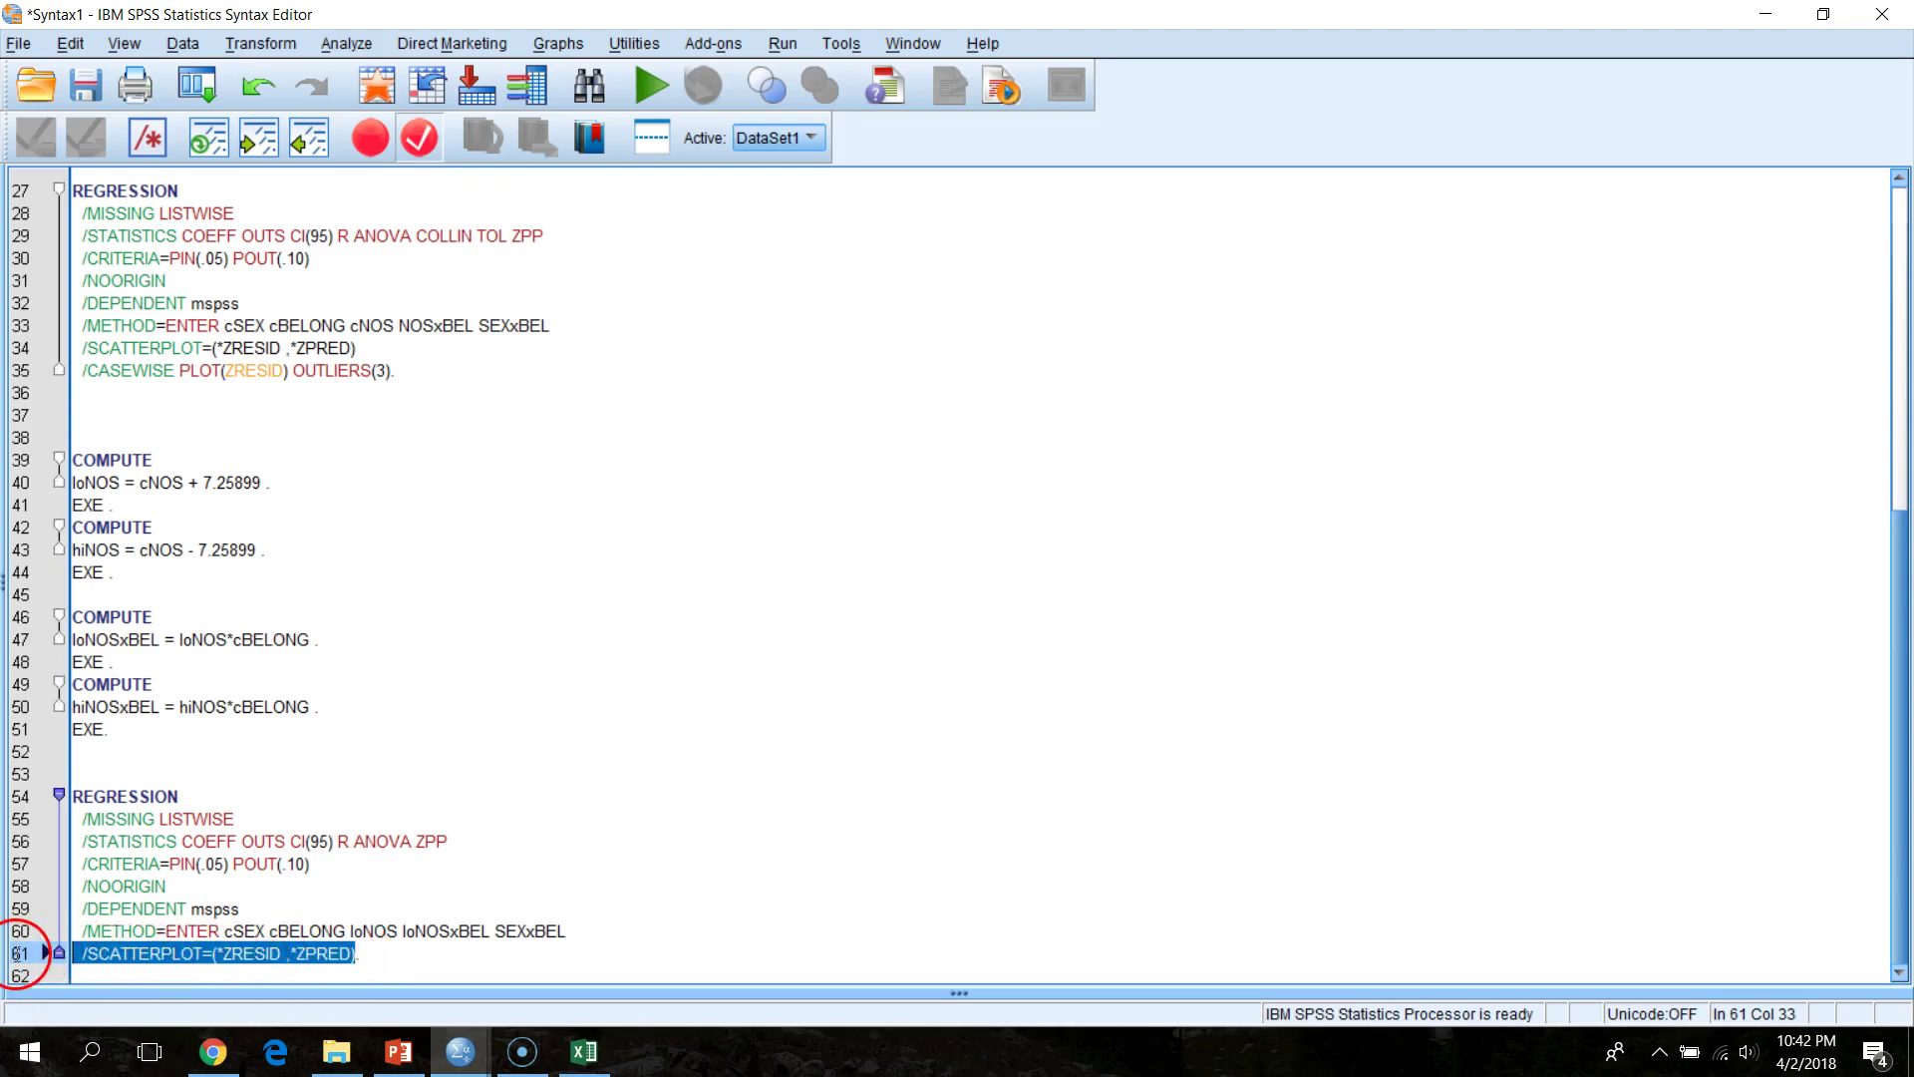
{"action": "key", "text": "BackSpace"}
{"action": "key", "text": "BackSpace"}
{"action": "key", "text": "BackSpace"}
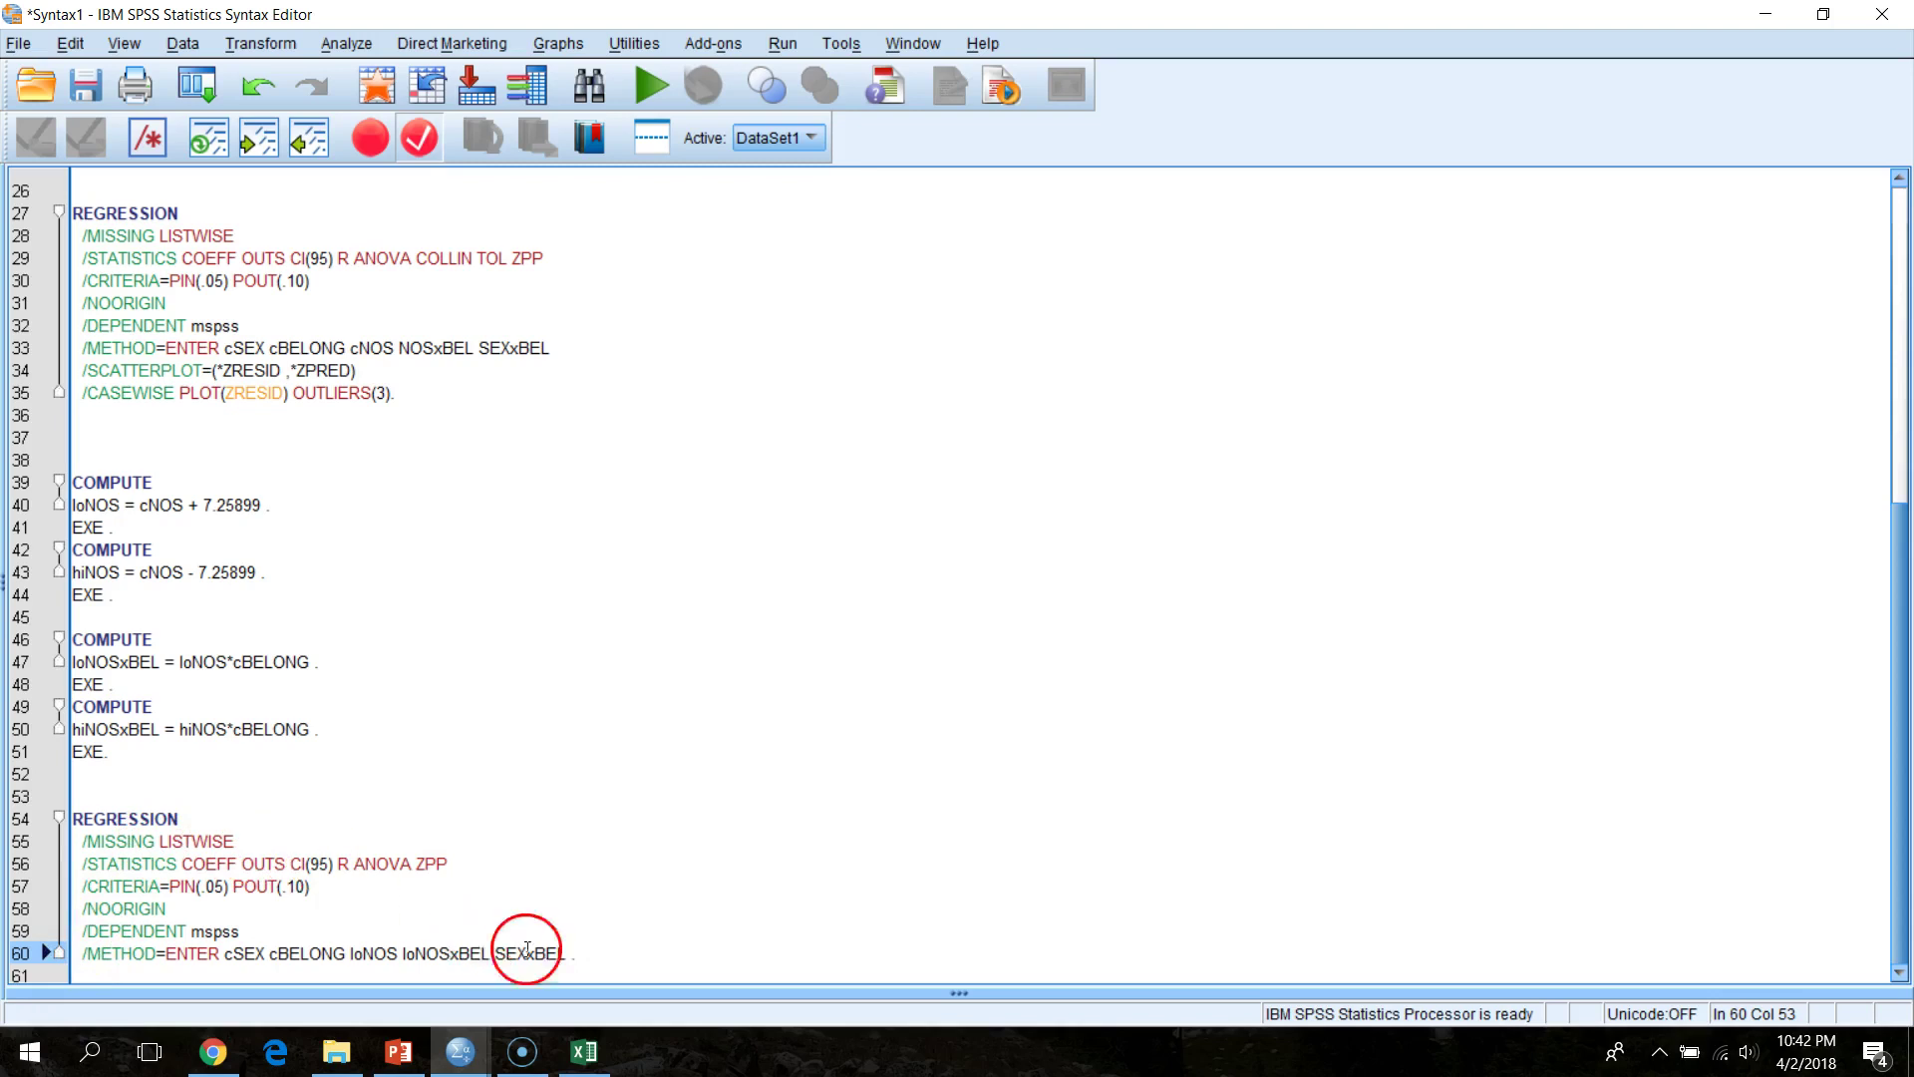
- Duplicate the low-NOS REGRESSION command below the original, leaving a single blank line between the two commands
{"action": "left_click_drag", "start_coordinate": [574, 953], "coordinate": [58, 797]}
{"action": "key", "text": "ctrl+c"}
{"action": "left_click", "coordinate": [624, 959]}
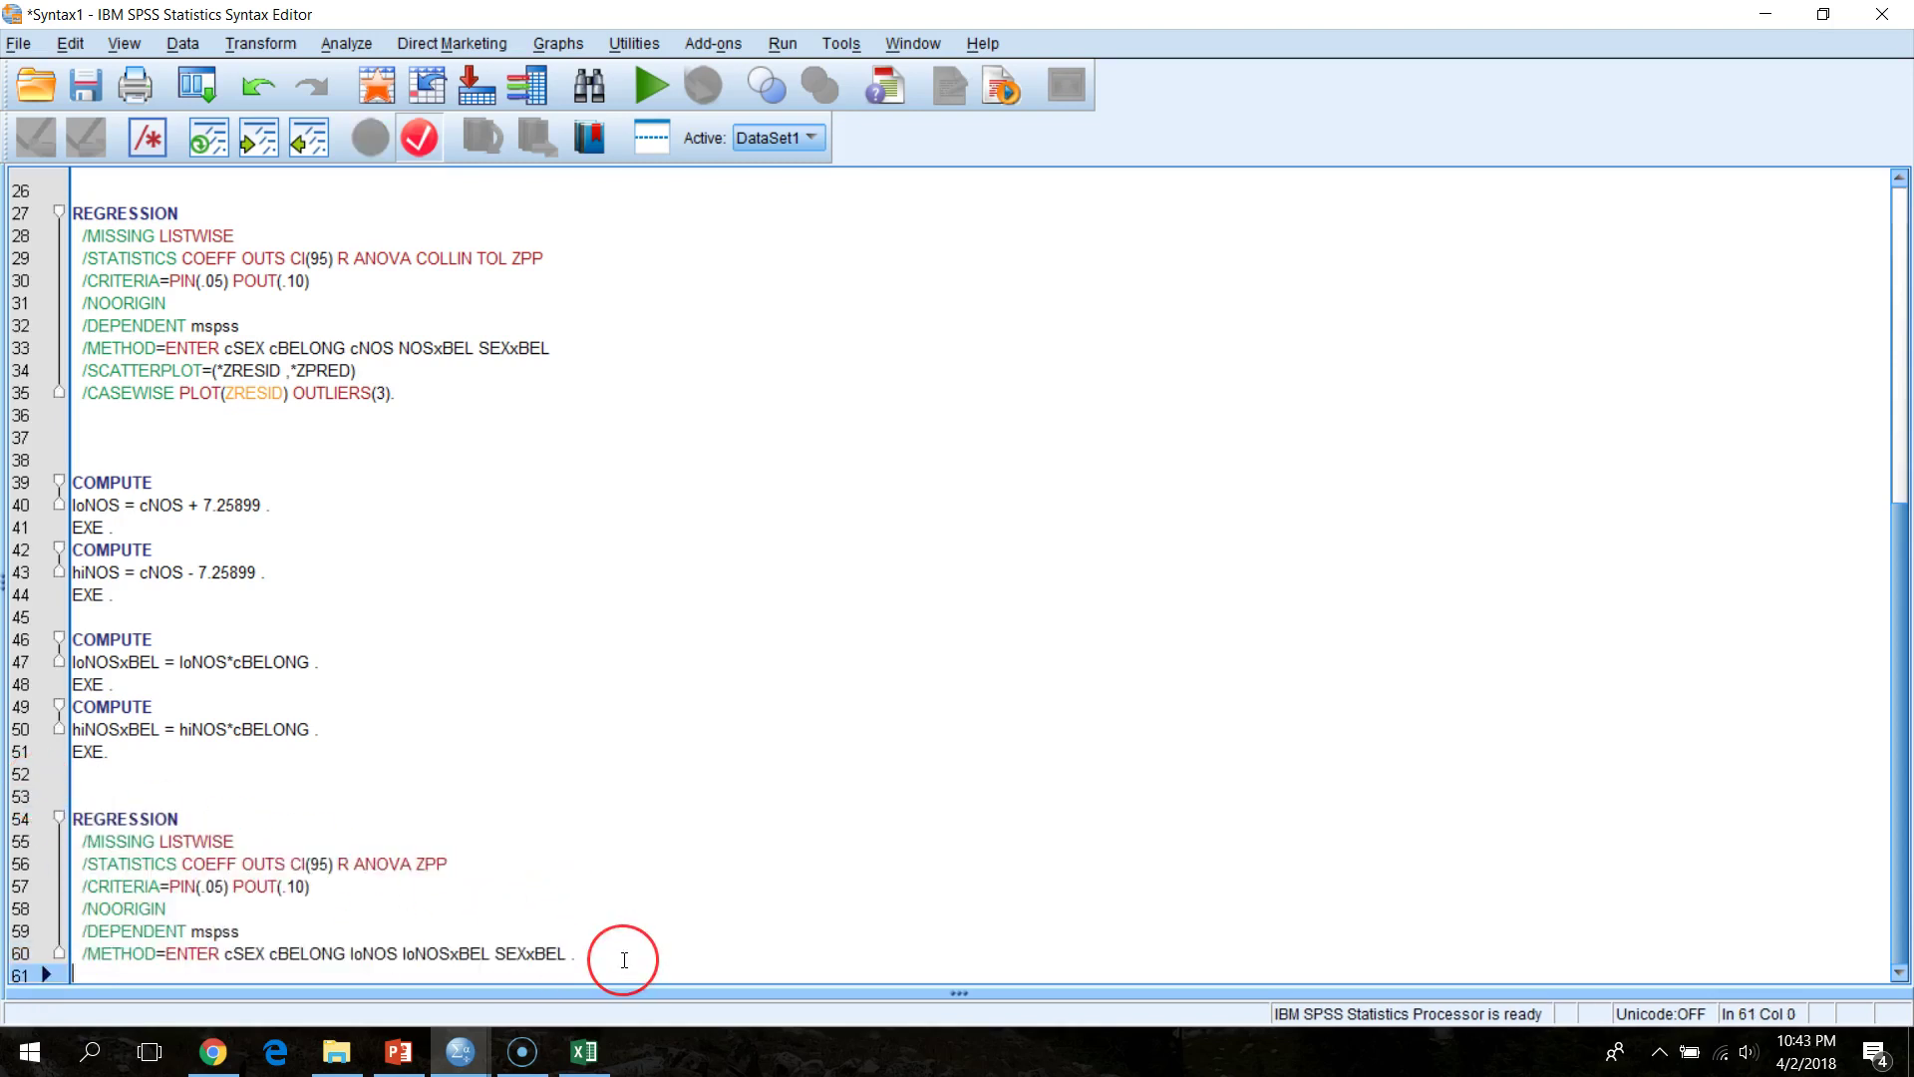
{"action": "key", "text": "Return"}
{"action": "key", "text": "Return"}
{"action": "key", "text": "ctrl+v"}
{"action": "key", "text": "Return"}
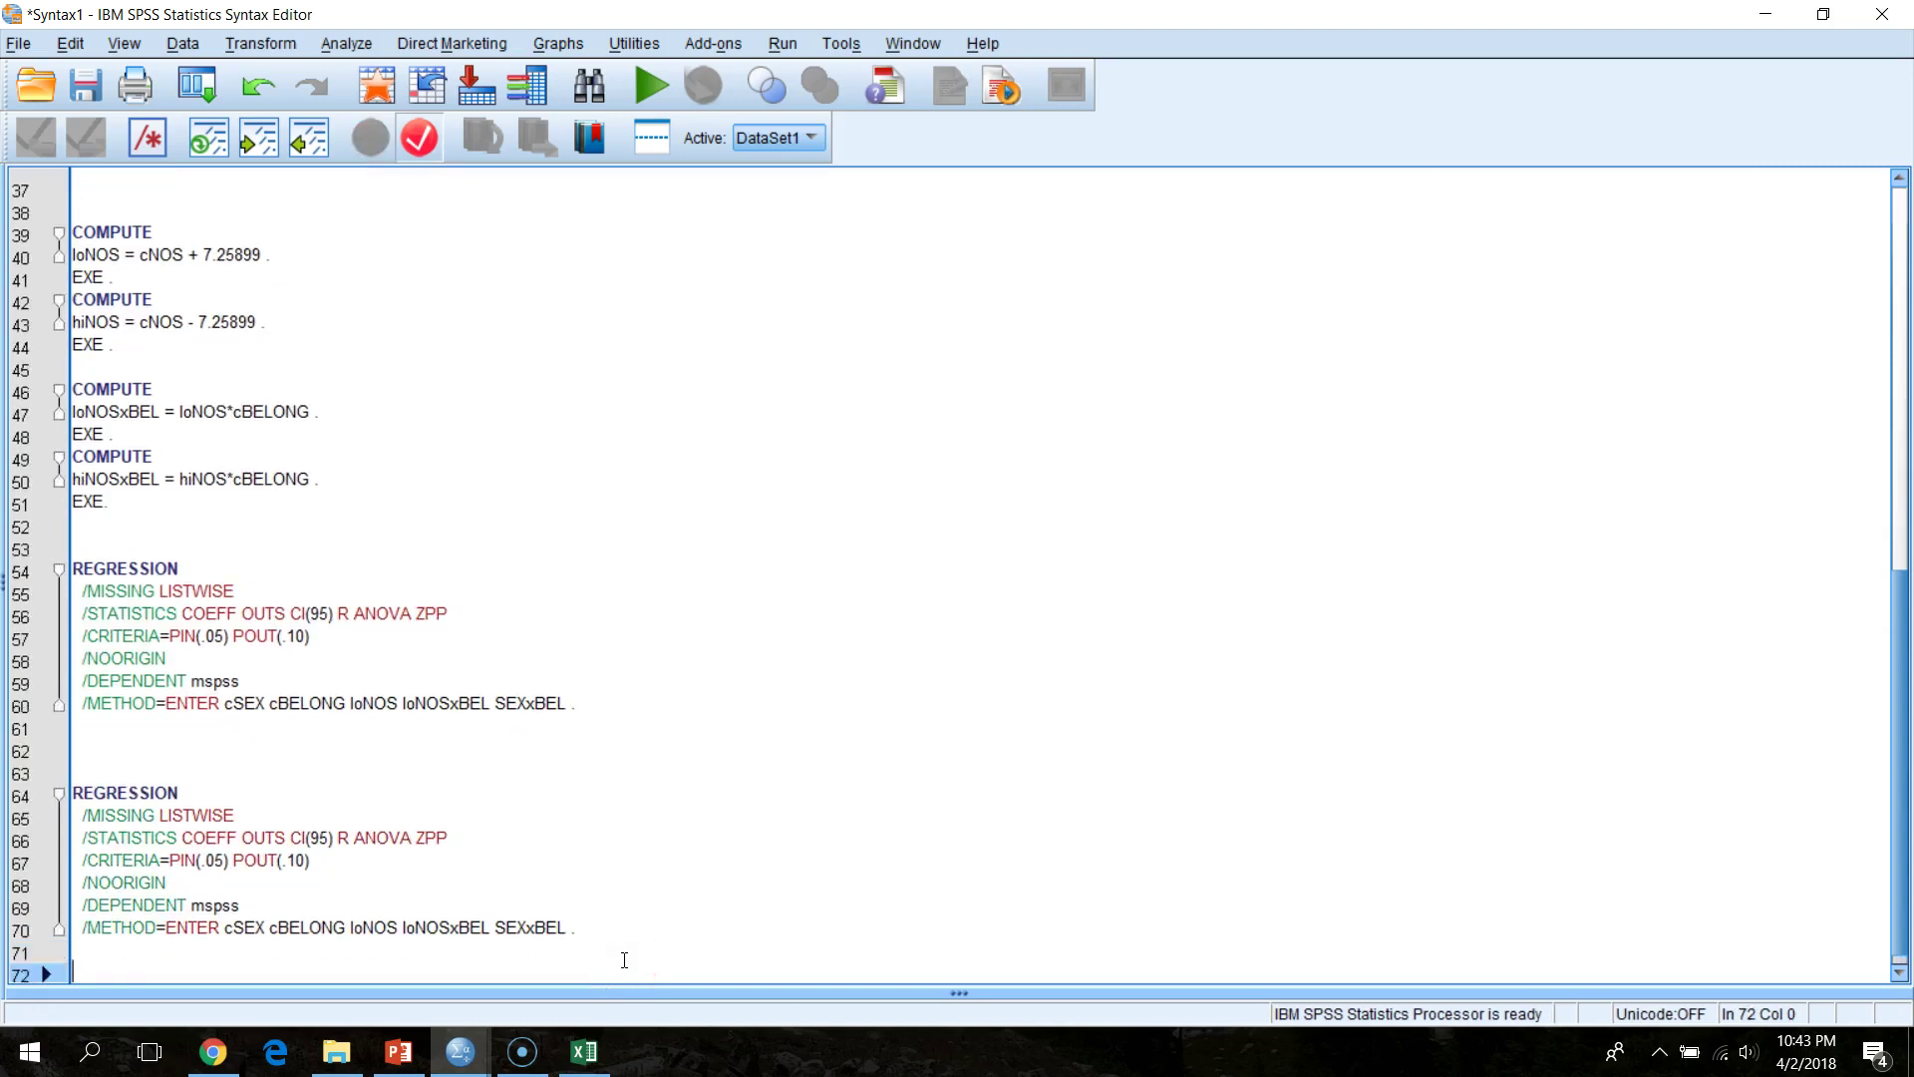
{"action": "left_click", "coordinate": [164, 768]}
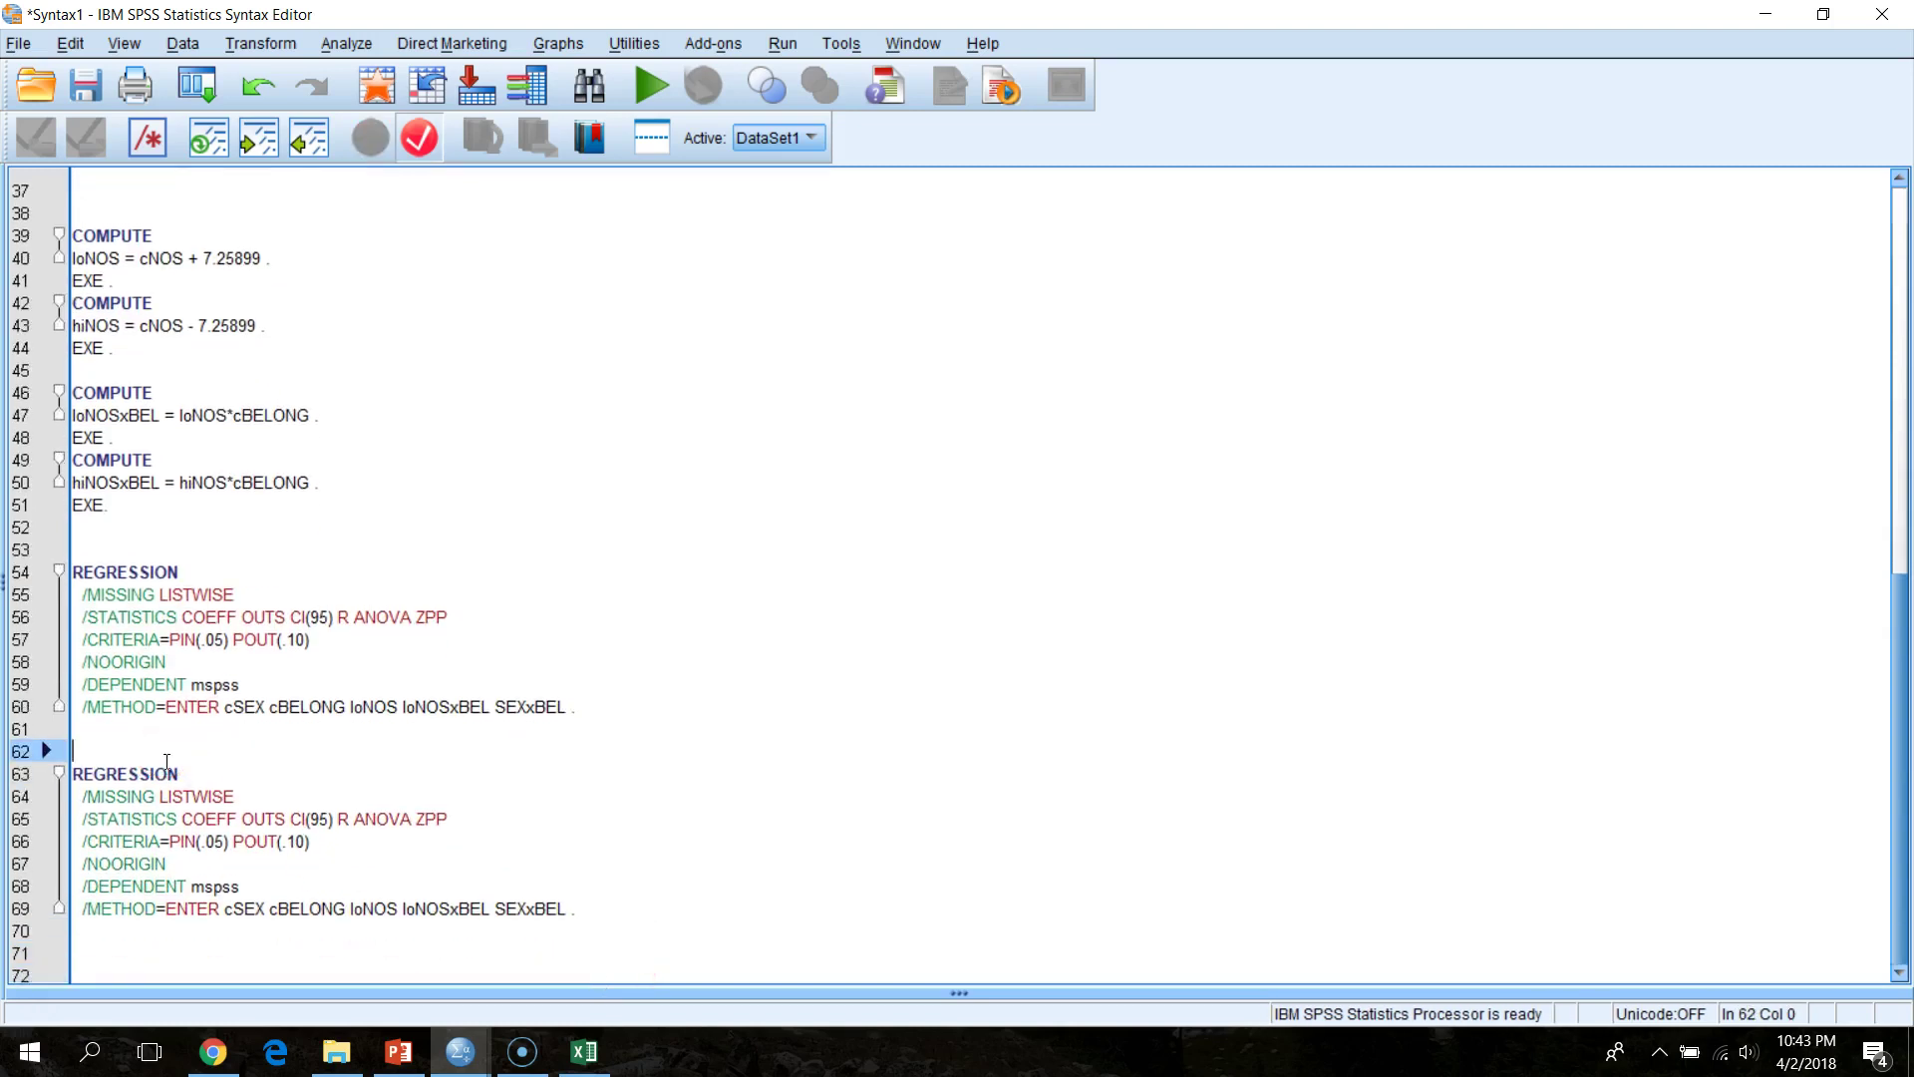
{"action": "key", "text": "BackSpace"}
{"action": "key", "text": "BackSpace"}
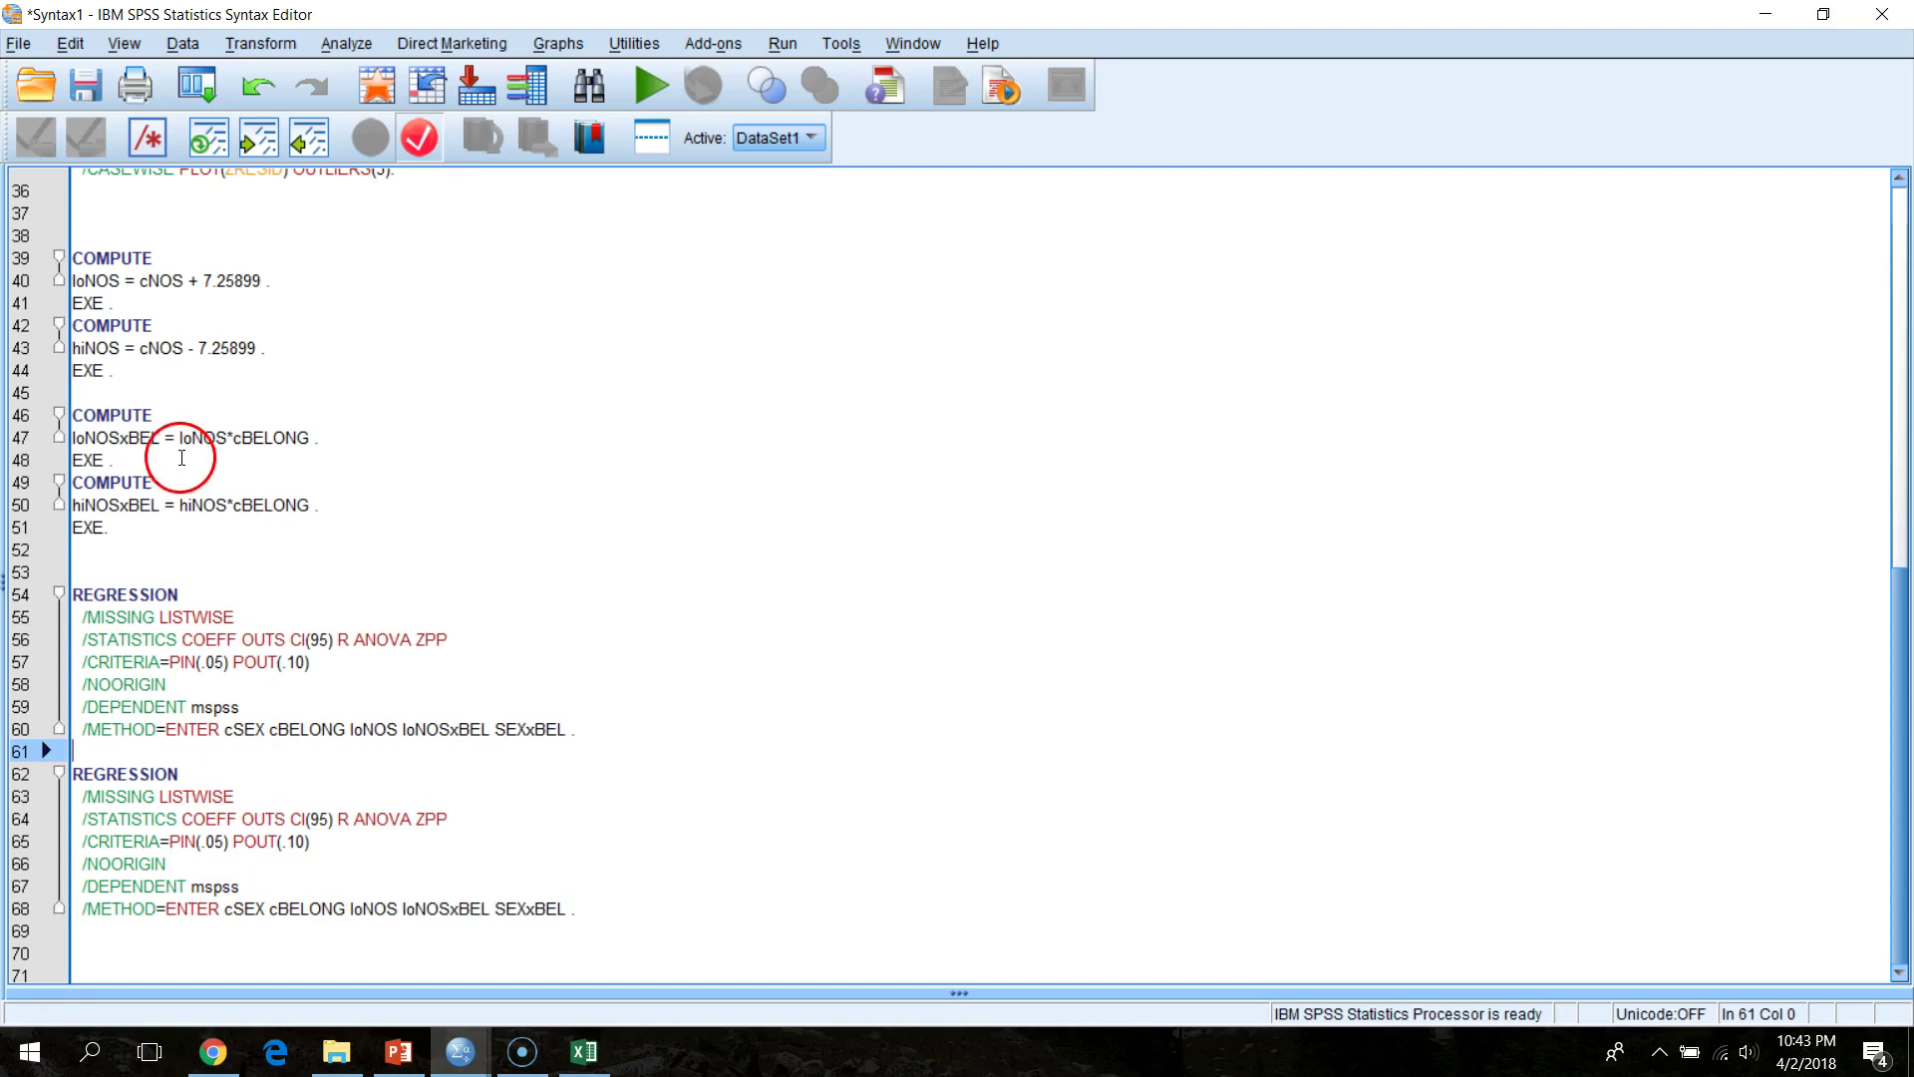
- Replace loNOS with hiNOS and loNOSxBEL with hiNOSxBEL in the METHOD line of the copied REGRESSION command
{"action": "double_click", "coordinate": [97, 348]}
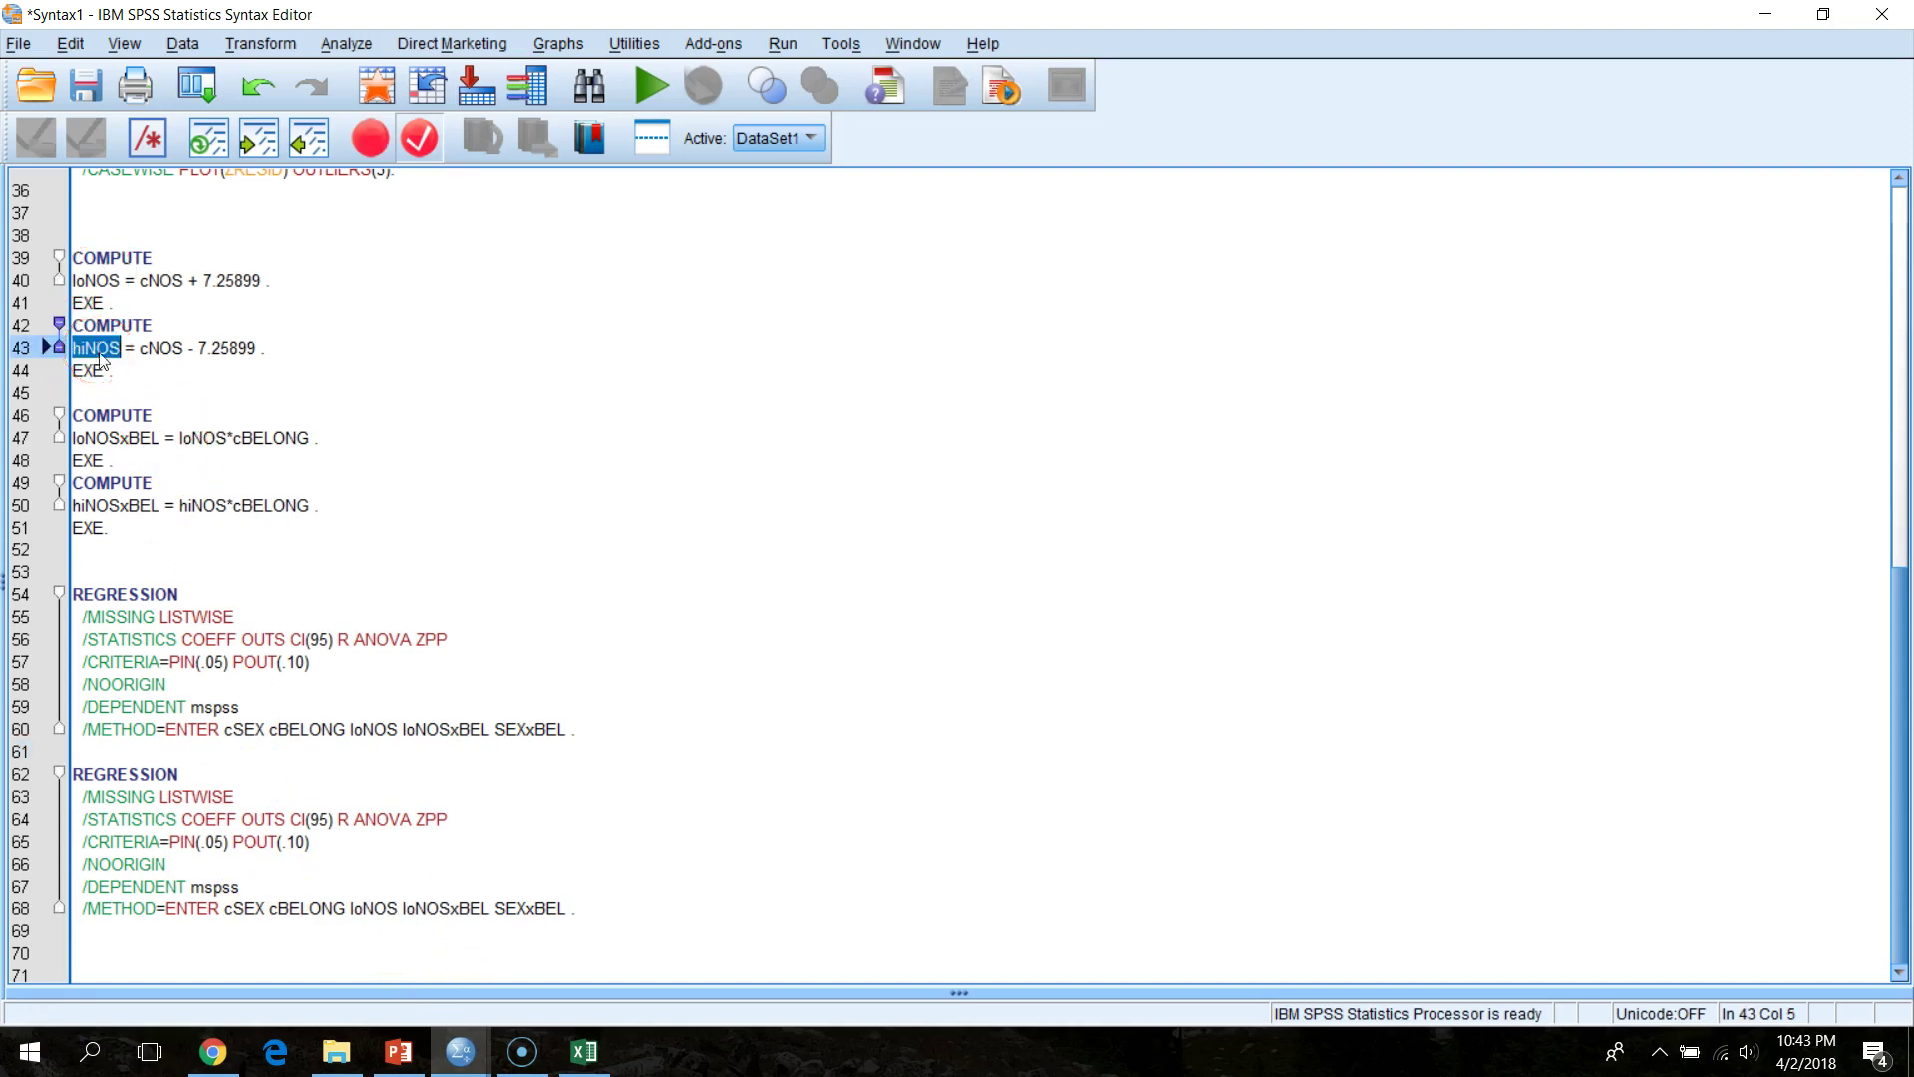
{"action": "double_click", "coordinate": [371, 908]}
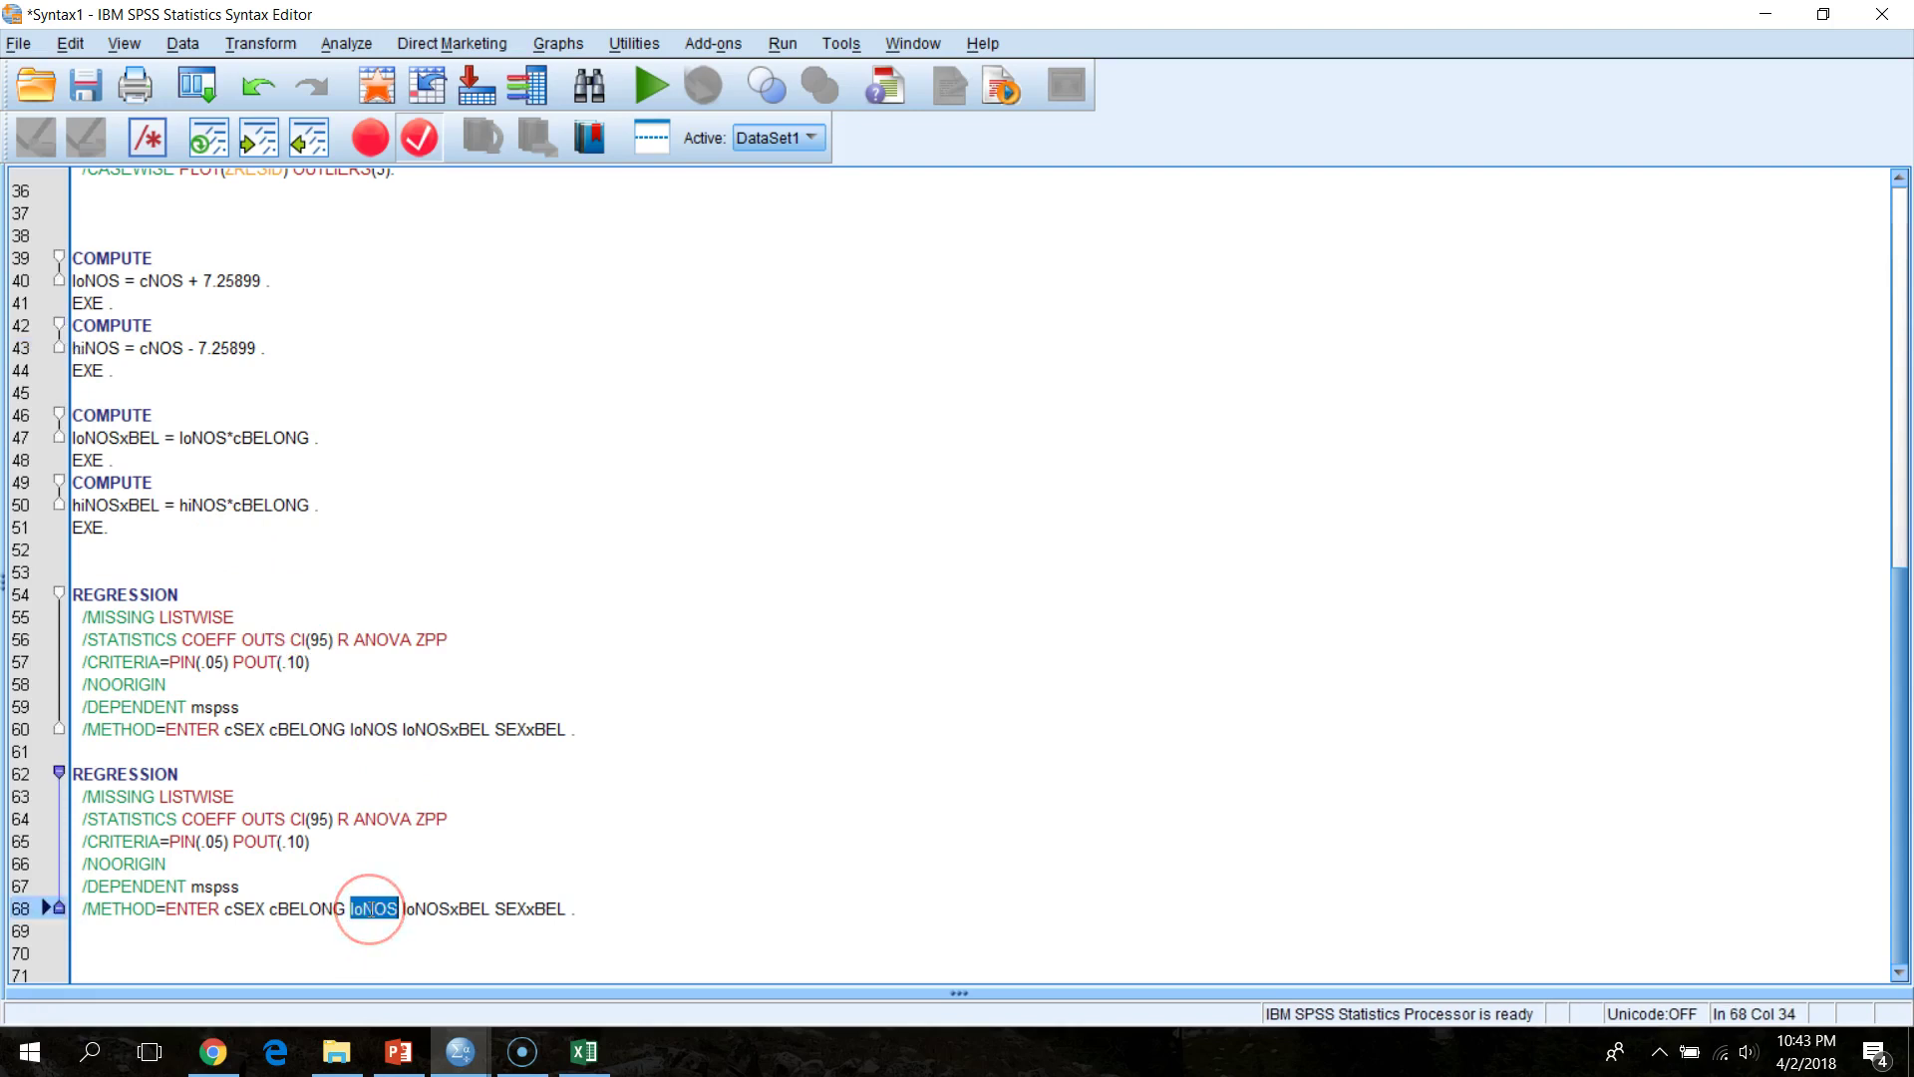
{"action": "double_click", "coordinate": [105, 502]}
{"action": "key", "text": "ctrl+c"}
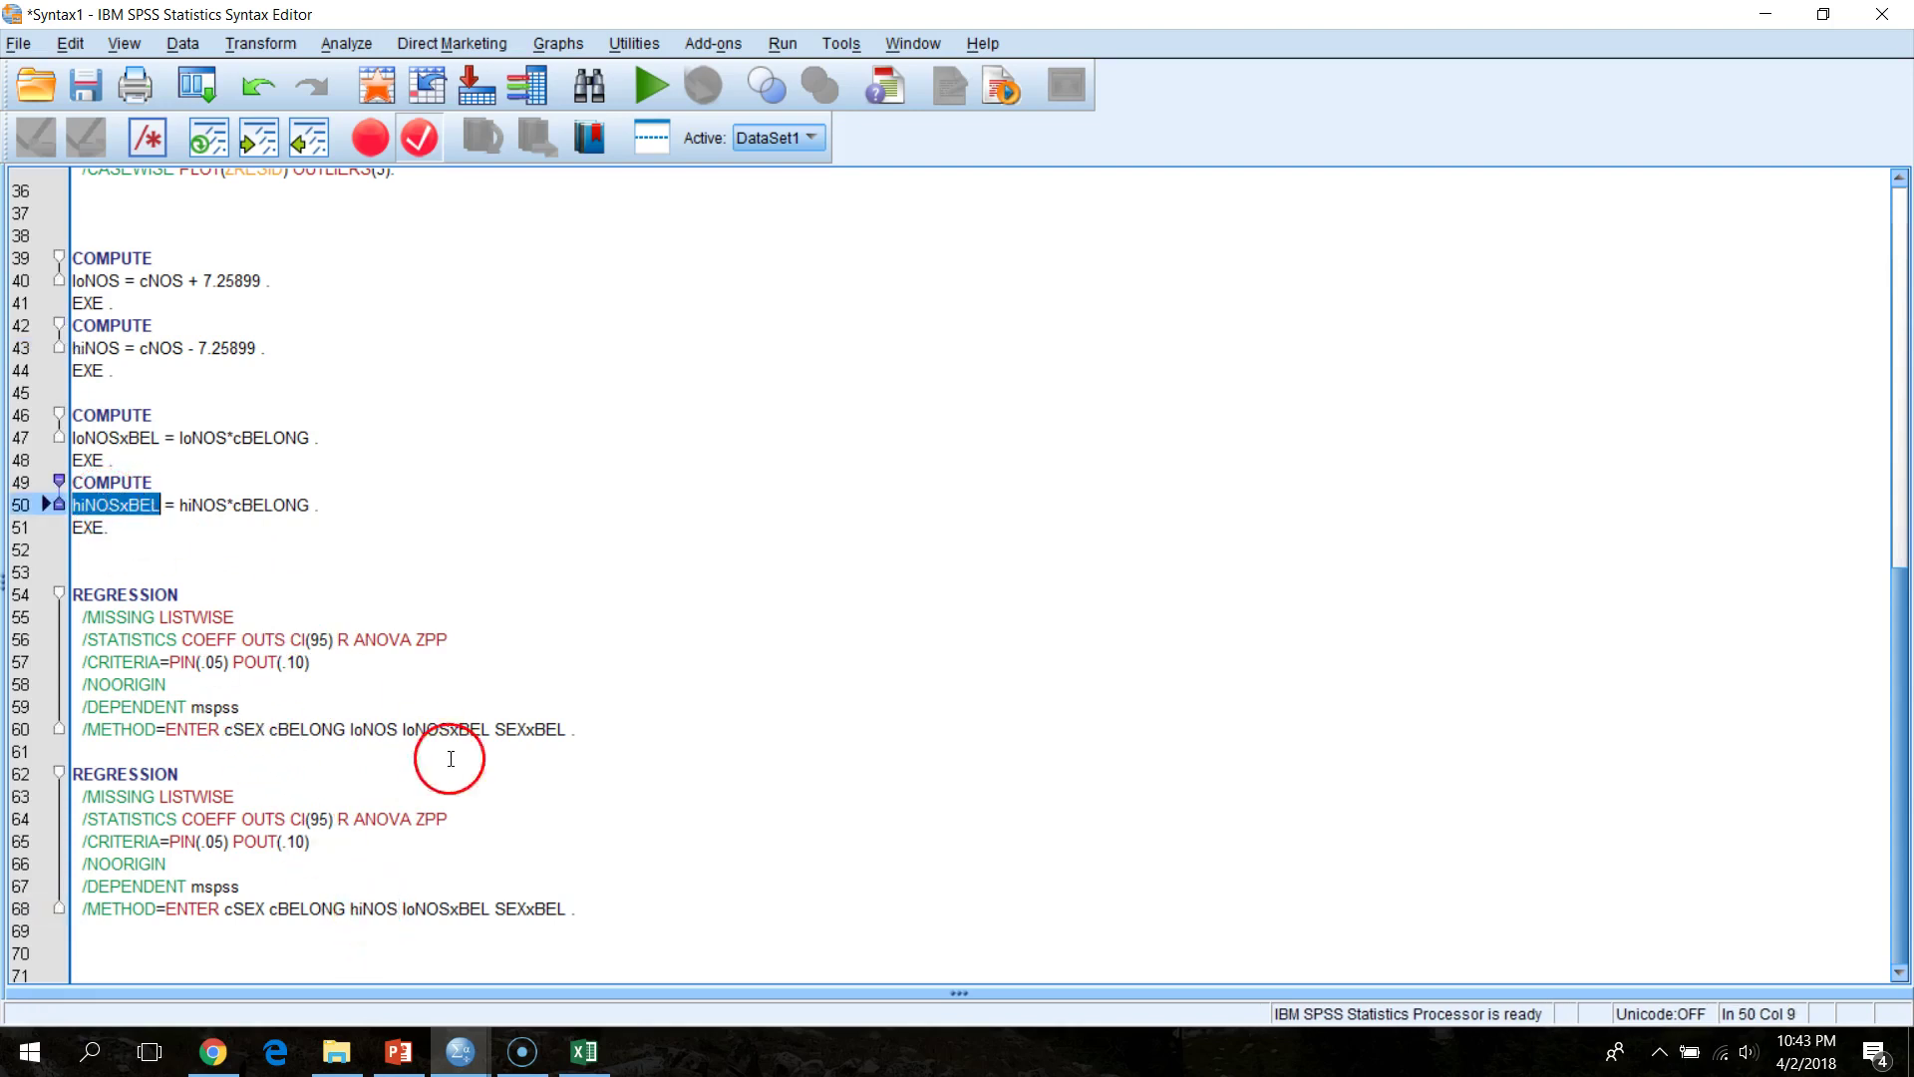
{"action": "double_click", "coordinate": [436, 908]}
{"action": "key", "text": "ctrl+v"}
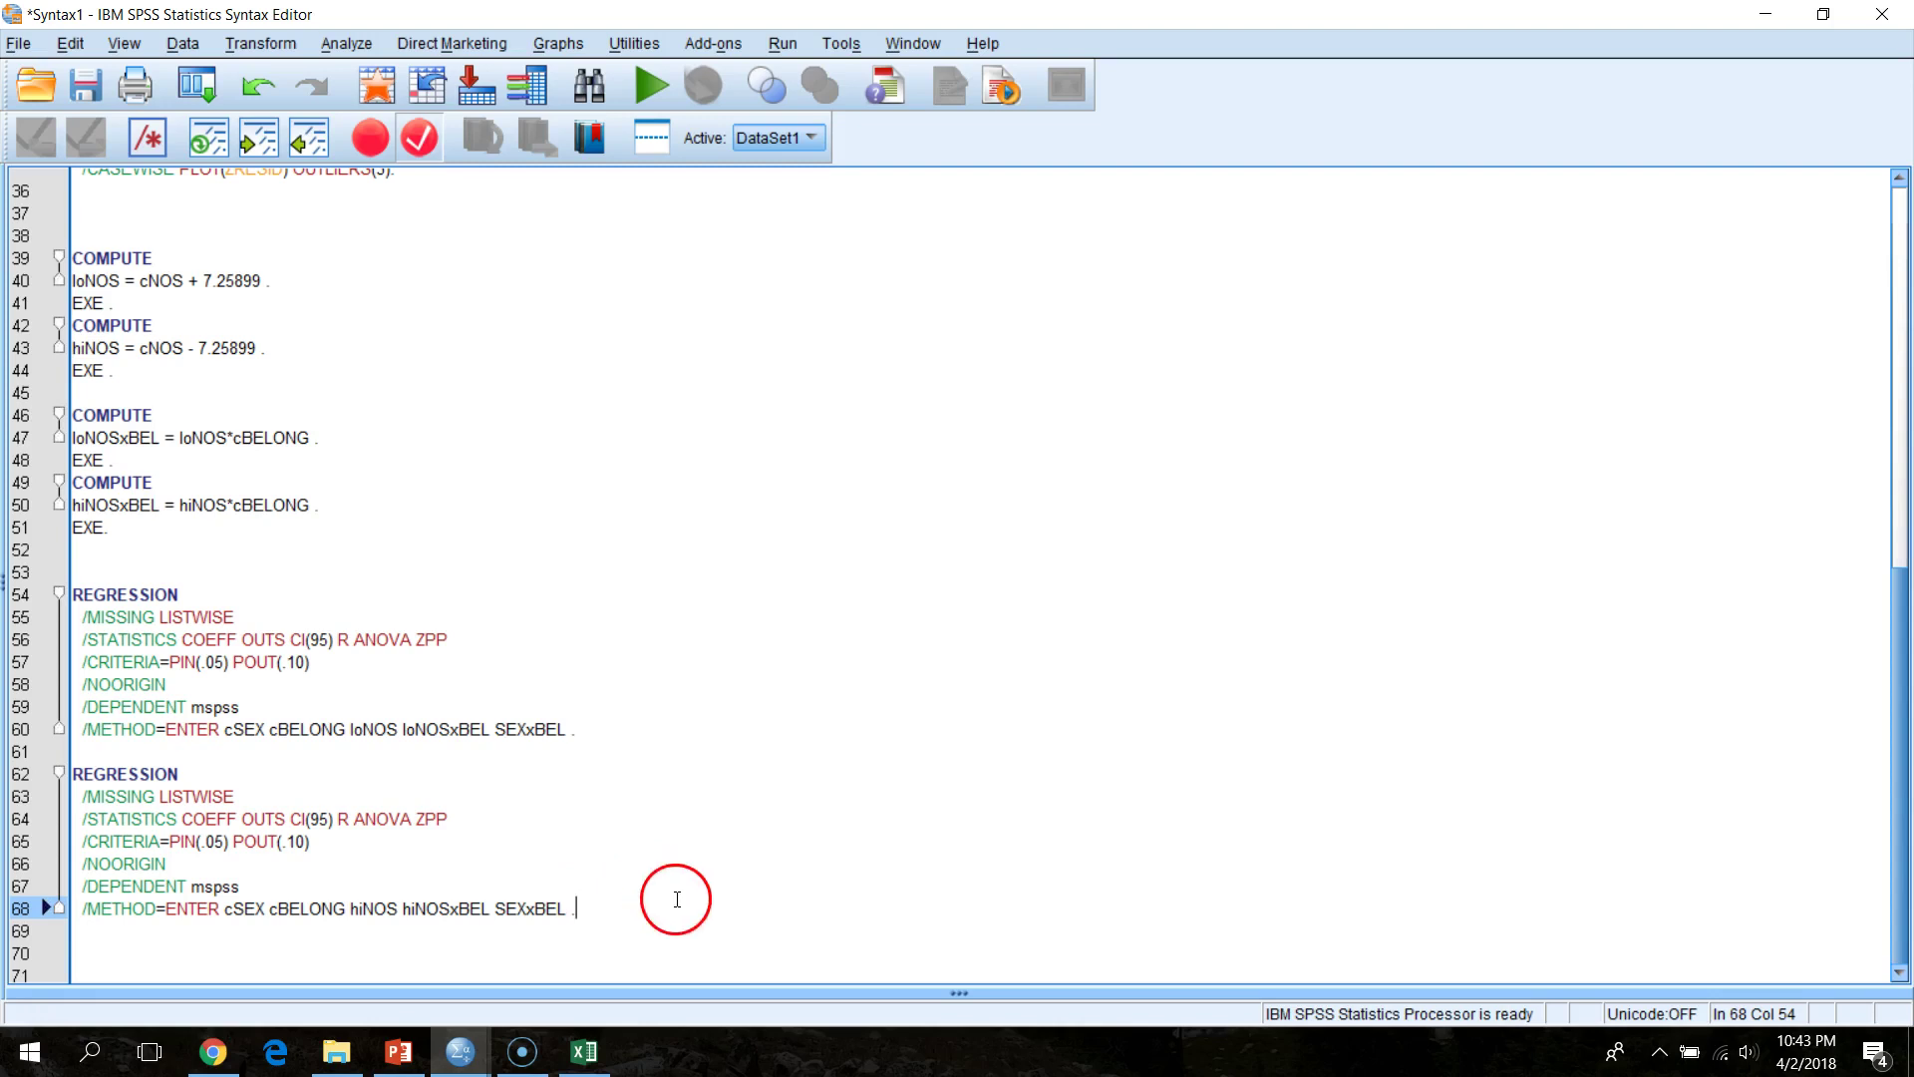
- Run the low-NOS and high-NOS REGRESSION commands together and maximize the resulting output
{"action": "left_click_drag", "start_coordinate": [80, 595], "coordinate": [602, 738]}
{"action": "left_click", "coordinate": [616, 745]}
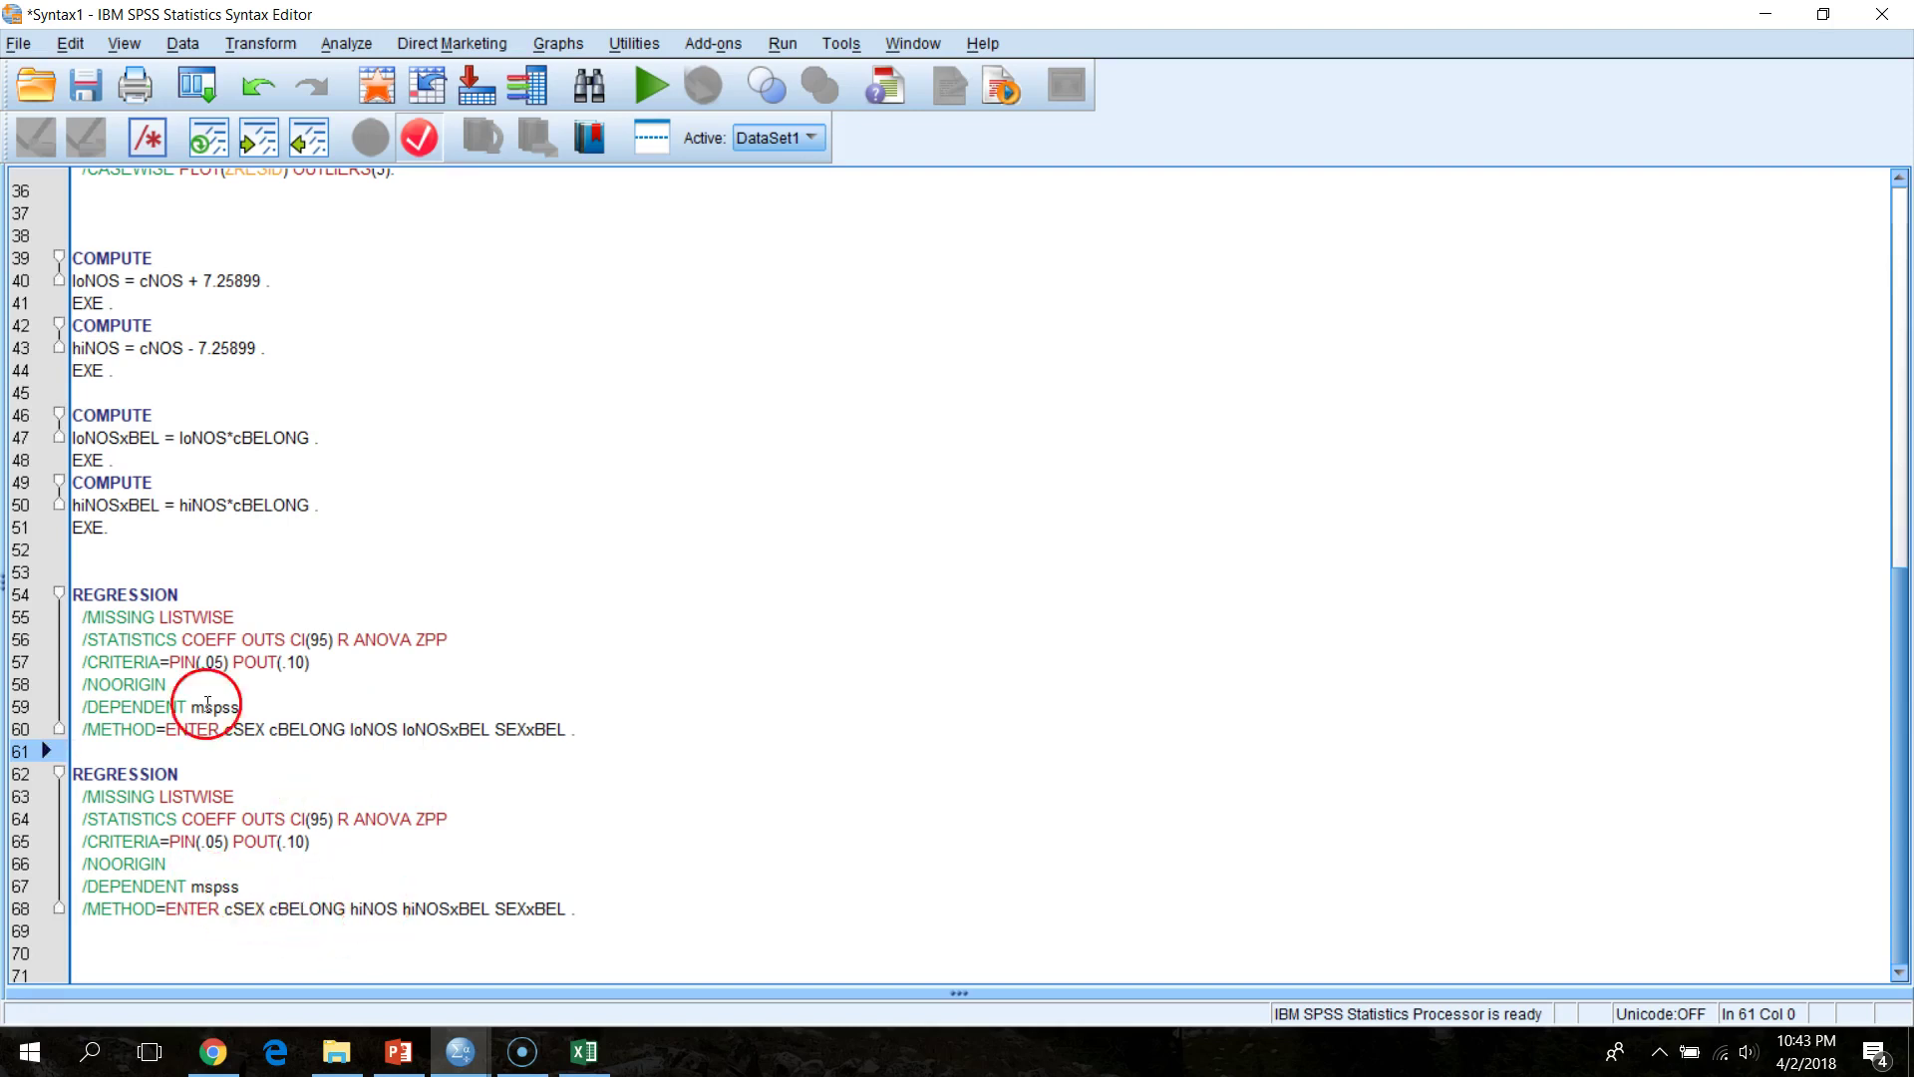
{"action": "left_click_drag", "start_coordinate": [74, 595], "coordinate": [698, 910]}
{"action": "left_click", "coordinate": [1823, 14]}
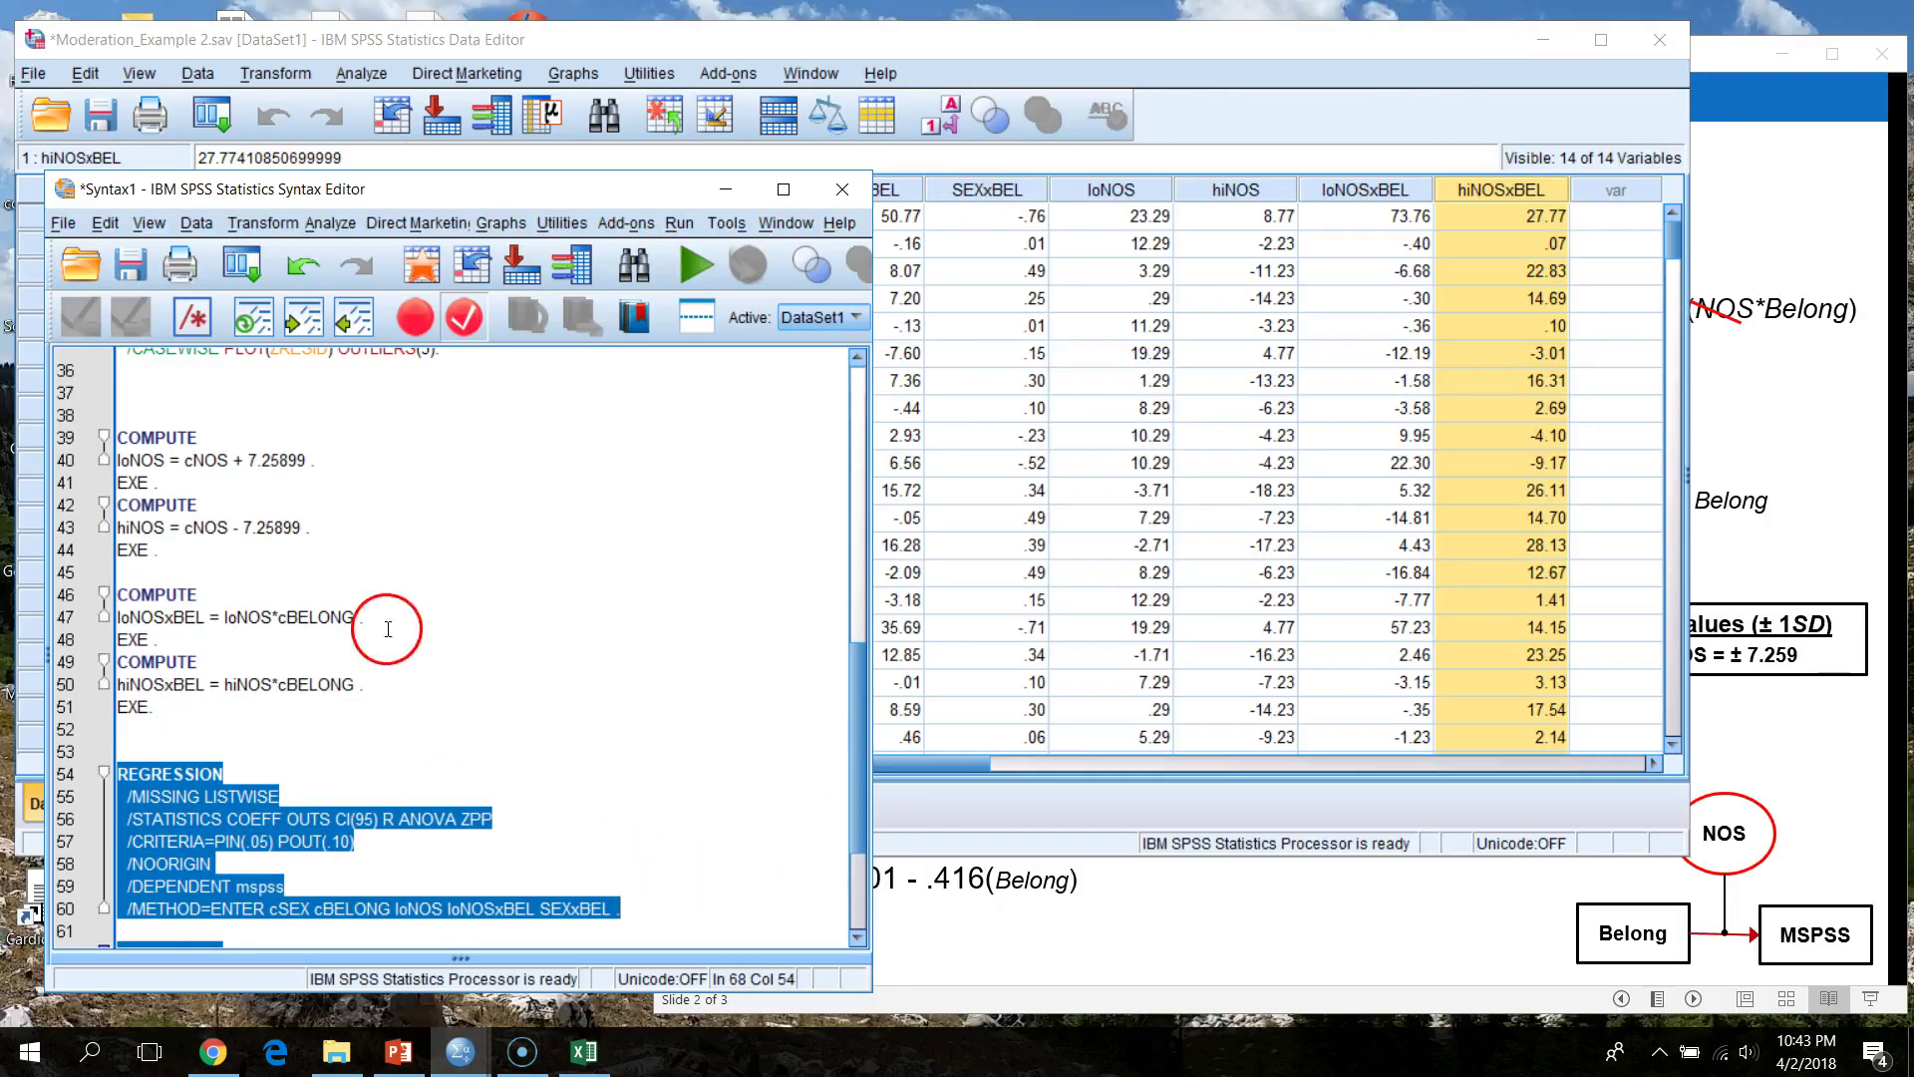
{"action": "left_click", "coordinate": [703, 275]}
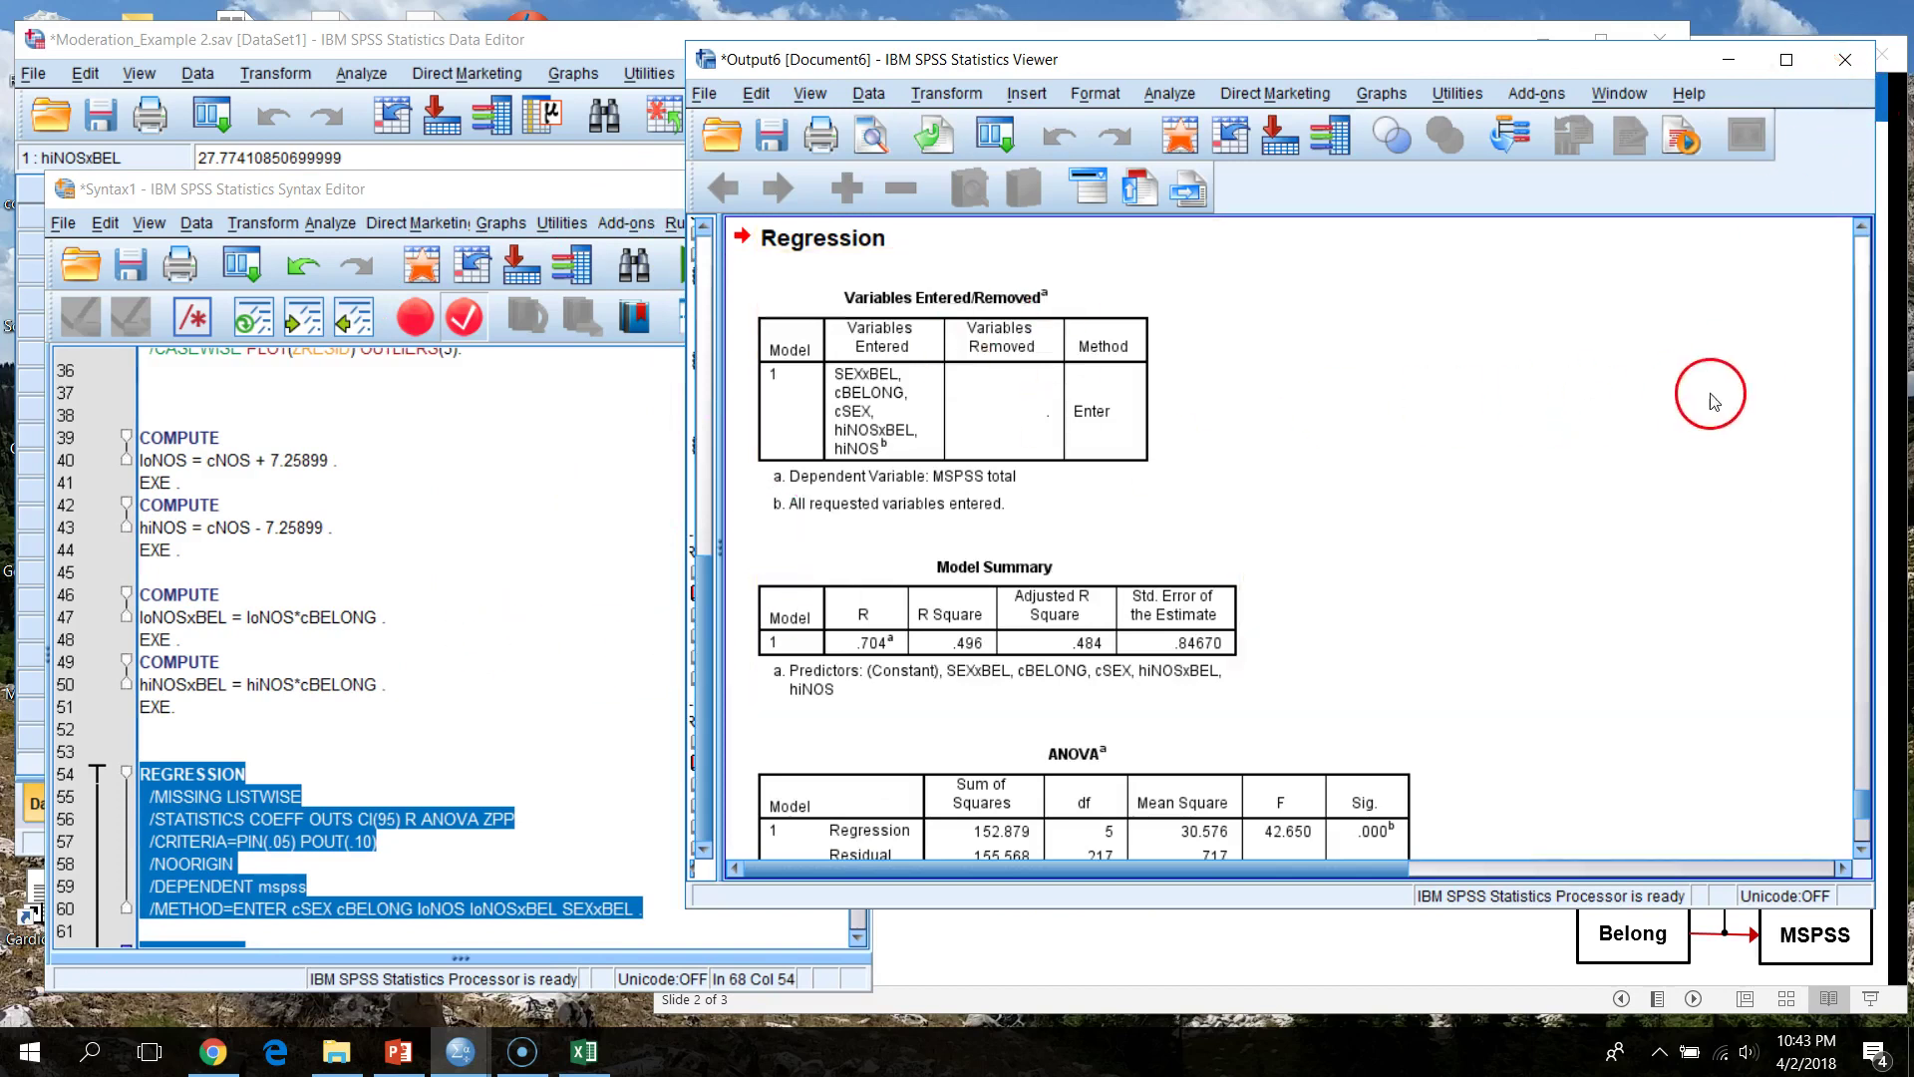
{"action": "left_click", "coordinate": [1787, 63]}
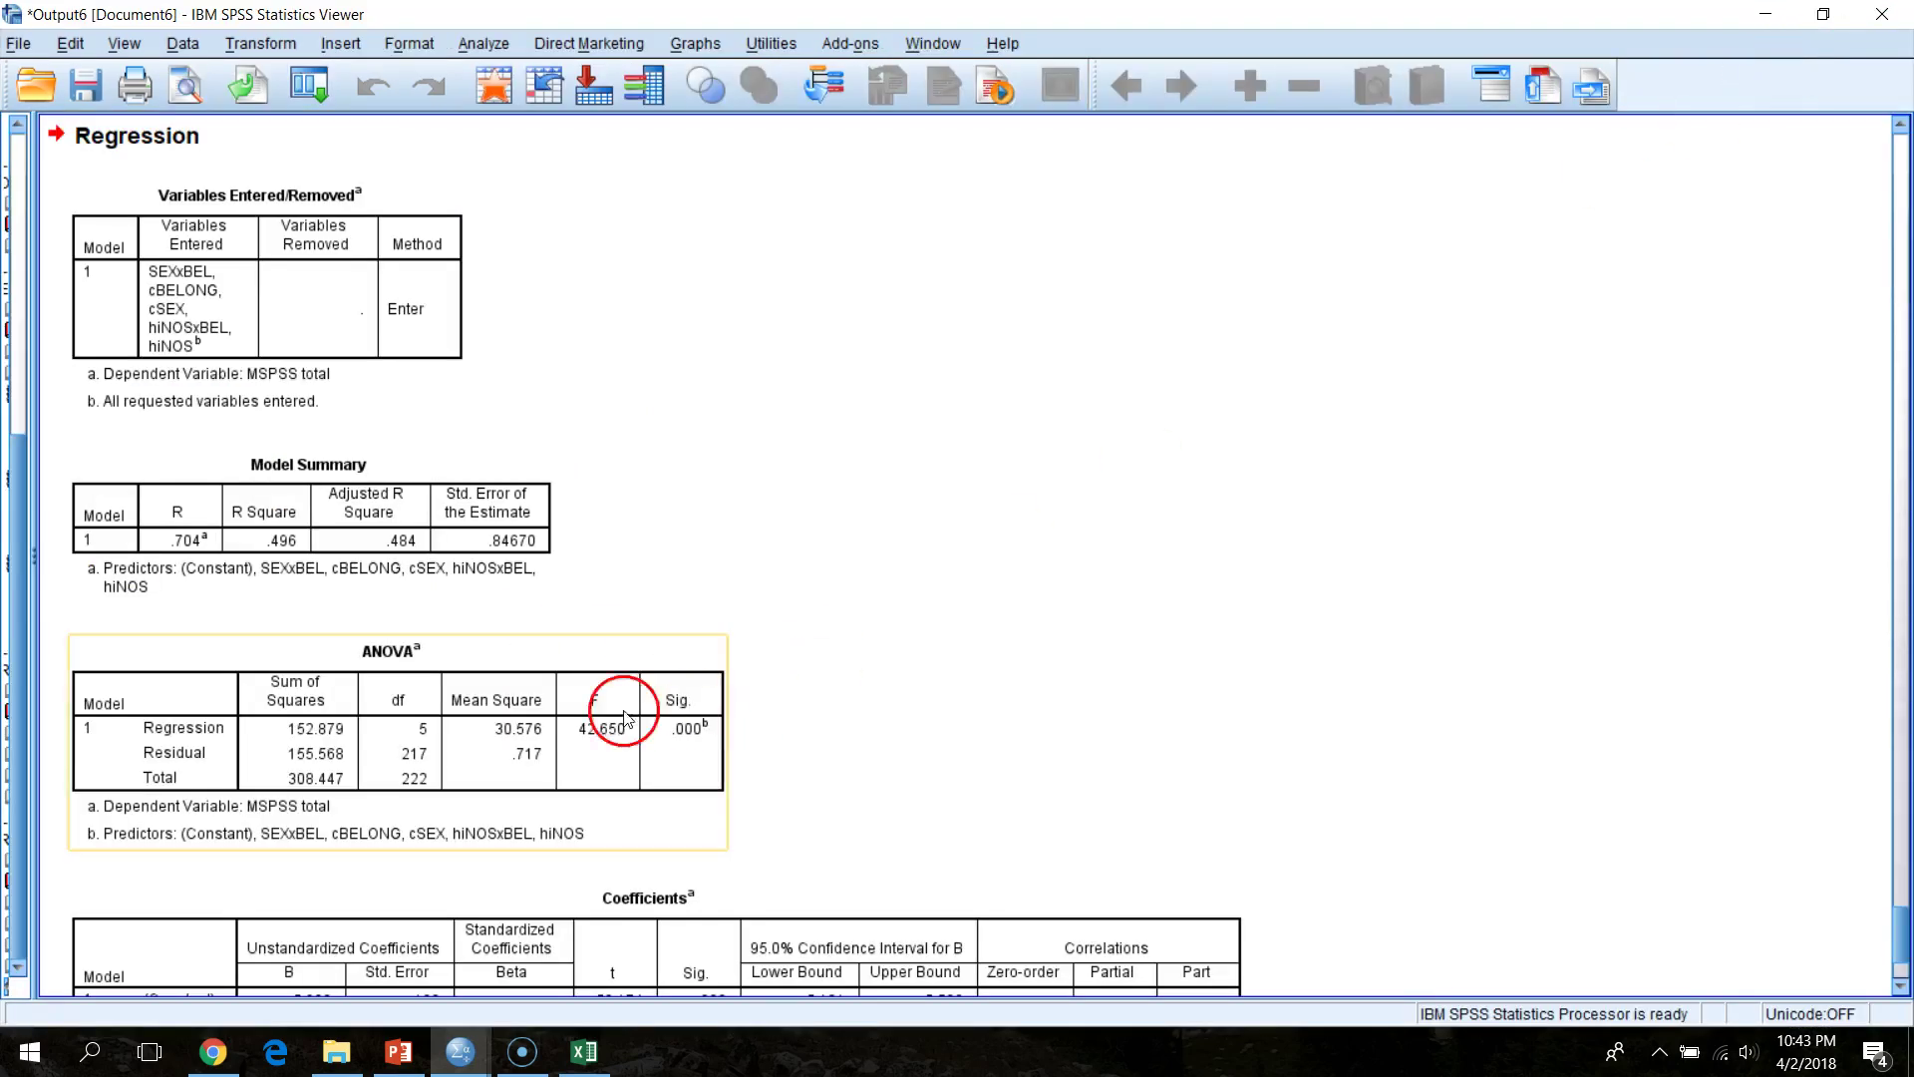
- Examine the low-NOS model summary, ANOVA and coefficients, and compare them with the original and high-NOS regression coefficients
{"action": "scroll", "coordinate": [594, 731], "scroll_direction": "down", "scroll_amount": 15}
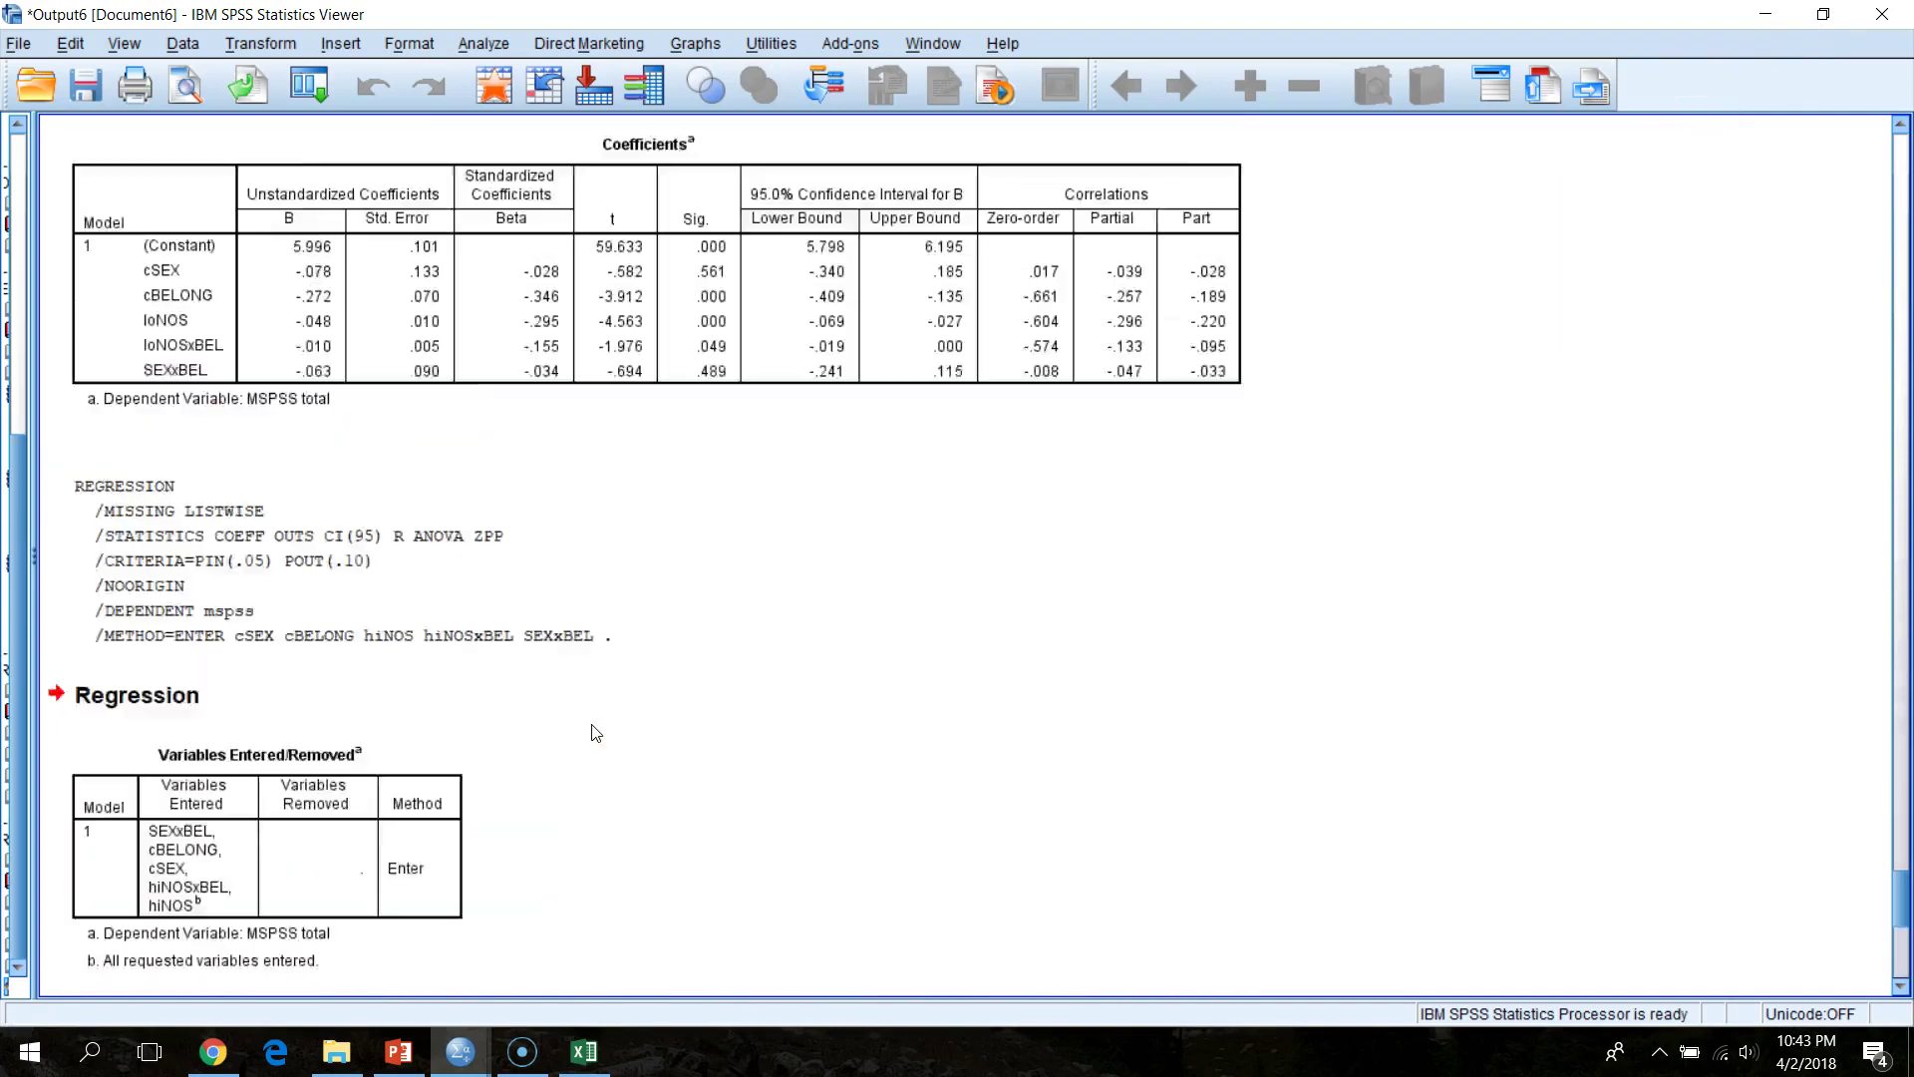
{"action": "scroll", "coordinate": [596, 733], "scroll_direction": "up", "scroll_amount": 10}
{"action": "scroll", "coordinate": [590, 738], "scroll_direction": "down", "scroll_amount": 4}
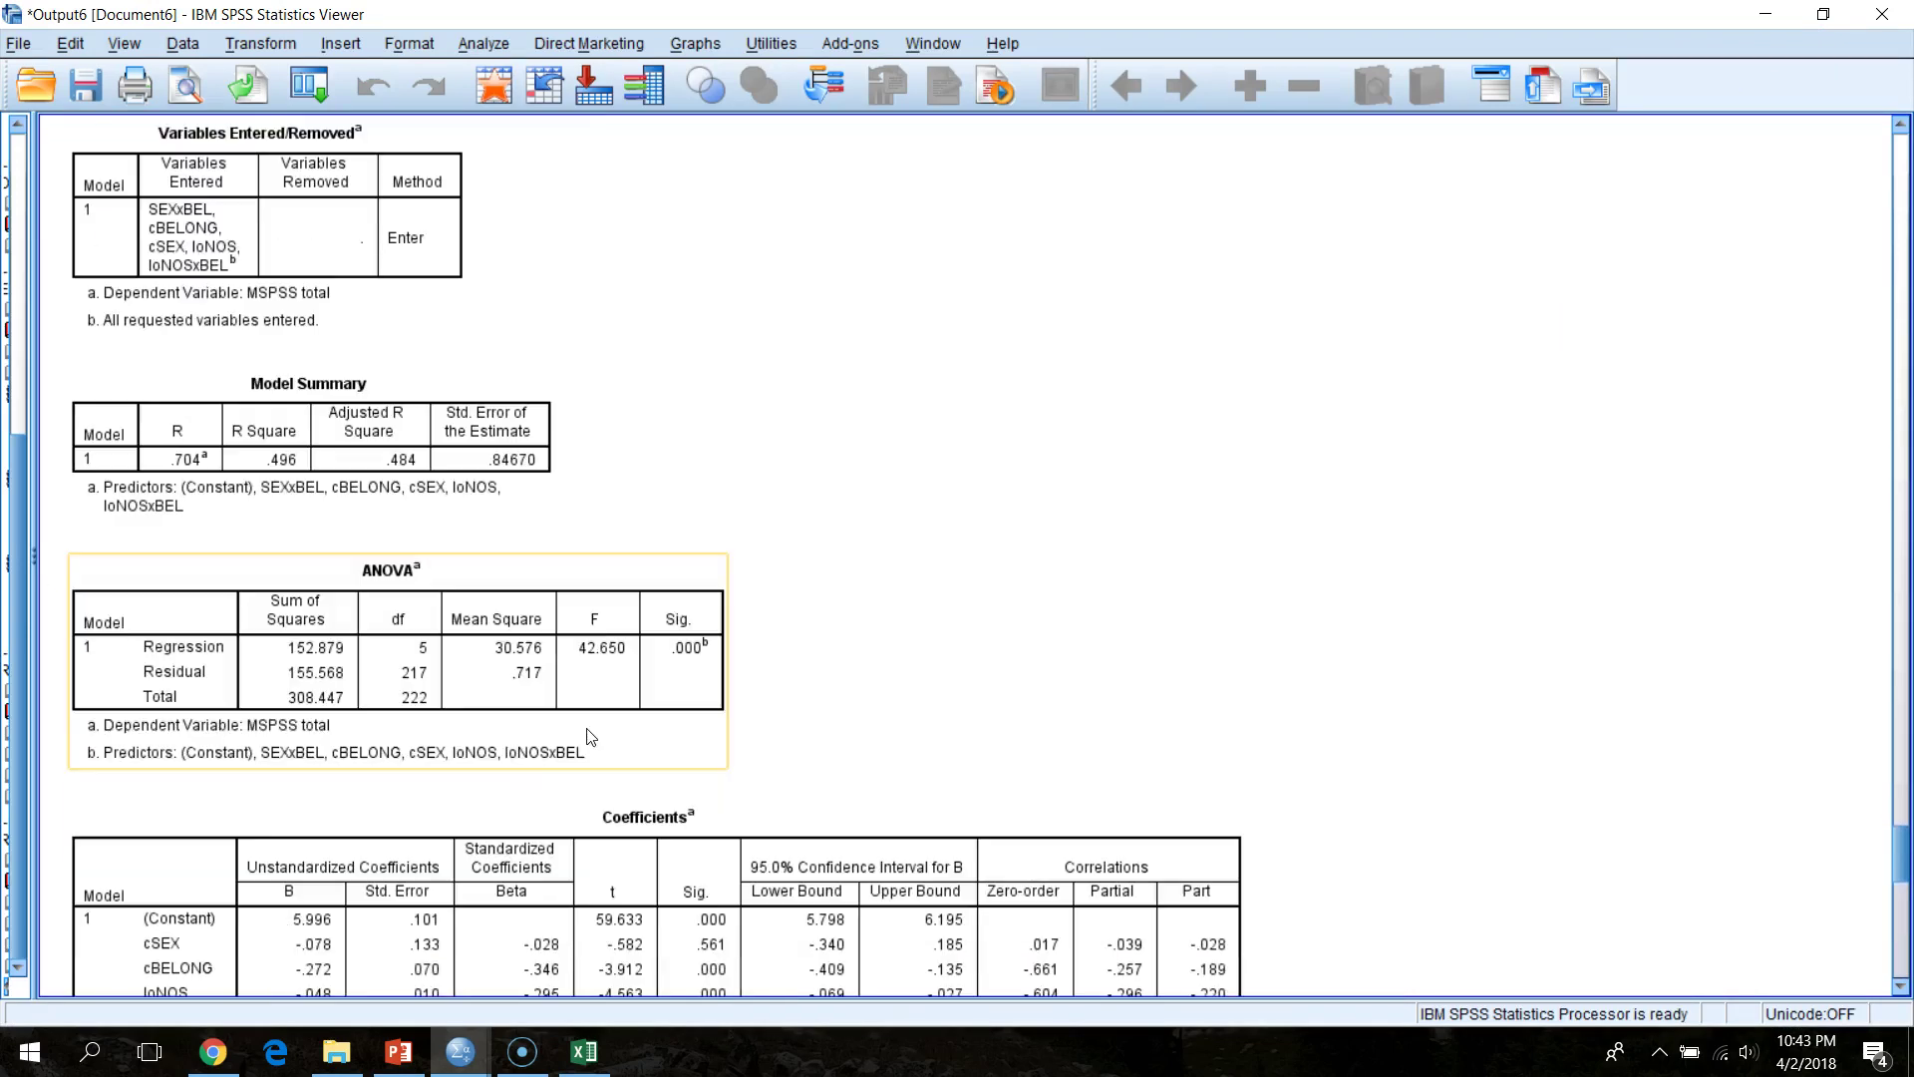
{"action": "left_click", "coordinate": [618, 735]}
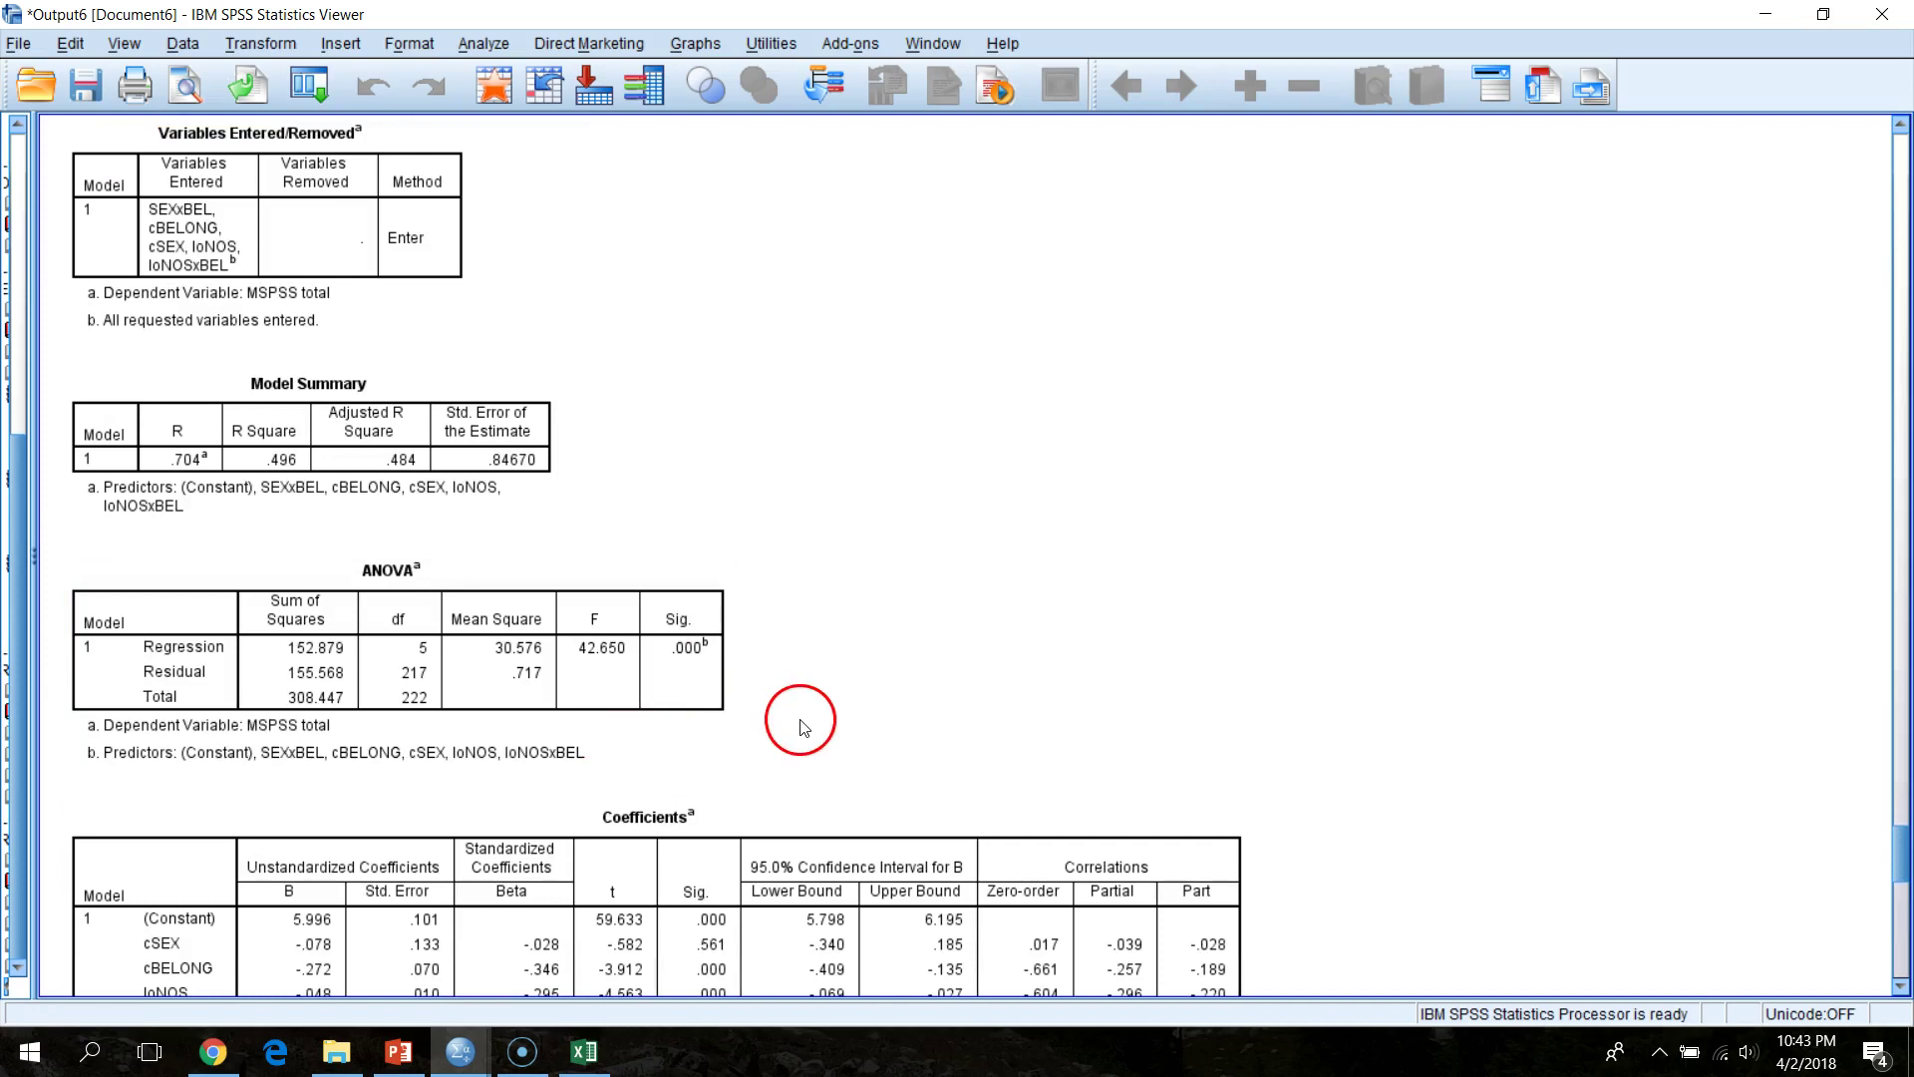
{"action": "scroll", "coordinate": [854, 684], "scroll_direction": "down", "scroll_amount": 2}
{"action": "left_click", "coordinate": [854, 690]}
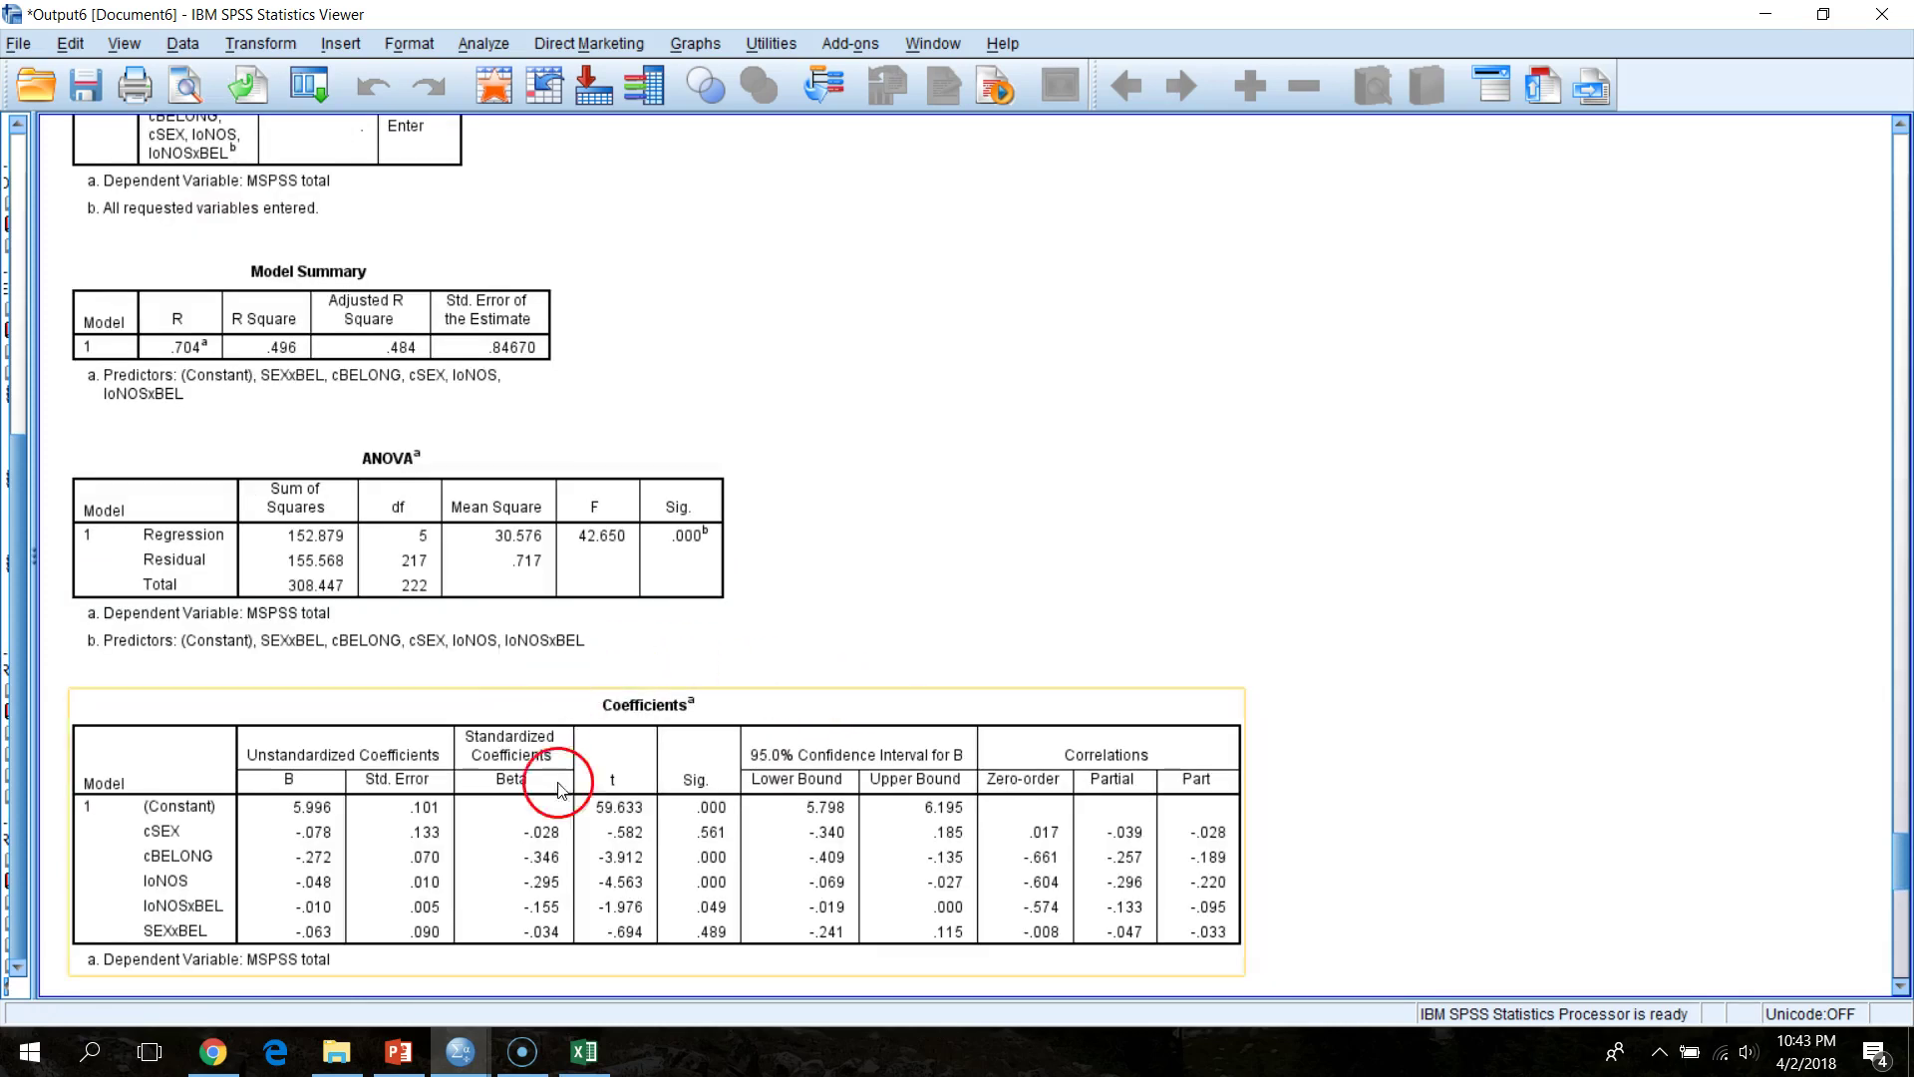
{"action": "left_click", "coordinate": [245, 447]}
{"action": "left_click", "coordinate": [268, 366]}
{"action": "left_click", "coordinate": [299, 512]}
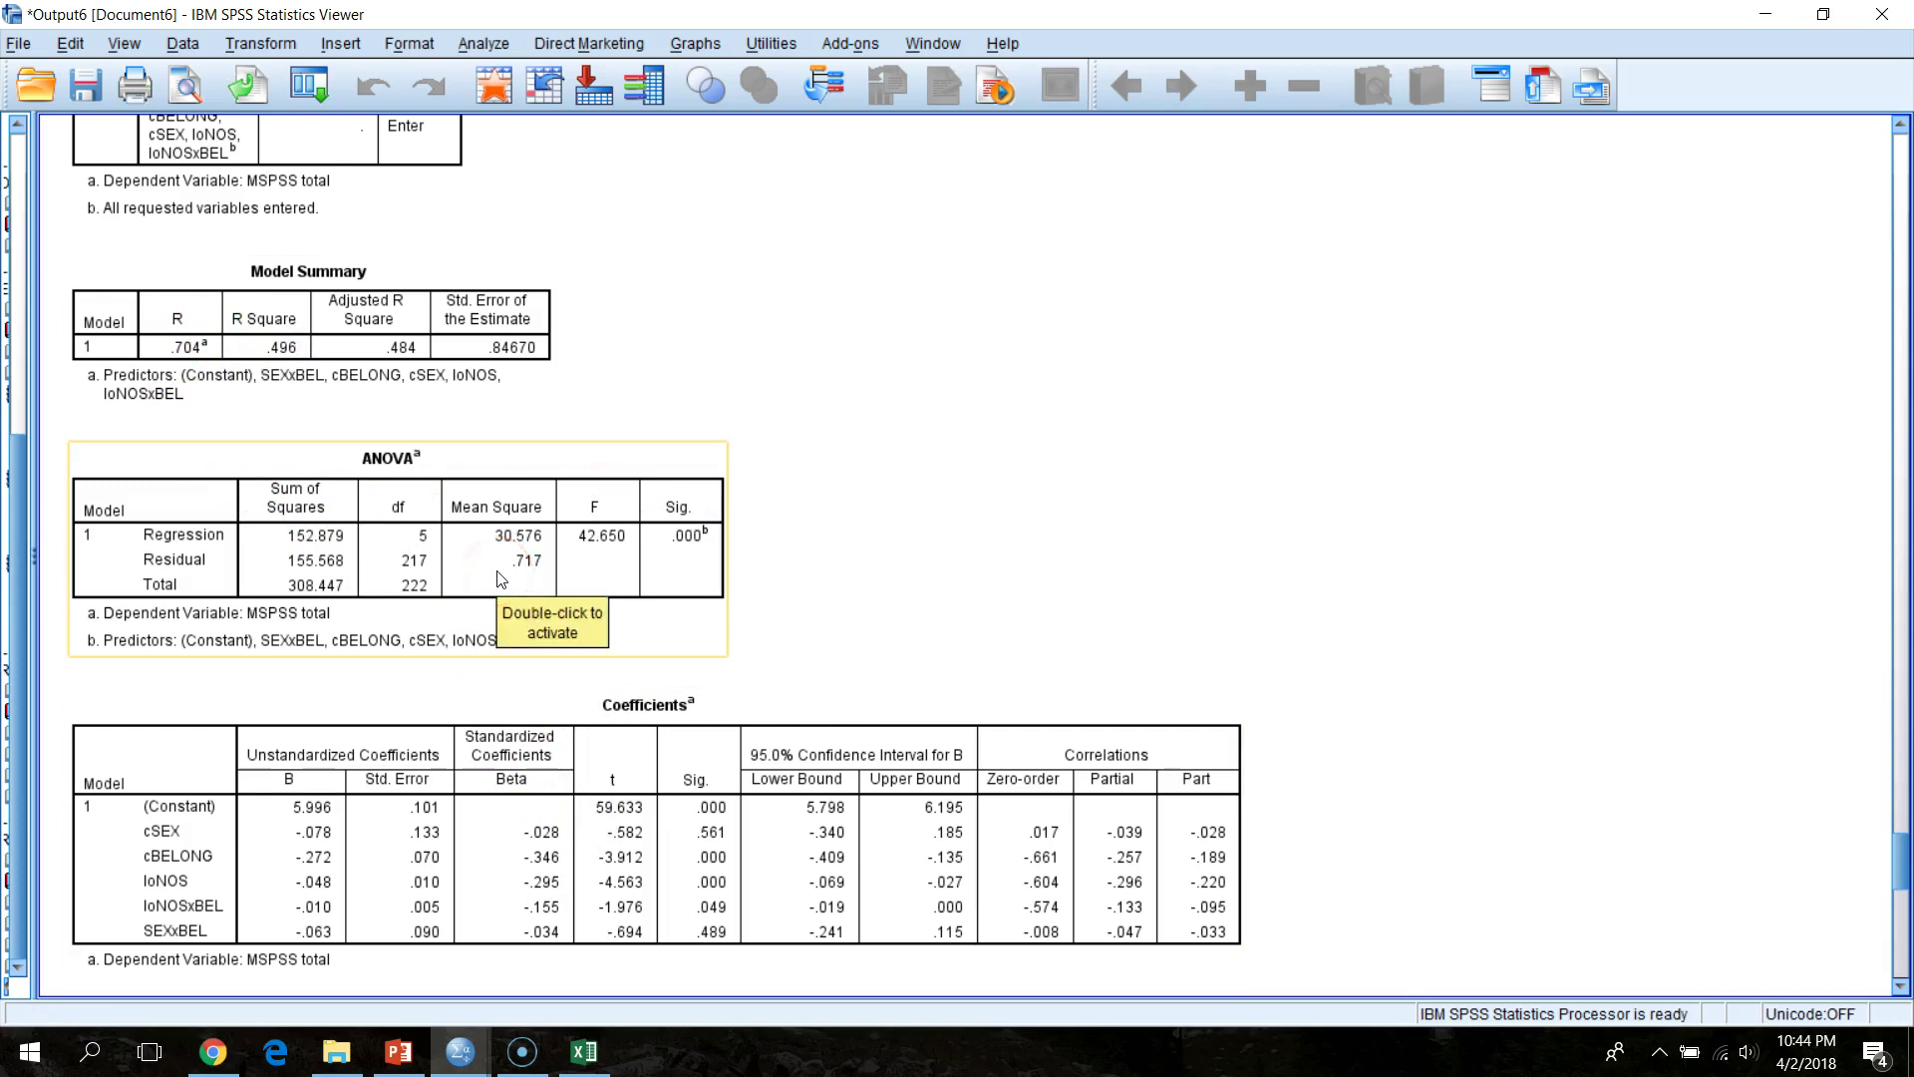
{"action": "left_click", "coordinate": [551, 846]}
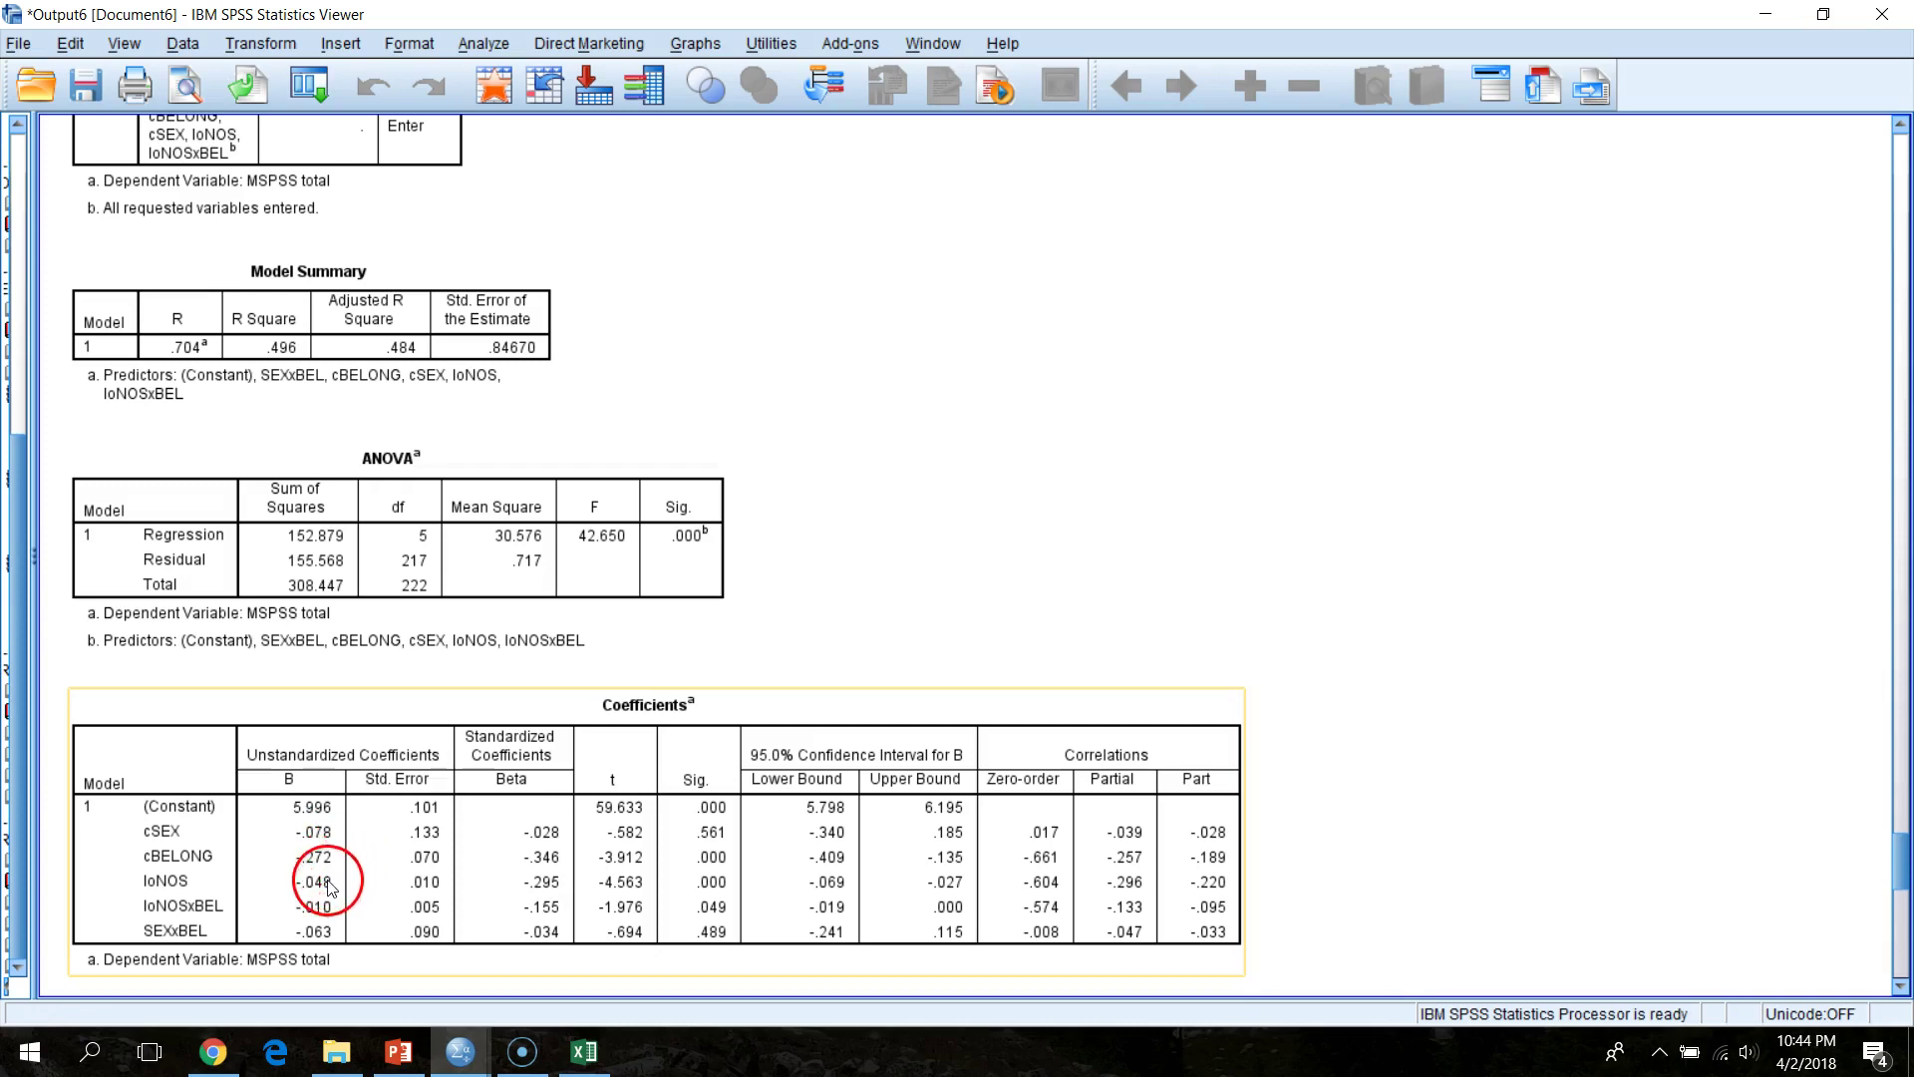
{"action": "left_click", "coordinate": [458, 580]}
{"action": "left_click", "coordinate": [773, 629]}
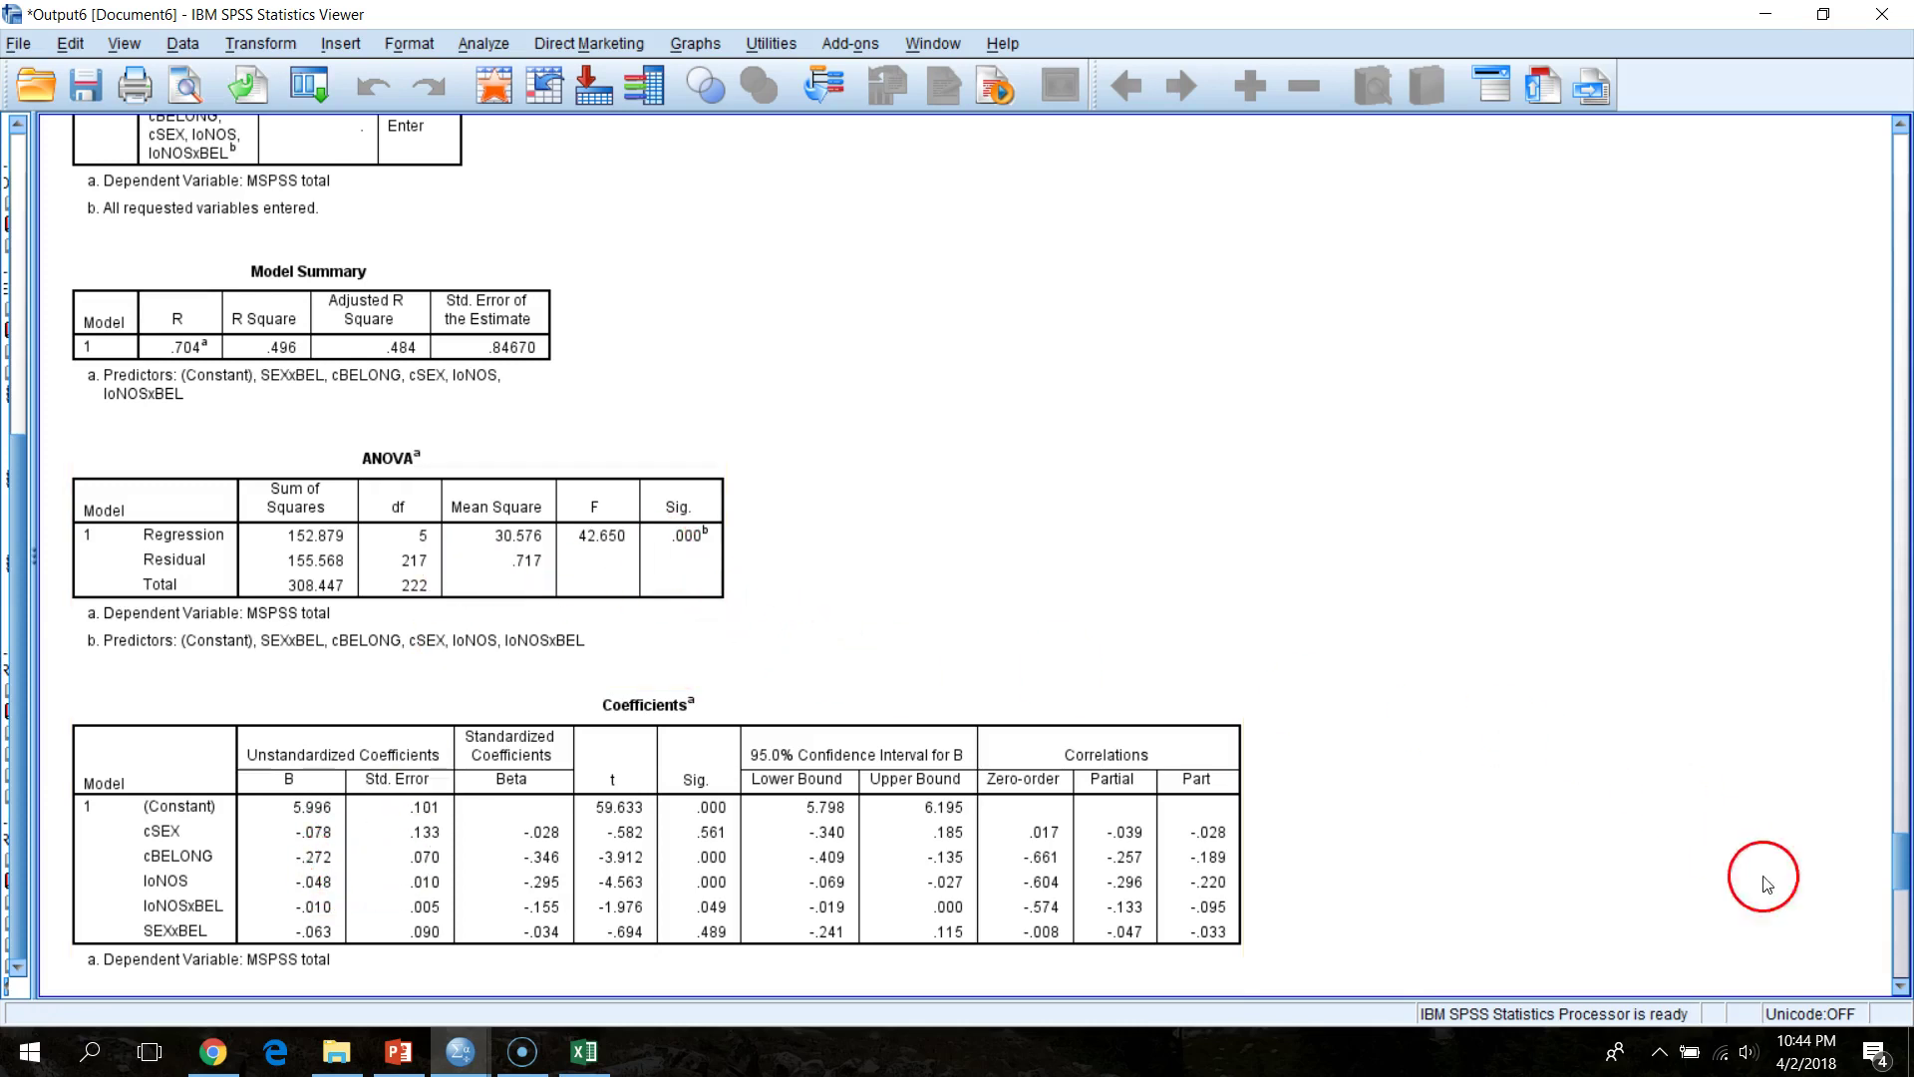
{"action": "left_click_drag", "start_coordinate": [1905, 875], "coordinate": [1838, 287]}
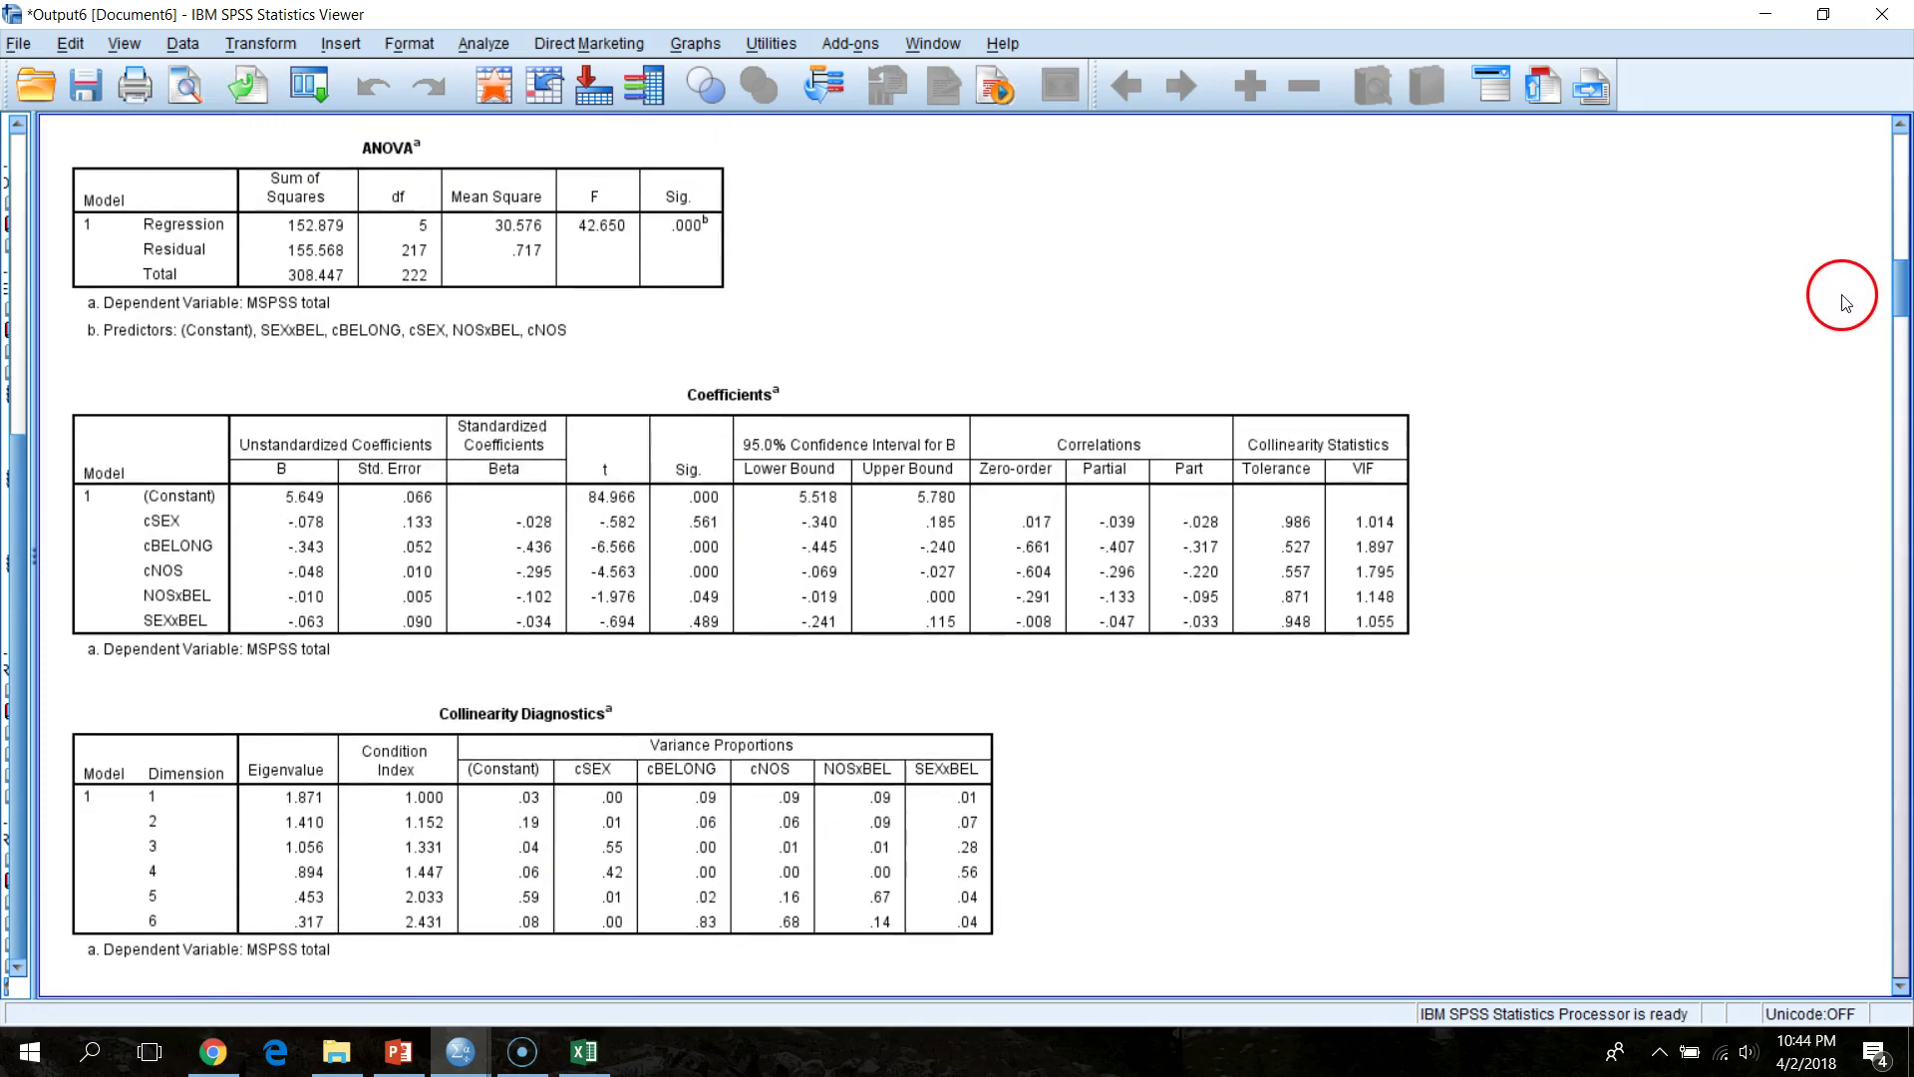
{"action": "left_click", "coordinate": [1154, 462]}
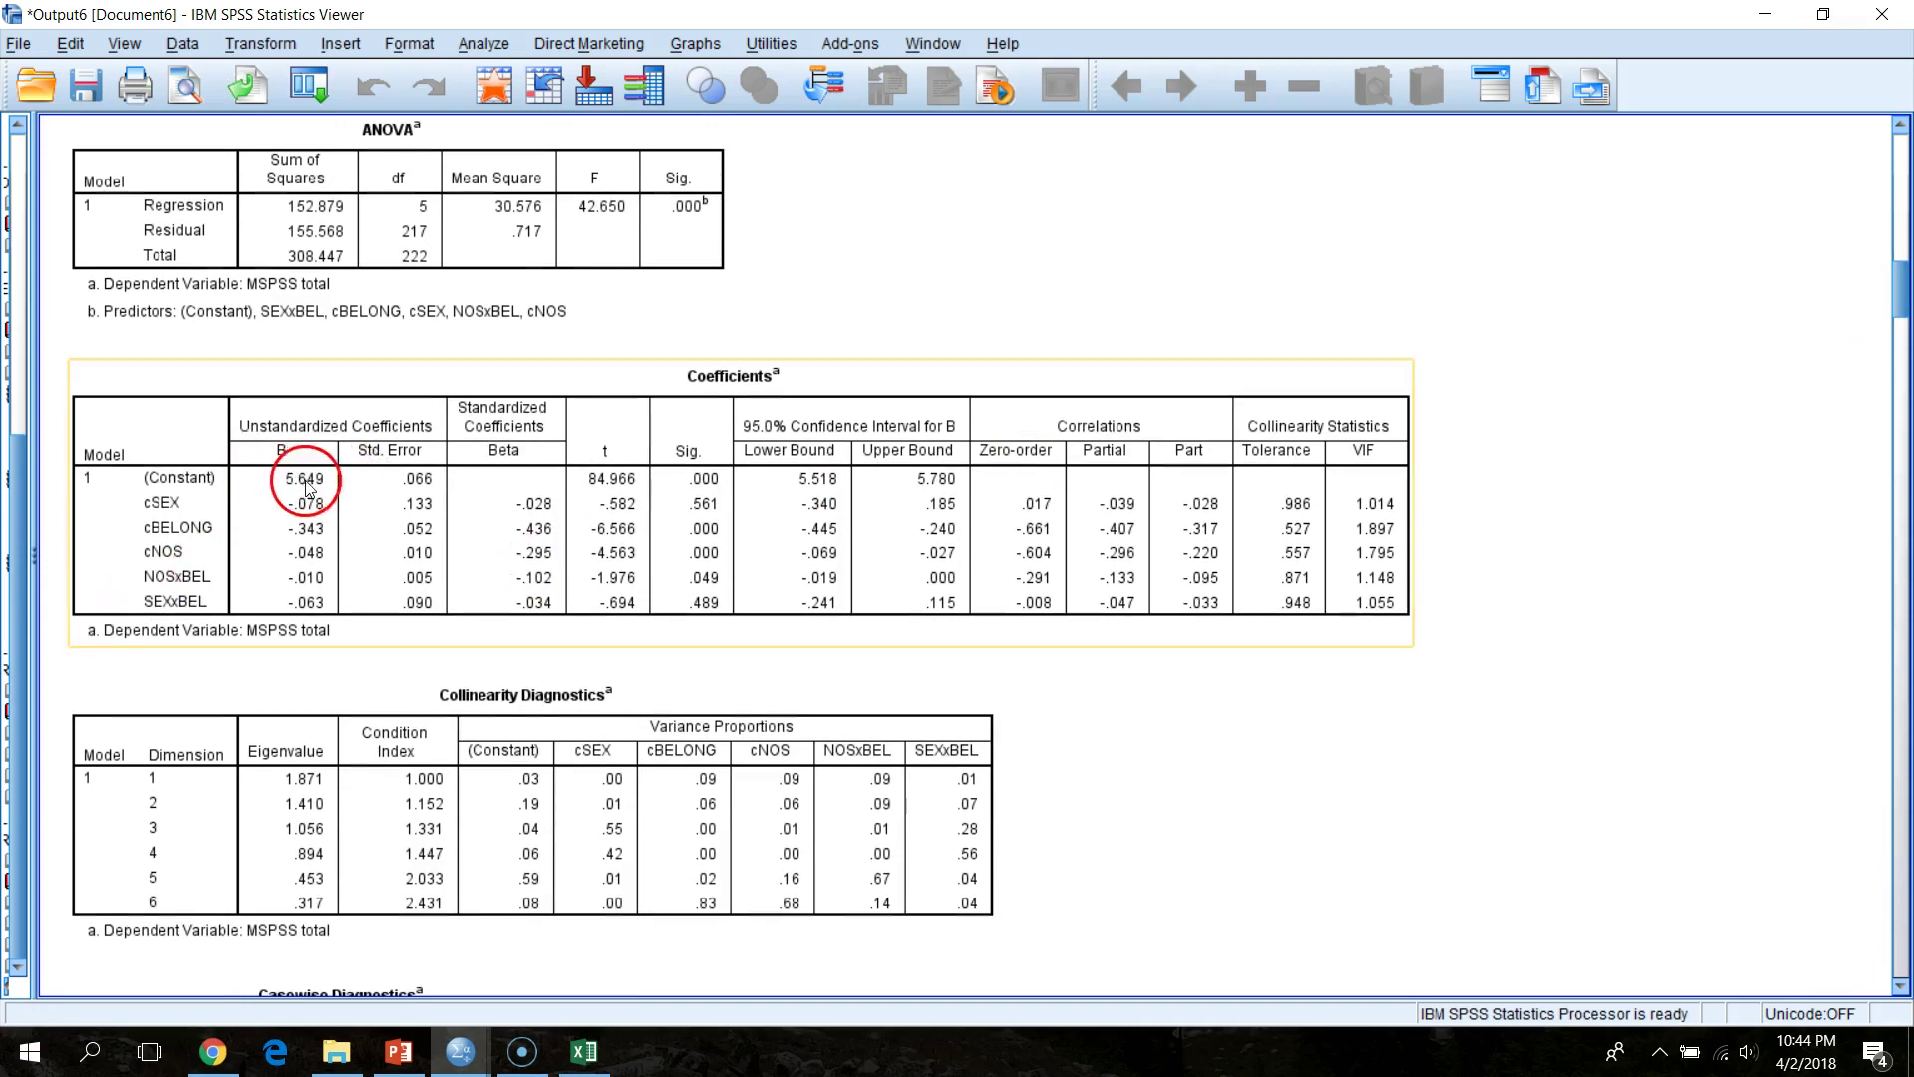
{"action": "left_click_drag", "start_coordinate": [1897, 296], "coordinate": [1862, 948]}
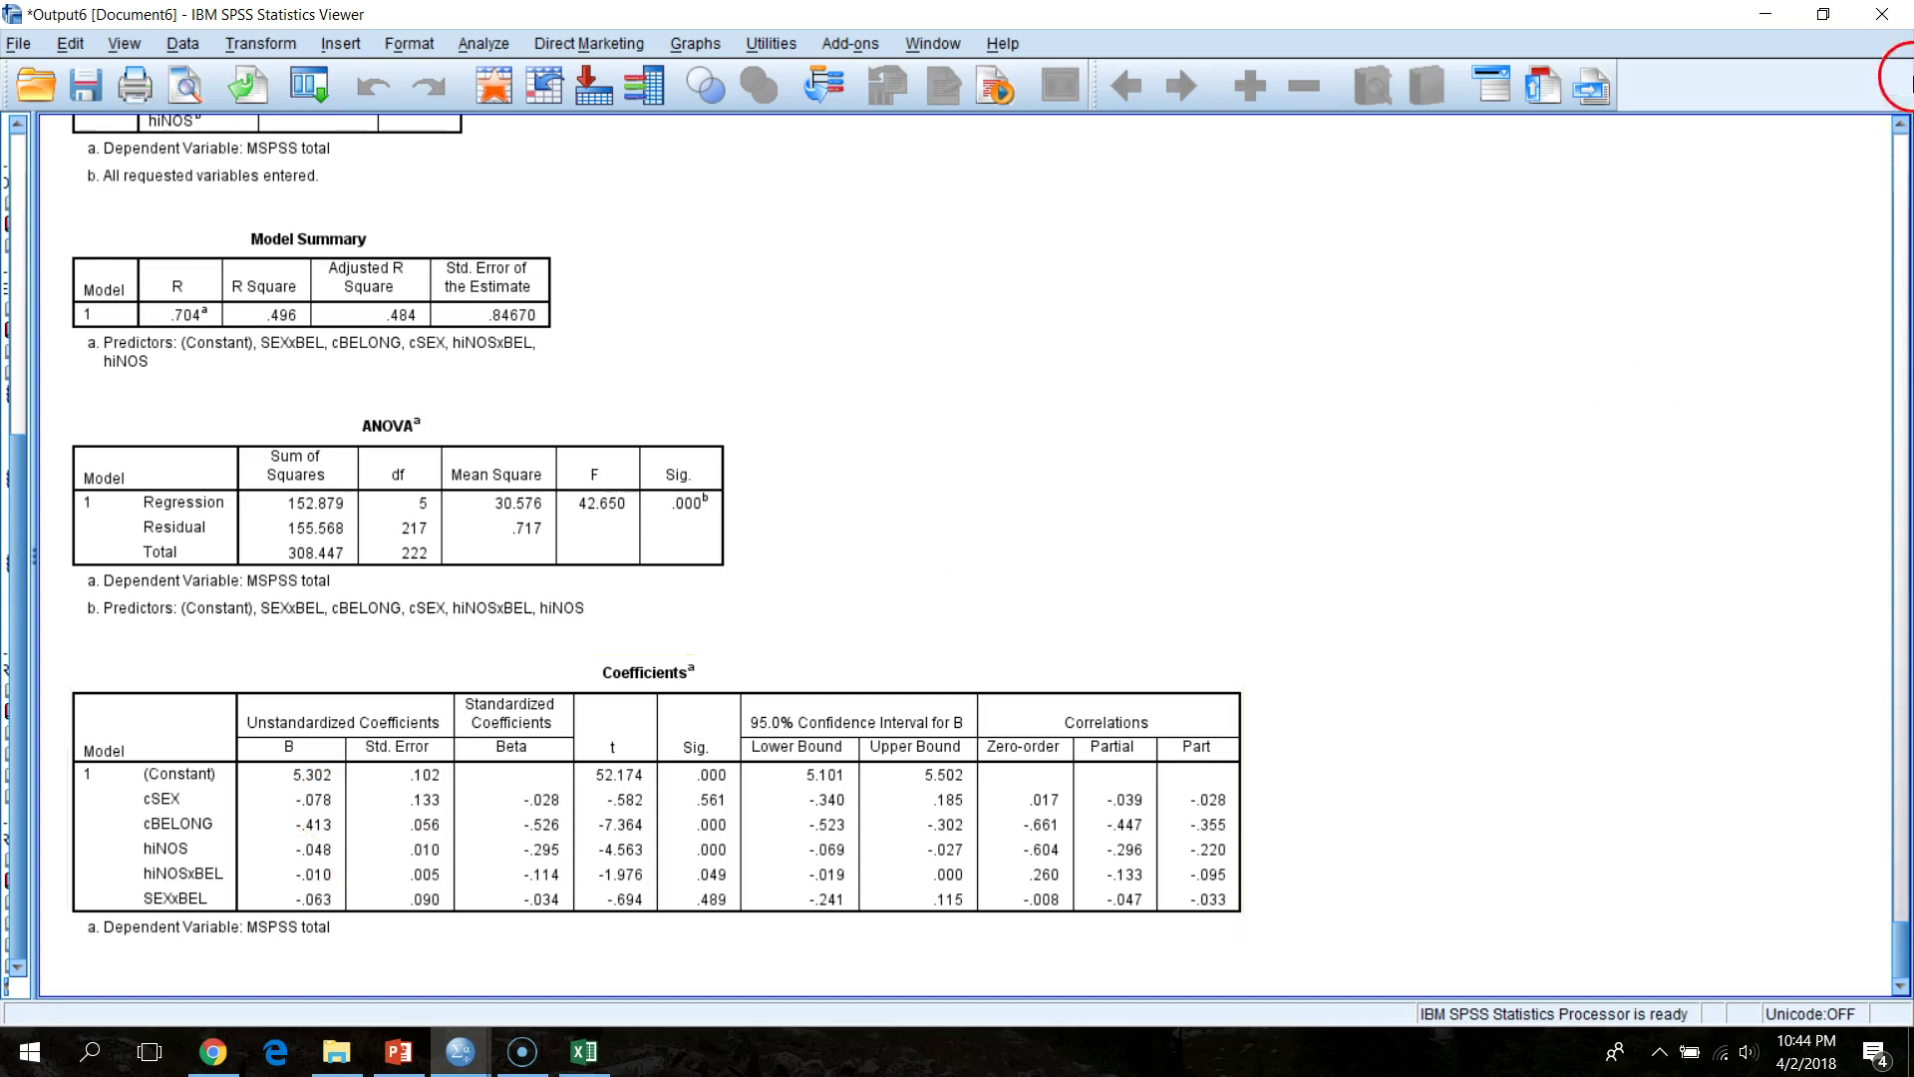
- Close the output without saving it and rerun only the original REGRESSION command with cNOS and NOSxBEL
{"action": "left_click", "coordinate": [1895, 14]}
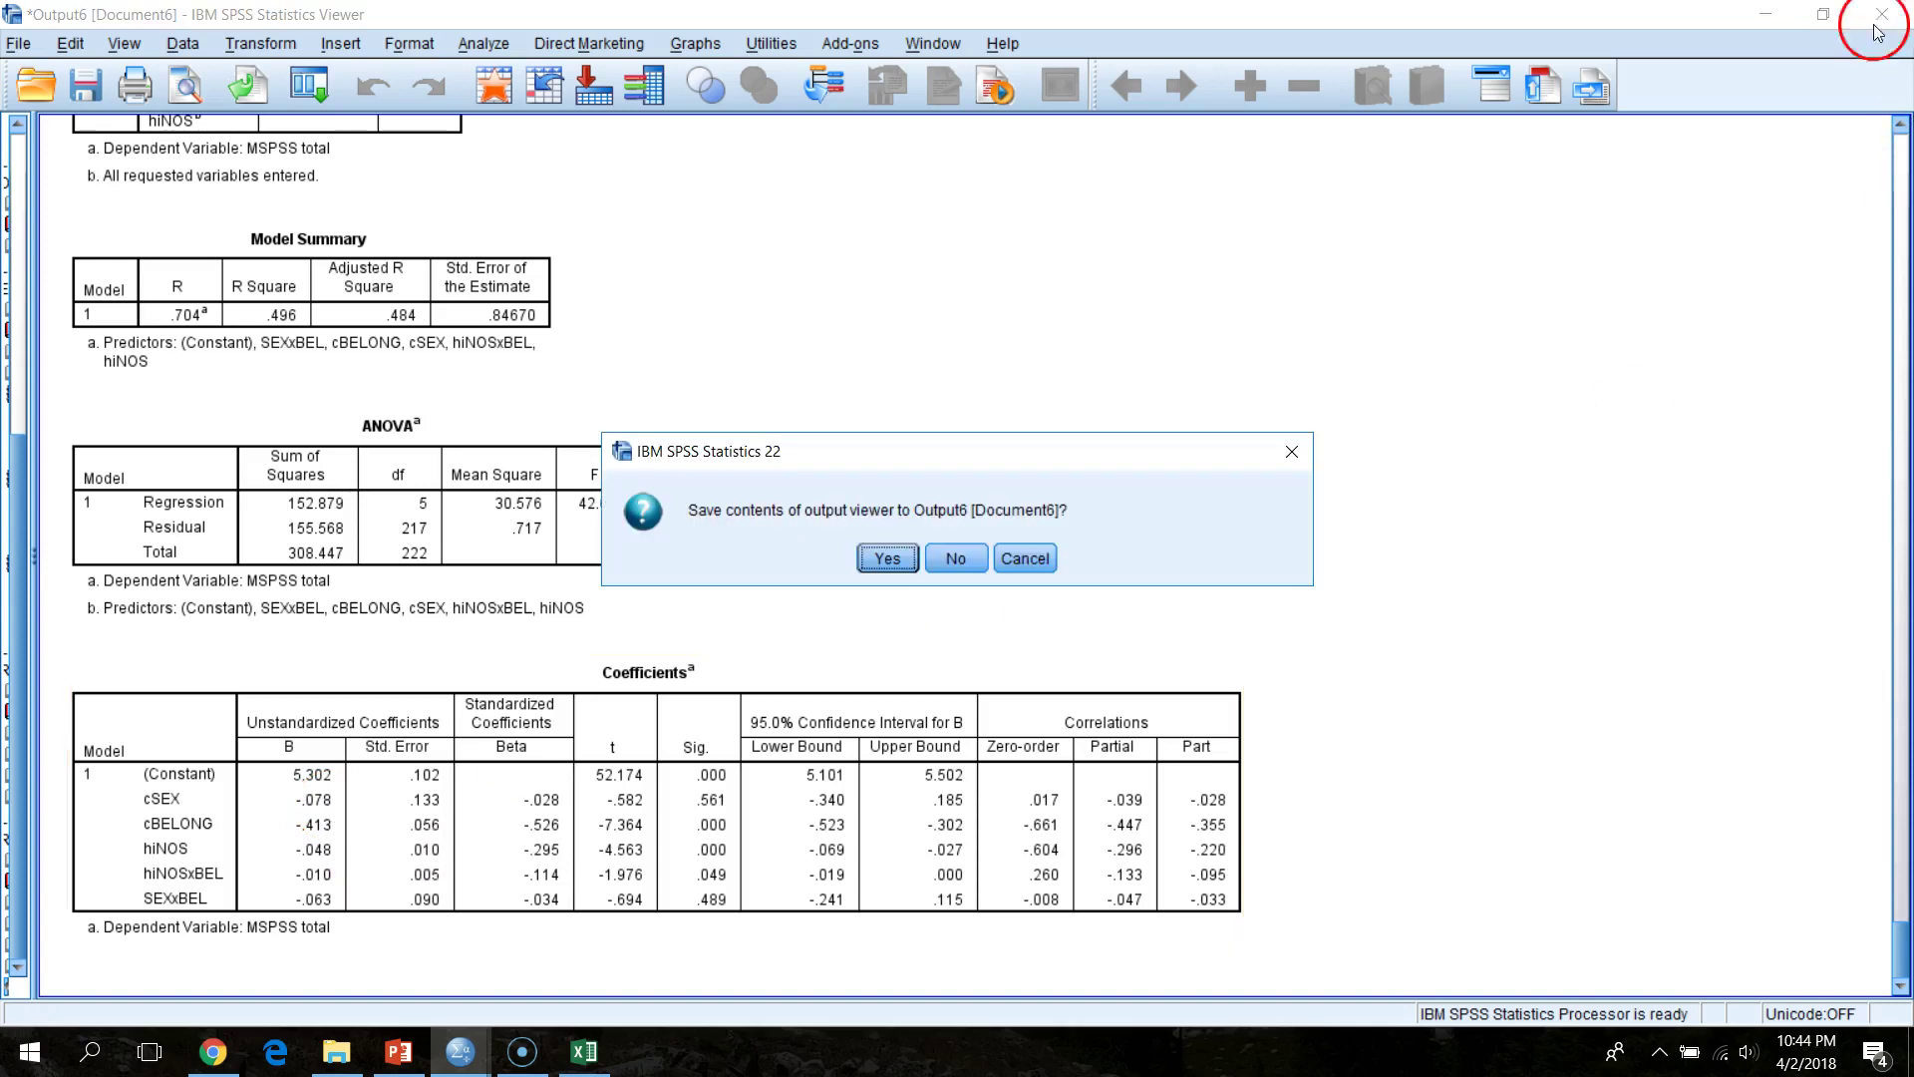
{"action": "left_click", "coordinate": [961, 554]}
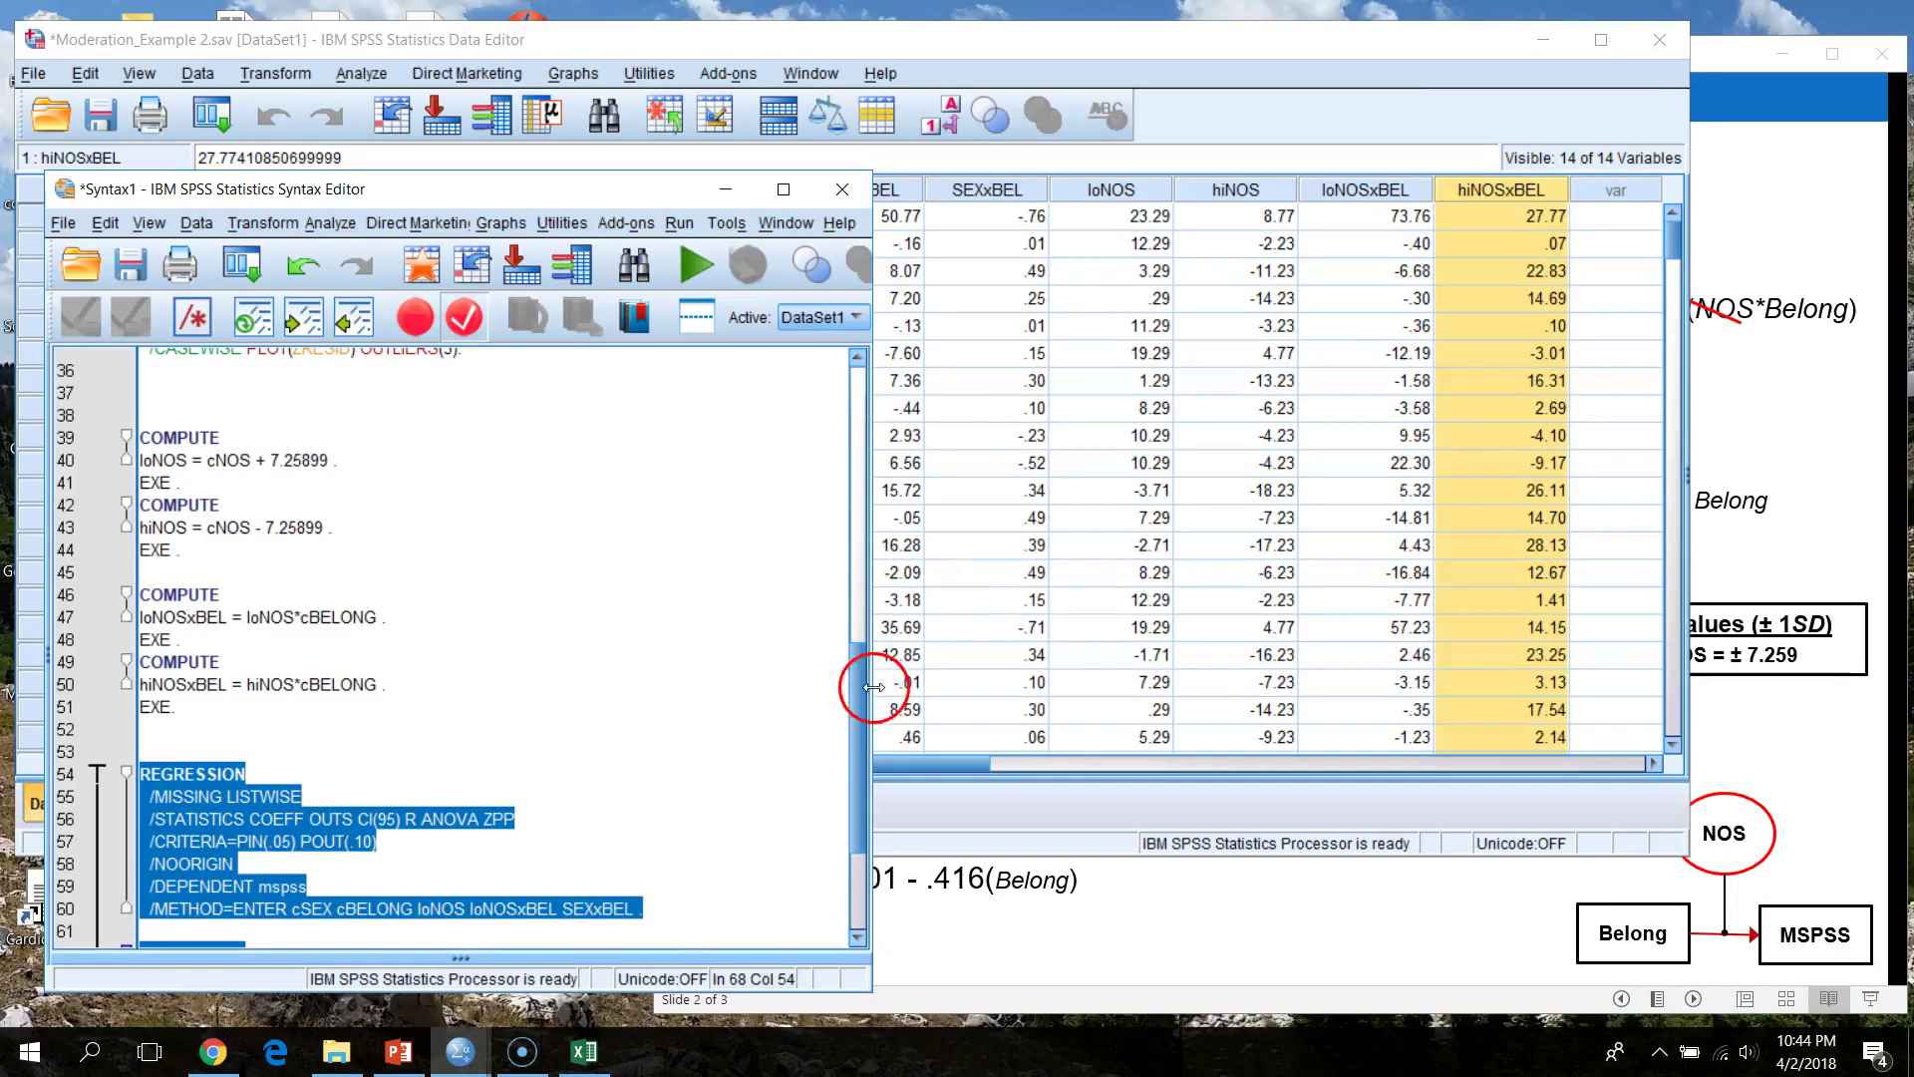
{"action": "left_click", "coordinate": [291, 685]}
{"action": "scroll", "coordinate": [281, 688], "scroll_direction": "up", "scroll_amount": 6}
{"action": "scroll", "coordinate": [281, 688], "scroll_direction": "up", "scroll_amount": 6}
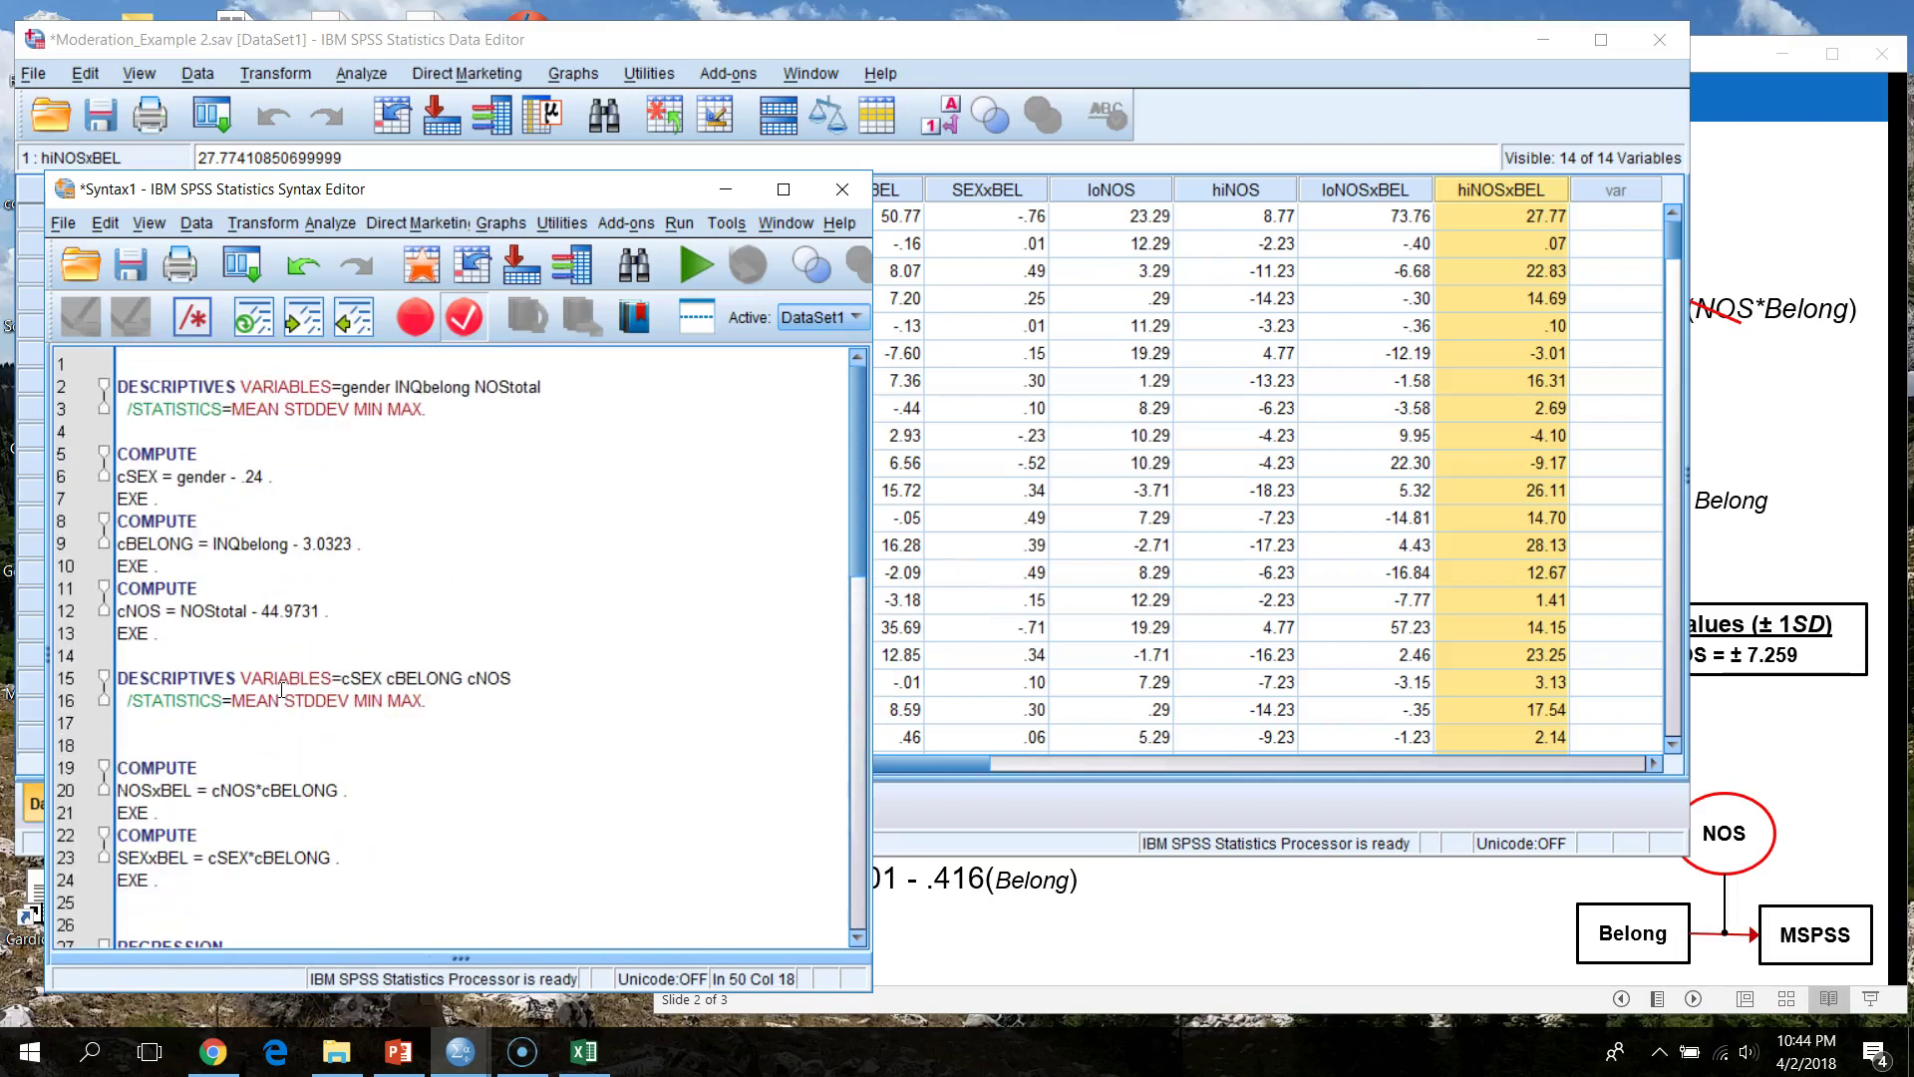
{"action": "scroll", "coordinate": [282, 688], "scroll_direction": "down", "scroll_amount": 7}
{"action": "left_click_drag", "start_coordinate": [483, 668], "coordinate": [116, 479]}
{"action": "left_click", "coordinate": [697, 263]}
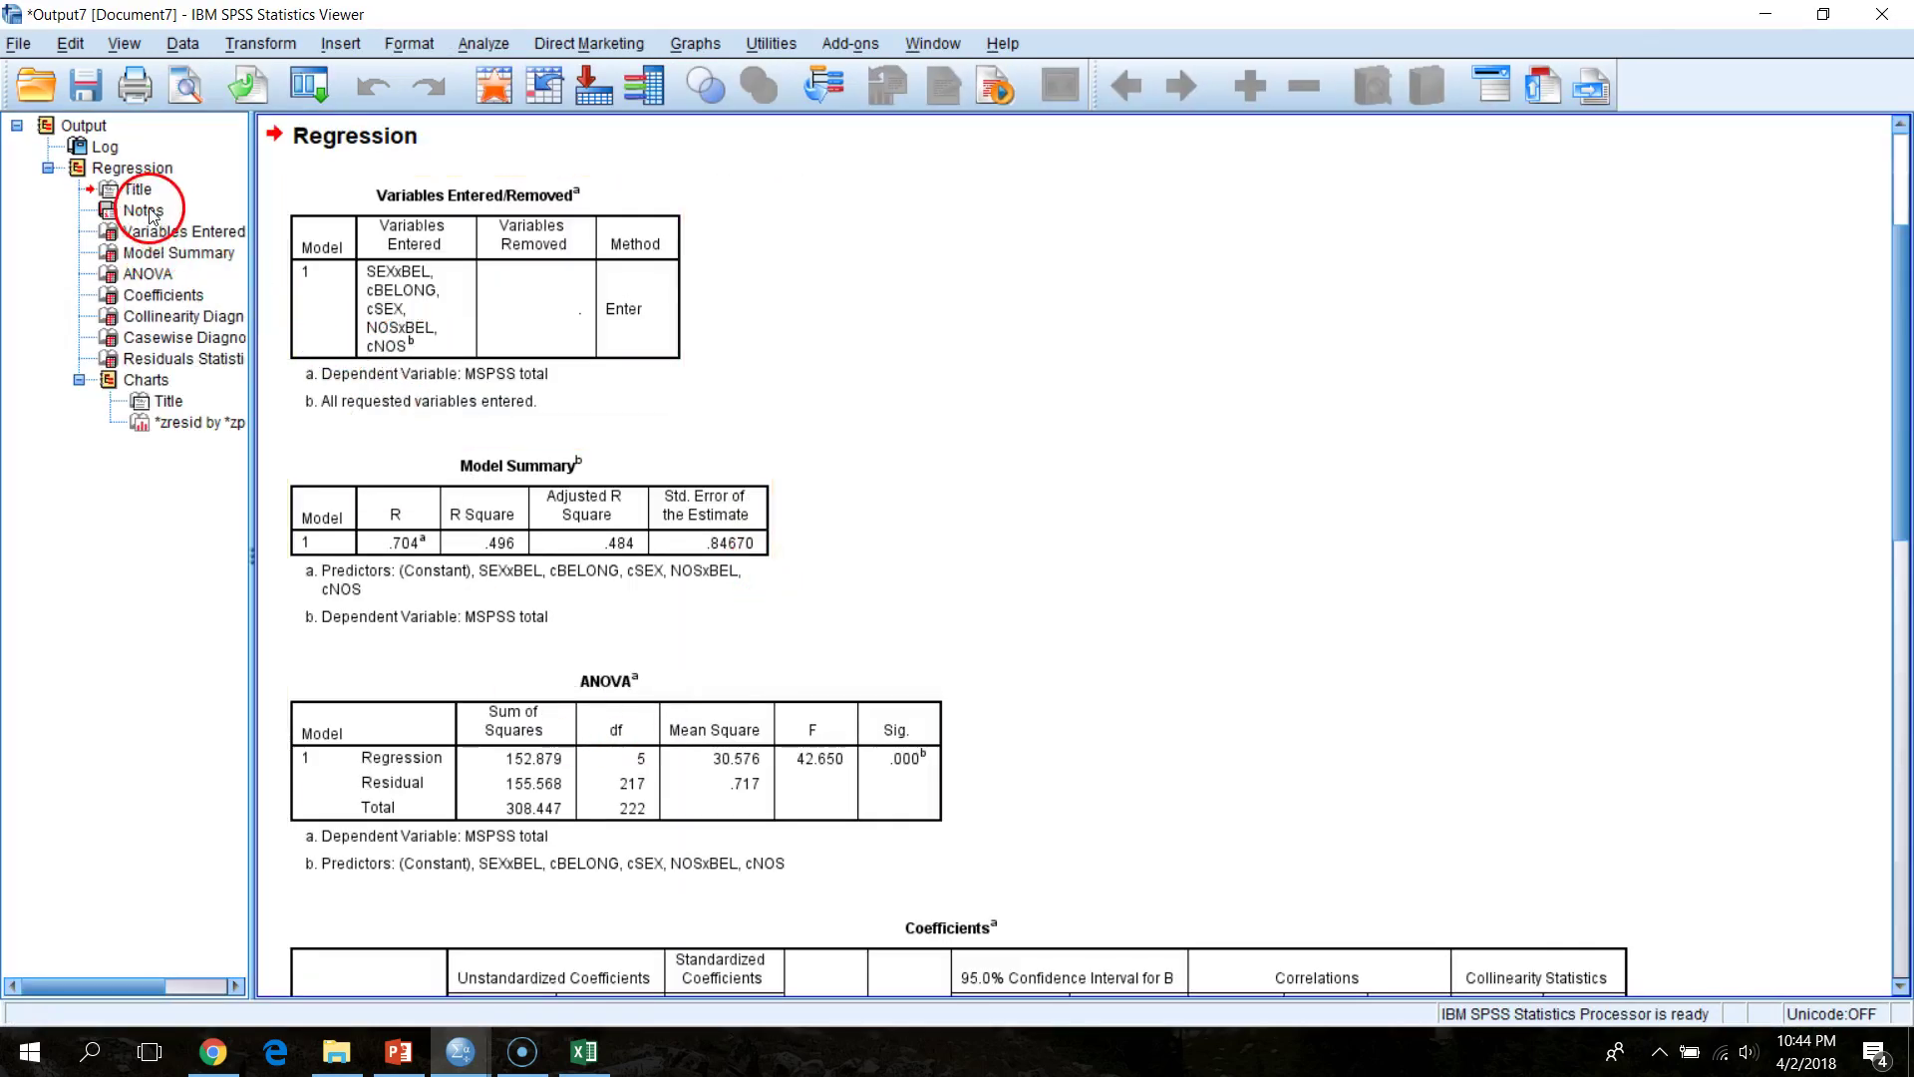
- Delete the Variables Entered/Removed table, Regression title, Collinearity Diagnostics and Casewise Diagnostics from the output
{"action": "left_click", "coordinate": [417, 299]}
{"action": "key", "text": "Delete"}
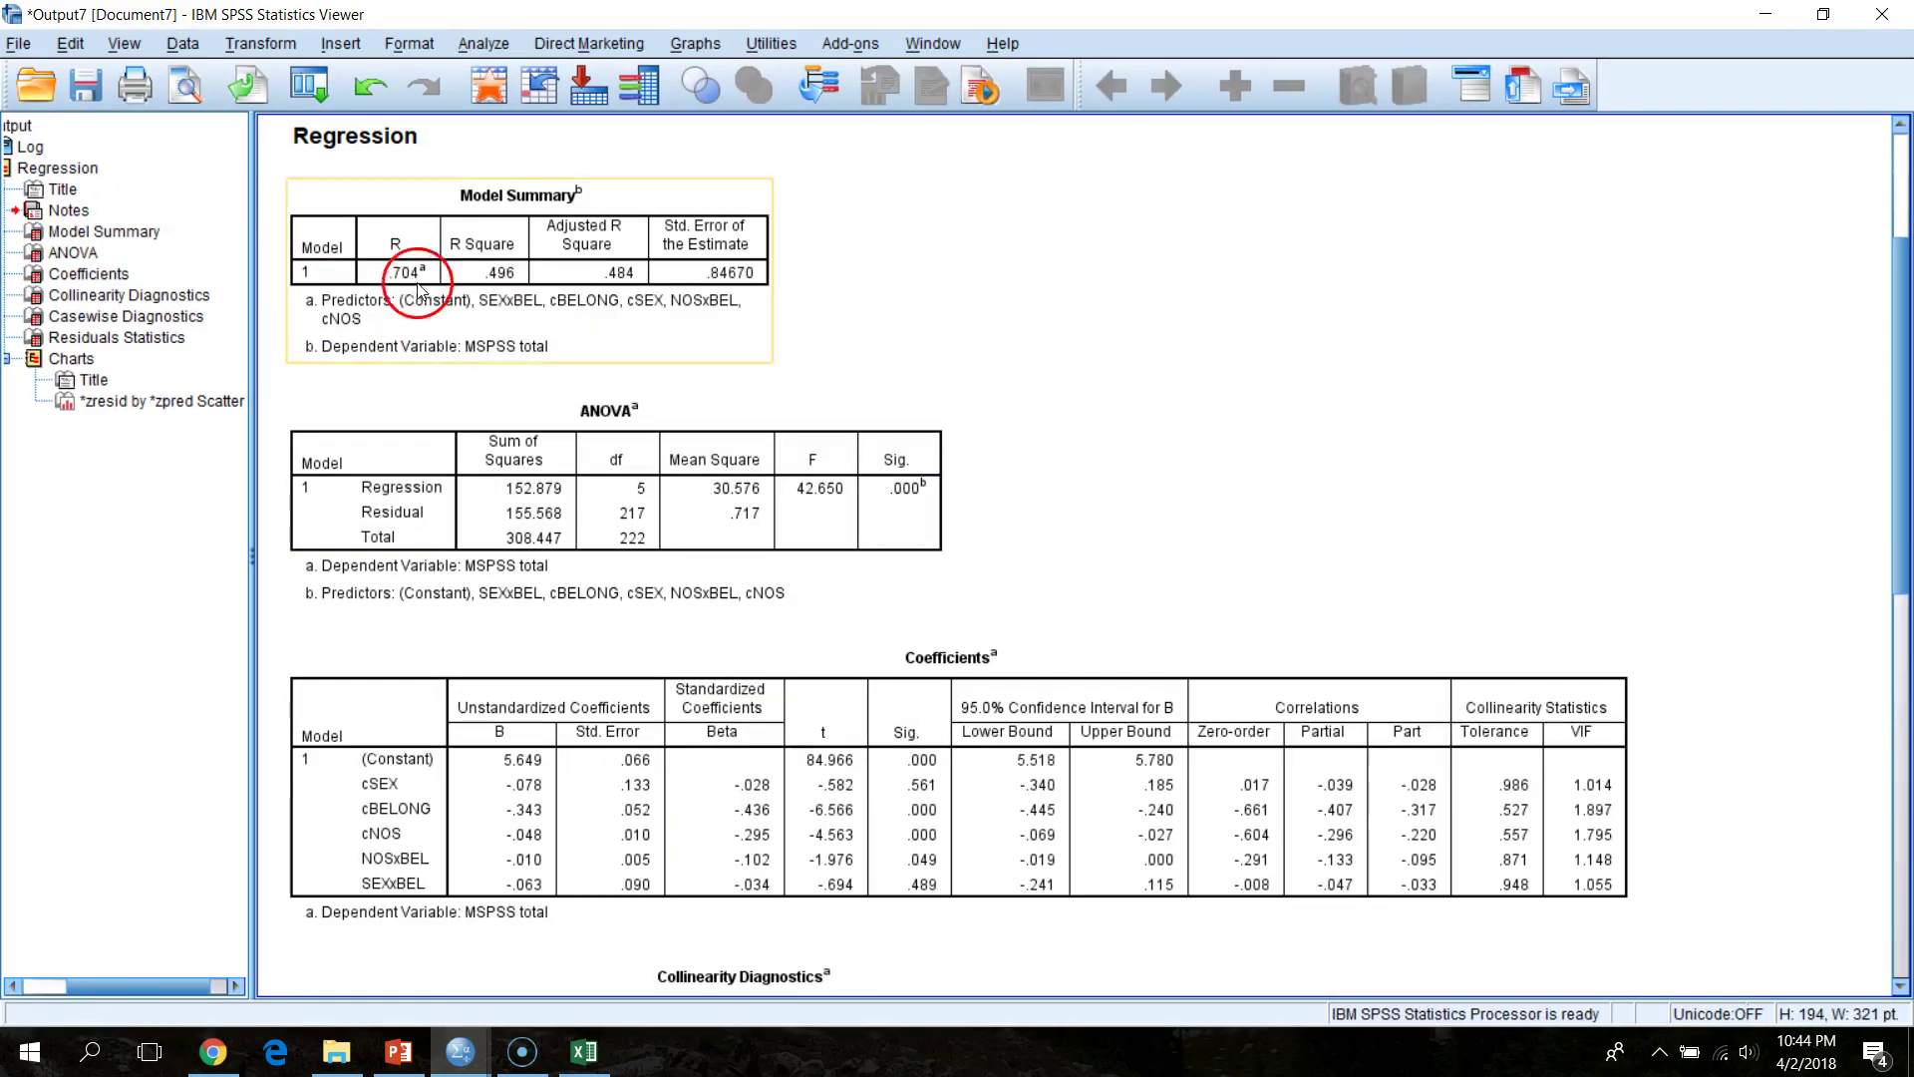
{"action": "left_click", "coordinate": [389, 144]}
{"action": "key", "text": "Delete"}
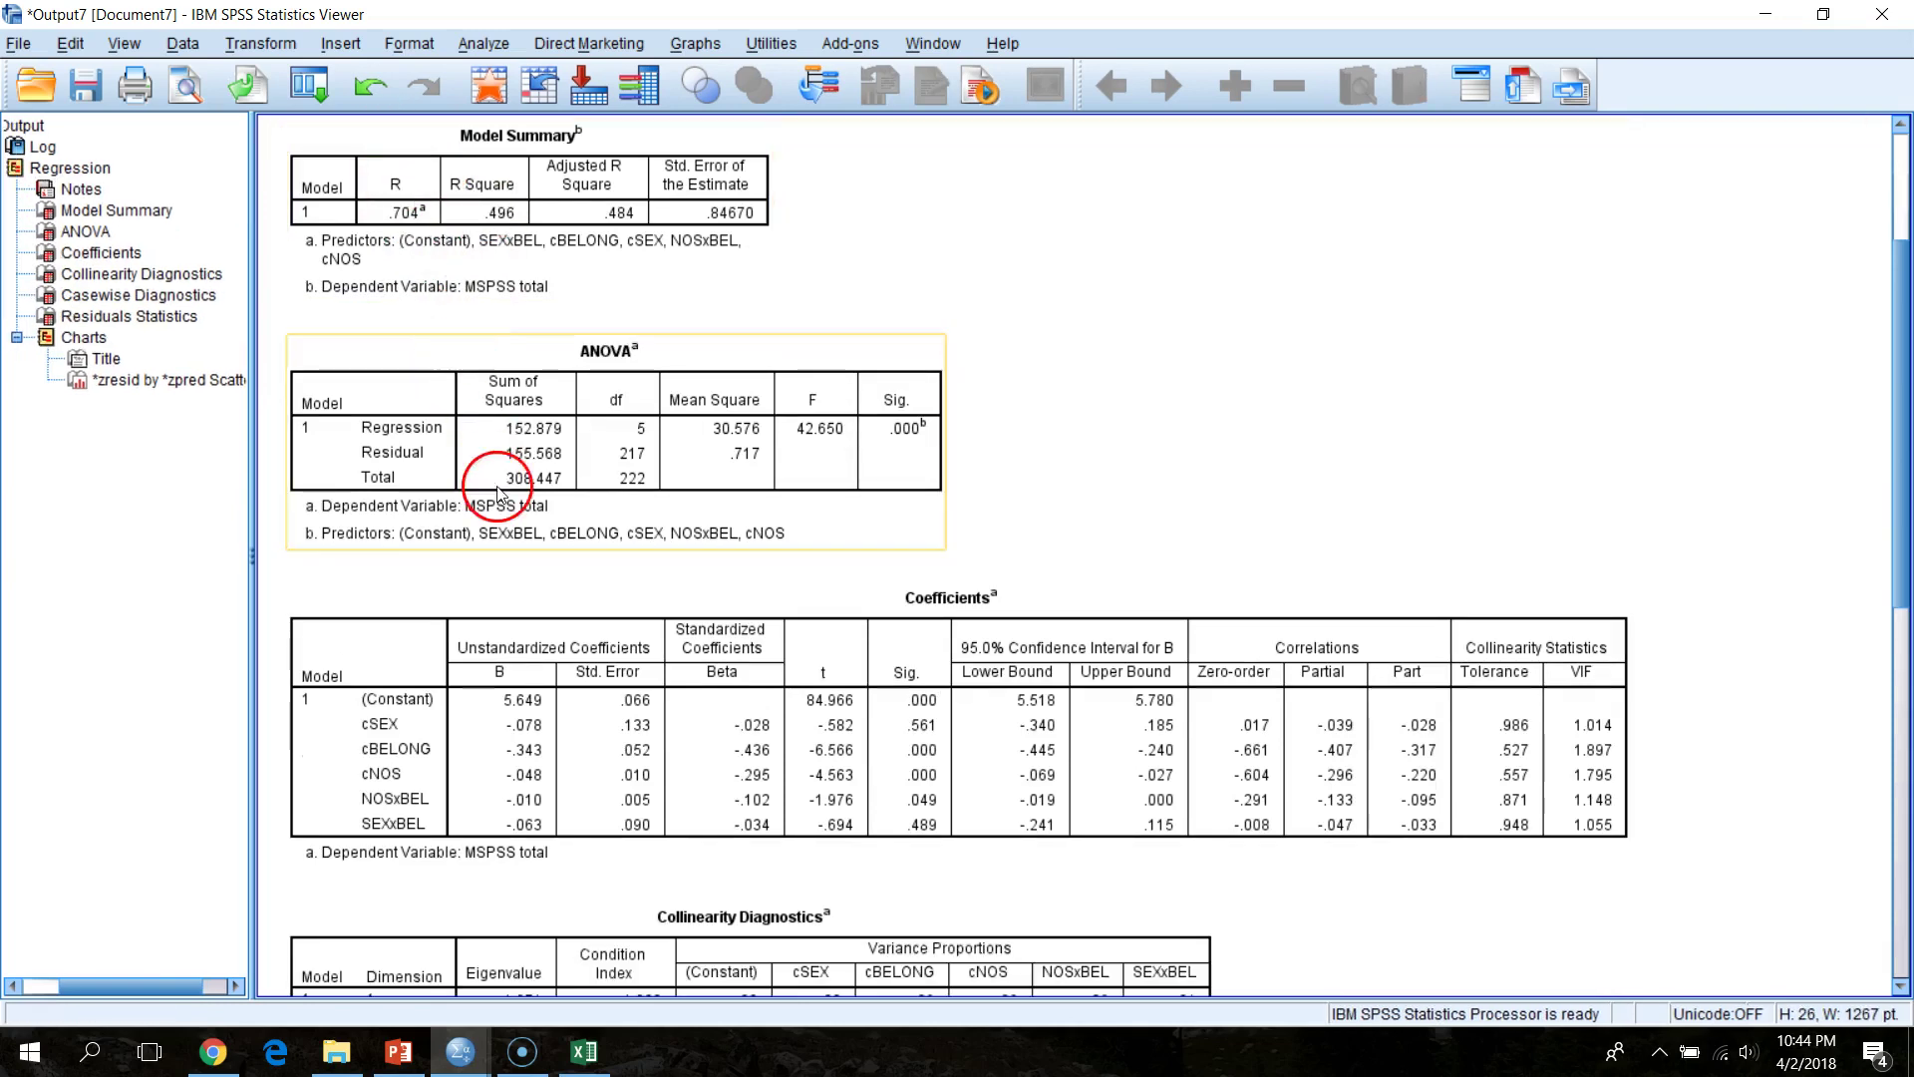
{"action": "scroll", "coordinate": [638, 767], "scroll_direction": "down", "scroll_amount": 3}
{"action": "left_click", "coordinate": [794, 733]}
{"action": "key", "text": "Delete"}
{"action": "left_click", "coordinate": [662, 769]}
{"action": "key", "text": "Delete"}
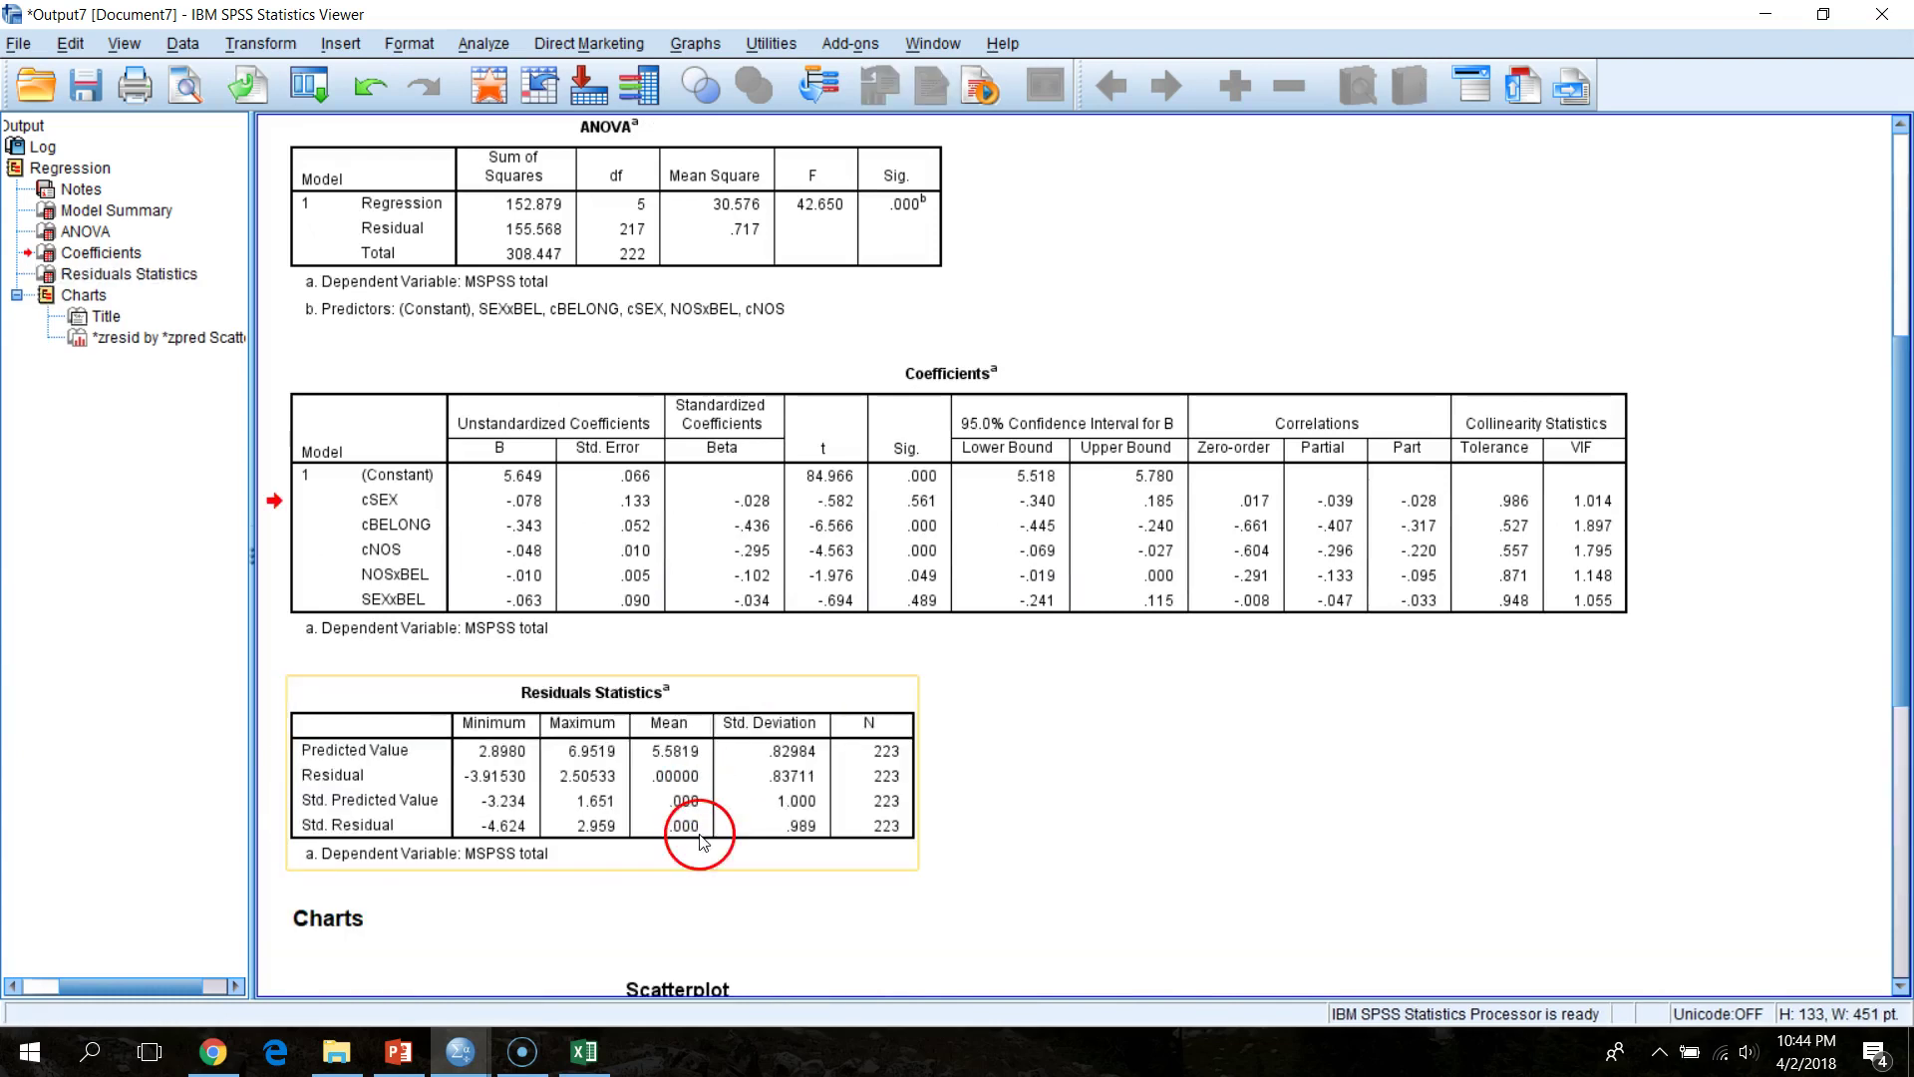
- Remove the Residuals Statistics table, the scatterplot, the Charts title and the REGRESSION command log from the output
{"action": "left_click", "coordinate": [696, 692]}
{"action": "key", "text": "Delete"}
{"action": "key", "text": "Delete"}
{"action": "left_click", "coordinate": [323, 930]}
{"action": "key", "text": "Delete"}
{"action": "left_click", "coordinate": [371, 145]}
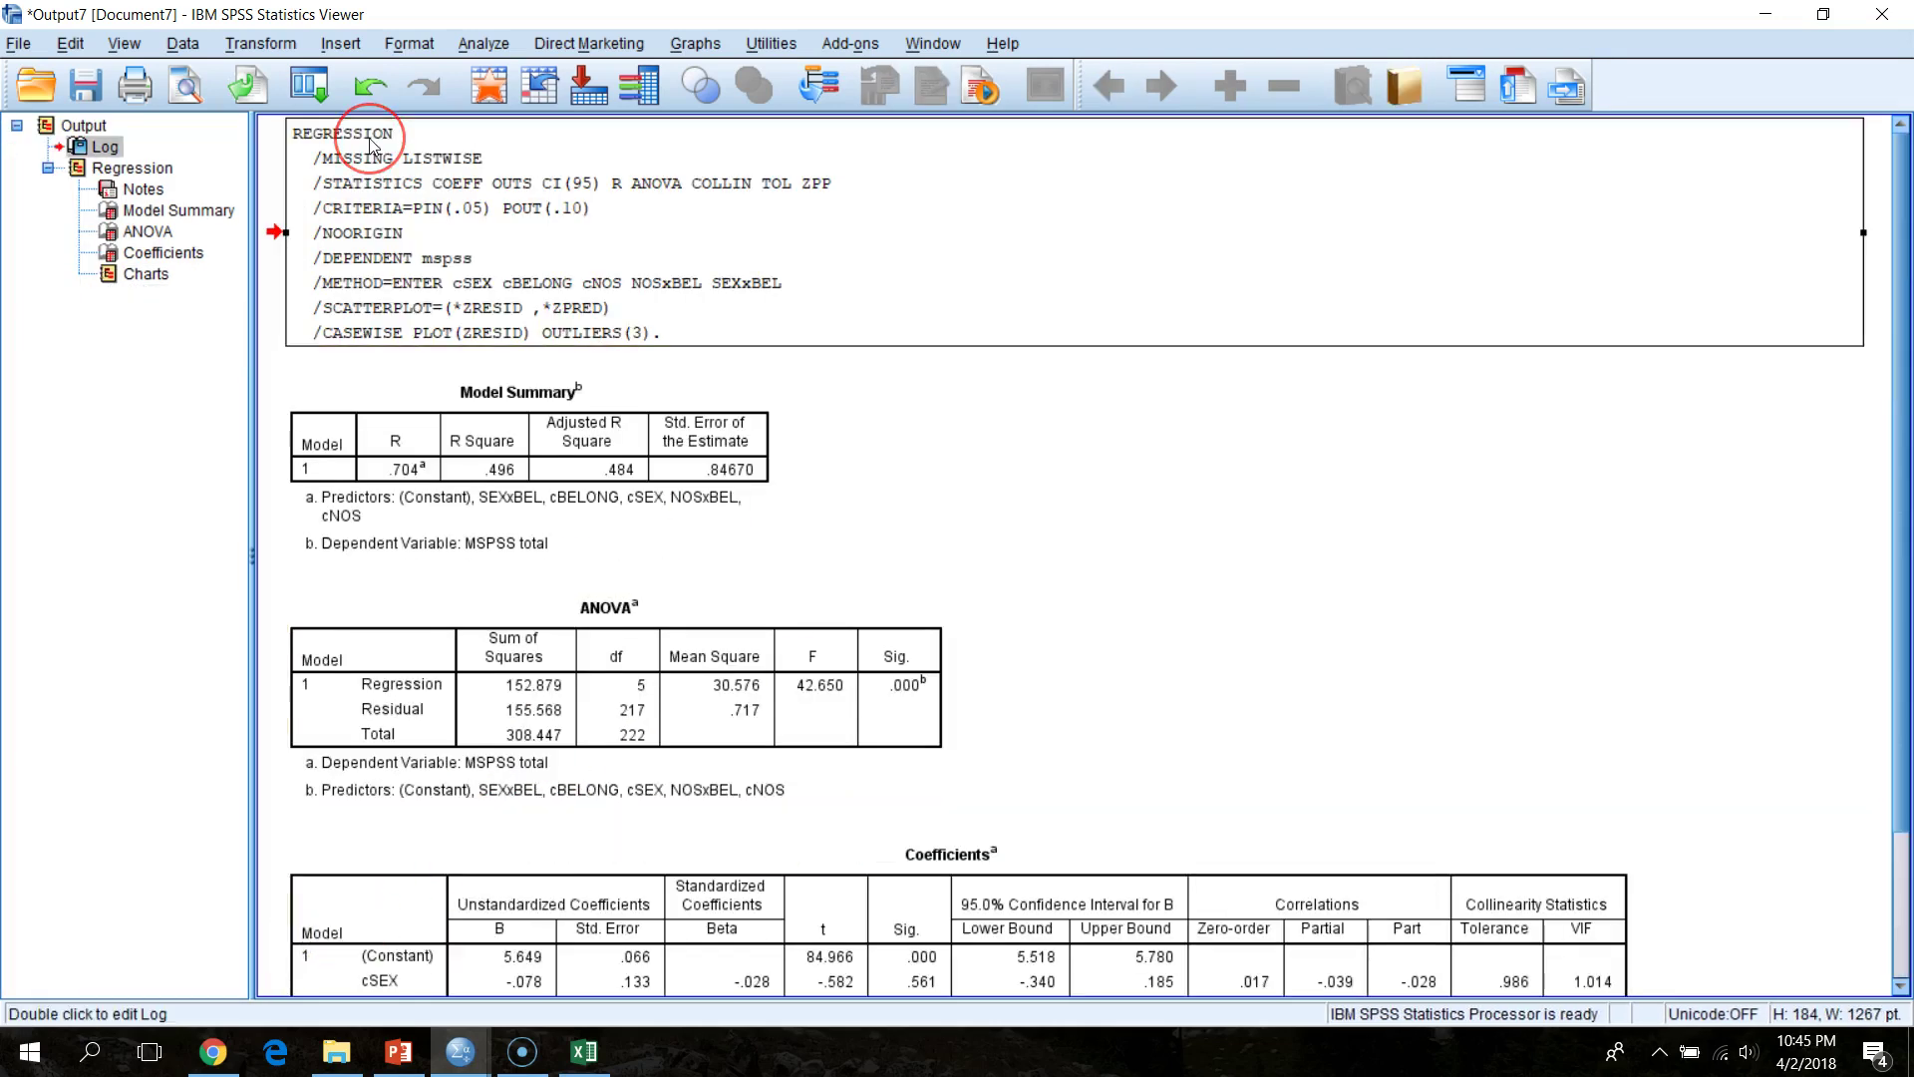
{"action": "key", "text": "Delete"}
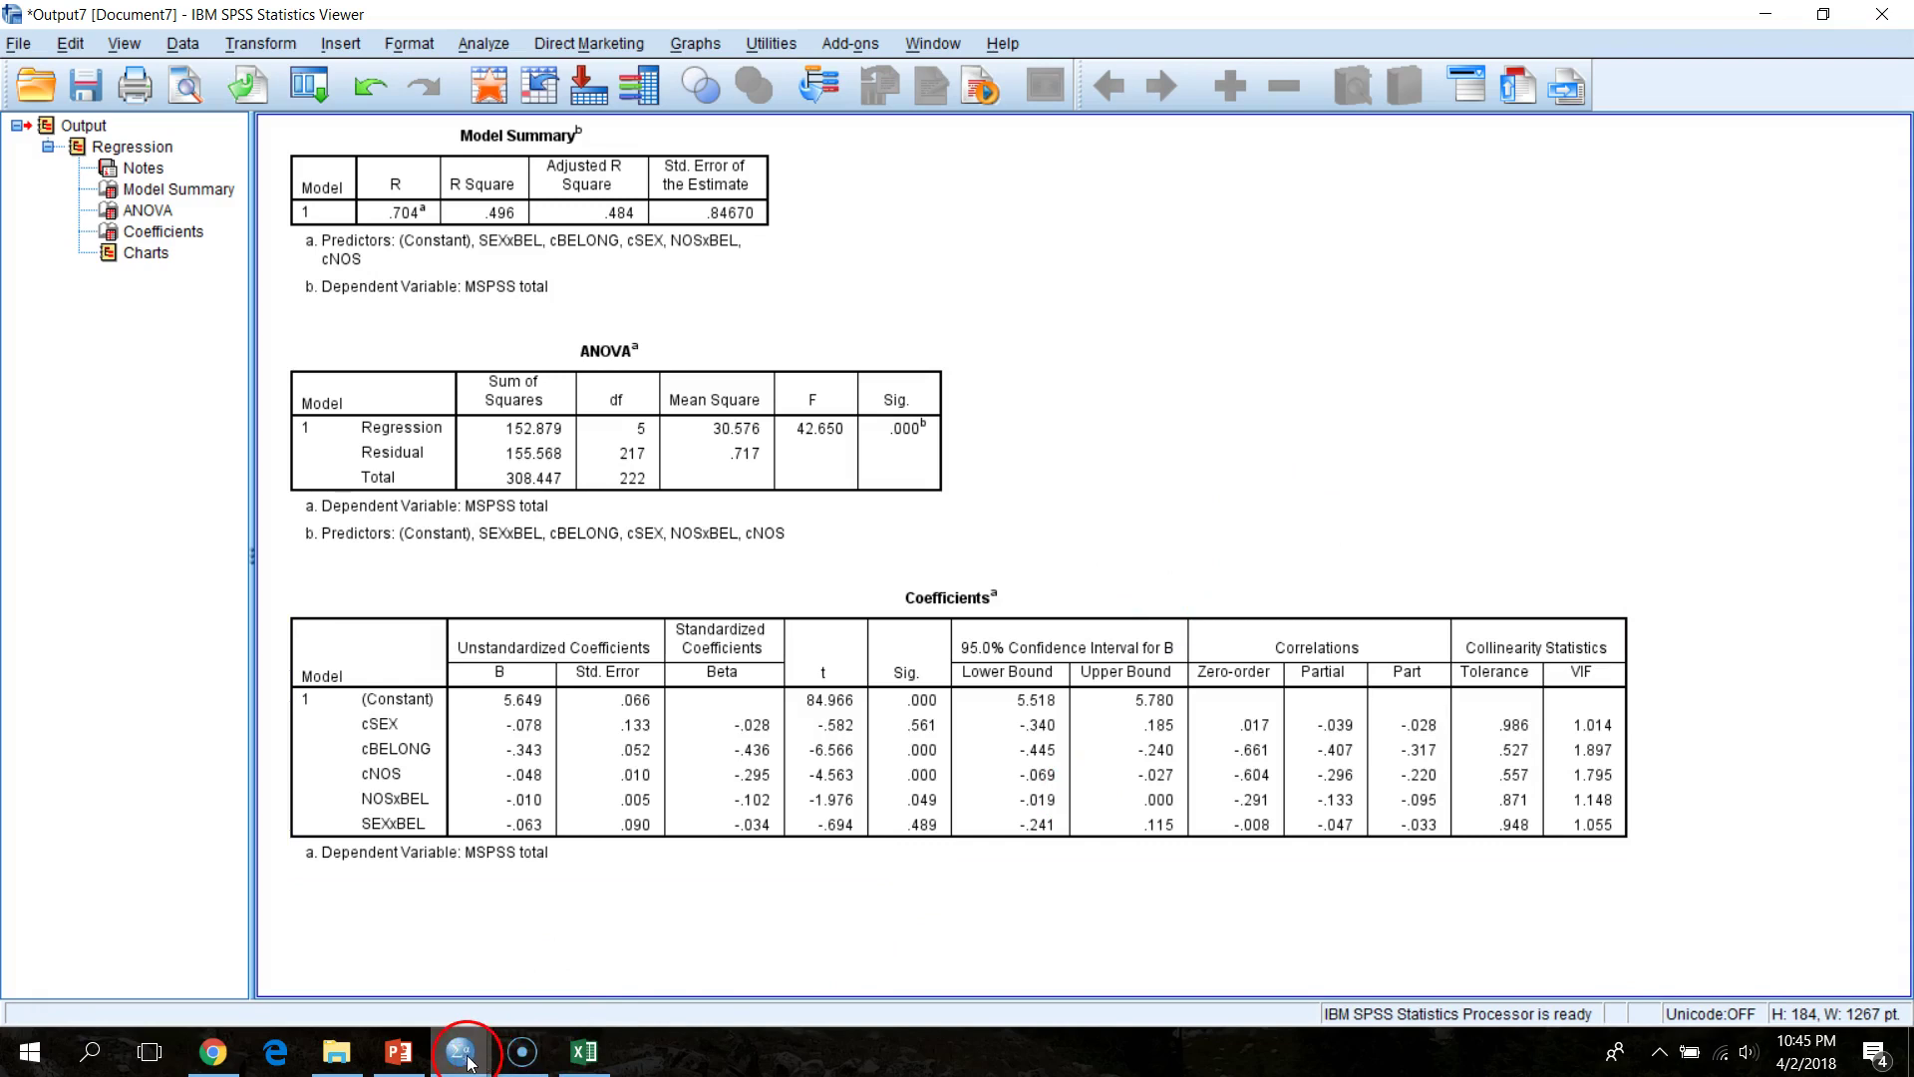
- Return to the syntax file and run the loNOS and hiNOS REGRESSION commands to add their results to the trimmed output
{"action": "mouse_move", "coordinate": [468, 1059]}
{"action": "left_click", "coordinate": [436, 1013]}
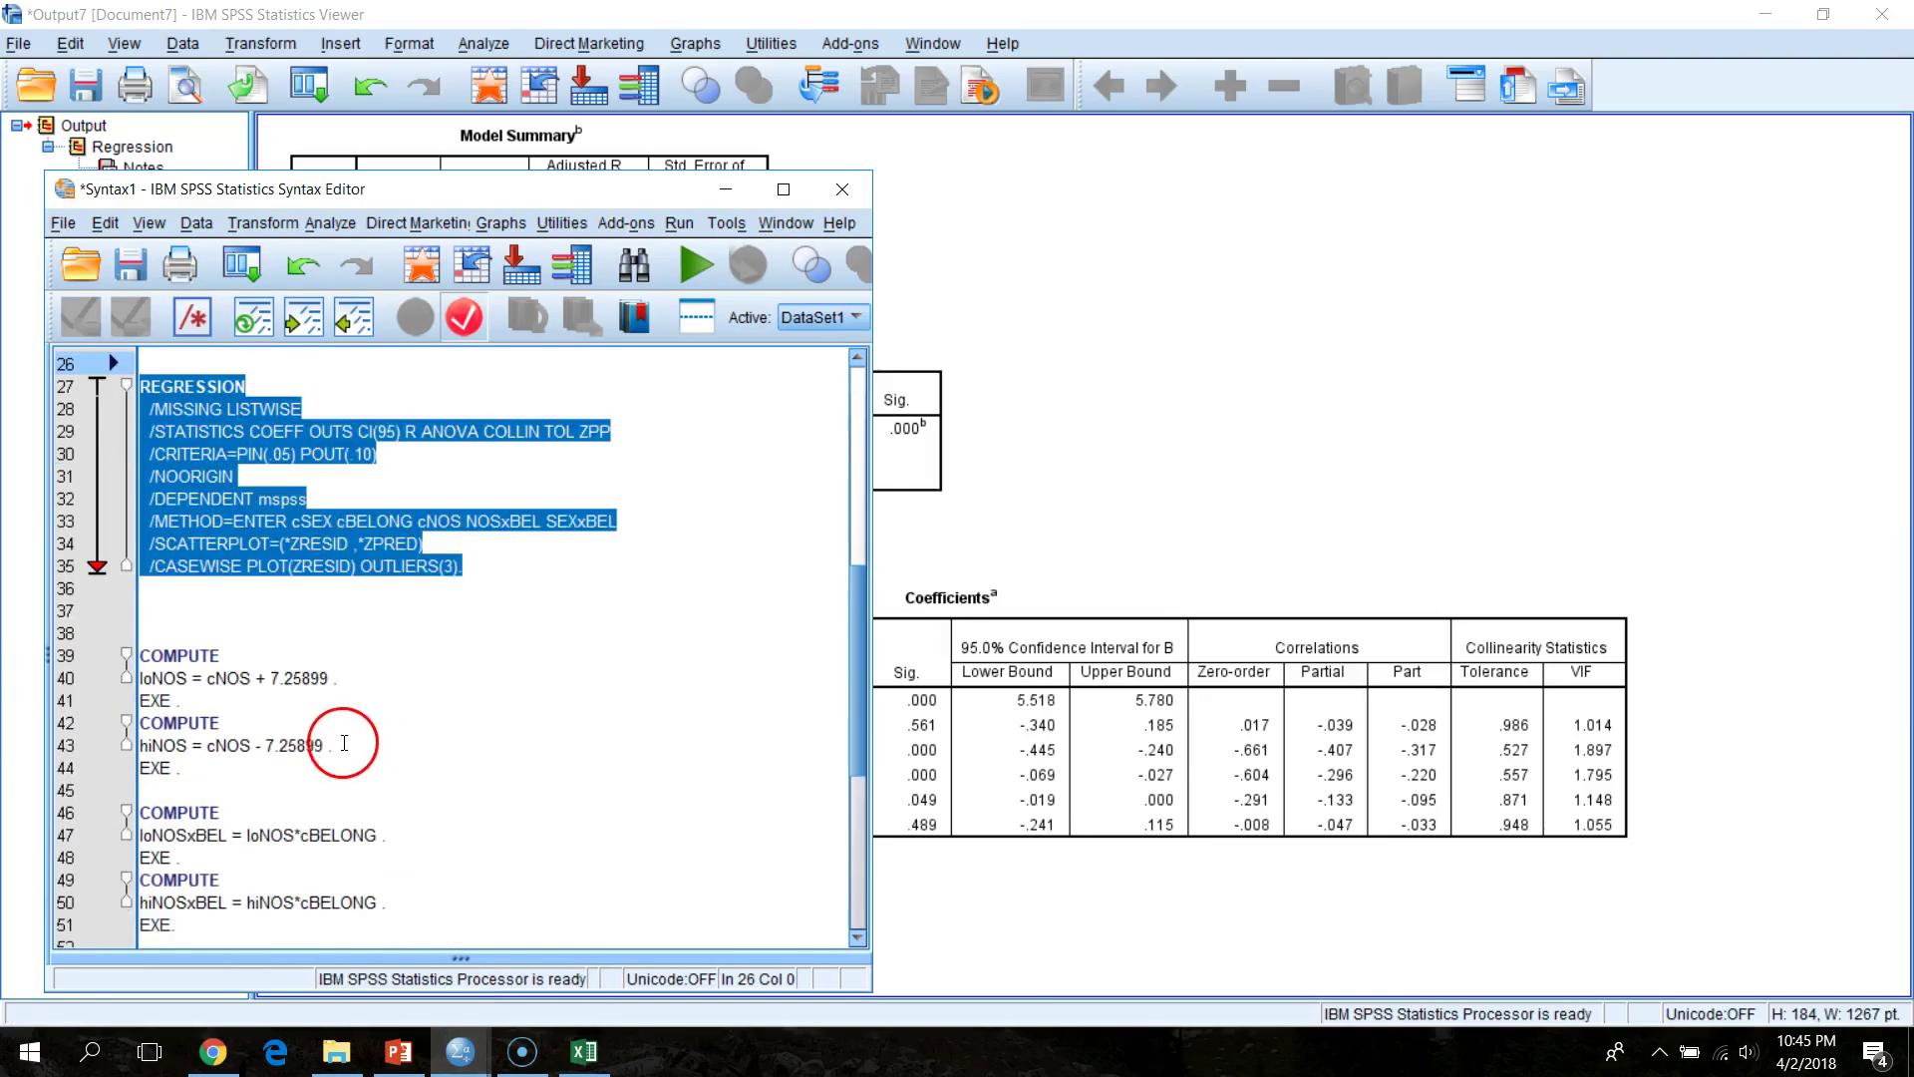
{"action": "scroll", "coordinate": [344, 743], "scroll_direction": "down", "scroll_amount": 7}
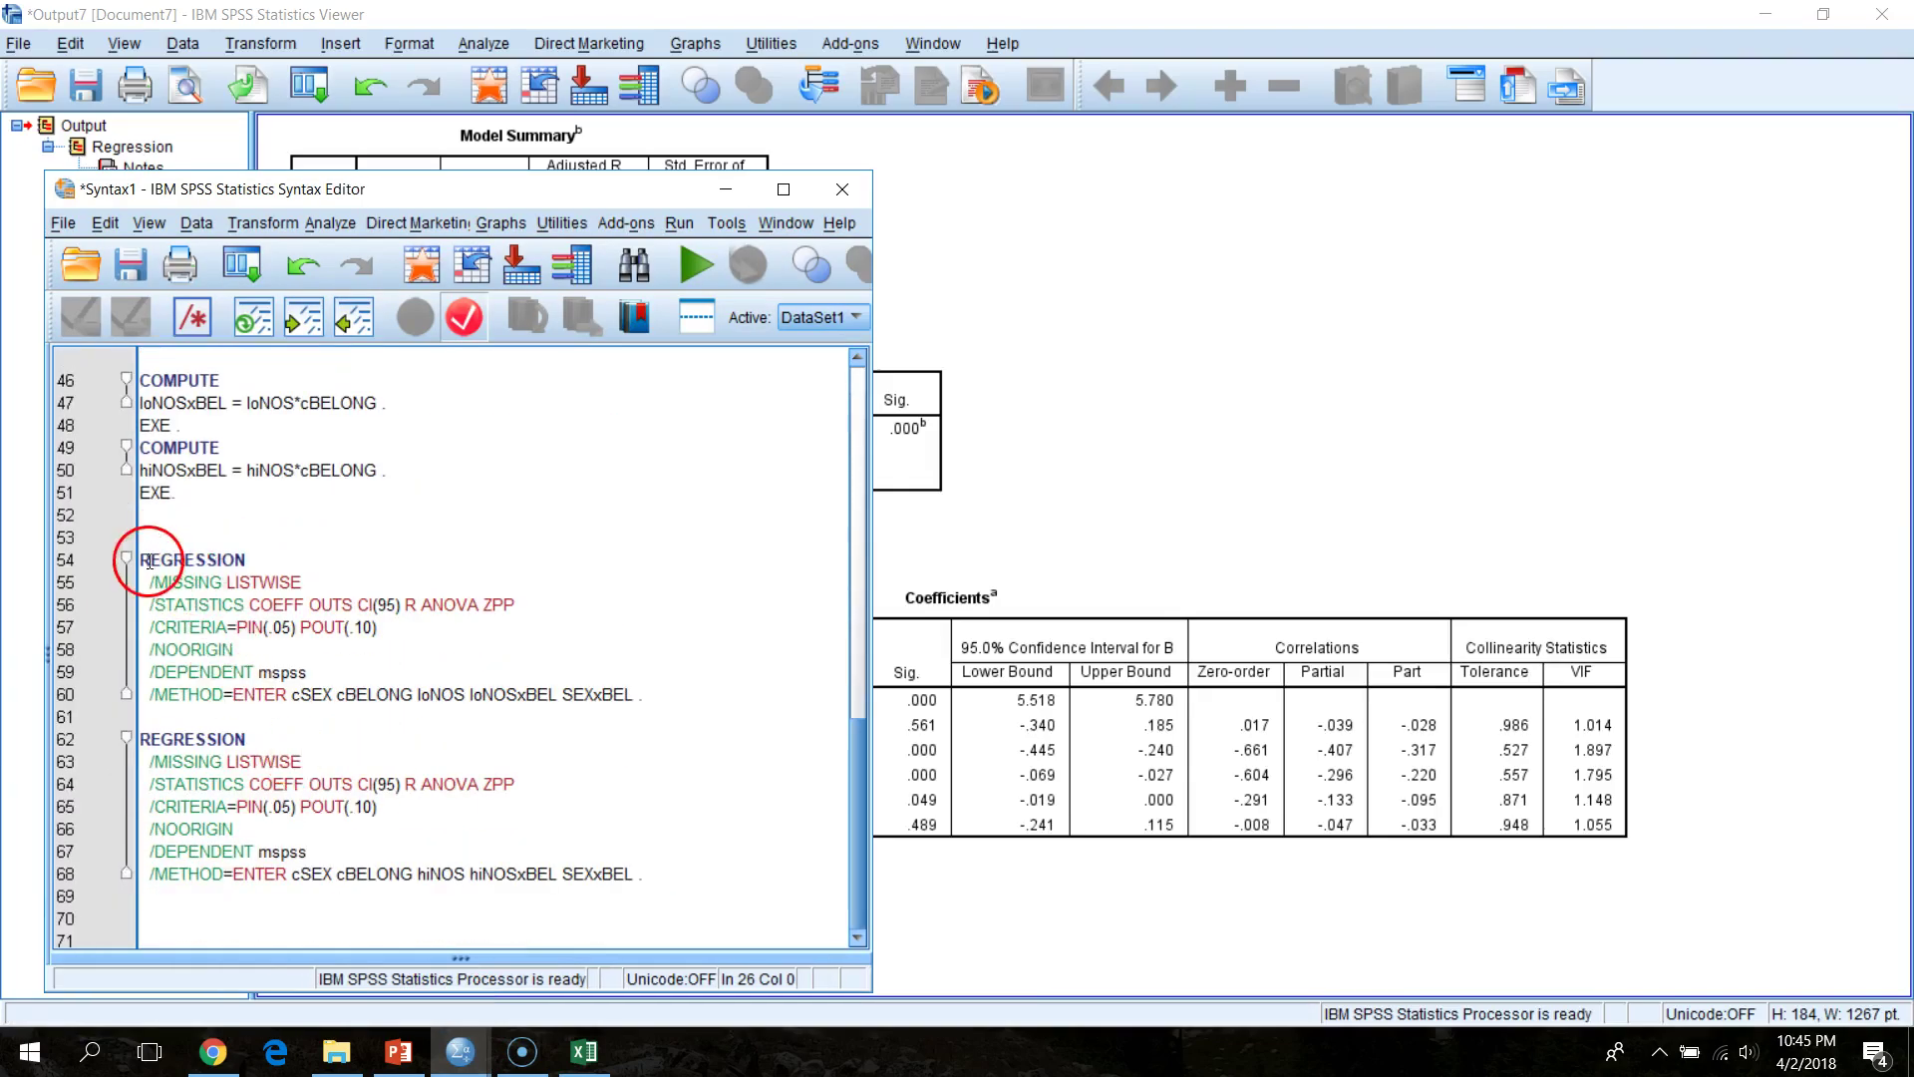
{"action": "left_click_drag", "start_coordinate": [142, 559], "coordinate": [774, 888]}
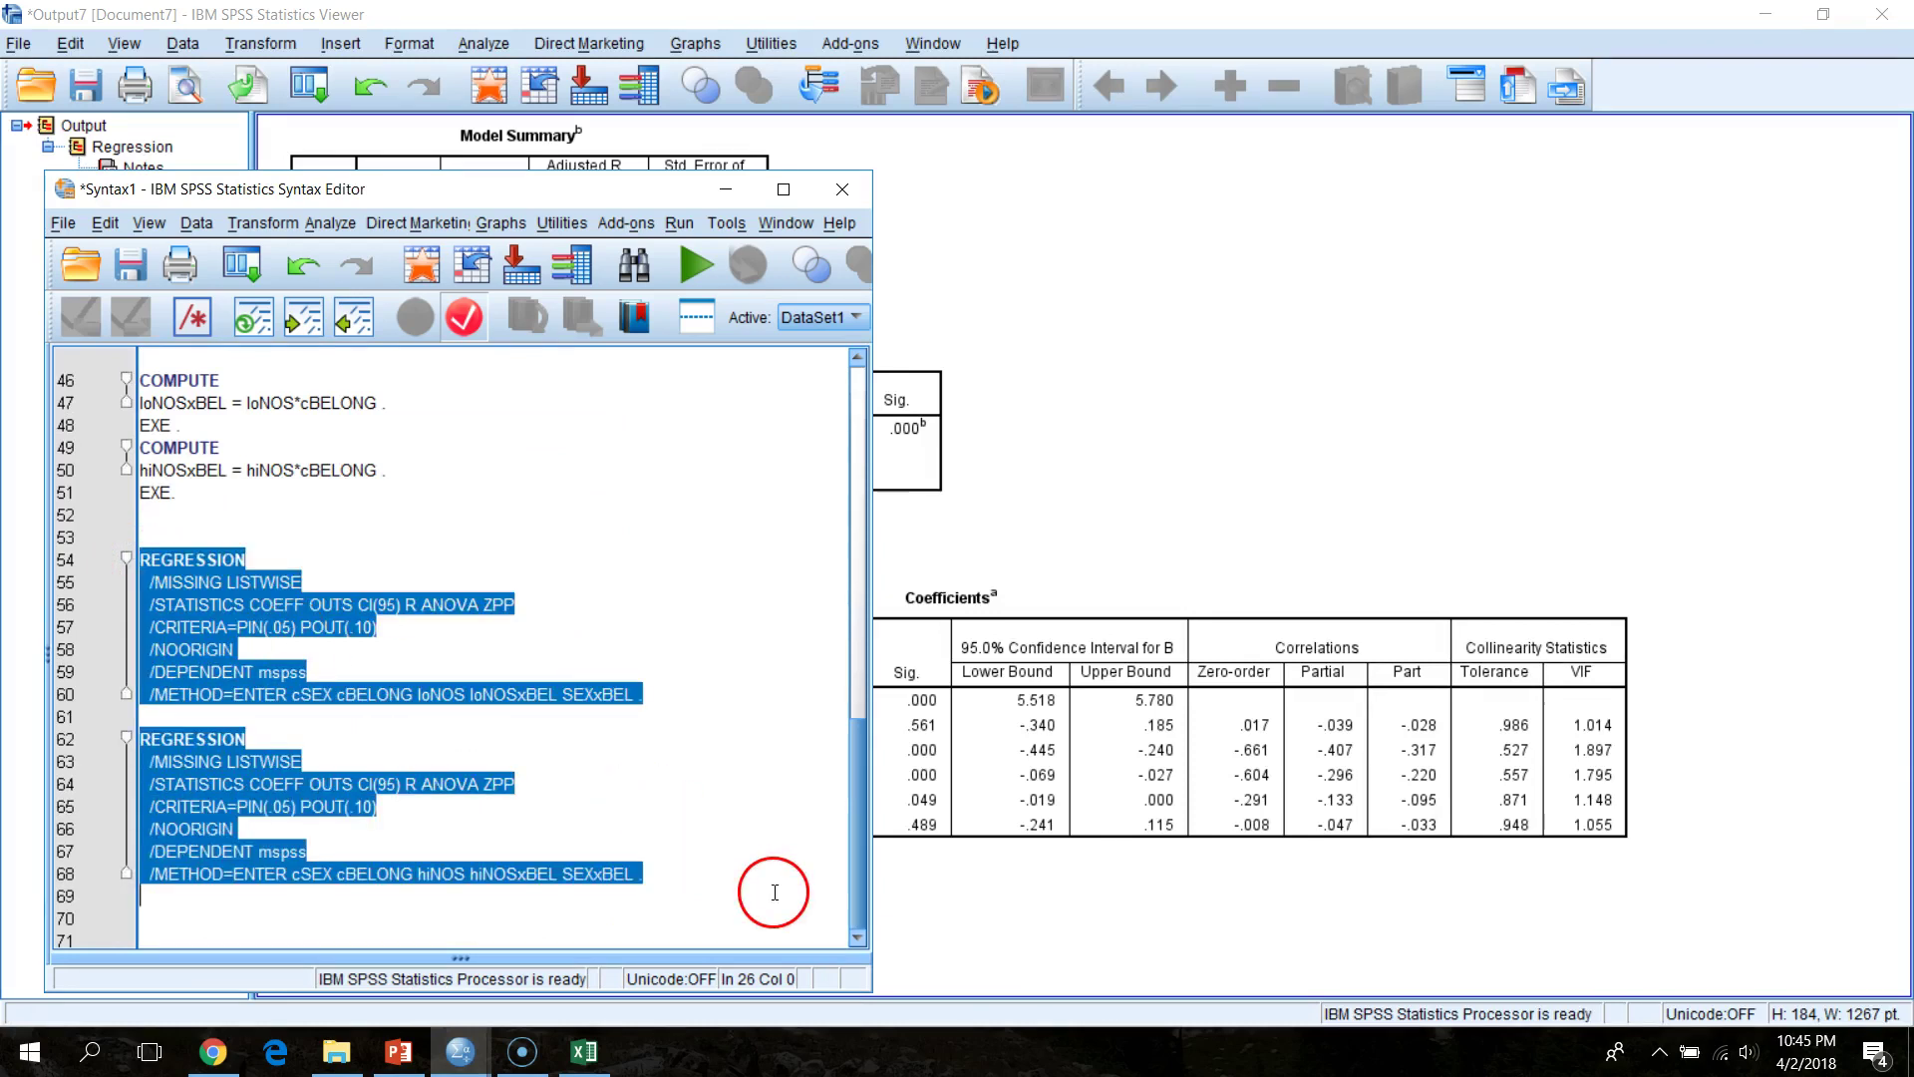
{"action": "left_click", "coordinate": [676, 278]}
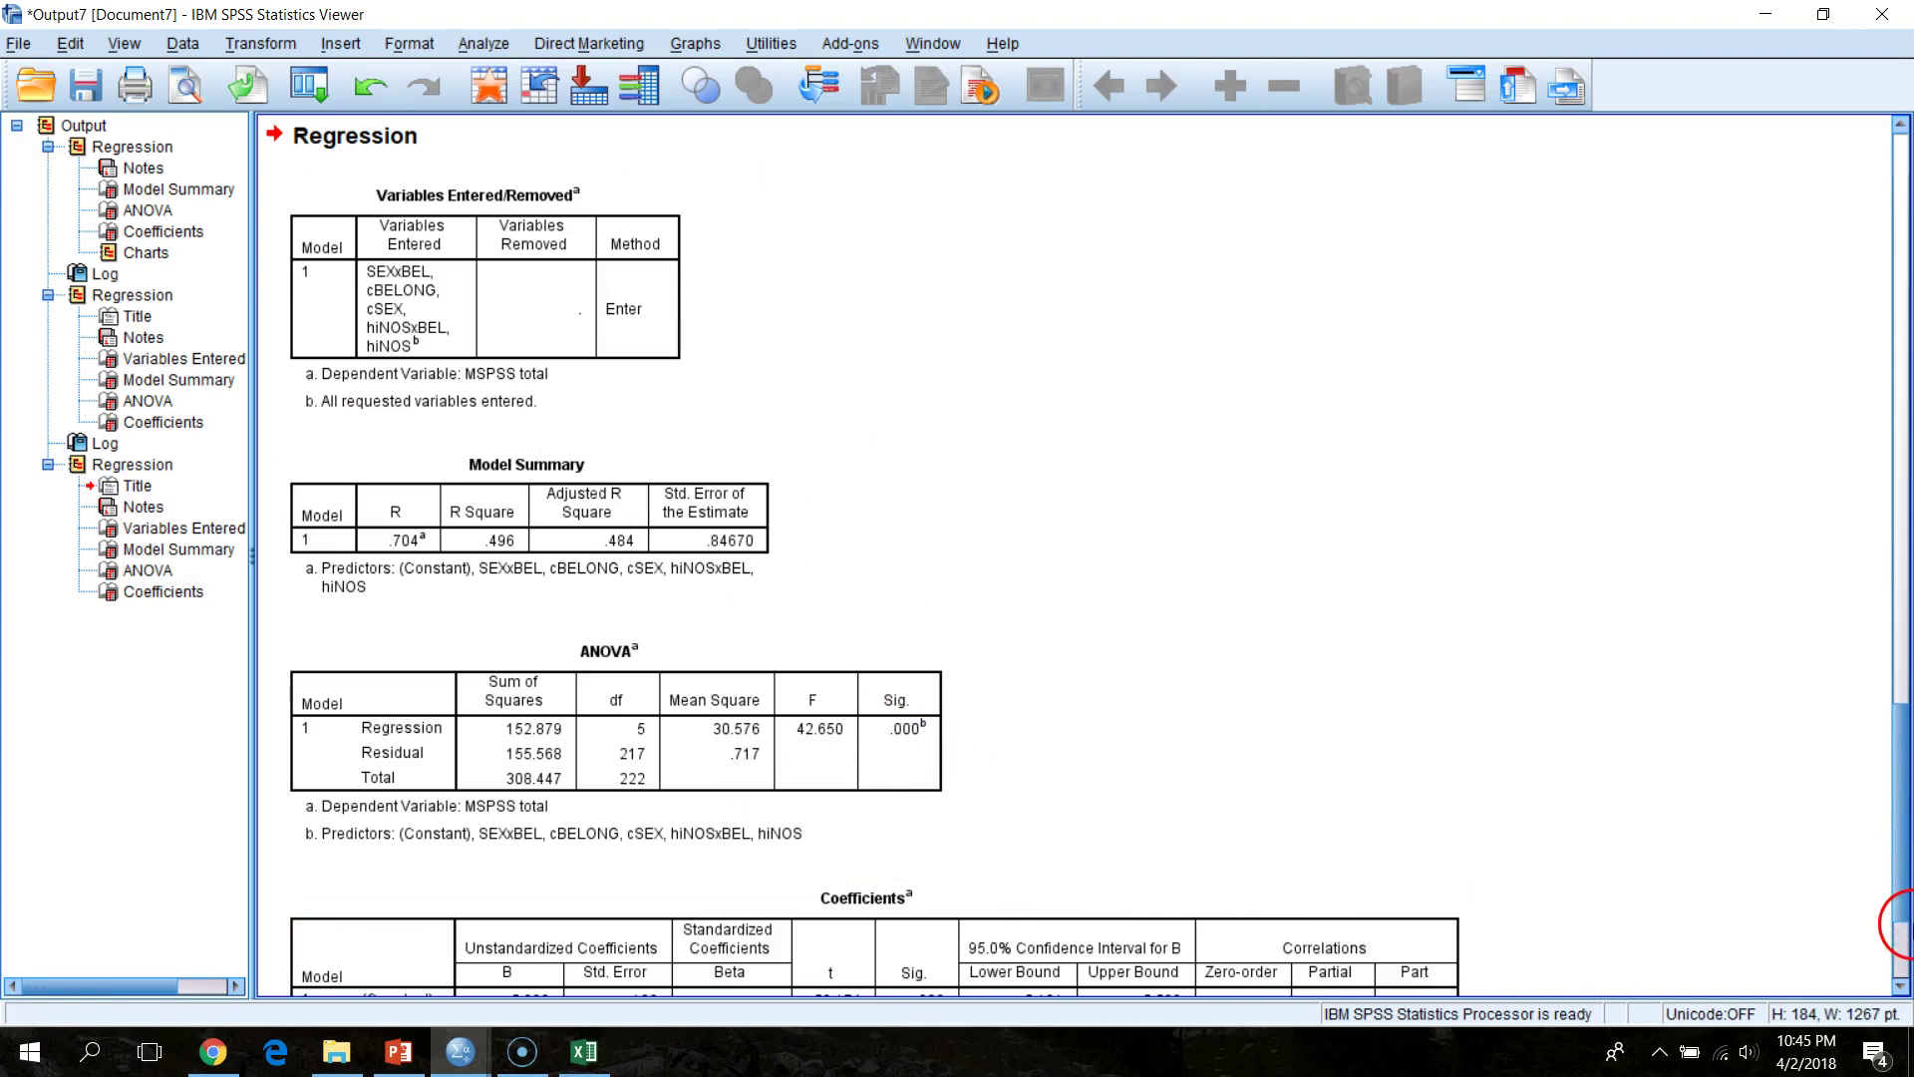
- Compare the Model Summary and ANOVA tables of the original cNOS regression with those of the loNOS regression
{"action": "left_click_drag", "start_coordinate": [1906, 852], "coordinate": [1895, 281]}
{"action": "left_click", "coordinate": [626, 461]}
{"action": "scroll", "coordinate": [584, 545], "scroll_direction": "up", "scroll_amount": 1}
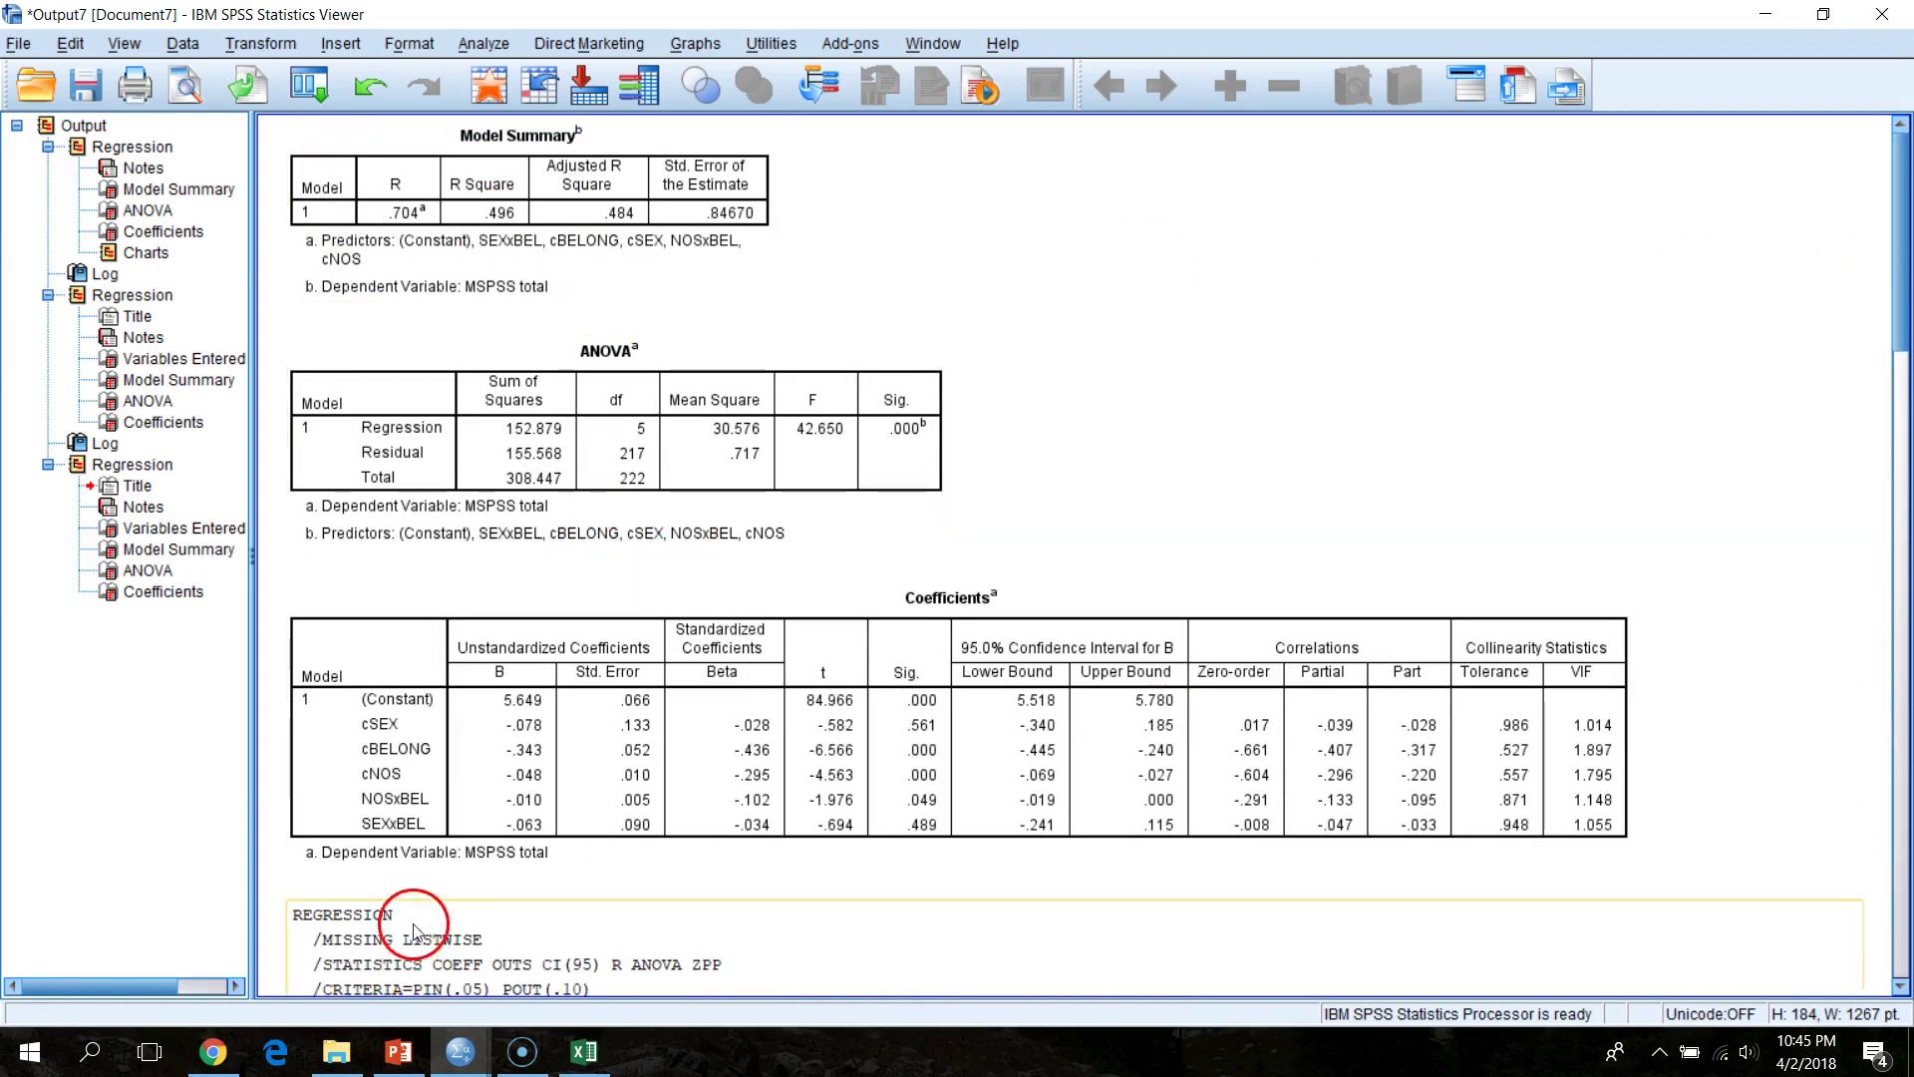
{"action": "left_click", "coordinate": [625, 222]}
{"action": "left_click", "coordinate": [1015, 312]}
{"action": "left_click_drag", "start_coordinate": [1900, 232], "coordinate": [1902, 457]}
{"action": "left_click", "coordinate": [532, 572]}
{"action": "left_click", "coordinate": [1901, 577]}
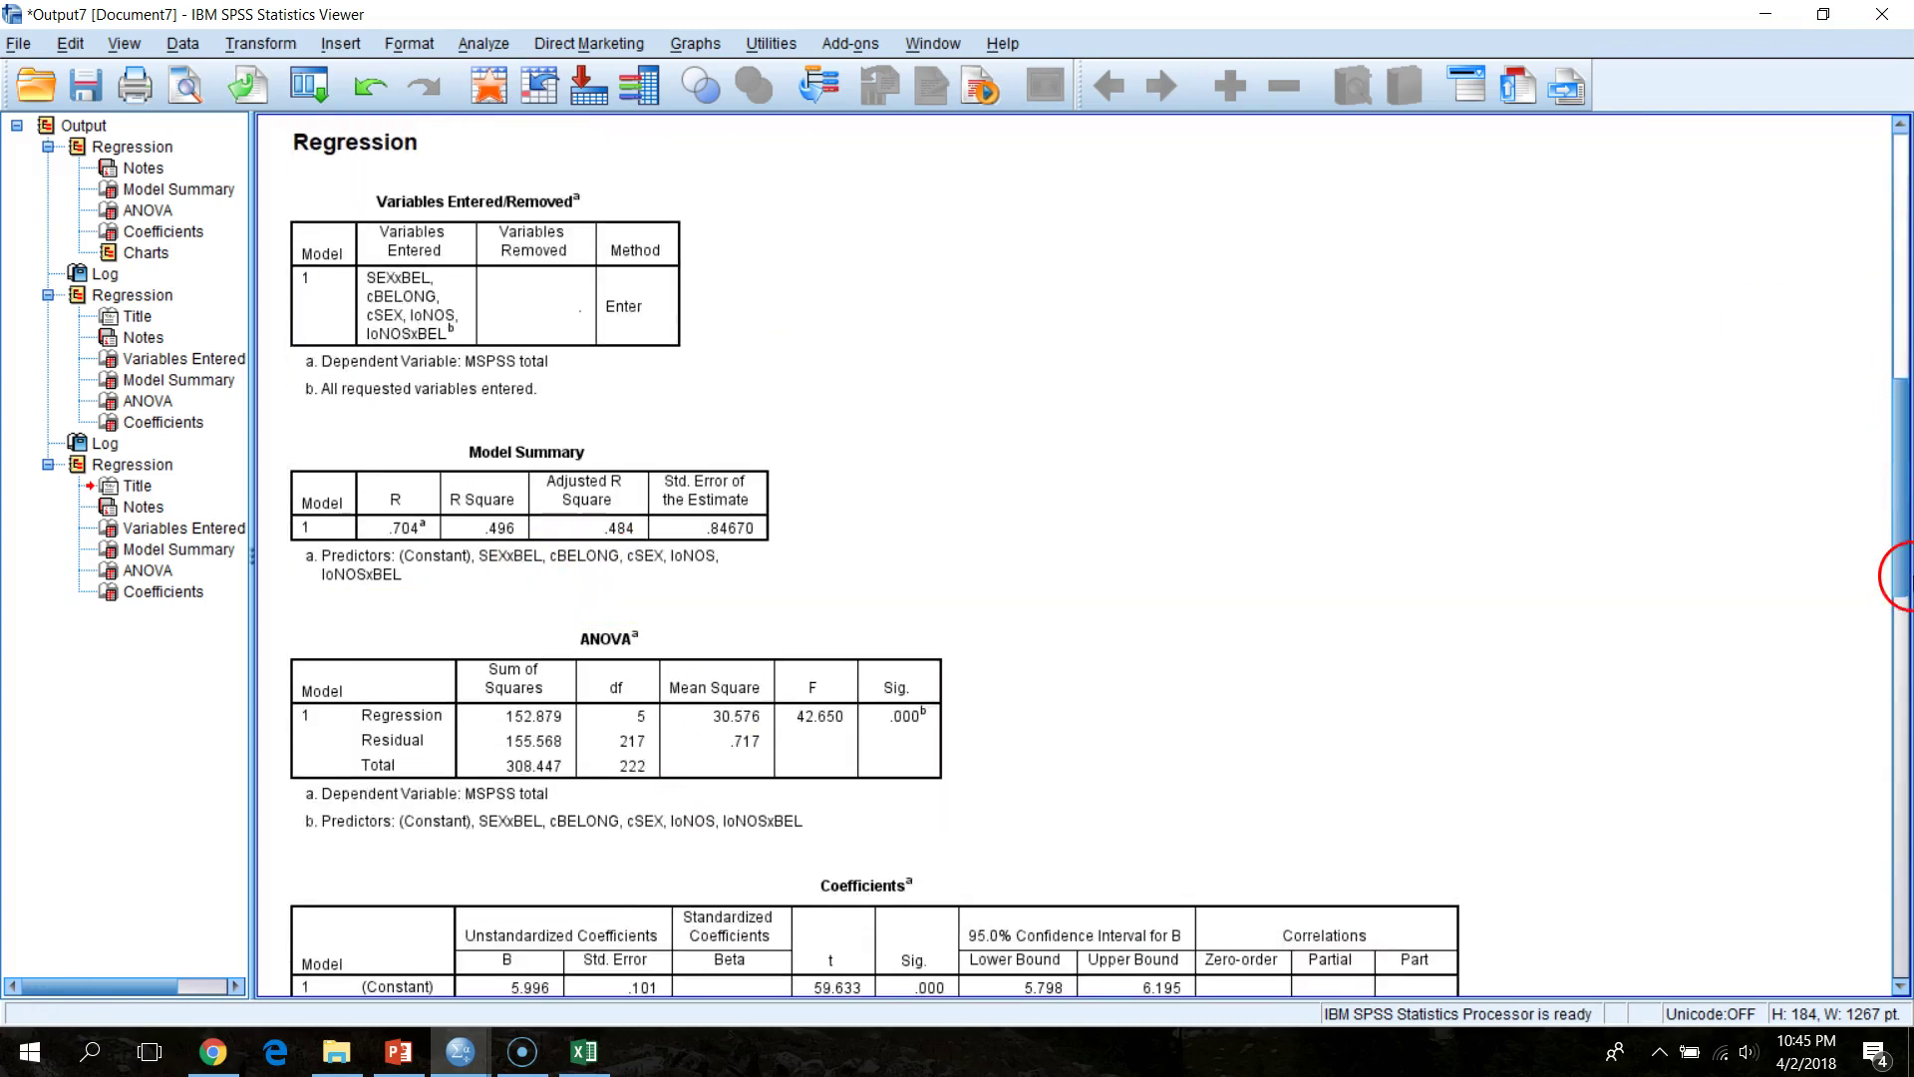
{"action": "left_click", "coordinate": [855, 782]}
{"action": "left_click_drag", "start_coordinate": [1894, 513], "coordinate": [1895, 351]}
{"action": "left_click", "coordinate": [572, 221]}
{"action": "left_click", "coordinate": [1816, 482]}
{"action": "left_click", "coordinate": [1889, 461]}
{"action": "left_click_drag", "start_coordinate": [1904, 419], "coordinate": [1908, 363]}
{"action": "left_click", "coordinate": [1165, 755]}
{"action": "left_click", "coordinate": [1010, 526]}
- Compare the Coefficients table of the original regression with that of the loNOS regression, row by row
{"action": "left_click_drag", "start_coordinate": [1908, 291], "coordinate": [1872, 269]}
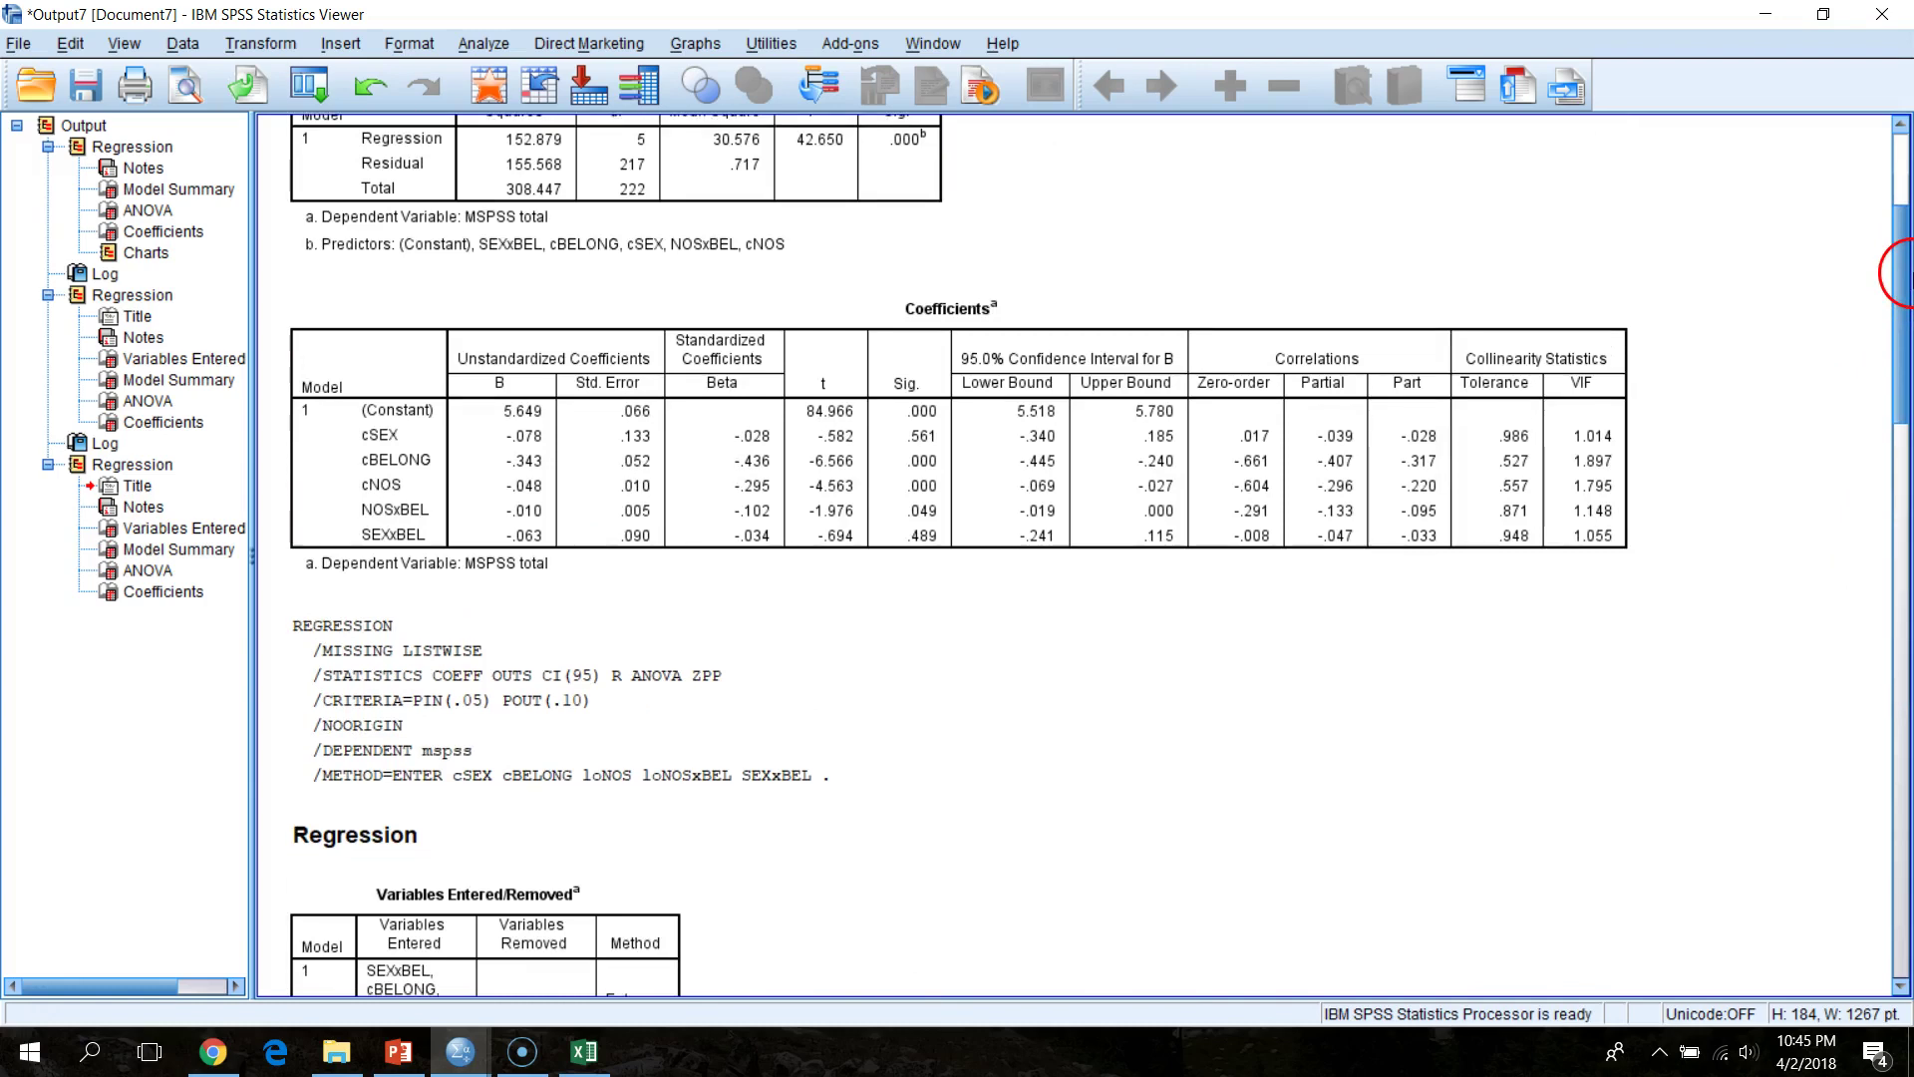
{"action": "left_click", "coordinate": [803, 598]}
{"action": "left_click", "coordinate": [525, 502]}
{"action": "left_click", "coordinate": [1685, 368]}
{"action": "left_click_drag", "start_coordinate": [1905, 293], "coordinate": [1894, 525]}
{"action": "left_click", "coordinate": [608, 703]}
{"action": "left_click", "coordinate": [1629, 626]}
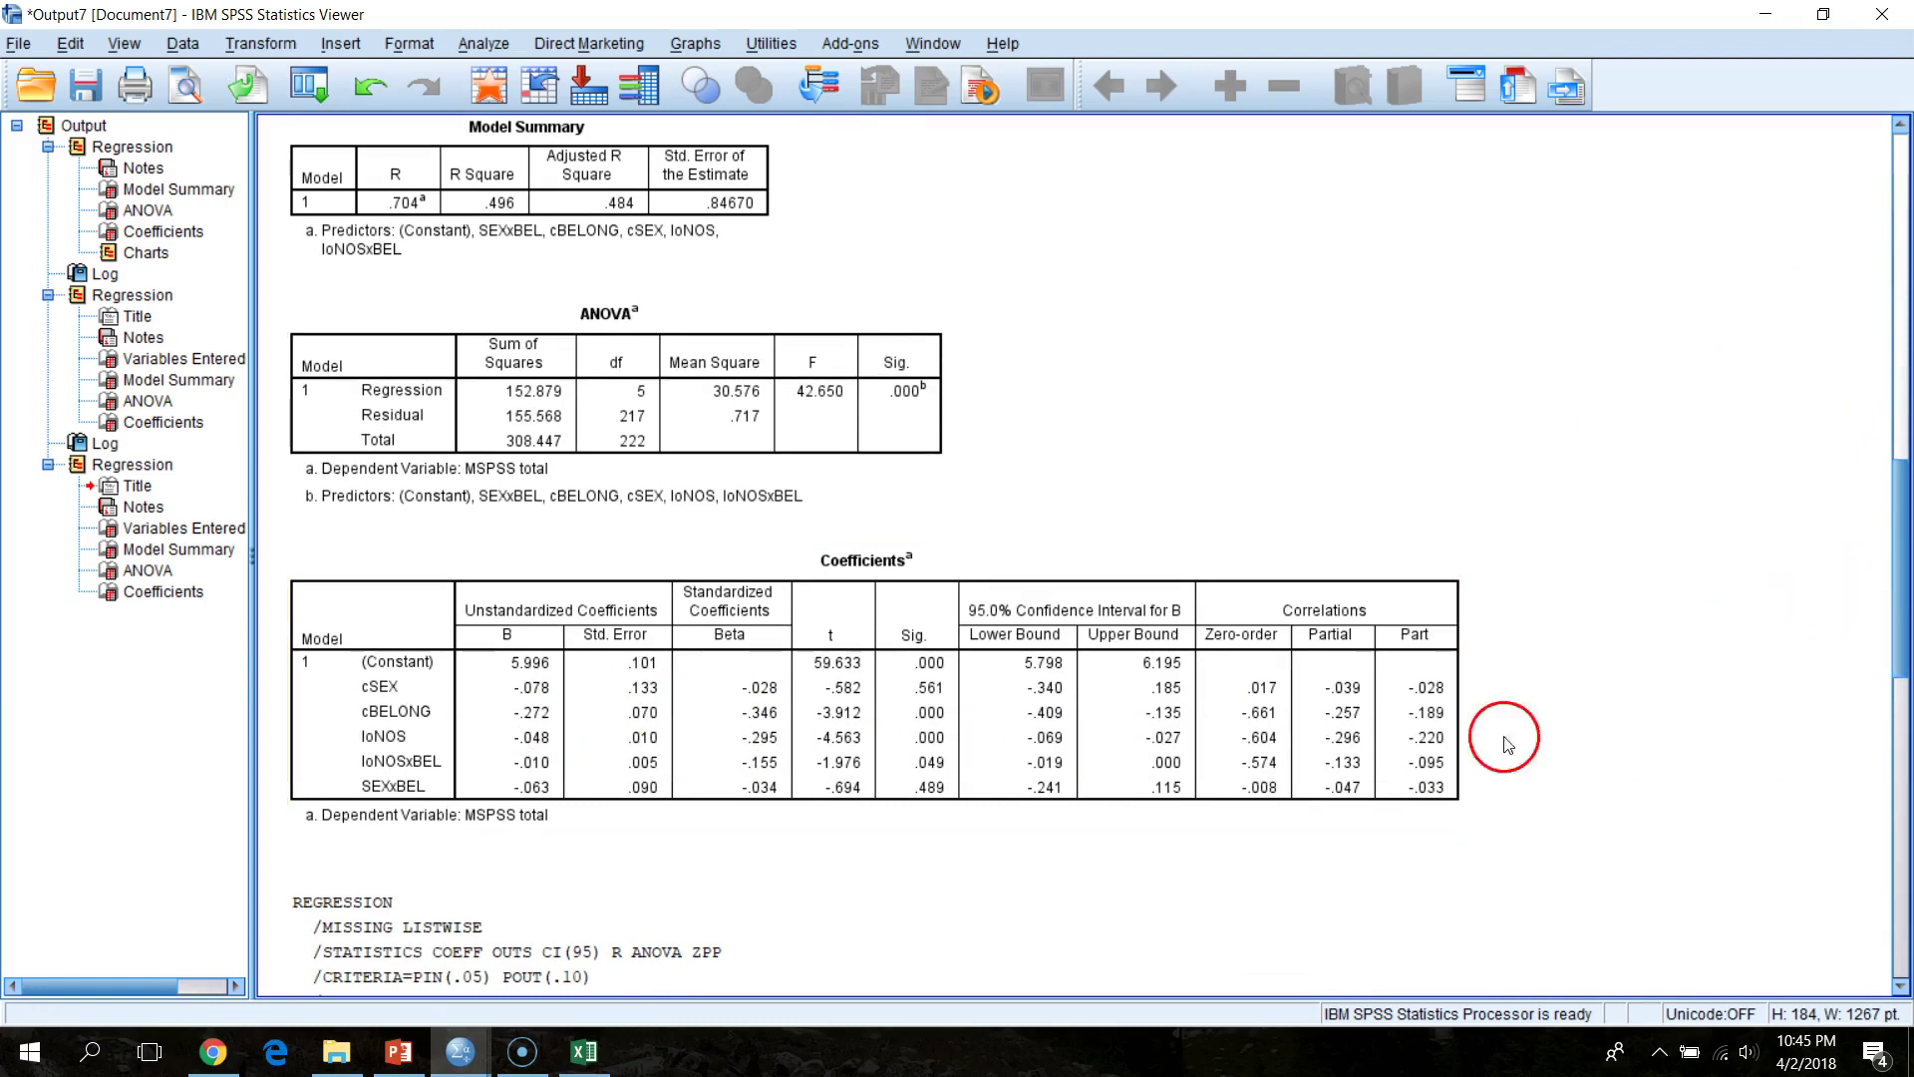
{"action": "left_click", "coordinate": [532, 790]}
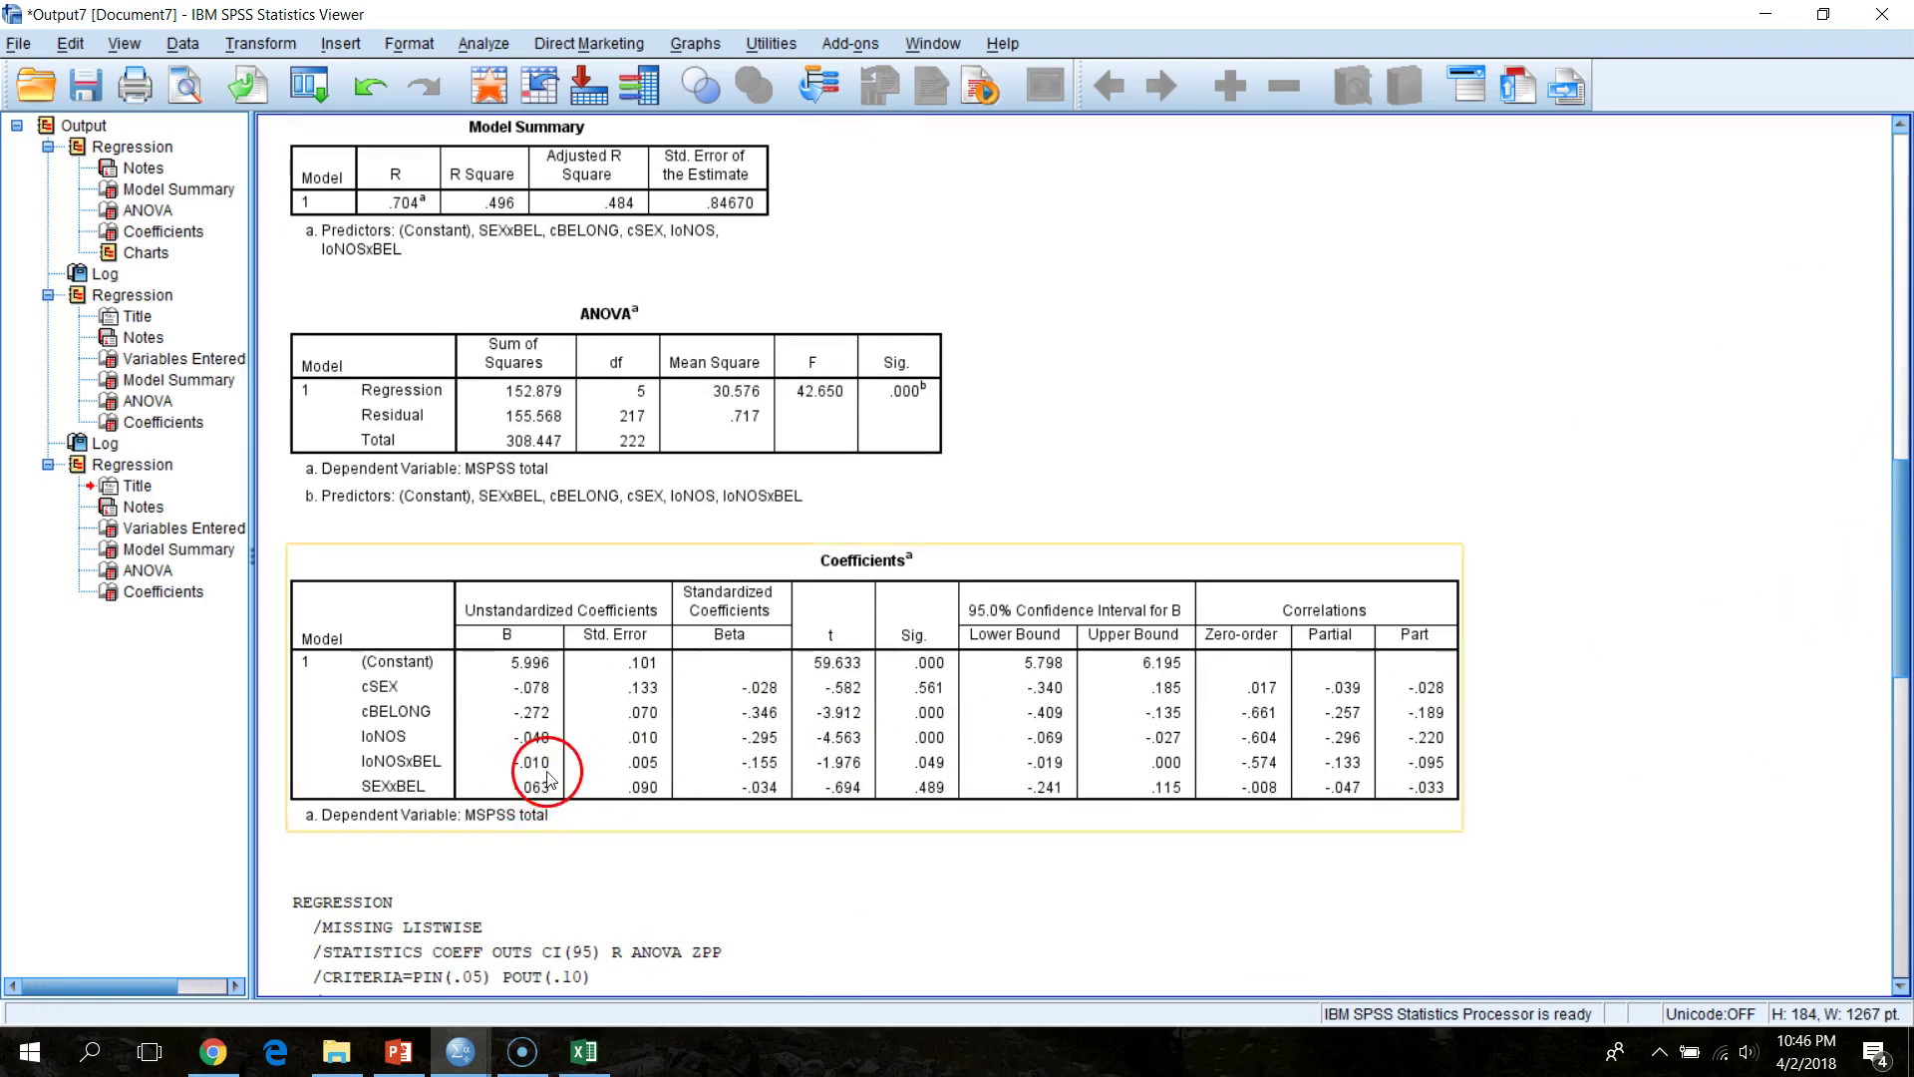
{"action": "left_click", "coordinate": [1628, 854]}
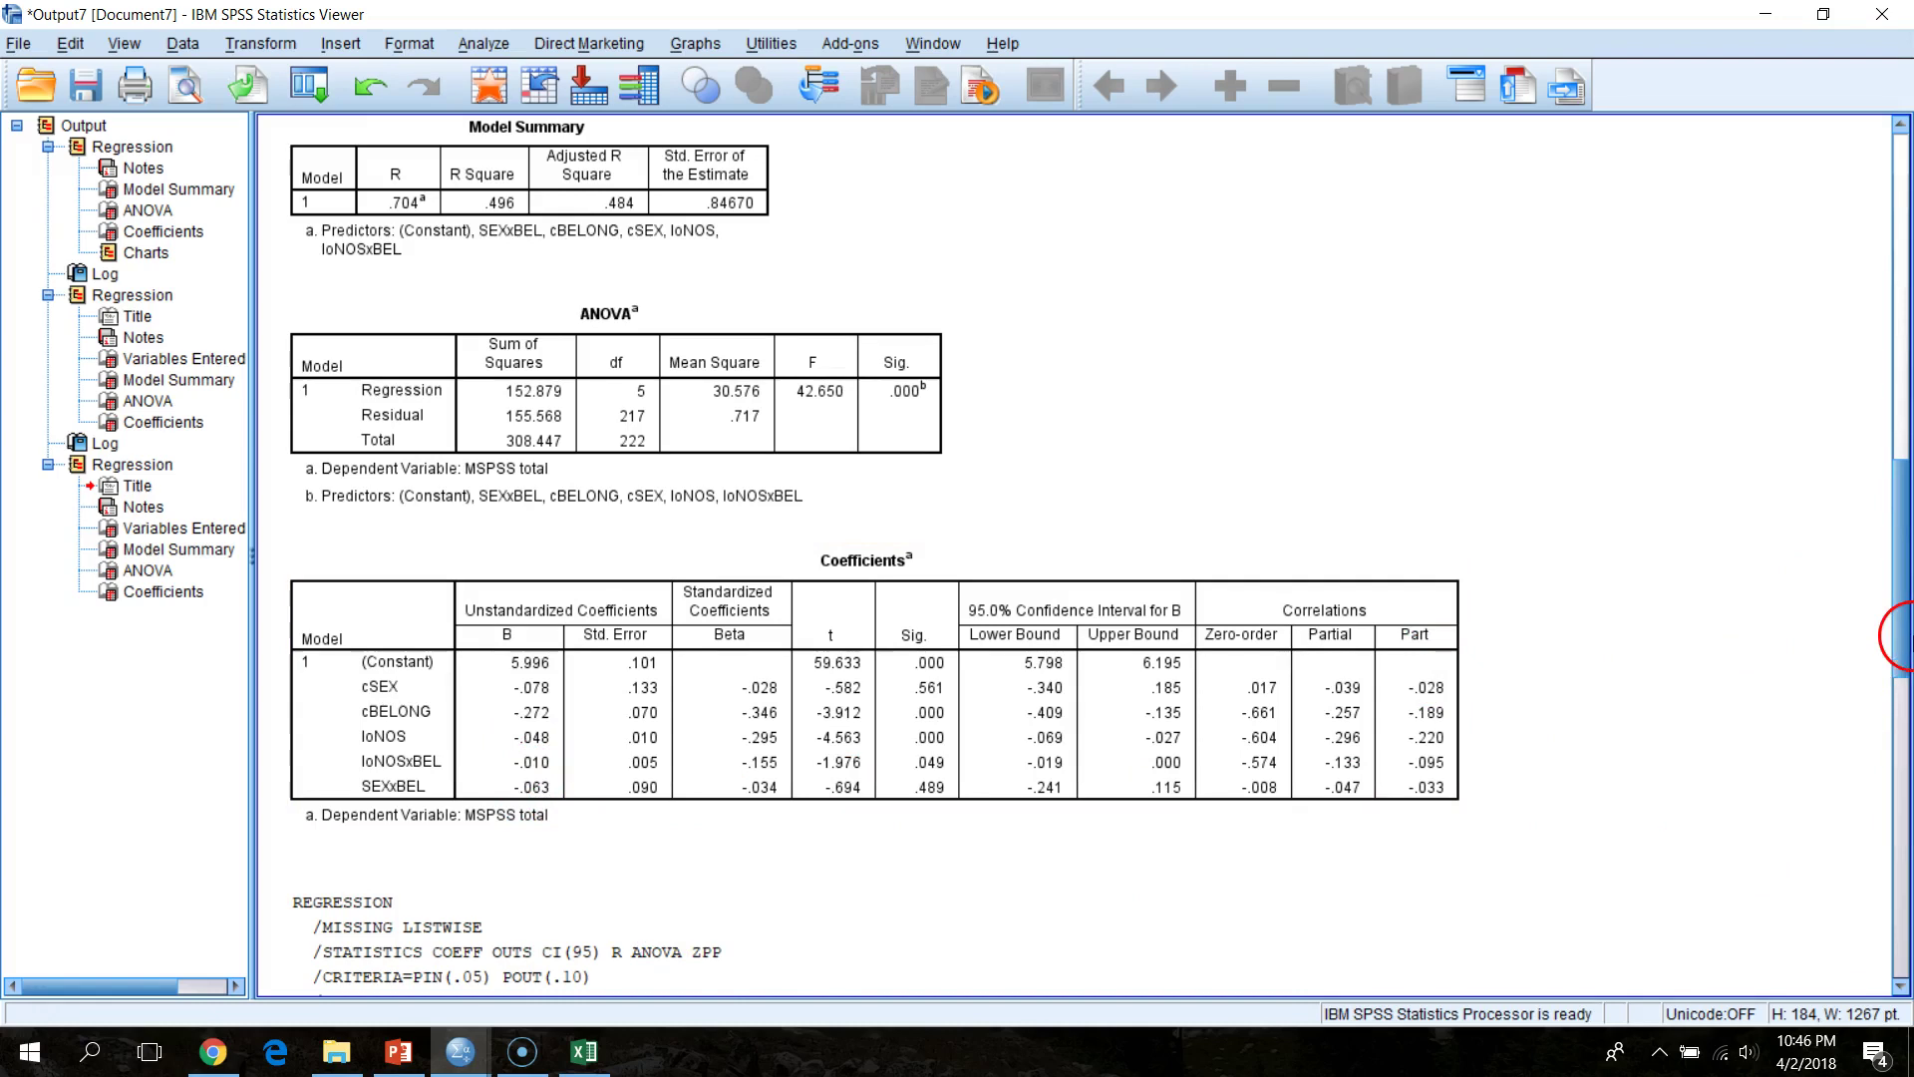
- Examine the cBELONG slope and its significance in the Coefficients tables of the original, loNOS and hiNOS regressions
{"action": "left_click_drag", "start_coordinate": [1908, 620], "coordinate": [1909, 372]}
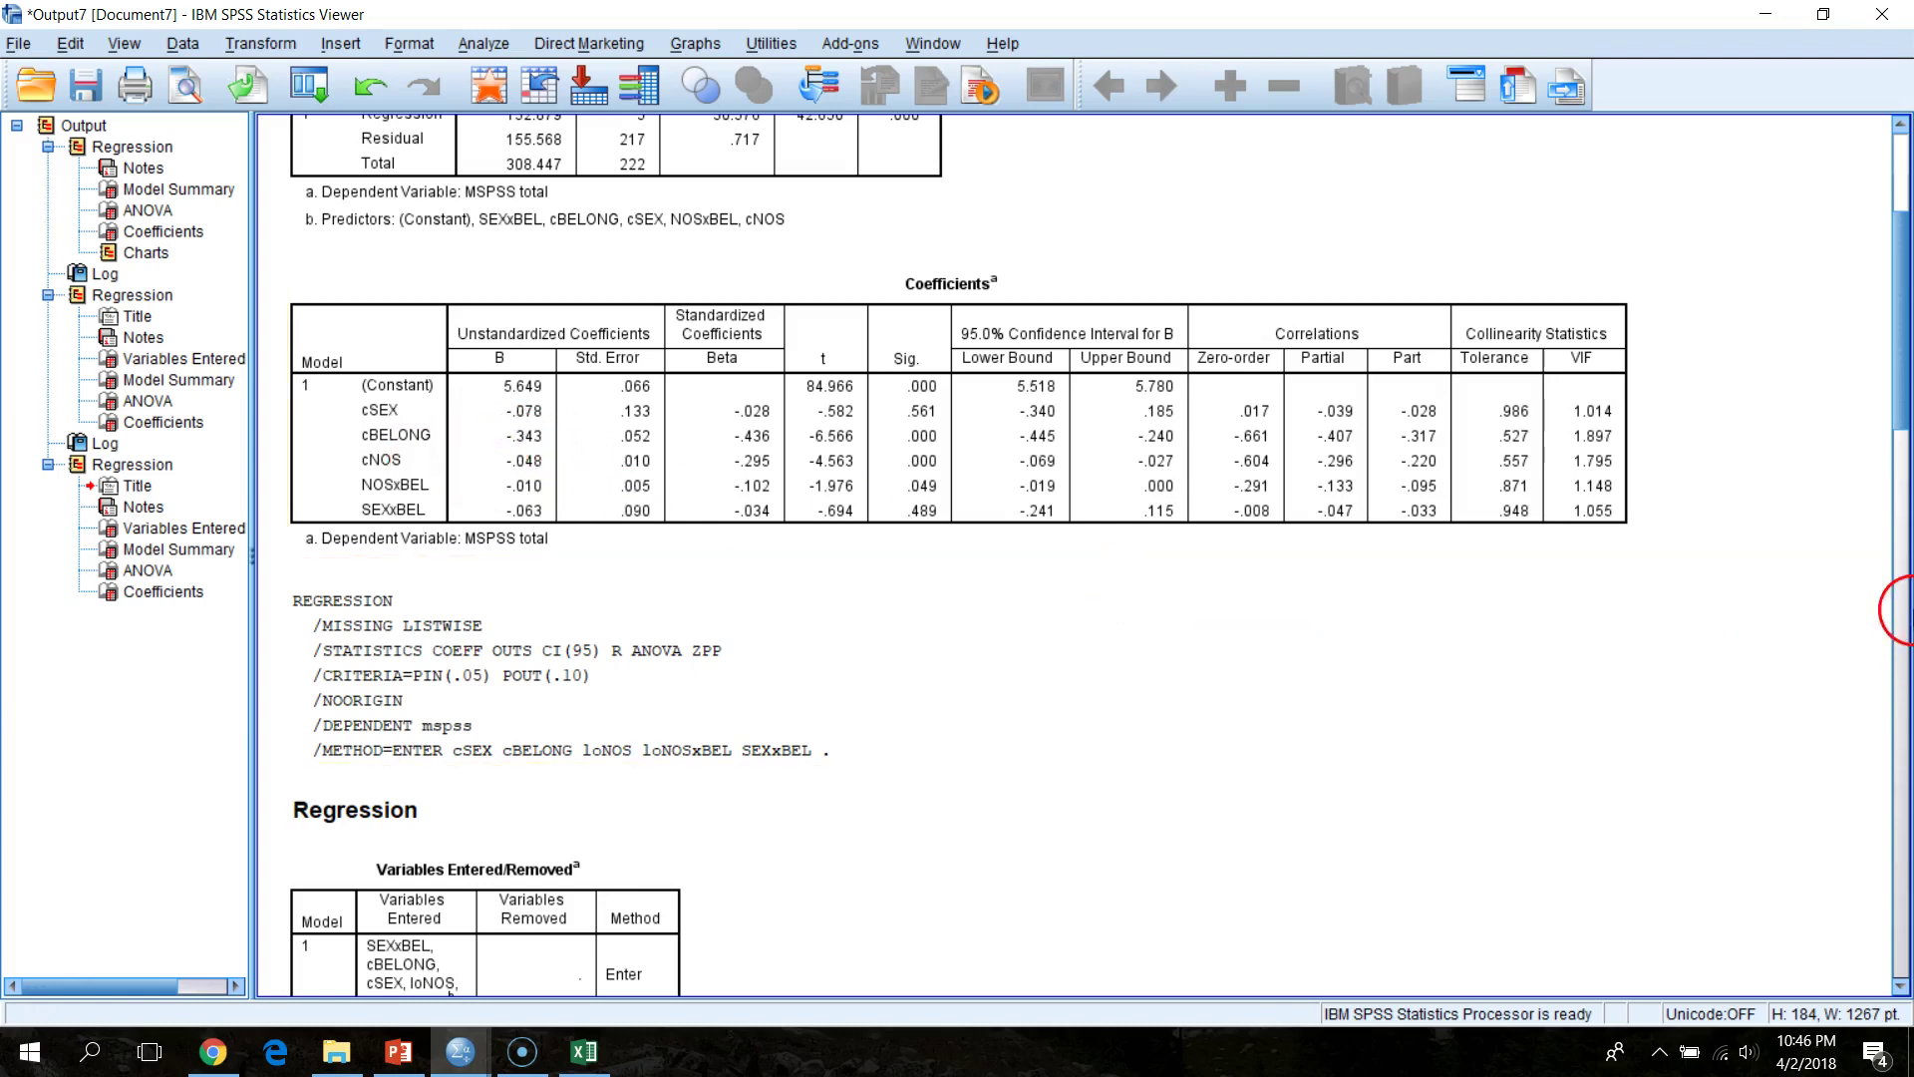
{"action": "scroll", "coordinate": [1904, 394], "scroll_direction": "up", "scroll_amount": 1}
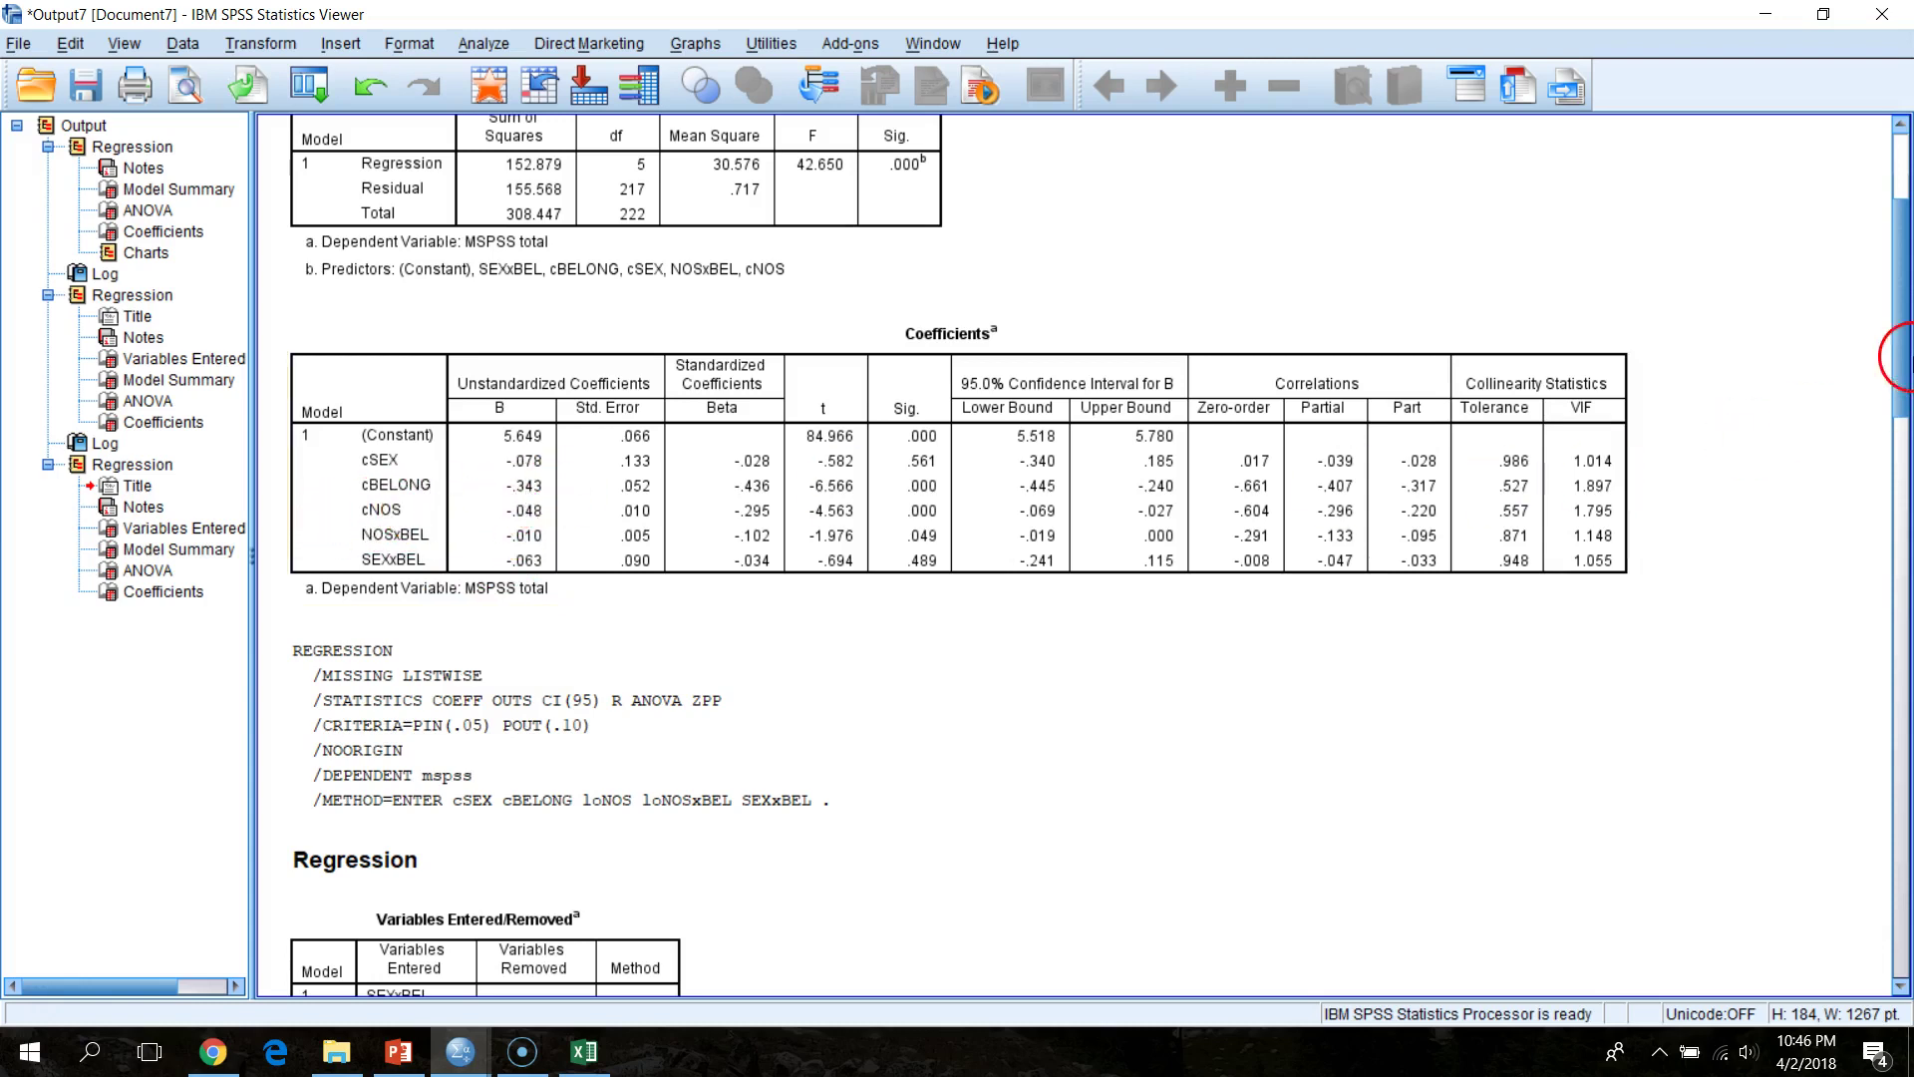
{"action": "left_click_drag", "start_coordinate": [1905, 329], "coordinate": [1898, 640]}
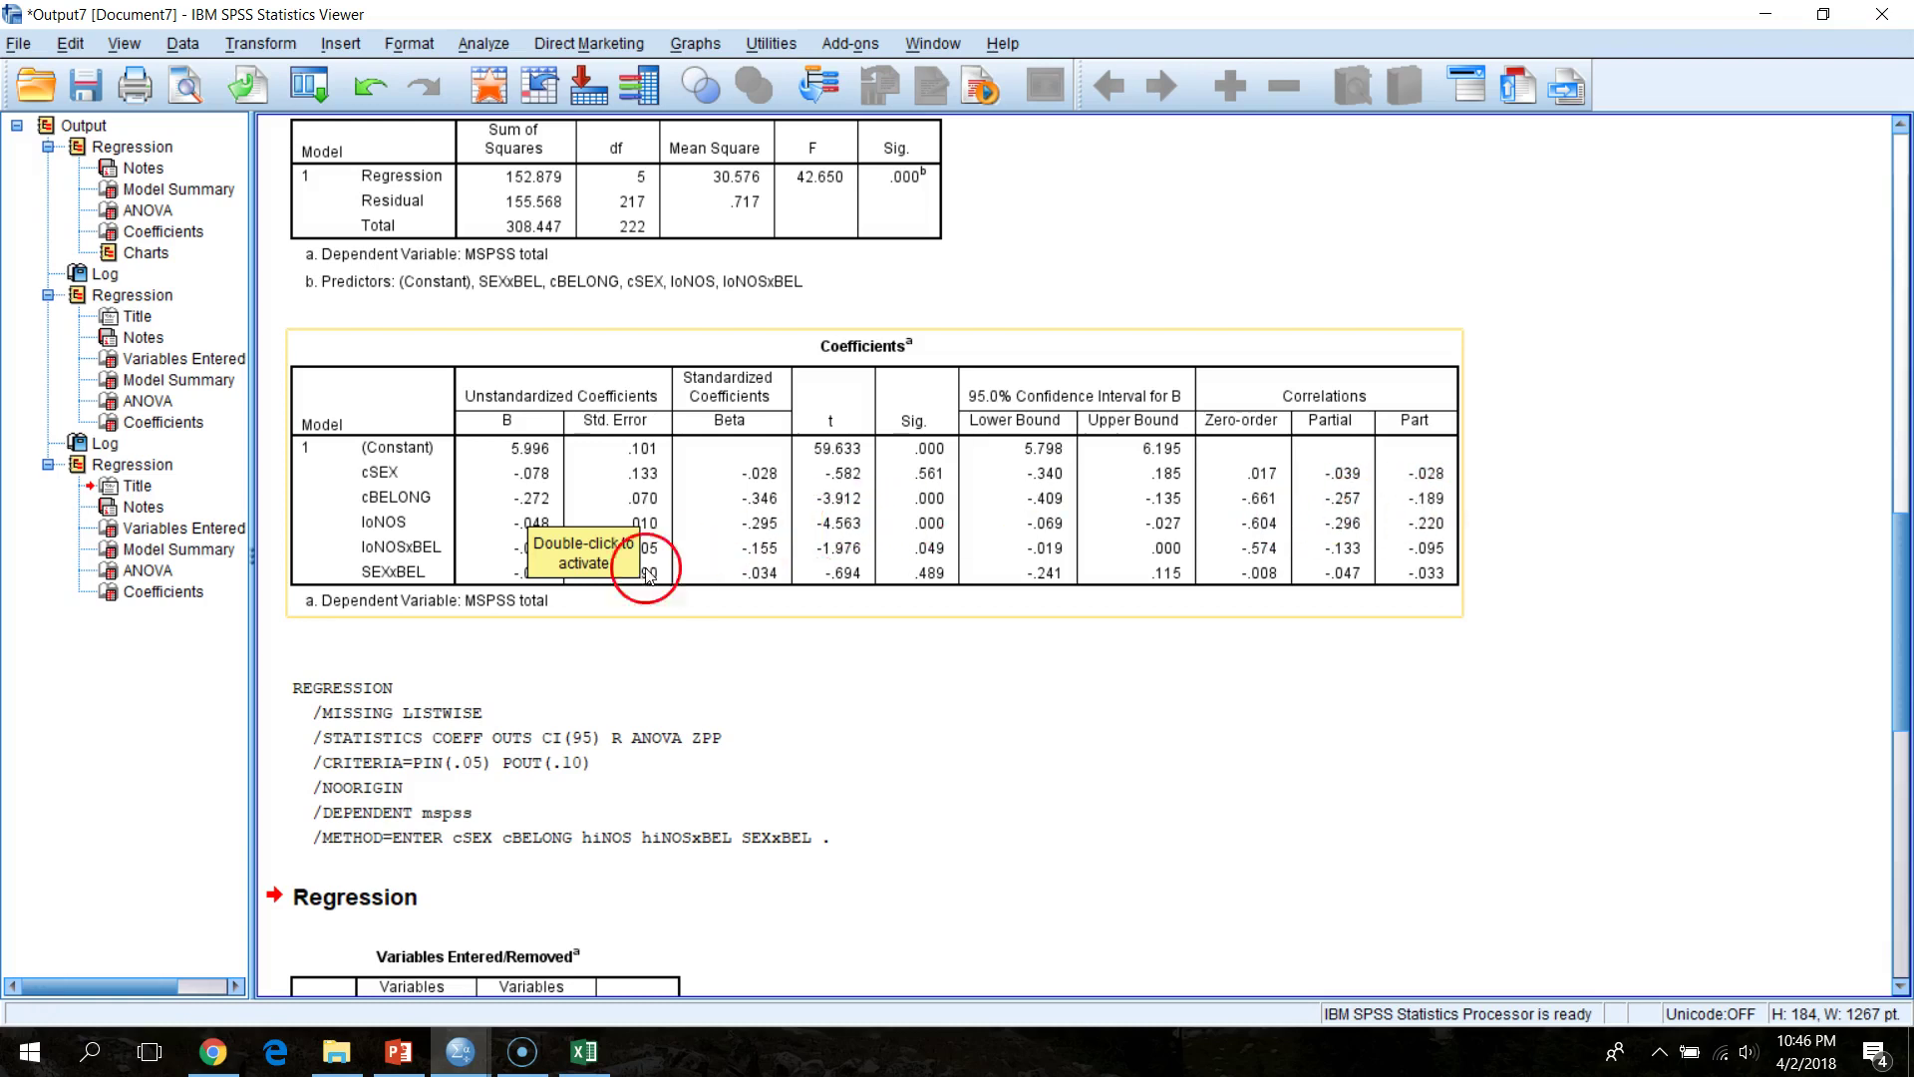
{"action": "left_click_drag", "start_coordinate": [1887, 562], "coordinate": [1905, 753]}
{"action": "left_click_drag", "start_coordinate": [1905, 798], "coordinate": [1905, 805]}
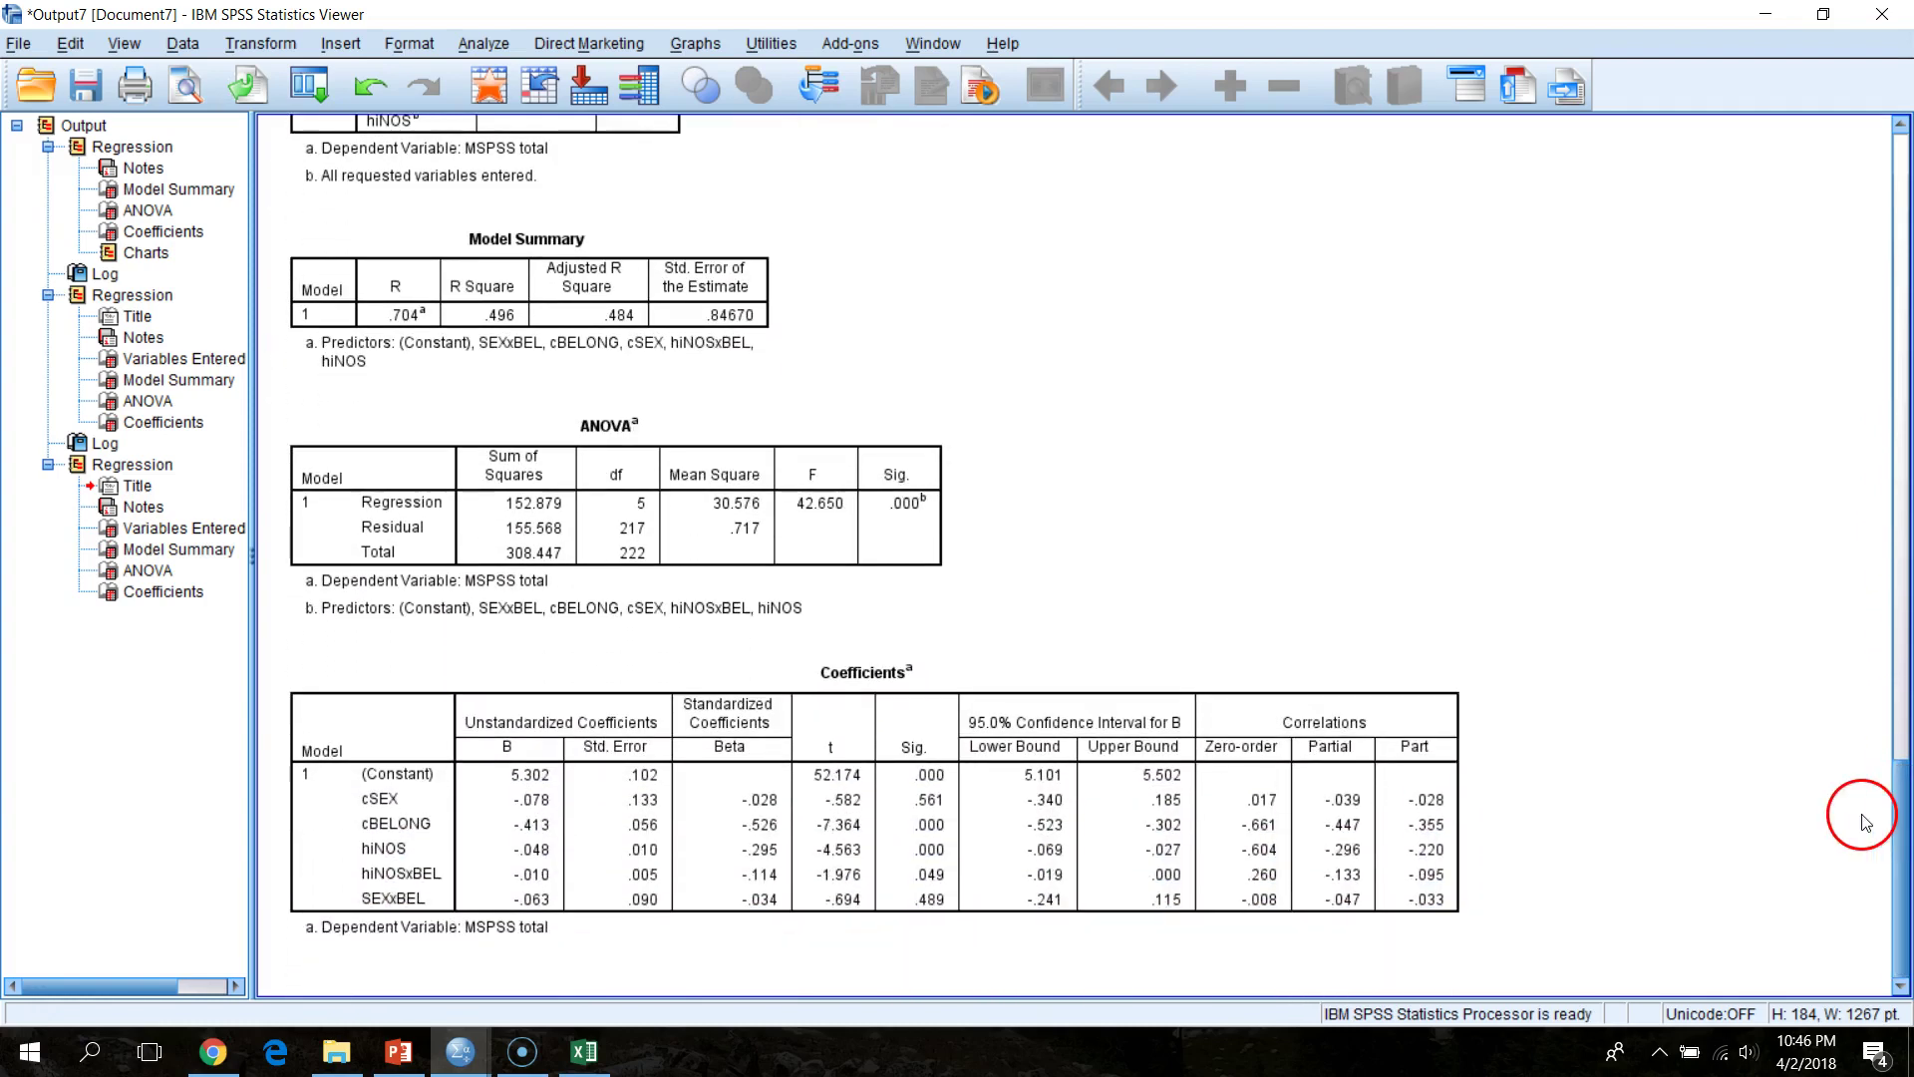
{"action": "left_click", "coordinate": [864, 935]}
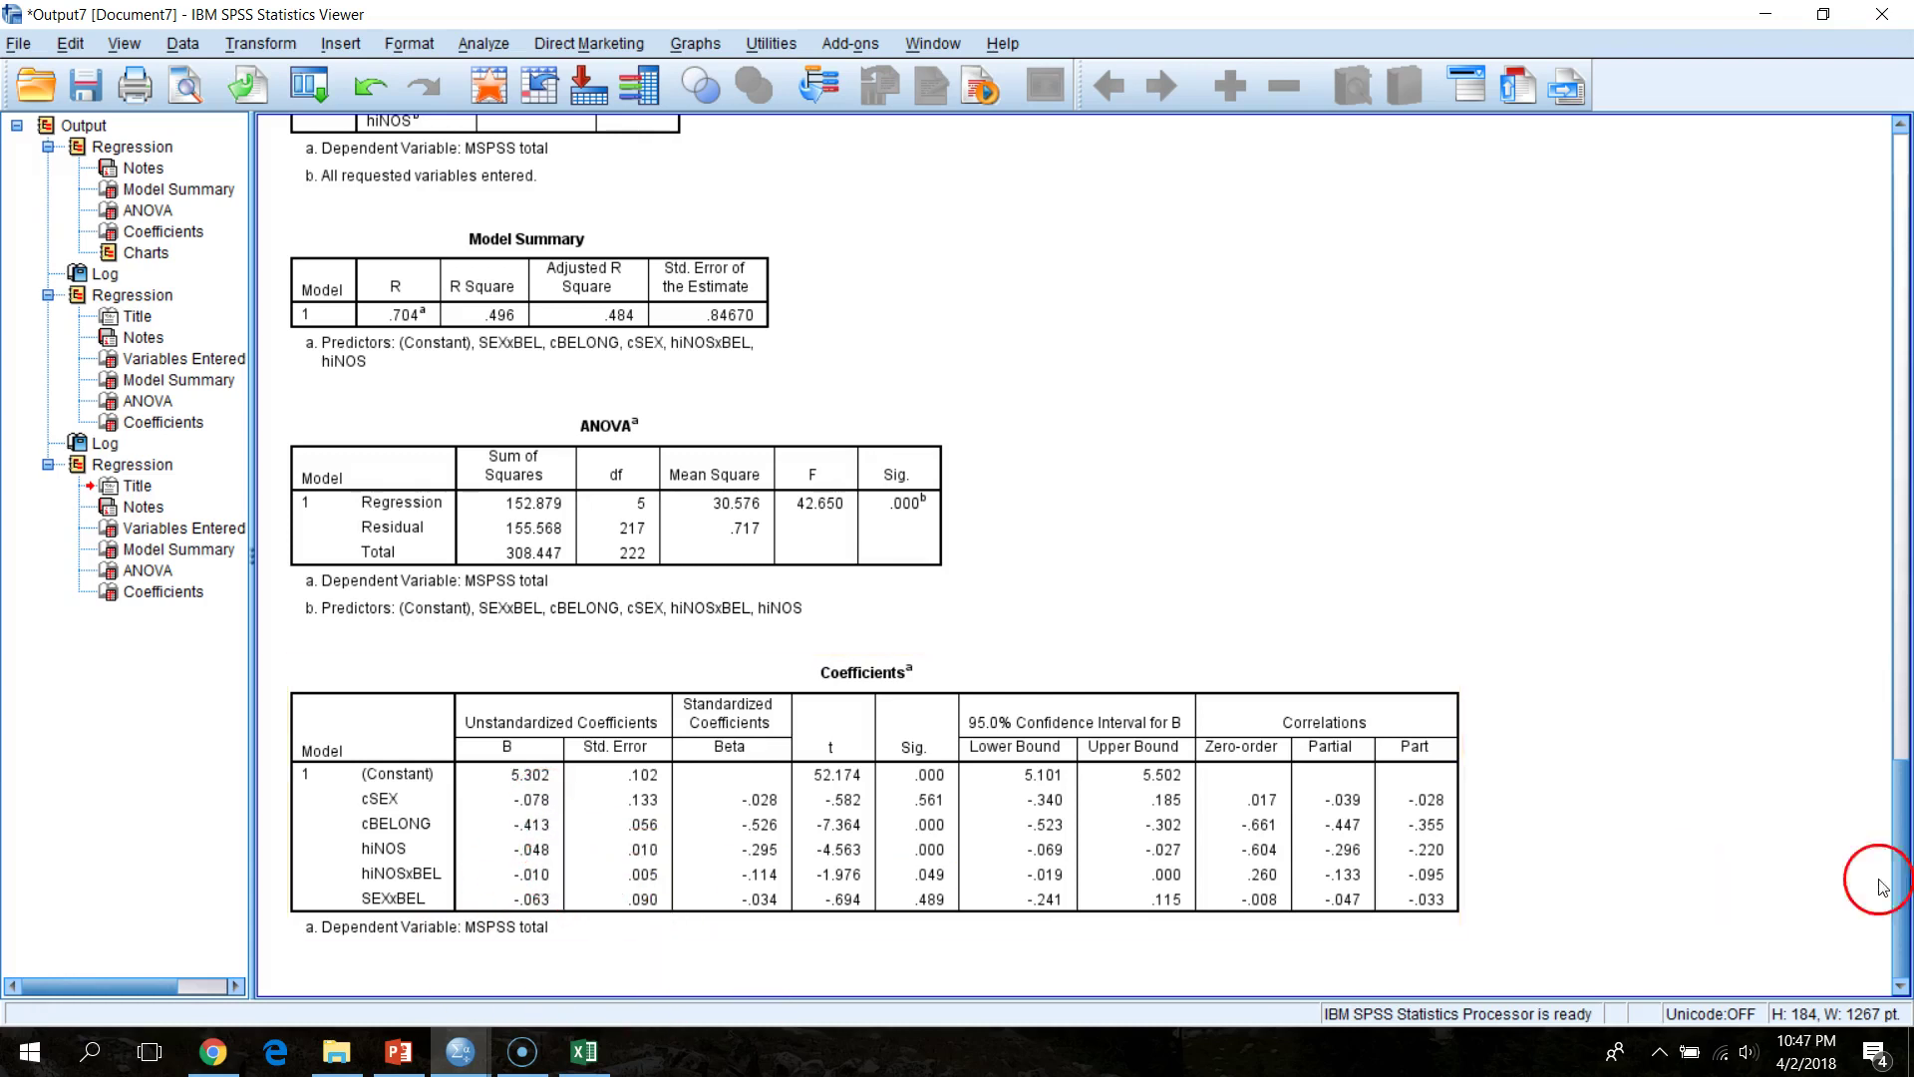
{"action": "left_click_drag", "start_coordinate": [1885, 876], "coordinate": [1906, 937]}
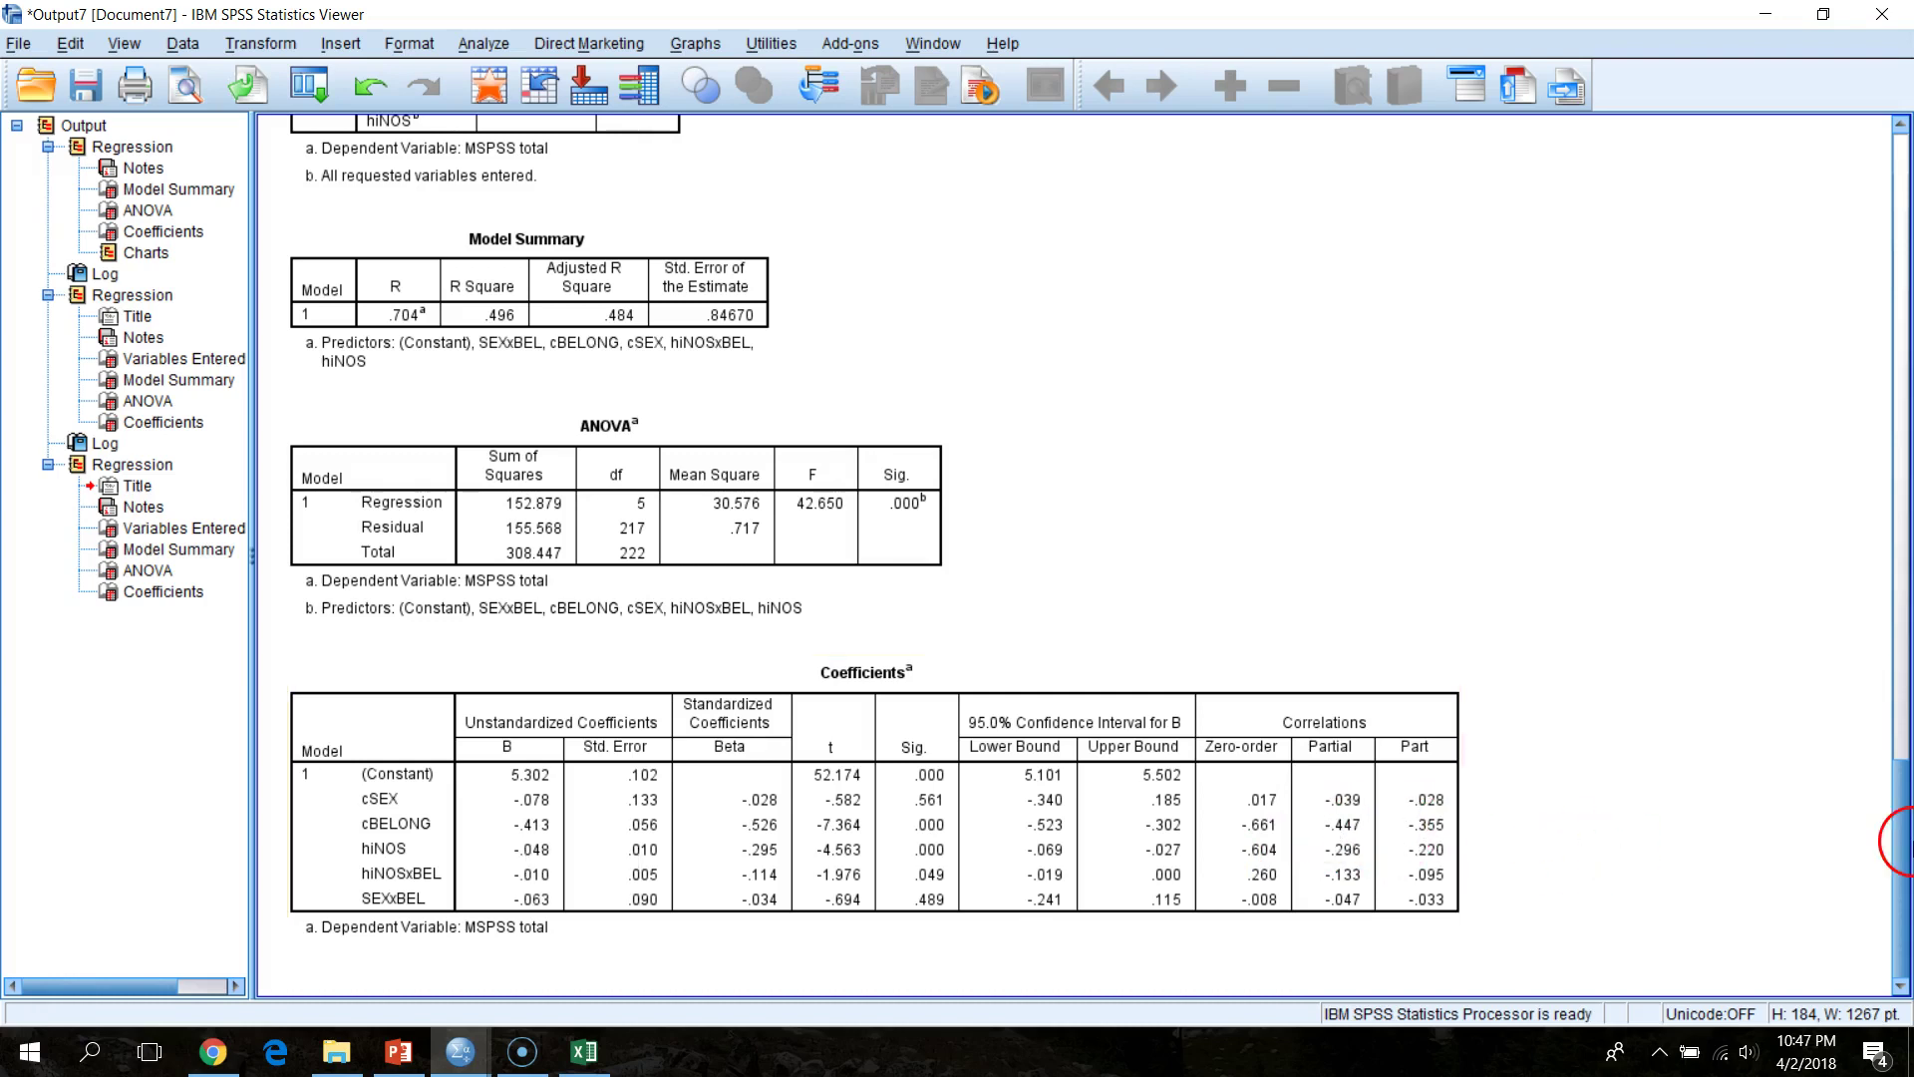
{"action": "left_click_drag", "start_coordinate": [1901, 868], "coordinate": [1901, 511]}
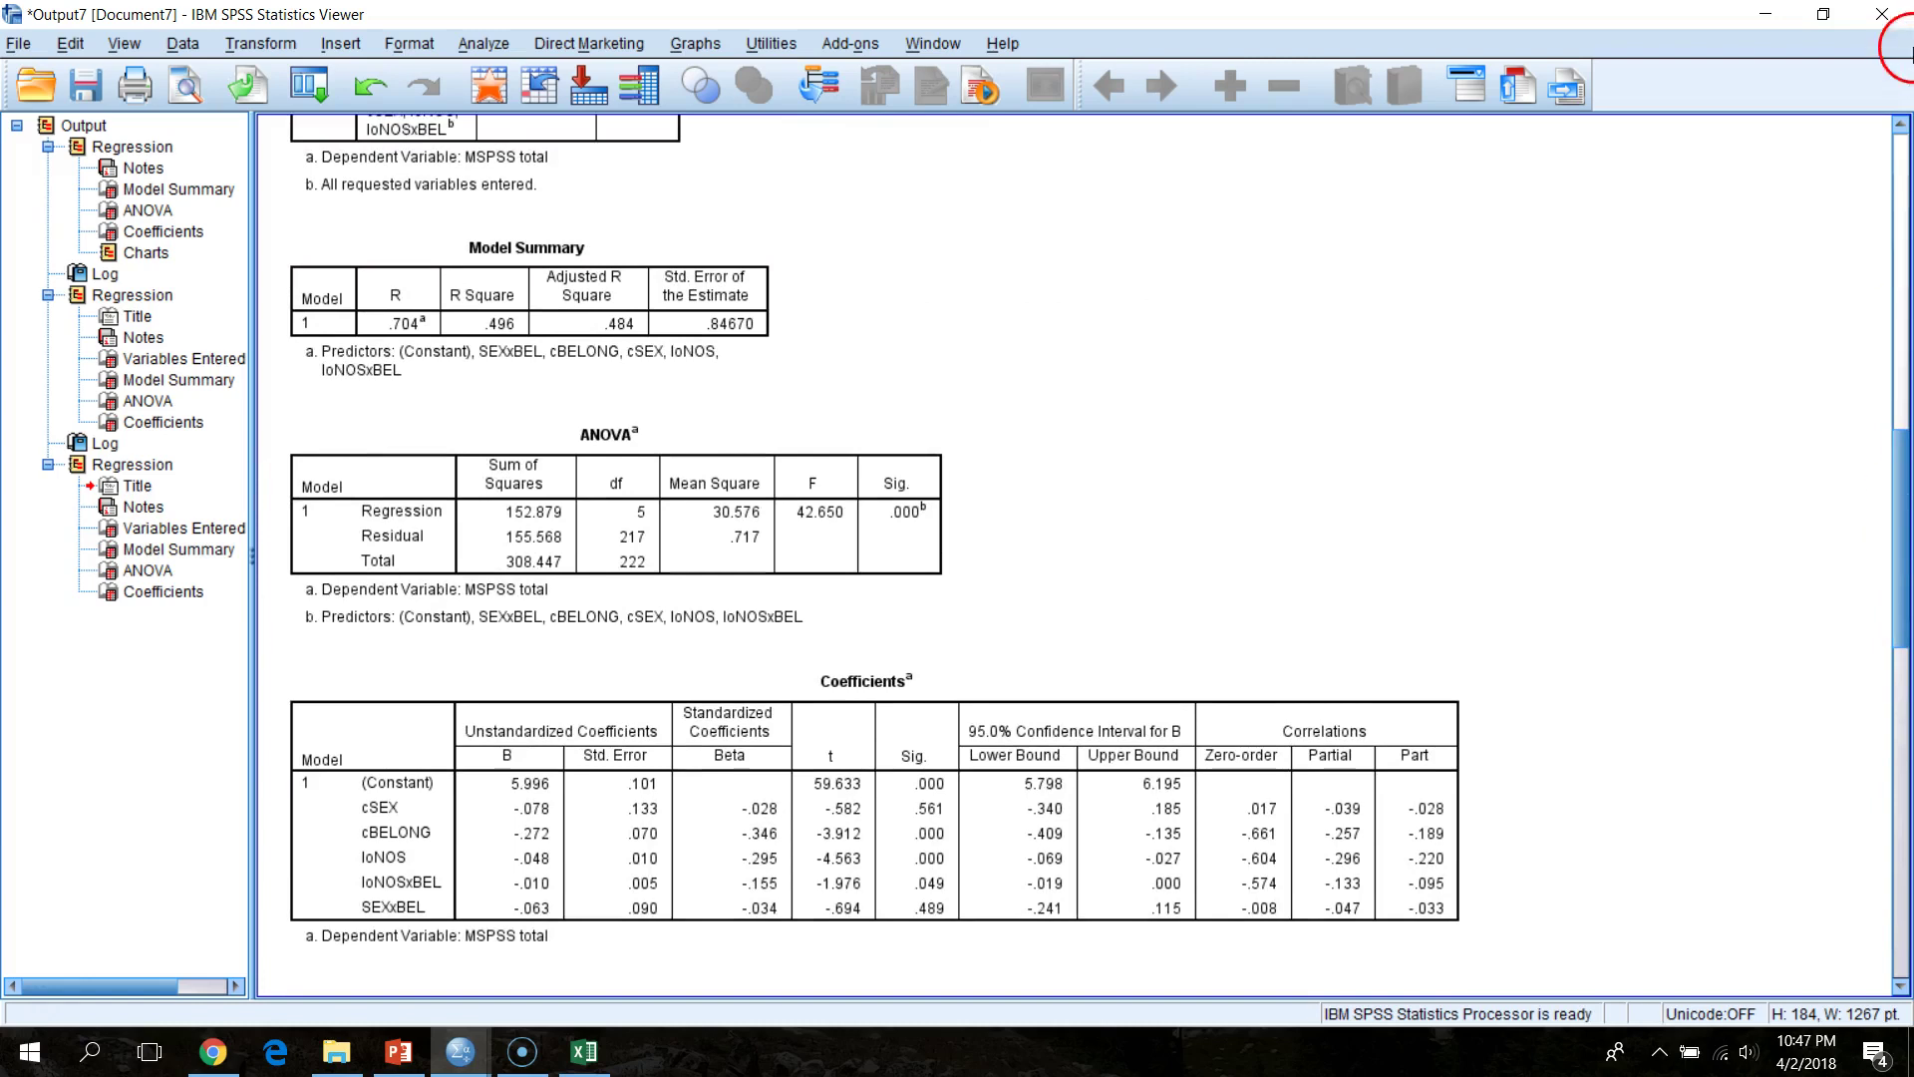
- Restore the output window to a smaller size beside the slide, make it taller, and minimize the data and syntax windows
{"action": "left_click", "coordinate": [1838, 14]}
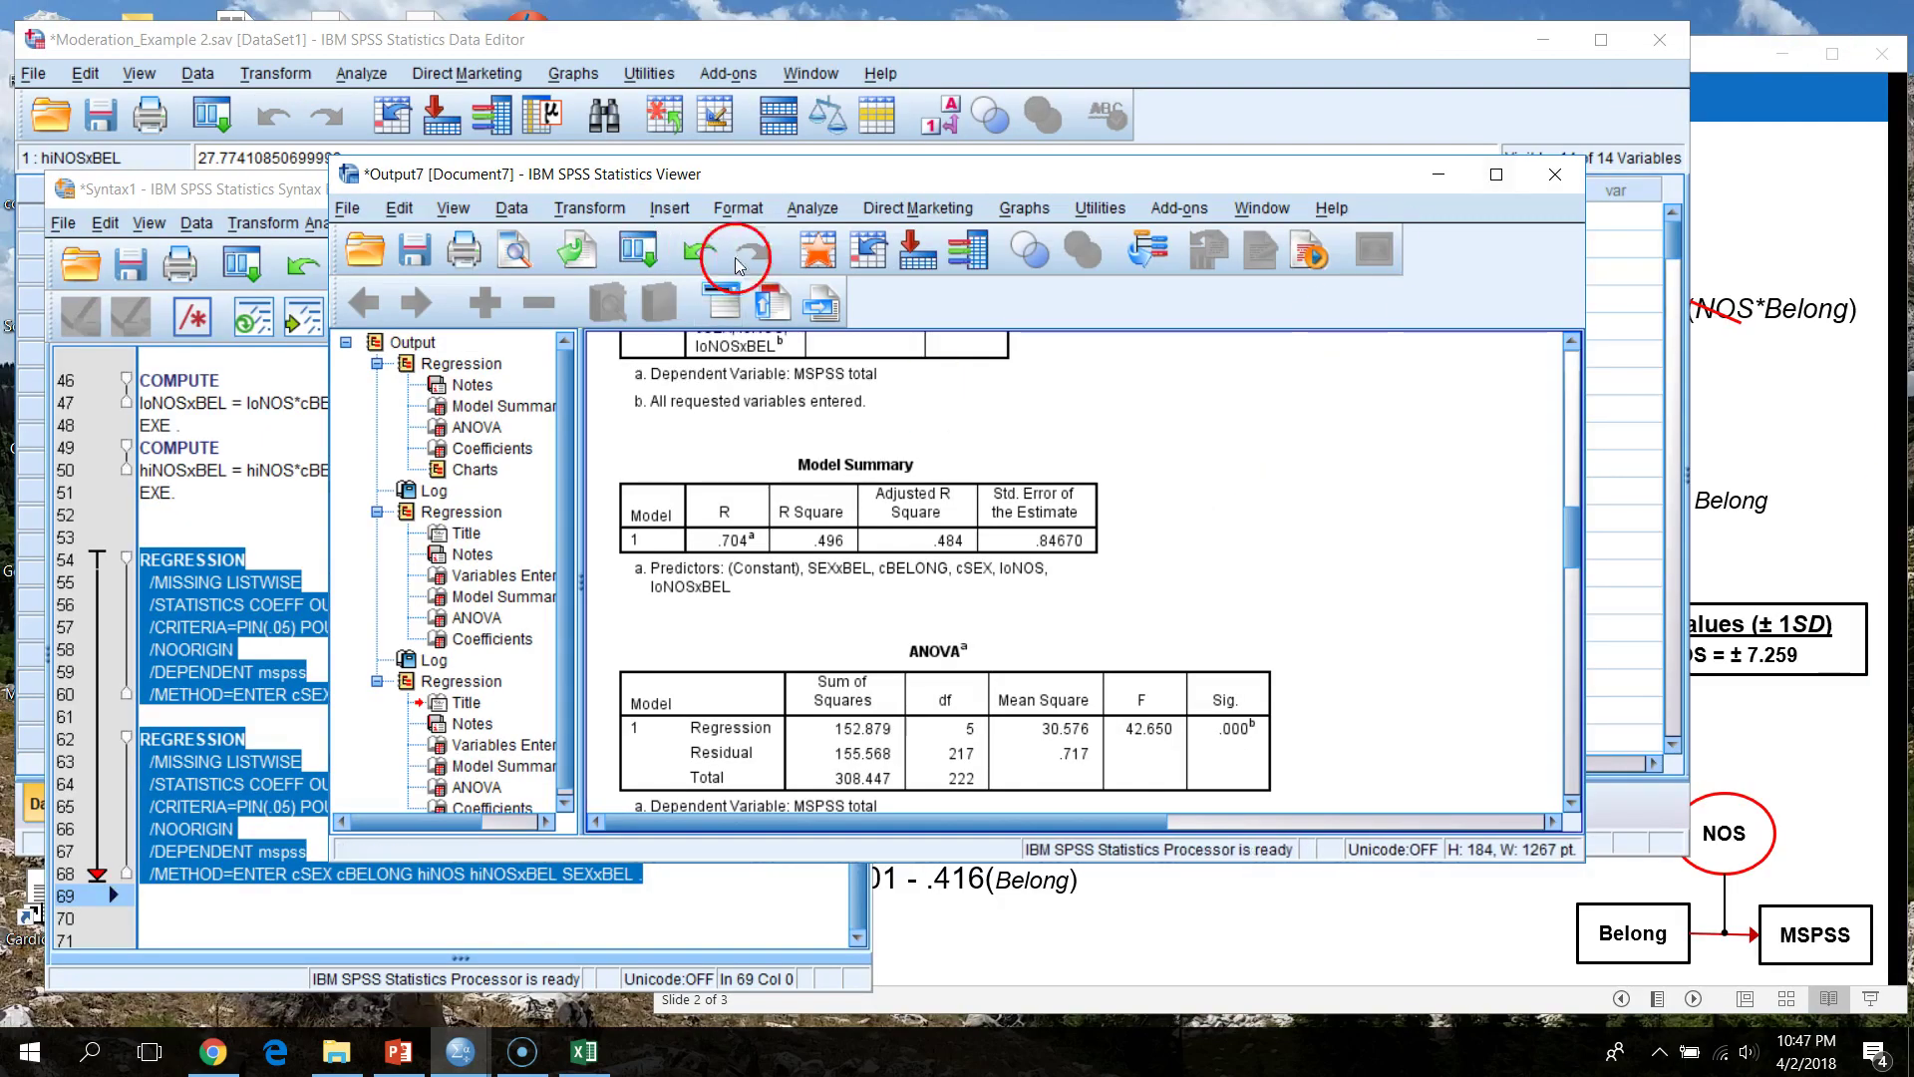
{"action": "left_click_drag", "start_coordinate": [903, 171], "coordinate": [591, 62]}
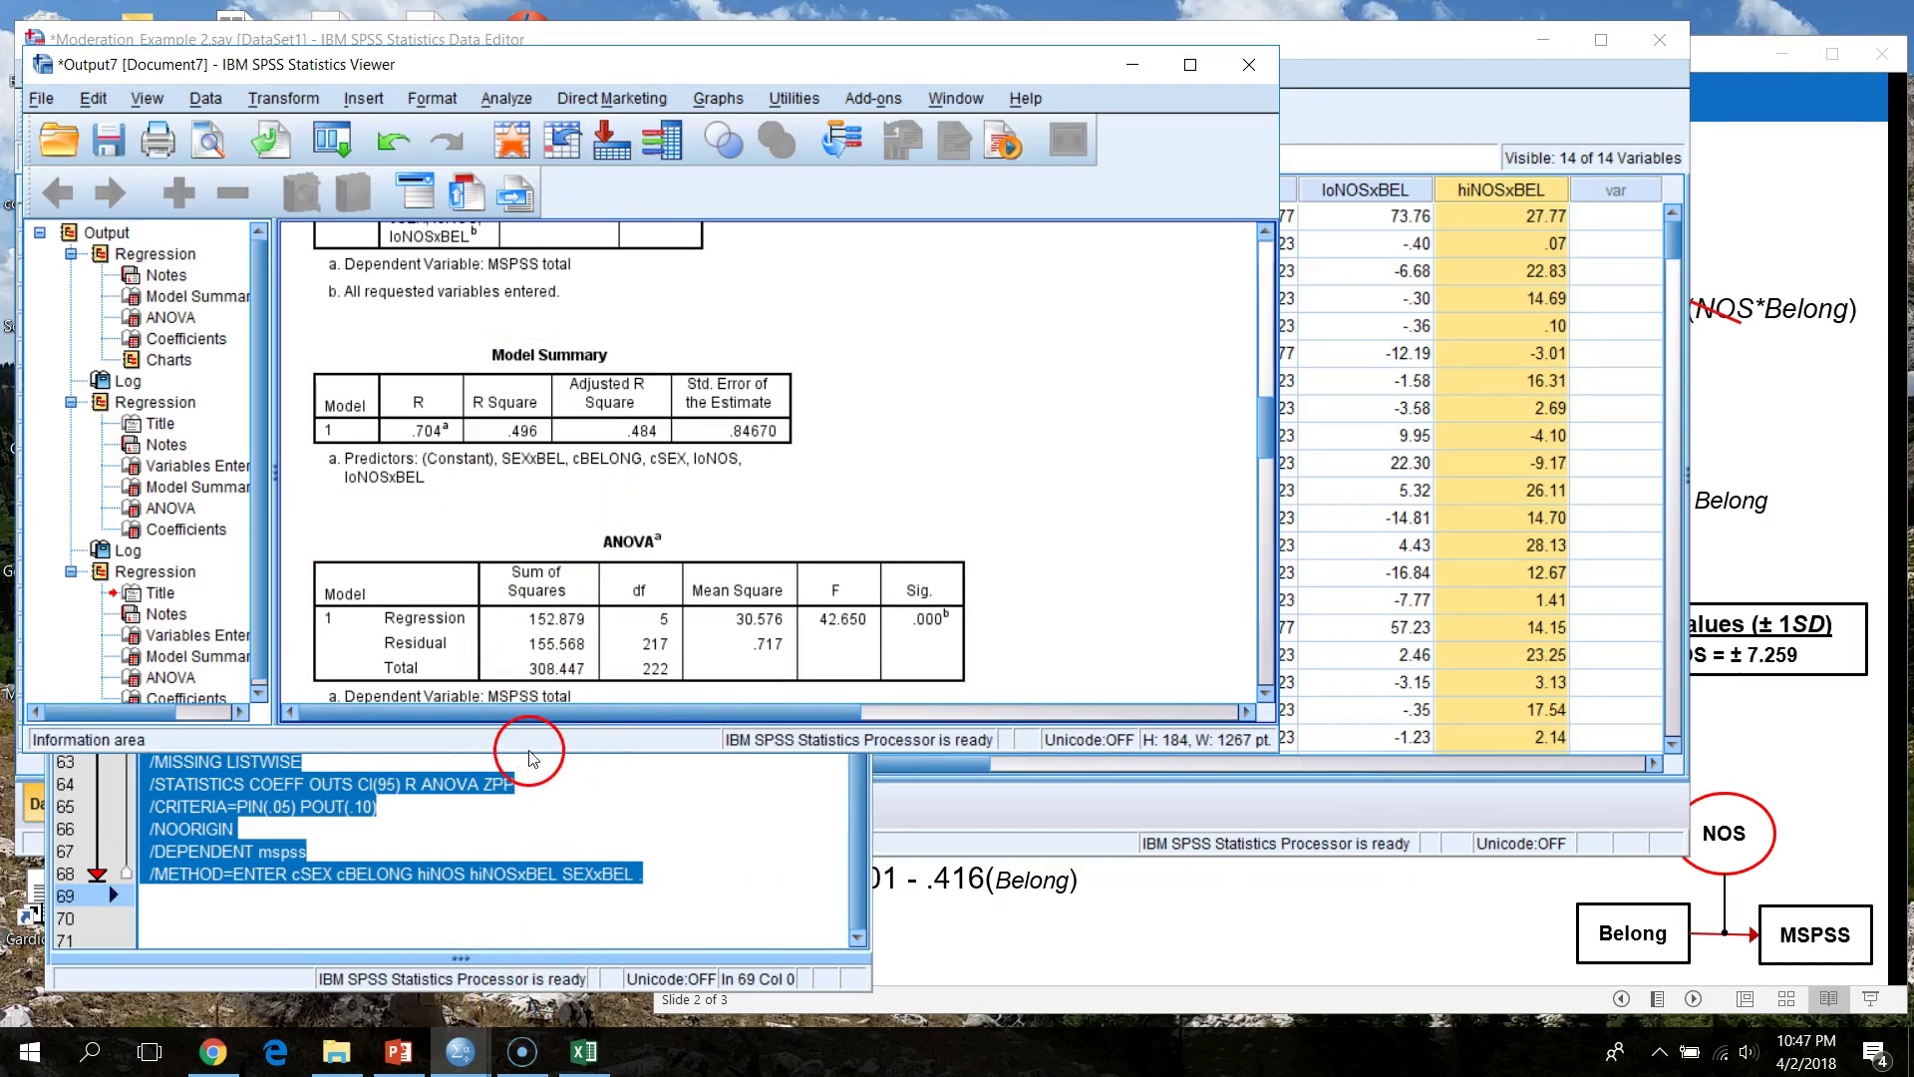
{"action": "left_click_drag", "start_coordinate": [528, 750], "coordinate": [501, 1002]}
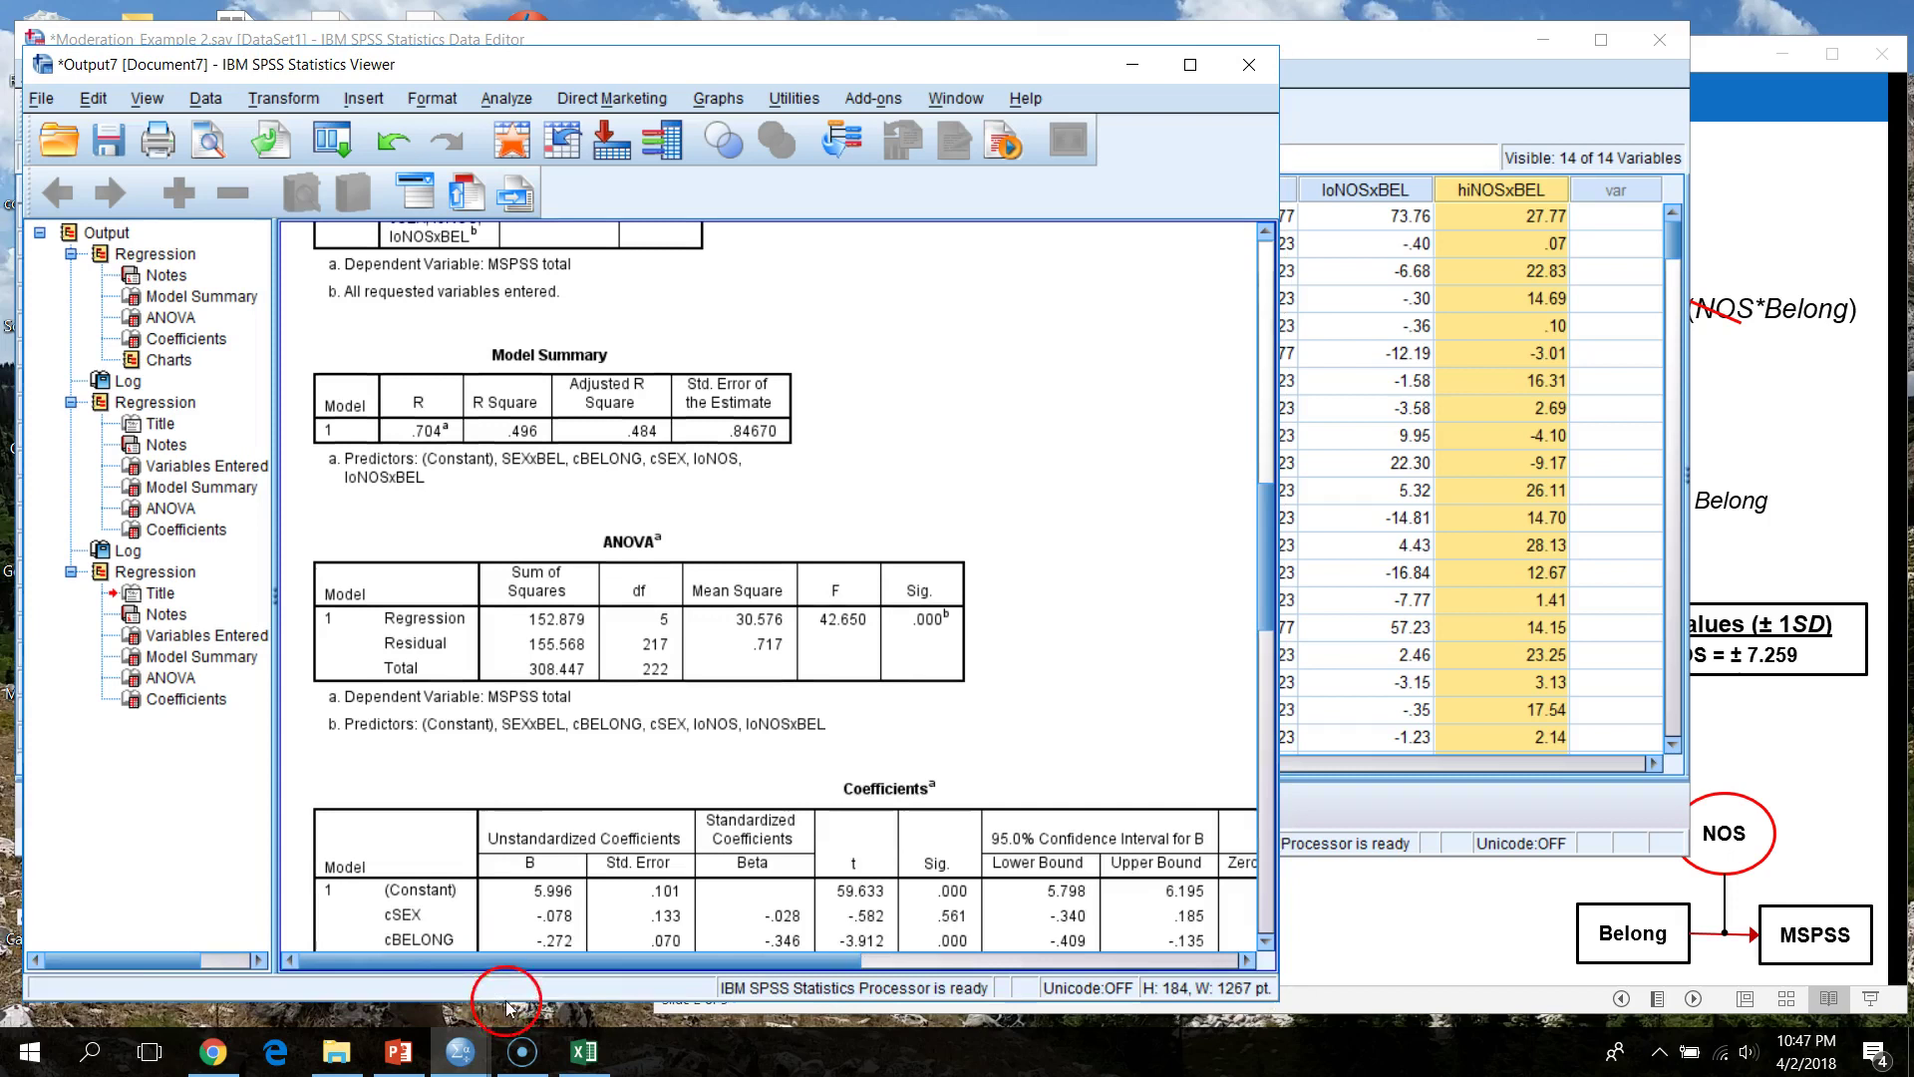
{"action": "left_click", "coordinate": [1549, 47]}
{"action": "left_click", "coordinate": [1549, 47]}
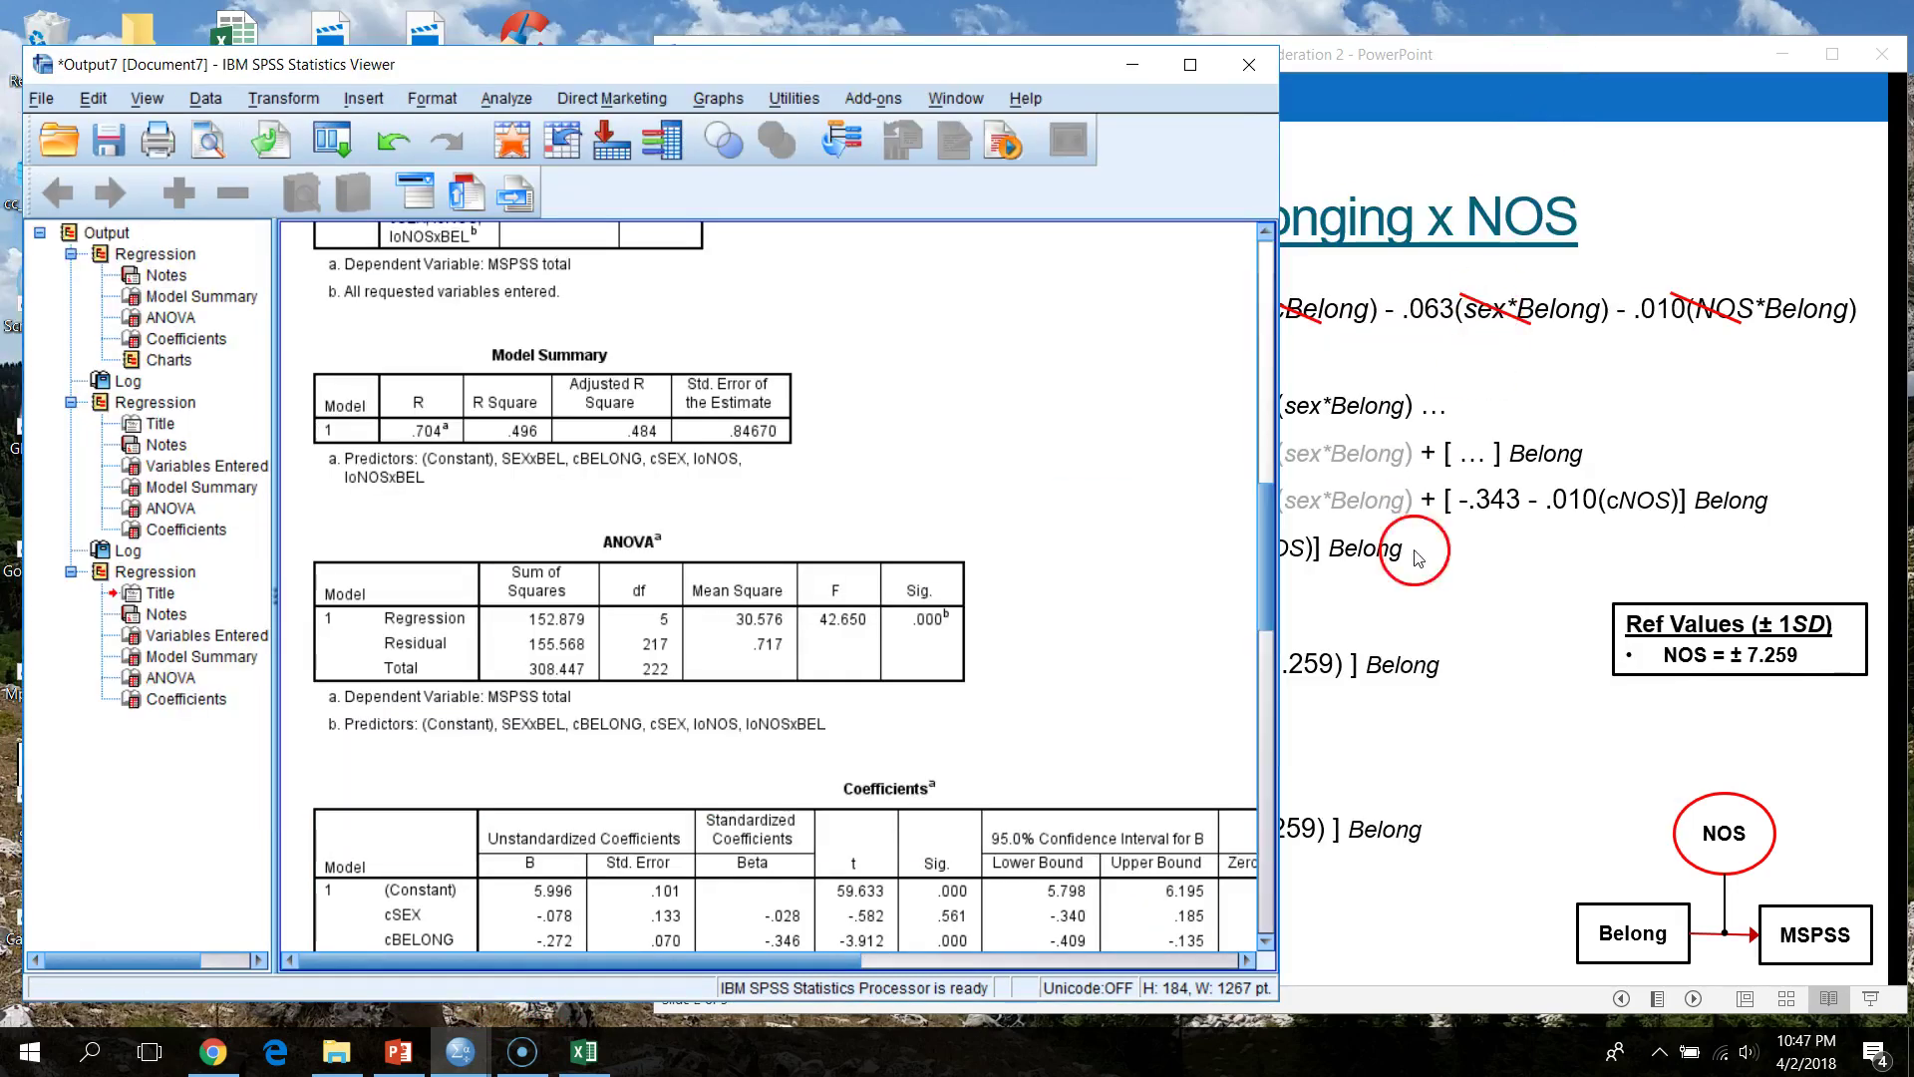
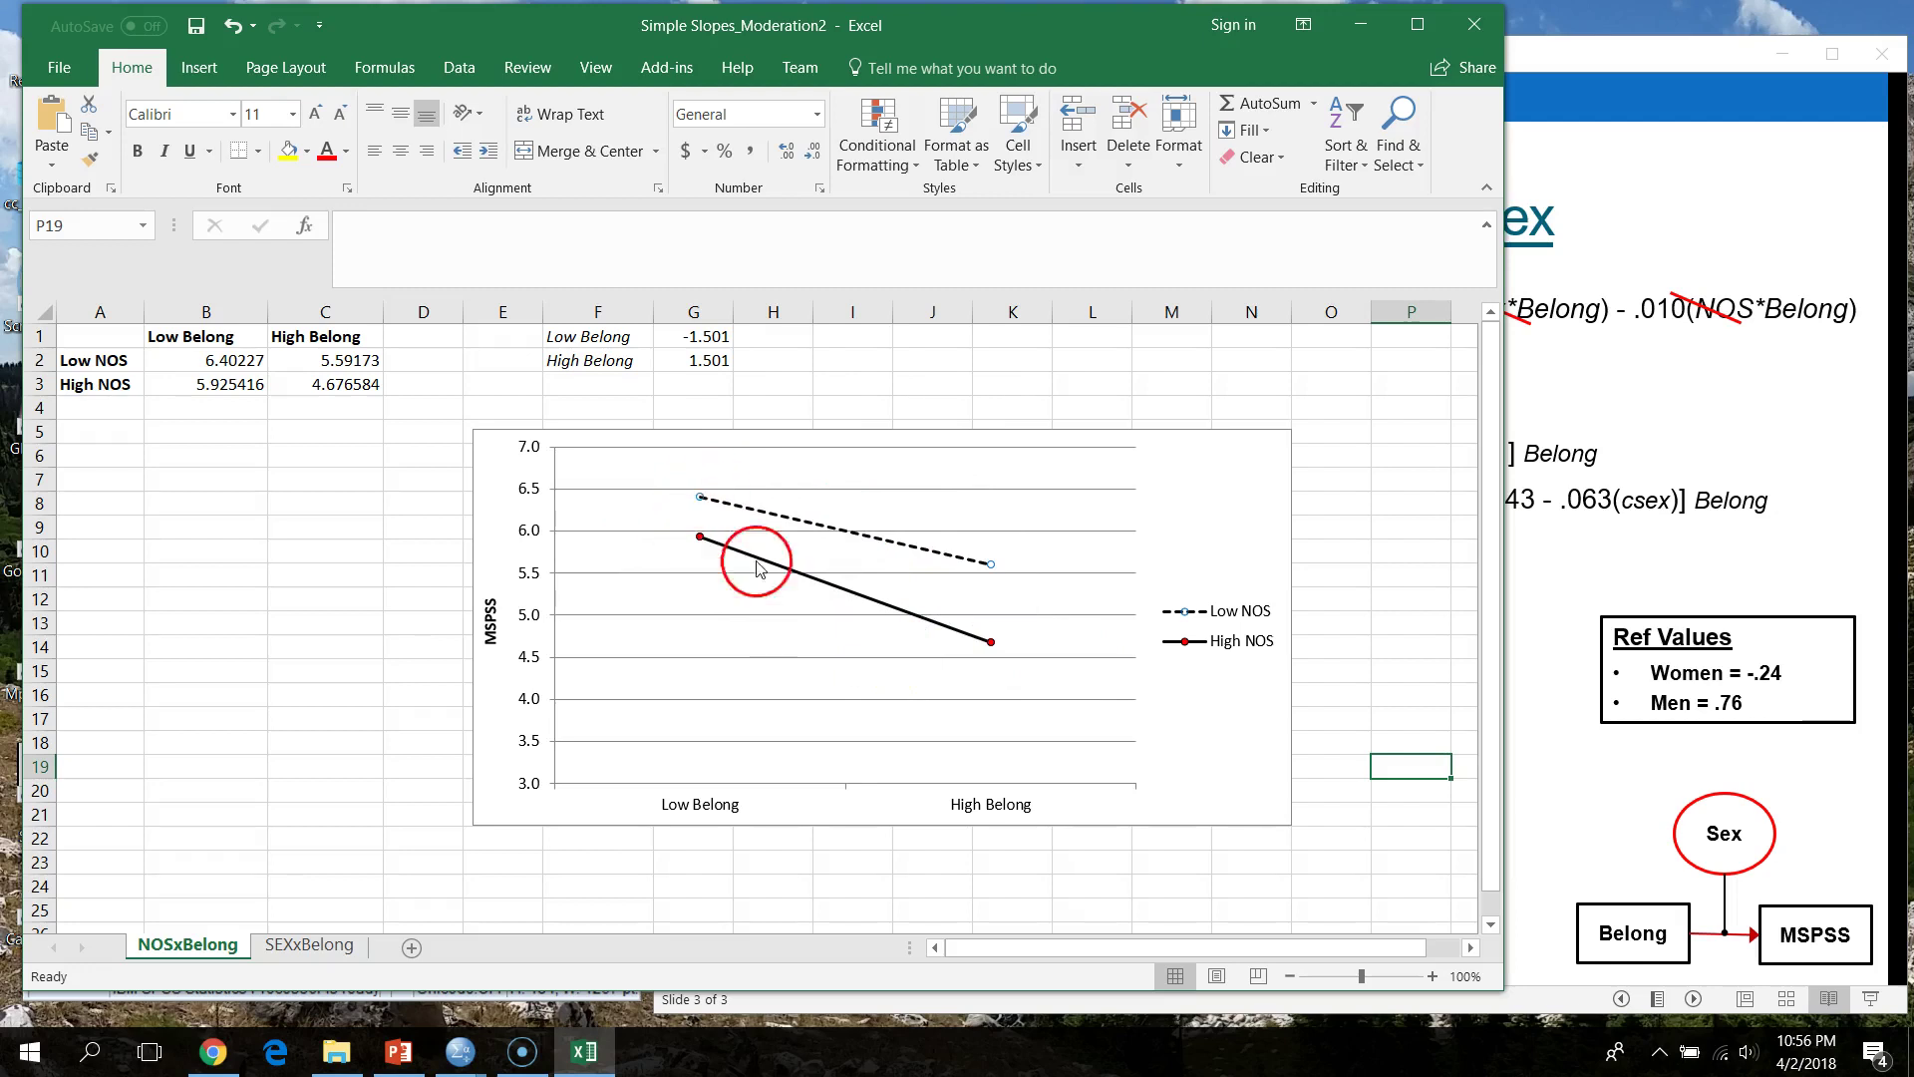
- View the SEXxBelong chart in the Excel workbook, then check the SEXxBEL row of the original Coefficients table in the SPSS output
{"action": "left_click", "coordinate": [326, 948]}
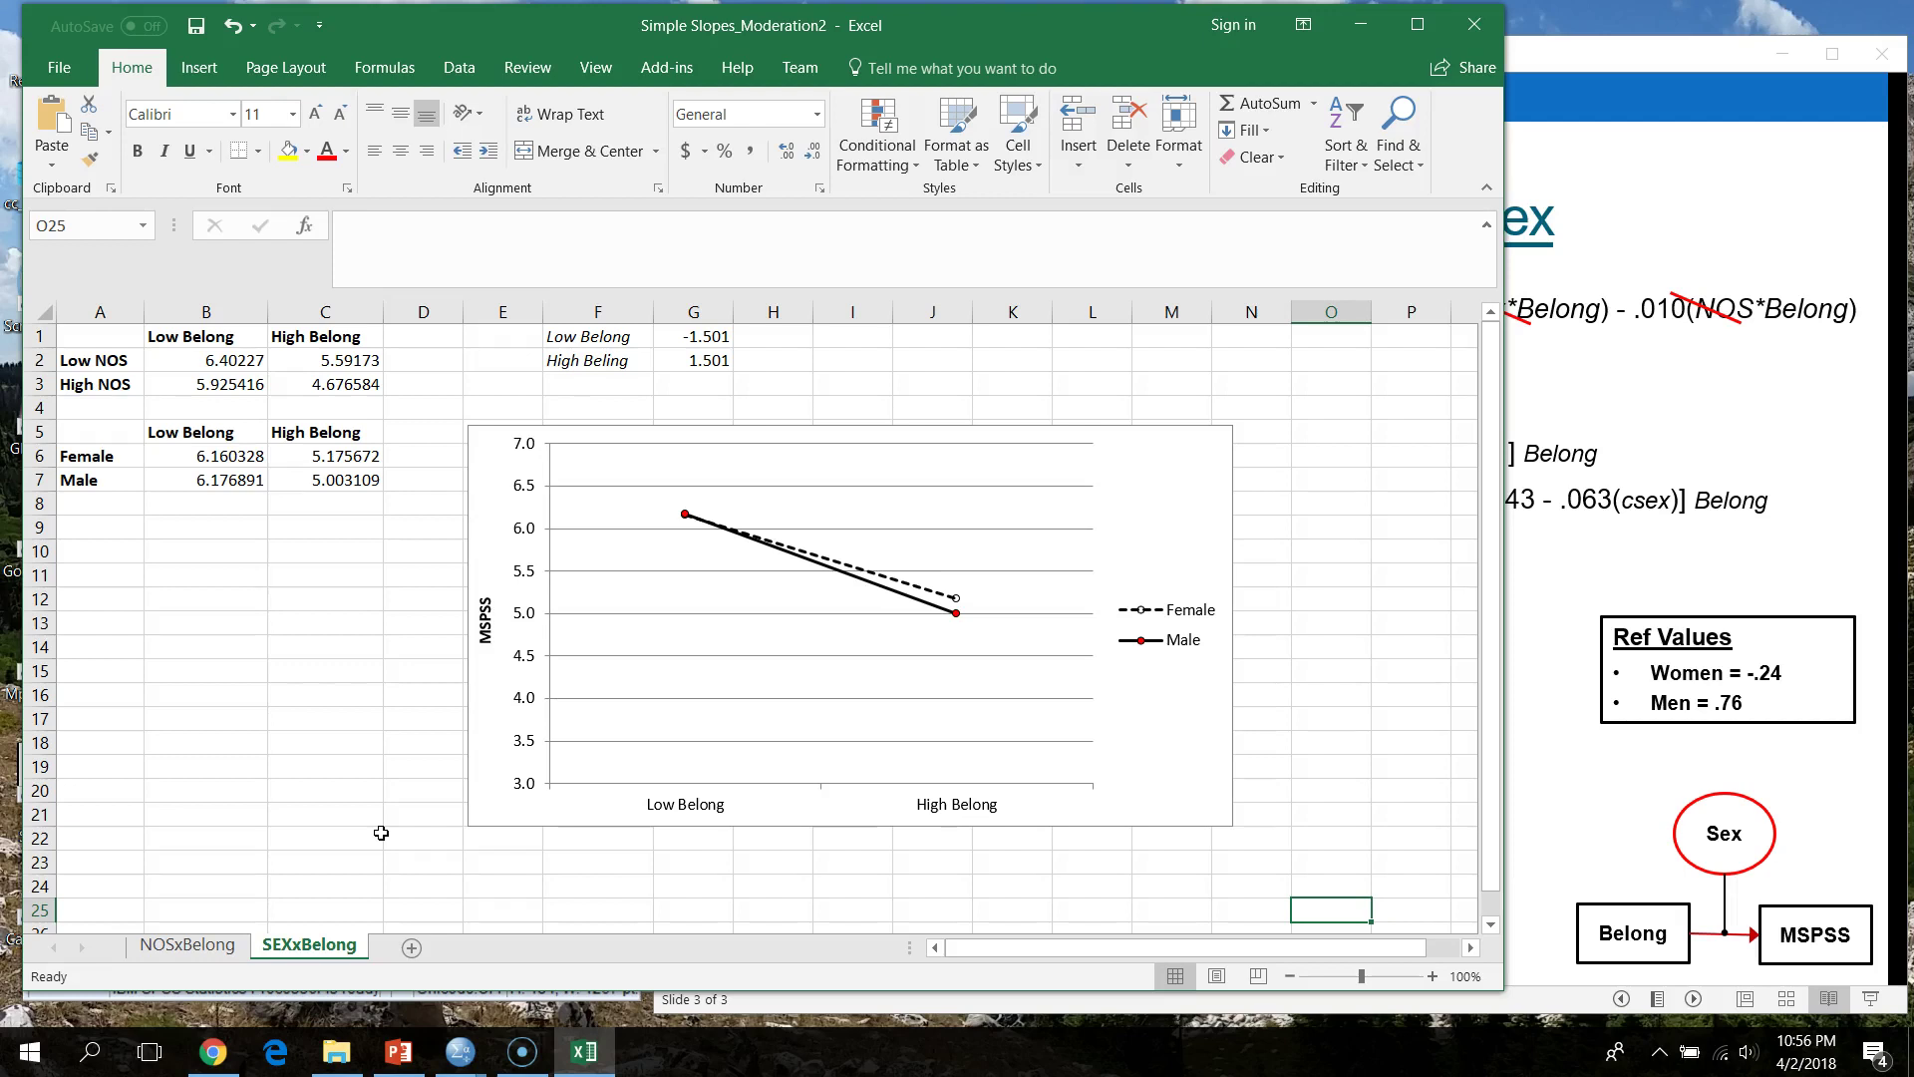
{"action": "mouse_move", "coordinate": [460, 1052]}
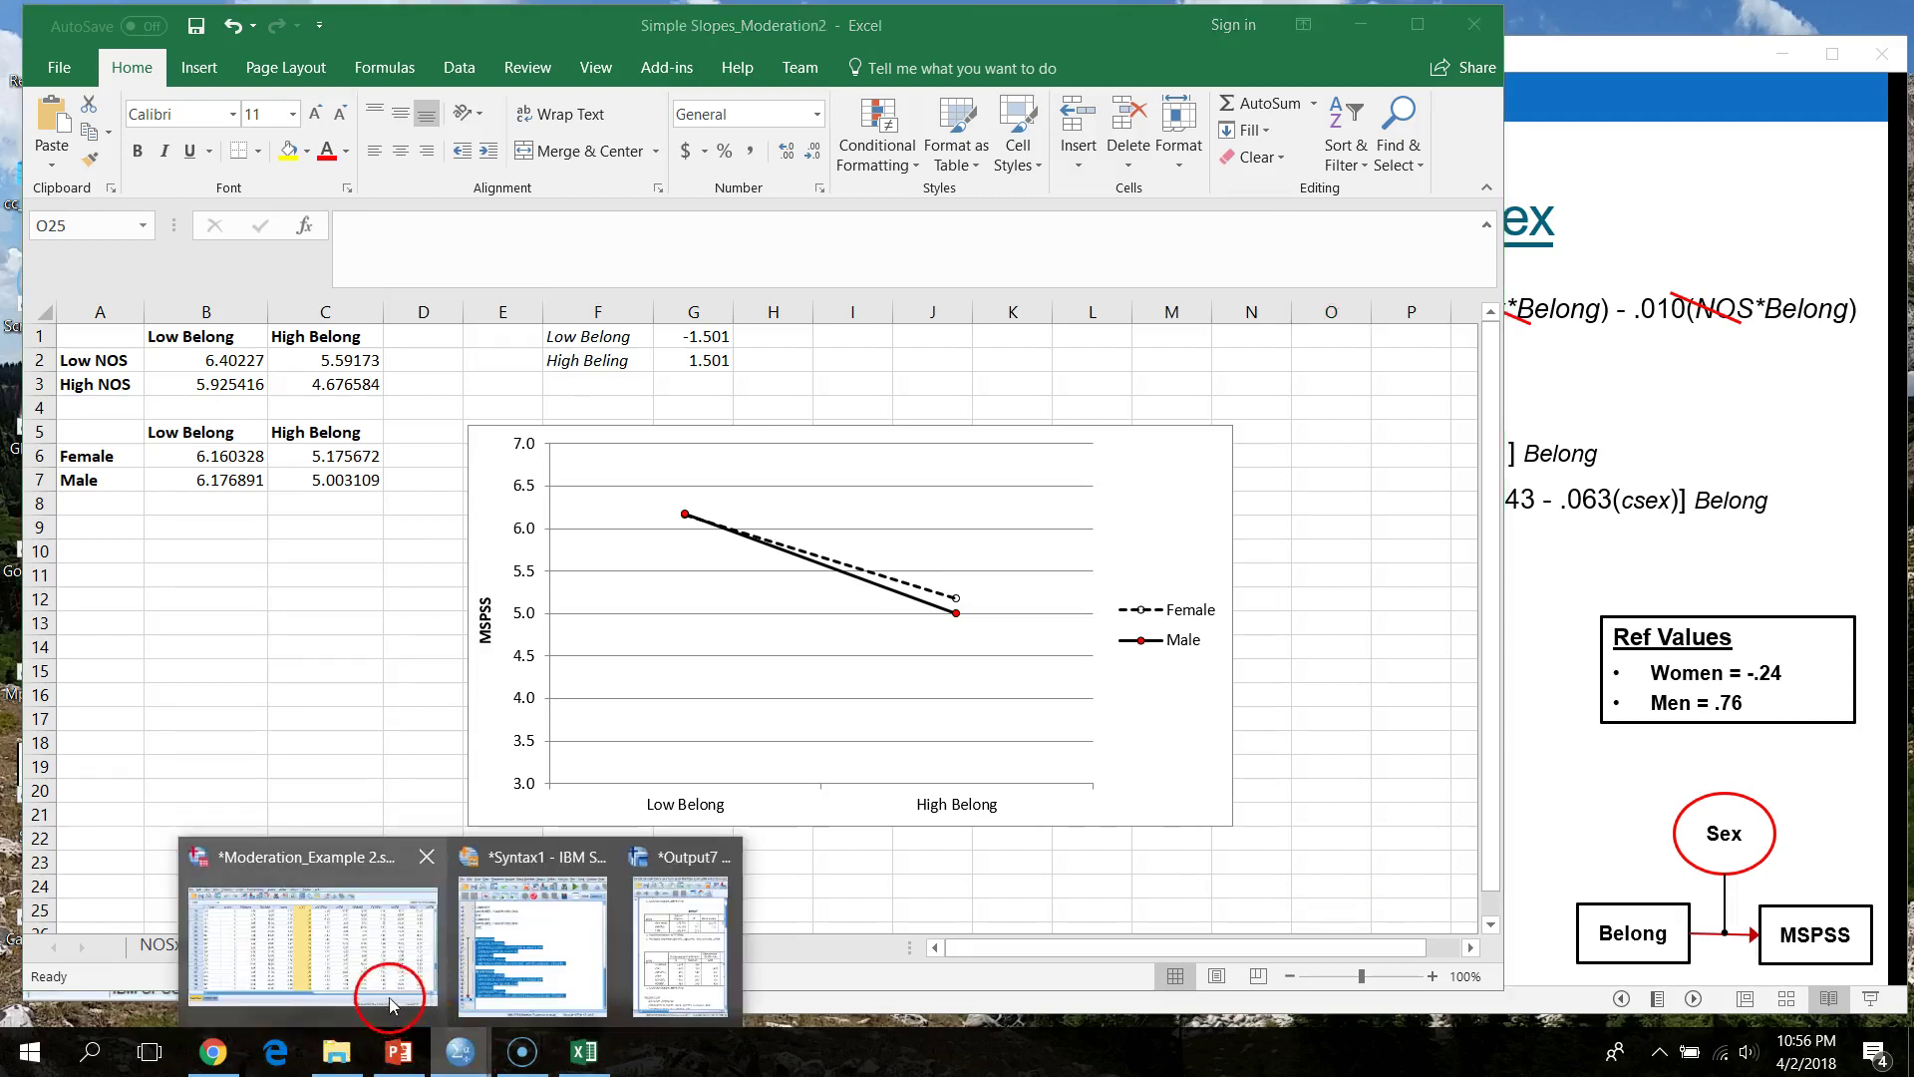
{"action": "left_click", "coordinate": [698, 938]}
{"action": "left_click_drag", "start_coordinate": [646, 455], "coordinate": [1316, 499]}
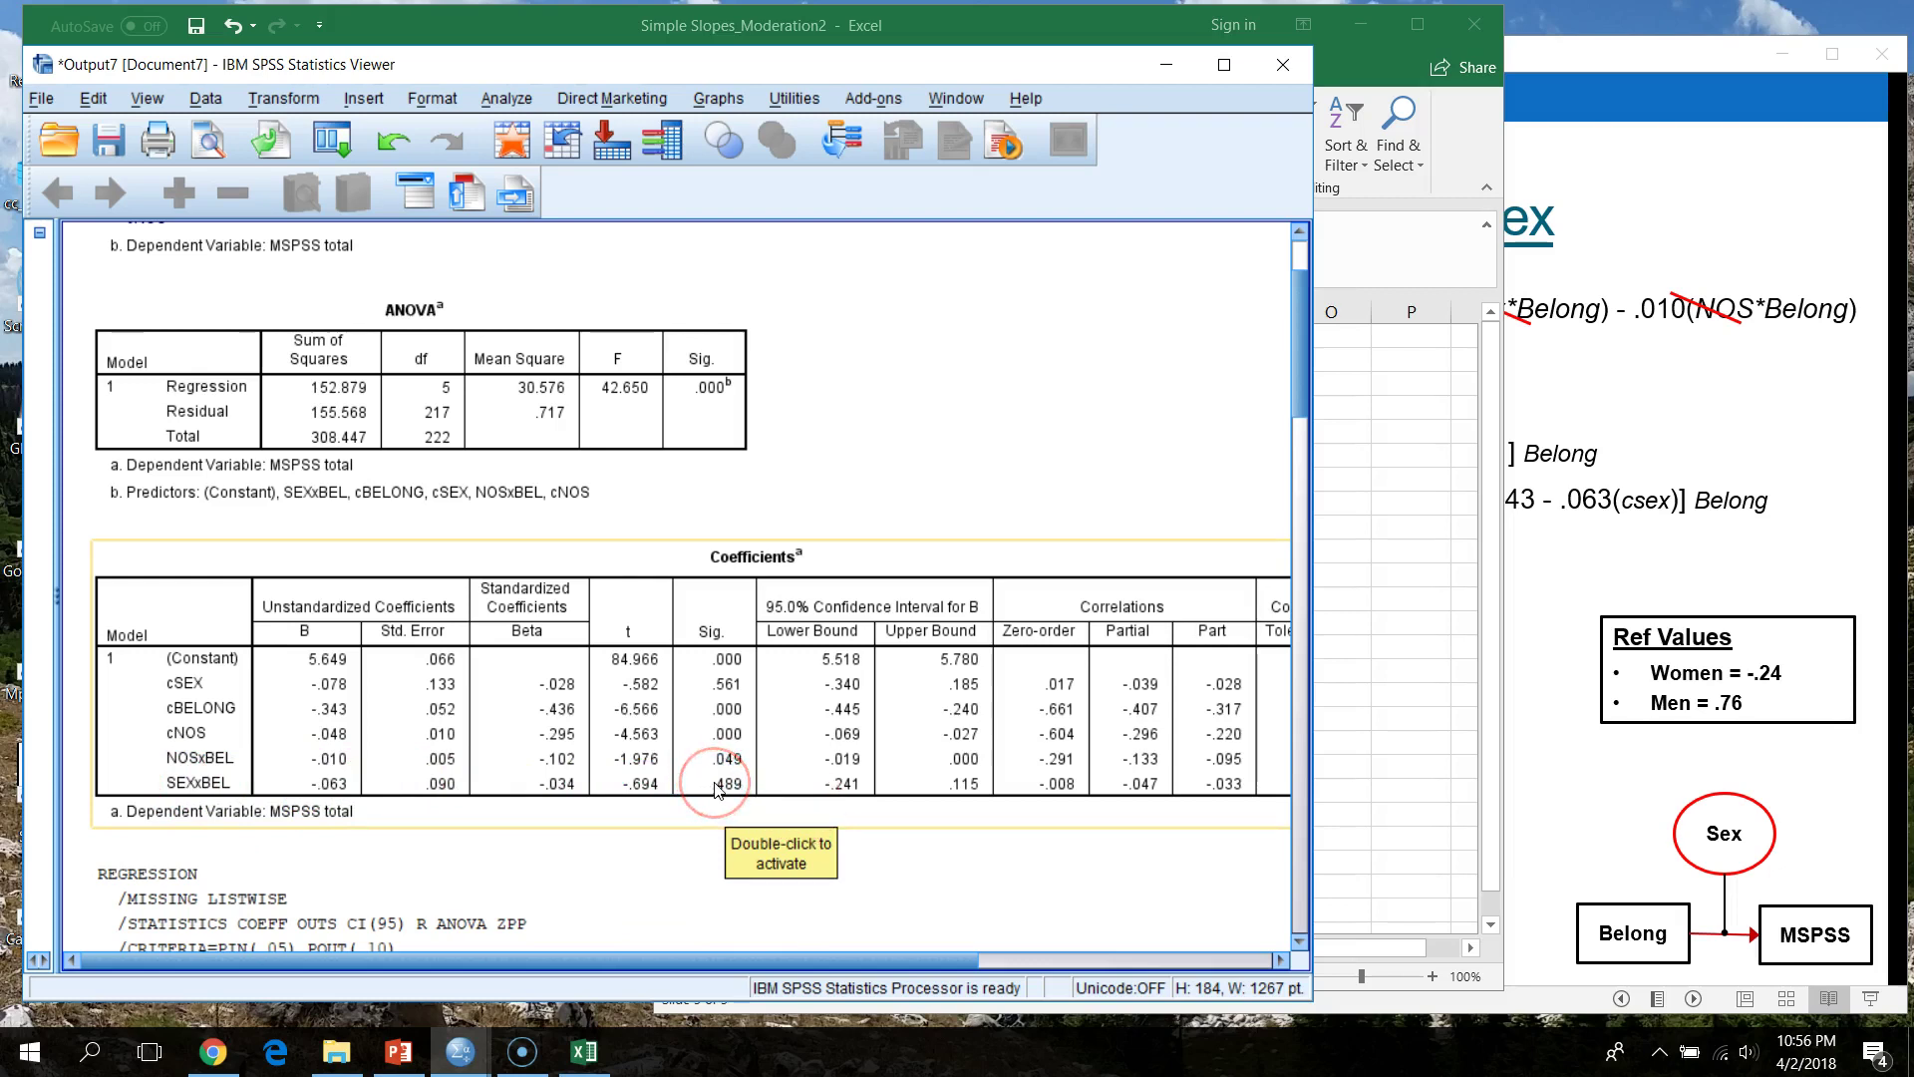
- Compare the Female and Male lines in the Excel chart with the SPSS SEXxBEL significance and the Belonging x Sex slide equations
{"action": "left_click", "coordinate": [1059, 27]}
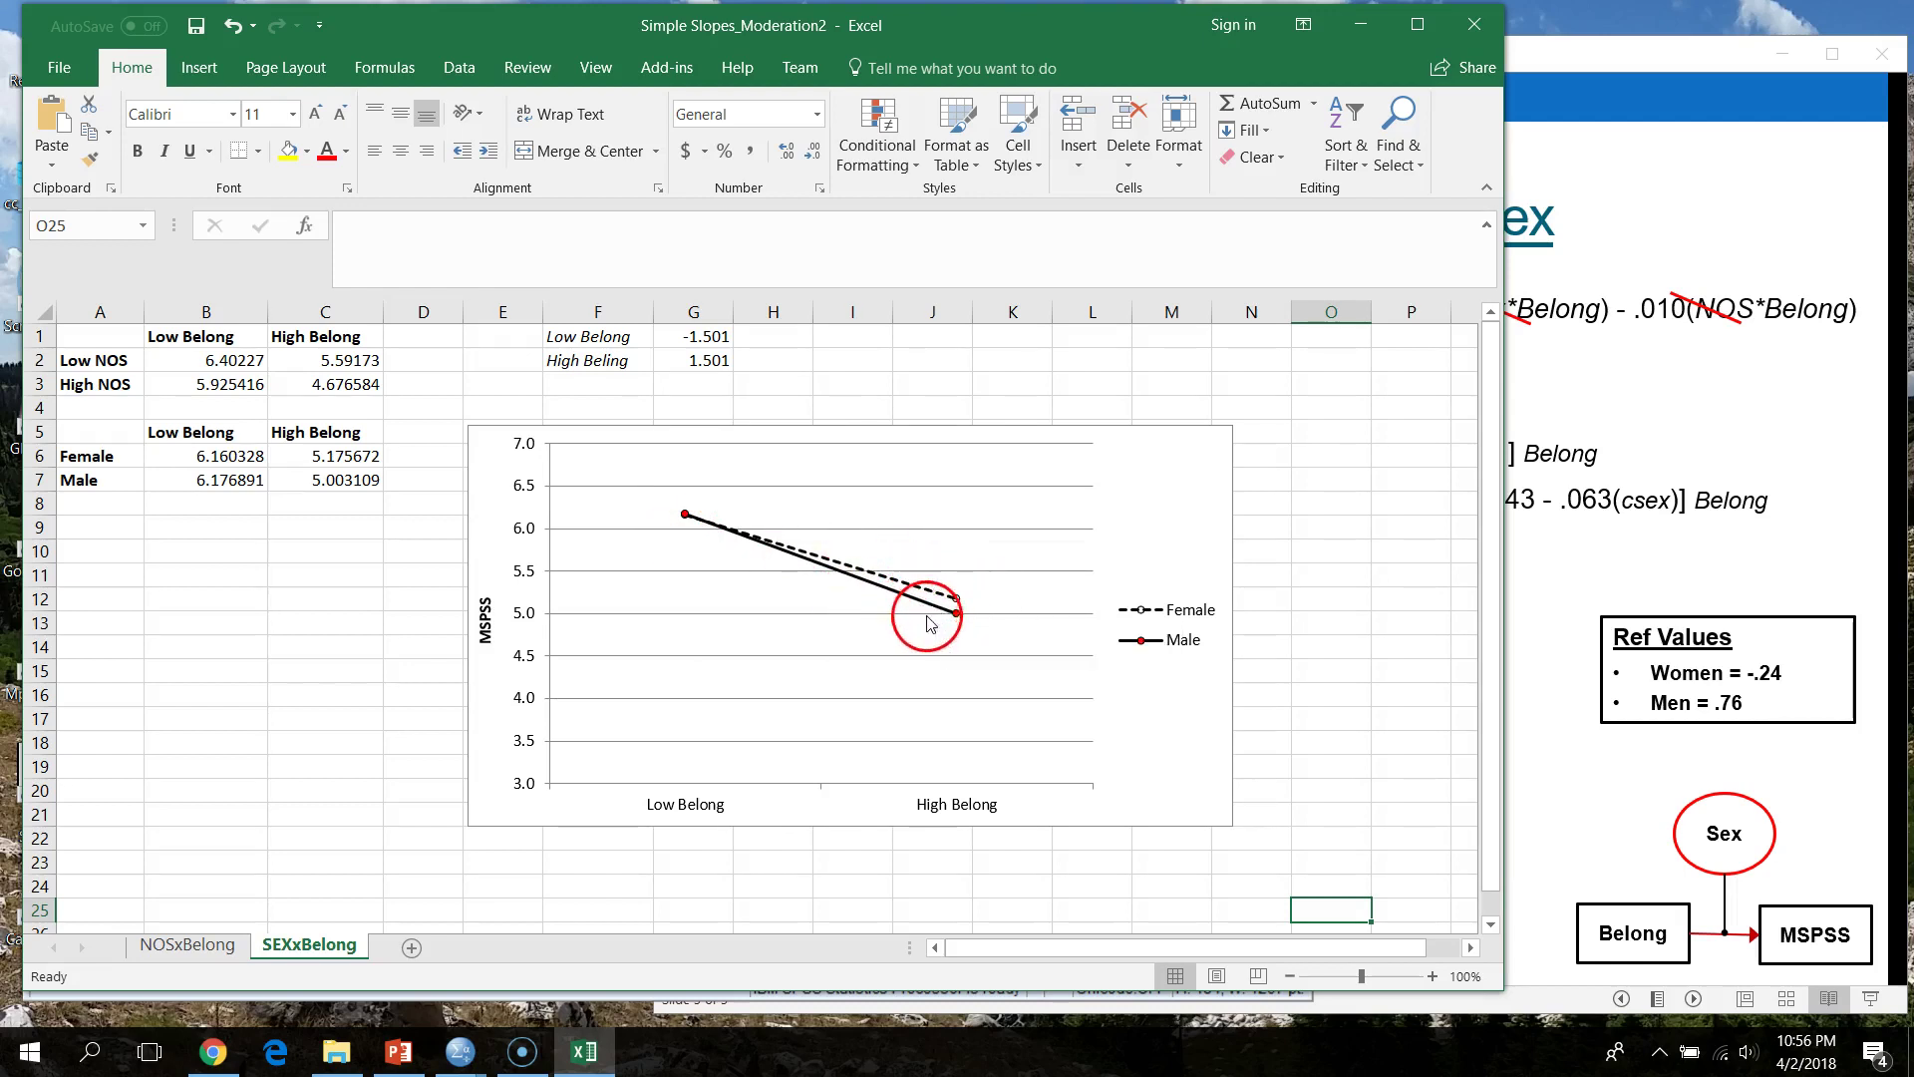
{"action": "mouse_move", "coordinate": [939, 610]}
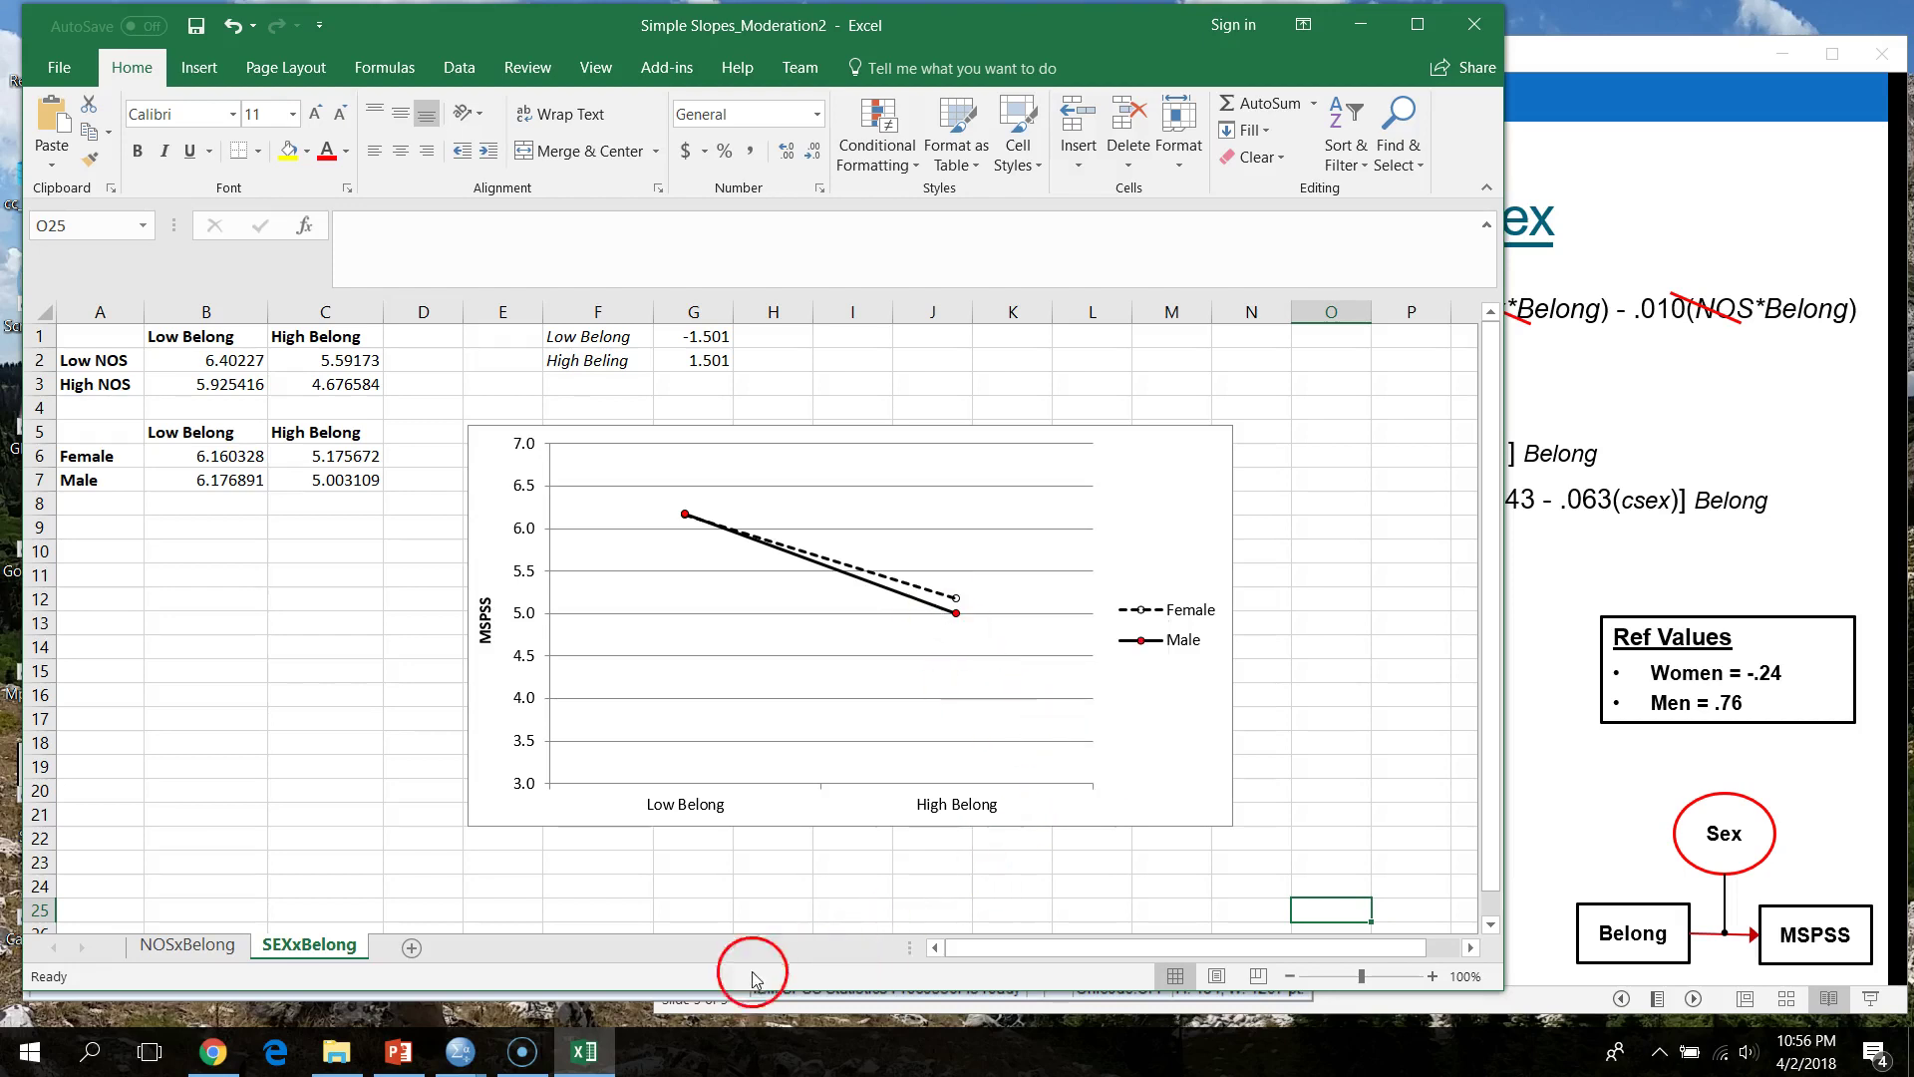
{"action": "left_click", "coordinate": [480, 1069]}
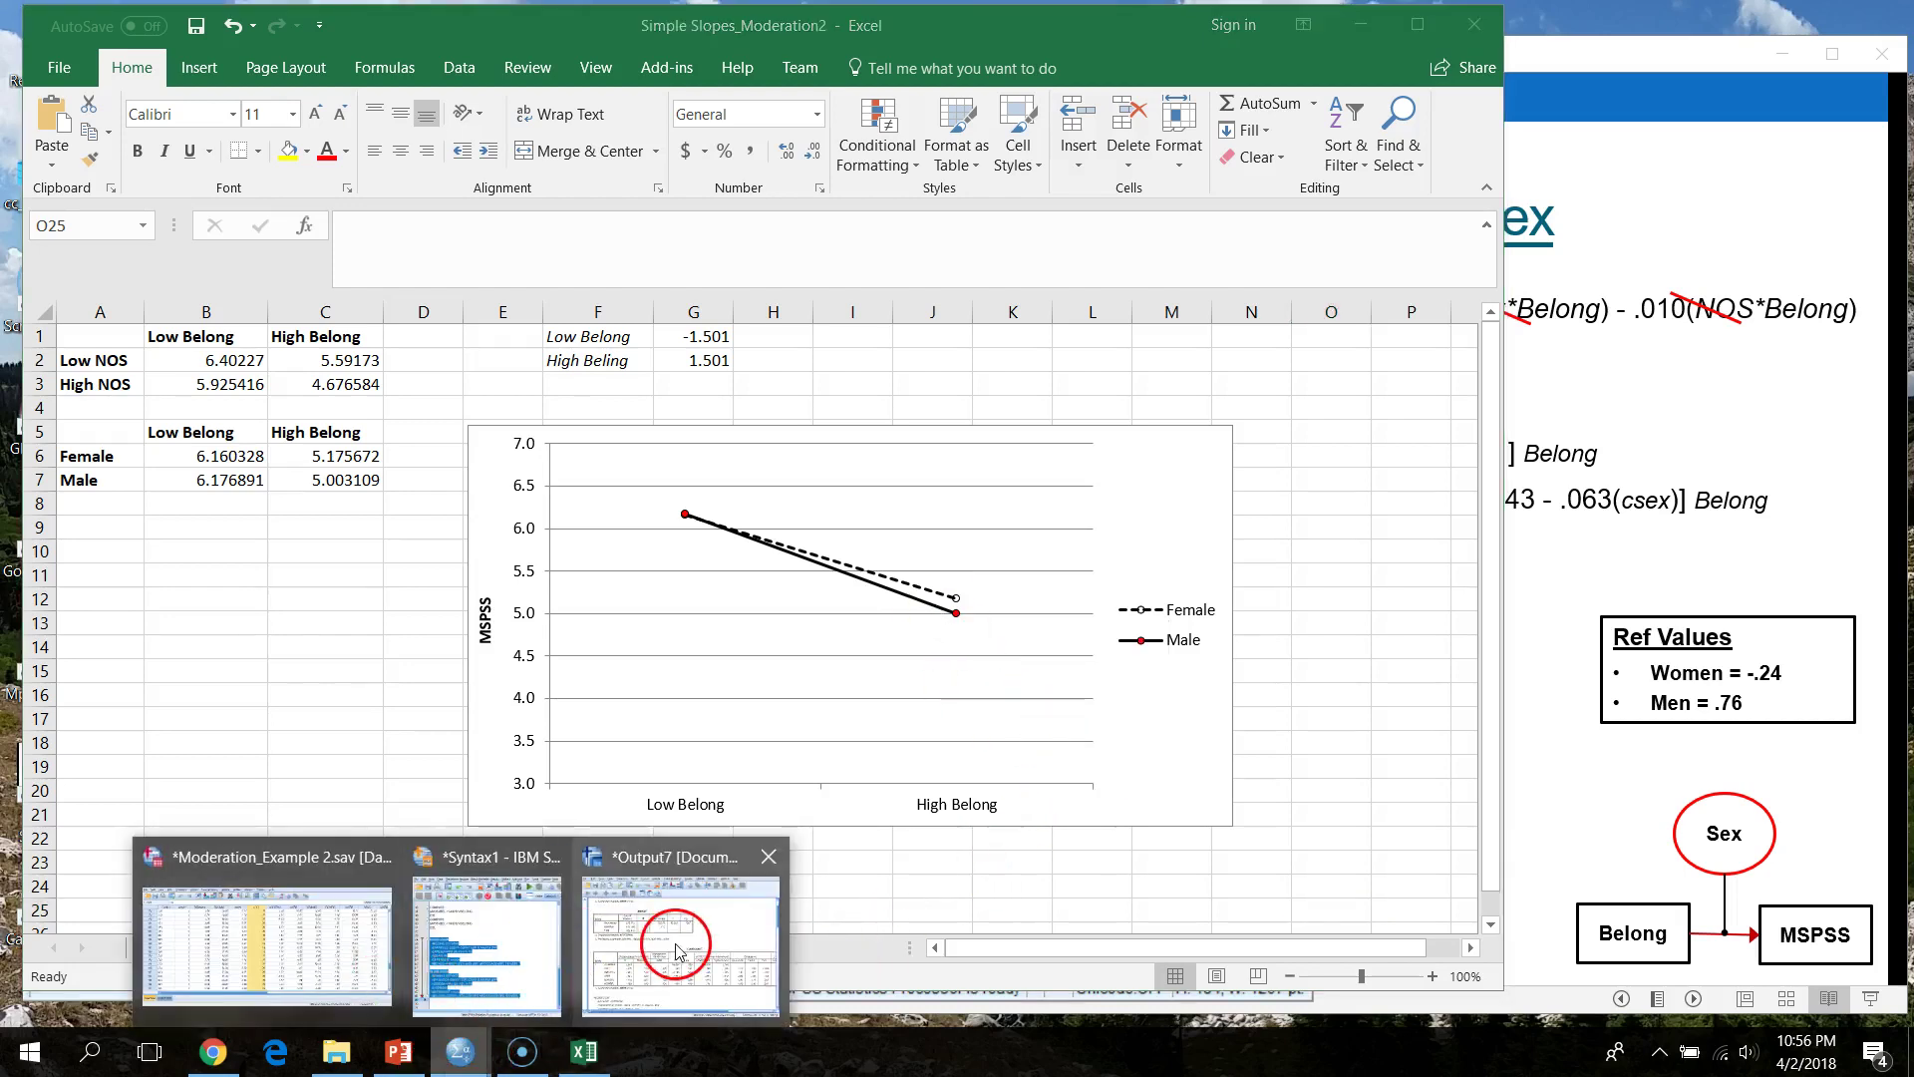
{"action": "left_click", "coordinate": [662, 948]}
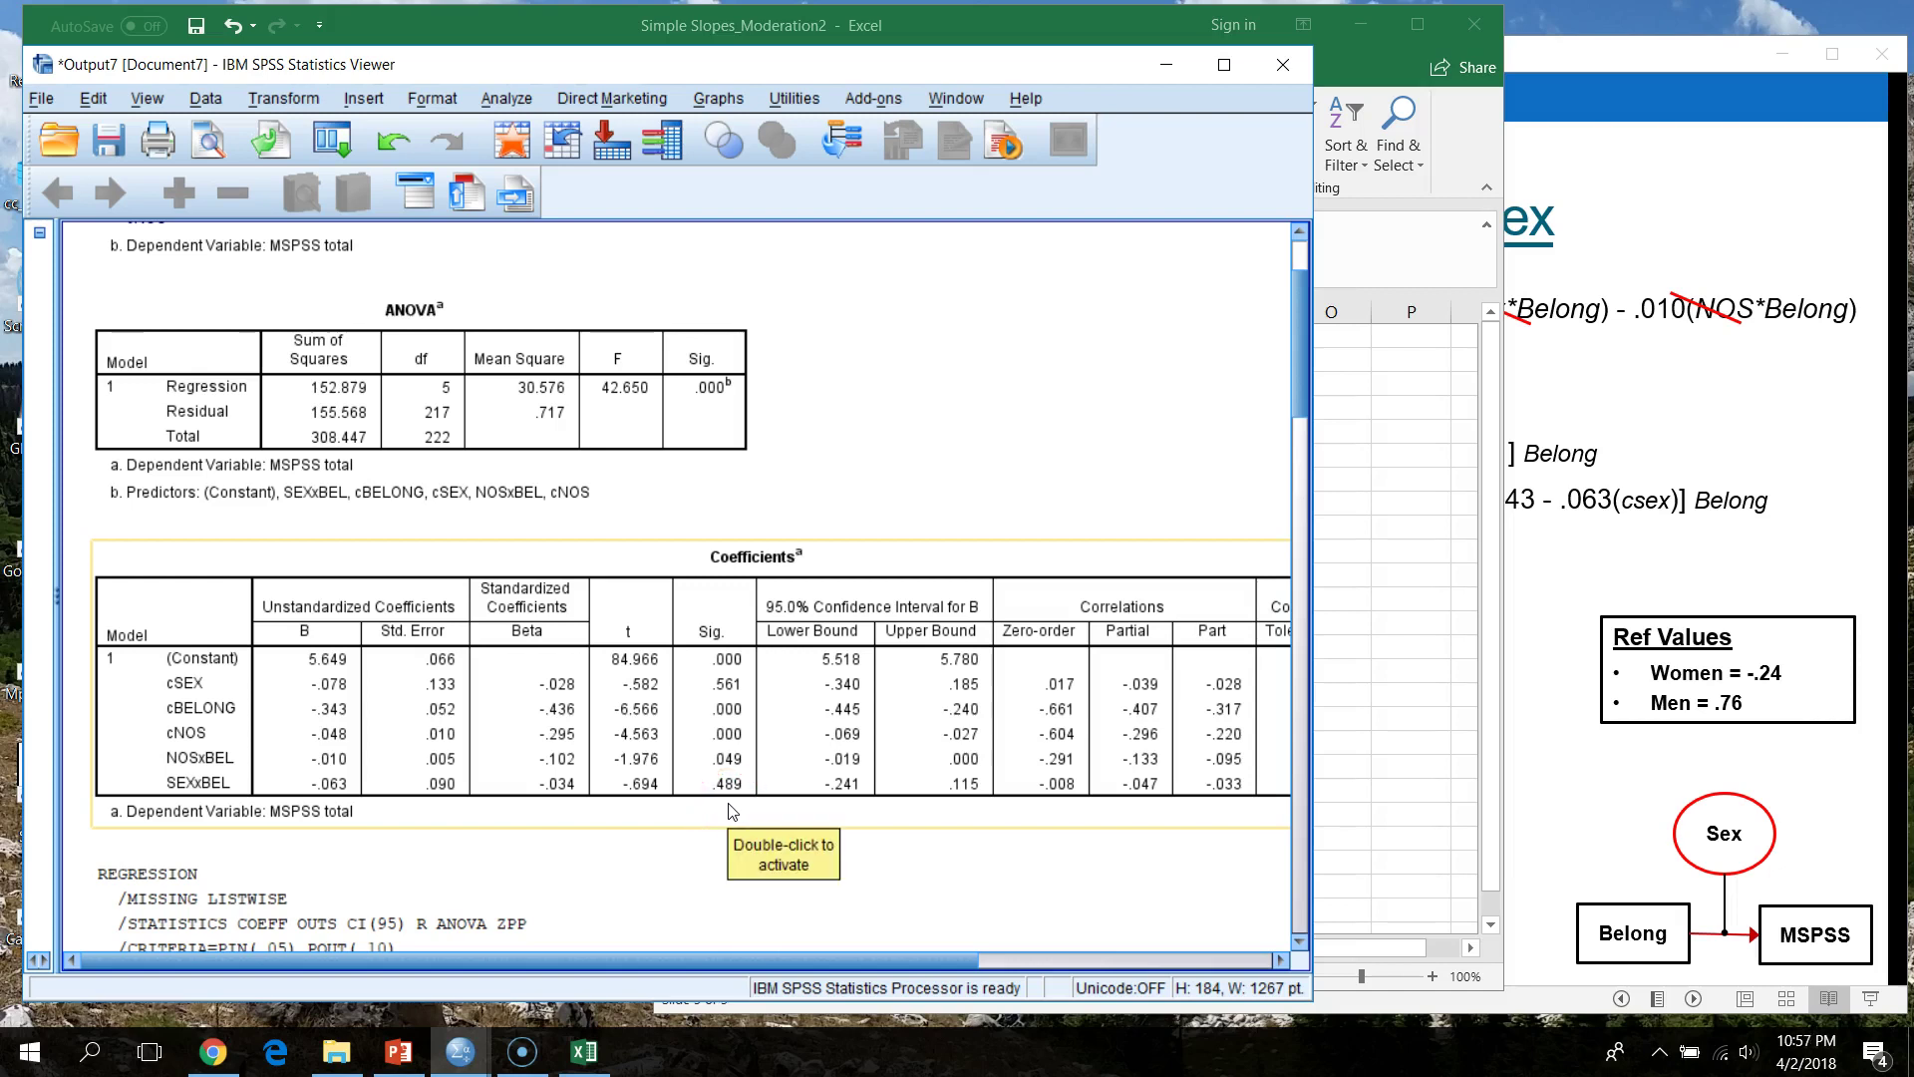
{"action": "left_click", "coordinate": [643, 840]}
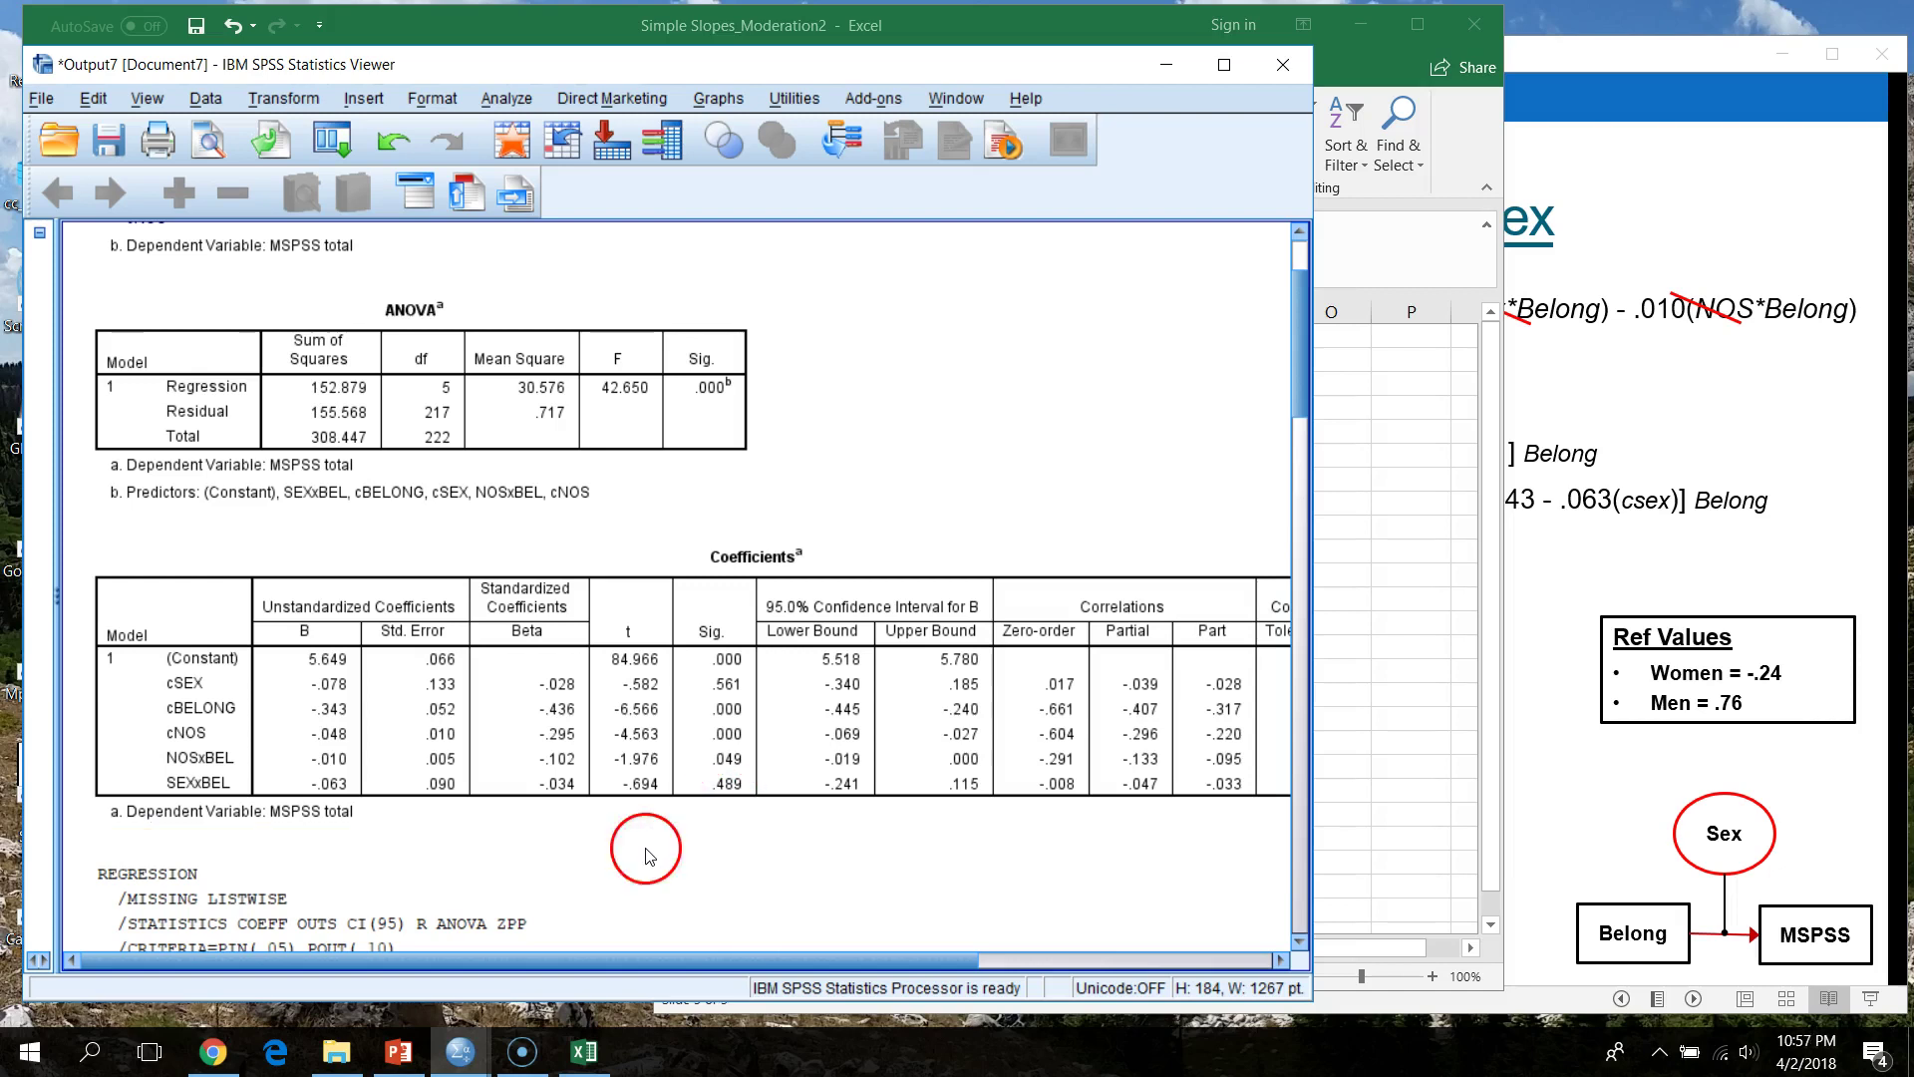
{"action": "left_click", "coordinate": [741, 809]}
{"action": "left_click", "coordinate": [1552, 138]}
{"action": "left_click", "coordinate": [1640, 449]}
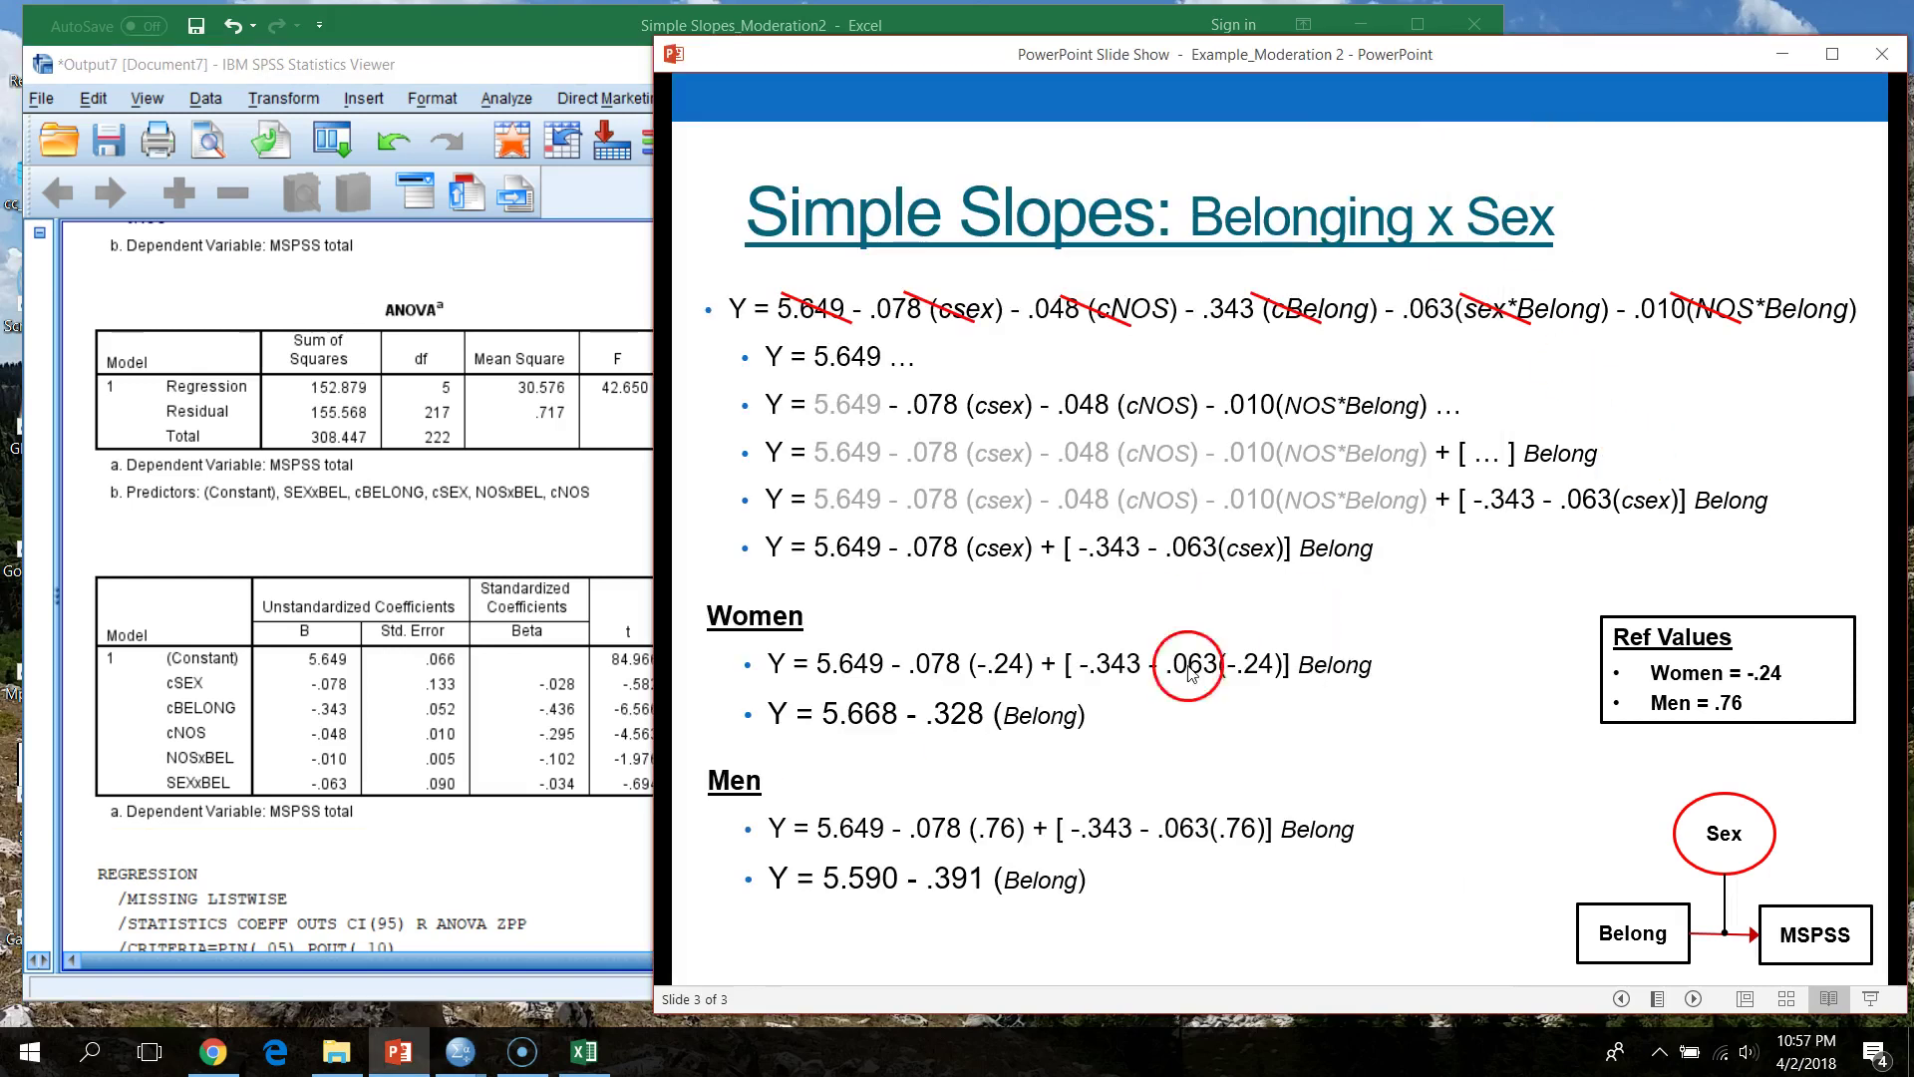
- Check the Excel Low Belong formulas for Female and Male in B6 and B7 against the simple slope equations on the PowerPoint slide
{"action": "left_click", "coordinate": [874, 25]}
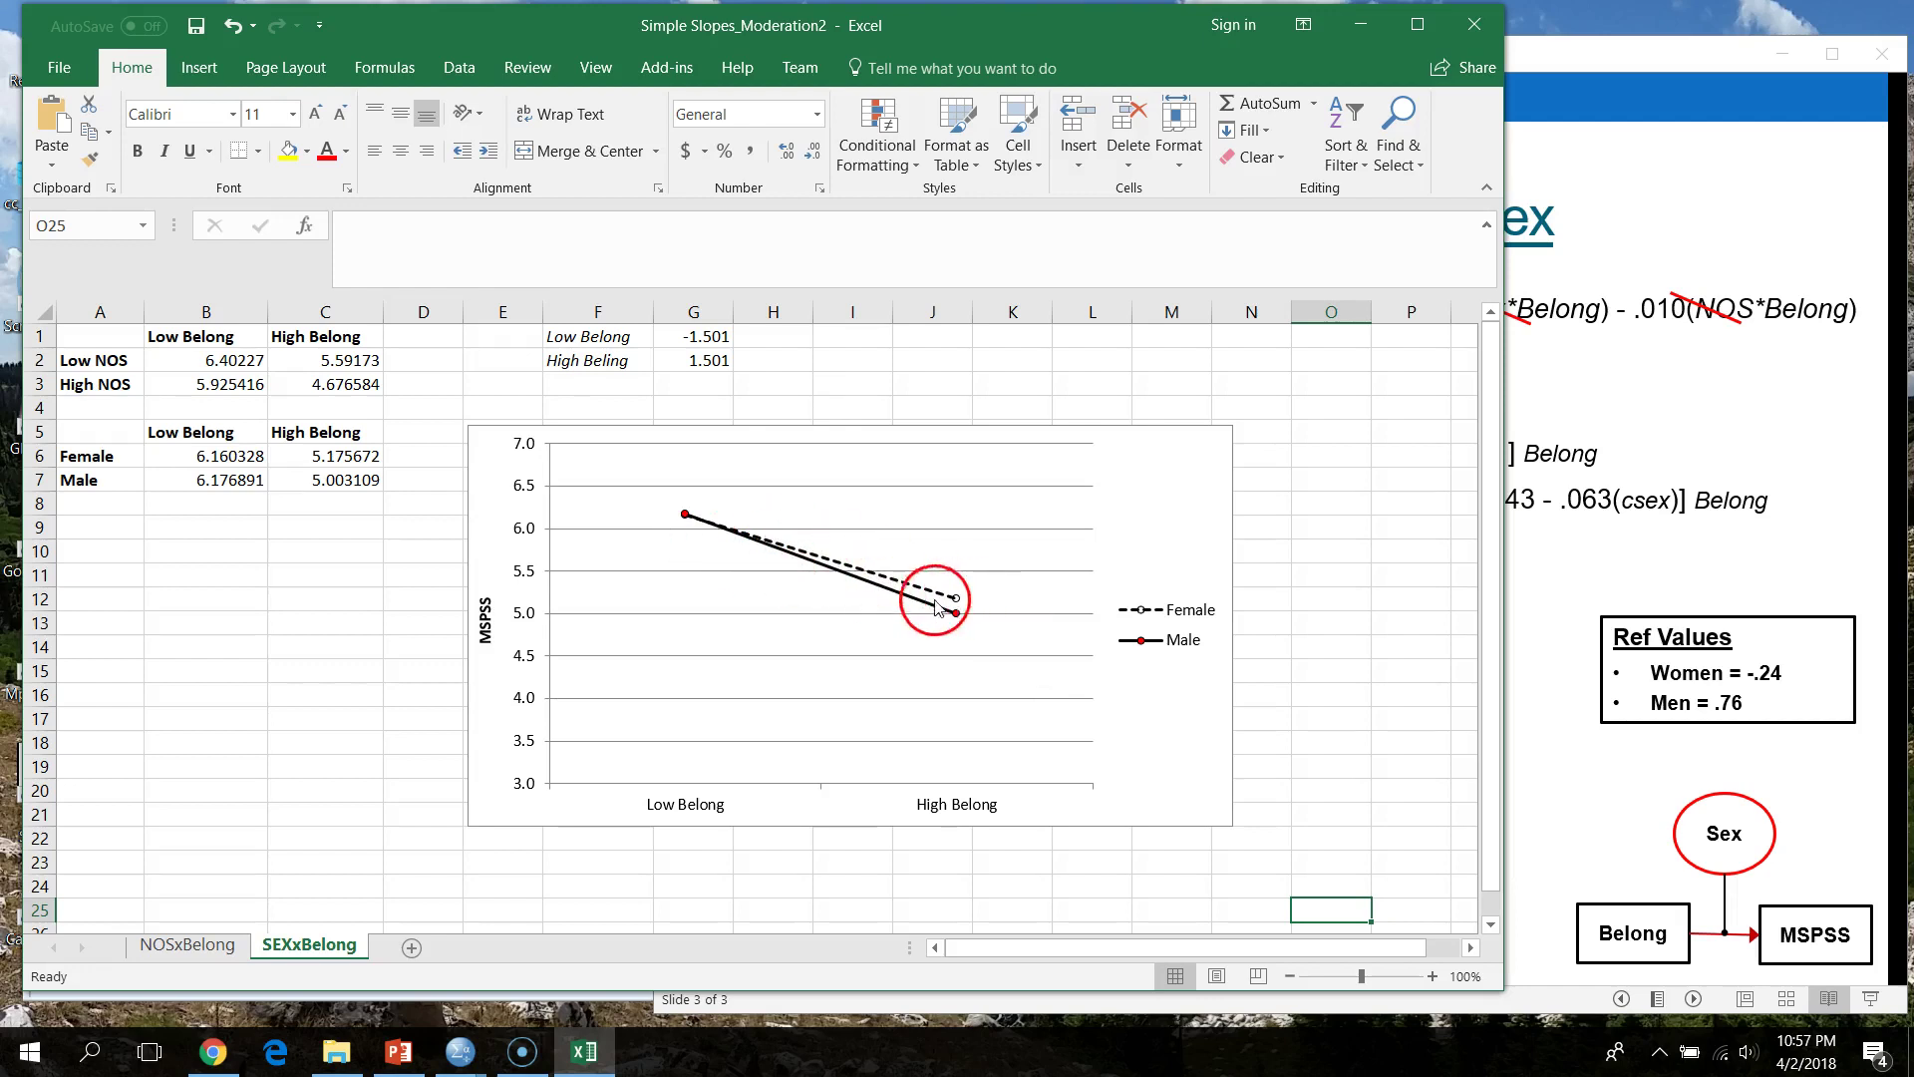
{"action": "left_click", "coordinate": [184, 458]}
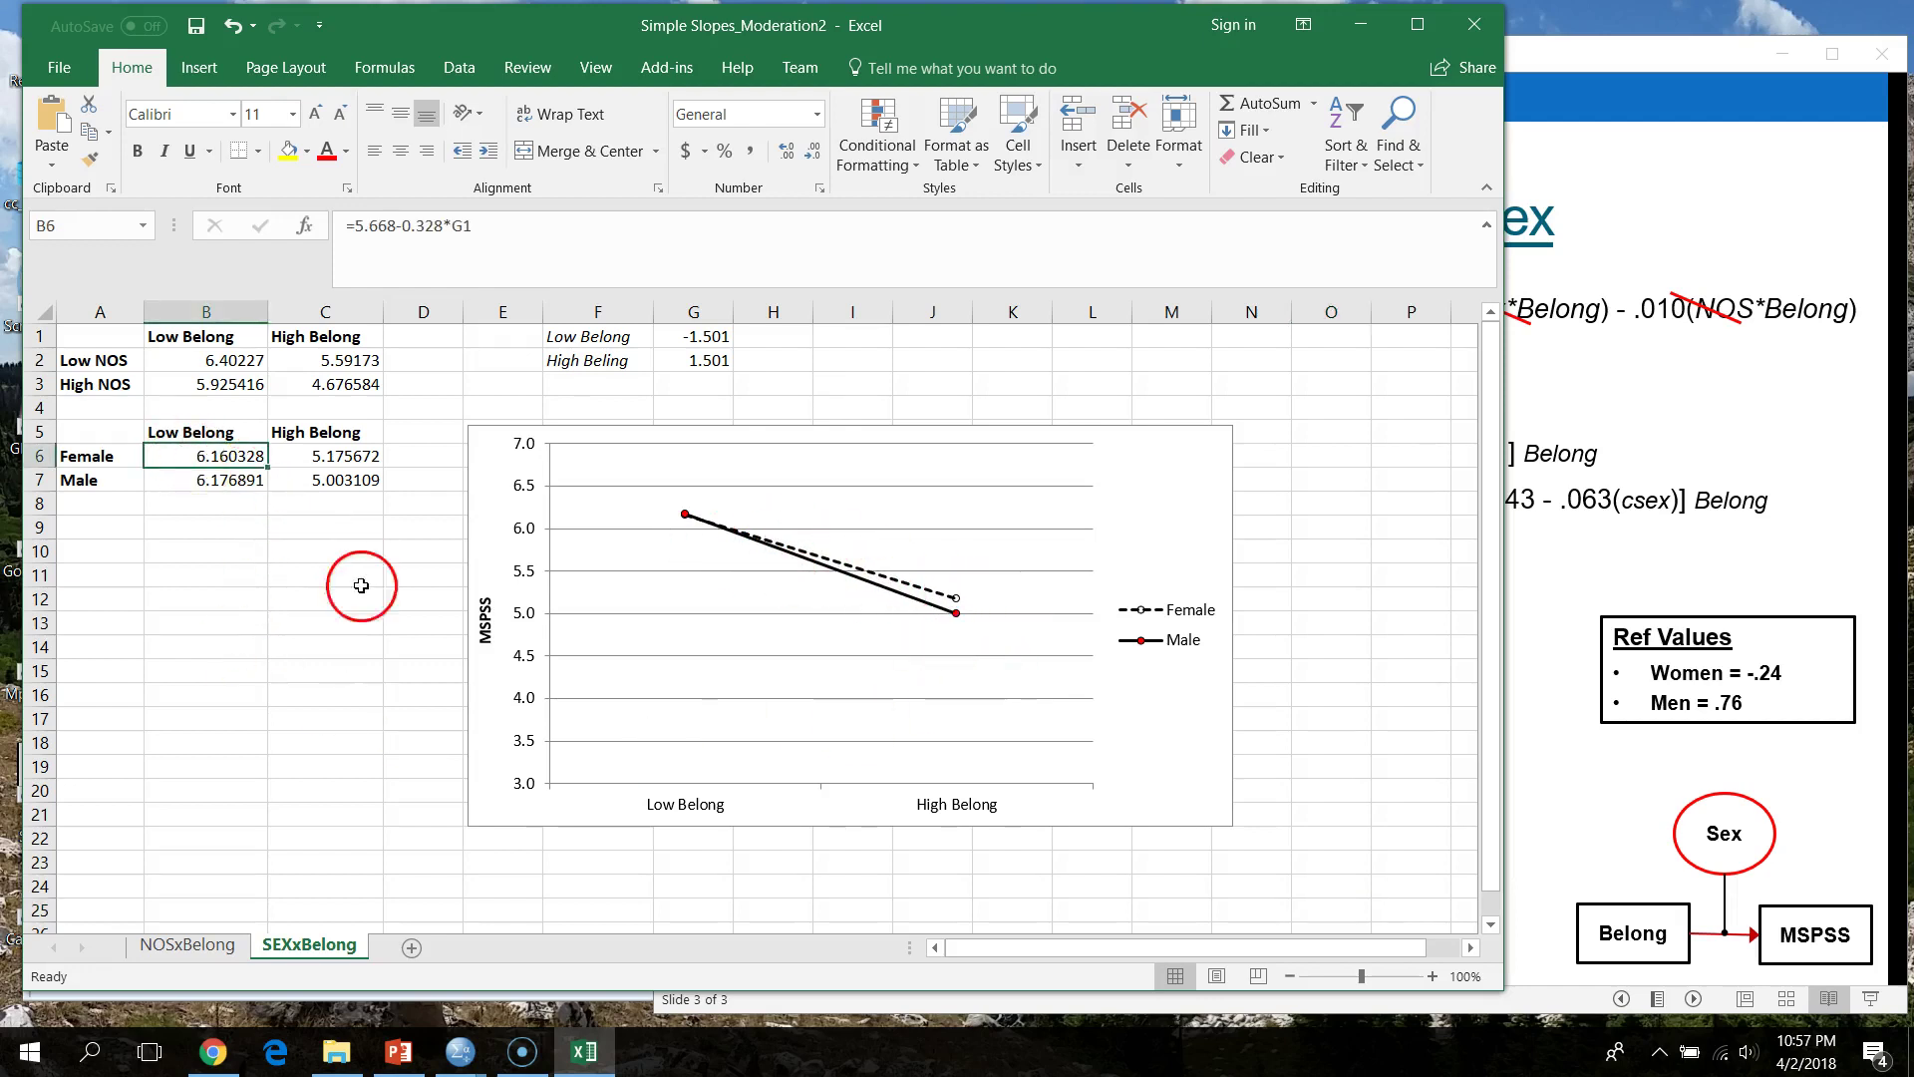
{"action": "left_click", "coordinate": [1563, 593]}
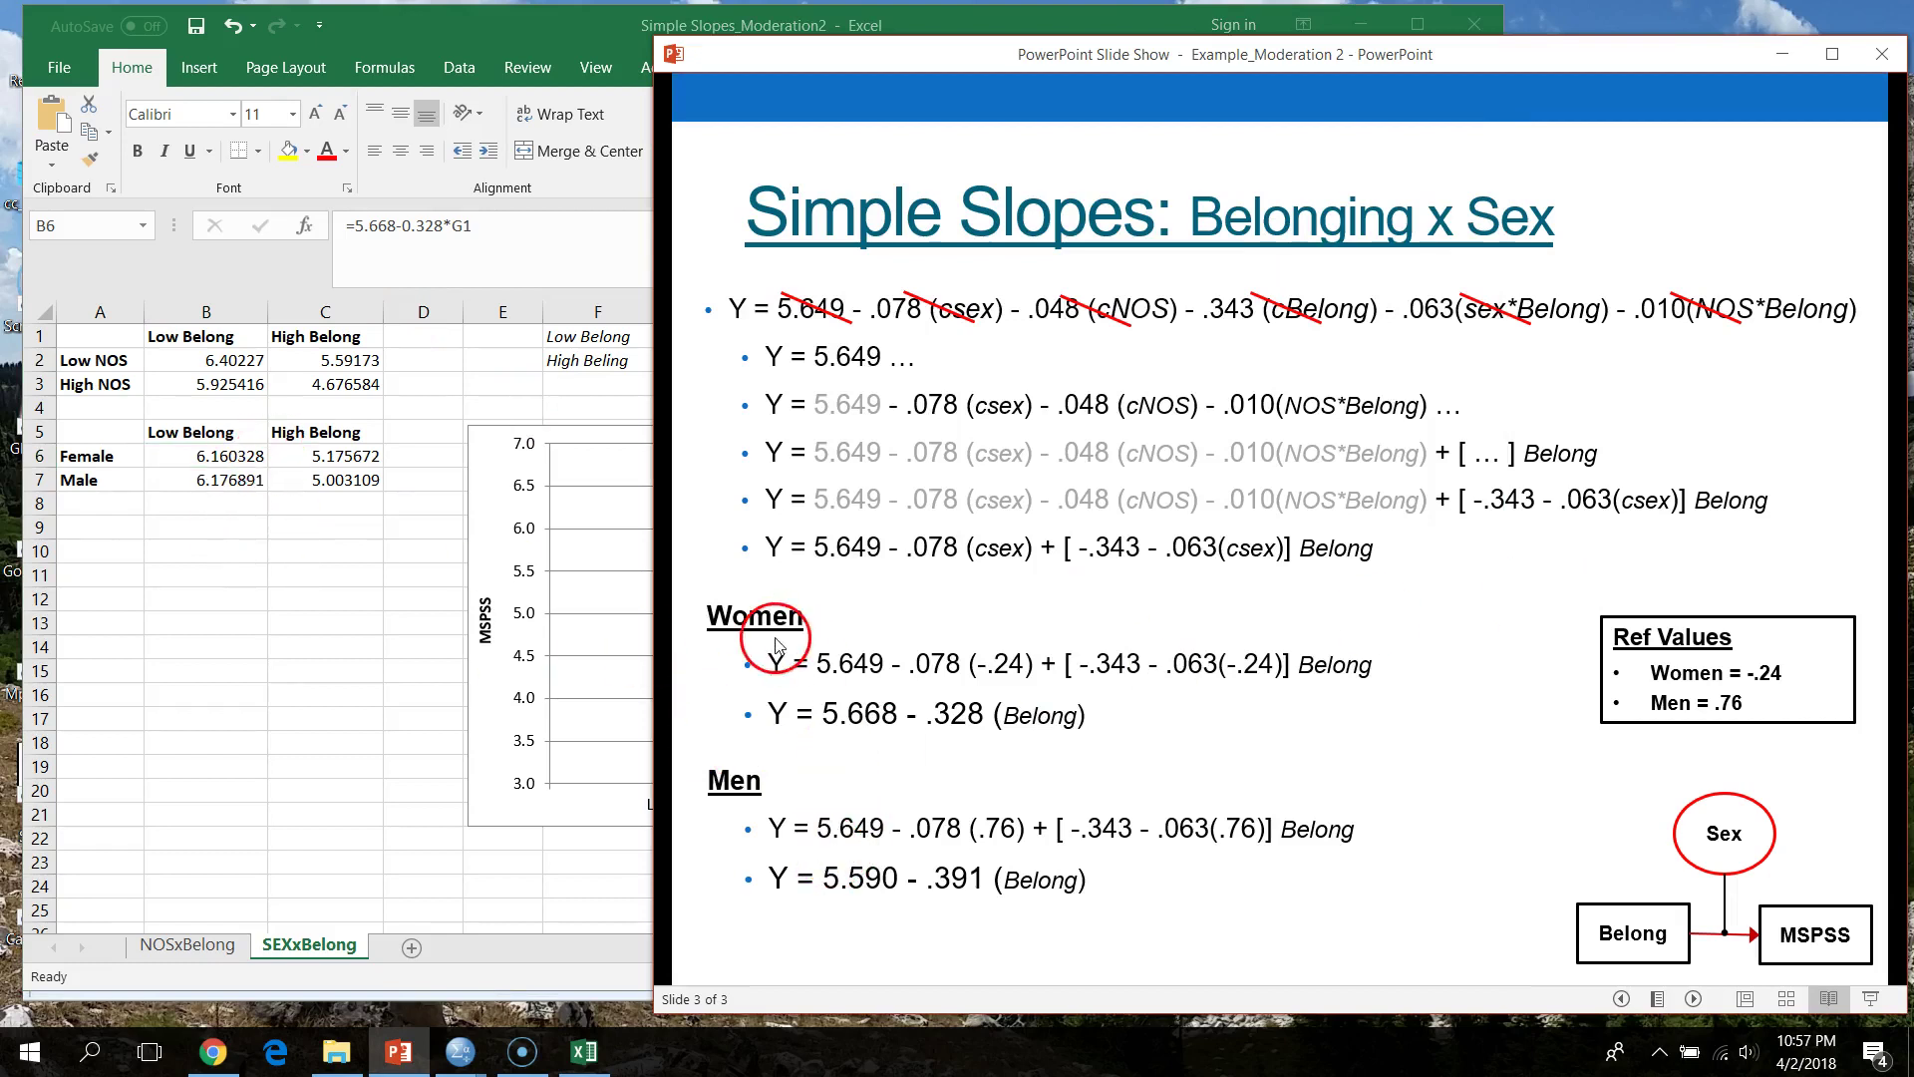
{"action": "left_click", "coordinate": [206, 487]}
{"action": "left_click", "coordinate": [210, 481]}
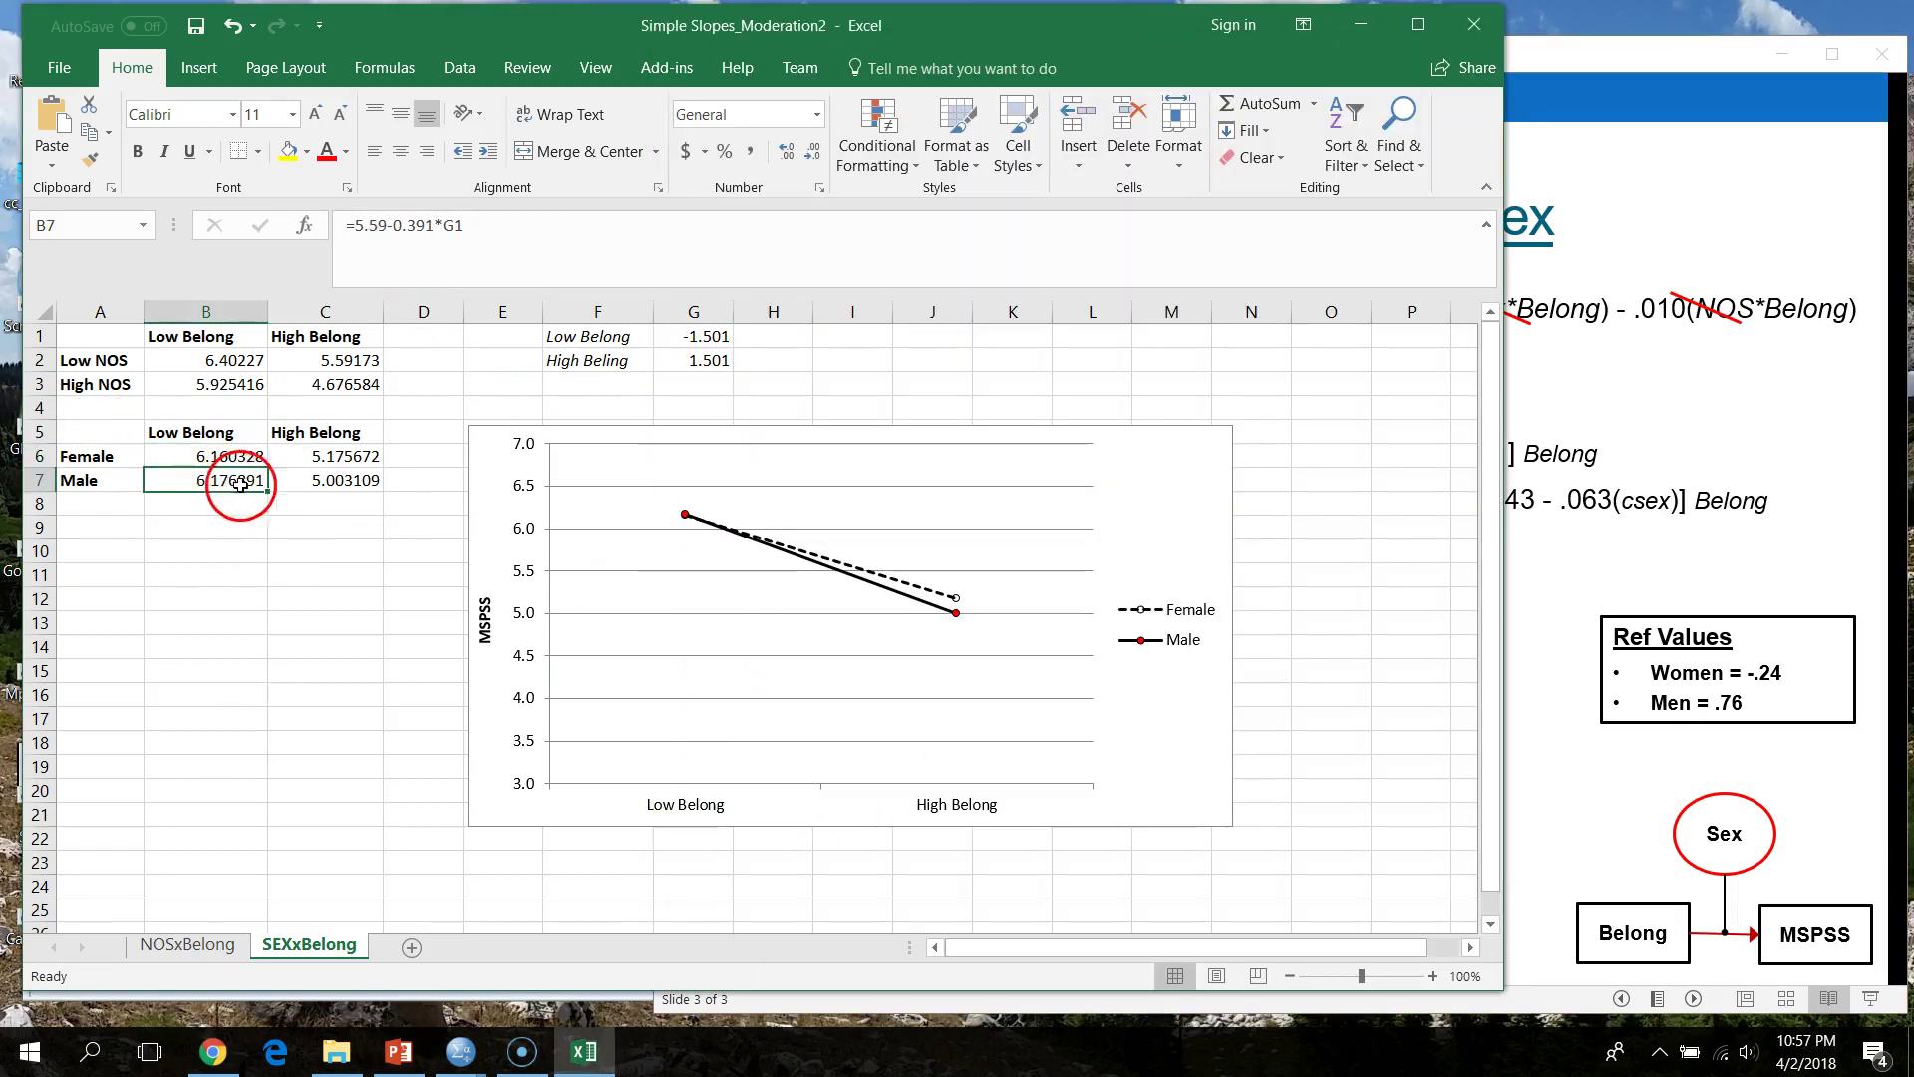
{"action": "left_click", "coordinate": [1816, 499]}
{"action": "left_click", "coordinate": [312, 749]}
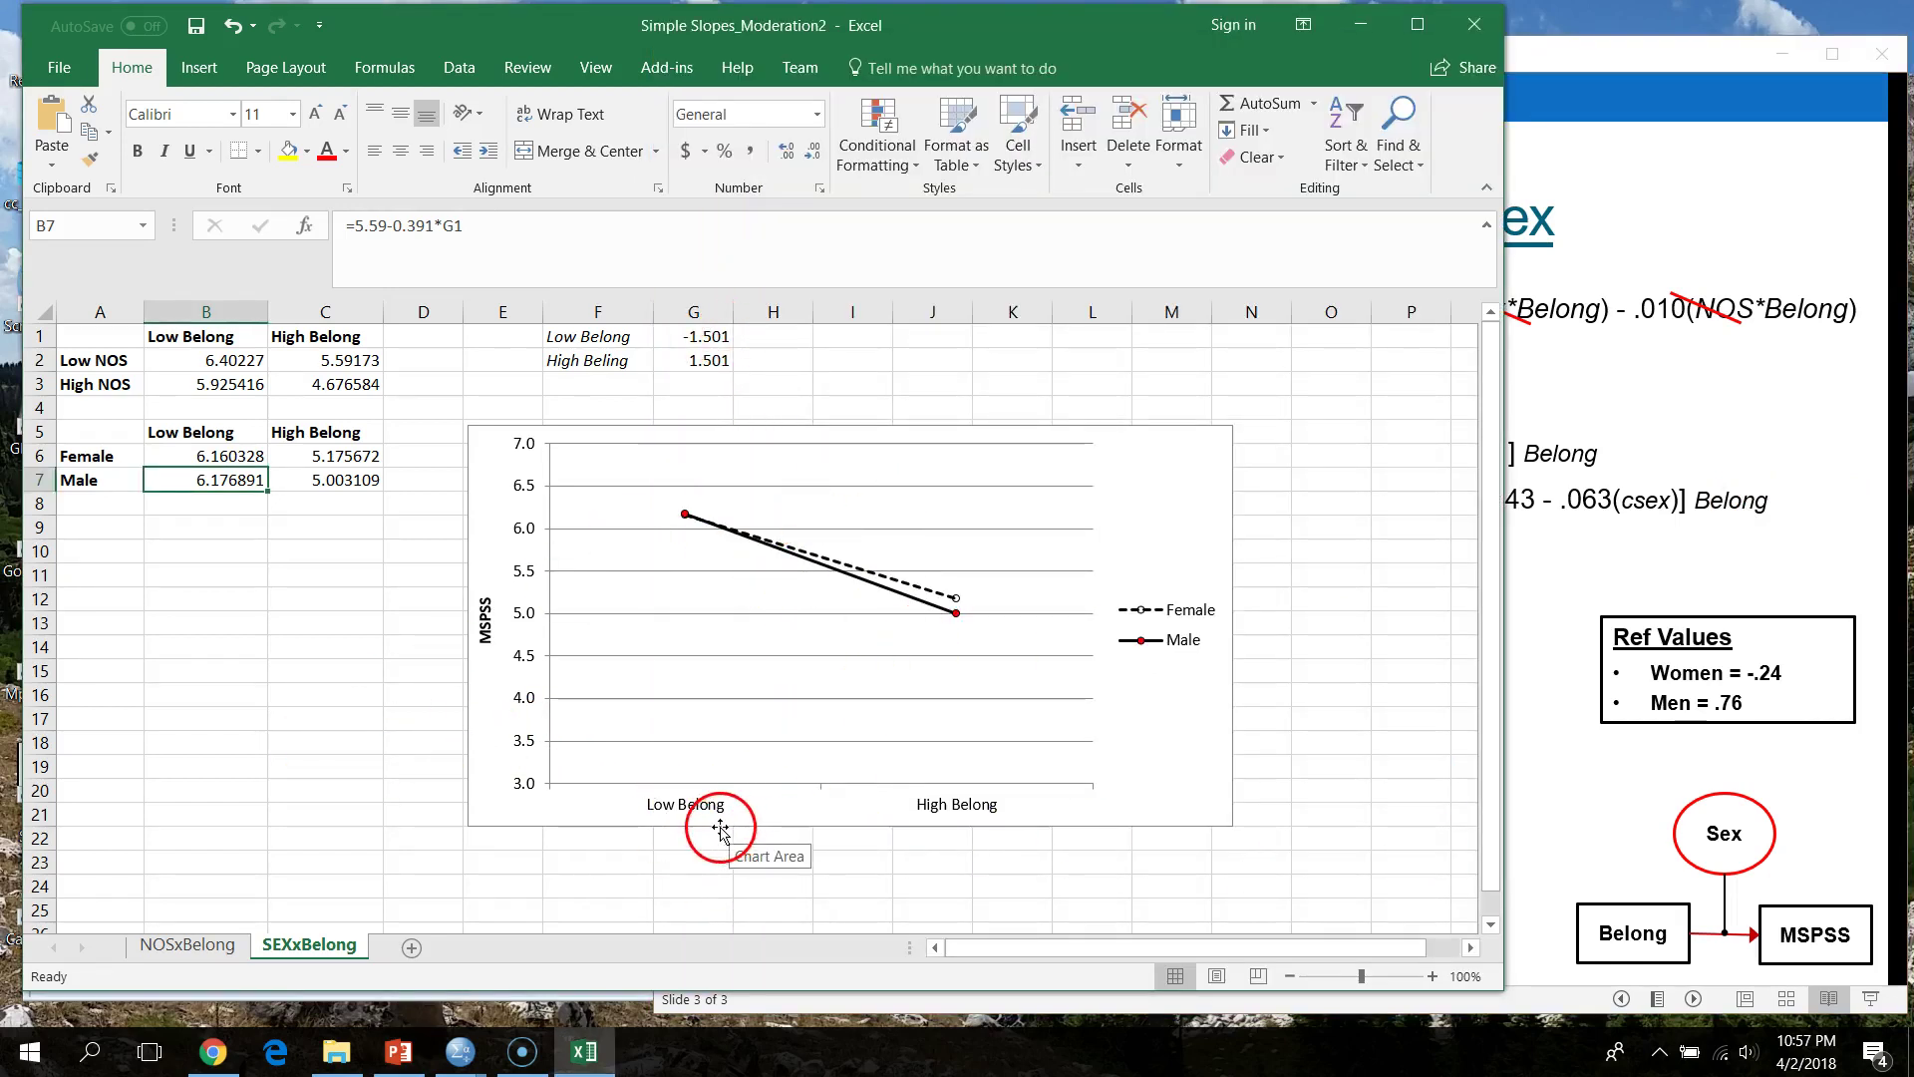
- Minimize the Excel workbook and close the SPSS output window without saving its contents
{"action": "left_click", "coordinate": [1361, 30]}
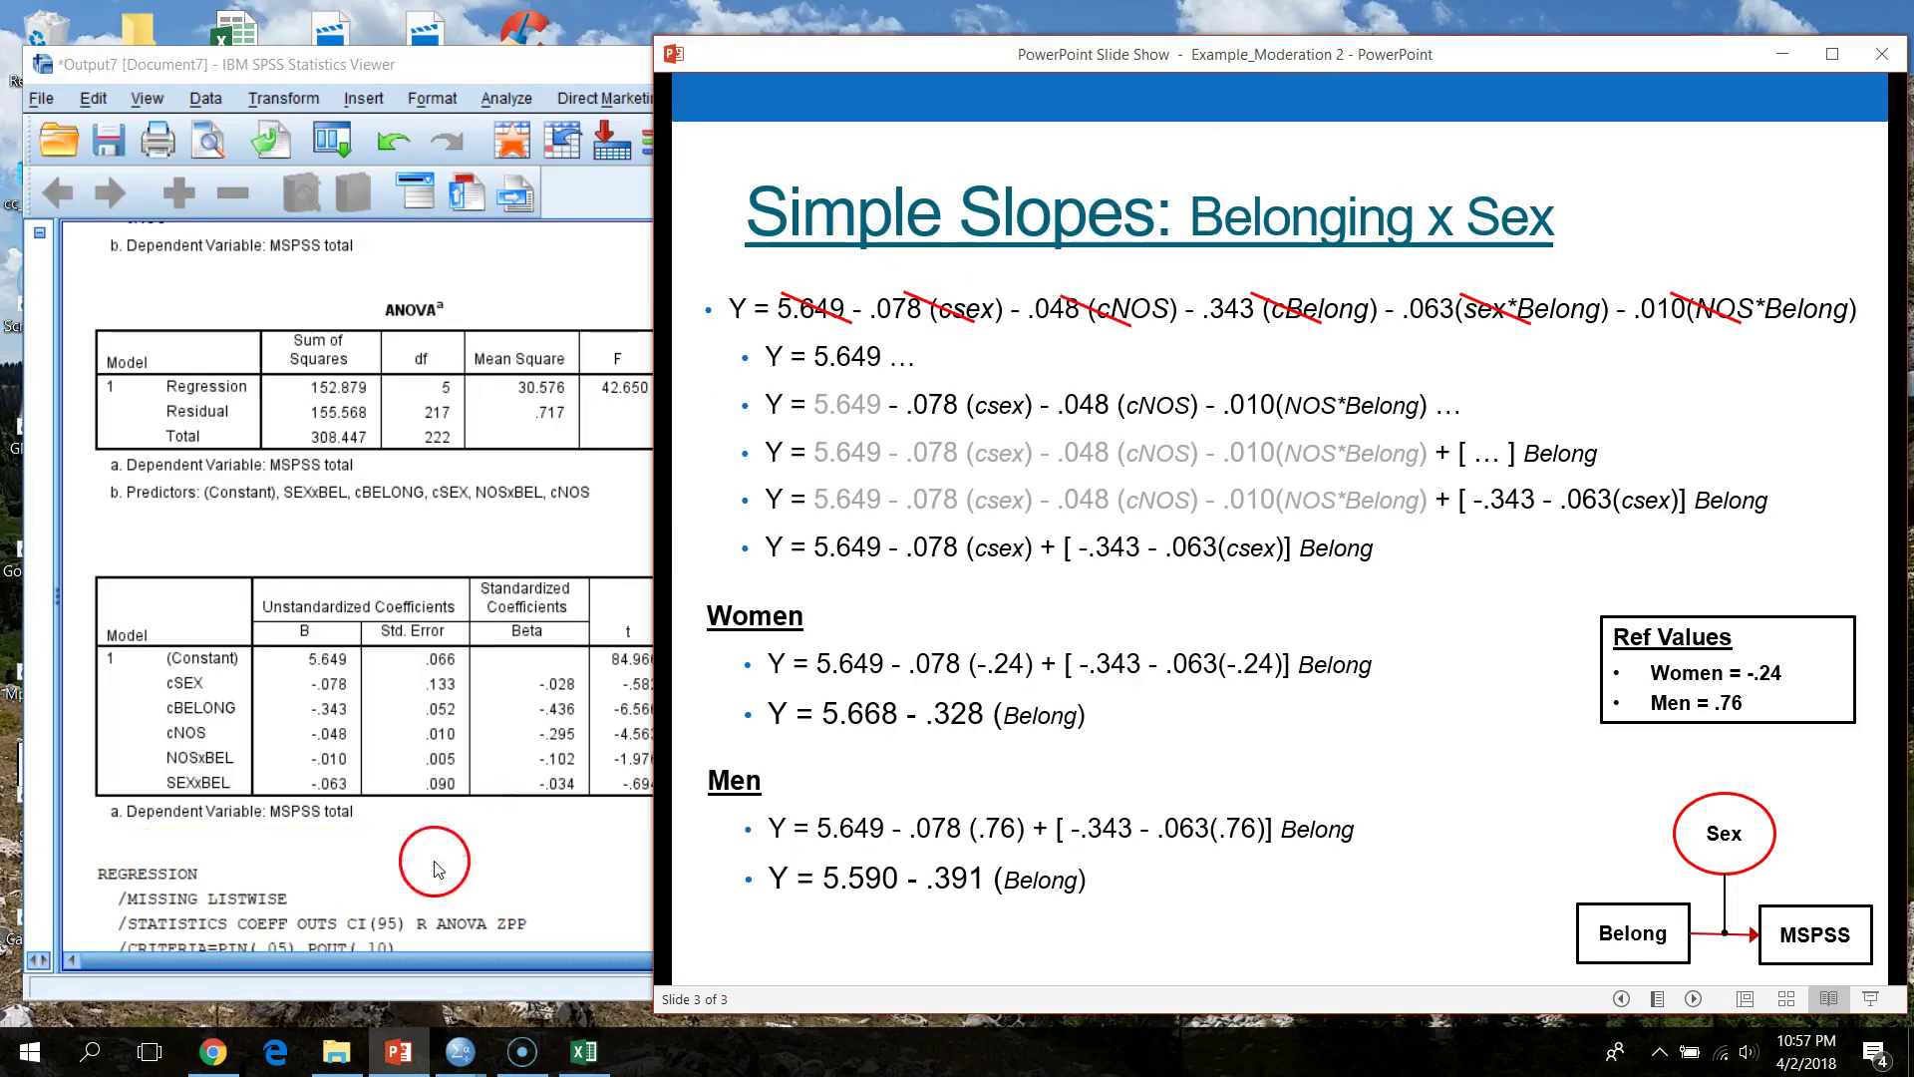
{"action": "left_click", "coordinate": [565, 96]}
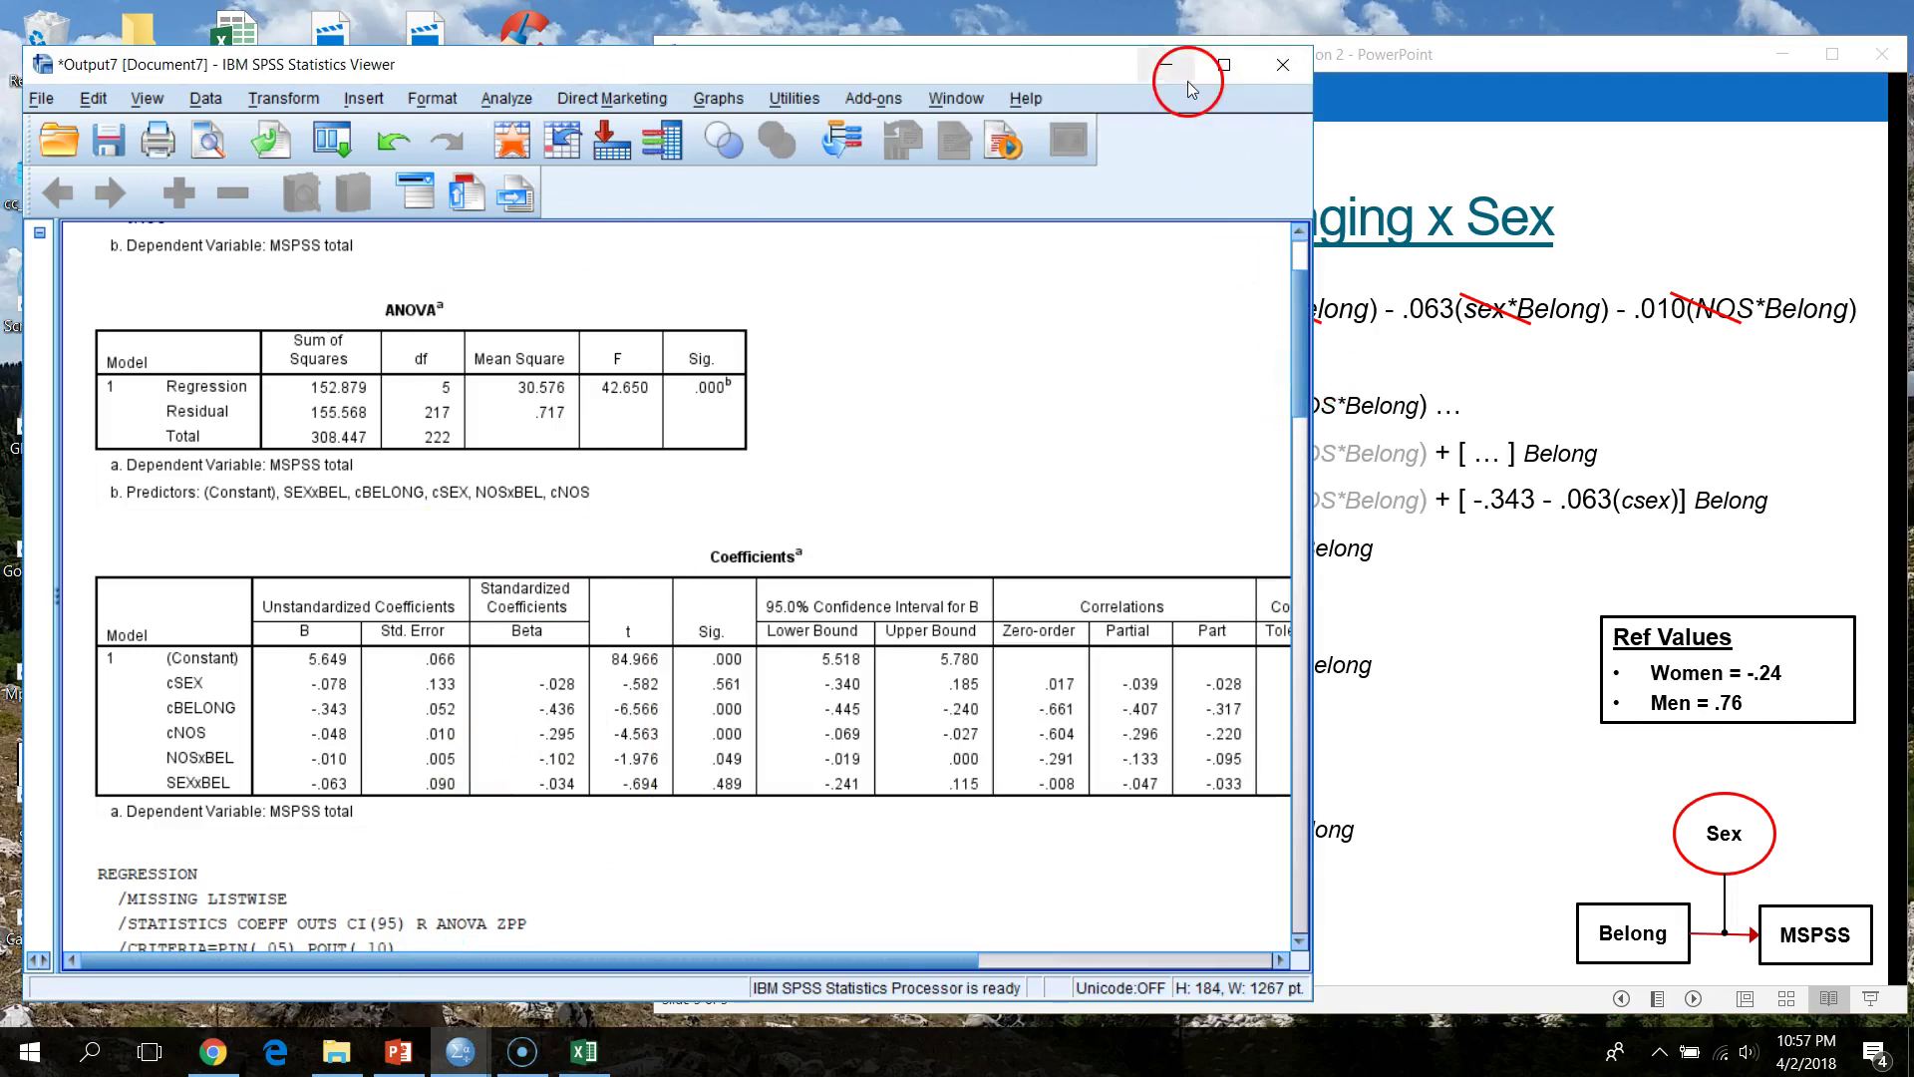
{"action": "left_click", "coordinate": [1285, 66]}
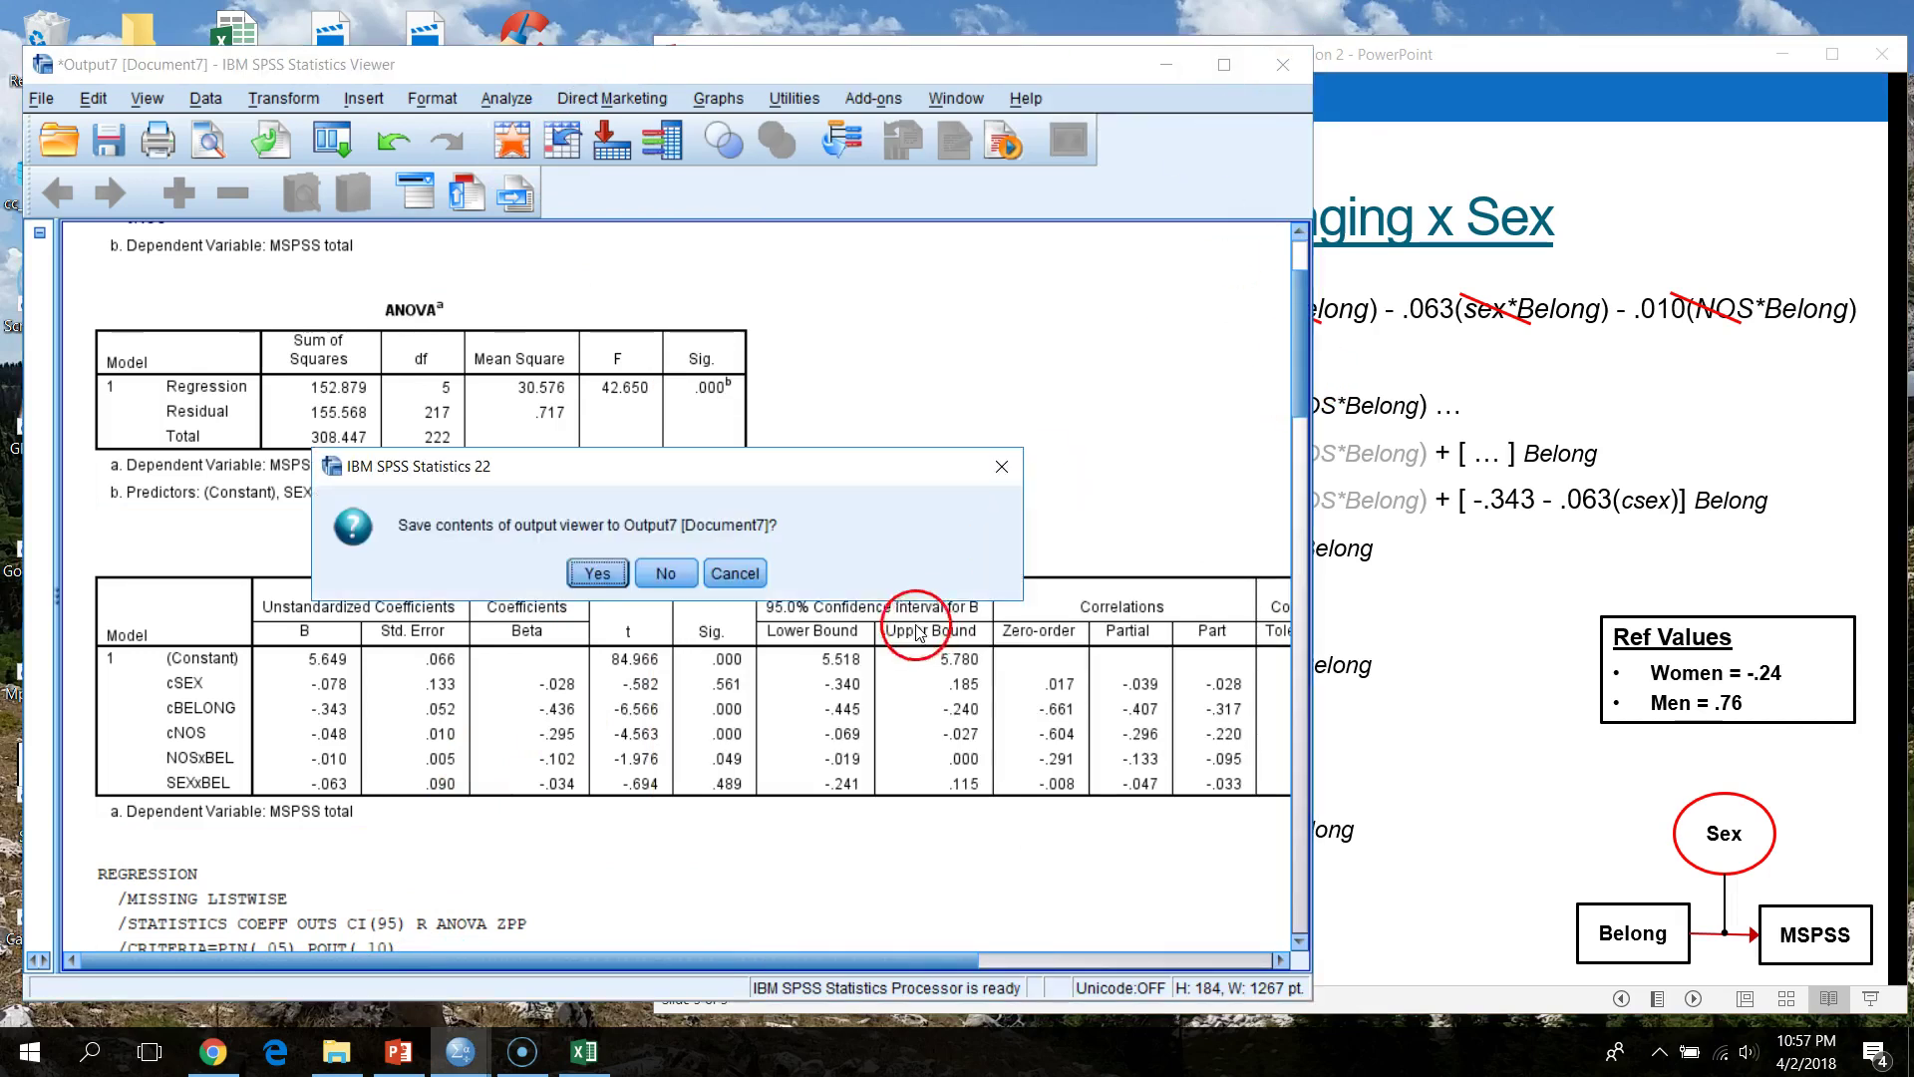
{"action": "left_click", "coordinate": [674, 582]}
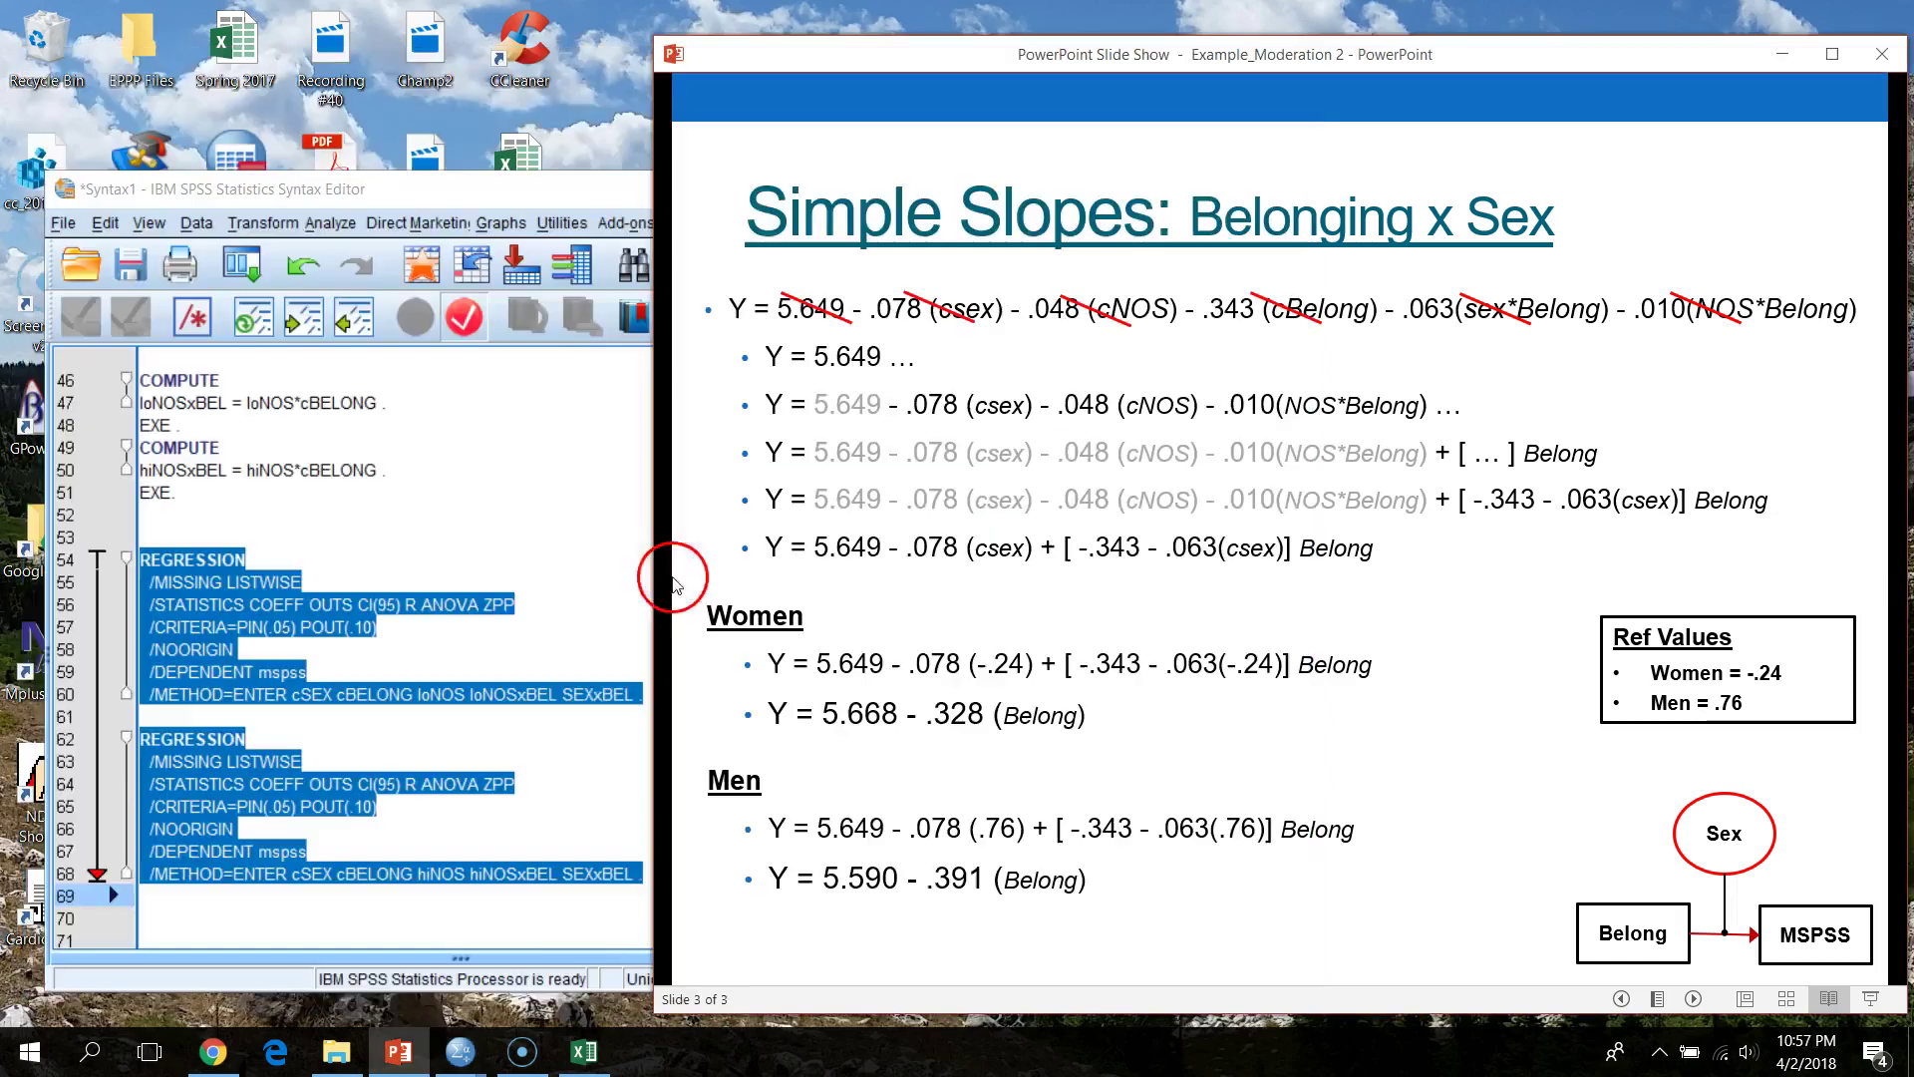
- Bring up the syntax editor, add blank lines after the last REGRESSION command, and maximize the window
{"action": "left_click", "coordinate": [528, 189]}
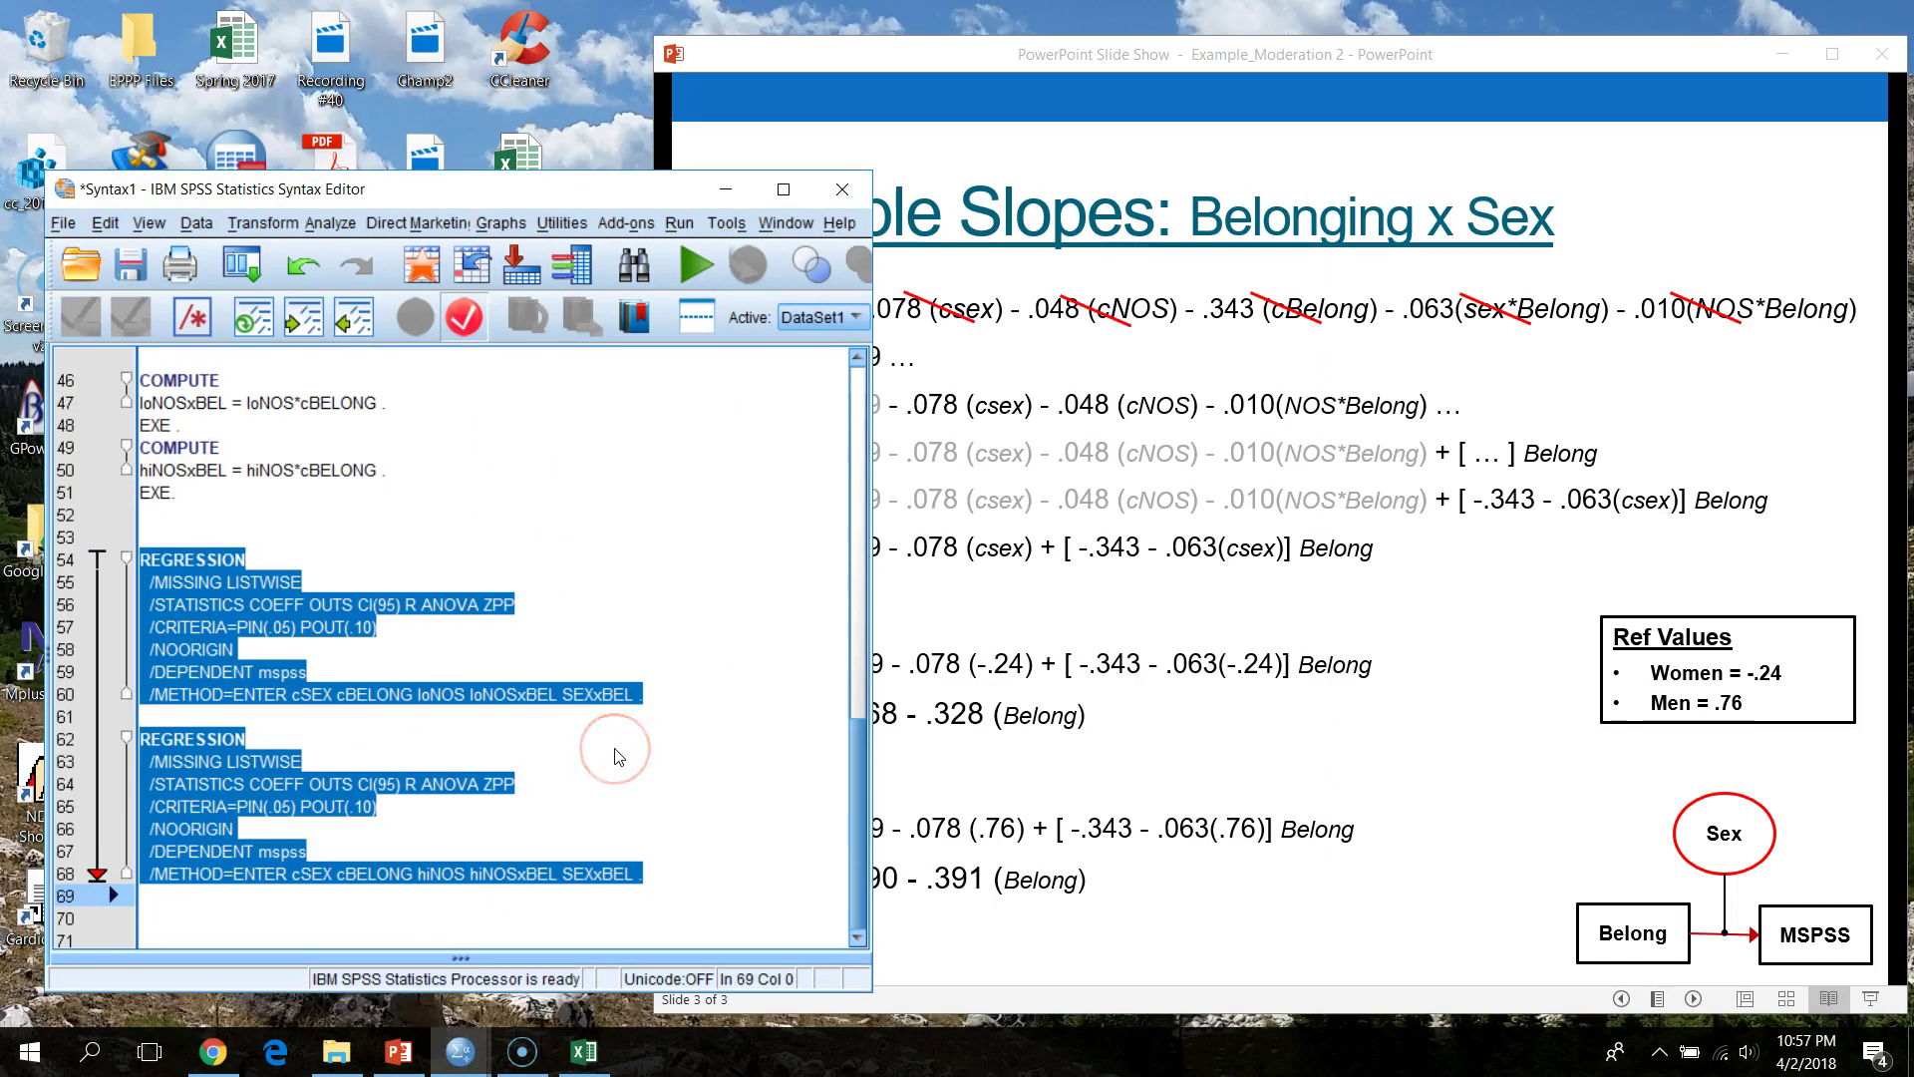
{"action": "left_click", "coordinate": [703, 877]}
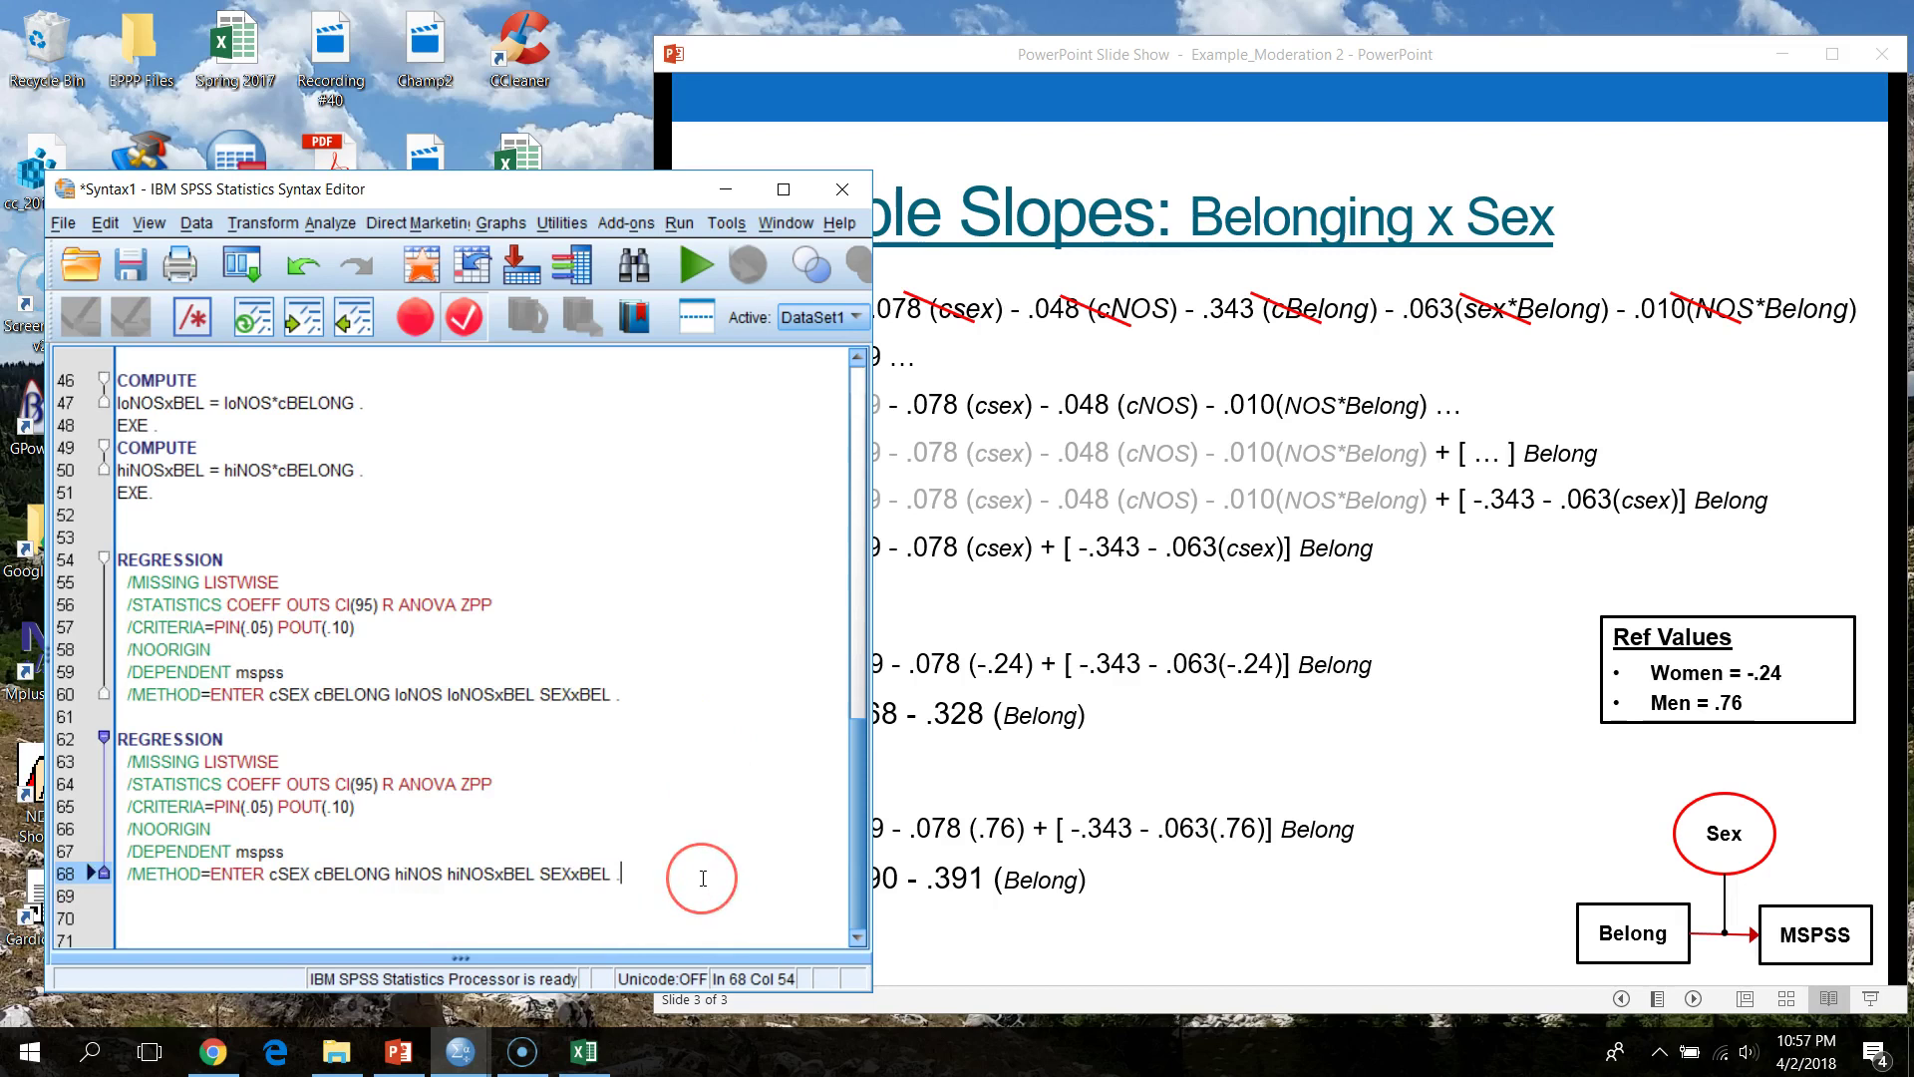
{"action": "key", "text": "Return"}
{"action": "key", "text": "Return"}
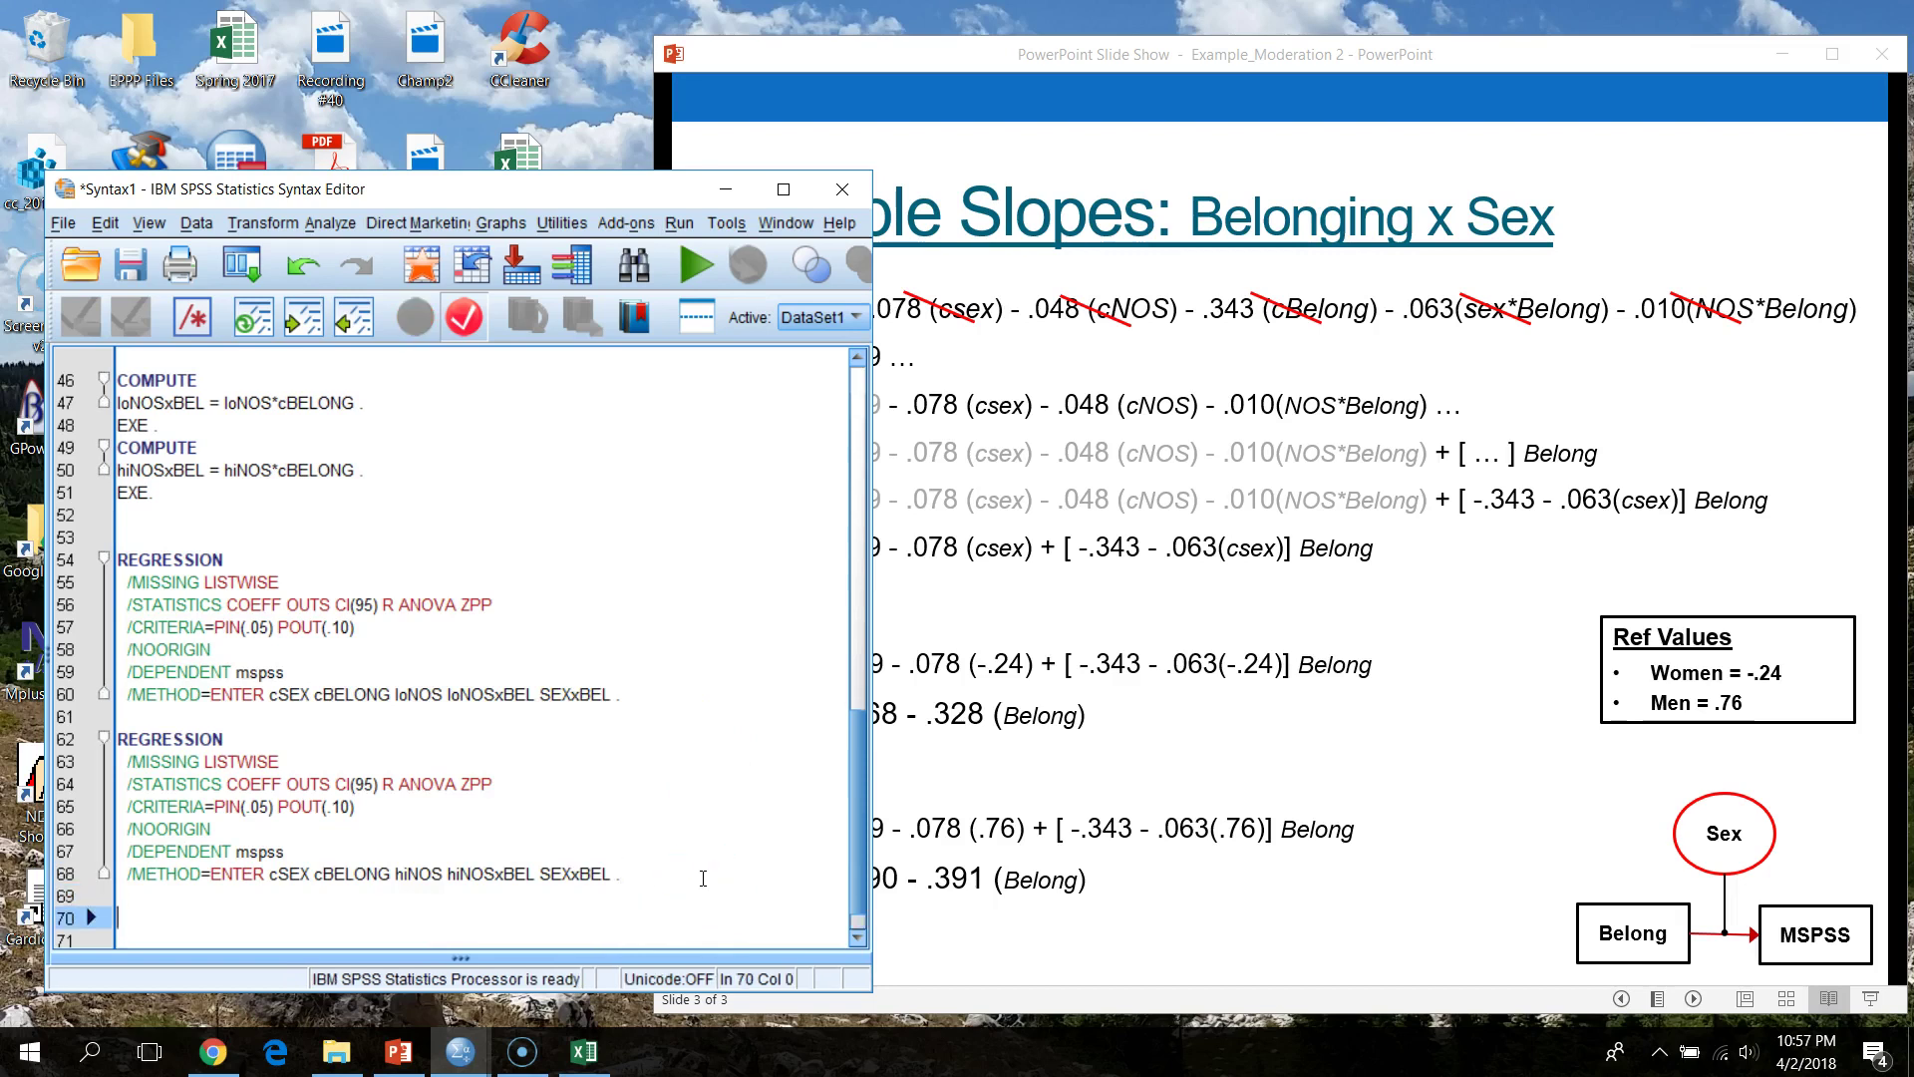
{"action": "left_click", "coordinate": [783, 190]}
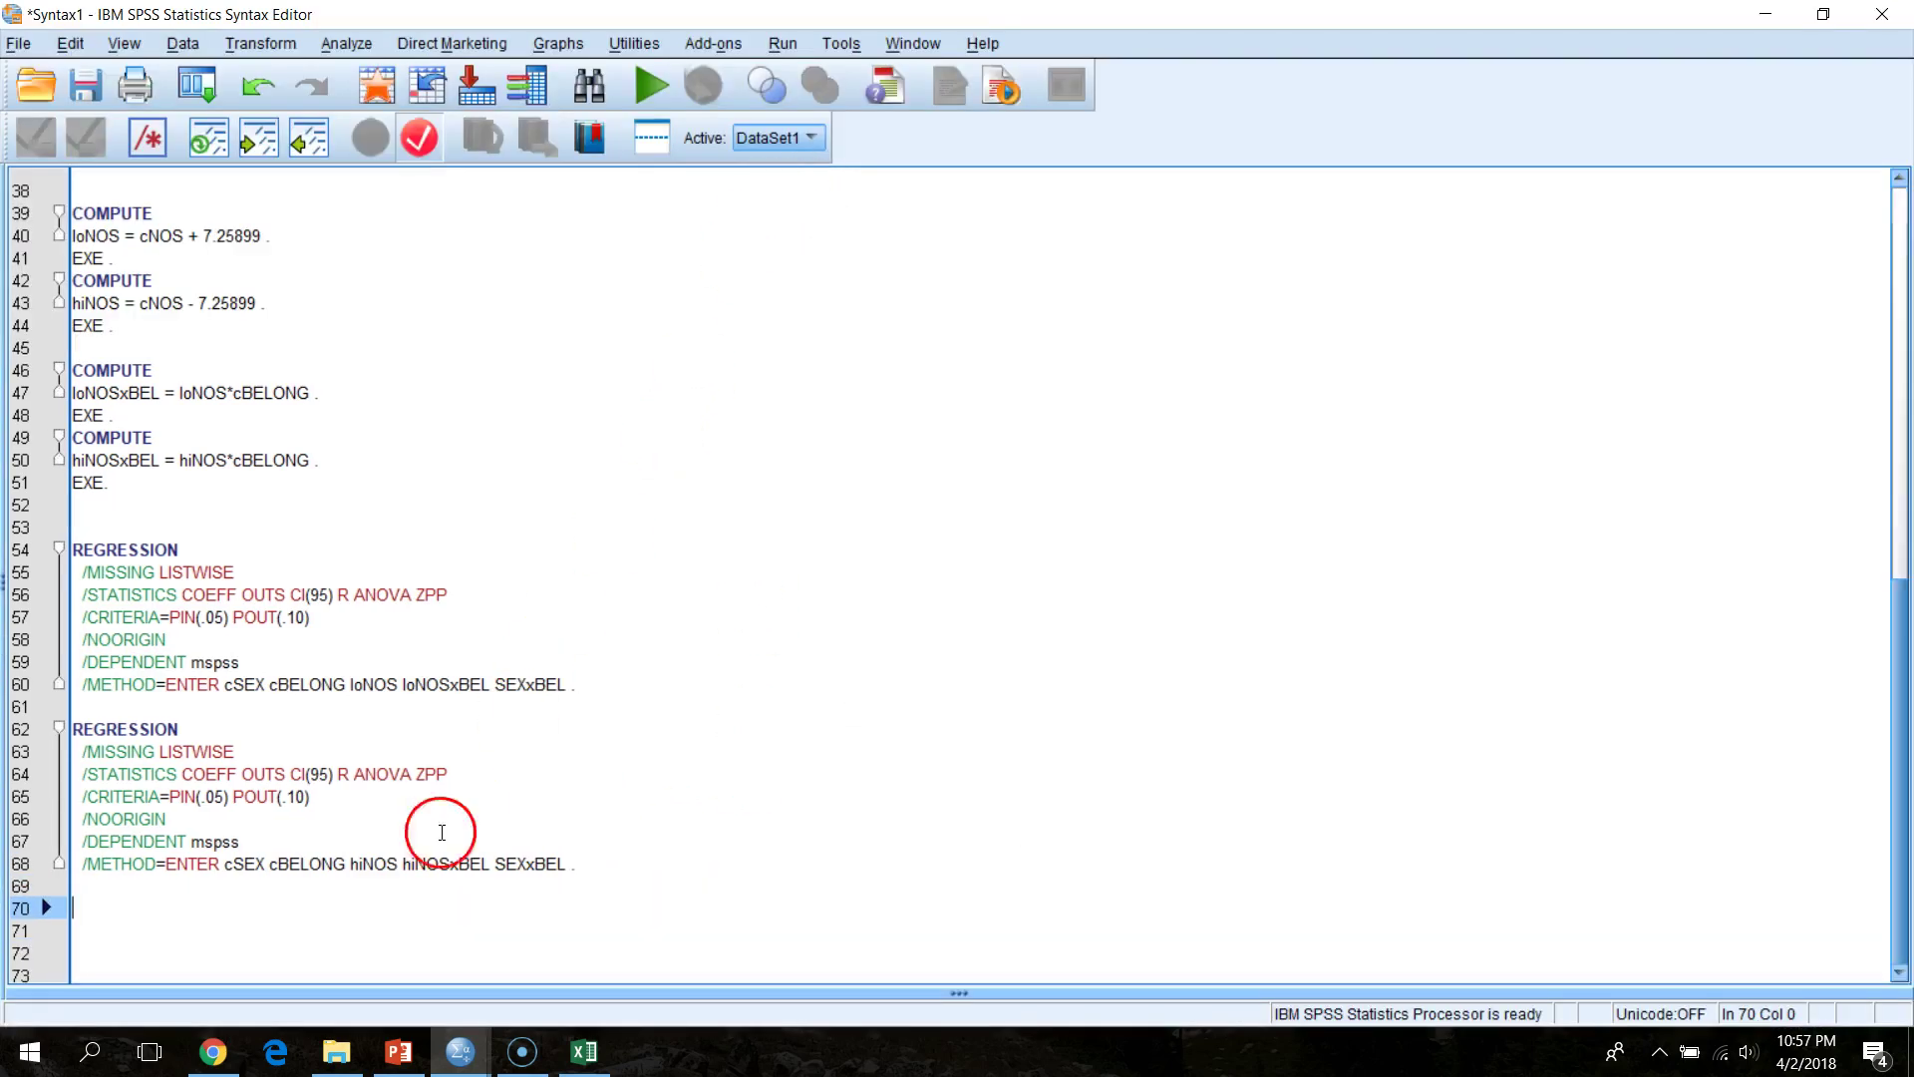
{"action": "key", "text": "Return"}
{"action": "key", "text": "Return"}
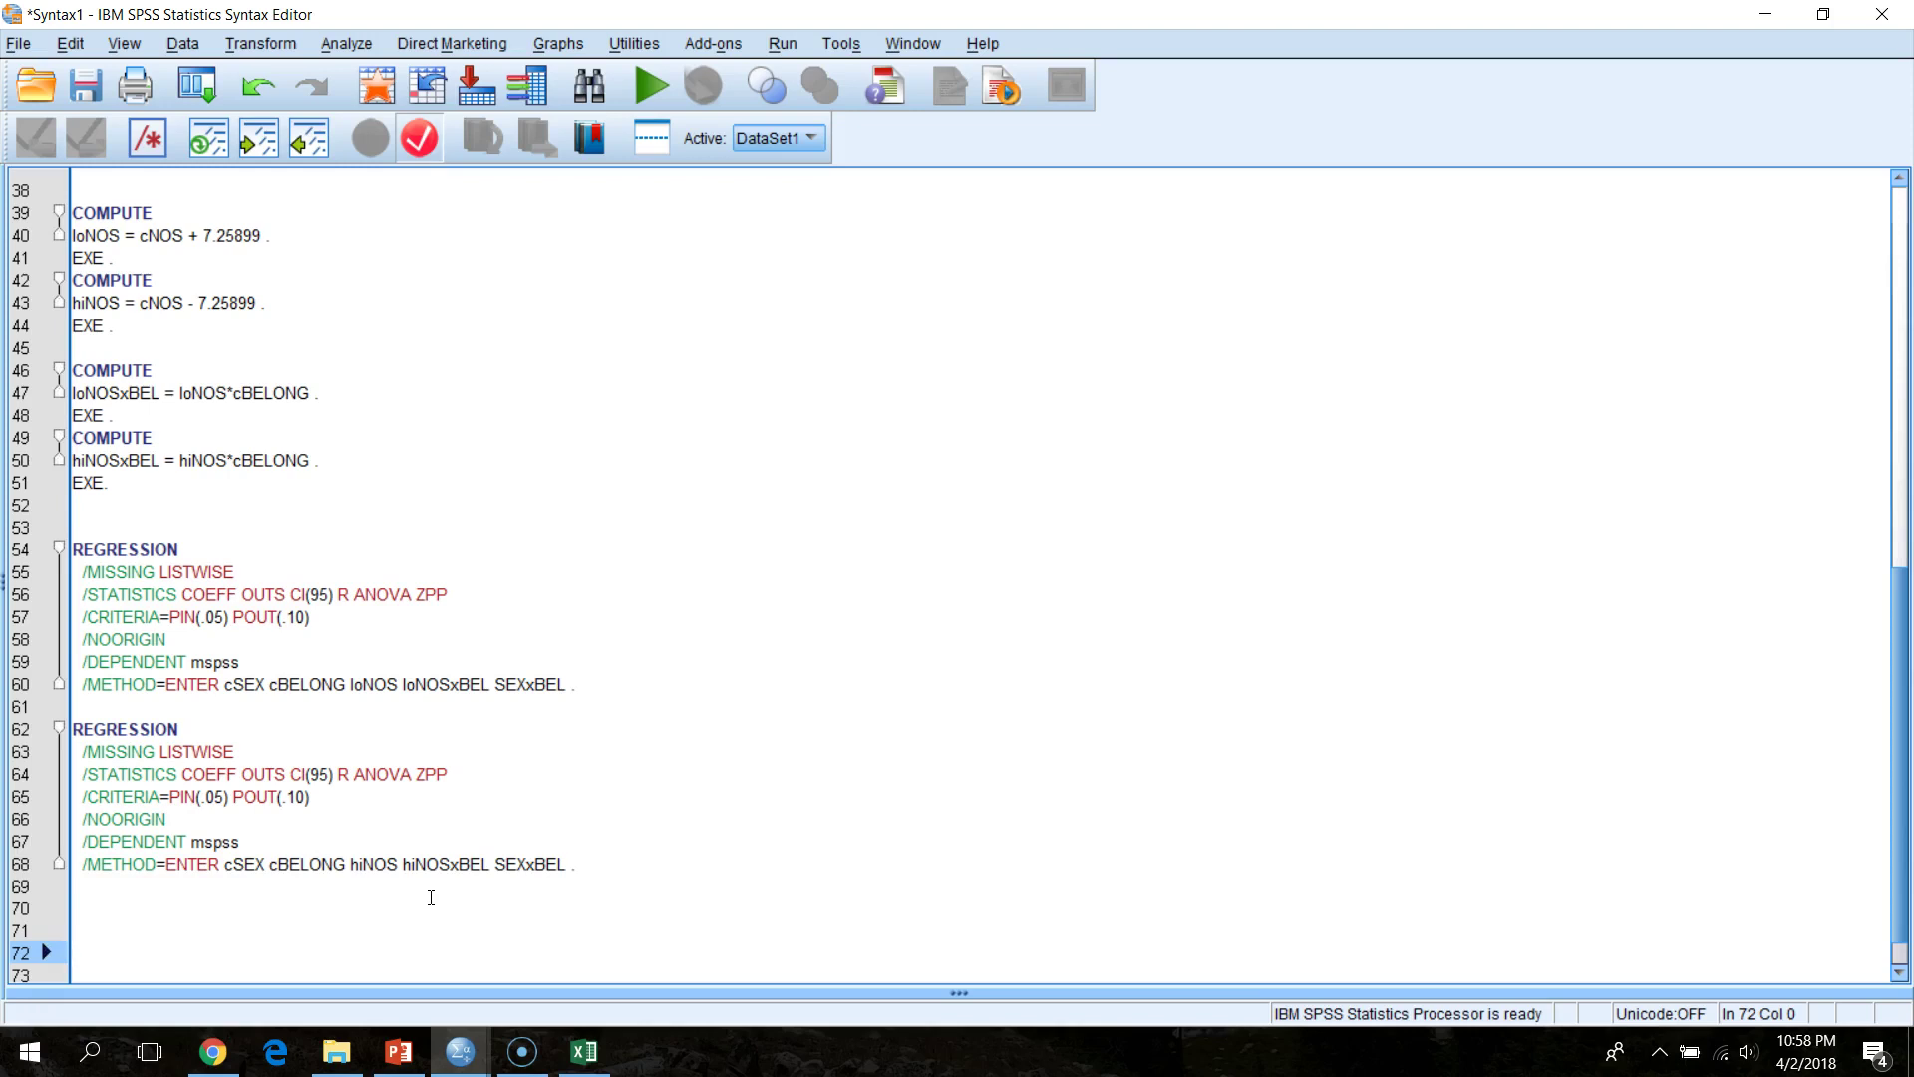
{"action": "type", "text": "E"}
{"action": "key", "text": "Return"}
{"action": "key", "text": "Return"}
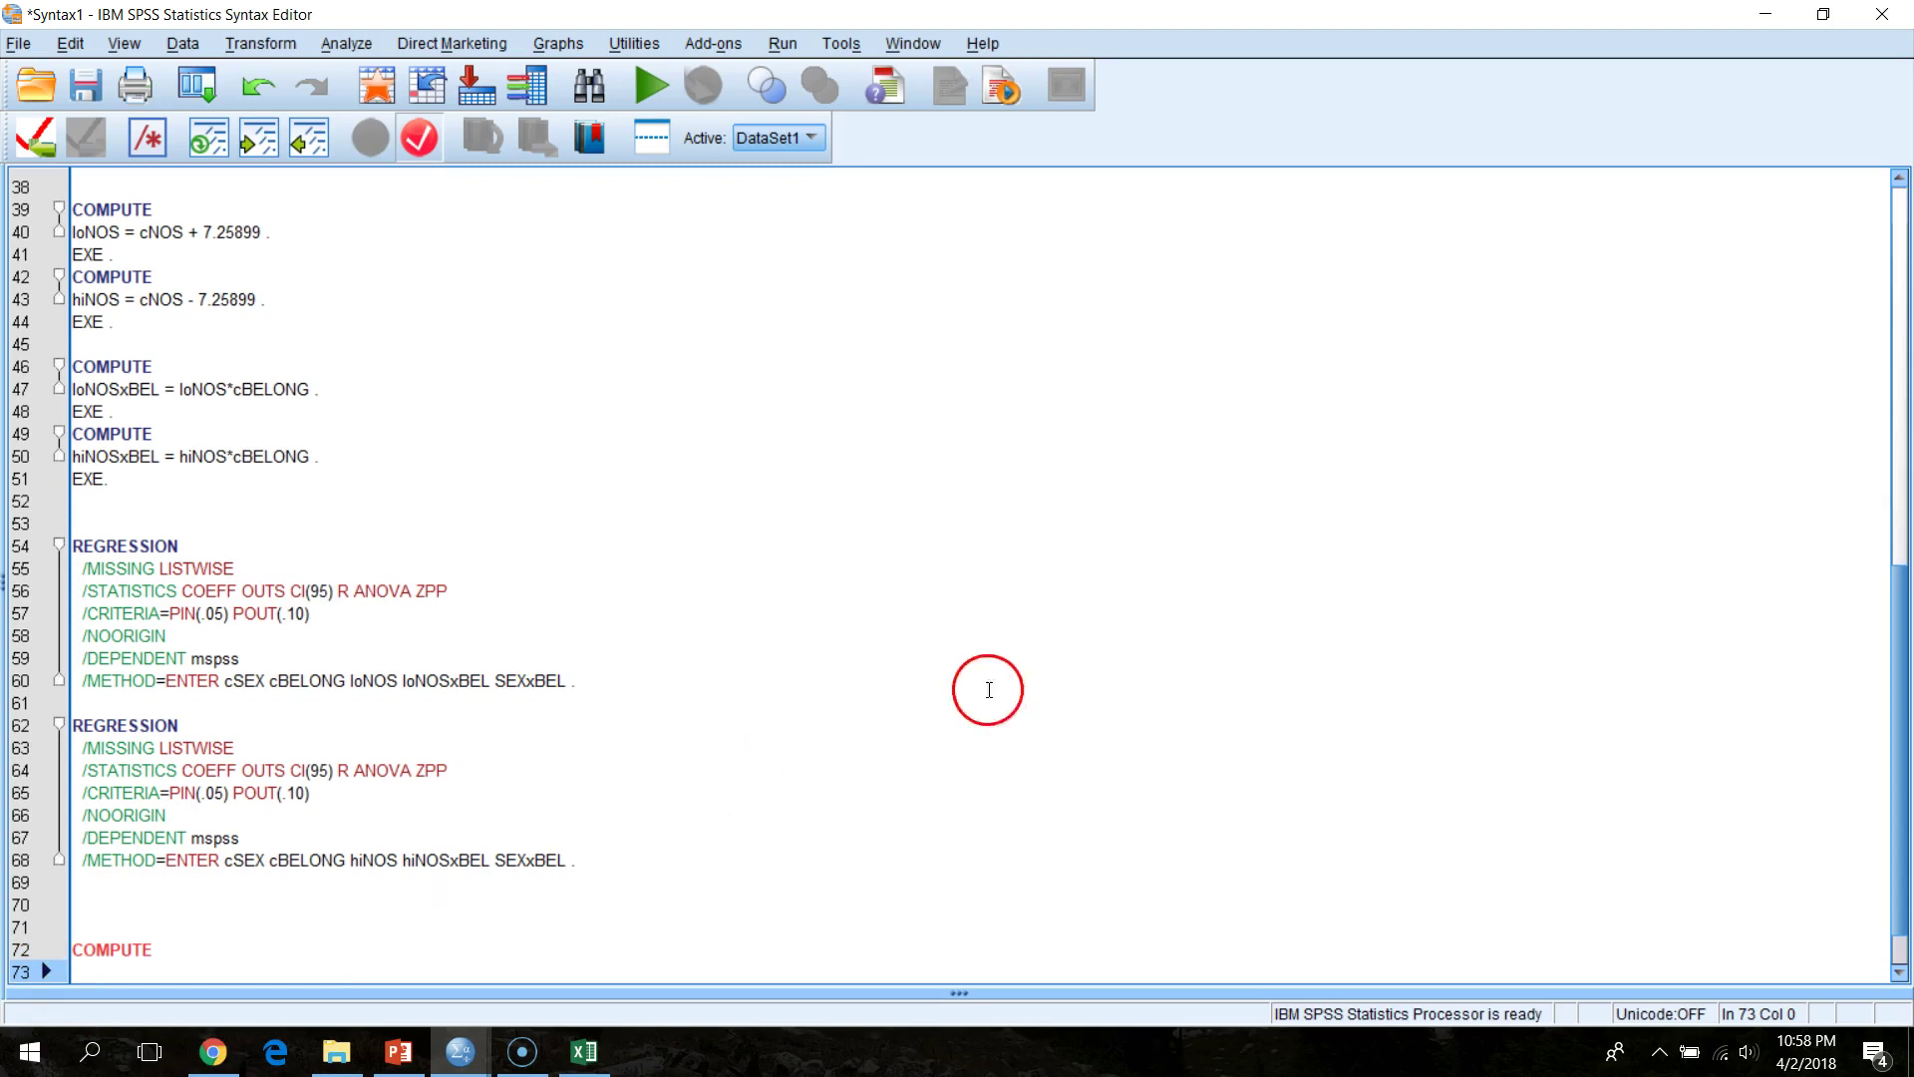
{"action": "double_click", "coordinate": [135, 948]}
{"action": "key", "text": "Delete"}
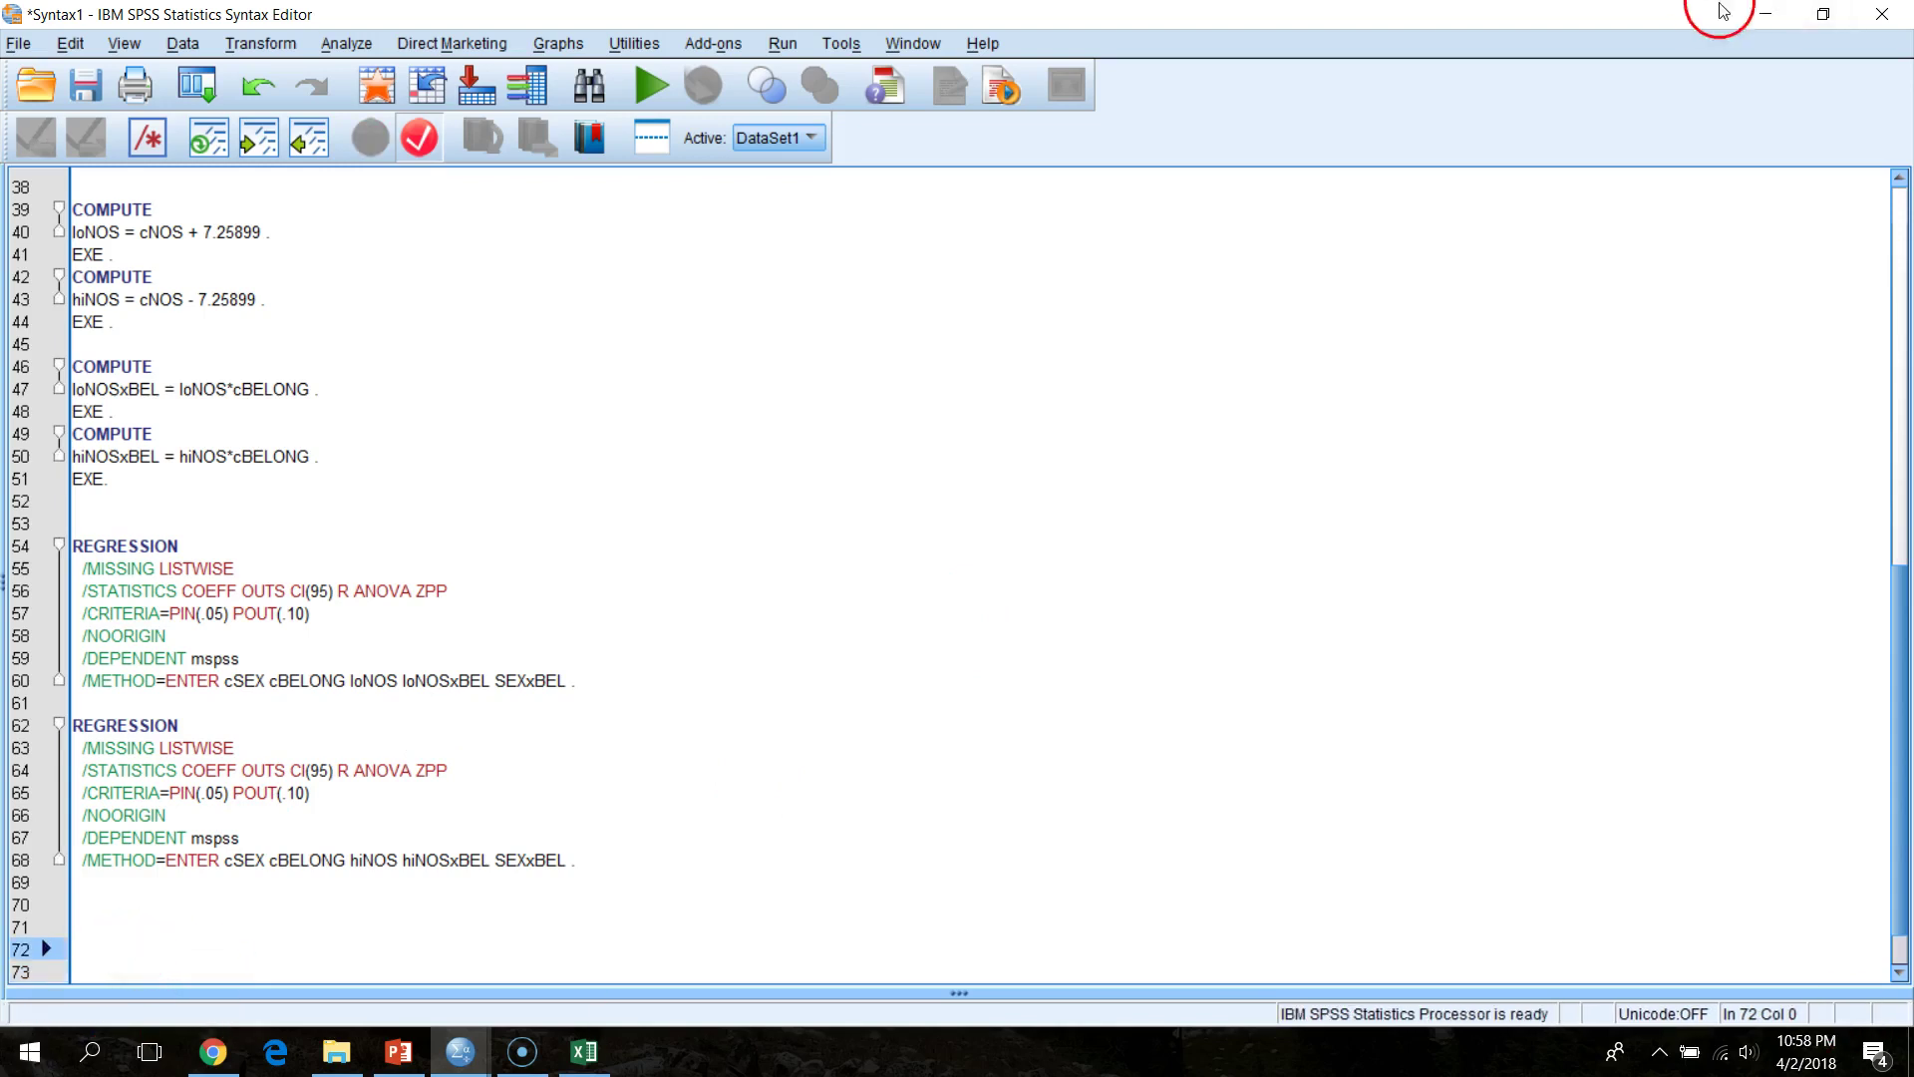
- Minimize the syntax editor, switch to the Moderation_Example 2 data, and review how the gender column is coded
{"action": "left_click", "coordinate": [1764, 14]}
{"action": "mouse_move", "coordinate": [463, 1047]}
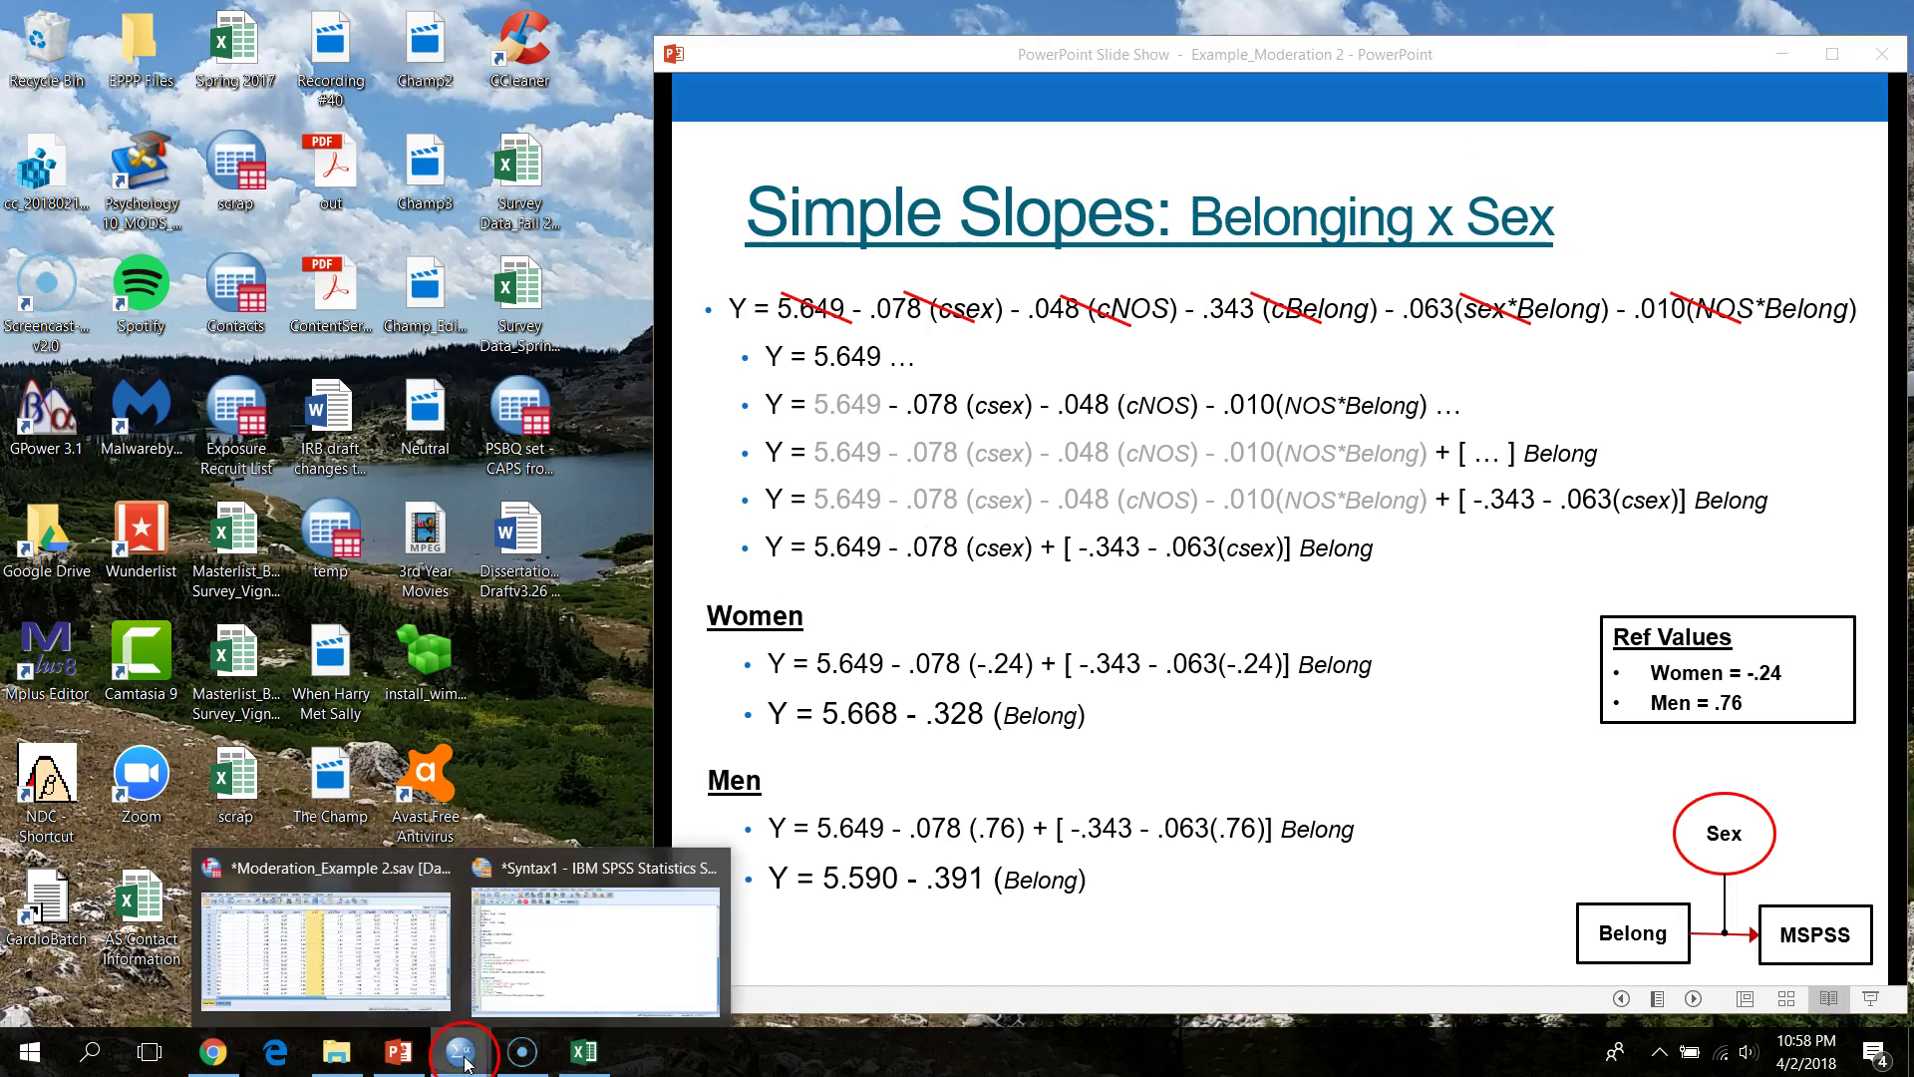
{"action": "left_click", "coordinate": [342, 888]}
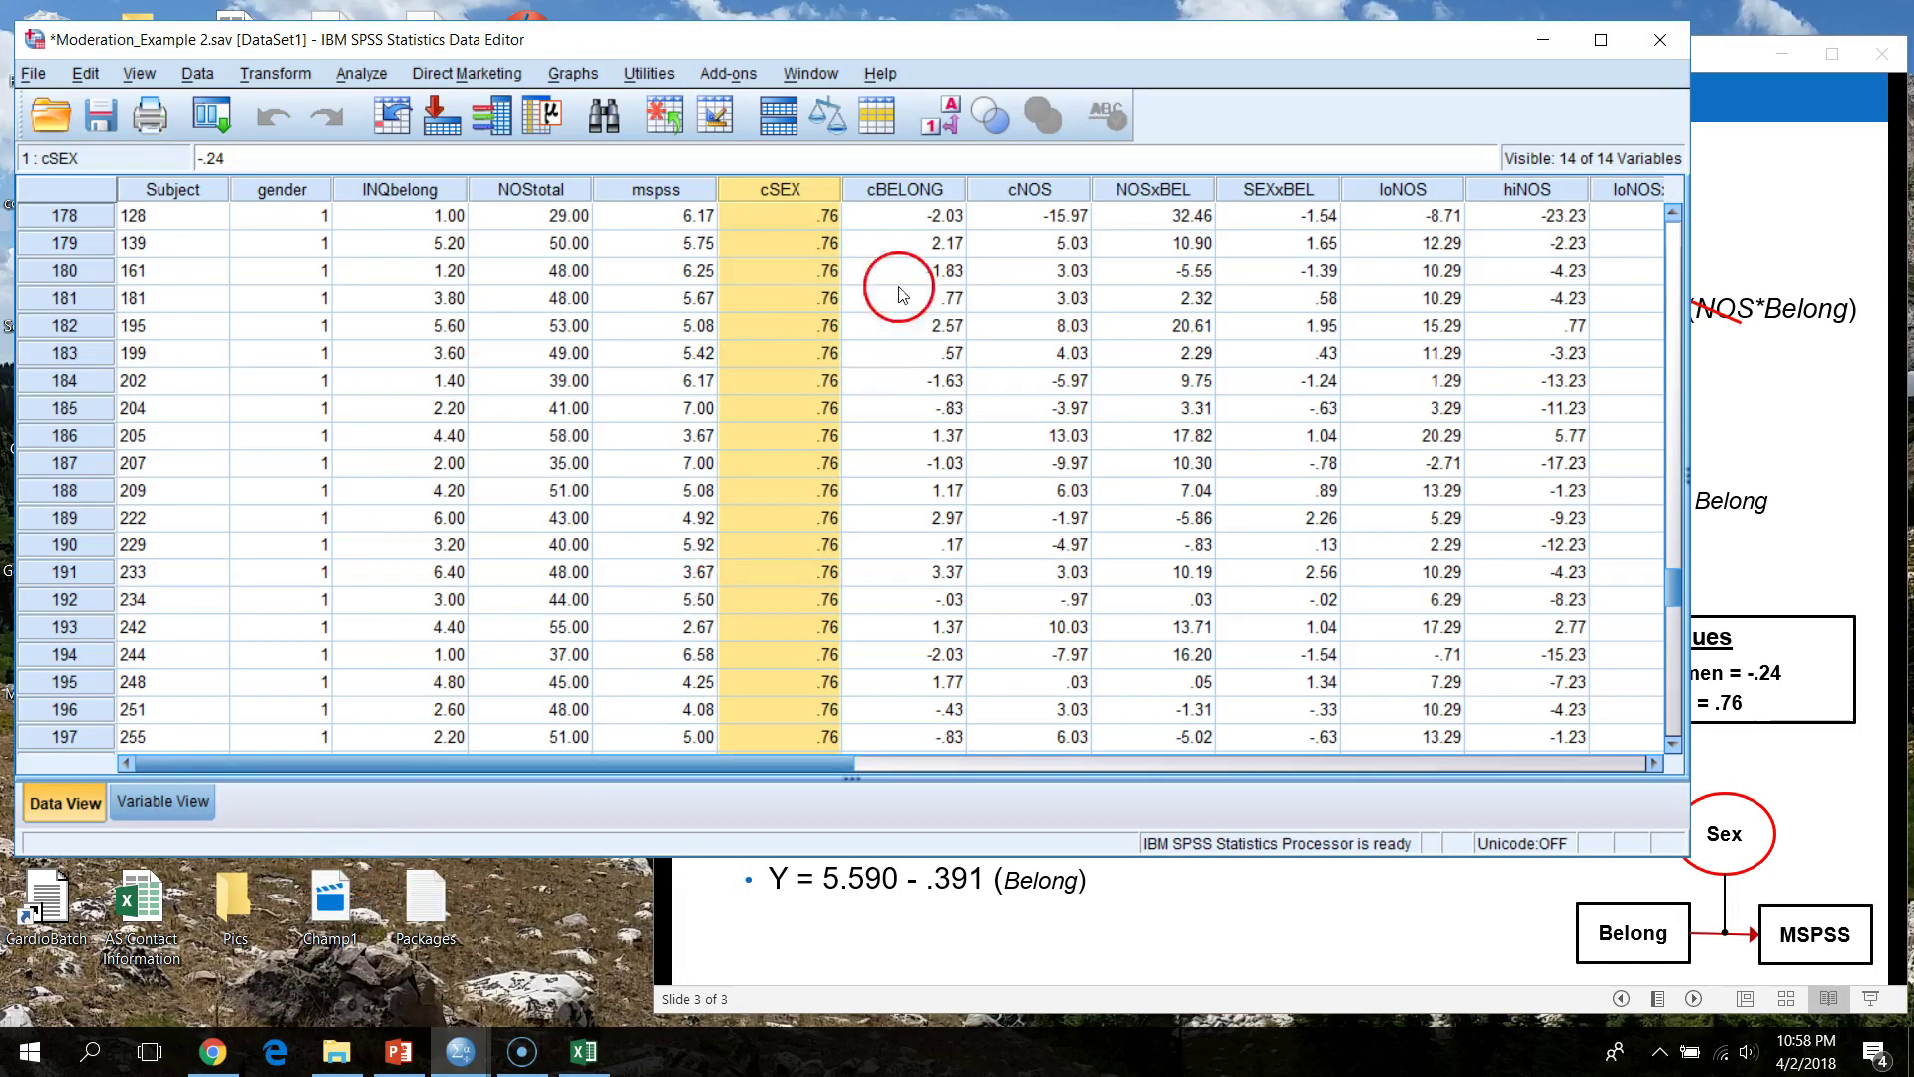
{"action": "left_click", "coordinate": [300, 190]}
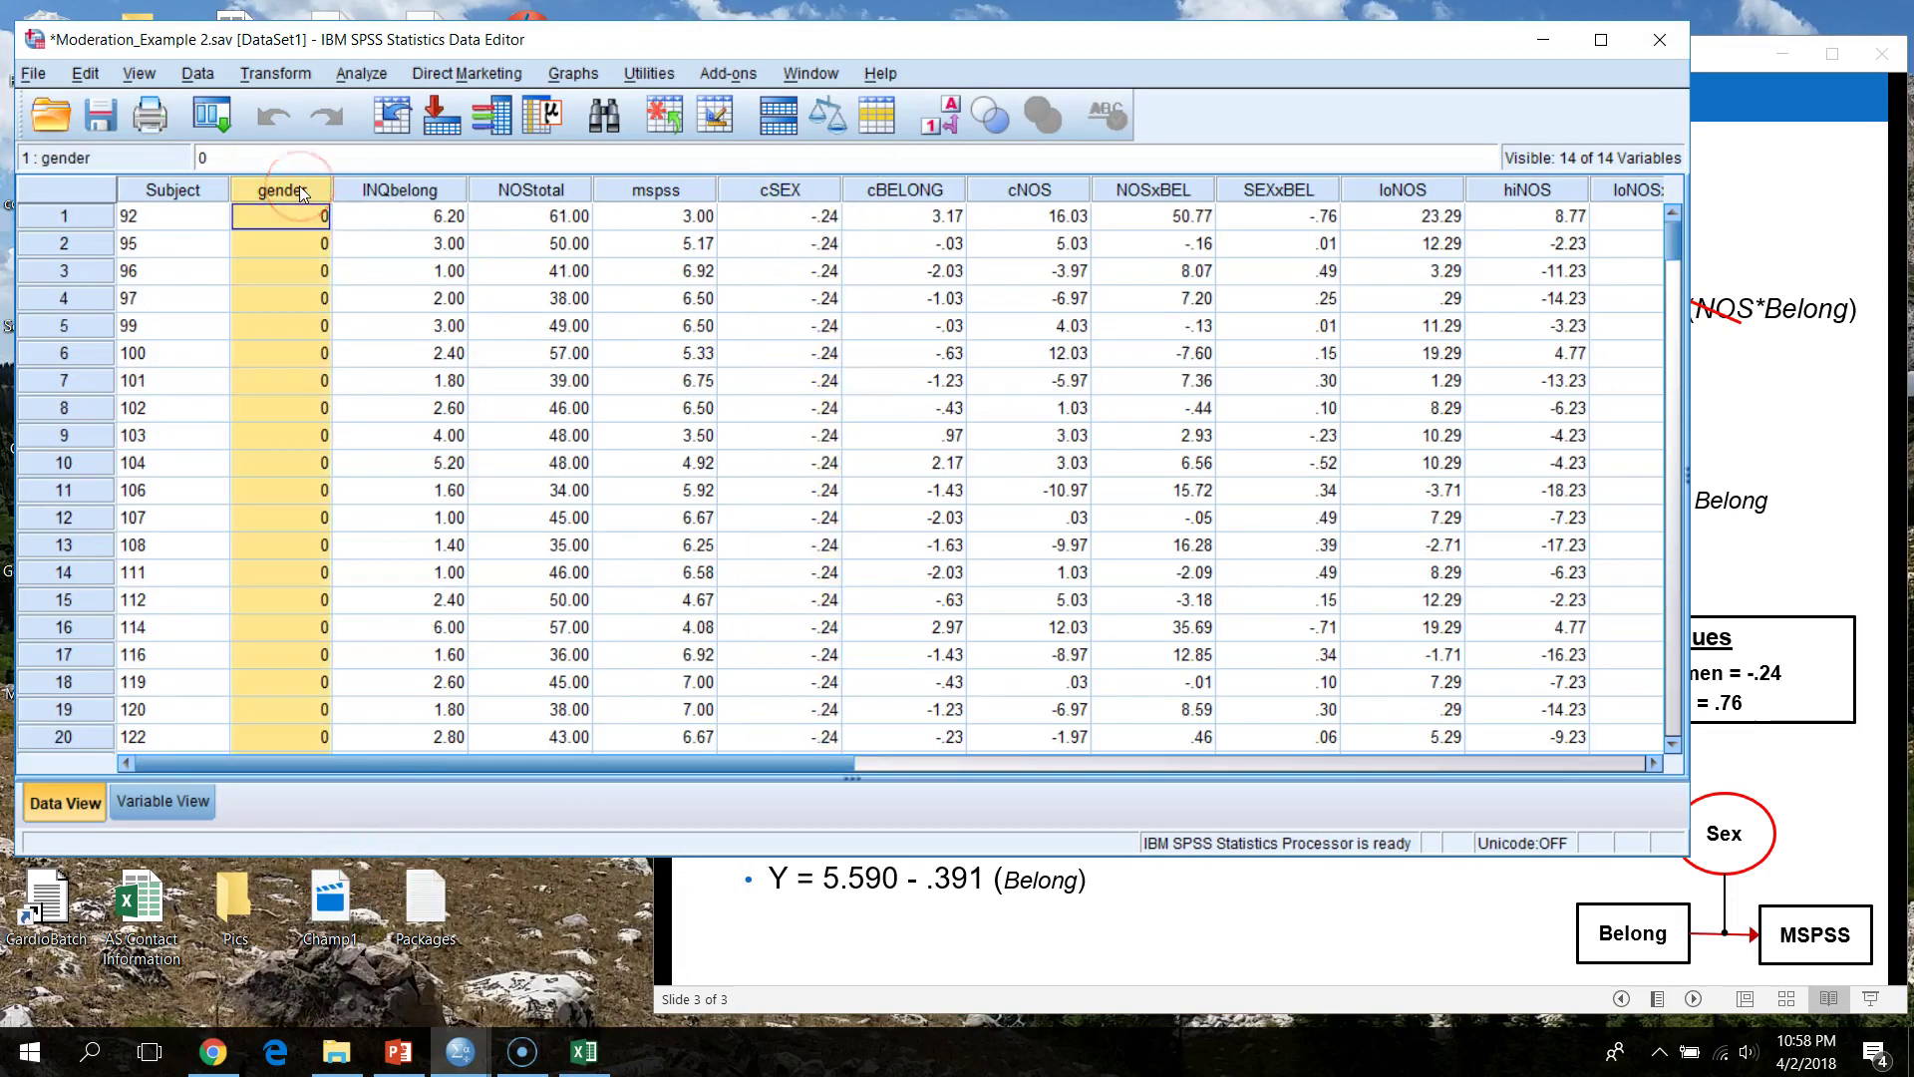
{"action": "left_click", "coordinate": [316, 211]}
{"action": "scroll", "coordinate": [284, 479], "scroll_direction": "down", "scroll_amount": 16}
{"action": "scroll", "coordinate": [286, 579], "scroll_direction": "up", "scroll_amount": 4}
{"action": "scroll", "coordinate": [287, 588], "scroll_direction": "up", "scroll_amount": 12}
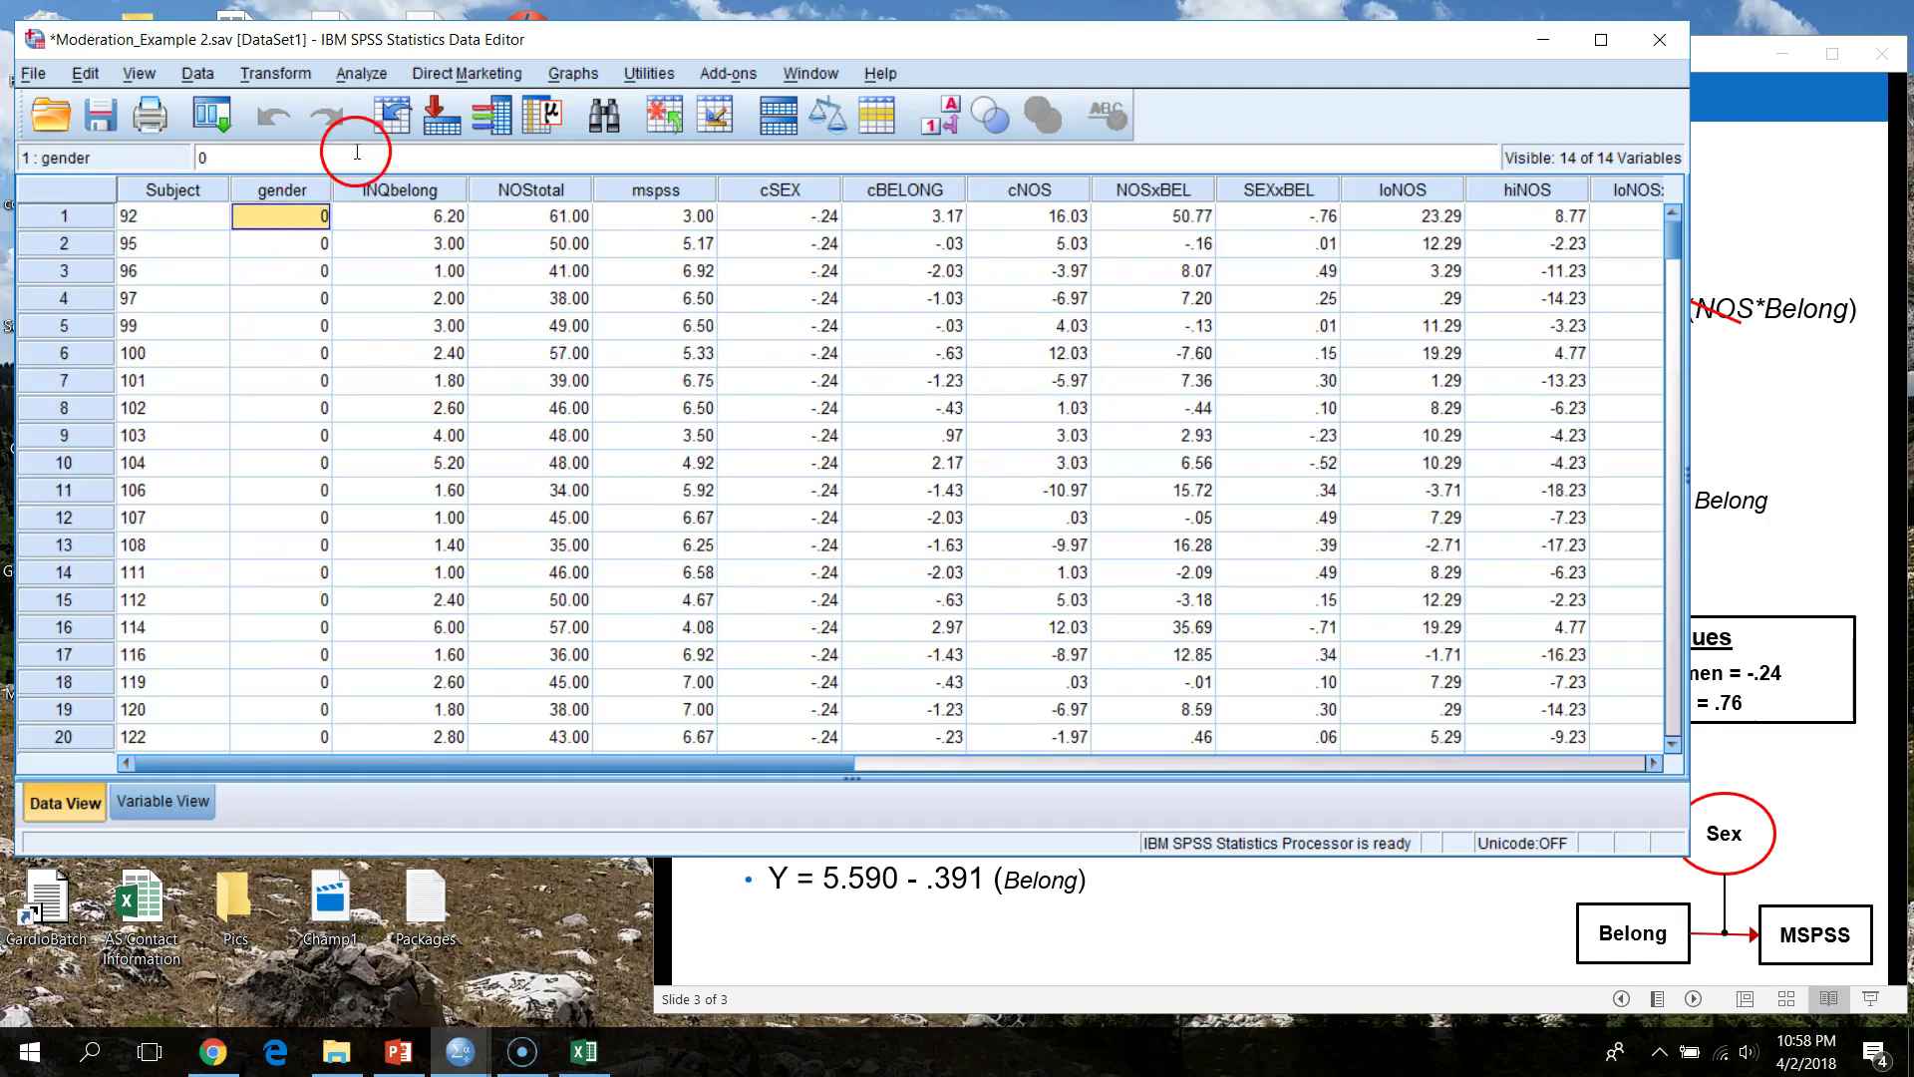
- Insert a new variable between gender and INQbelong and name it genderR
{"action": "left_click", "coordinate": [356, 186]}
{"action": "right_click", "coordinate": [350, 181]}
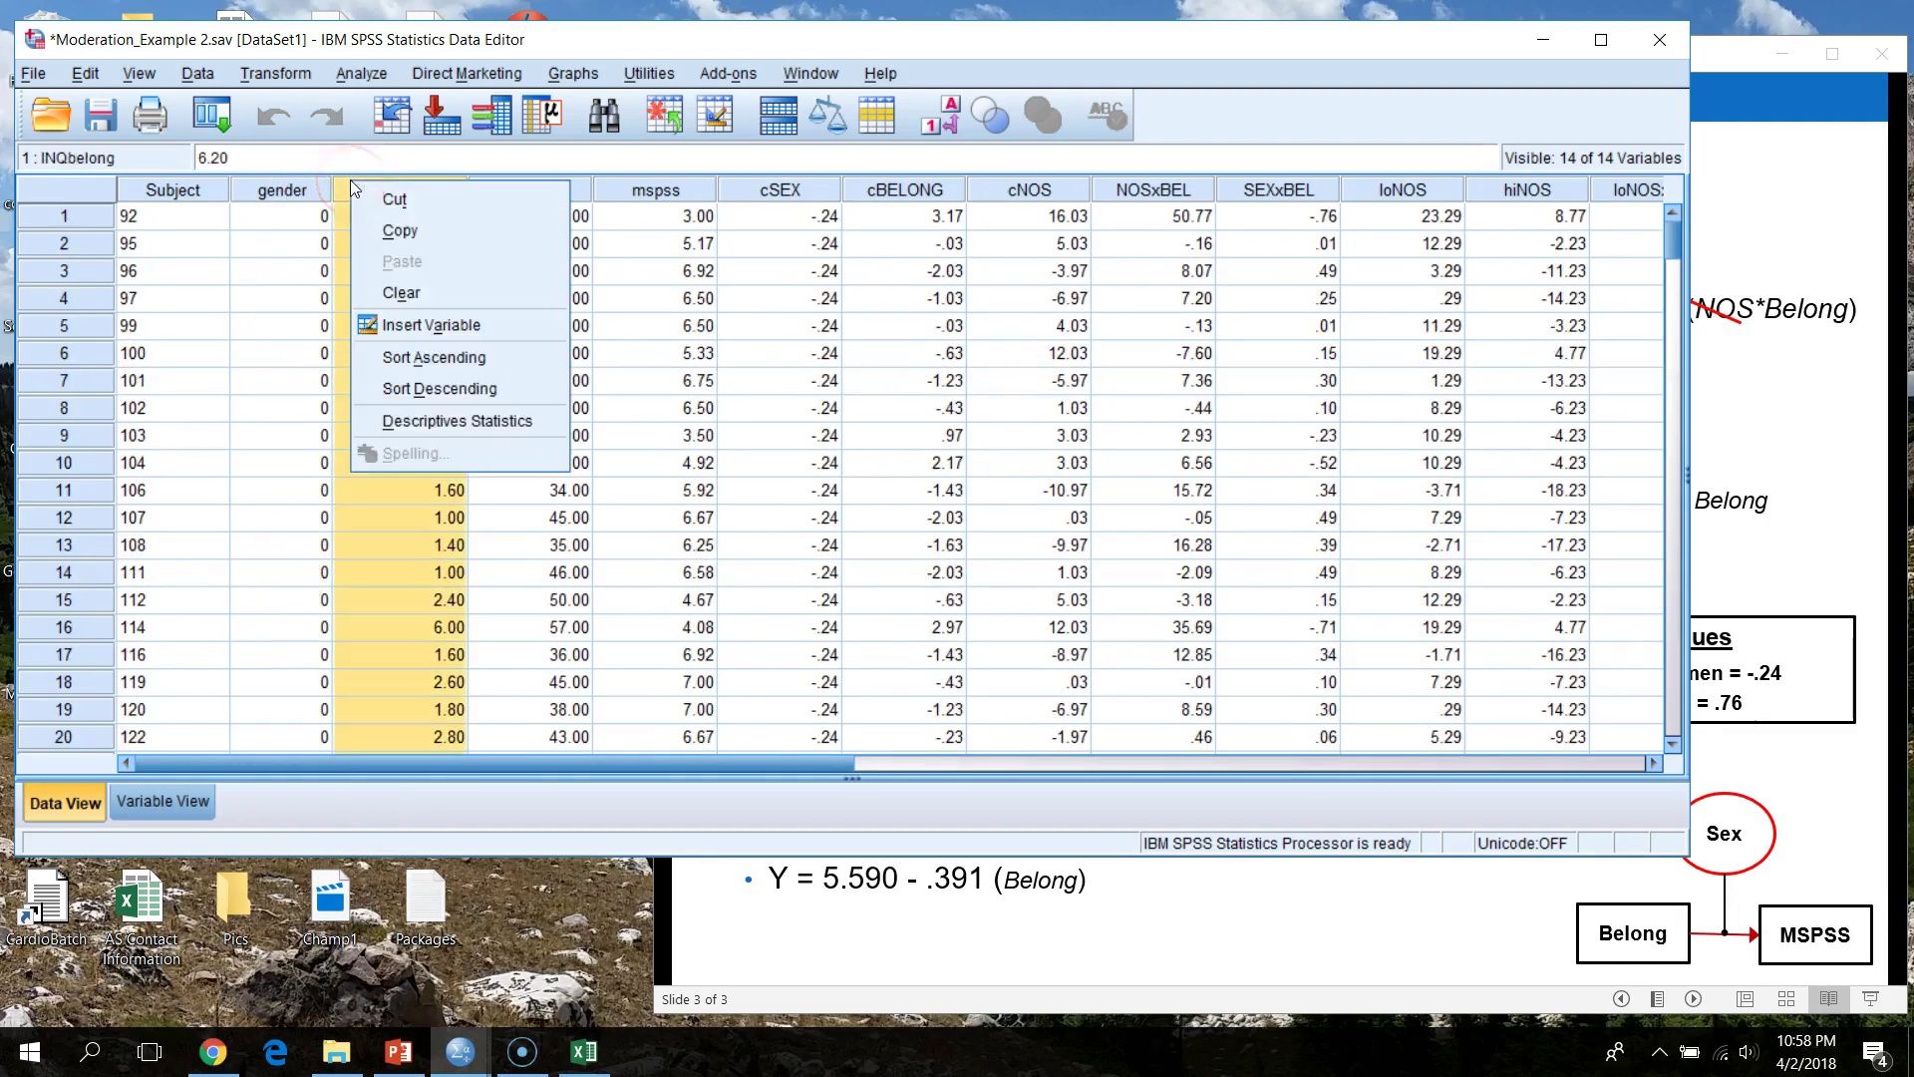
{"action": "left_click", "coordinate": [421, 325]}
{"action": "left_click", "coordinate": [140, 803]}
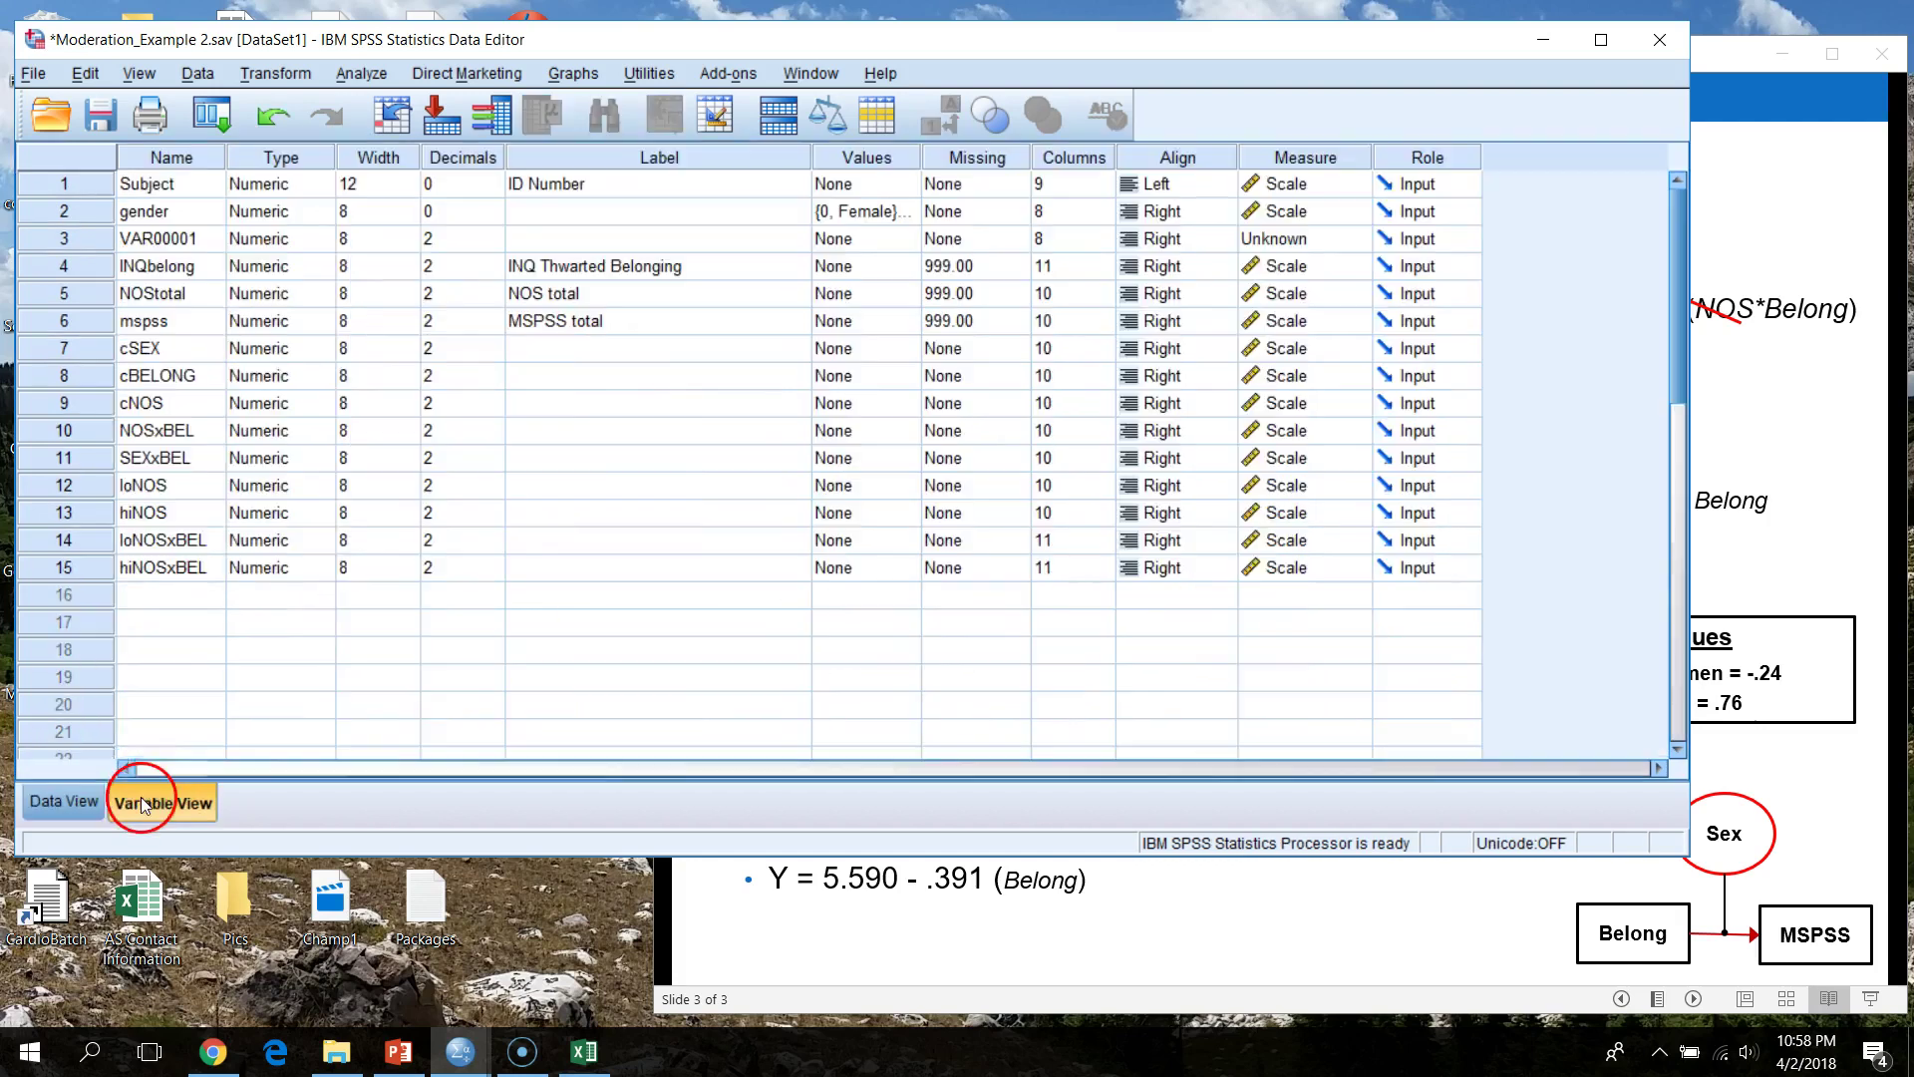
{"action": "left_click", "coordinate": [156, 239]}
{"action": "type", "text": "genderR"}
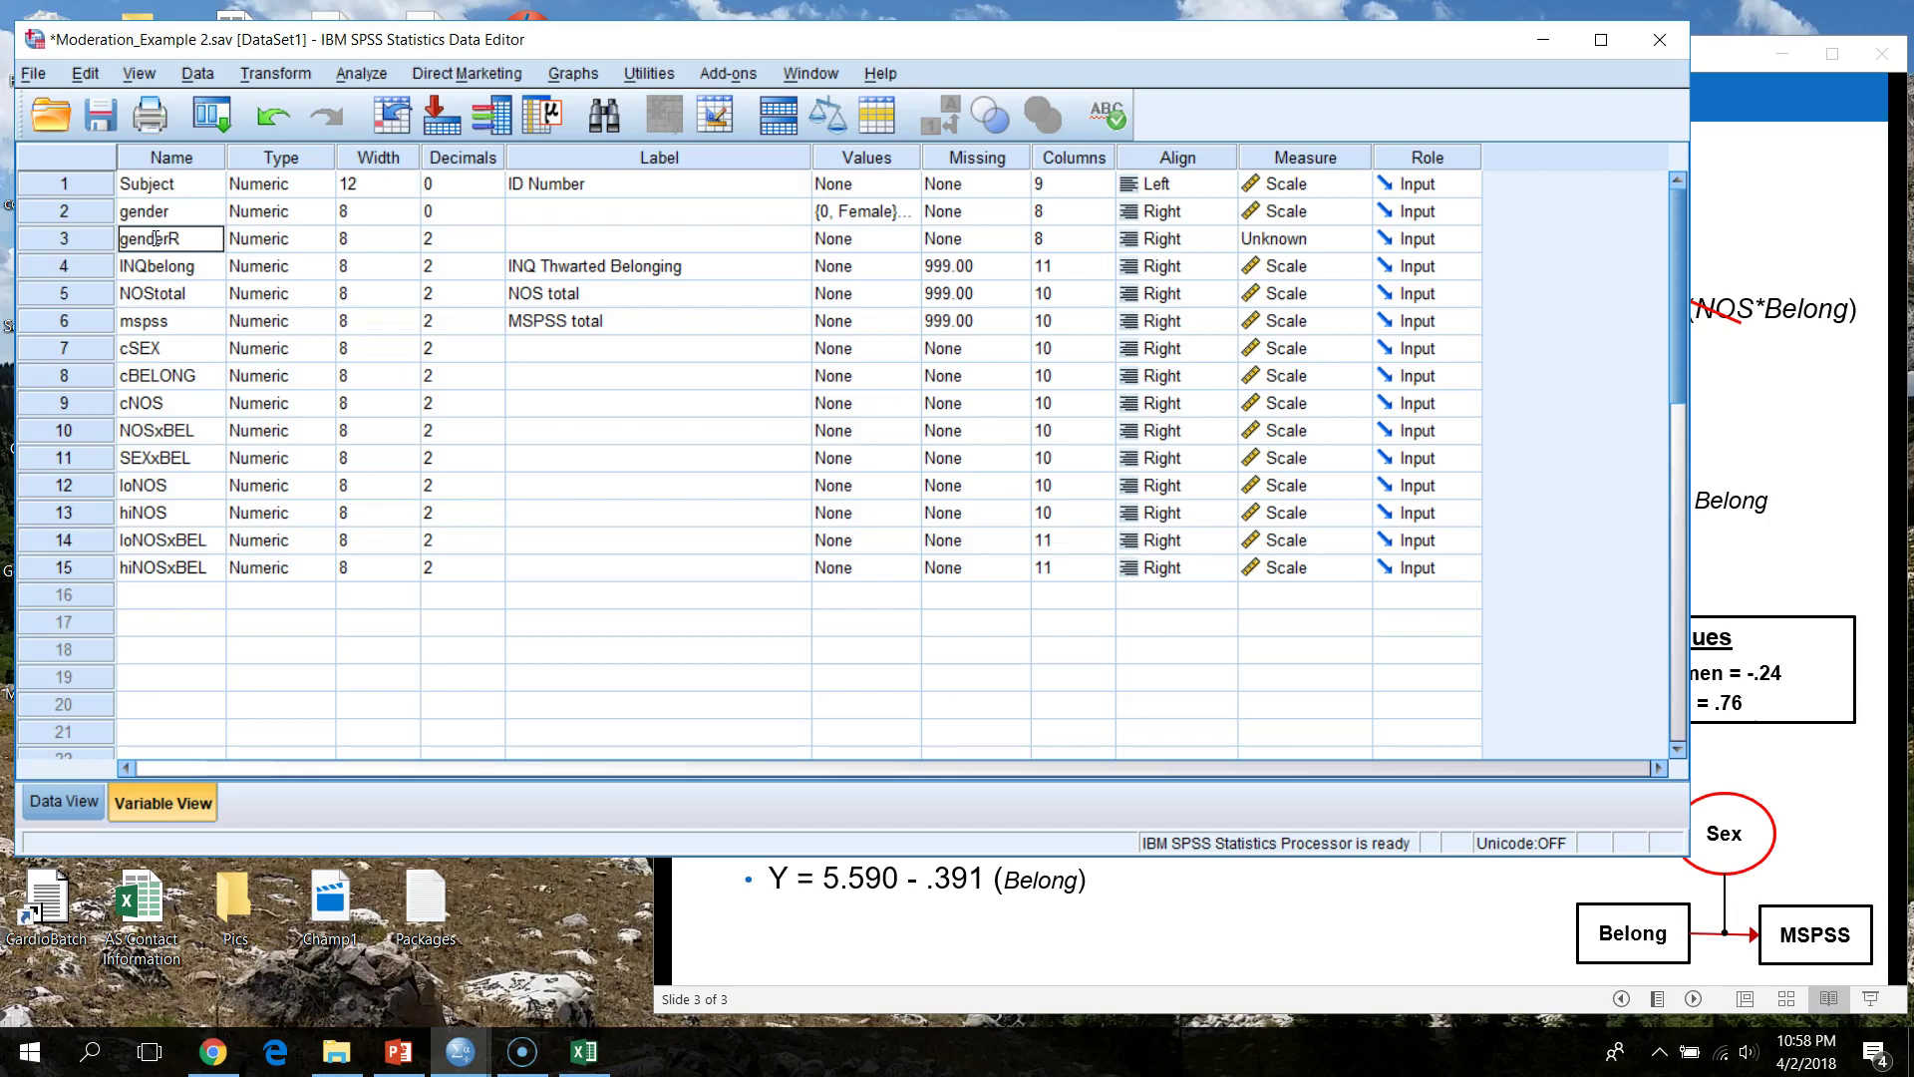
- Fill genderR with reversed gender codes: 1 for every case coded 0 and 0 for every case coded 1
{"action": "left_click", "coordinate": [62, 799]}
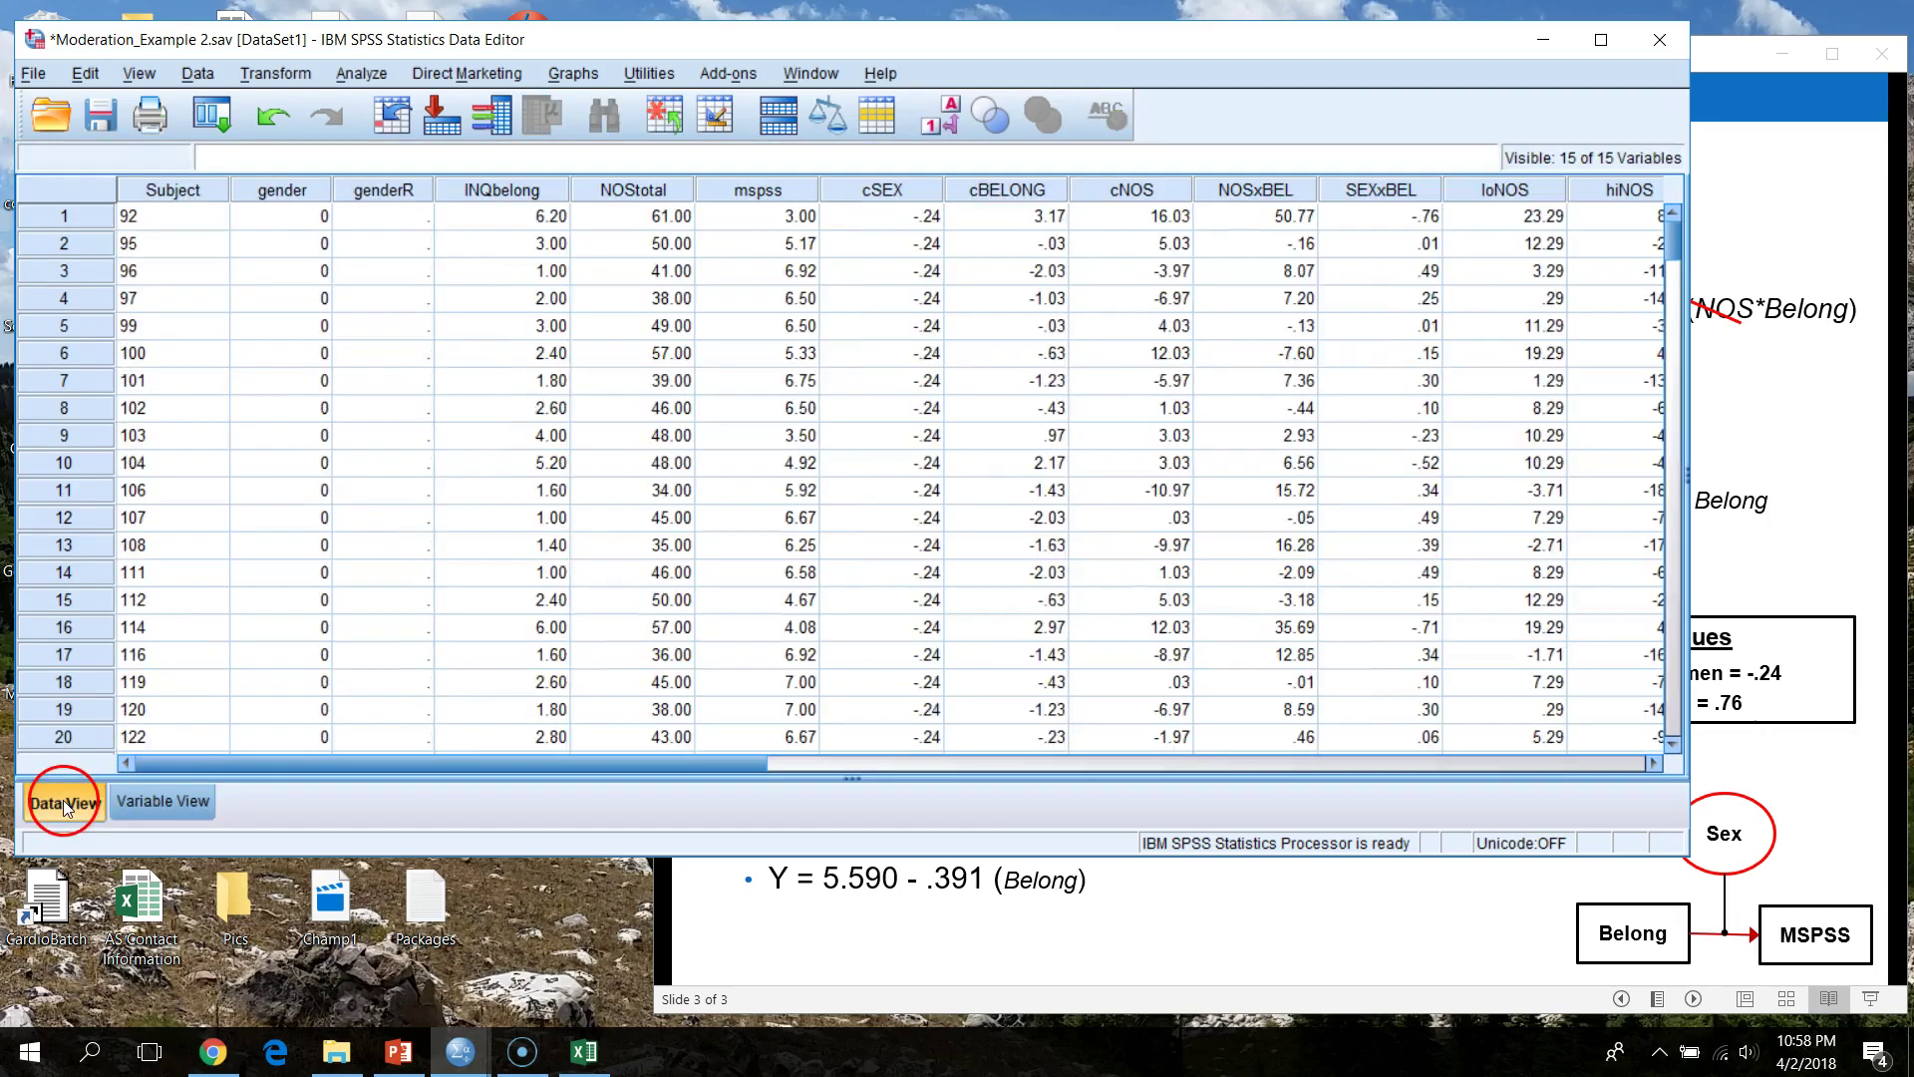
{"action": "left_click", "coordinate": [306, 219]}
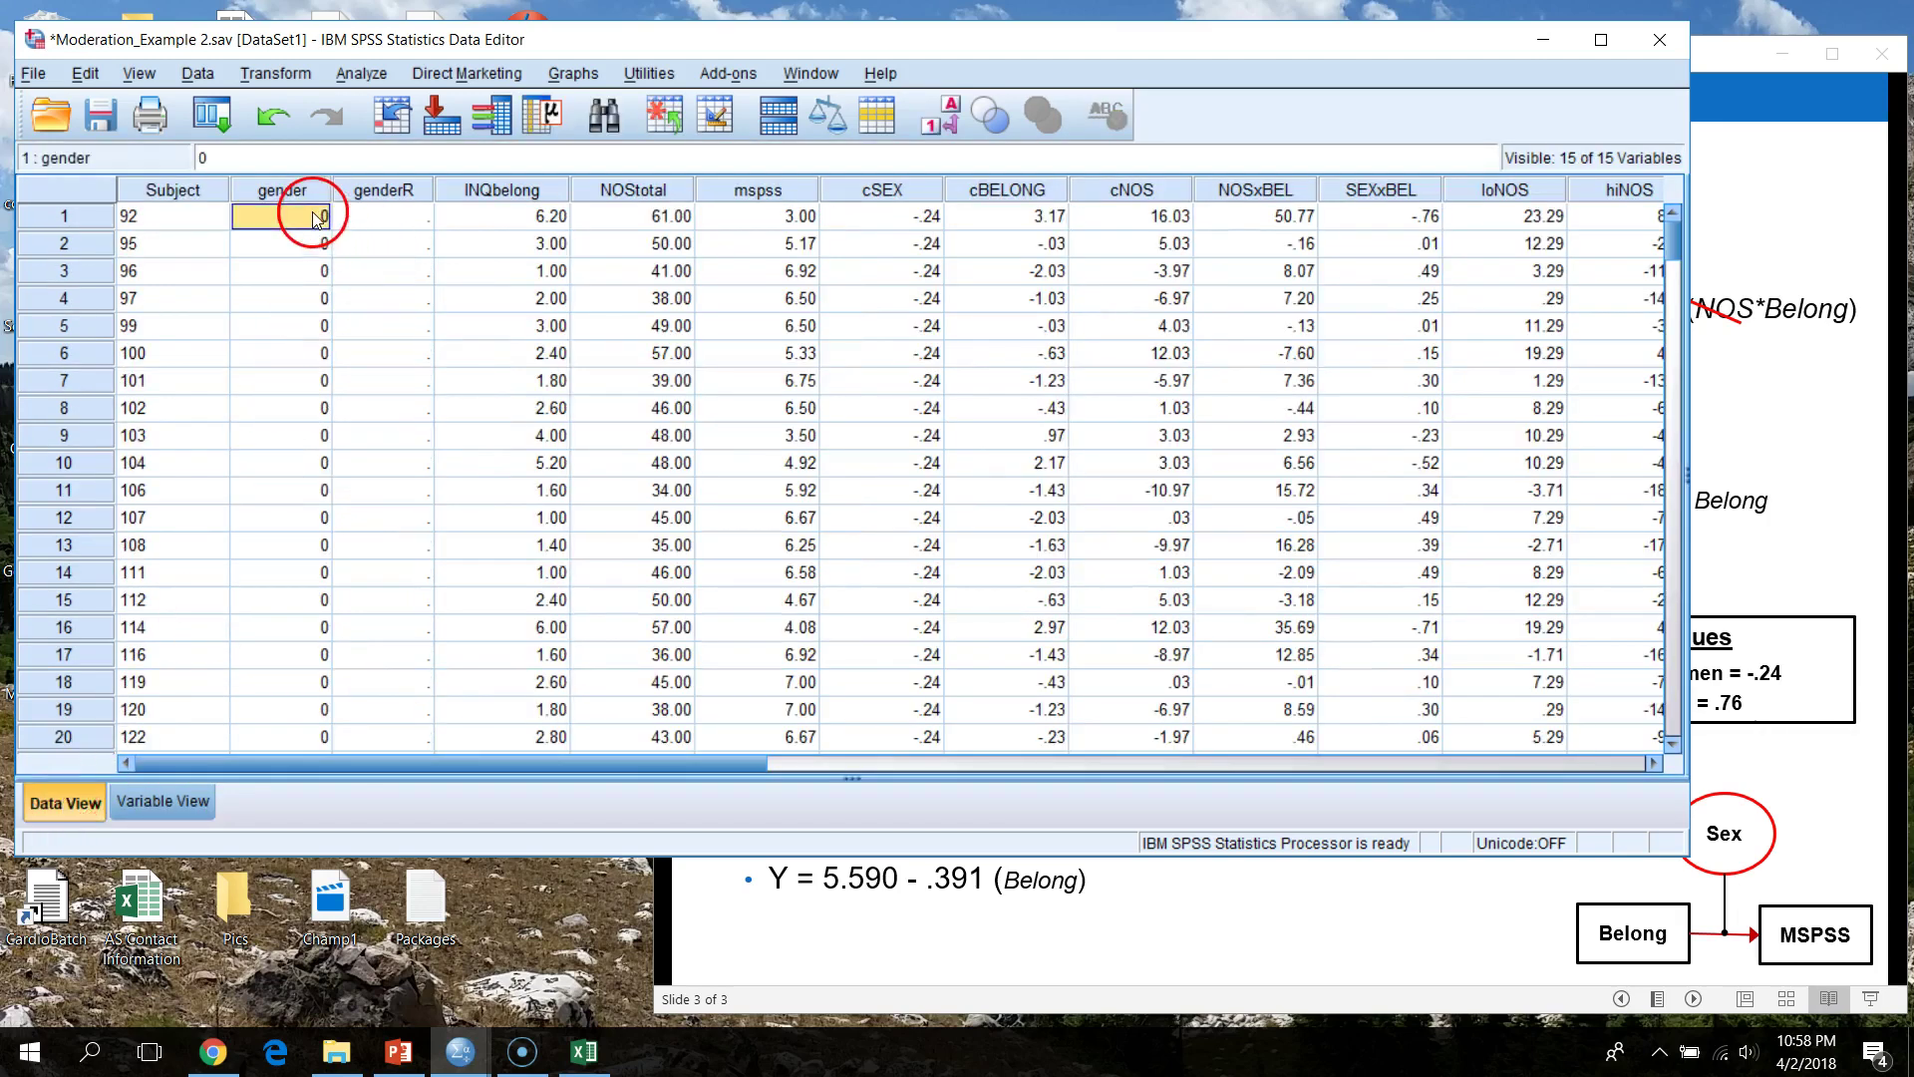
{"action": "left_click", "coordinate": [369, 221]}
{"action": "type", "text": "1"}
{"action": "key", "text": "Return"}
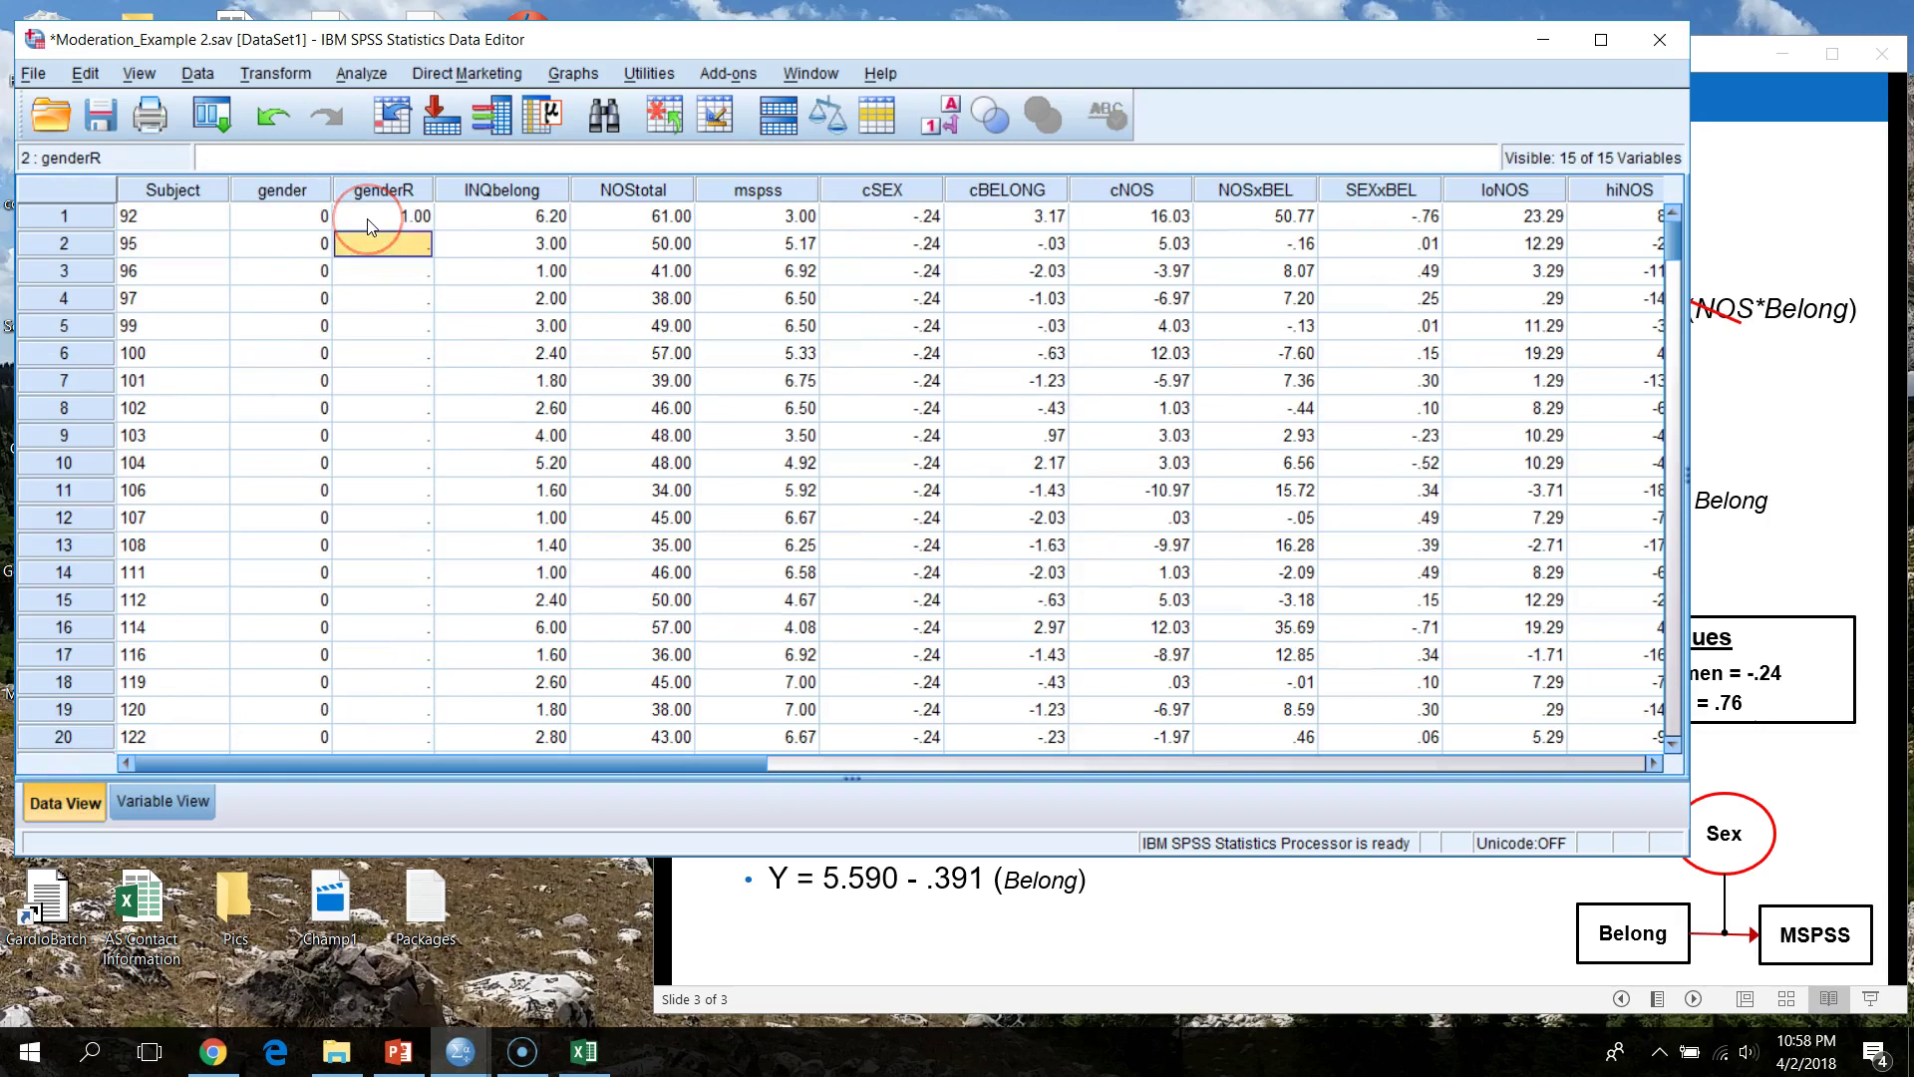
{"action": "left_click", "coordinate": [369, 220]}
{"action": "left_click_drag", "start_coordinate": [394, 245], "coordinate": [413, 452]}
{"action": "key", "text": "ctrl+v"}
{"action": "left_click", "coordinate": [328, 328]}
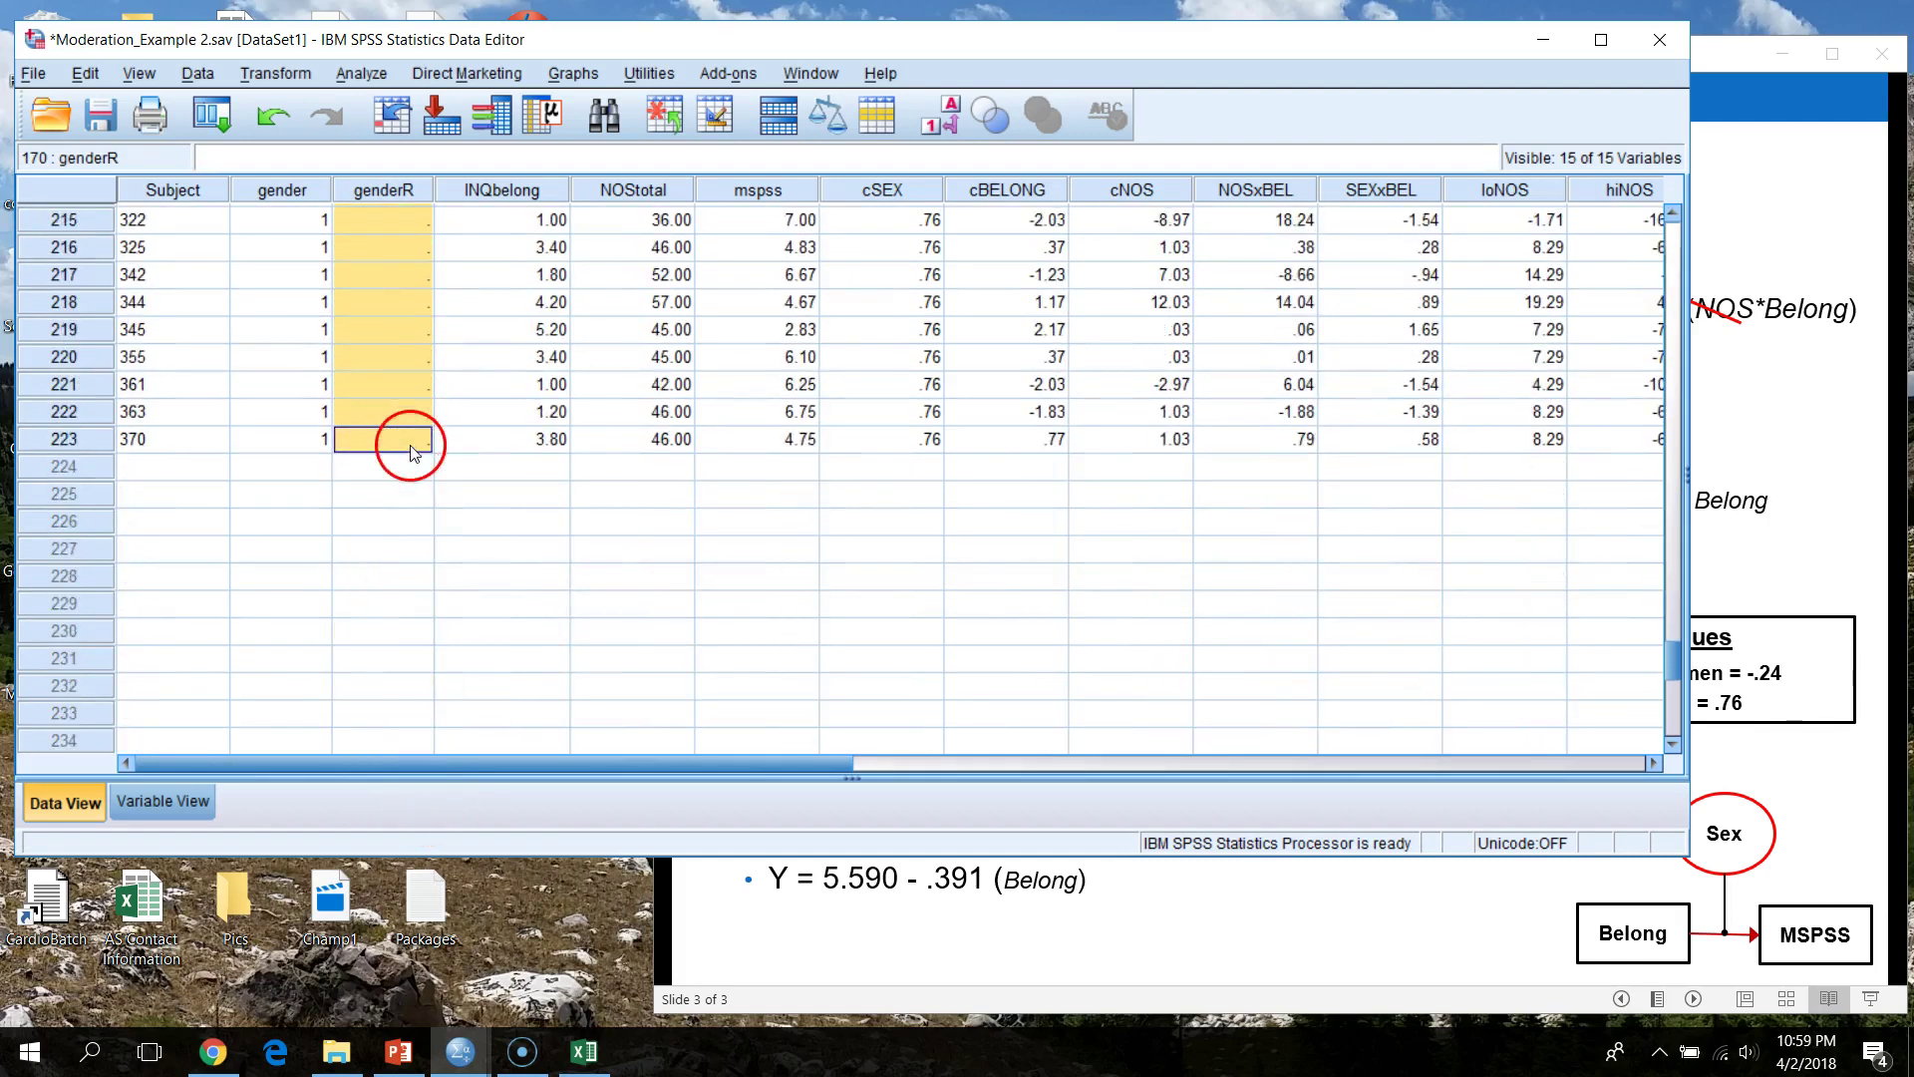
{"action": "scroll", "coordinate": [353, 519], "scroll_direction": "up", "scroll_amount": 20}
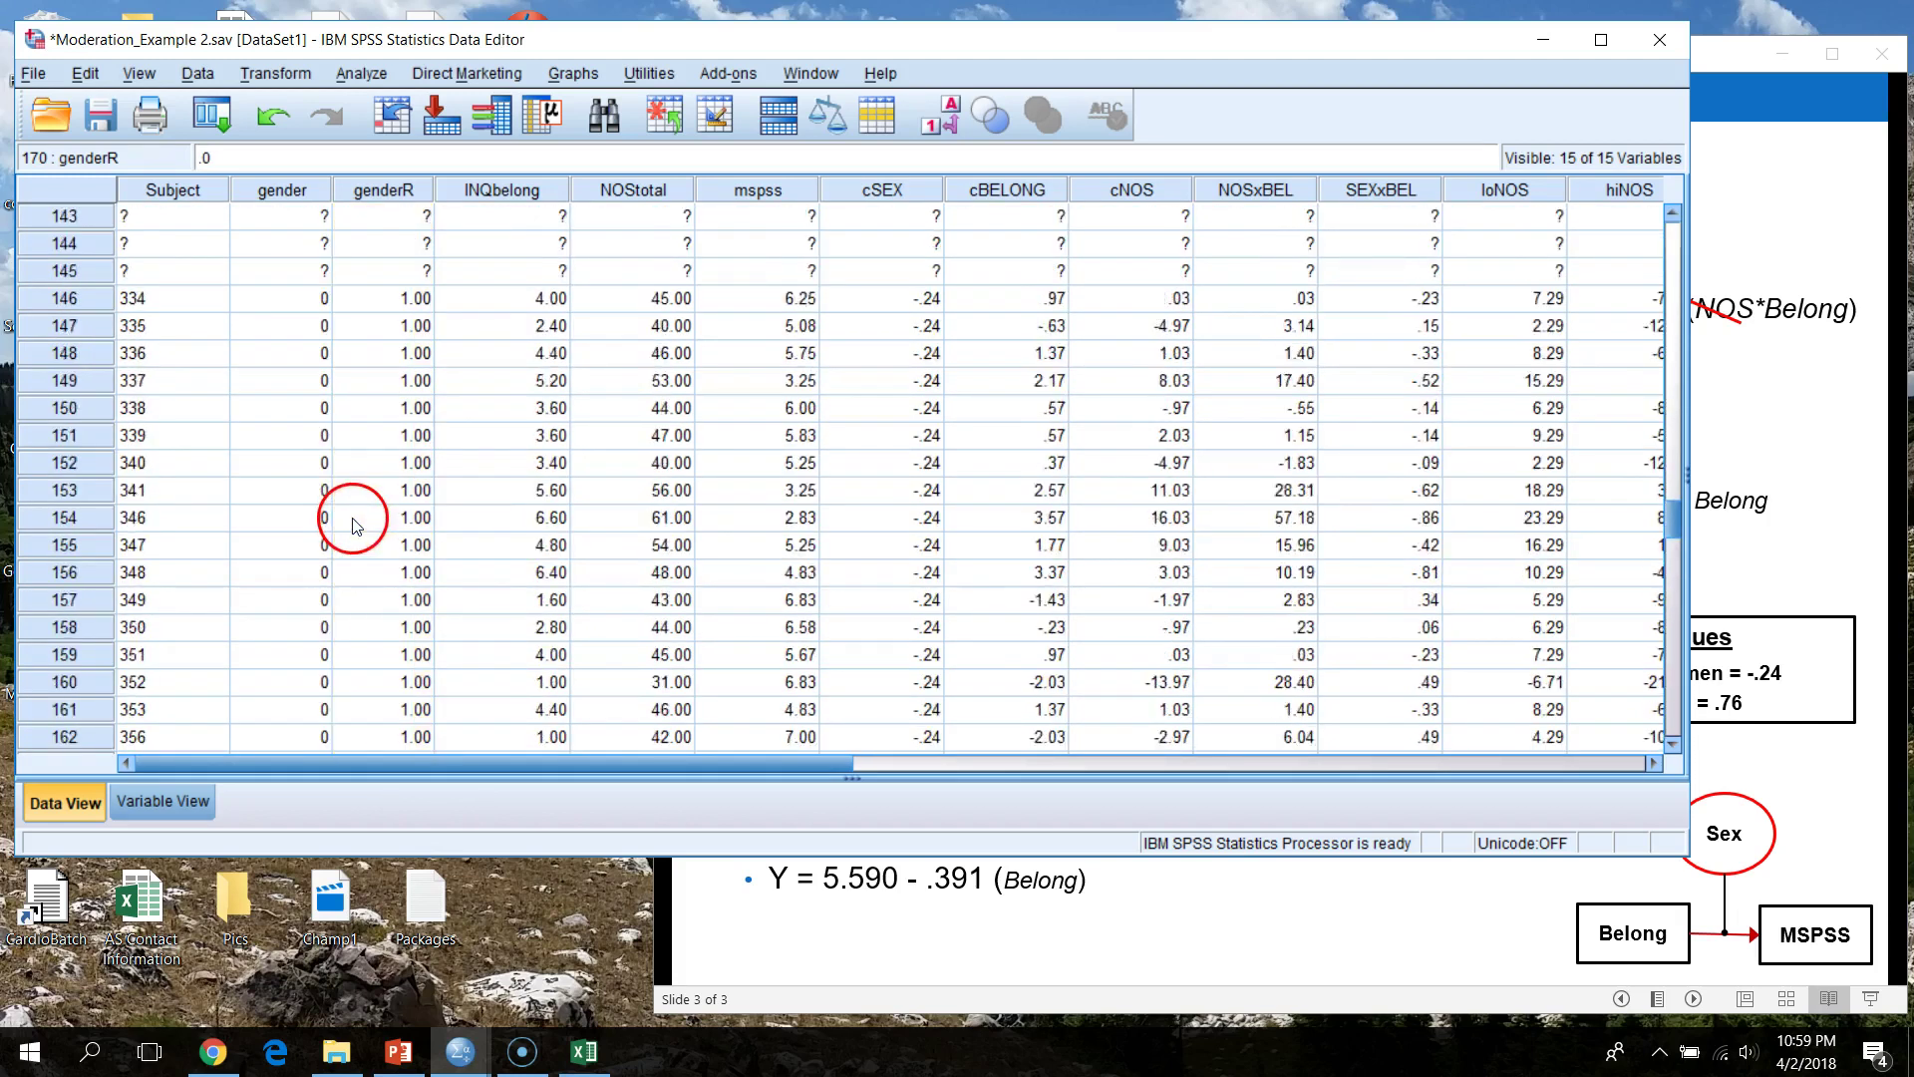
{"action": "scroll", "coordinate": [353, 519], "scroll_direction": "up", "scroll_amount": 20}
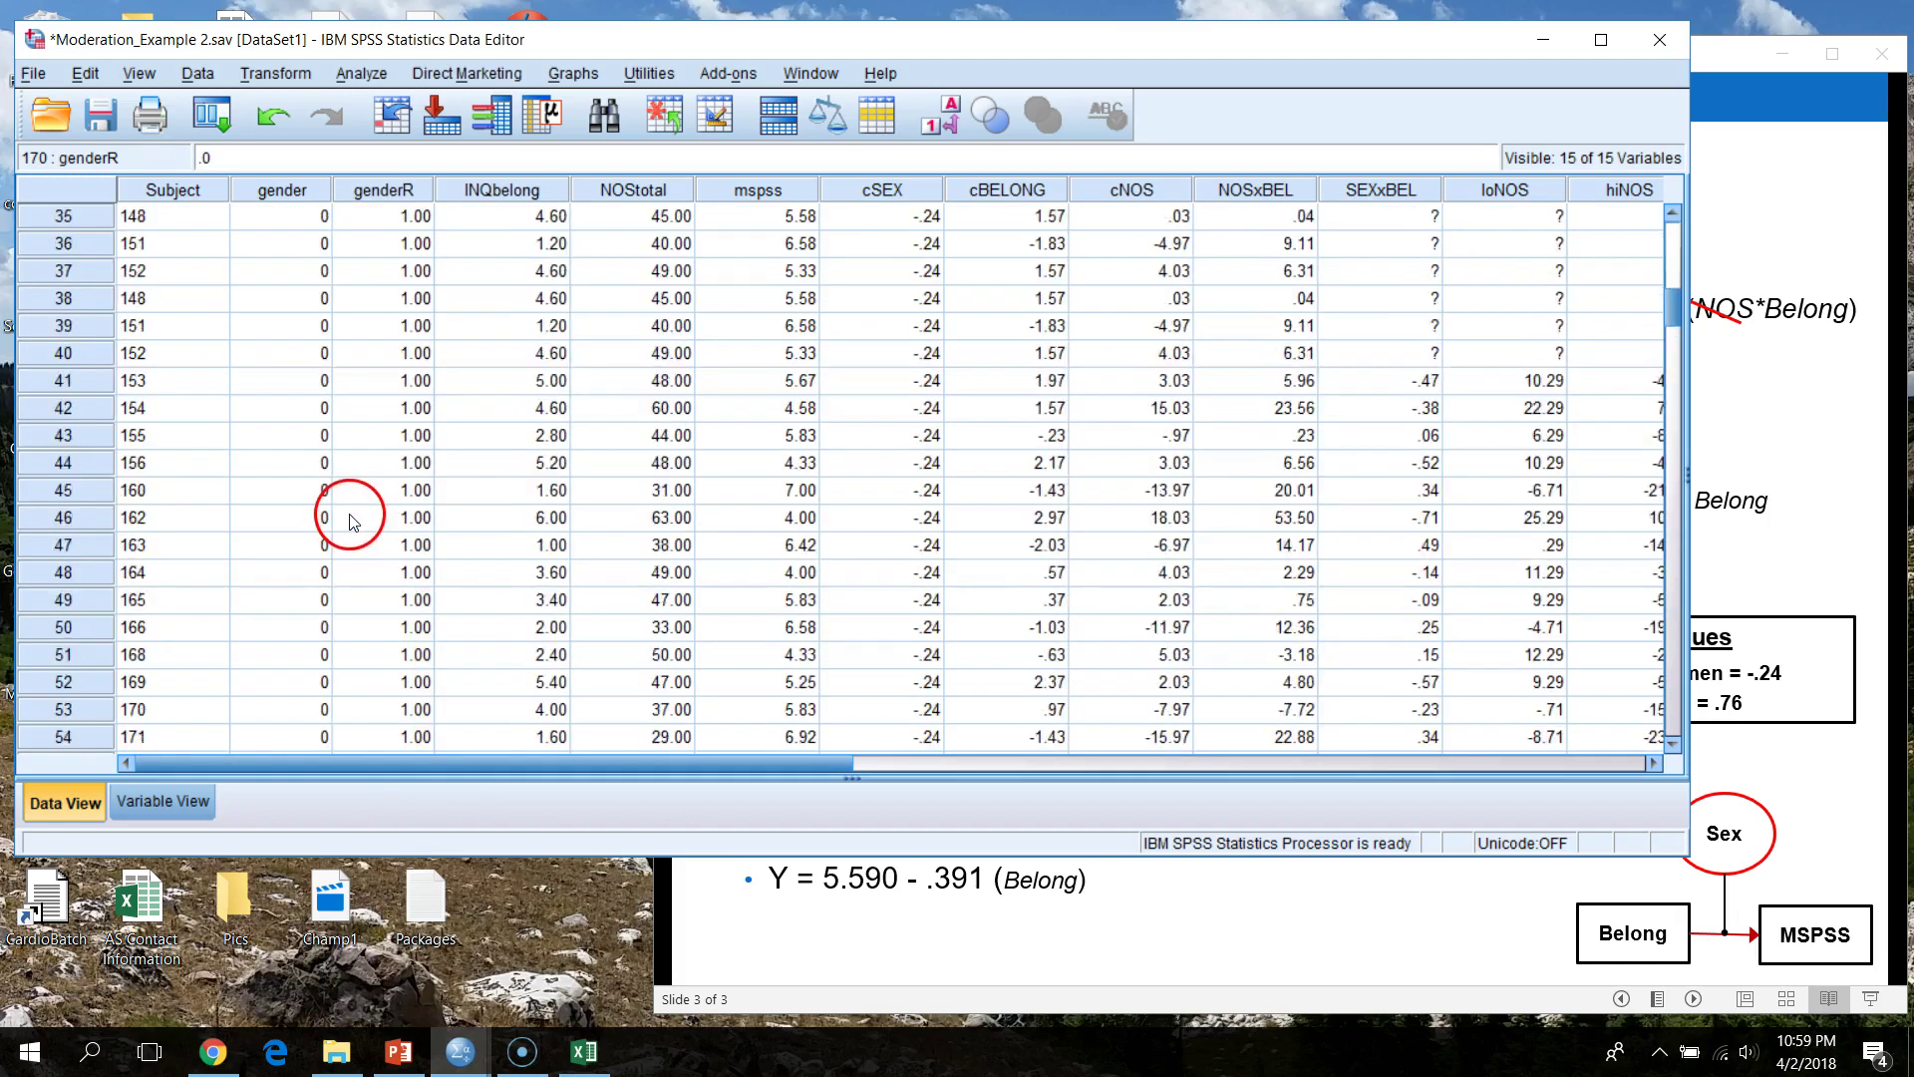
- Assign value labels to genderR, 0 = Male and 1 = Female, and return to the data
{"action": "left_click", "coordinate": [159, 801]}
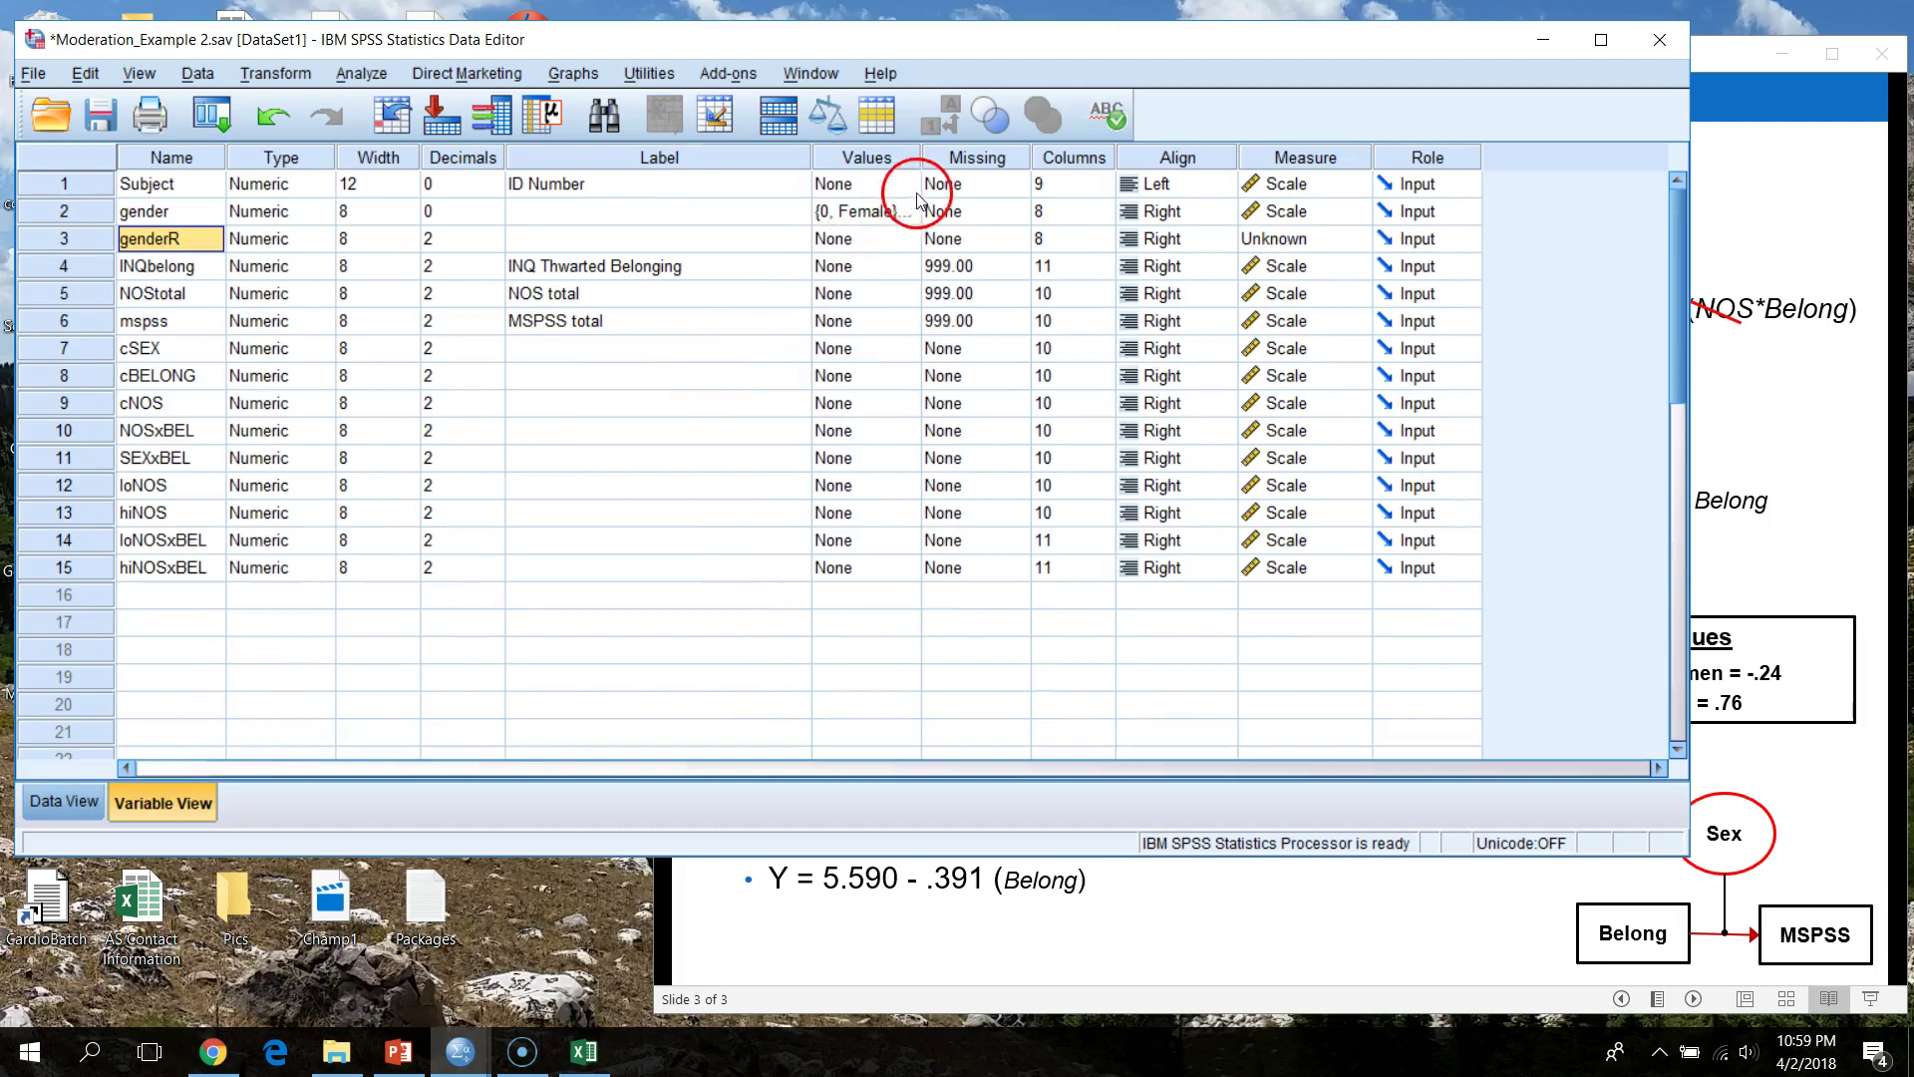
{"action": "left_click", "coordinate": [883, 240]}
{"action": "left_click", "coordinate": [909, 239]}
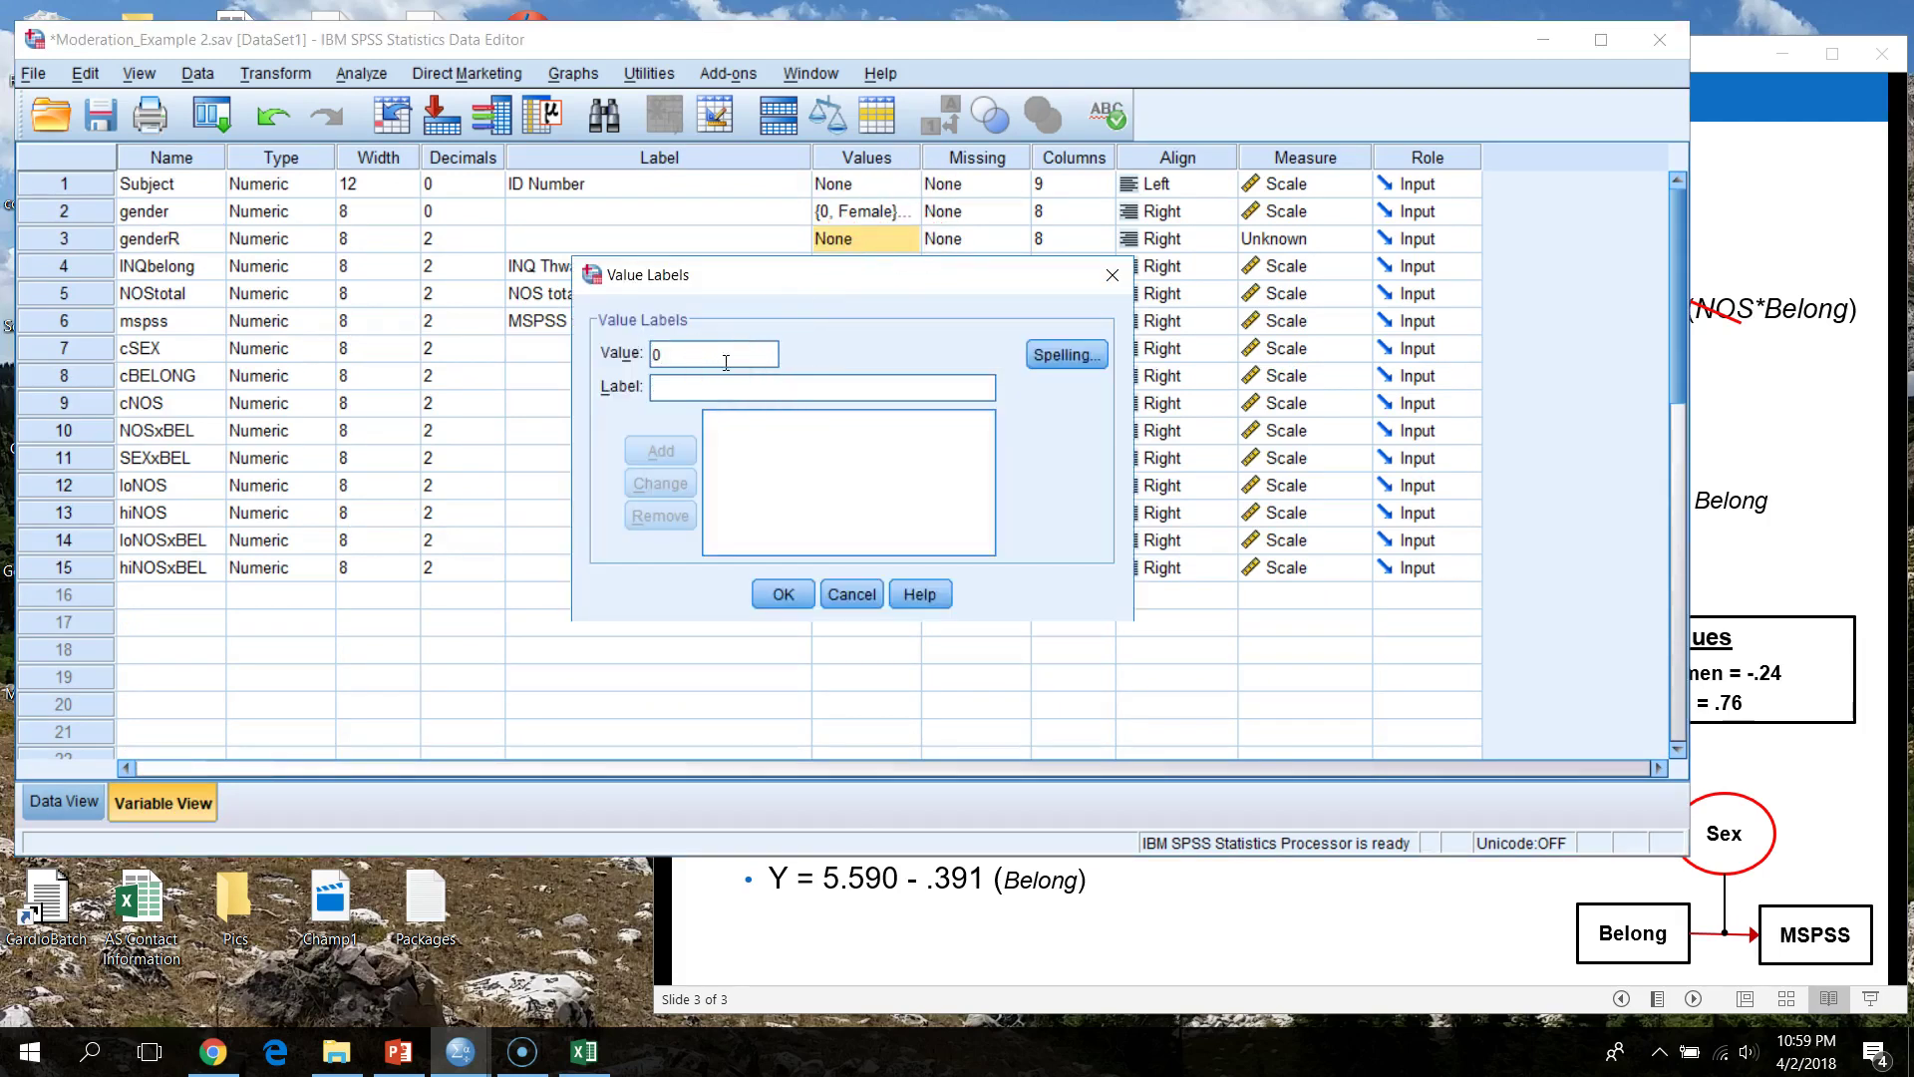
{"action": "type", "text": "Male"}
{"action": "key", "text": "Return"}
{"action": "type", "text": "Fema"}
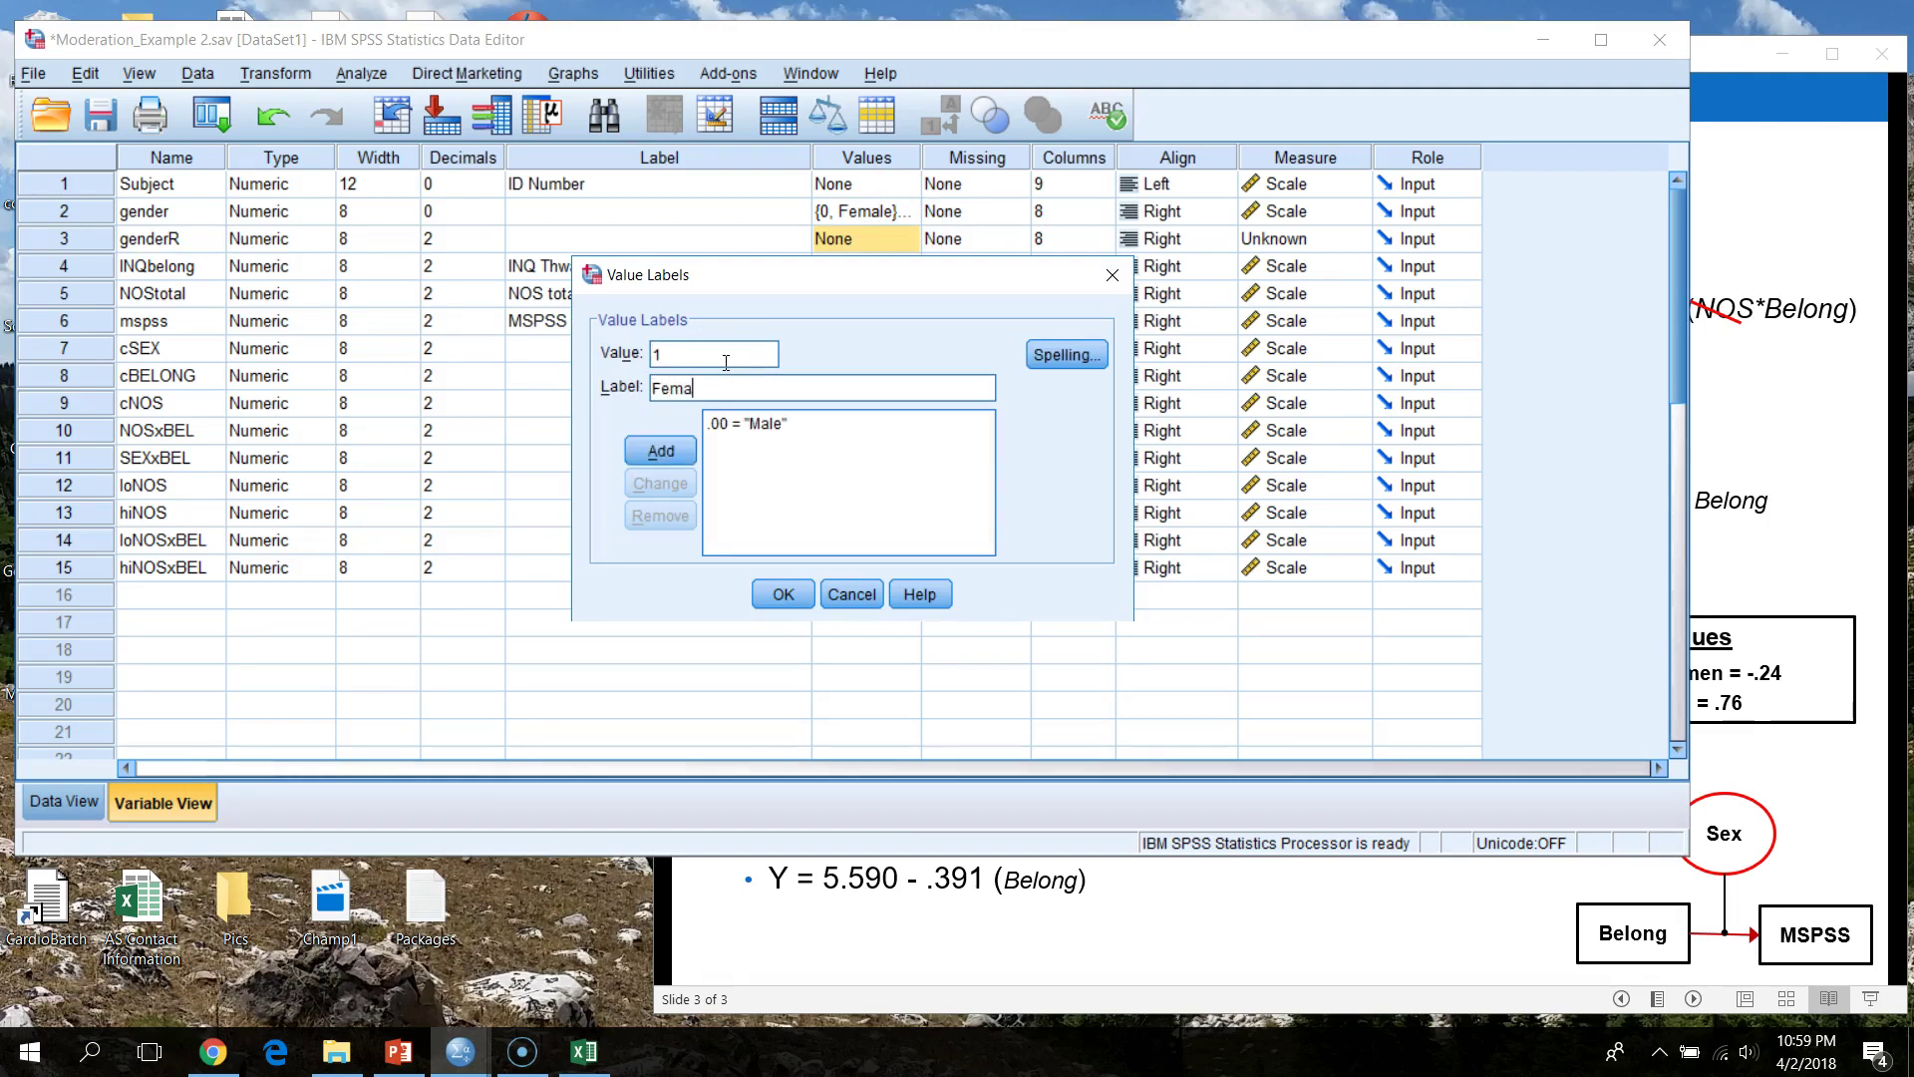
{"action": "type", "text": "le"}
{"action": "key", "text": "Return"}
{"action": "left_click", "coordinate": [774, 594]}
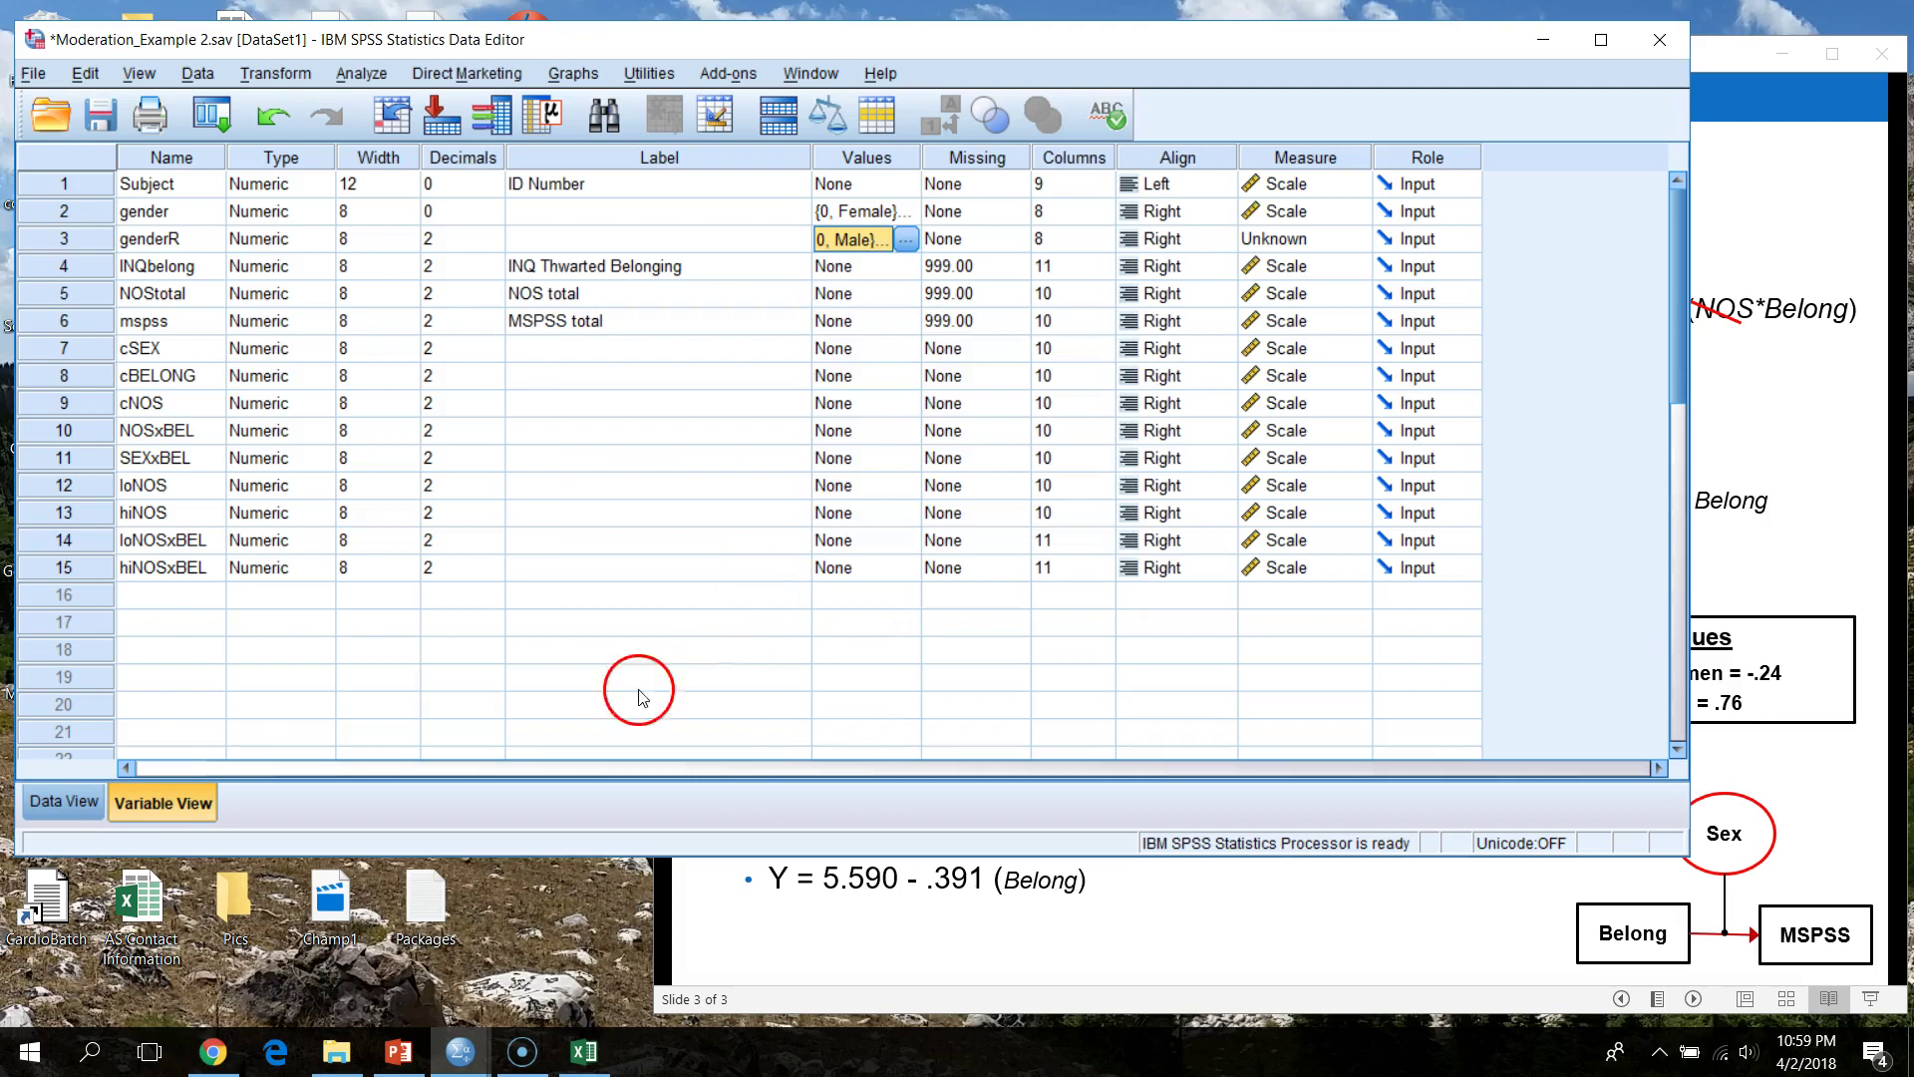
{"action": "left_click", "coordinate": [522, 539]}
{"action": "left_click", "coordinate": [64, 800]}
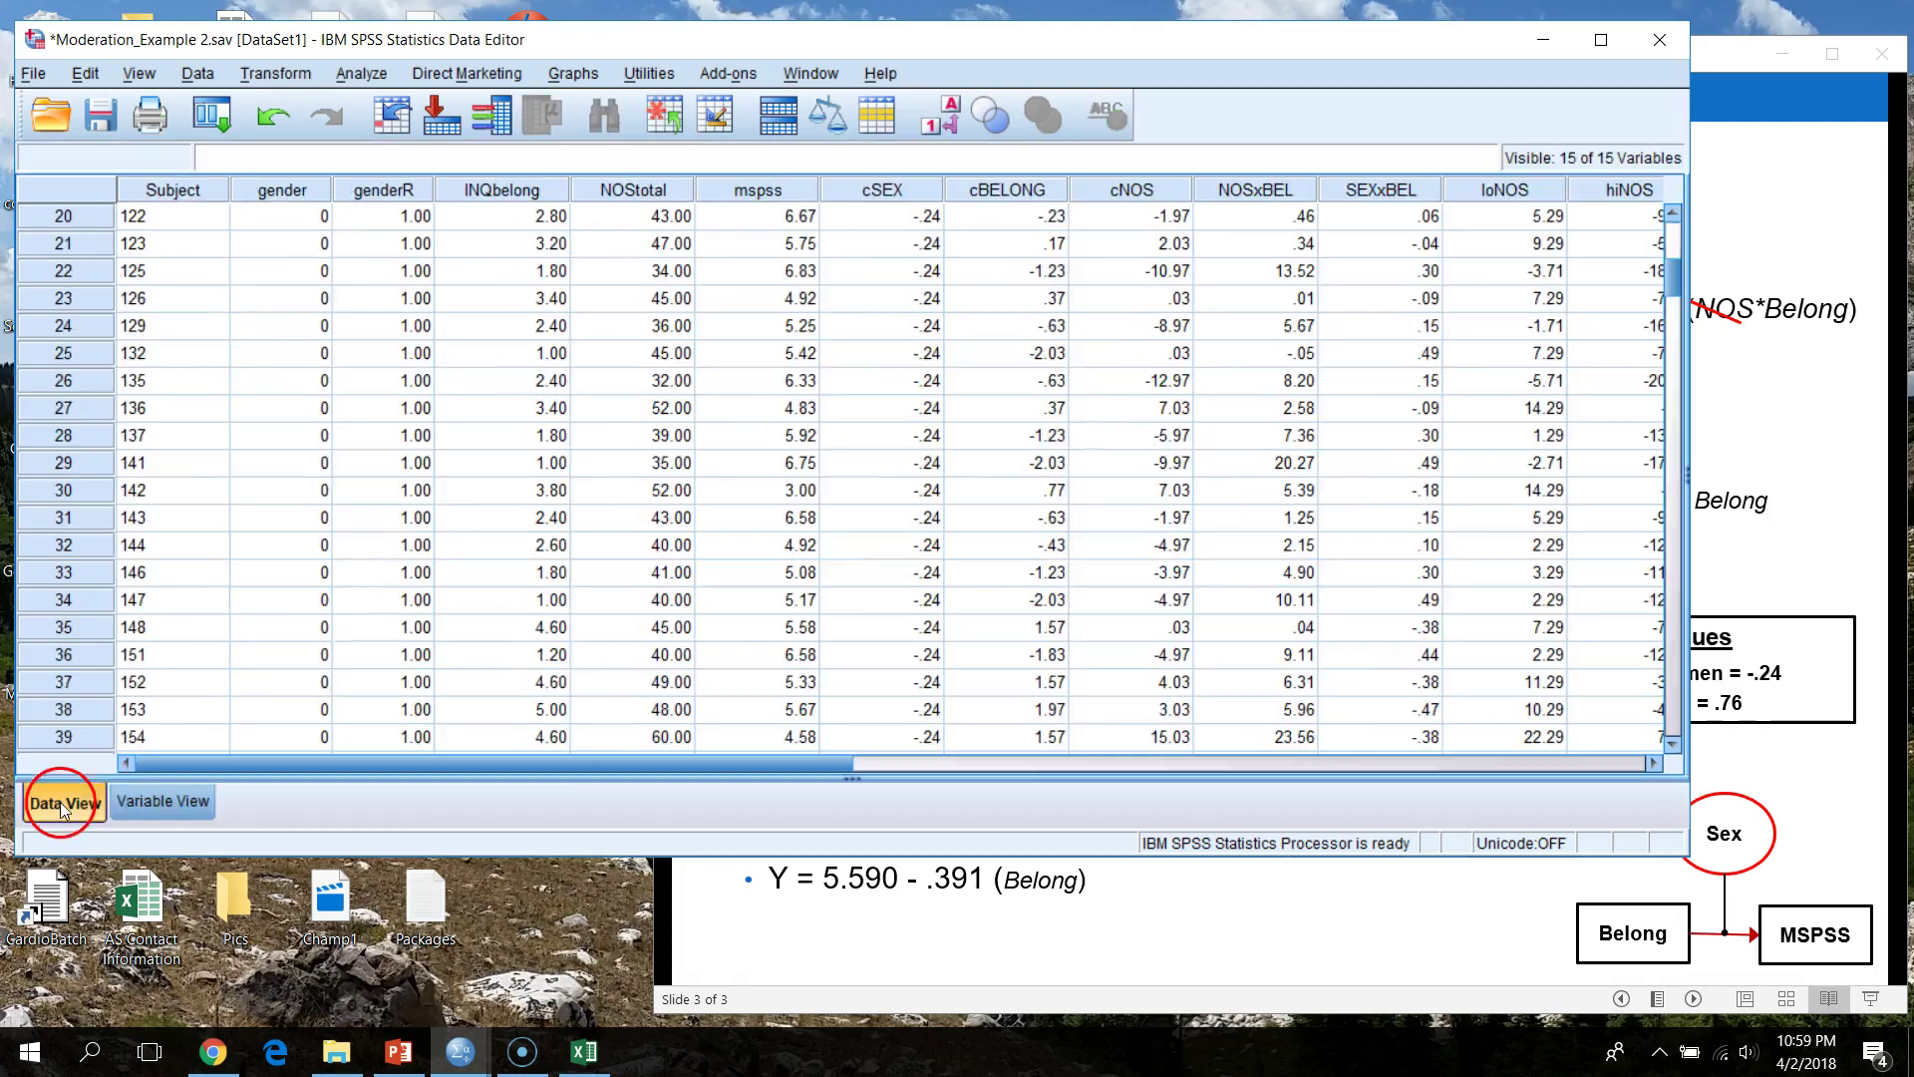
- Restore the syntax editor to a smaller size and add "COMPUTE FEMxBEL = gender*cBELONG ." below the last regression
{"action": "mouse_move", "coordinate": [471, 1047]}
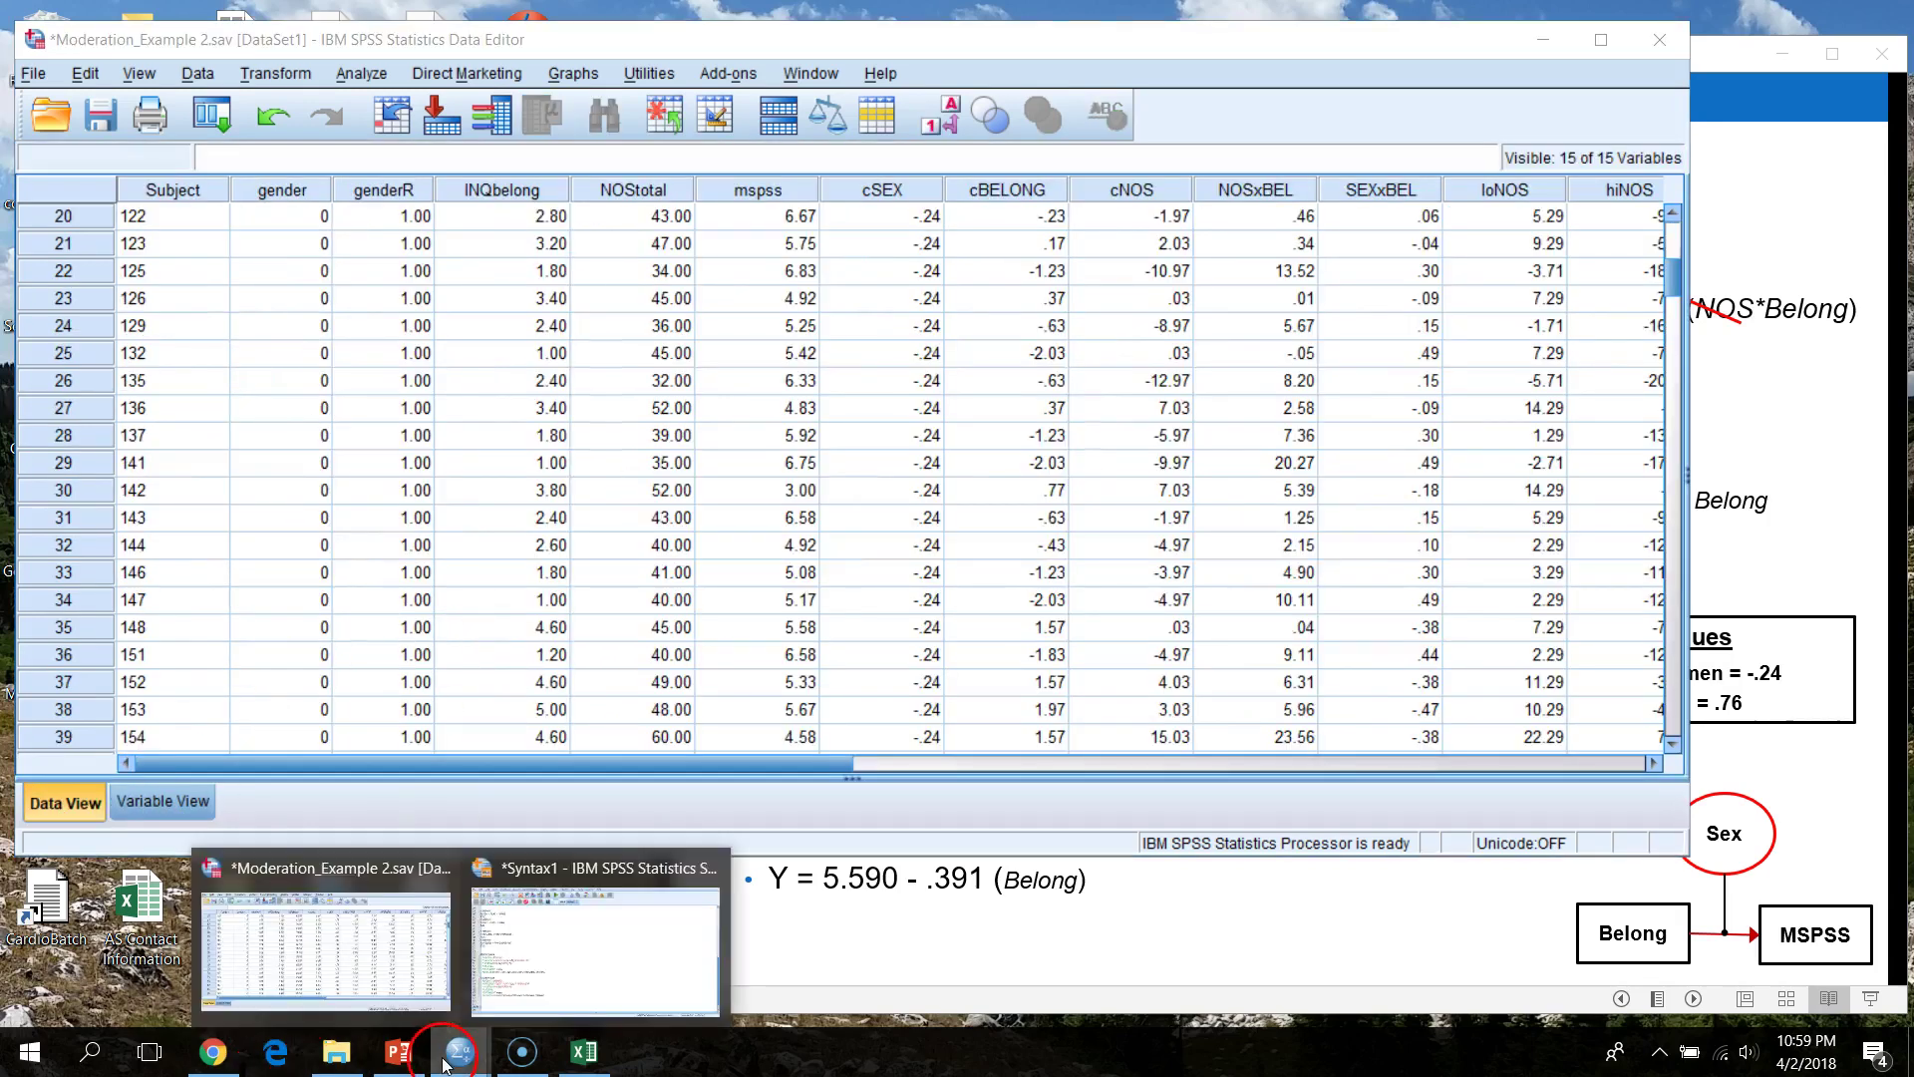
{"action": "left_click", "coordinate": [577, 972]}
{"action": "left_click", "coordinate": [1824, 14]}
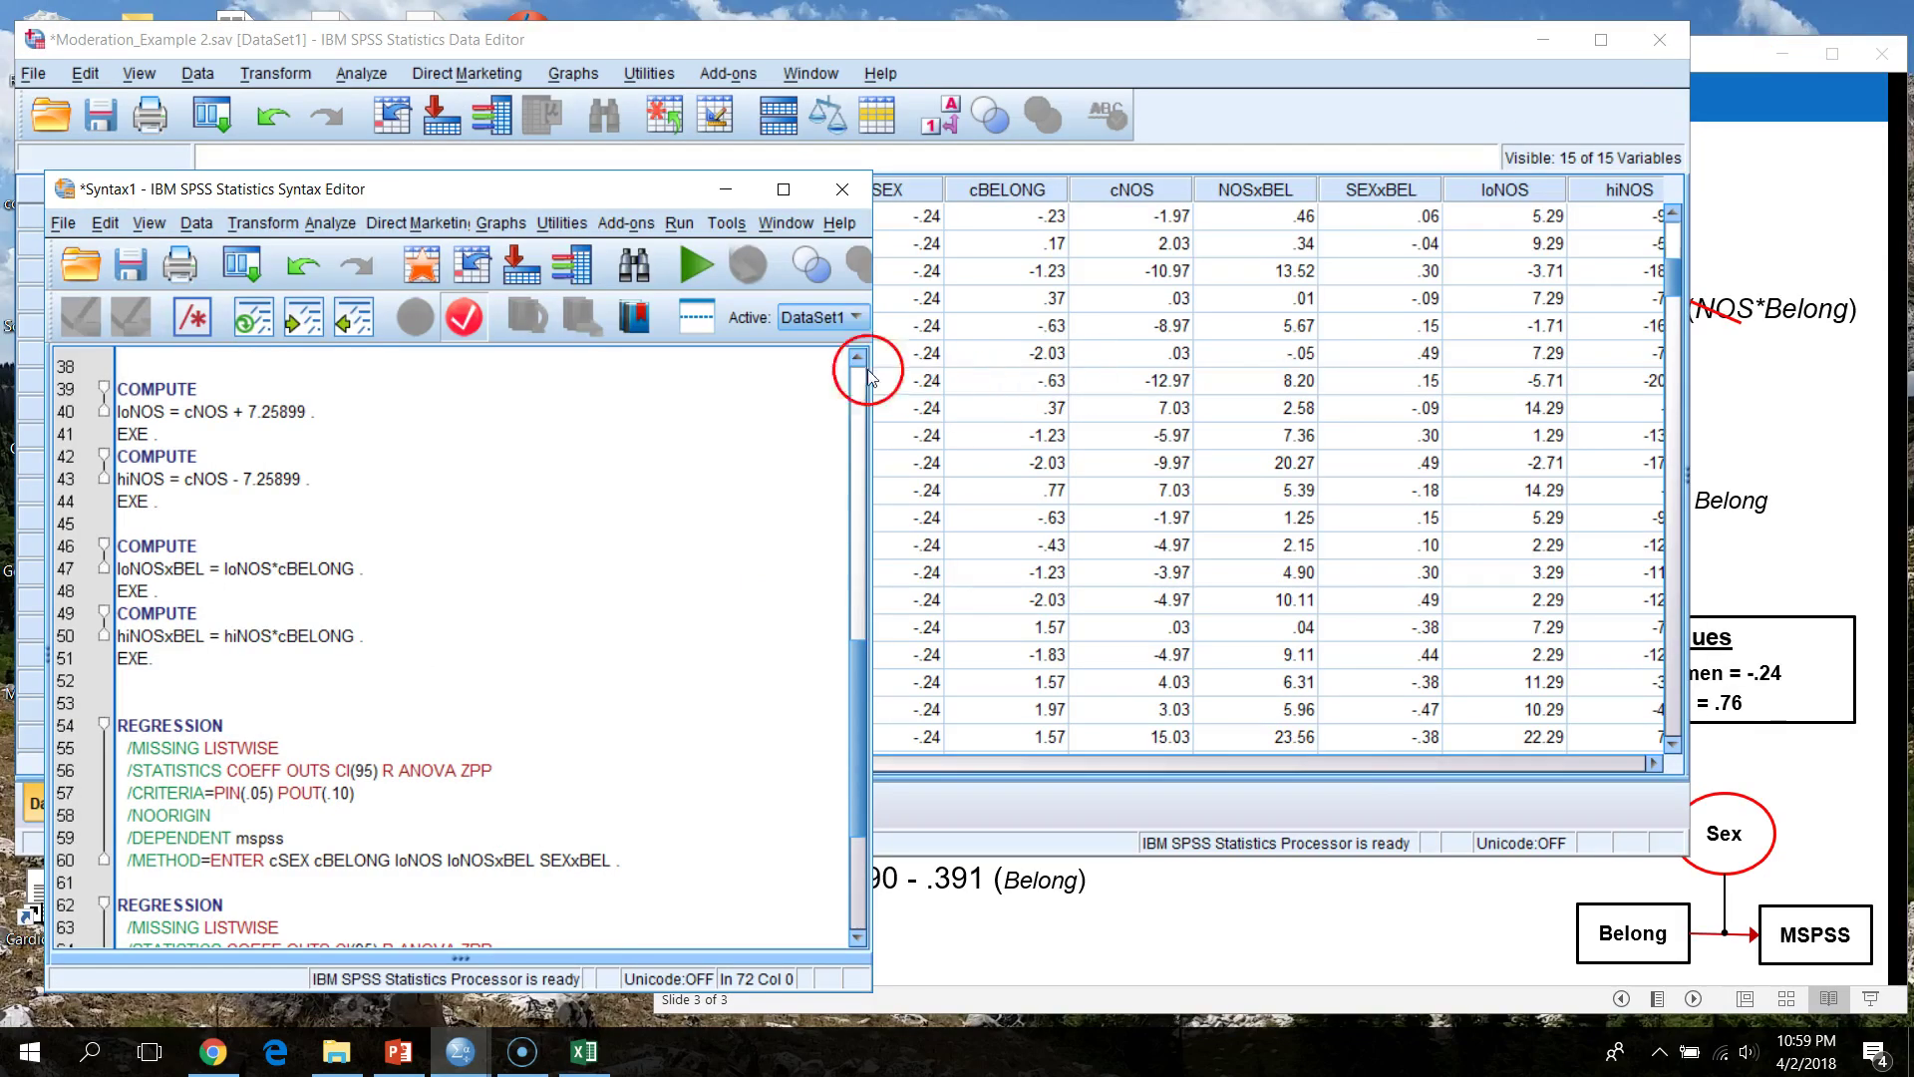
{"action": "scroll", "coordinate": [497, 841], "scroll_direction": "down", "scroll_amount": 4}
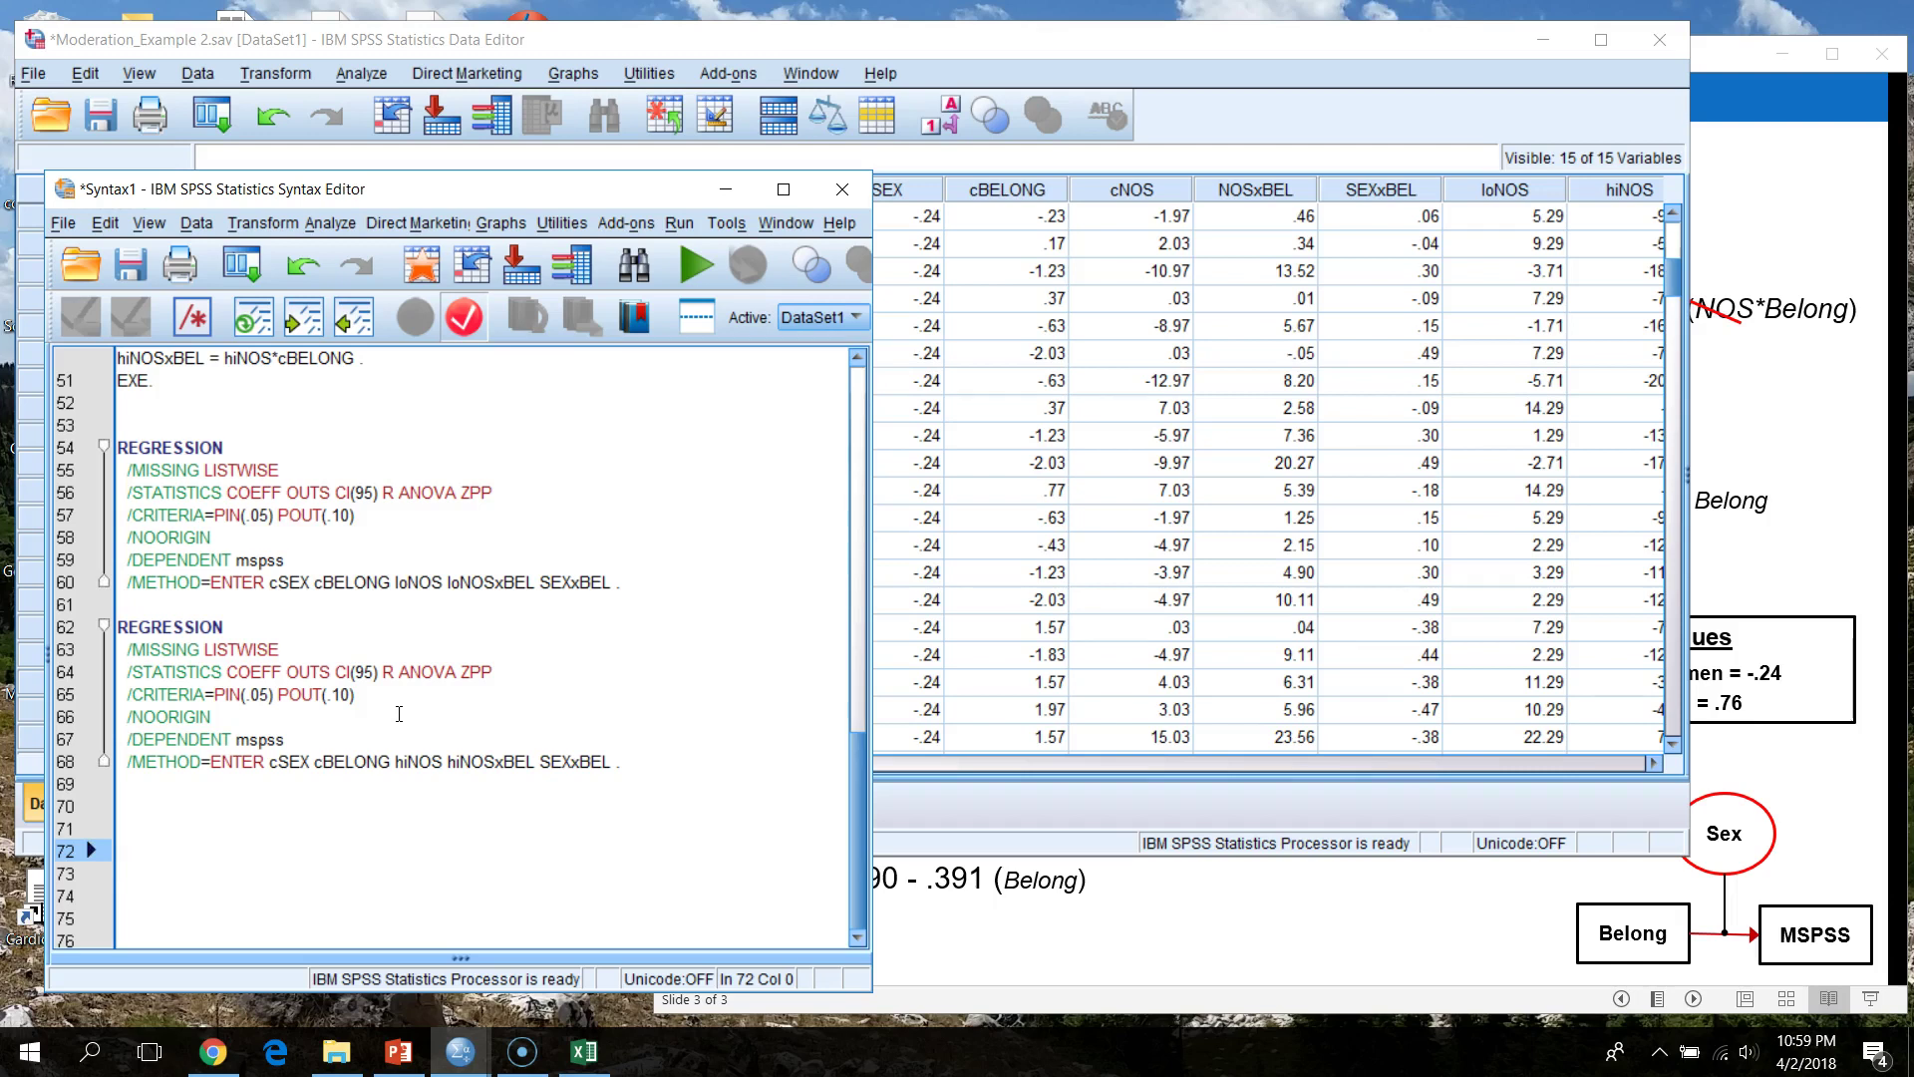
{"action": "key", "text": "BackSpace"}
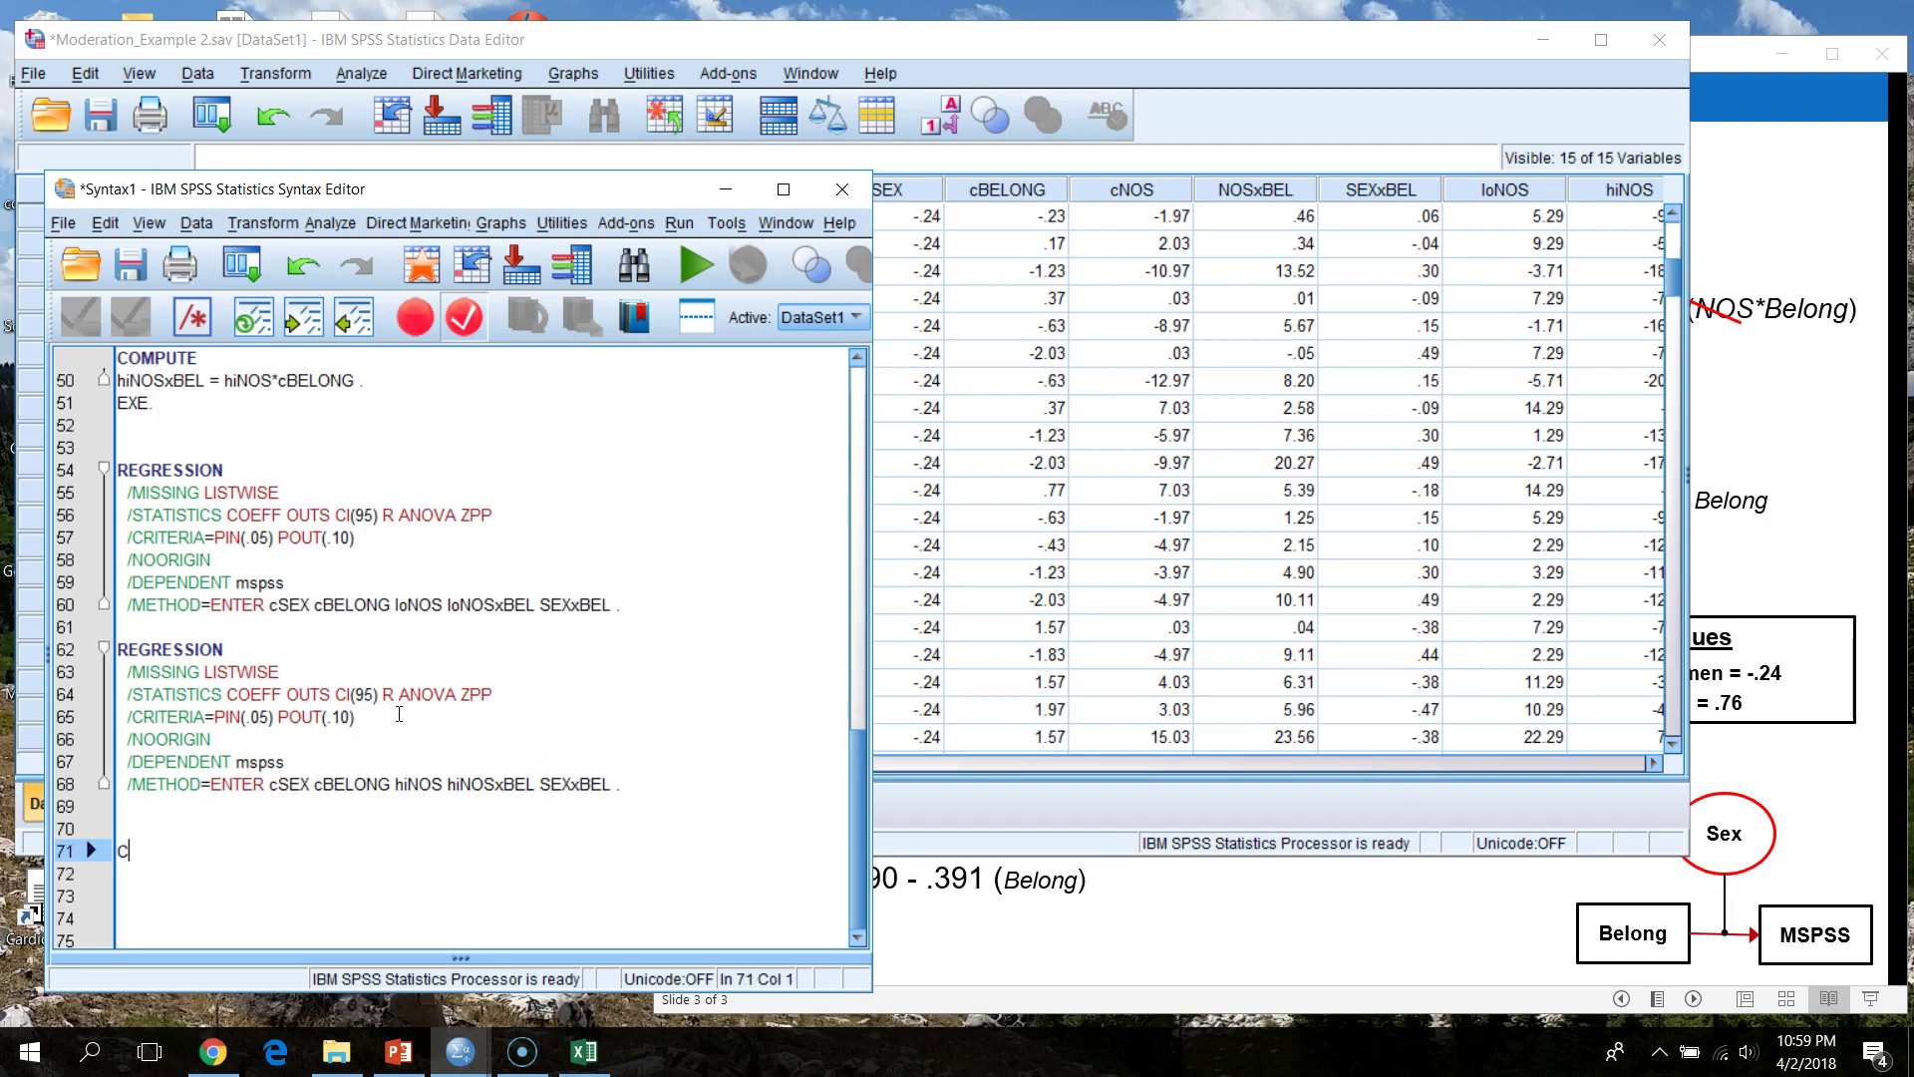
{"action": "key", "text": "Return"}
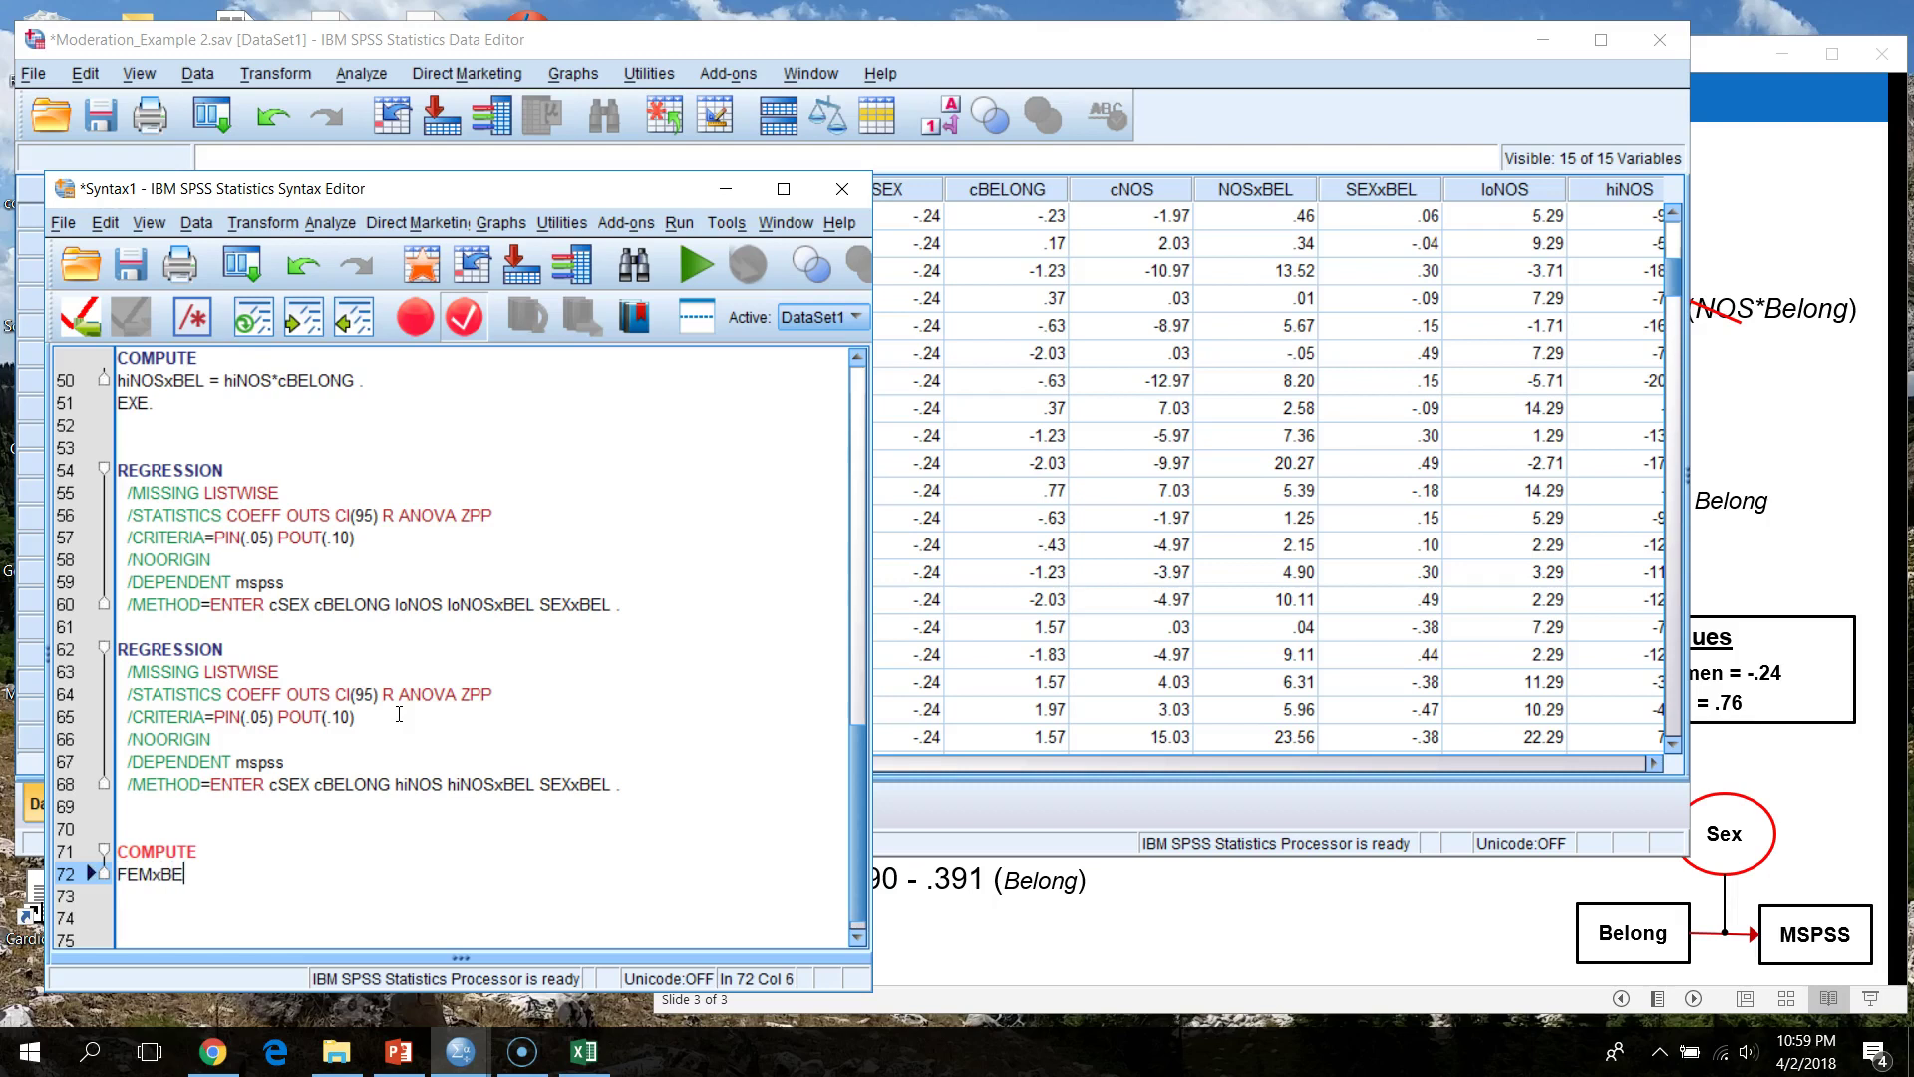
{"action": "type", "text": "FEMxBEL = gender*cBELONG ."}
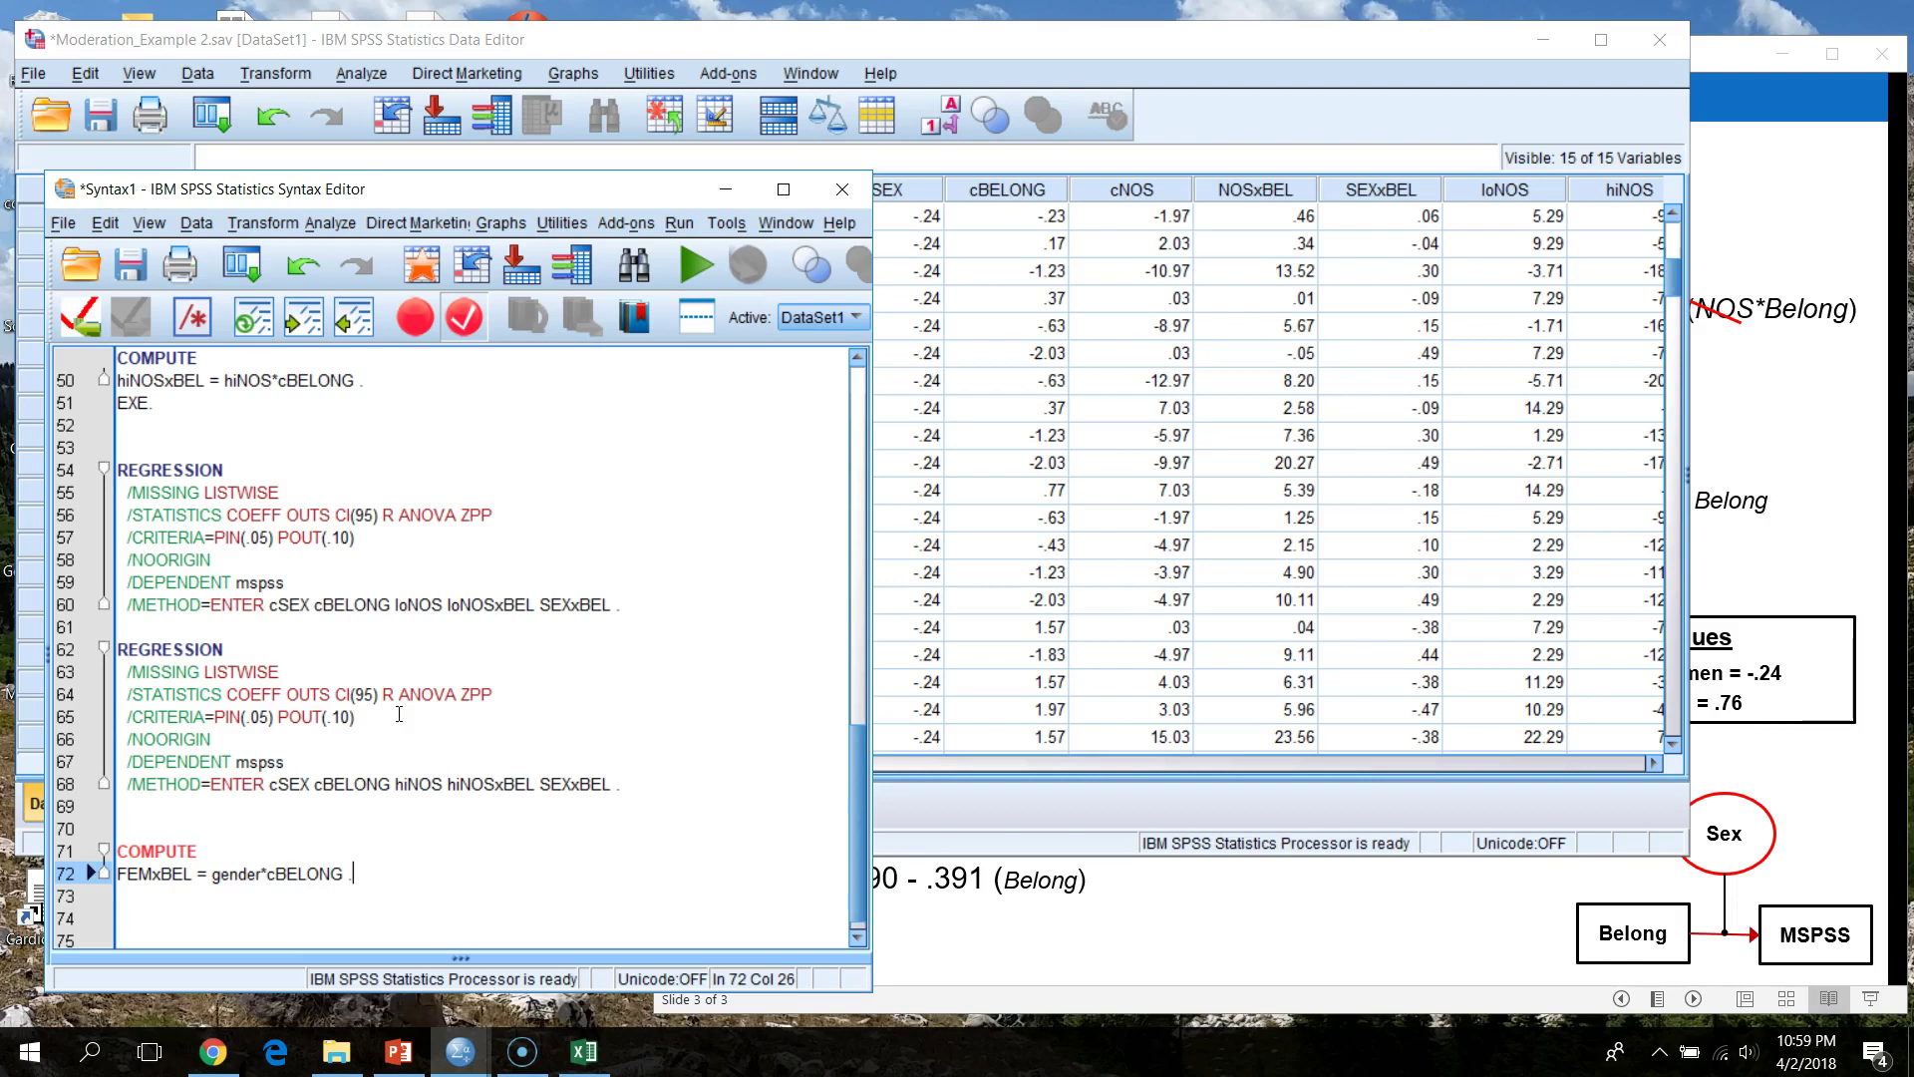
- Add an "EXE ." line directly below the FEMxBEL computation to complete the block
{"action": "key", "text": "Return"}
{"action": "type", "text": "EXE "}
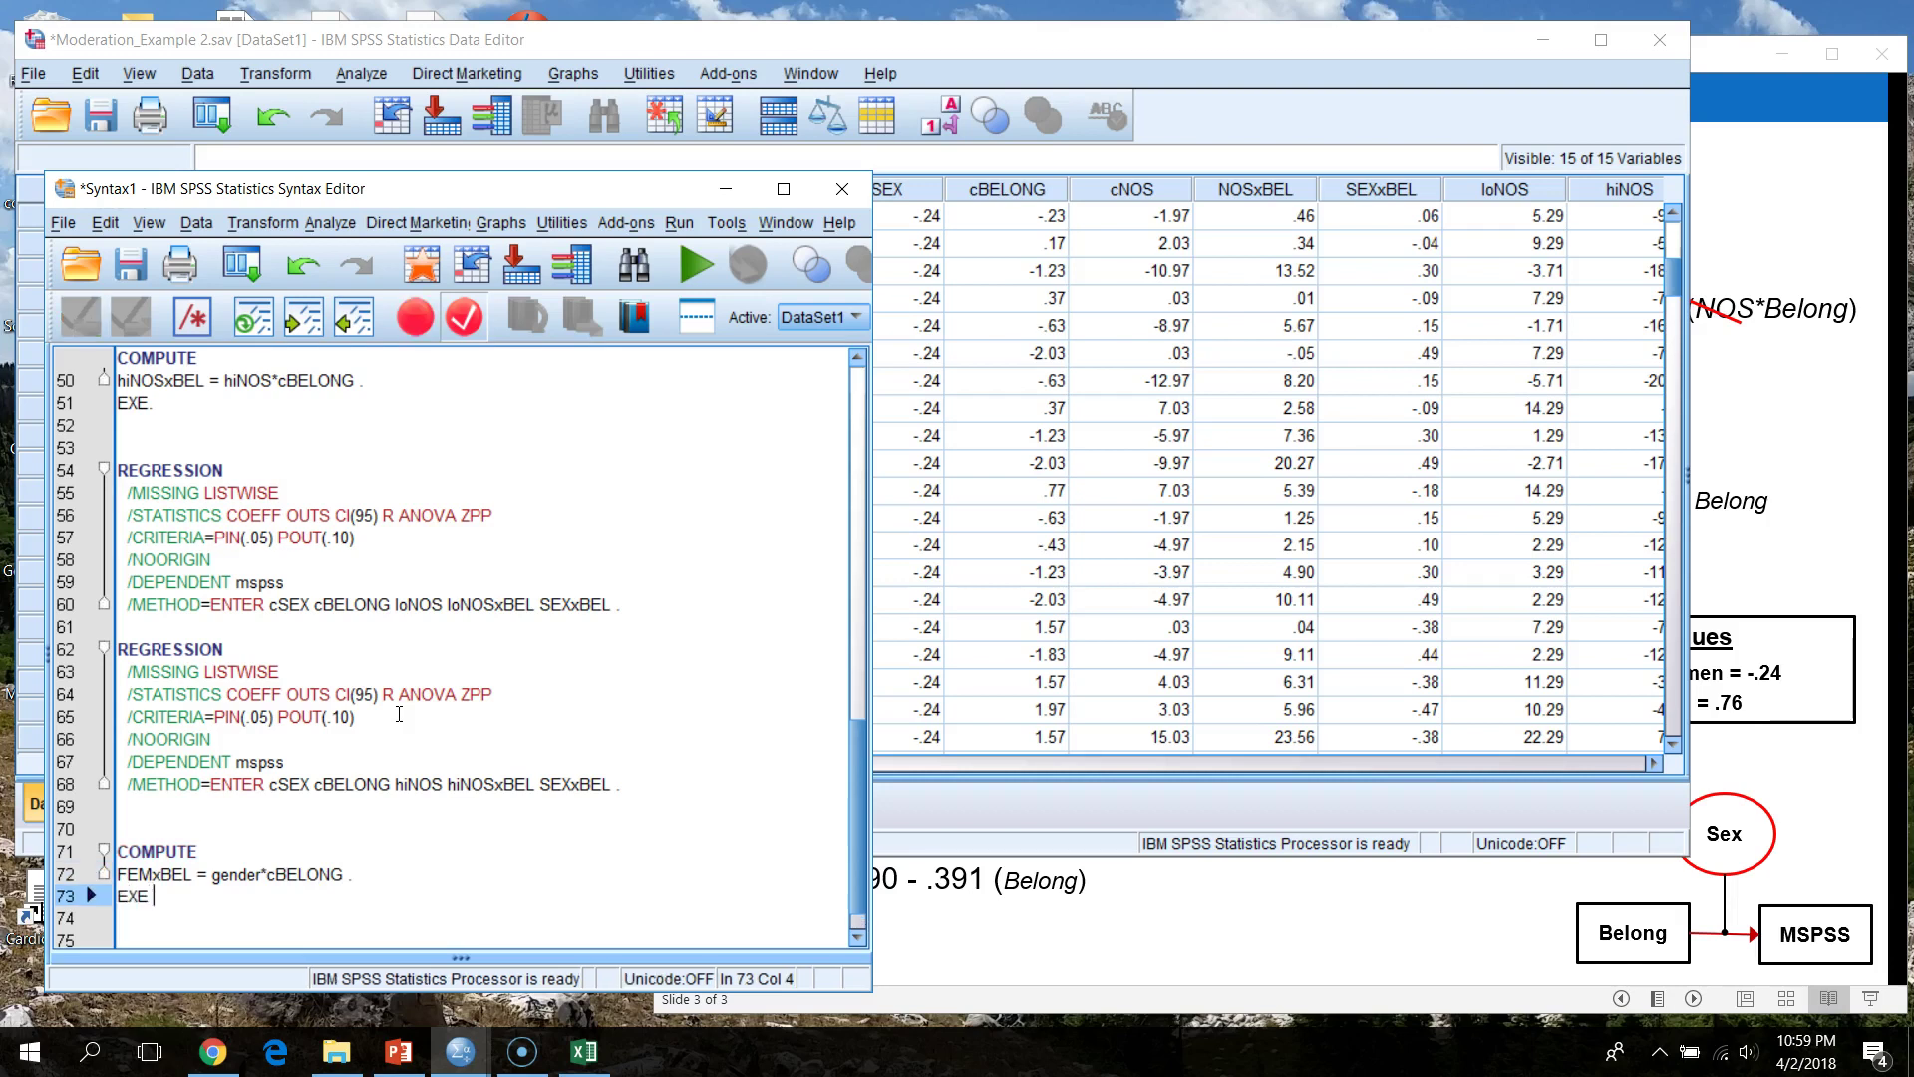
{"action": "type", "text": "."}
{"action": "key", "text": "Return"}
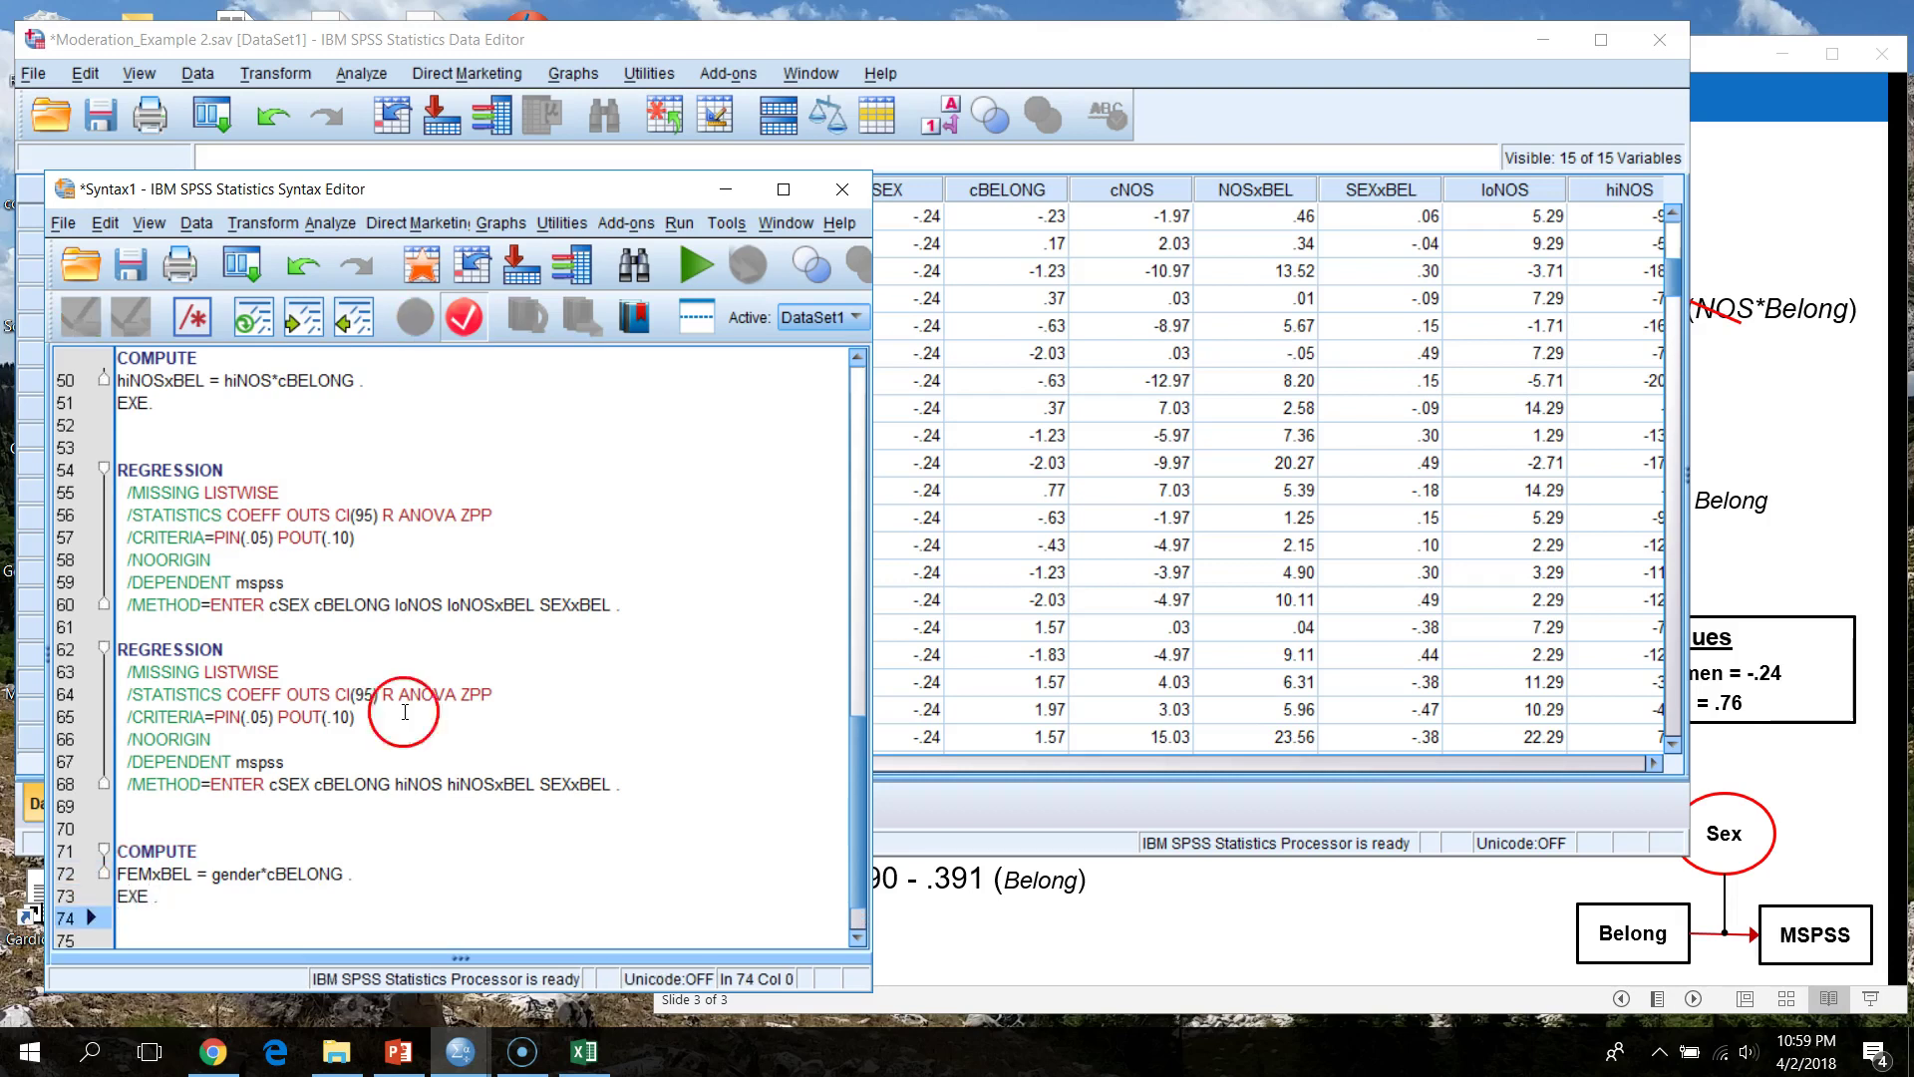
- Review the FEMxBEL formula against the earlier COMPUTE and REGRESSION blocks and the gender codes in the data
{"action": "left_click", "coordinate": [140, 875]}
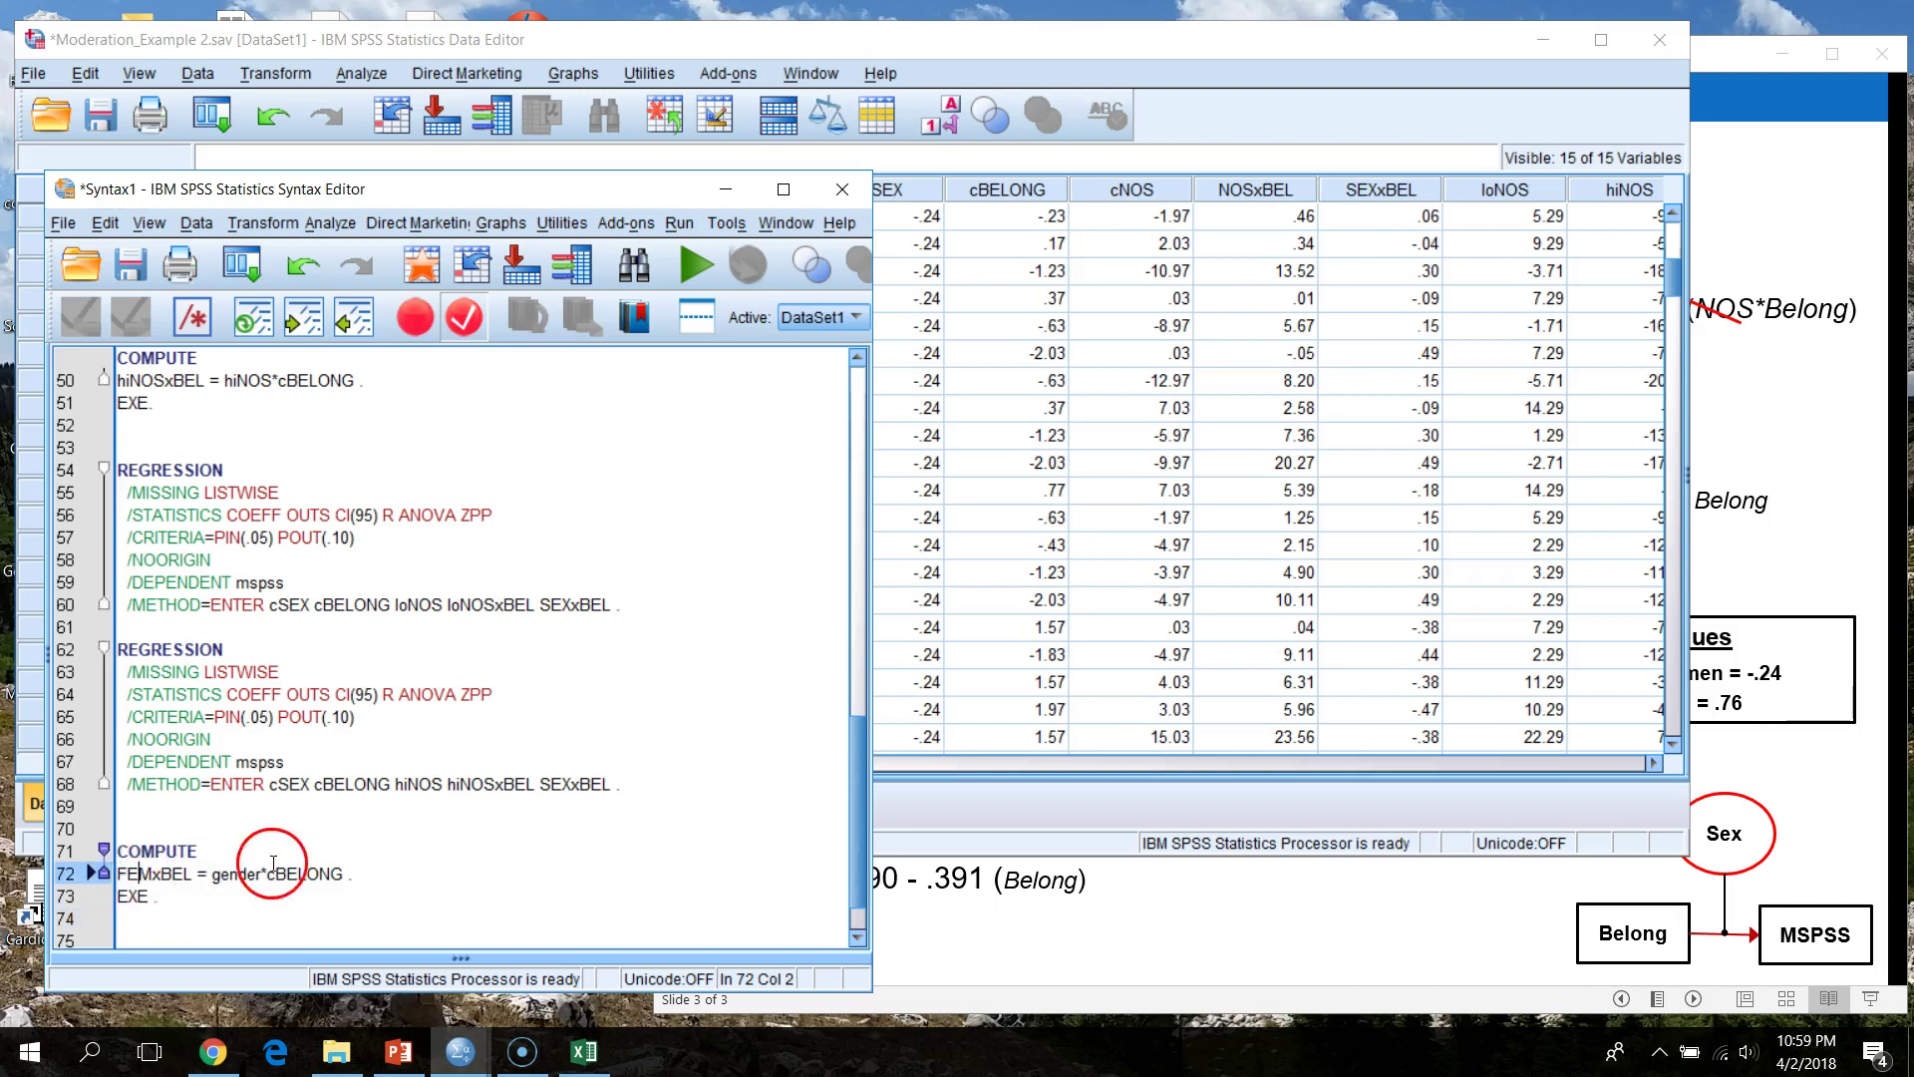
{"action": "scroll", "coordinate": [296, 864], "scroll_direction": "up", "scroll_amount": 1}
{"action": "scroll", "coordinate": [476, 779], "scroll_direction": "up", "scroll_amount": 15}
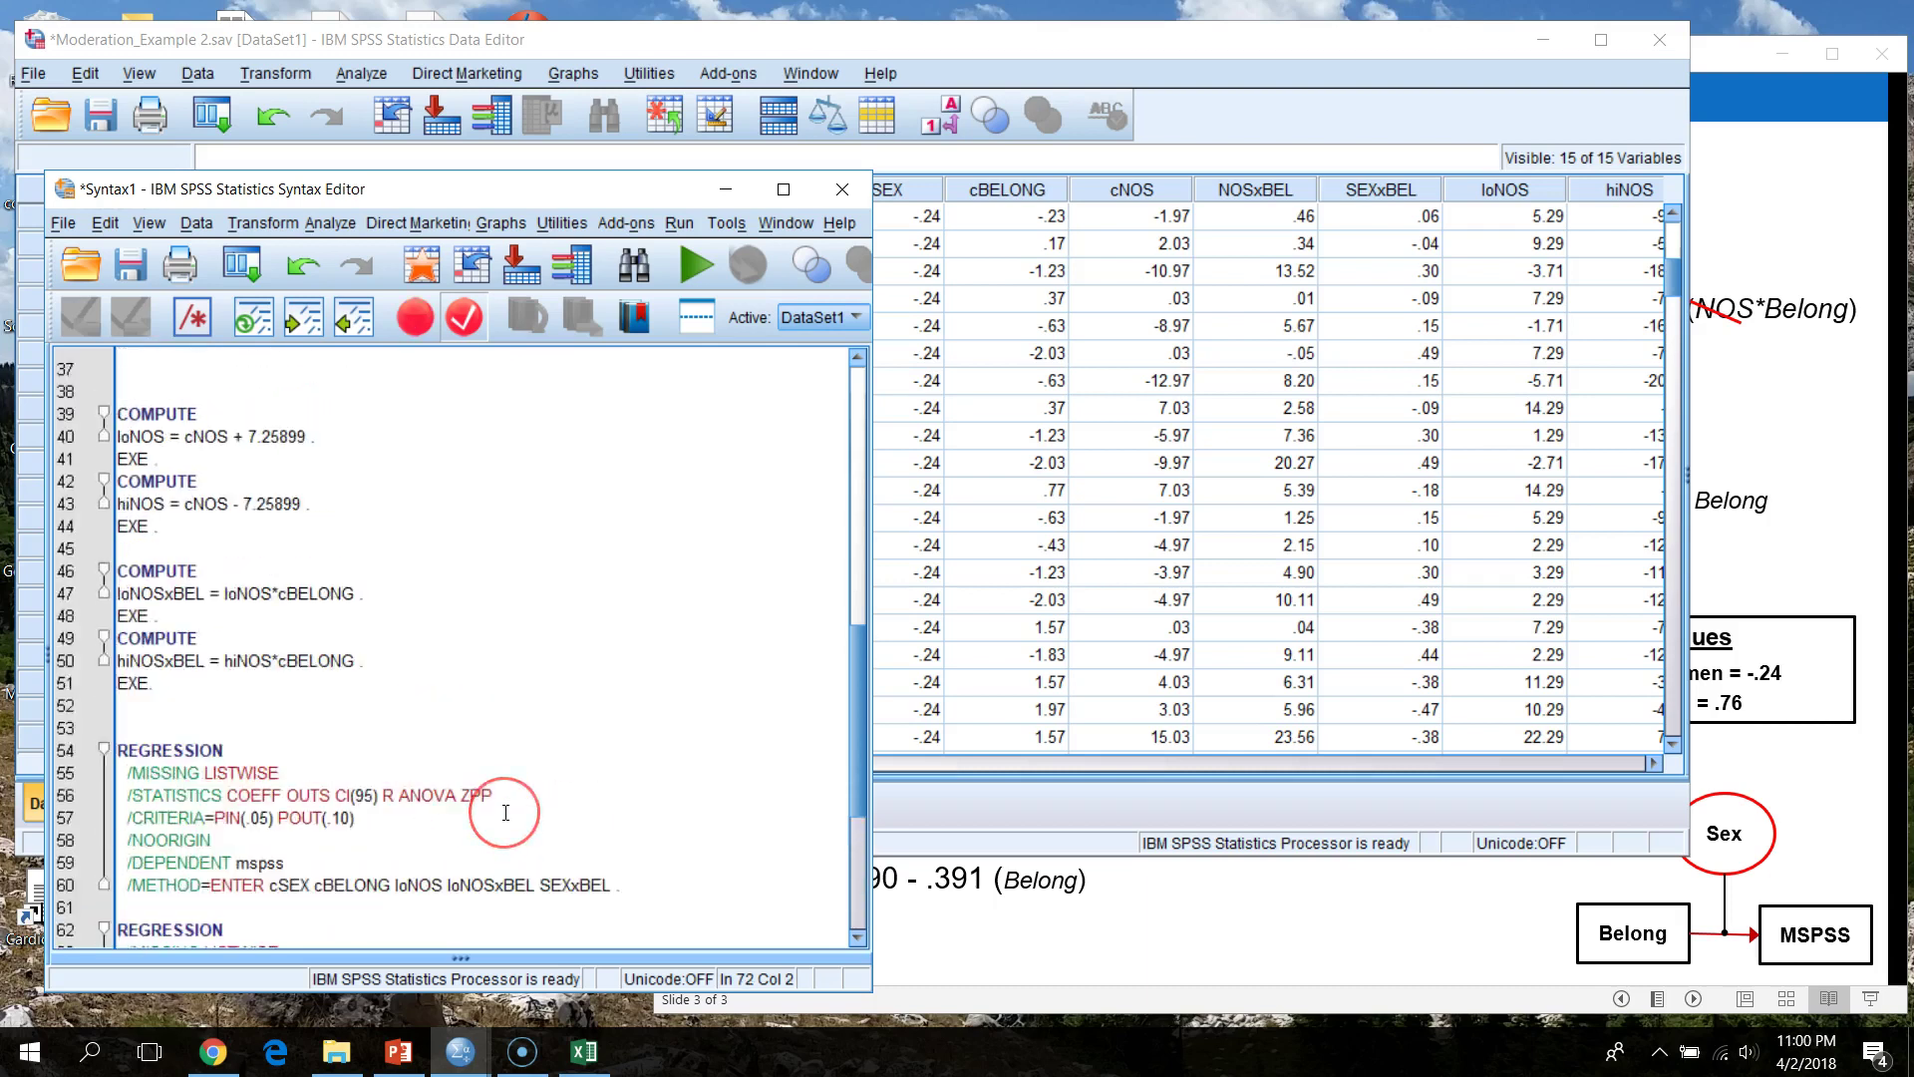
{"action": "scroll", "coordinate": [359, 708], "scroll_direction": "down", "scroll_amount": 3}
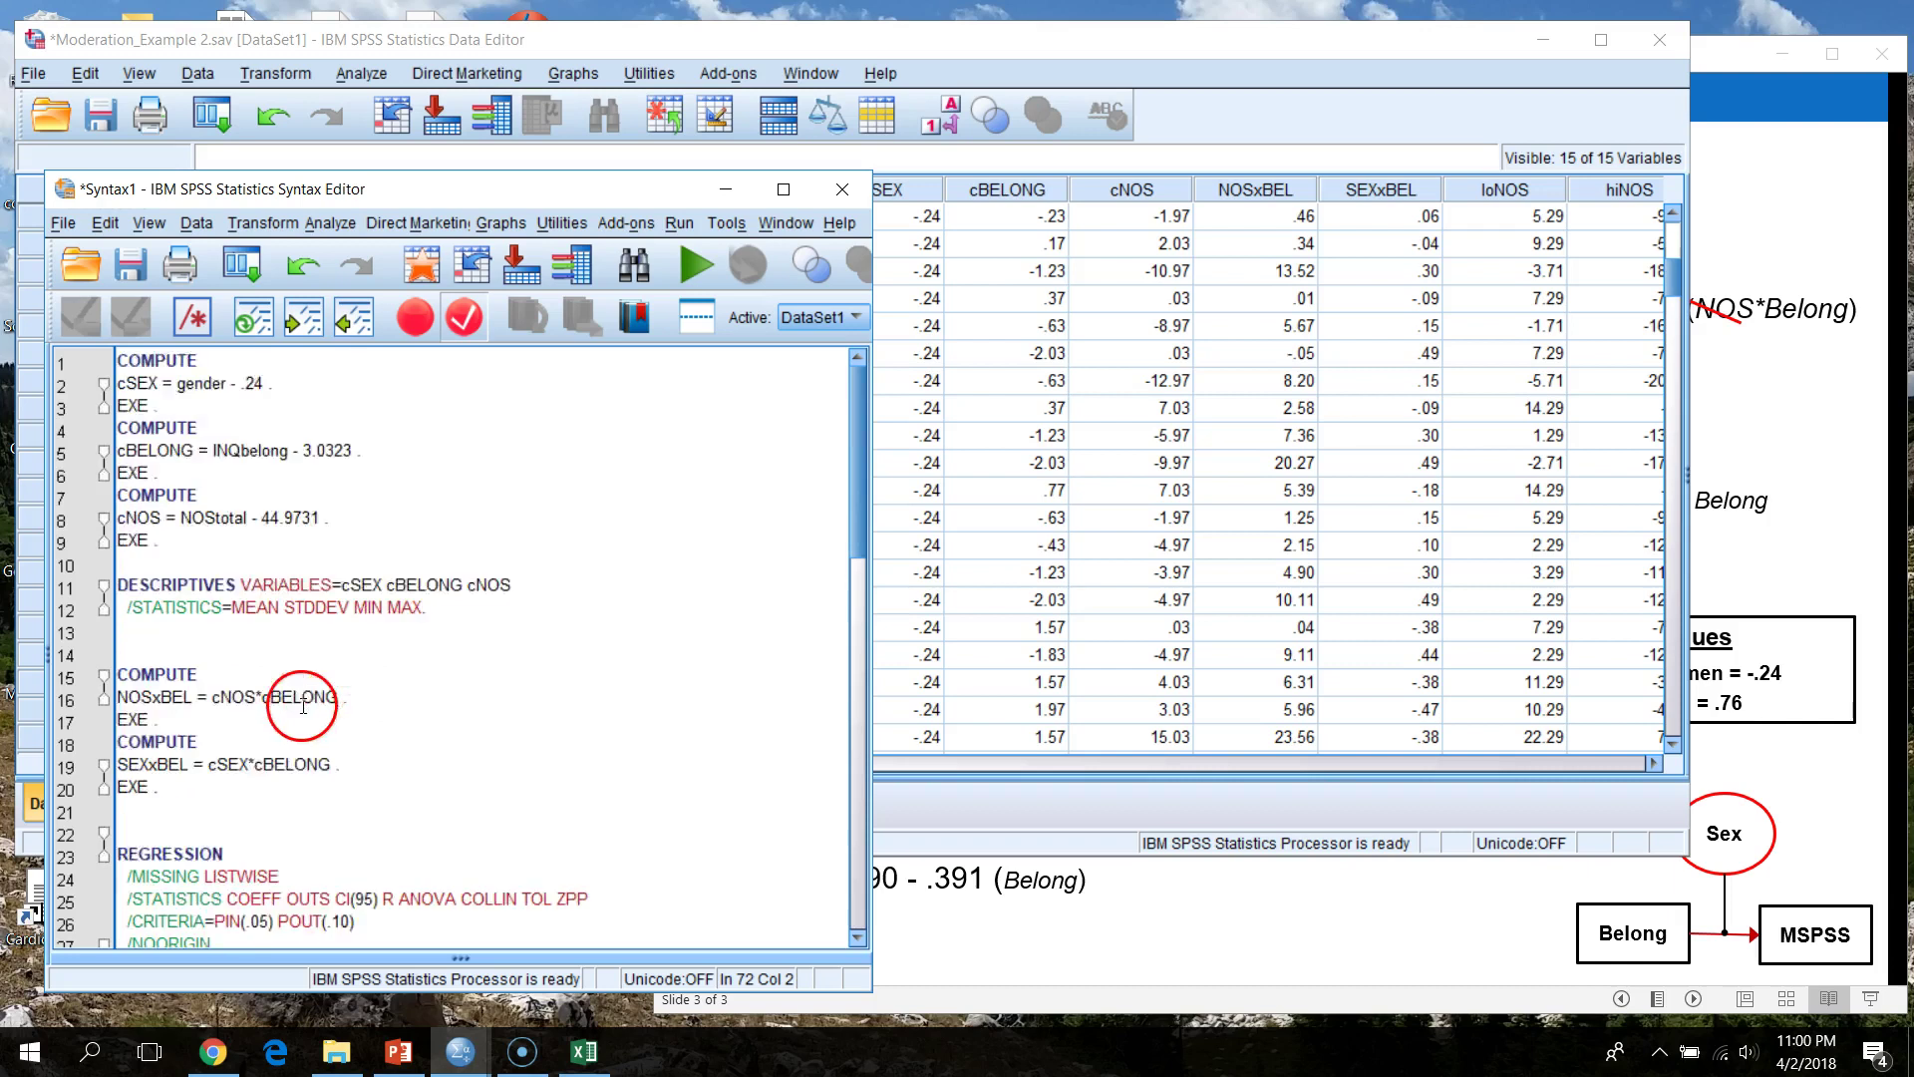
{"action": "scroll", "coordinate": [289, 700], "scroll_direction": "down", "scroll_amount": 2}
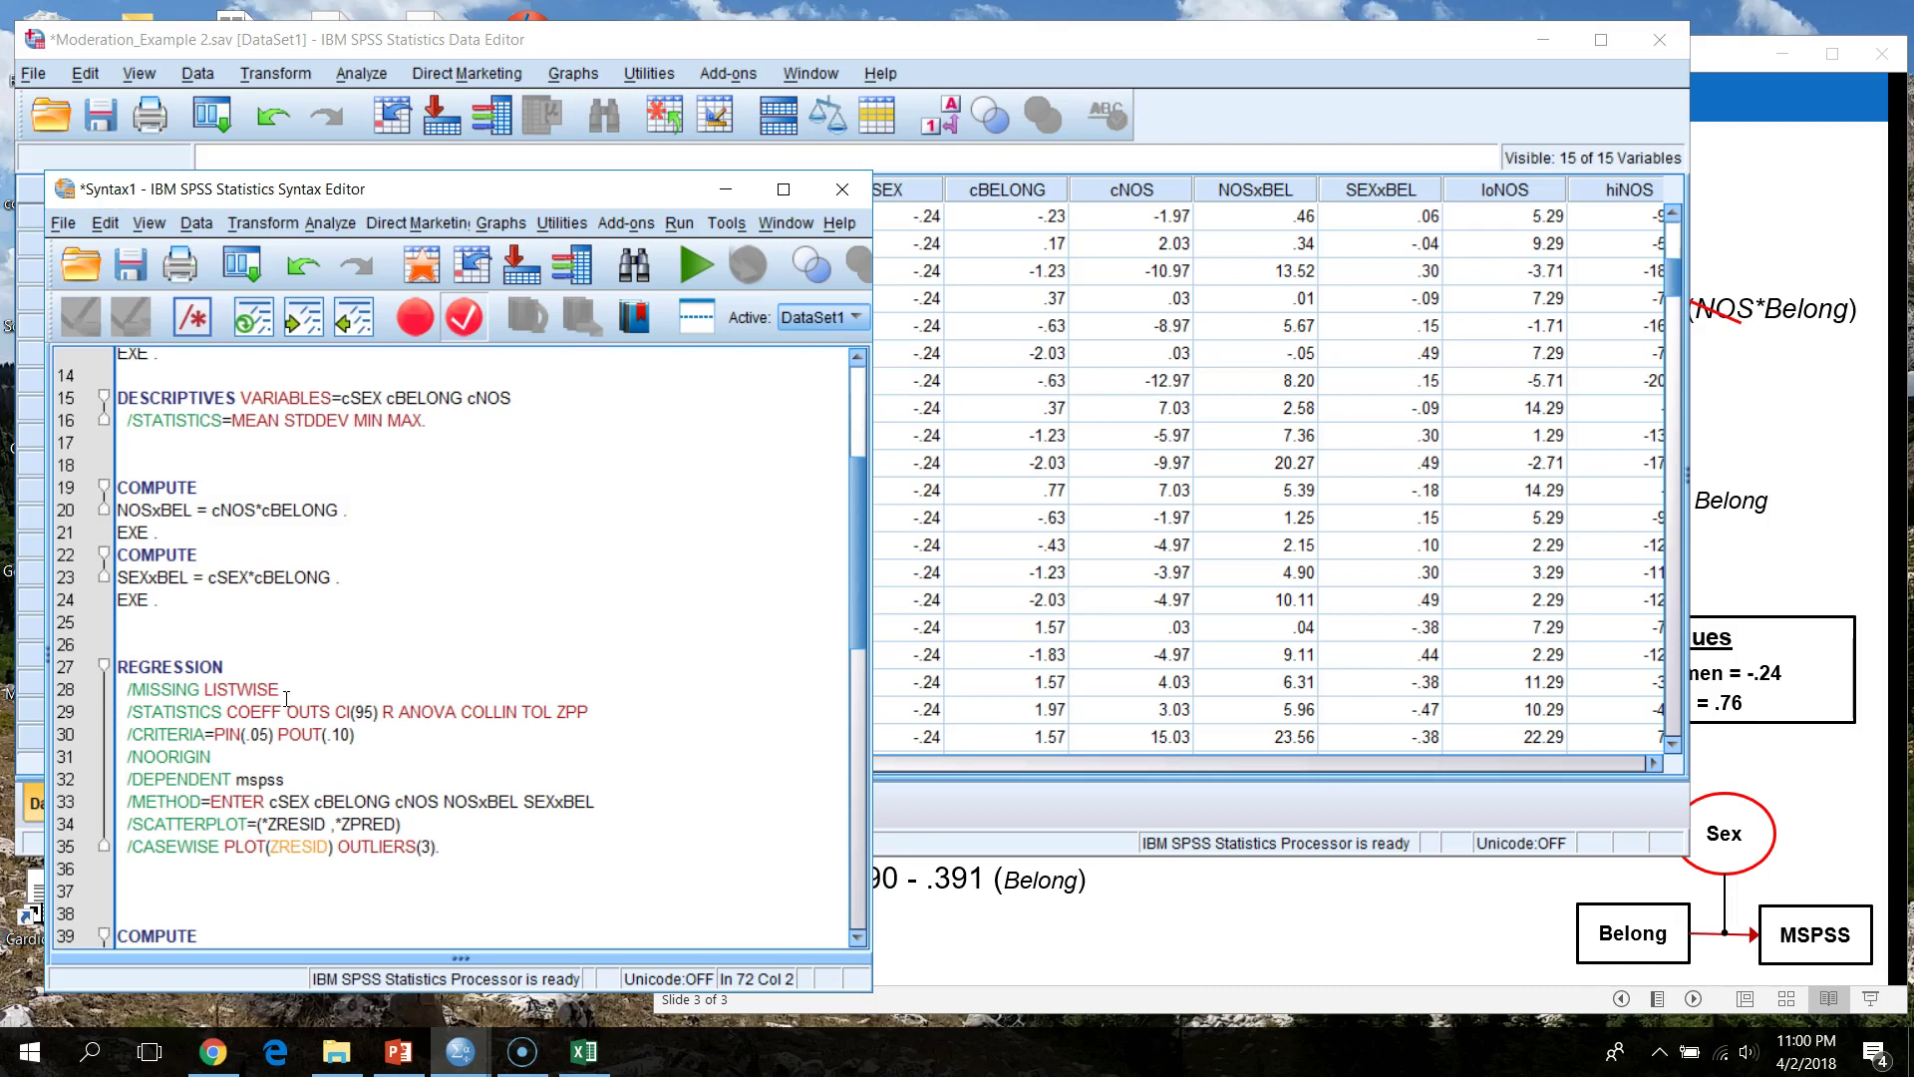
{"action": "scroll", "coordinate": [287, 698], "scroll_direction": "down", "scroll_amount": 13}
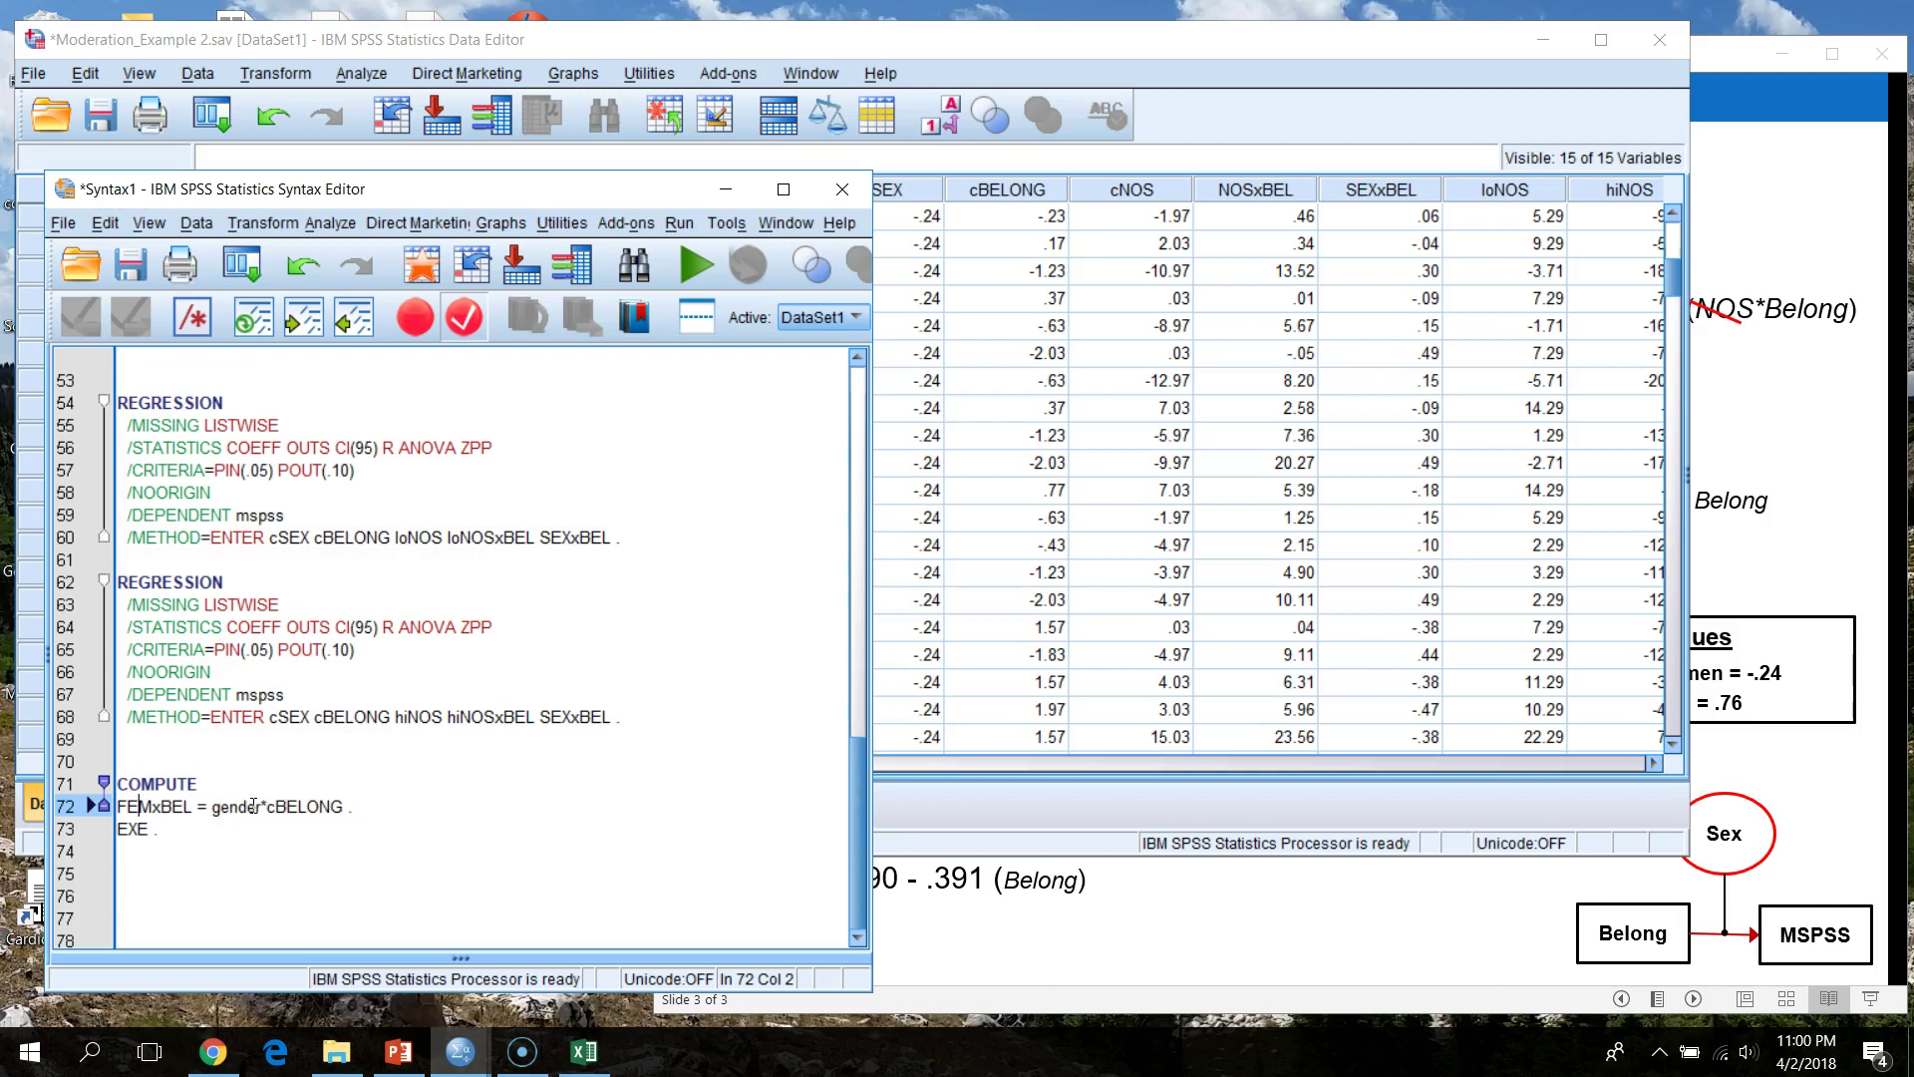
{"action": "left_click", "coordinate": [252, 807]}
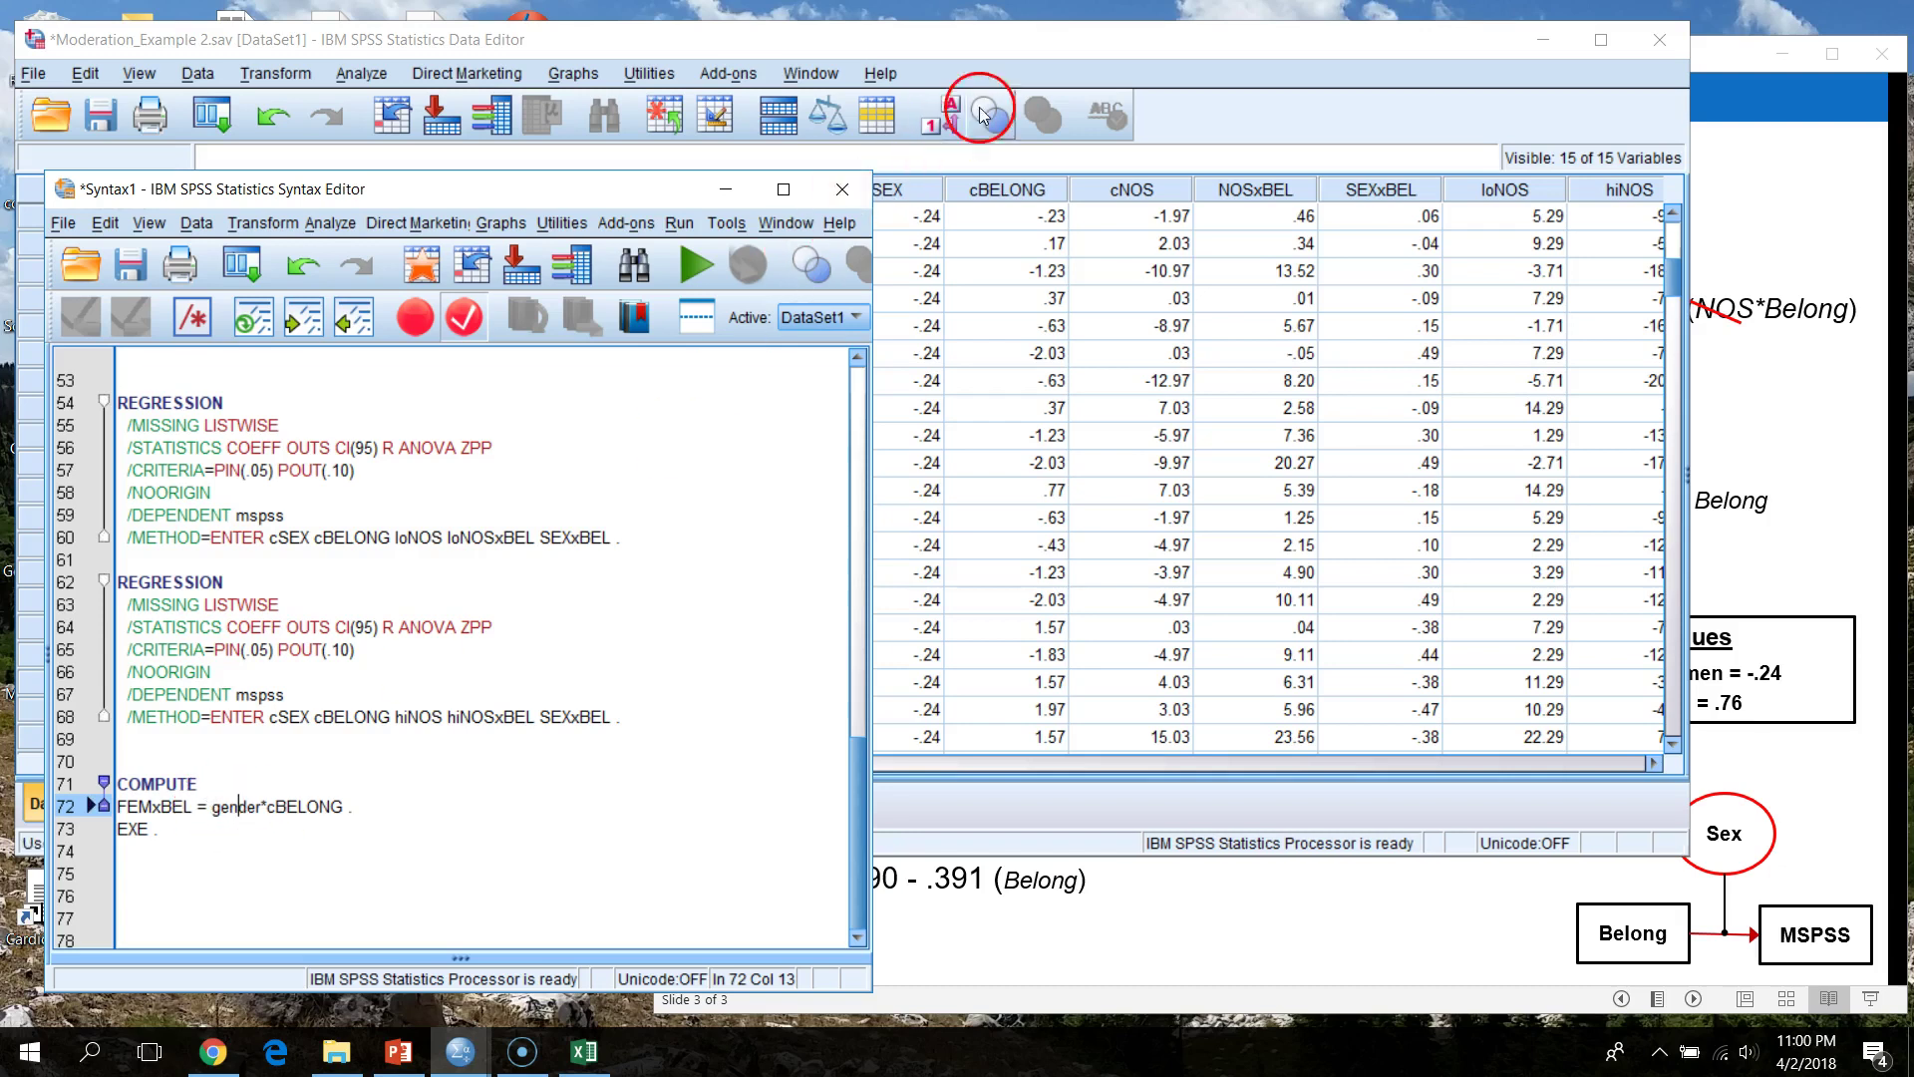
{"action": "left_click", "coordinate": [1171, 45]}
{"action": "left_click", "coordinate": [291, 218]}
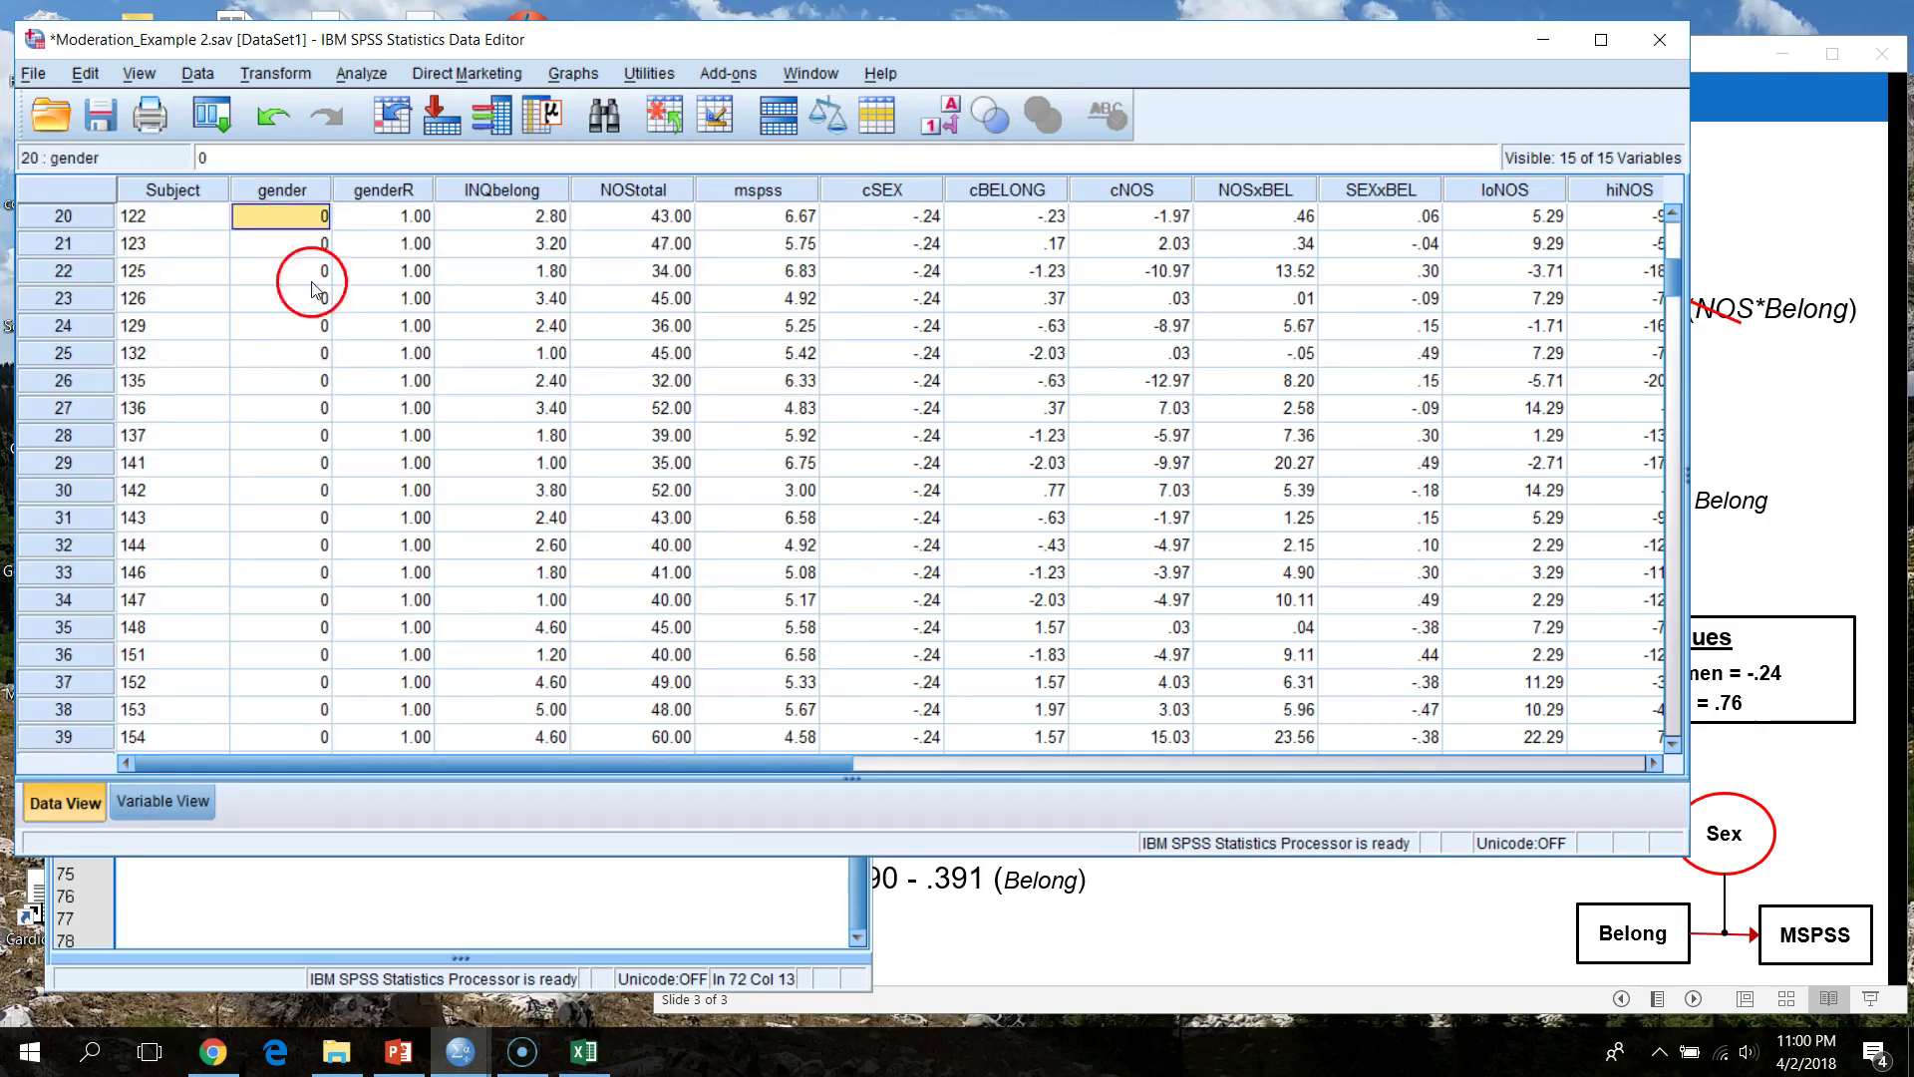
{"action": "left_click", "coordinate": [361, 928]}
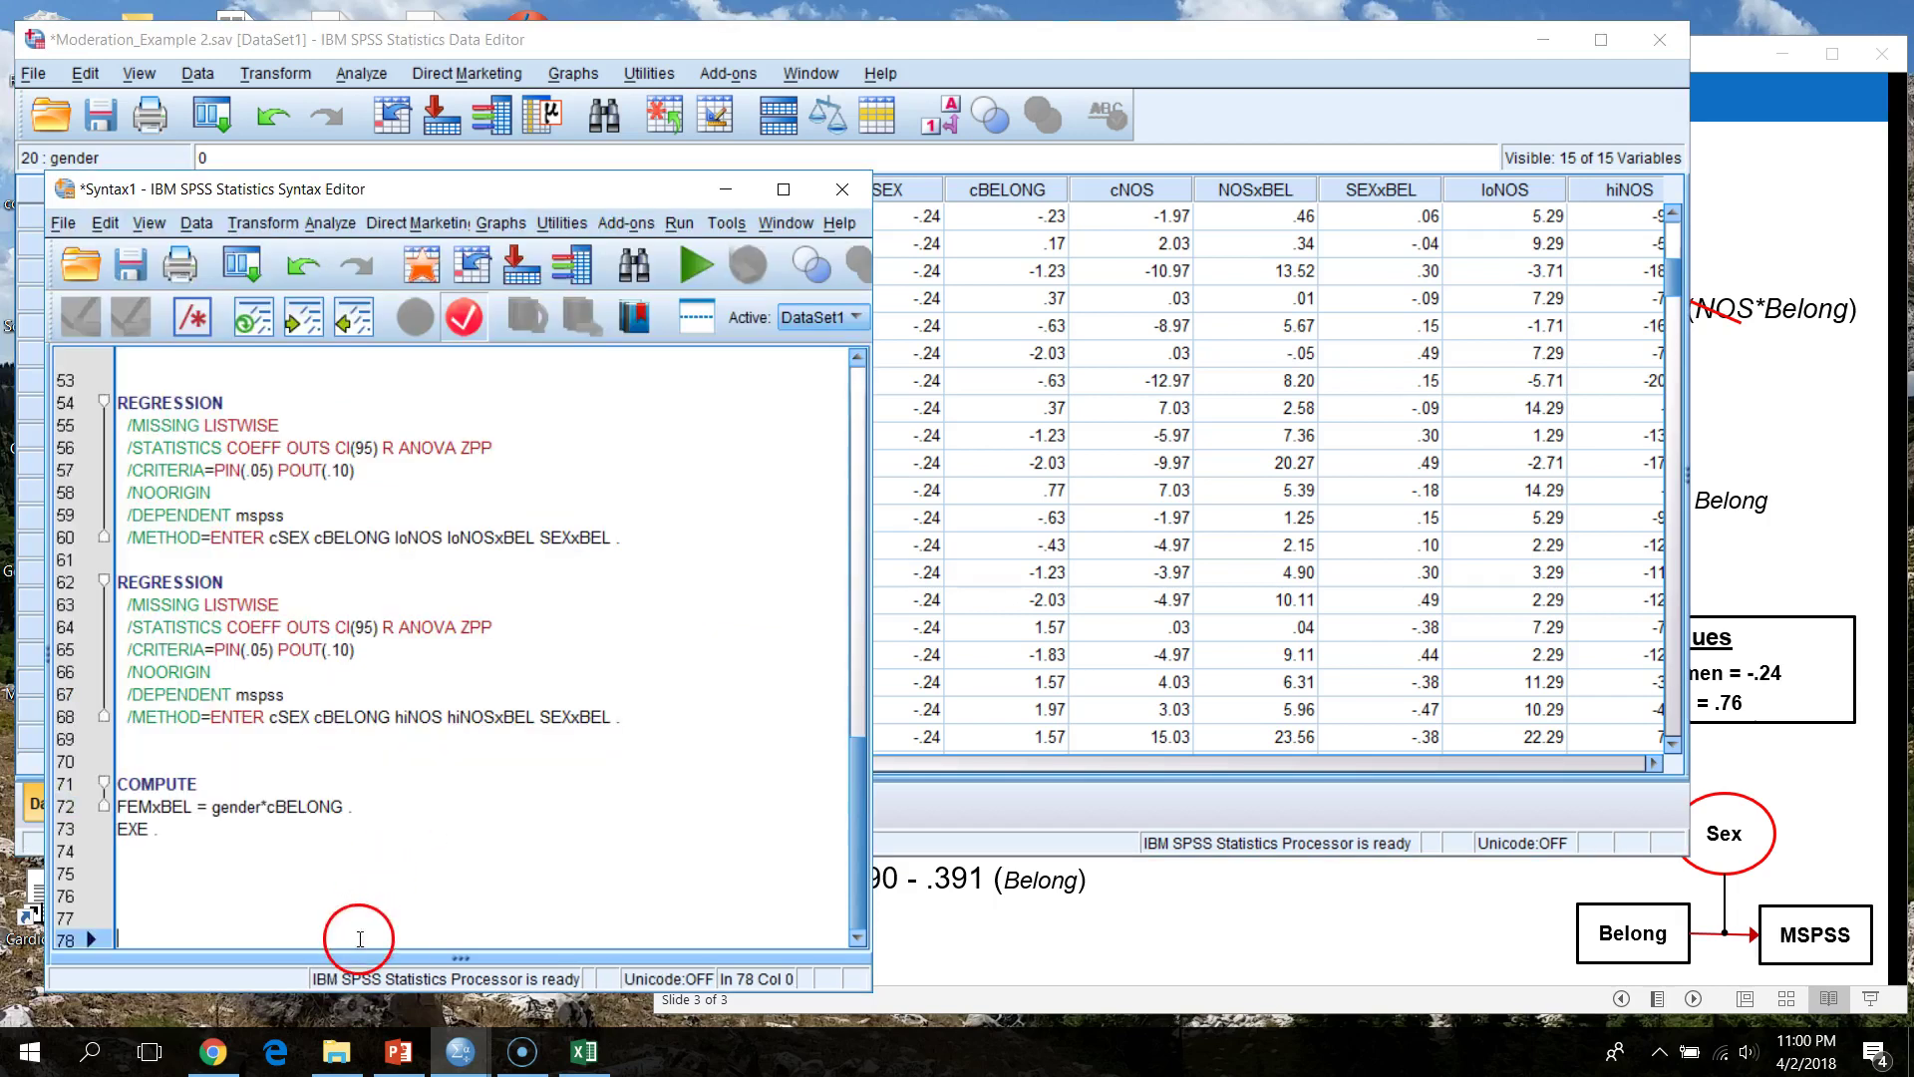
{"action": "left_click", "coordinate": [137, 805]}
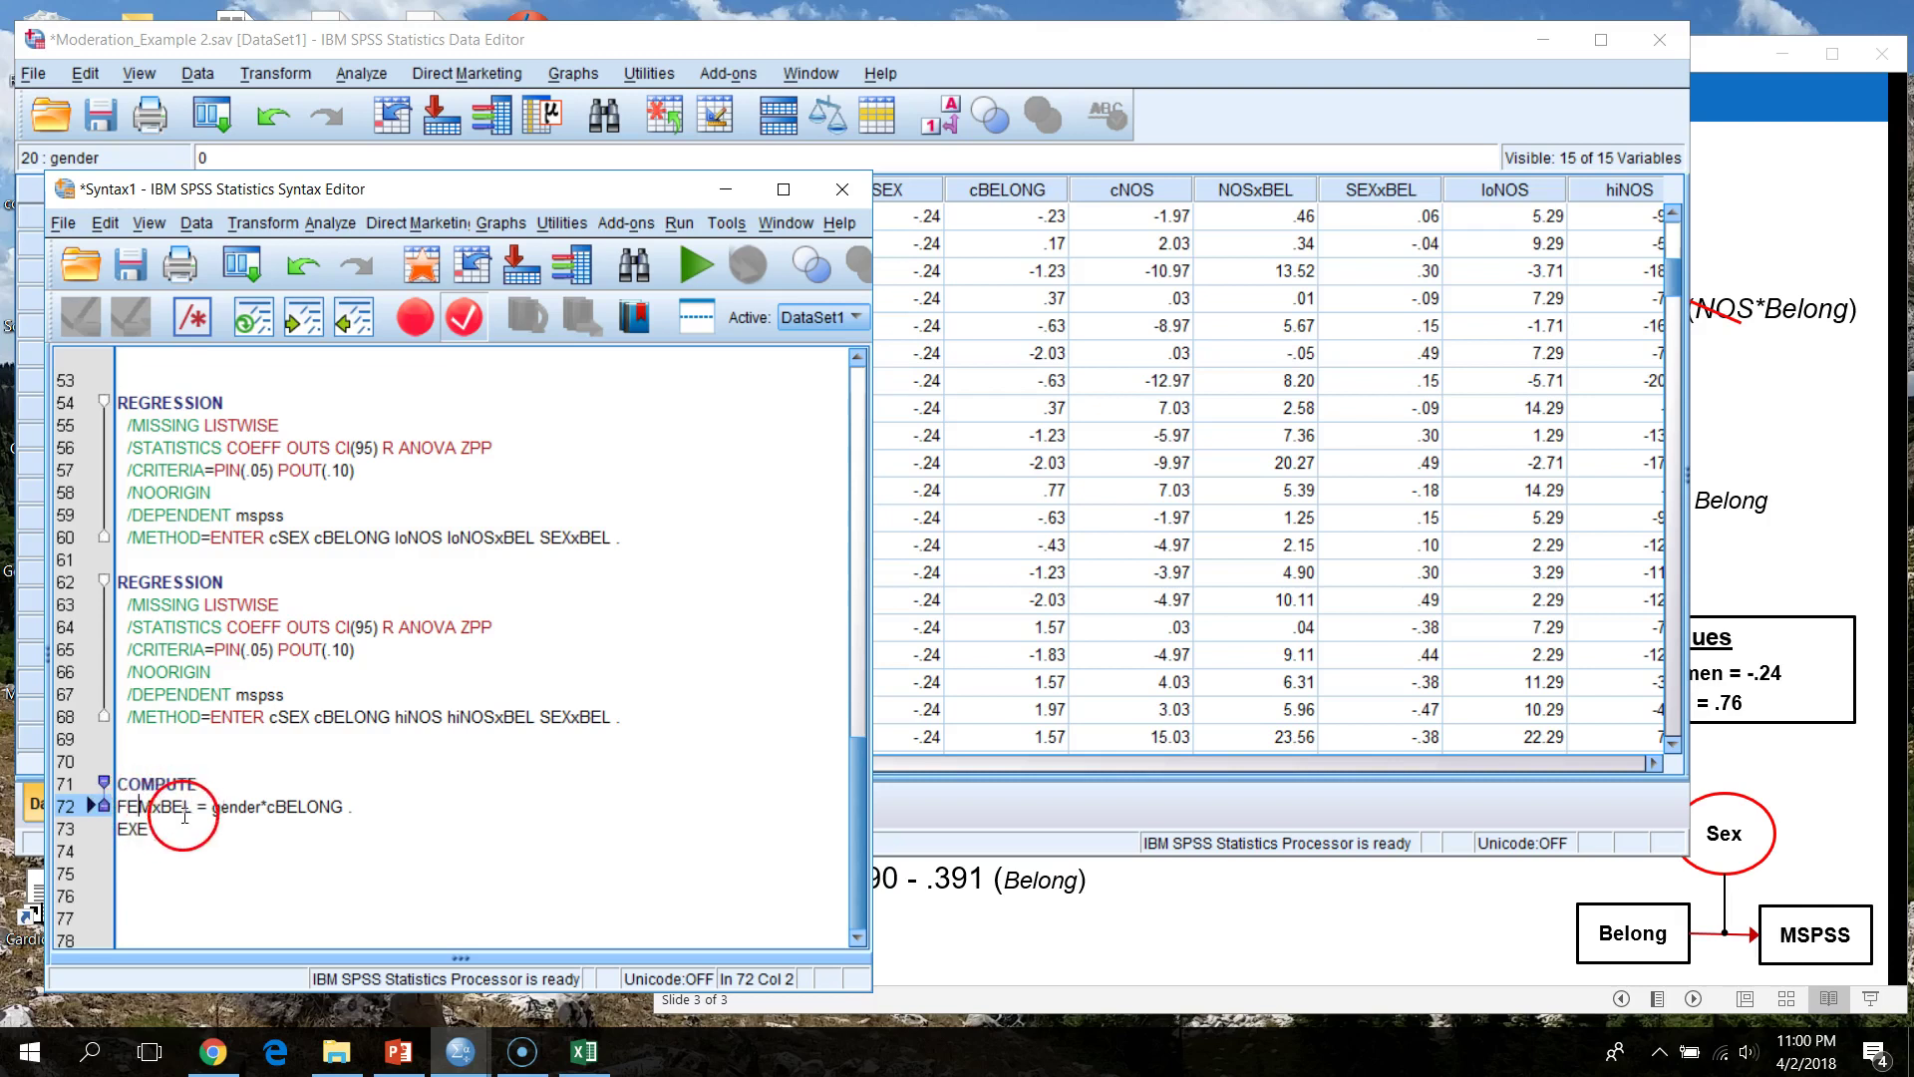
{"action": "left_click", "coordinate": [247, 806]}
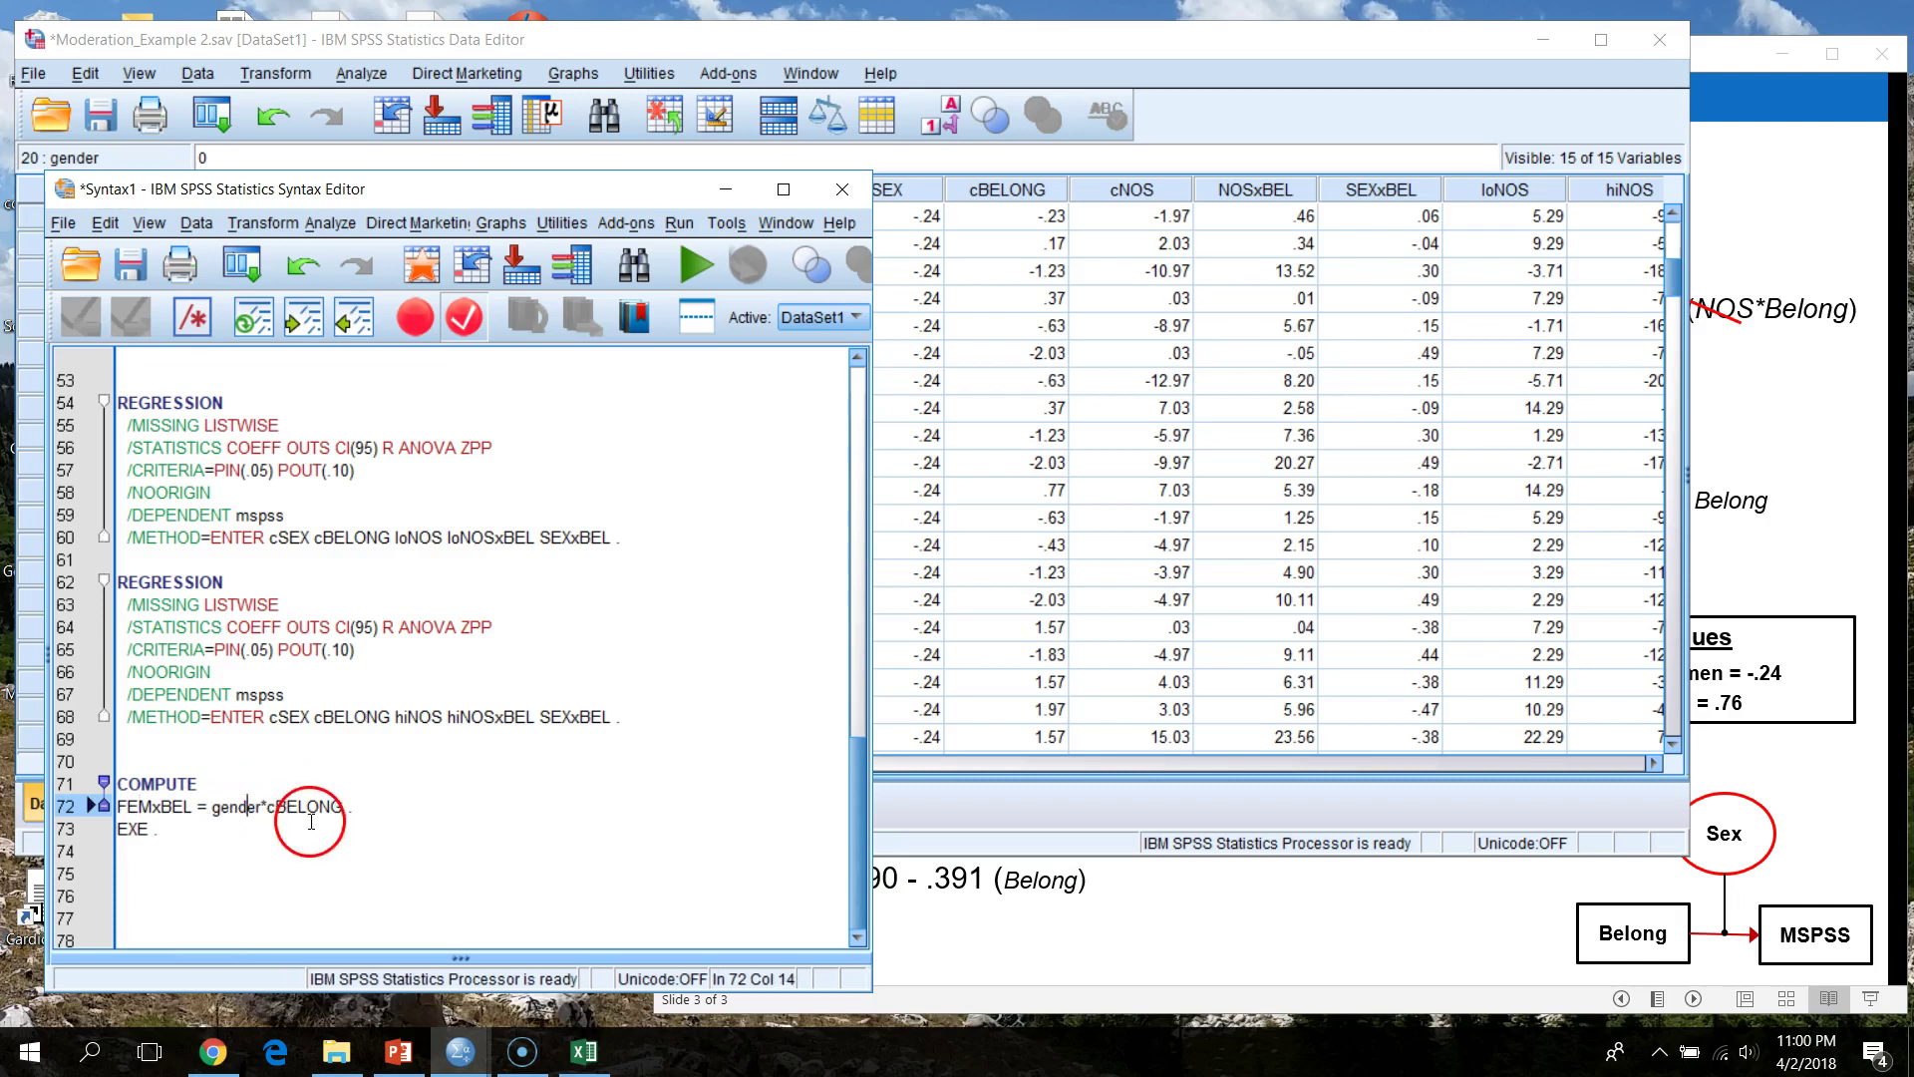
{"action": "left_click", "coordinate": [309, 819]}
- Duplicate the FEMxBEL COMPUTE and EXE block directly below the original
{"action": "left_click_drag", "start_coordinate": [164, 835], "coordinate": [85, 782]}
{"action": "key", "text": "ctrl+c"}
{"action": "left_click", "coordinate": [265, 833]}
{"action": "key", "text": "Return"}
{"action": "key", "text": "ctrl+v"}
{"action": "key", "text": "Return"}
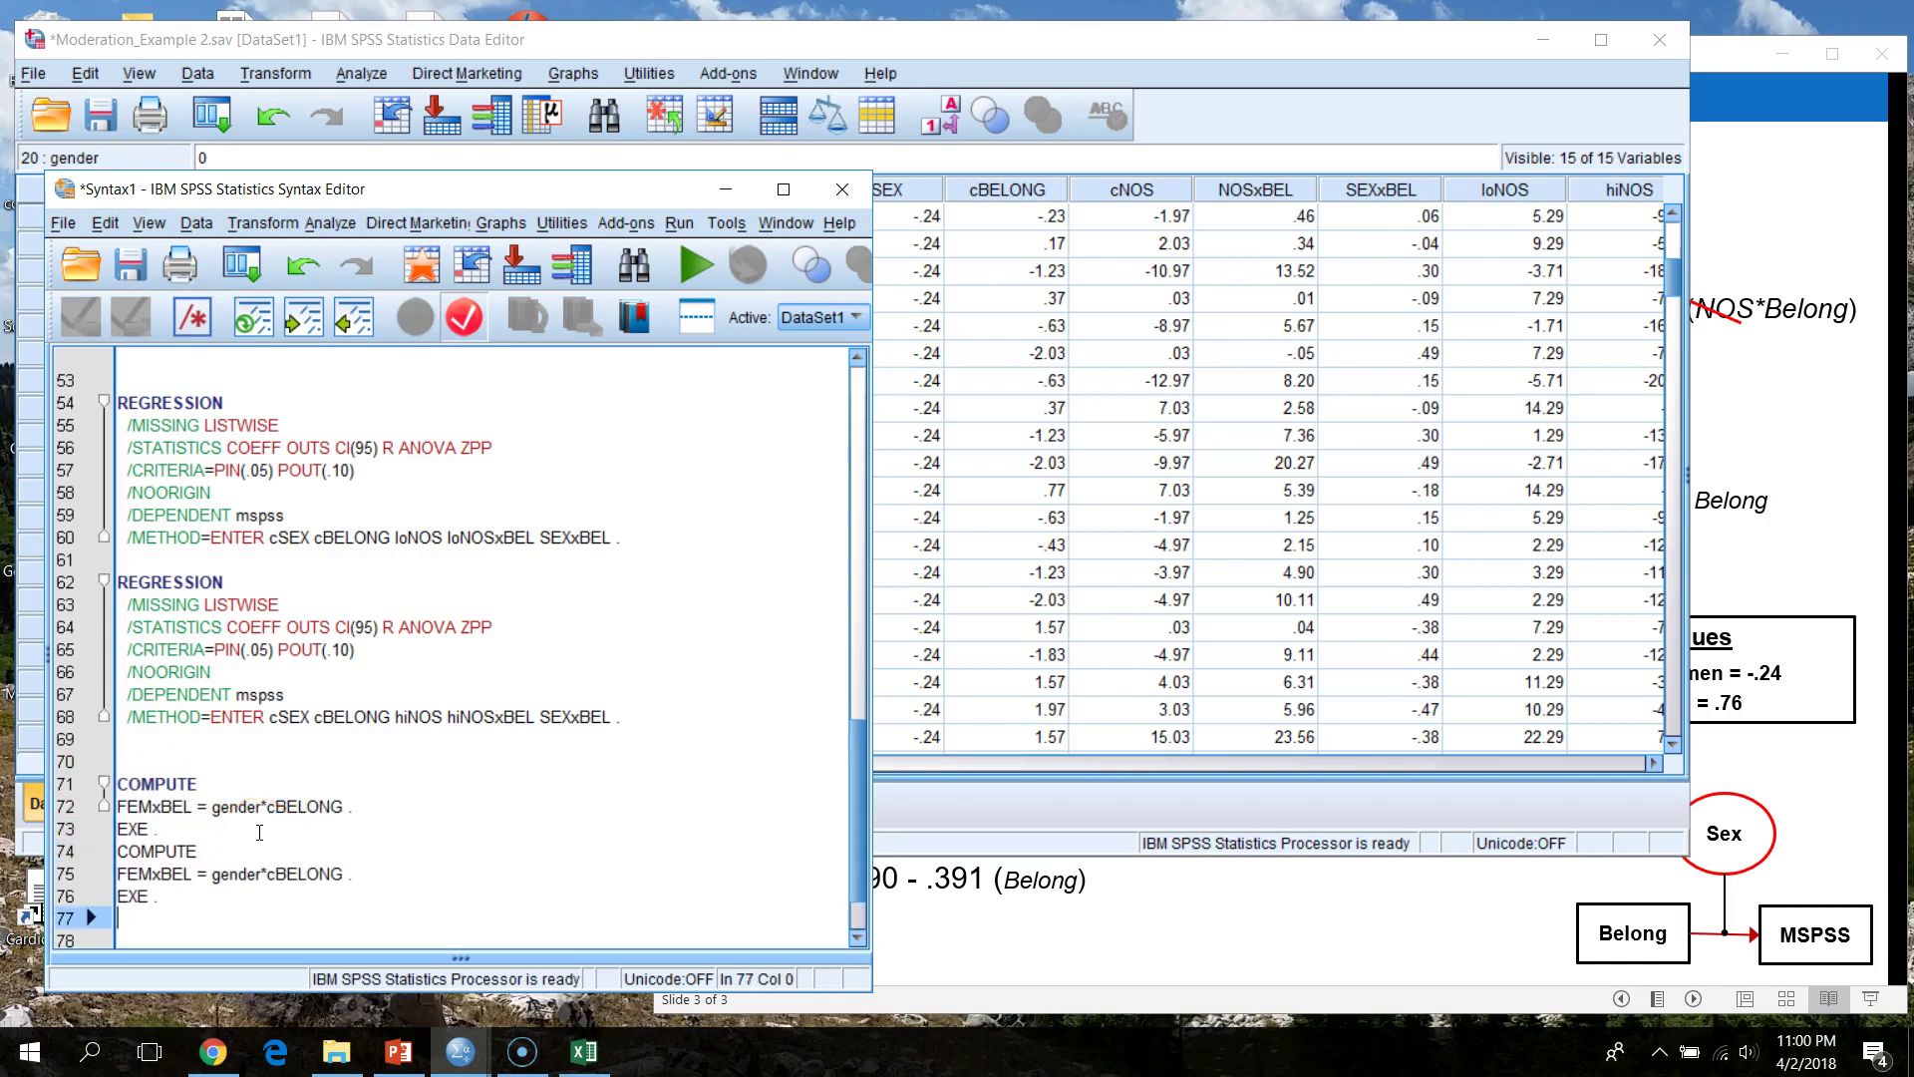
- Change the copied computation to "MALxBEL = genderR*cBELONG ."
{"action": "left_click", "coordinate": [149, 874]}
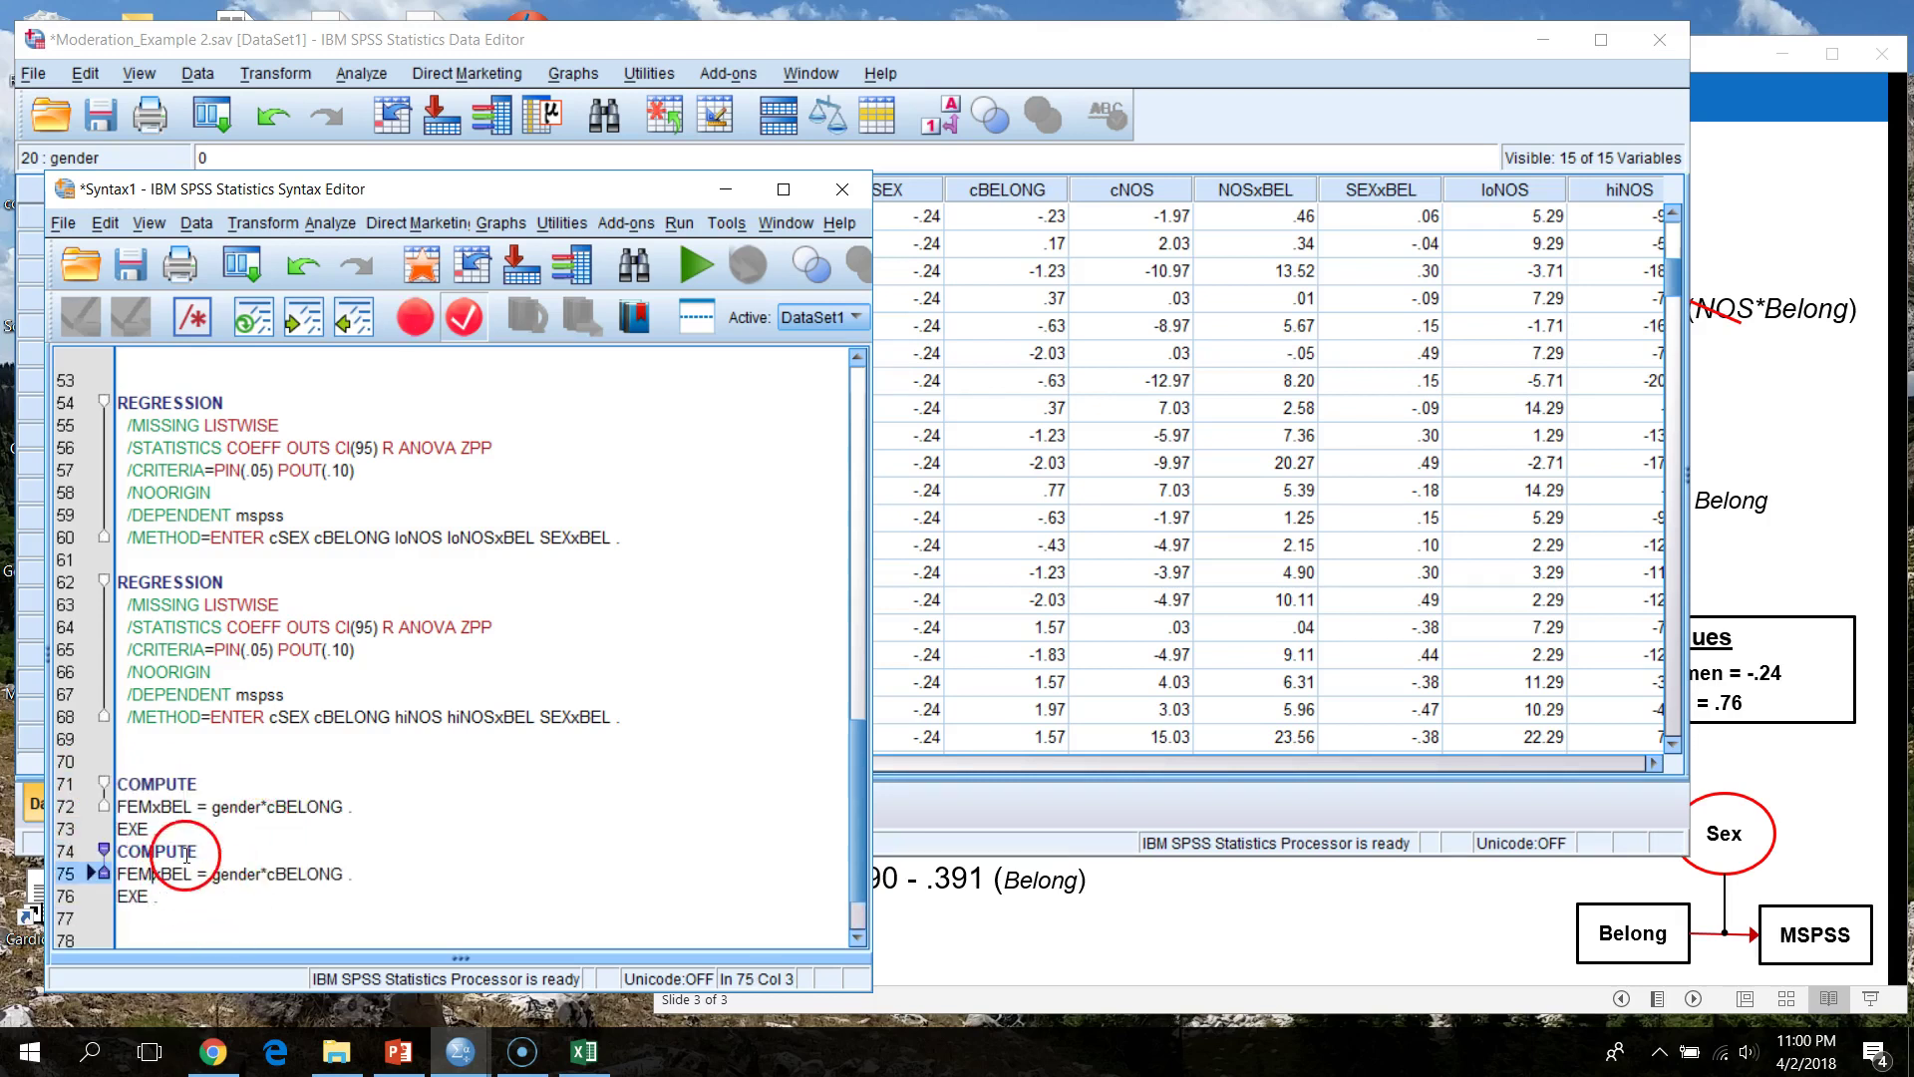
{"action": "key", "text": "BackSpace"}
{"action": "key", "text": "BackSpace"}
{"action": "key", "text": "BackSpace"}
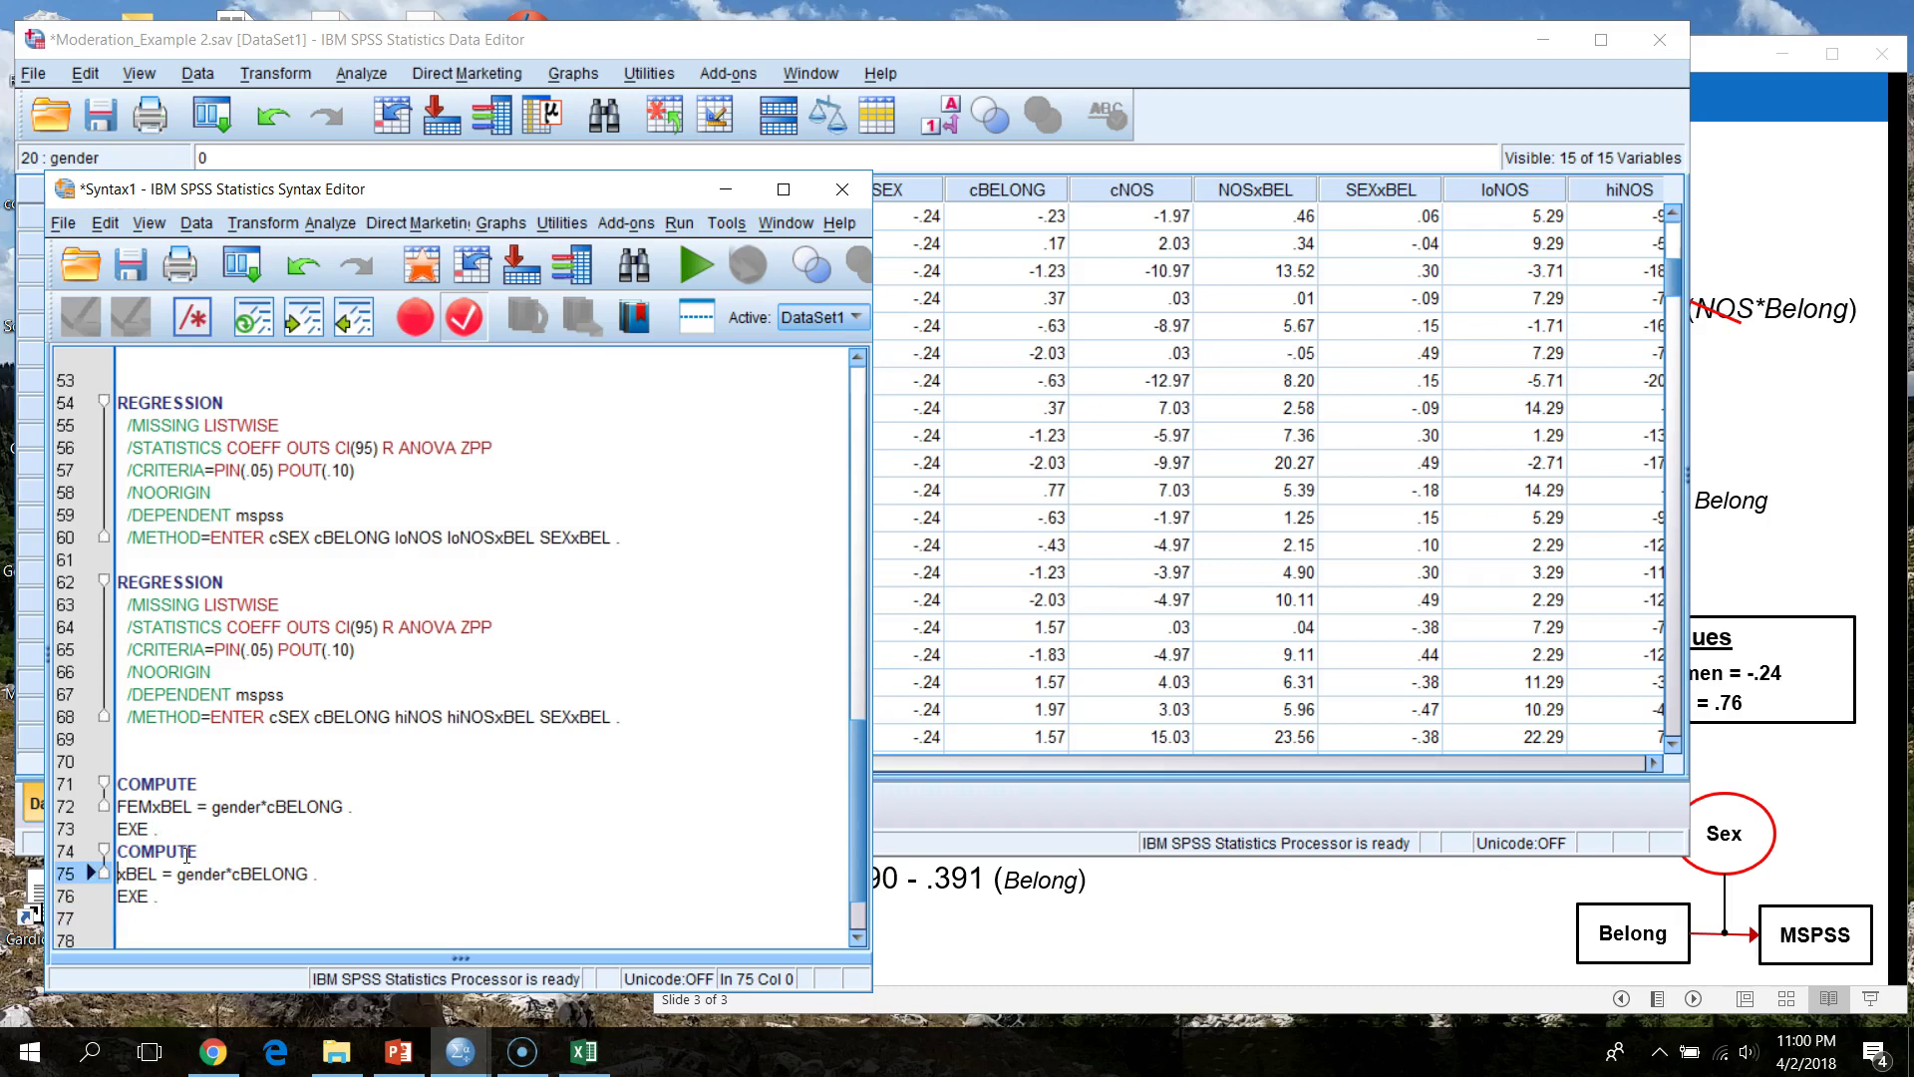
{"action": "type", "text": "MAL"}
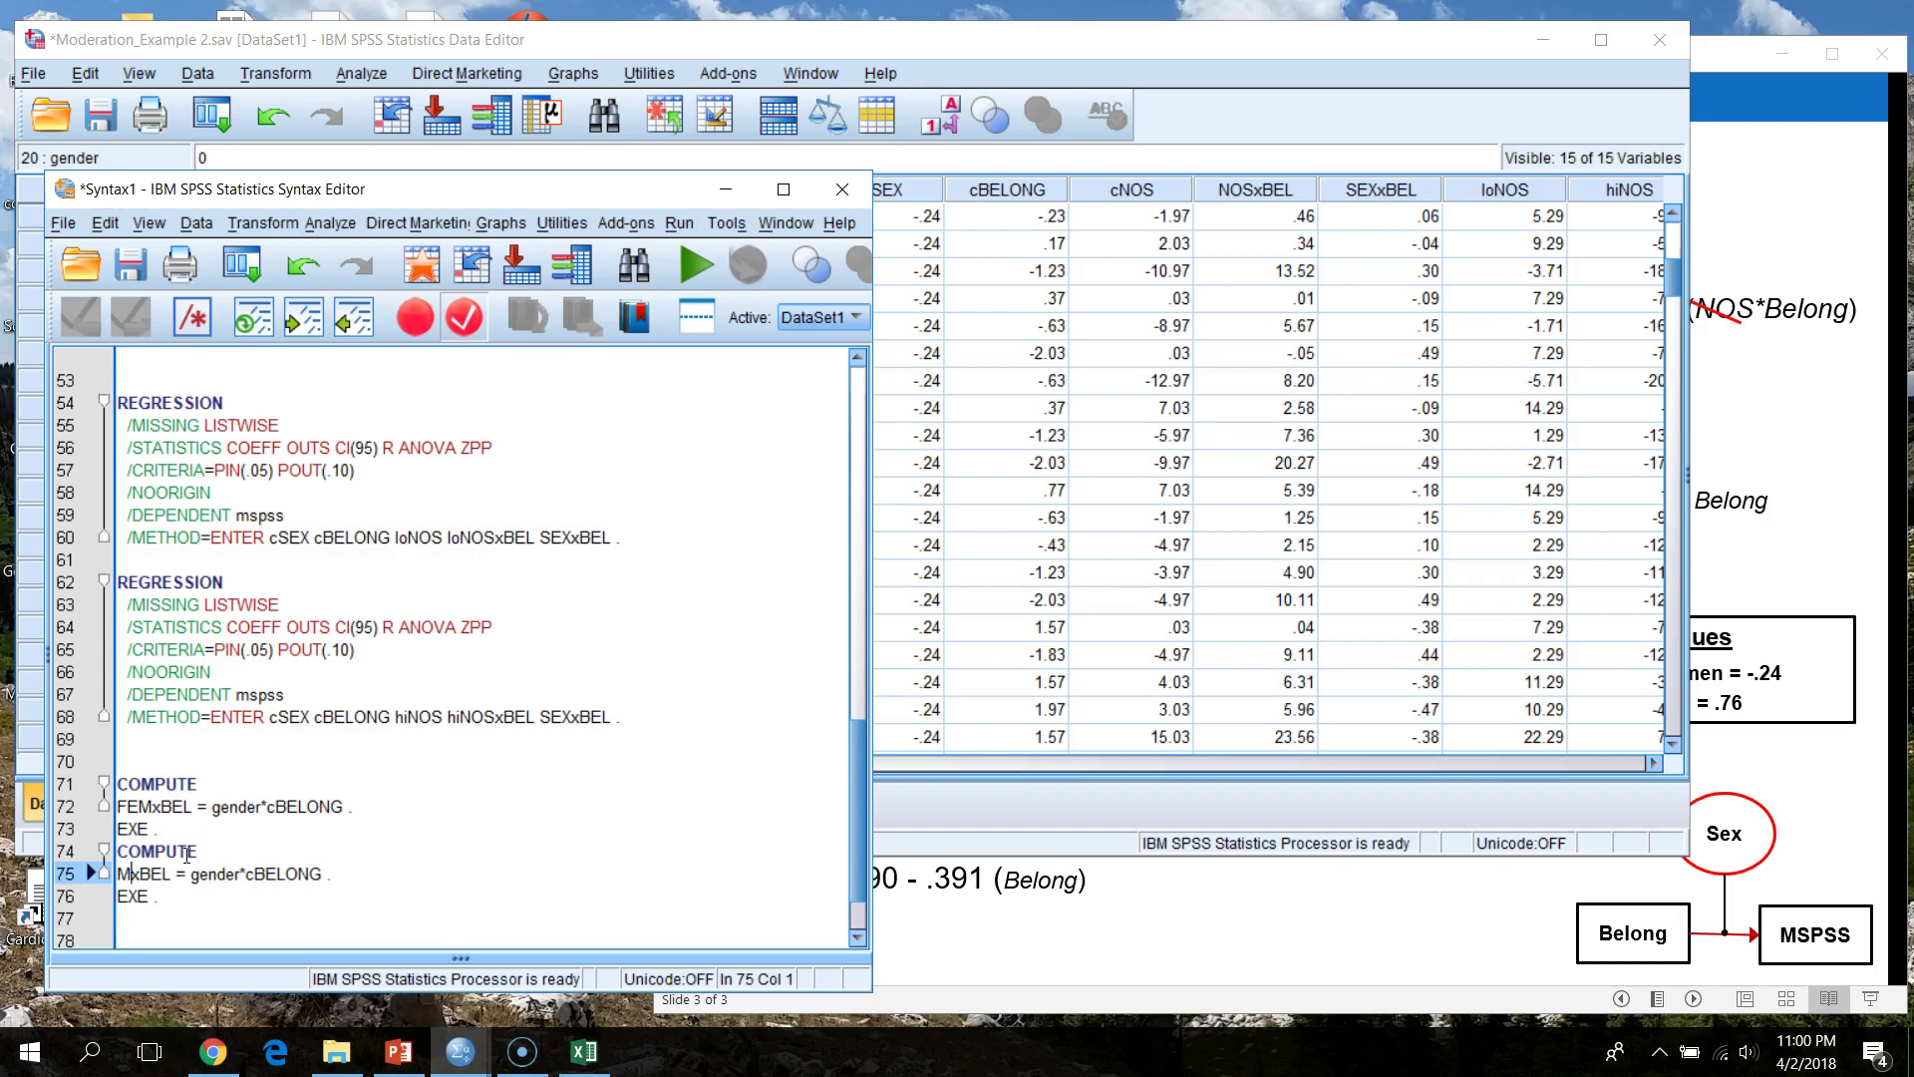
{"action": "left_click", "coordinate": [261, 874]}
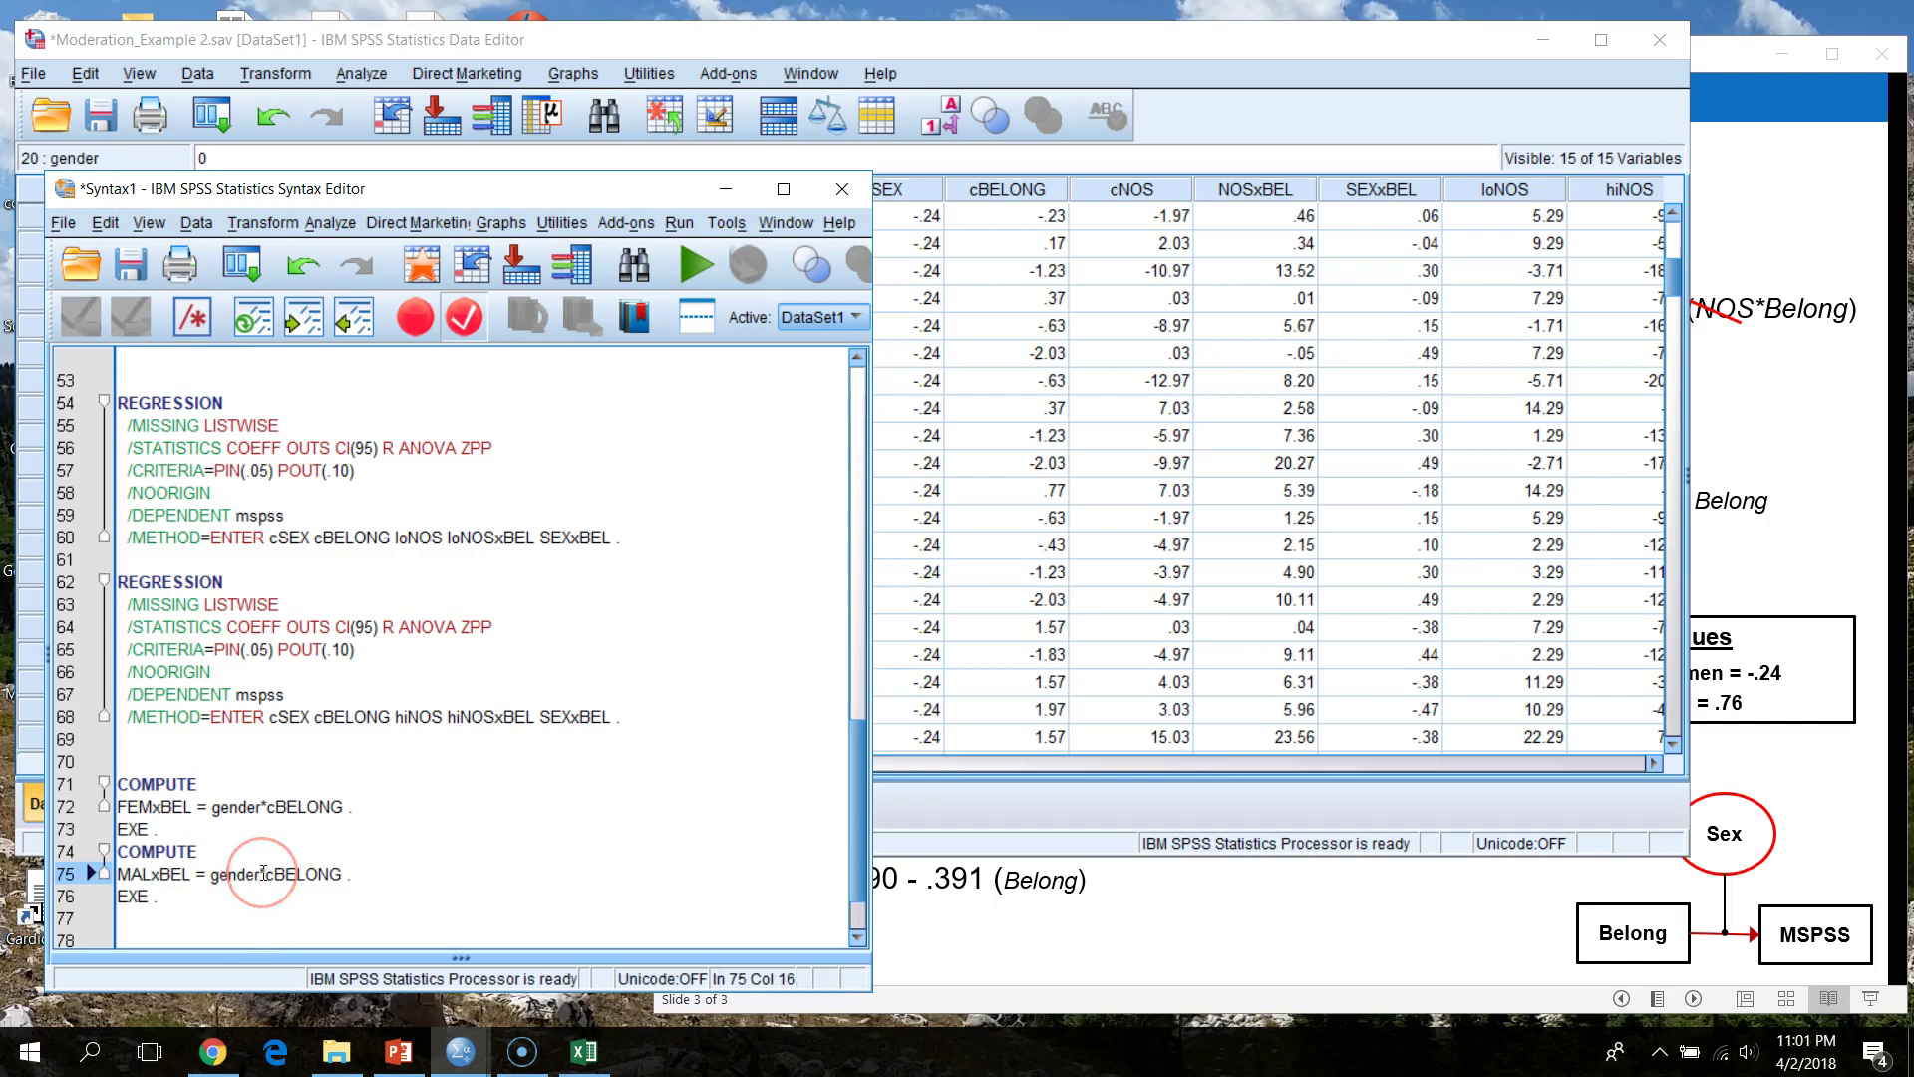
{"action": "type", "text": "R"}
- Check the gender and genderR codes across the cases, and run the FEMxBEL and MALxBEL COMPUTE blocks
{"action": "left_click", "coordinate": [1301, 109]}
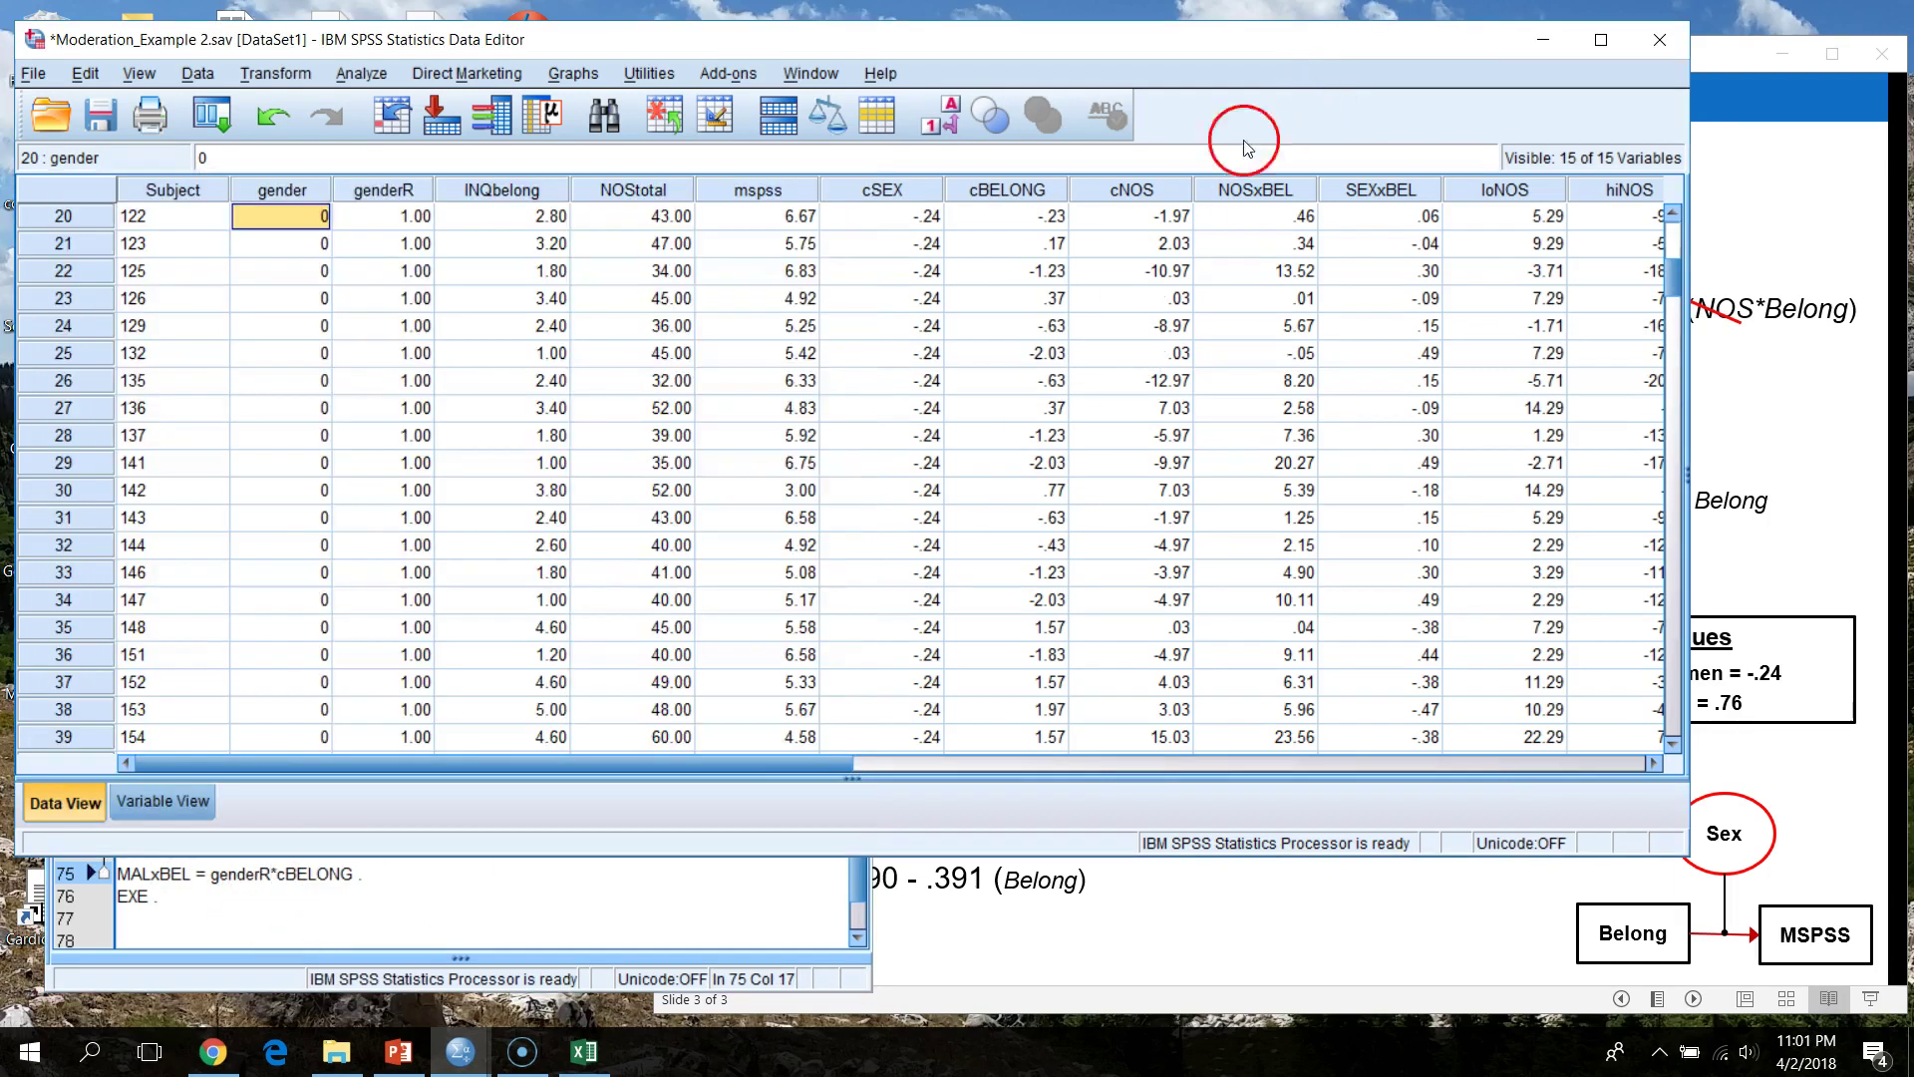
{"action": "scroll", "coordinate": [409, 408], "scroll_direction": "up", "scroll_amount": 5}
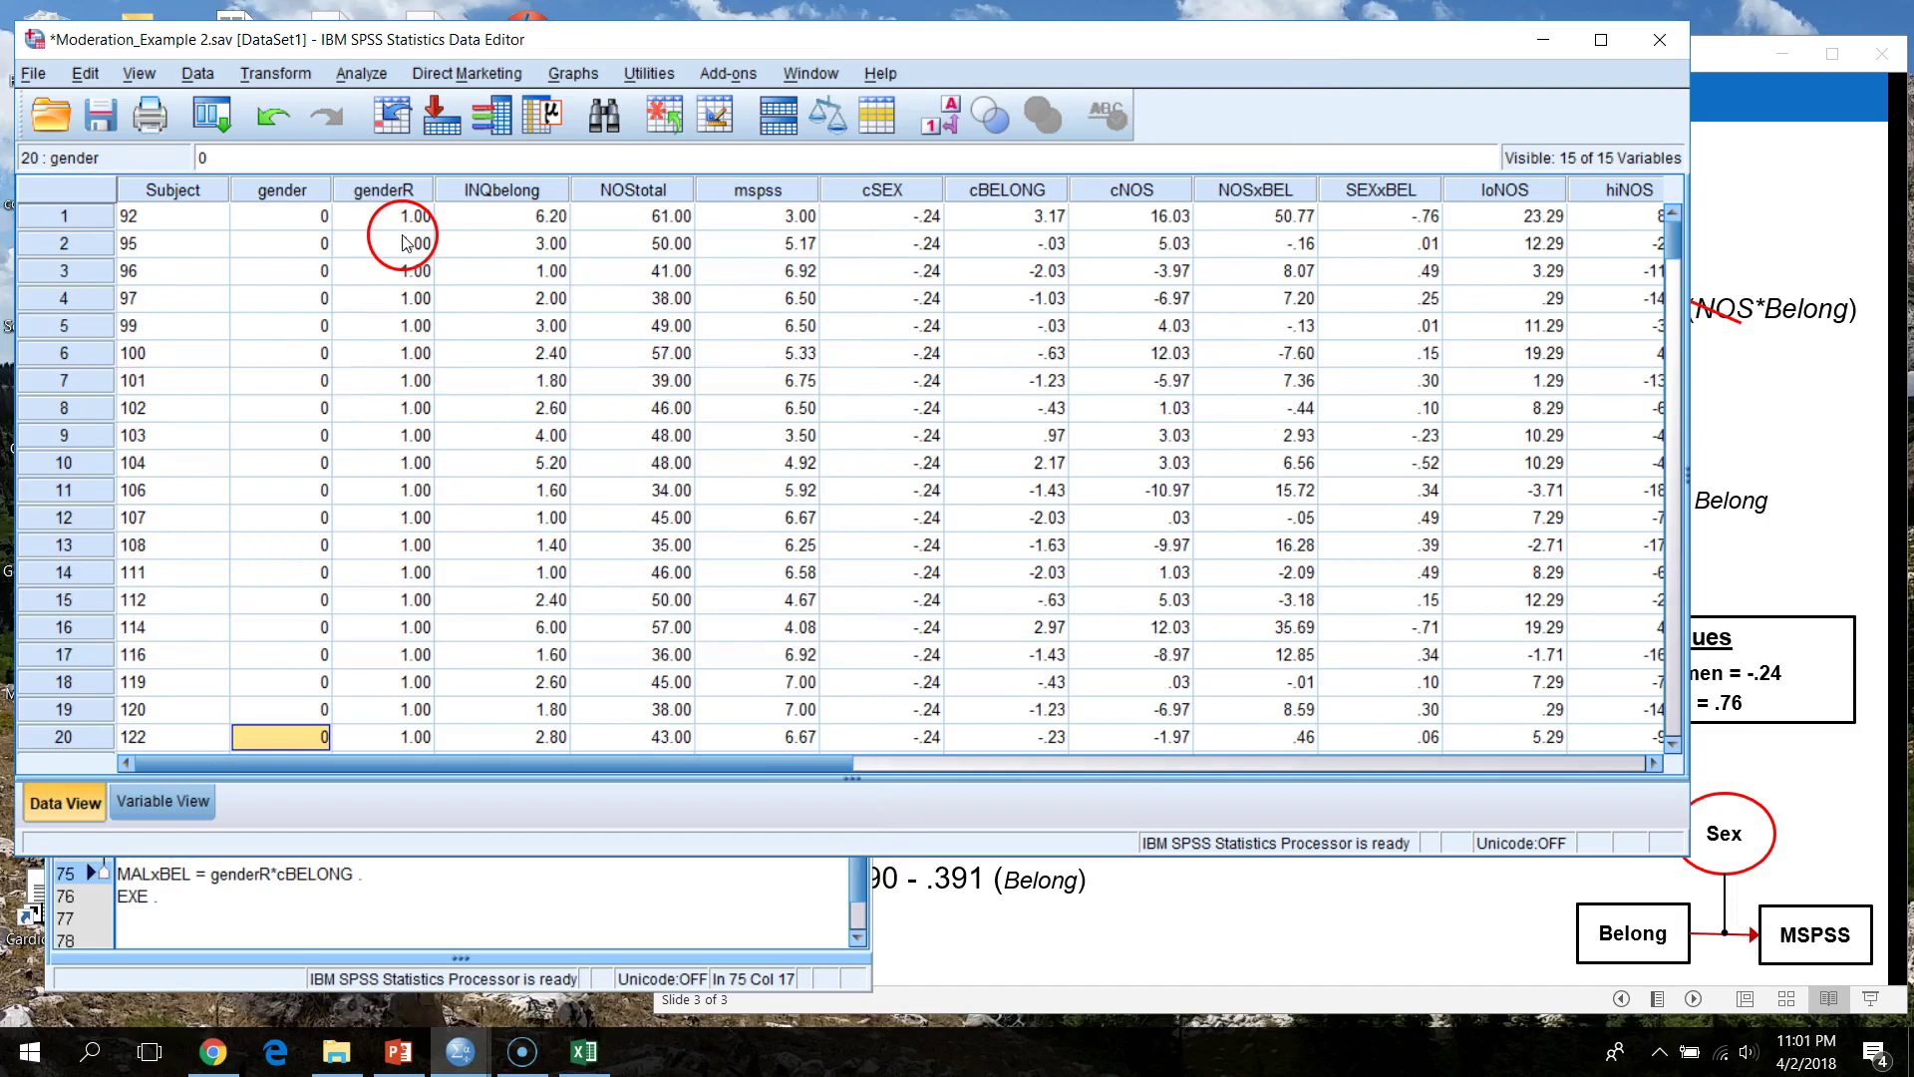
{"action": "scroll", "coordinate": [369, 558], "scroll_direction": "down", "scroll_amount": 20}
{"action": "scroll", "coordinate": [361, 619], "scroll_direction": "down", "scroll_amount": 20}
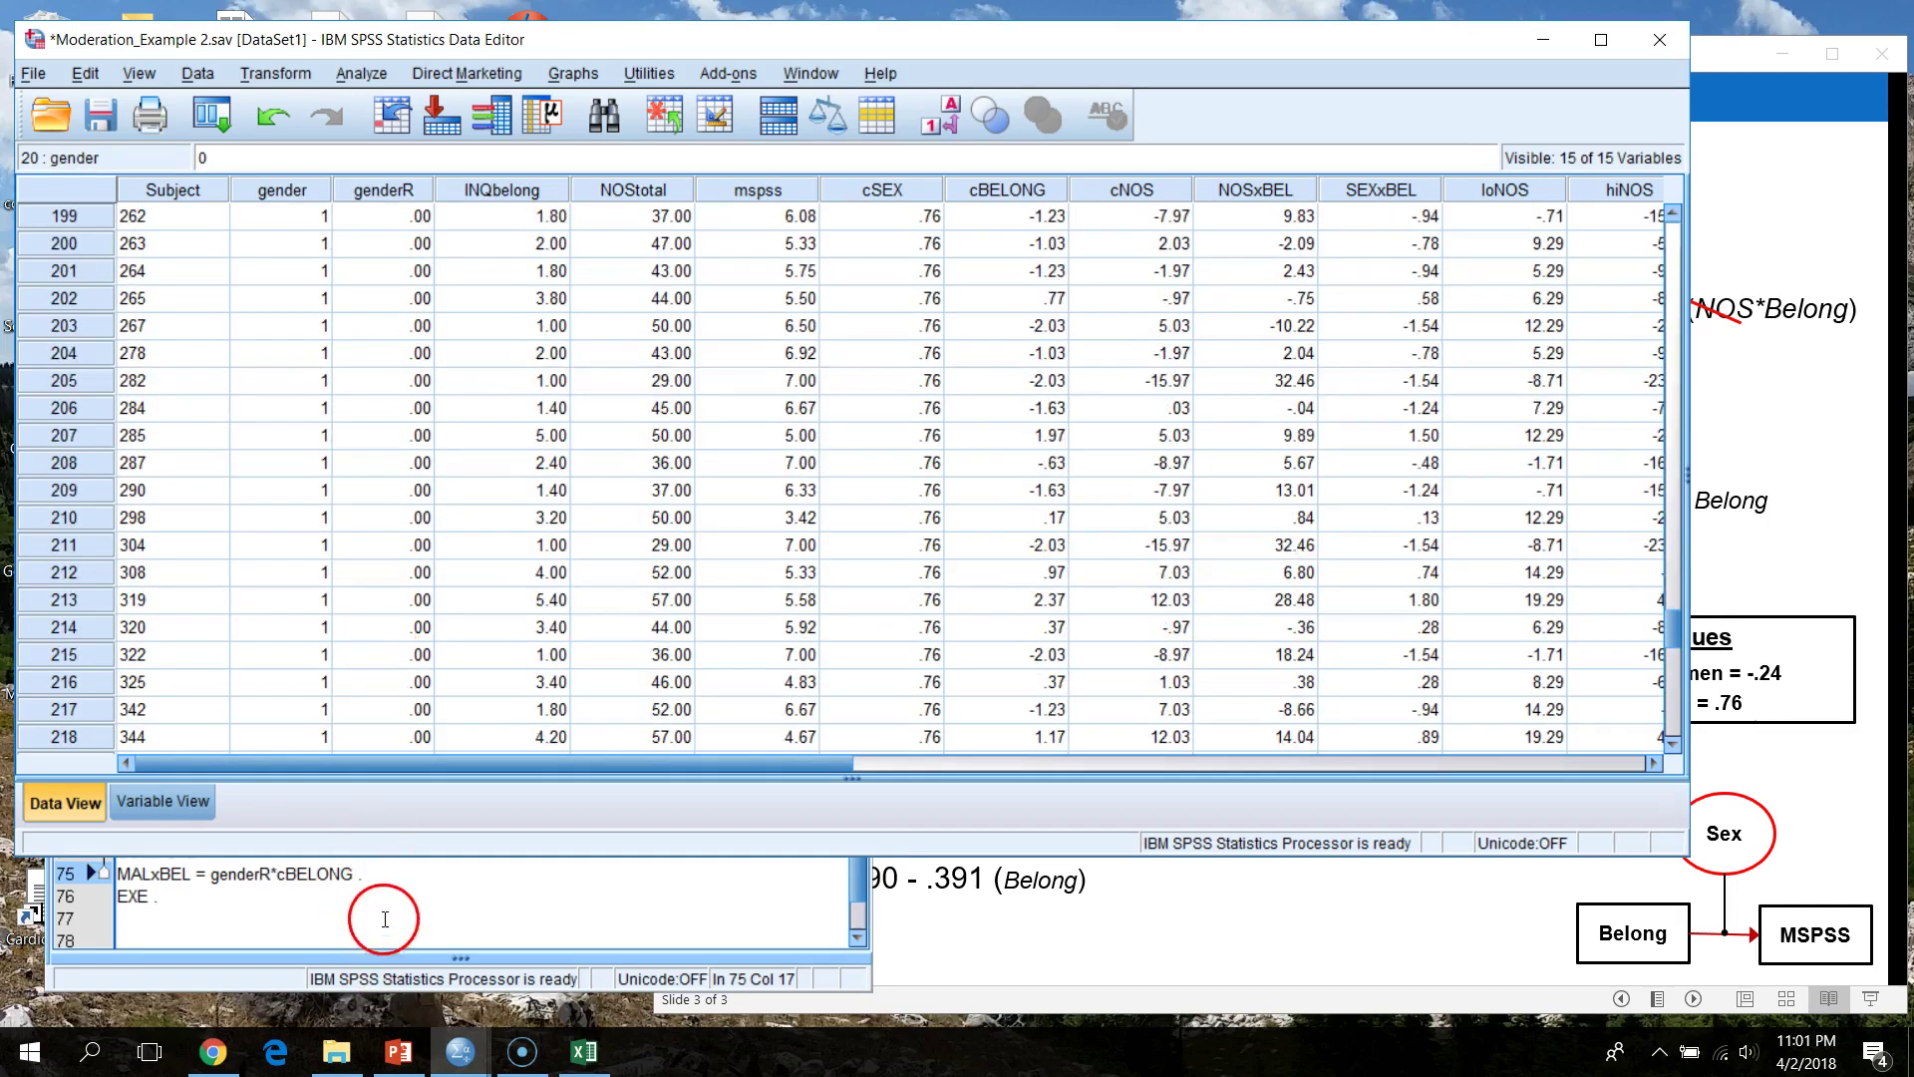
{"action": "left_click", "coordinate": [385, 919]}
{"action": "scroll", "coordinate": [338, 871], "scroll_direction": "down", "scroll_amount": 2}
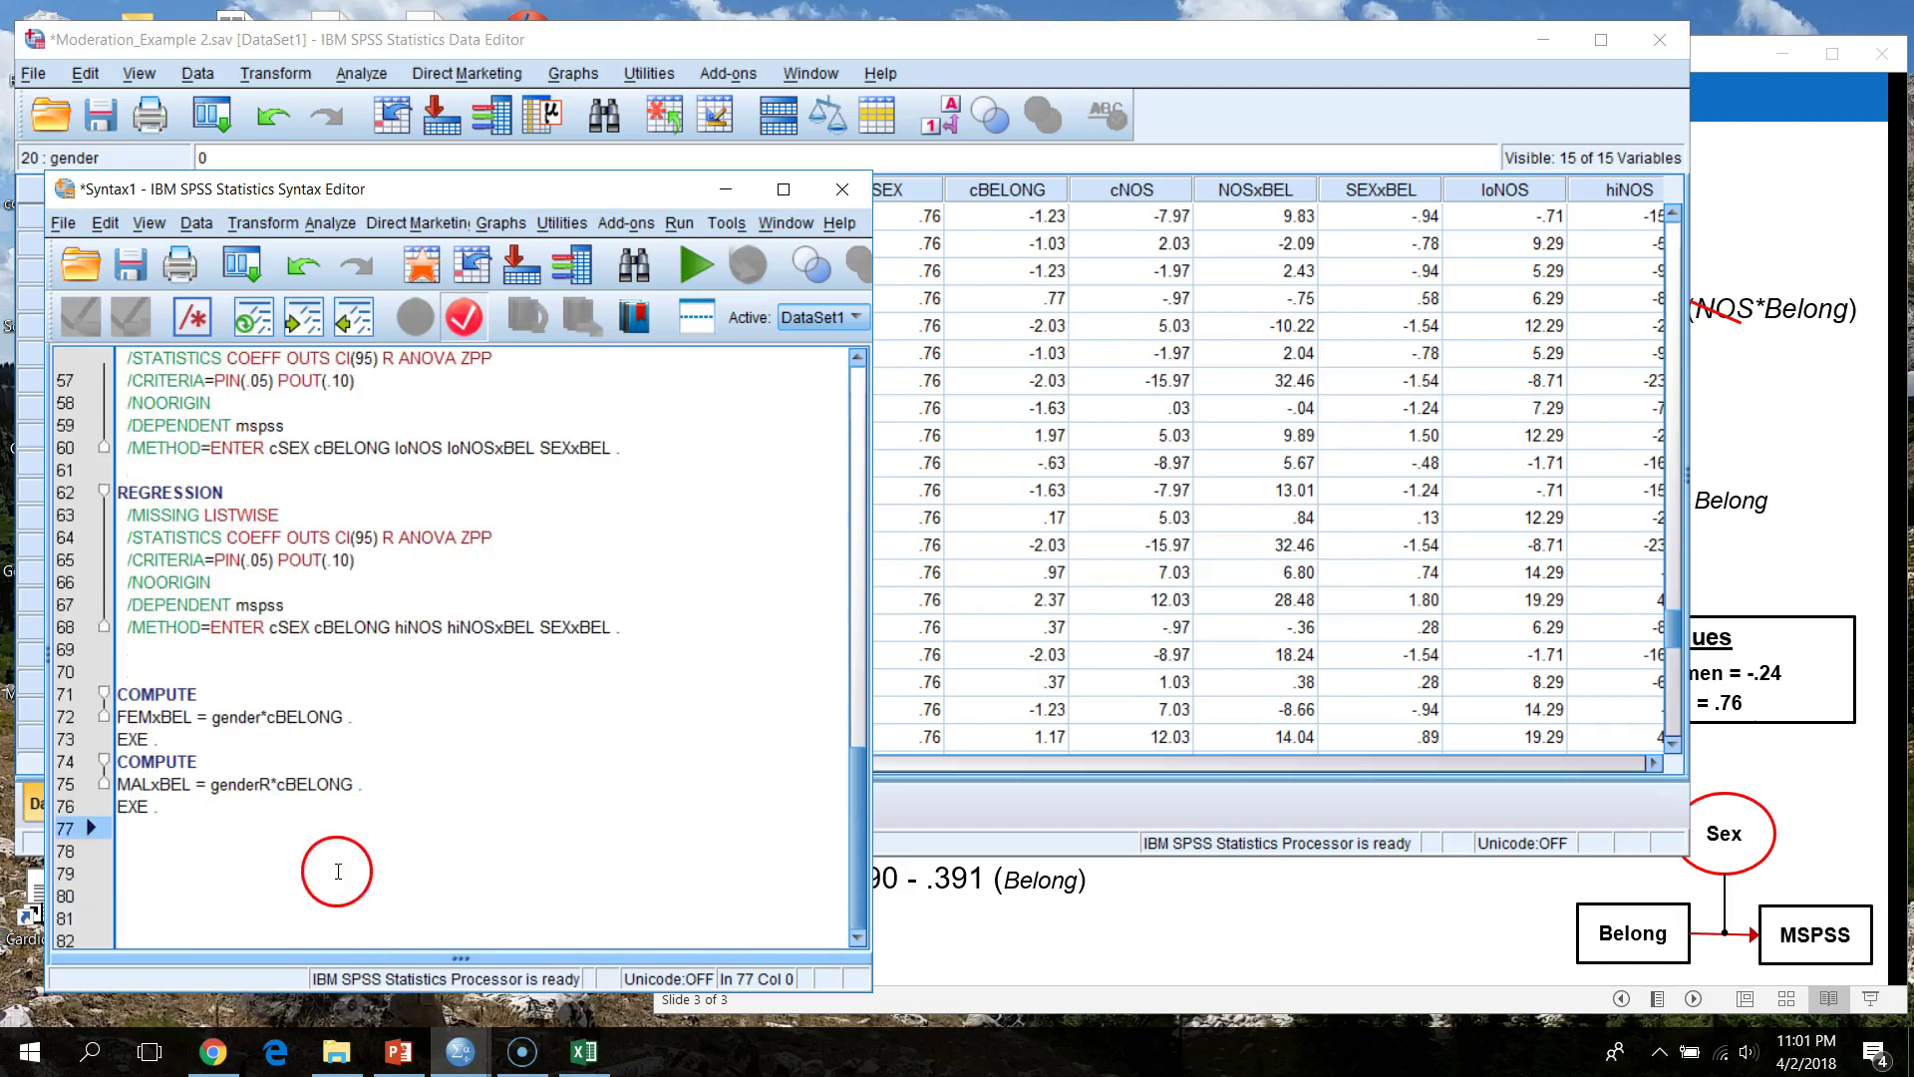
{"action": "left_click_drag", "start_coordinate": [190, 809], "coordinate": [50, 693]}
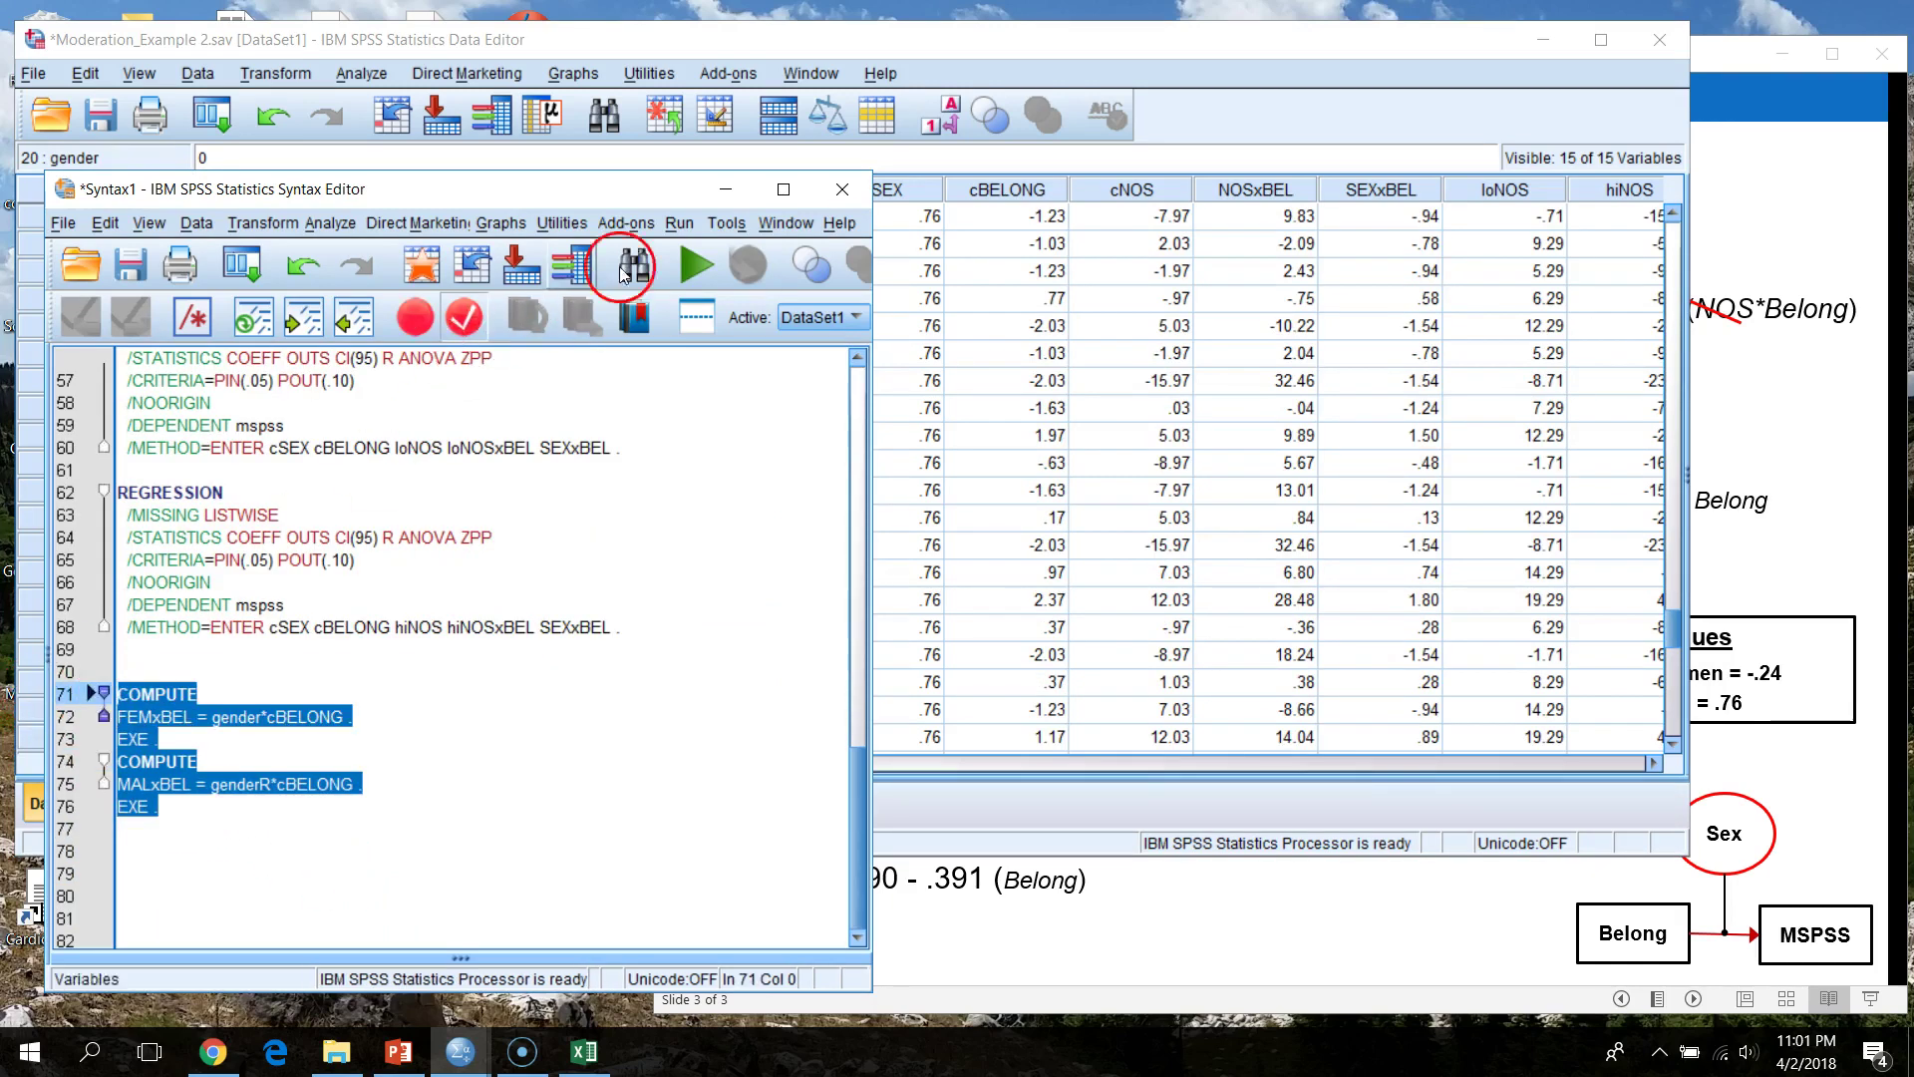
{"action": "left_click", "coordinate": [696, 264]}
- Examine the new FEMxBEL and MALxBEL columns in the data
{"action": "left_click", "coordinate": [1685, 136]}
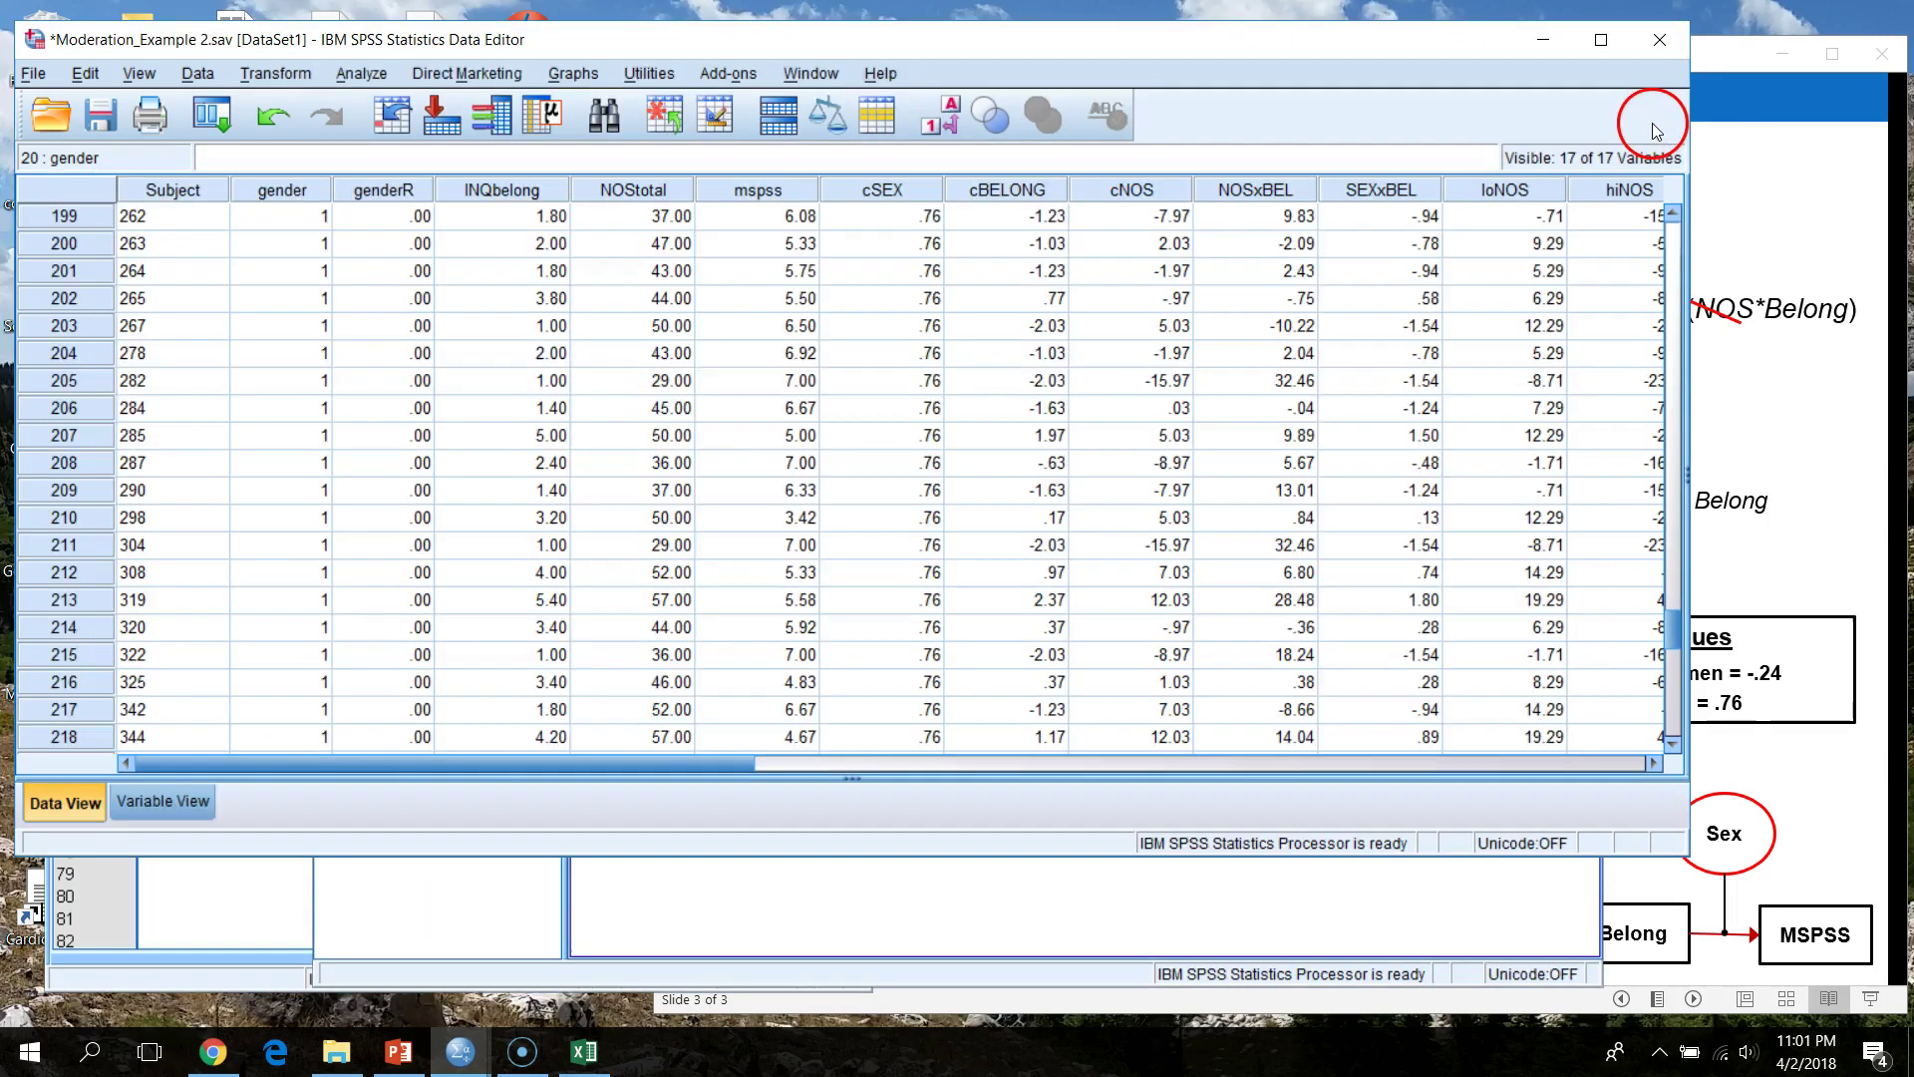
{"action": "left_click", "coordinate": [1552, 219]}
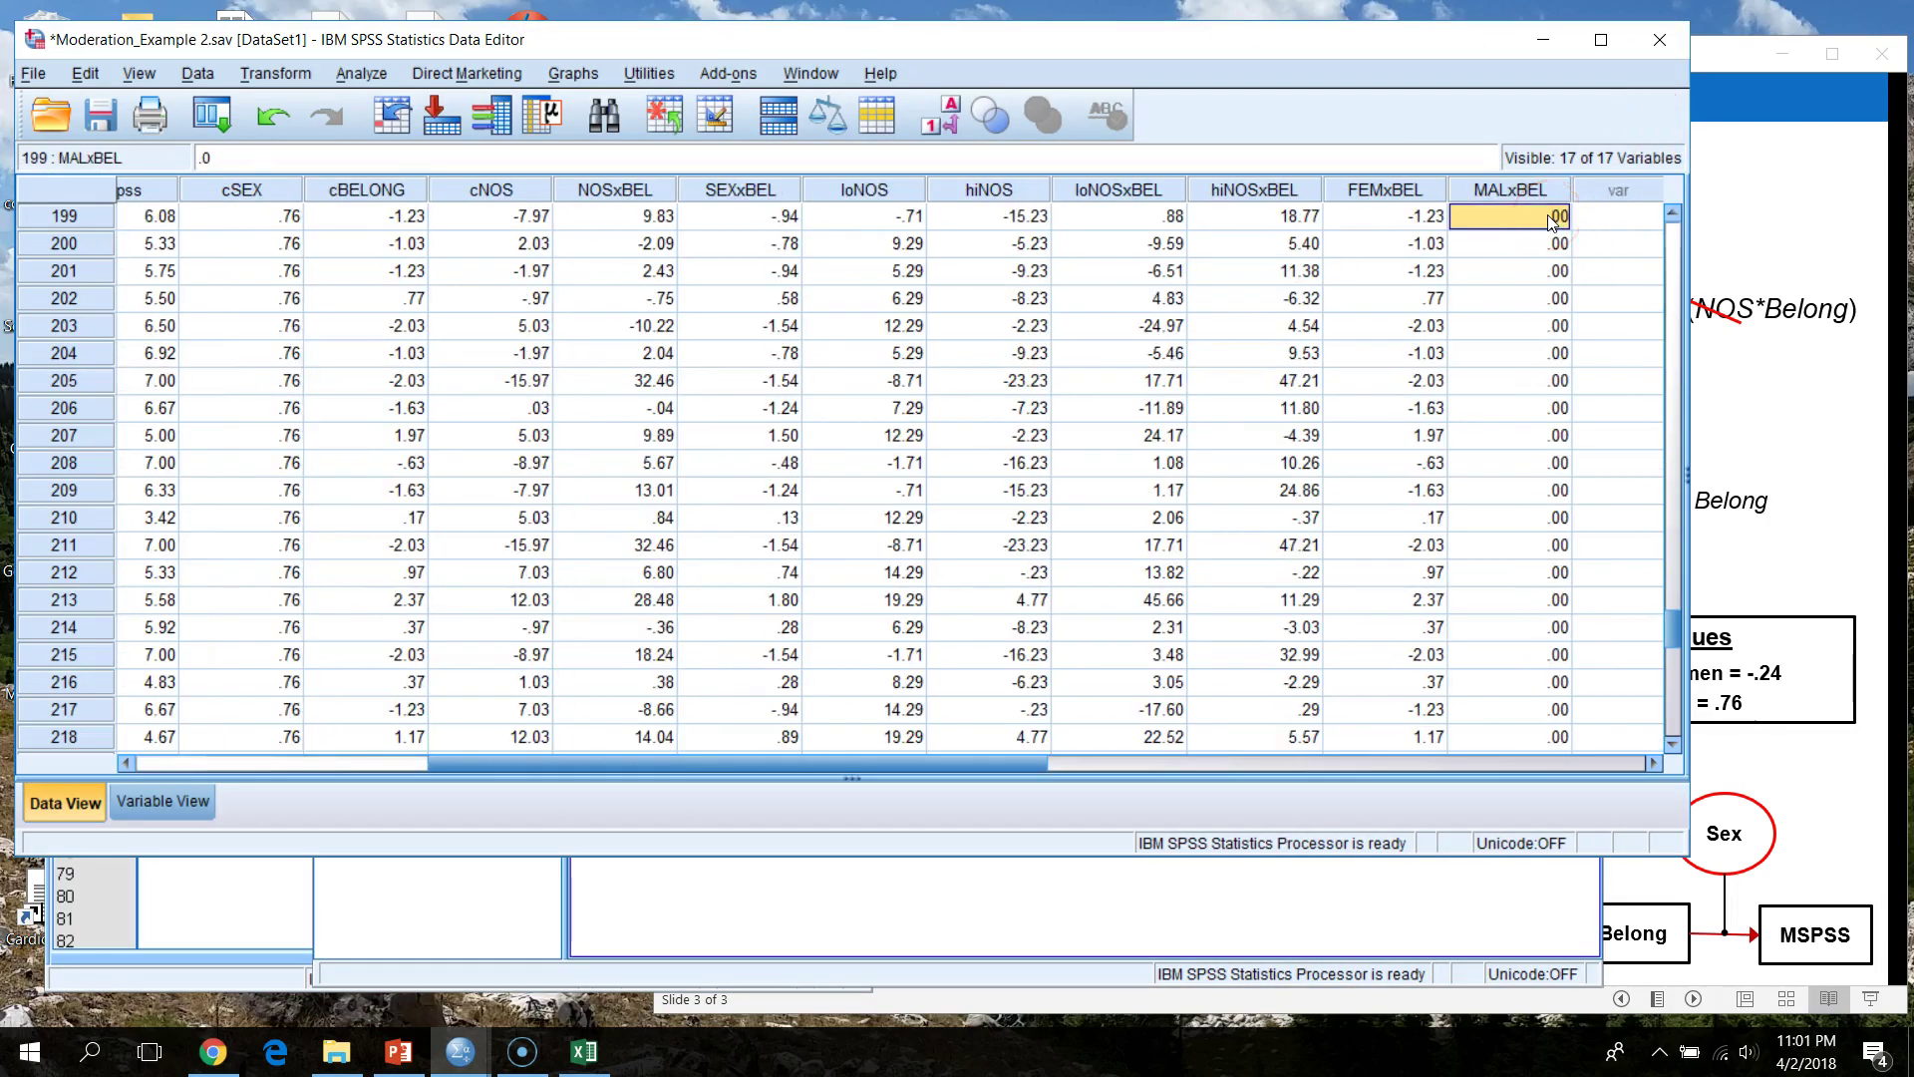
{"action": "left_click", "coordinate": [1406, 189]}
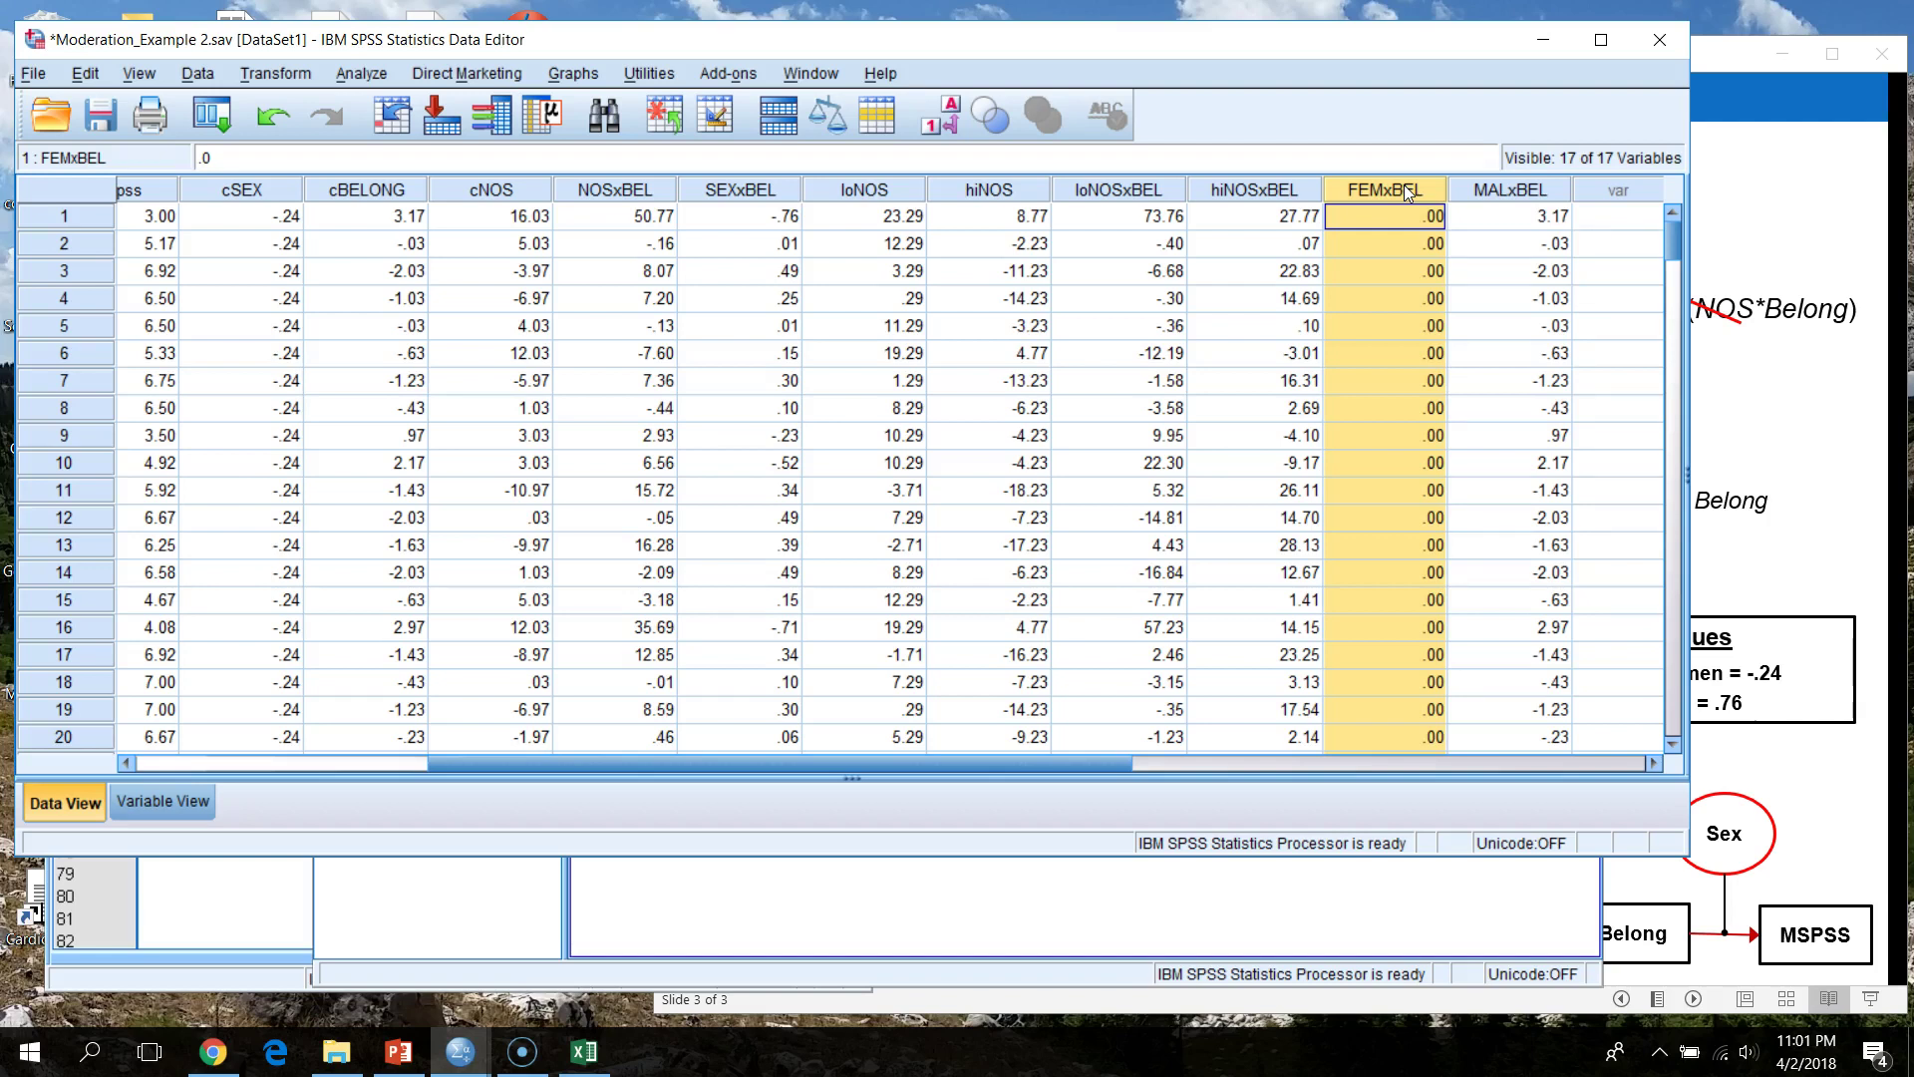
{"action": "left_click", "coordinate": [1536, 190]}
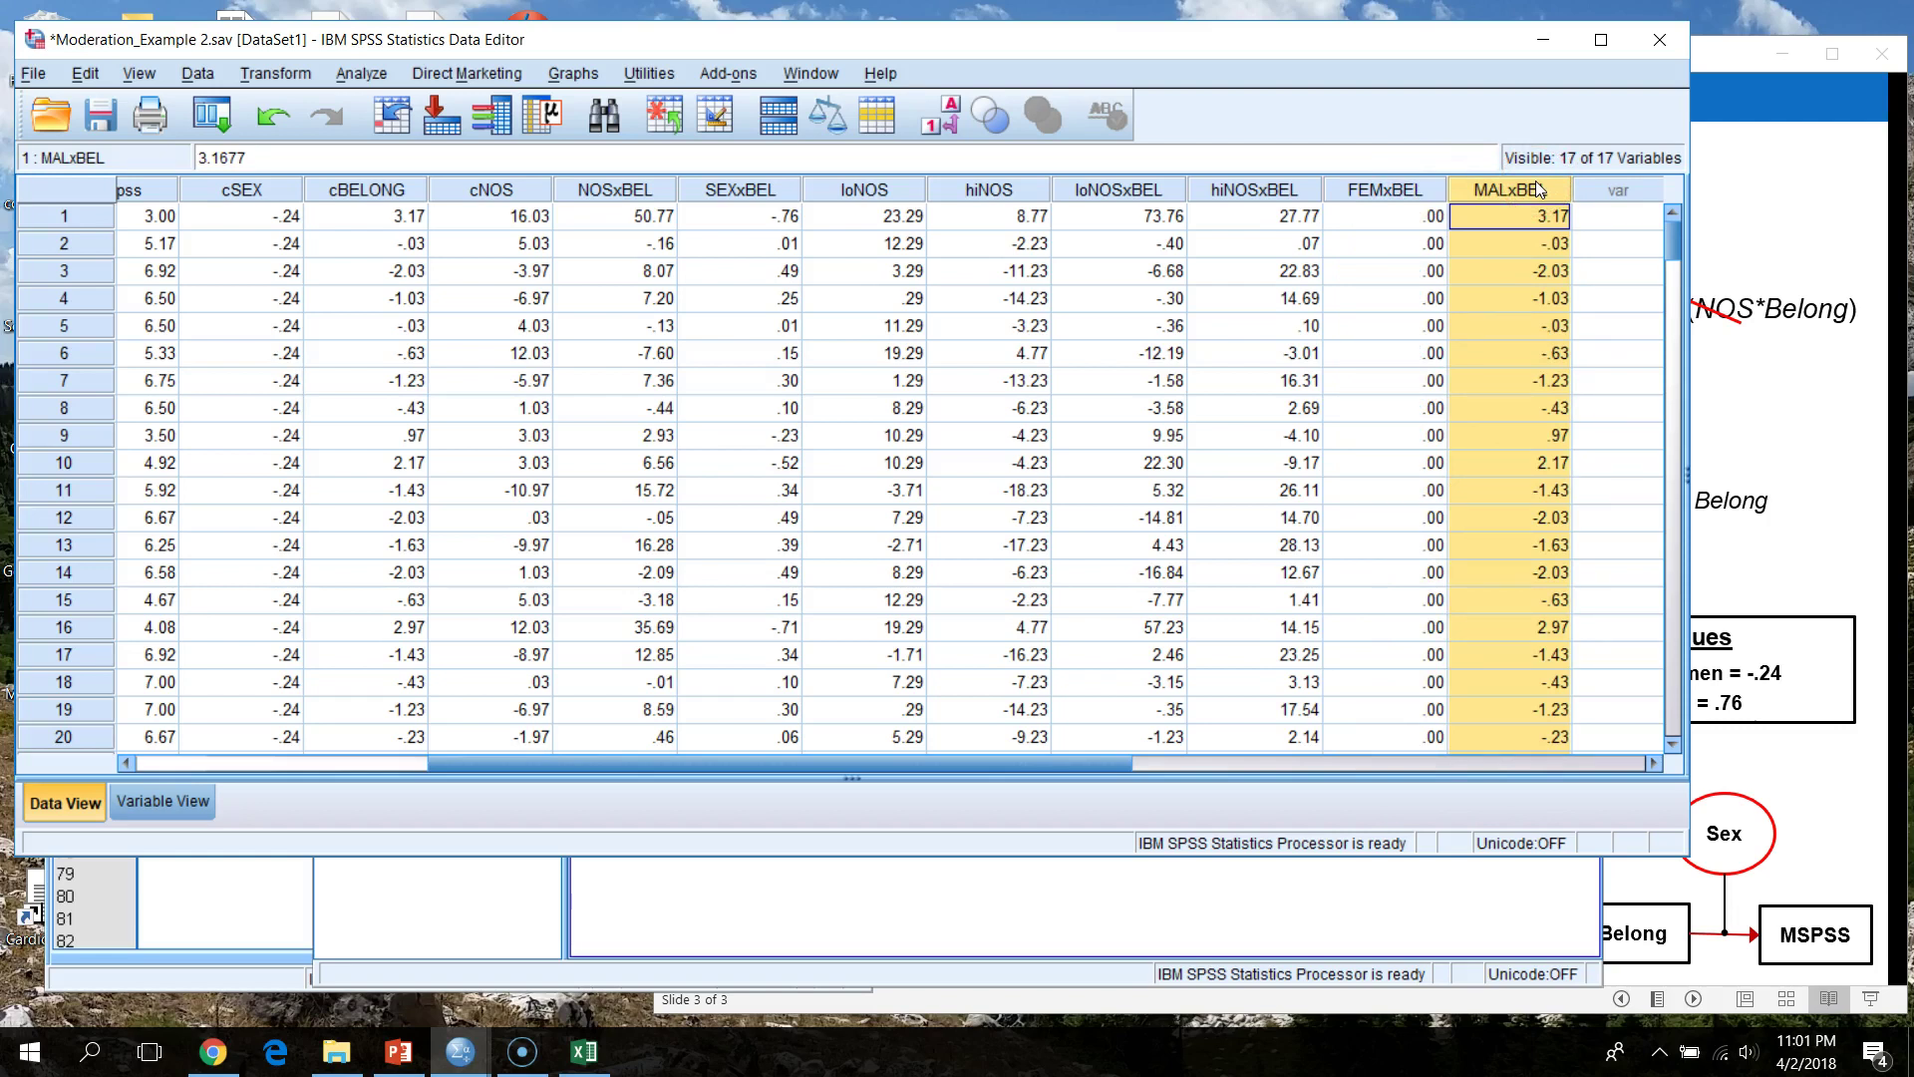
- Maximize the syntax editor and paste a copy of the loNOS and hiNOS REGRESSION commands below the MALxBEL computation
{"action": "left_click", "coordinate": [248, 923]}
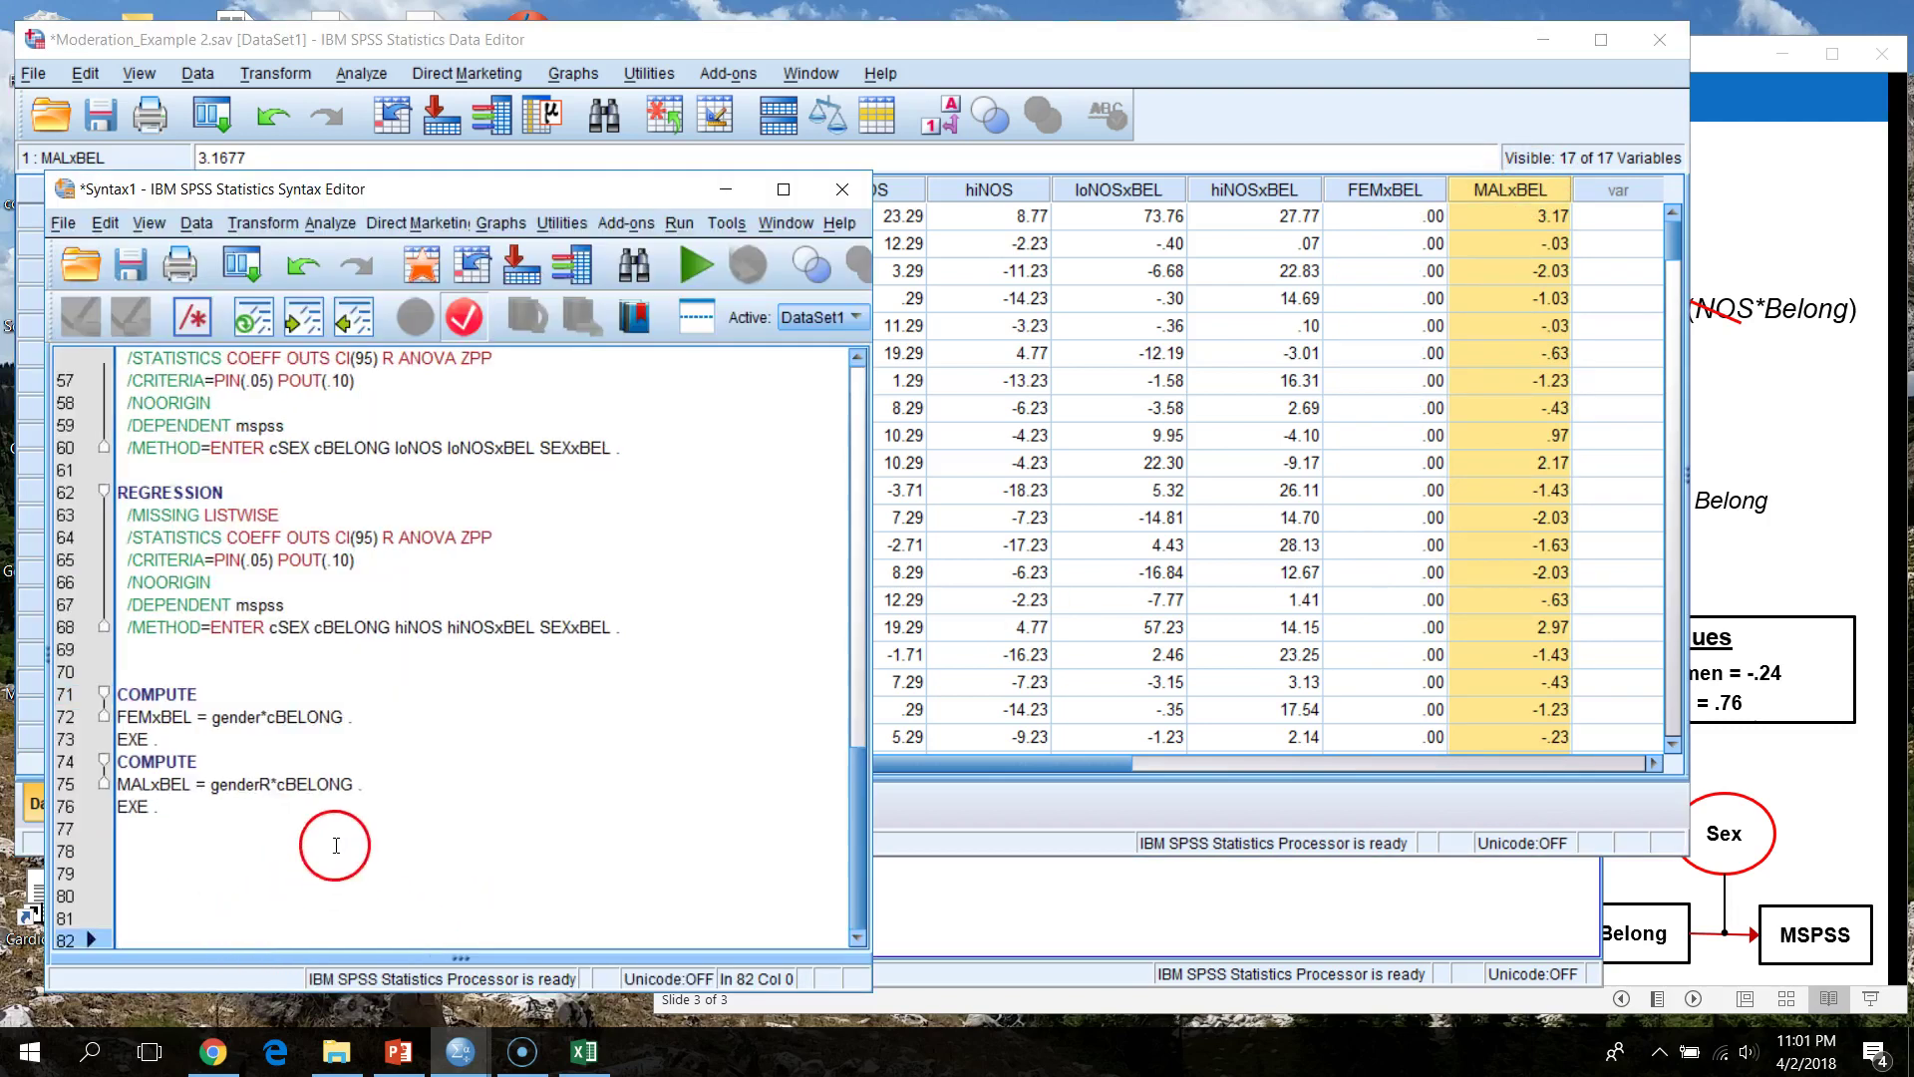
{"action": "left_click", "coordinate": [784, 189]}
{"action": "scroll", "coordinate": [484, 611], "scroll_direction": "up", "scroll_amount": 3}
{"action": "scroll", "coordinate": [308, 650], "scroll_direction": "down", "scroll_amount": 3}
{"action": "left_click_drag", "start_coordinate": [609, 662], "coordinate": [73, 347]}
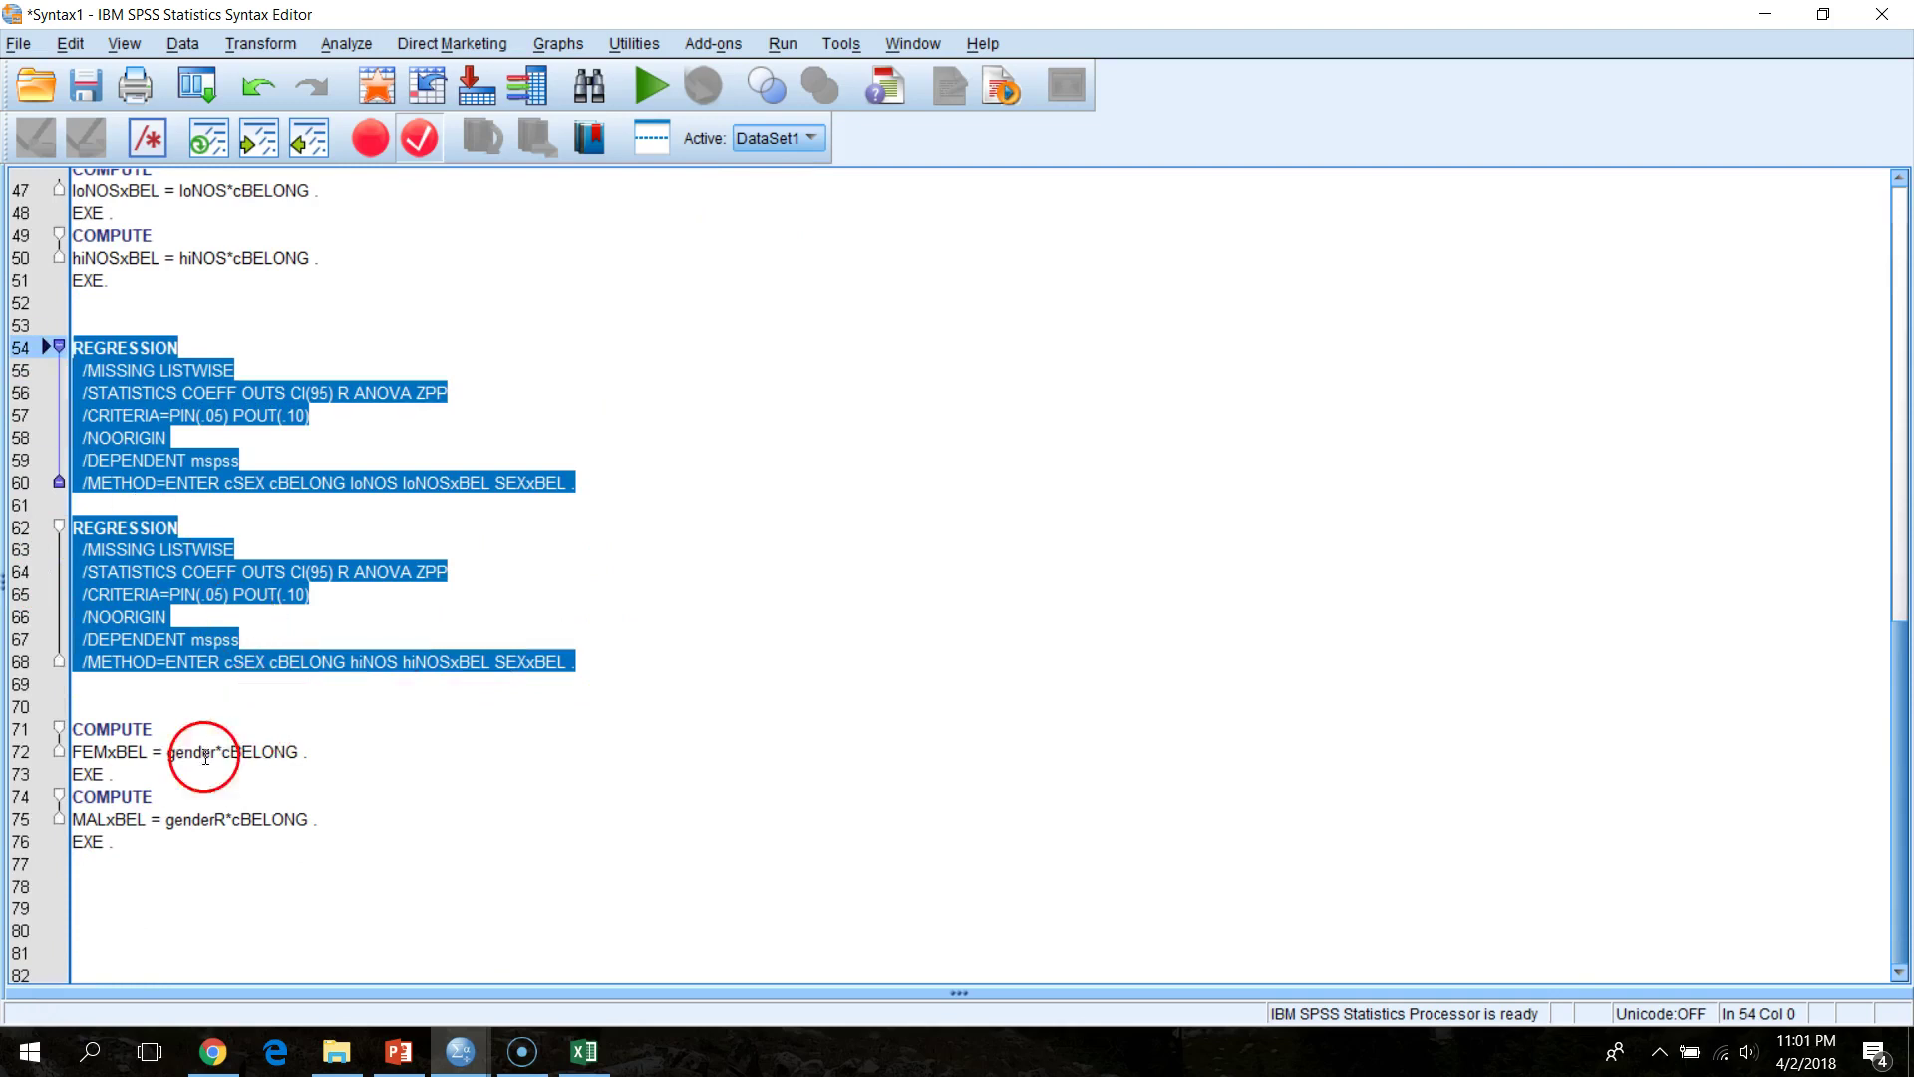
{"action": "left_click", "coordinate": [171, 856]}
{"action": "key", "text": "Down"}
{"action": "key", "text": "Return"}
{"action": "key", "text": "ctrl+v"}
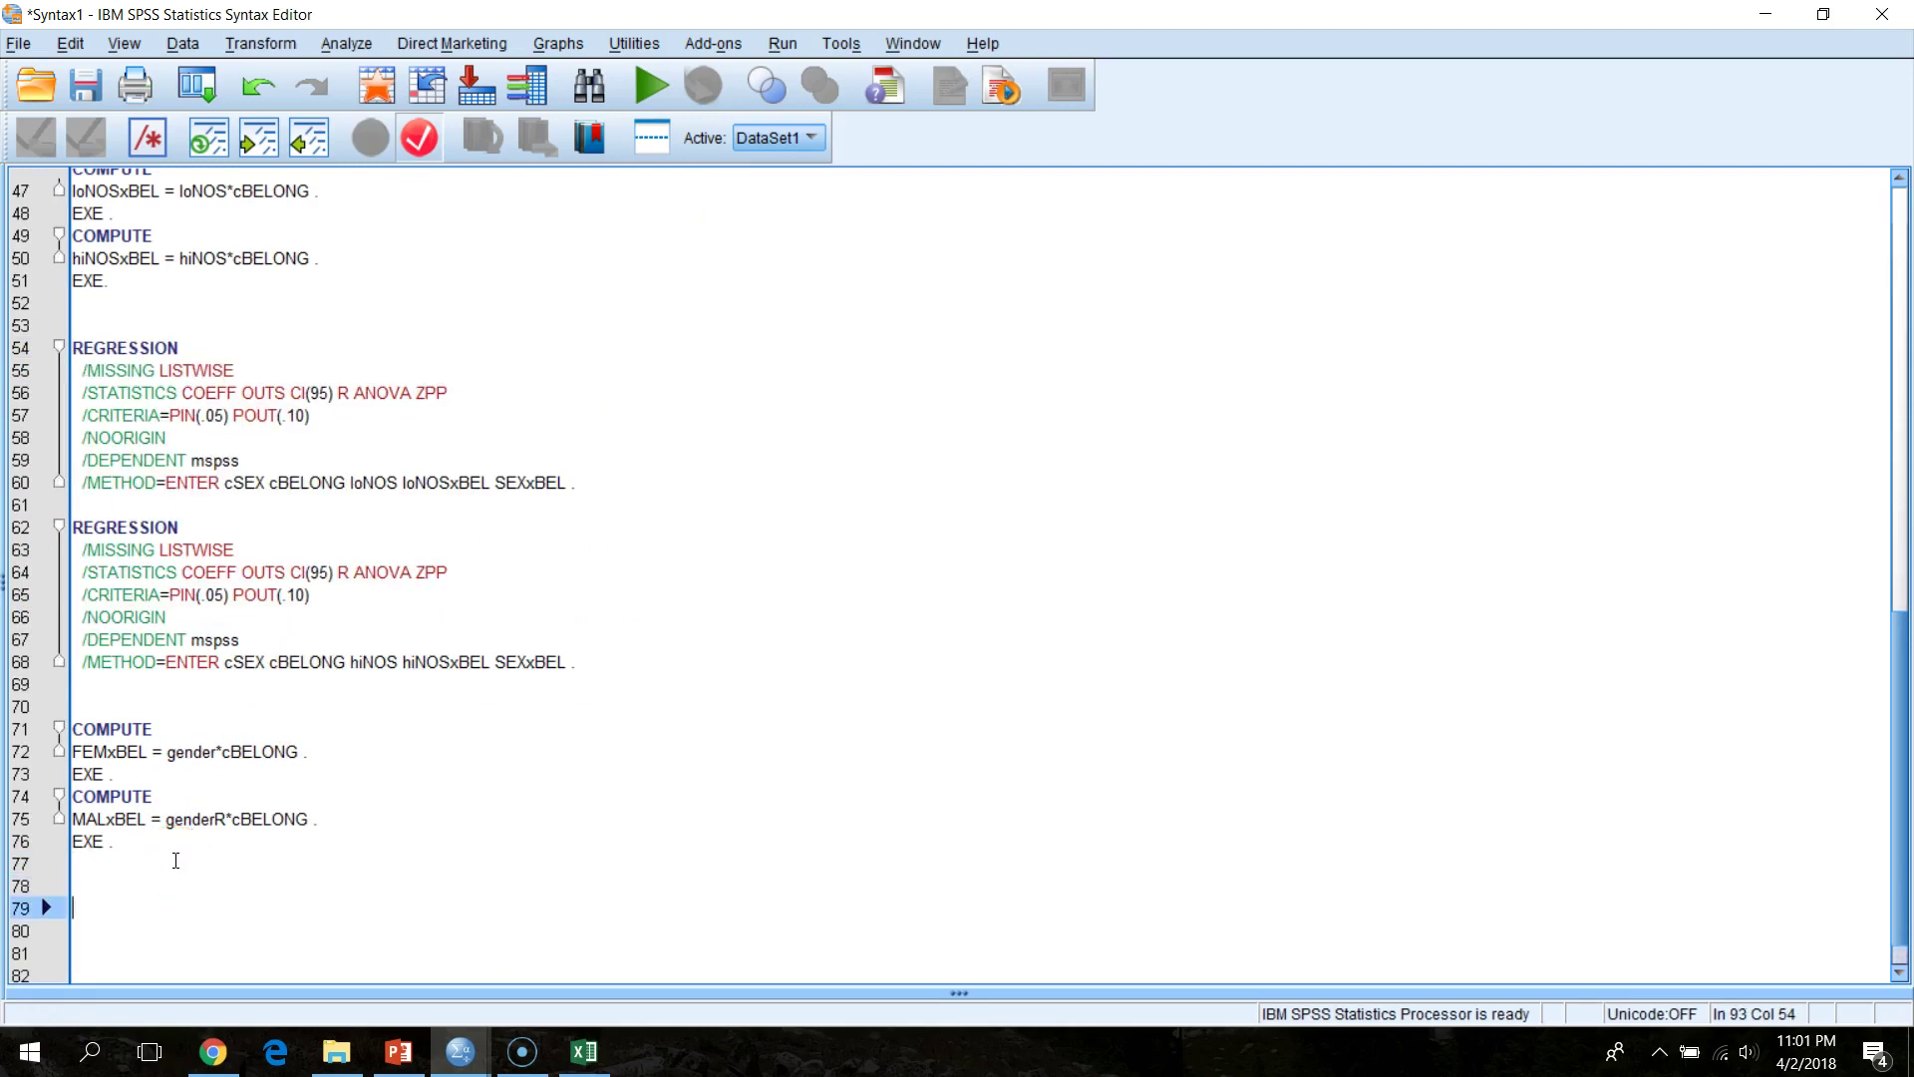
- In the first copied REGRESSION's METHOD line, replace cSEX with gender and loNOS with cNOS
{"action": "scroll", "coordinate": [90, 666], "scroll_direction": "down", "scroll_amount": 1}
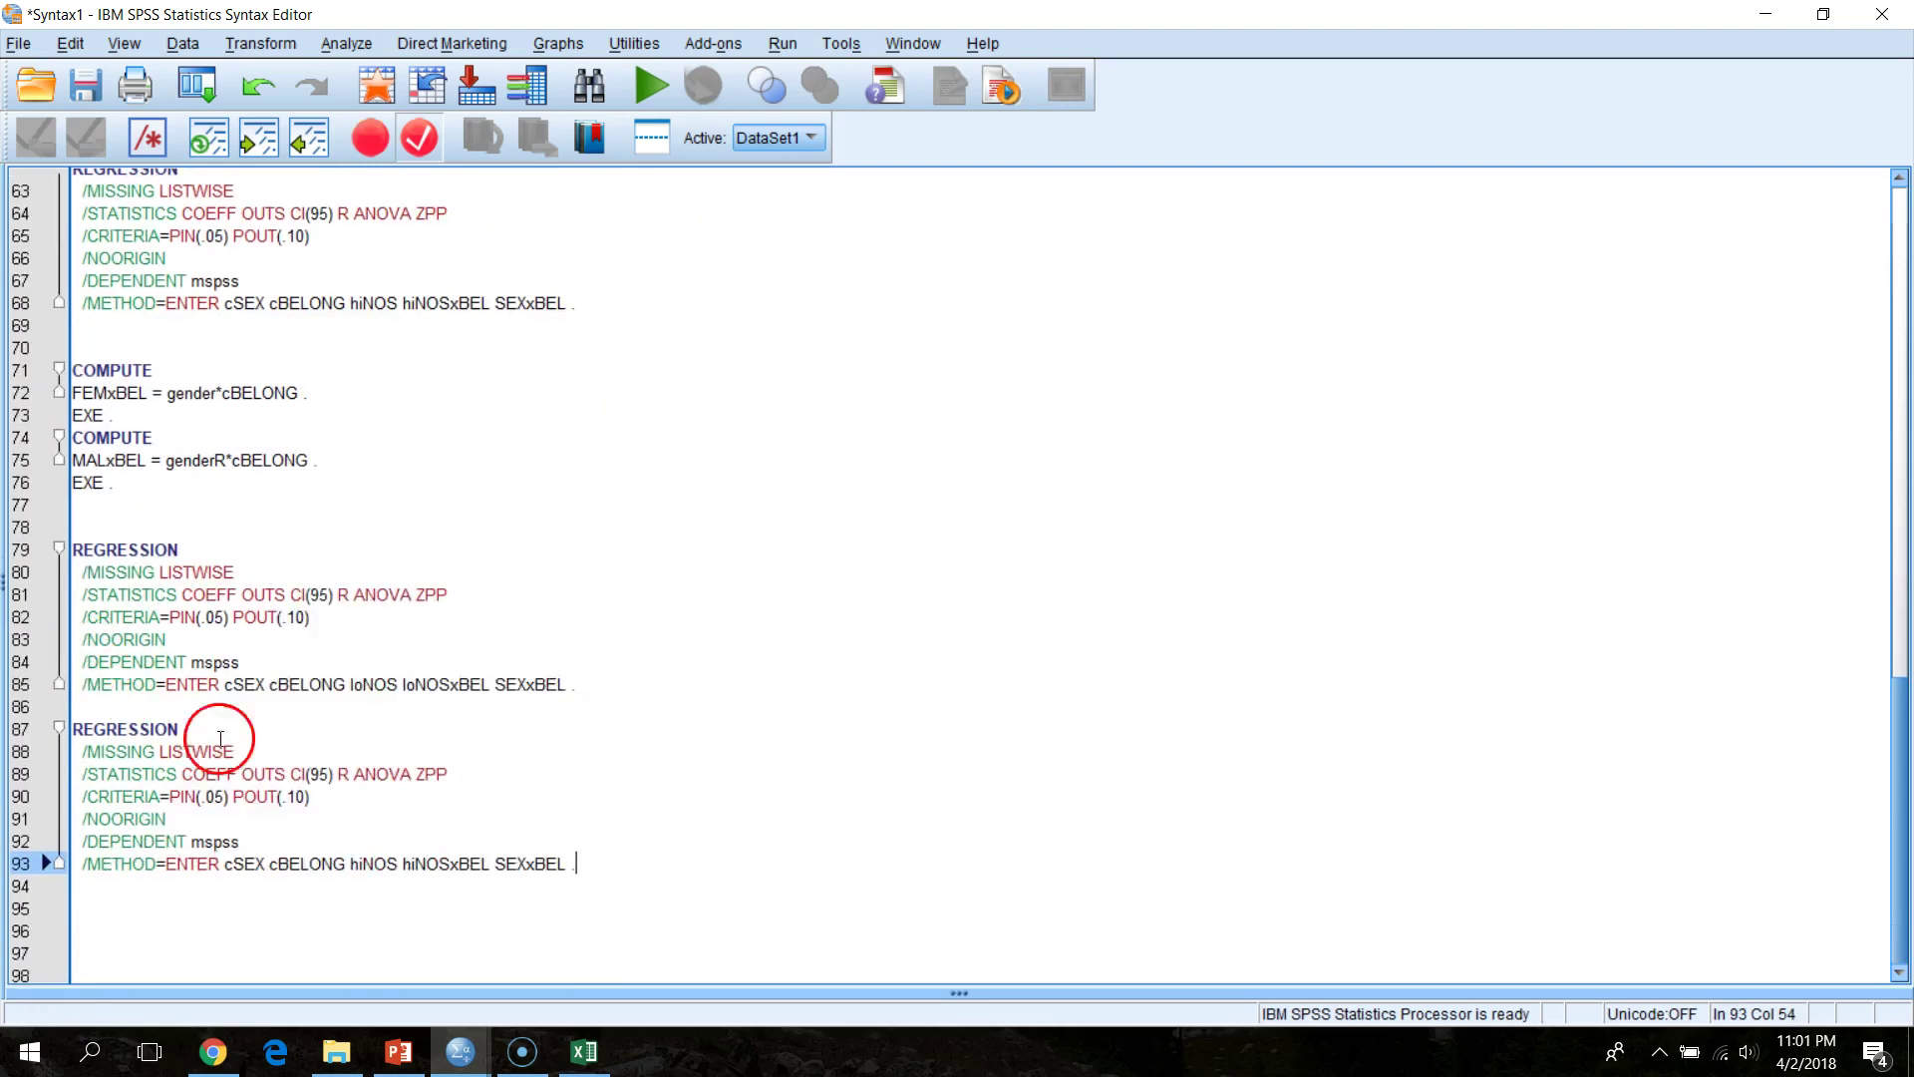
{"action": "double_click", "coordinate": [246, 687]}
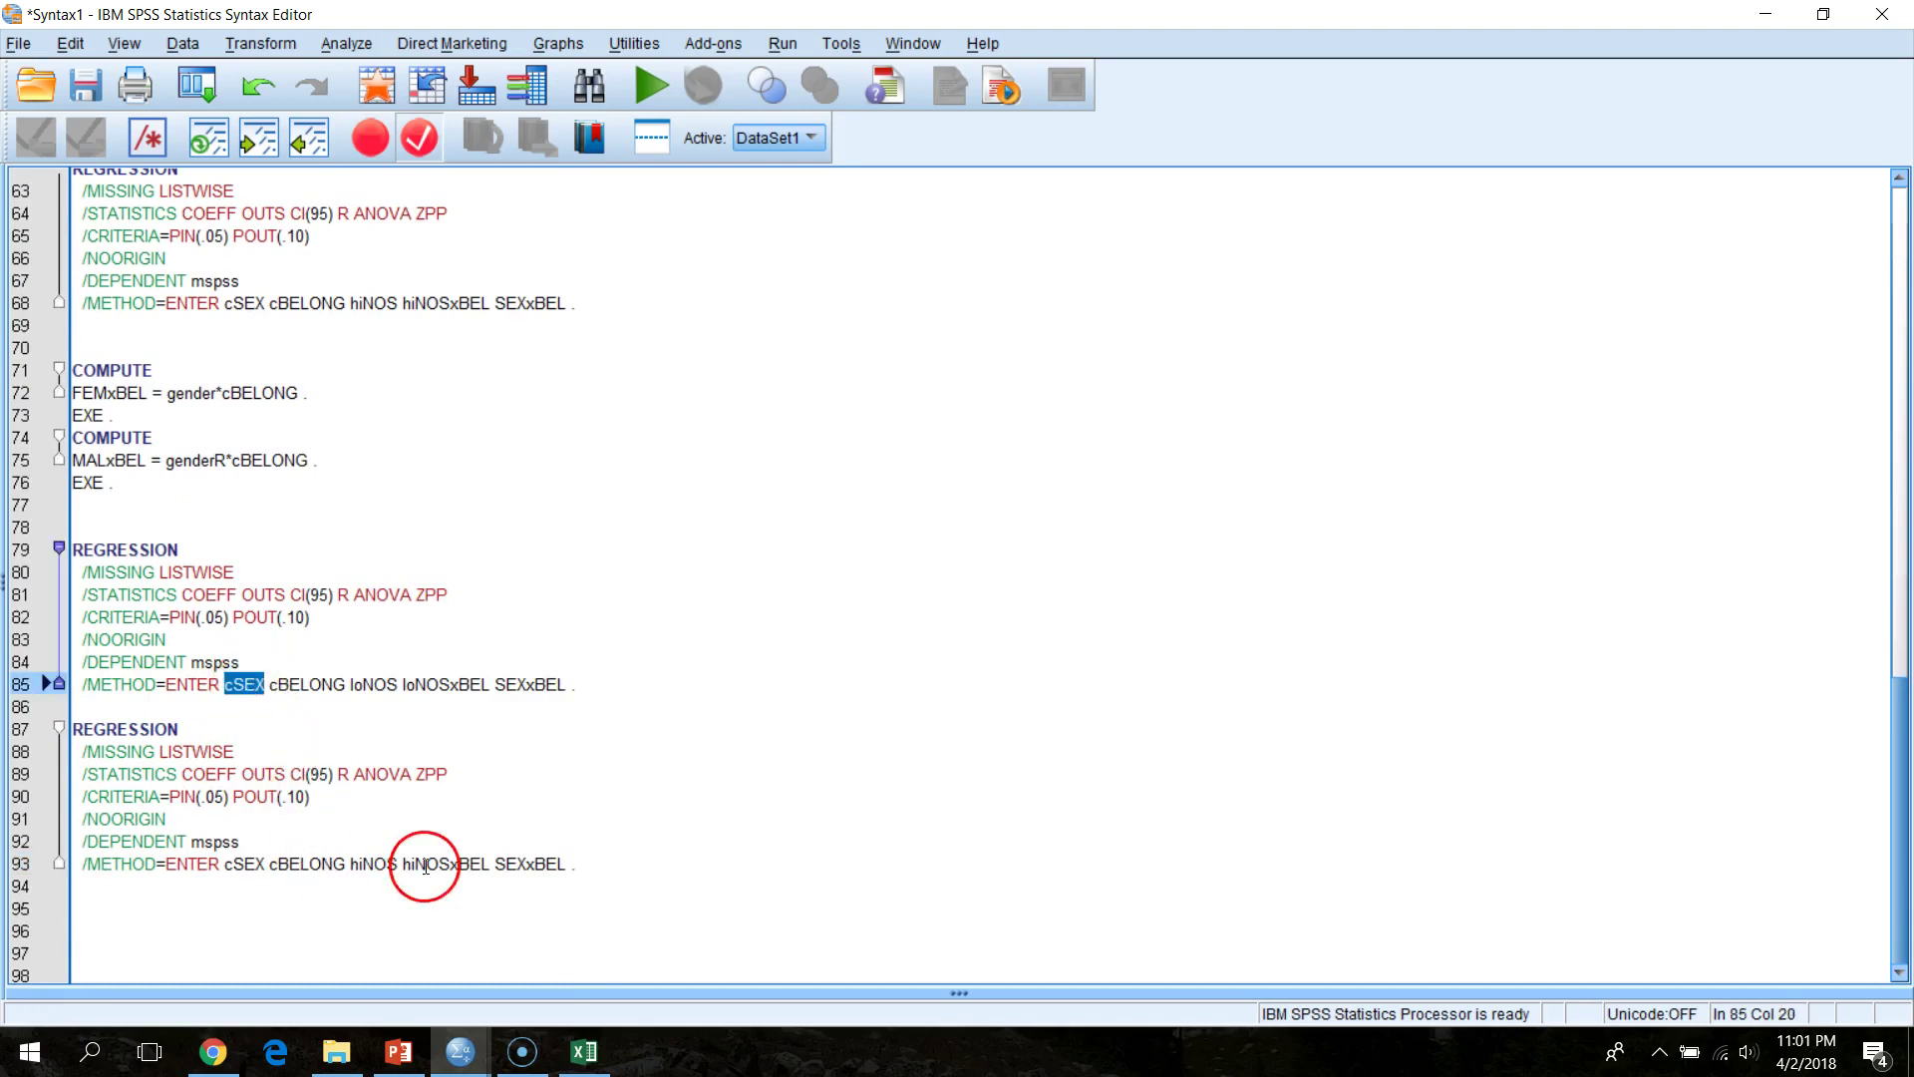
{"action": "type", "text": "gender"}
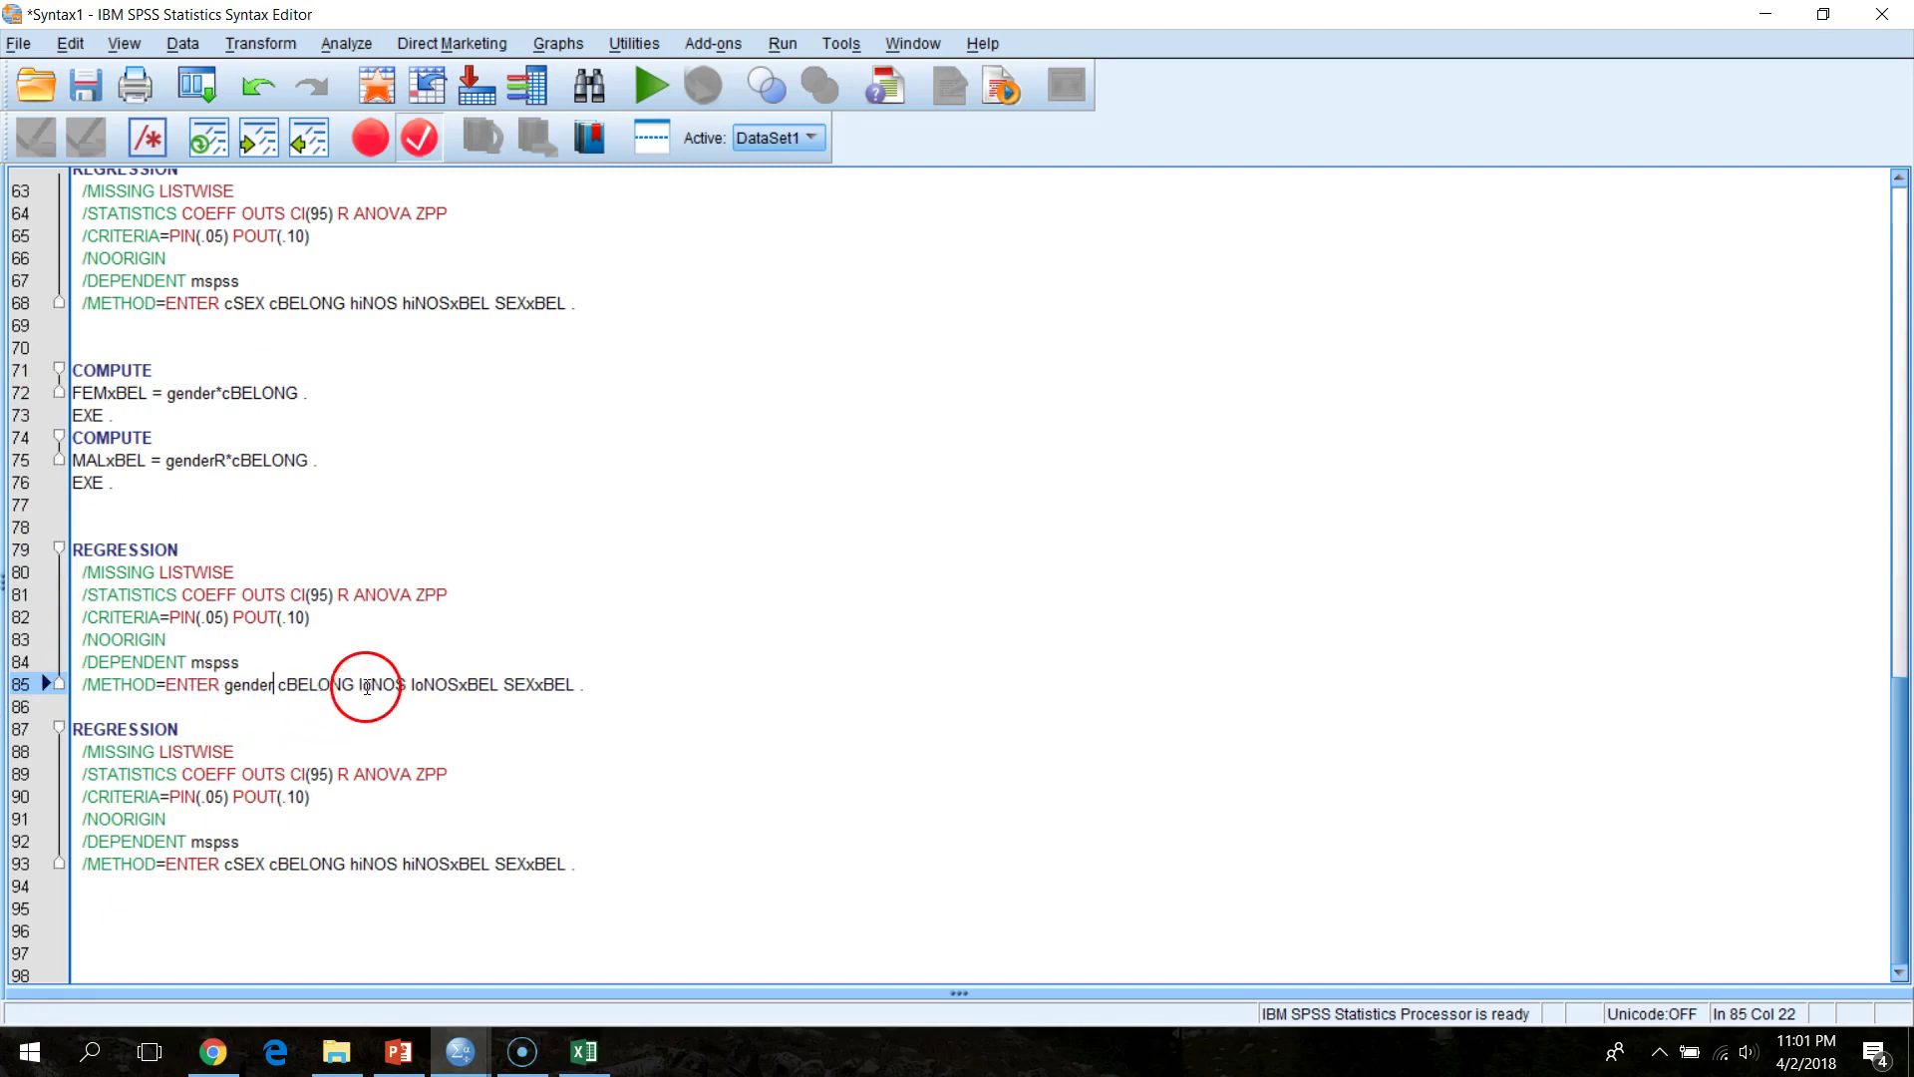
{"action": "left_click", "coordinate": [264, 685]}
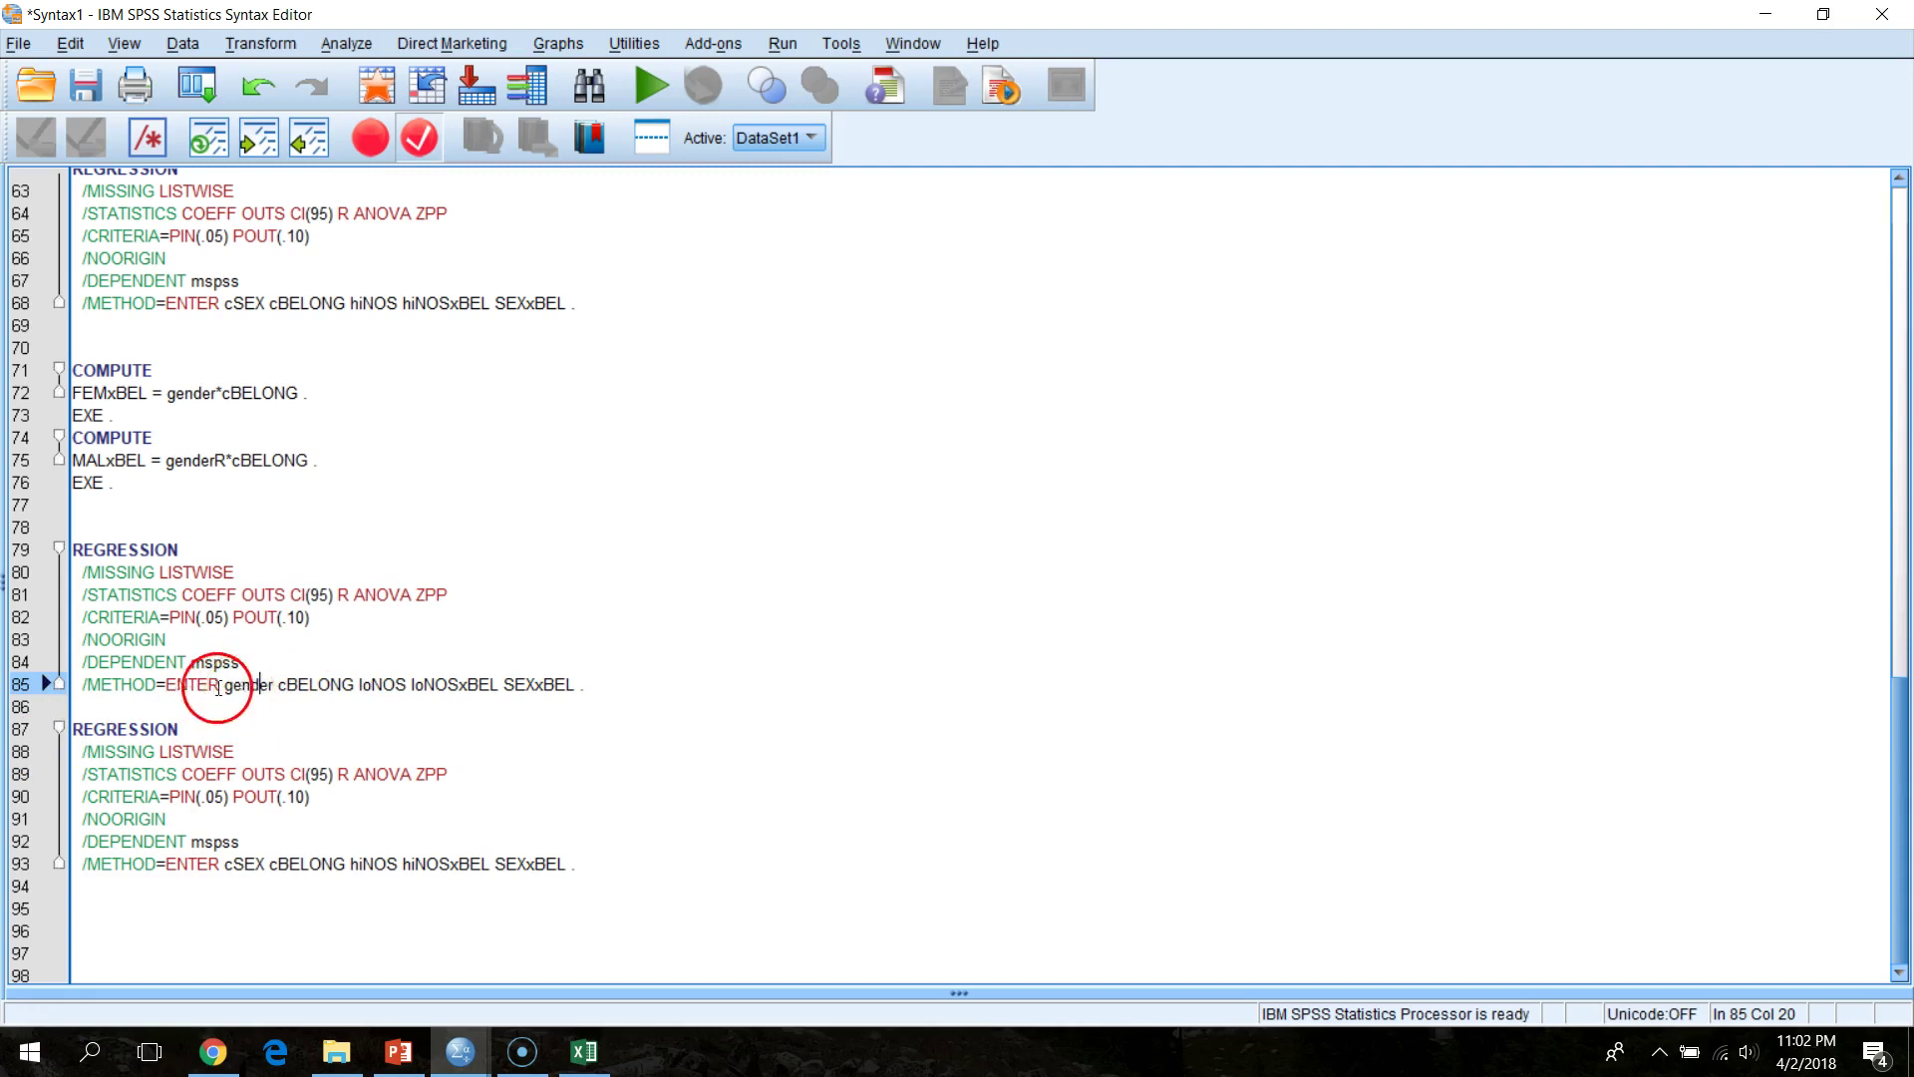
{"action": "double_click", "coordinate": [380, 684]}
{"action": "type", "text": "cNOS"}
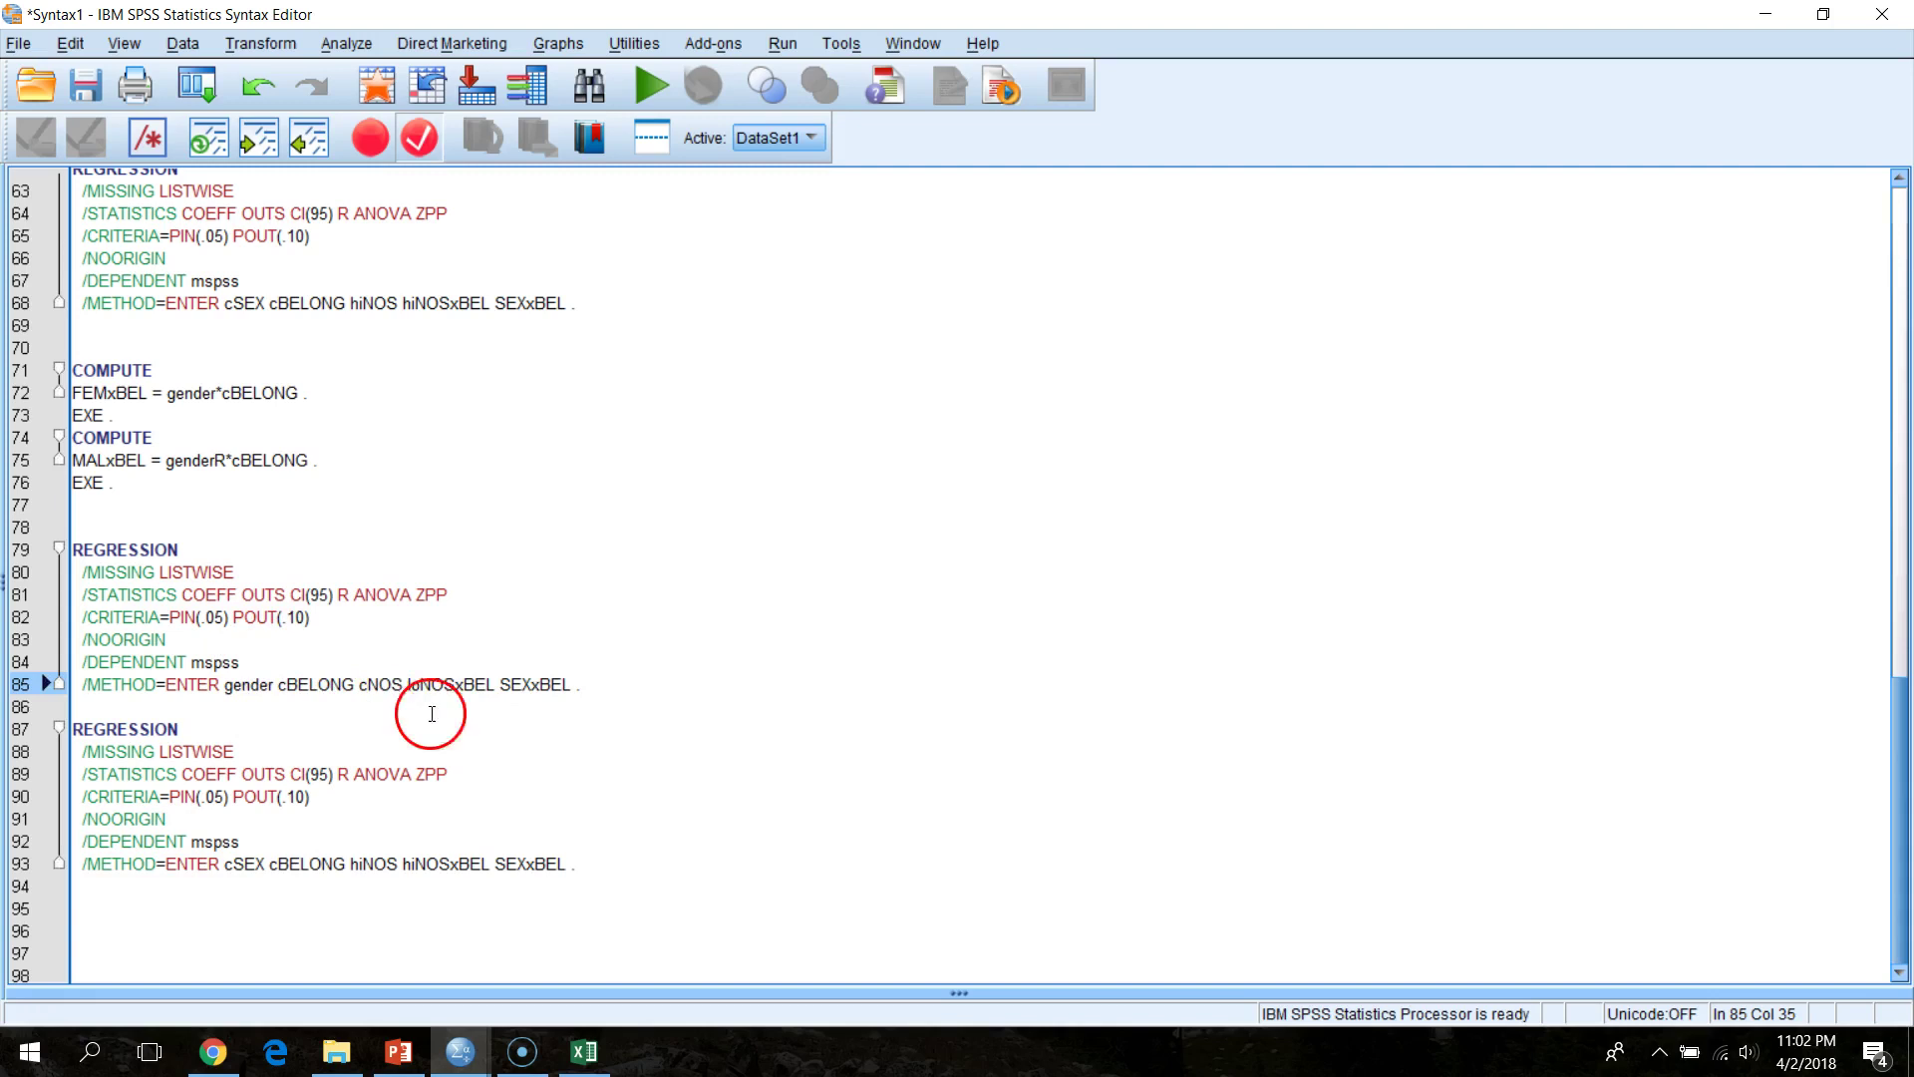
- Look up the NOS interaction term in the original full REGRESSION and replace loNOSxBEL with NOSxBEL in the first copied REGRESSION
{"action": "scroll", "coordinate": [289, 581], "scroll_direction": "up", "scroll_amount": 8}
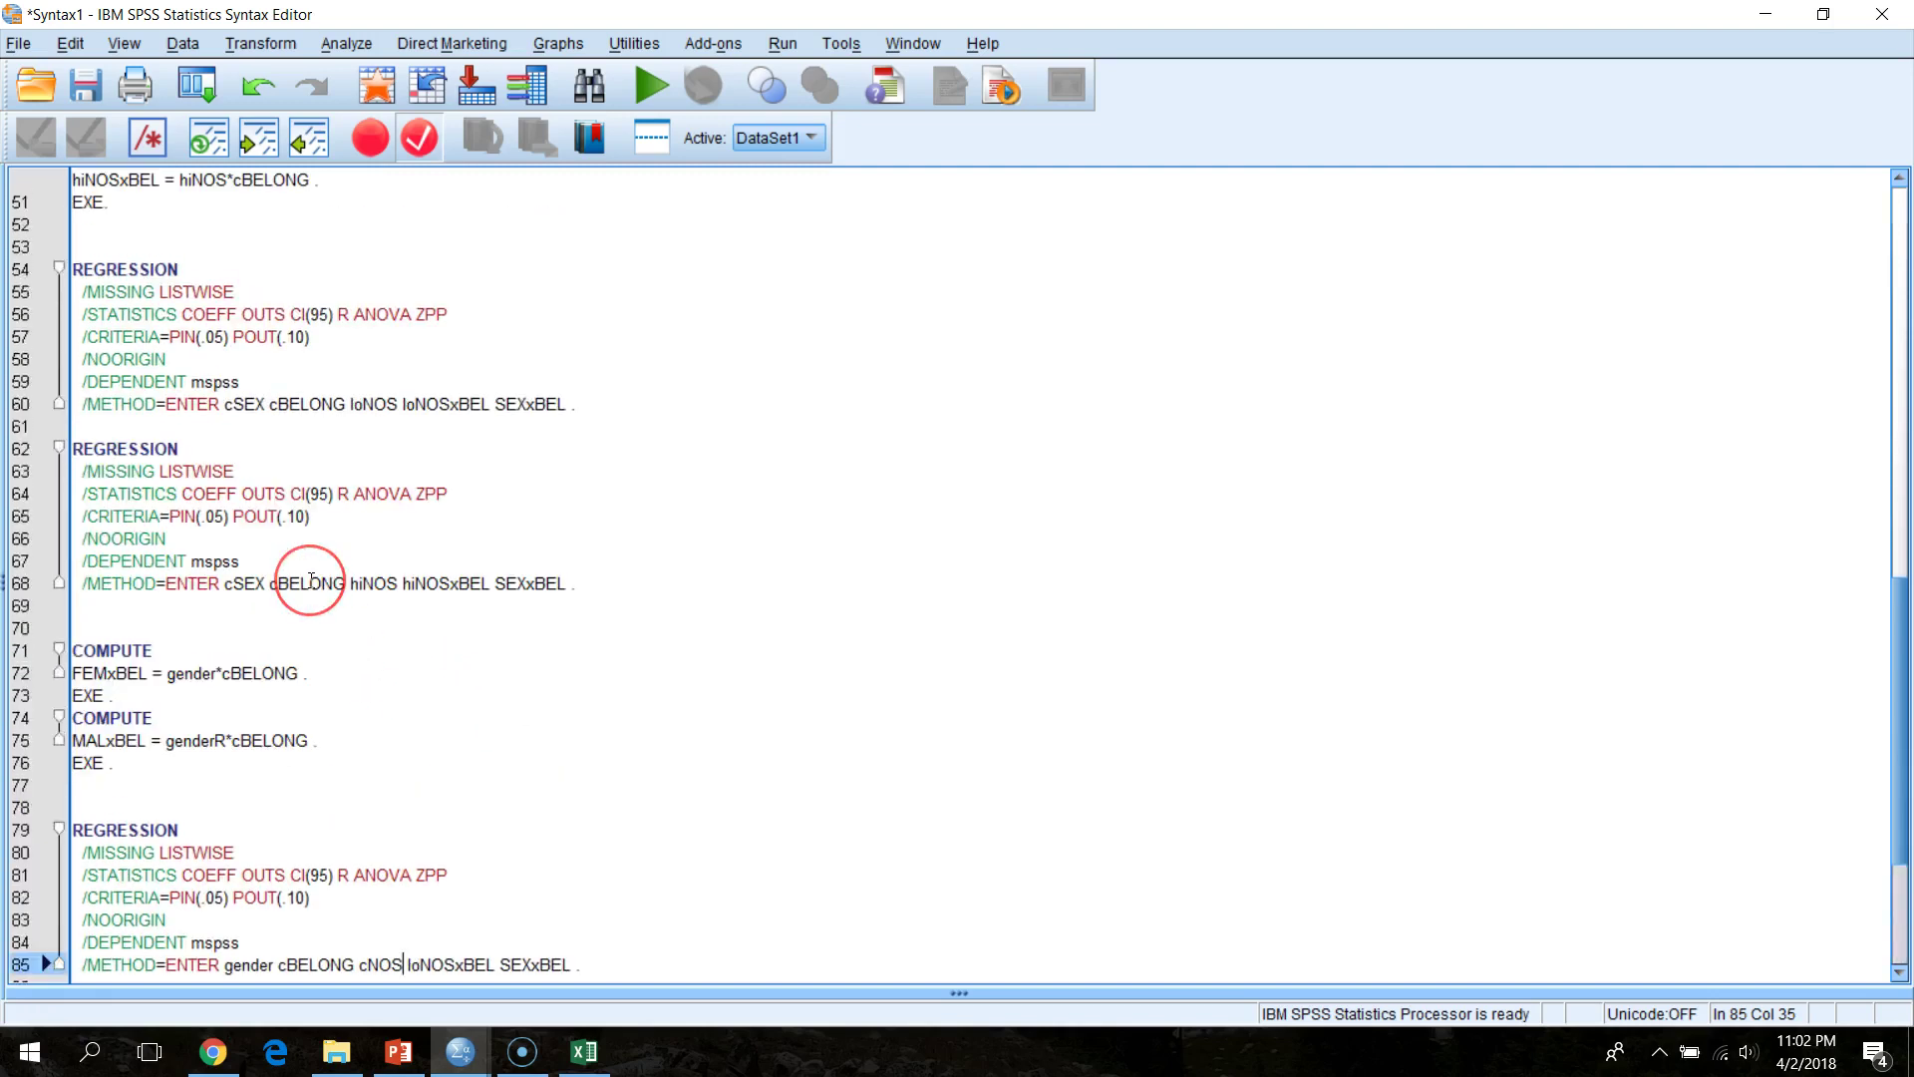
{"action": "scroll", "coordinate": [312, 581], "scroll_direction": "up", "scroll_amount": 6}
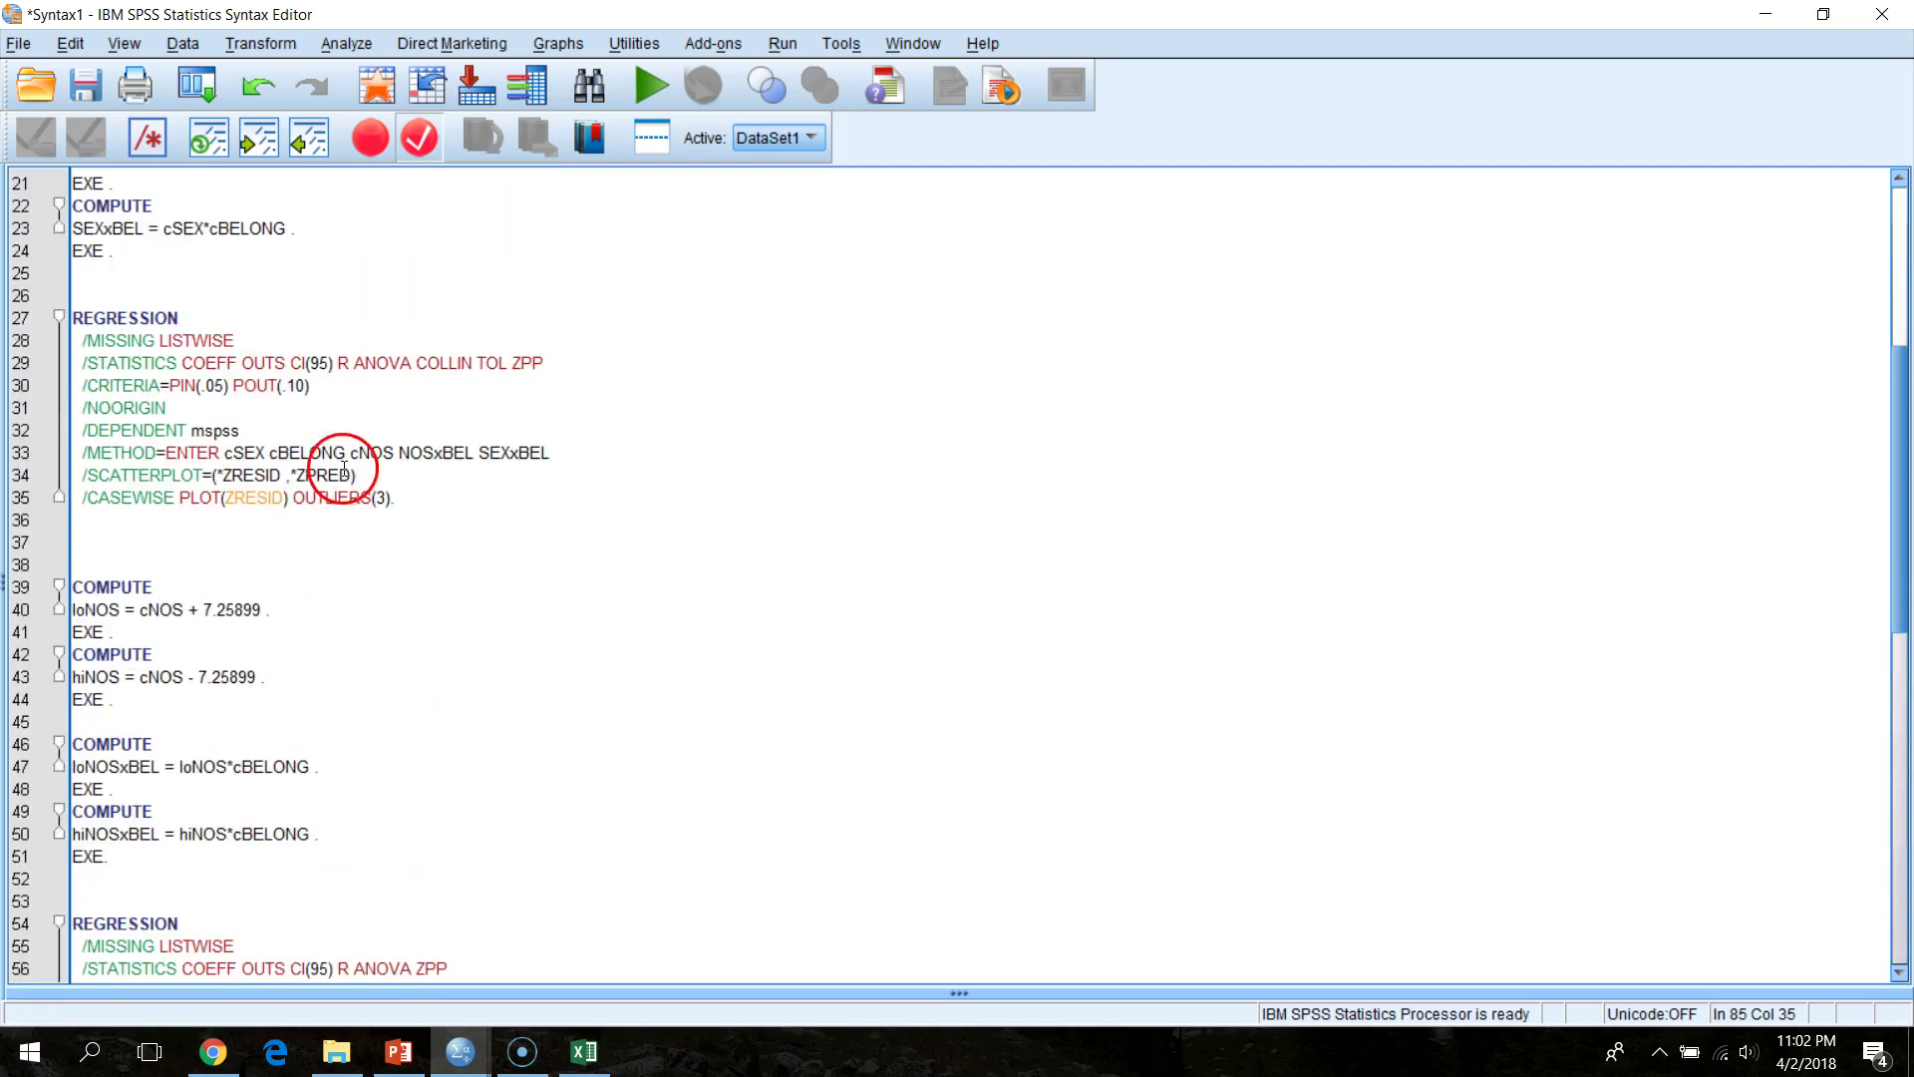
{"action": "triple_click", "coordinate": [415, 452]}
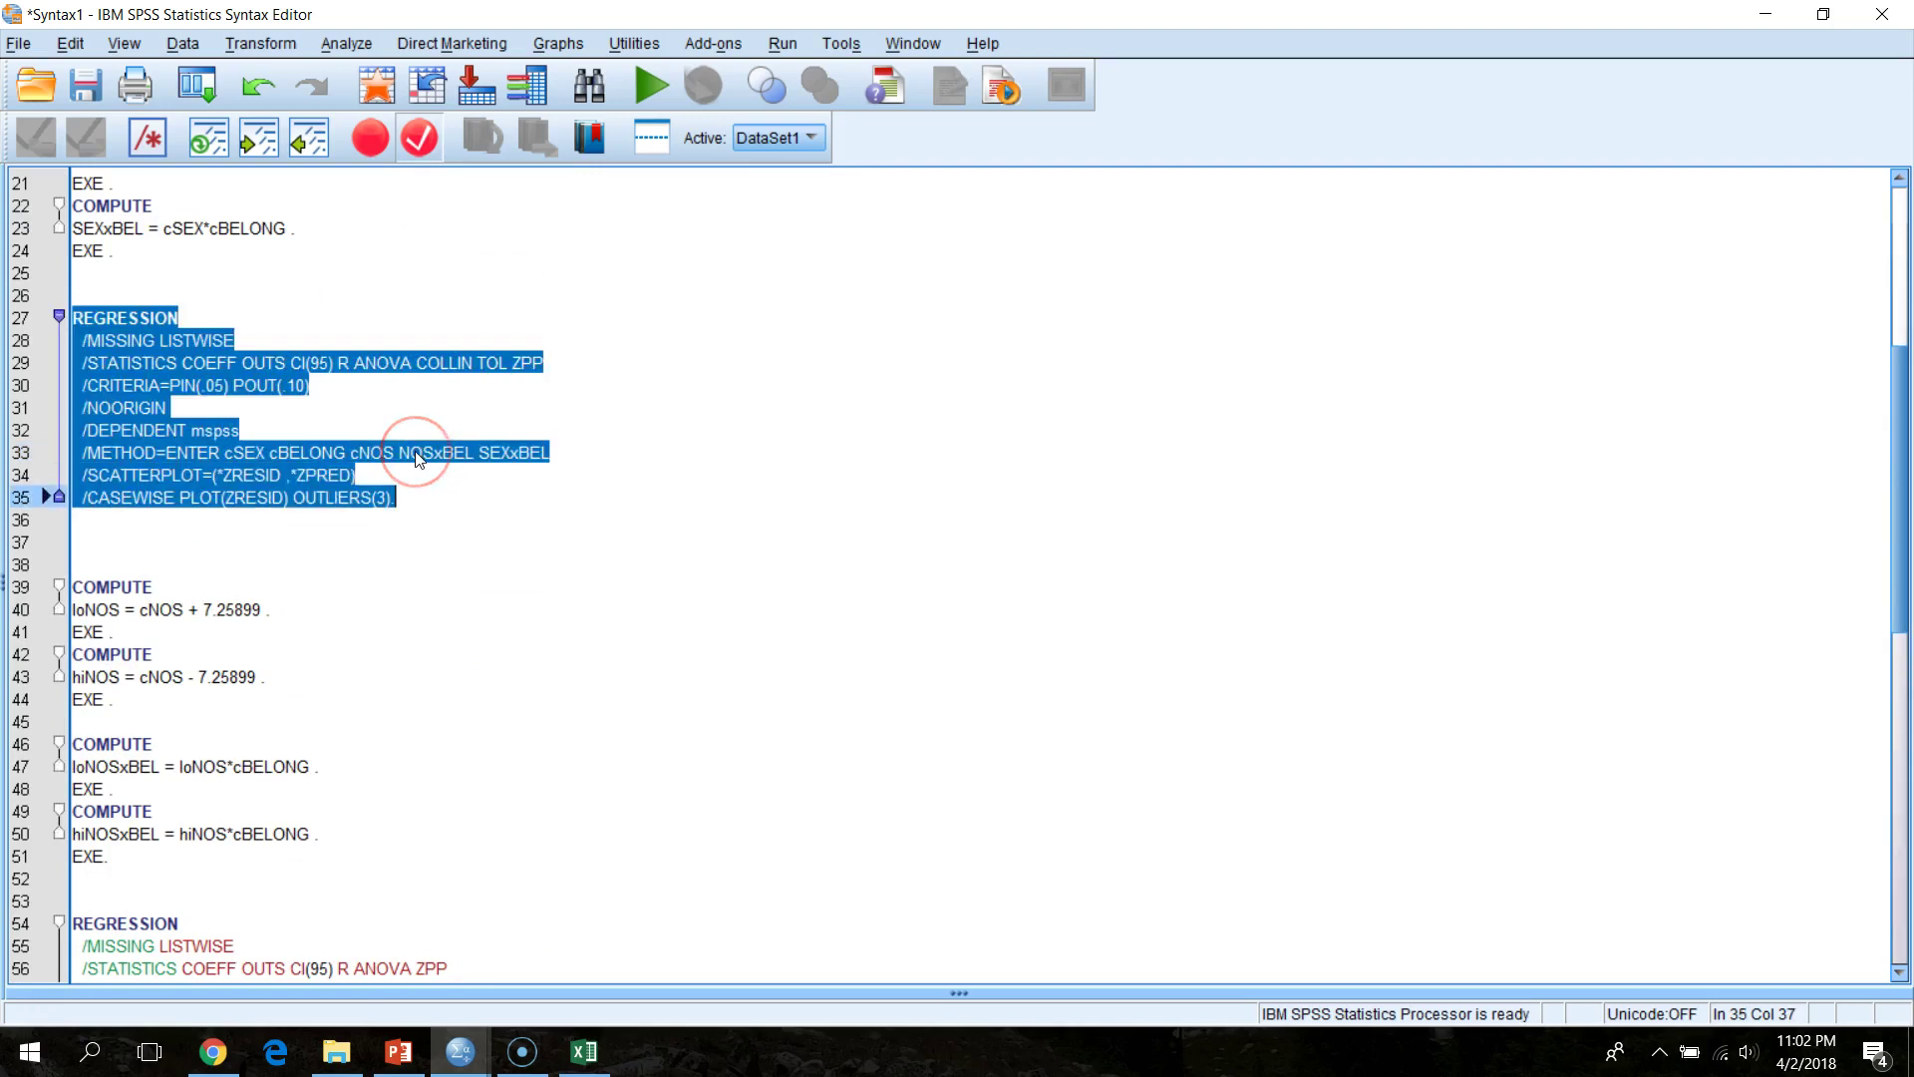
{"action": "left_click", "coordinate": [409, 454]}
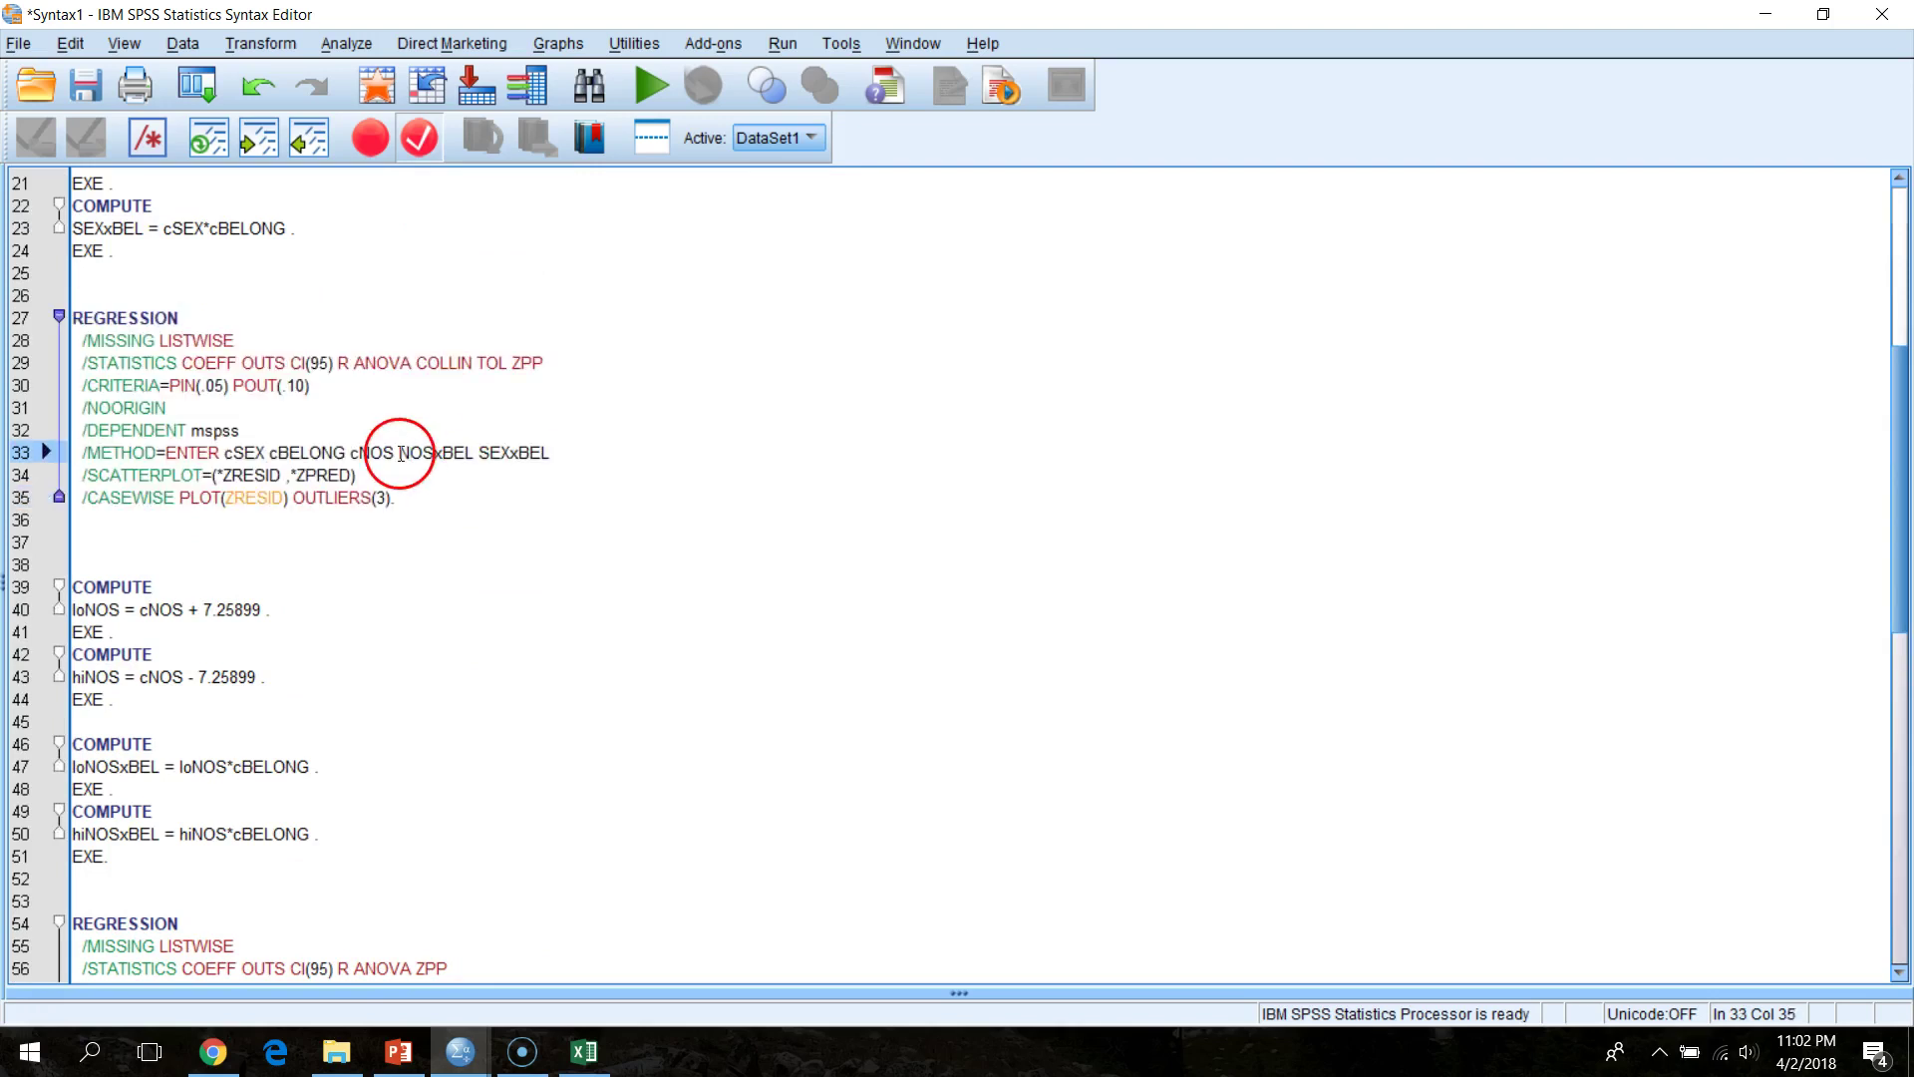
{"action": "left_click_drag", "start_coordinate": [401, 455], "coordinate": [469, 454]}
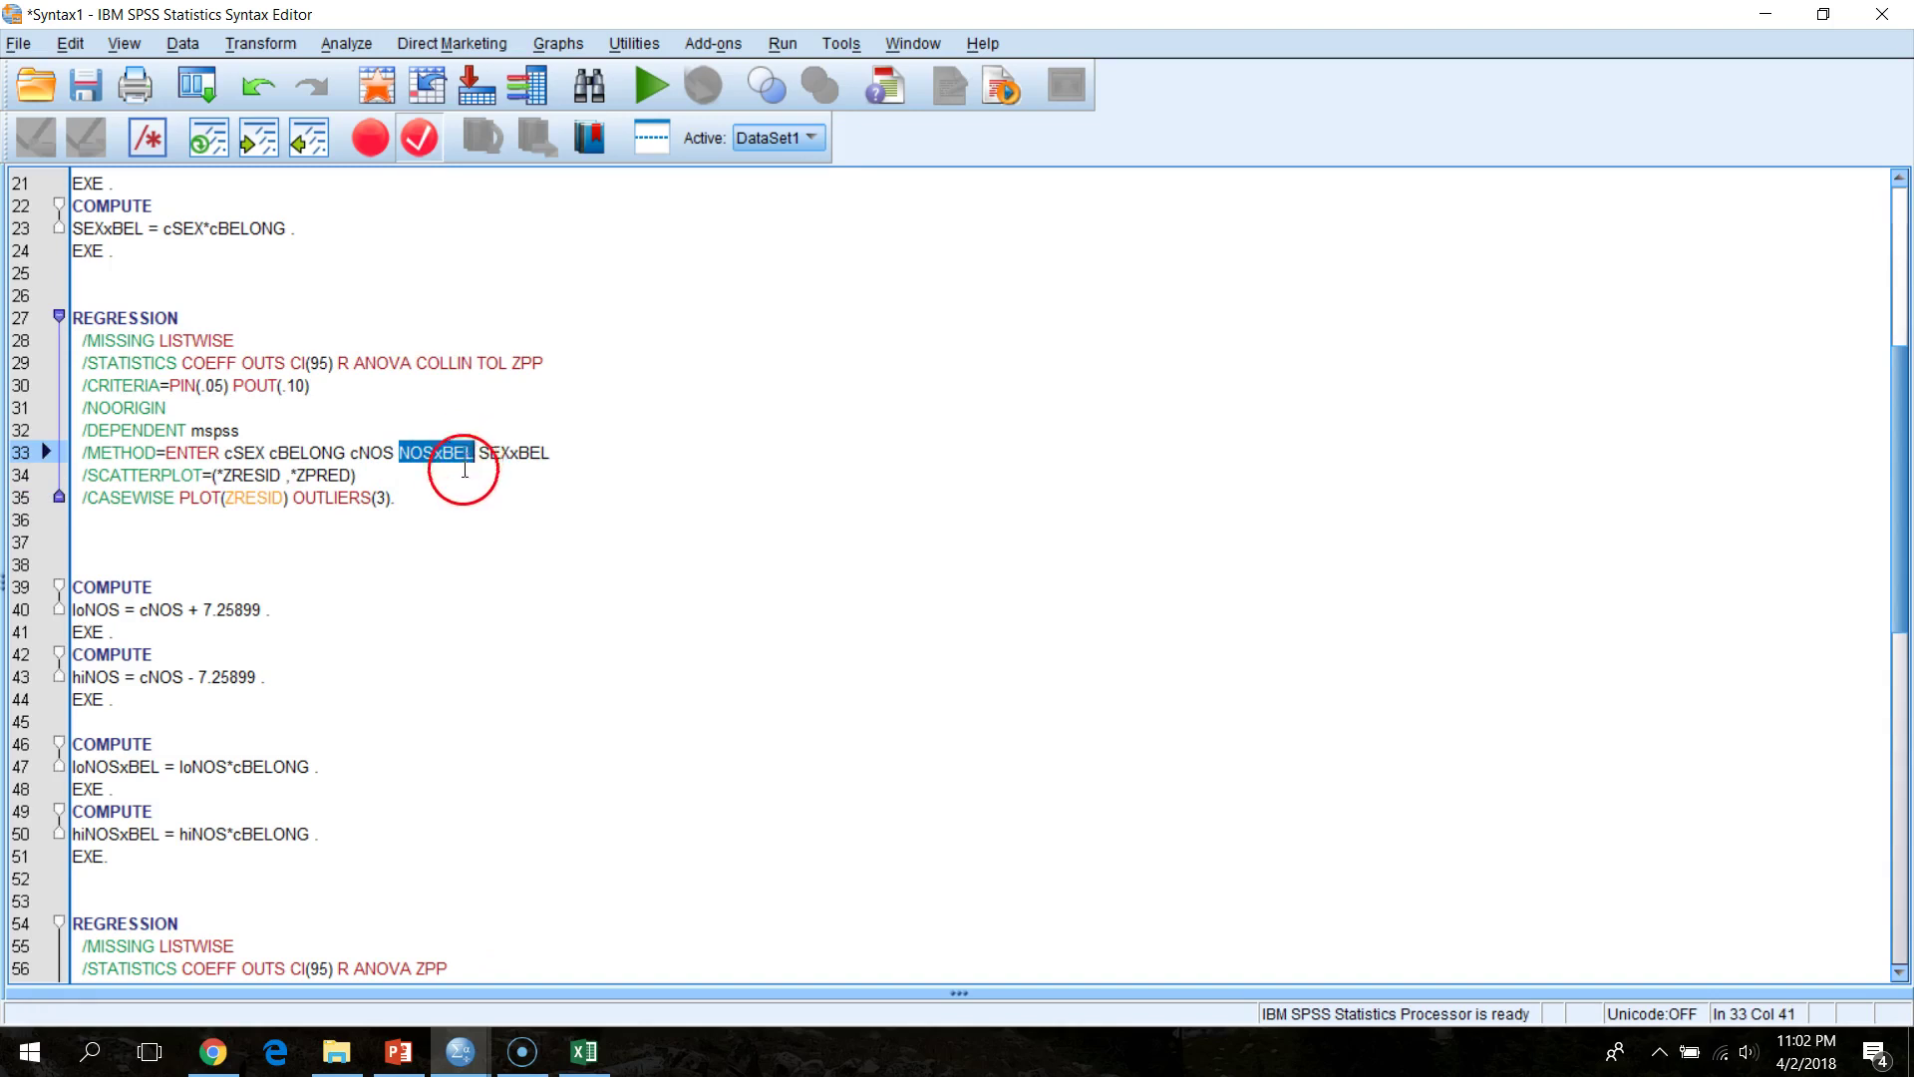
{"action": "scroll", "coordinate": [509, 696], "scroll_direction": "down", "scroll_amount": 11}
{"action": "scroll", "coordinate": [509, 696], "scroll_direction": "down", "scroll_amount": 3}
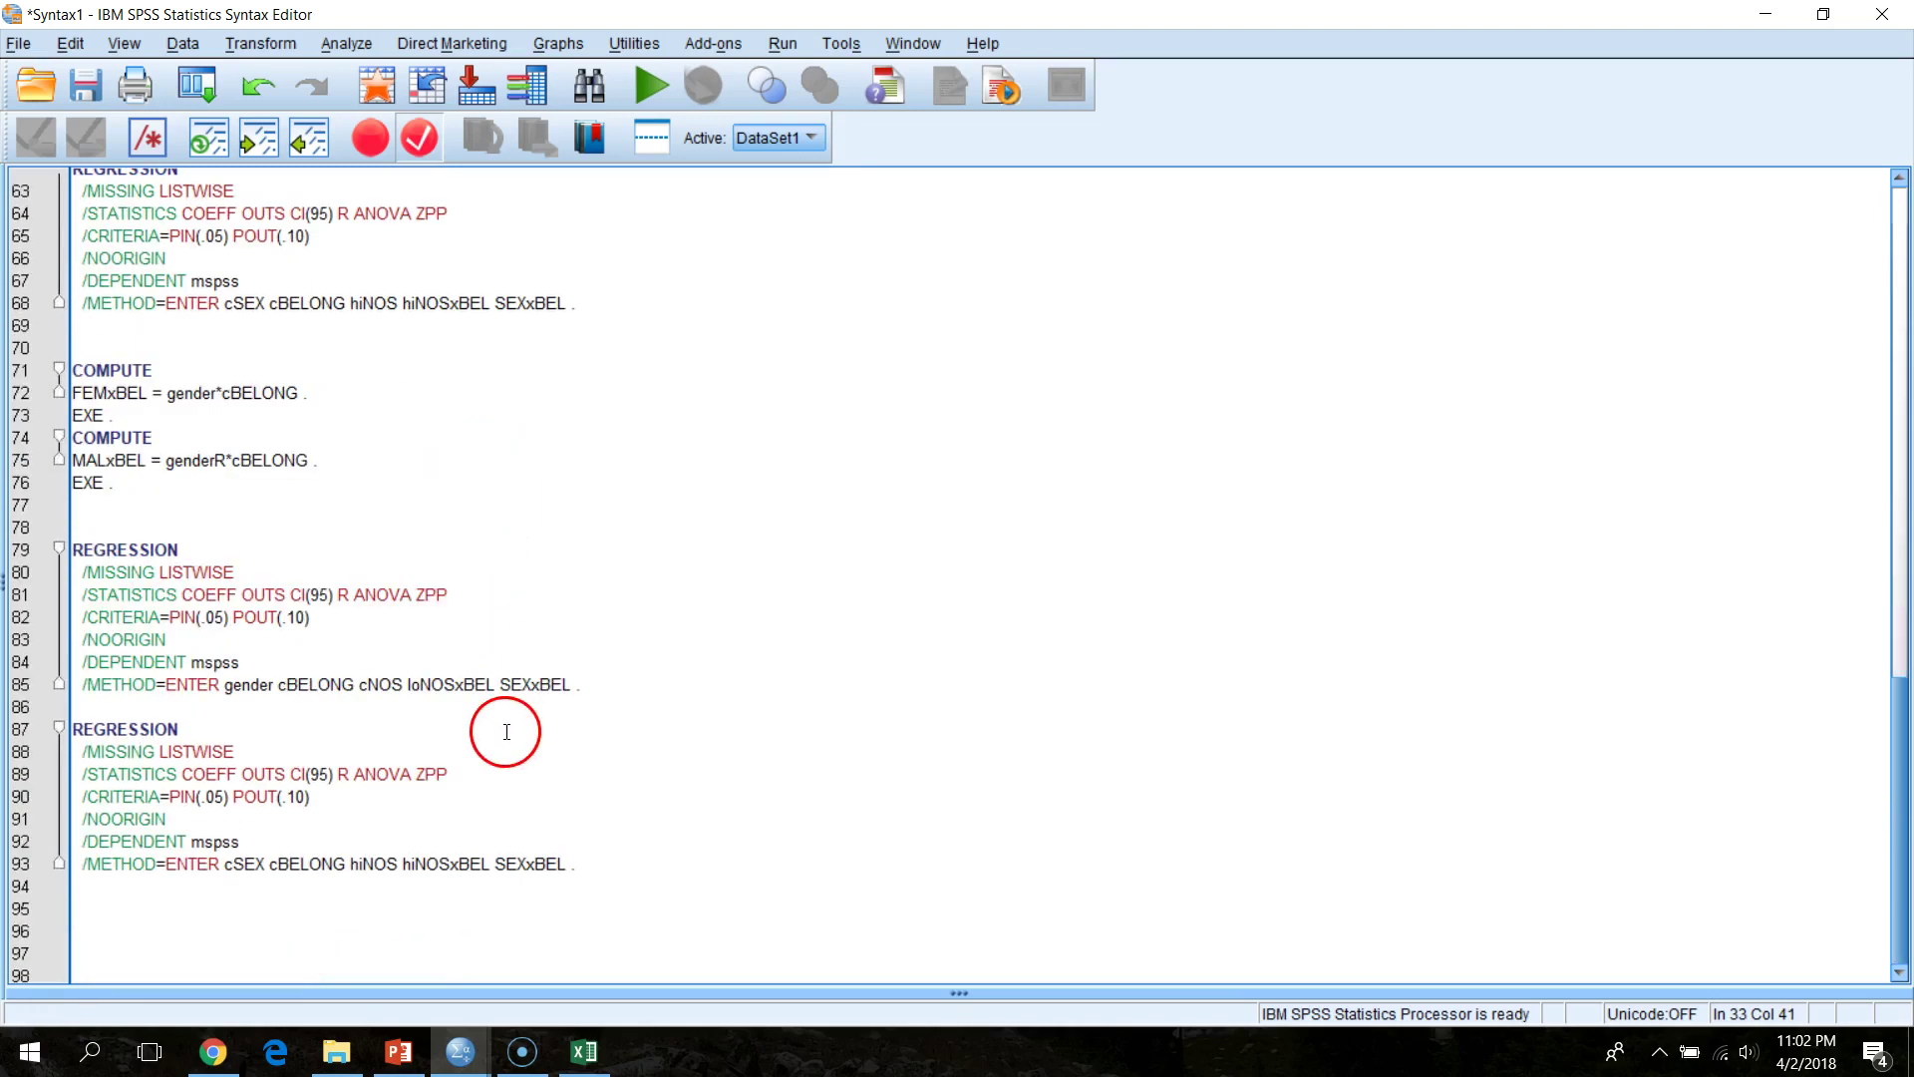
{"action": "double_click", "coordinate": [435, 684]}
{"action": "type", "text": "NOSxBEL"}
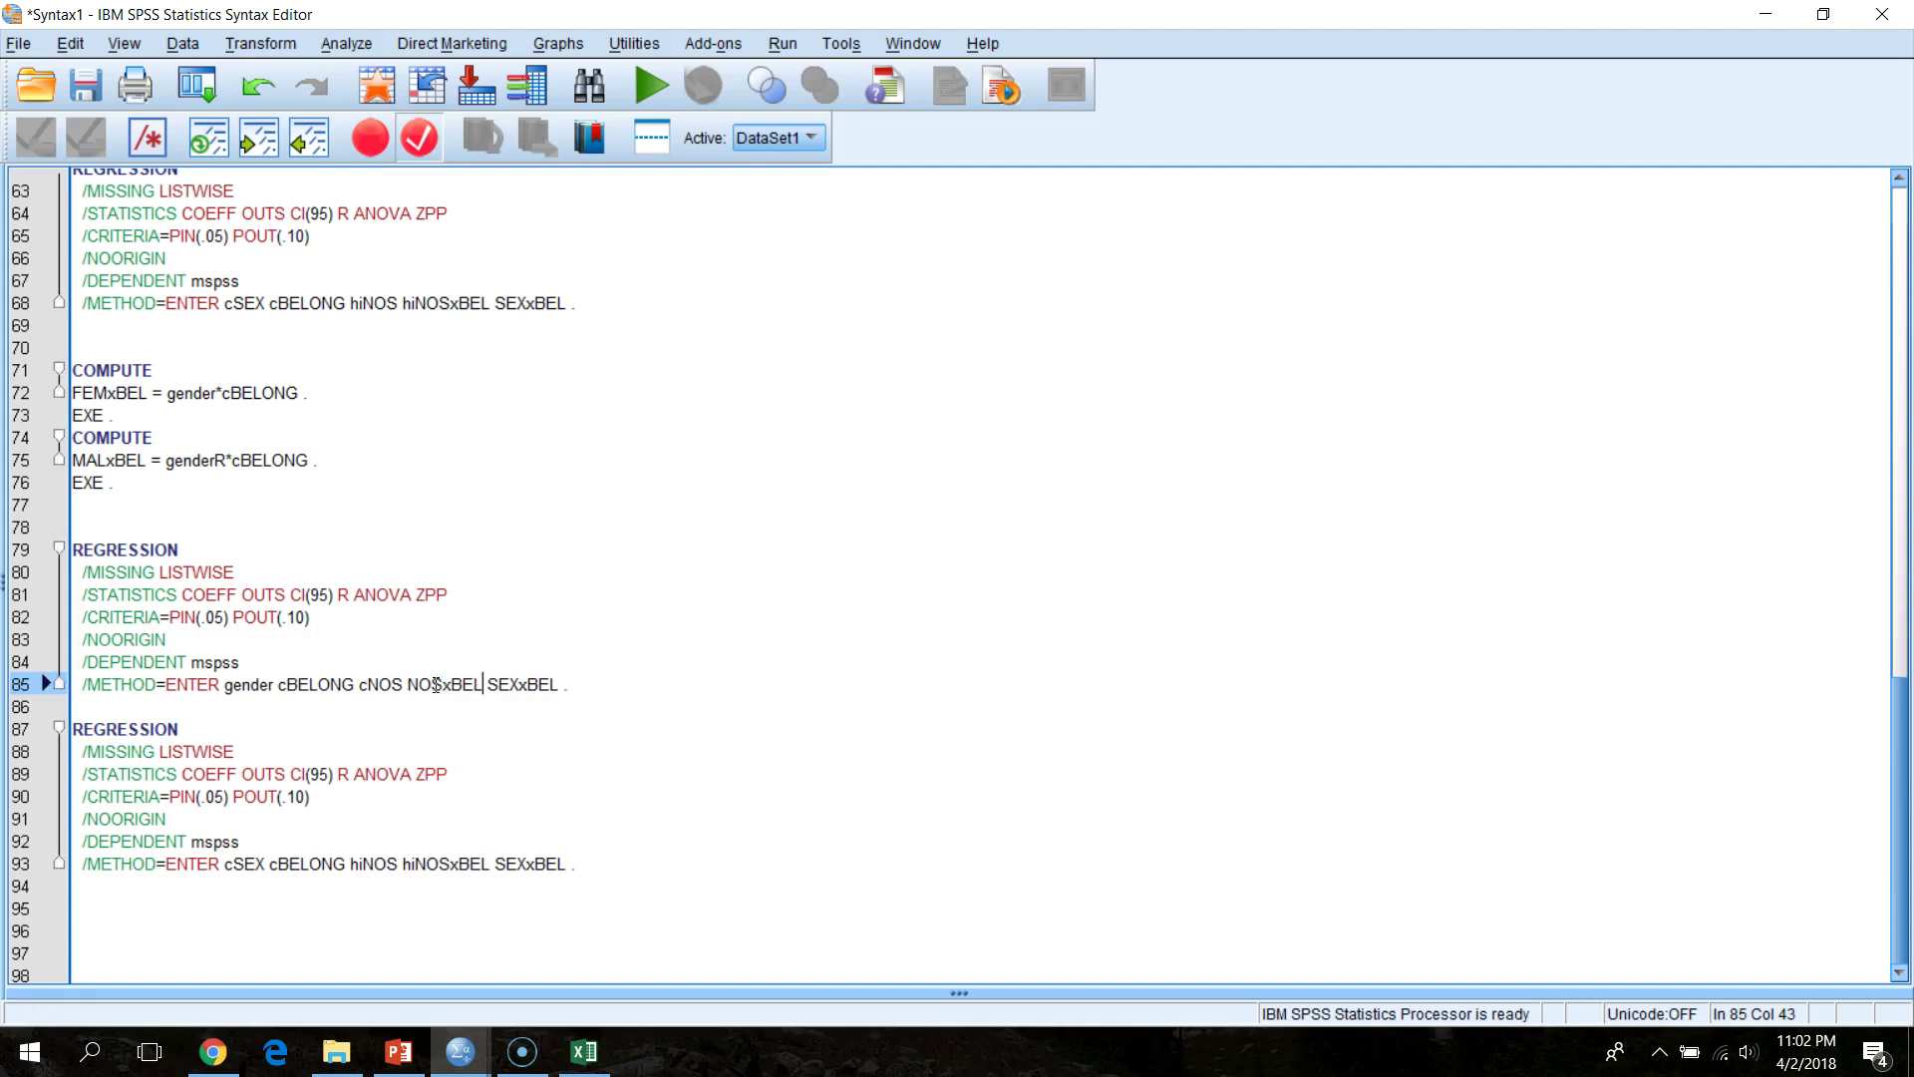
- Replace SEXxBEL in the first copied REGRESSION with FEMxBEL, copied from its COMPUTE command
{"action": "left_click_drag", "start_coordinate": [488, 684], "coordinate": [561, 684]}
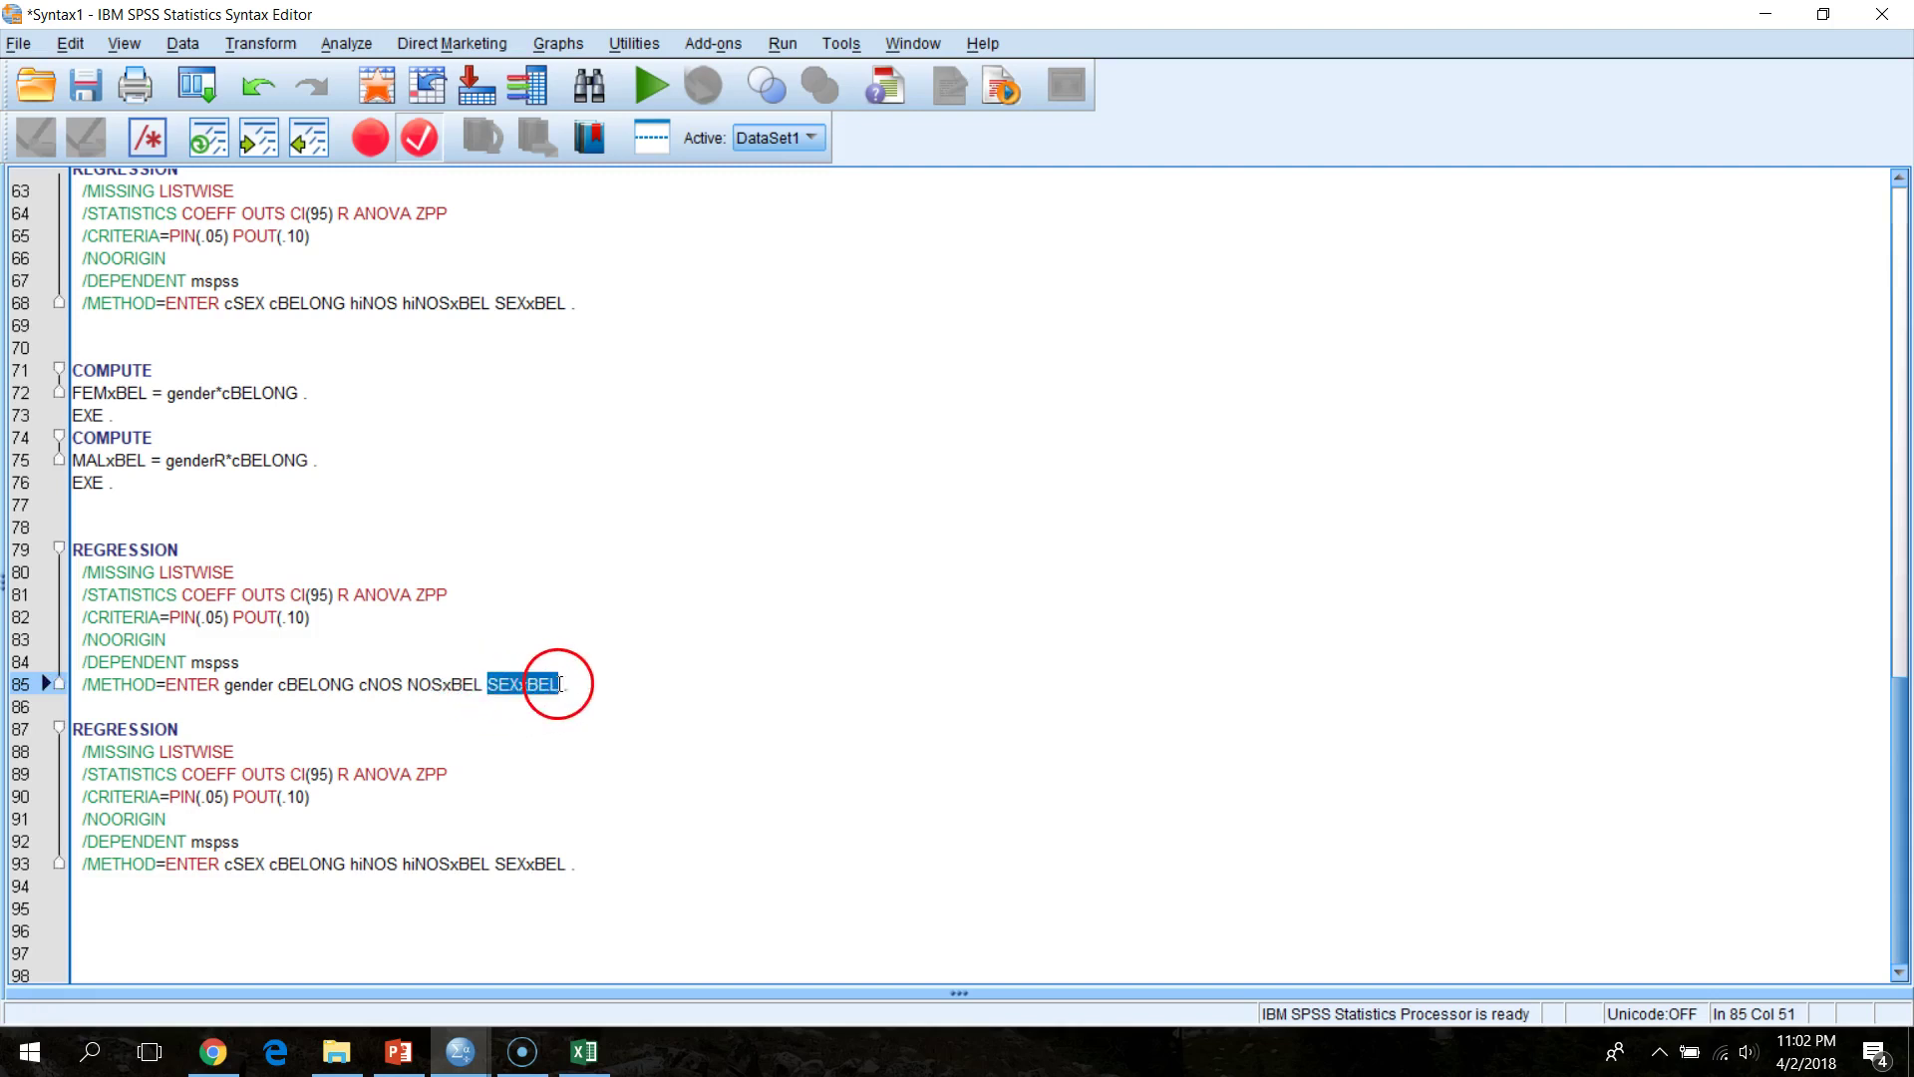
{"action": "double_click", "coordinate": [93, 392]}
{"action": "key", "text": "ctrl+c"}
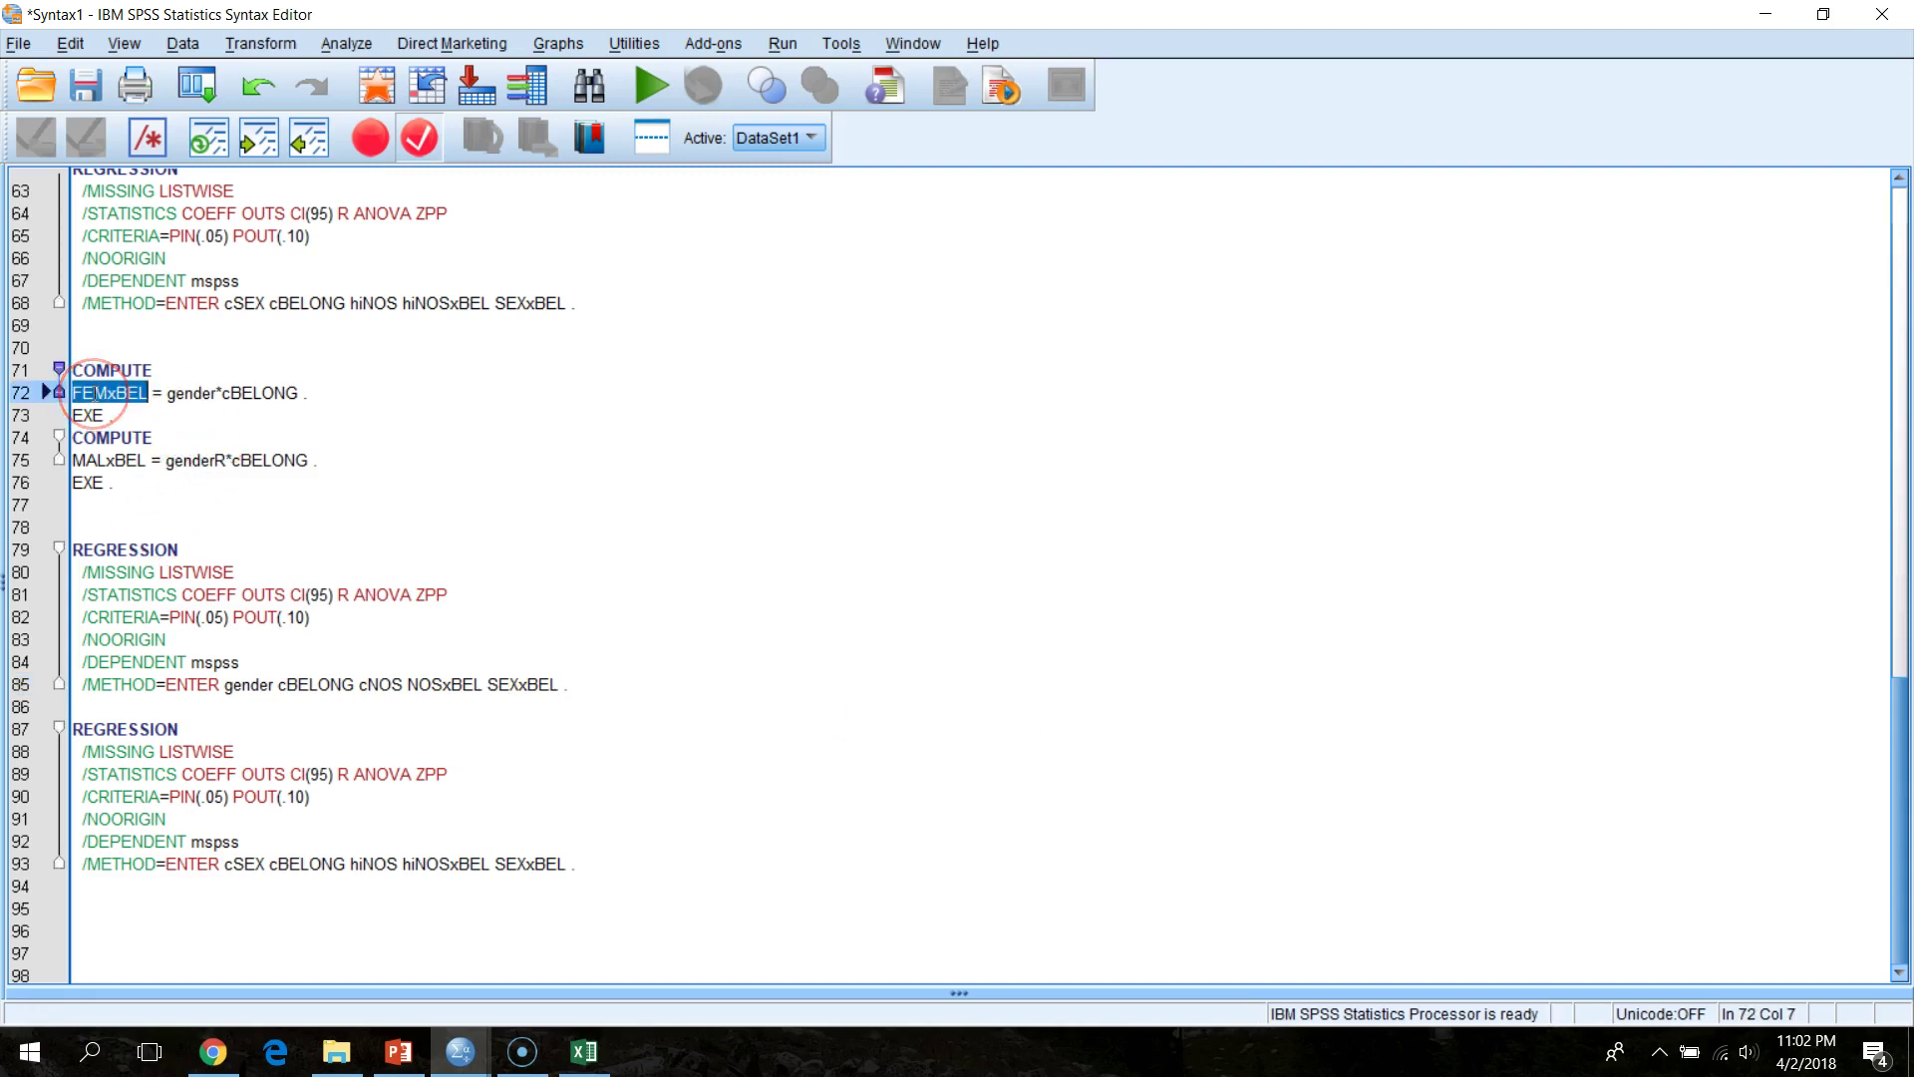
{"action": "double_click", "coordinate": [492, 684]}
{"action": "key", "text": "ctrl+v"}
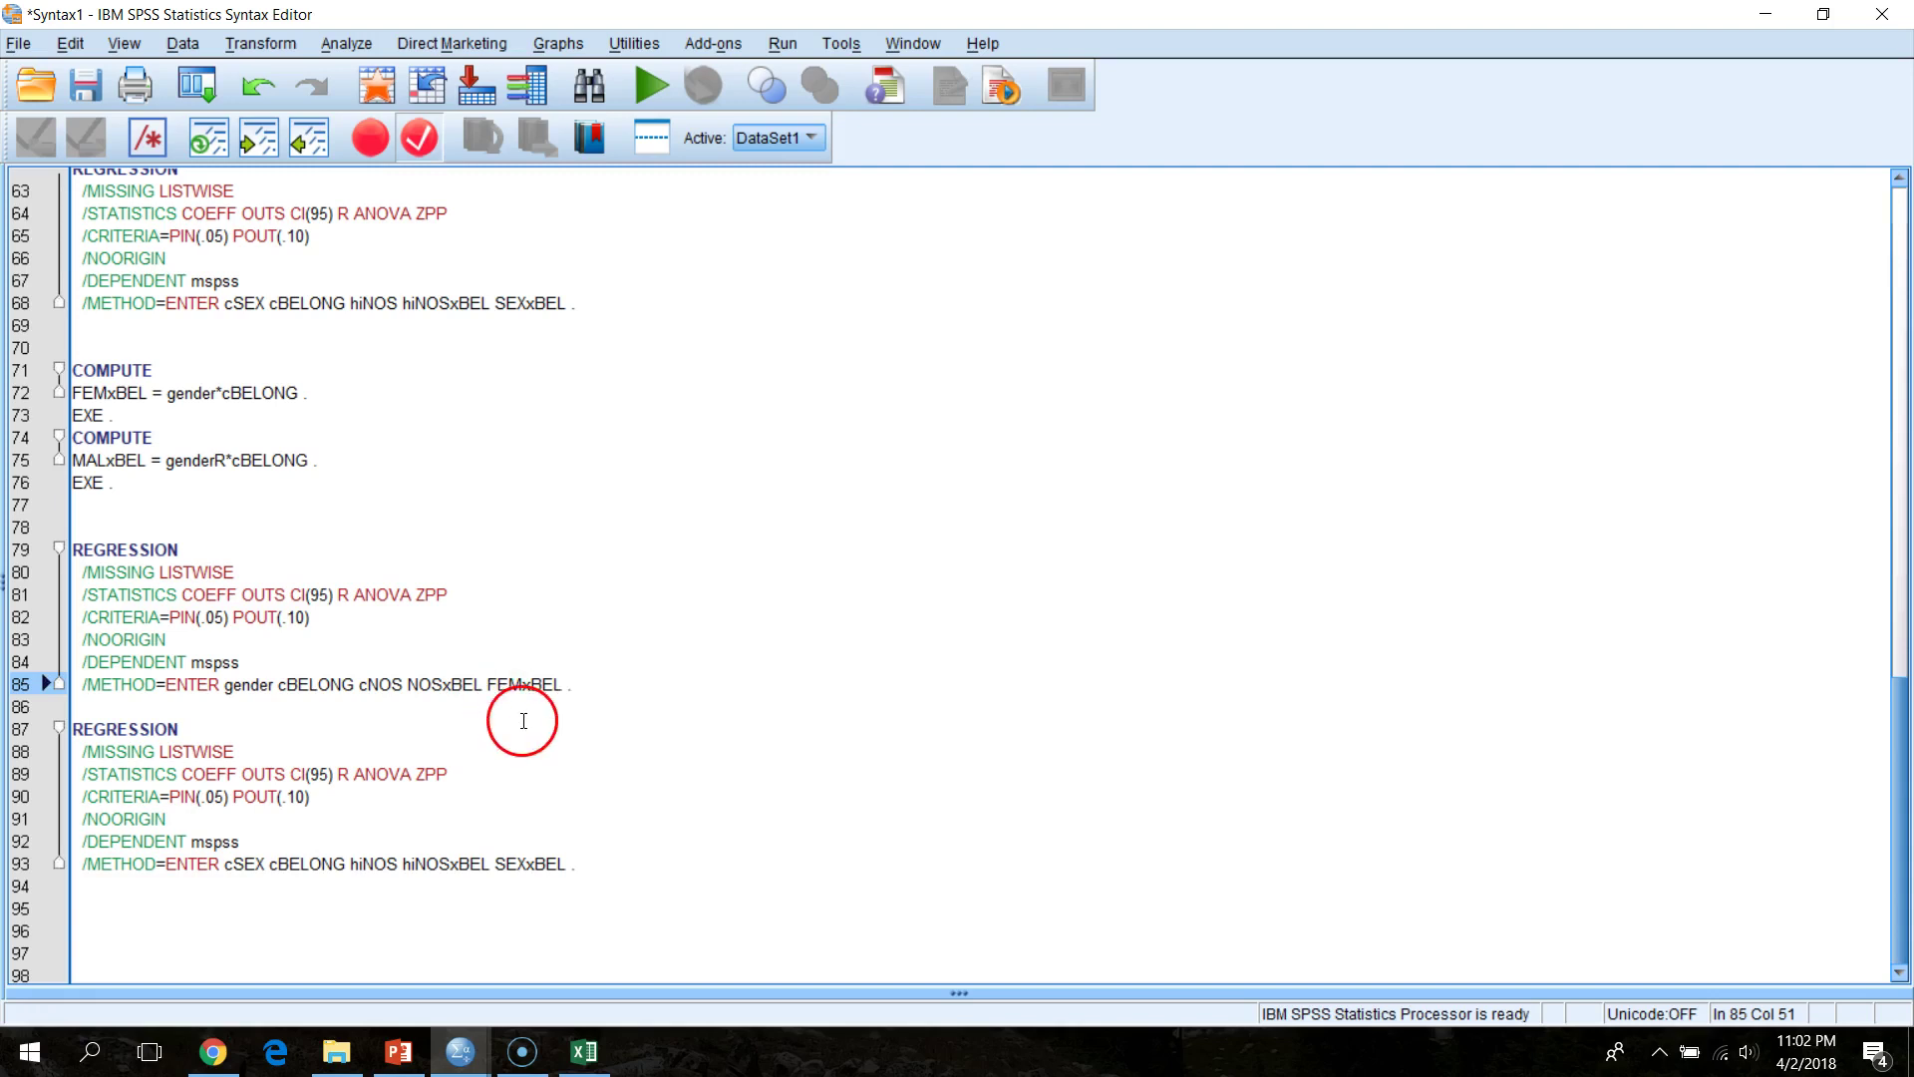
- Copy the predictor list "gender cBELONG cNOS NOSxBEL FEMxBEL ." over the predictors in the second copied REGRESSION
{"action": "left_click_drag", "start_coordinate": [226, 687], "coordinate": [603, 695]}
{"action": "key", "text": "ctrl+c"}
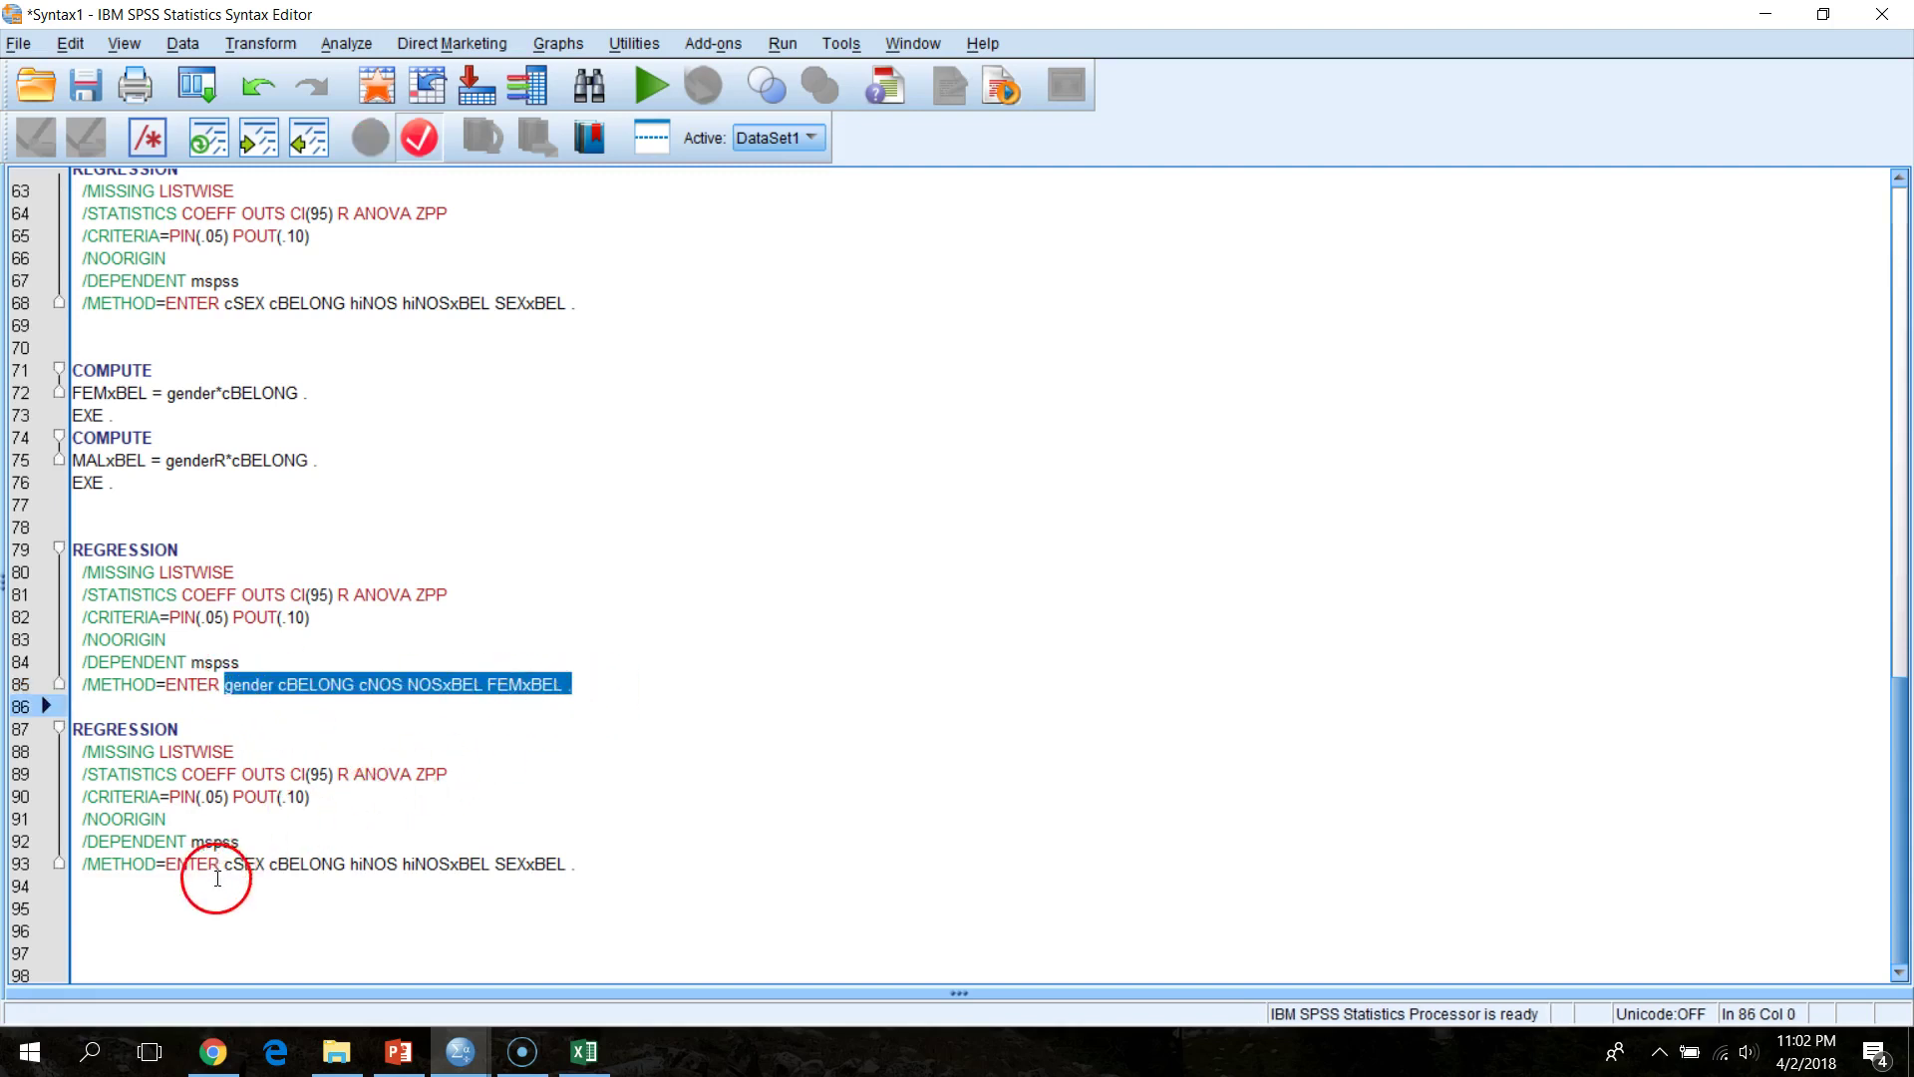
{"action": "left_click_drag", "start_coordinate": [576, 865], "coordinate": [526, 868]}
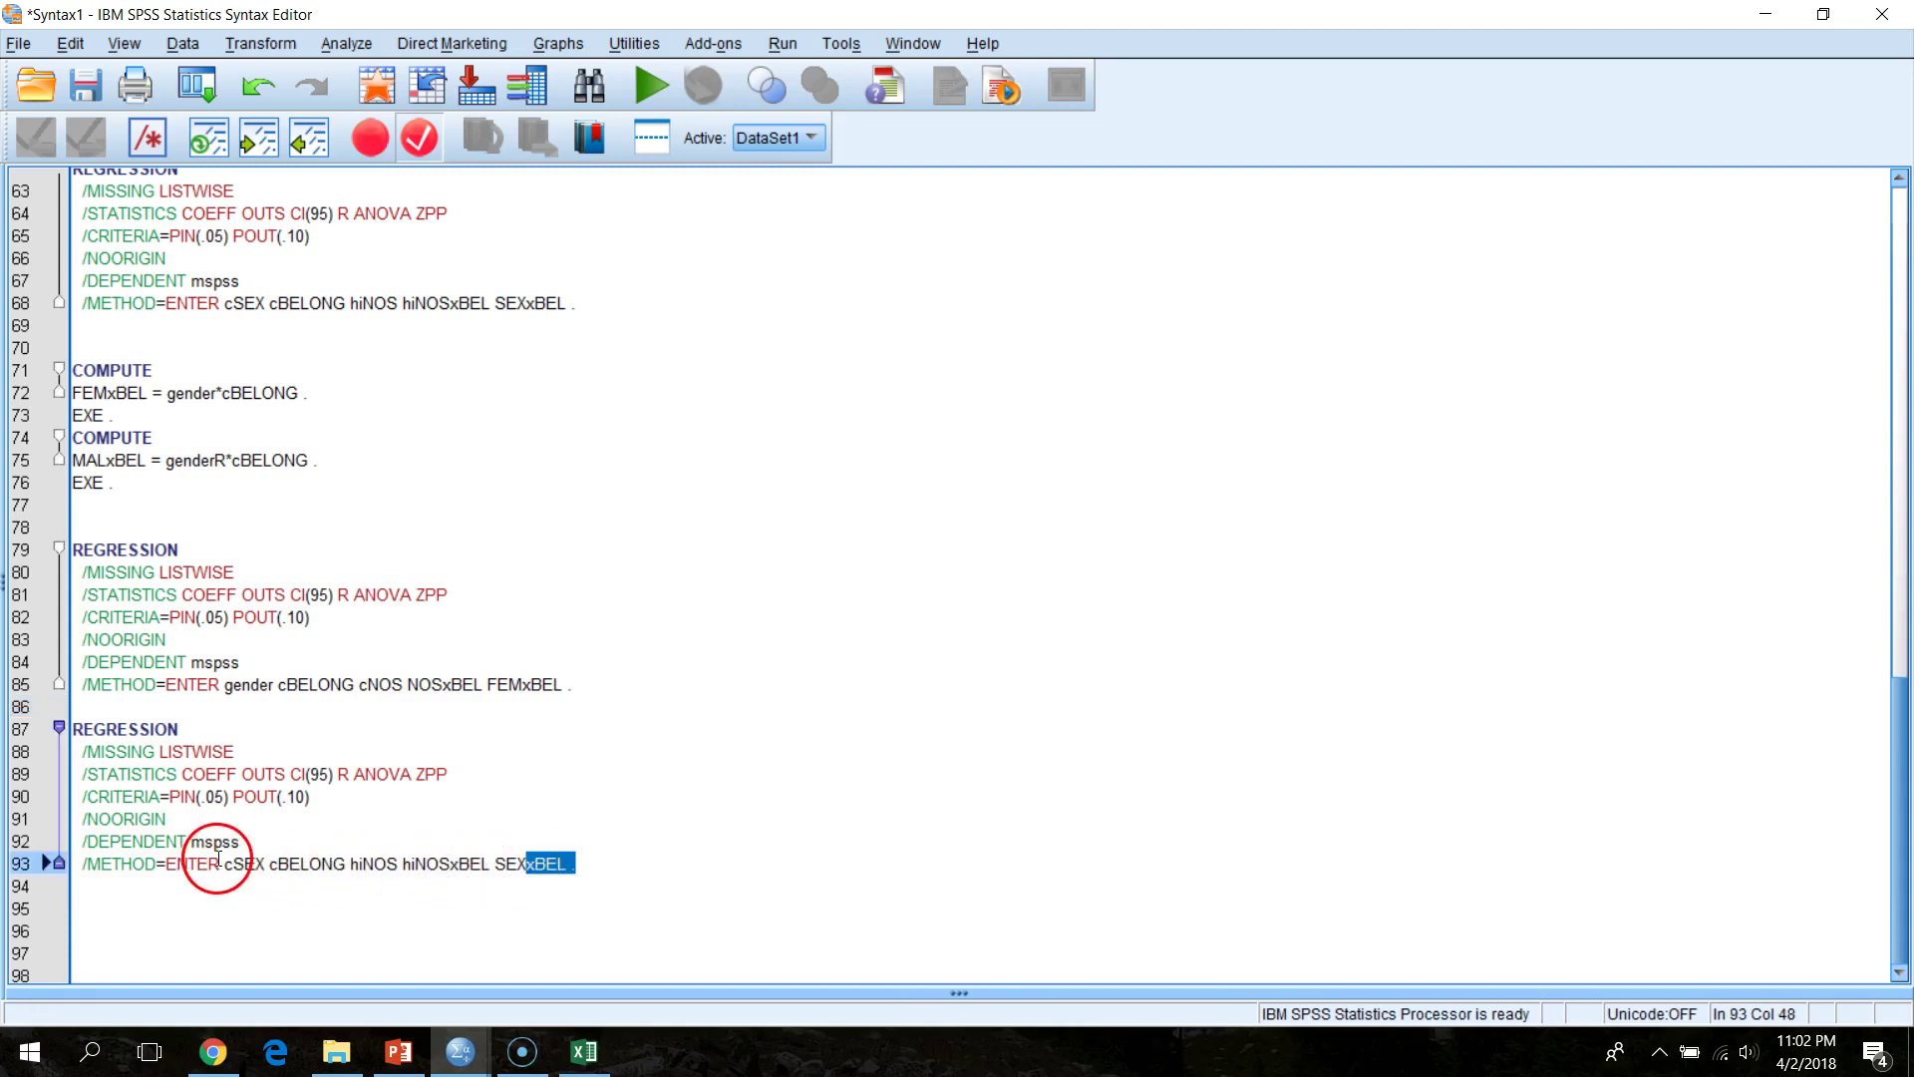
{"action": "left_click_drag", "start_coordinate": [226, 867], "coordinate": [566, 863]}
{"action": "key", "text": "ctrl+v"}
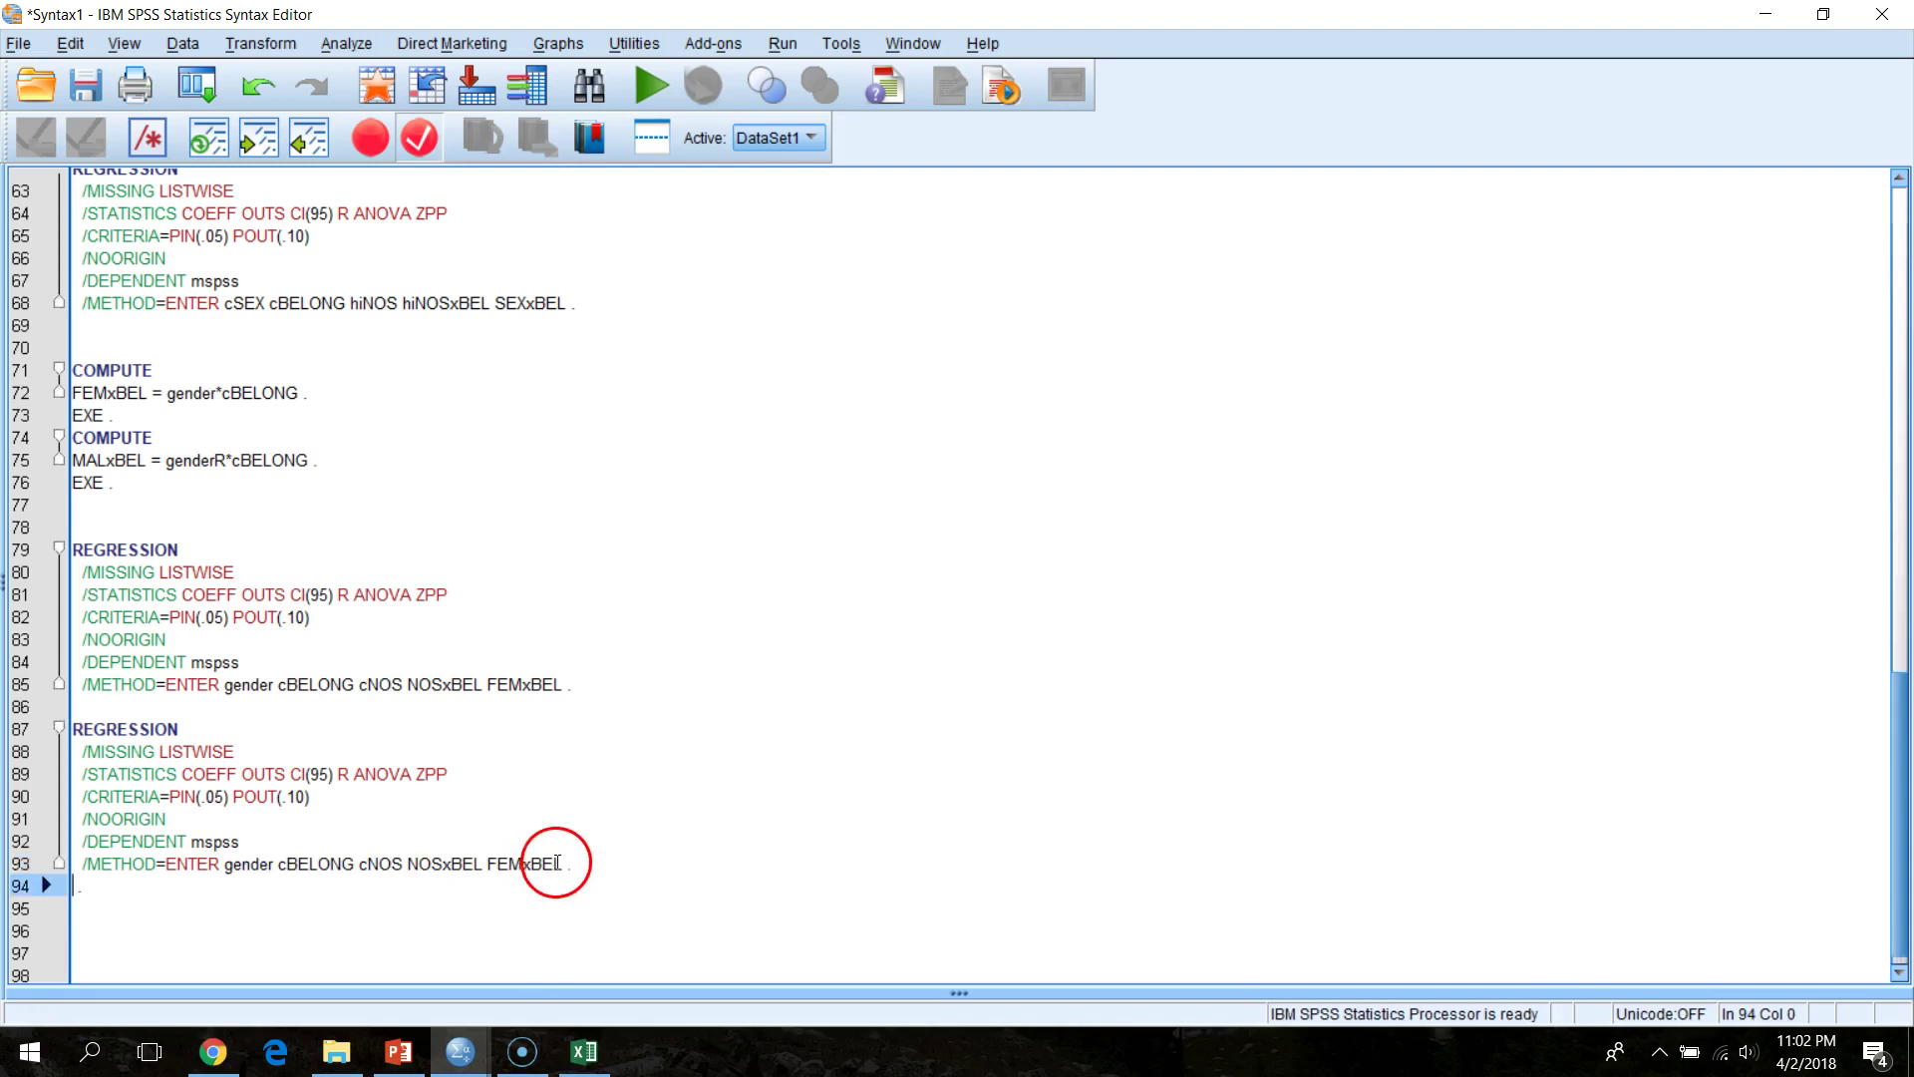
- In the second copied REGRESSION's METHOD line, change gender to genderR and FEMxBEL to MALxBEL
{"action": "left_click", "coordinate": [276, 864]}
{"action": "type", "text": "R"}
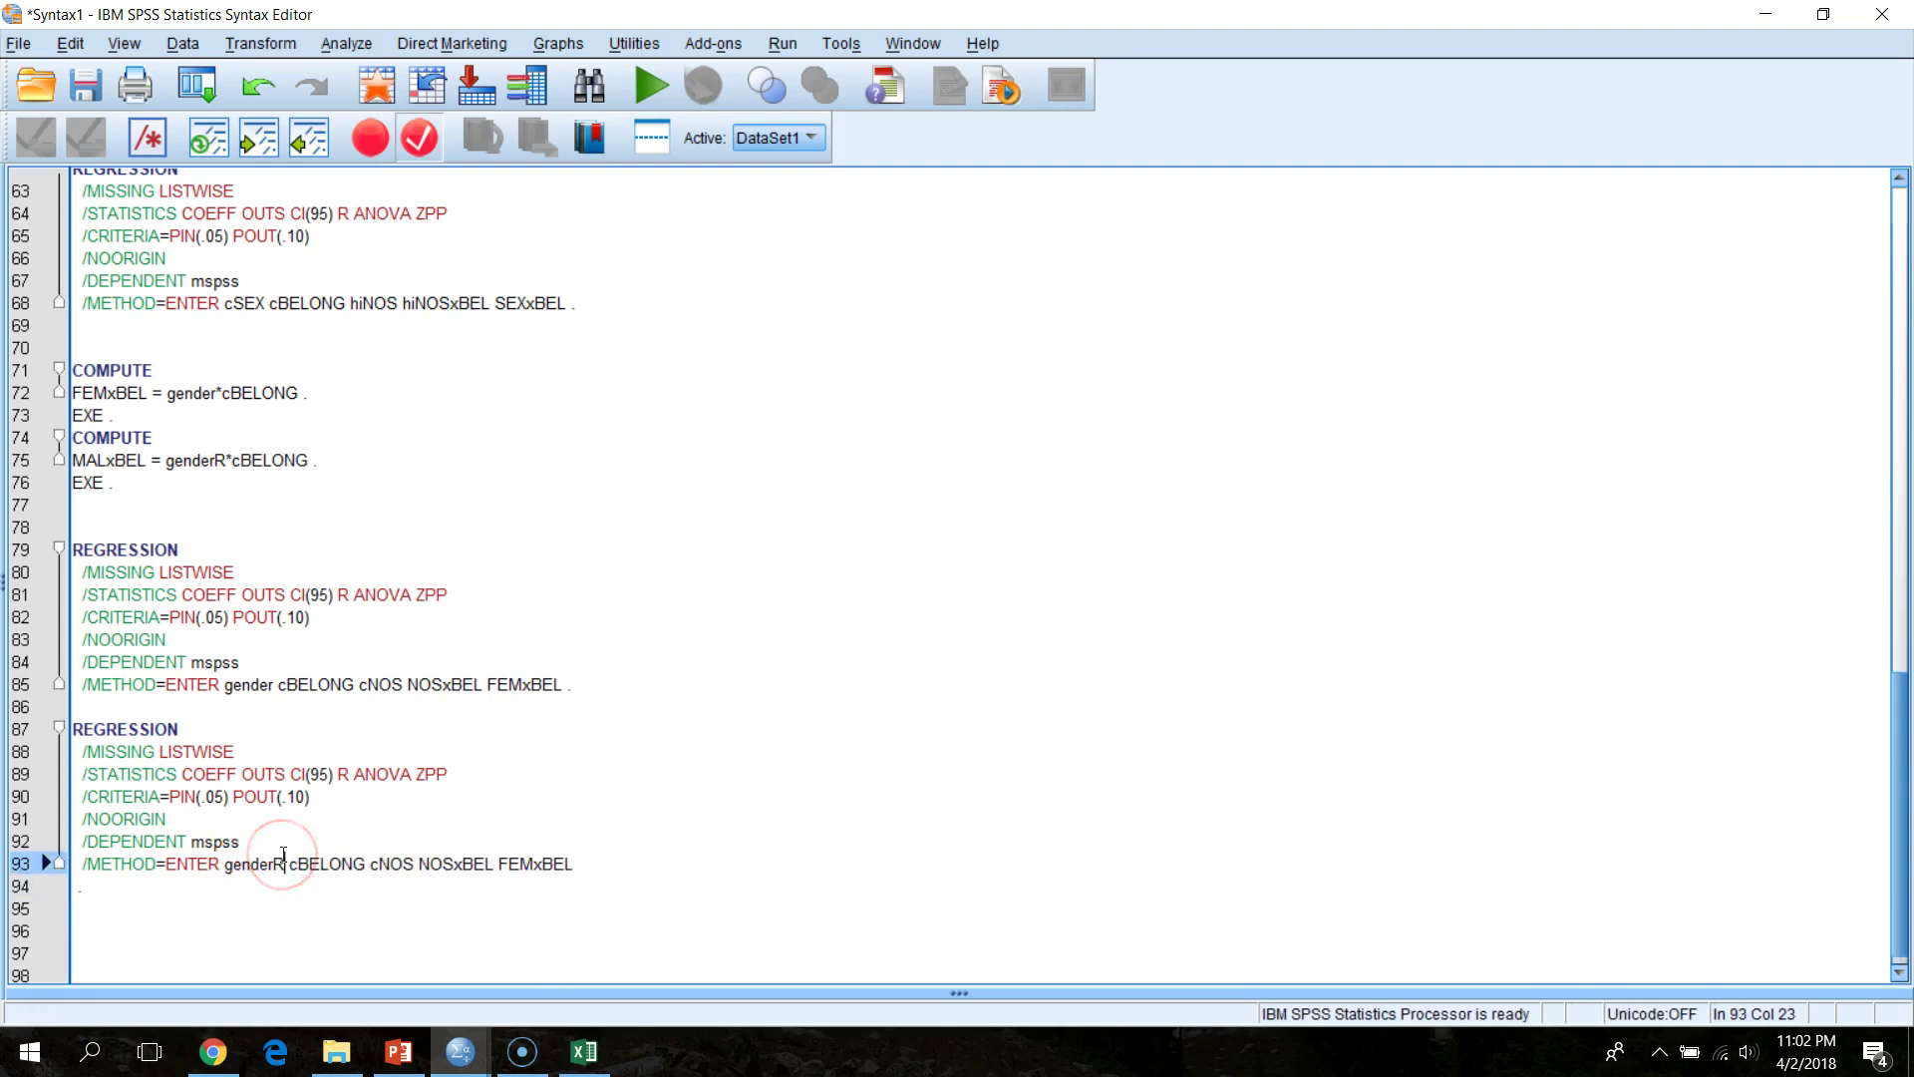
{"action": "left_click", "coordinate": [320, 858]}
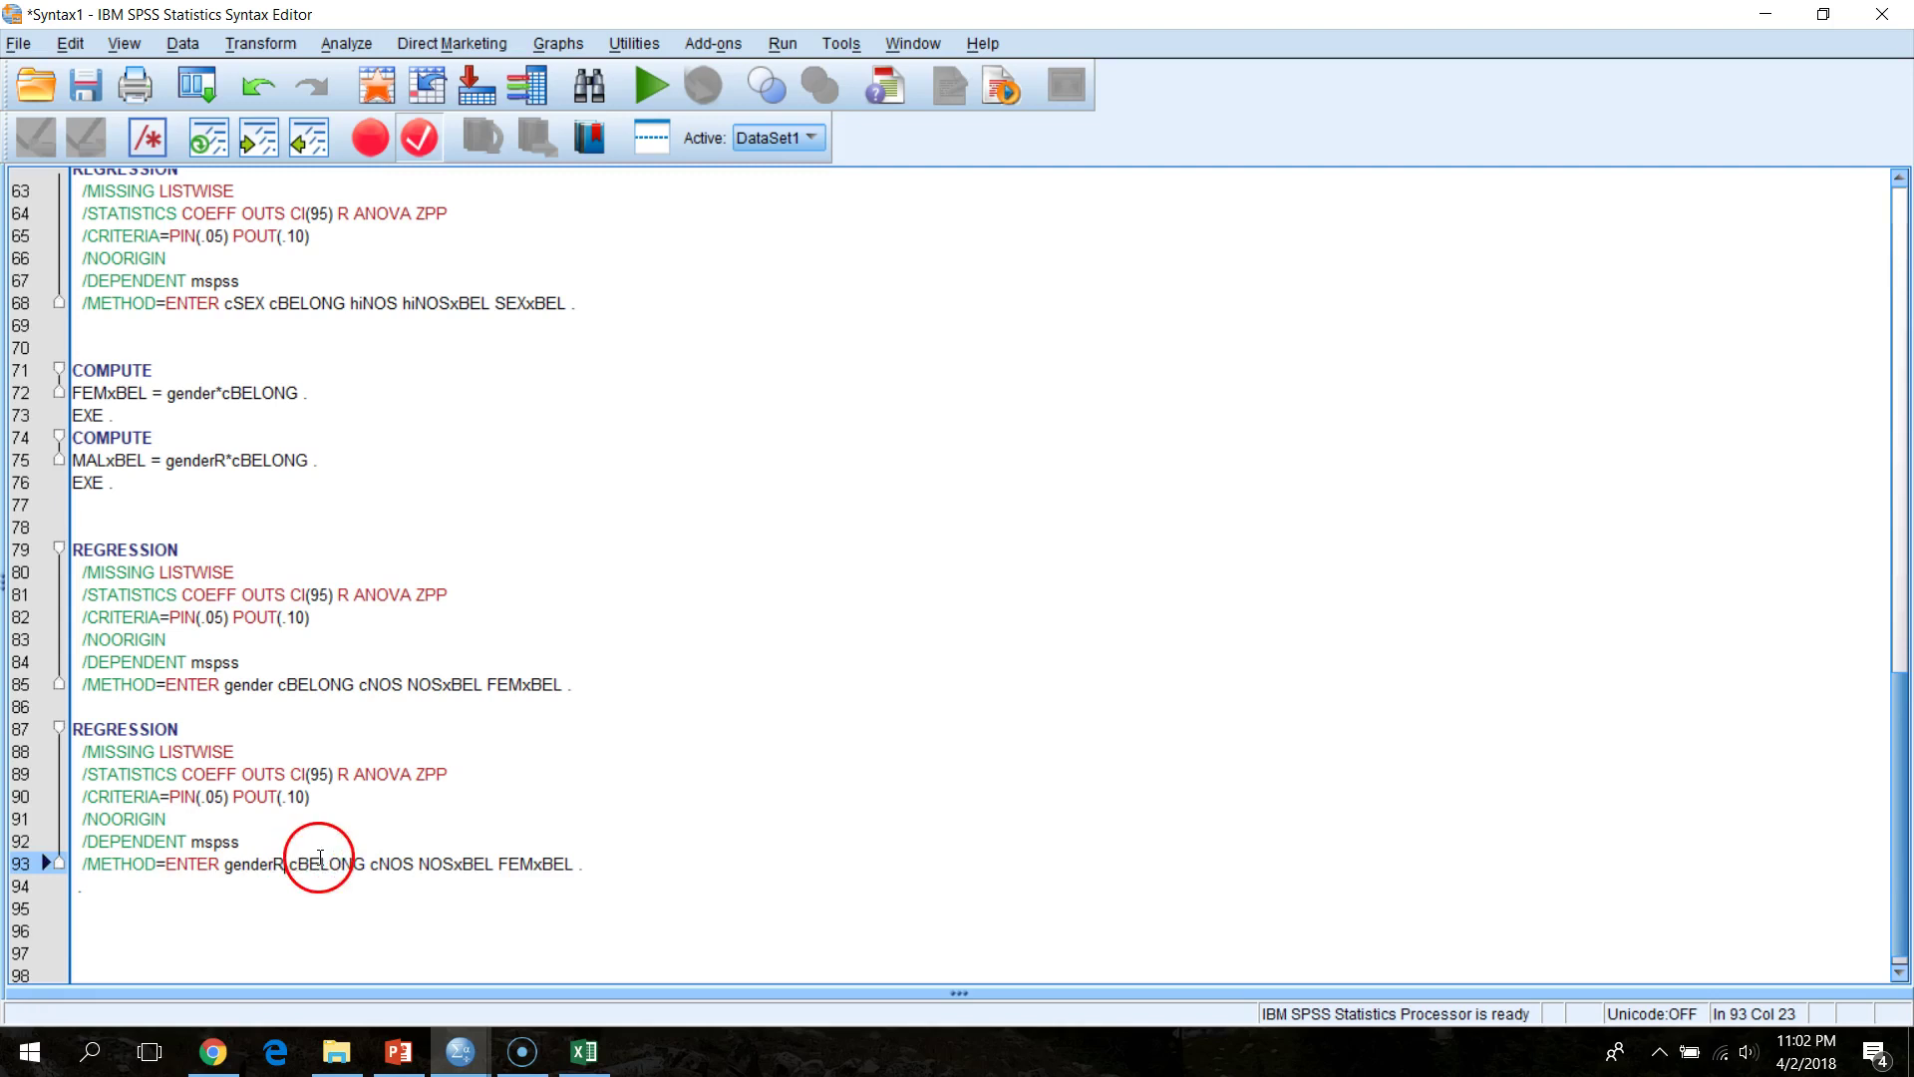
{"action": "left_click", "coordinate": [413, 865]}
{"action": "left_click", "coordinate": [458, 866]}
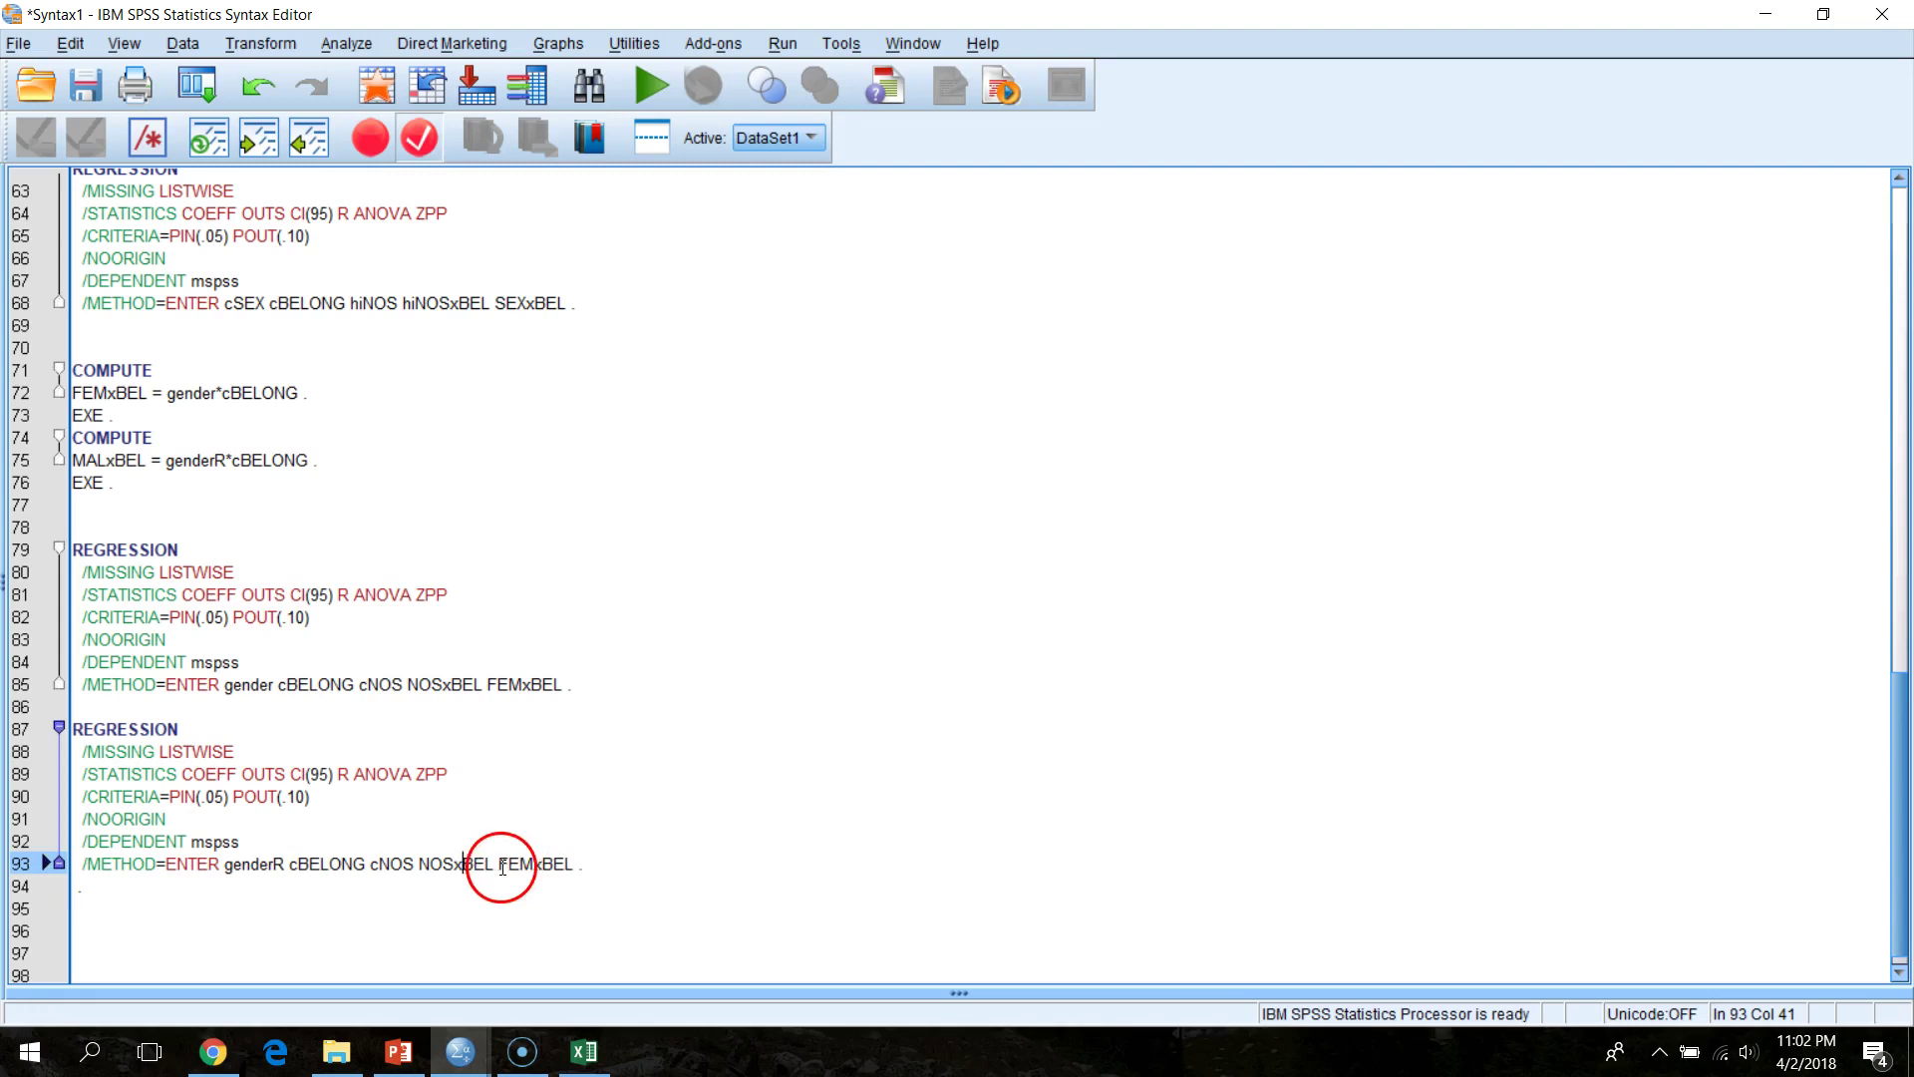
{"action": "left_click_drag", "start_coordinate": [500, 865], "coordinate": [533, 864]}
{"action": "type", "text": "MAL"}
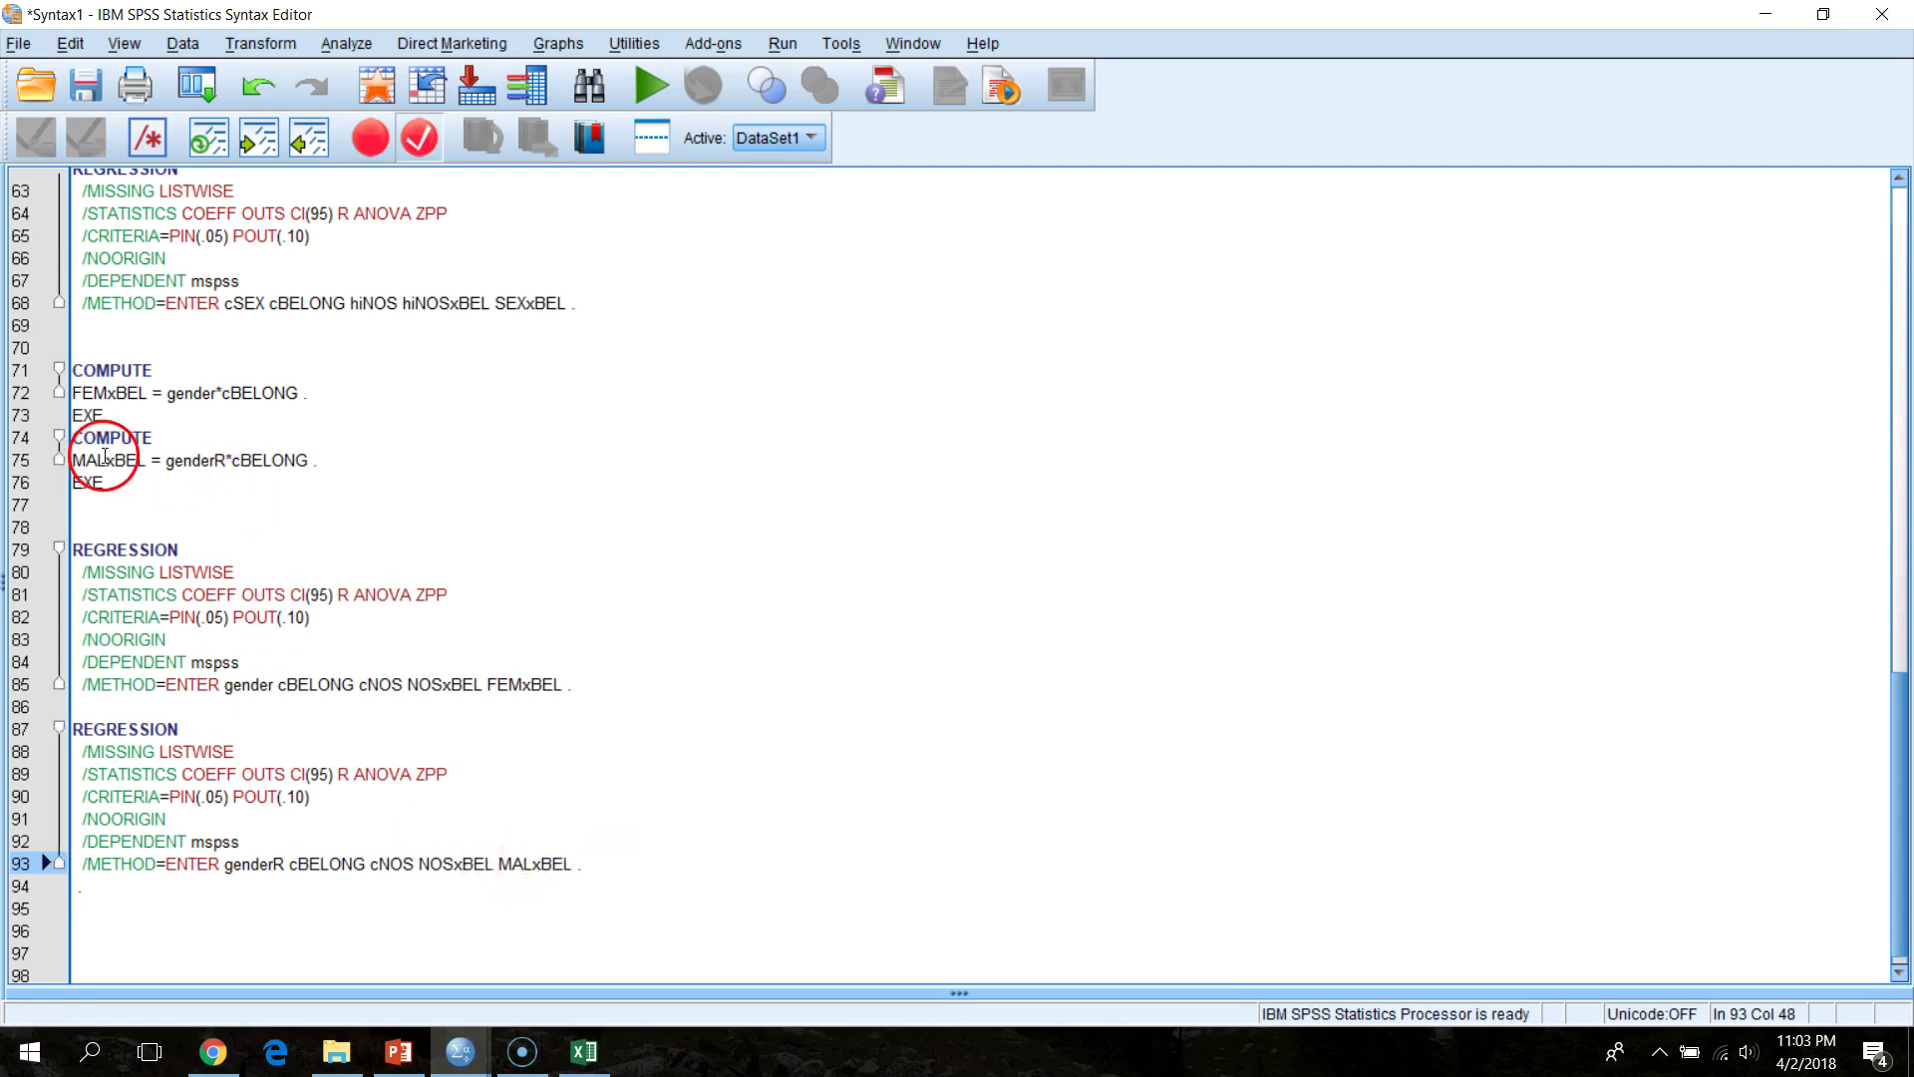
{"action": "left_click", "coordinate": [614, 881]}
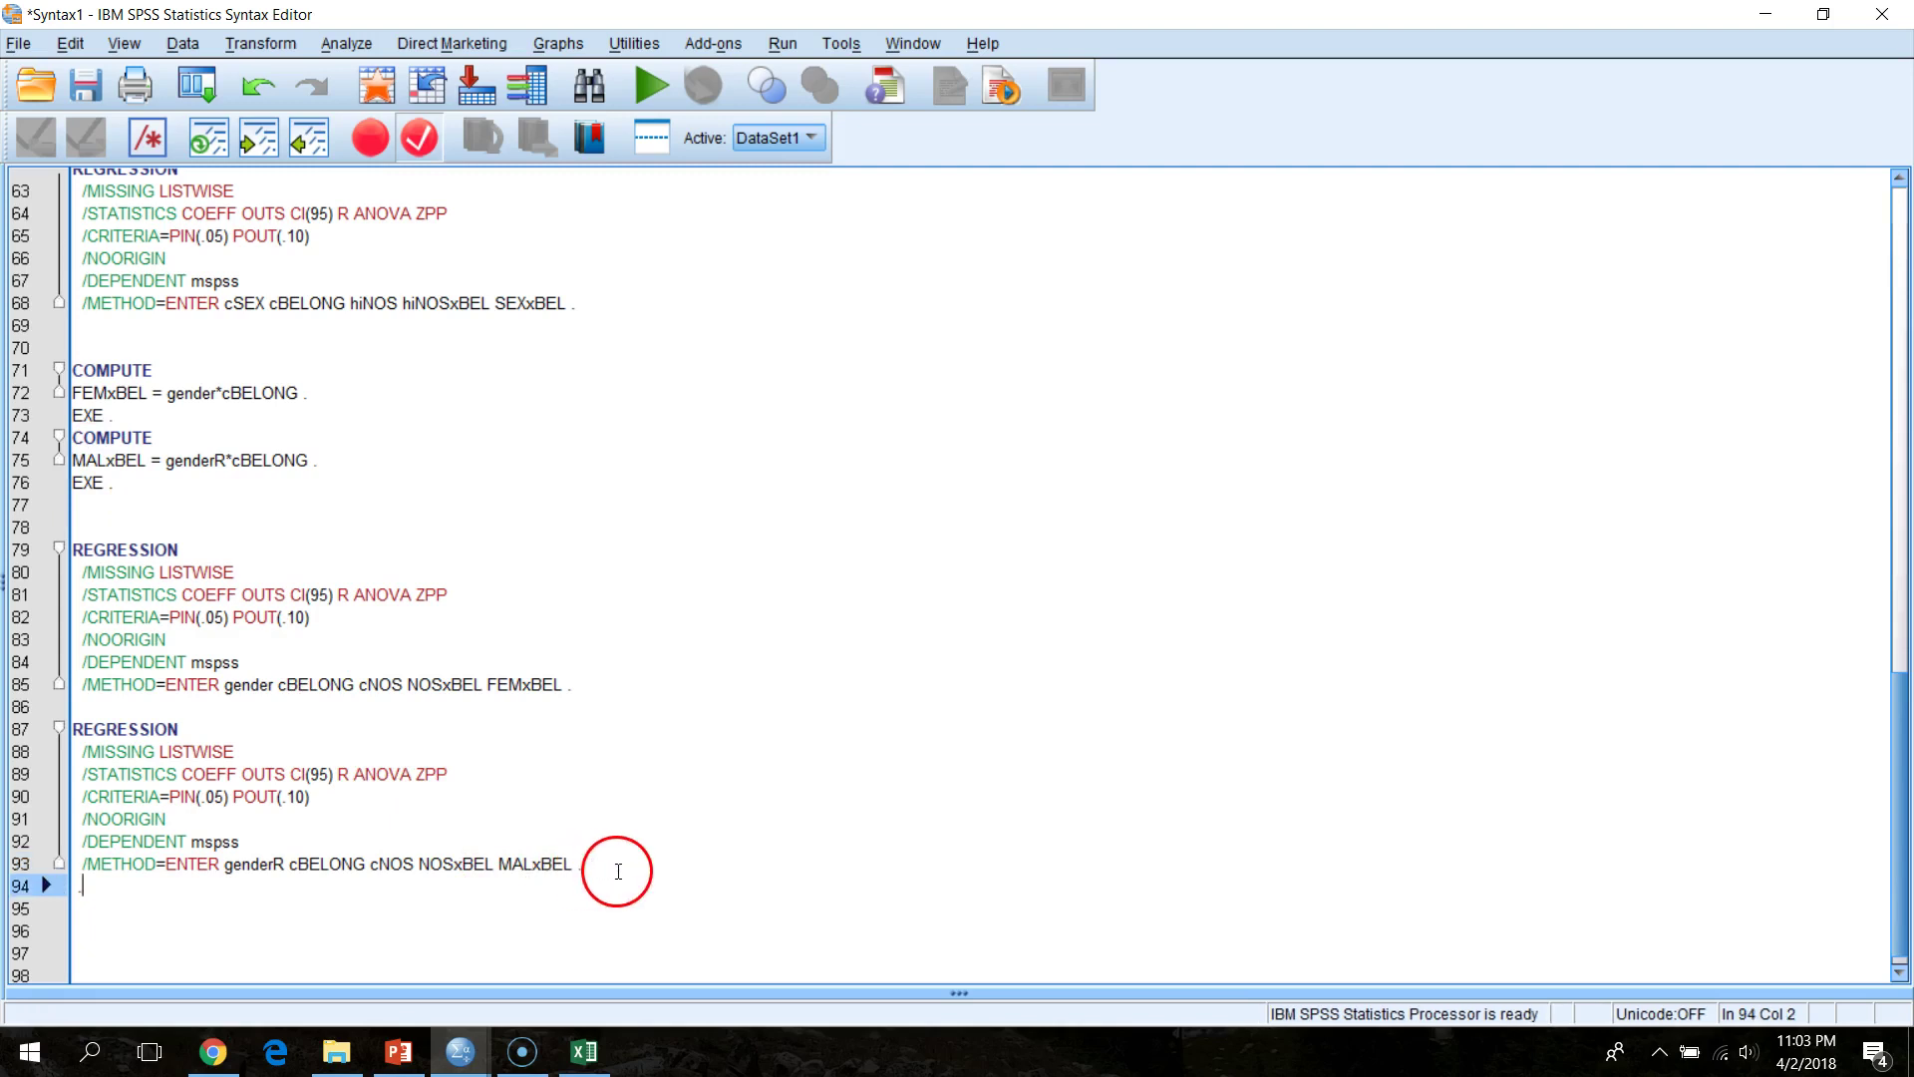
- Run the original full REGRESSION command with cSEX, cBELONG, cNOS, NOSxBEL and SEXxBEL as predictors
{"action": "scroll", "coordinate": [507, 675], "scroll_direction": "up", "scroll_amount": 17}
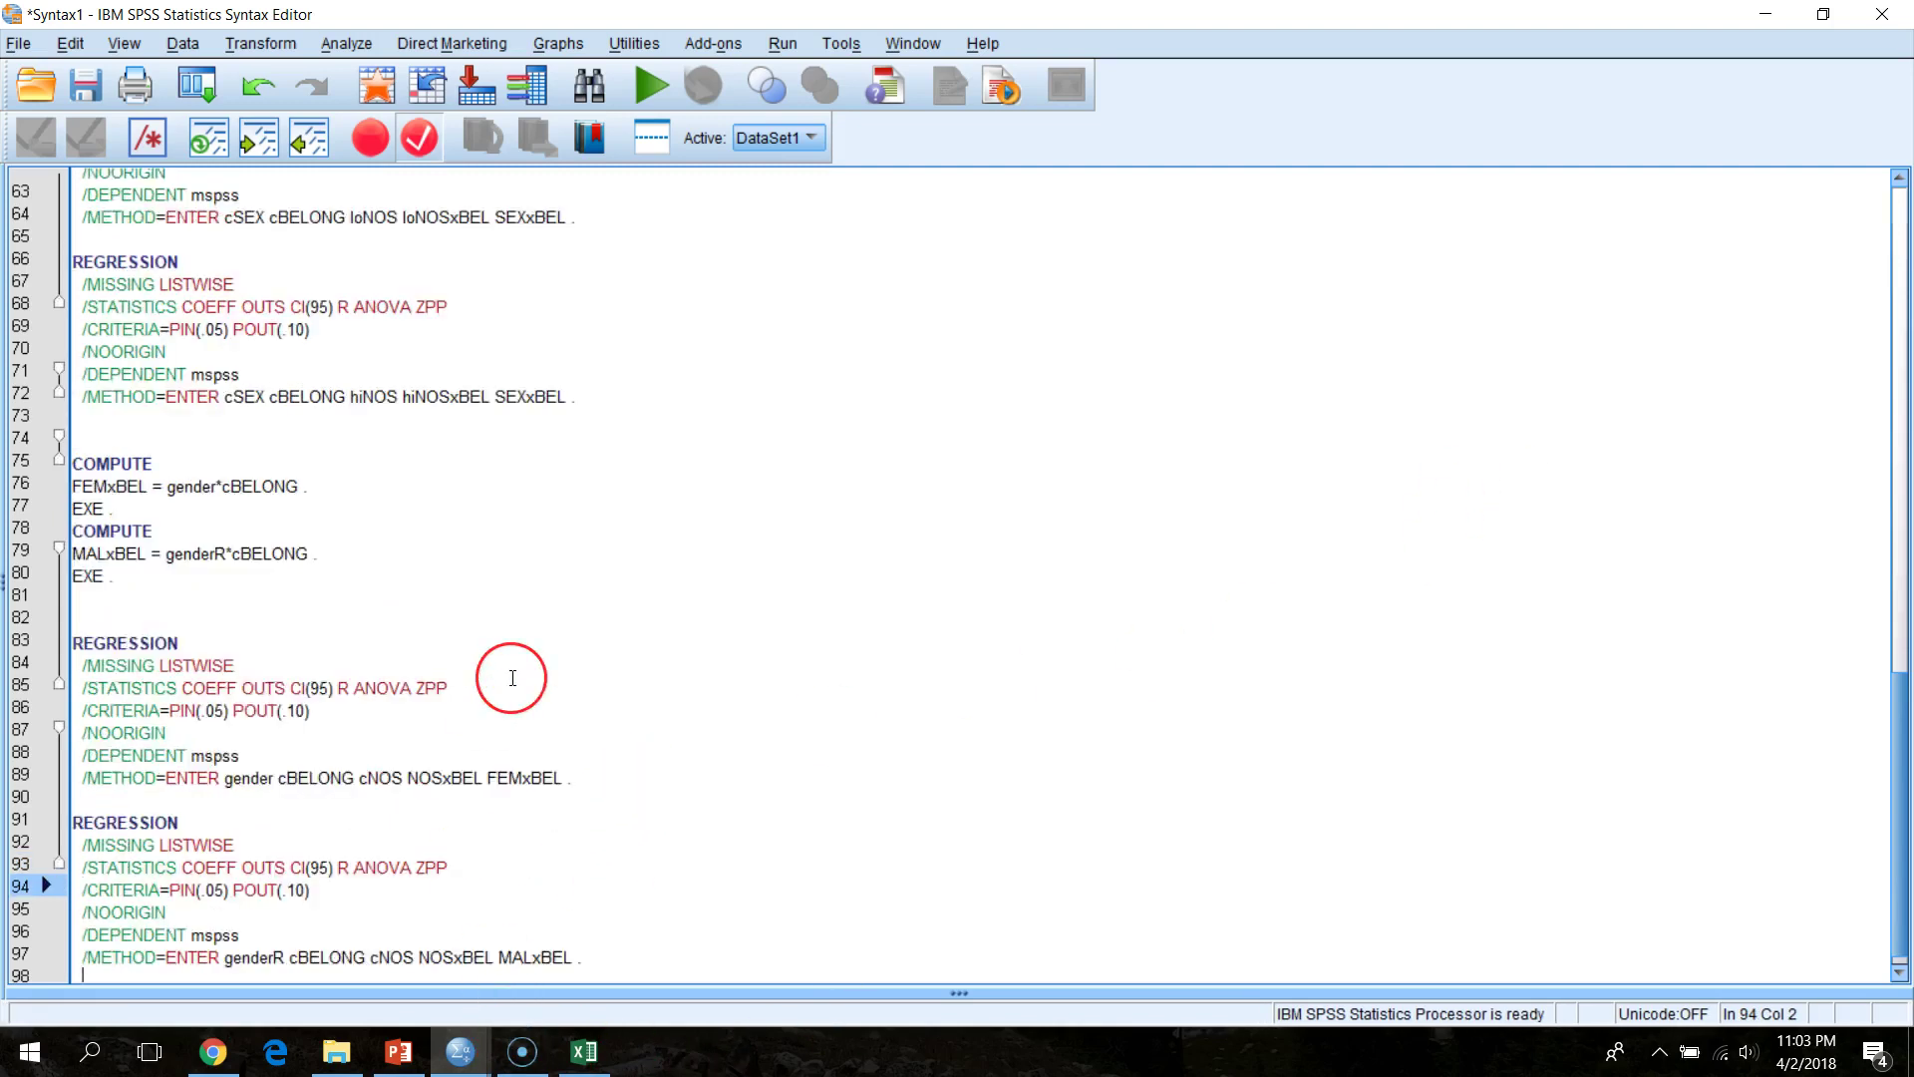
{"action": "scroll", "coordinate": [513, 678], "scroll_direction": "up", "scroll_amount": 1}
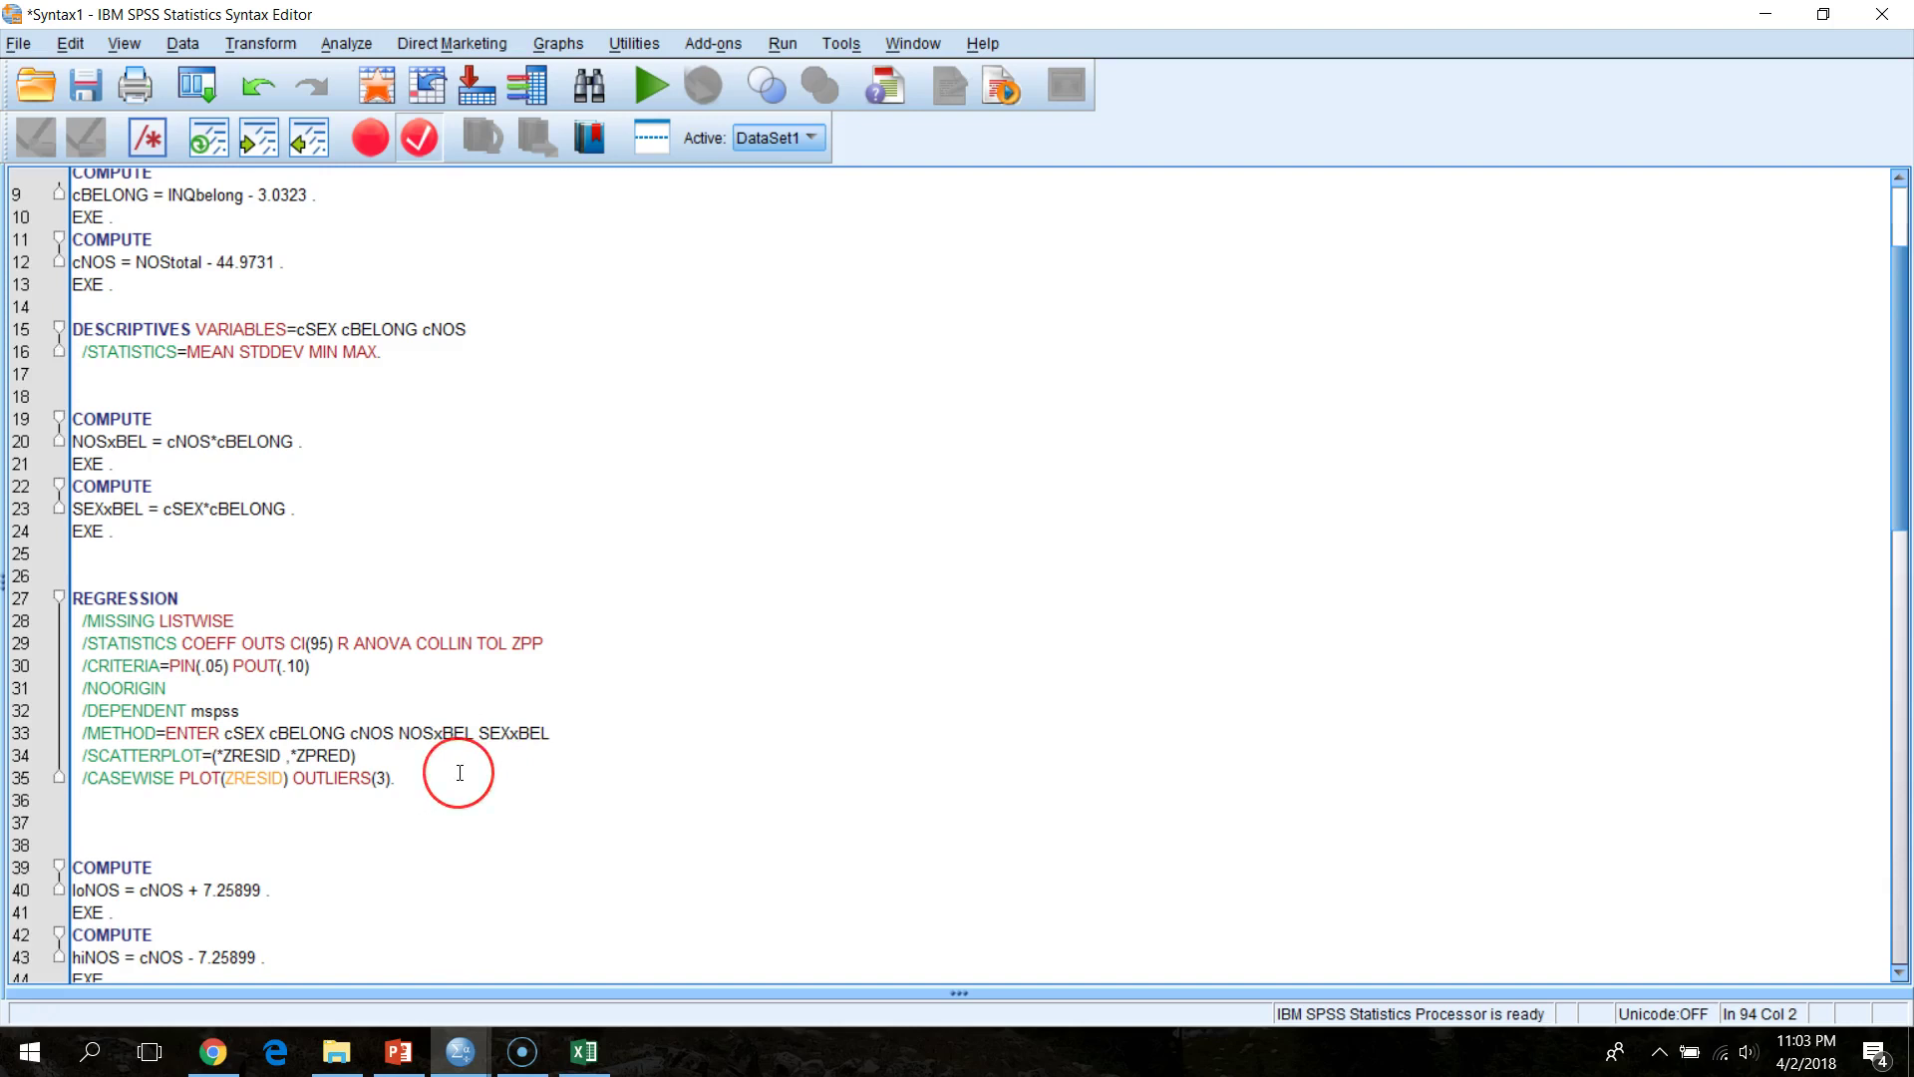
{"action": "scroll", "coordinate": [459, 773], "scroll_direction": "up", "scroll_amount": 3}
{"action": "scroll", "coordinate": [461, 769], "scroll_direction": "down", "scroll_amount": 3}
{"action": "left_click_drag", "start_coordinate": [409, 763], "coordinate": [25, 578]}
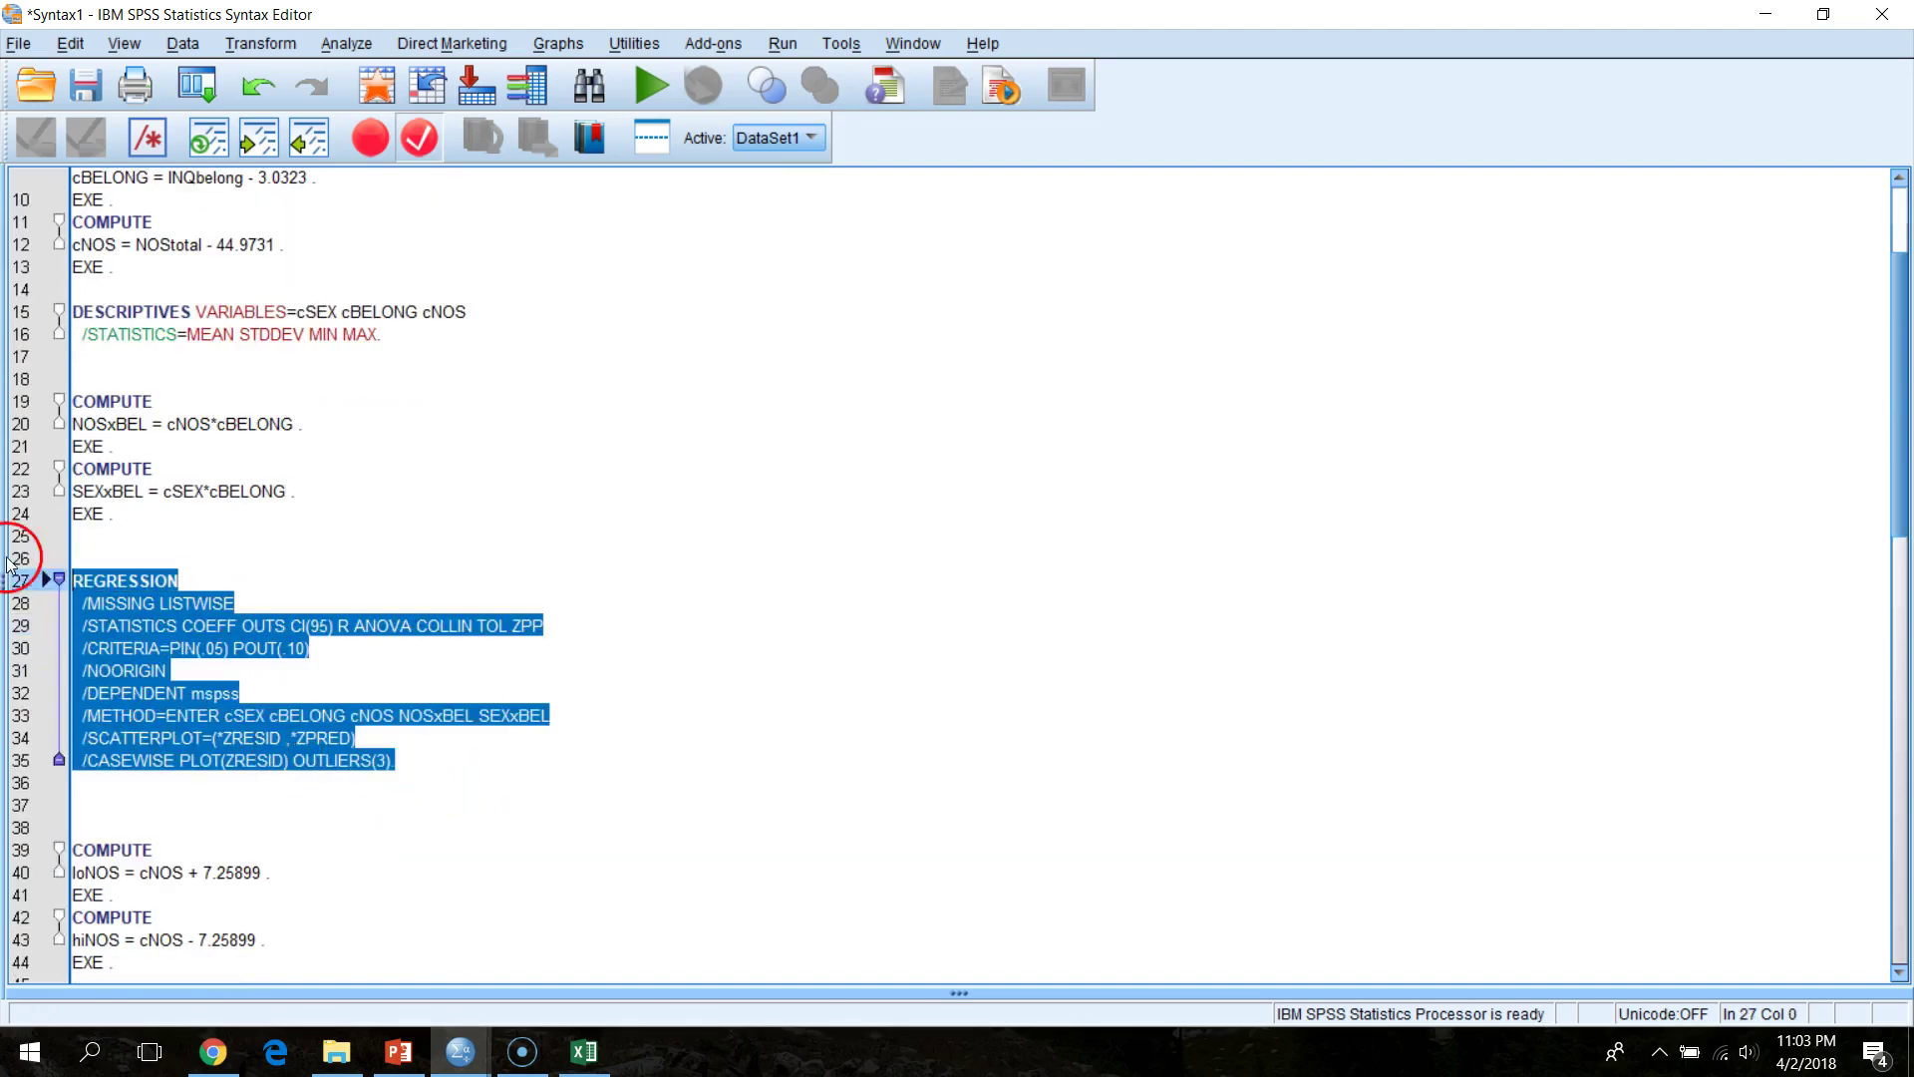
{"action": "left_click", "coordinate": [643, 85]}
{"action": "left_click", "coordinate": [972, 404]}
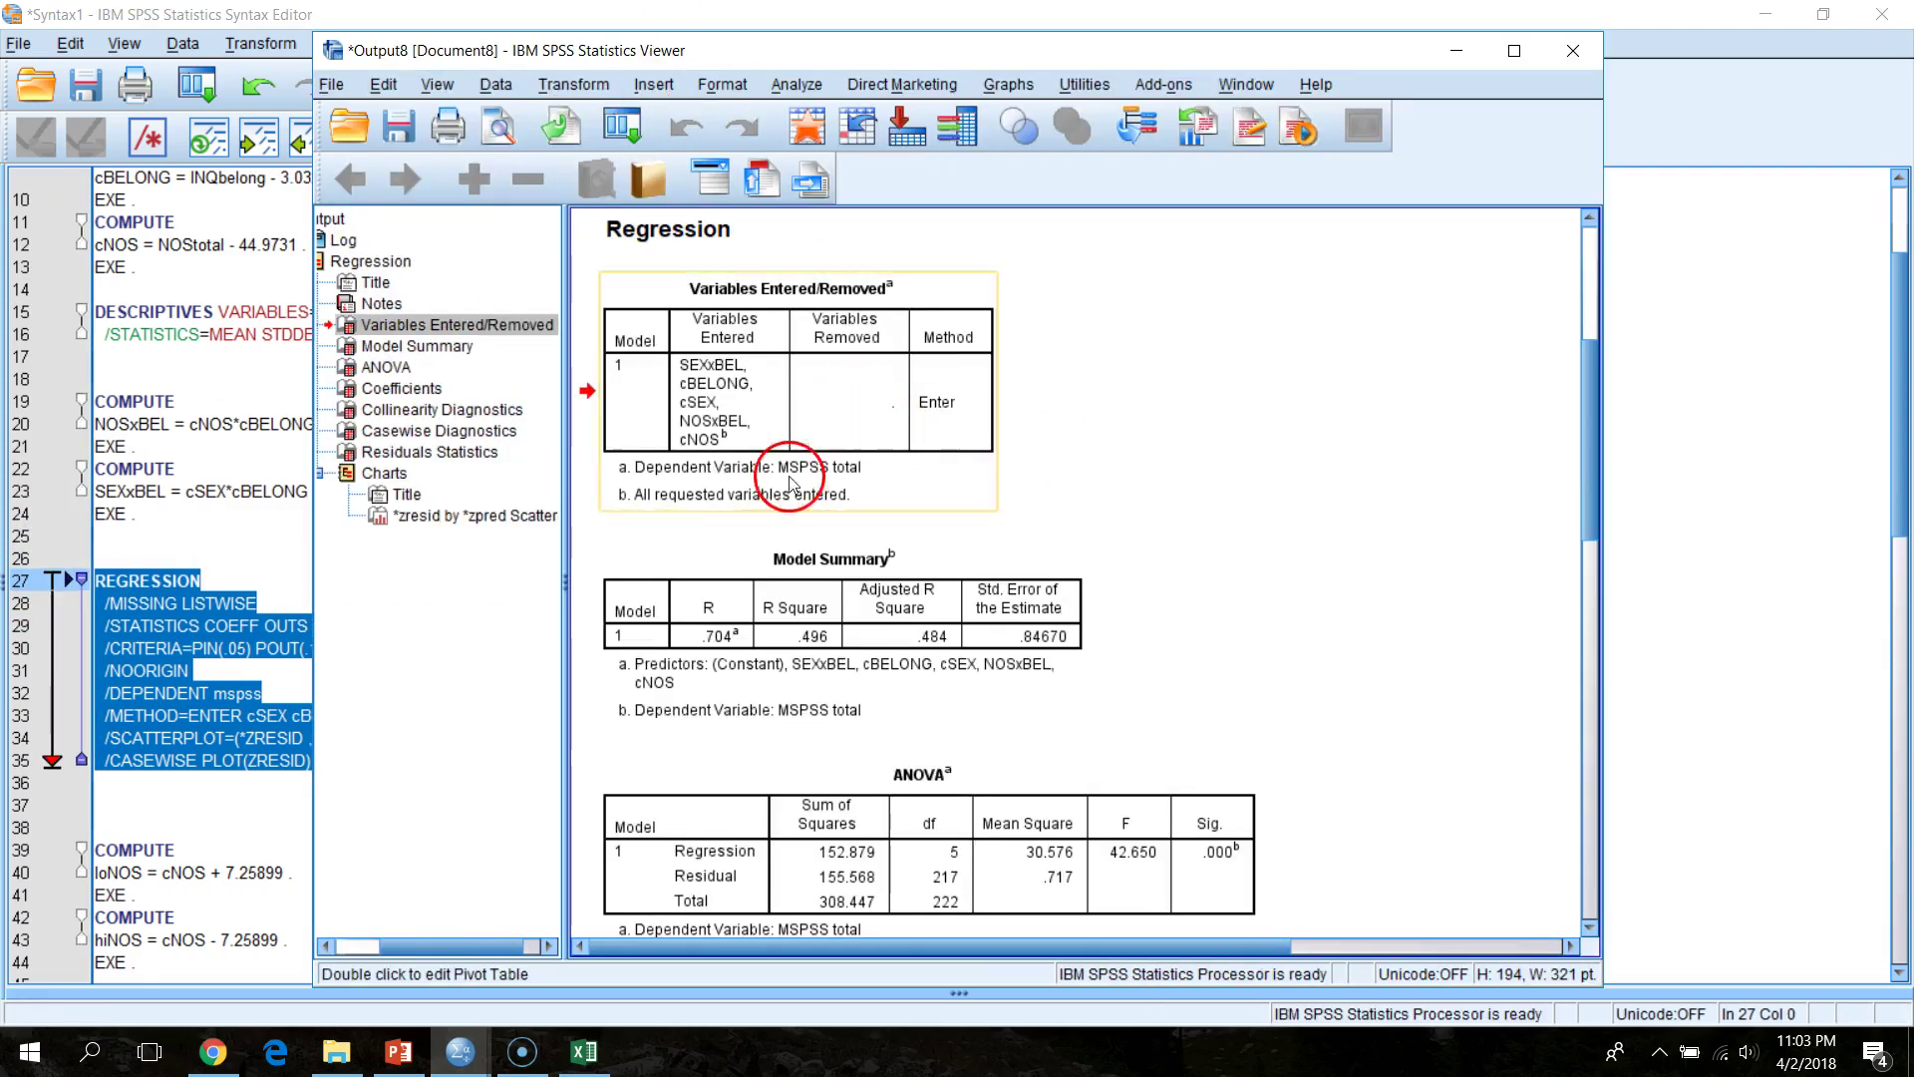
- Narrow the output outline and delete the Variables Entered/Removed, Collinearity Diagnostics, Casewise Diagnostics and Residuals Statistics tables
{"action": "left_click_drag", "start_coordinate": [565, 575], "coordinate": [123, 555]}
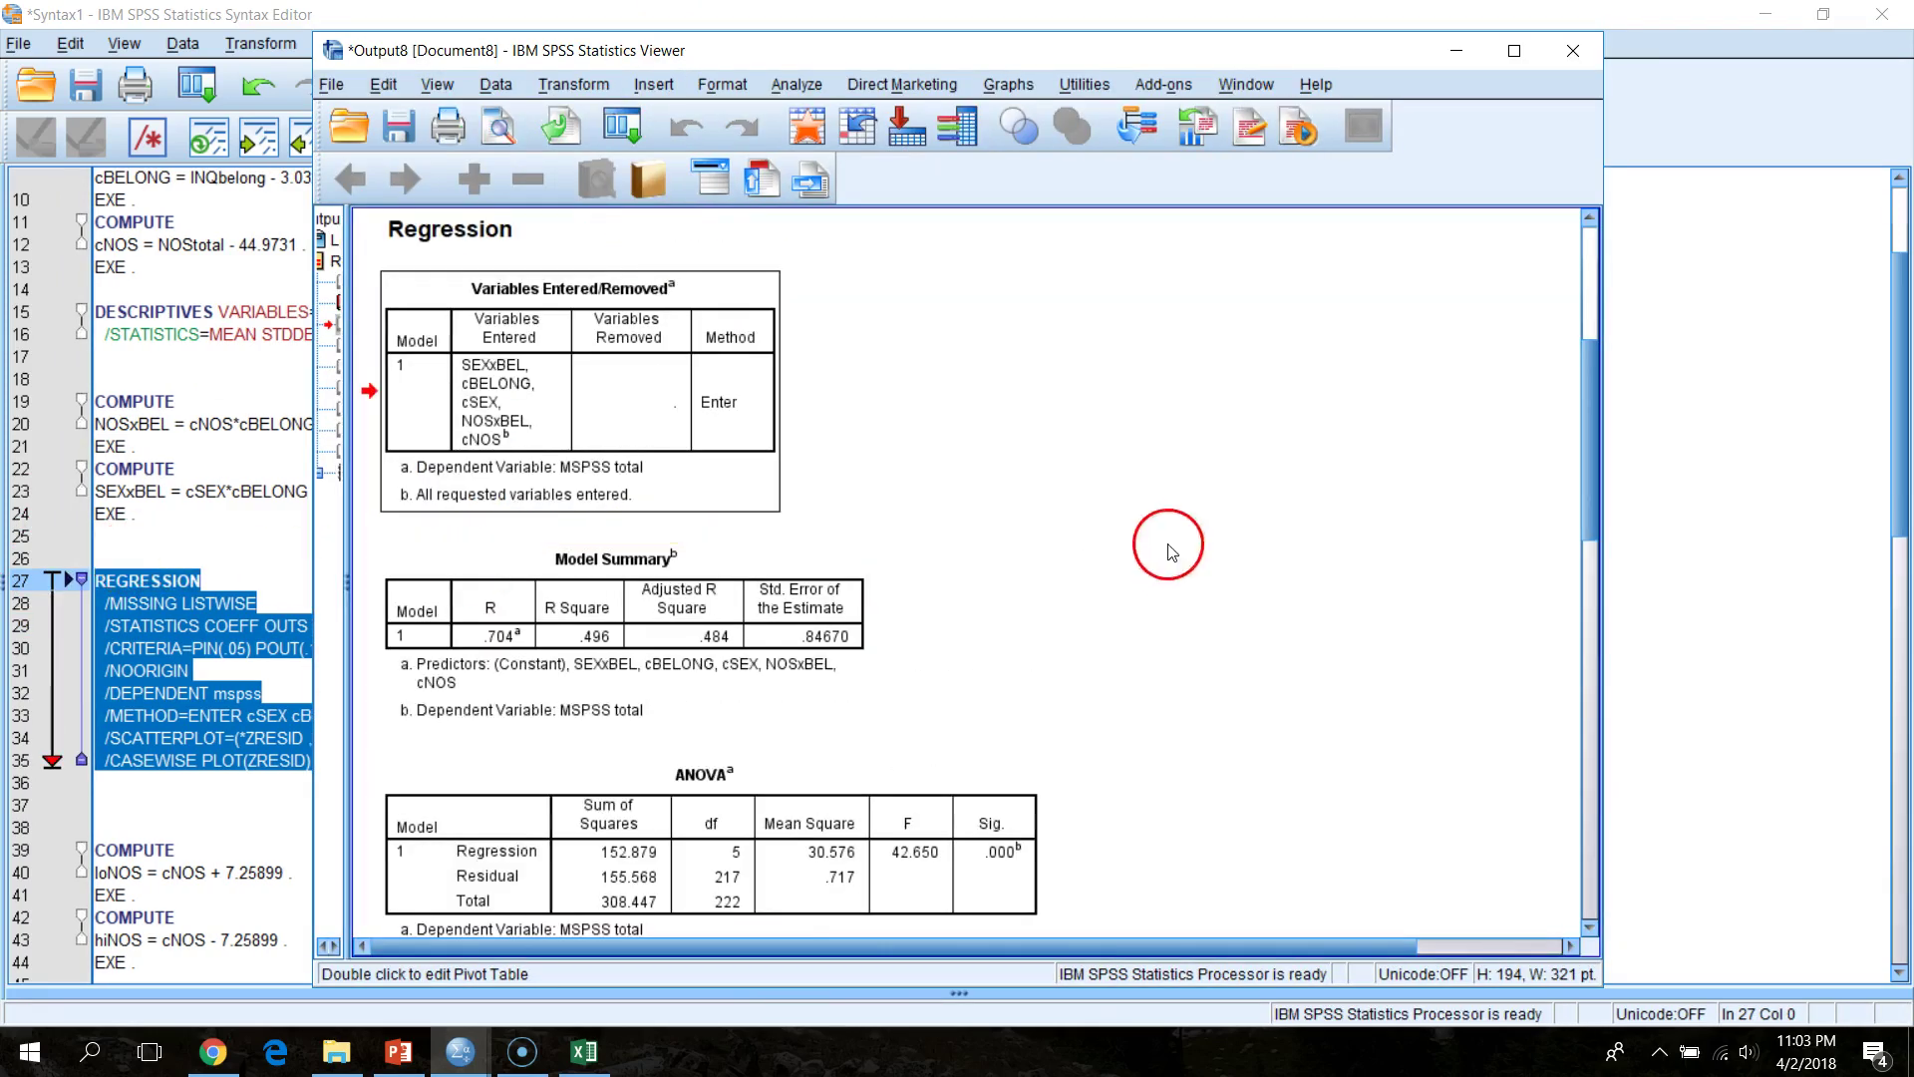
{"action": "left_click", "coordinate": [503, 349]}
{"action": "key", "text": "Delete"}
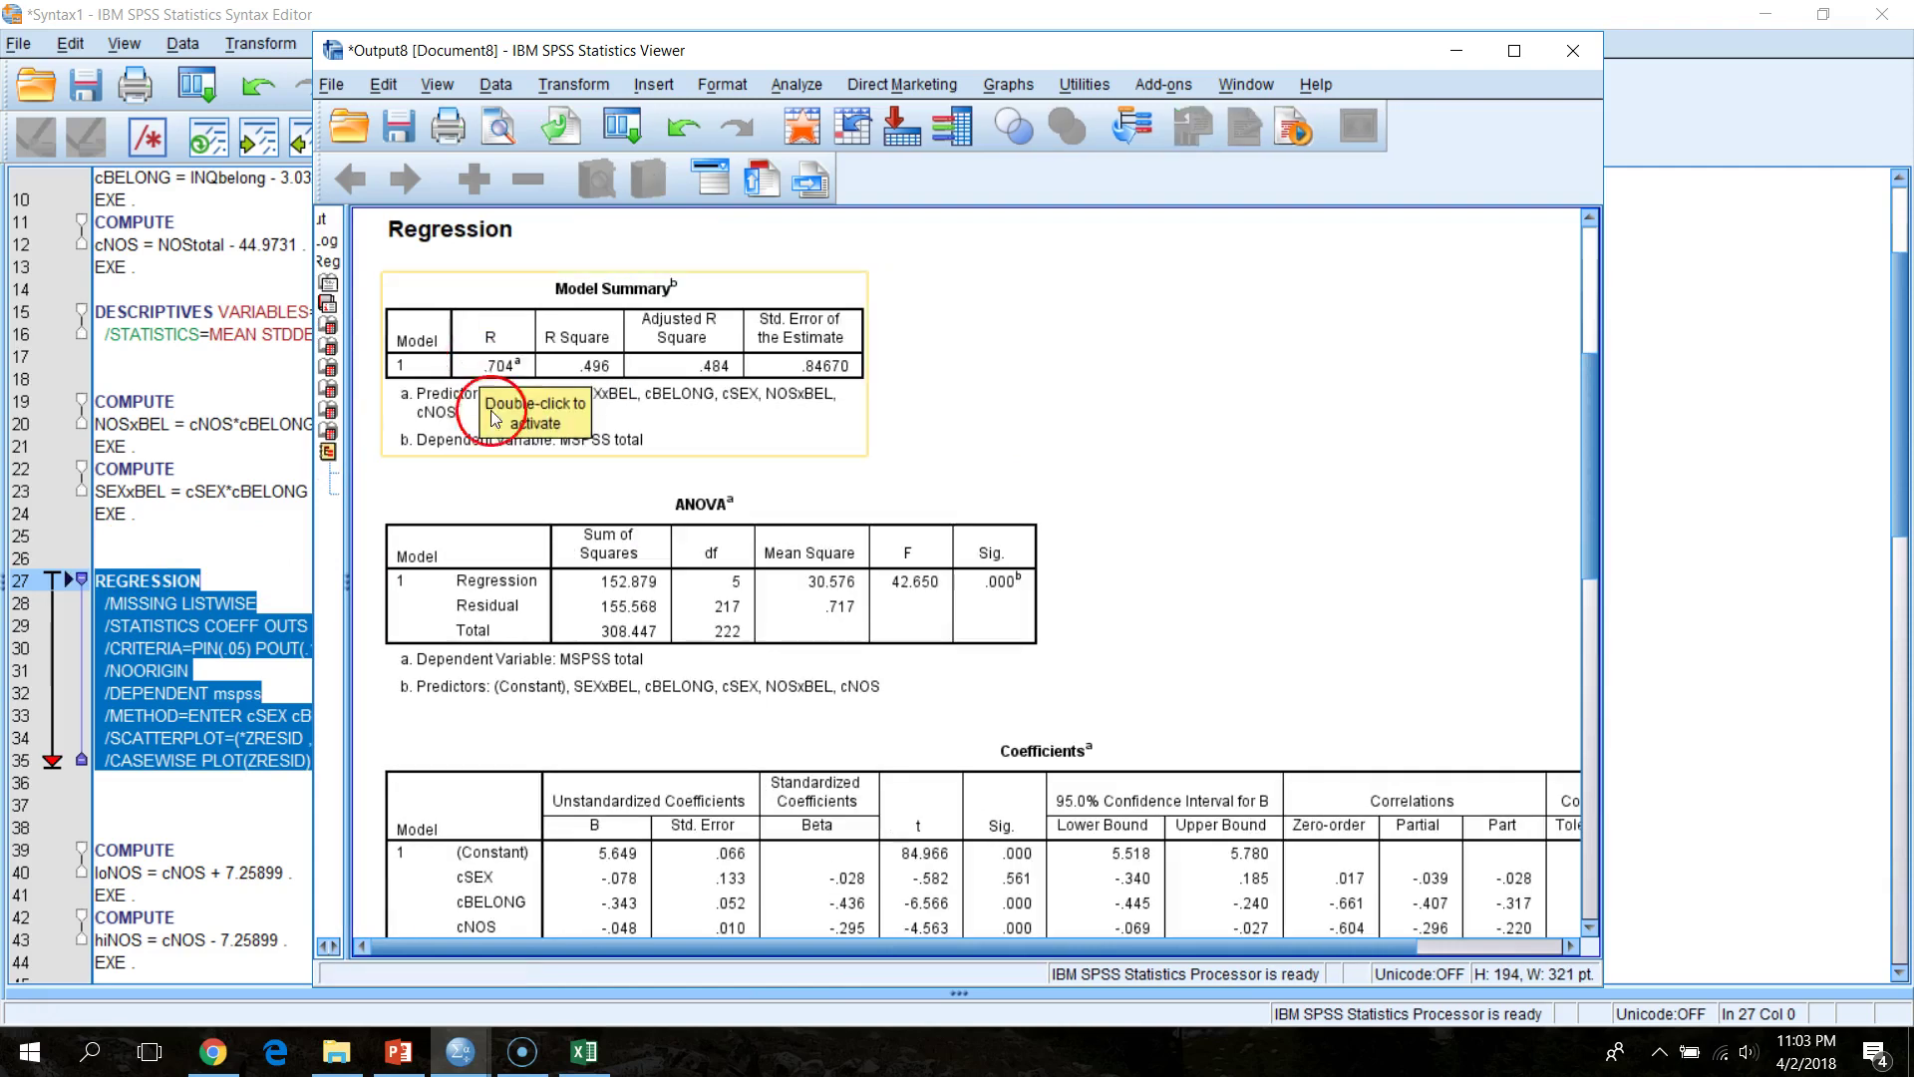
{"action": "scroll", "coordinate": [785, 594], "scroll_direction": "down", "scroll_amount": 3}
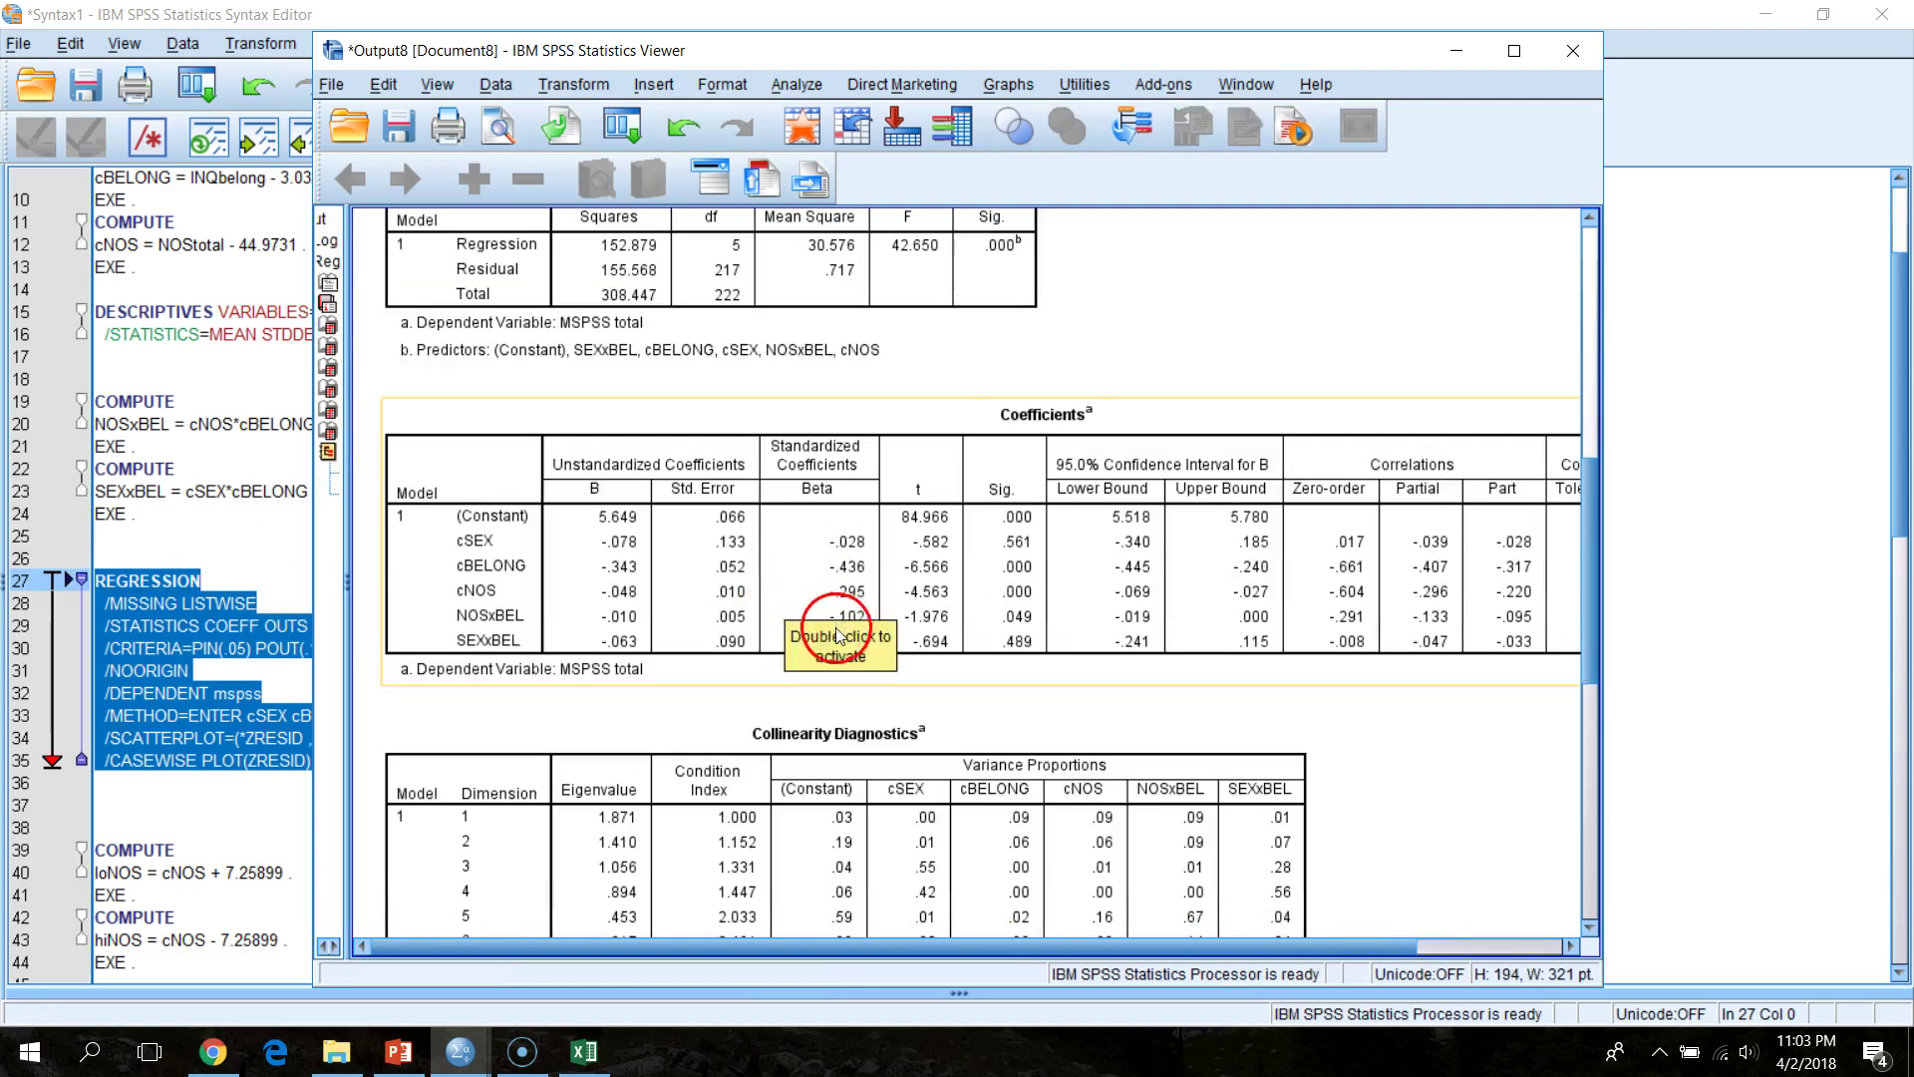
{"action": "scroll", "coordinate": [837, 636], "scroll_direction": "down", "scroll_amount": 2}
{"action": "left_click", "coordinate": [787, 626]}
{"action": "key", "text": "Delete"}
{"action": "left_click", "coordinate": [785, 644]}
{"action": "key", "text": "Delete"}
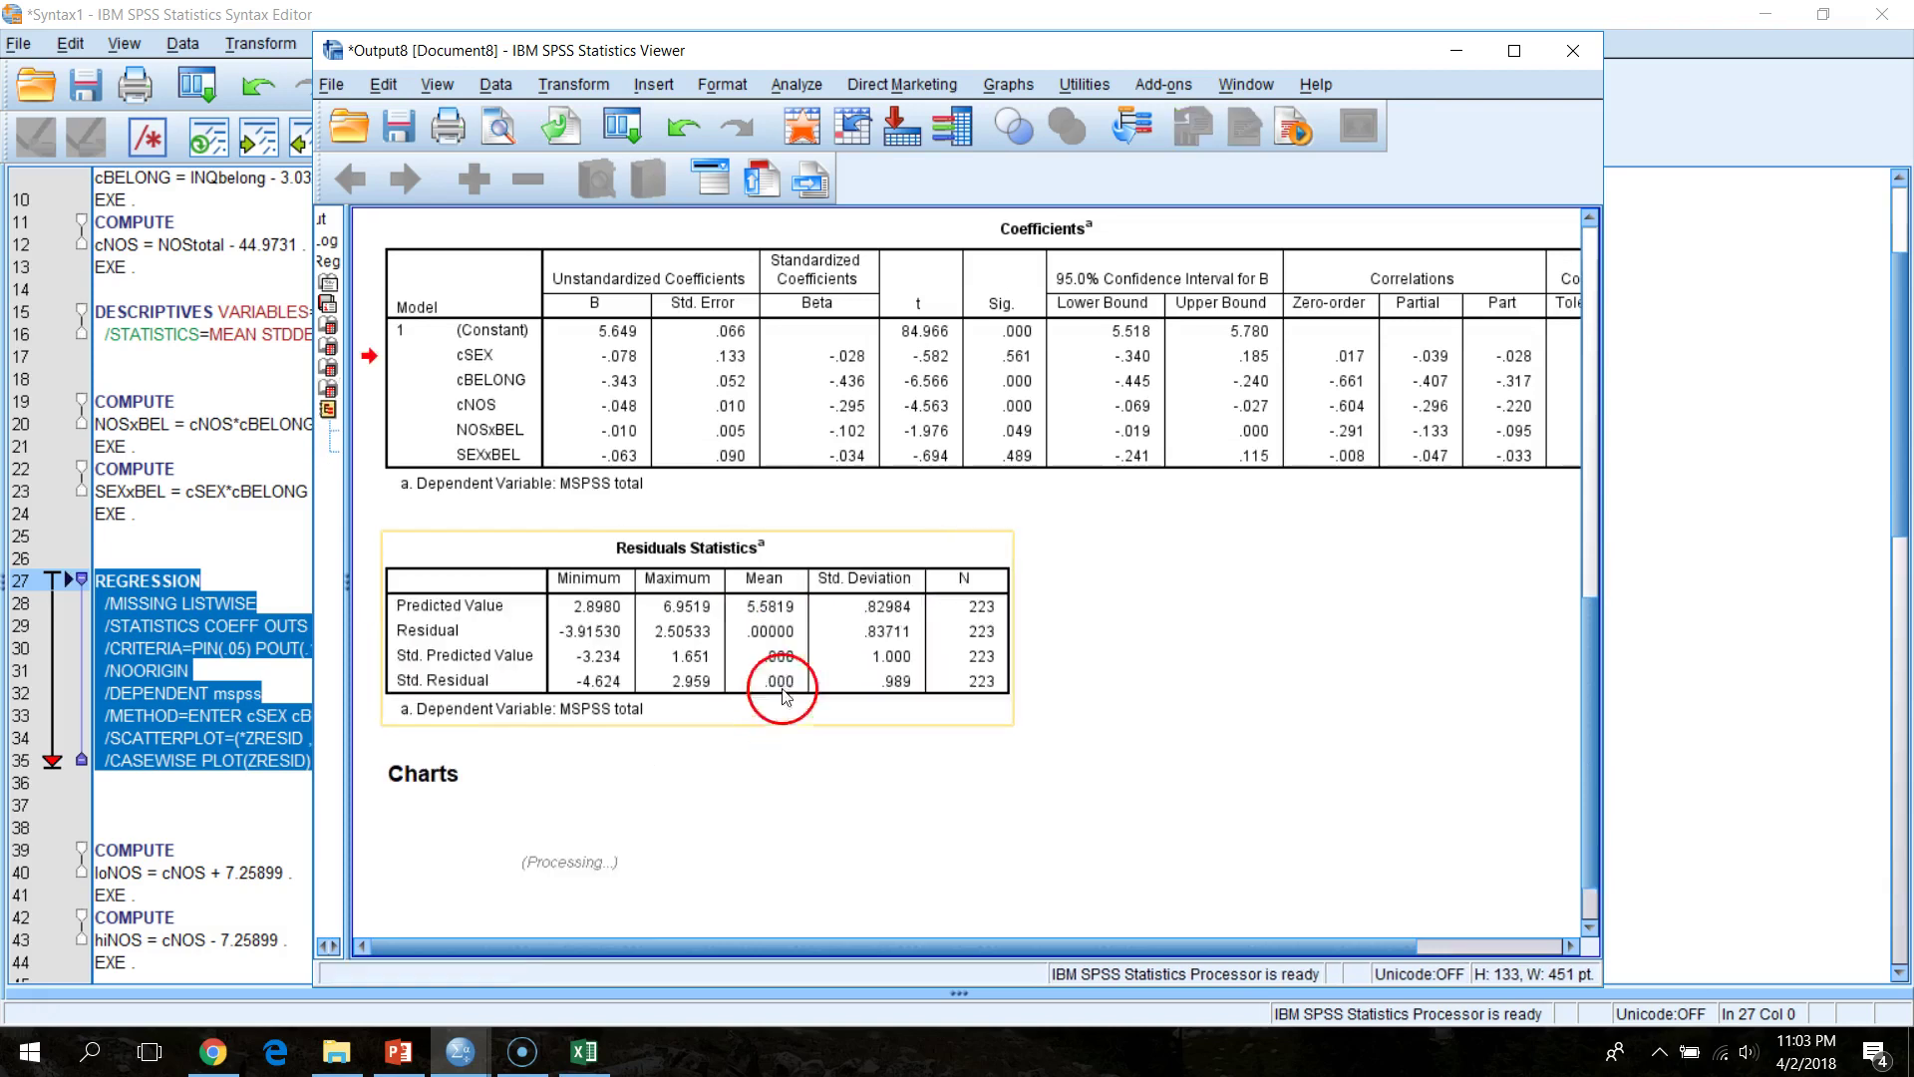
{"action": "key", "text": "Delete"}
- Delete the residual scatterplot and the Charts heading from the regression output
{"action": "left_click", "coordinate": [808, 740]}
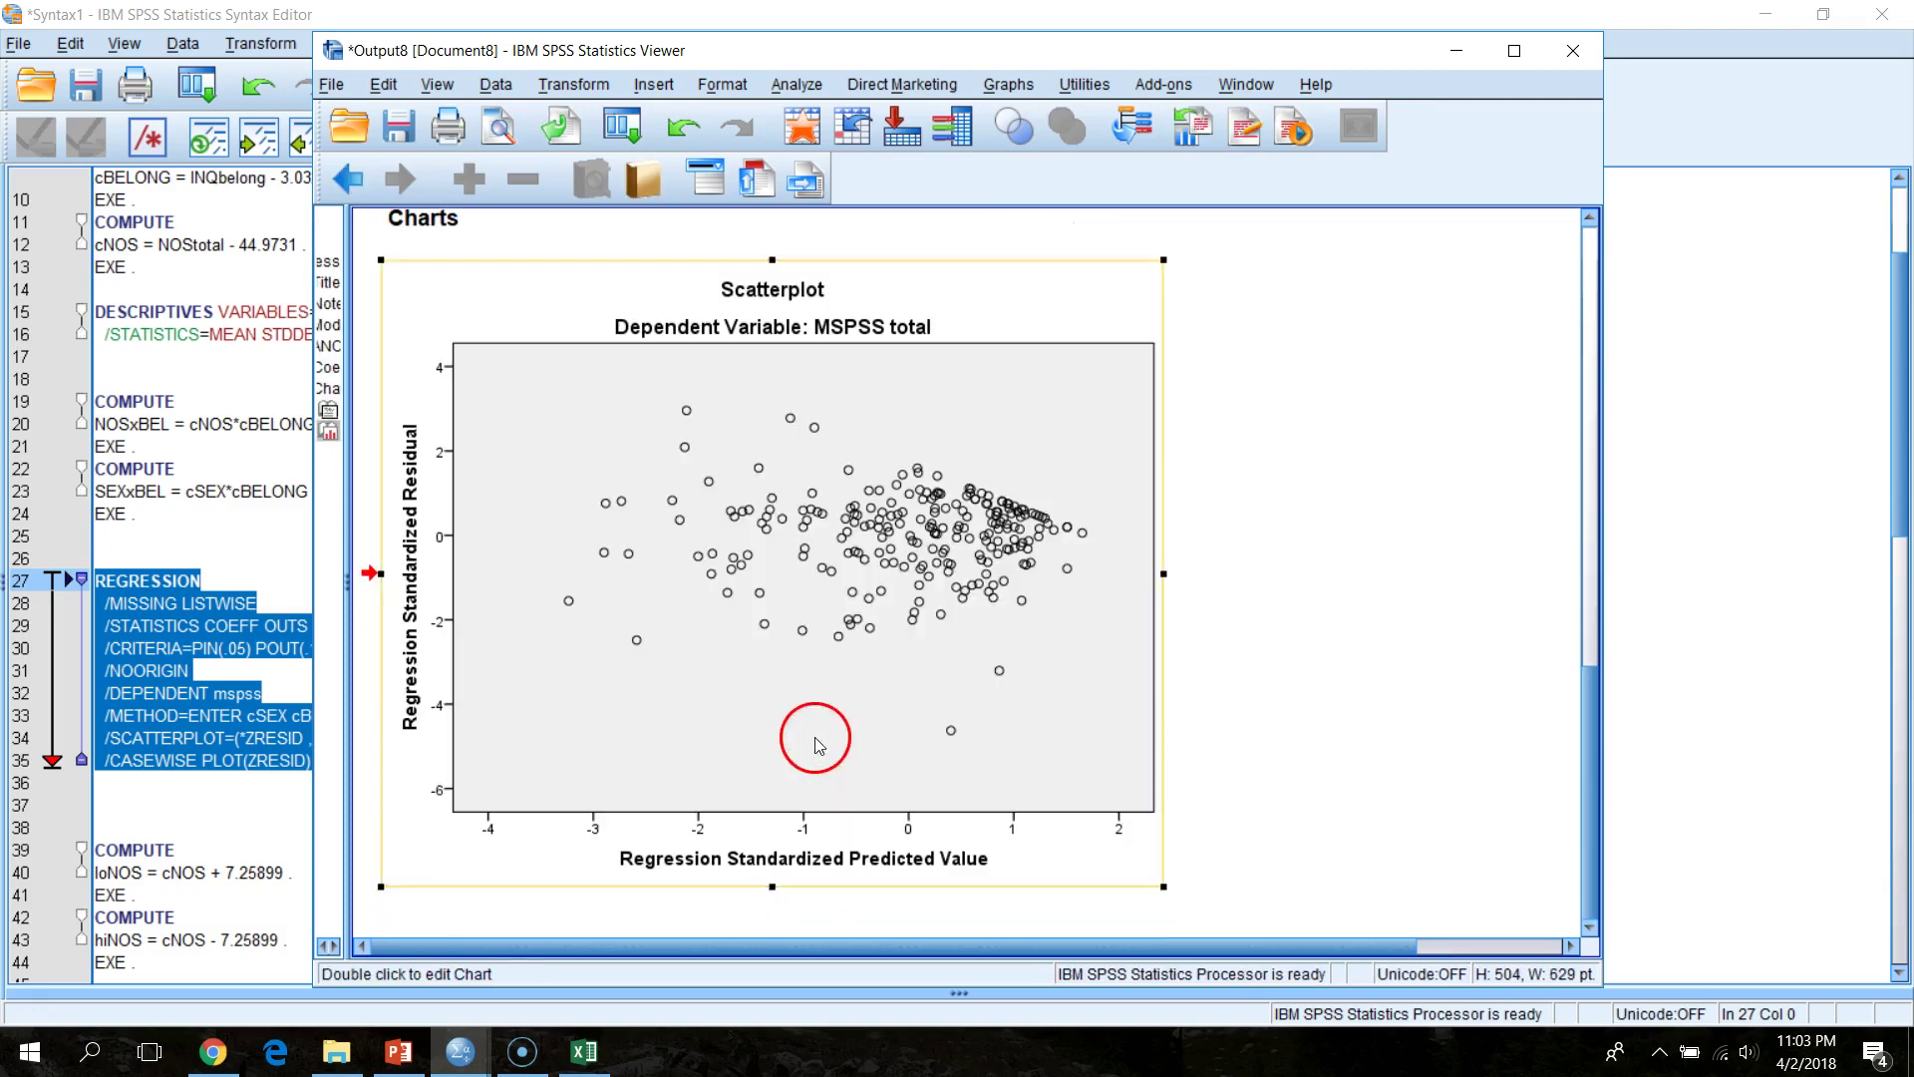
{"action": "key", "text": "Delete"}
{"action": "left_click", "coordinate": [426, 877]}
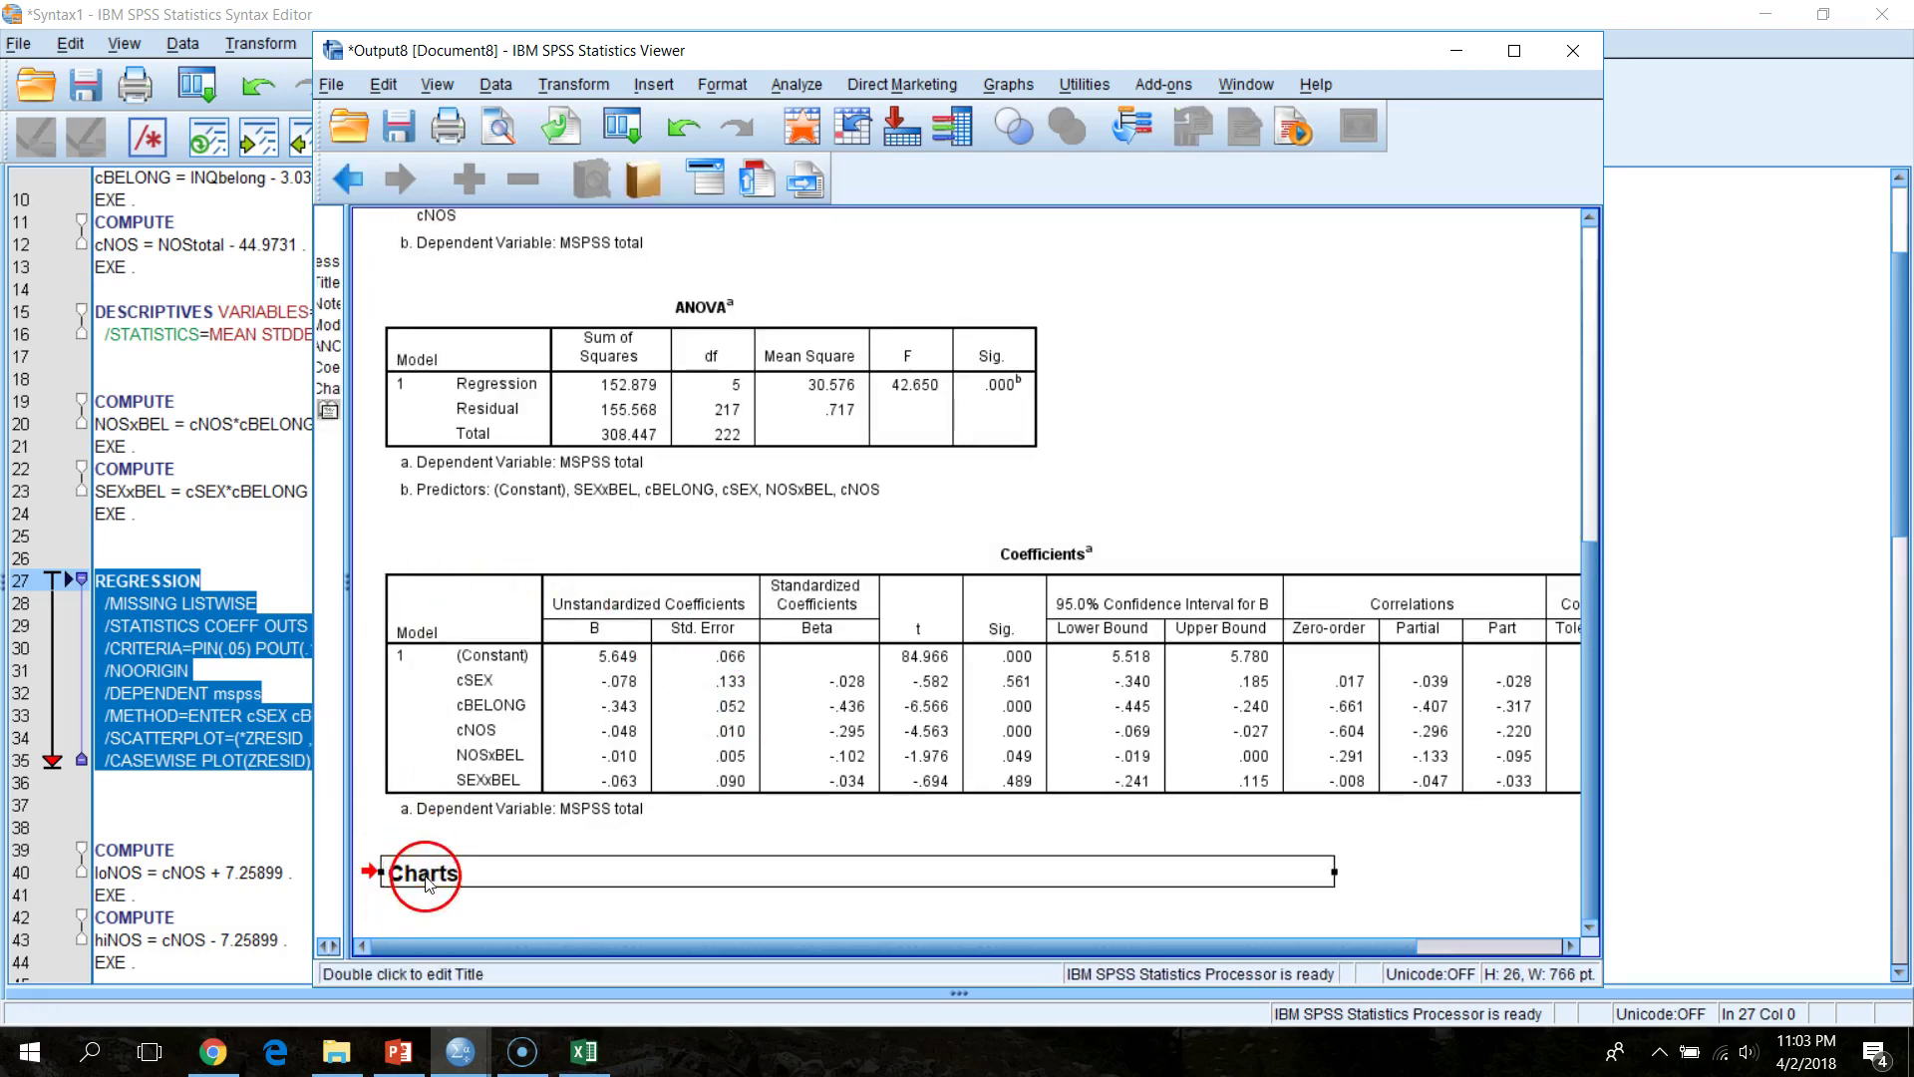
{"action": "key", "text": "Delete"}
- Run the two REGRESSION commands at the end of the syntax, containing the FEMxBEL and MALxBEL interaction terms
{"action": "left_click", "coordinate": [1184, 26]}
{"action": "left_click", "coordinate": [377, 20]}
{"action": "scroll", "coordinate": [415, 671], "scroll_direction": "down", "scroll_amount": 18}
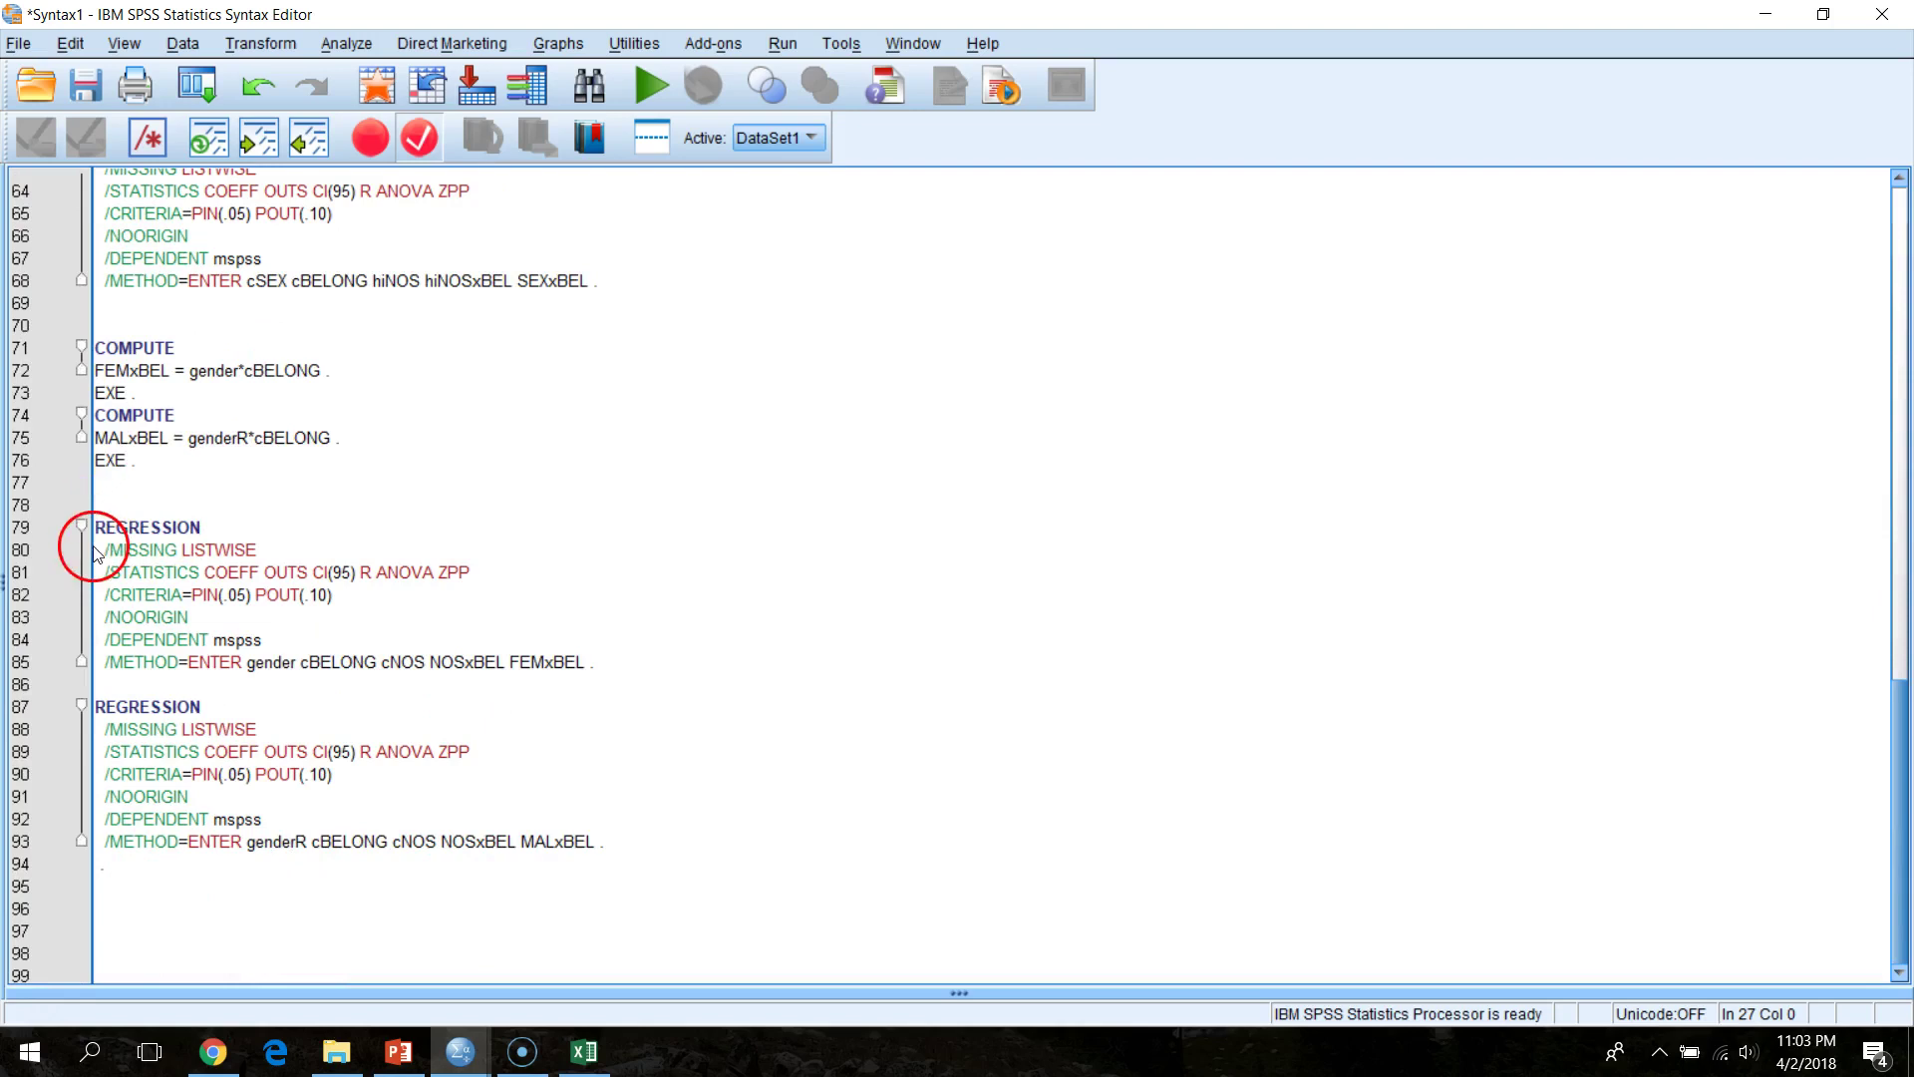
{"action": "left_click_drag", "start_coordinate": [99, 527], "coordinate": [901, 838]}
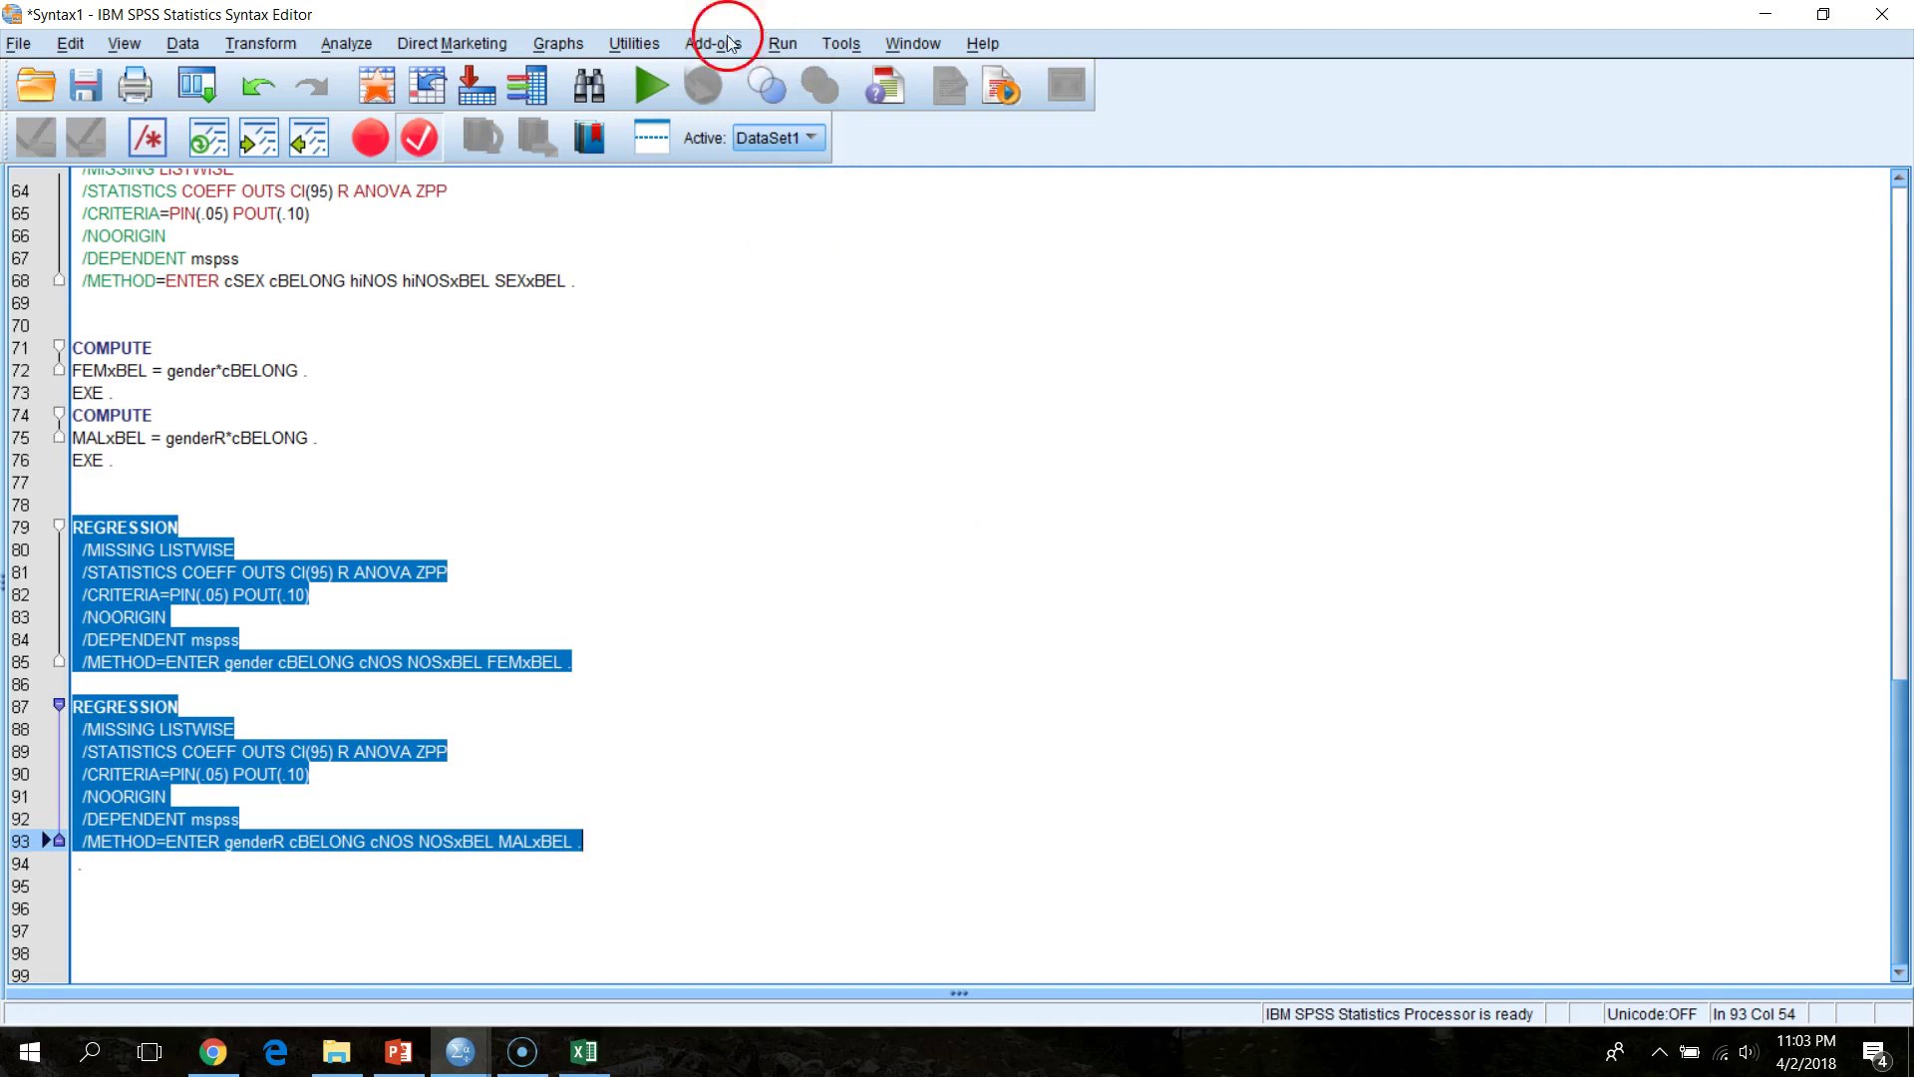
{"action": "left_click", "coordinate": [639, 80]}
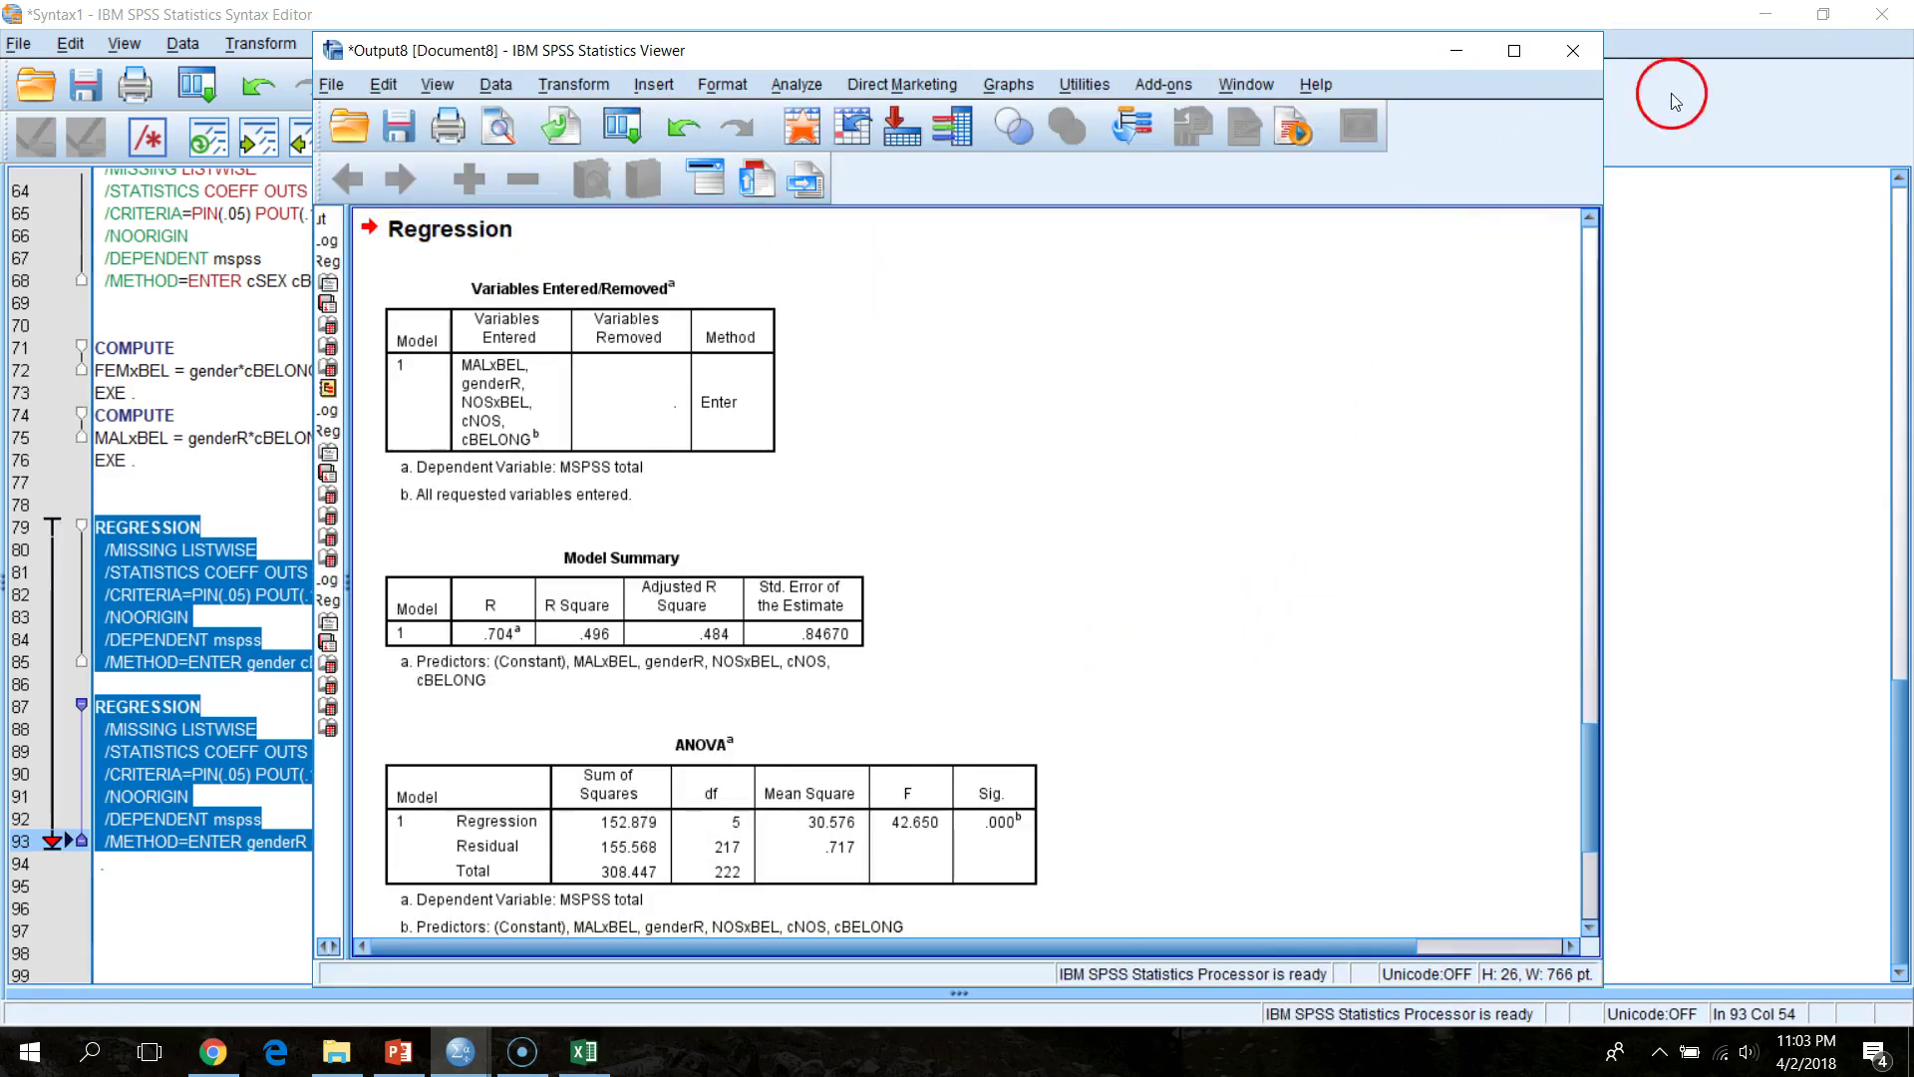
- Minimize the syntax and data windows and move the output window so the Simple Slopes slide shows behind it
{"action": "left_click", "coordinate": [1757, 20]}
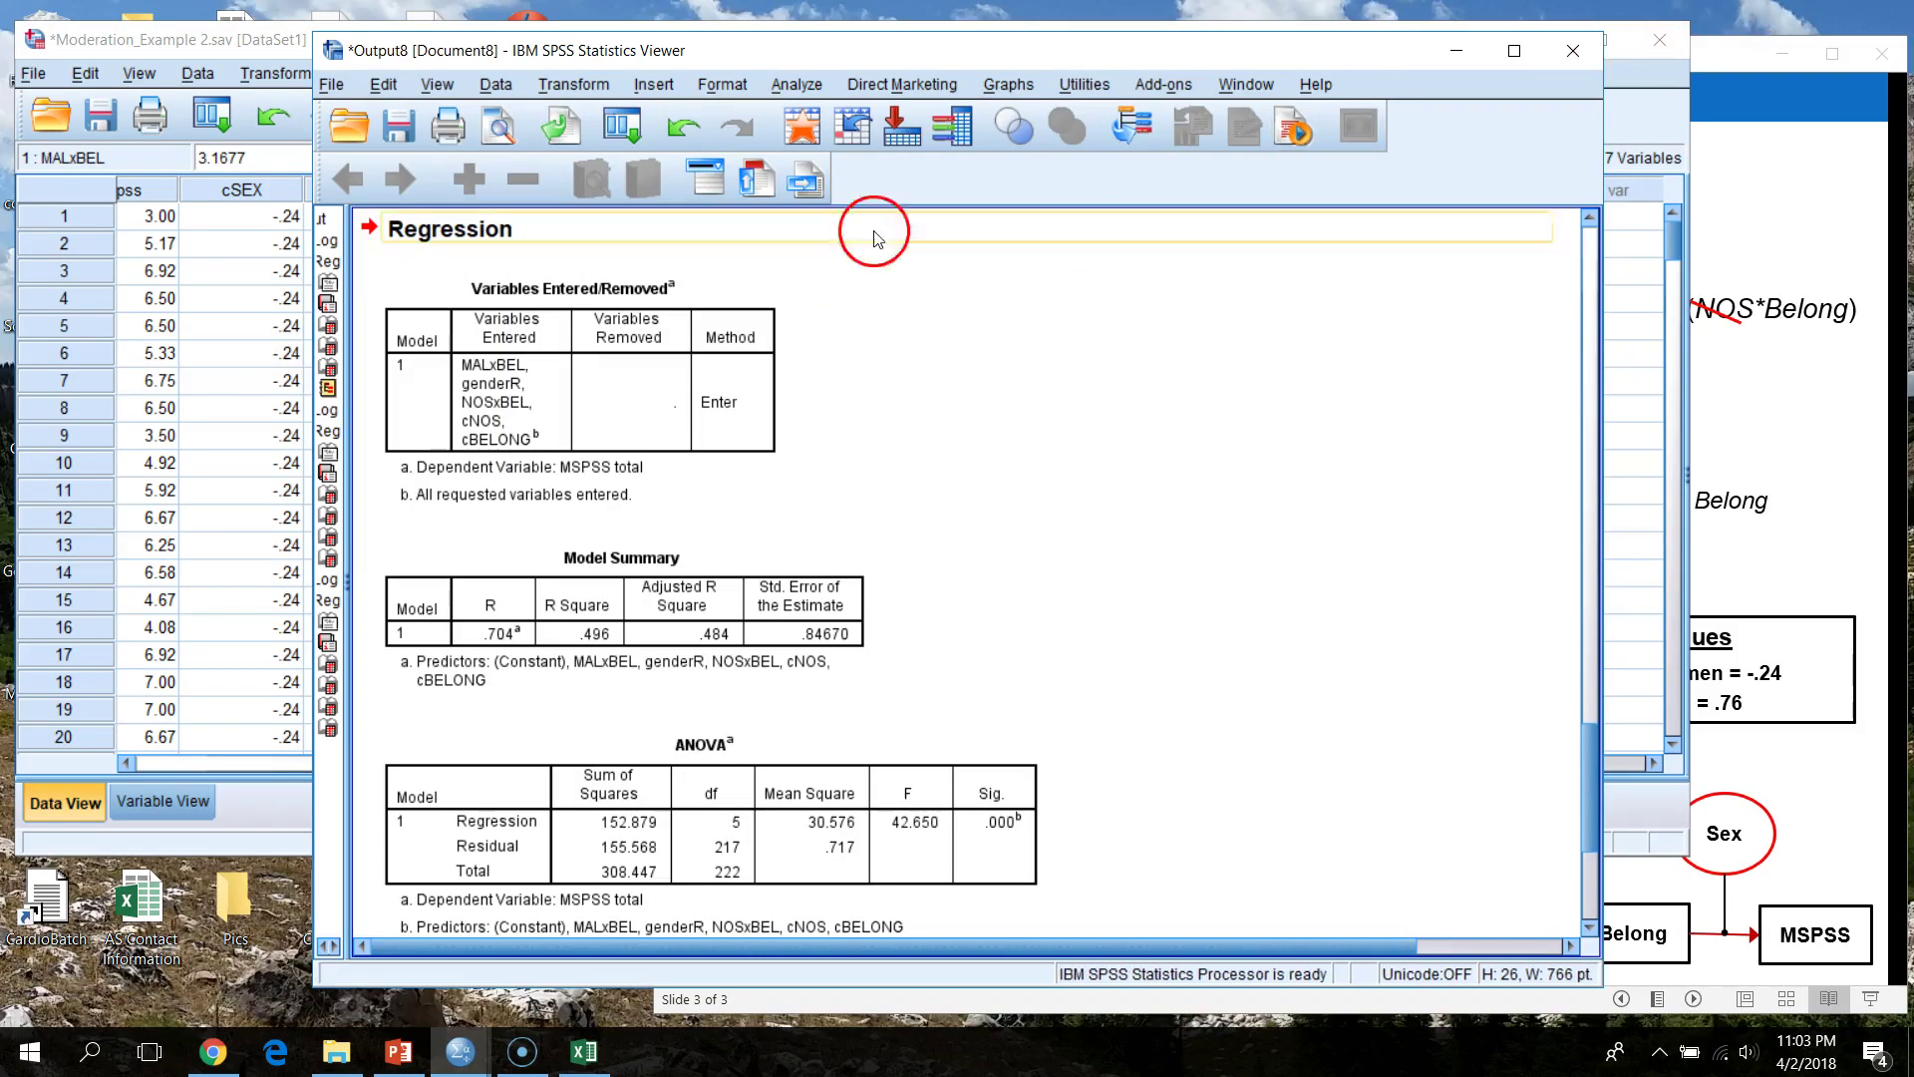
{"action": "left_click_drag", "start_coordinate": [1057, 62], "coordinate": [757, 42]}
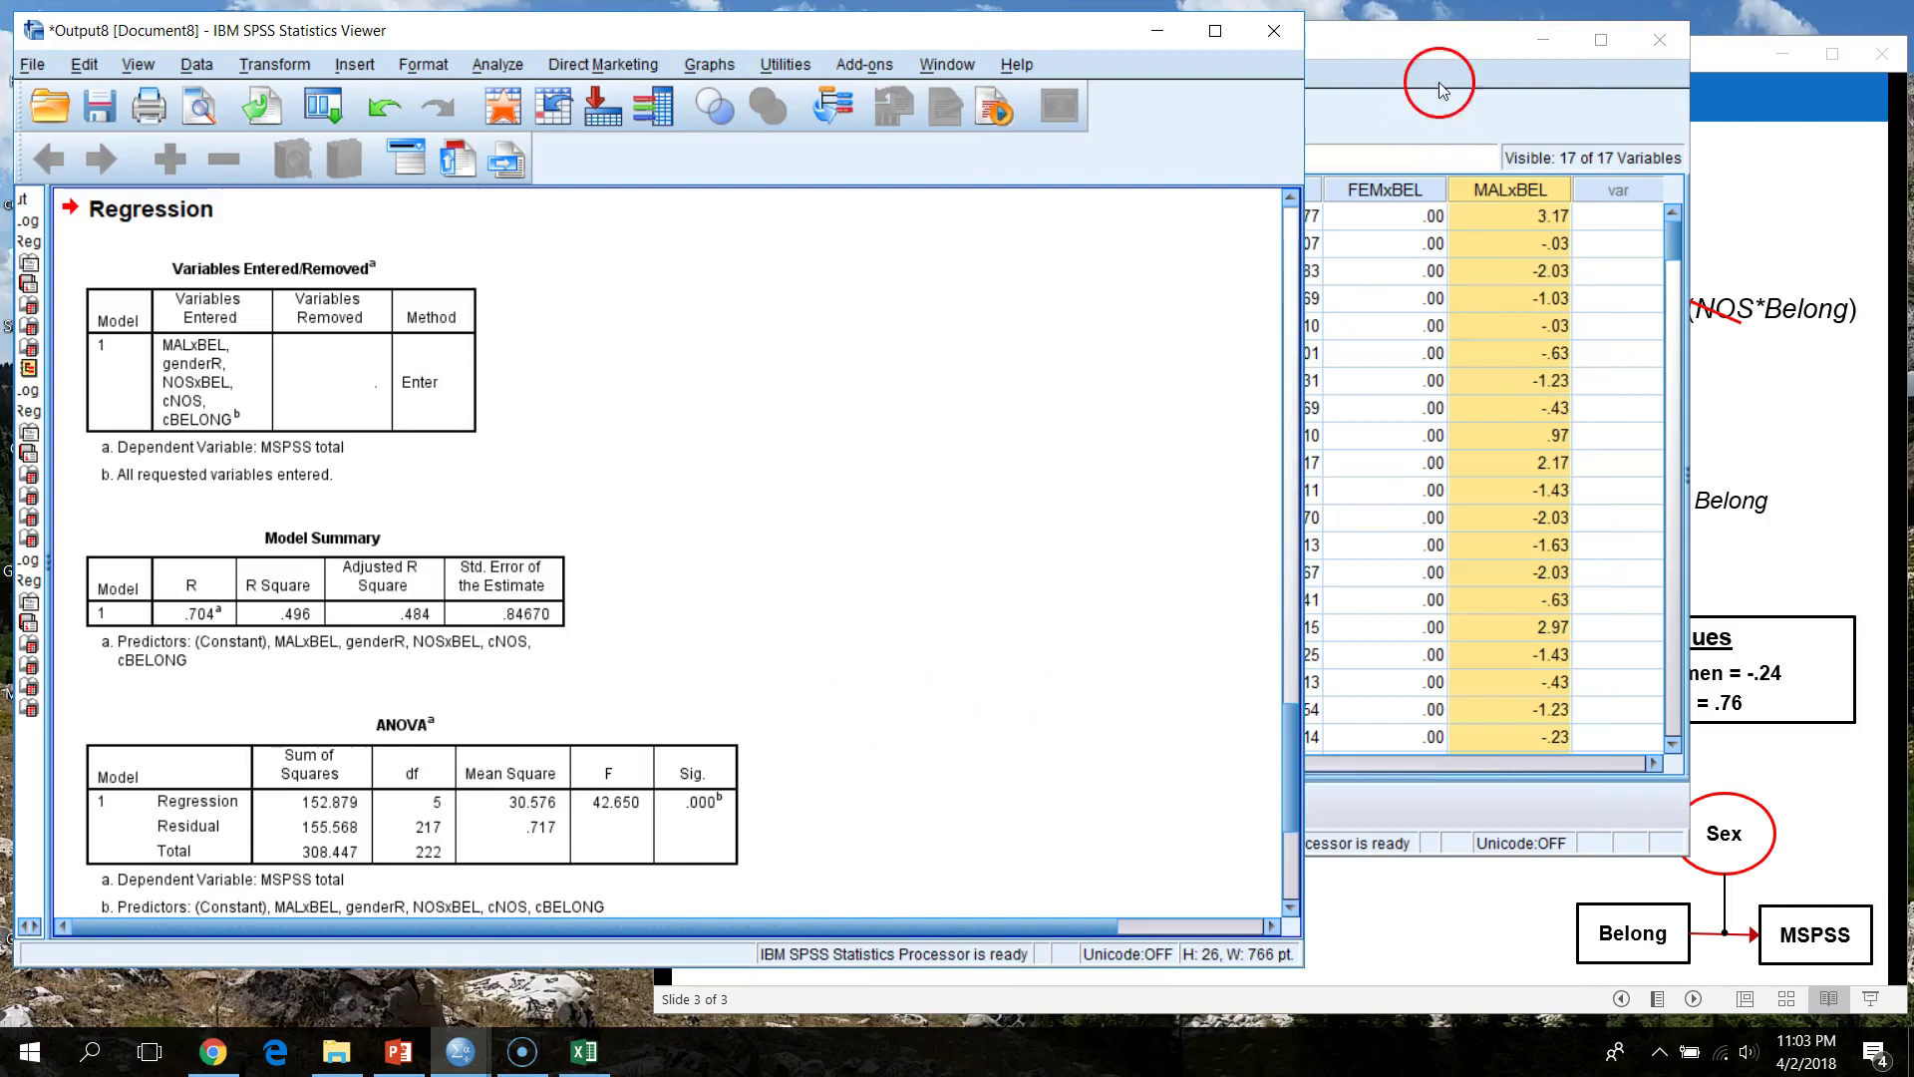
{"action": "left_click", "coordinate": [1543, 40]}
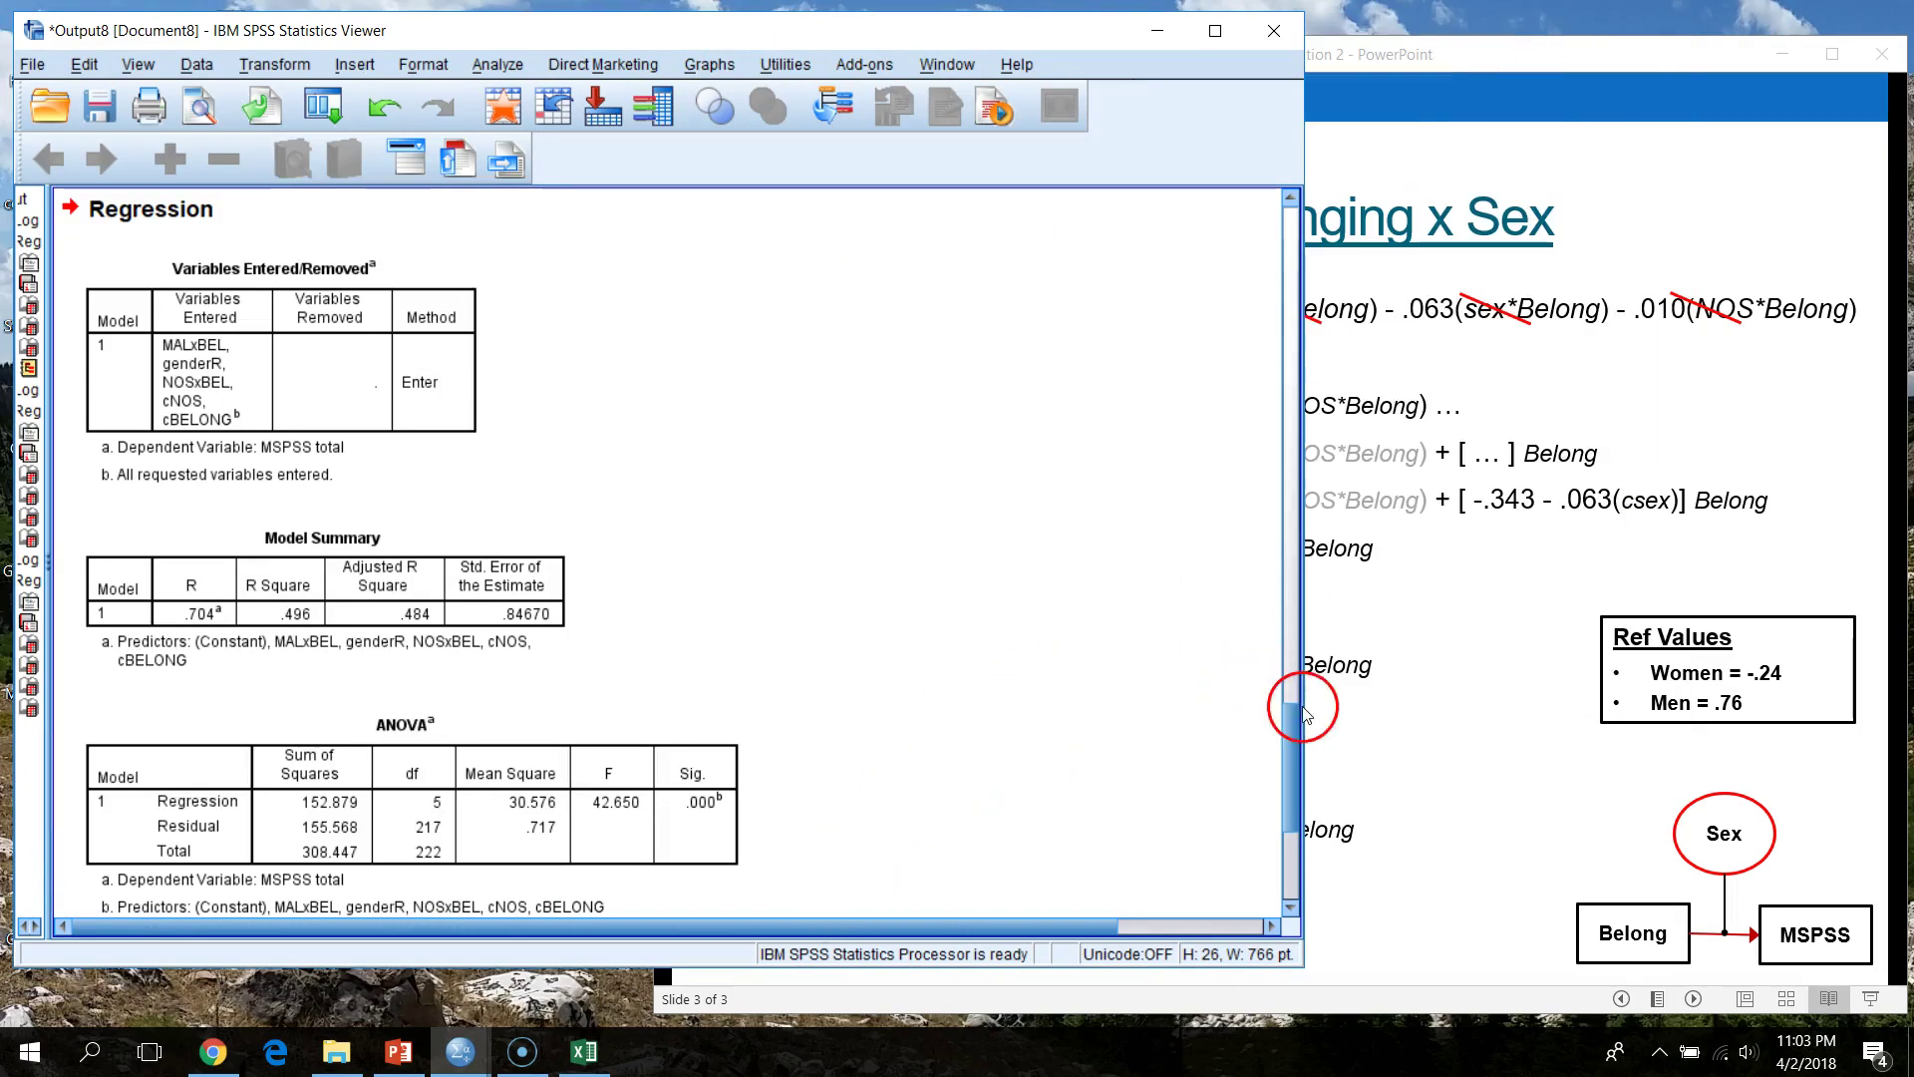
- Maximize the output window and examine the full model's Coefficients table alongside the FEMxBEL regression command
{"action": "left_click_drag", "start_coordinate": [1288, 748], "coordinate": [1276, 670]}
{"action": "scroll", "coordinate": [1184, 248], "scroll_direction": "down", "scroll_amount": 15}
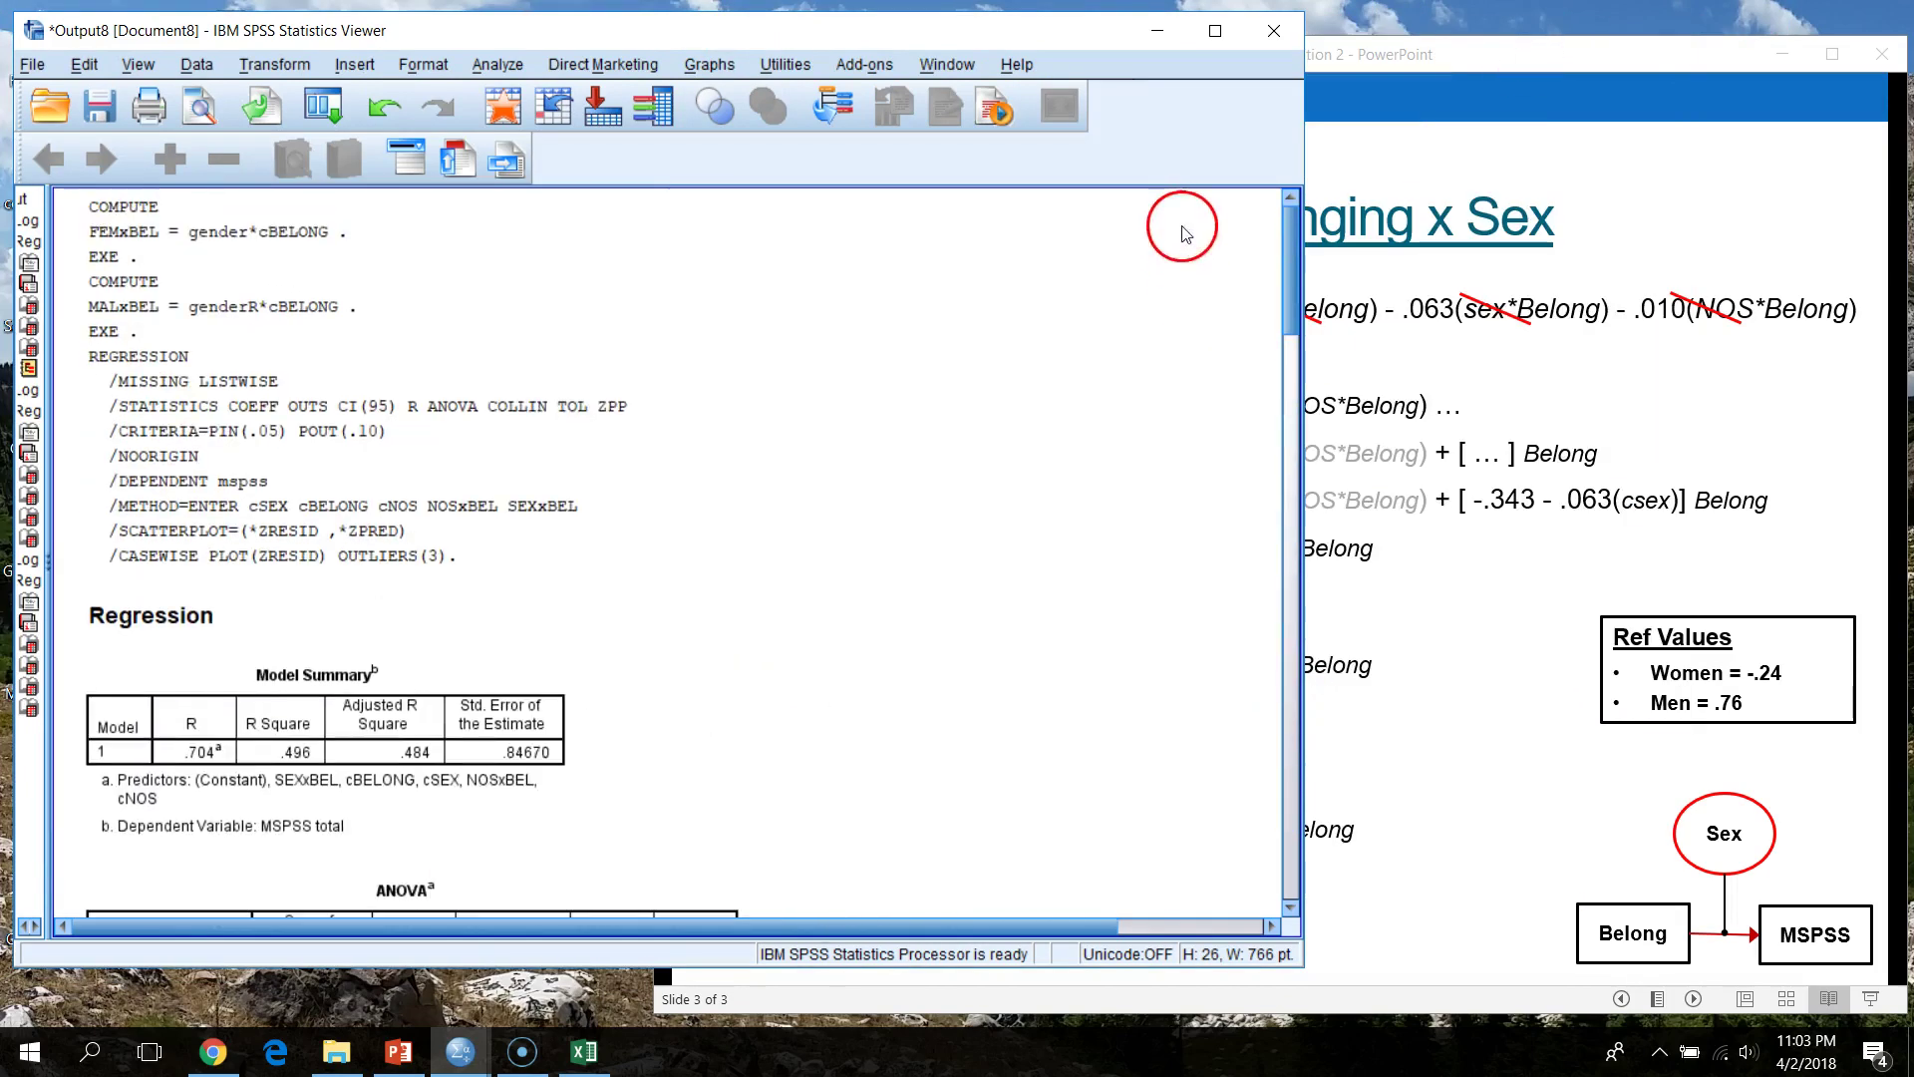
{"action": "scroll", "coordinate": [1186, 379], "scroll_direction": "down", "scroll_amount": 3}
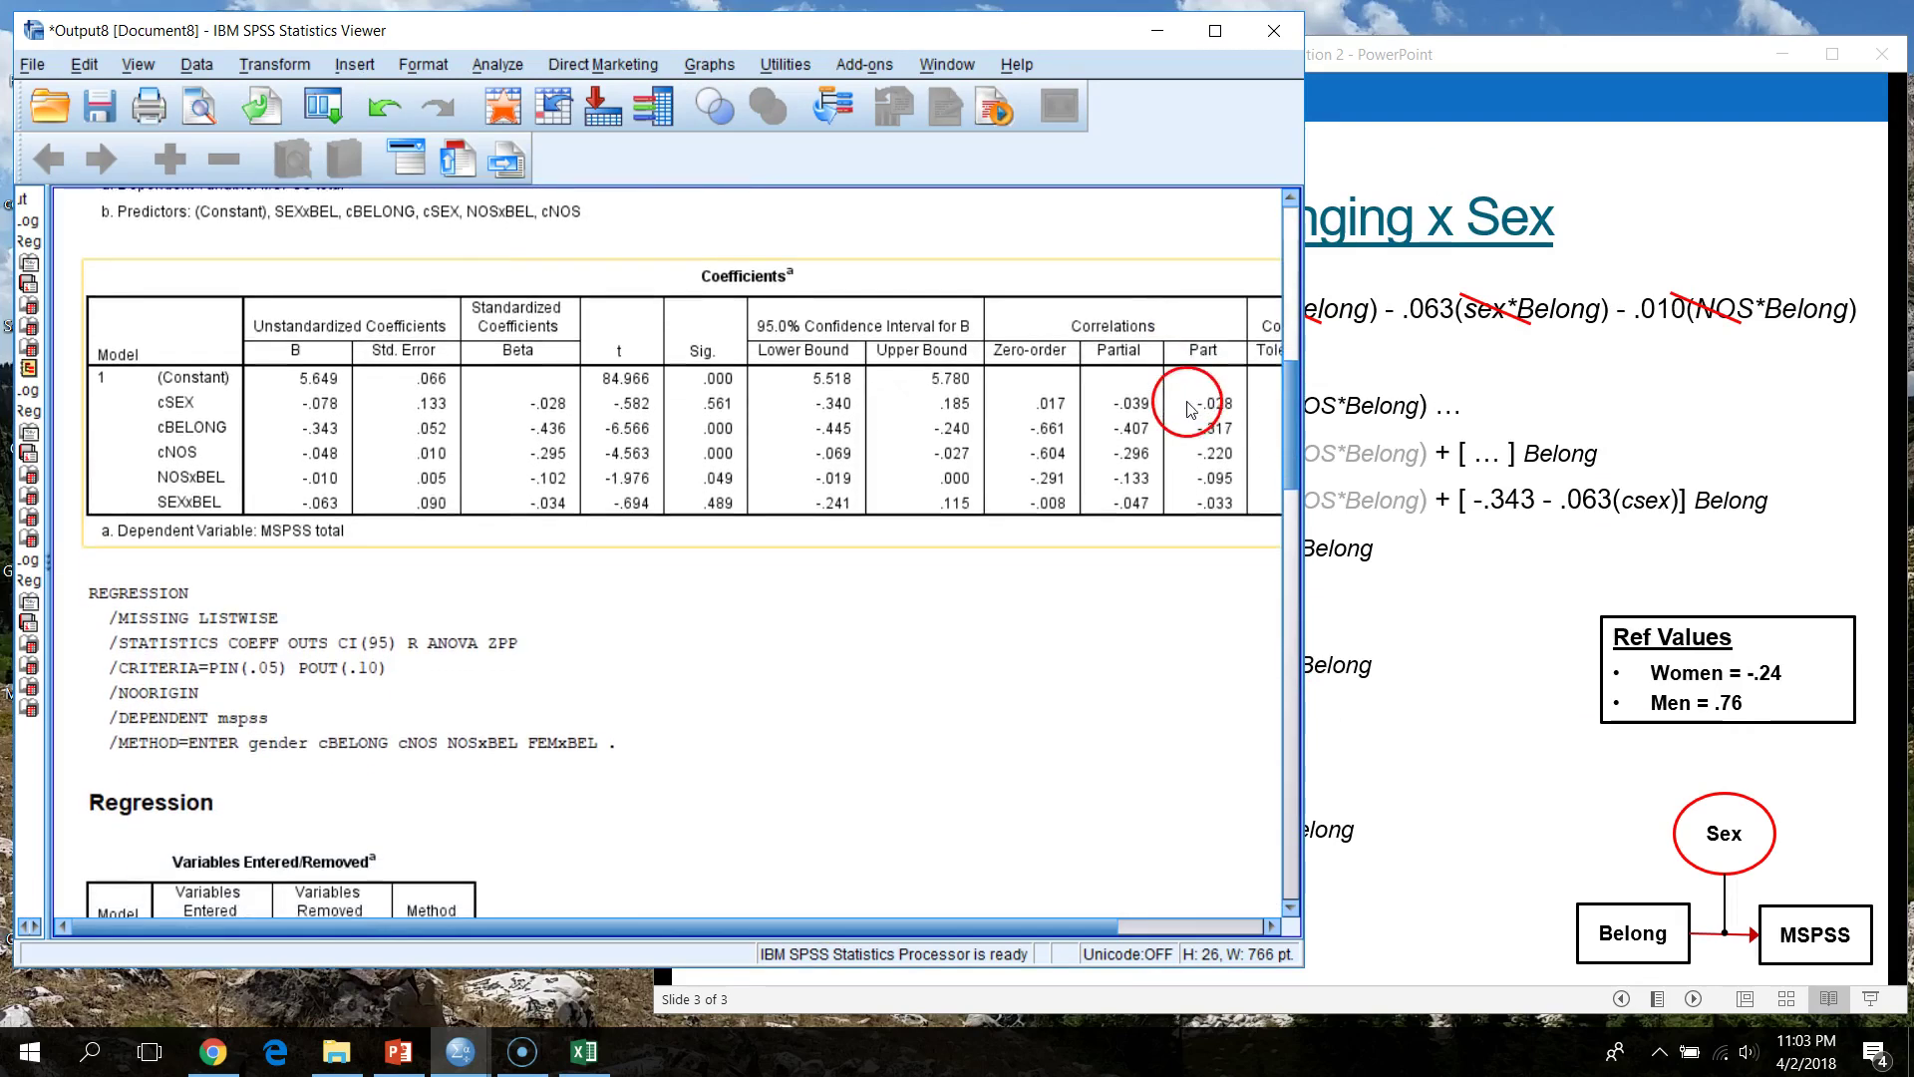
{"action": "left_click", "coordinate": [1215, 495]}
{"action": "left_click_drag", "start_coordinate": [1289, 417], "coordinate": [1302, 423]}
{"action": "left_click", "coordinate": [1216, 30]}
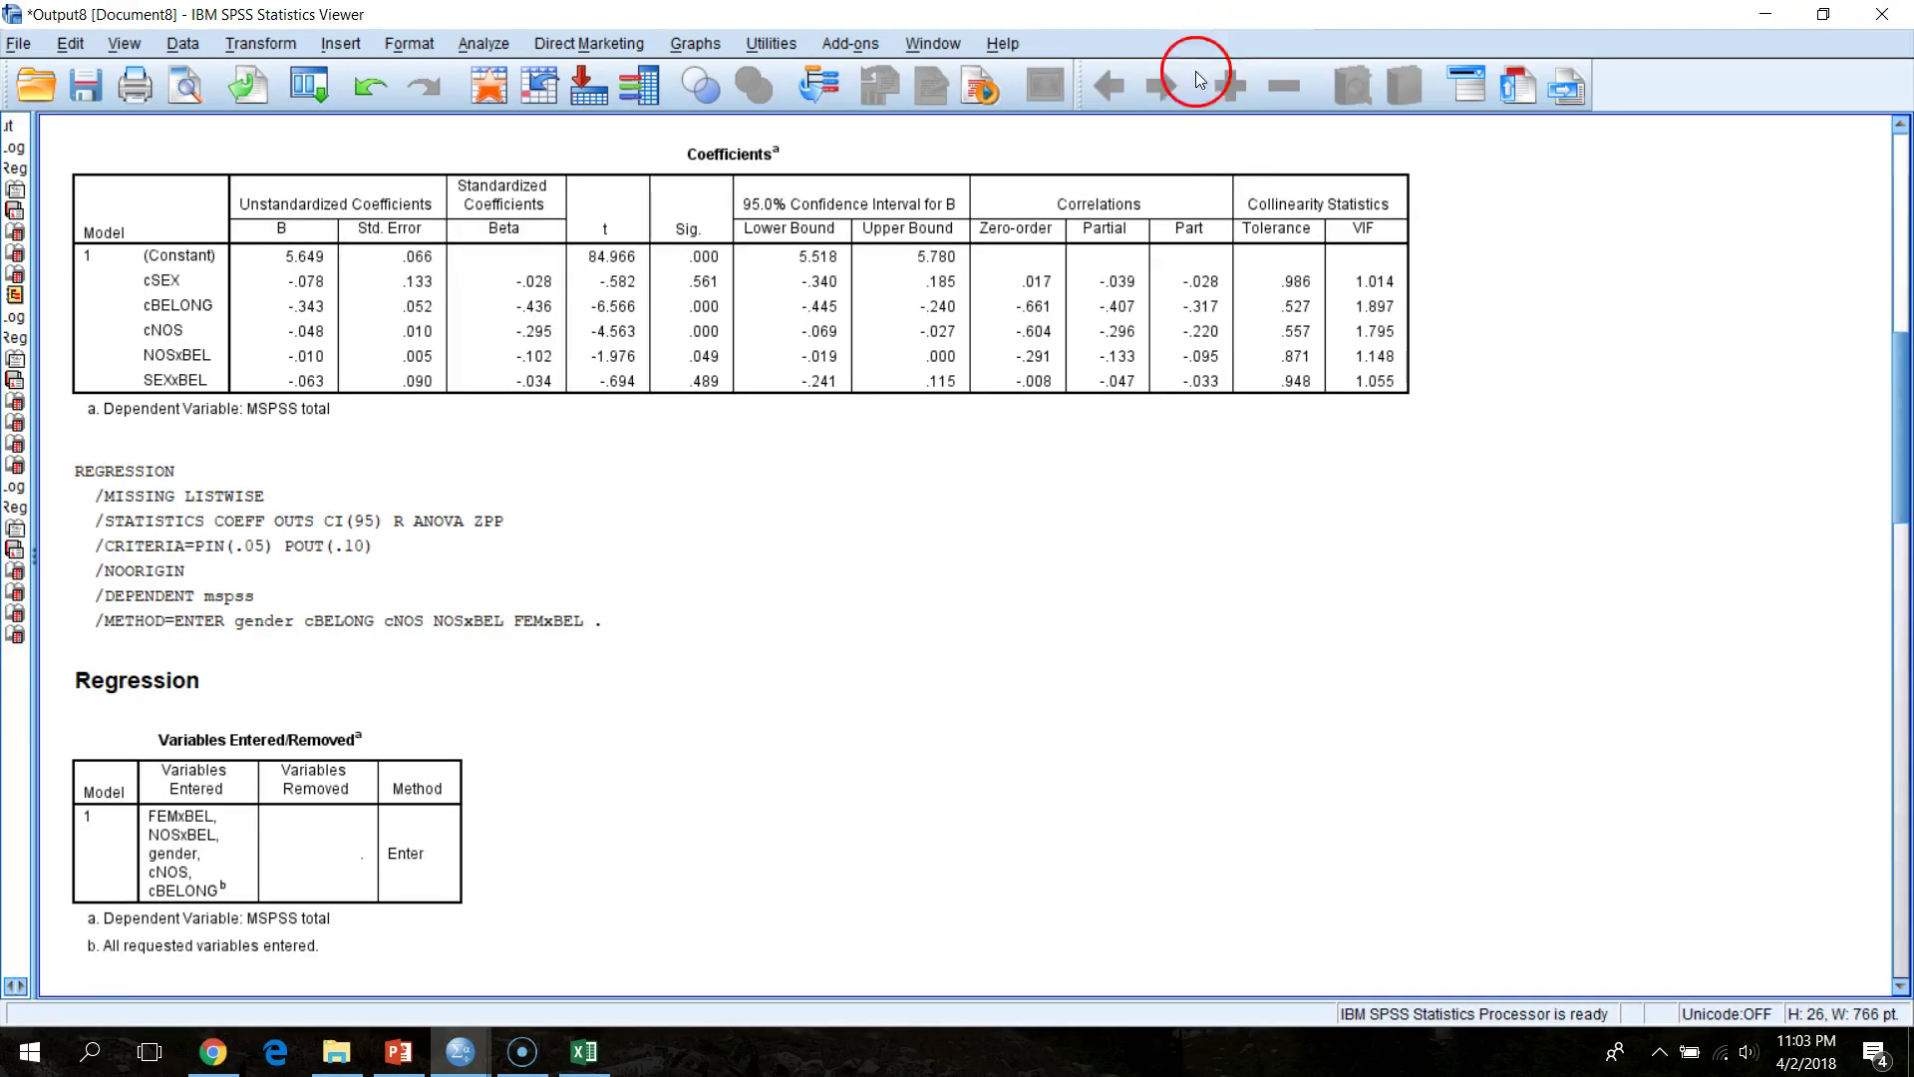
{"action": "left_click_drag", "start_coordinate": [1892, 366], "coordinate": [1905, 344]}
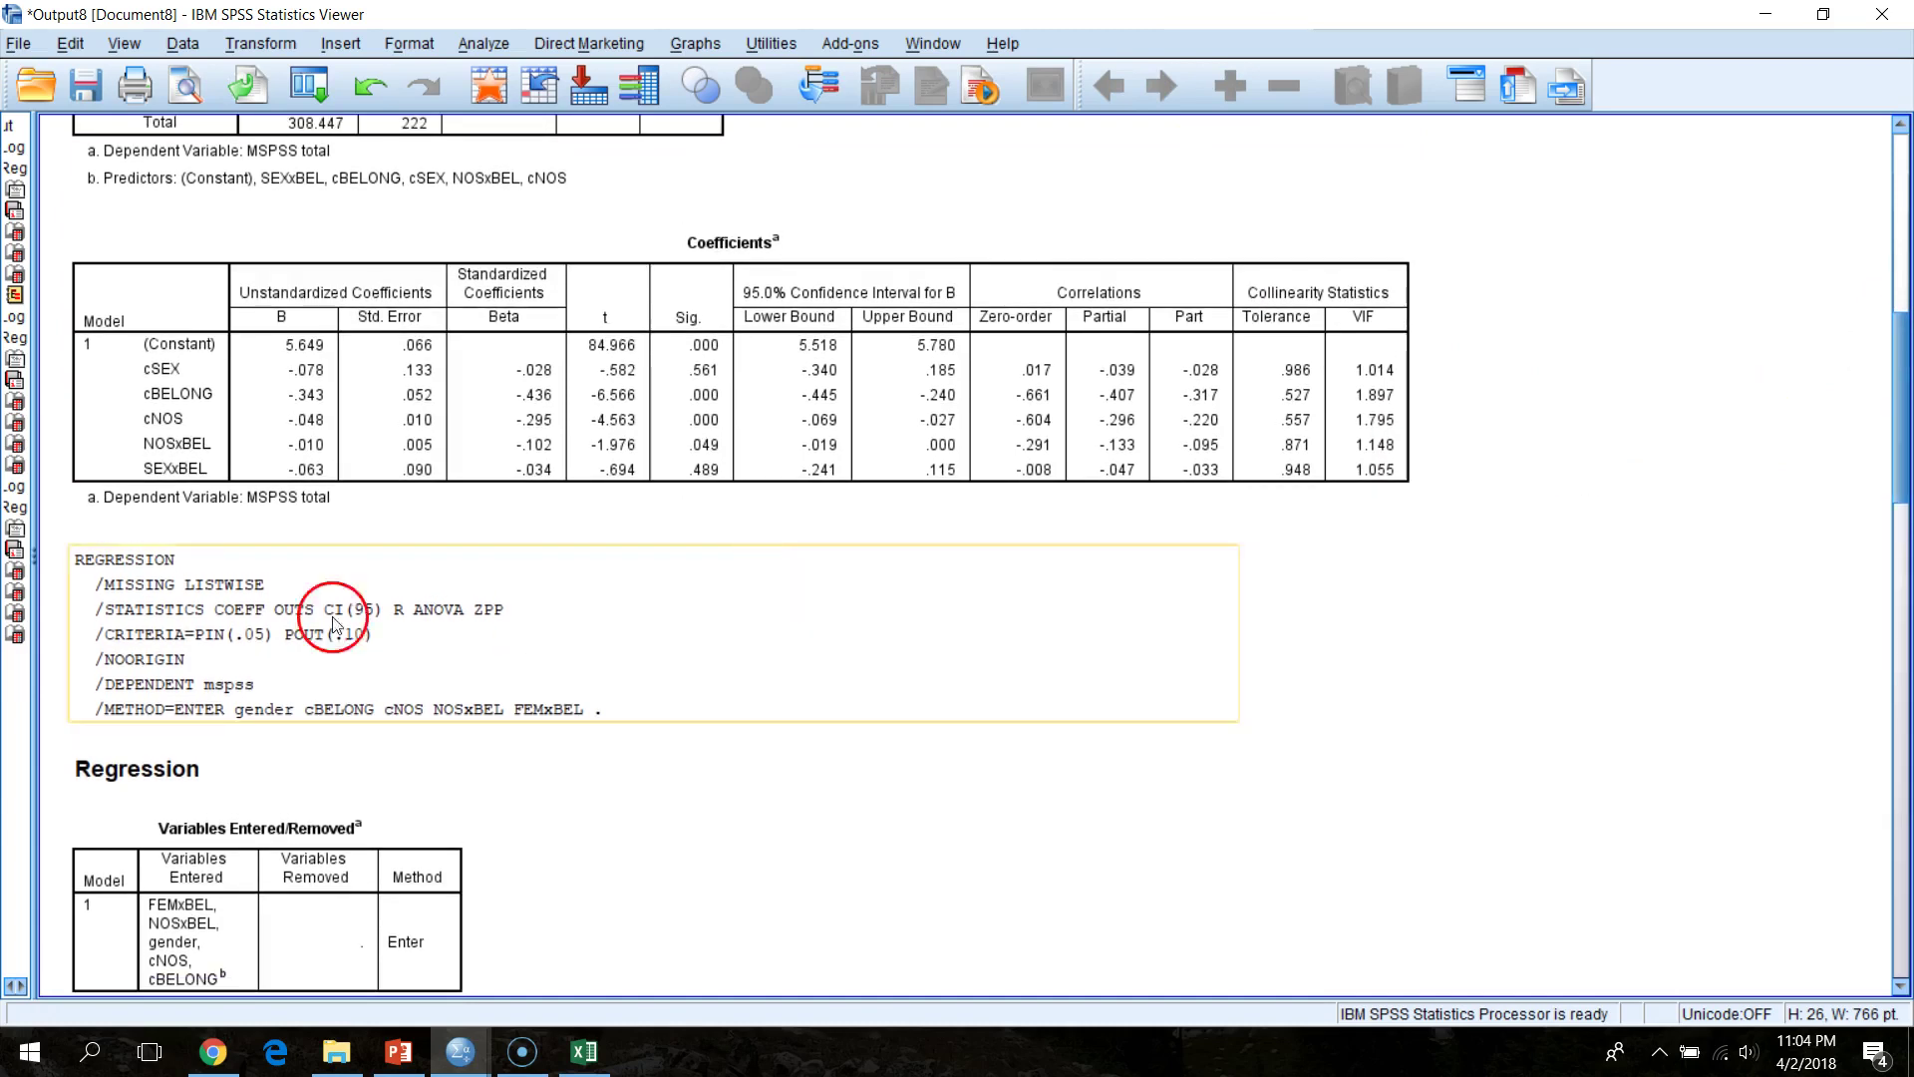
{"action": "left_click_drag", "start_coordinate": [1888, 462], "coordinate": [1904, 387]}
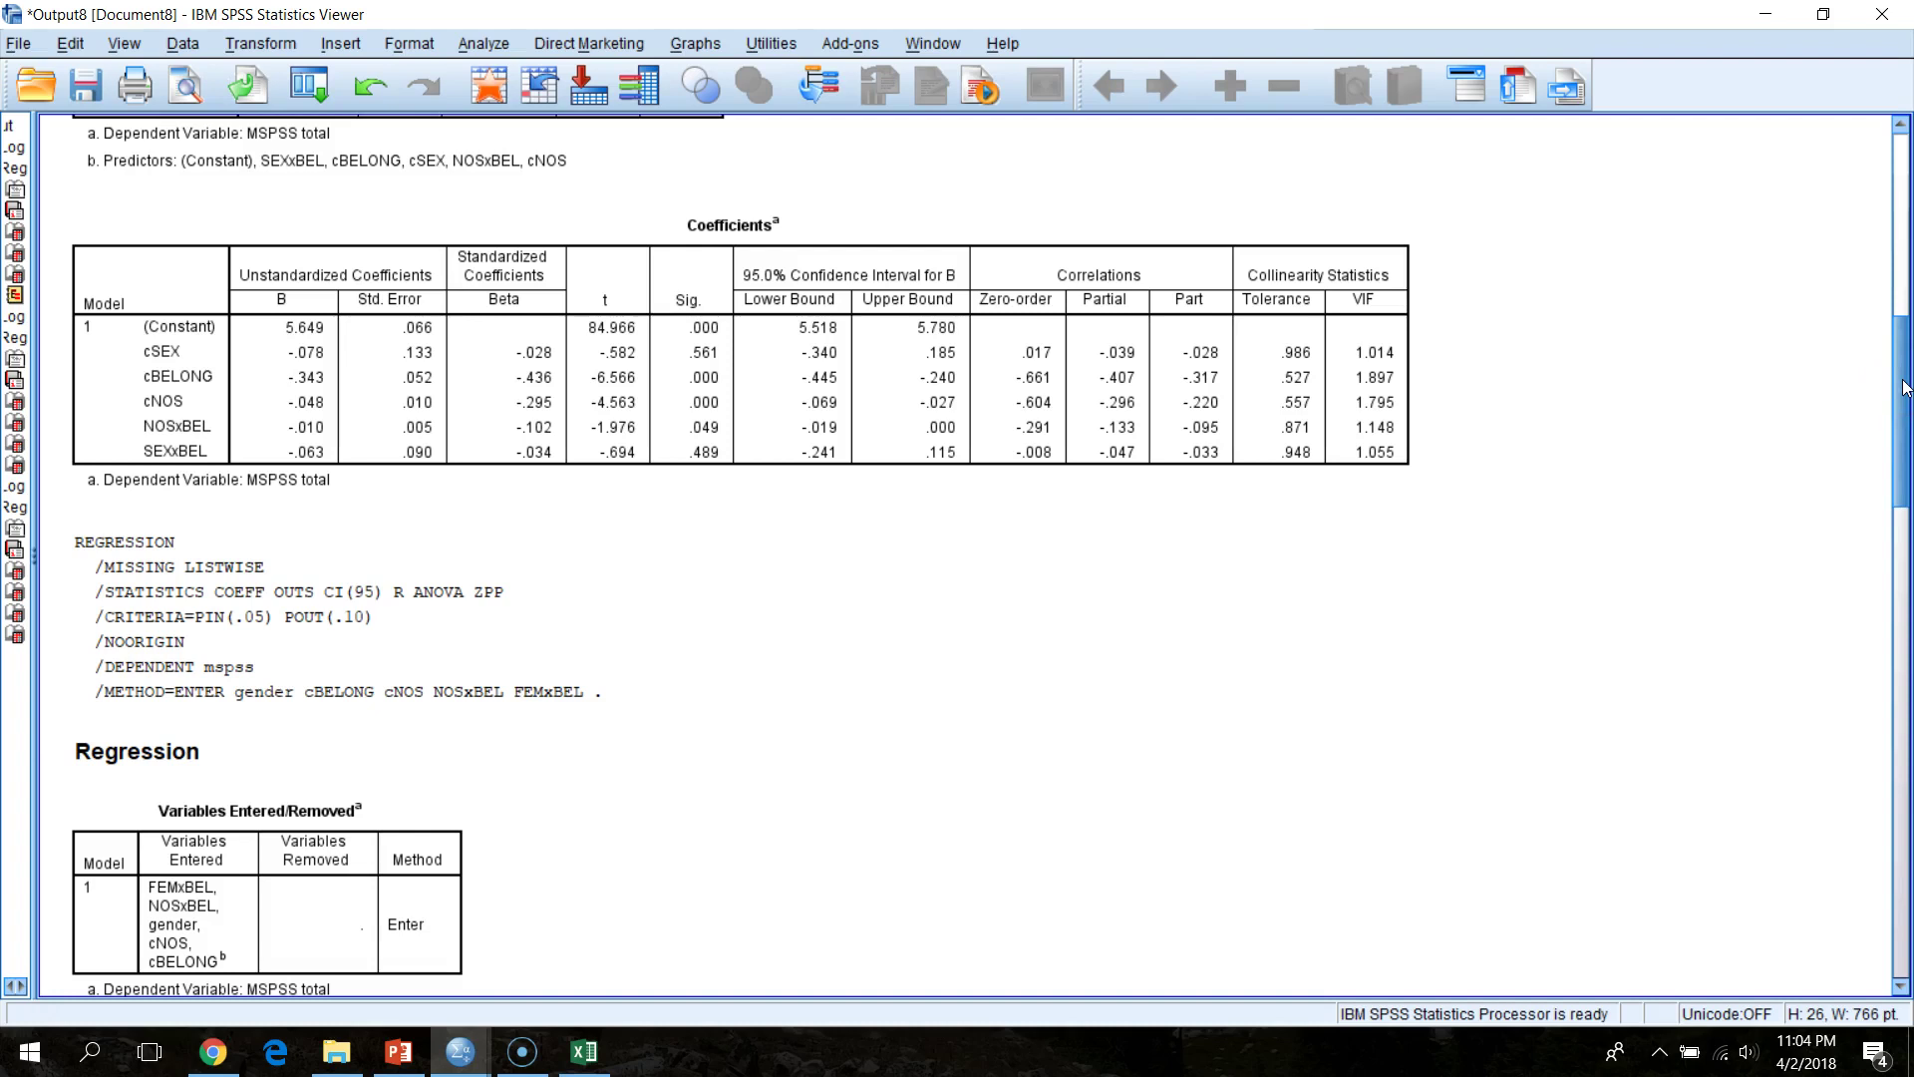
- Compare the FEMxBEL regression's coefficients with those of the full model using cSEX and SEXxBEL
{"action": "left_click_drag", "start_coordinate": [1907, 387], "coordinate": [1897, 705]}
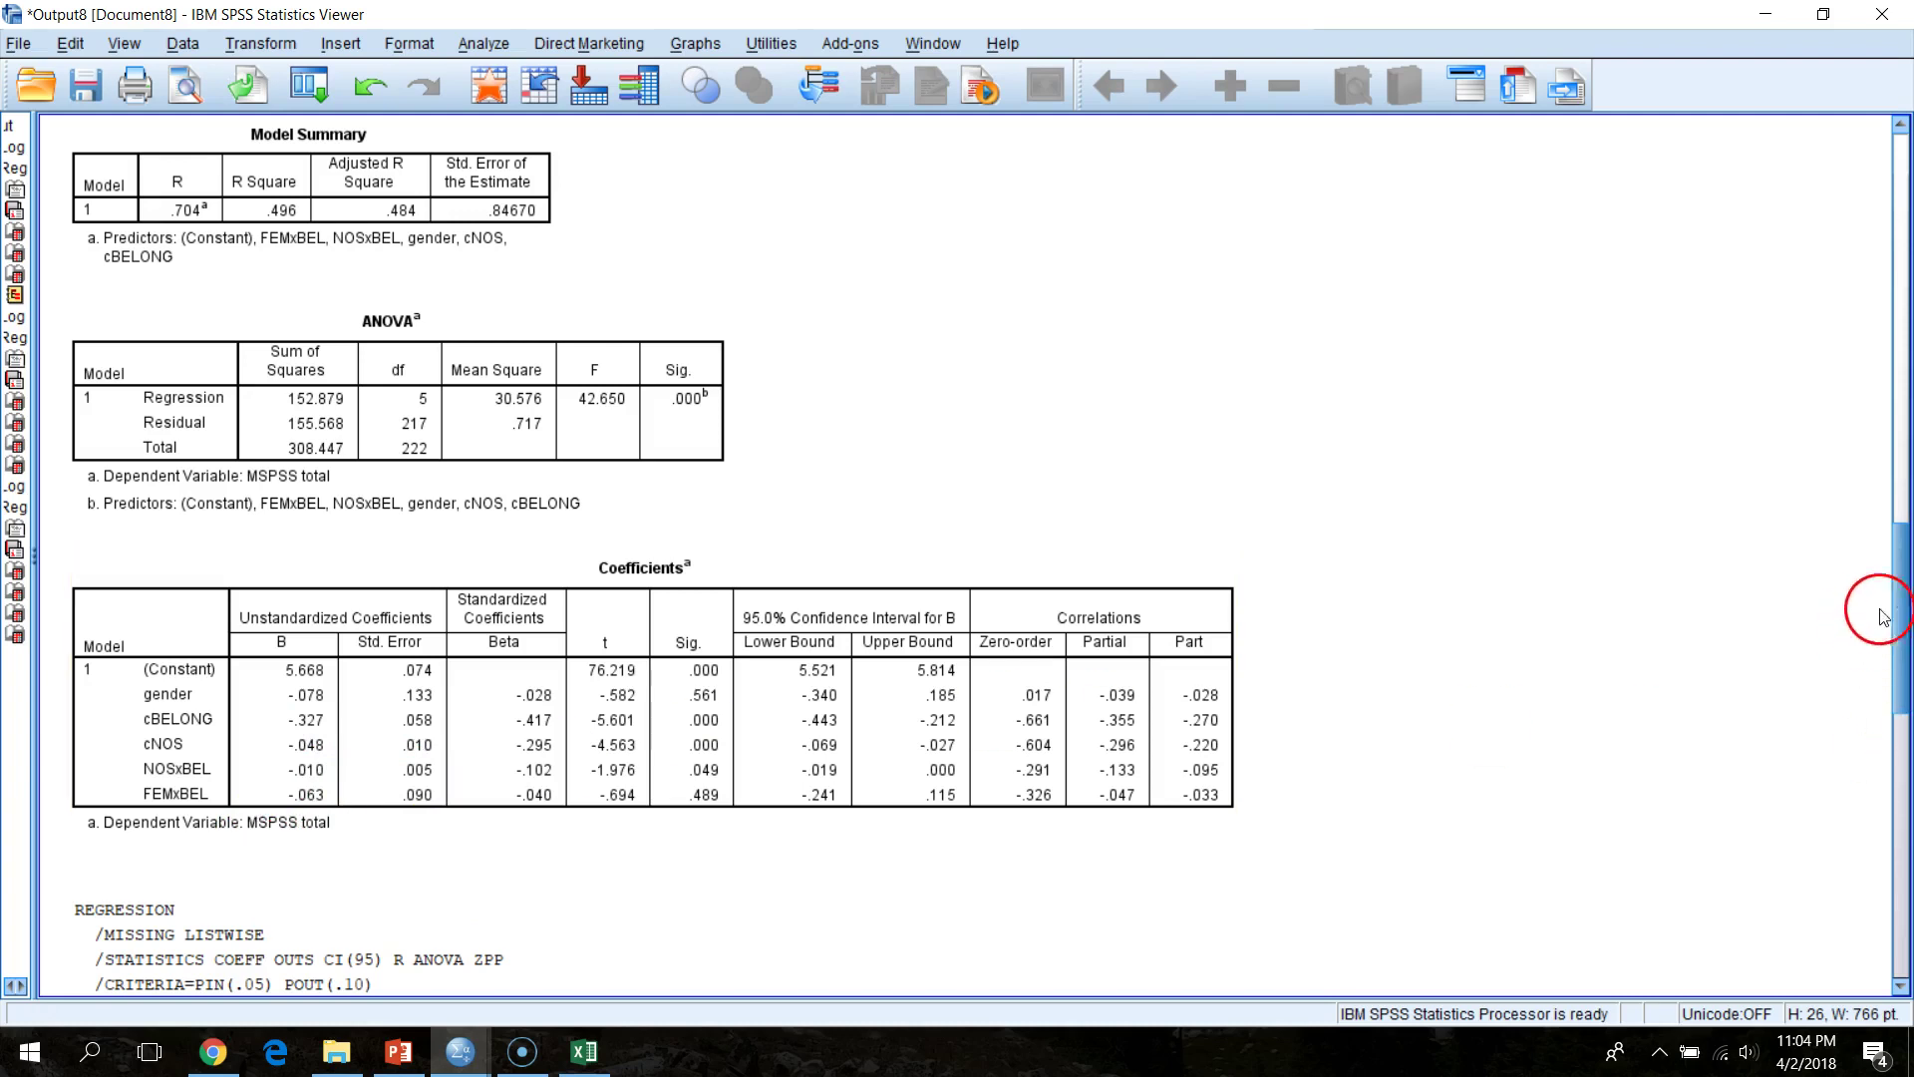
{"action": "left_click_drag", "start_coordinate": [1906, 603], "coordinate": [1885, 404]}
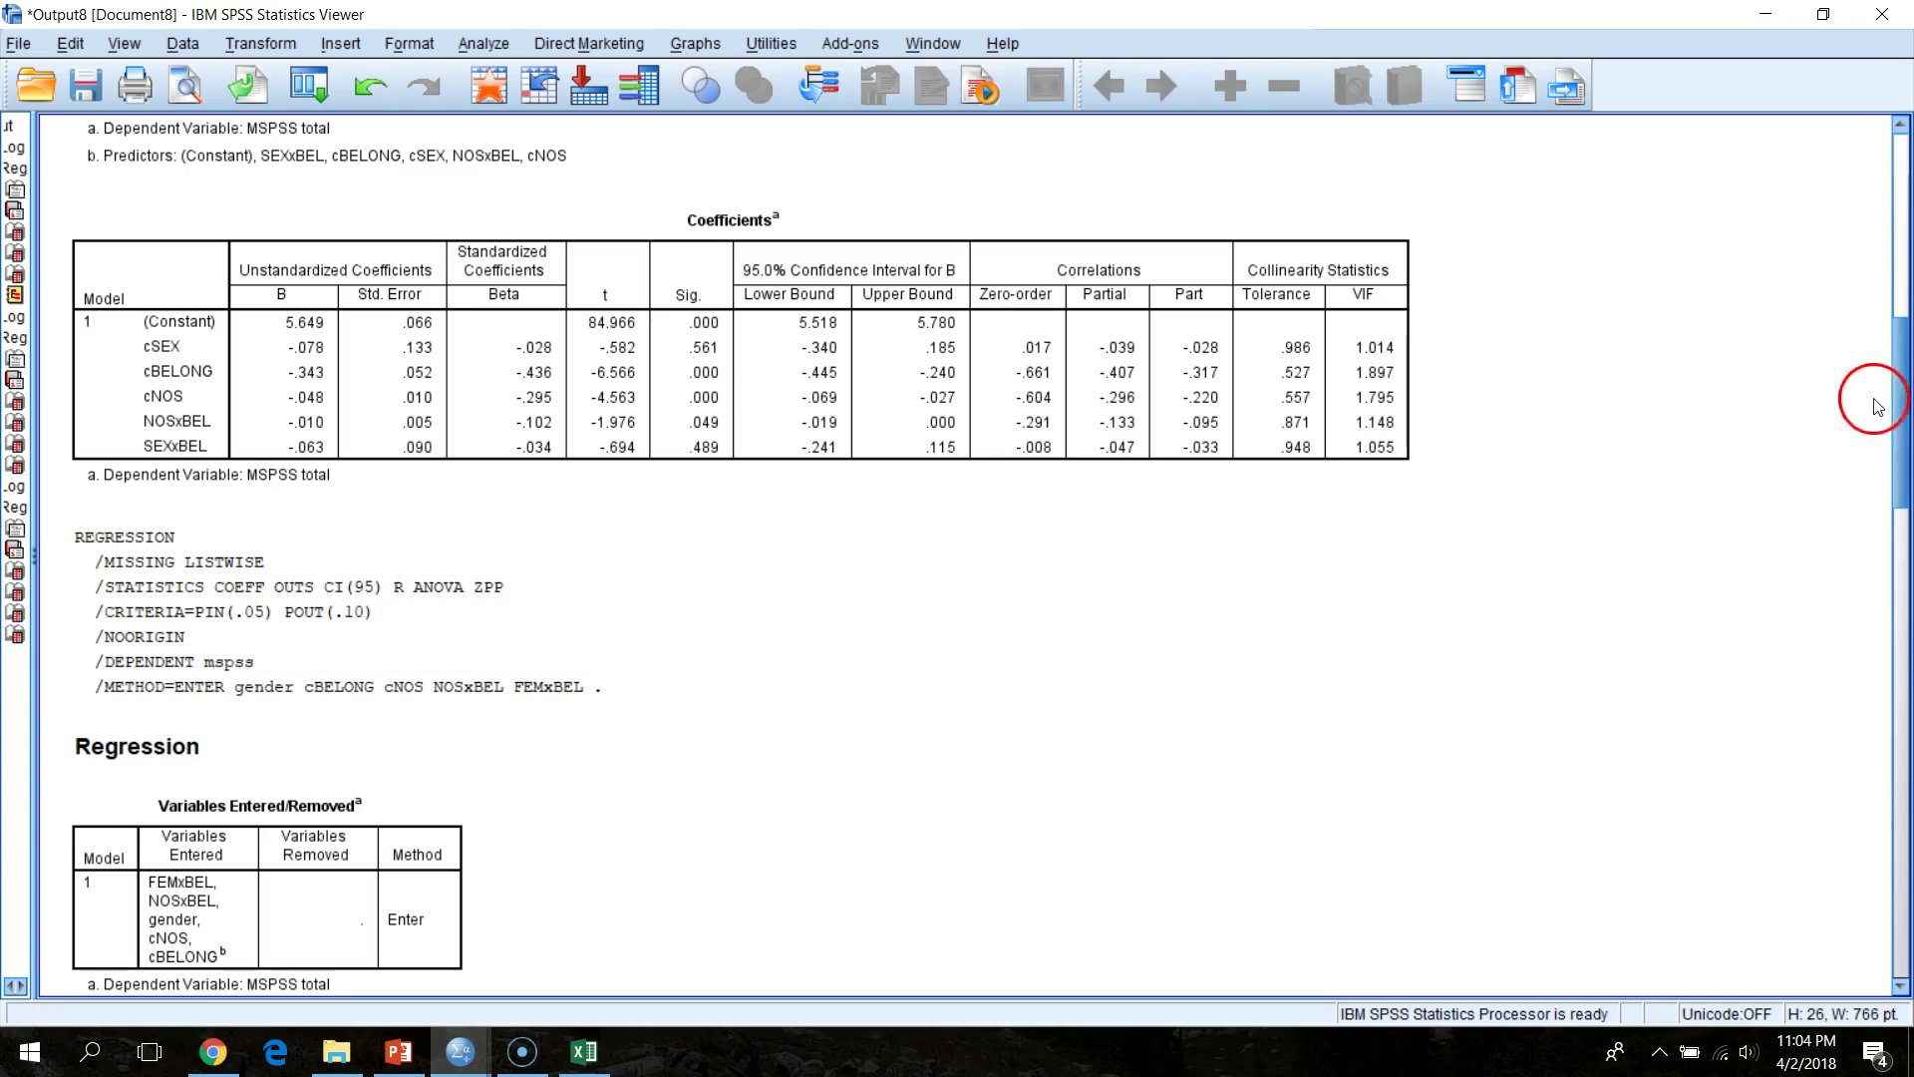
{"action": "mouse_move", "coordinate": [1898, 451]}
{"action": "left_mouse_down"}
{"action": "mouse_move", "coordinate": [1910, 643]}
{"action": "mouse_move", "coordinate": [1907, 469]}
{"action": "left_mouse_up"}
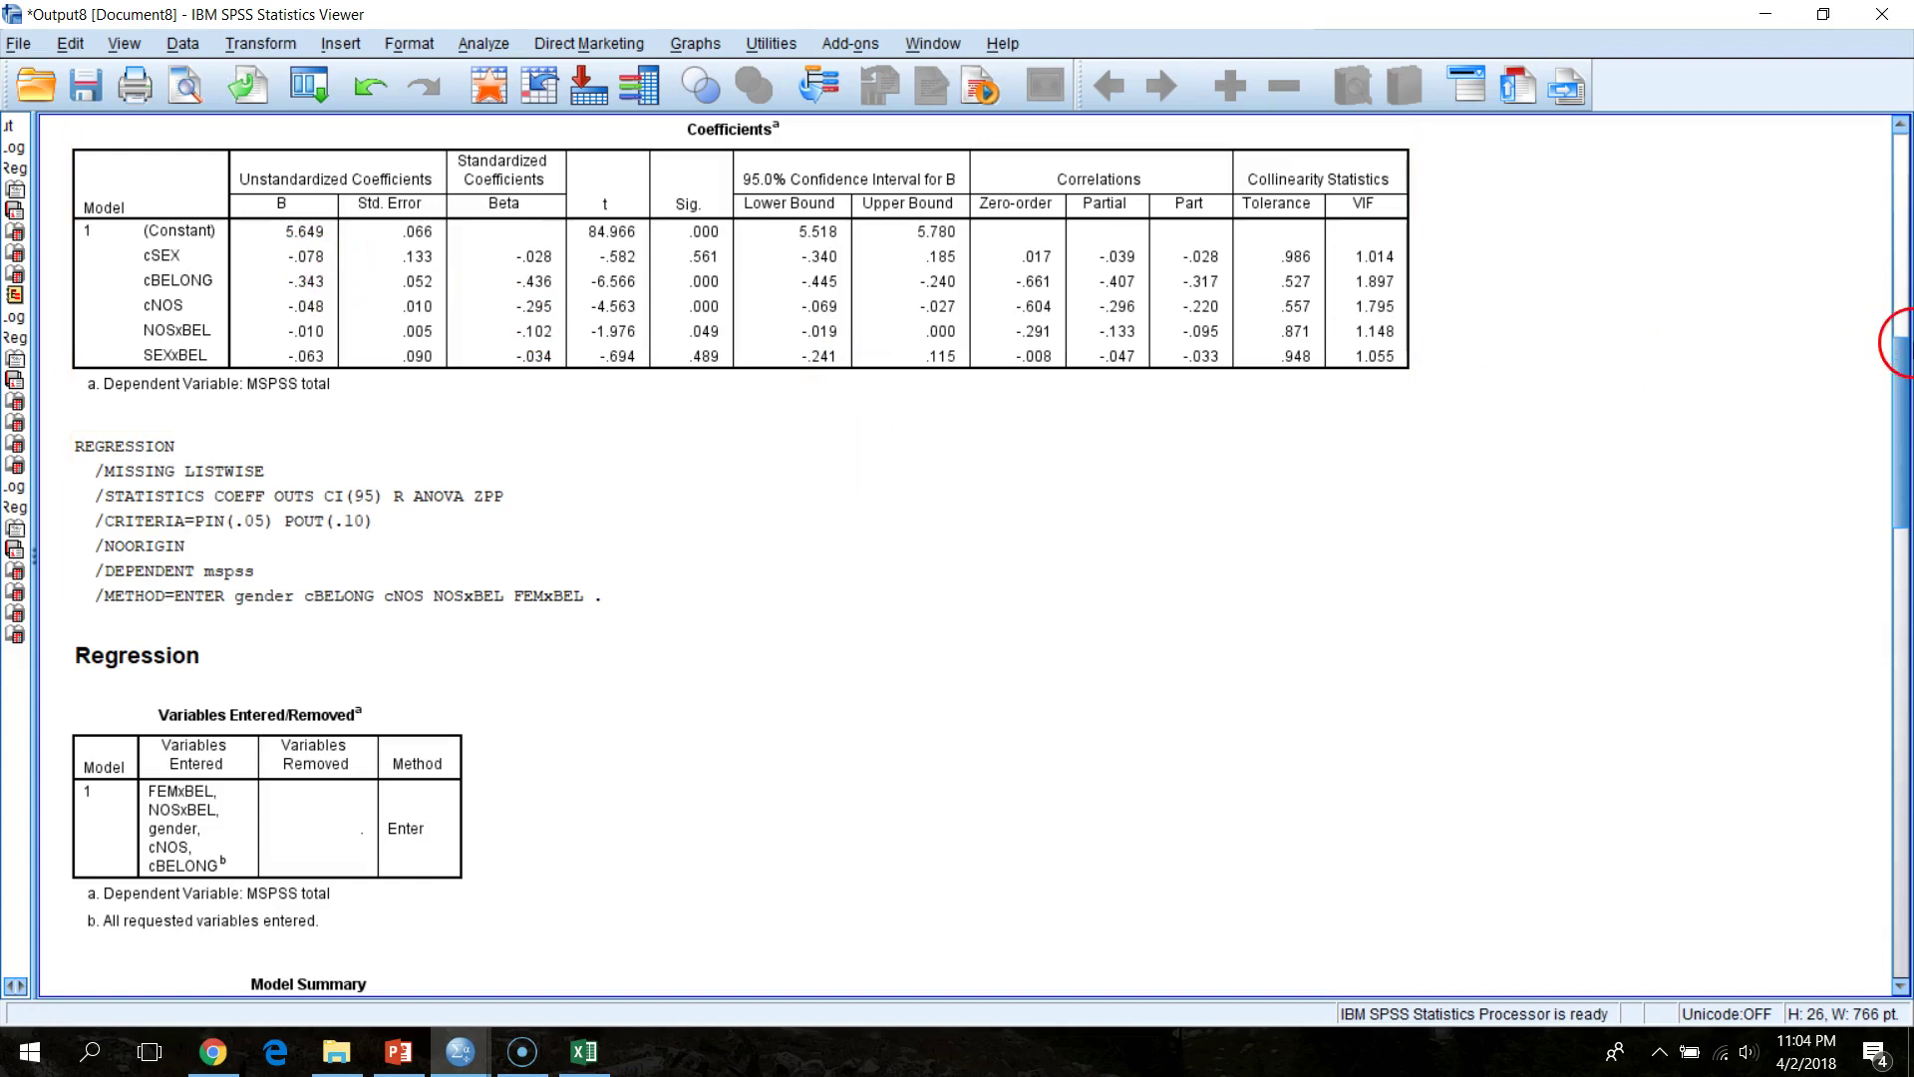
{"action": "left_click_drag", "start_coordinate": [1897, 351], "coordinate": [1902, 244]}
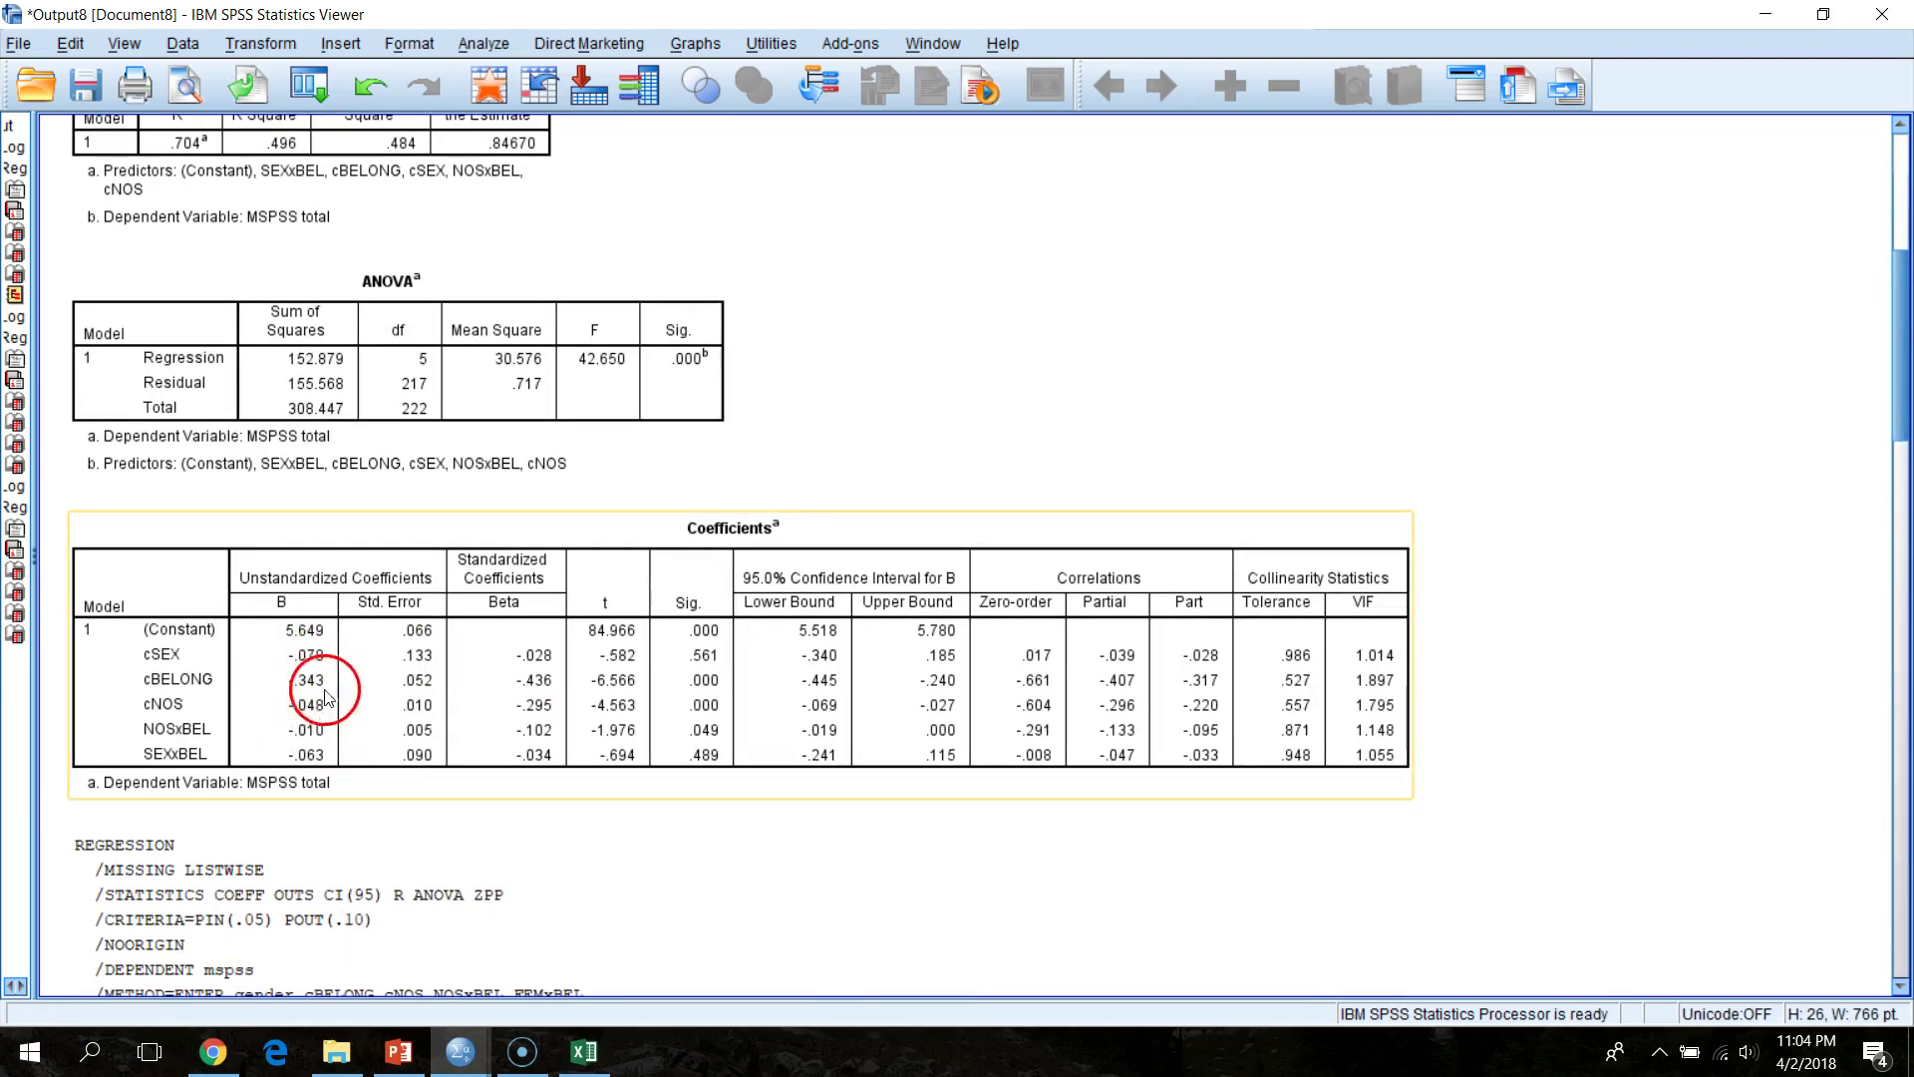
{"action": "left_click_drag", "start_coordinate": [1906, 411], "coordinate": [1905, 434]}
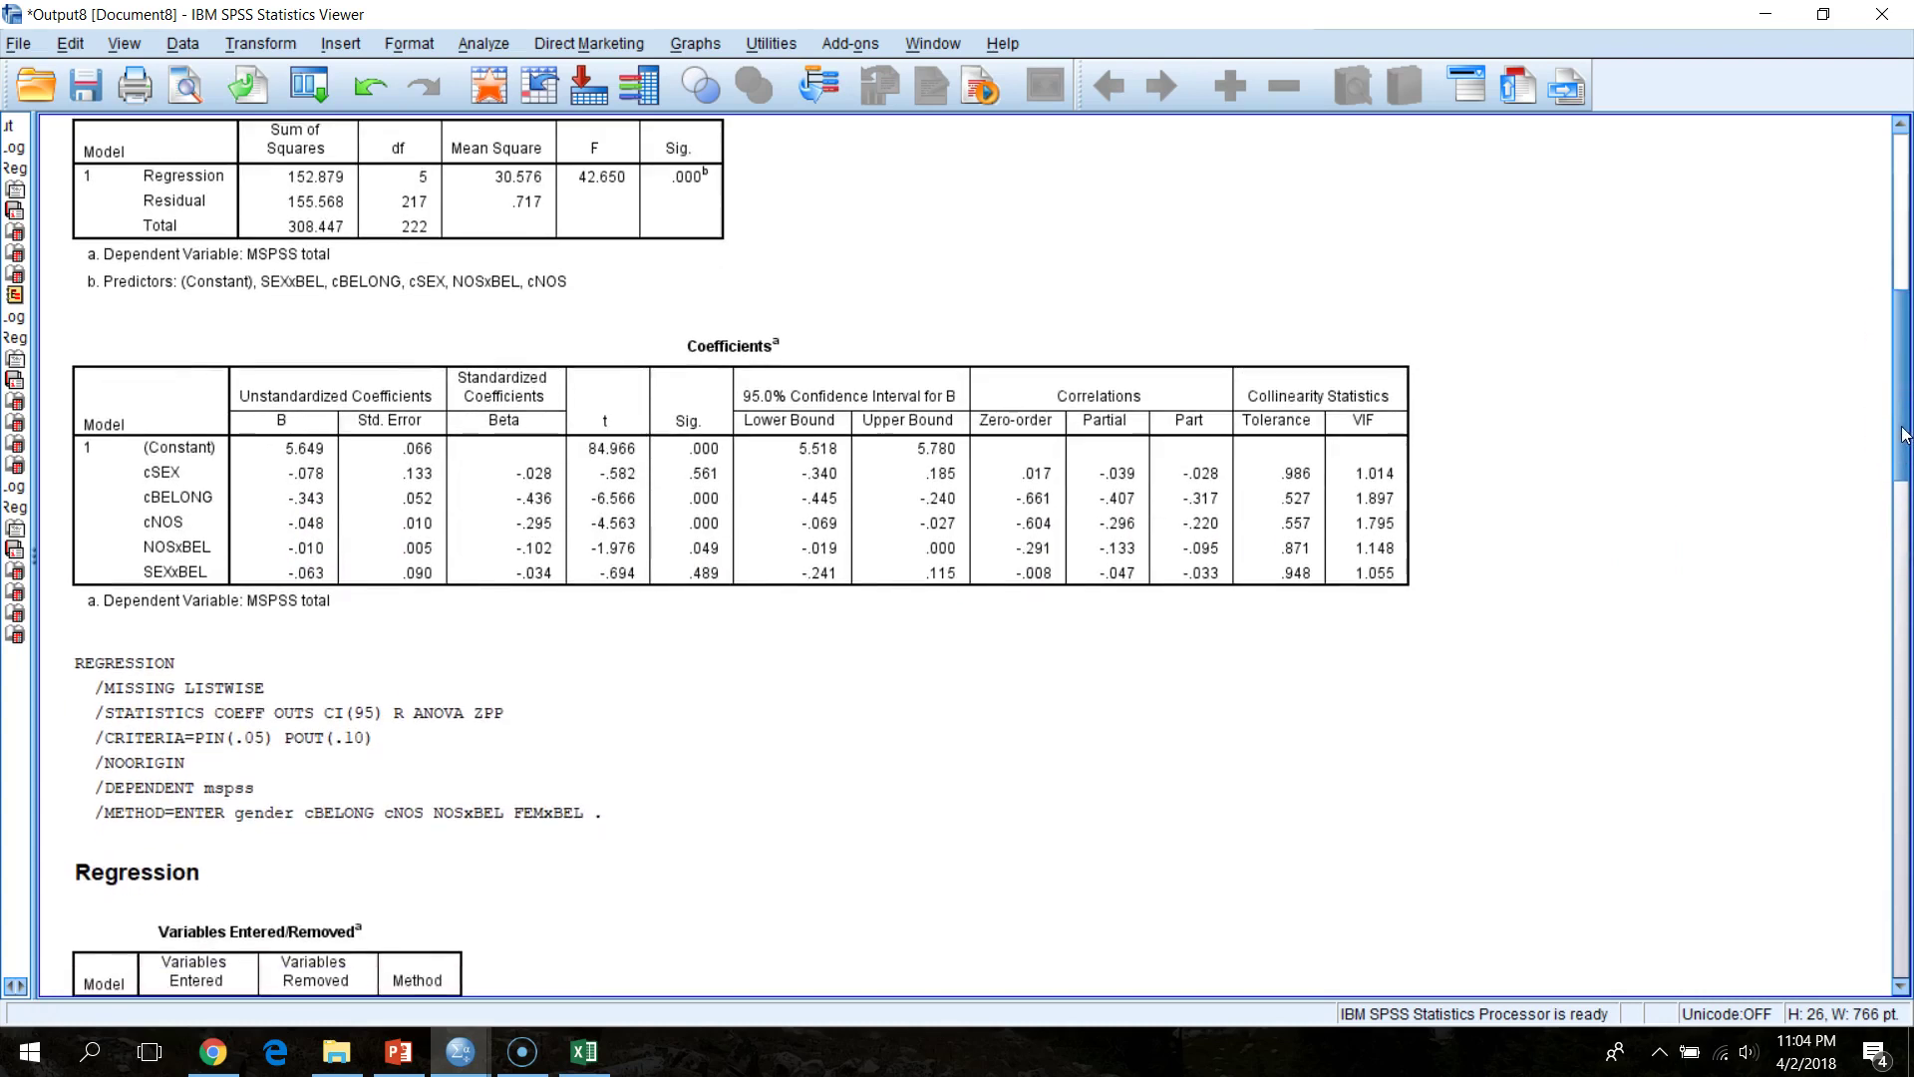
- Examine the cBELONG slope for women in the FEMxBEL Coefficients table against the full model's cBELONG slope
{"action": "left_click_drag", "start_coordinate": [1905, 433], "coordinate": [1894, 677]}
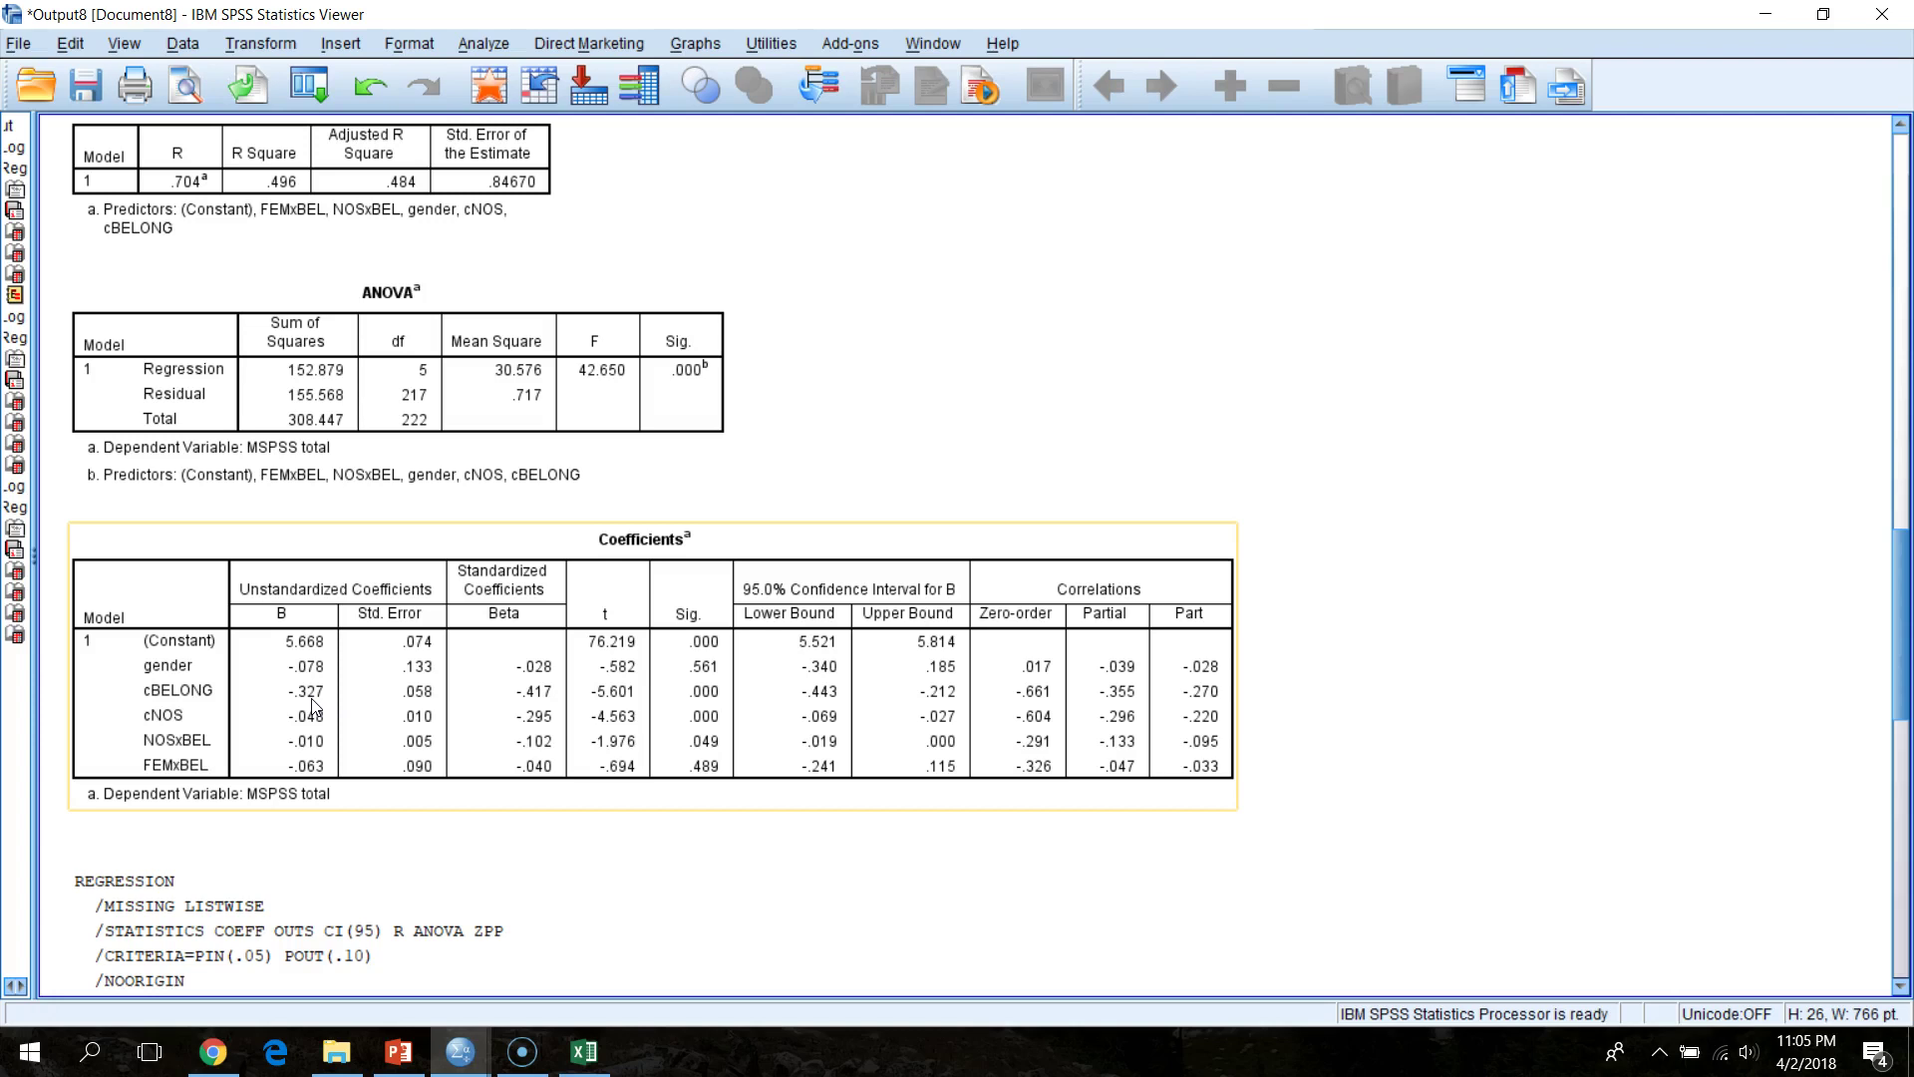
{"action": "left_click", "coordinate": [1907, 768]}
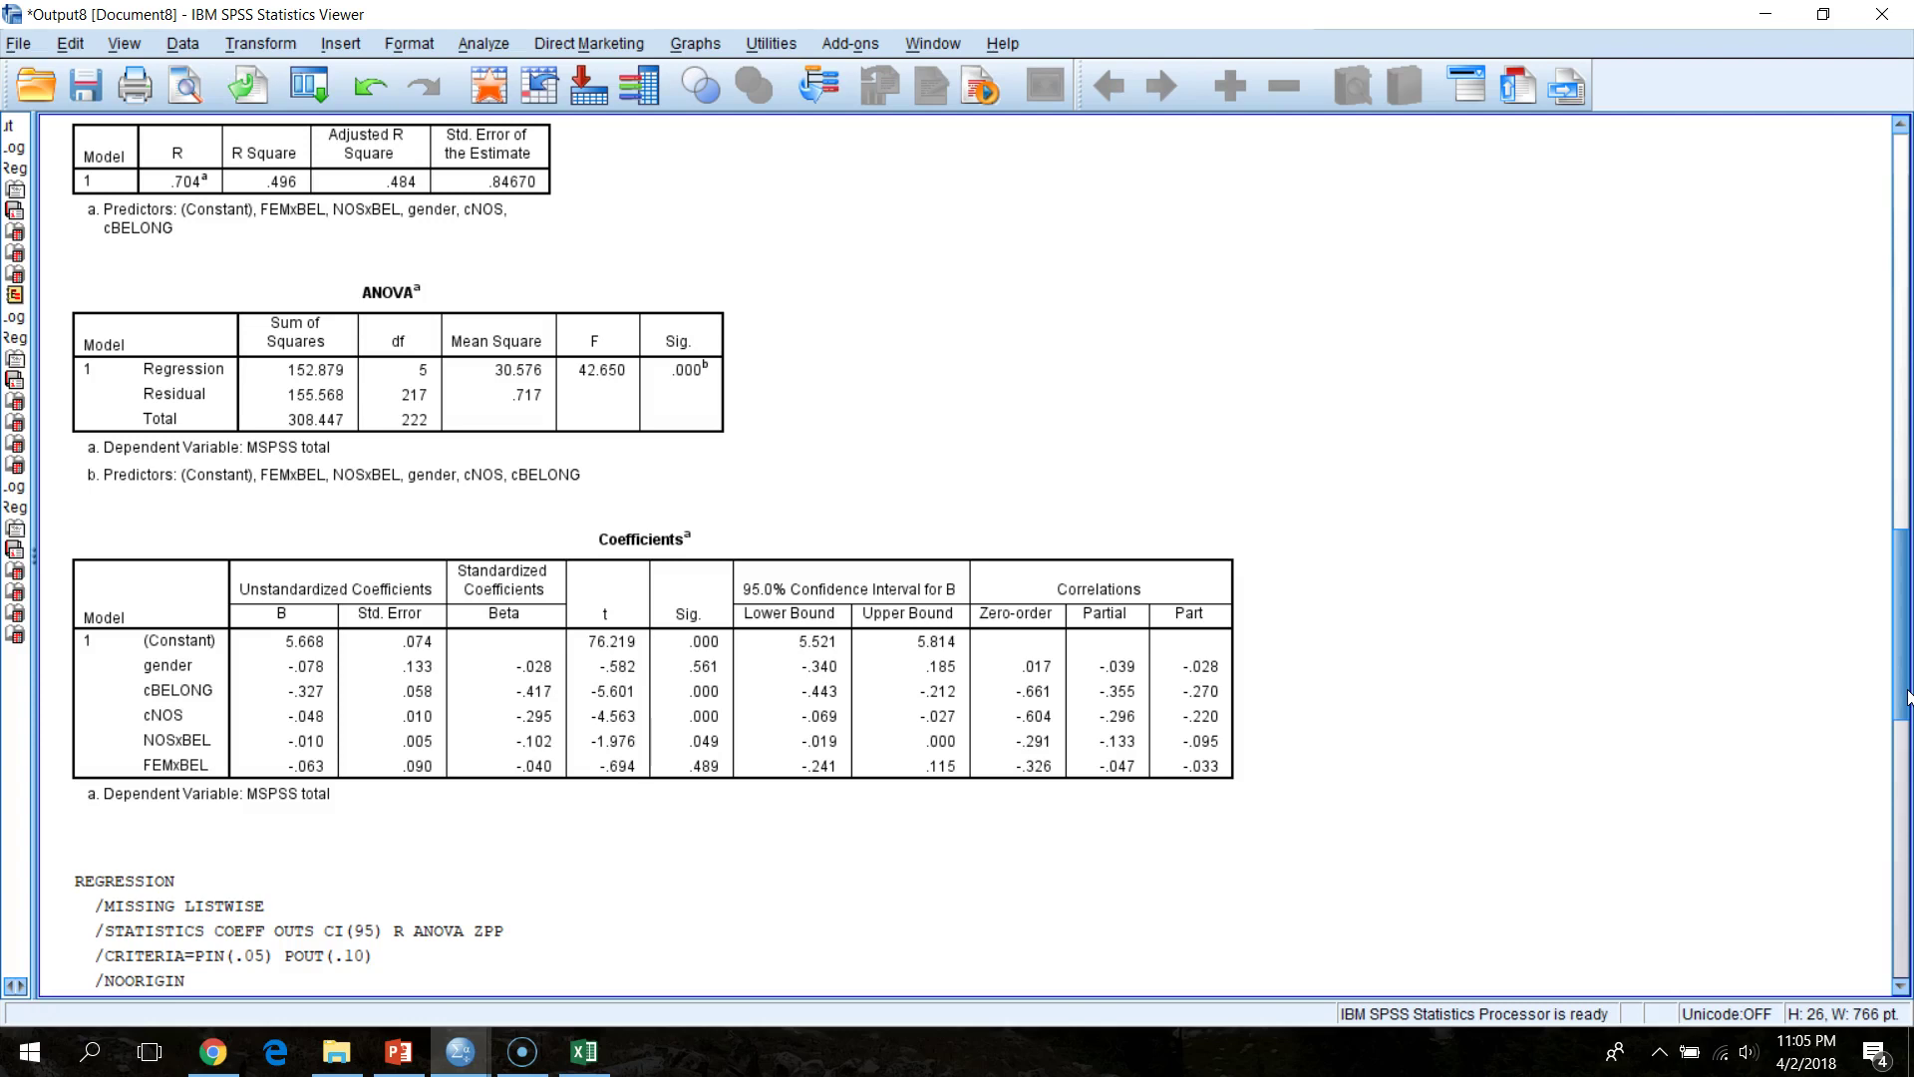
{"action": "mouse_move", "coordinate": [1907, 695]}
{"action": "left_mouse_down"}
{"action": "mouse_move", "coordinate": [1900, 529]}
{"action": "mouse_move", "coordinate": [1905, 680]}
{"action": "left_mouse_up"}
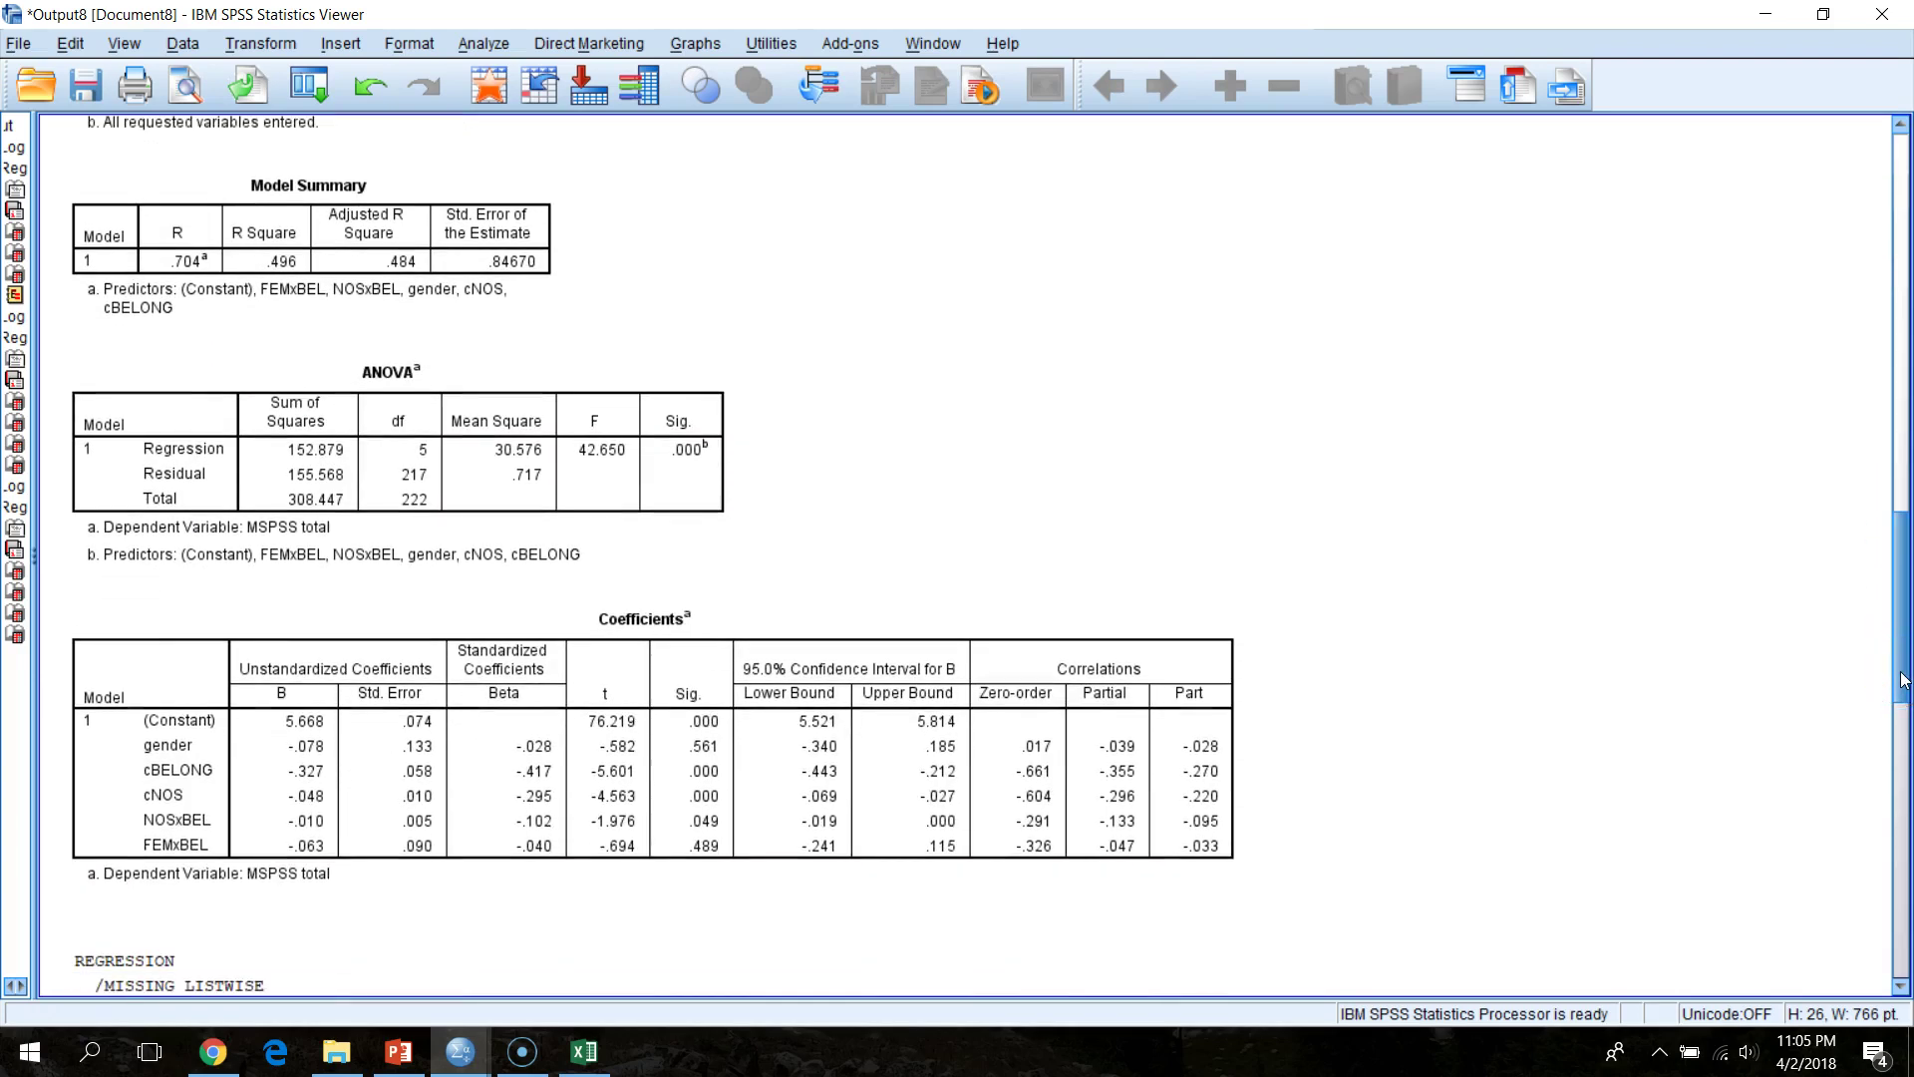
{"action": "left_click_drag", "start_coordinate": [1904, 680], "coordinate": [1905, 674]}
{"action": "left_click", "coordinate": [957, 910]}
{"action": "left_click", "coordinate": [332, 867]}
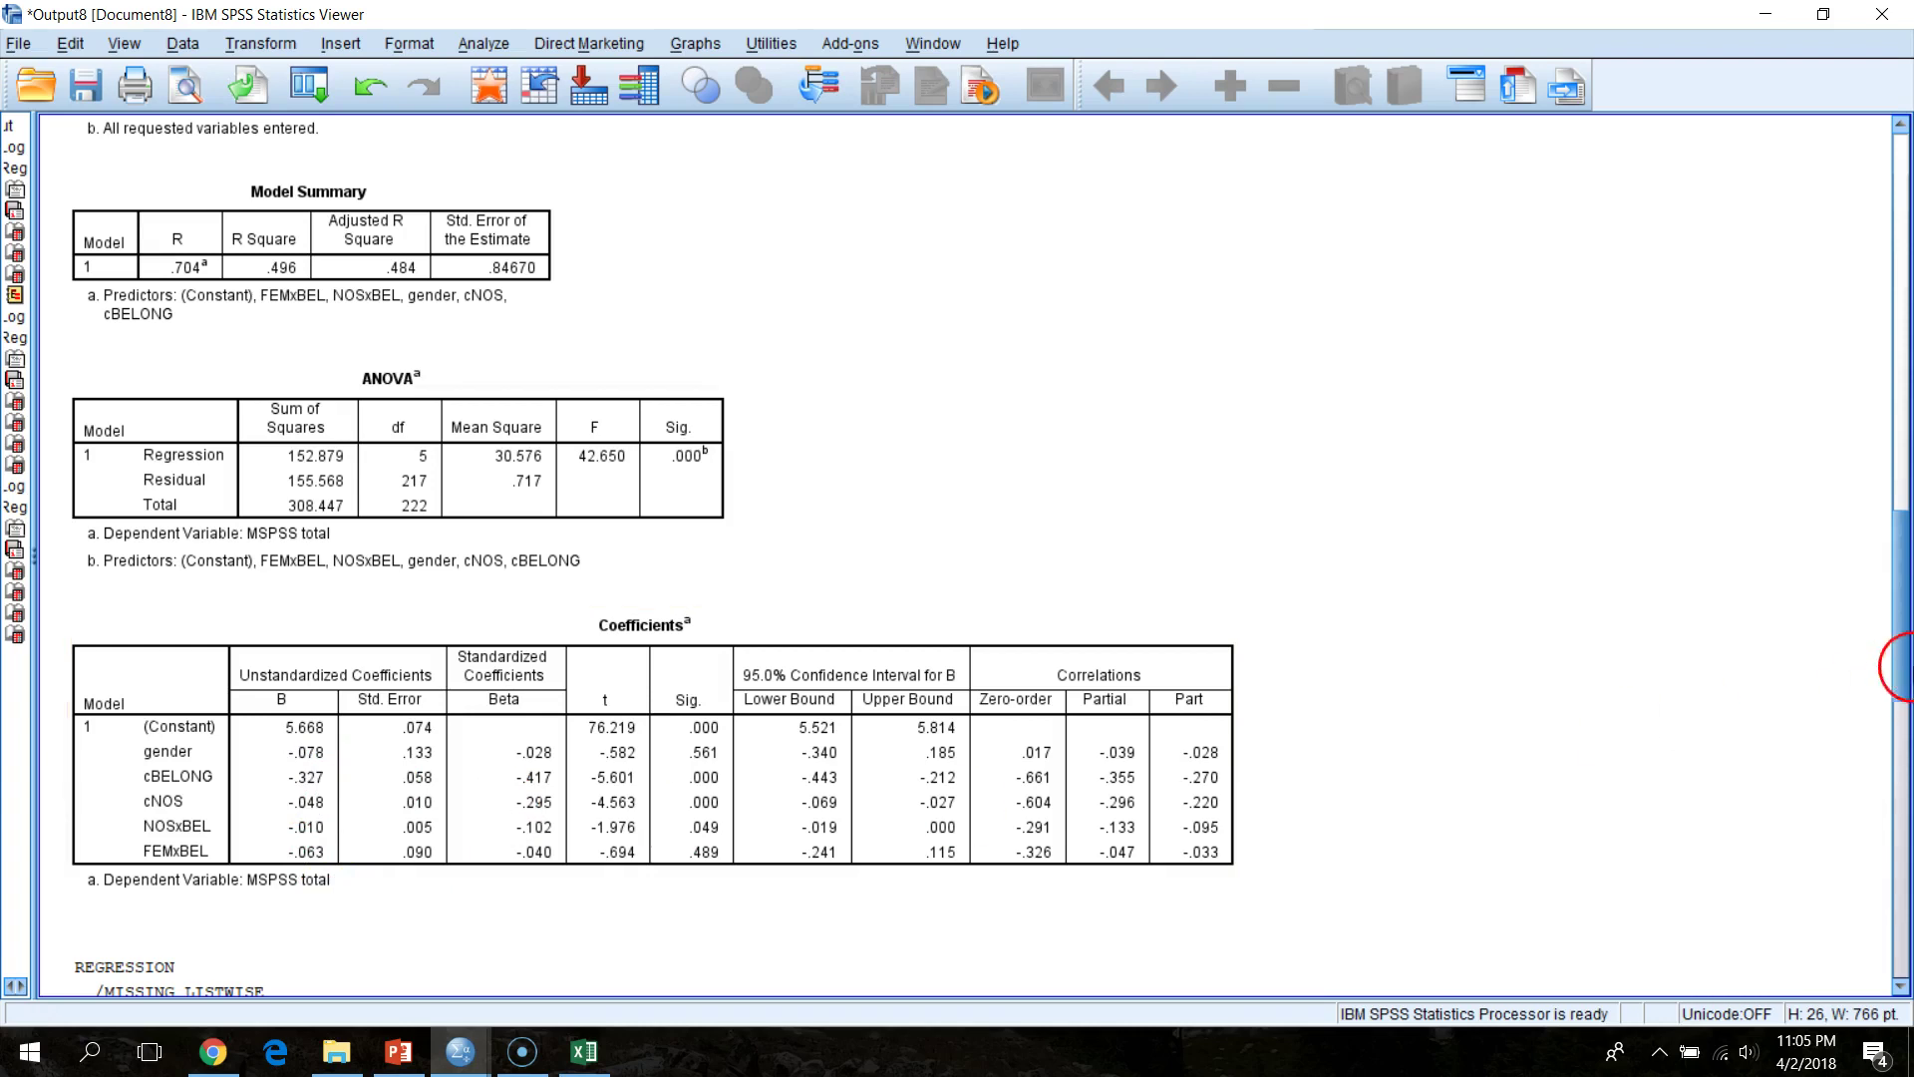
{"action": "left_click_drag", "start_coordinate": [1897, 601], "coordinate": [1910, 356]}
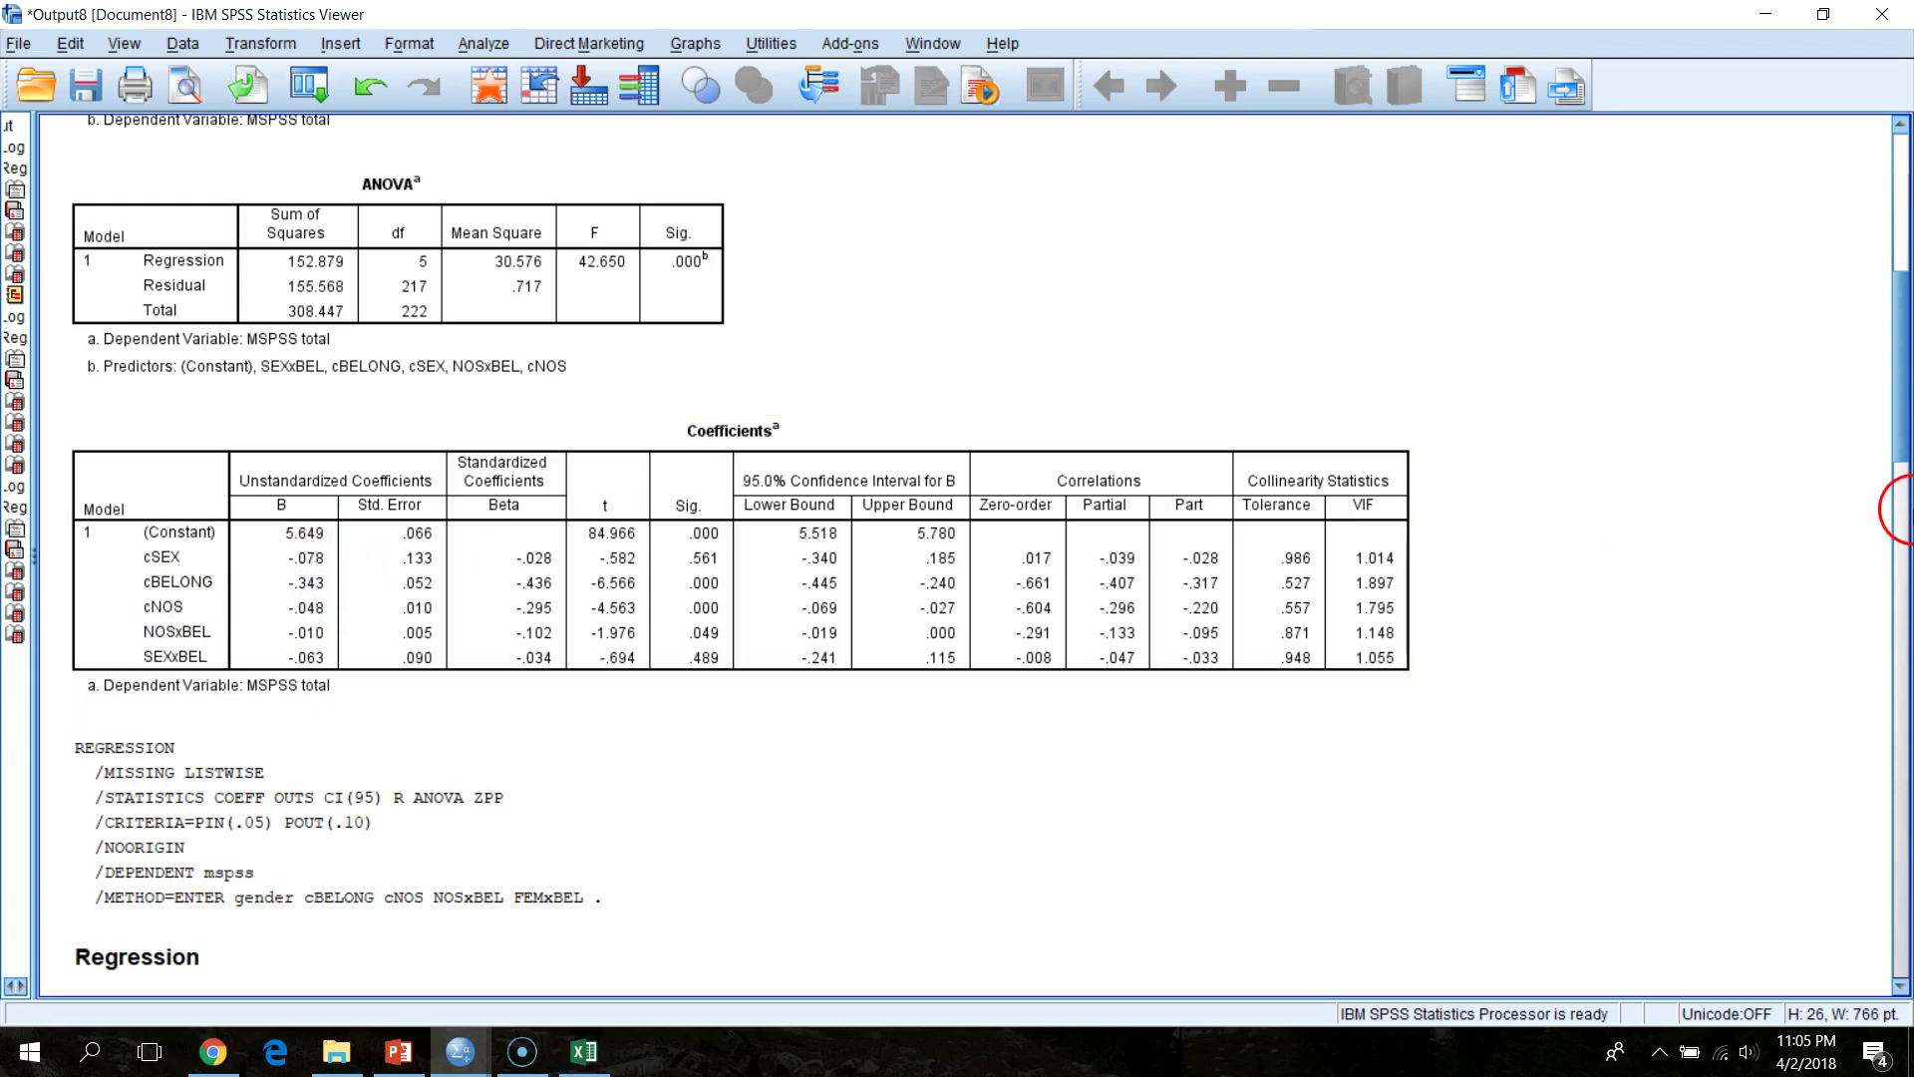
{"action": "left_click_drag", "start_coordinate": [1901, 419], "coordinate": [1867, 668]}
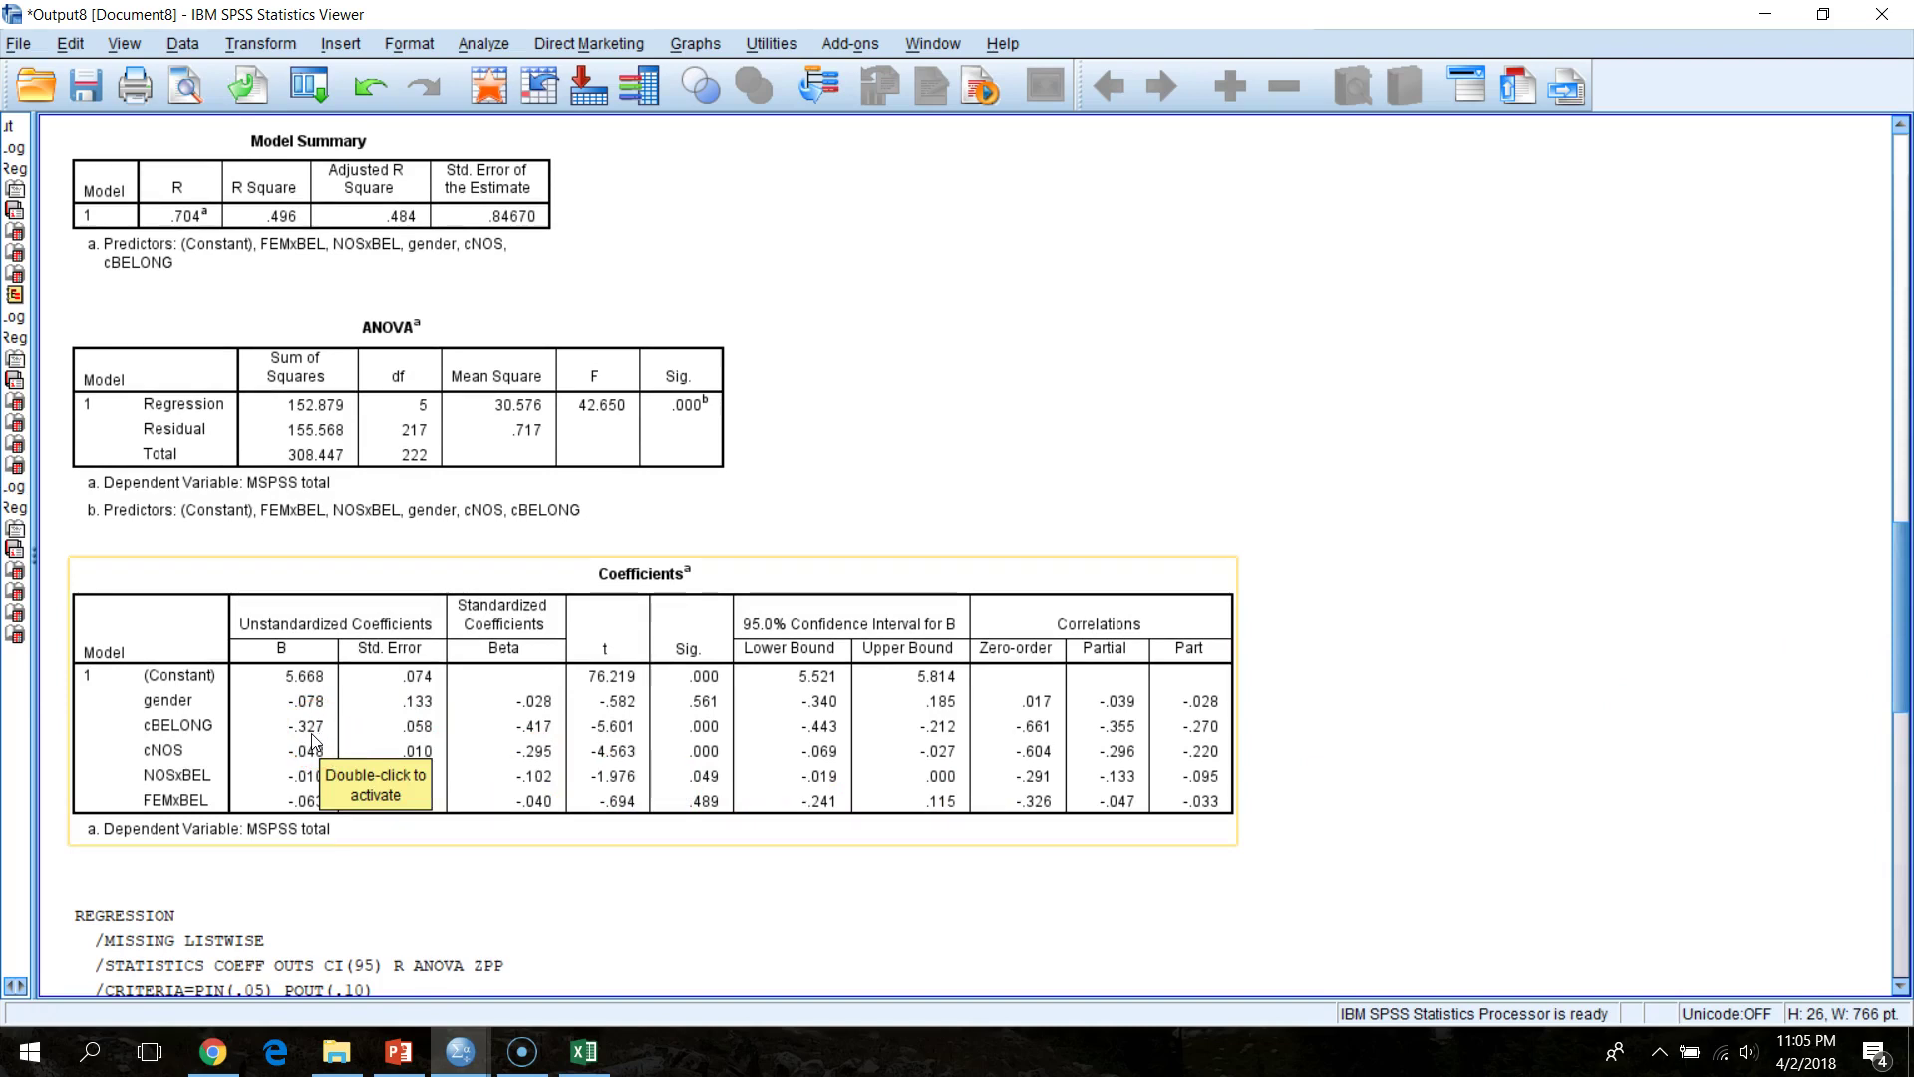
{"action": "left_click", "coordinate": [1905, 658]}
- Examine the cBELONG slope in the MALxBEL Coefficients table and check it against the SEXxBelong chart in Excel
{"action": "left_click_drag", "start_coordinate": [1897, 551], "coordinate": [1715, 836]}
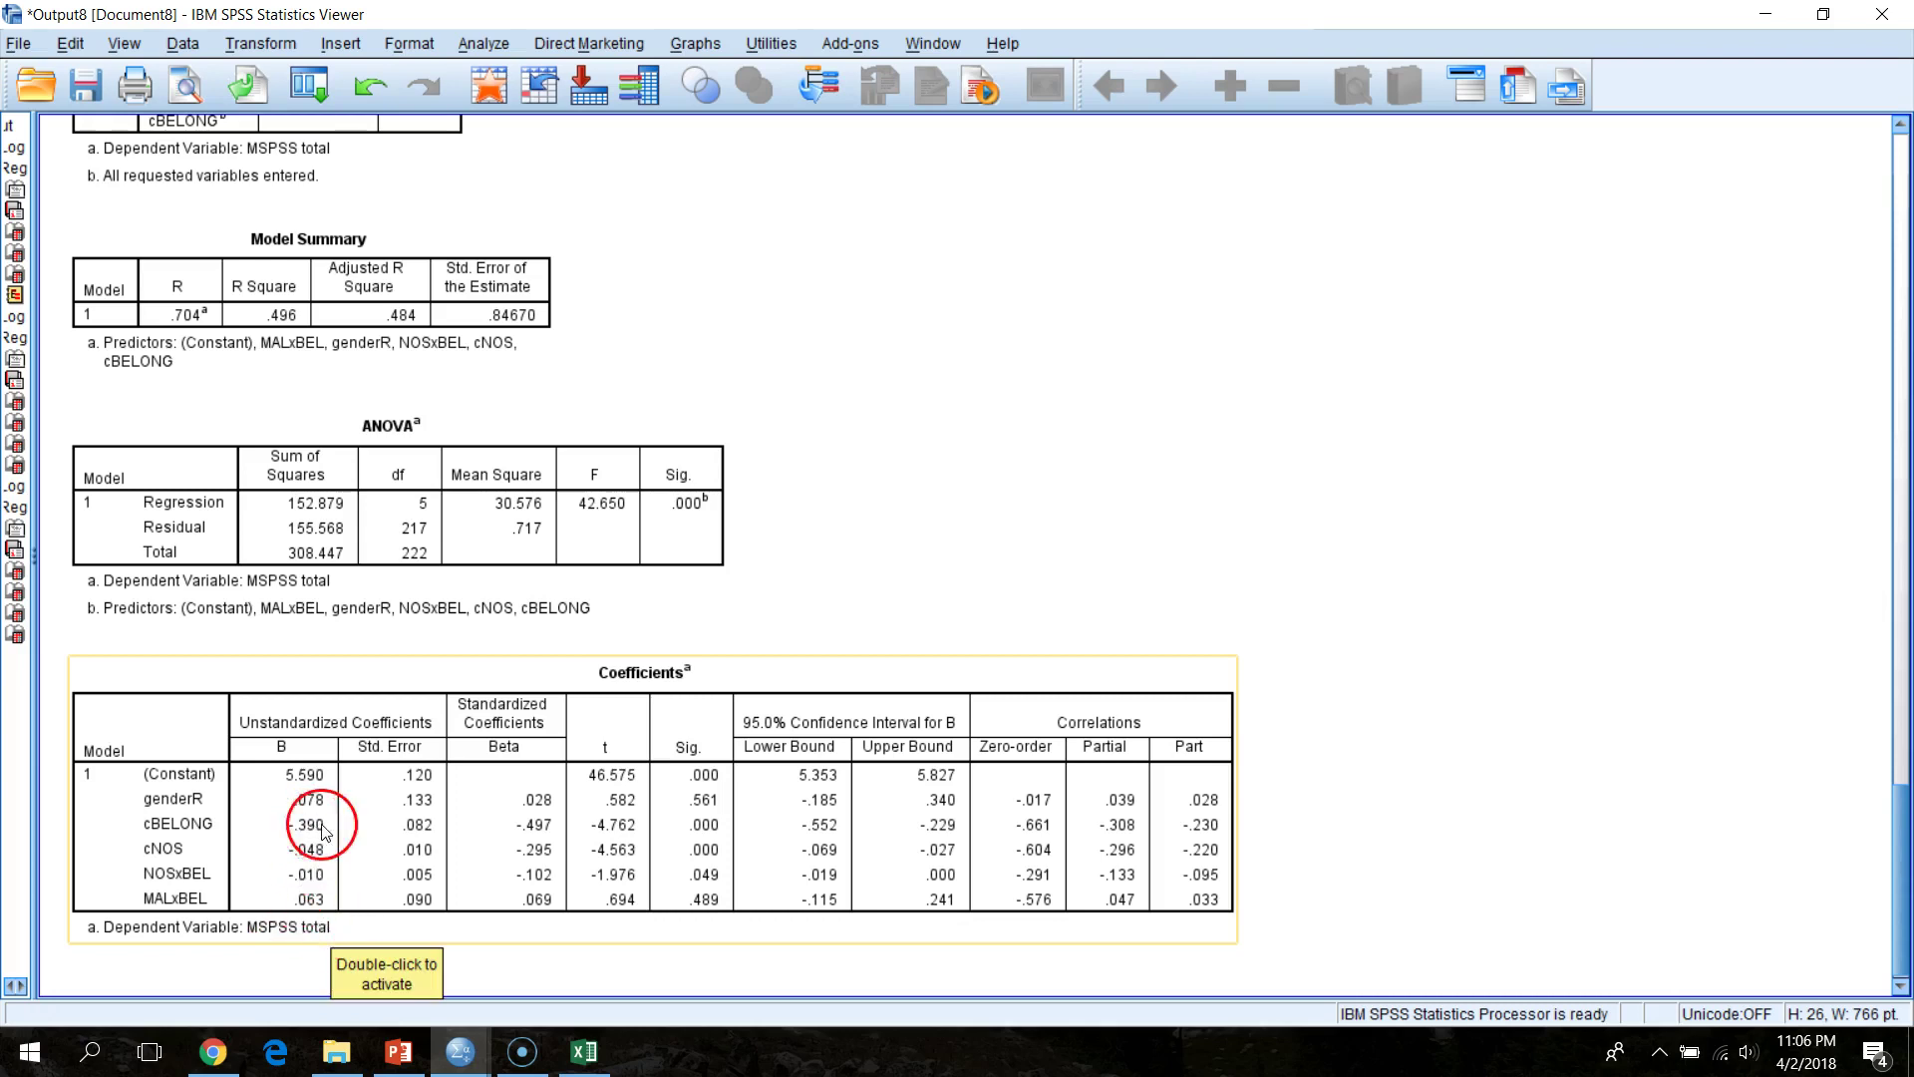
{"action": "left_click", "coordinate": [586, 1050]}
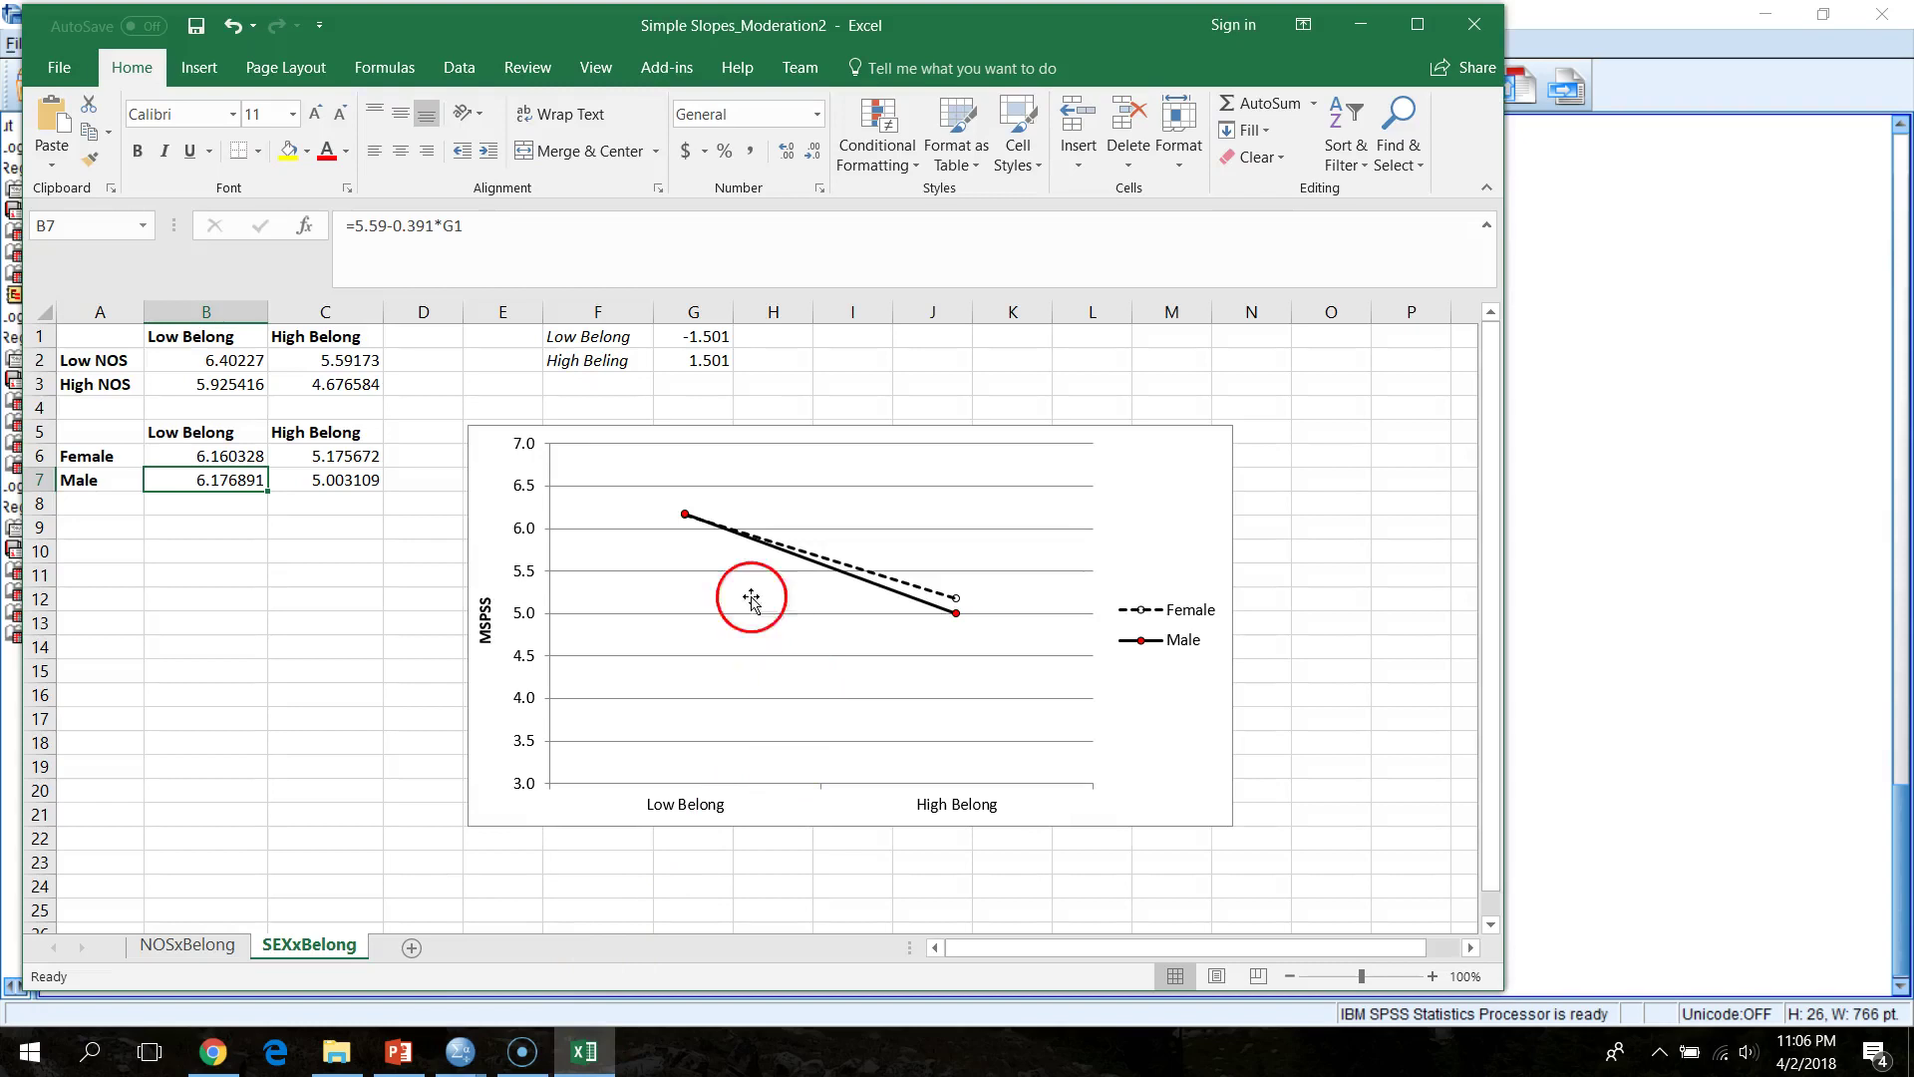
{"action": "left_click", "coordinate": [1714, 751]}
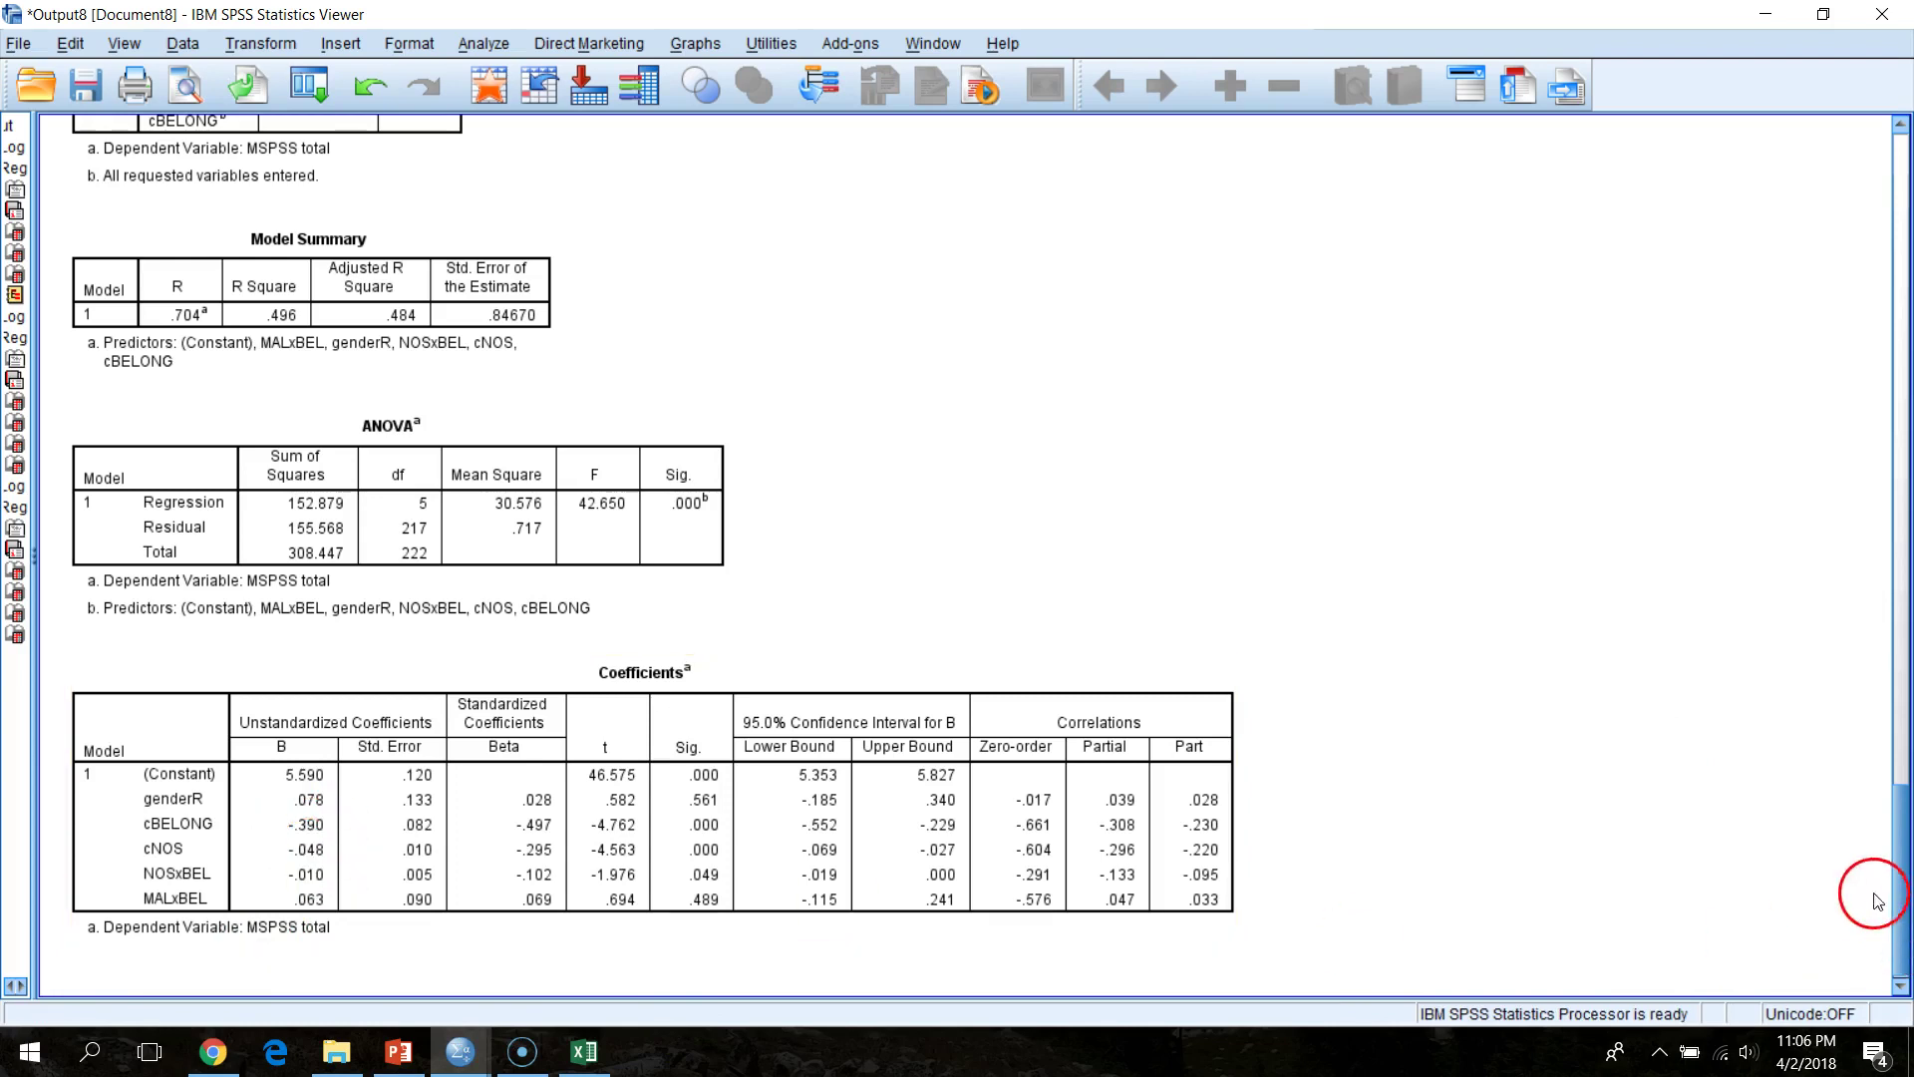
{"action": "left_click_drag", "start_coordinate": [1906, 884], "coordinate": [1884, 632]}
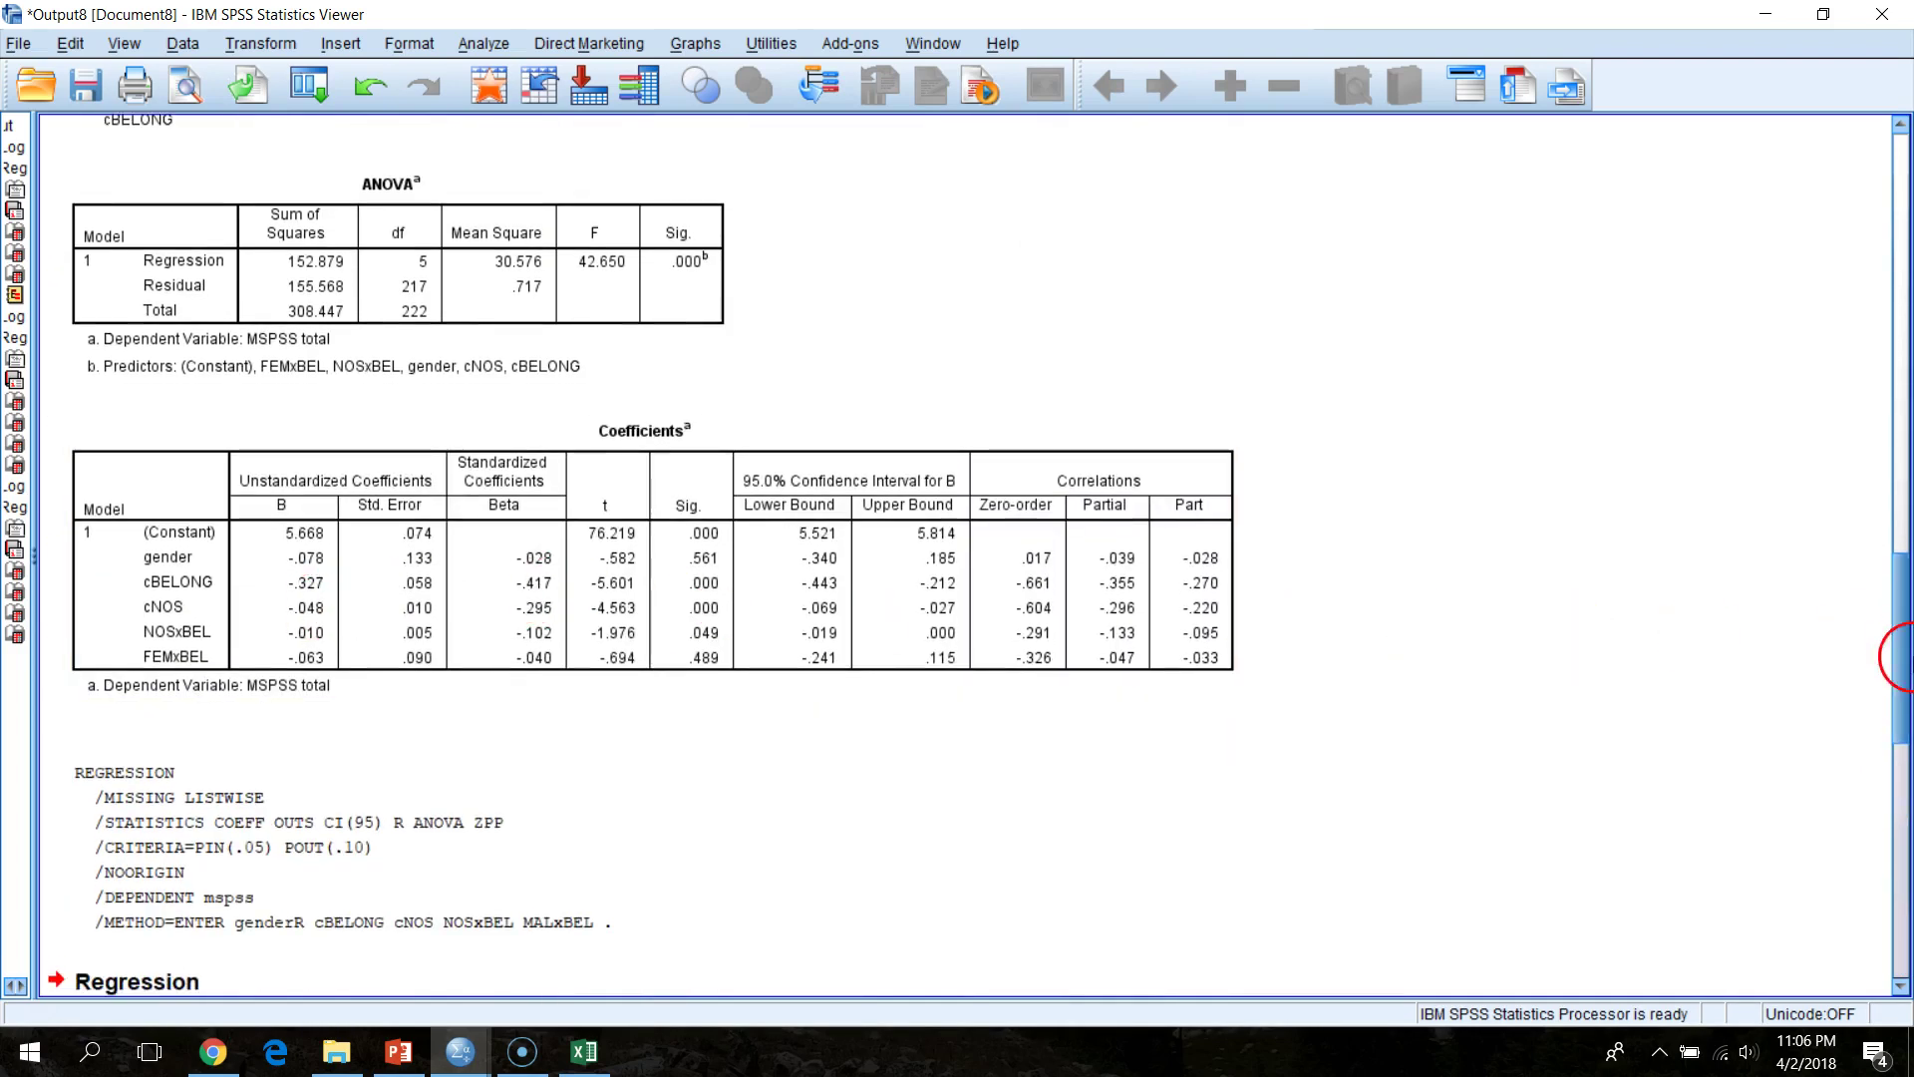
{"action": "left_click_drag", "start_coordinate": [1905, 608], "coordinate": [1891, 850]}
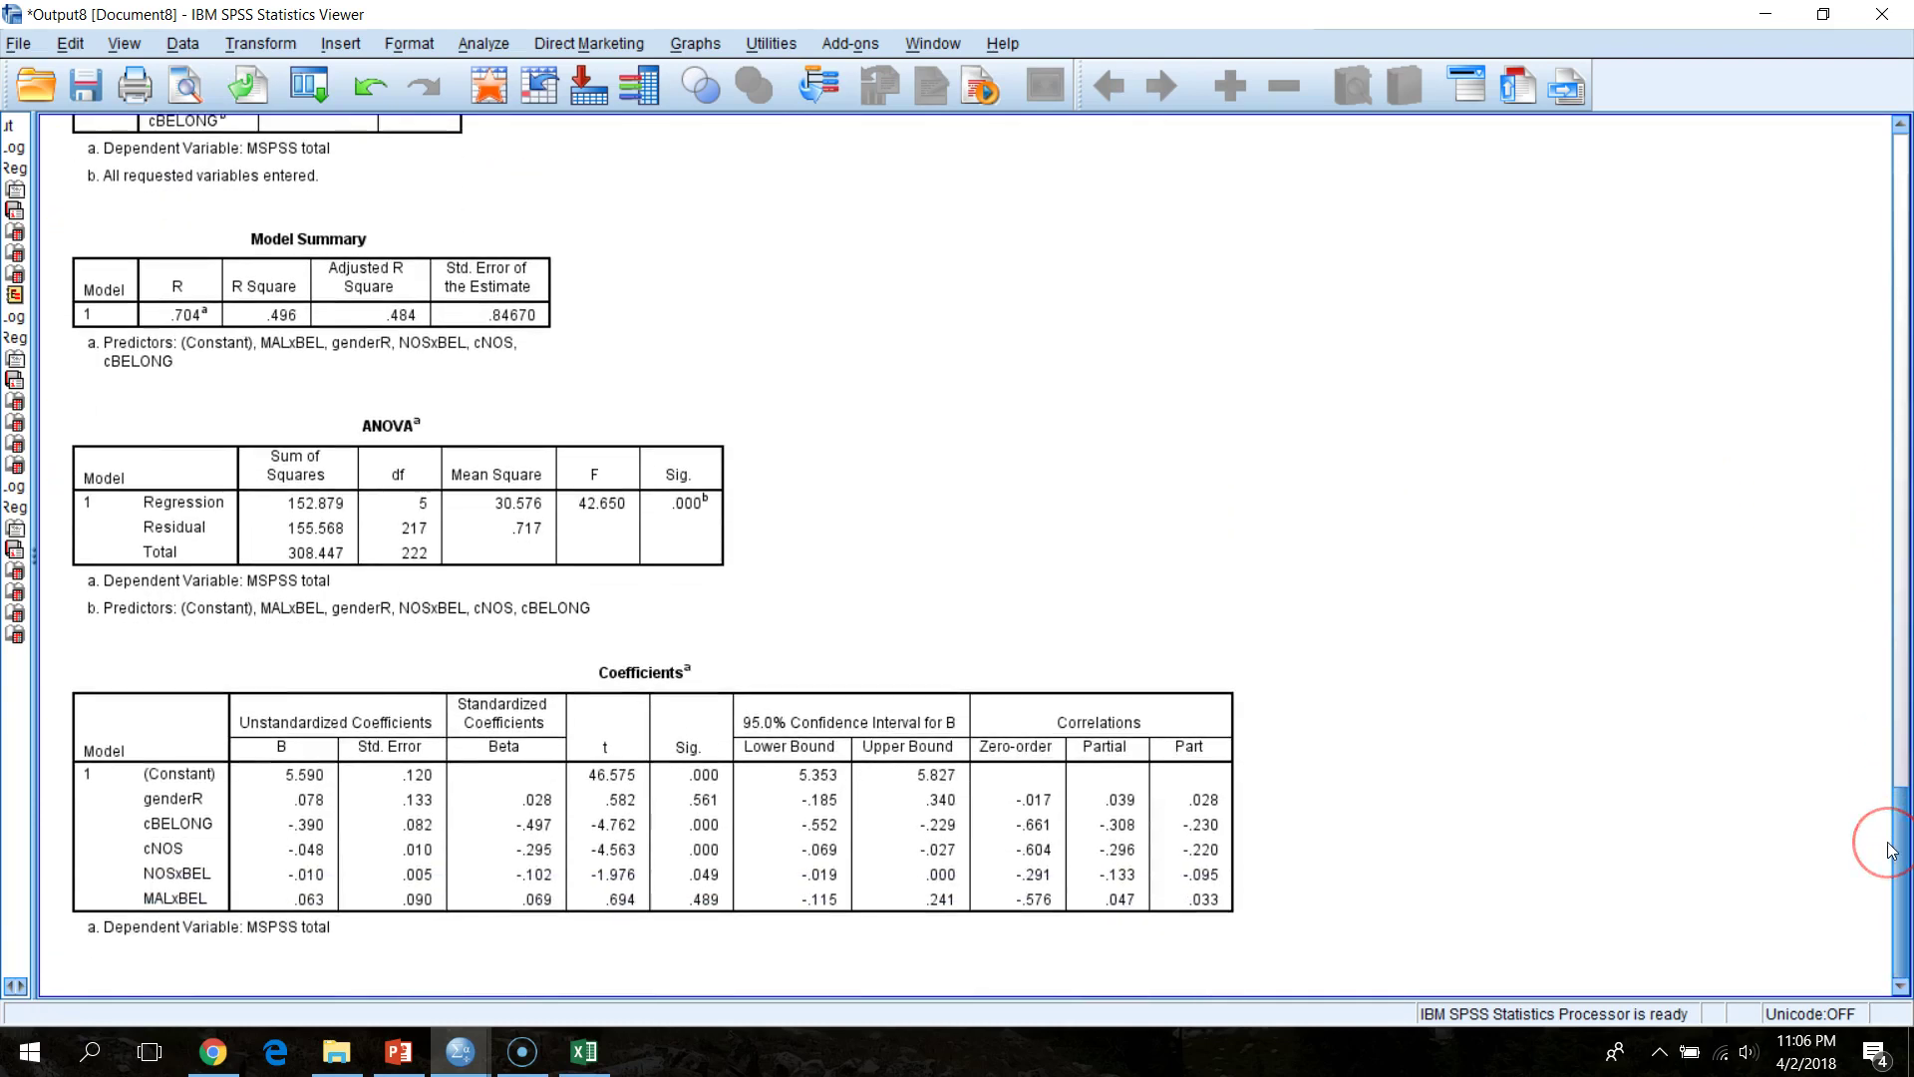
- Restore the output window's smaller size and compare the FEMxBEL coefficients with the Women equation on the PowerPoint slide
{"action": "left_click", "coordinate": [1823, 14]}
{"action": "left_click", "coordinate": [1548, 760]}
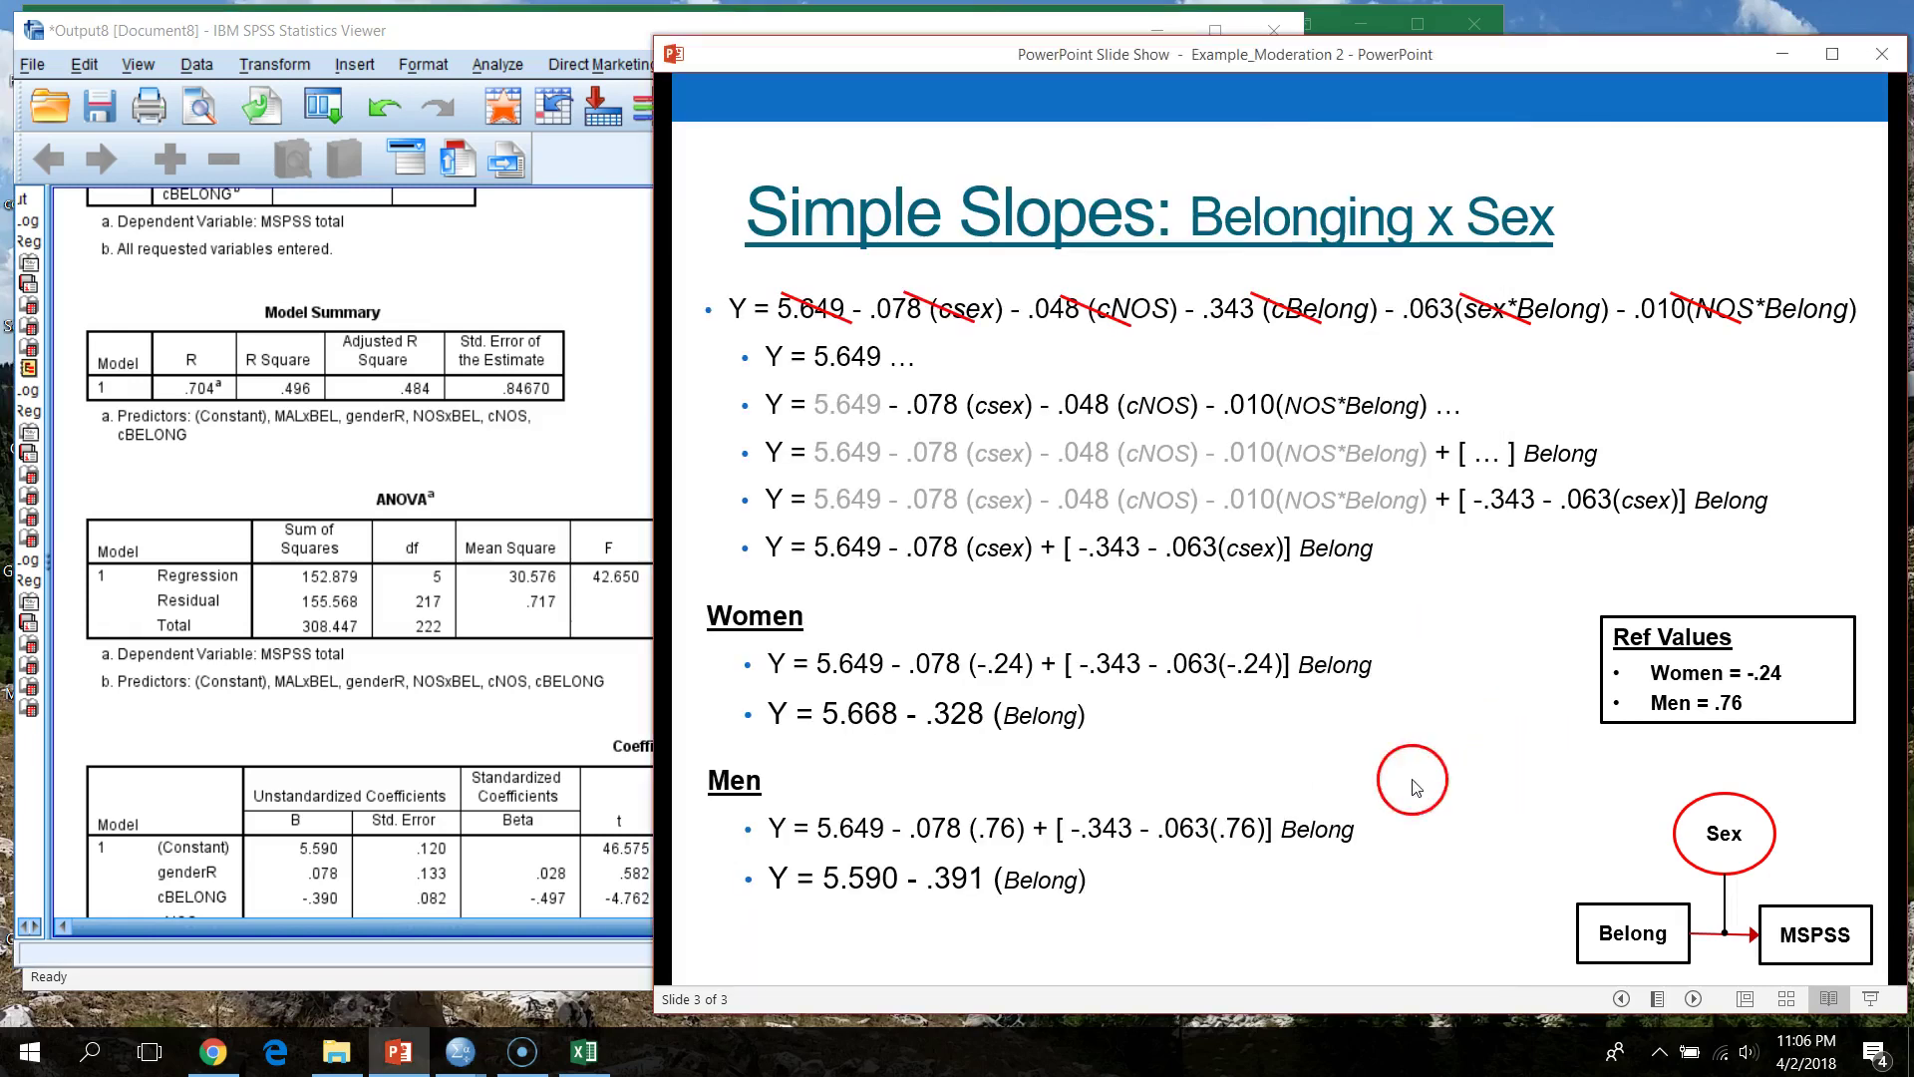
{"action": "left_click", "coordinate": [502, 26]}
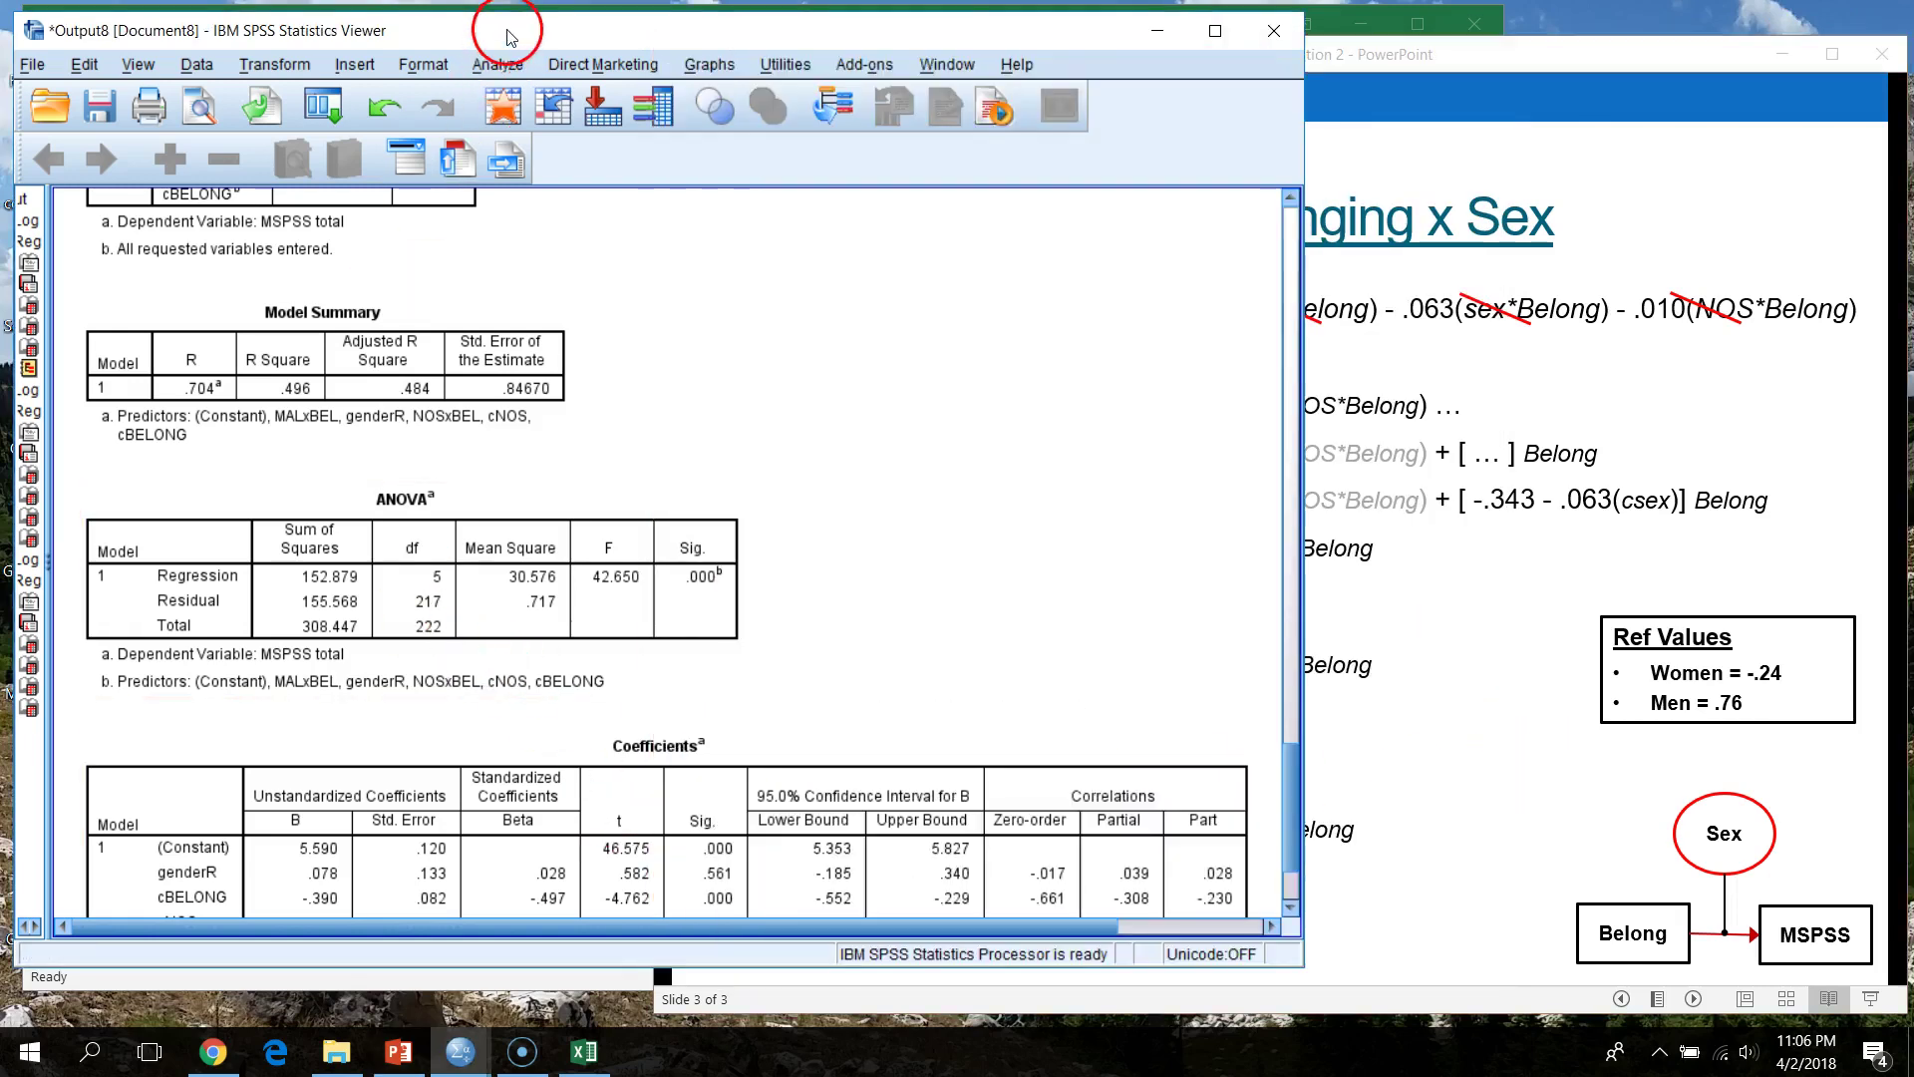
{"action": "scroll", "coordinate": [662, 678], "scroll_direction": "up", "scroll_amount": 10}
{"action": "scroll", "coordinate": [662, 678], "scroll_direction": "up", "scroll_amount": 5}
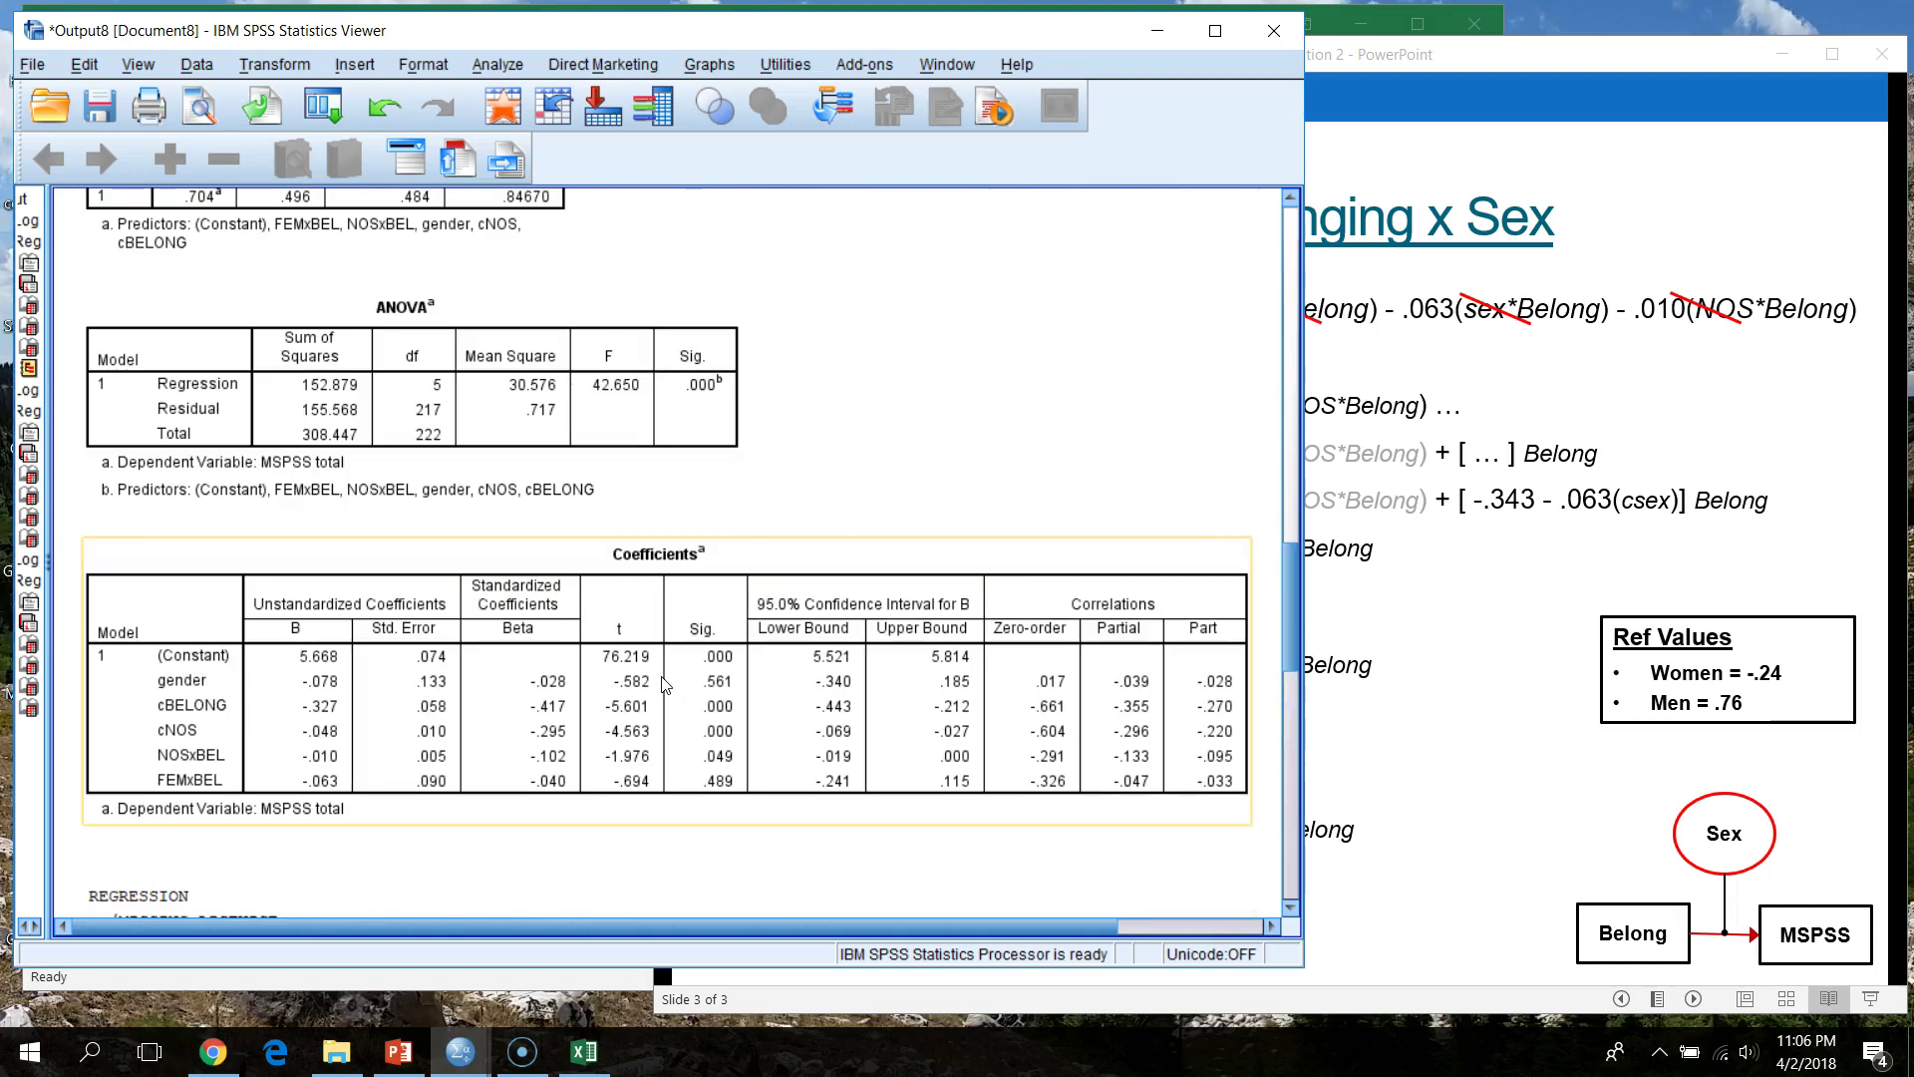
{"action": "left_click", "coordinate": [1451, 740]}
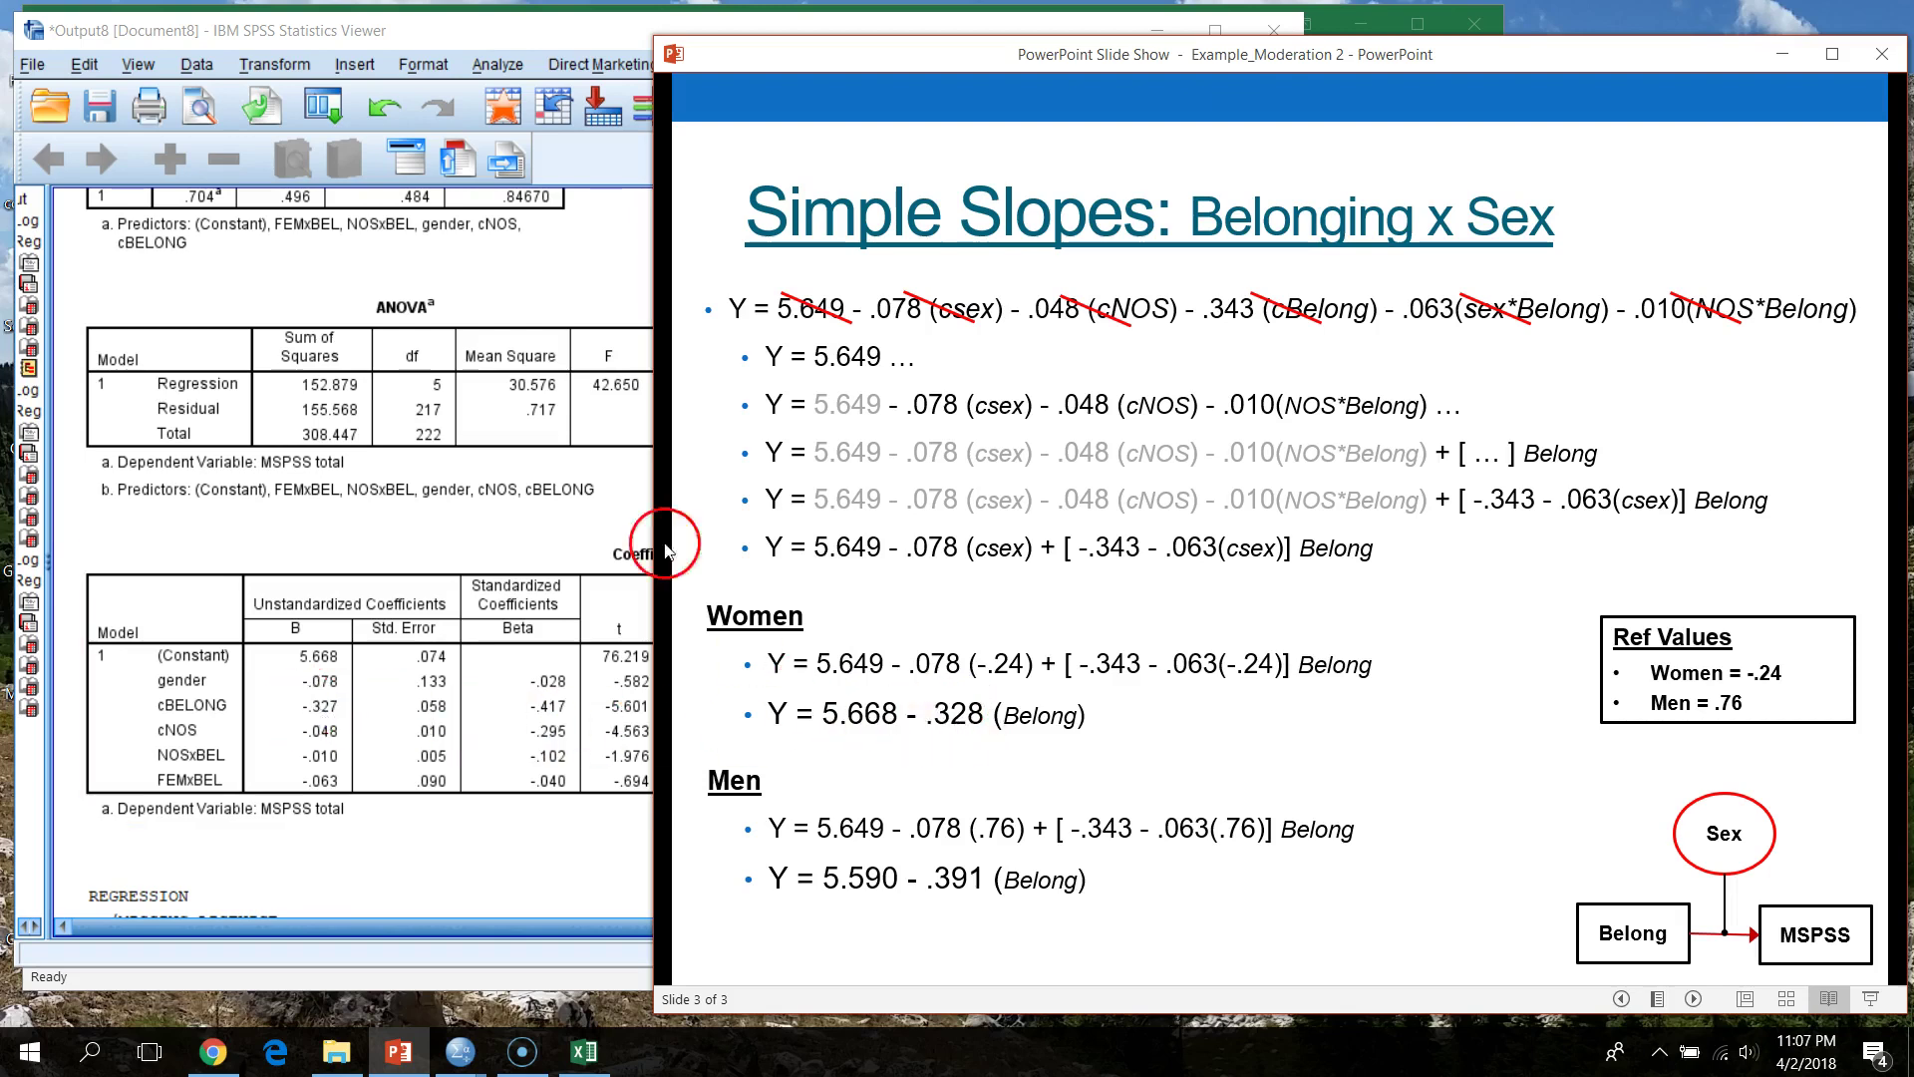
- Compare the MALxBEL coefficients with the slide's Men equation and check the SEXxBEL significance in the full model
{"action": "left_click", "coordinate": [579, 33]}
{"action": "scroll", "coordinate": [790, 599], "scroll_direction": "down", "scroll_amount": 15}
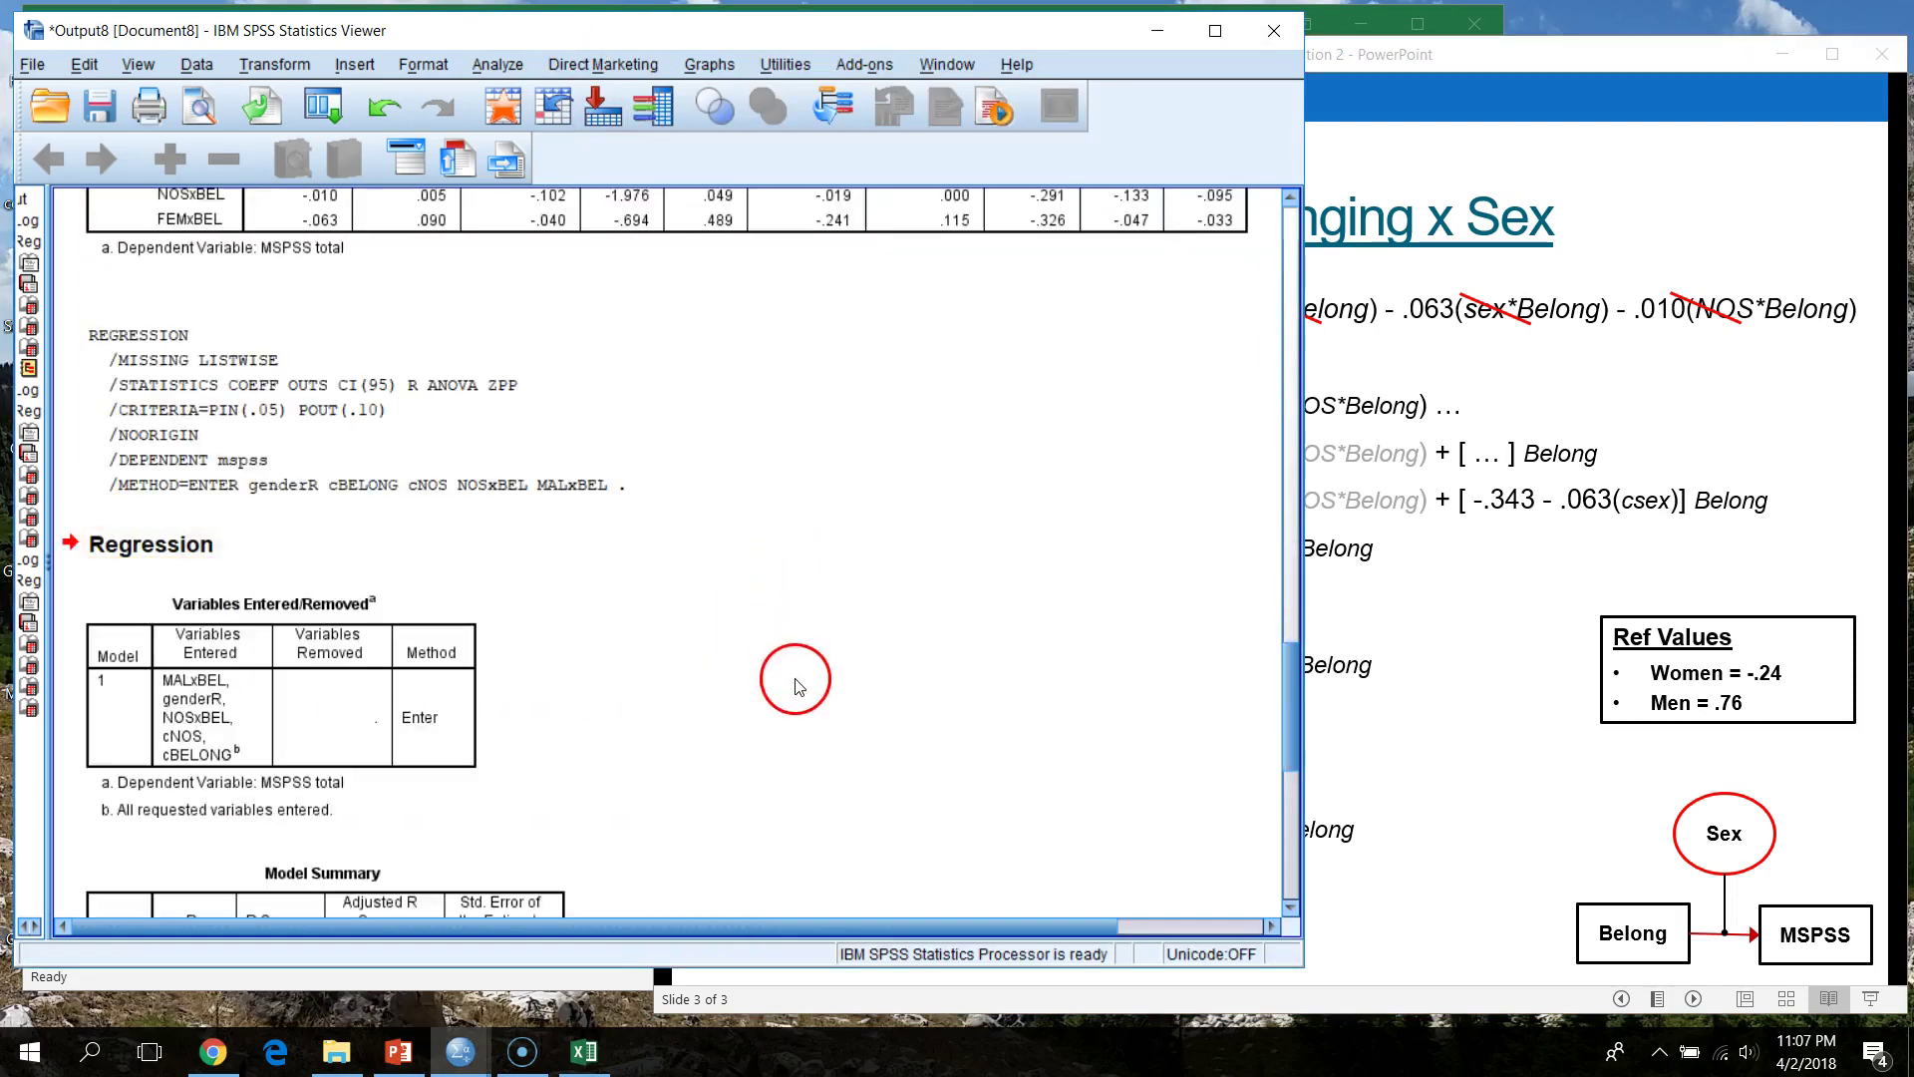
{"action": "left_click", "coordinate": [1485, 100]}
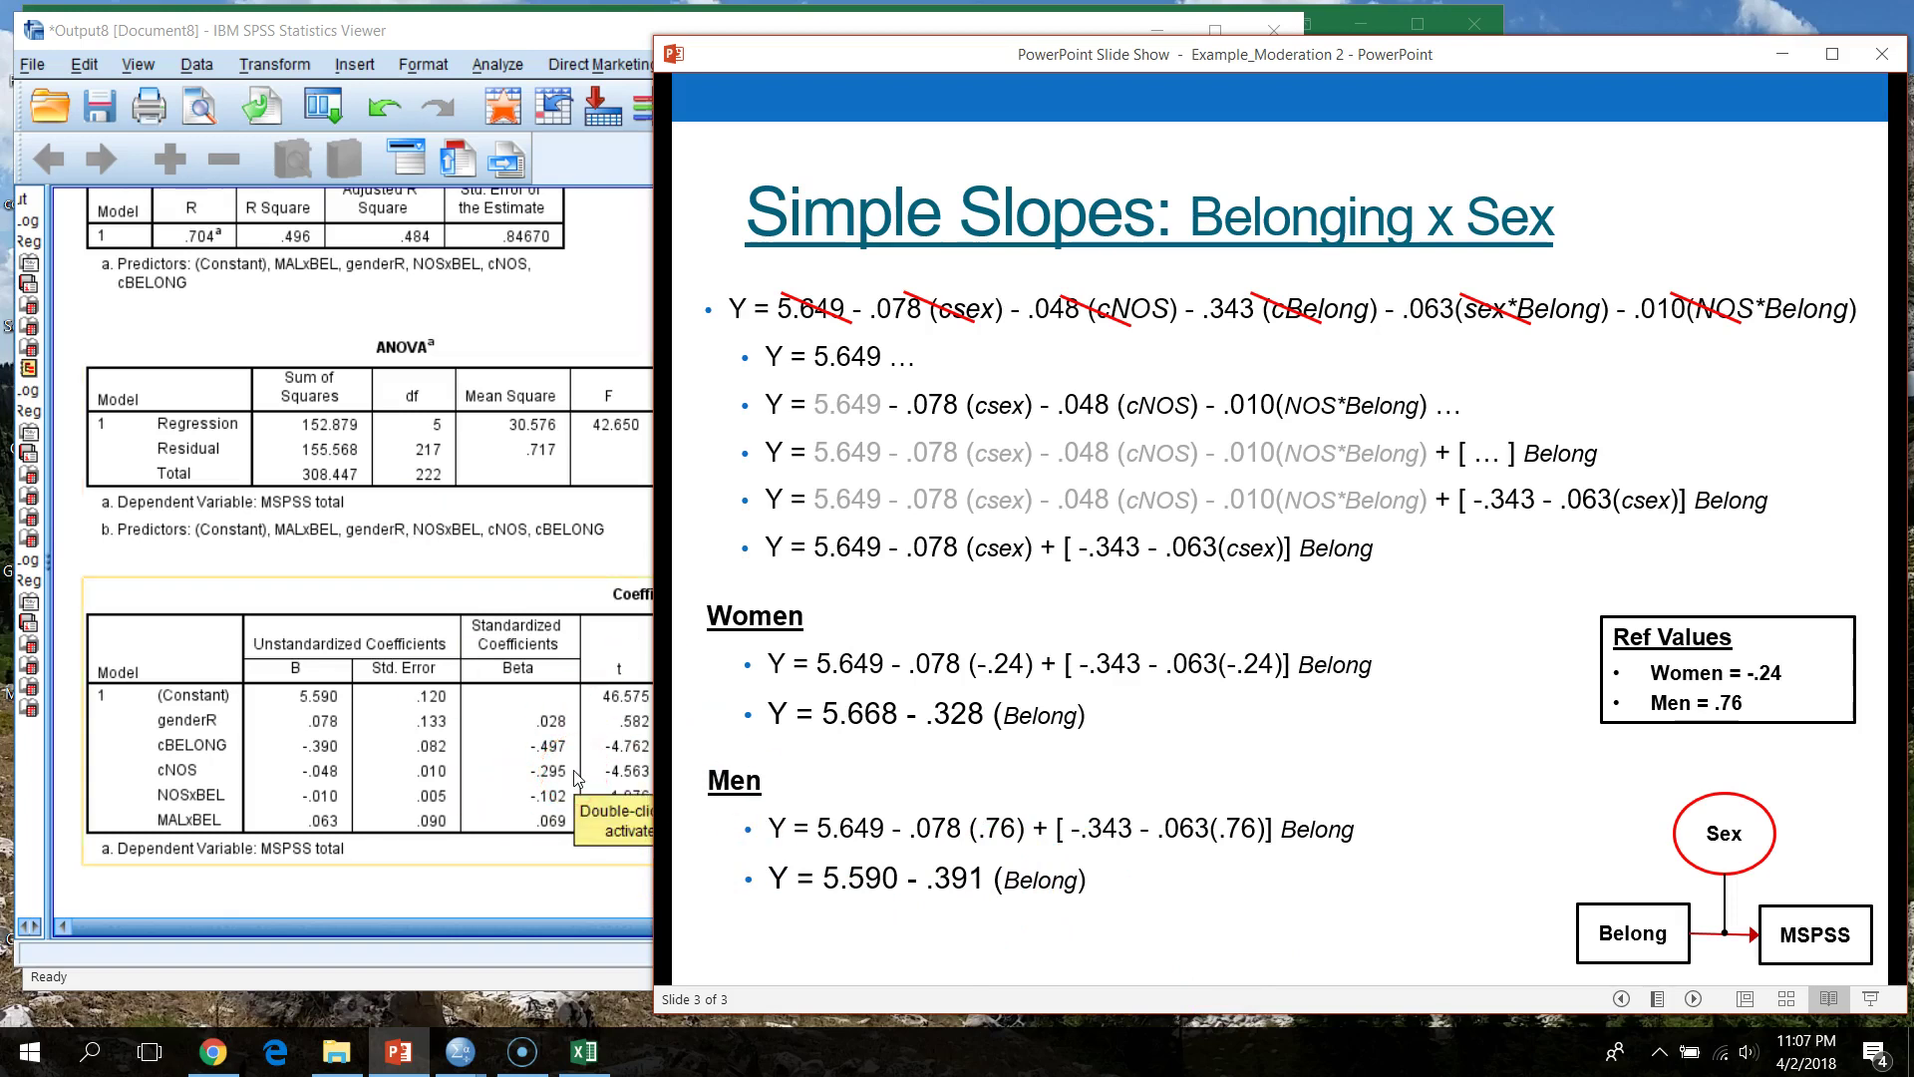
{"action": "left_click", "coordinate": [619, 30]}
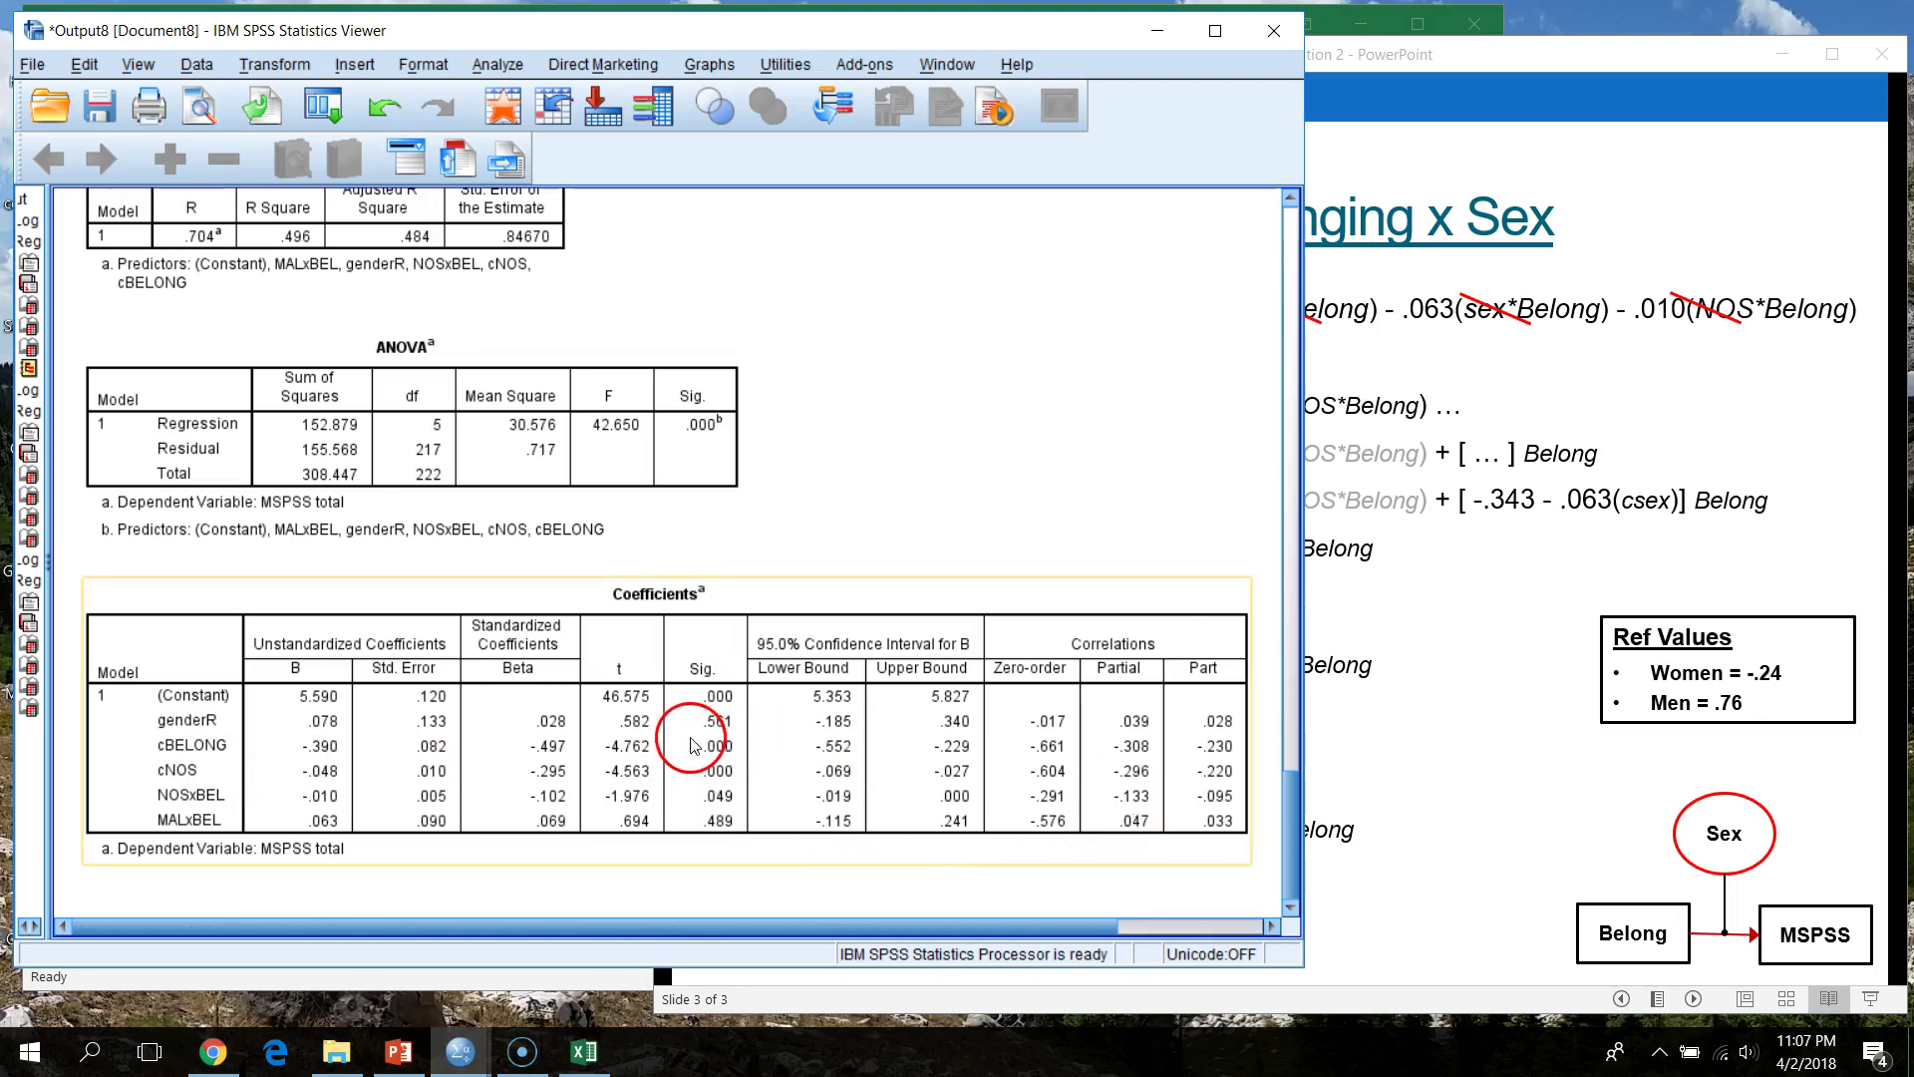
{"action": "left_click_drag", "start_coordinate": [1296, 788], "coordinate": [1341, 369]}
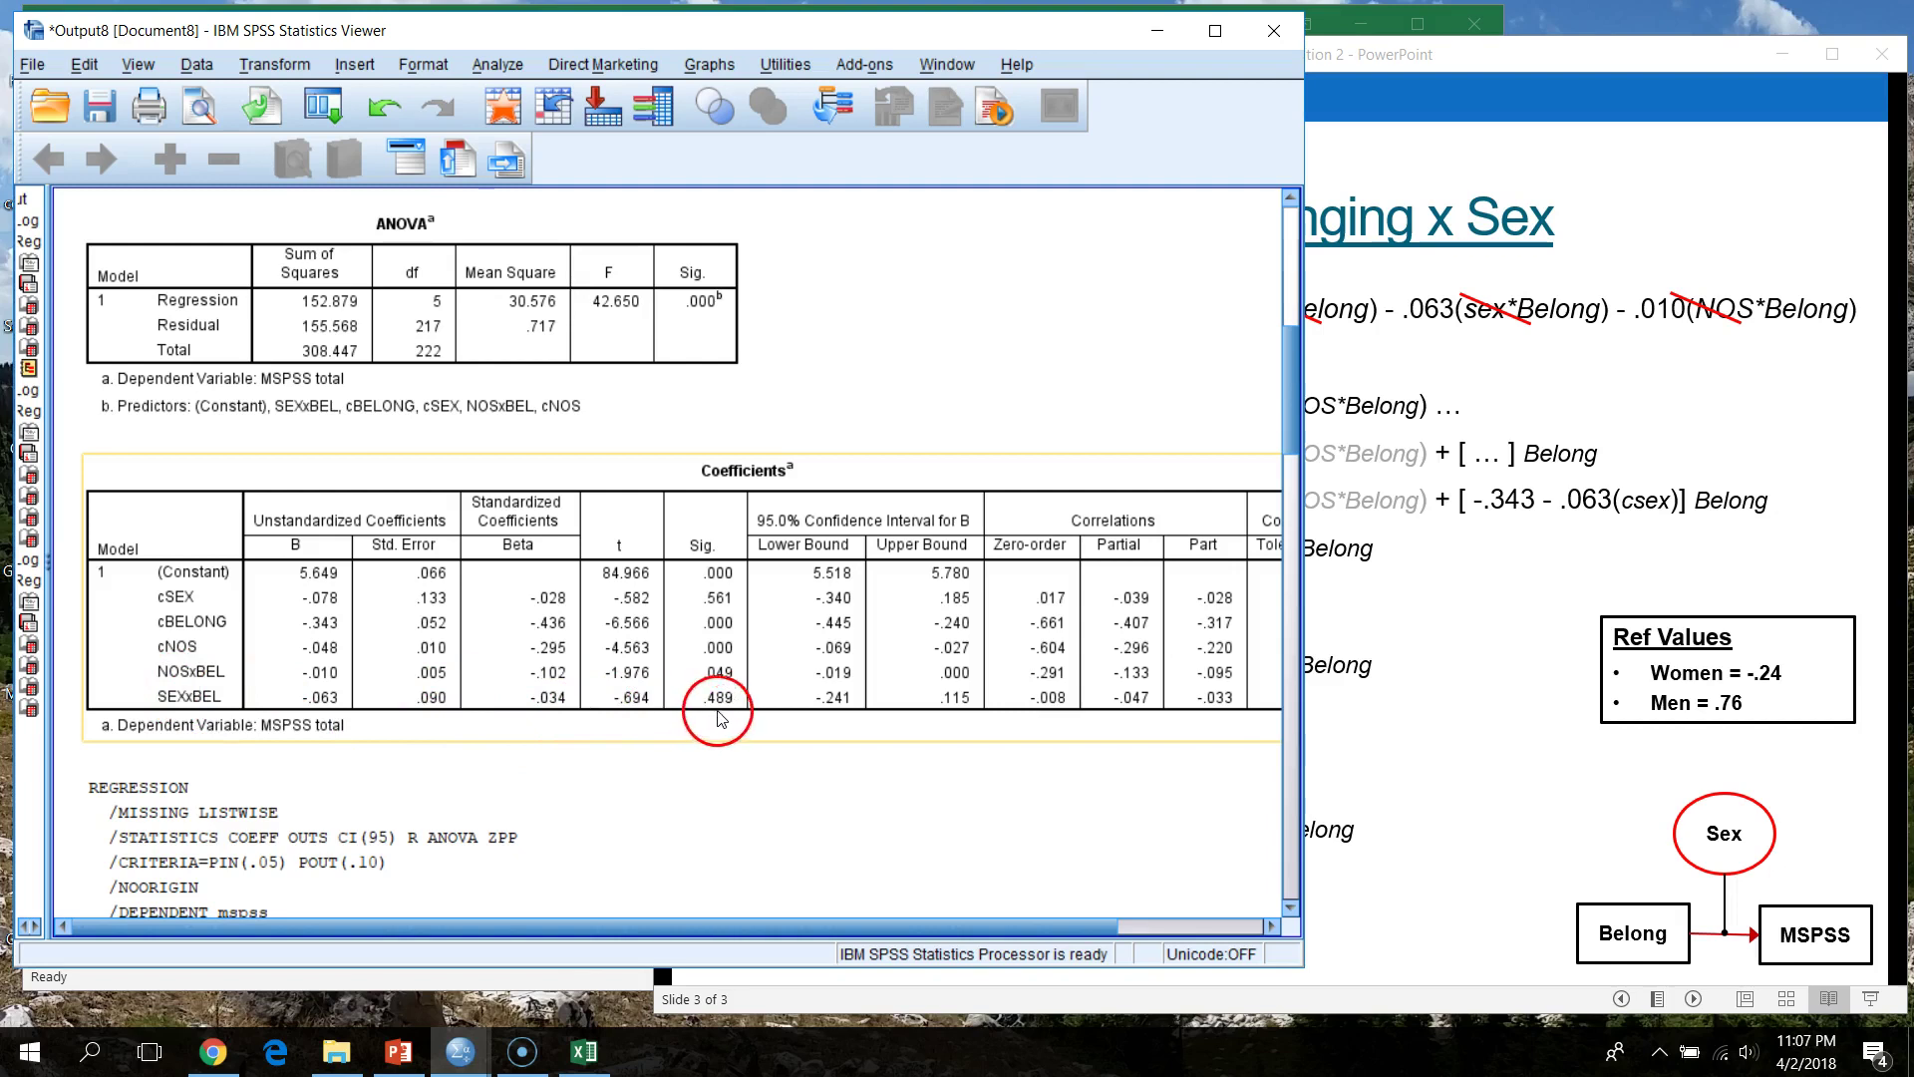
- Check the SEXxBEL significance against the Female and Male lines in Excel's SEXxBelong chart, and minimise the workbook
{"action": "left_click", "coordinate": [738, 758]}
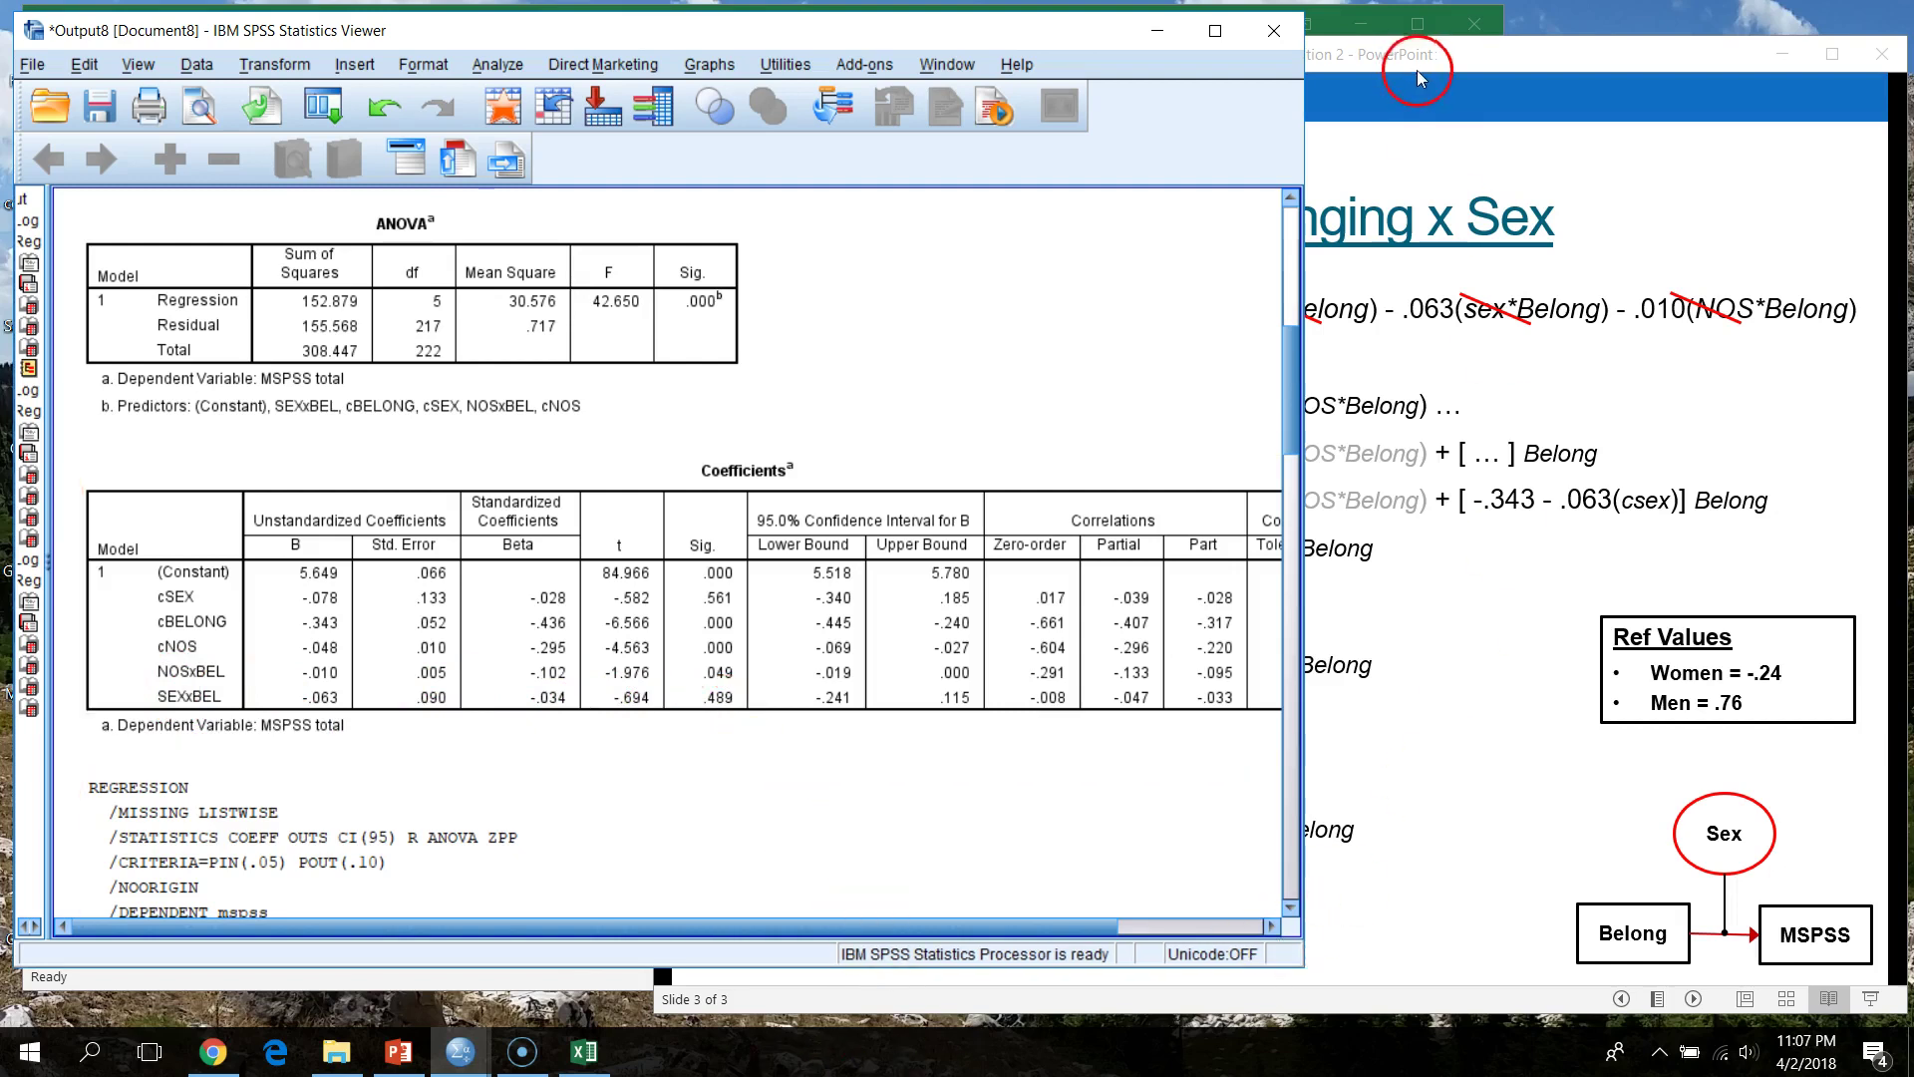
{"action": "left_click", "coordinate": [586, 1054]}
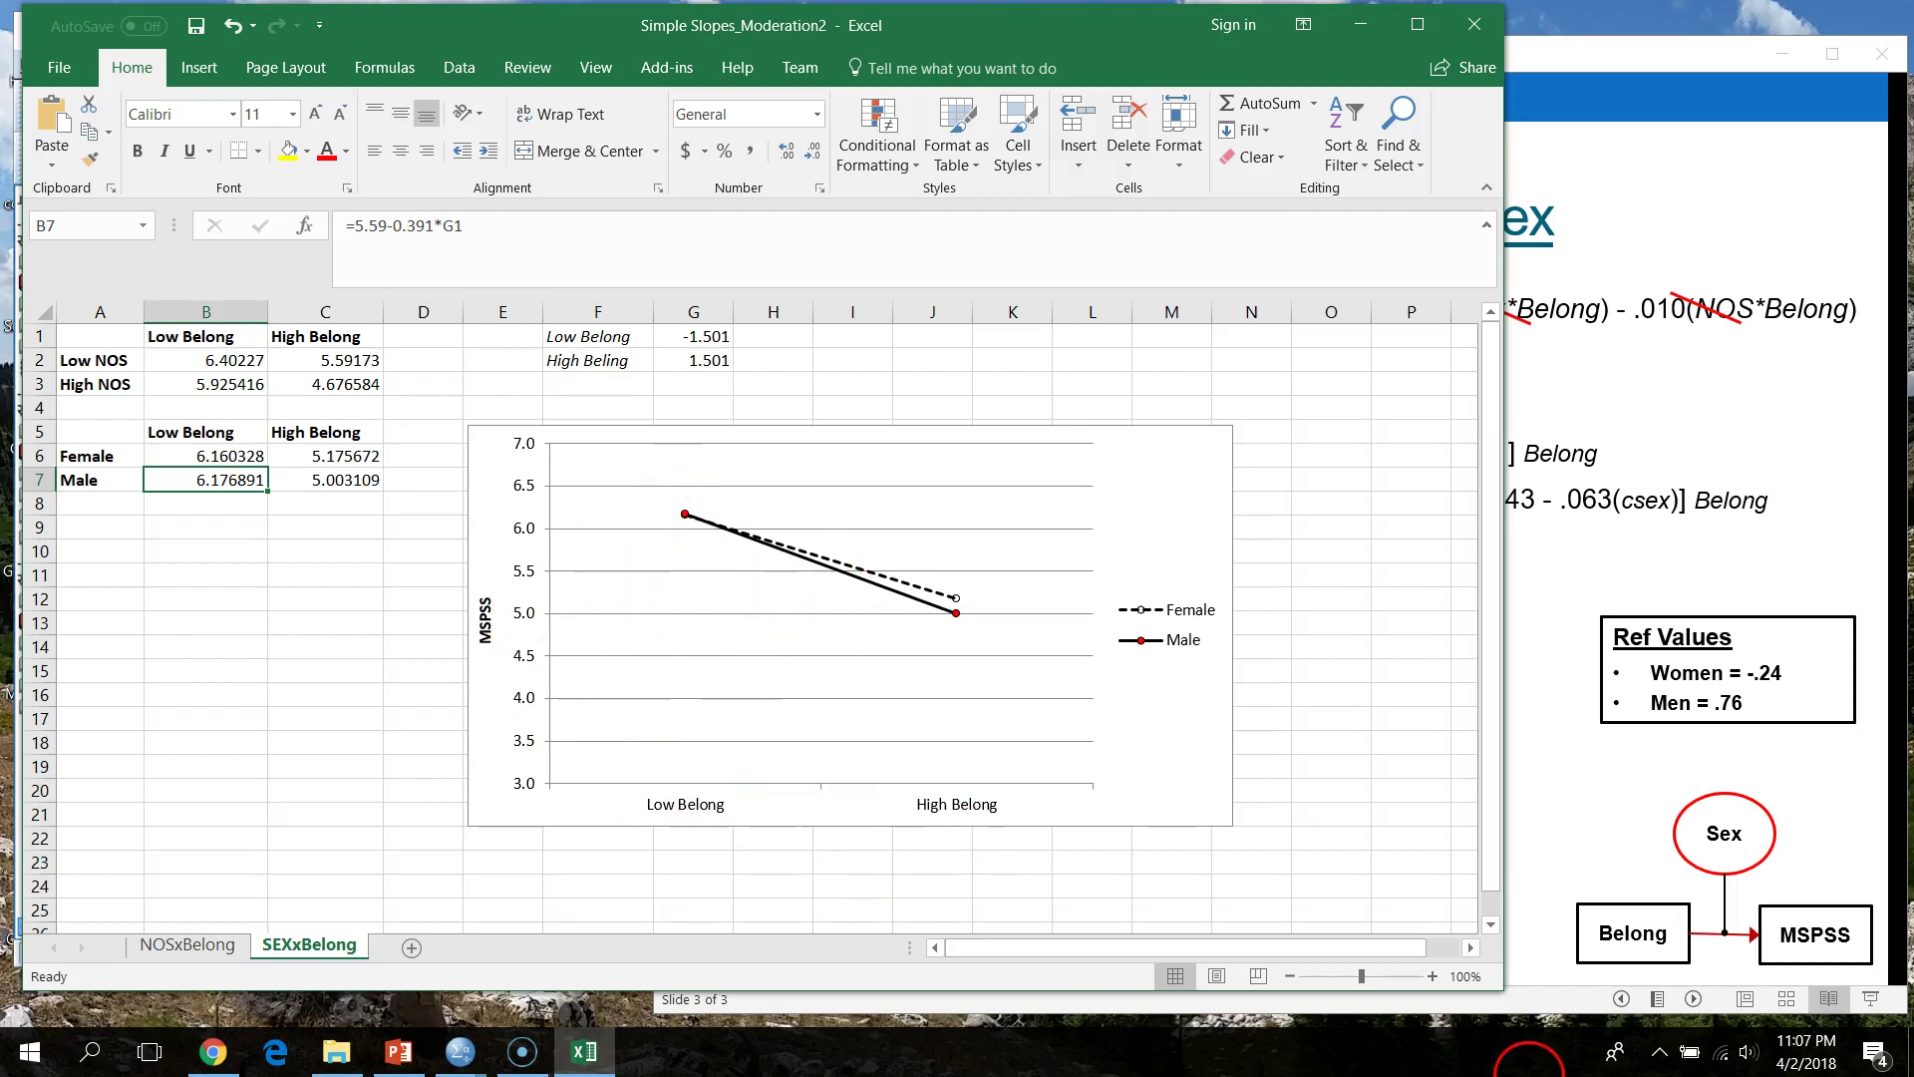
{"action": "left_click", "coordinate": [1361, 23]}
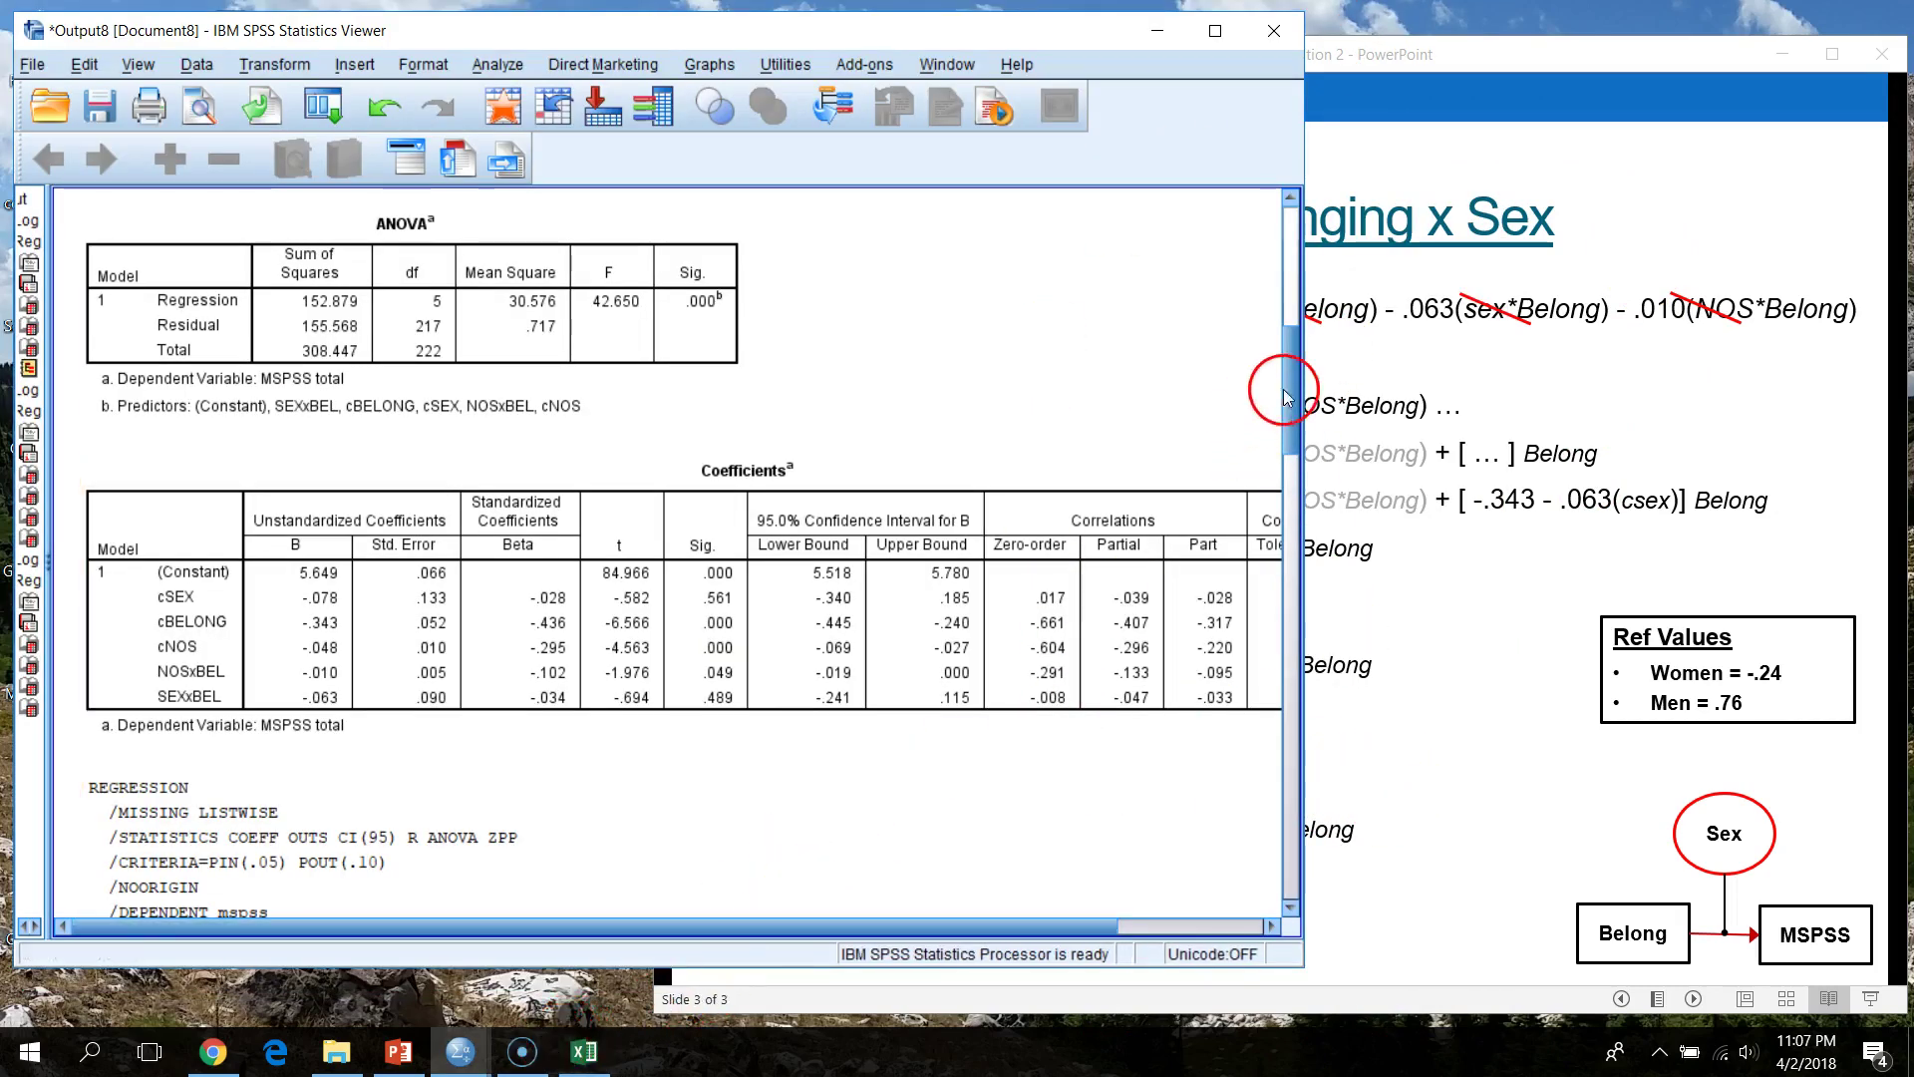
- View the MALxBEL model's Coefficients table at the end of the output and bring the PowerPoint slide on Belonging x Sex to the front
{"action": "left_click_drag", "start_coordinate": [1288, 383], "coordinate": [1278, 577]}
{"action": "scroll", "coordinate": [1235, 795], "scroll_direction": "down", "scroll_amount": 10}
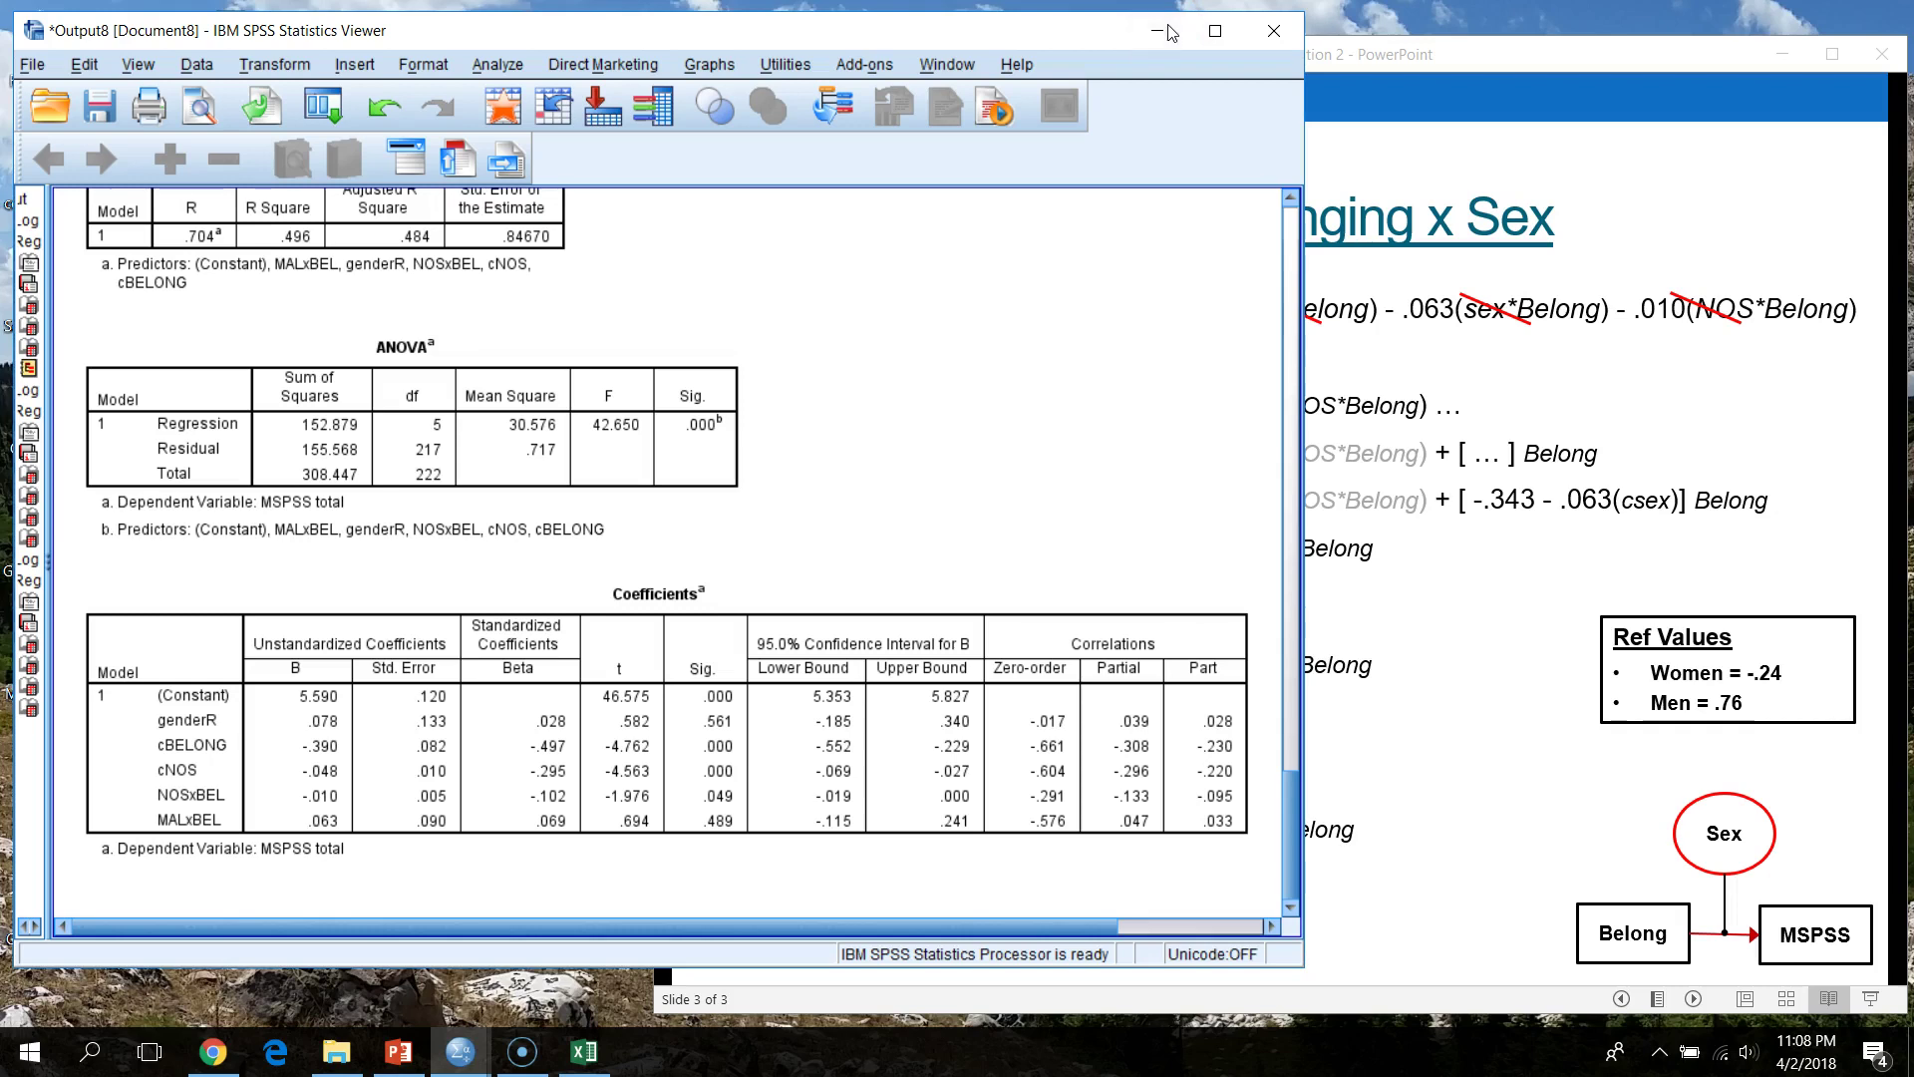
{"action": "left_click", "coordinate": [1198, 411]}
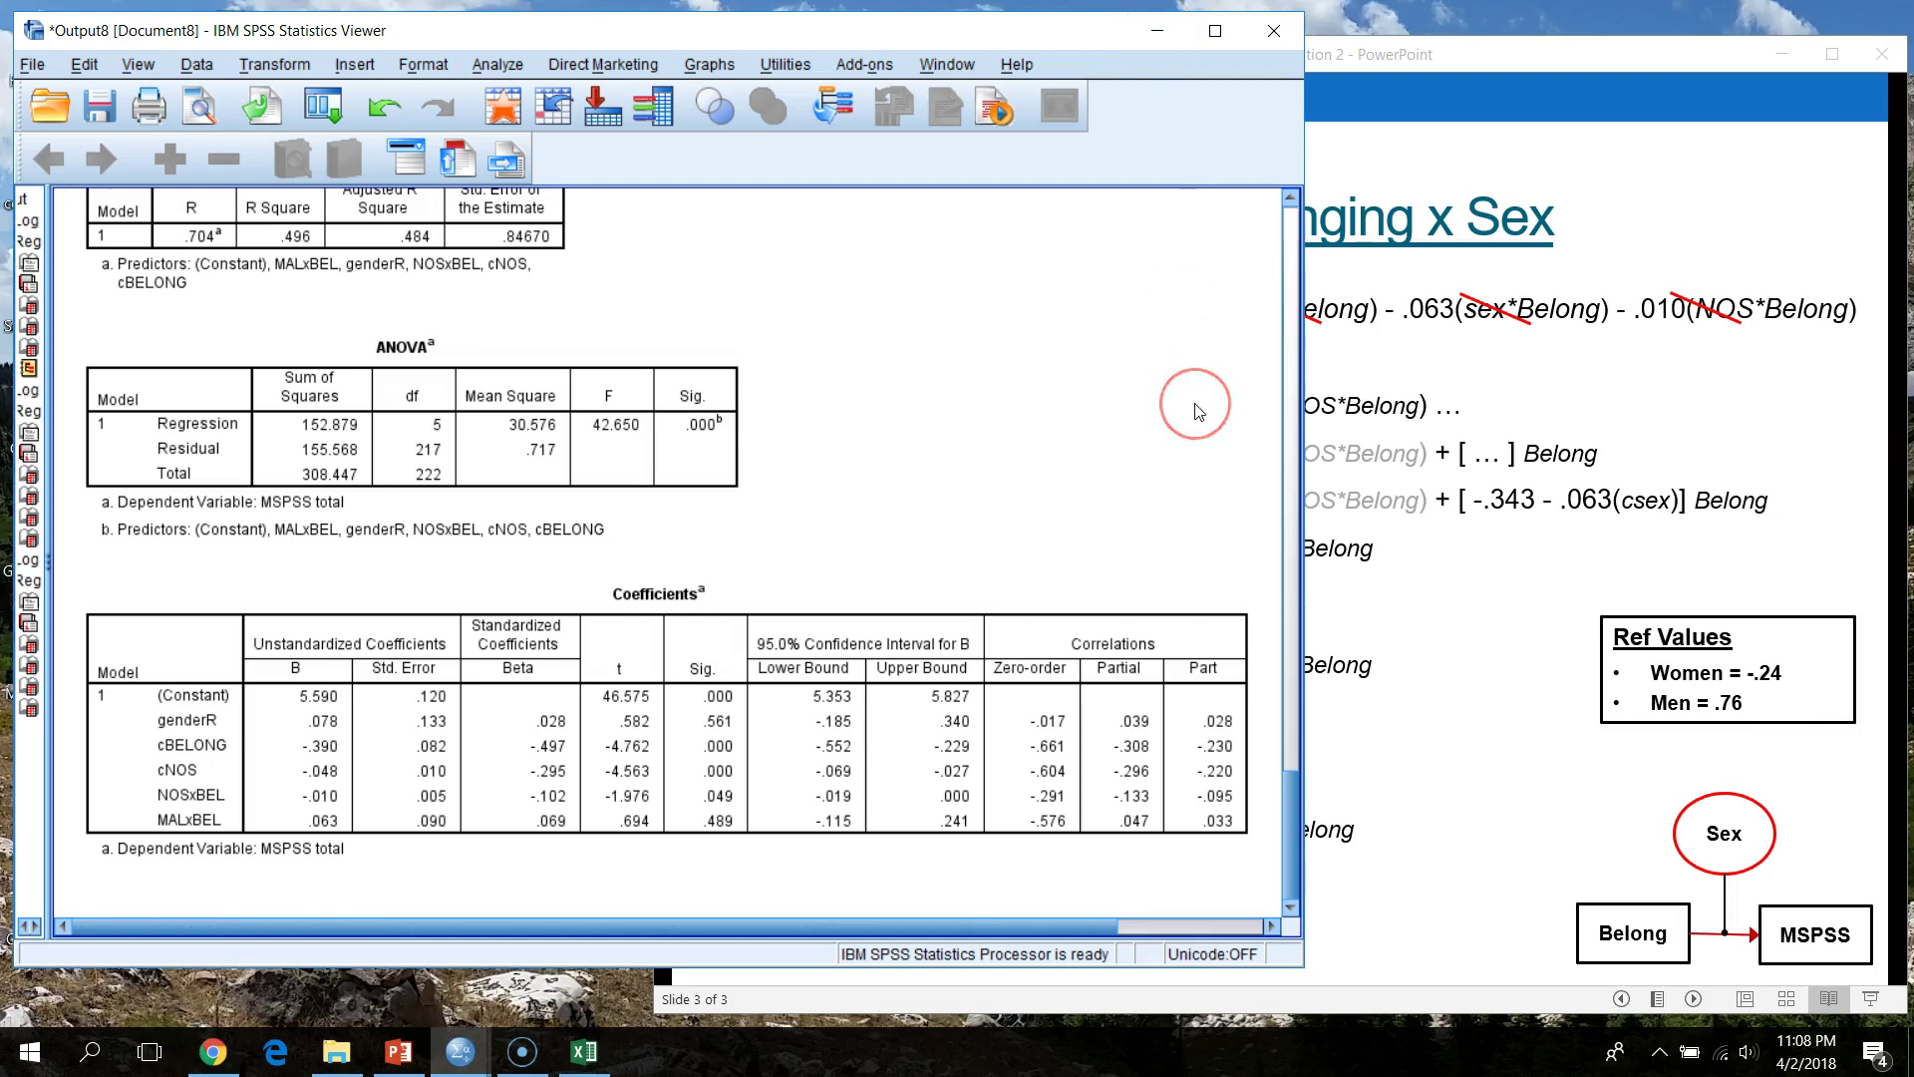
{"action": "left_click", "coordinate": [1663, 56]}
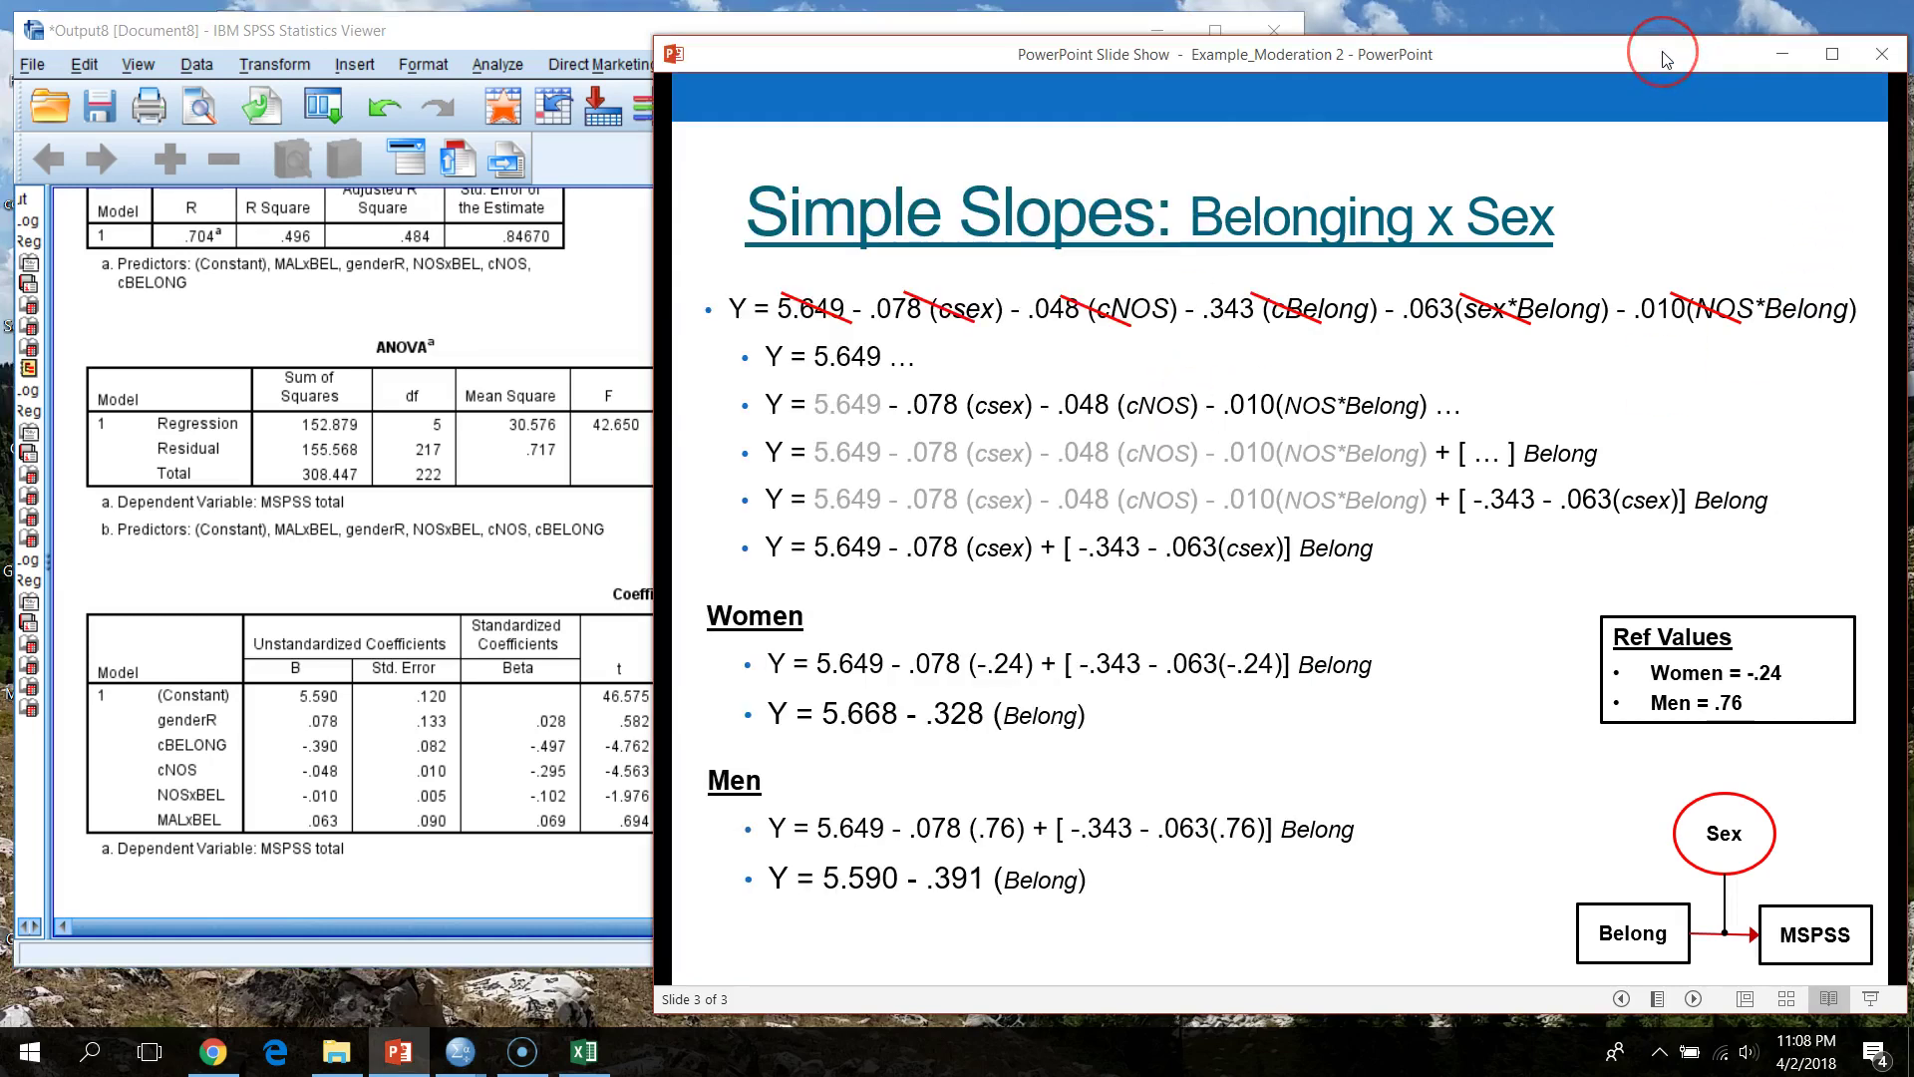